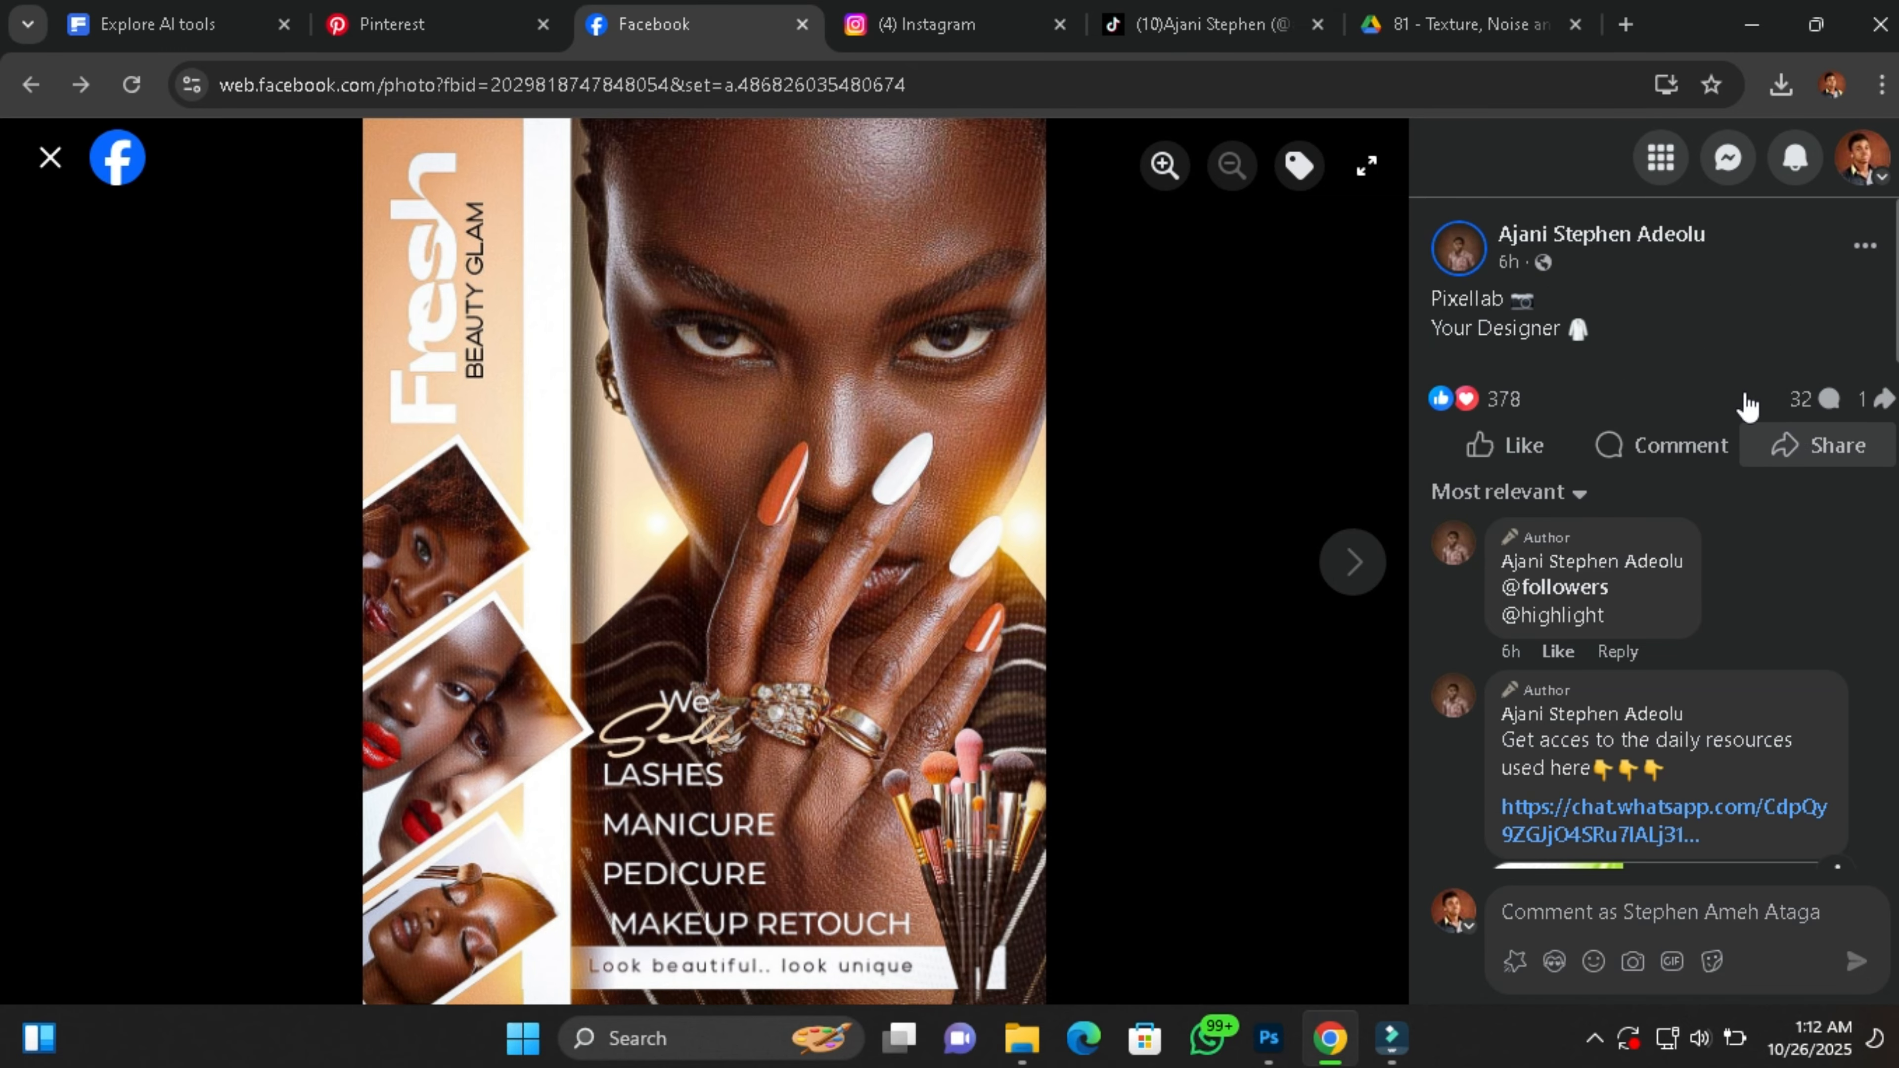
Look over the designer's Pinterest, Facebook, Instagram and TikTok profiles in the open browser pages.
{"action": "left_click", "coordinate": [407, 18]}
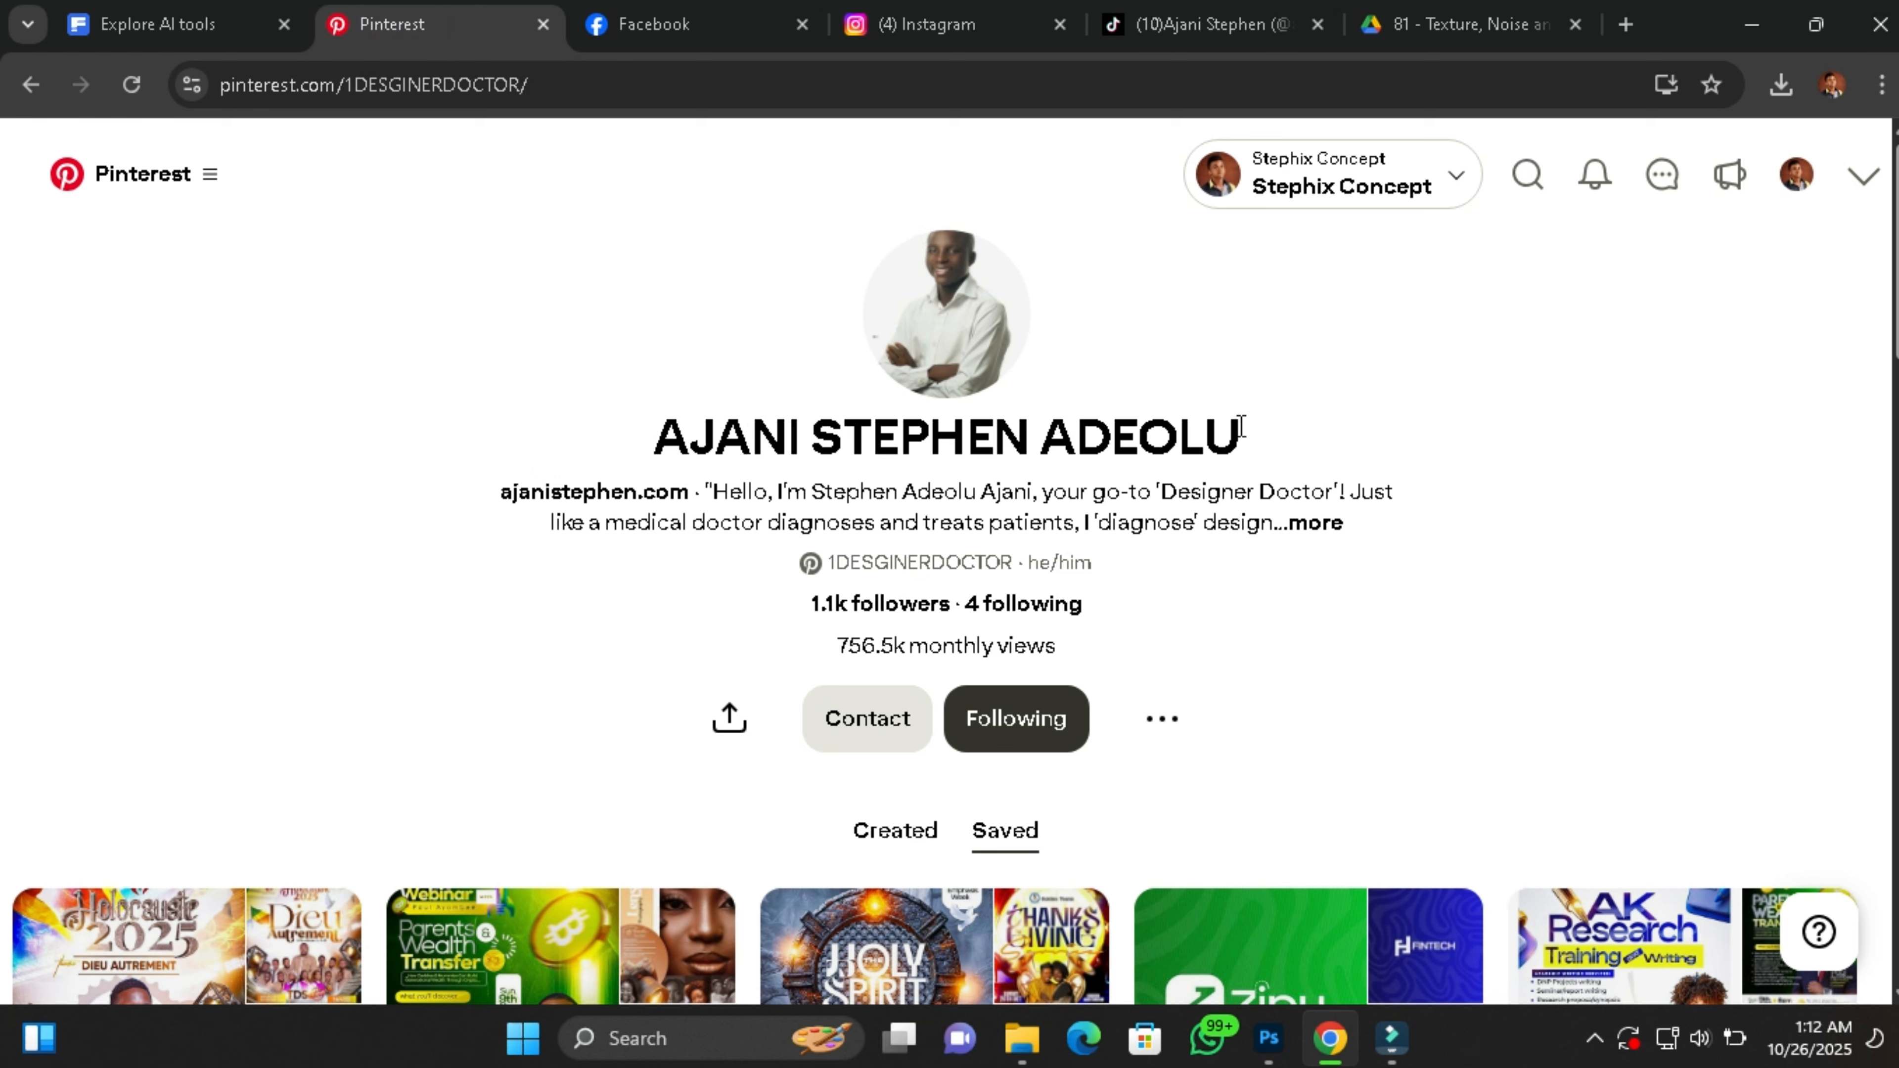
{"action": "left_click", "coordinate": [636, 23]}
{"action": "left_click", "coordinate": [1595, 238]}
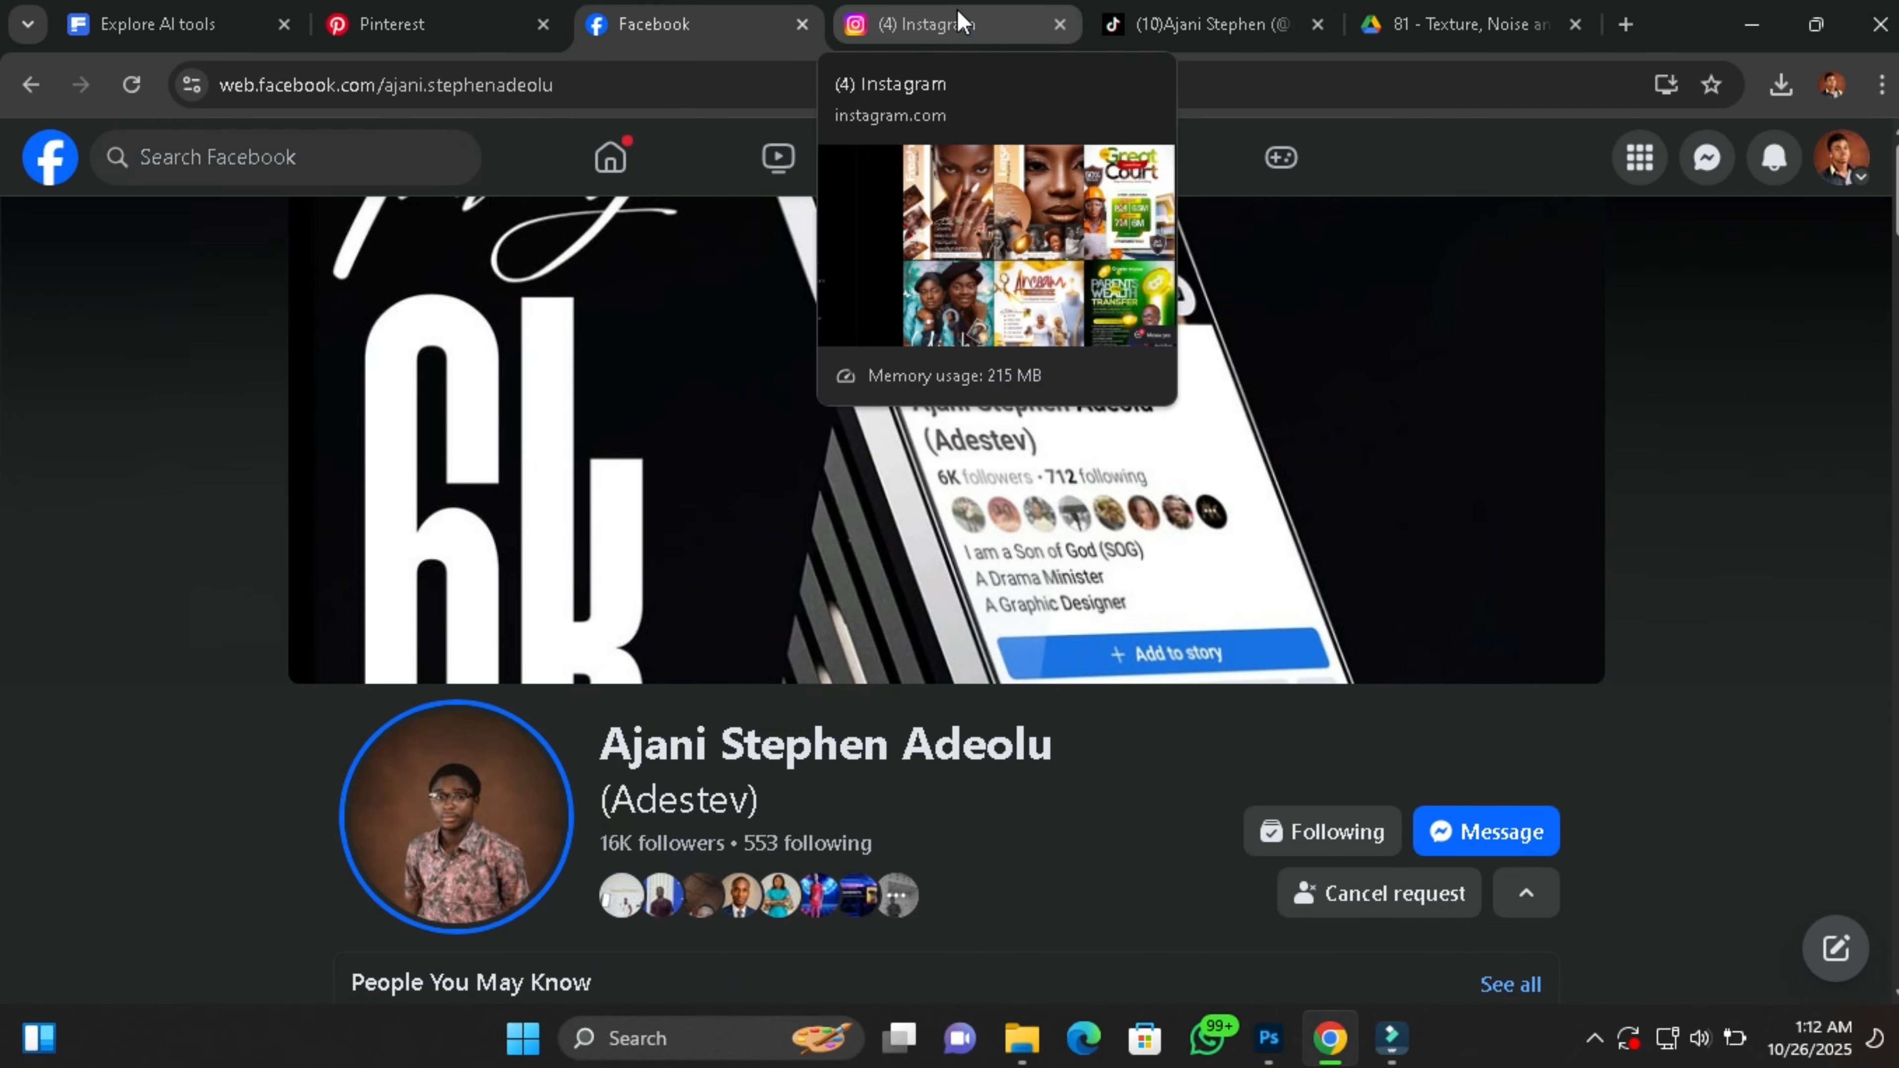
{"action": "left_click", "coordinate": [959, 21]}
{"action": "left_click", "coordinate": [1200, 44]}
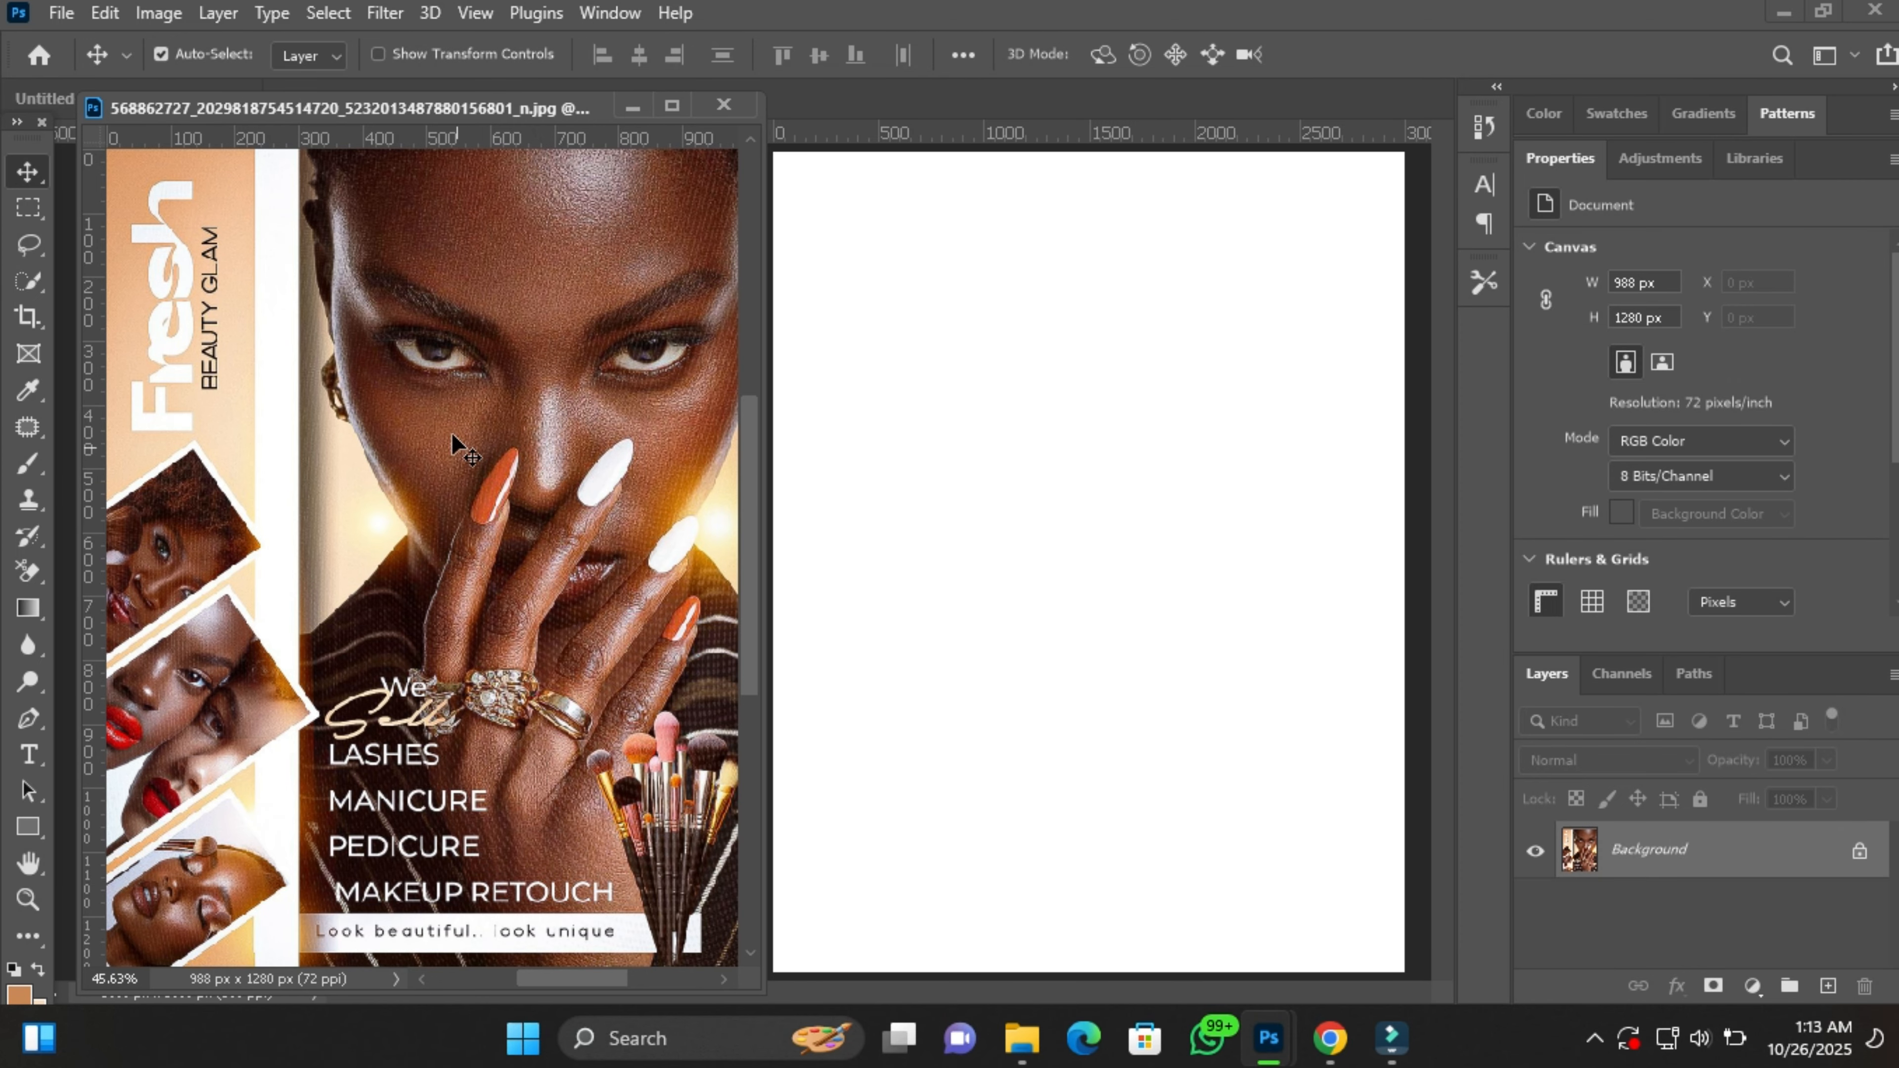
In Photoshop, add a Solid Color fill layer to the blank 3000 x 3900 px document beside the reference flyer.
{"action": "left_click_drag", "start_coordinate": [511, 107], "coordinate": [498, 108]}
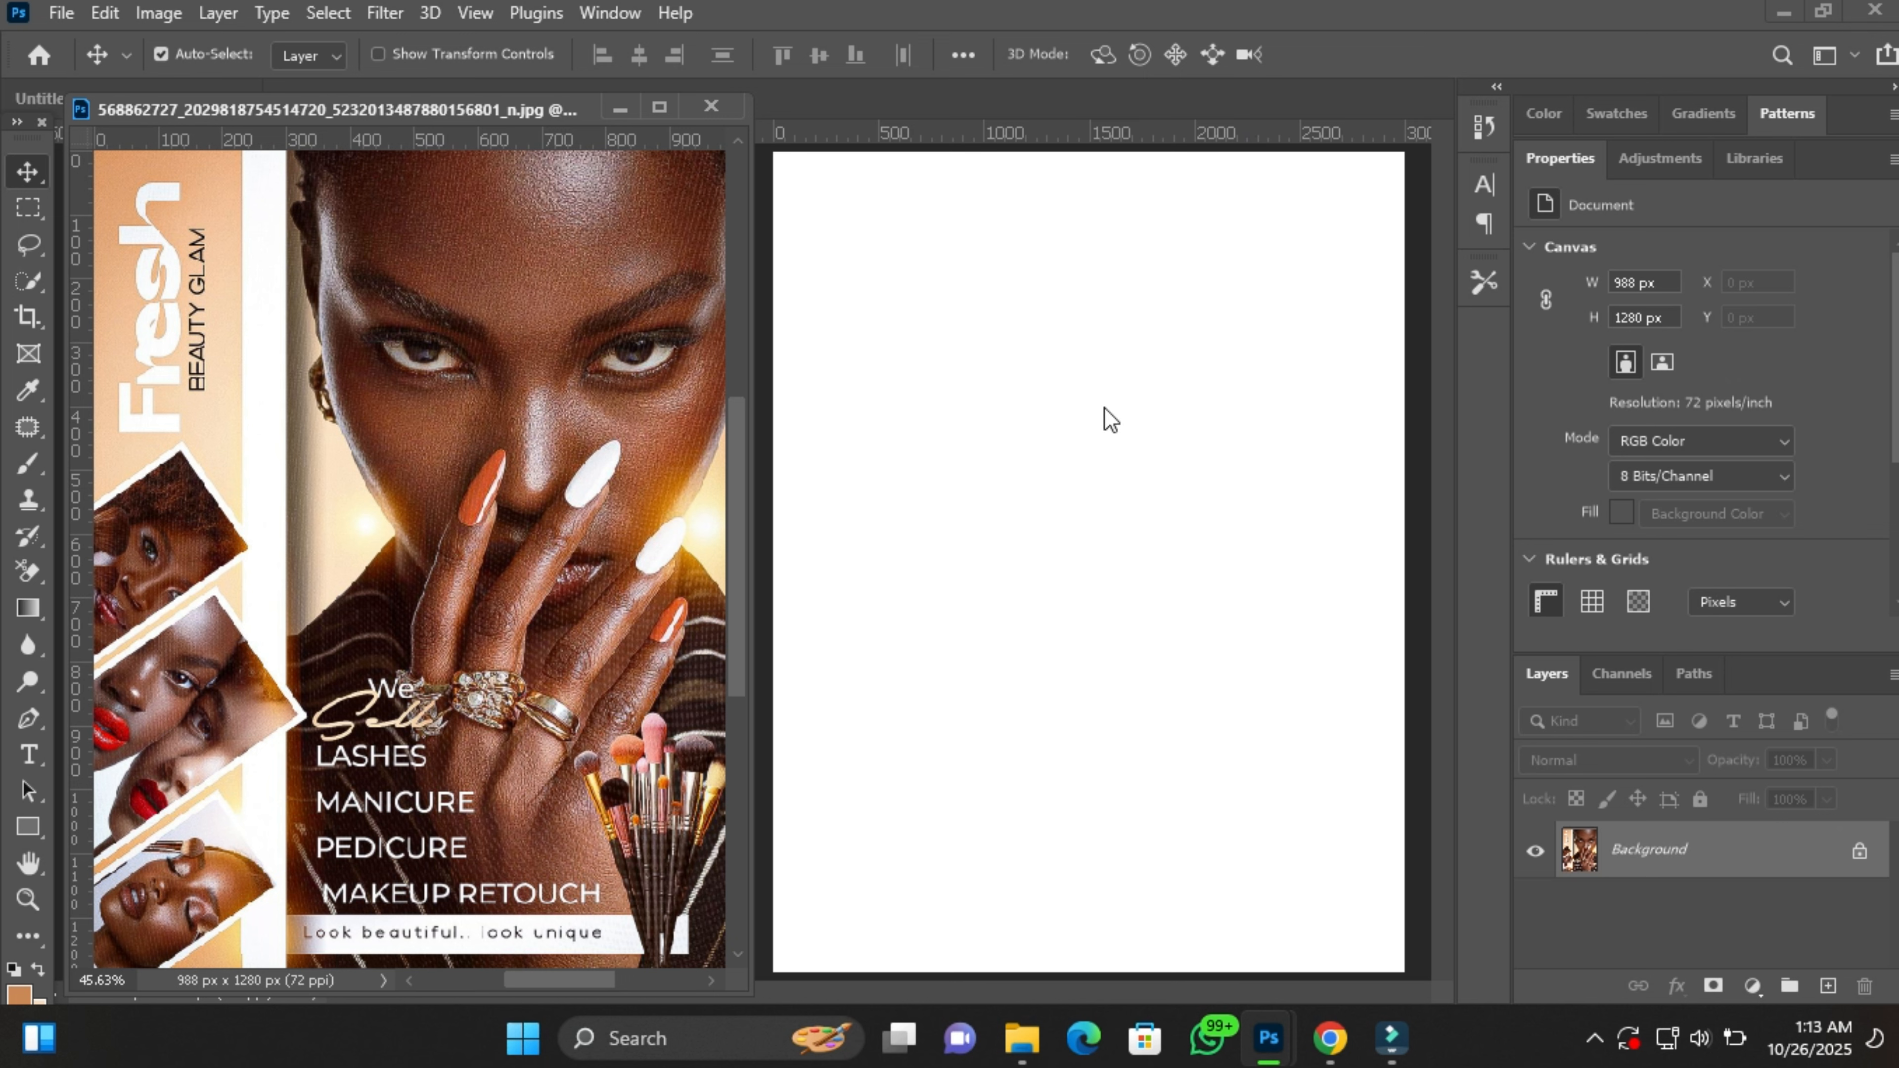
{"action": "left_click", "coordinate": [1032, 349]}
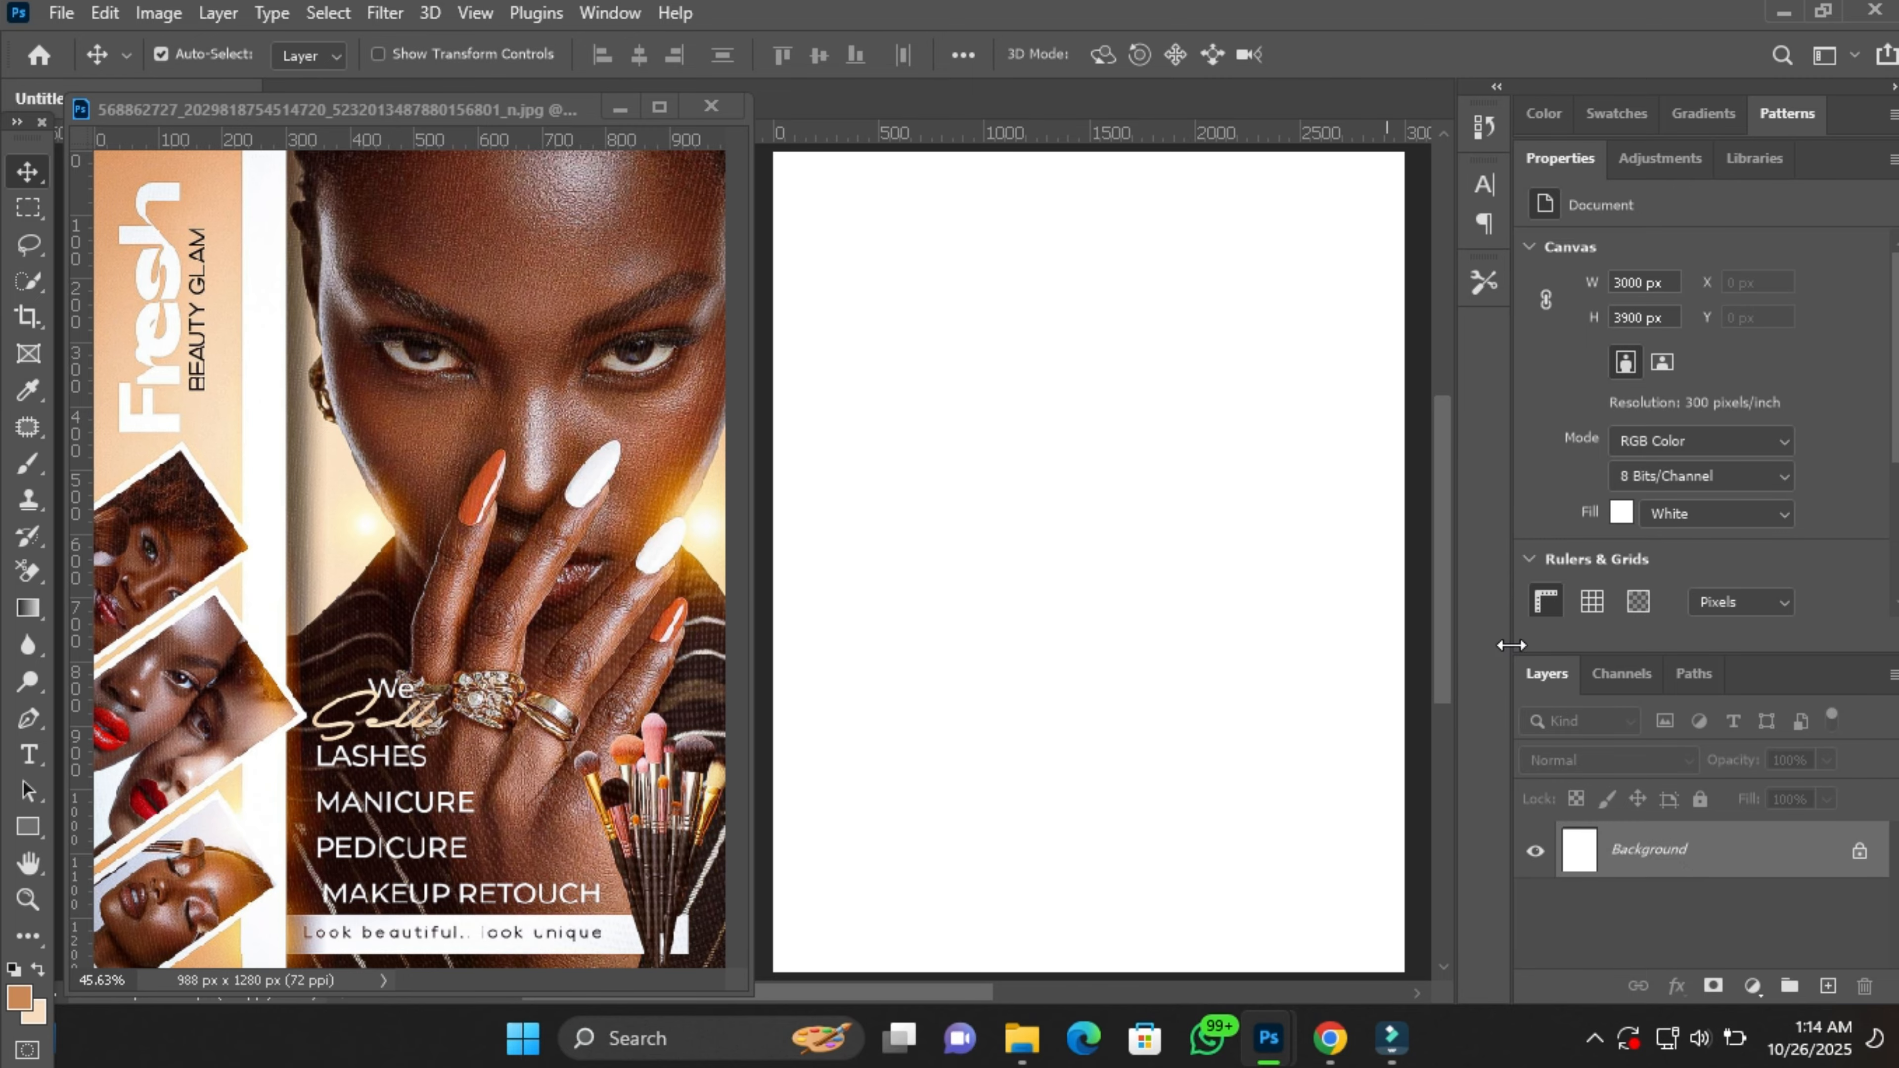
{"action": "left_click", "coordinate": [1753, 986]}
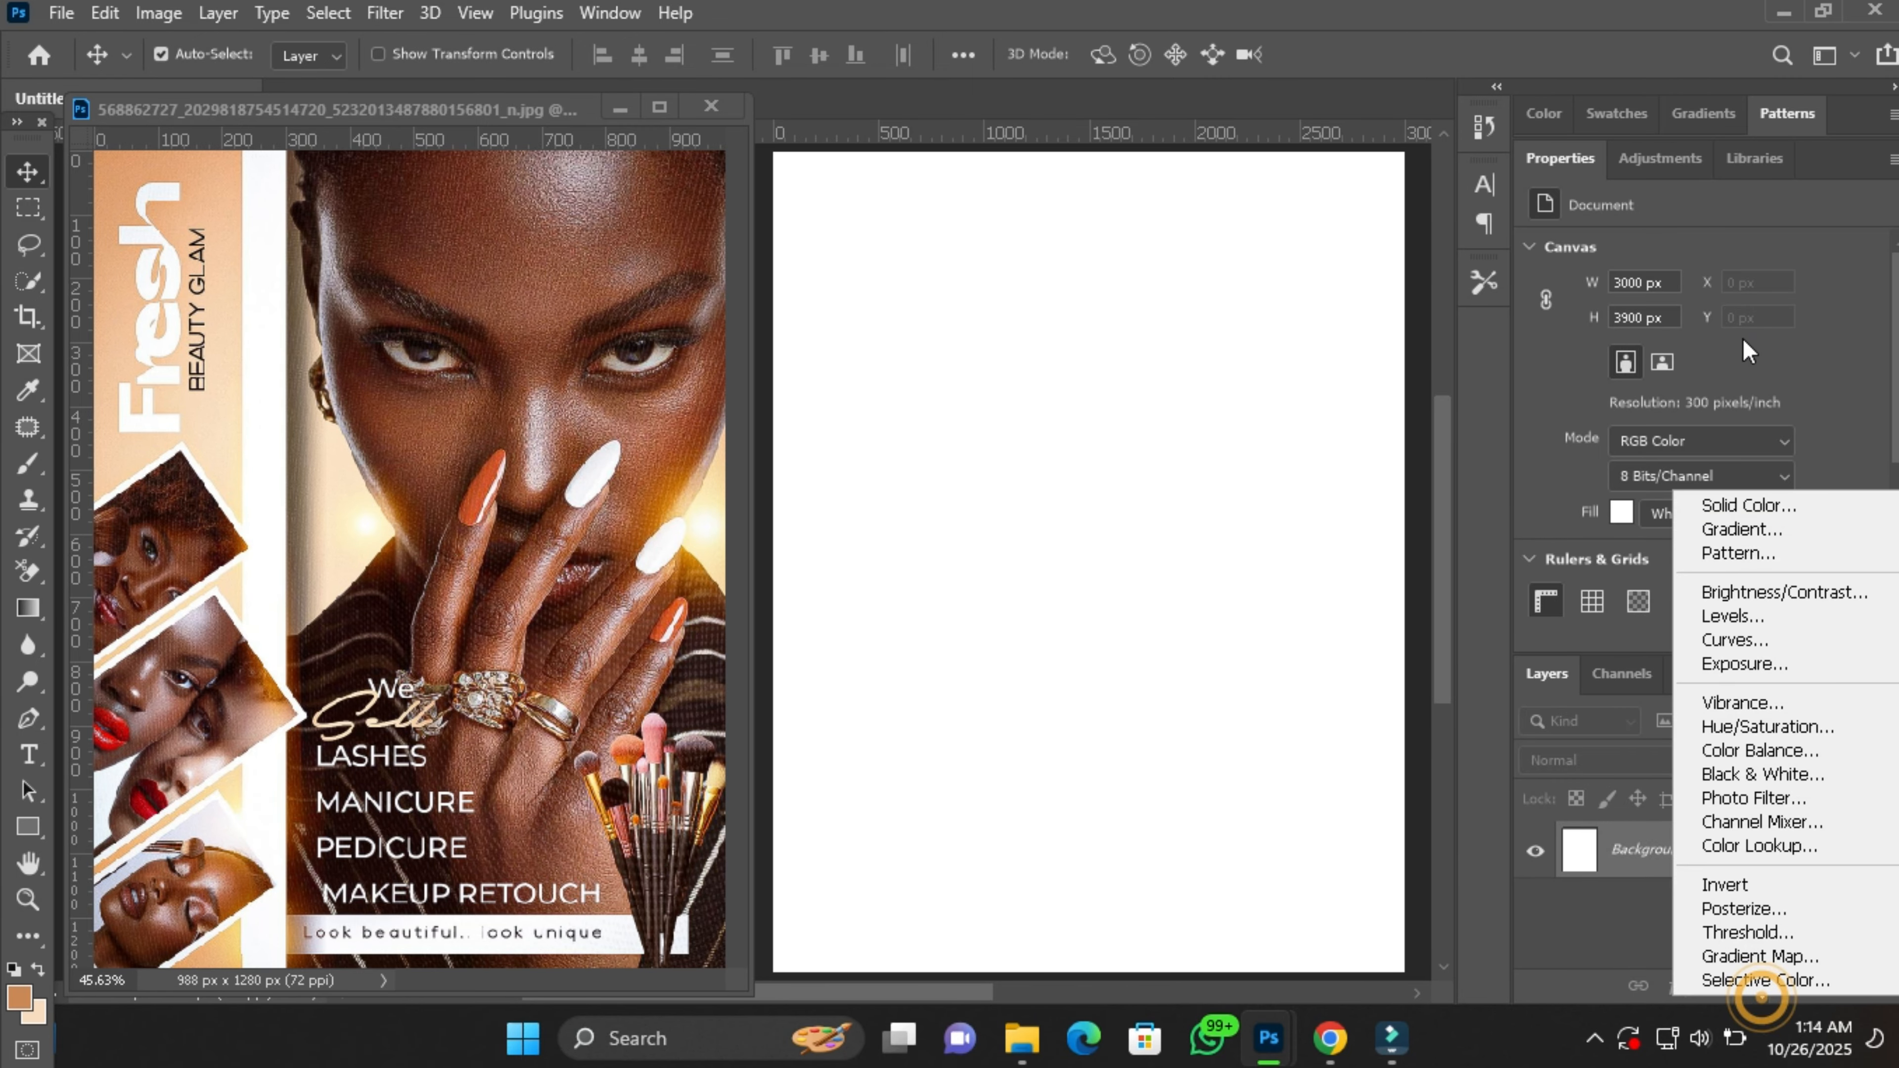
{"action": "left_click", "coordinate": [1734, 507]}
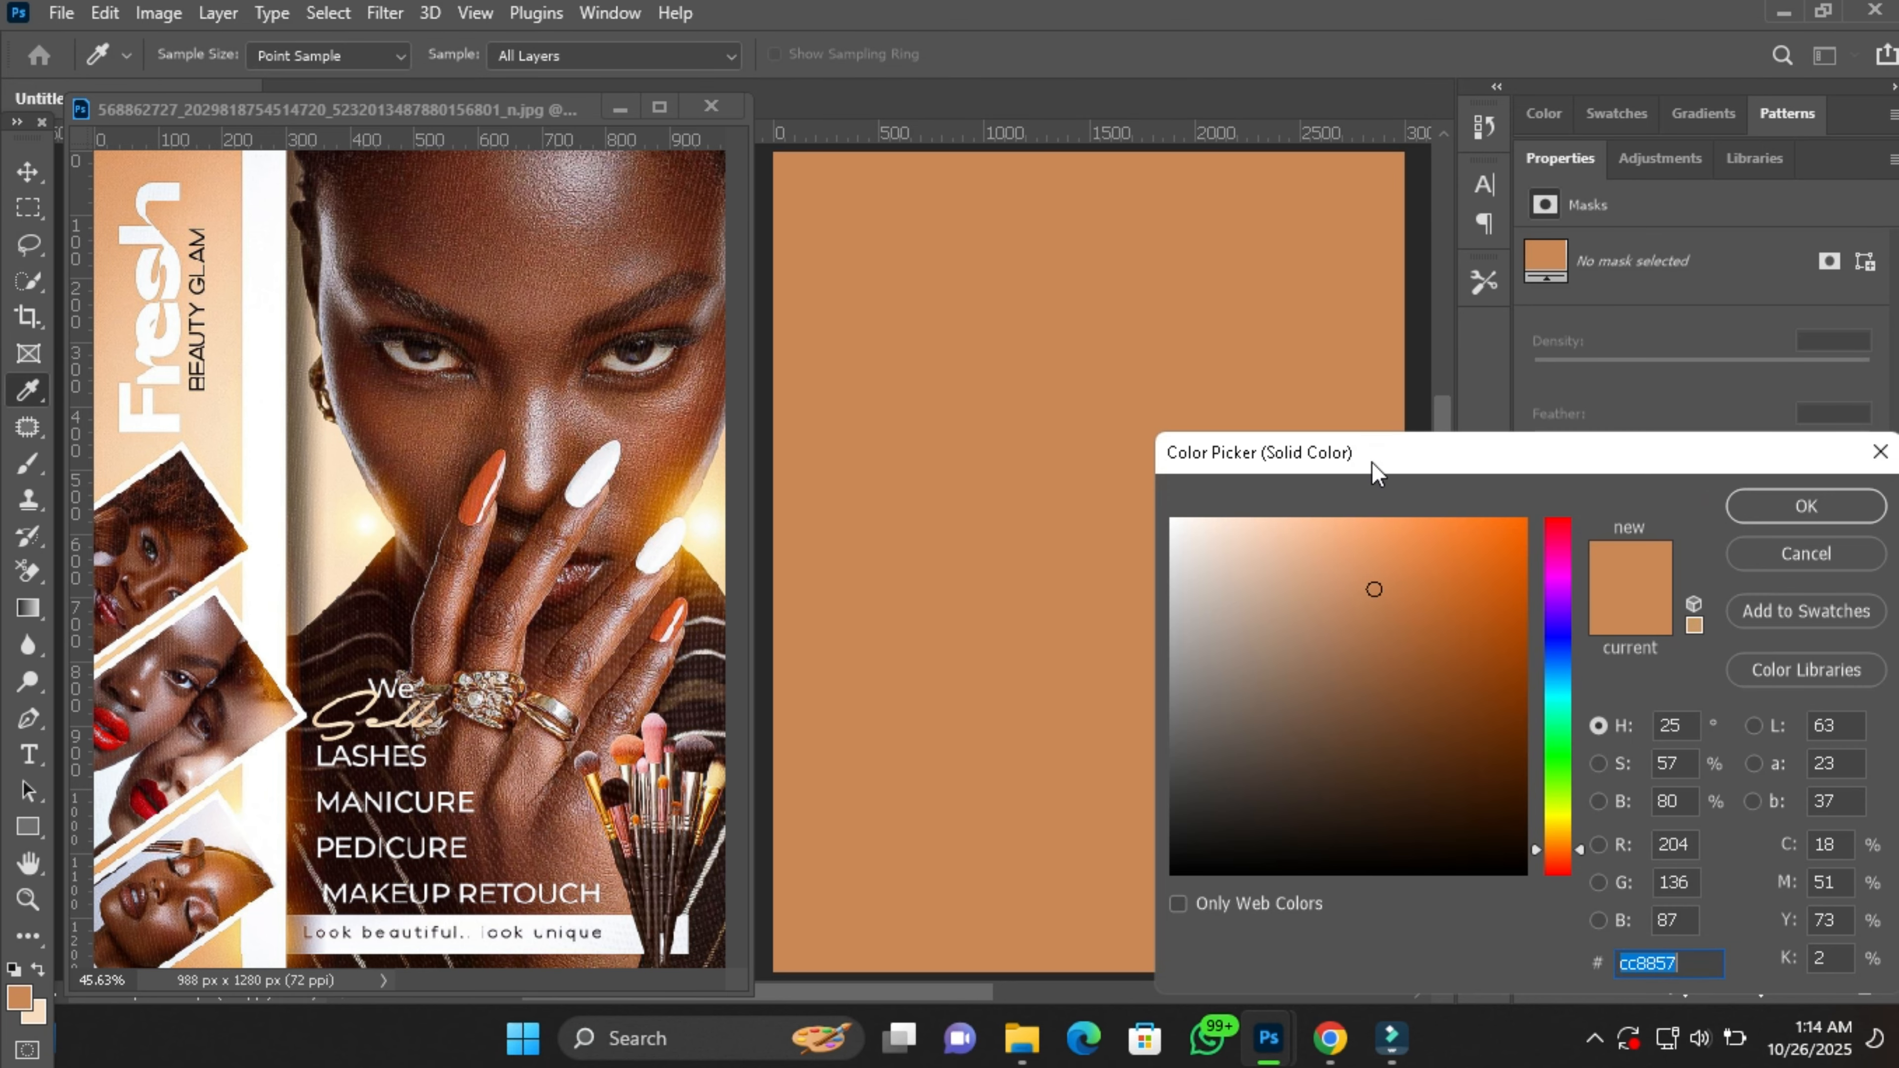
{"action": "left_click_drag", "start_coordinate": [1372, 455], "coordinate": [1285, 331]}
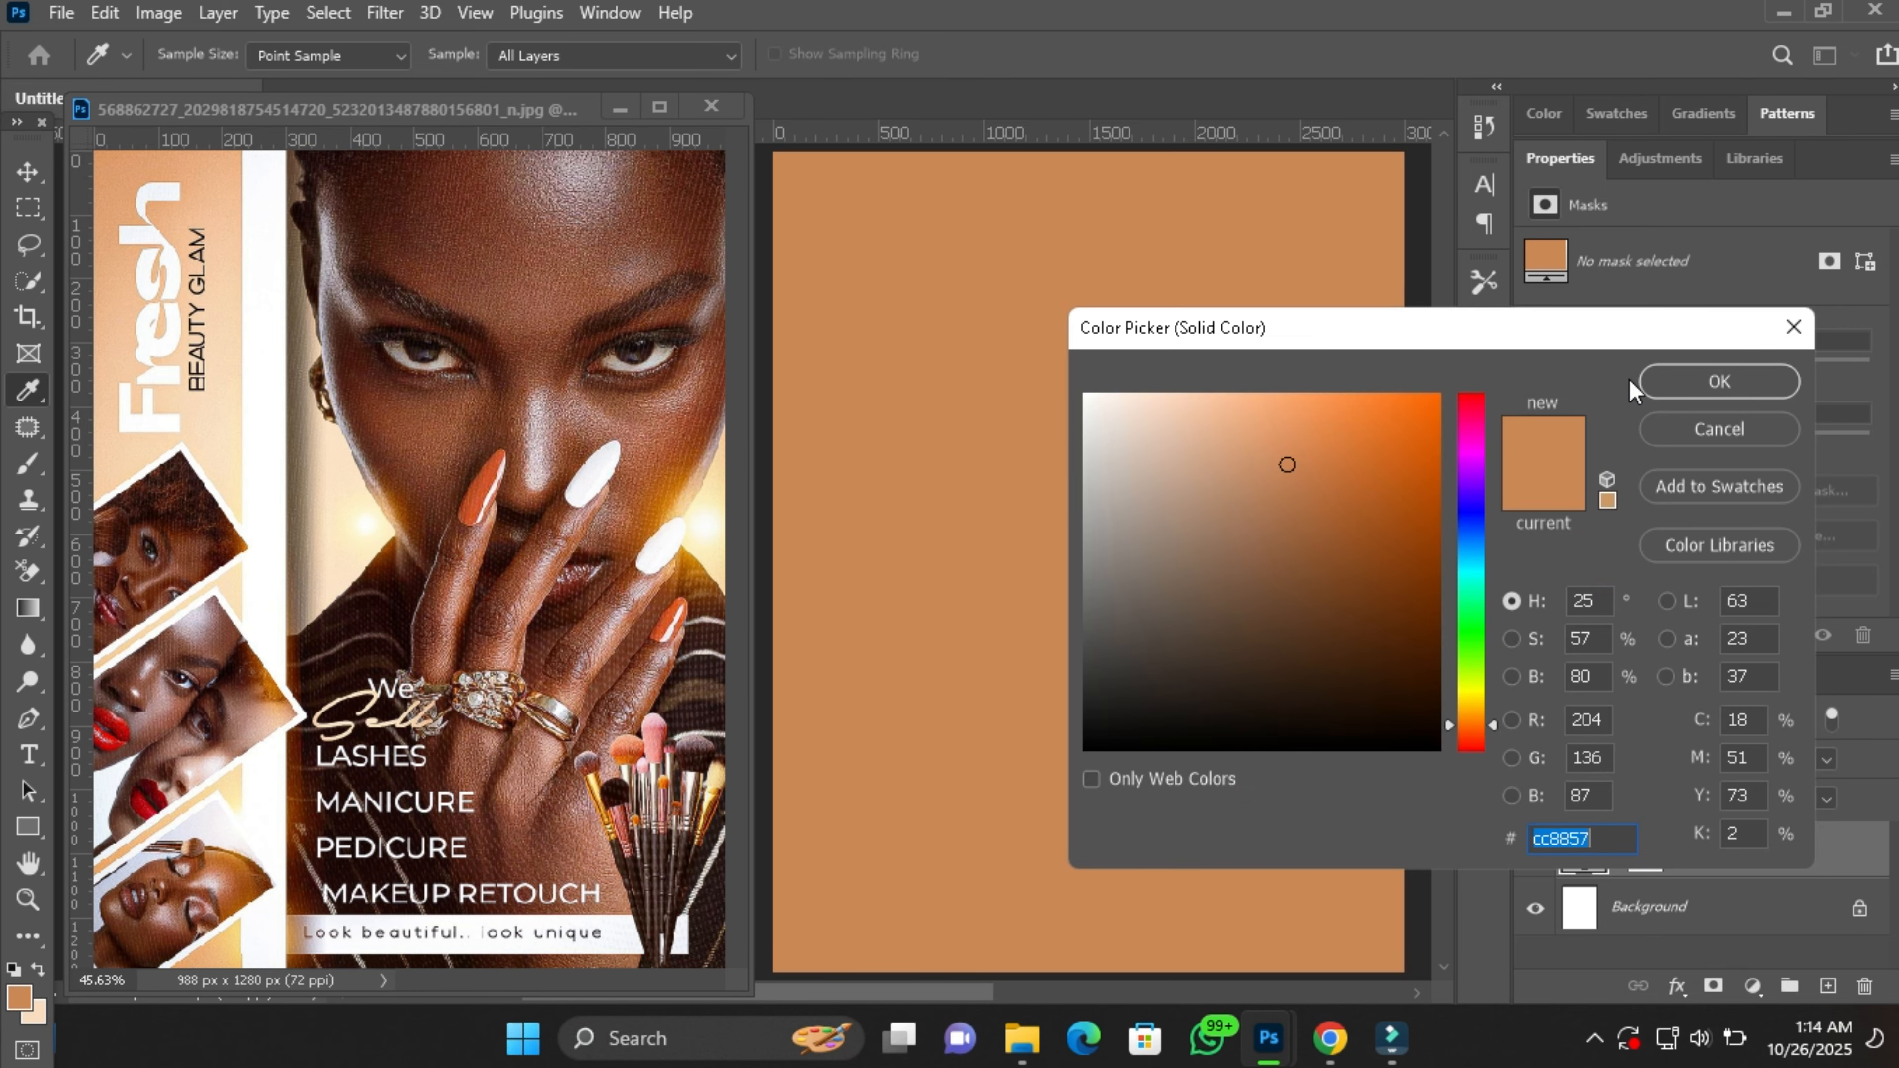
{"action": "left_click_drag", "start_coordinate": [1598, 335], "coordinate": [1365, 268]}
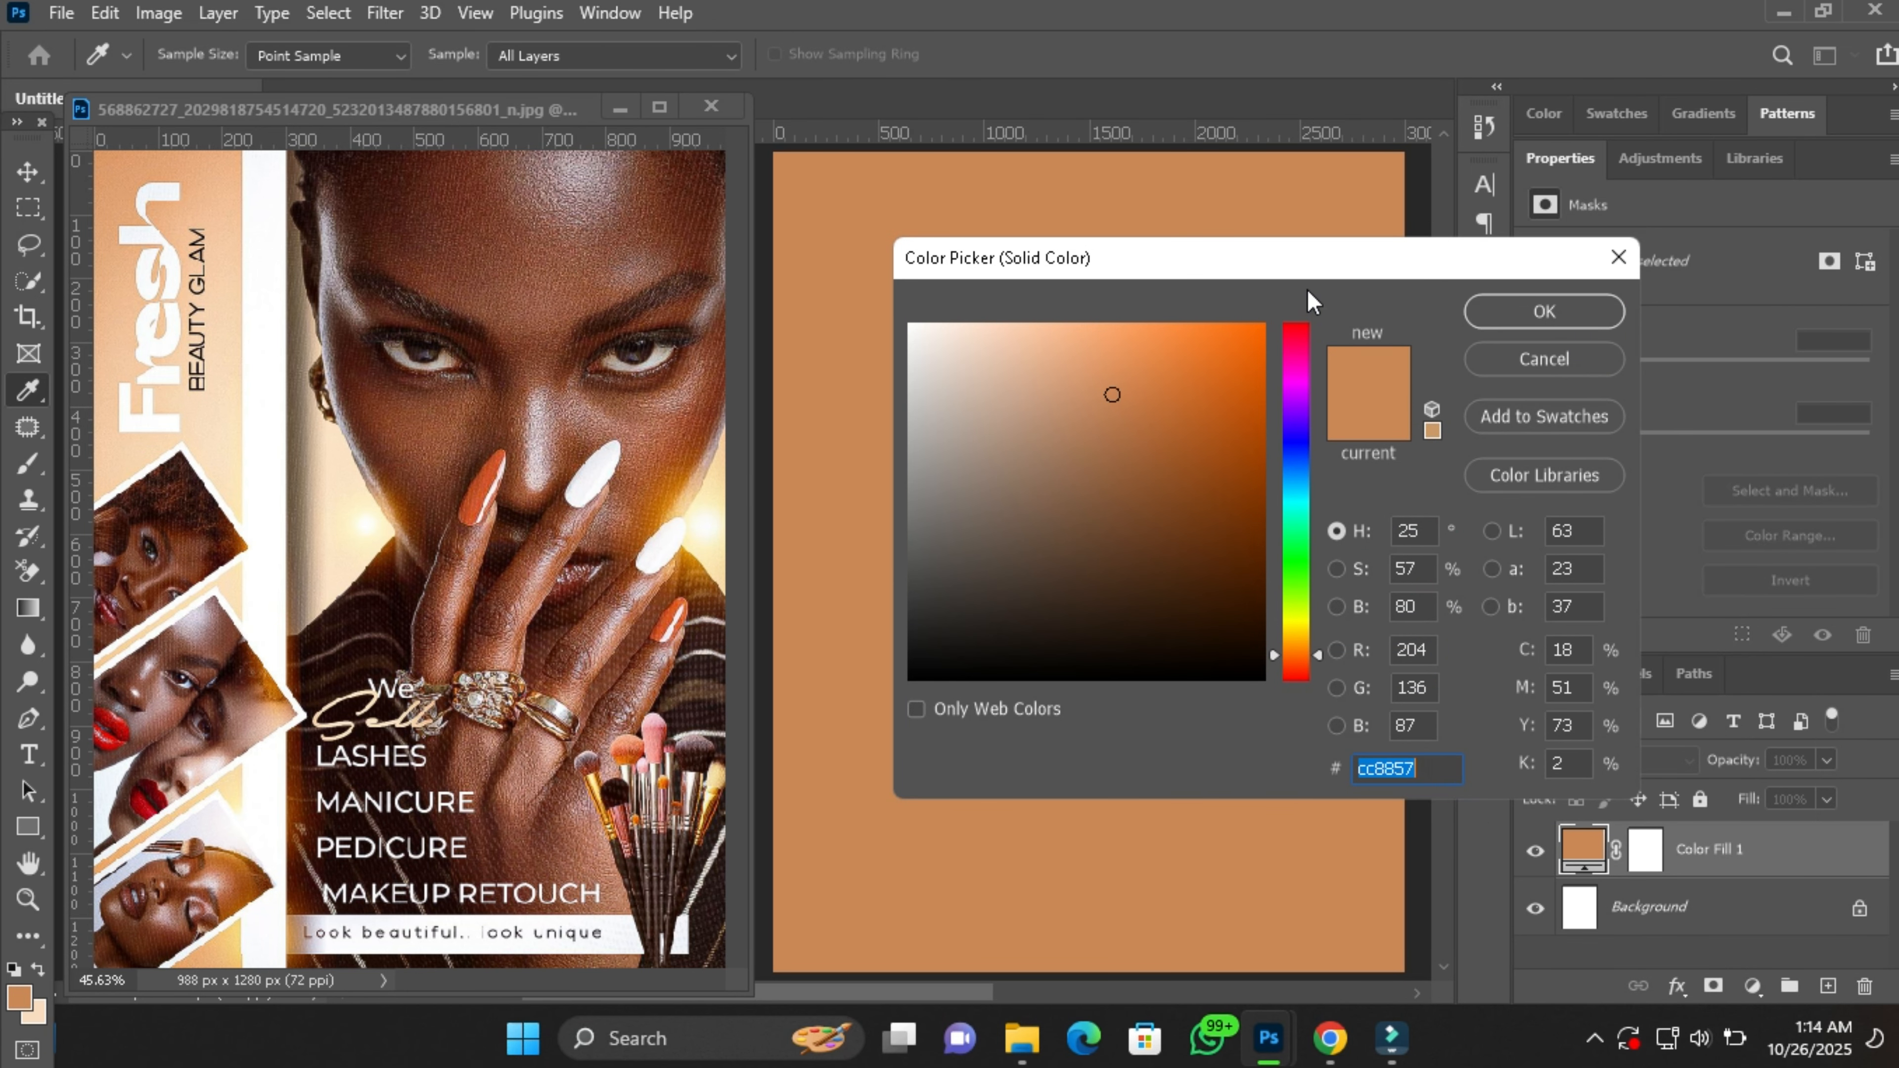
{"action": "left_click_drag", "start_coordinate": [1324, 266], "coordinate": [1254, 307]}
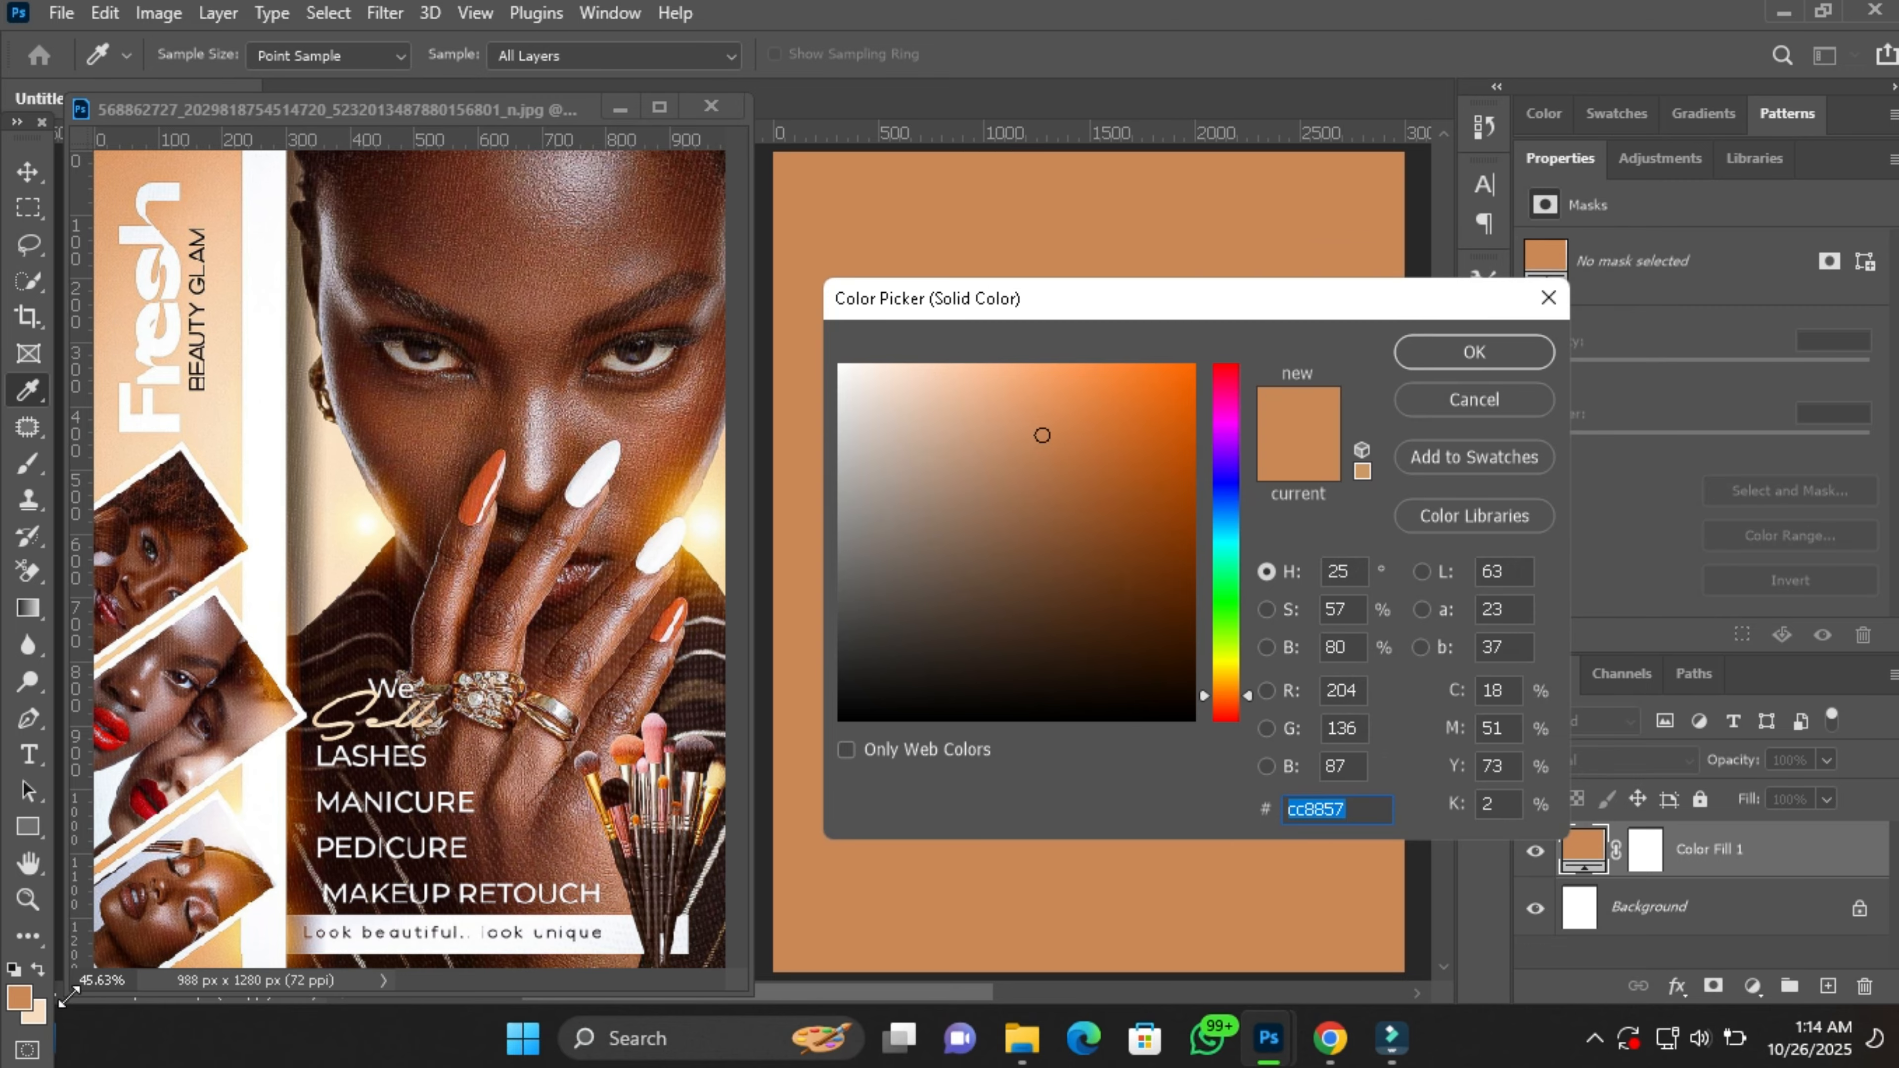
Sample the pale peach background colour f8ddc0 for the fill layer and apply it.
{"action": "left_click", "coordinate": [43, 1019]}
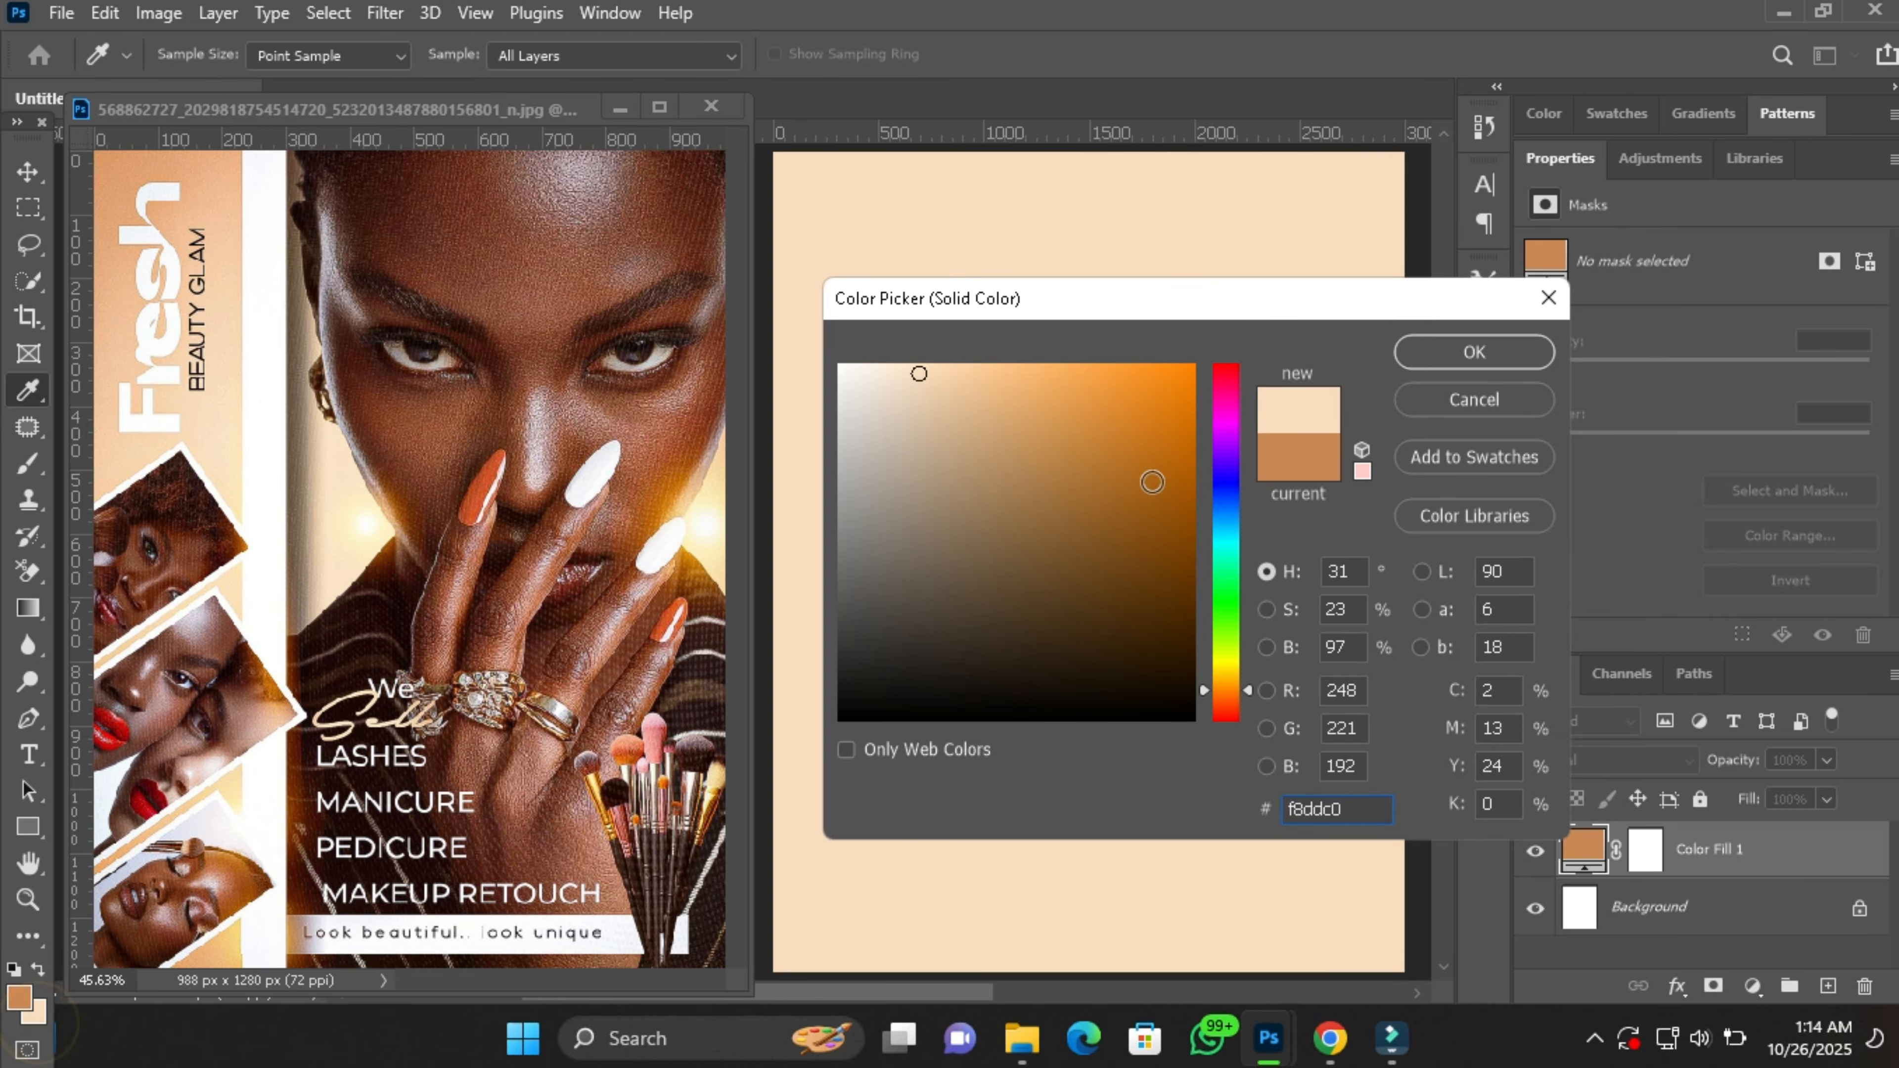
{"action": "left_click_drag", "start_coordinate": [1198, 300], "coordinate": [1454, 277]}
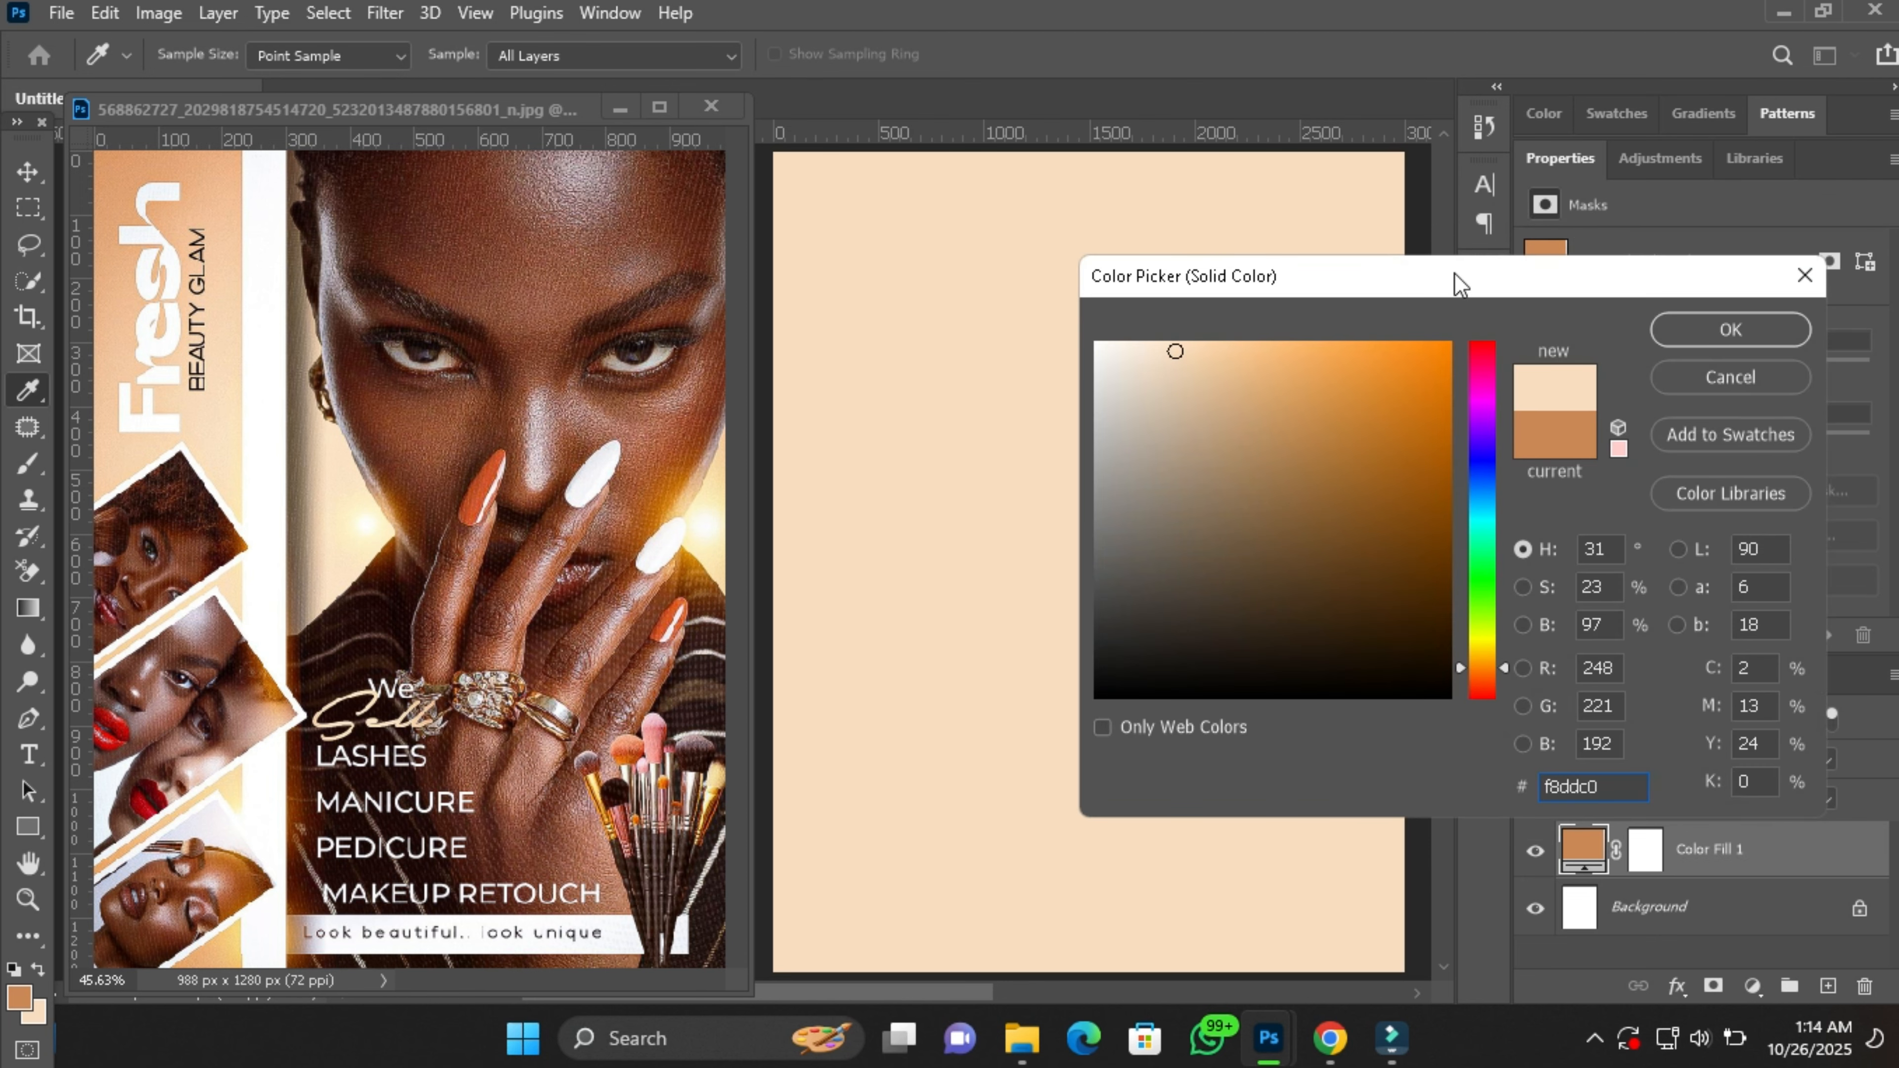
{"action": "key", "text": "ctrl+a"}
{"action": "left_click_drag", "start_coordinate": [1557, 275], "coordinate": [1382, 326]}
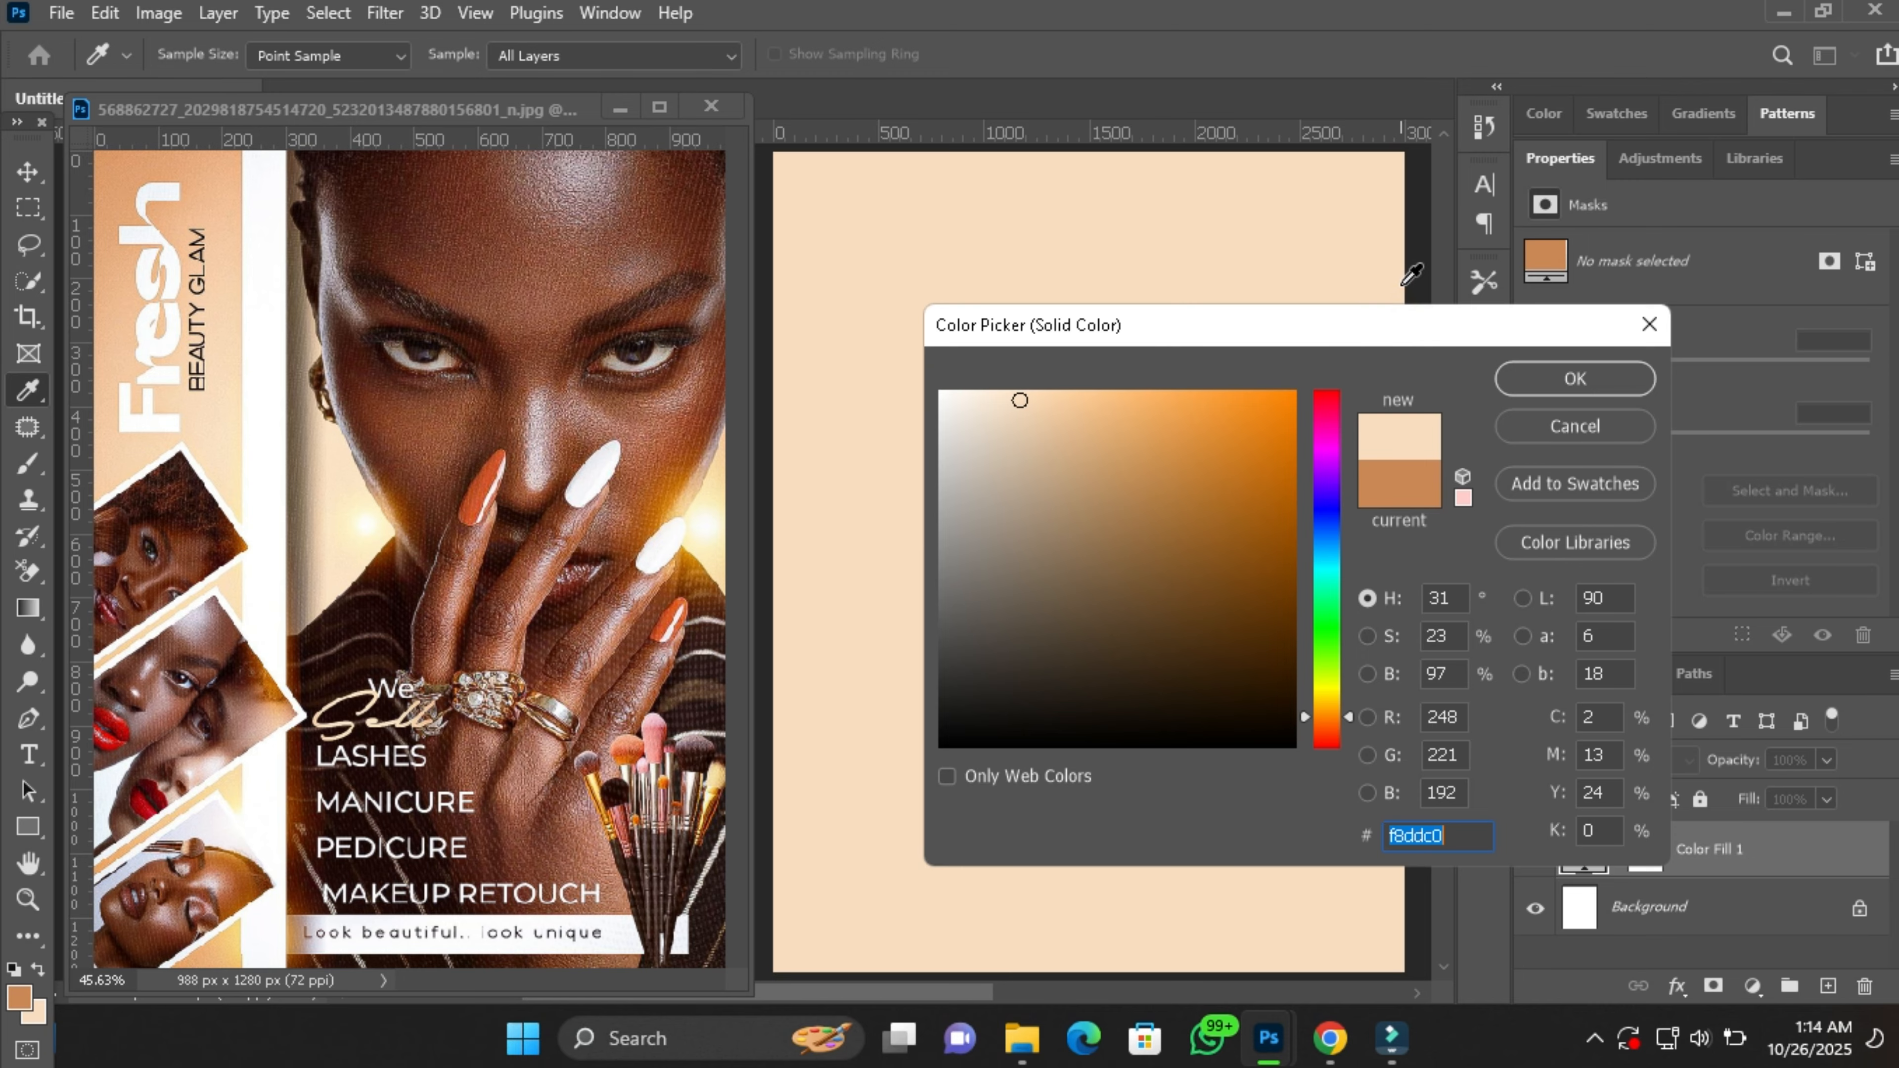
{"action": "left_click_drag", "start_coordinate": [1459, 837], "coordinate": [1367, 845]}
{"action": "left_click", "coordinate": [1542, 380]}
{"action": "key", "text": "v"}
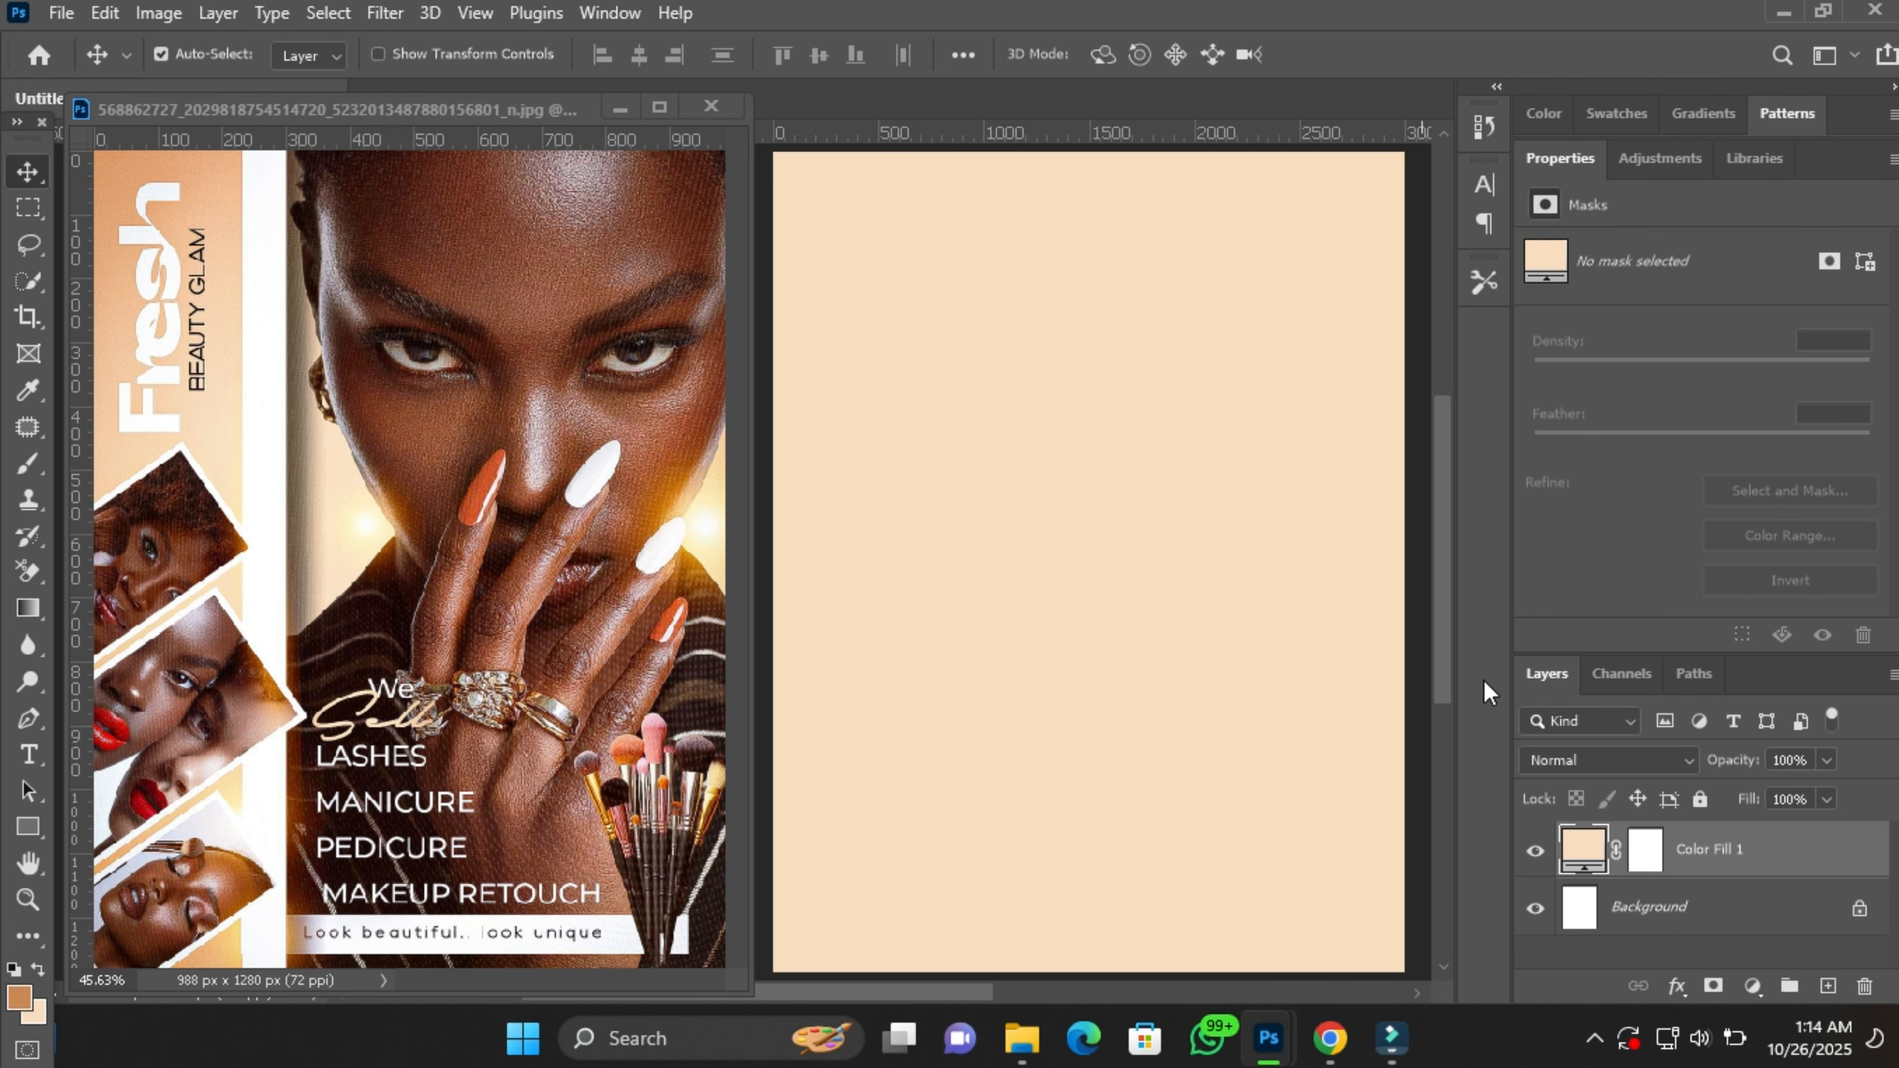
Place the freepik_br_9151a2f5-351d-4855-9f80-aef00a71c0e4 portrait cutout from the Downloads folder into the peach document.
{"action": "left_click", "coordinate": [1022, 1038]}
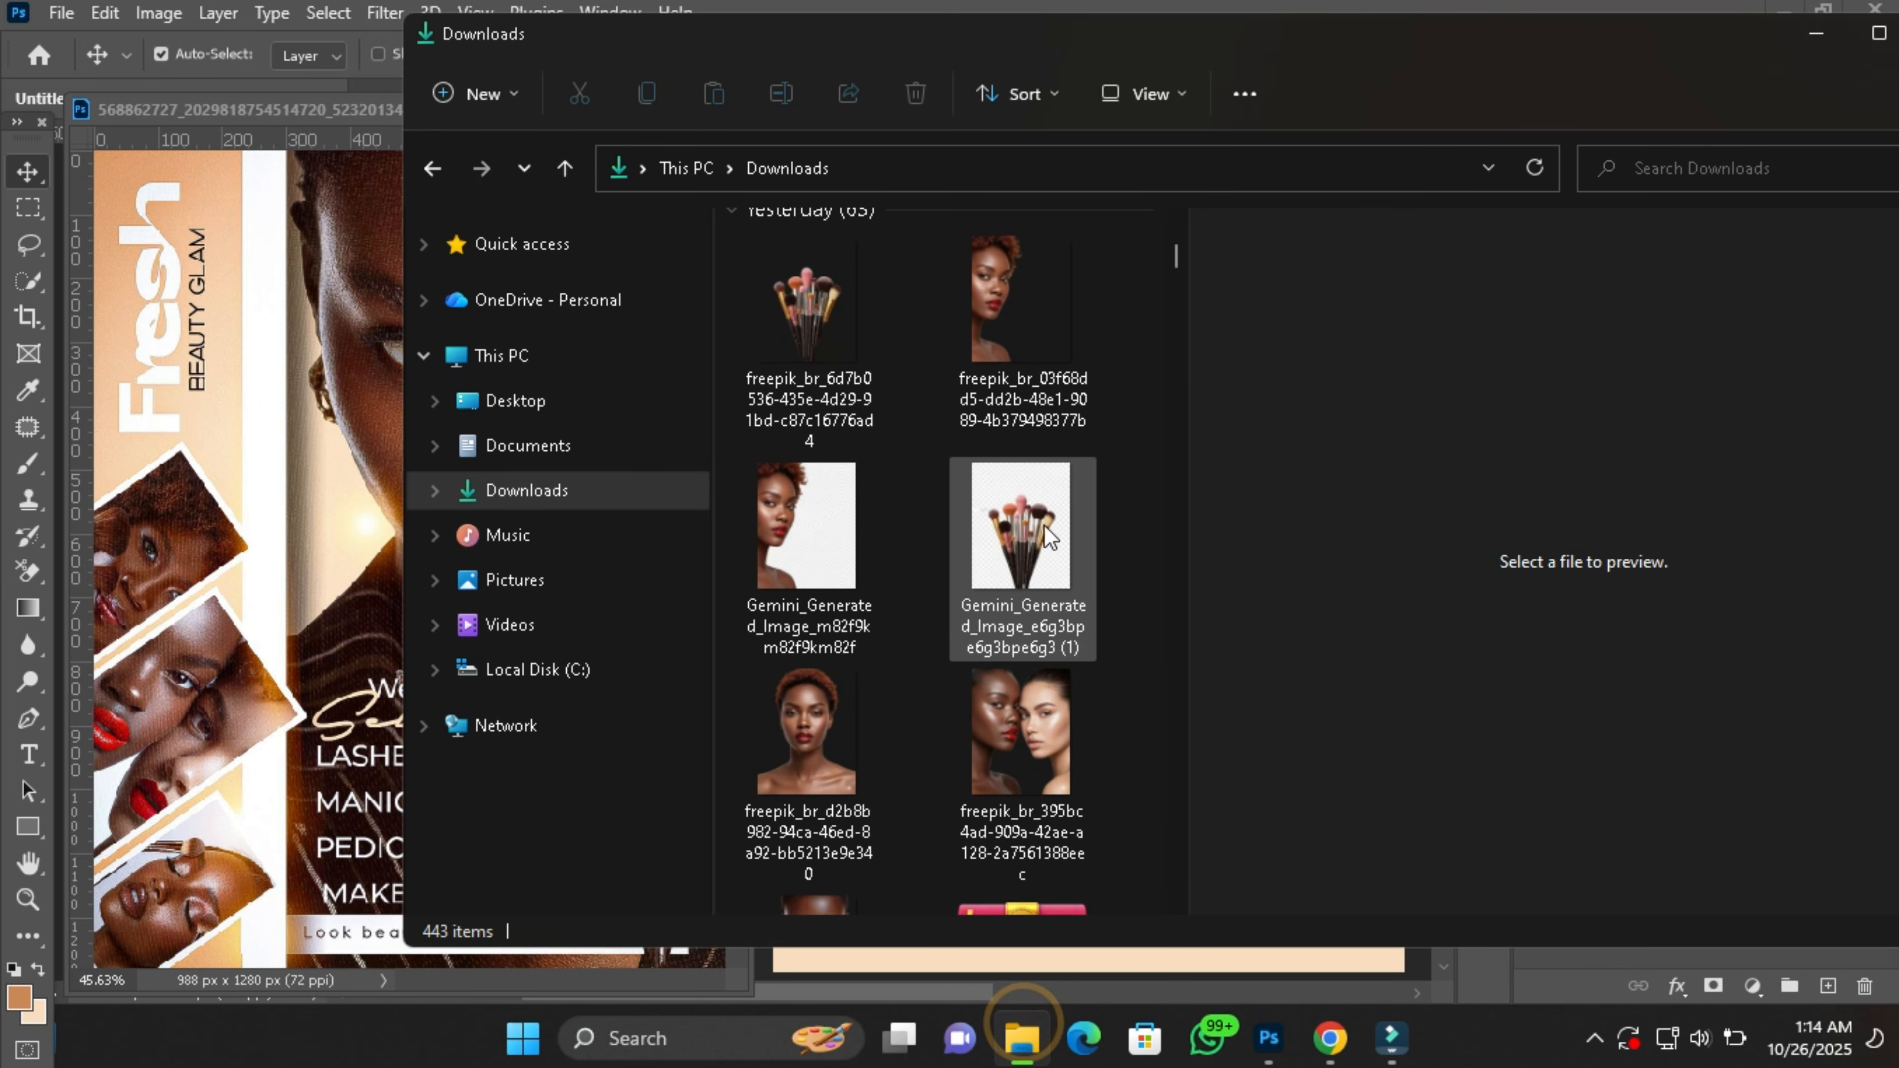
{"action": "scroll", "coordinate": [1049, 501], "scroll_direction": "down", "scroll_amount": 10}
{"action": "scroll", "coordinate": [1049, 501], "scroll_direction": "up", "scroll_amount": 5}
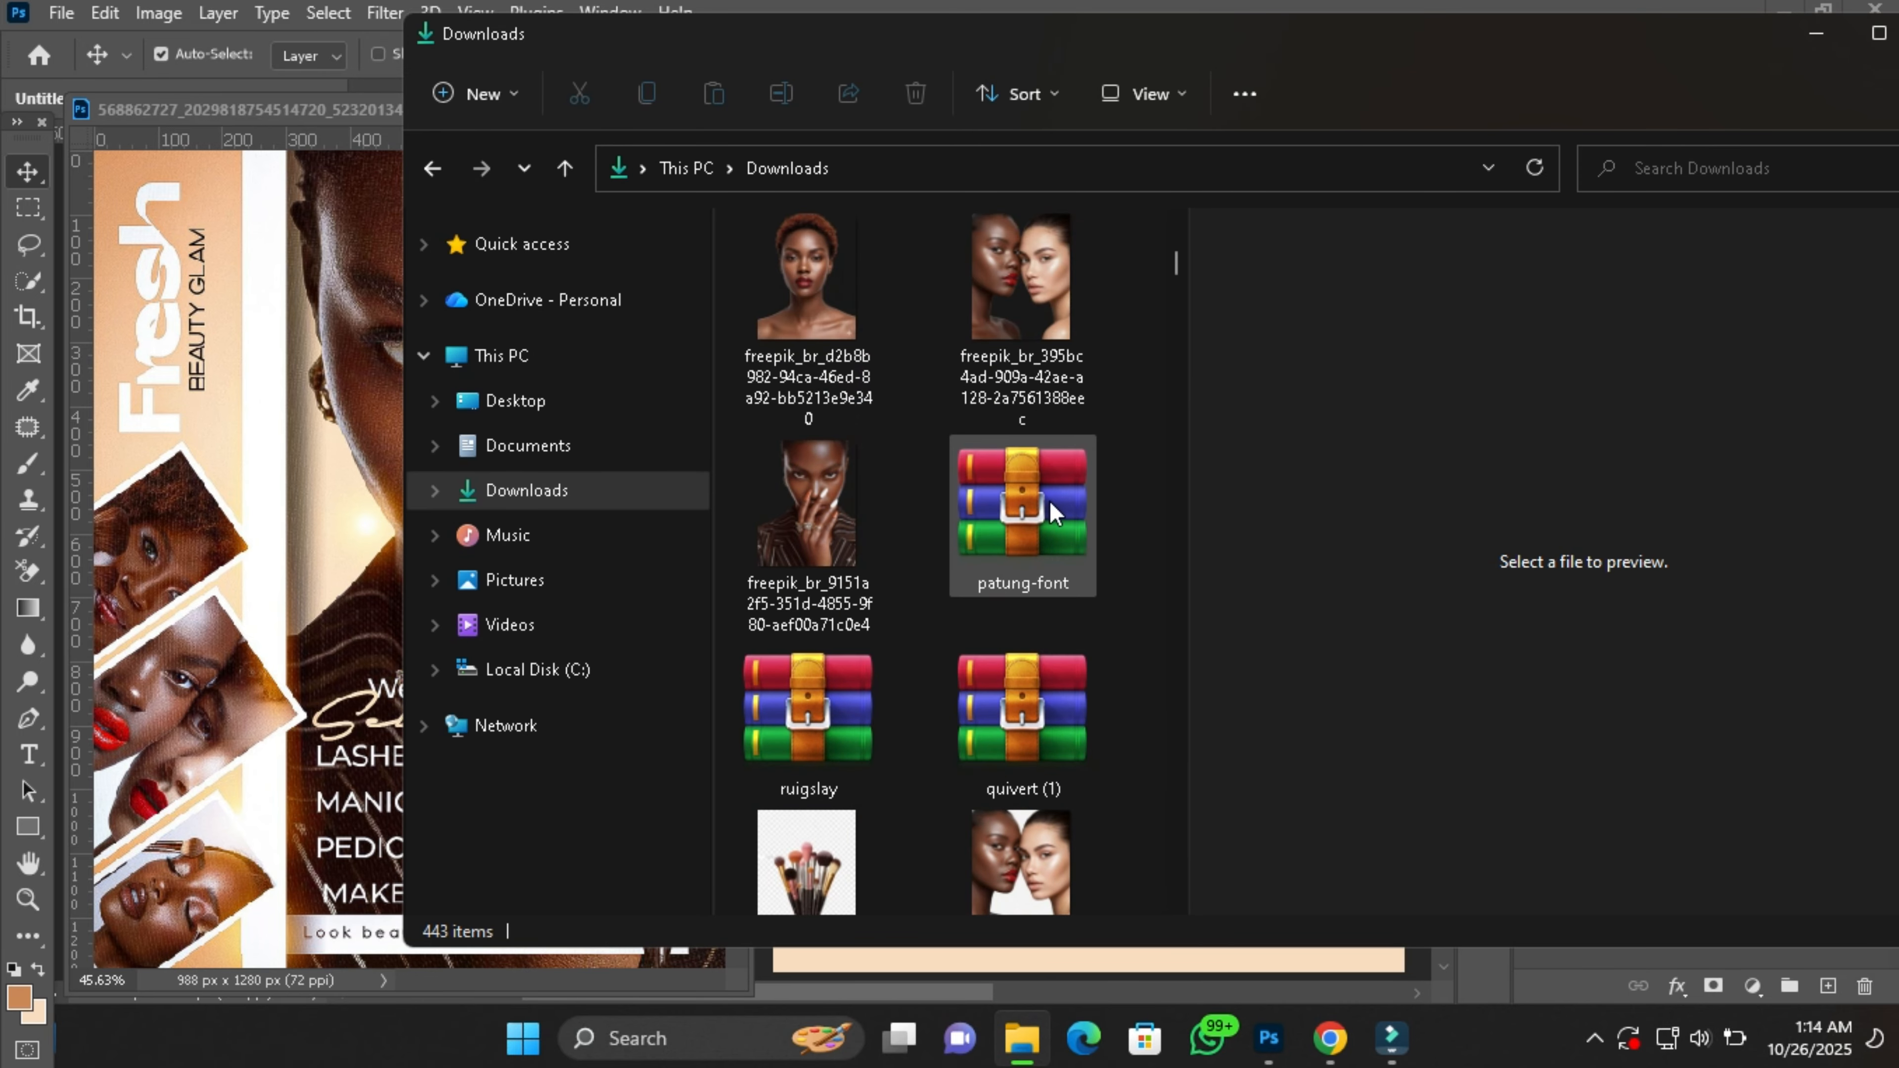
{"action": "left_click", "coordinate": [816, 516]}
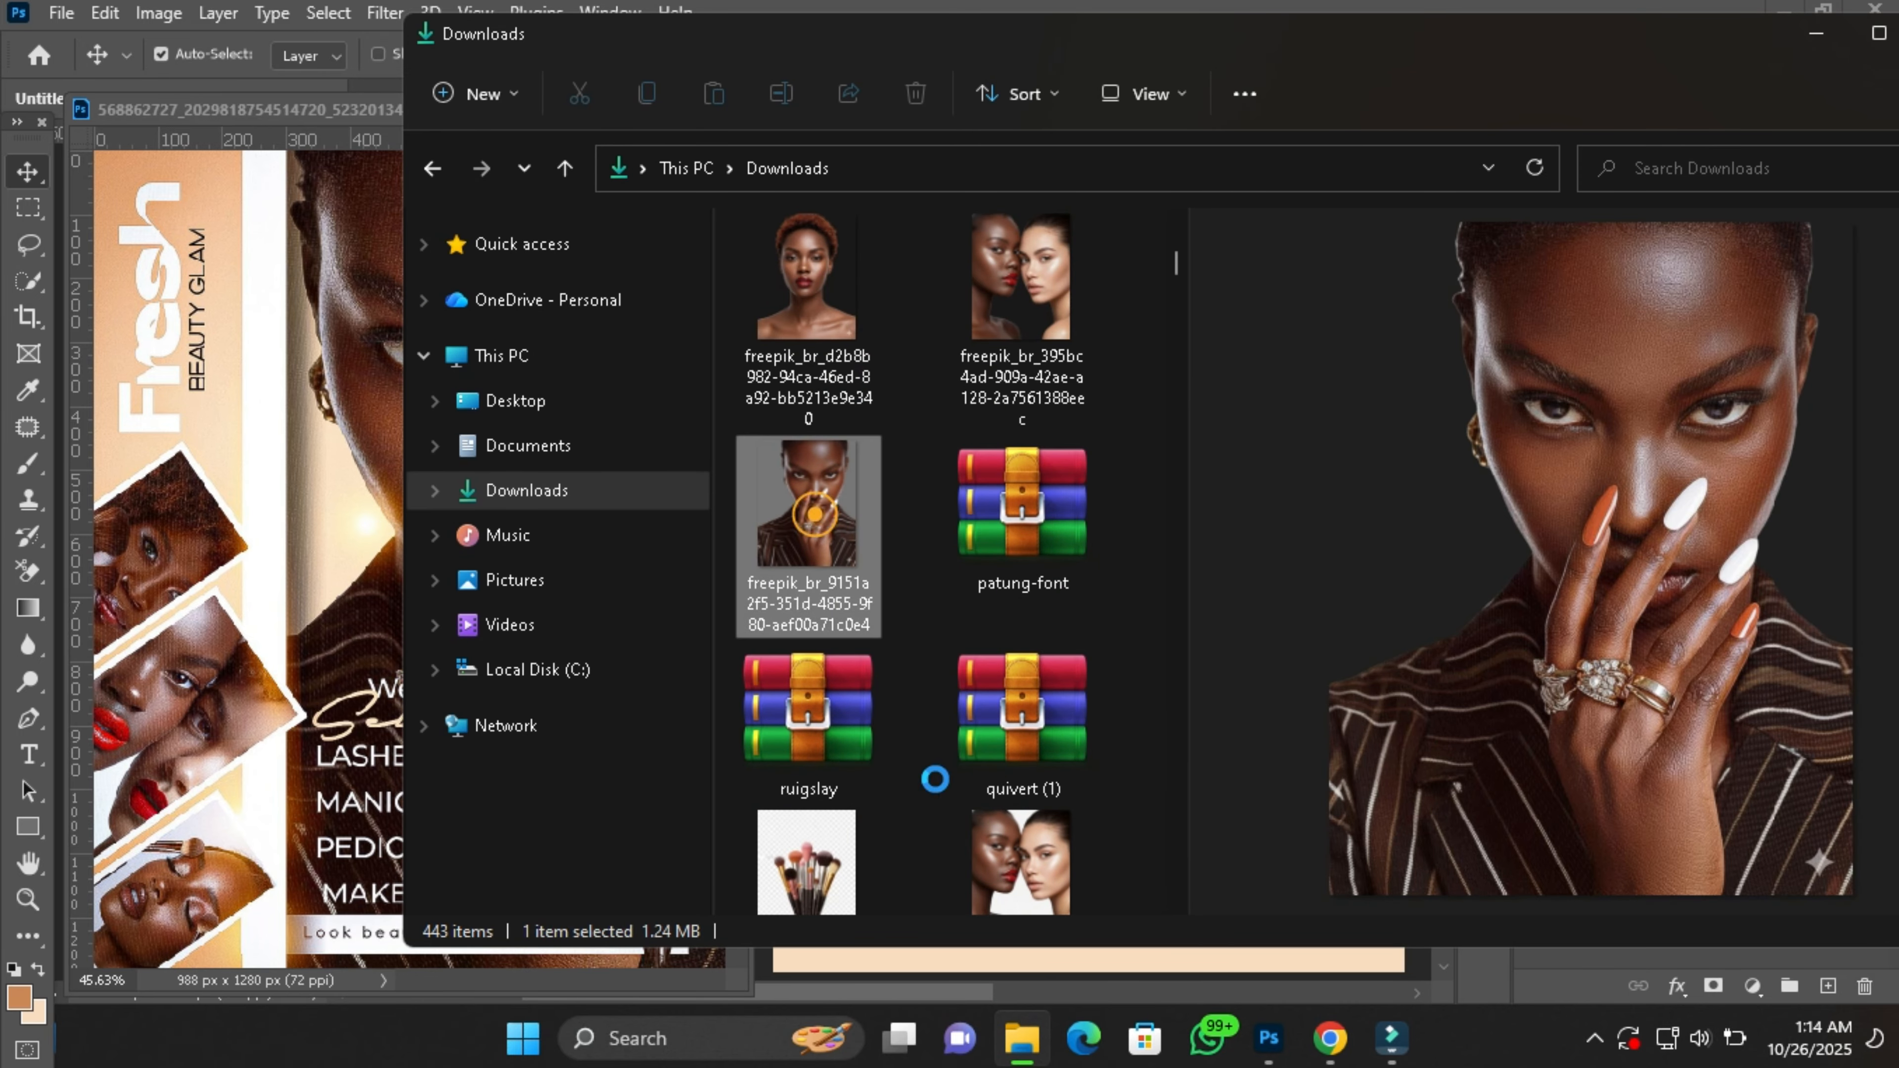
{"action": "left_click_drag", "start_coordinate": [998, 912], "coordinate": [982, 957]}
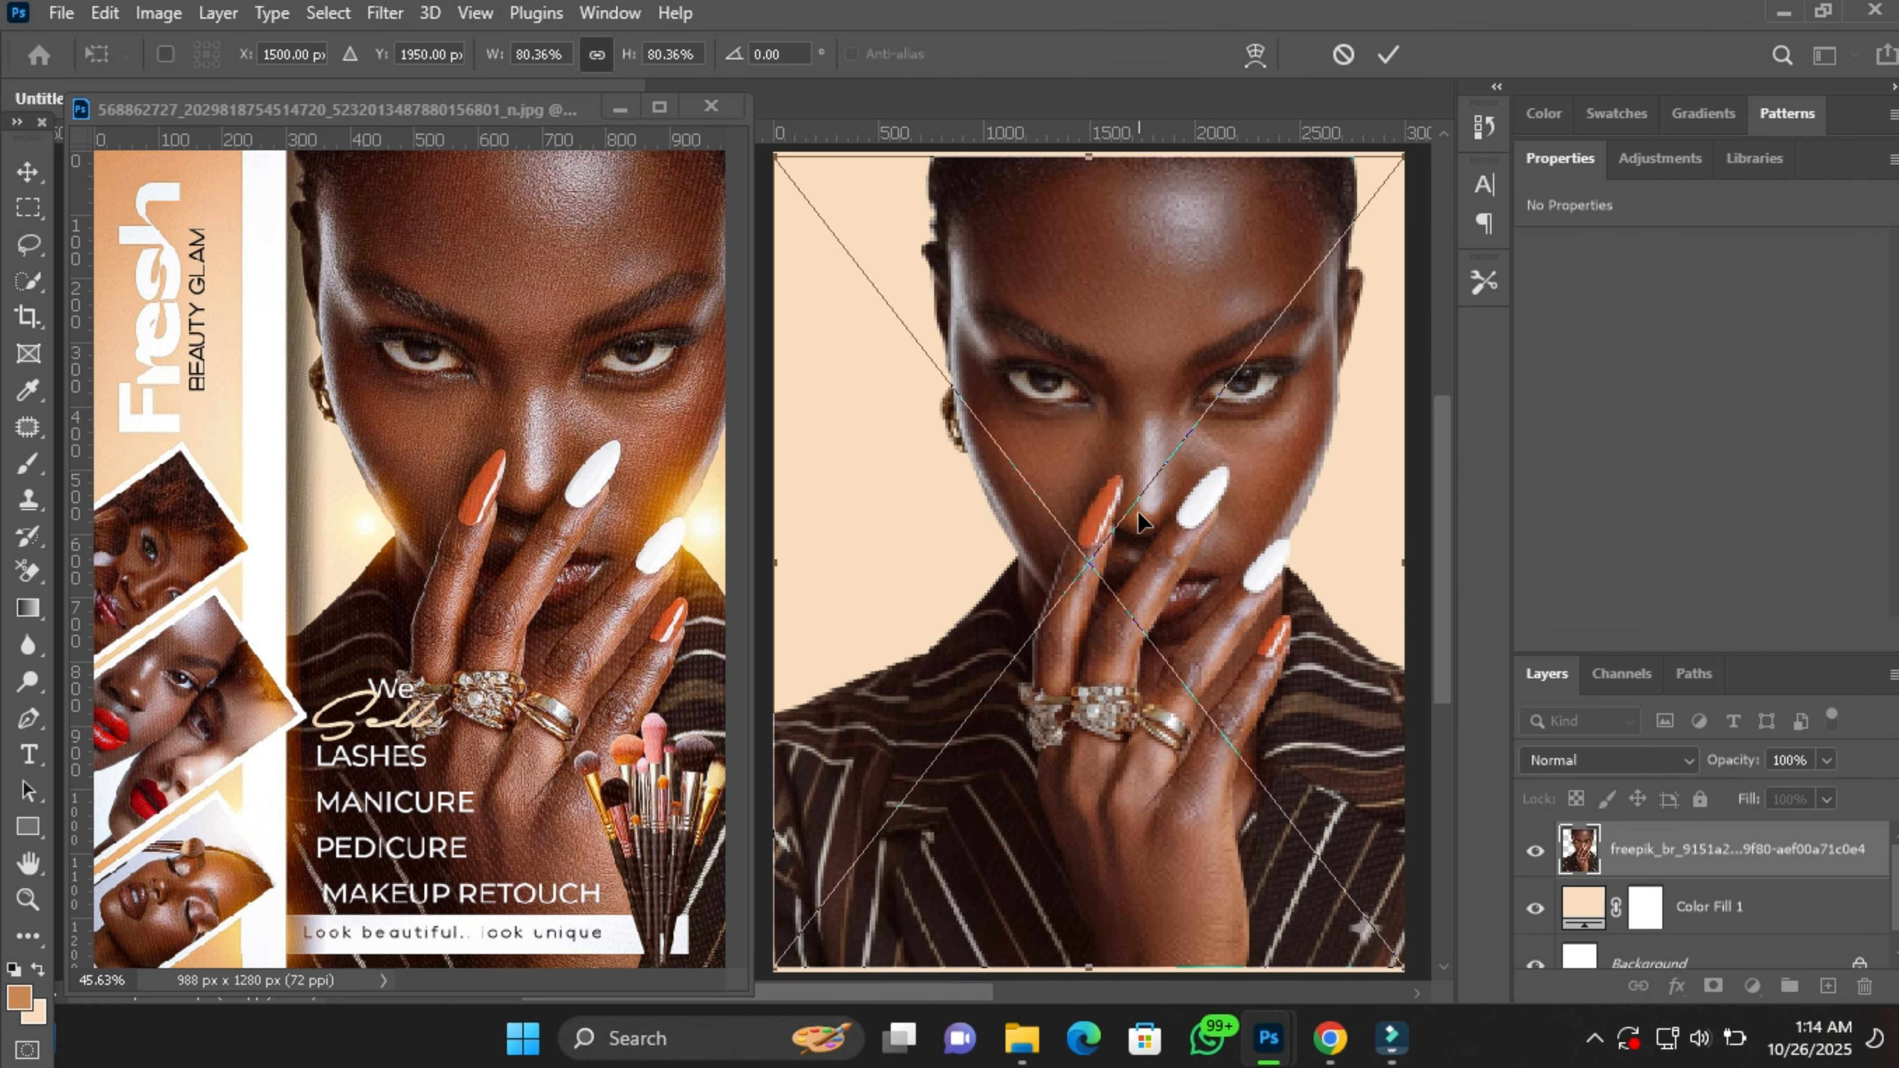
Enlarge the placed portrait to about 3260 x 4190 px and position it at about X 146 px, Y -205 px.
{"action": "left_click_drag", "start_coordinate": [1140, 510], "coordinate": [1169, 507]}
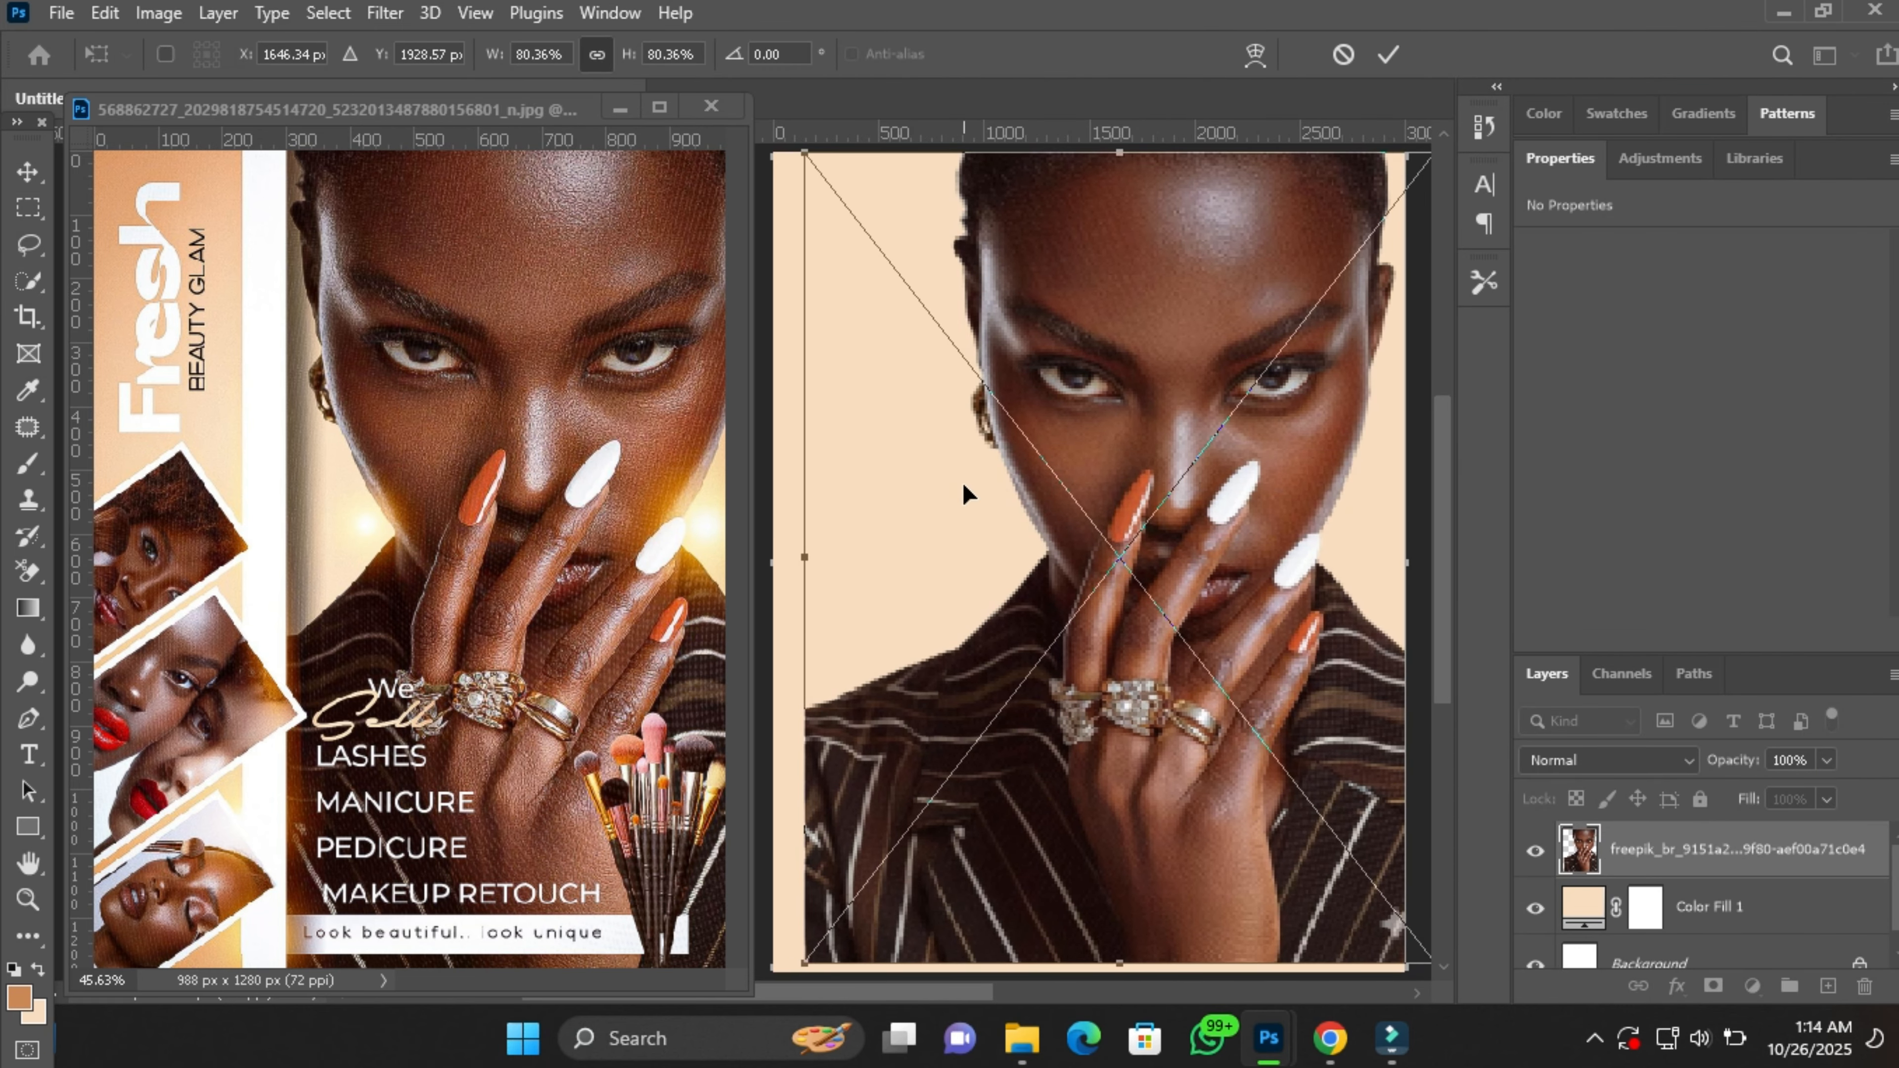
{"action": "left_click_drag", "start_coordinate": [801, 558], "coordinate": [787, 558]}
{"action": "left_click_drag", "start_coordinate": [1030, 629], "coordinate": [1086, 633]}
{"action": "left_click_drag", "start_coordinate": [847, 566], "coordinate": [806, 567]}
{"action": "mouse_move", "coordinate": [1162, 558]}
{"action": "left_mouse_down"}
{"action": "mouse_move", "coordinate": [1164, 578]}
{"action": "mouse_move", "coordinate": [1161, 550]}
{"action": "left_mouse_up"}
{"action": "key", "text": "Return"}
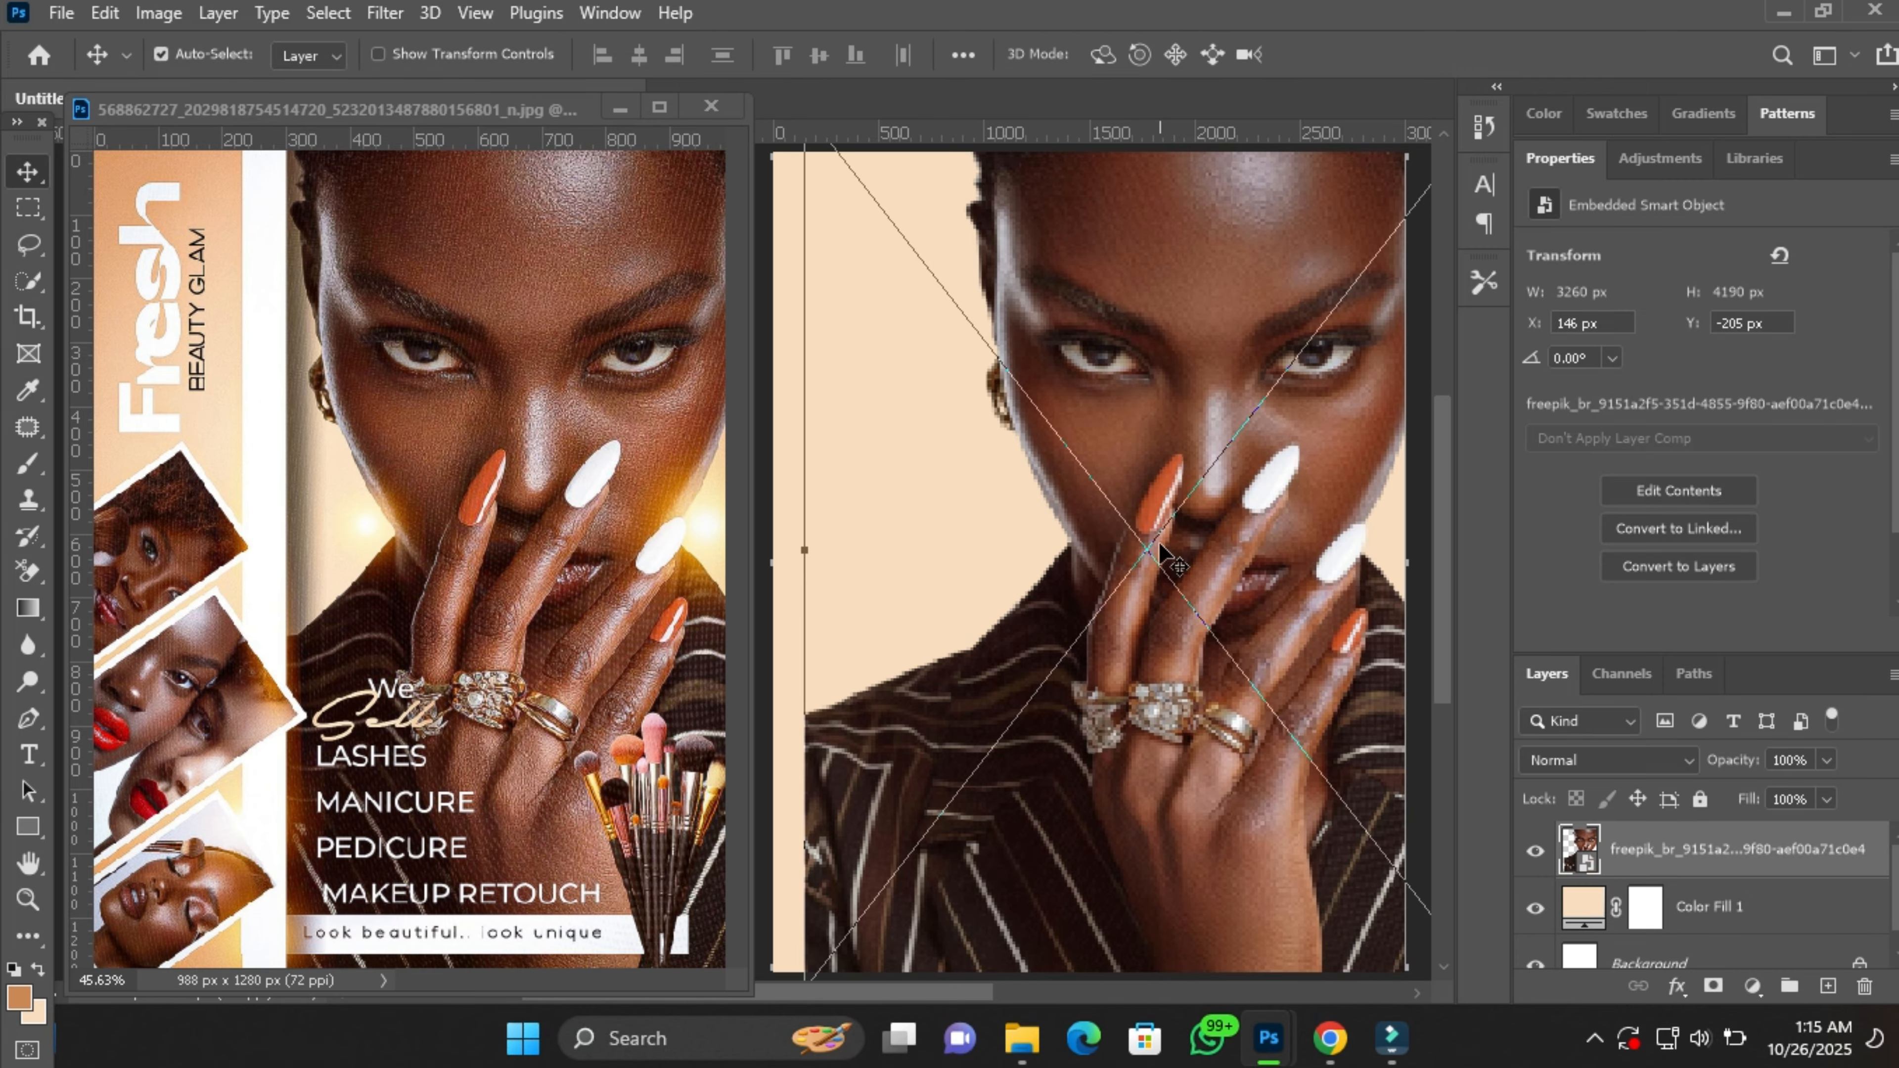
{"action": "left_click", "coordinate": [1417, 544]}
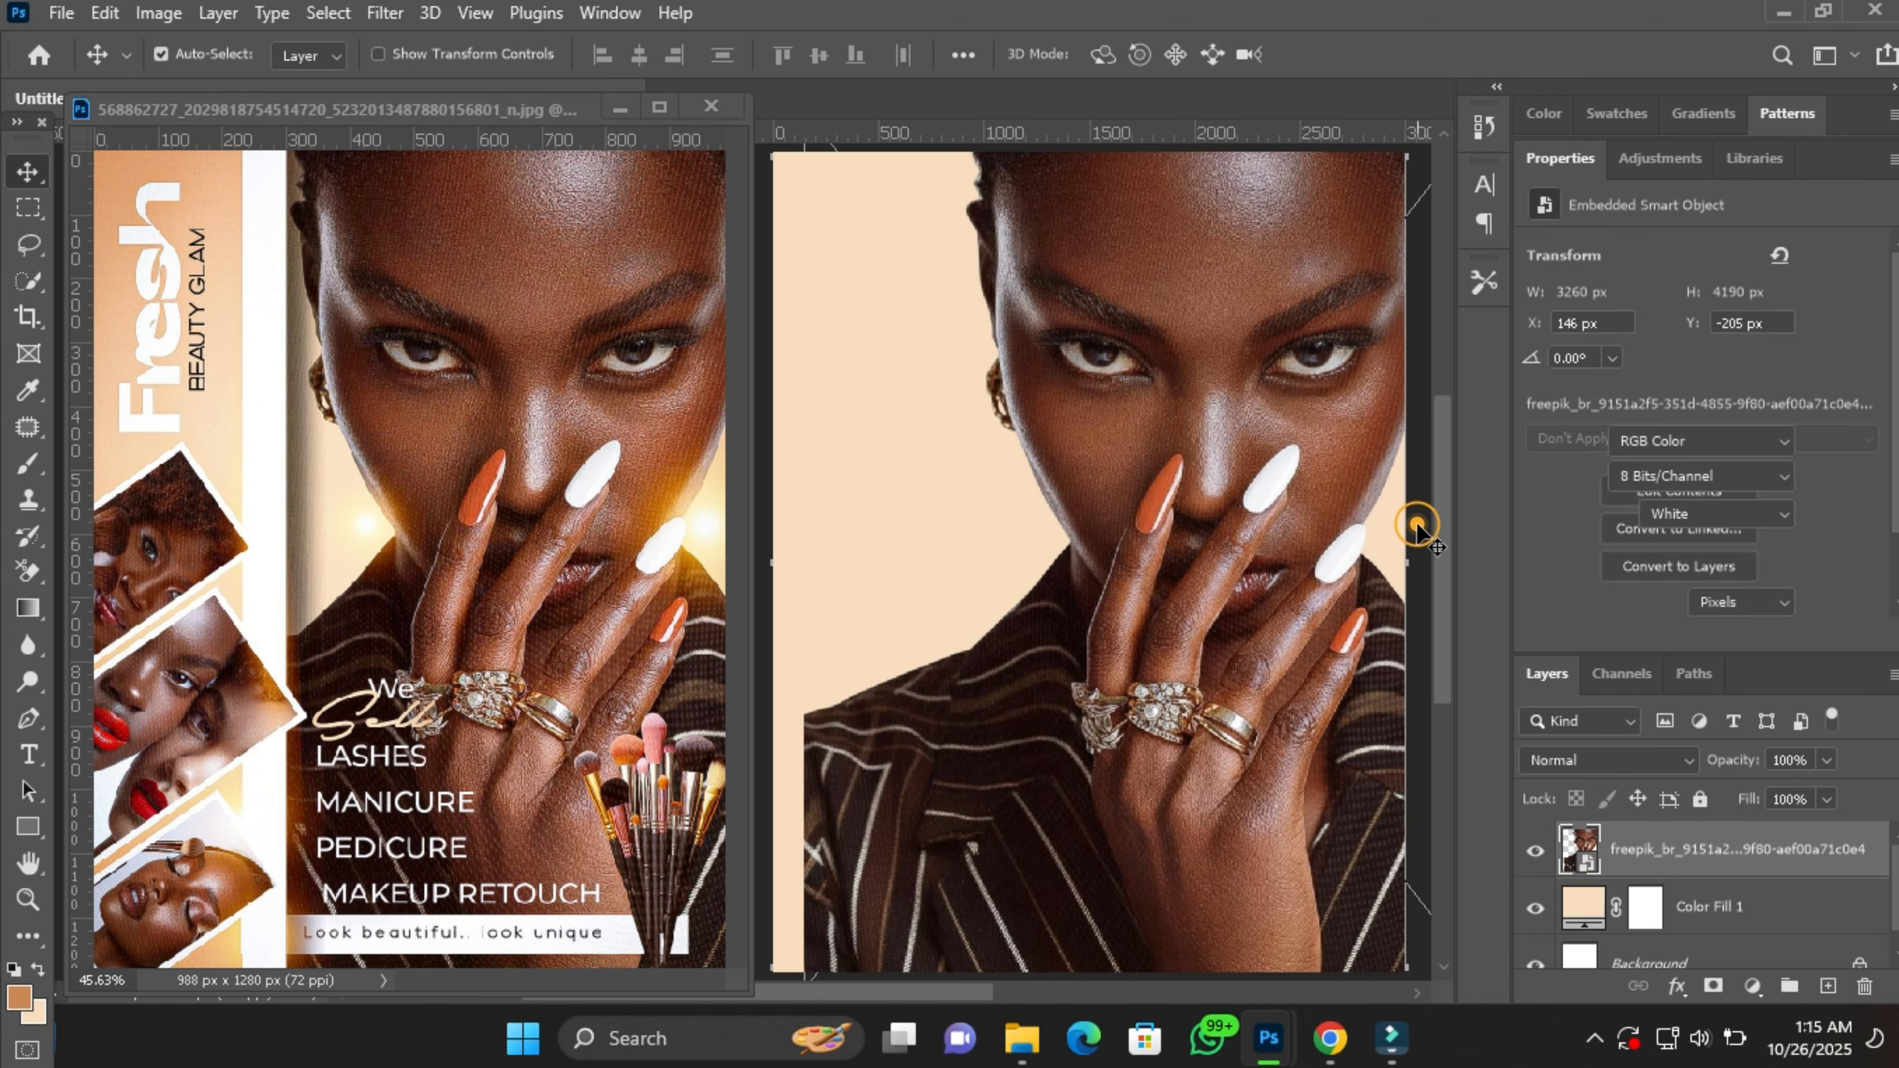
{"action": "left_click", "coordinate": [1702, 912]}
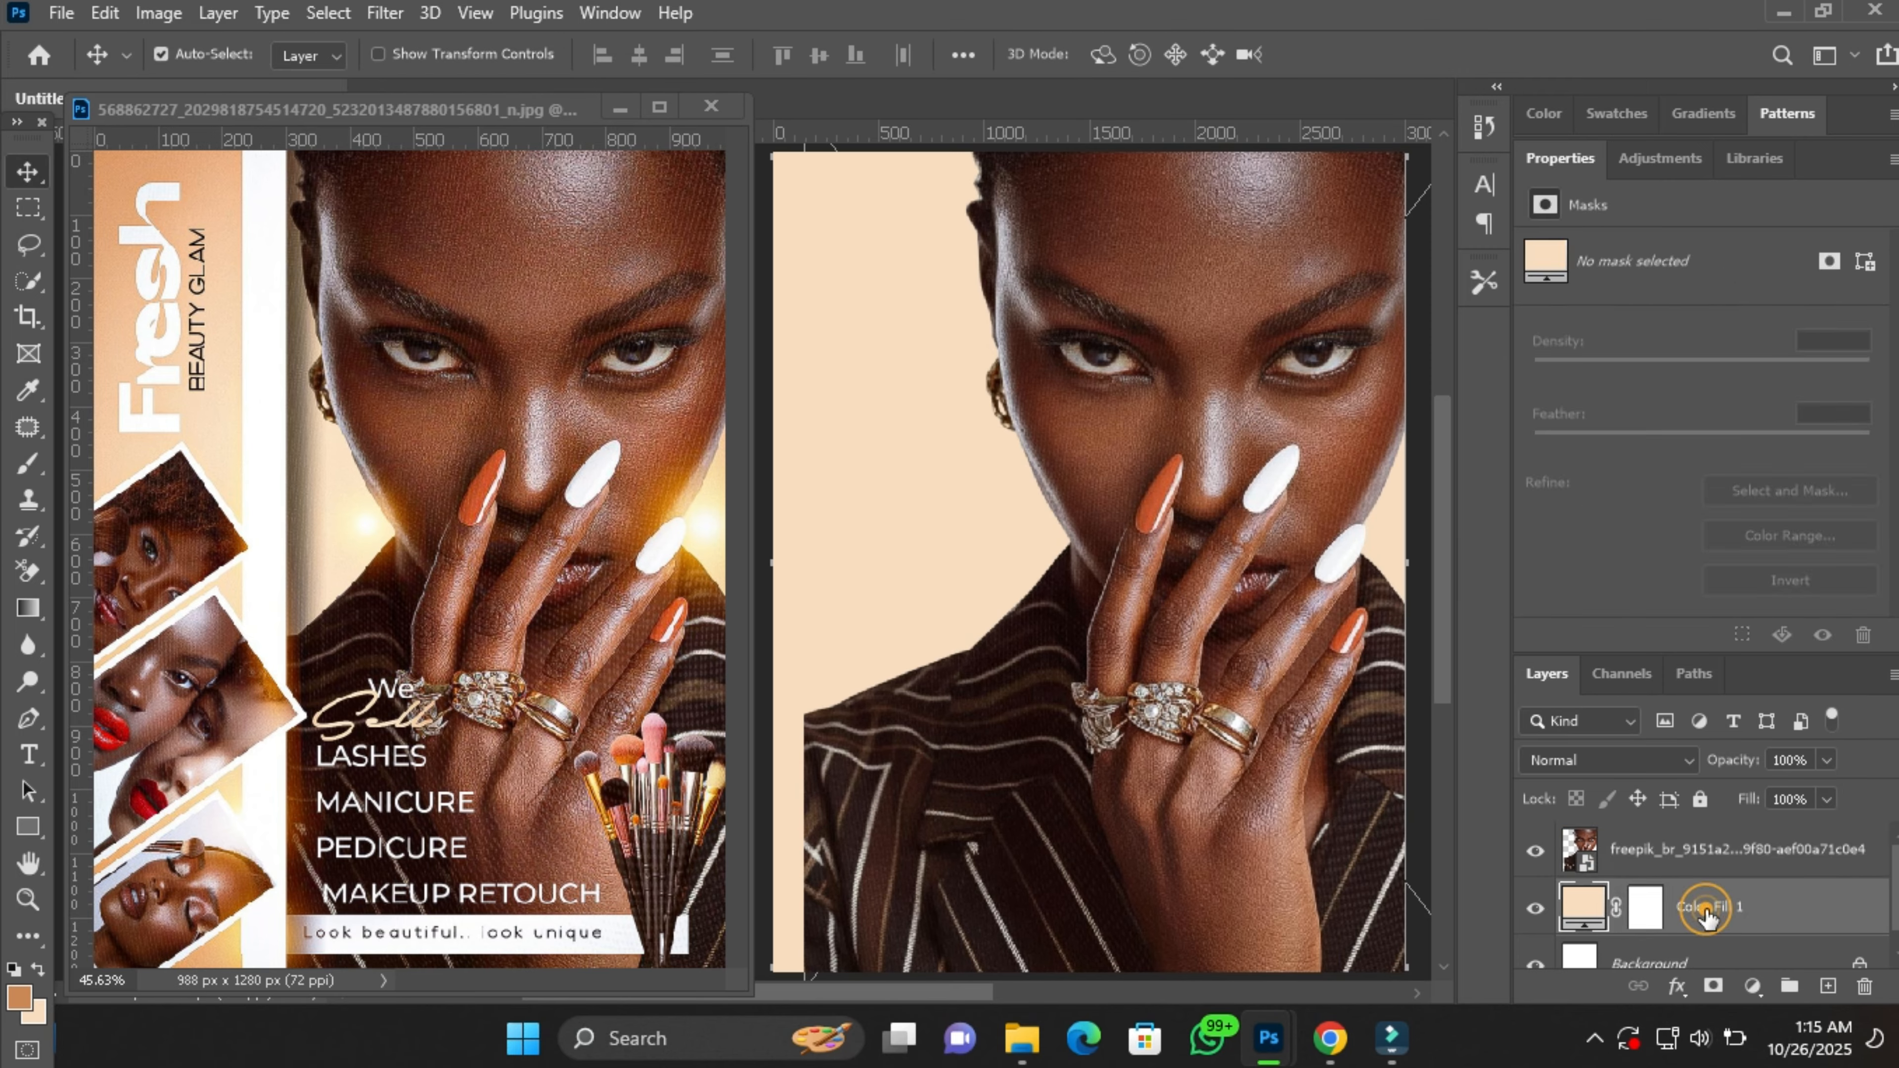
{"action": "left_click", "coordinate": [1686, 845]}
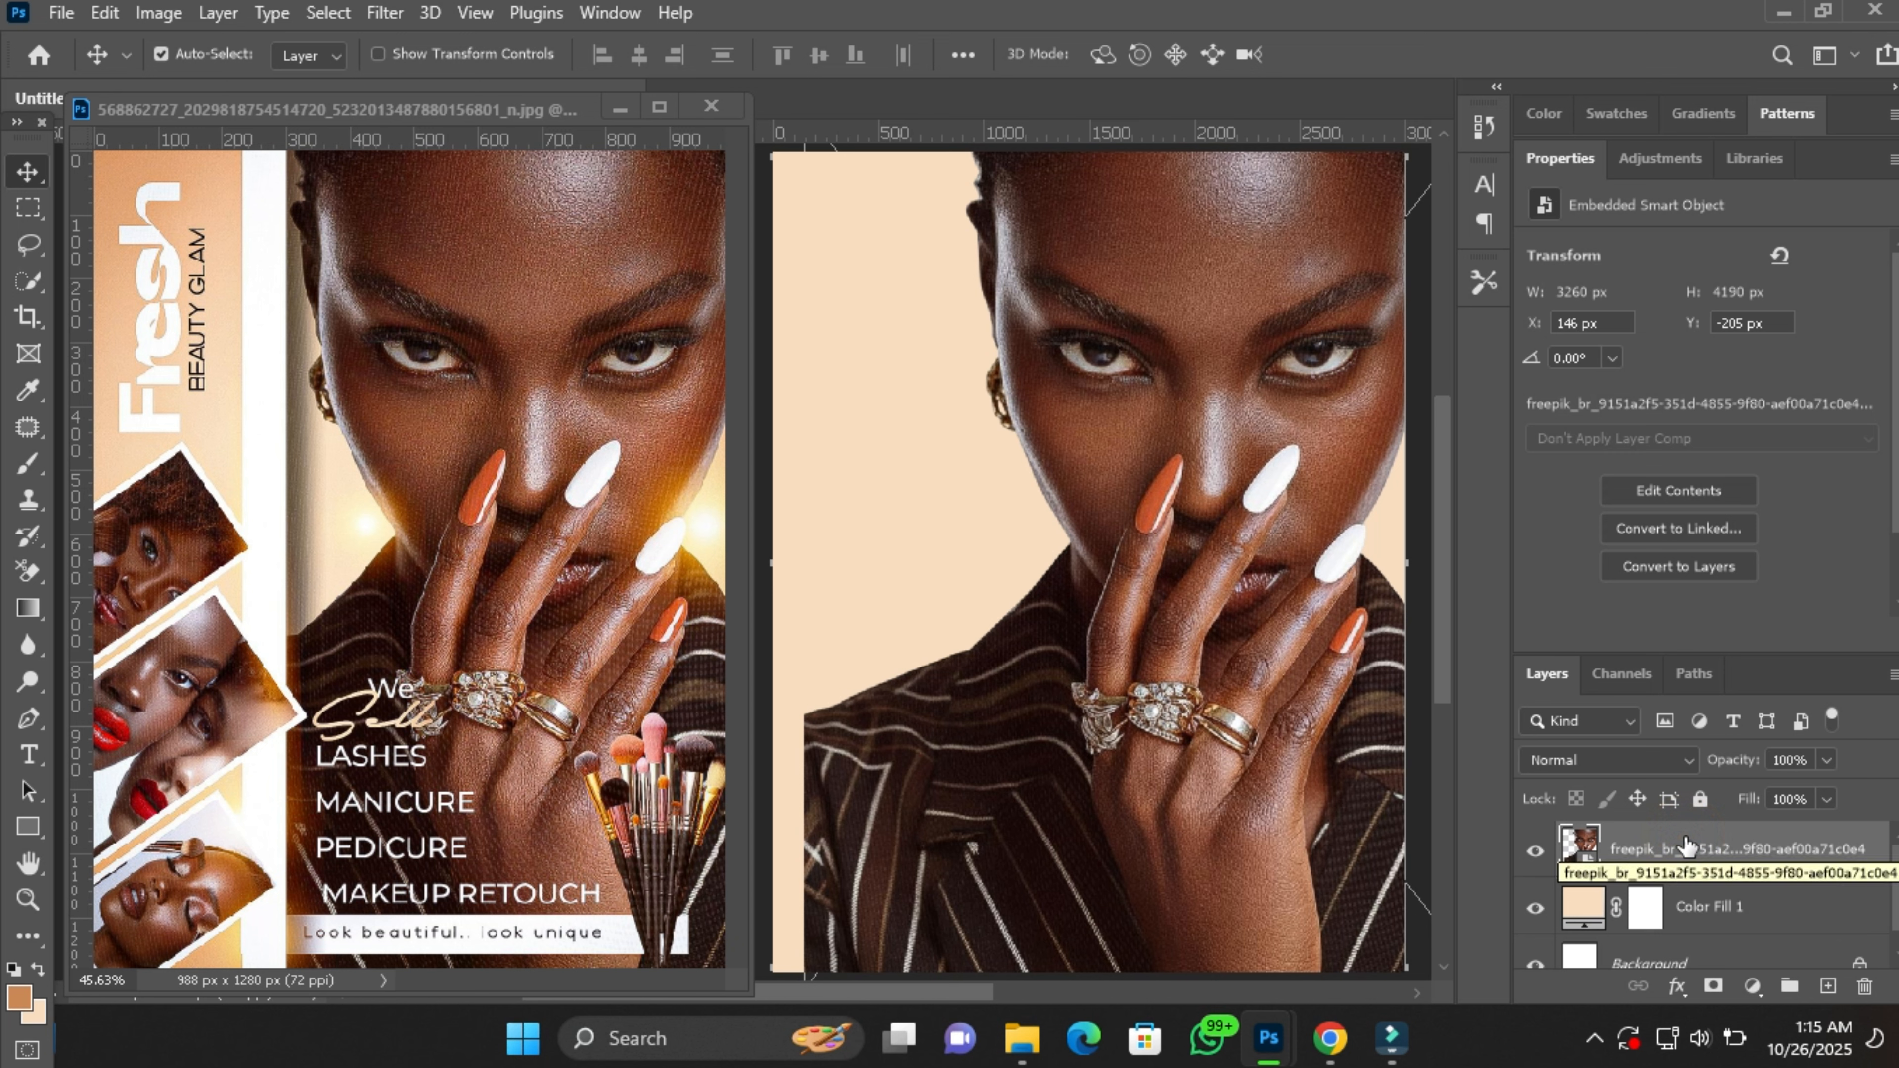
{"action": "left_click", "coordinate": [761, 641]}
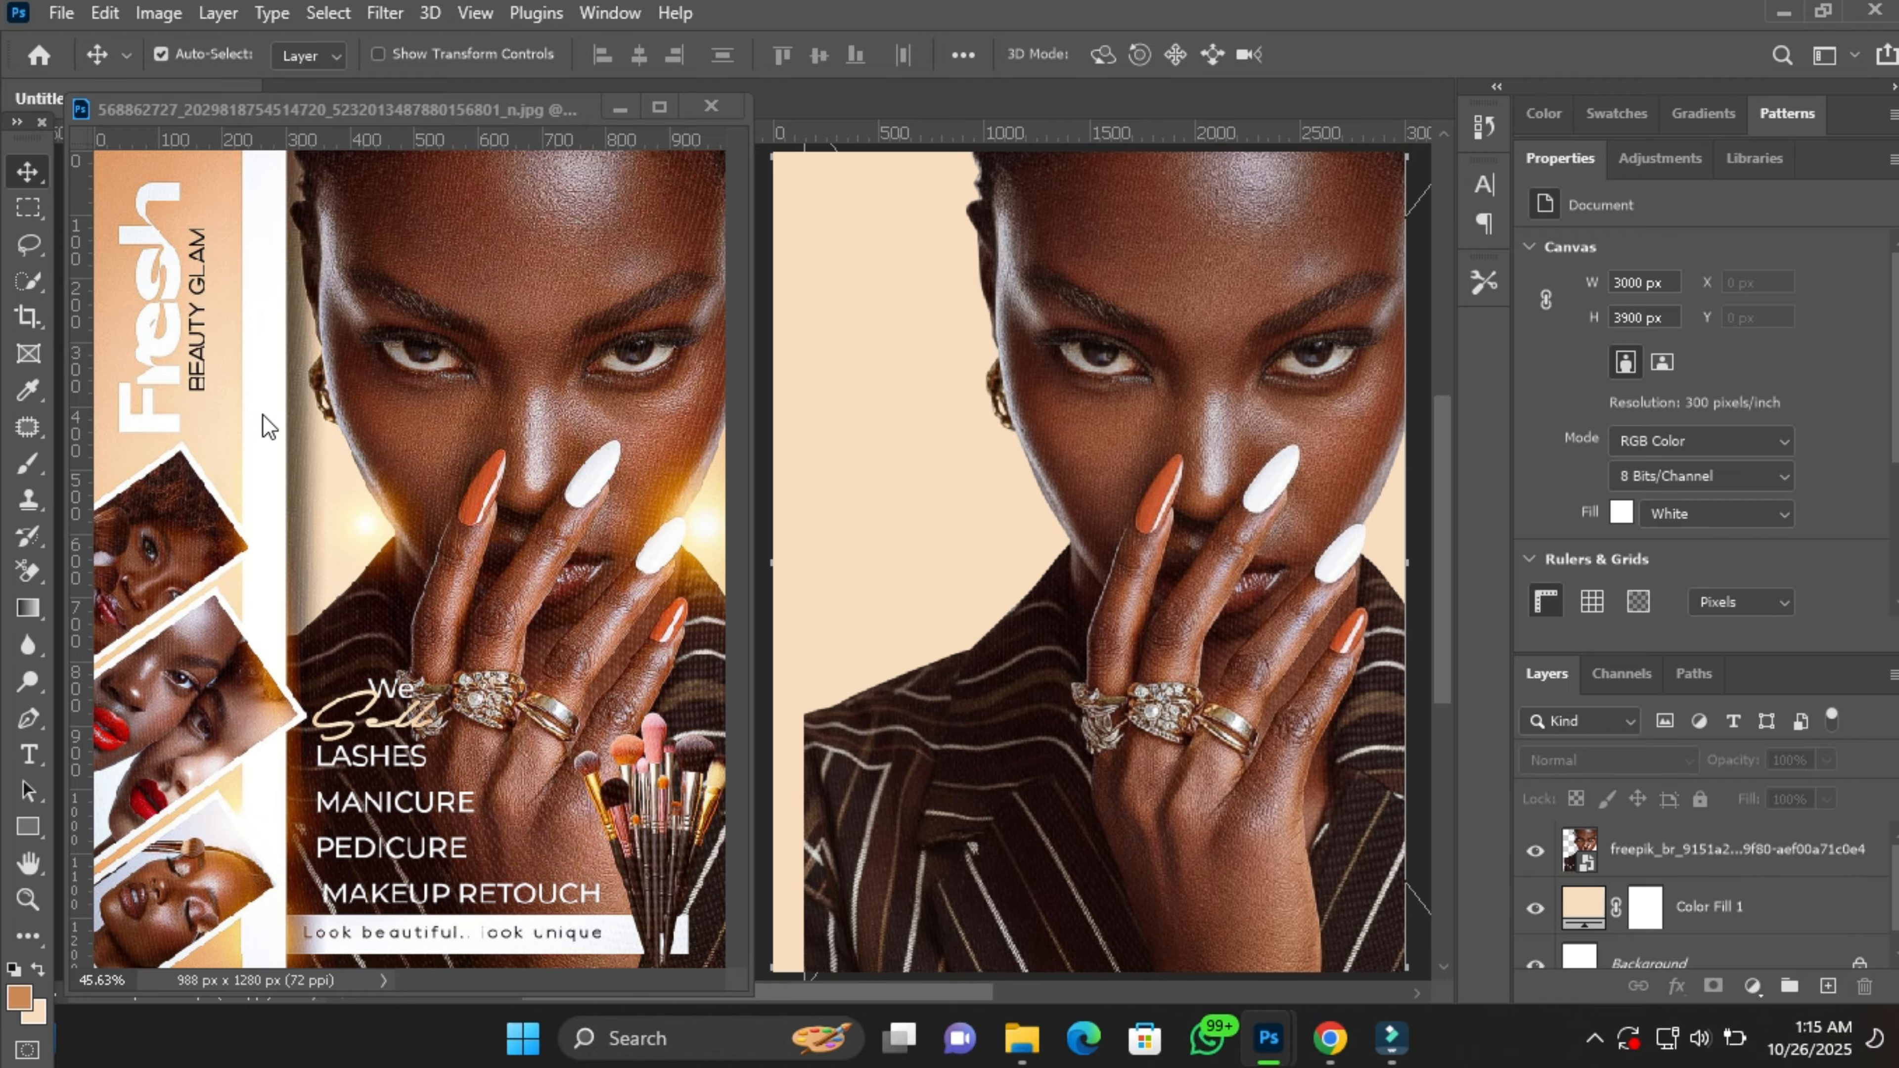
Draw a tan rectangle about 1168 x 4540 px above the portrait layer, covering the left side of the canvas as a vertical band.
{"action": "left_click", "coordinate": [1020, 572], "text": "ctrl"}
{"action": "key", "text": "ctrl+minus"}
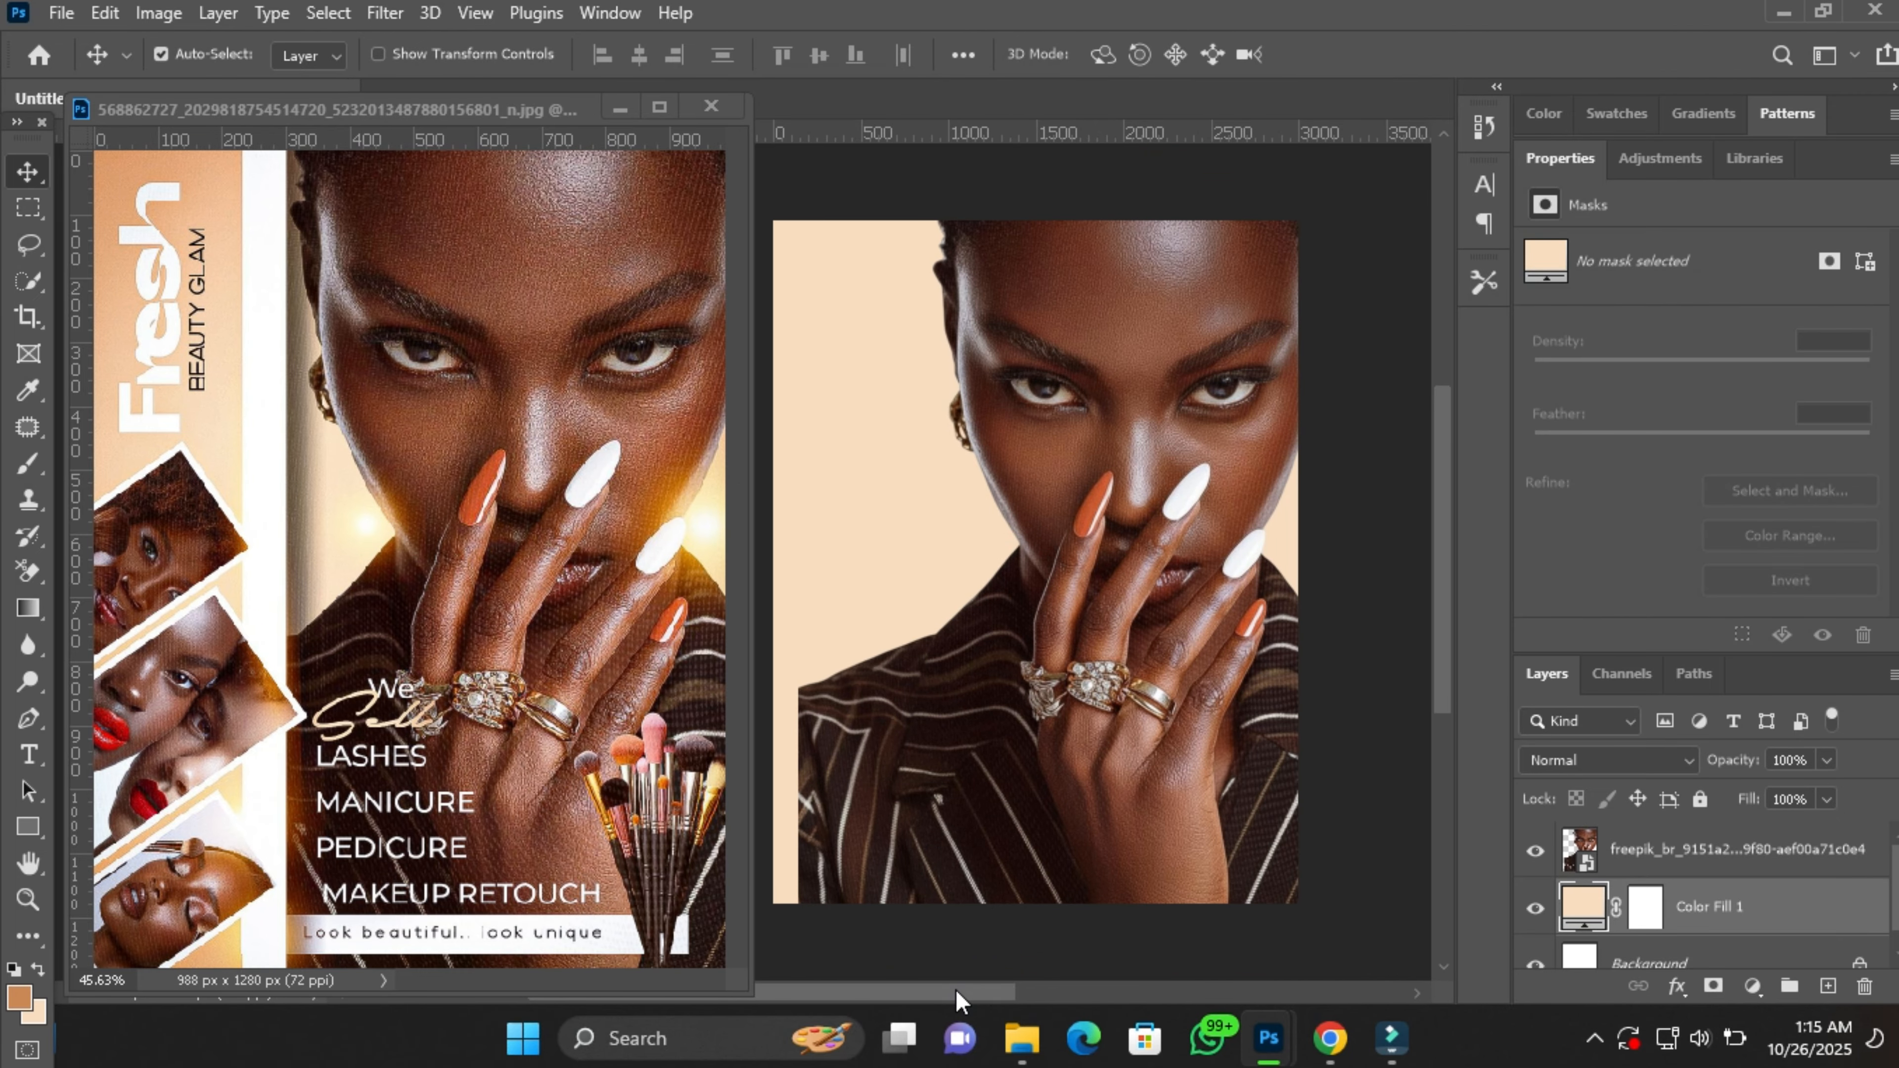
{"action": "left_click_drag", "start_coordinate": [957, 999], "coordinate": [940, 999]}
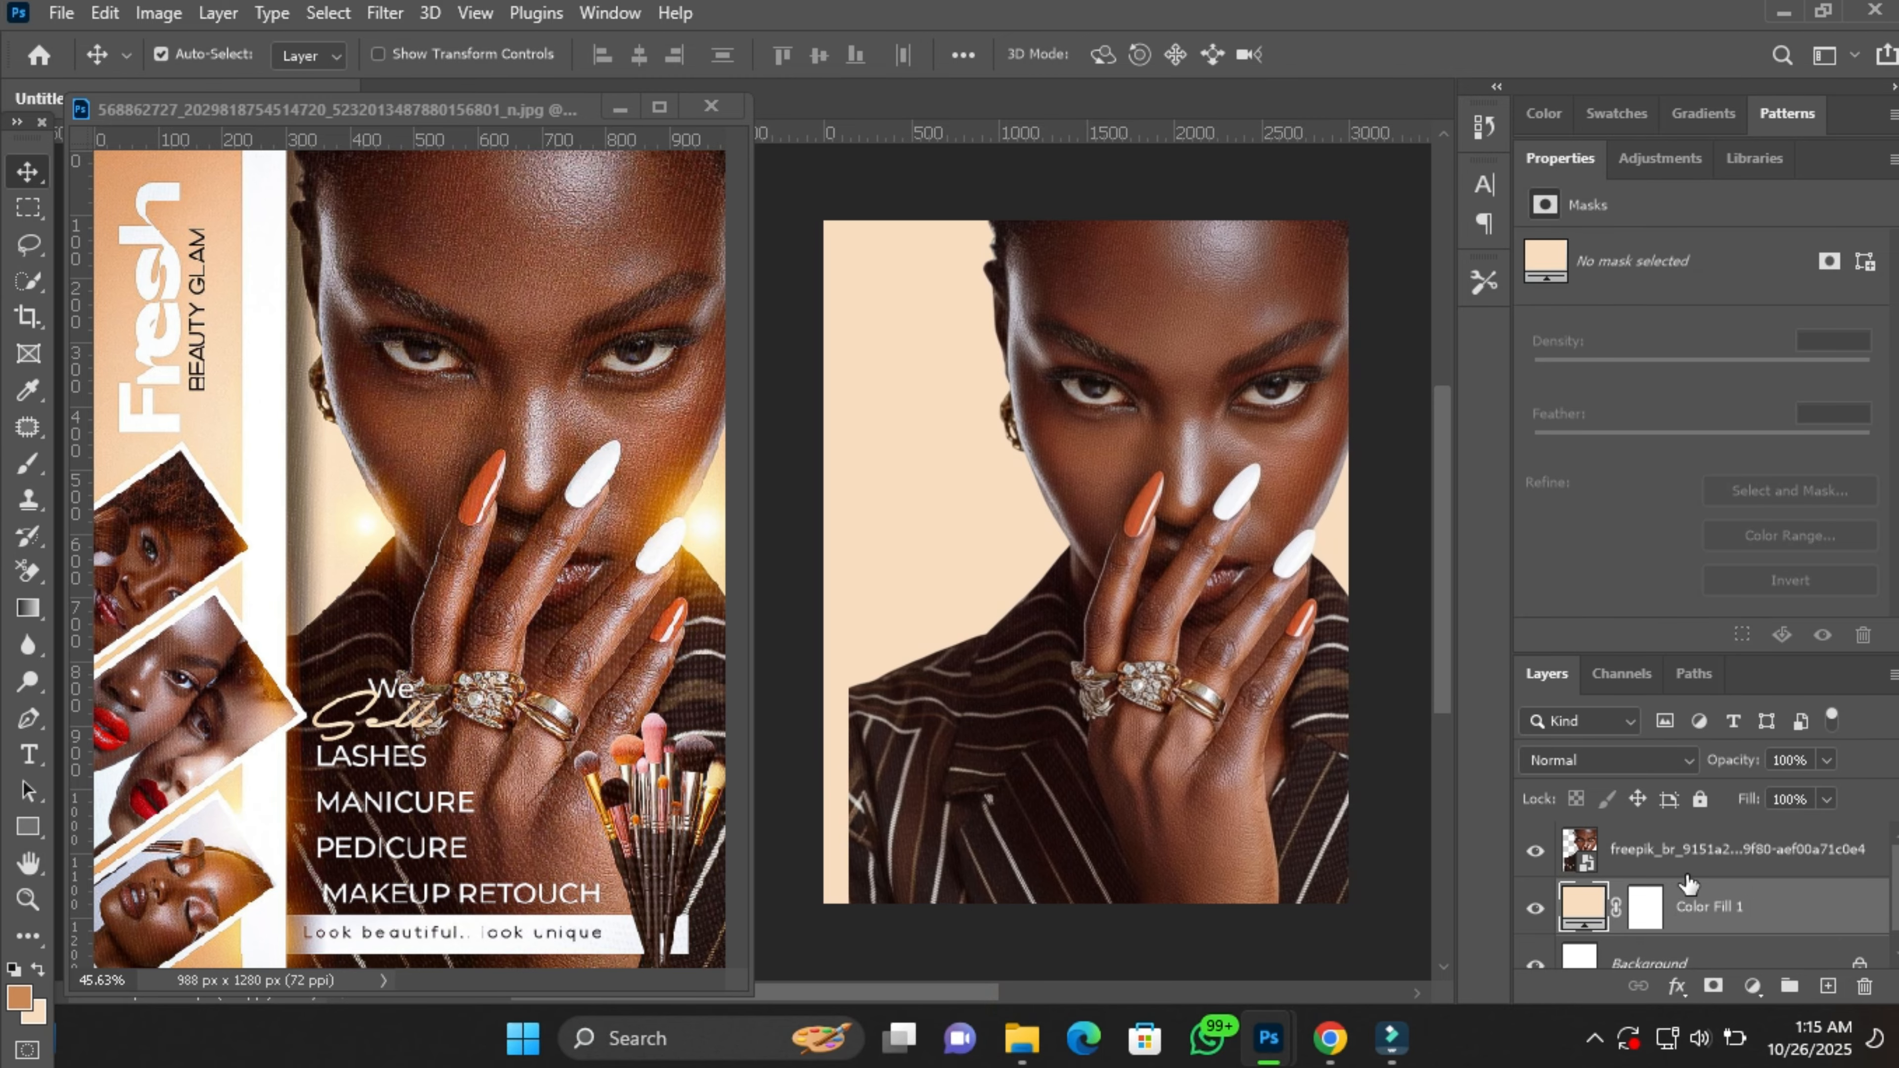
{"action": "left_click", "coordinate": [1684, 859]}
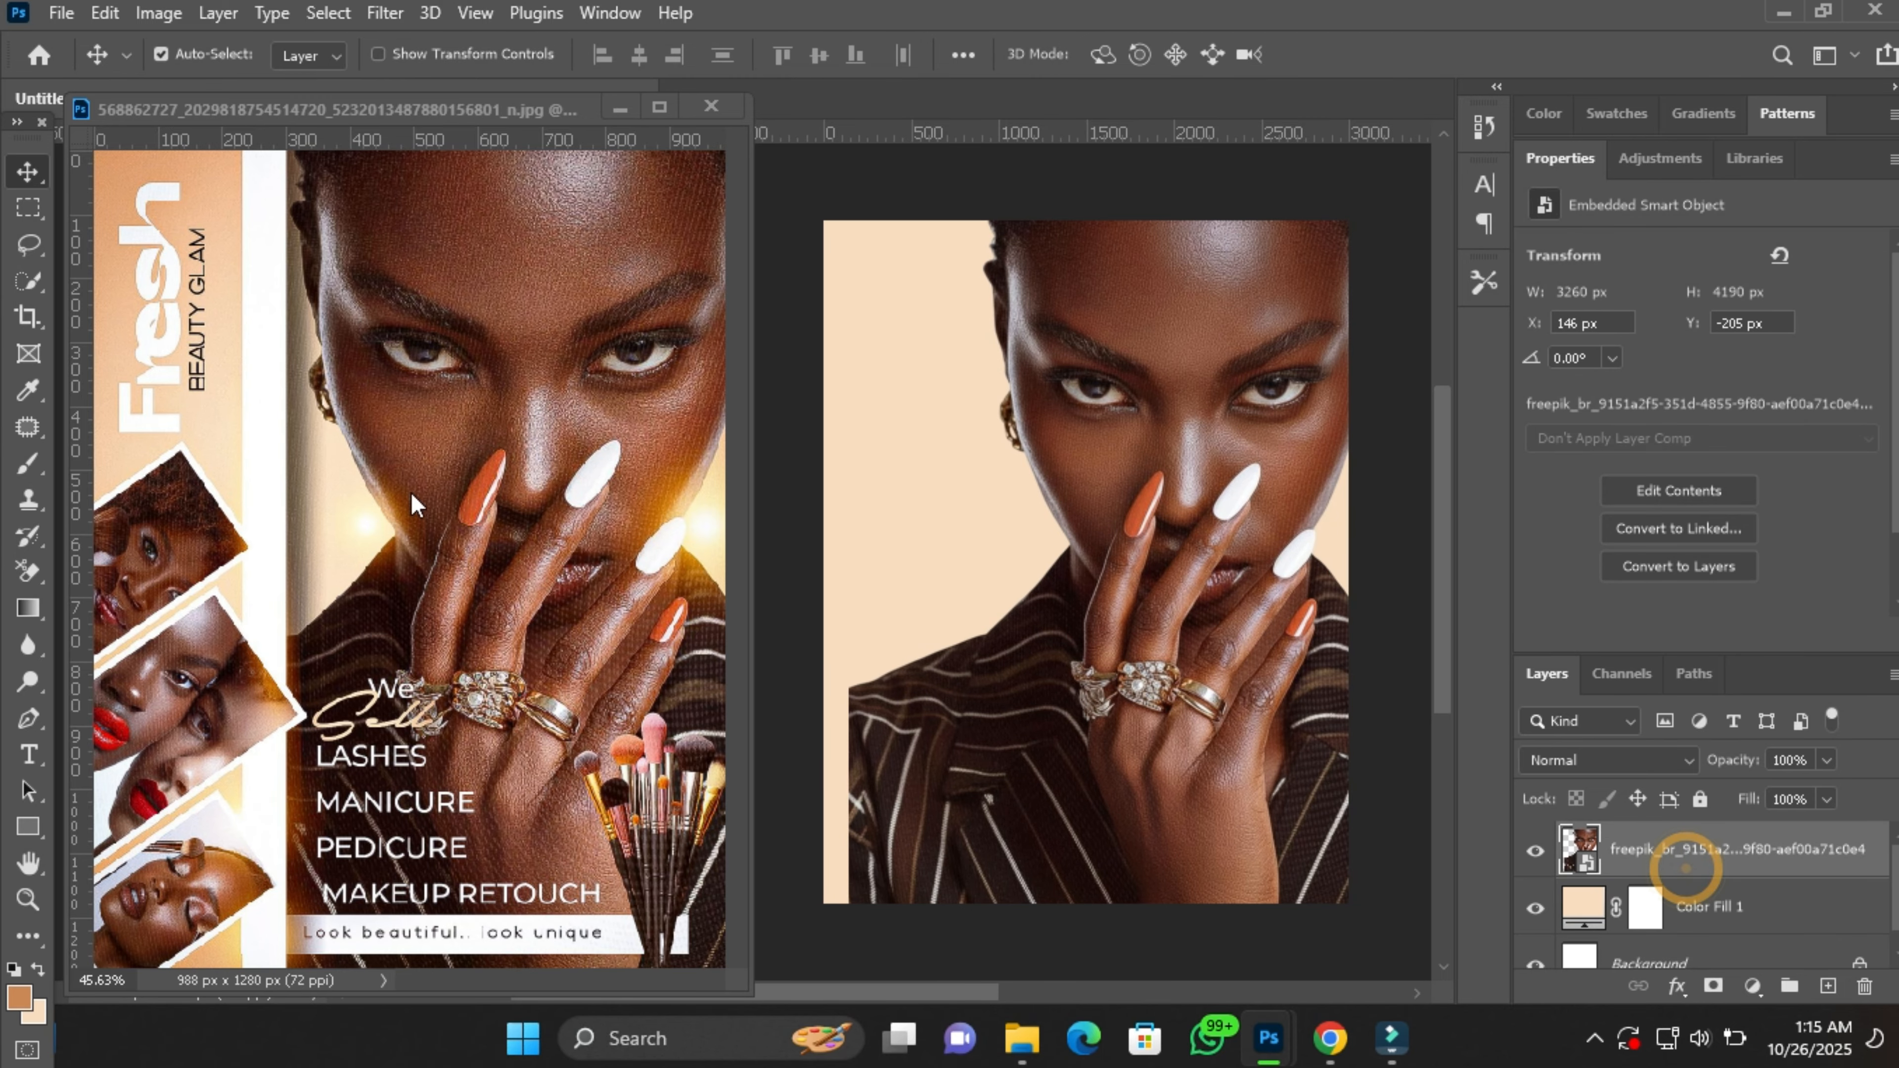
{"action": "left_click", "coordinate": [25, 828]}
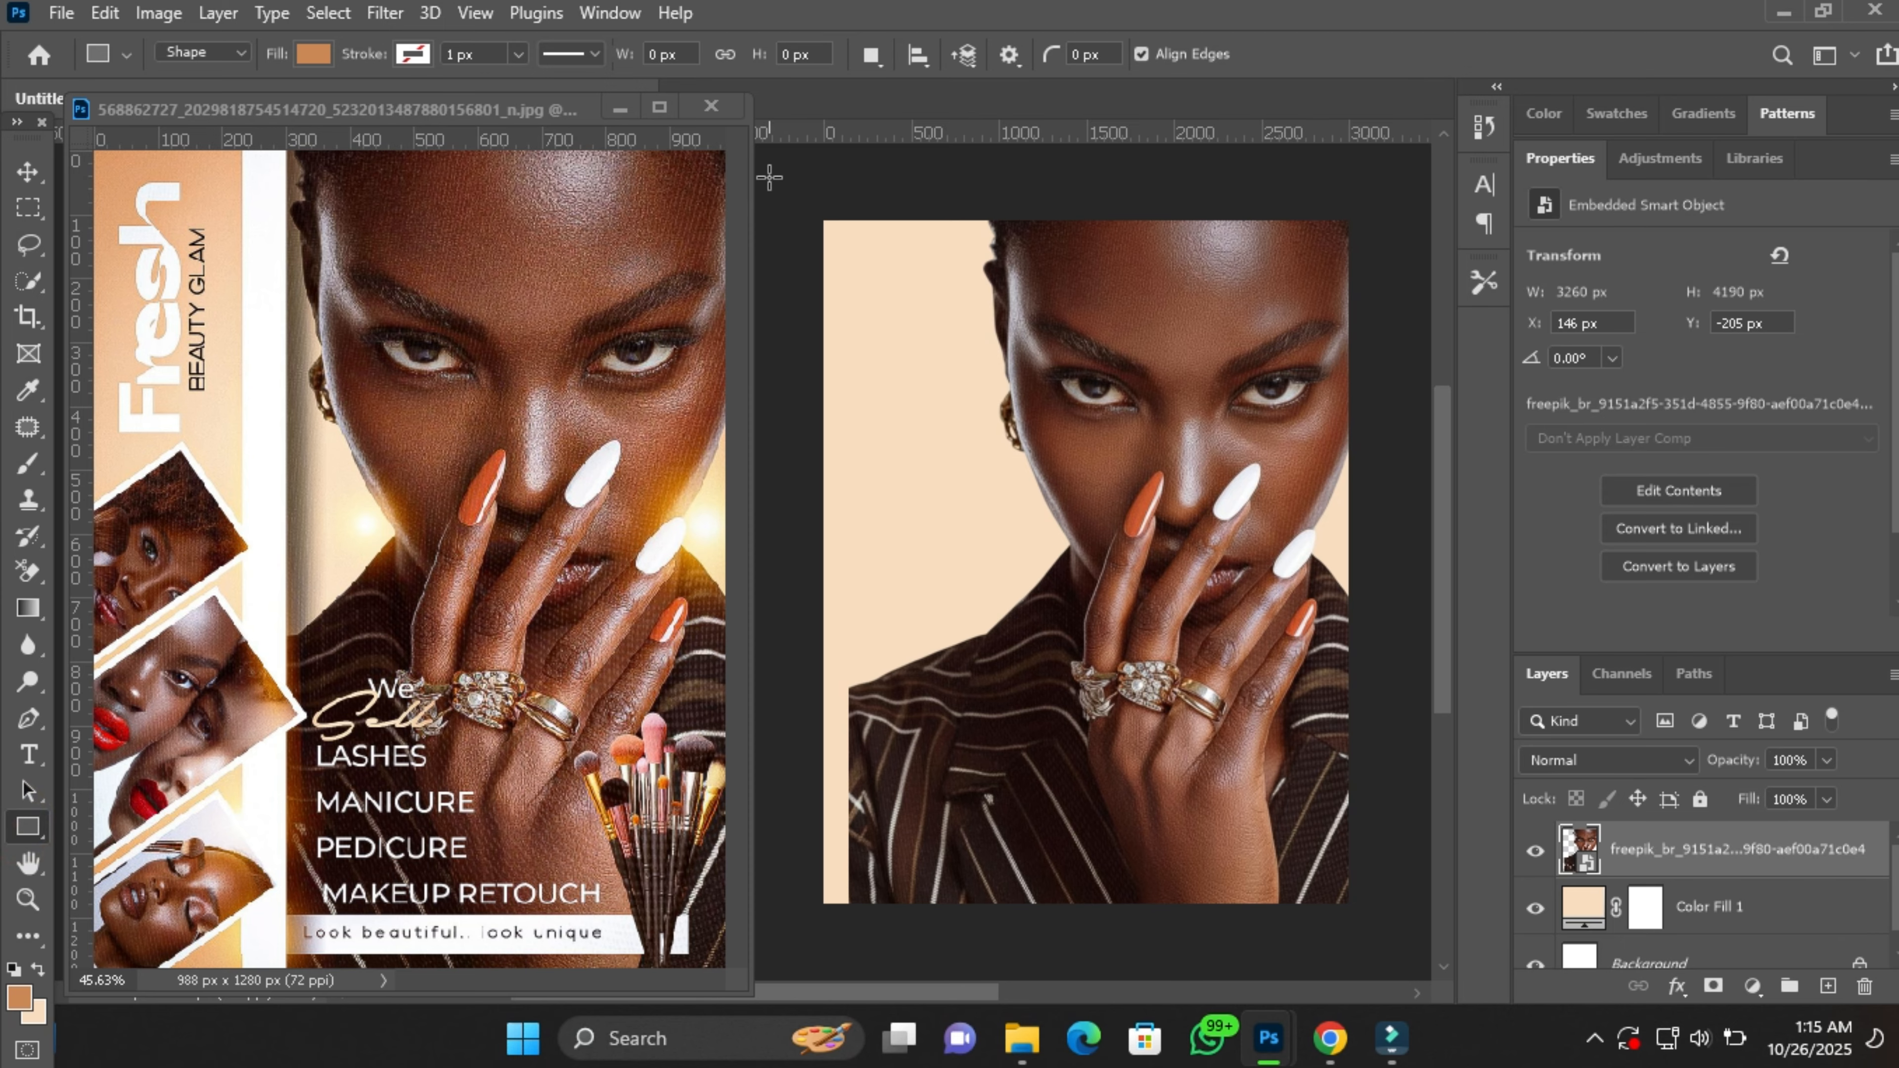
{"action": "left_click_drag", "start_coordinate": [768, 177], "coordinate": [973, 969]}
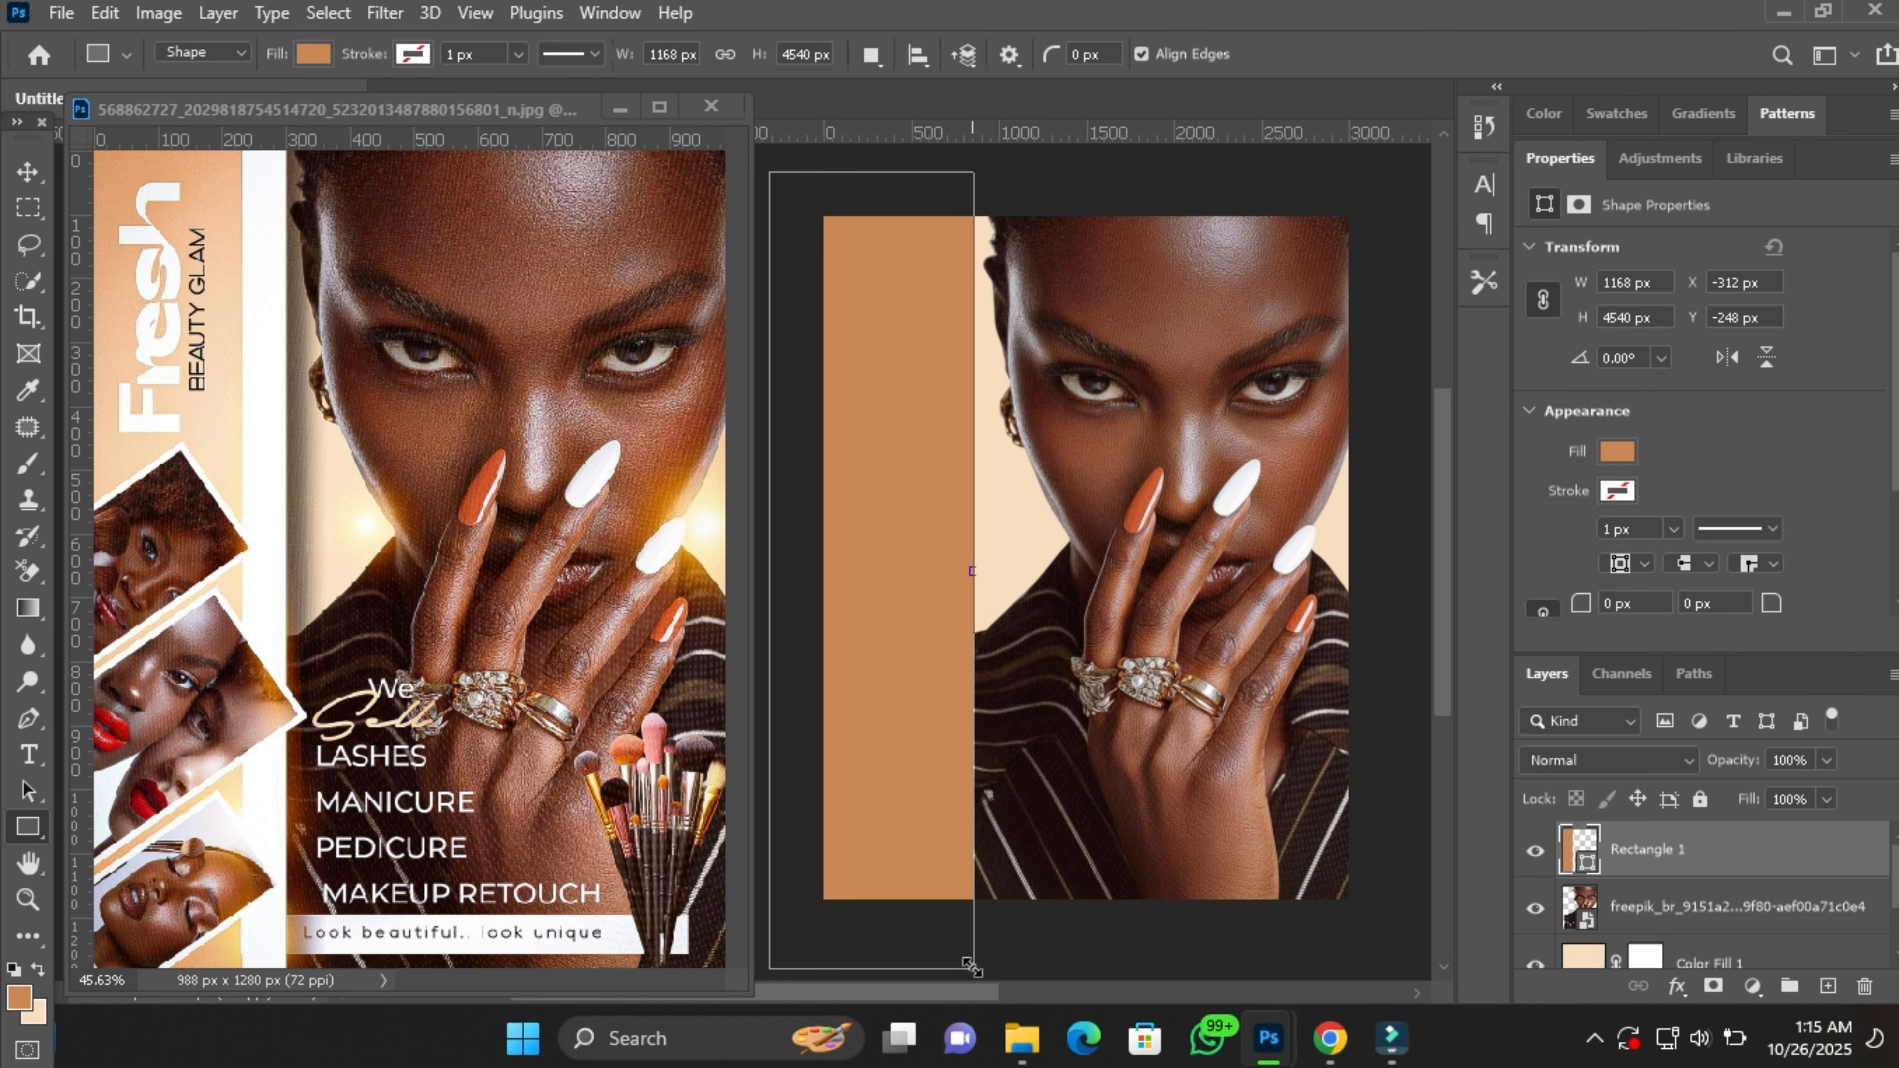
{"action": "left_click", "coordinate": [27, 171]}
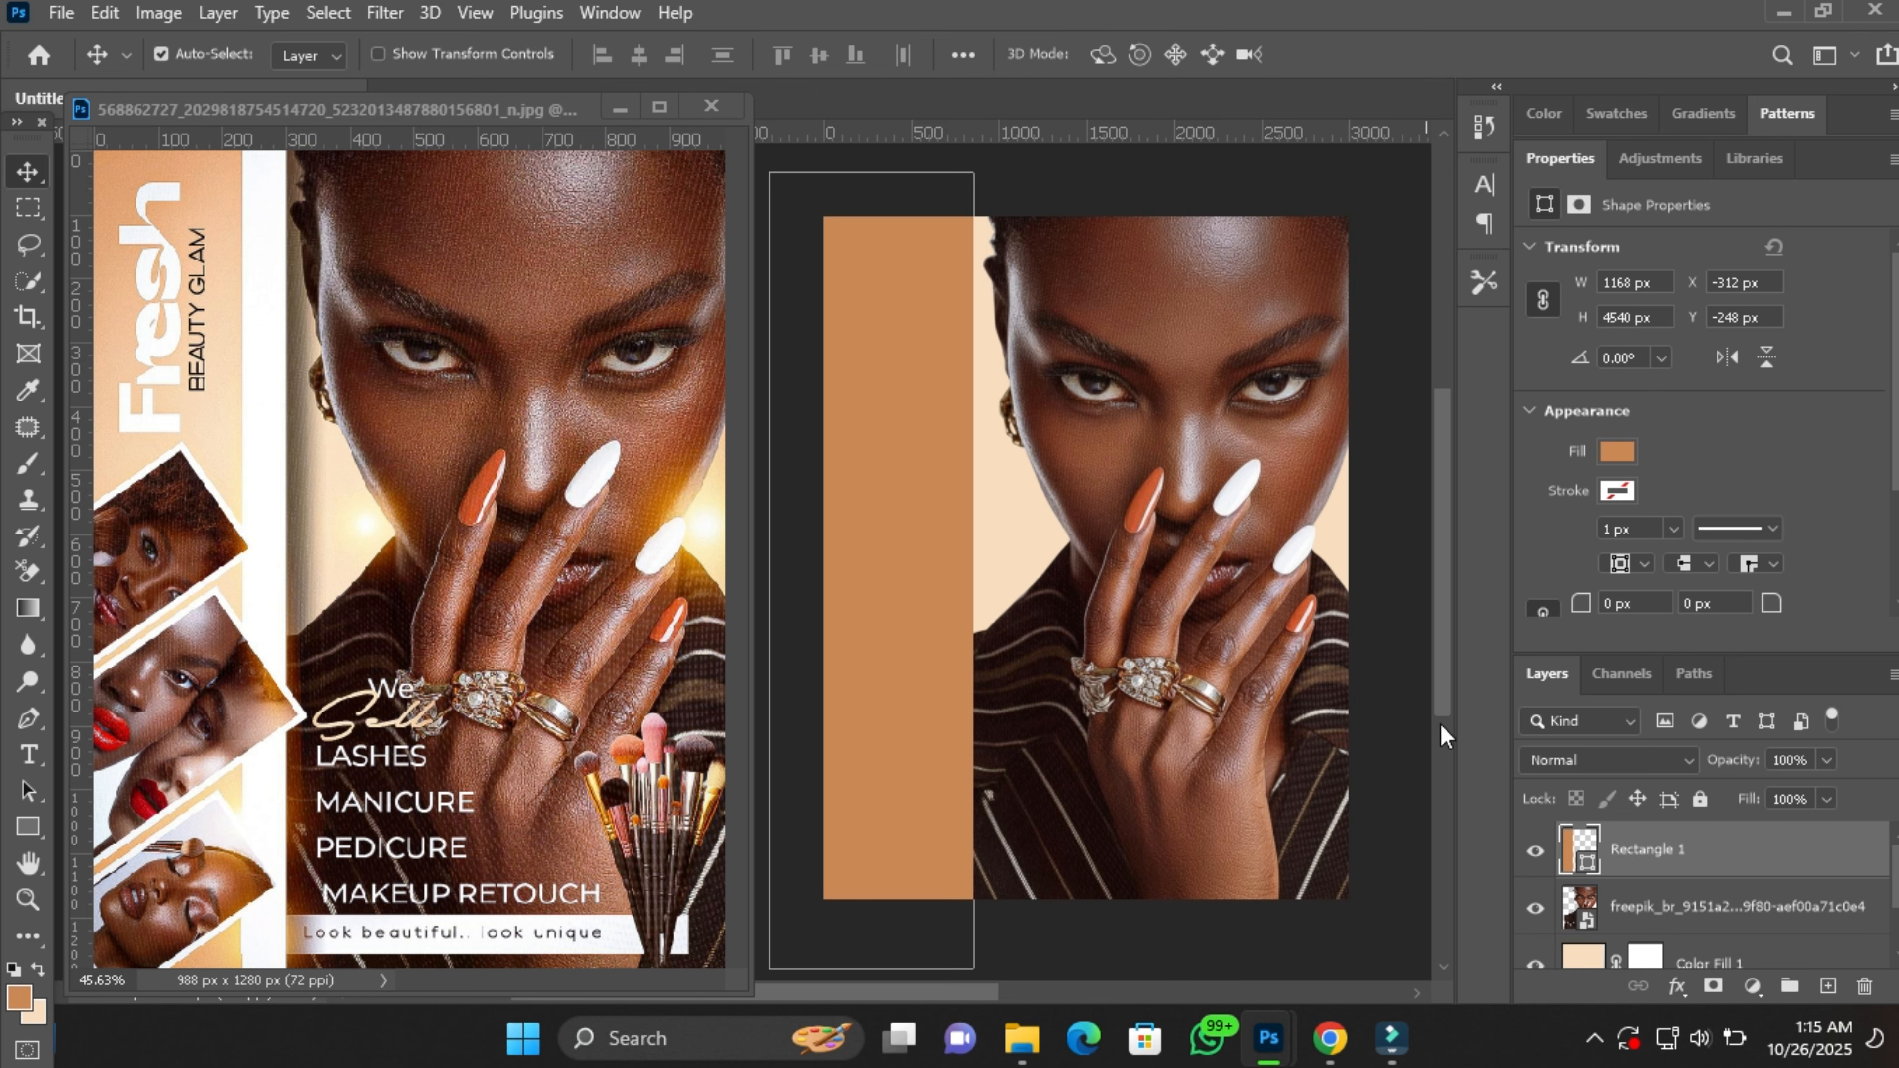
Add a Gradient Overlay effect to the side band rectangle and load the Black, White preset for its gradient.
{"action": "left_click", "coordinate": [1676, 986]}
{"action": "left_click", "coordinate": [1727, 875]}
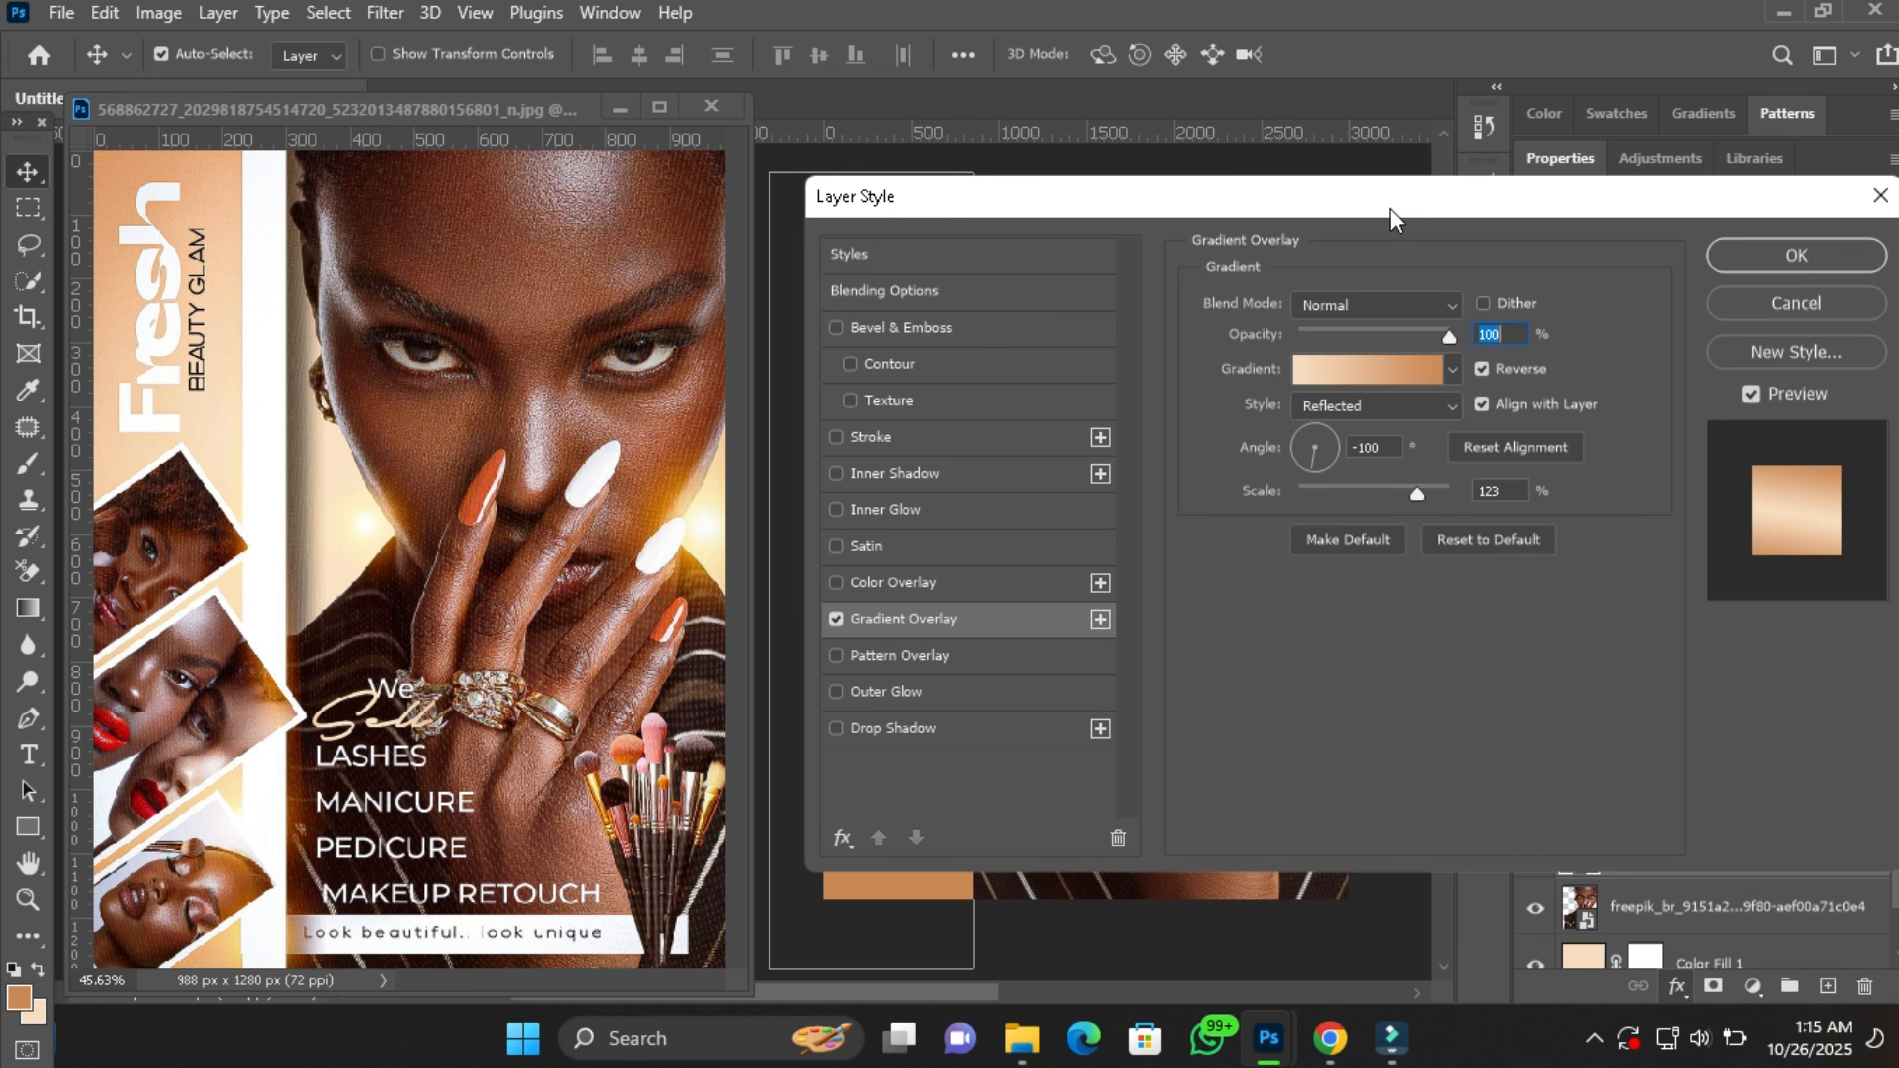
{"action": "left_click_drag", "start_coordinate": [1386, 208], "coordinate": [1635, 217]}
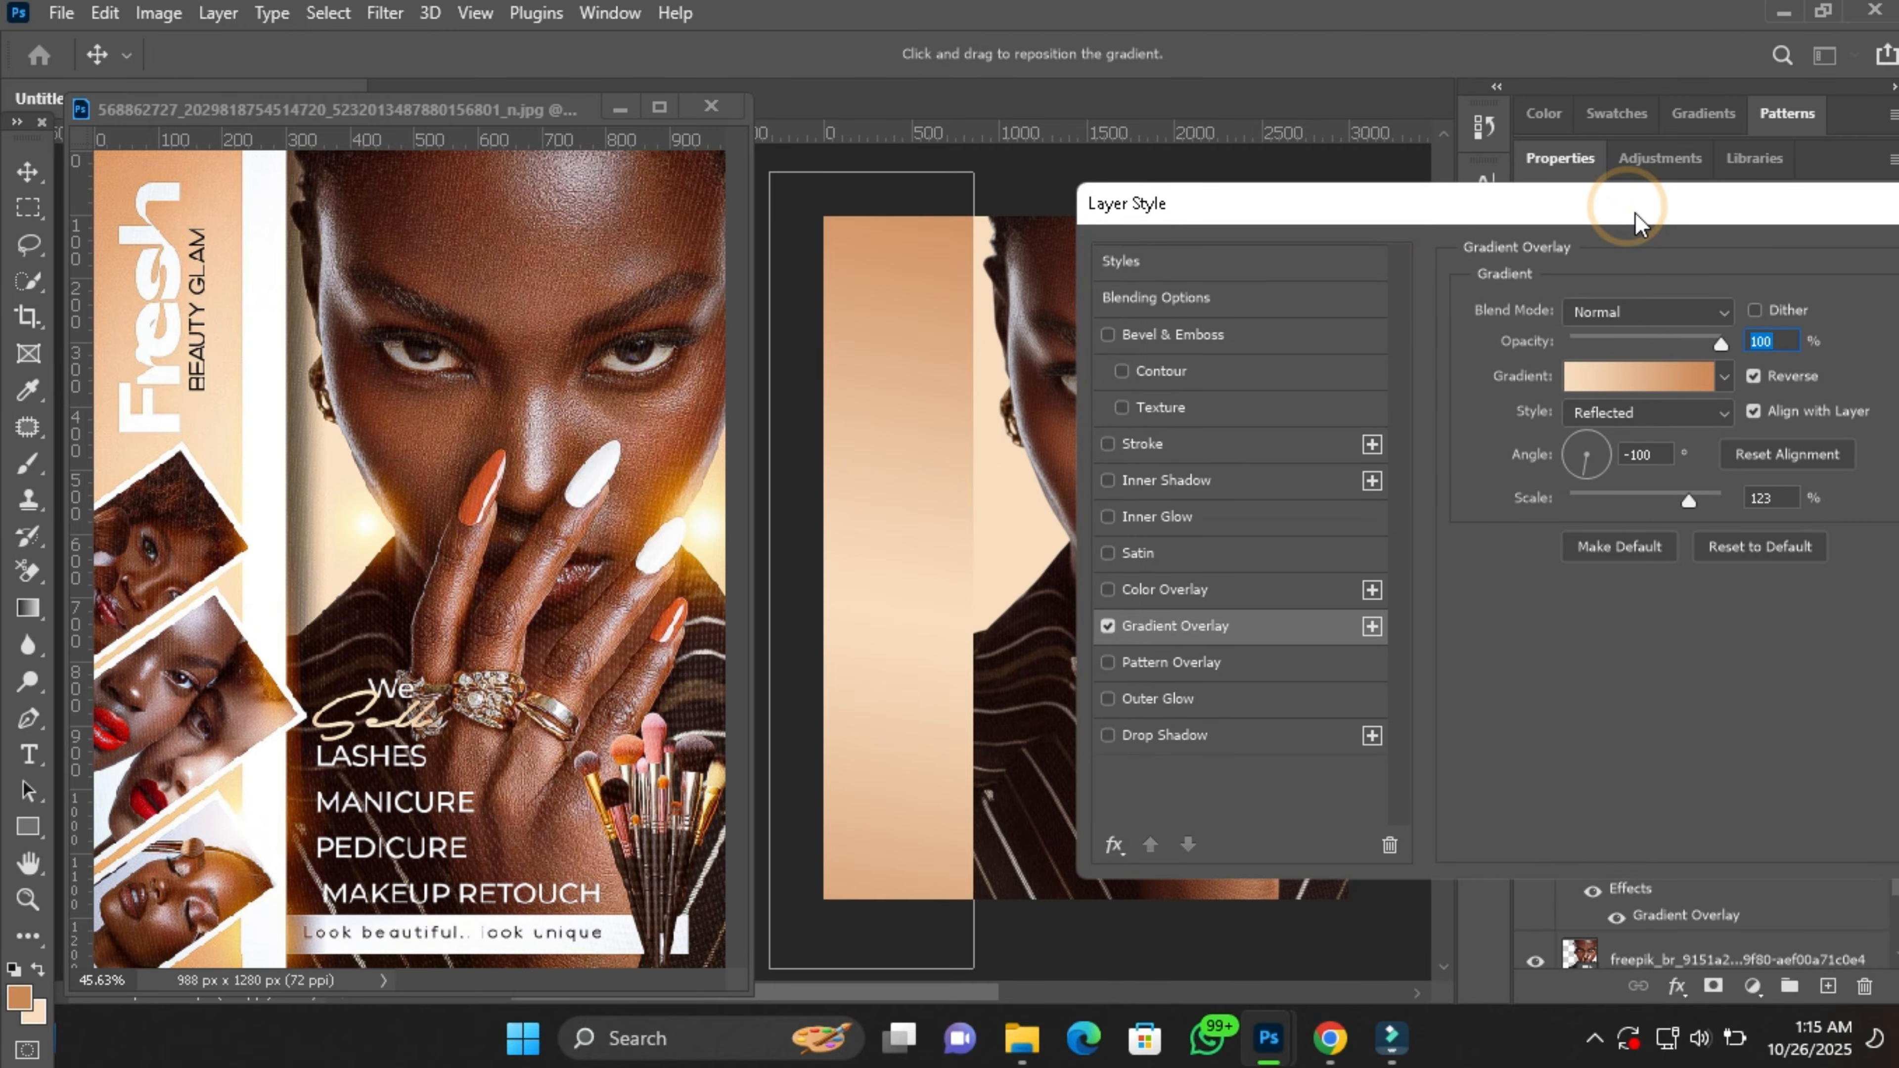
{"action": "left_click", "coordinate": [1652, 389]}
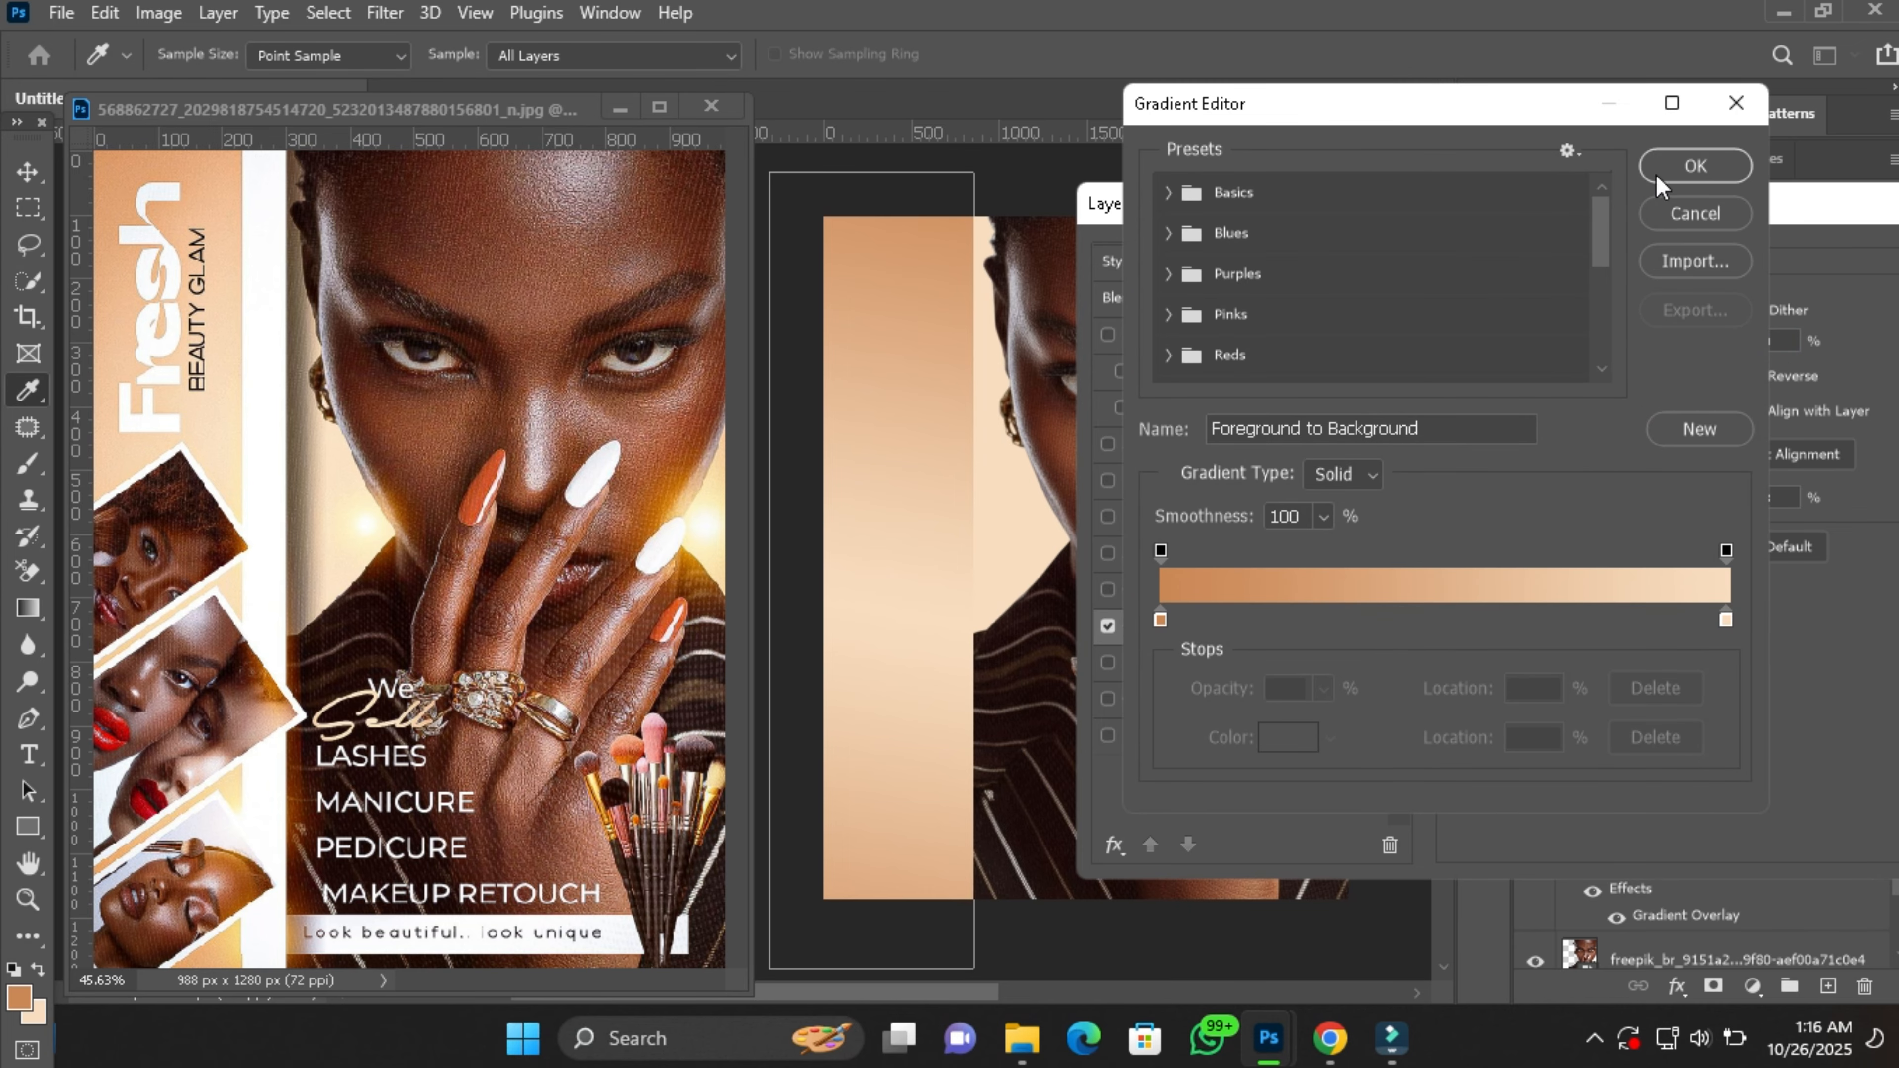
{"action": "left_click", "coordinate": [1169, 194]}
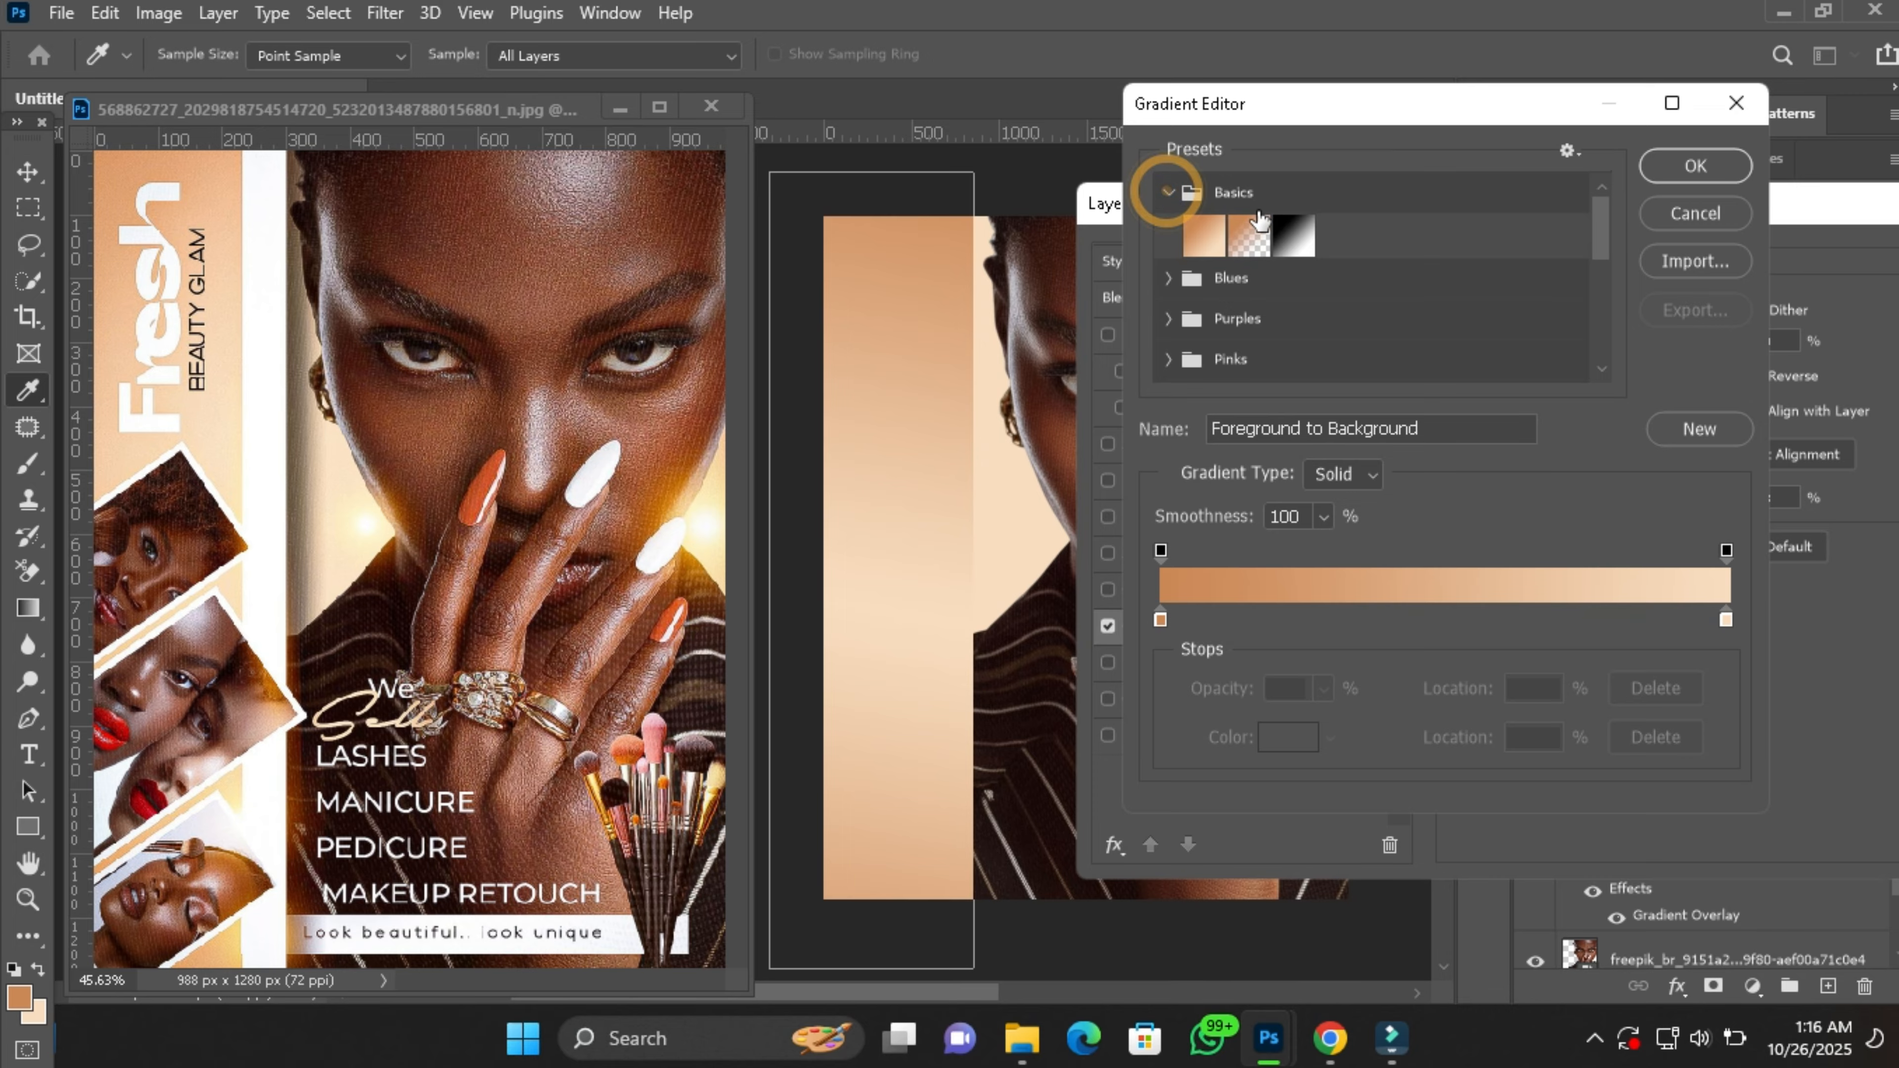
{"action": "left_click", "coordinate": [1299, 240]}
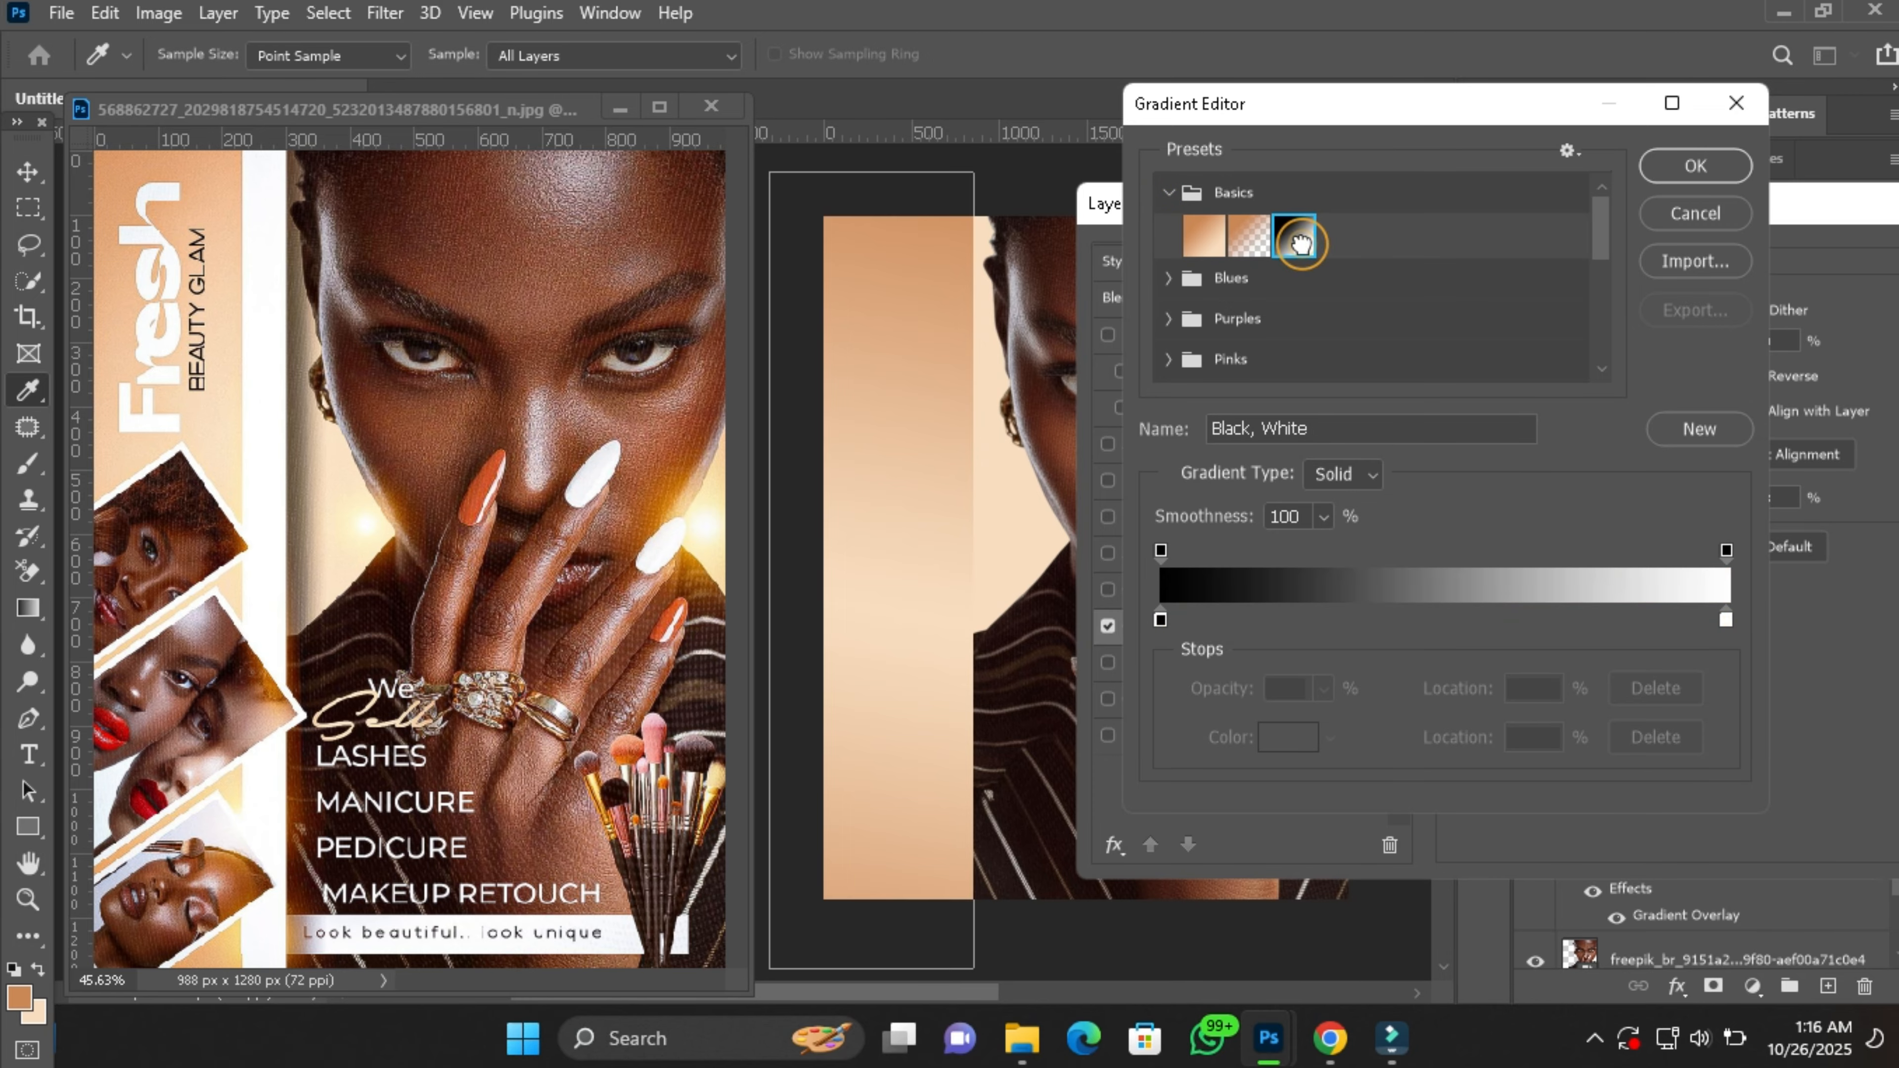
Set the gradient's black colour stop at location 0% to the tan foreground colour cc8857.
{"action": "left_click", "coordinate": [1161, 624]}
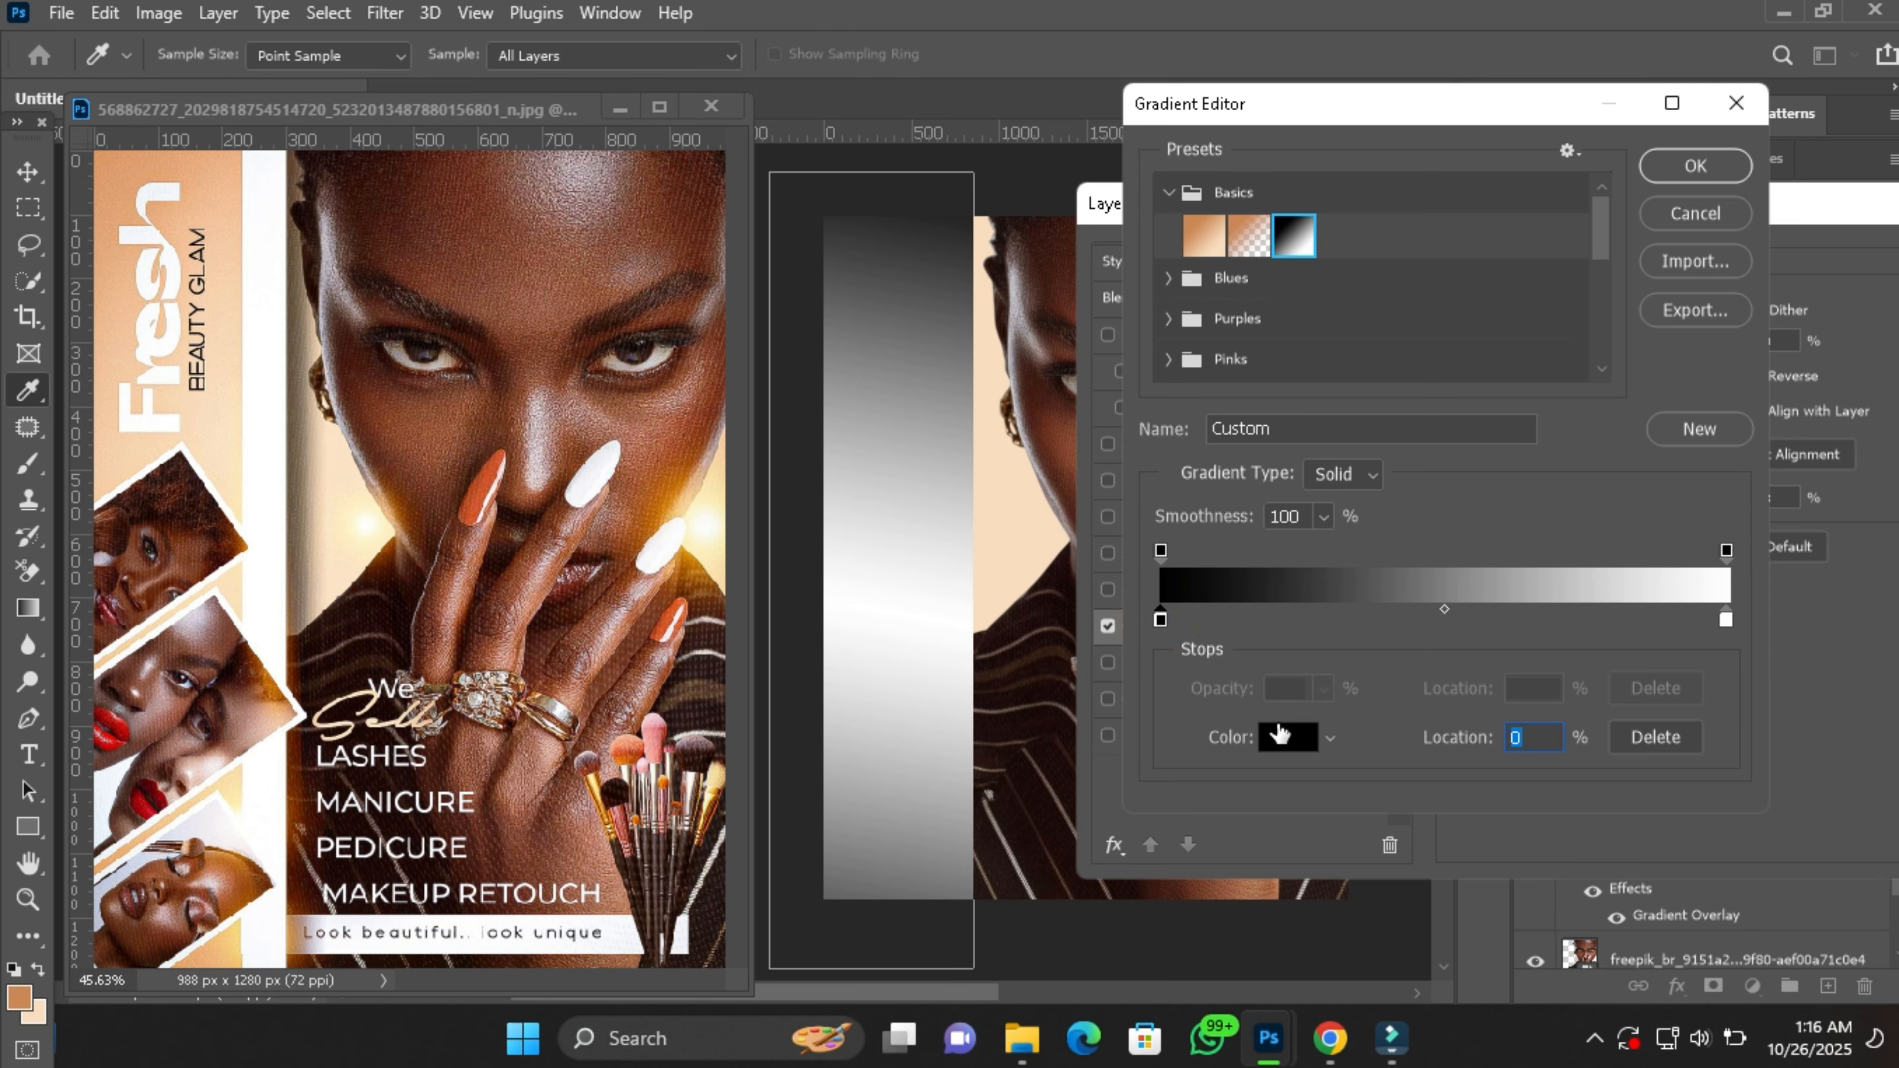
{"action": "left_click", "coordinate": [1276, 729]}
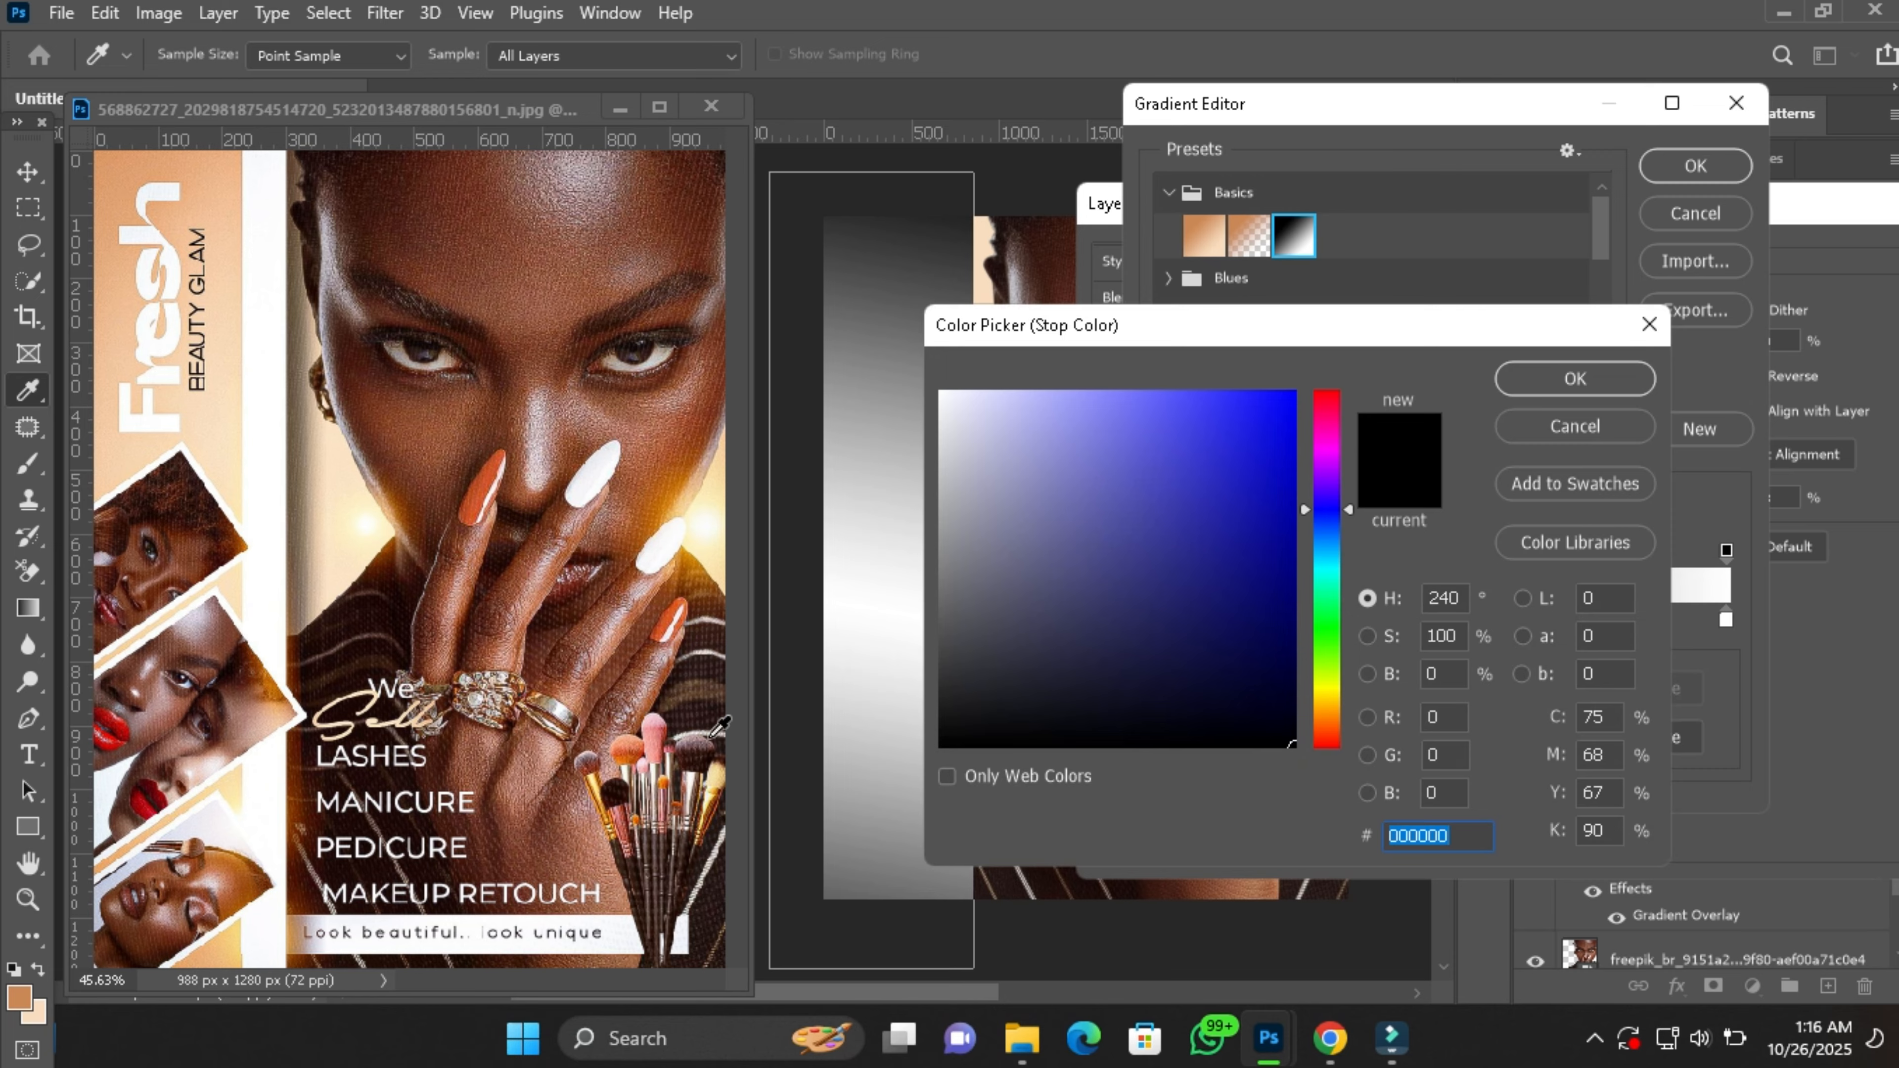
{"action": "left_click", "coordinate": [21, 994]}
{"action": "left_click_drag", "start_coordinate": [1462, 833], "coordinate": [1279, 840]}
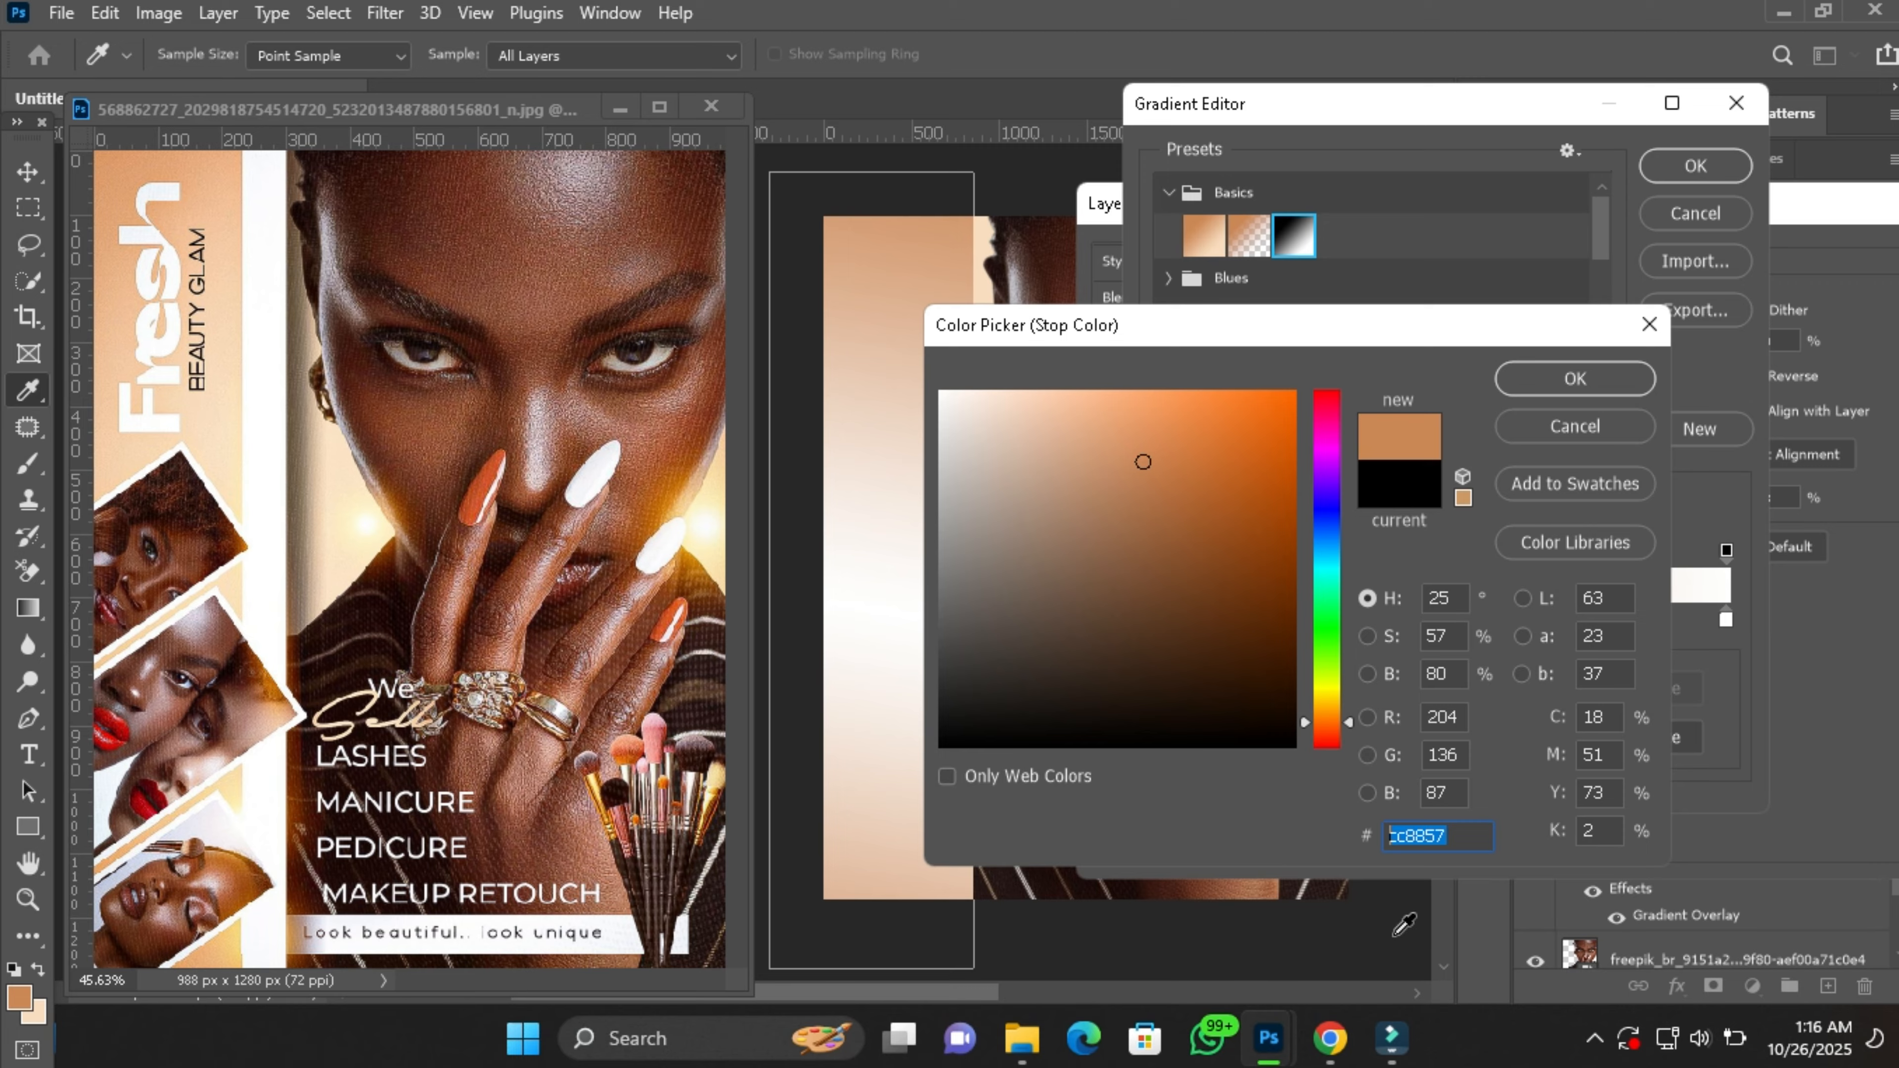
{"action": "left_click", "coordinate": [1591, 374]}
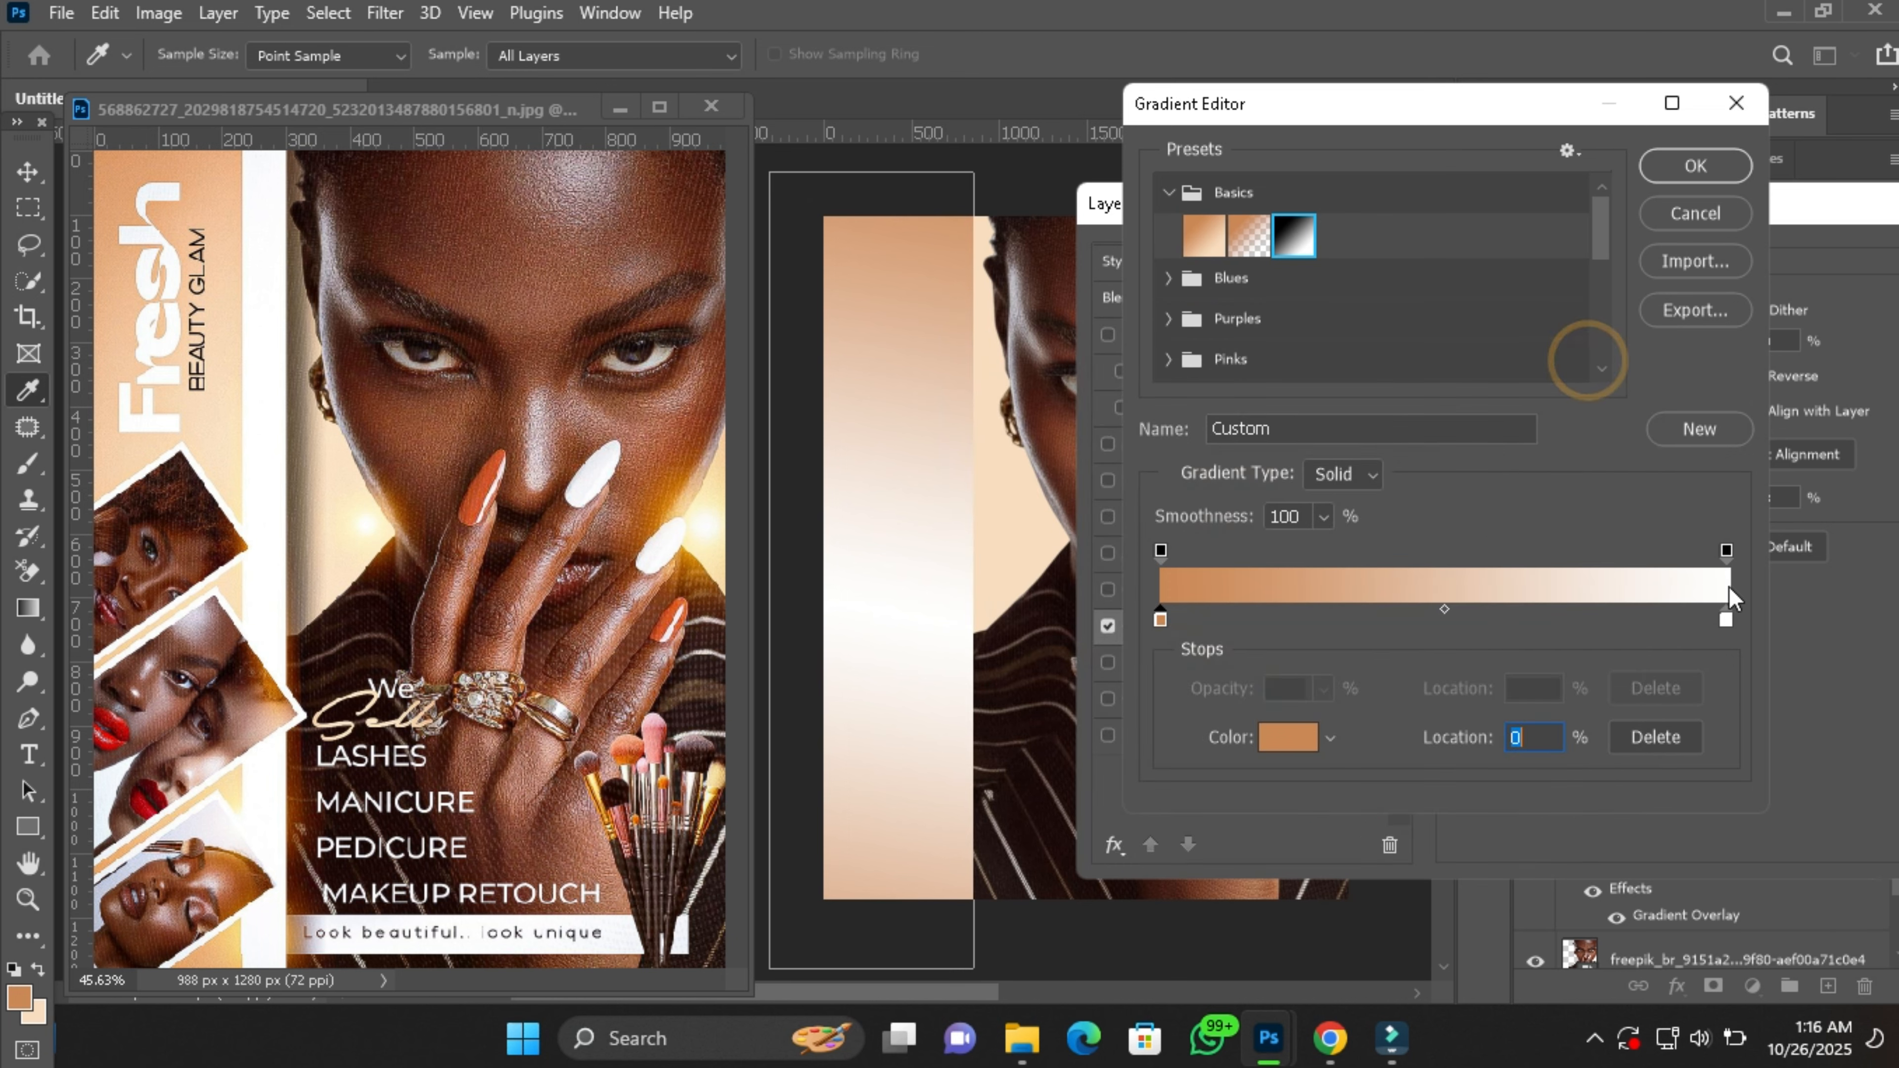
Set the gradient's white colour stop at location 100% to the pale peach background colour f8ddc0 and accept the gradient.
{"action": "left_click", "coordinate": [1726, 618]}
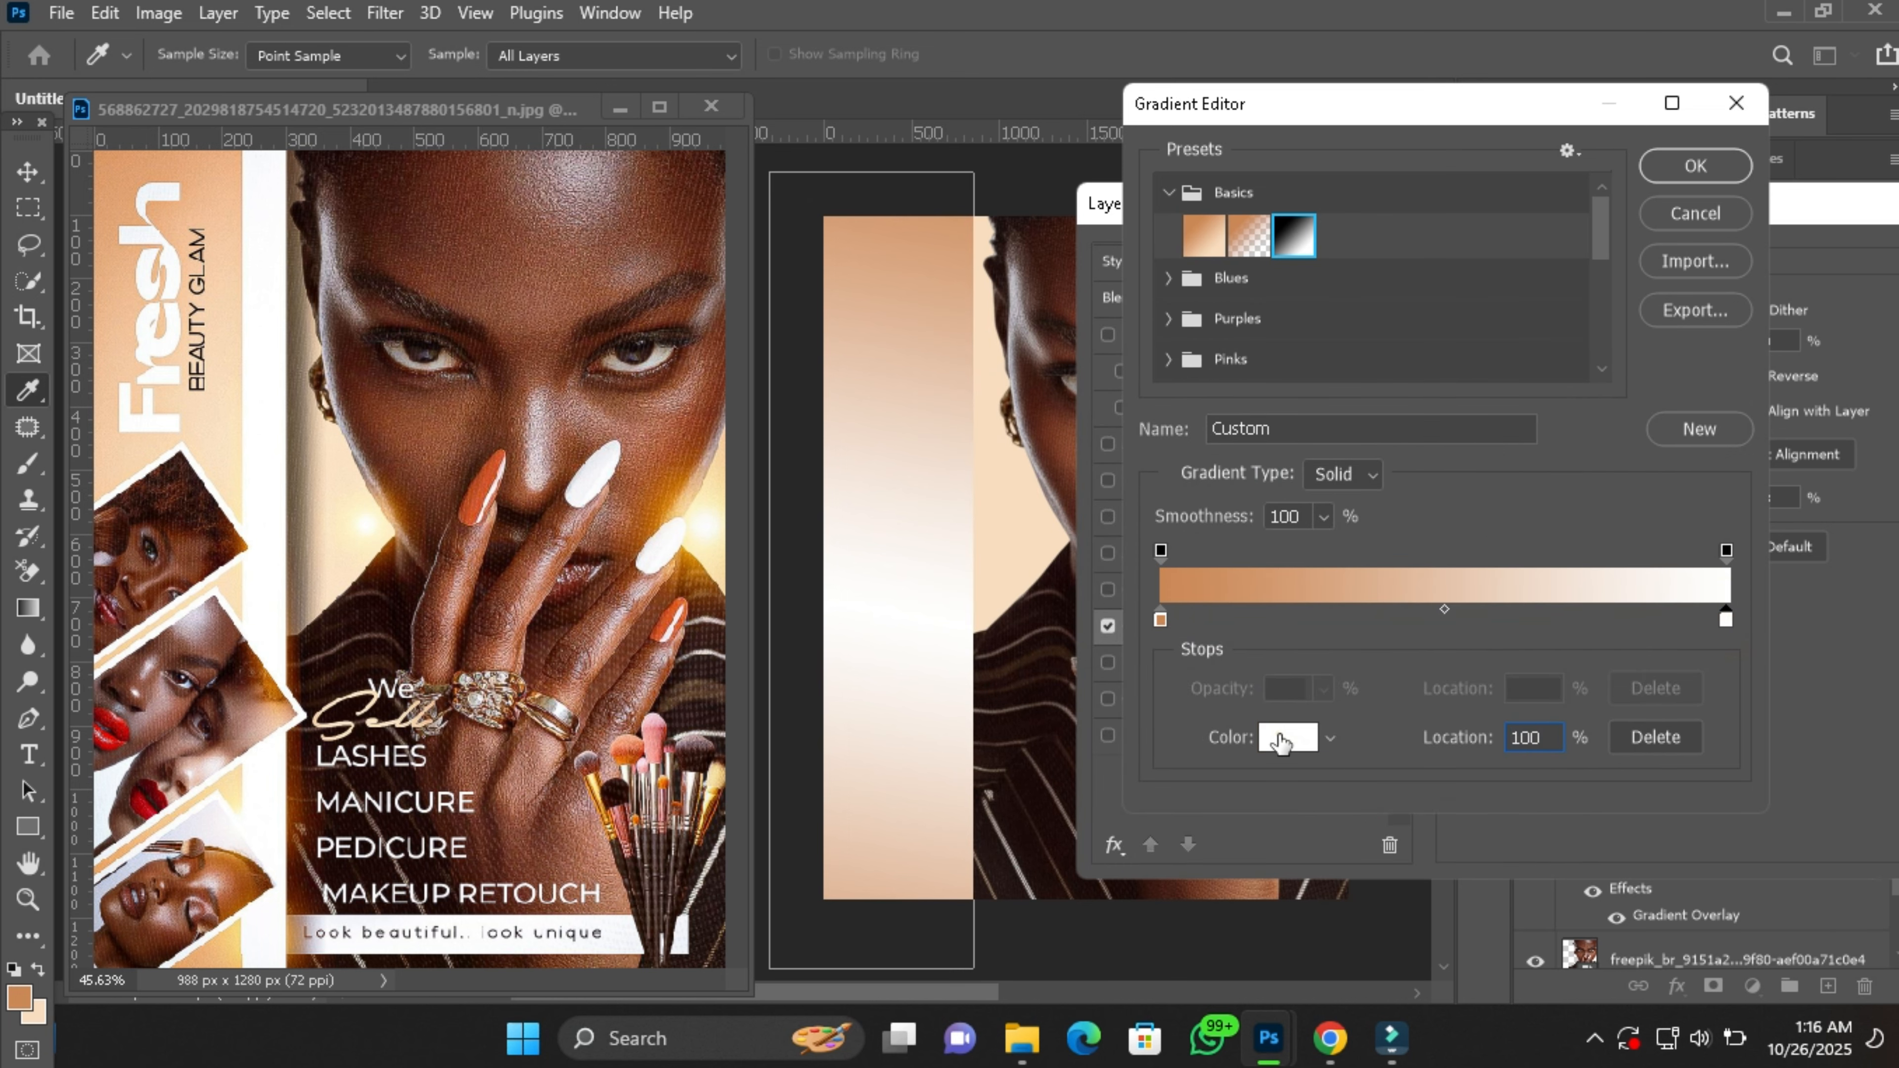
{"action": "left_click", "coordinate": [1287, 737]}
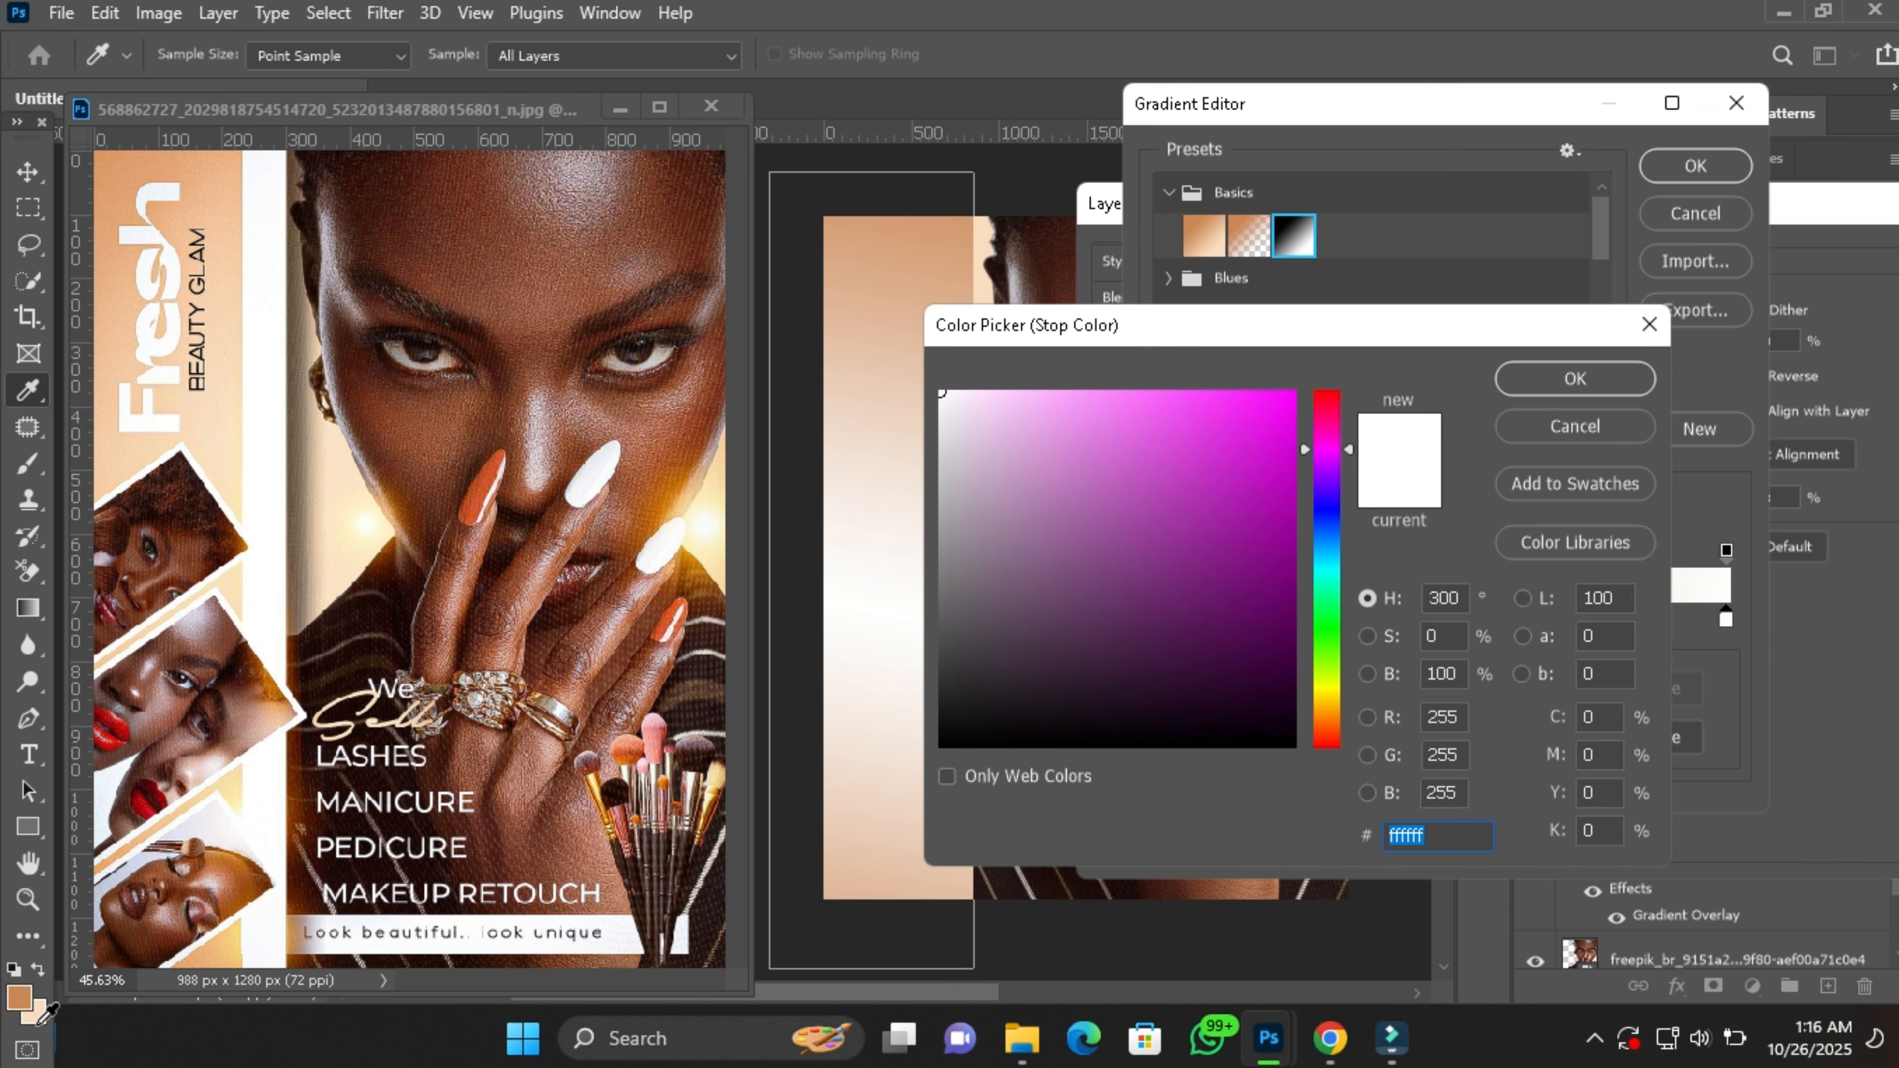
{"action": "left_click", "coordinate": [45, 1012]}
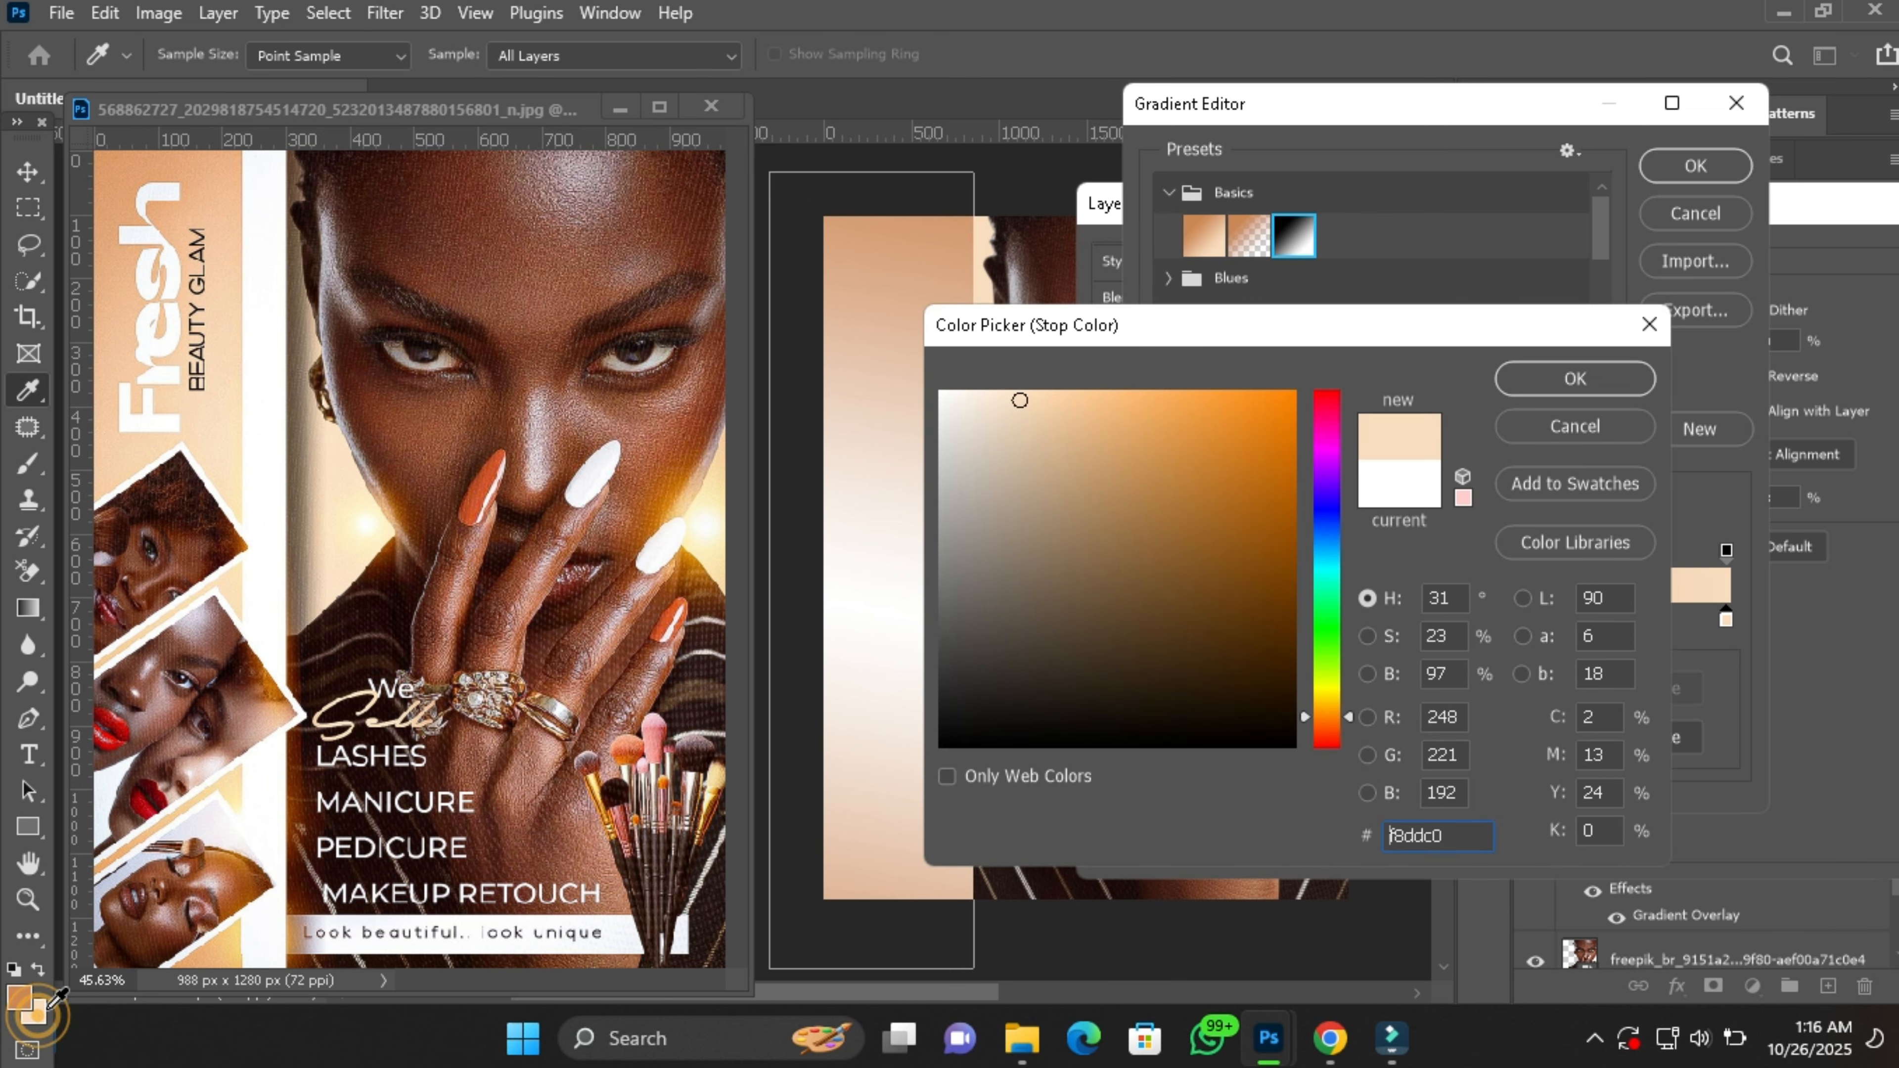
{"action": "left_click", "coordinate": [1577, 378]}
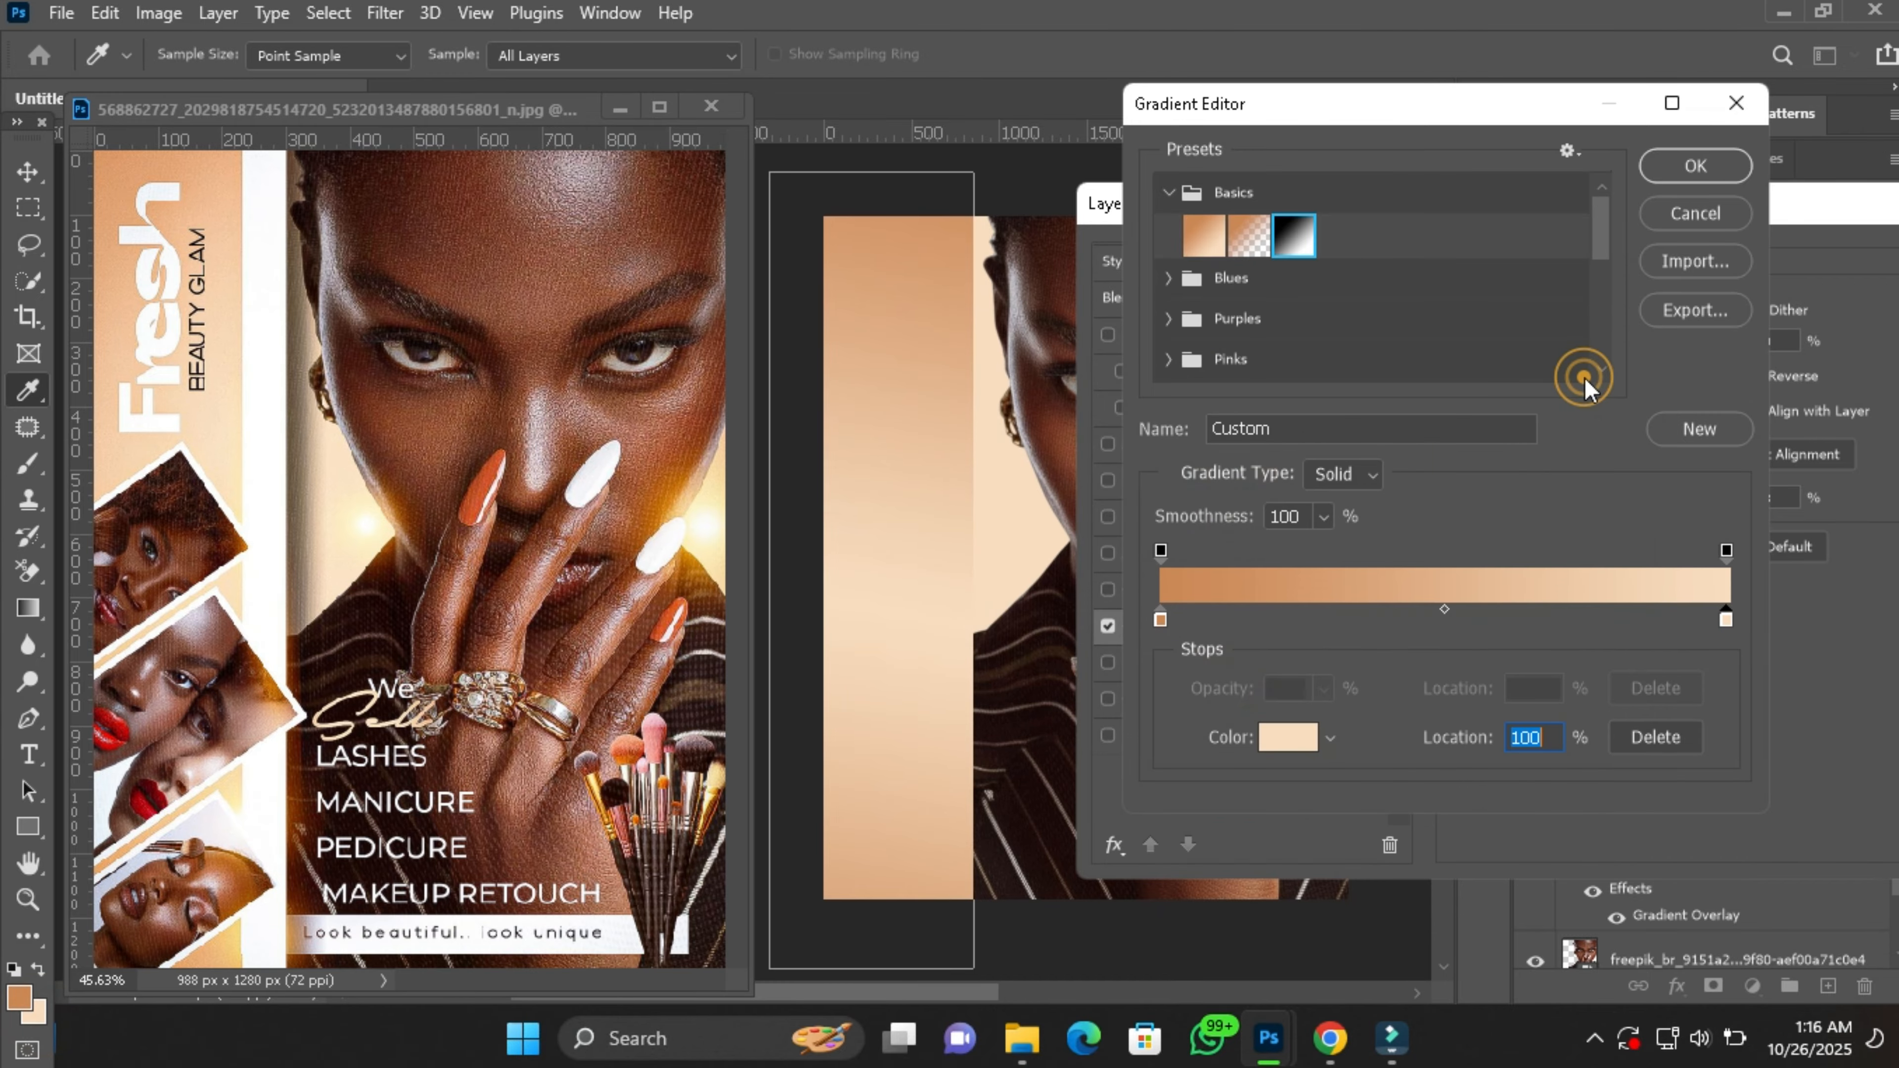
{"action": "left_click", "coordinate": [1695, 166]}
Try the Linear style on the band's gradient overlay and return it to Reflected, keeping the gradient reversed.
{"action": "left_click", "coordinate": [1637, 412]}
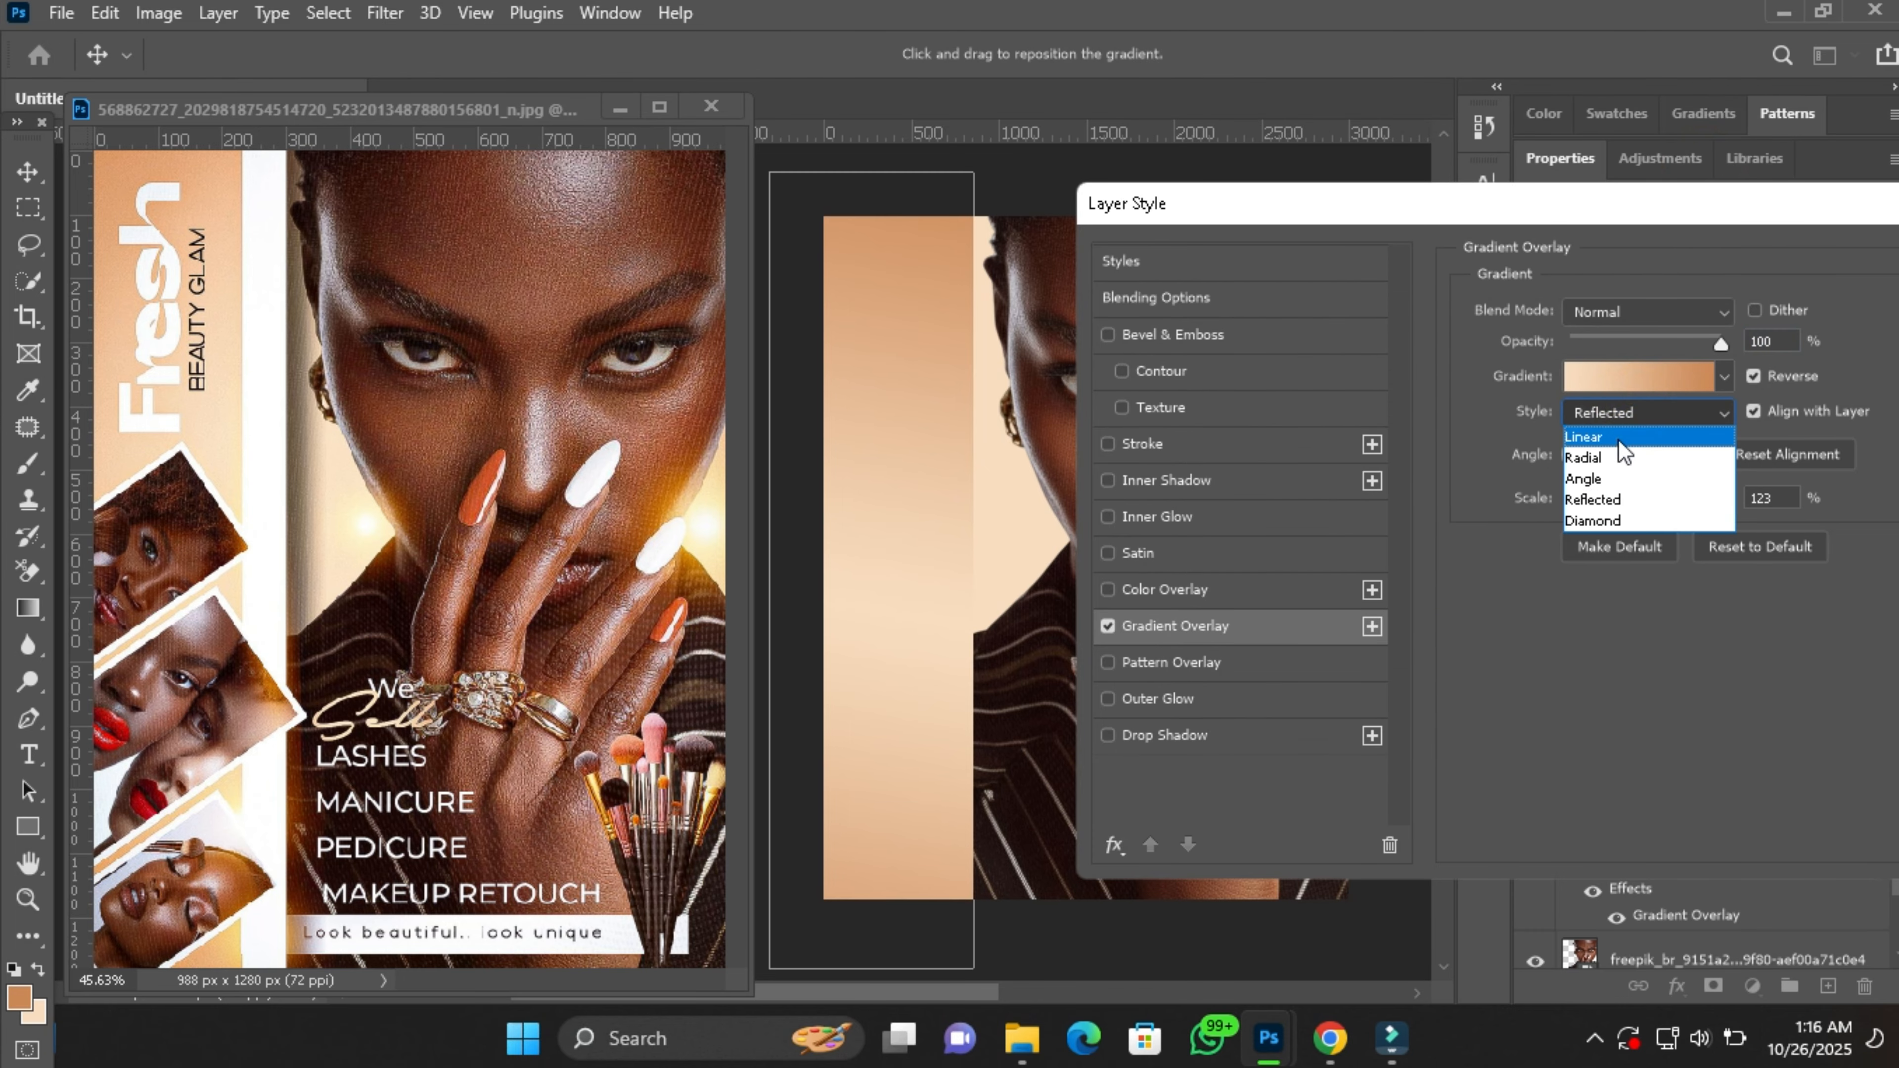
{"action": "left_click", "coordinate": [1619, 439]}
{"action": "left_click", "coordinate": [1626, 420]}
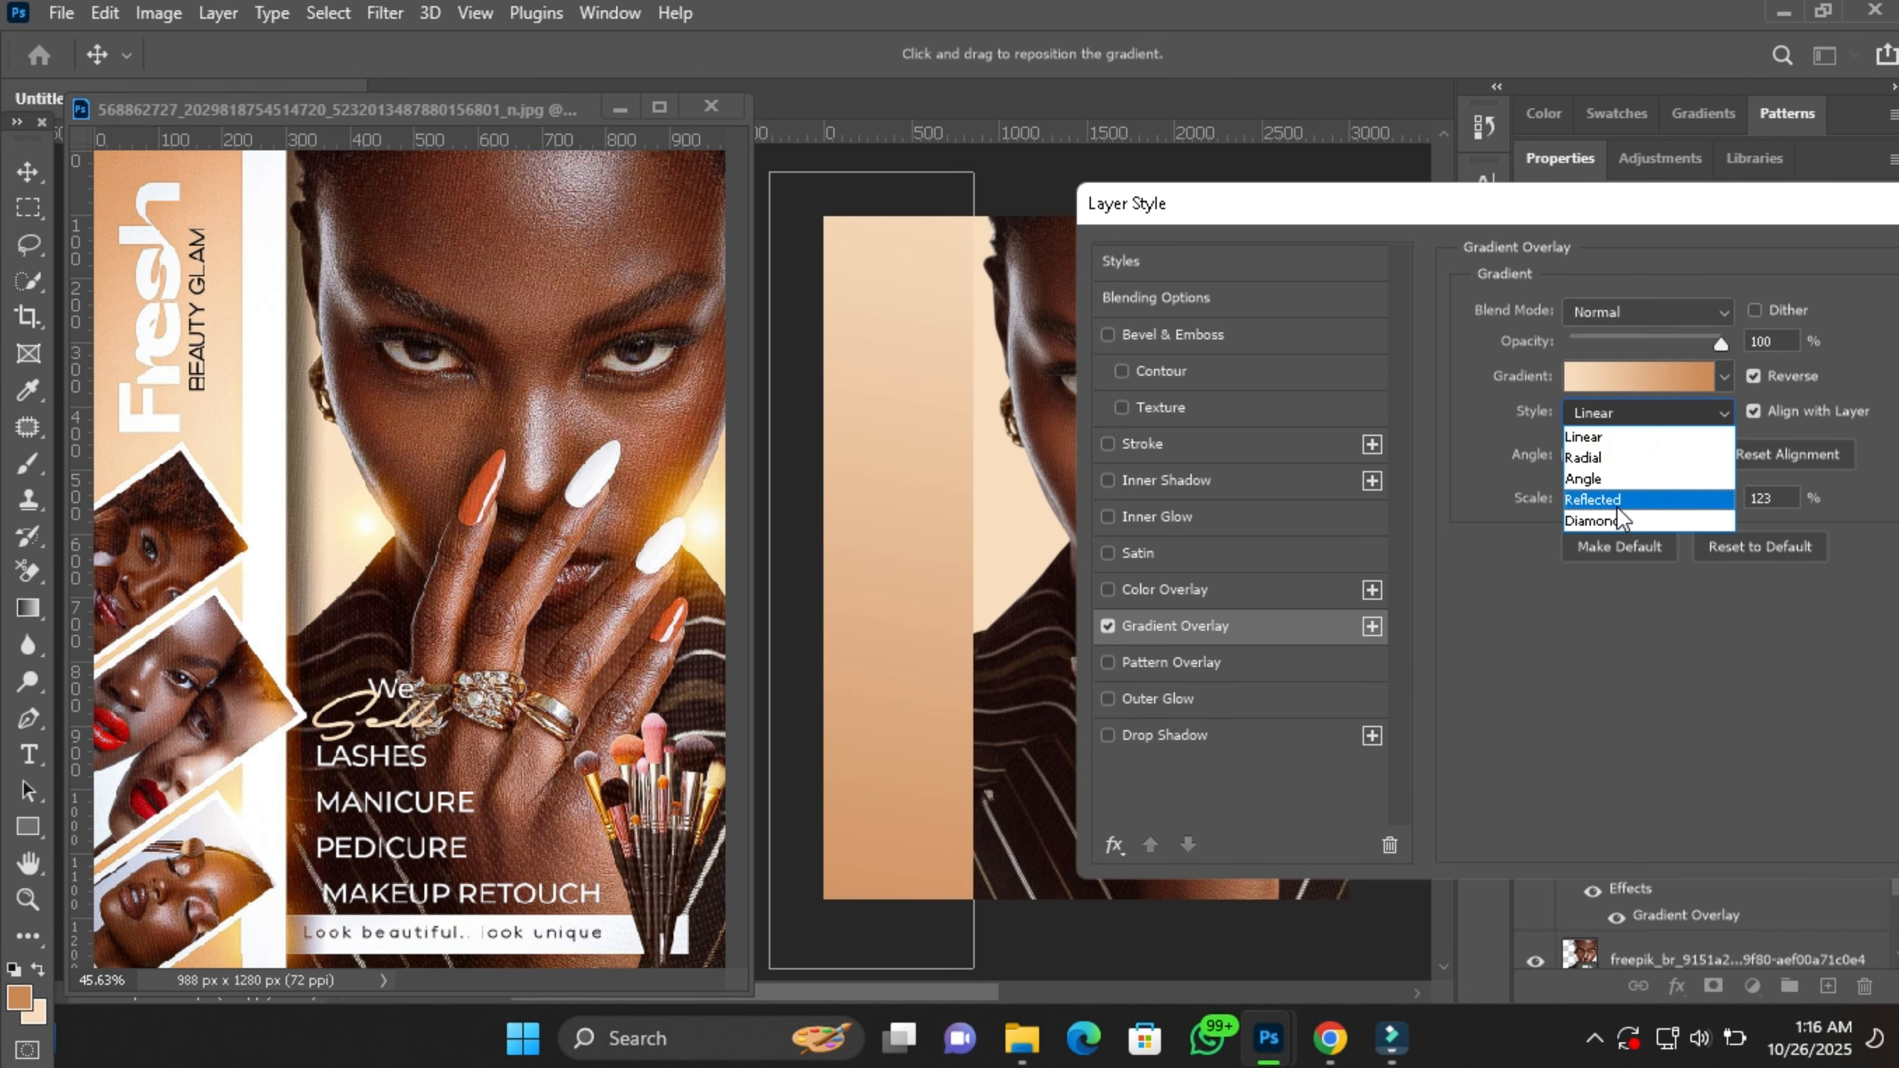
{"action": "left_click", "coordinate": [1753, 376]}
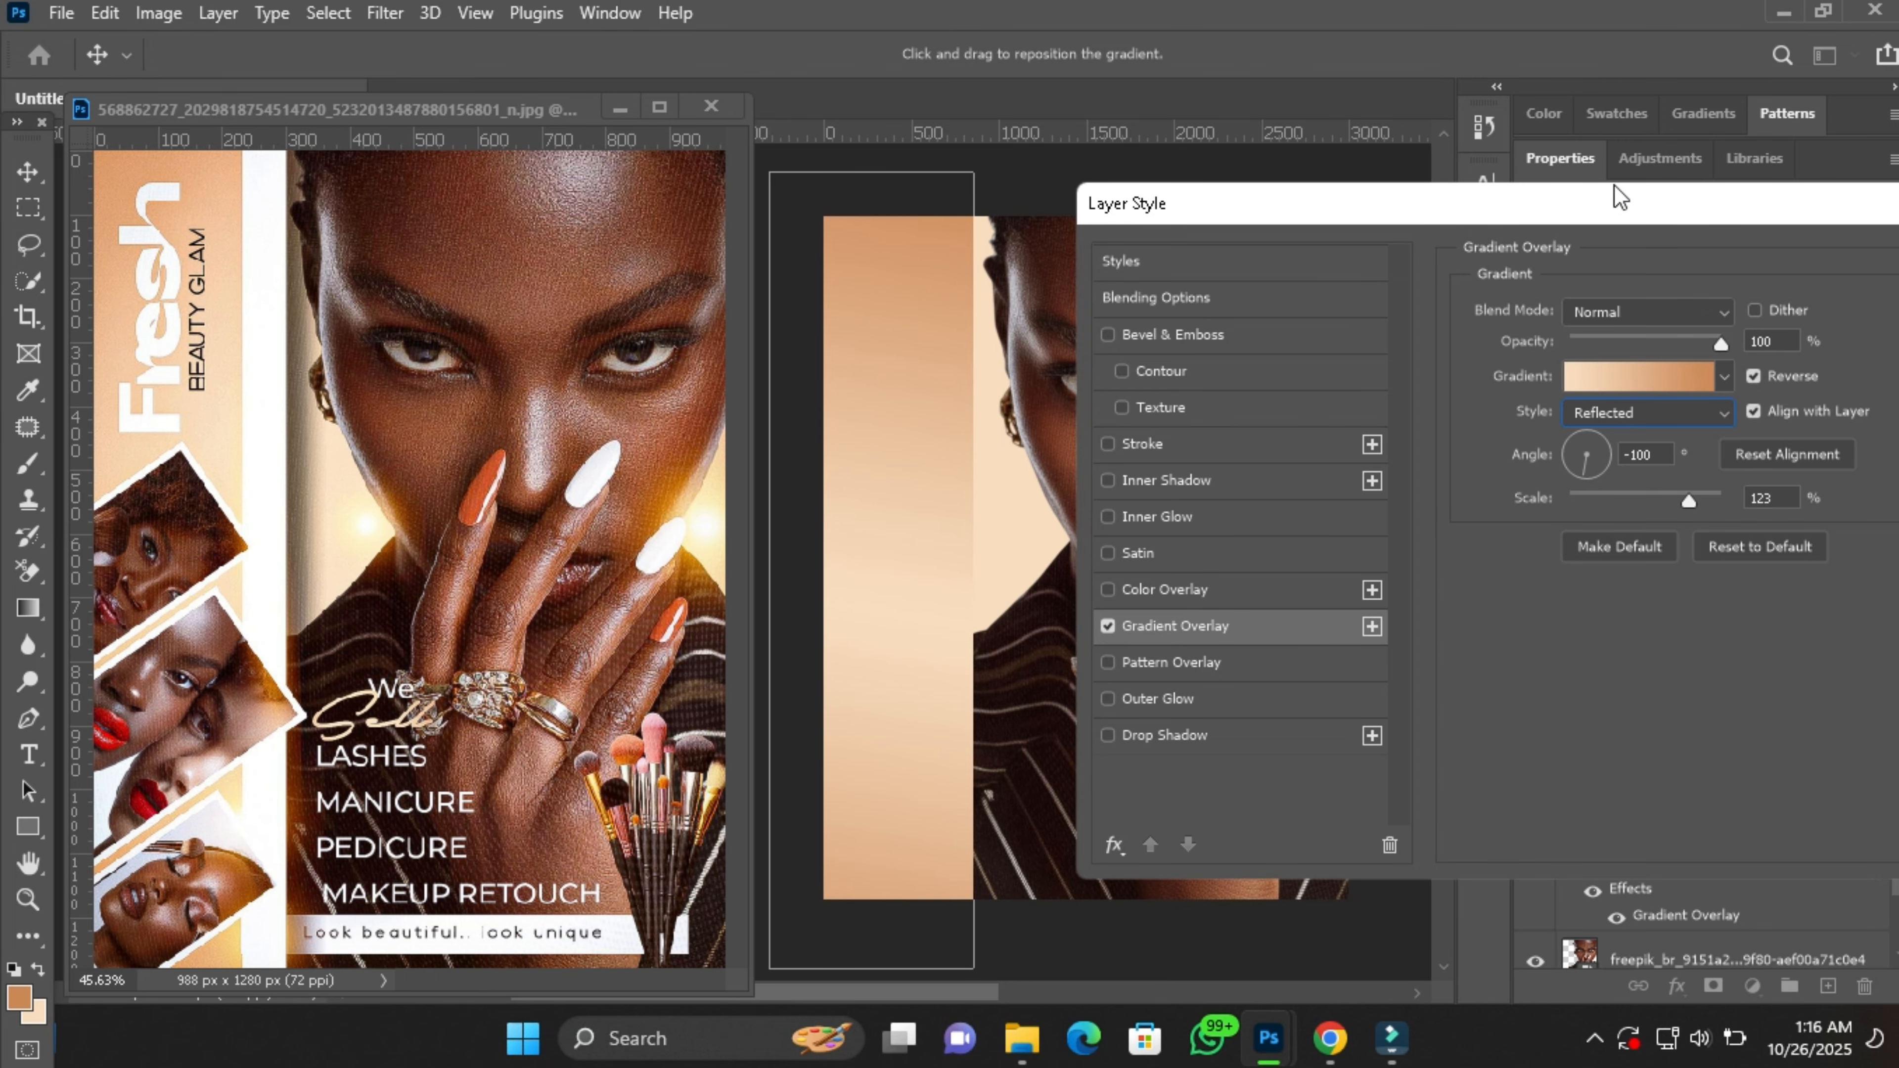
Enable a white Stroke on the side band, positioned Inside, and set its size to 250 px.
{"action": "left_click_drag", "start_coordinate": [1669, 202], "coordinate": [1184, 283]}
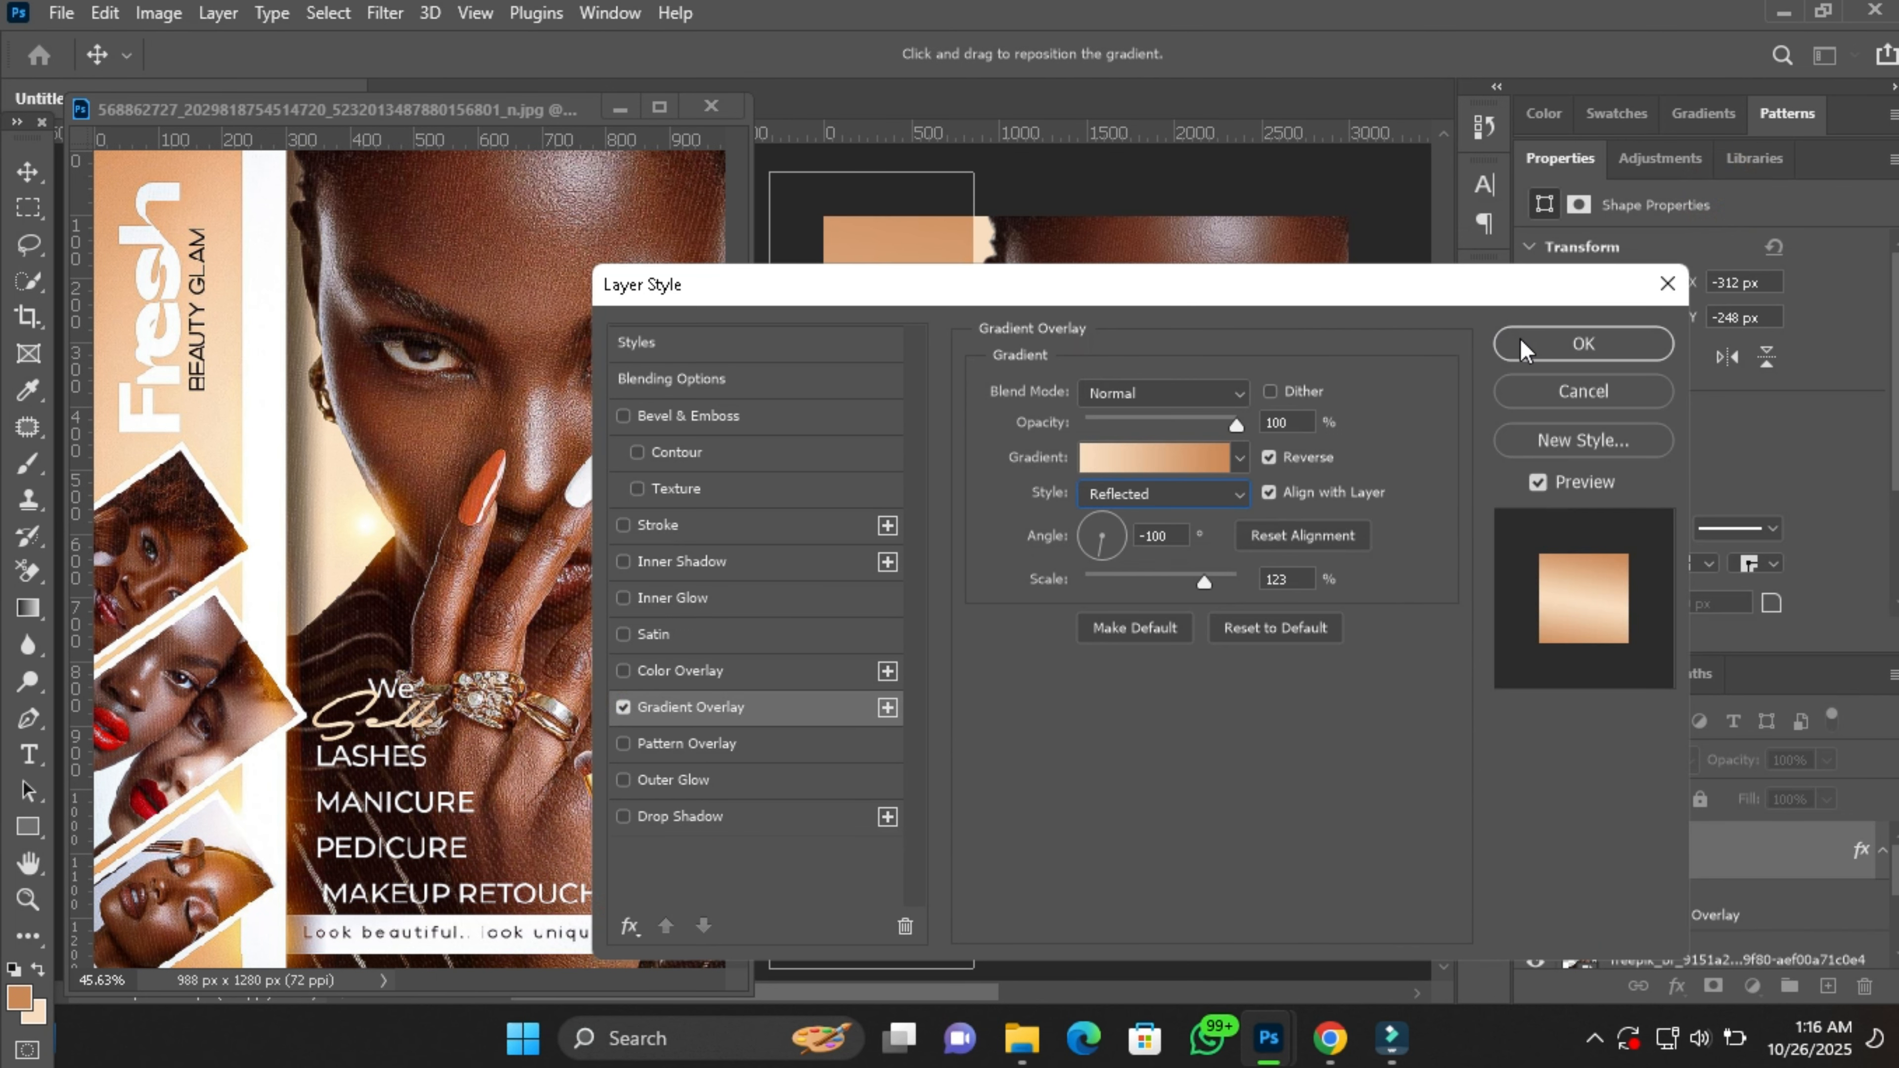
{"action": "left_click_drag", "start_coordinate": [1216, 276], "coordinate": [1788, 171]}
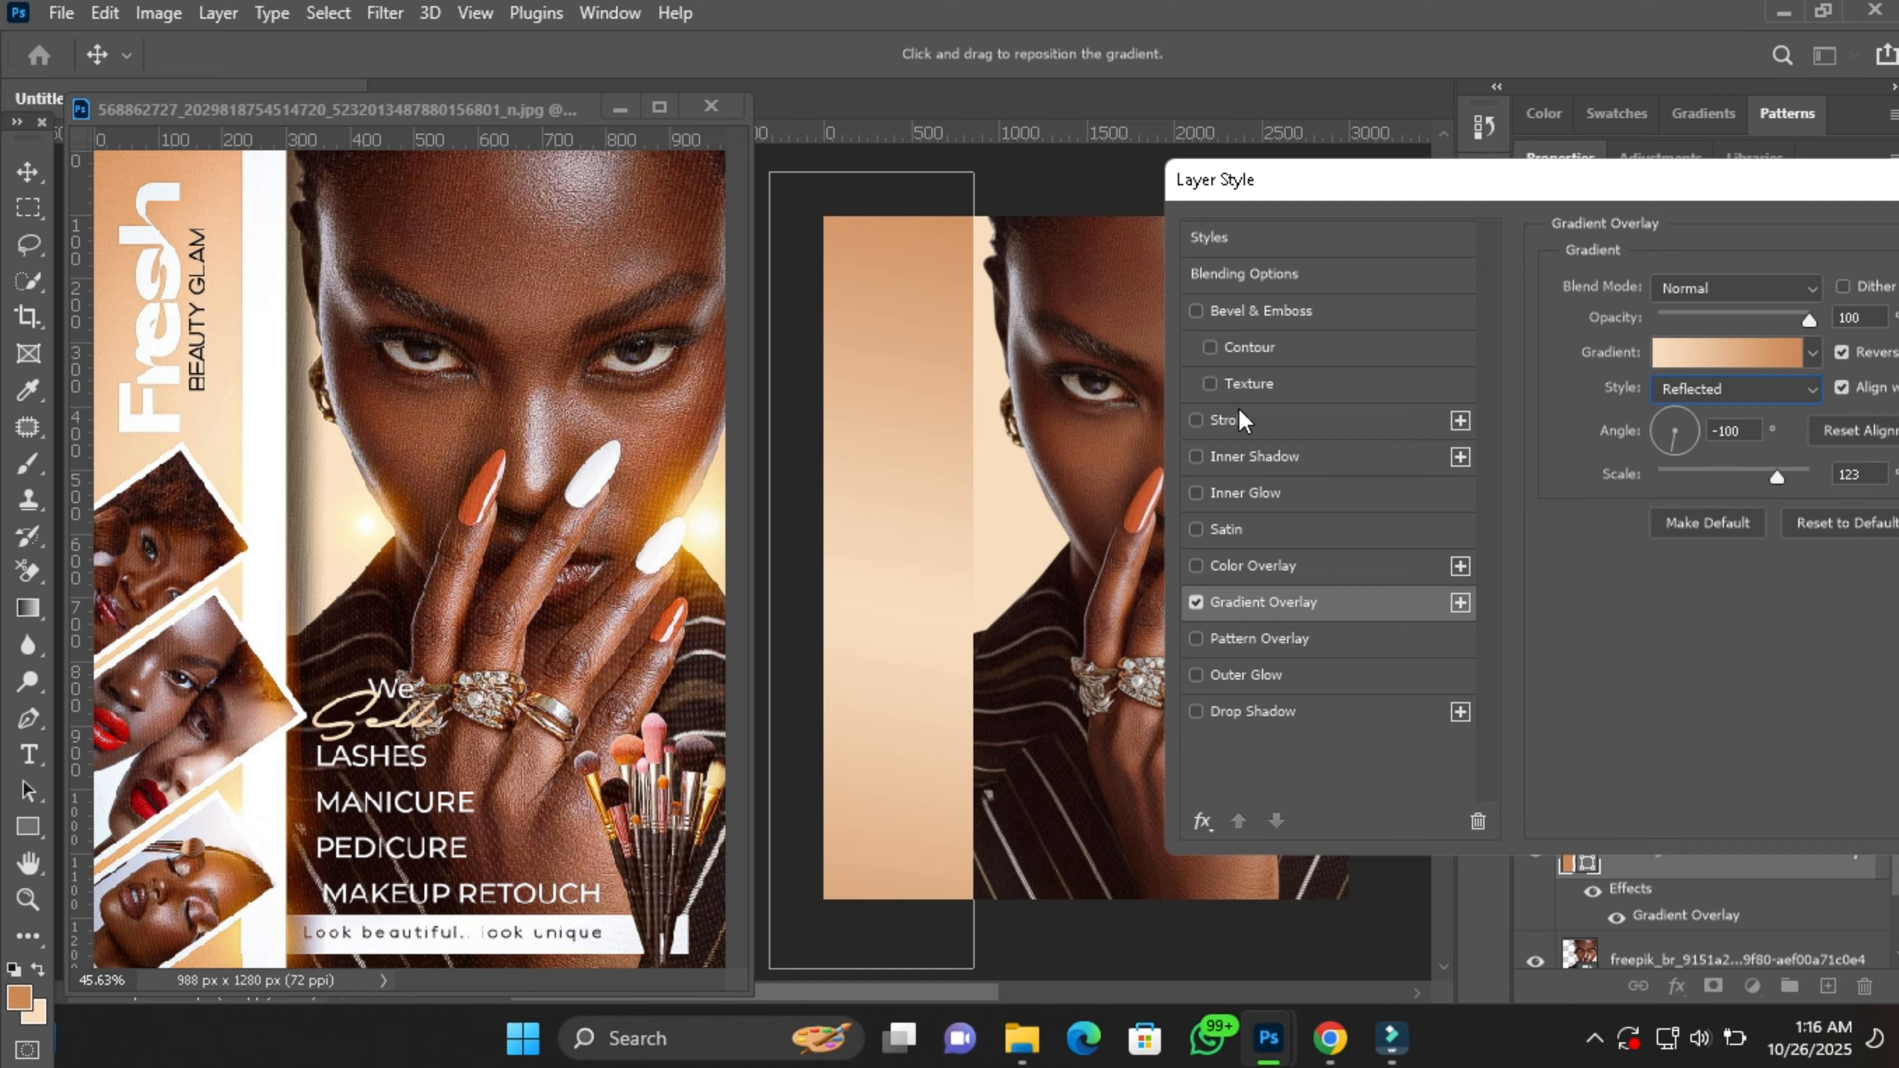
{"action": "left_click", "coordinate": [1203, 419]}
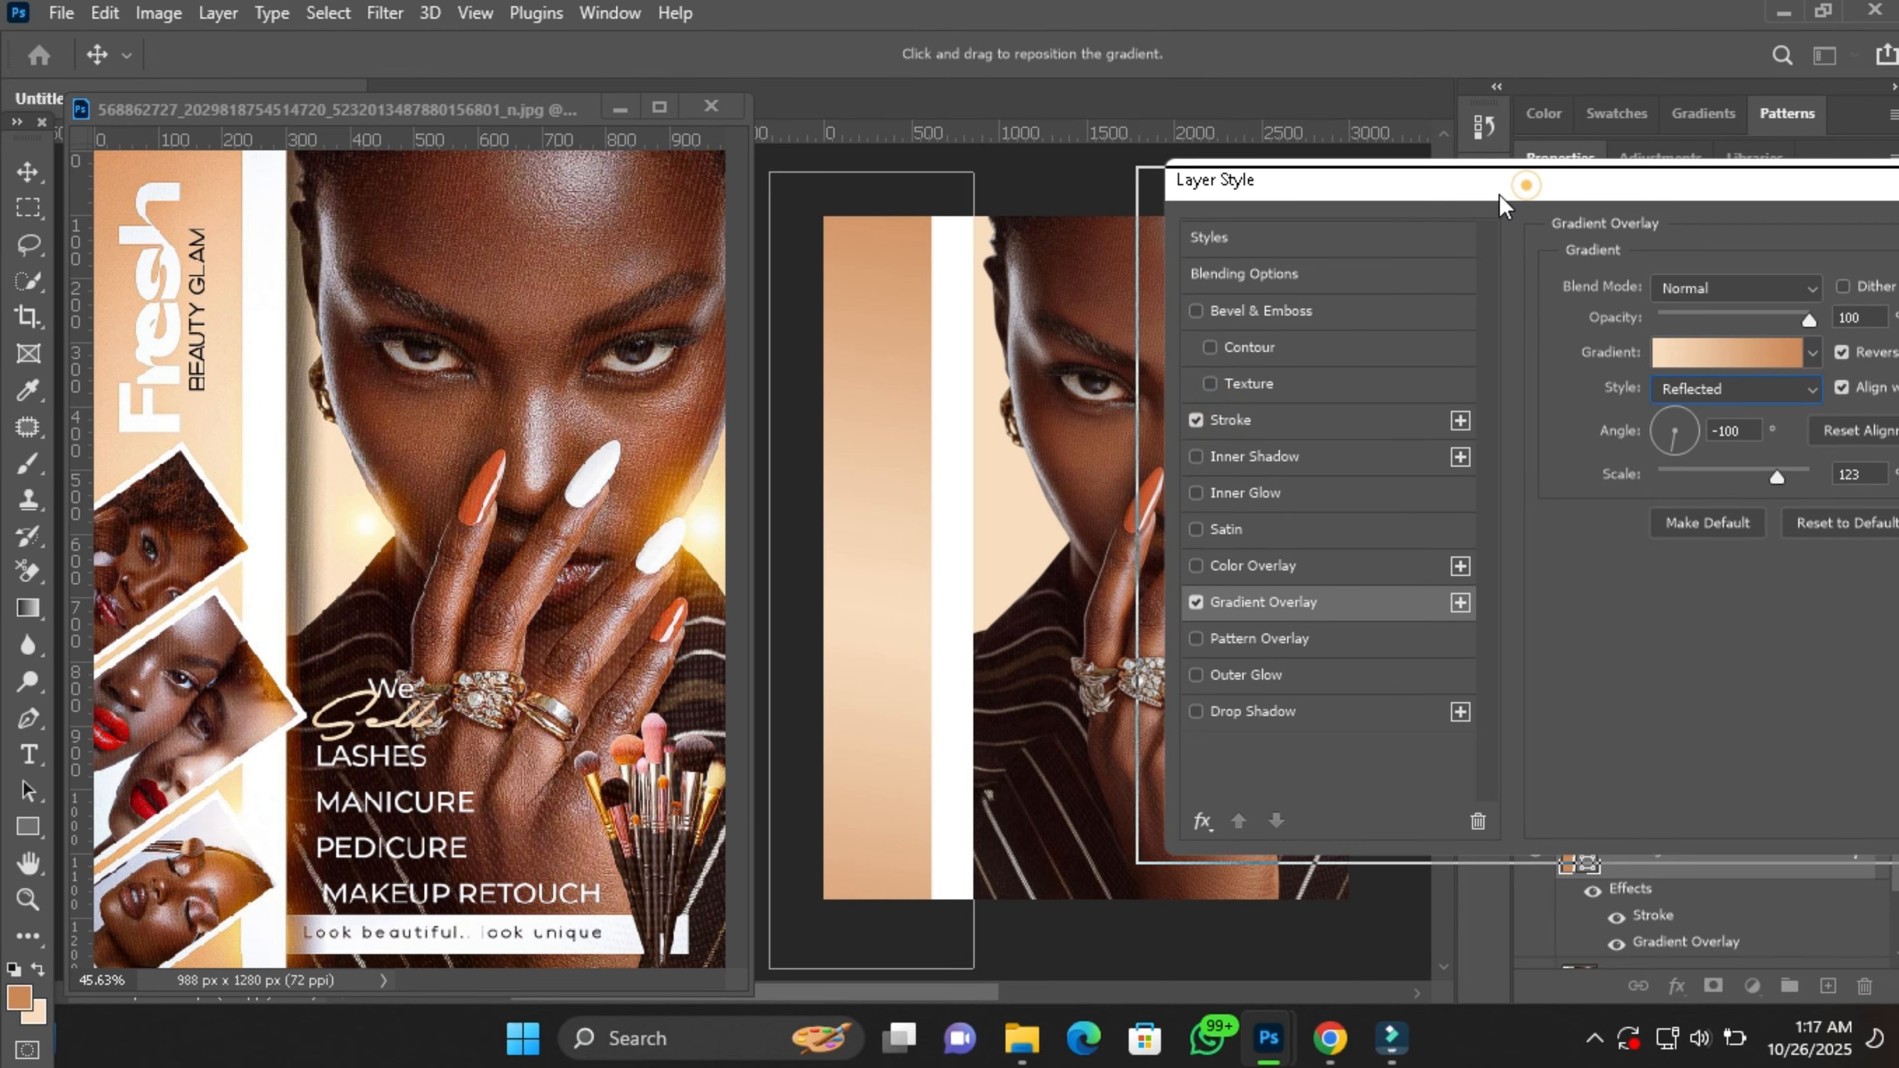
{"action": "left_click_drag", "start_coordinate": [1528, 186], "coordinate": [1515, 194]}
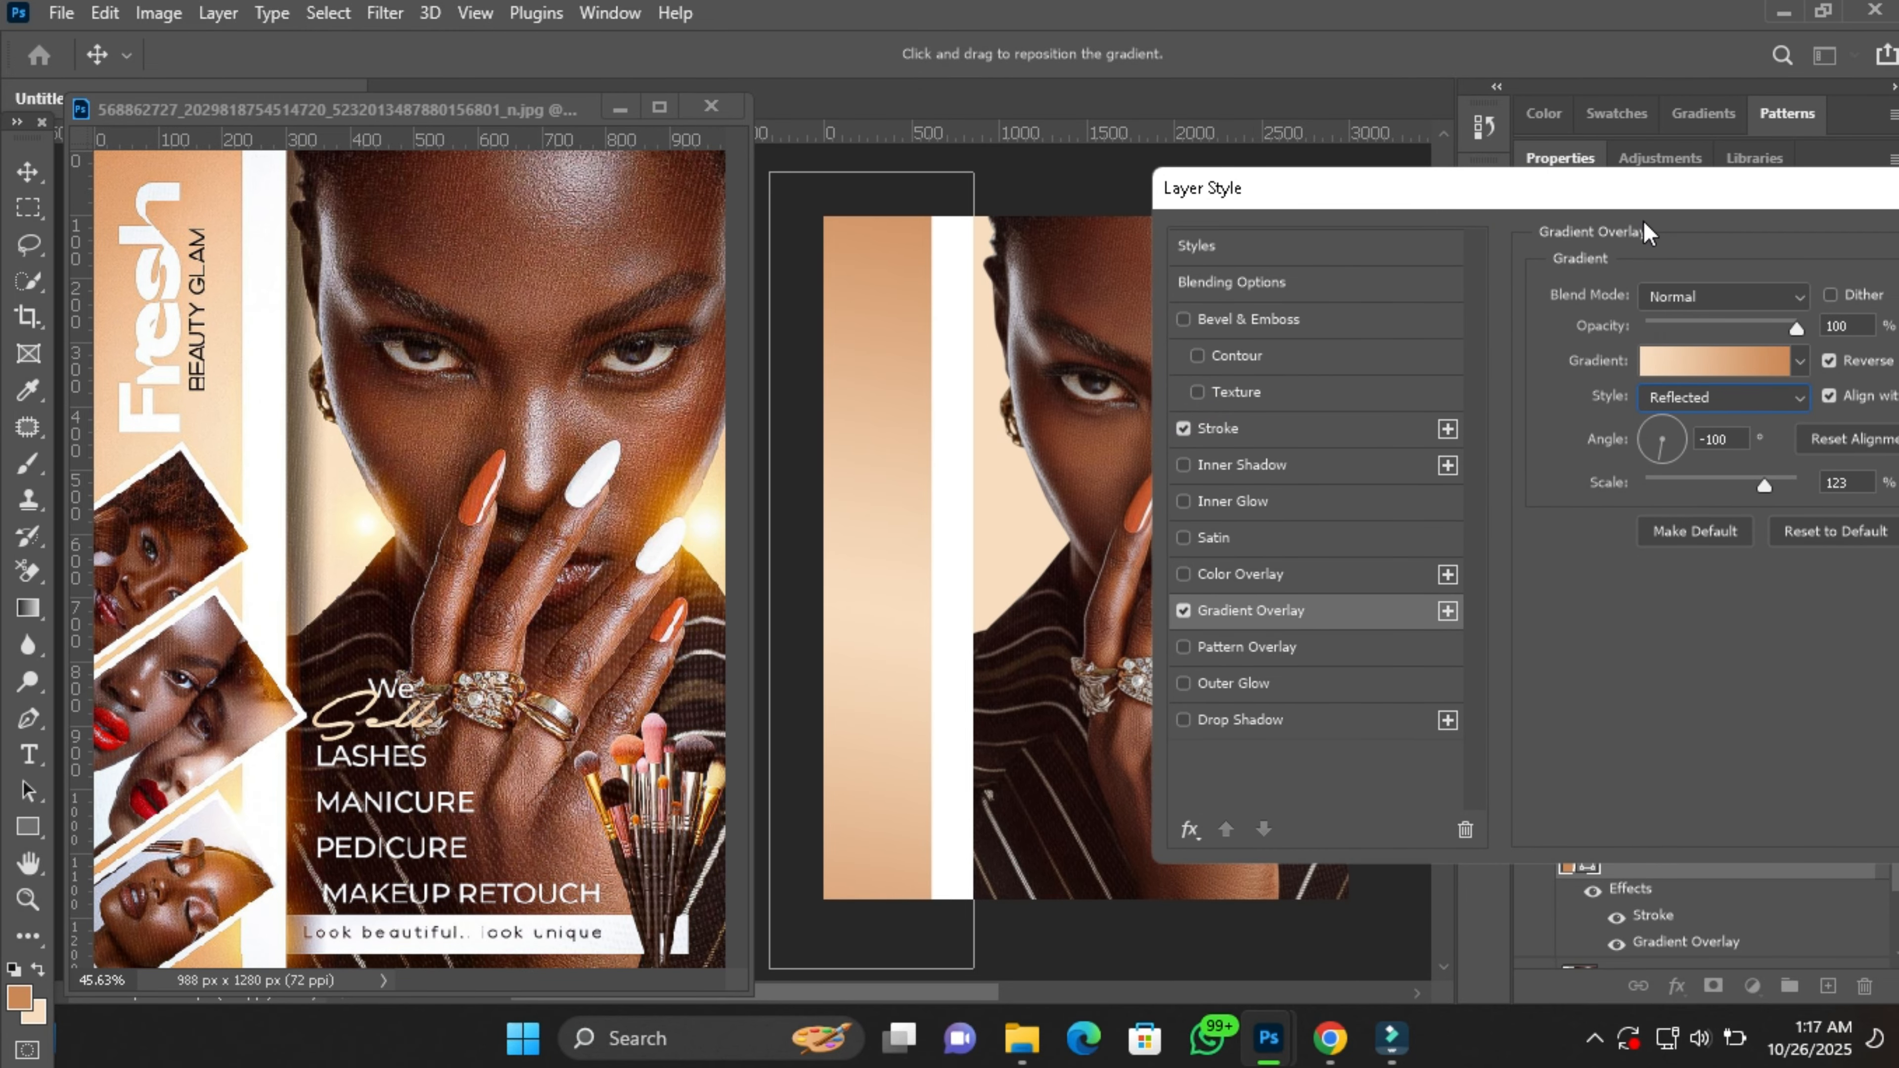
{"action": "left_click", "coordinate": [1290, 424]}
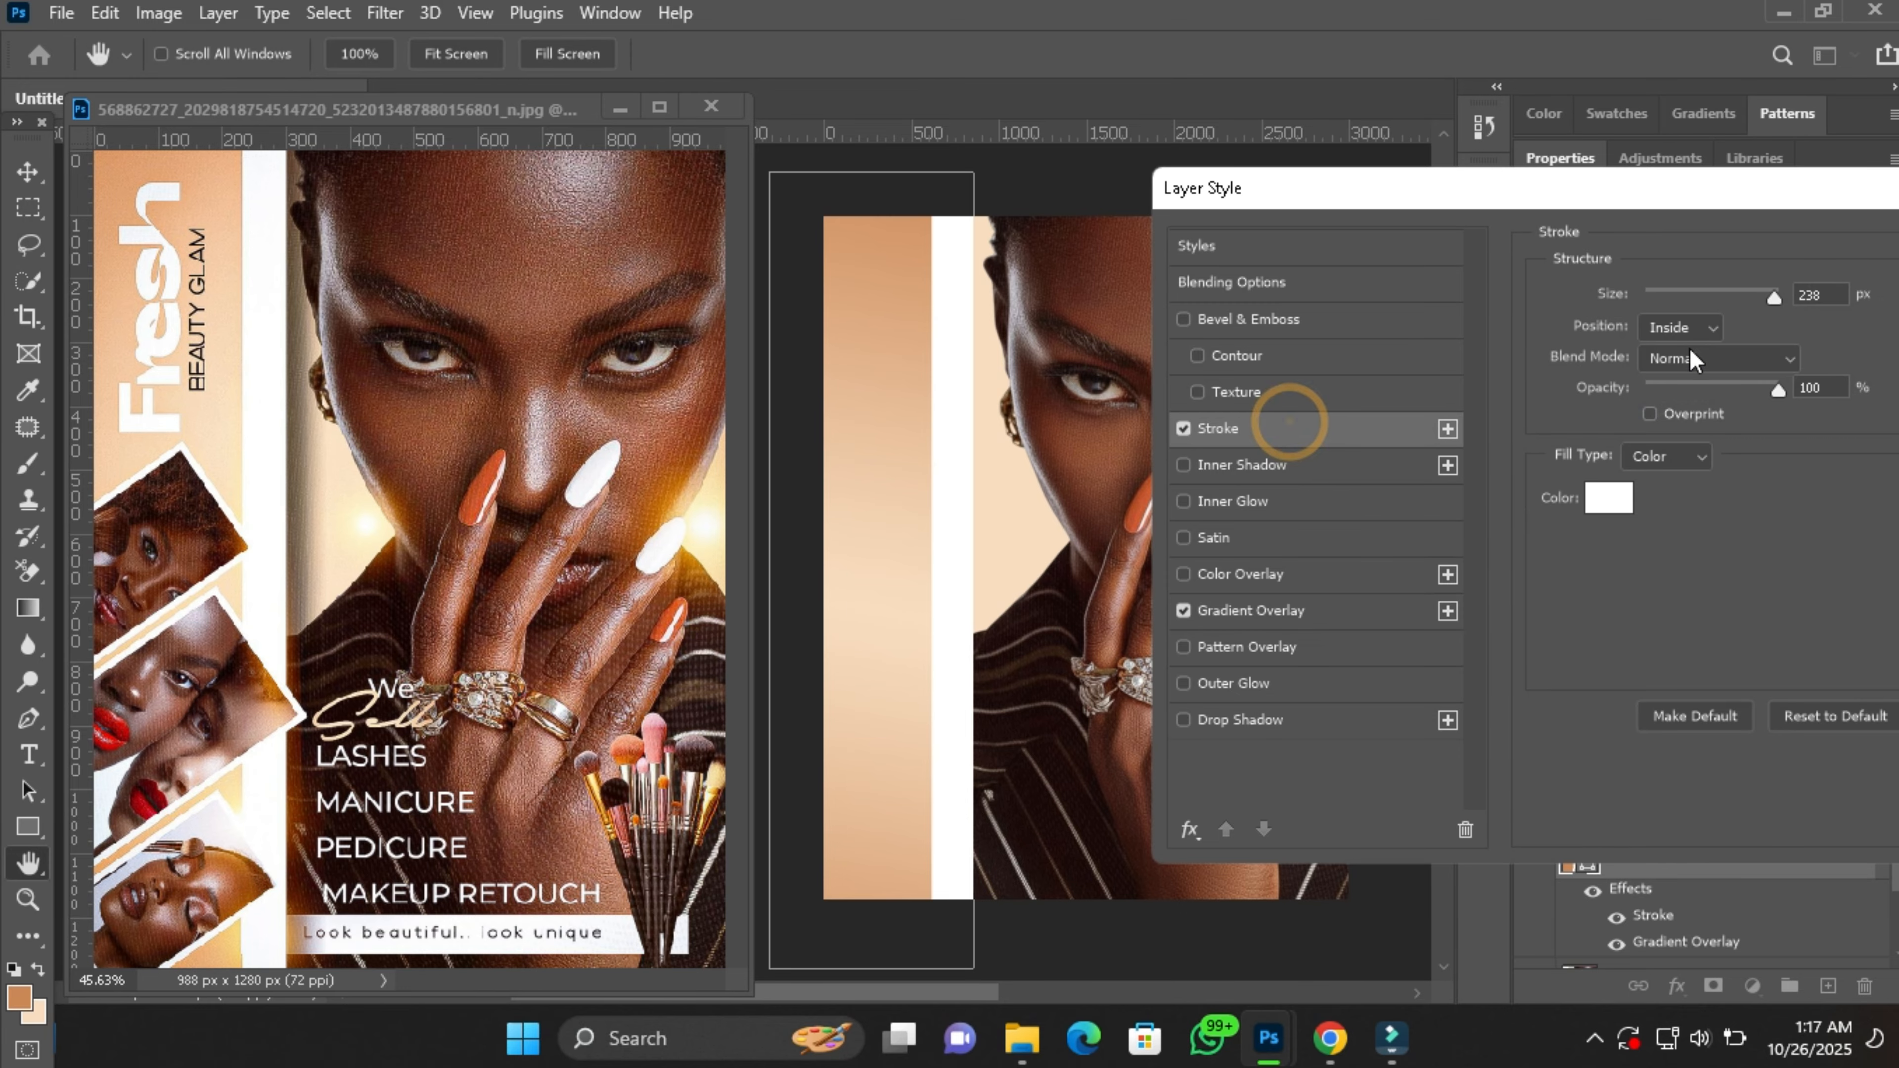
{"action": "left_click_drag", "start_coordinate": [1772, 299], "coordinate": [1778, 297]}
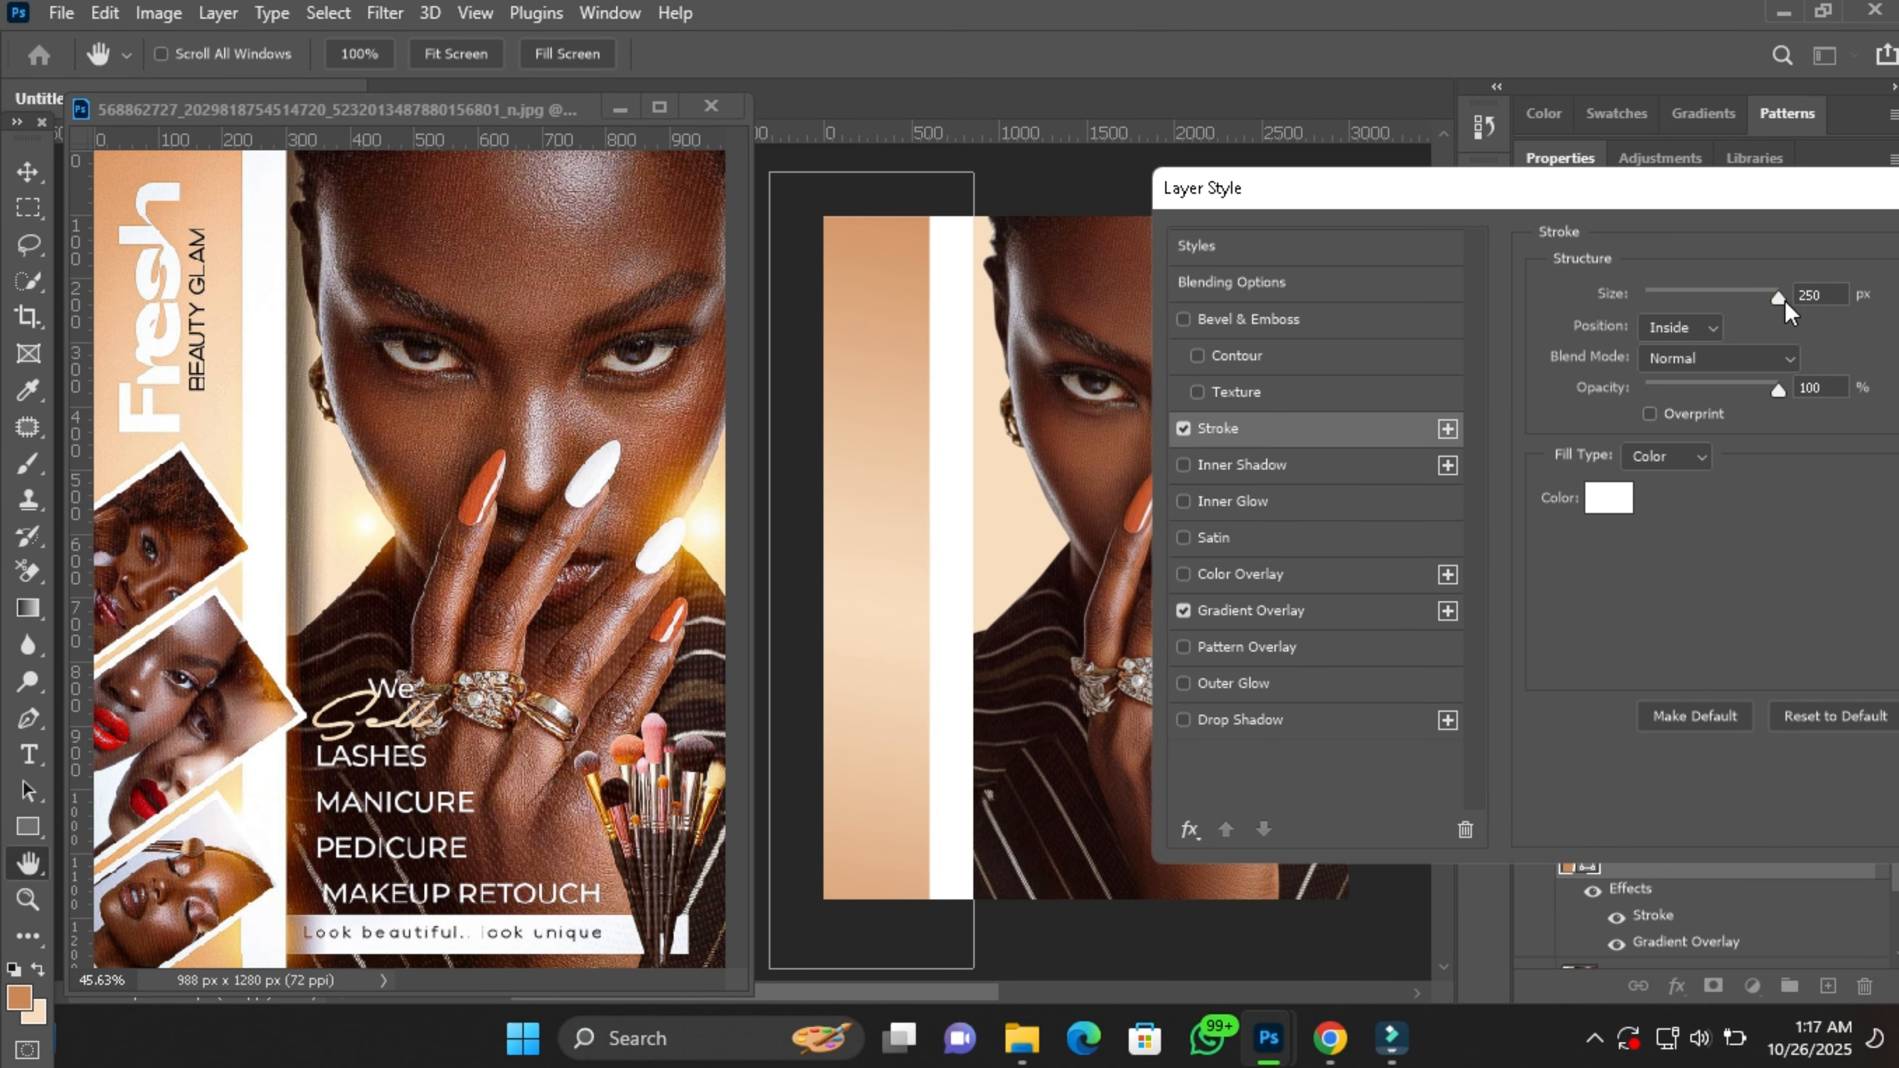
{"action": "double_click", "coordinate": [1805, 296]}
{"action": "left_click_drag", "start_coordinate": [1589, 193], "coordinate": [1552, 205]}
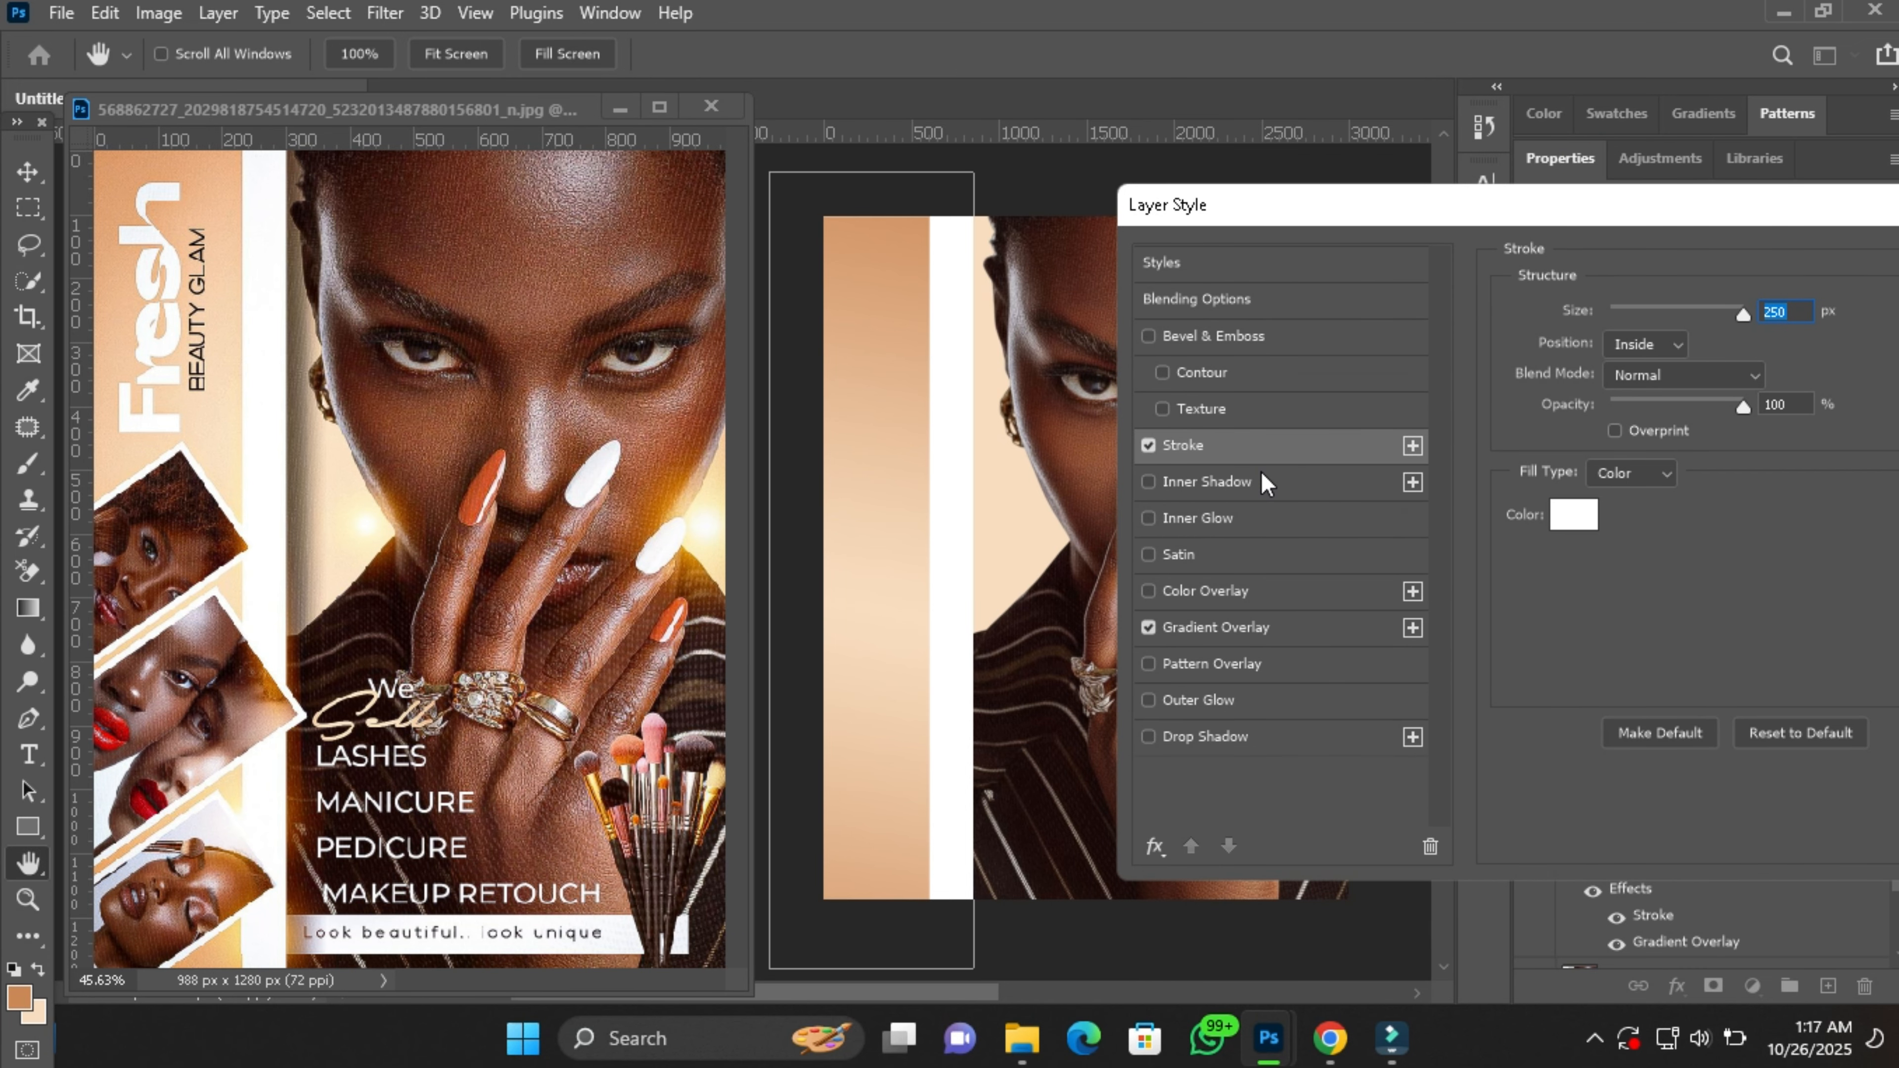
Enable a black Multiply Inner Shadow on the band with distance 46 px and size 229 px, and apply the layer style.
{"action": "left_click", "coordinate": [231, 299]}
{"action": "left_click", "coordinate": [1182, 484]}
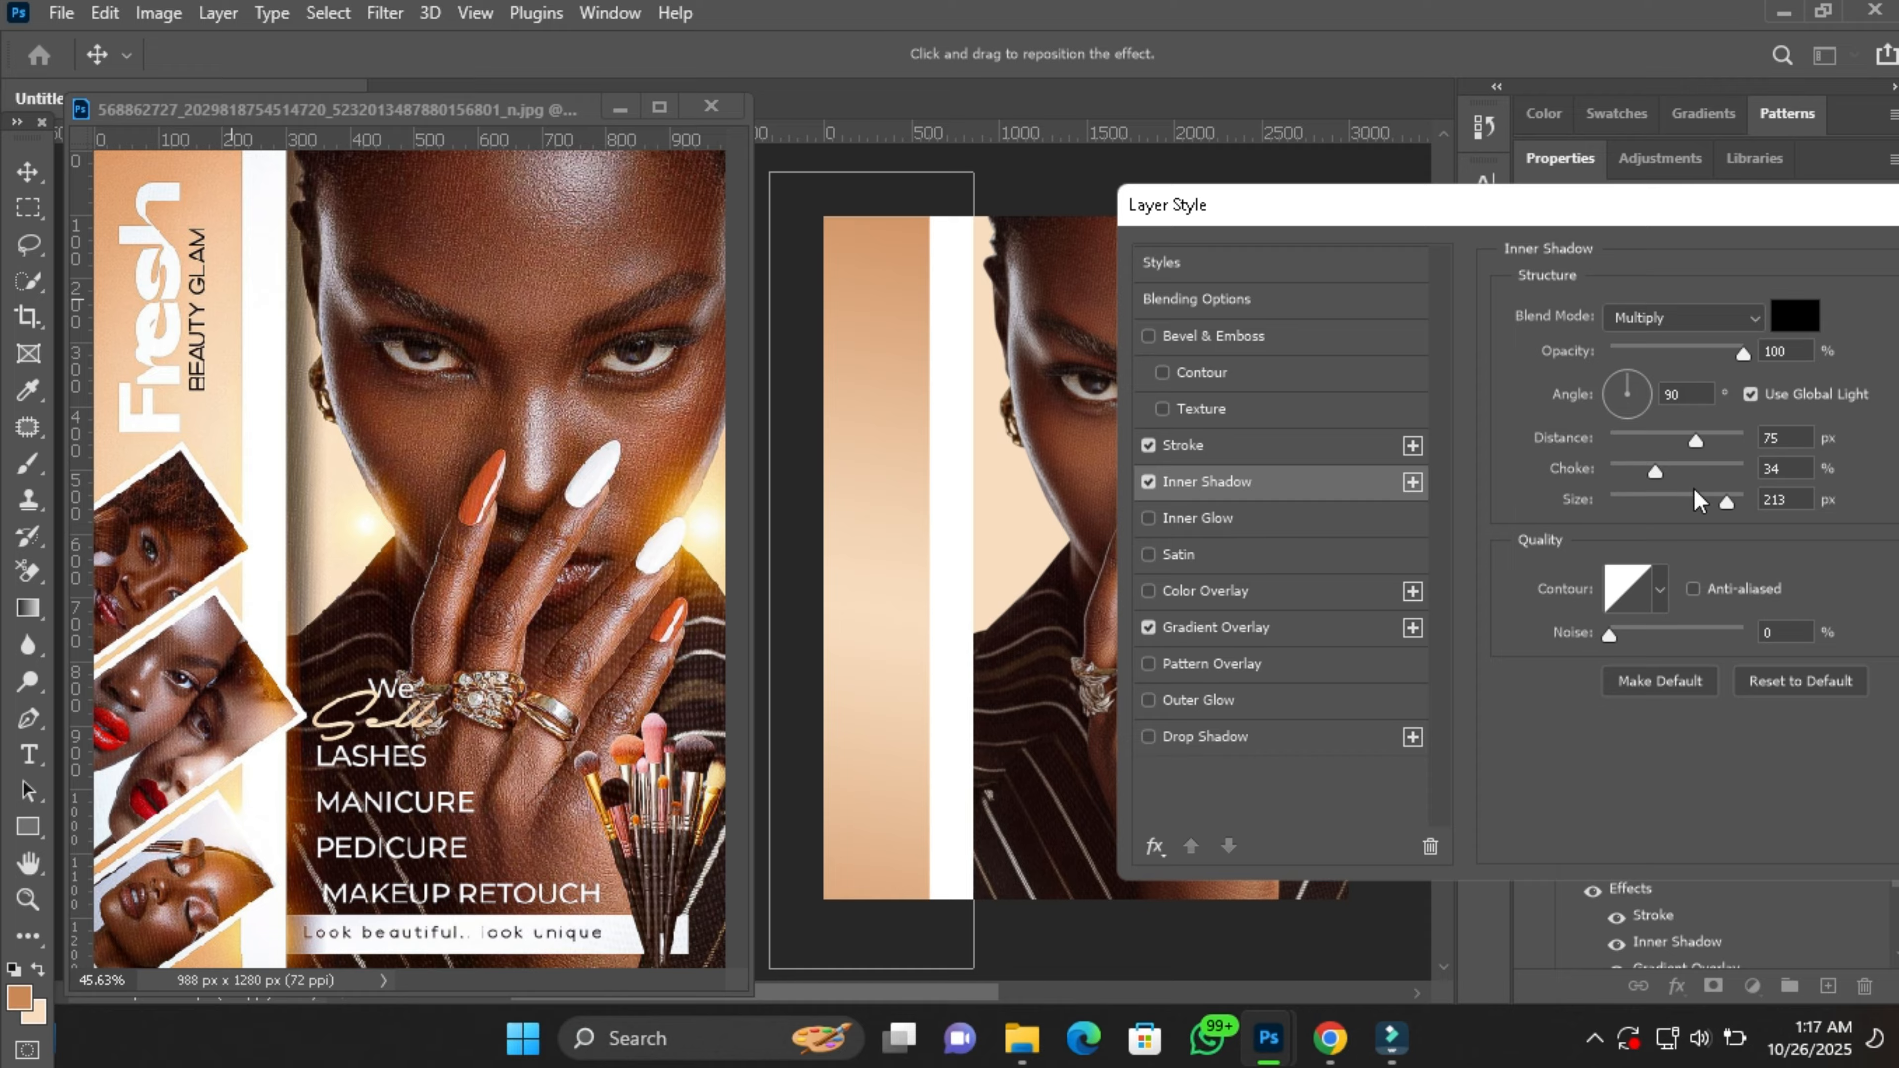
{"action": "left_click_drag", "start_coordinate": [1694, 440], "coordinate": [1738, 508]}
{"action": "mouse_move", "coordinate": [1689, 438]}
{"action": "left_mouse_down"}
{"action": "mouse_move", "coordinate": [1706, 436]}
{"action": "mouse_move", "coordinate": [1667, 442]}
{"action": "left_mouse_up"}
{"action": "left_click", "coordinate": [1674, 443]}
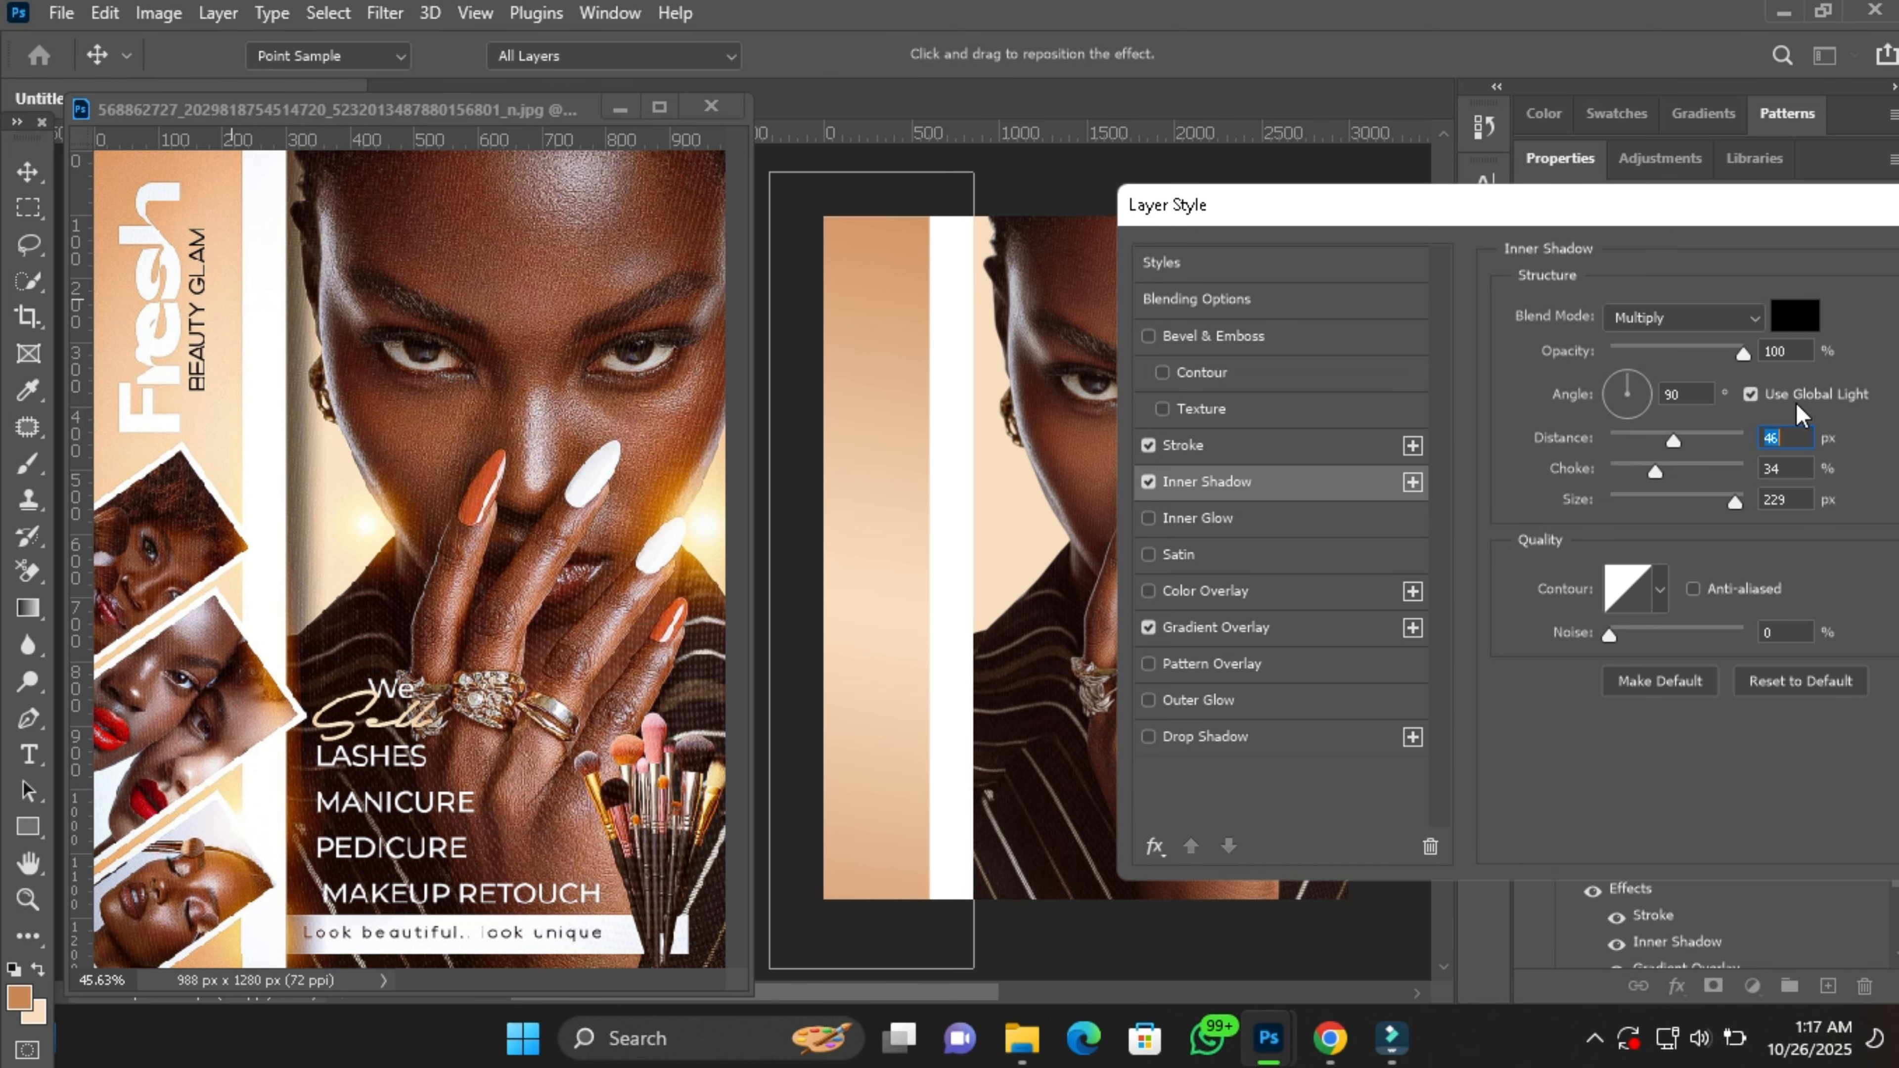
{"action": "key", "text": "Return"}
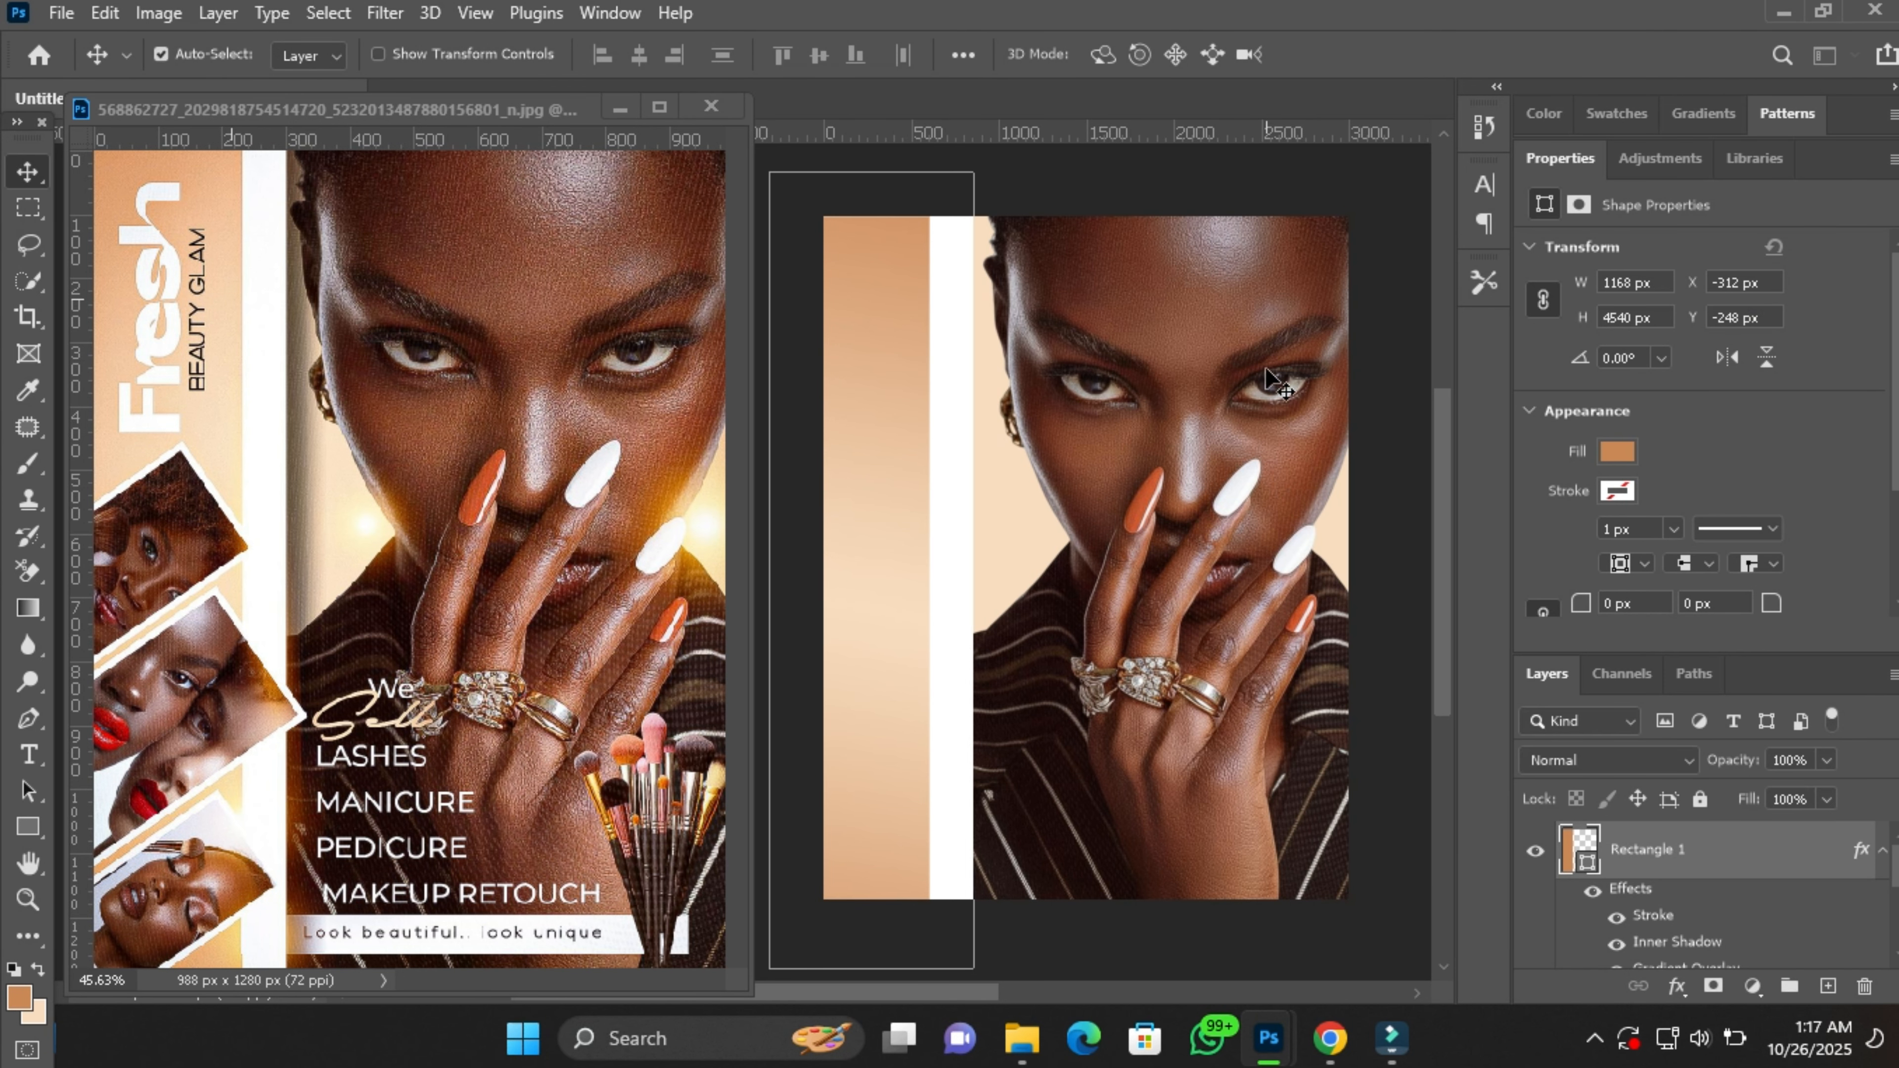
Enlarge the side band proportionally to about 1488 x 5784 px and reposition it at about X -598 px, Y -1002 px.
{"action": "left_click", "coordinate": [1386, 494]}
{"action": "left_click_drag", "start_coordinate": [927, 495], "coordinate": [916, 575]}
{"action": "key", "text": "ctrl+t"}
{"action": "key", "text": "Return"}
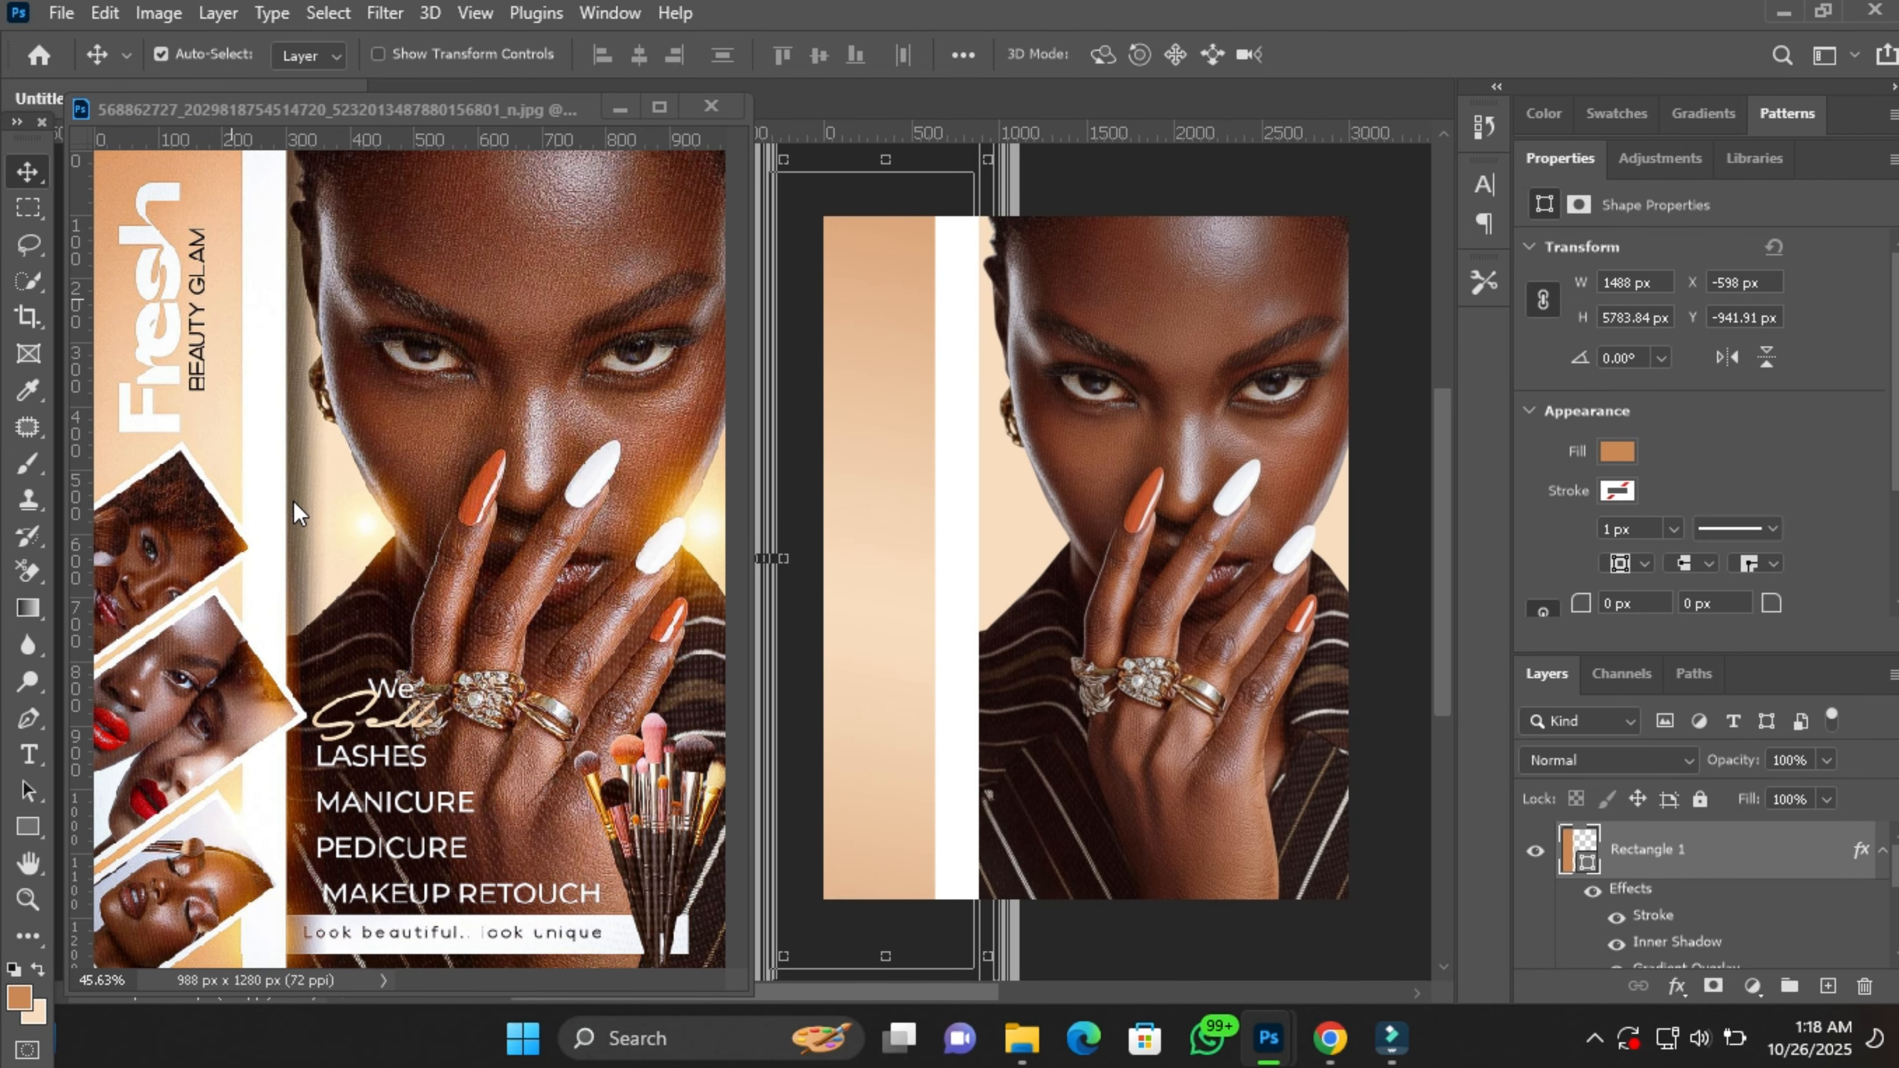
{"action": "left_click_drag", "start_coordinate": [911, 564], "coordinate": [912, 551]}
Add a black Drop Shadow to the band with 66% opacity, angle -177° and distance 53 px, slightly increase its size, and apply it.
{"action": "left_click", "coordinate": [1677, 984]}
{"action": "left_click", "coordinate": [1698, 961]}
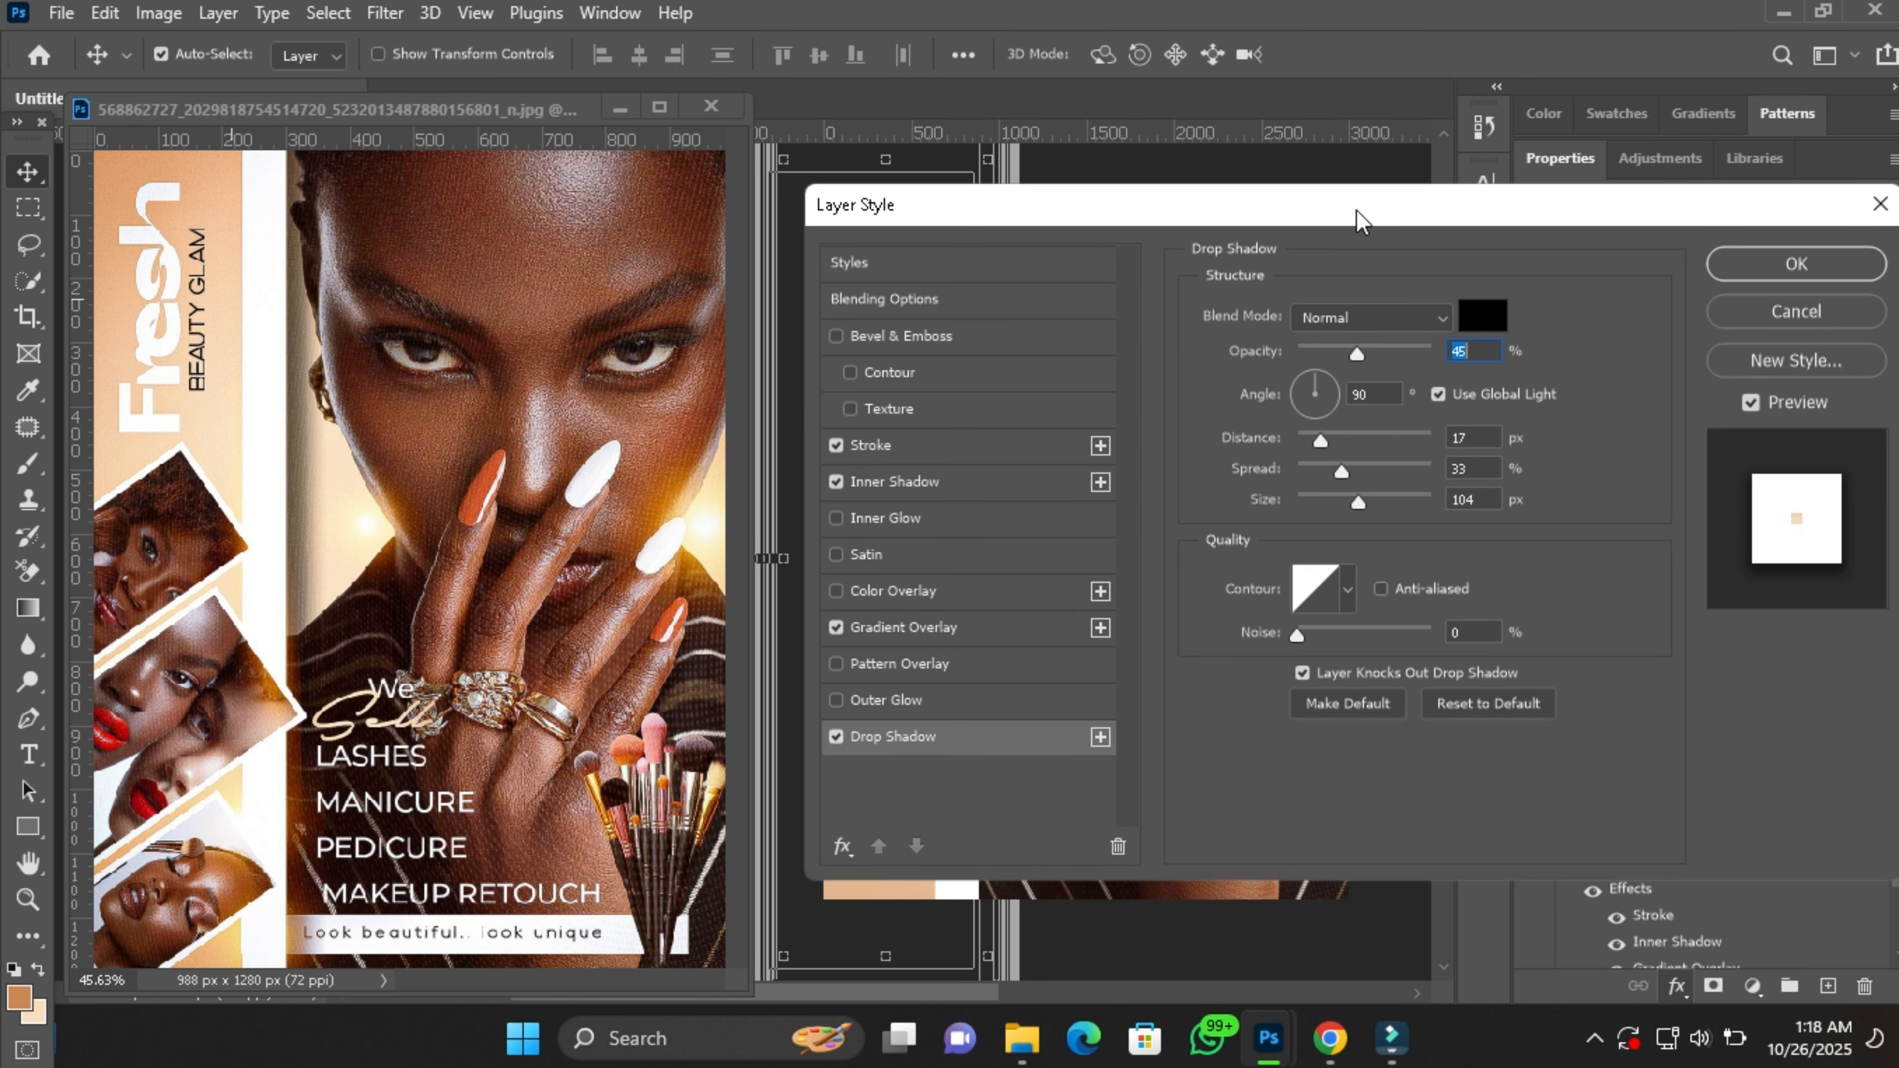
{"action": "left_click_drag", "start_coordinate": [1352, 207], "coordinate": [678, 442]}
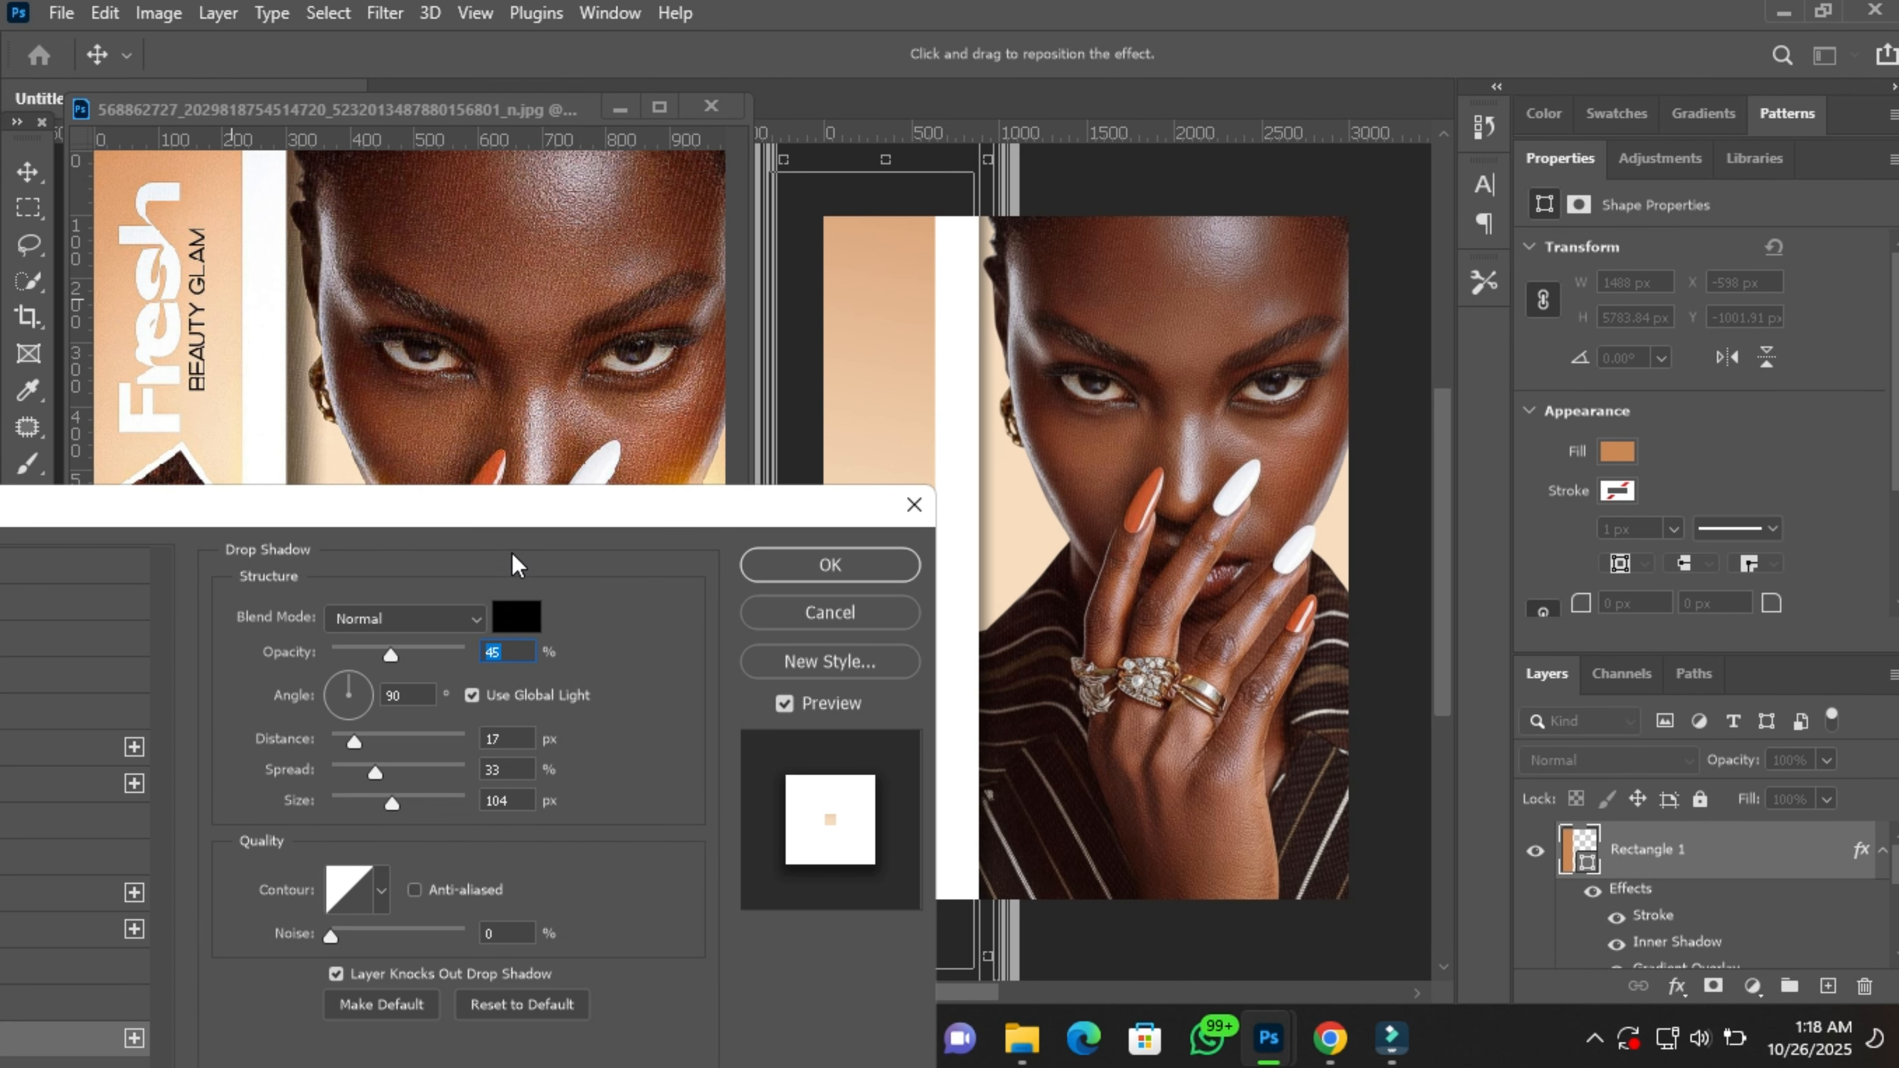
{"action": "left_click_drag", "start_coordinate": [392, 656], "coordinate": [401, 653]}
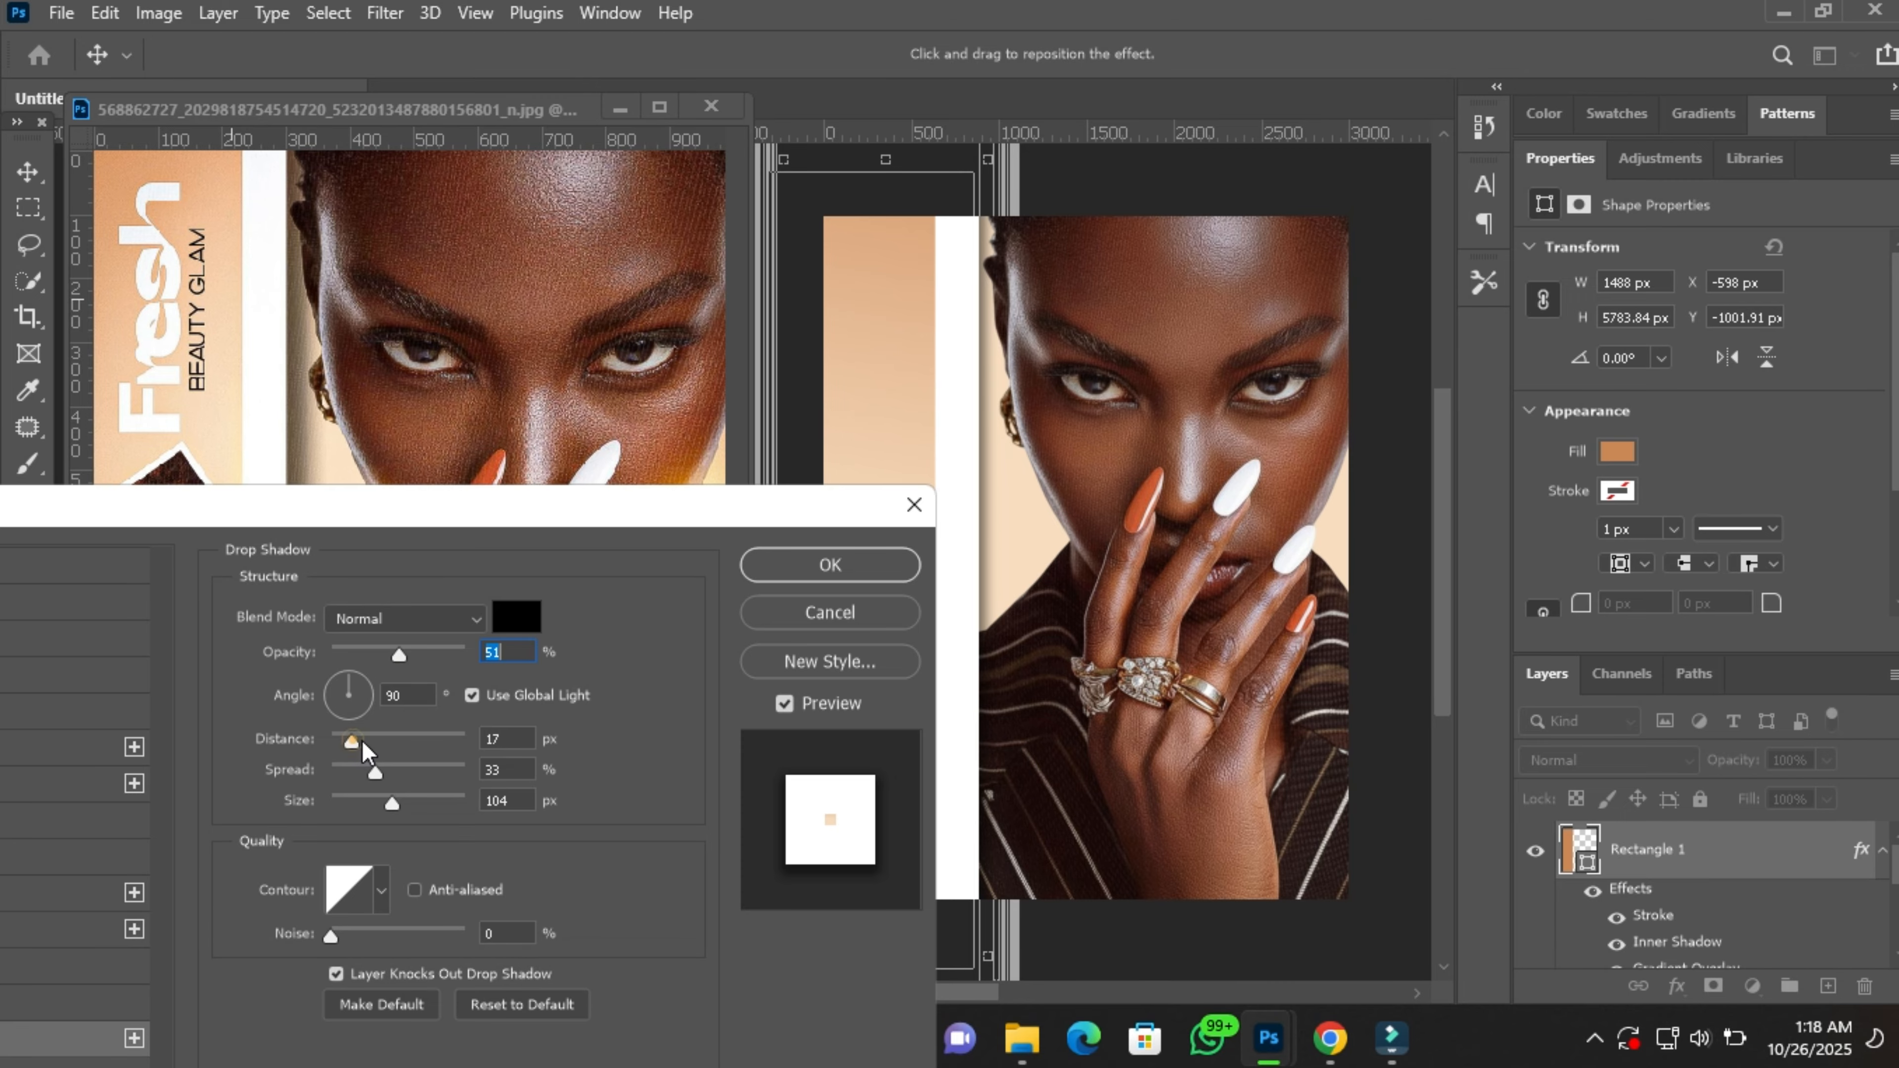
{"action": "left_click_drag", "start_coordinate": [363, 741], "coordinate": [403, 742]}
{"action": "left_click_drag", "start_coordinate": [400, 654], "coordinate": [421, 662]}
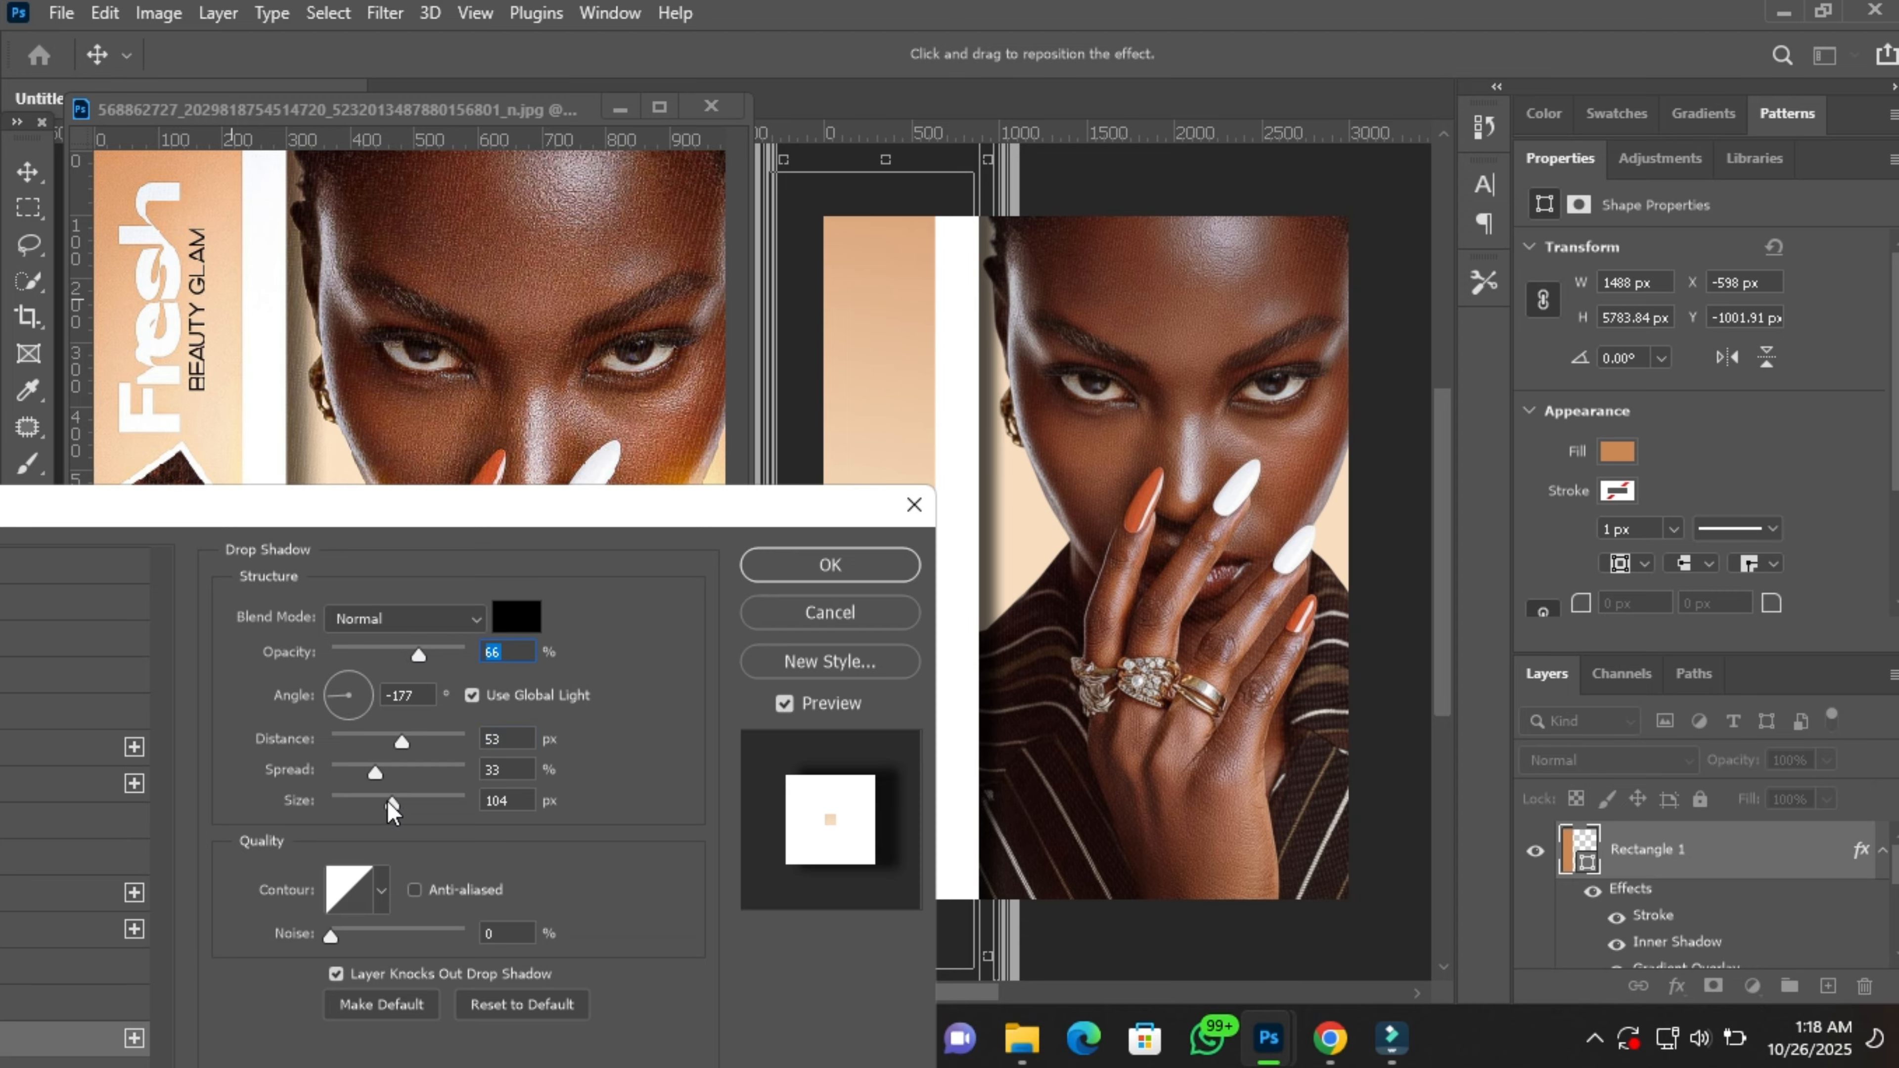
{"action": "left_click_drag", "start_coordinate": [395, 807], "coordinate": [401, 804]}
{"action": "left_click", "coordinate": [852, 563]}
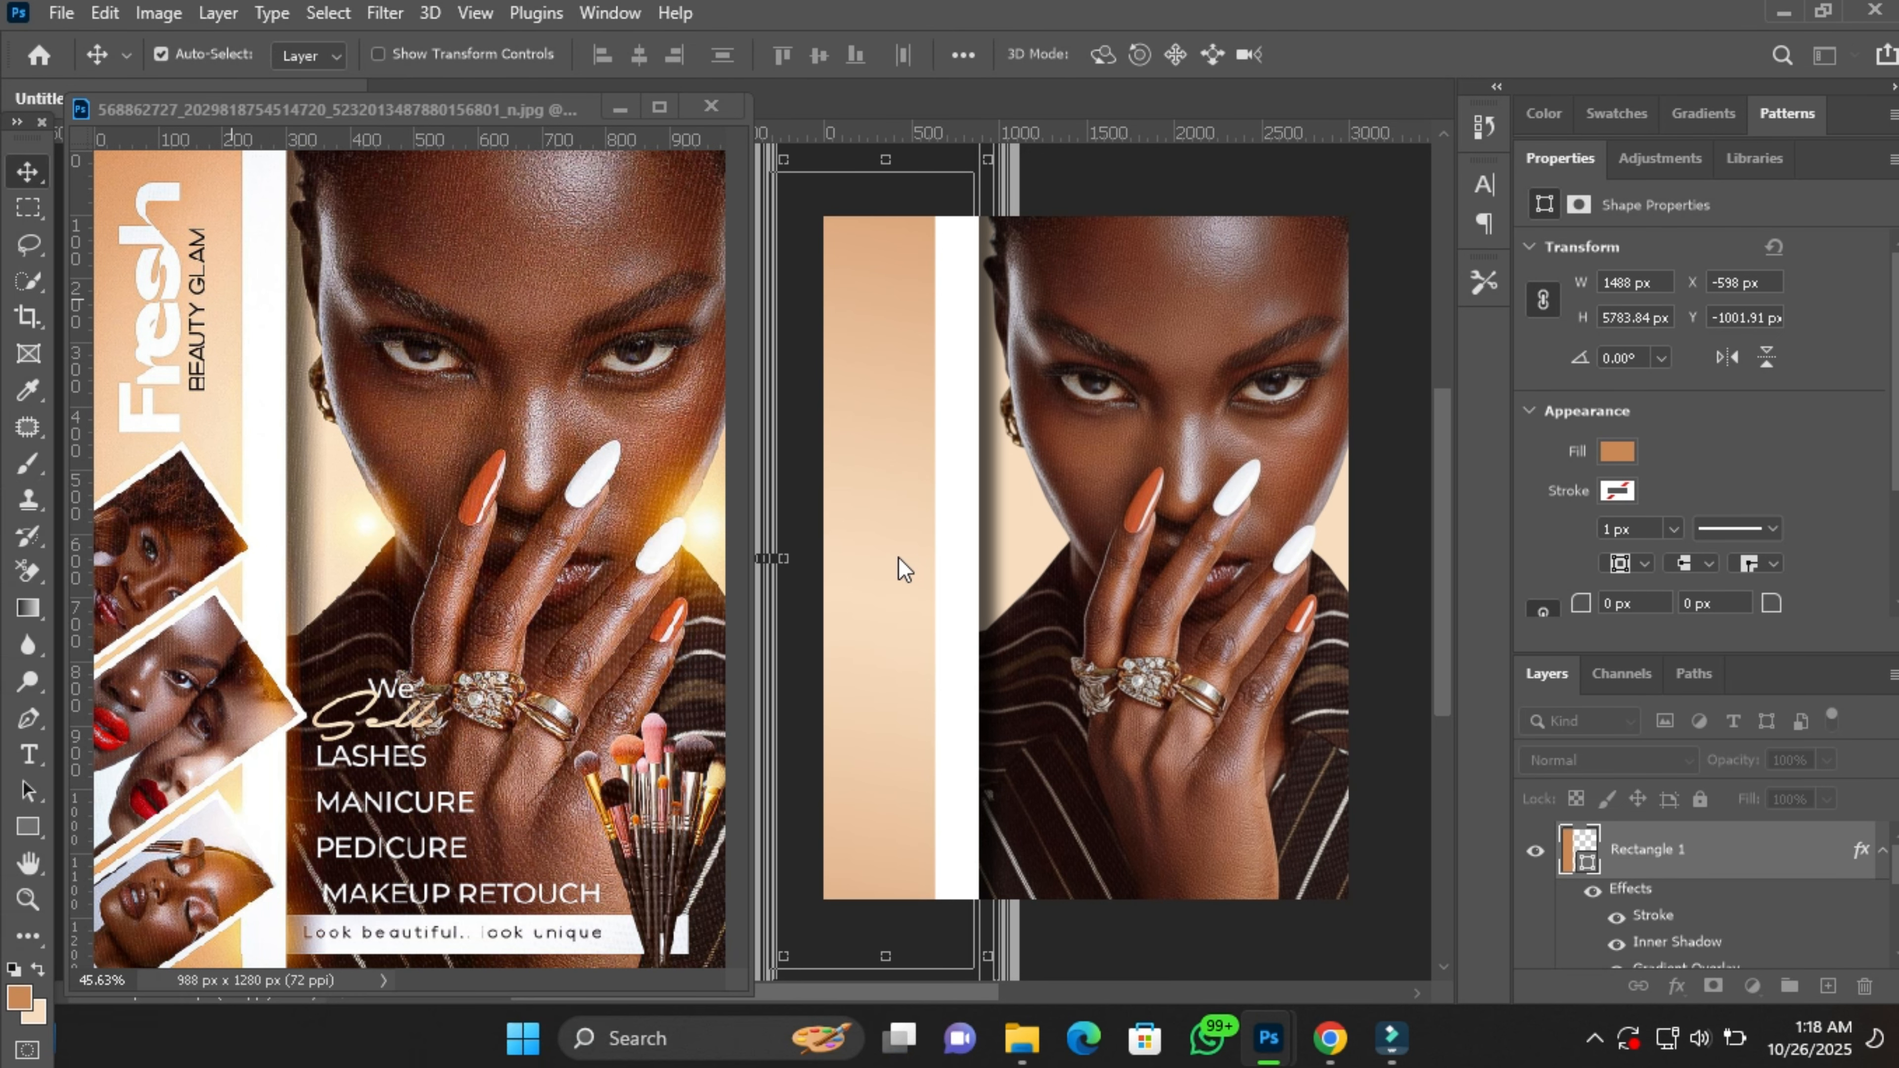
{"action": "left_click", "coordinate": [1397, 540]}
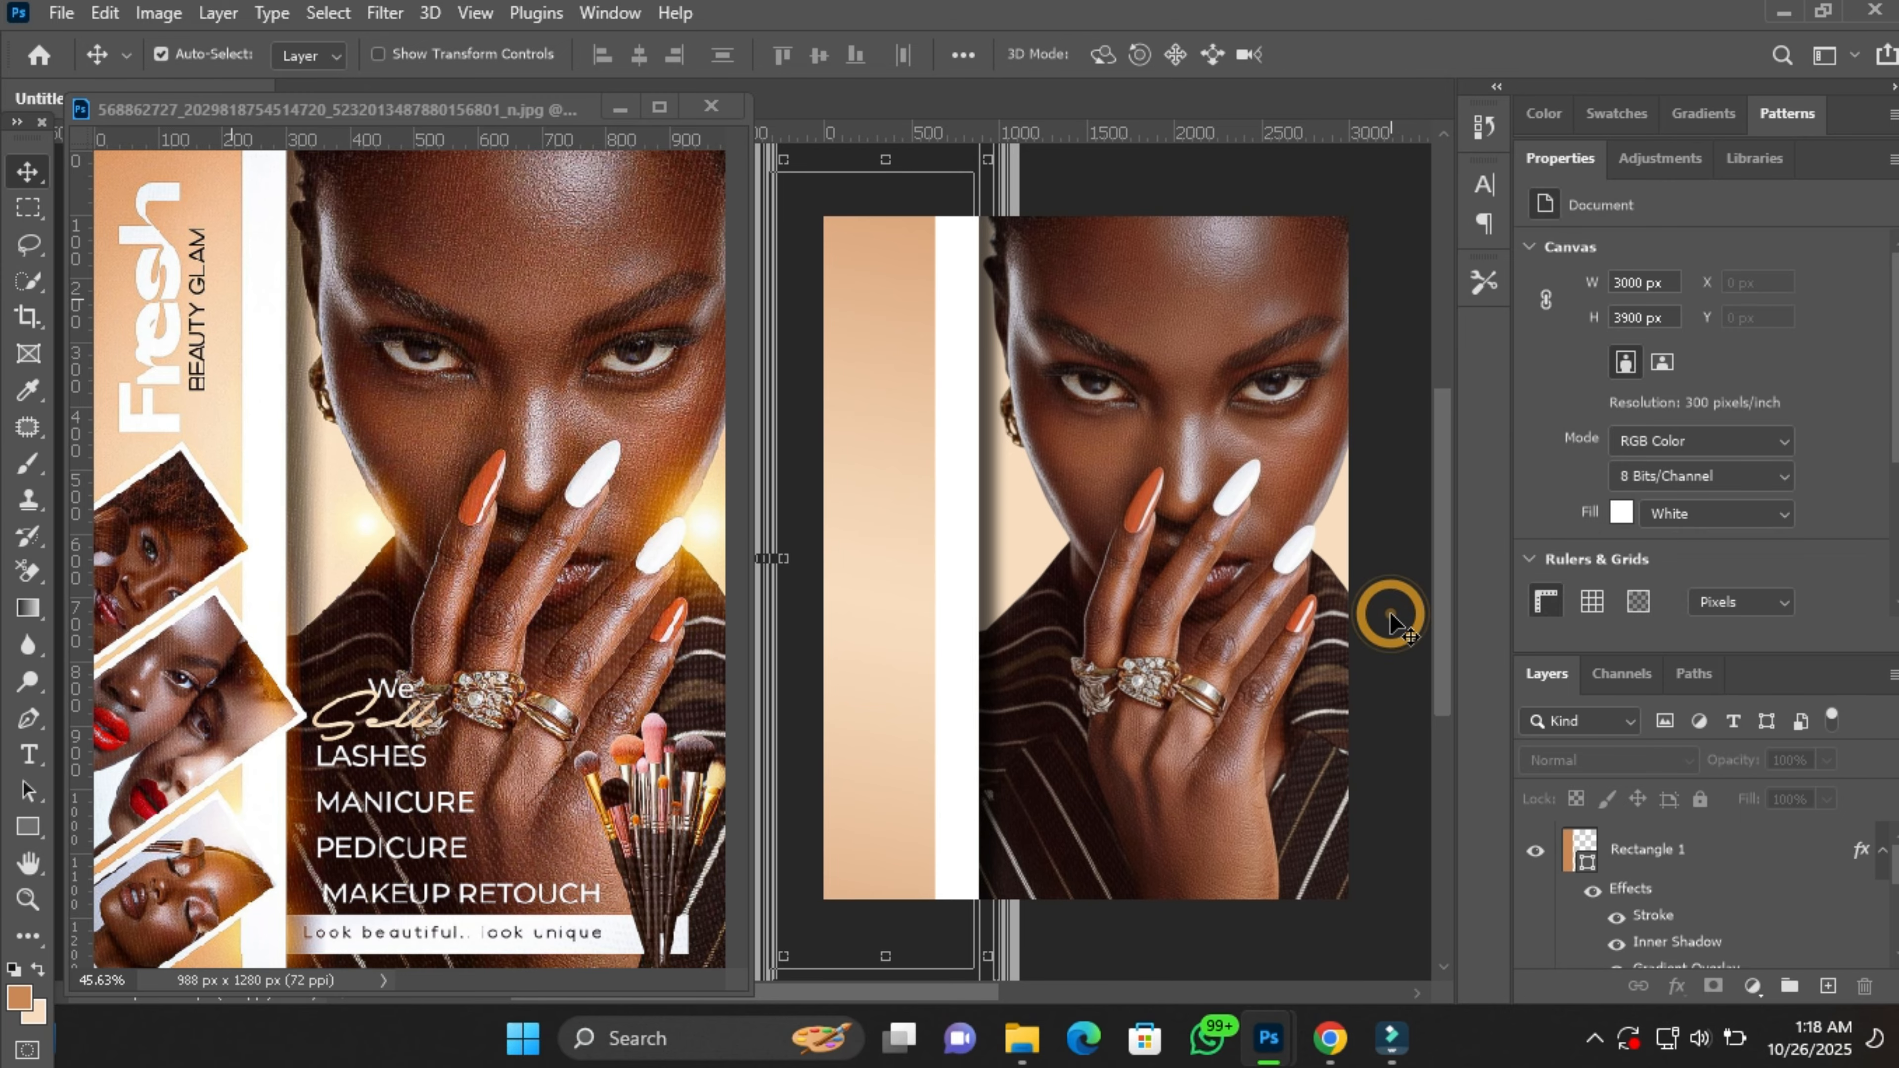
{"action": "key", "text": "ctrl+minus"}
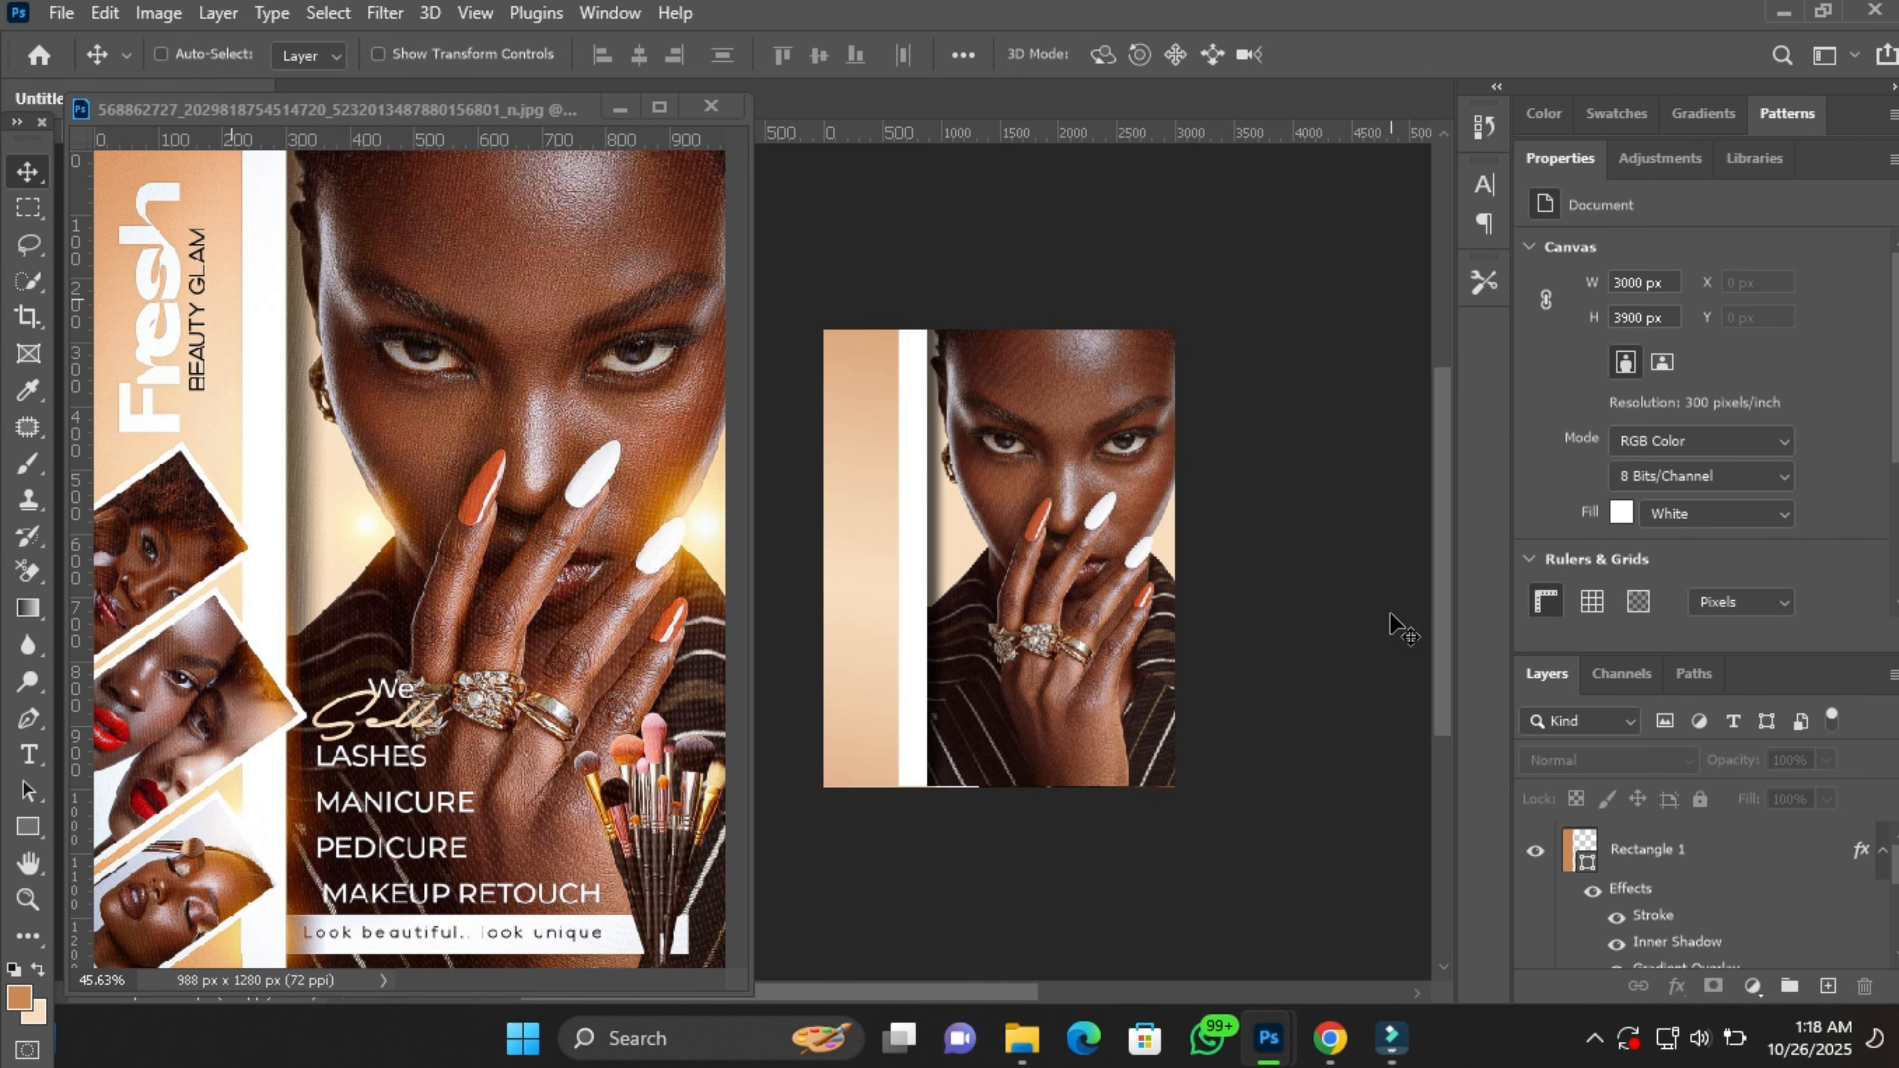
{"action": "key", "text": "ctrl+plus"}
{"action": "left_click", "coordinate": [1422, 669]}
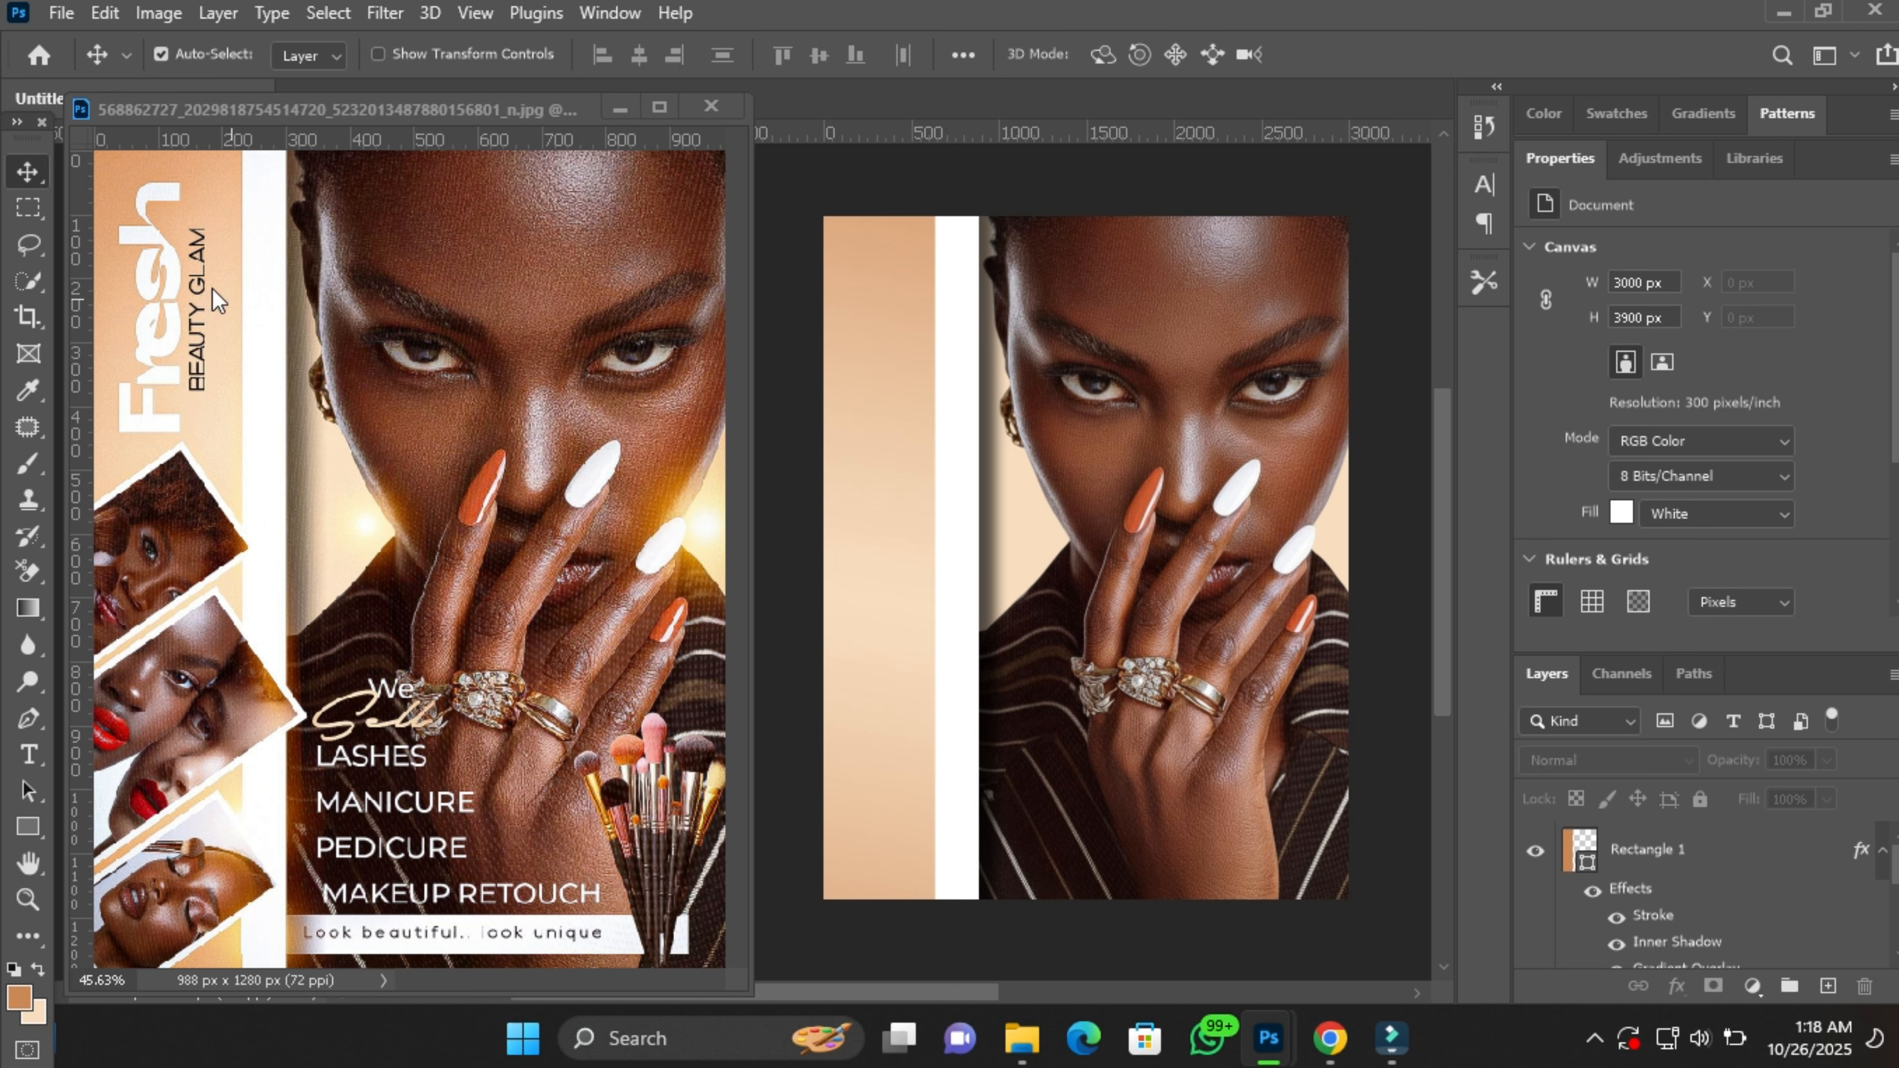
Start a new Ruigslay text layer across the portrait and side band, with its font size set to 120 pt.
{"action": "left_click", "coordinate": [21, 754]}
{"action": "left_click", "coordinate": [887, 500]}
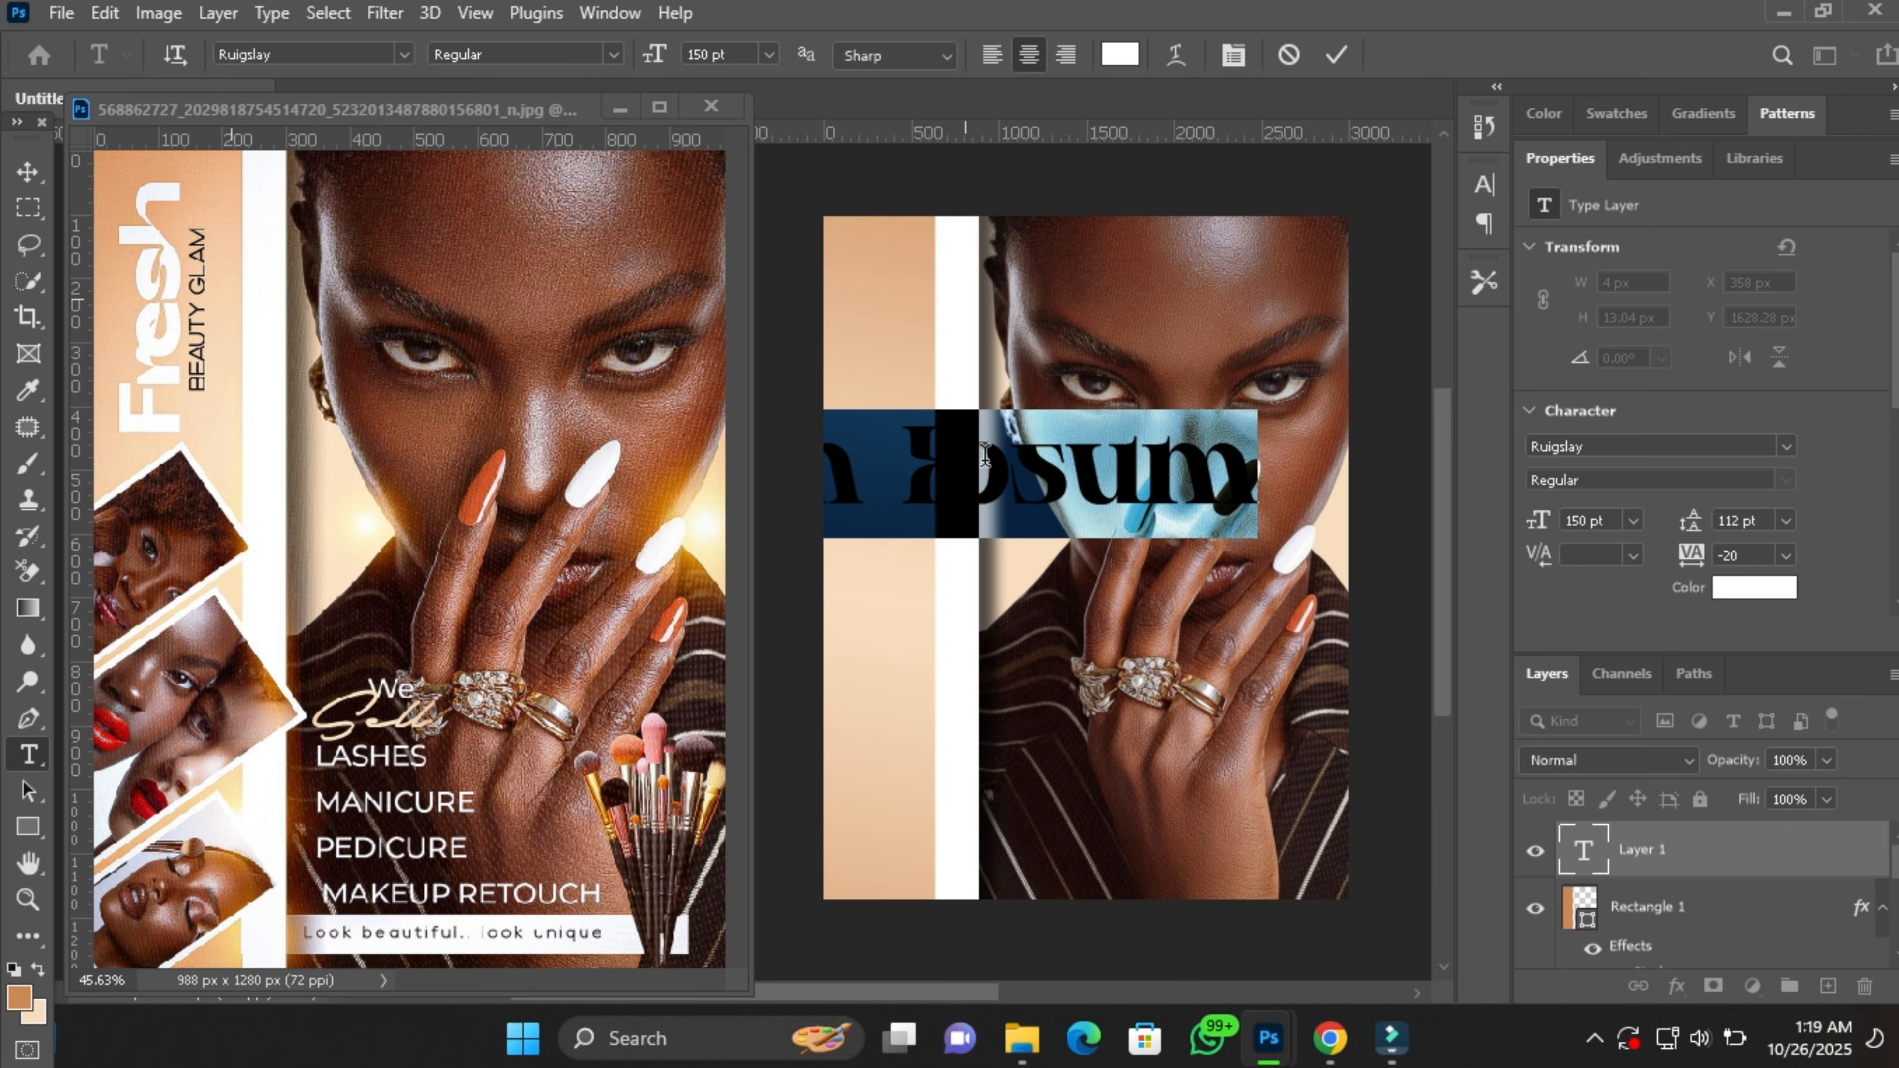
{"action": "left_click", "coordinate": [1071, 622]}
{"action": "left_click_drag", "start_coordinate": [1152, 635], "coordinate": [1187, 636]}
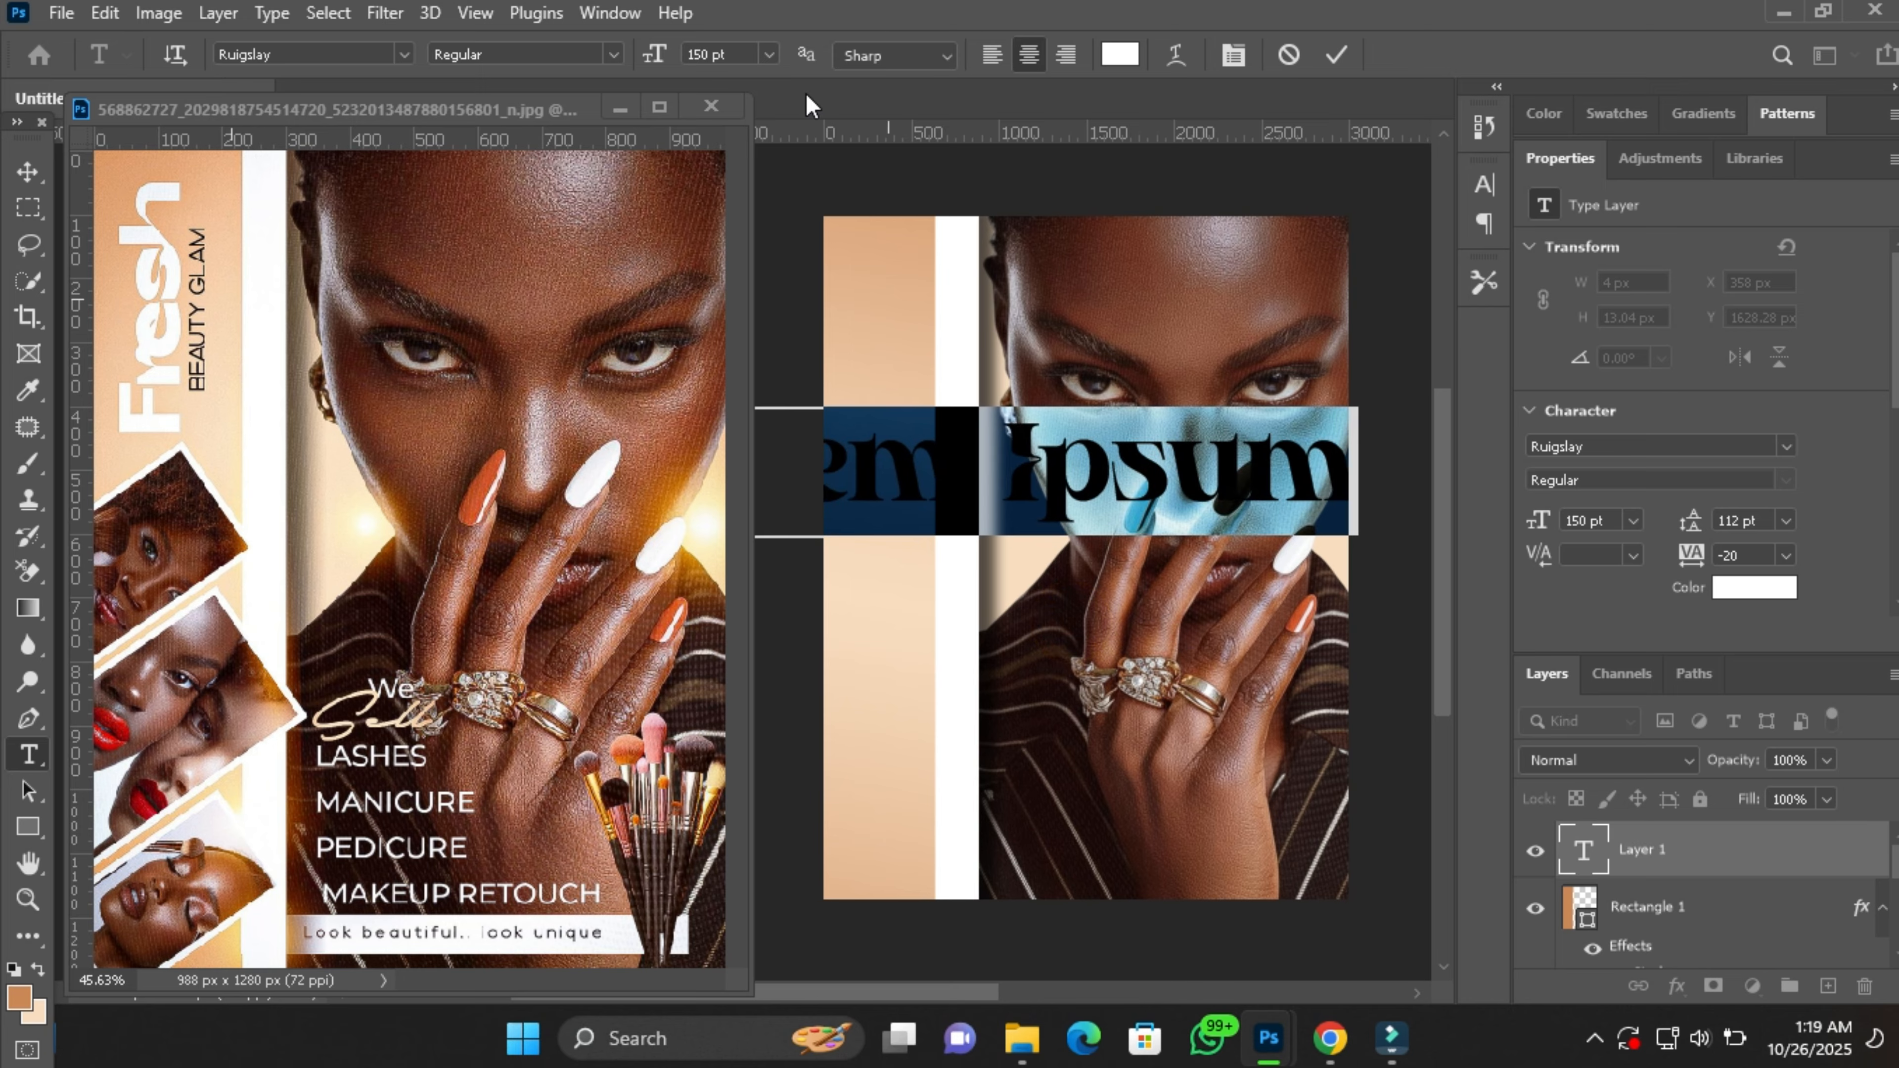
{"action": "mouse_move", "coordinate": [667, 64]}
{"action": "left_mouse_down"}
{"action": "mouse_move", "coordinate": [628, 60]}
{"action": "mouse_move", "coordinate": [690, 81]}
{"action": "left_mouse_up"}
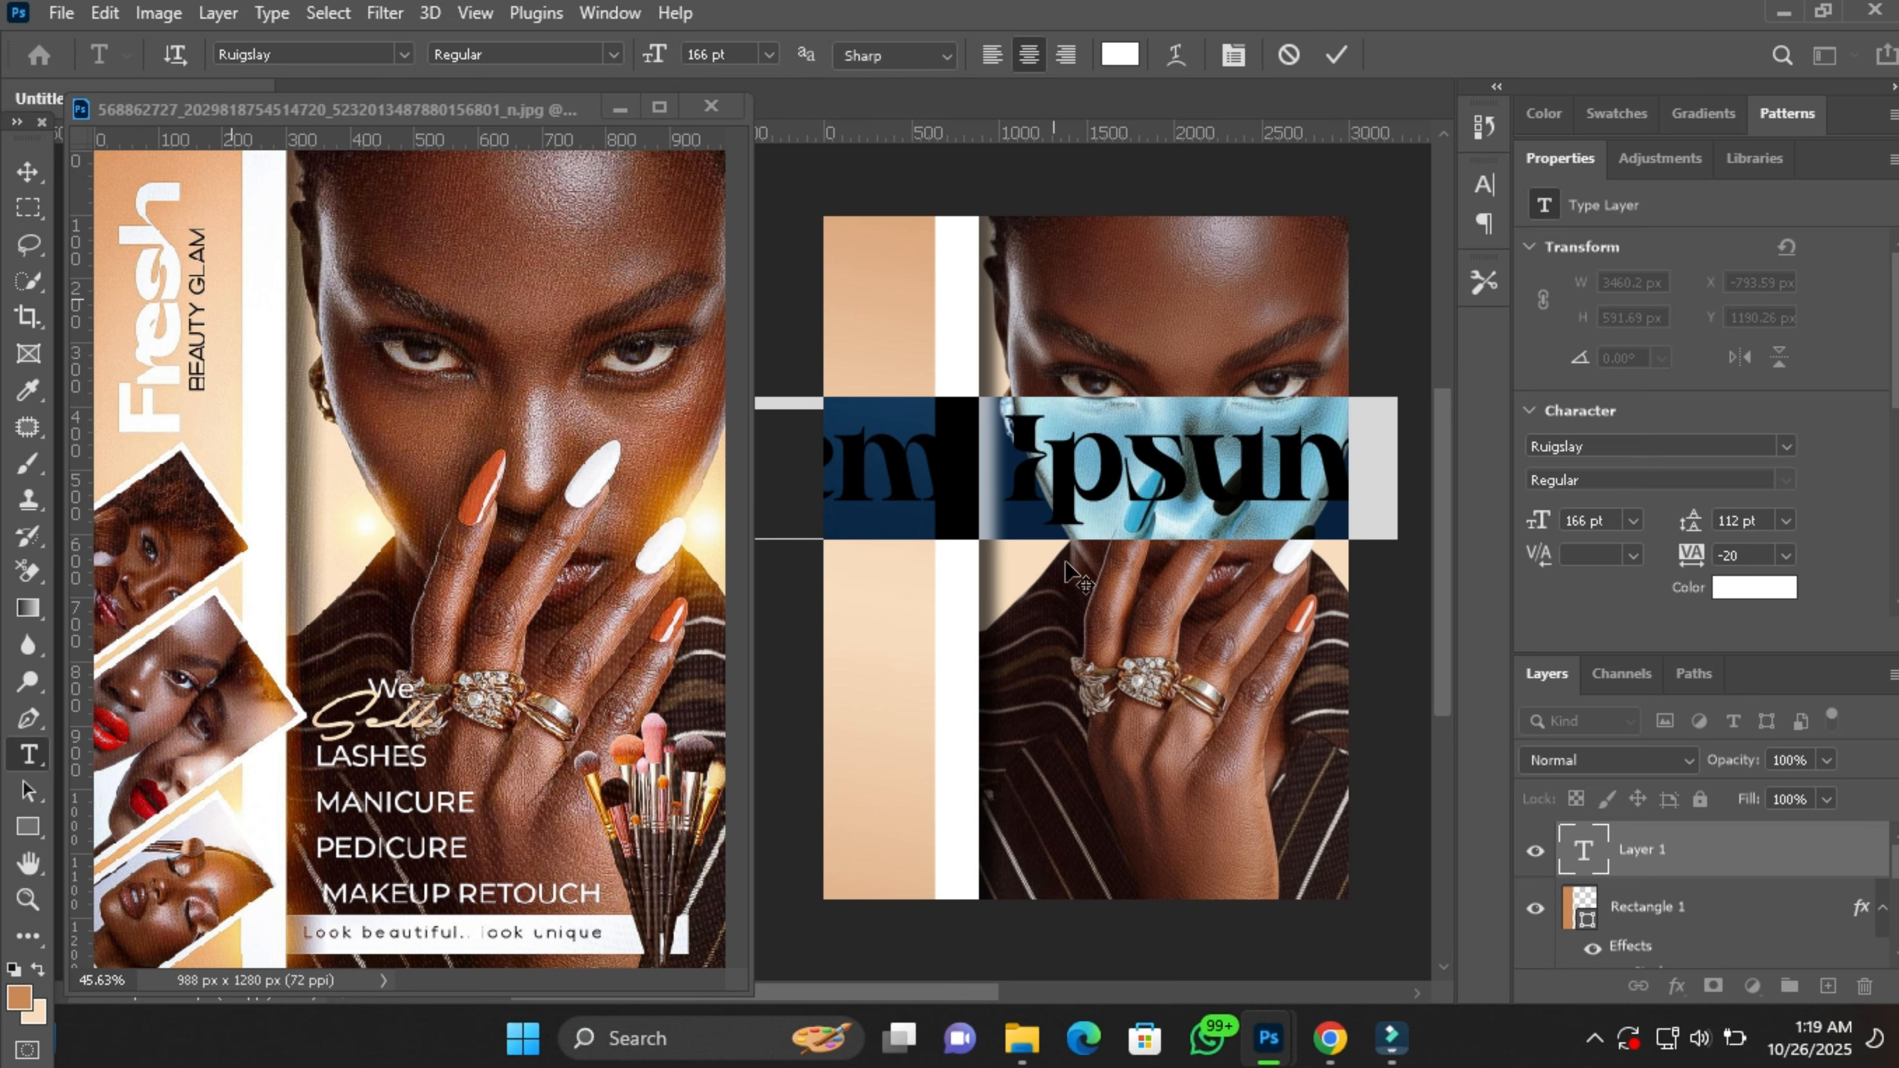
{"action": "left_click_drag", "start_coordinate": [1137, 595], "coordinate": [1105, 602]}
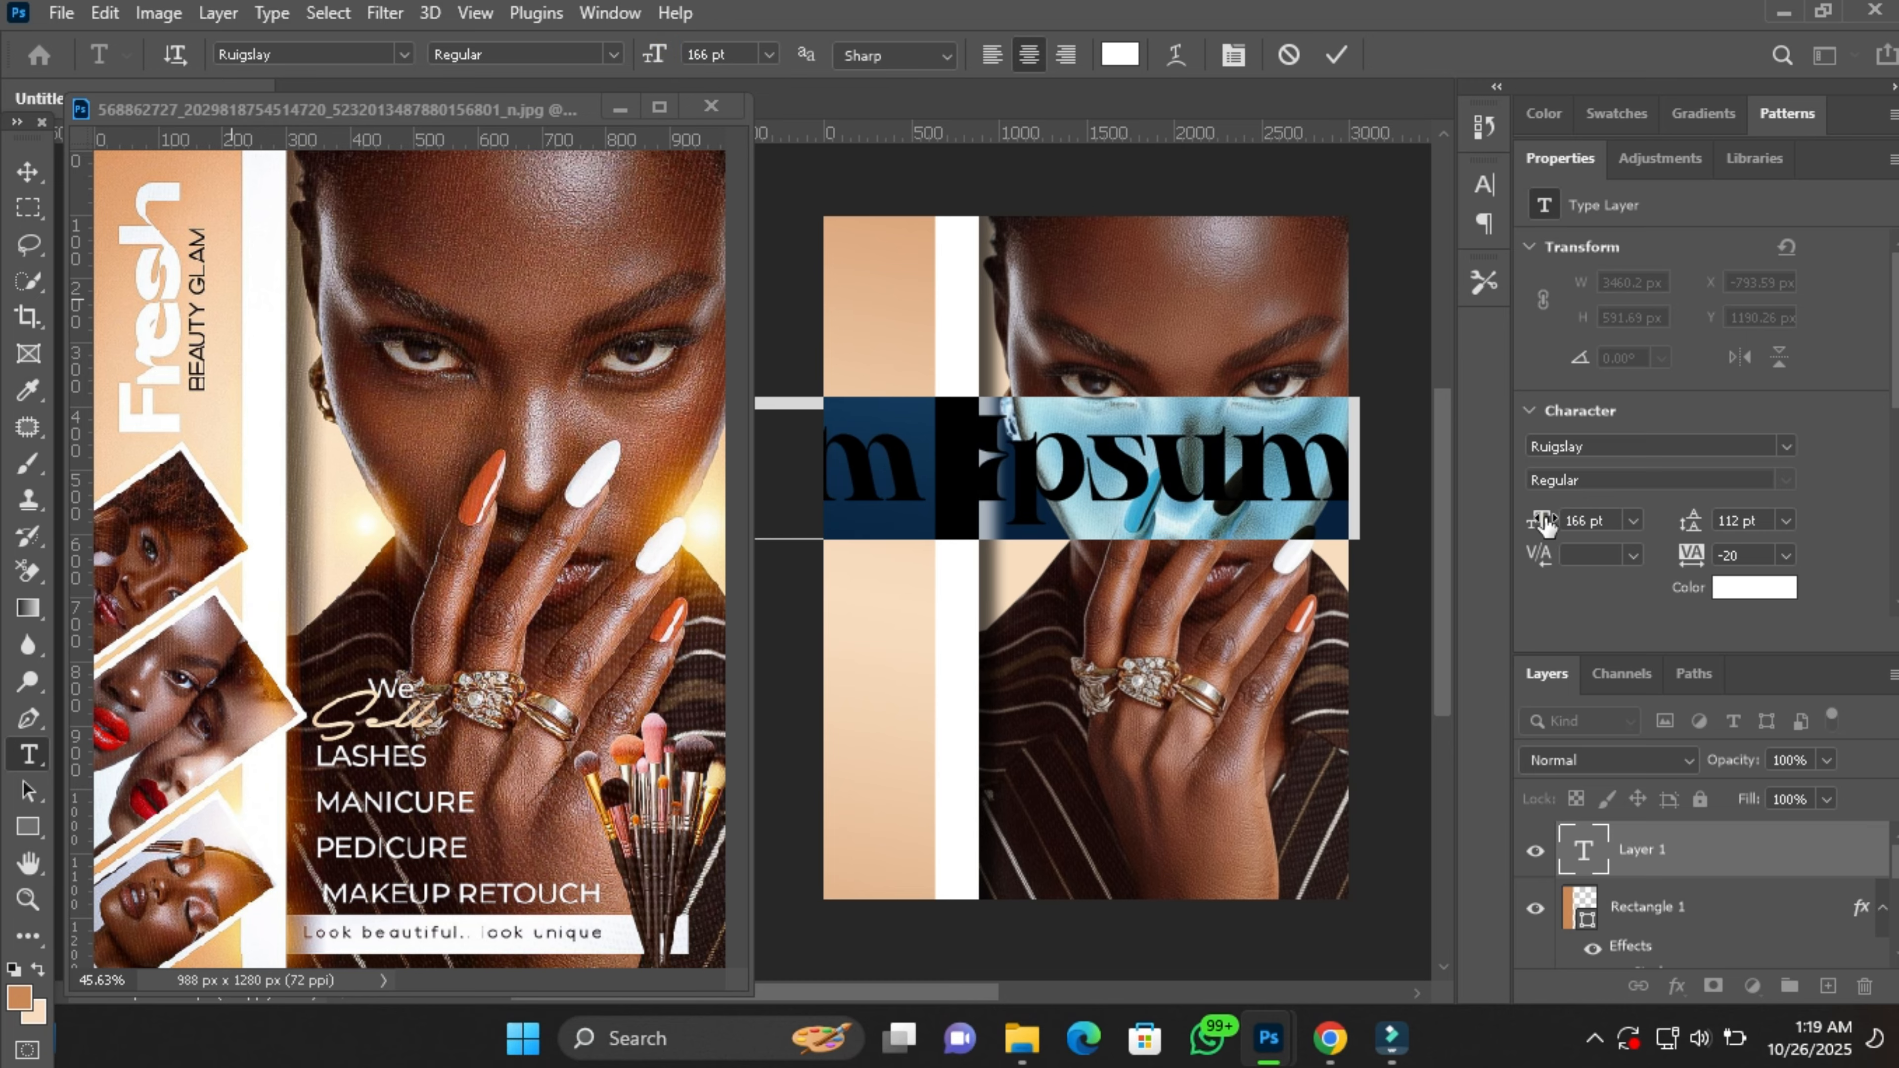
{"action": "left_click_drag", "start_coordinate": [1539, 519], "coordinate": [1486, 531]}
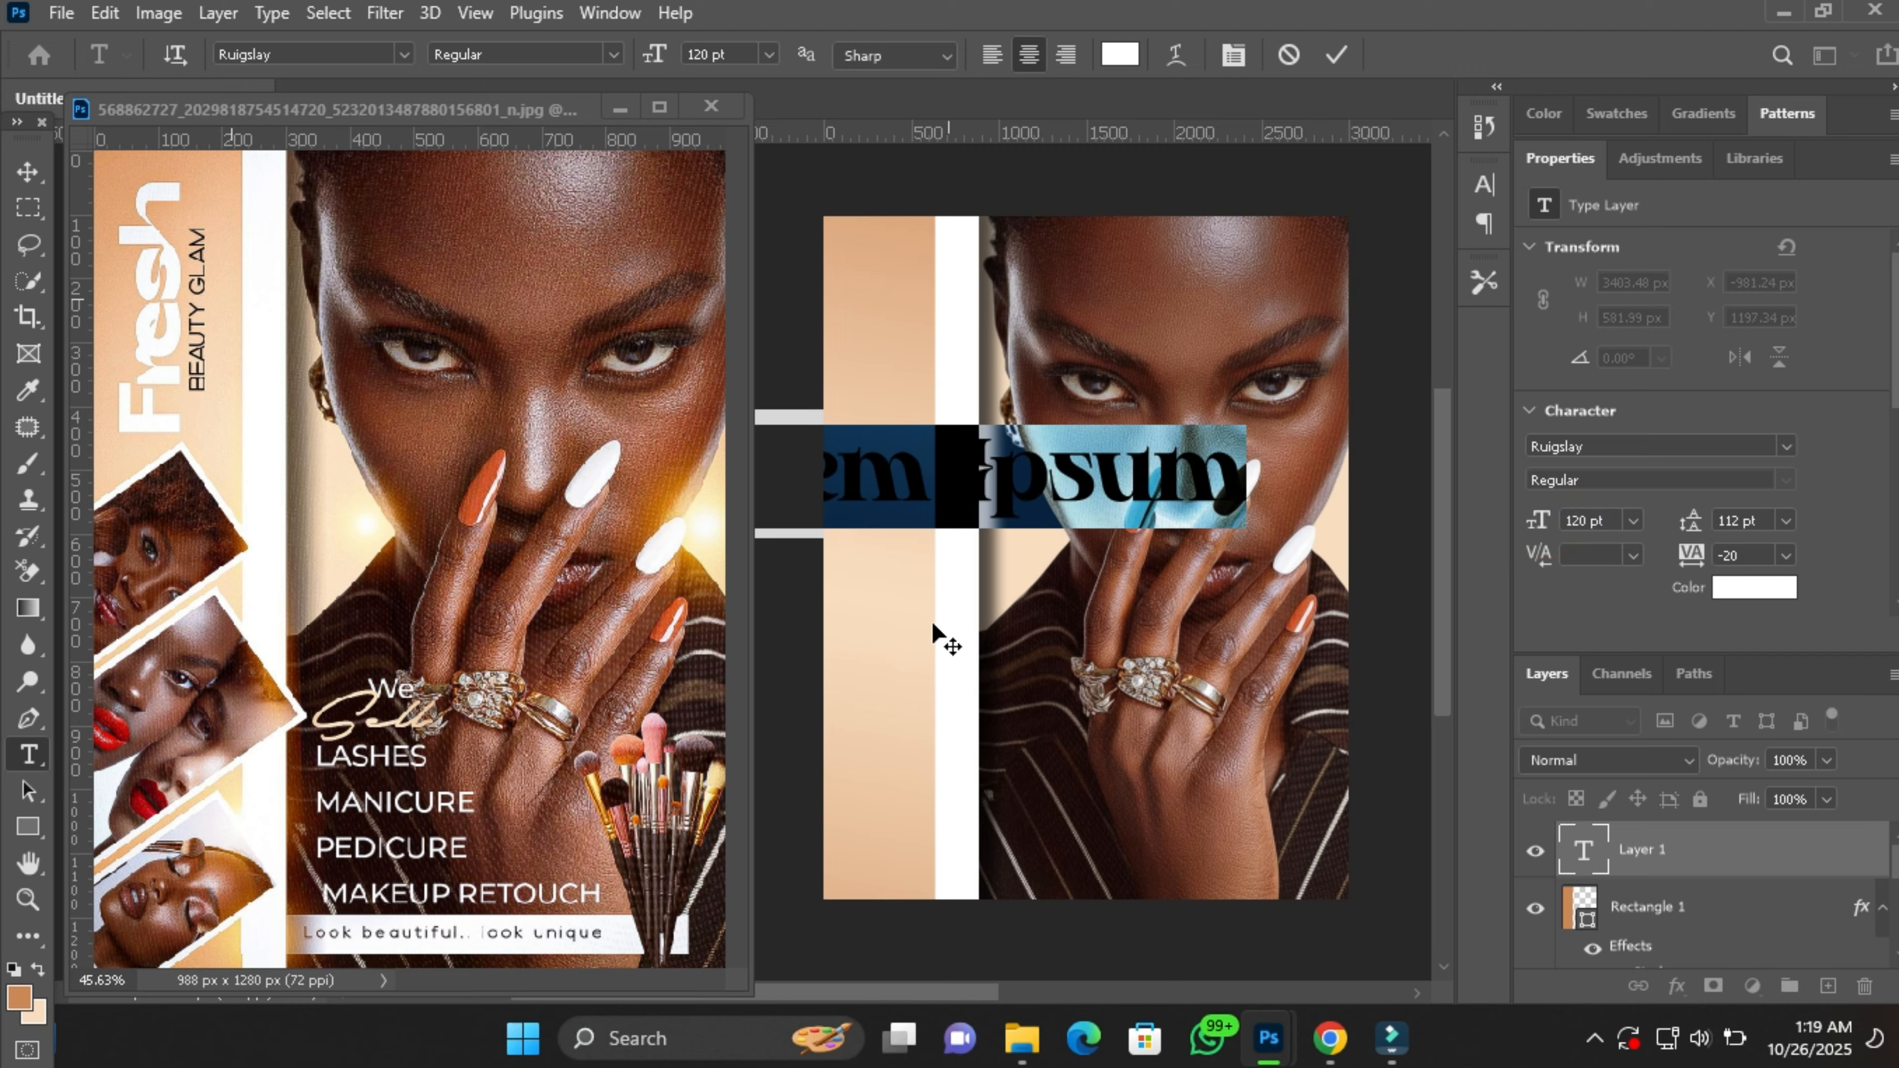
{"action": "left_click_drag", "start_coordinate": [929, 625], "coordinate": [1036, 642]}
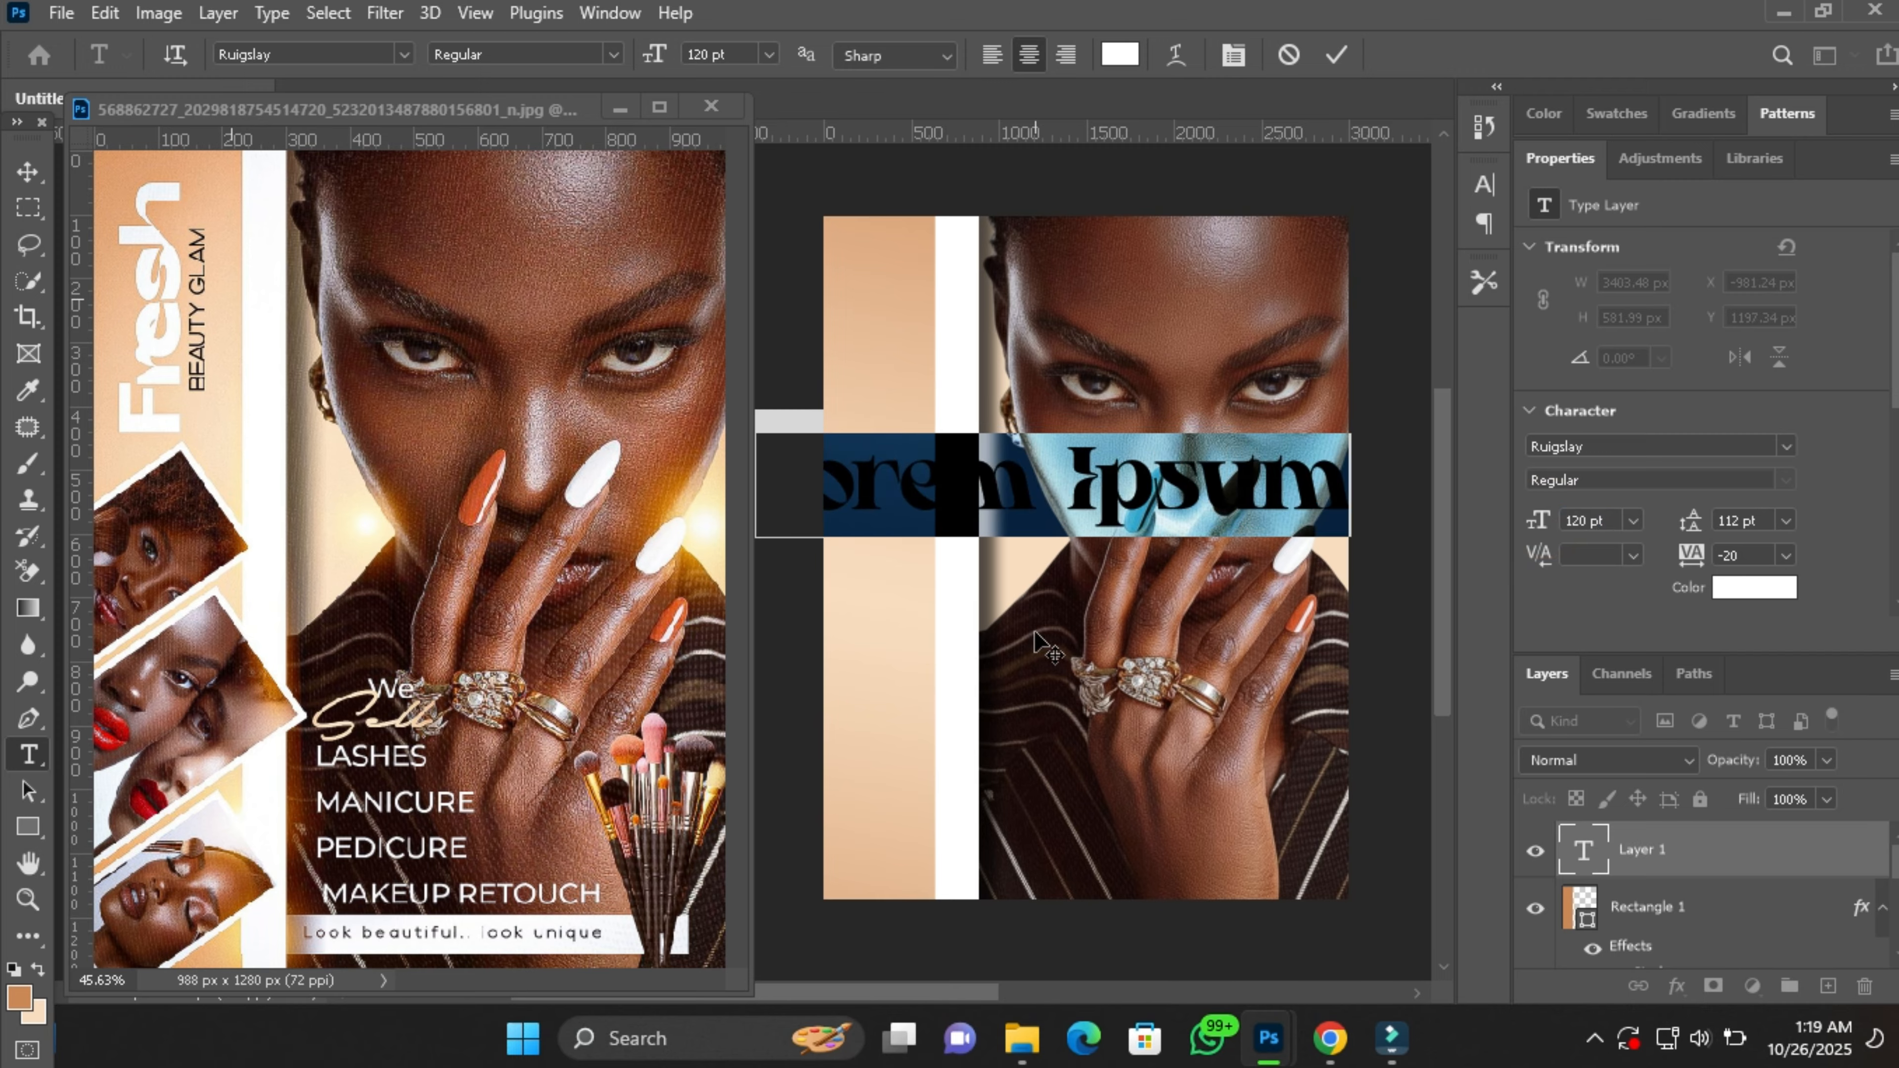
Enter "Fresh" in title case as the white headline, move it up over the side band's edge, and commit the text.
{"action": "type", "text": "FRESH"}
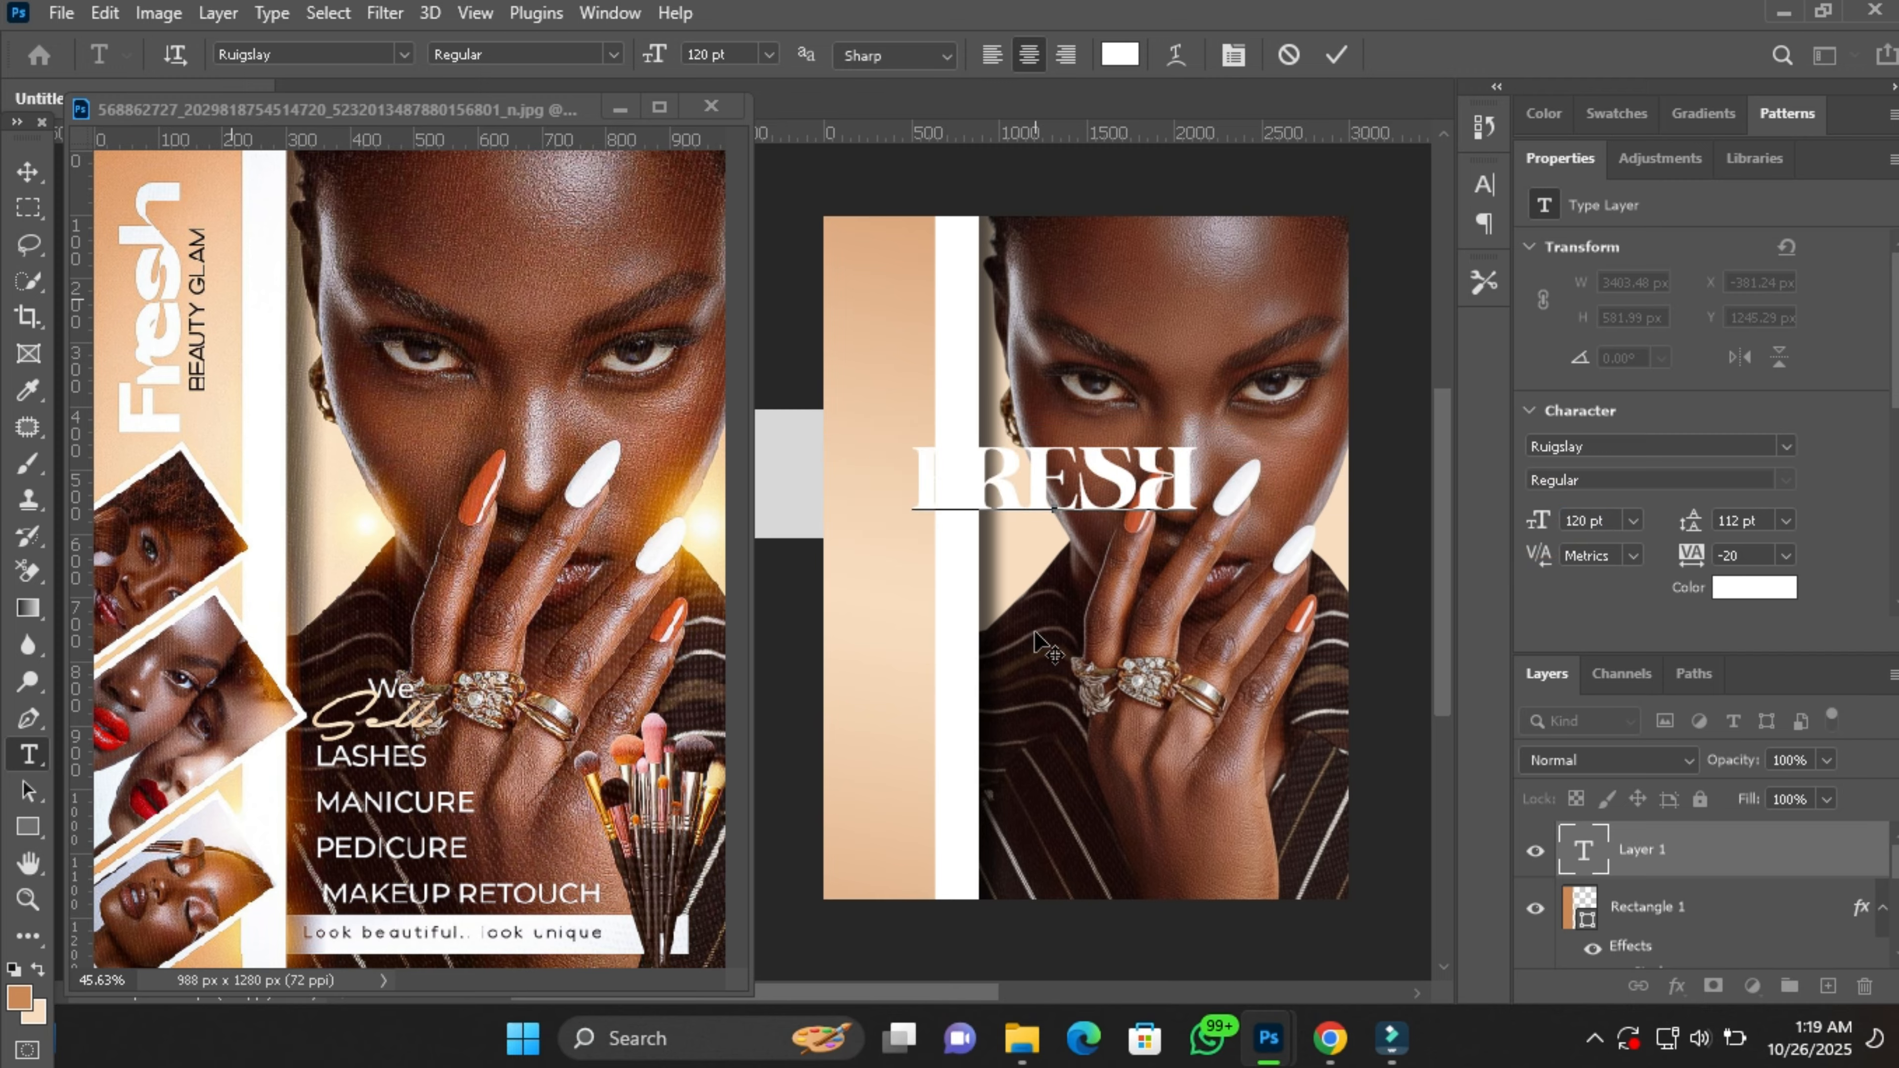
{"action": "key", "text": "BackSpace"}
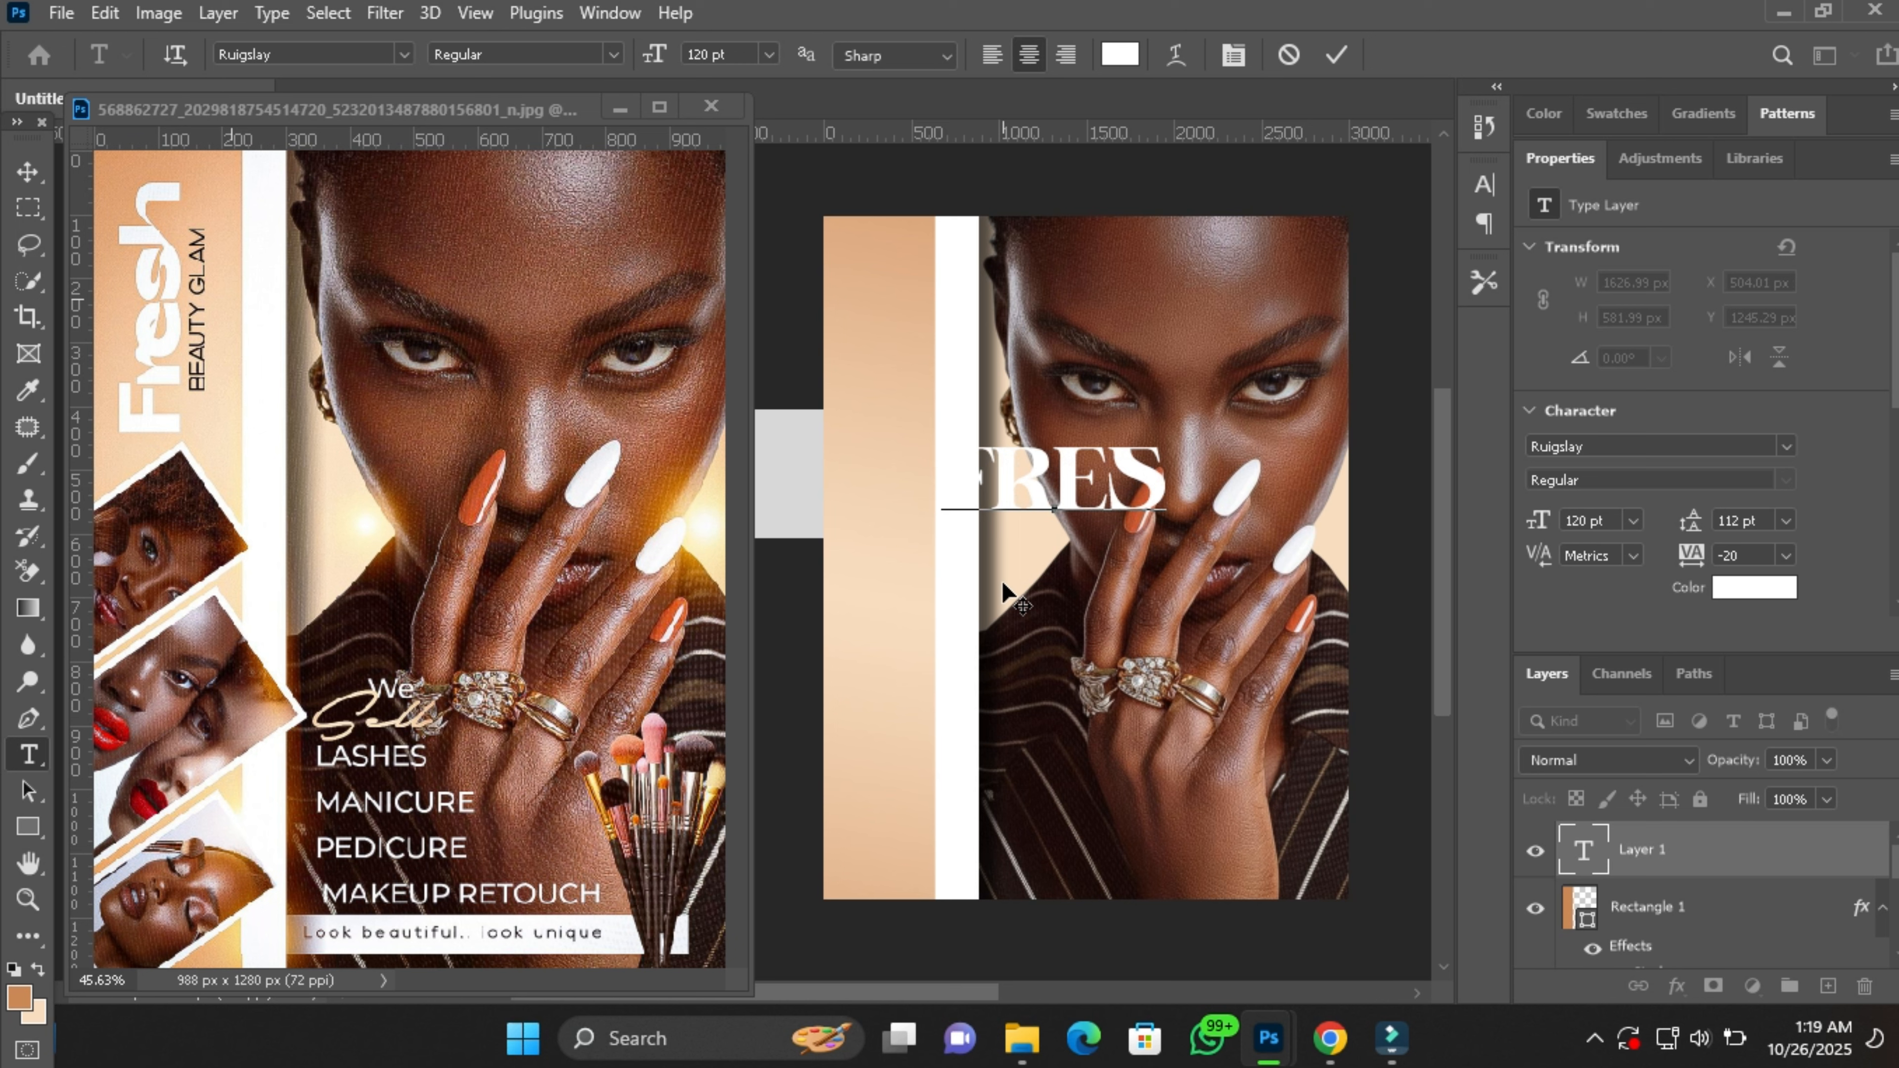
{"action": "type", "text": "H"}
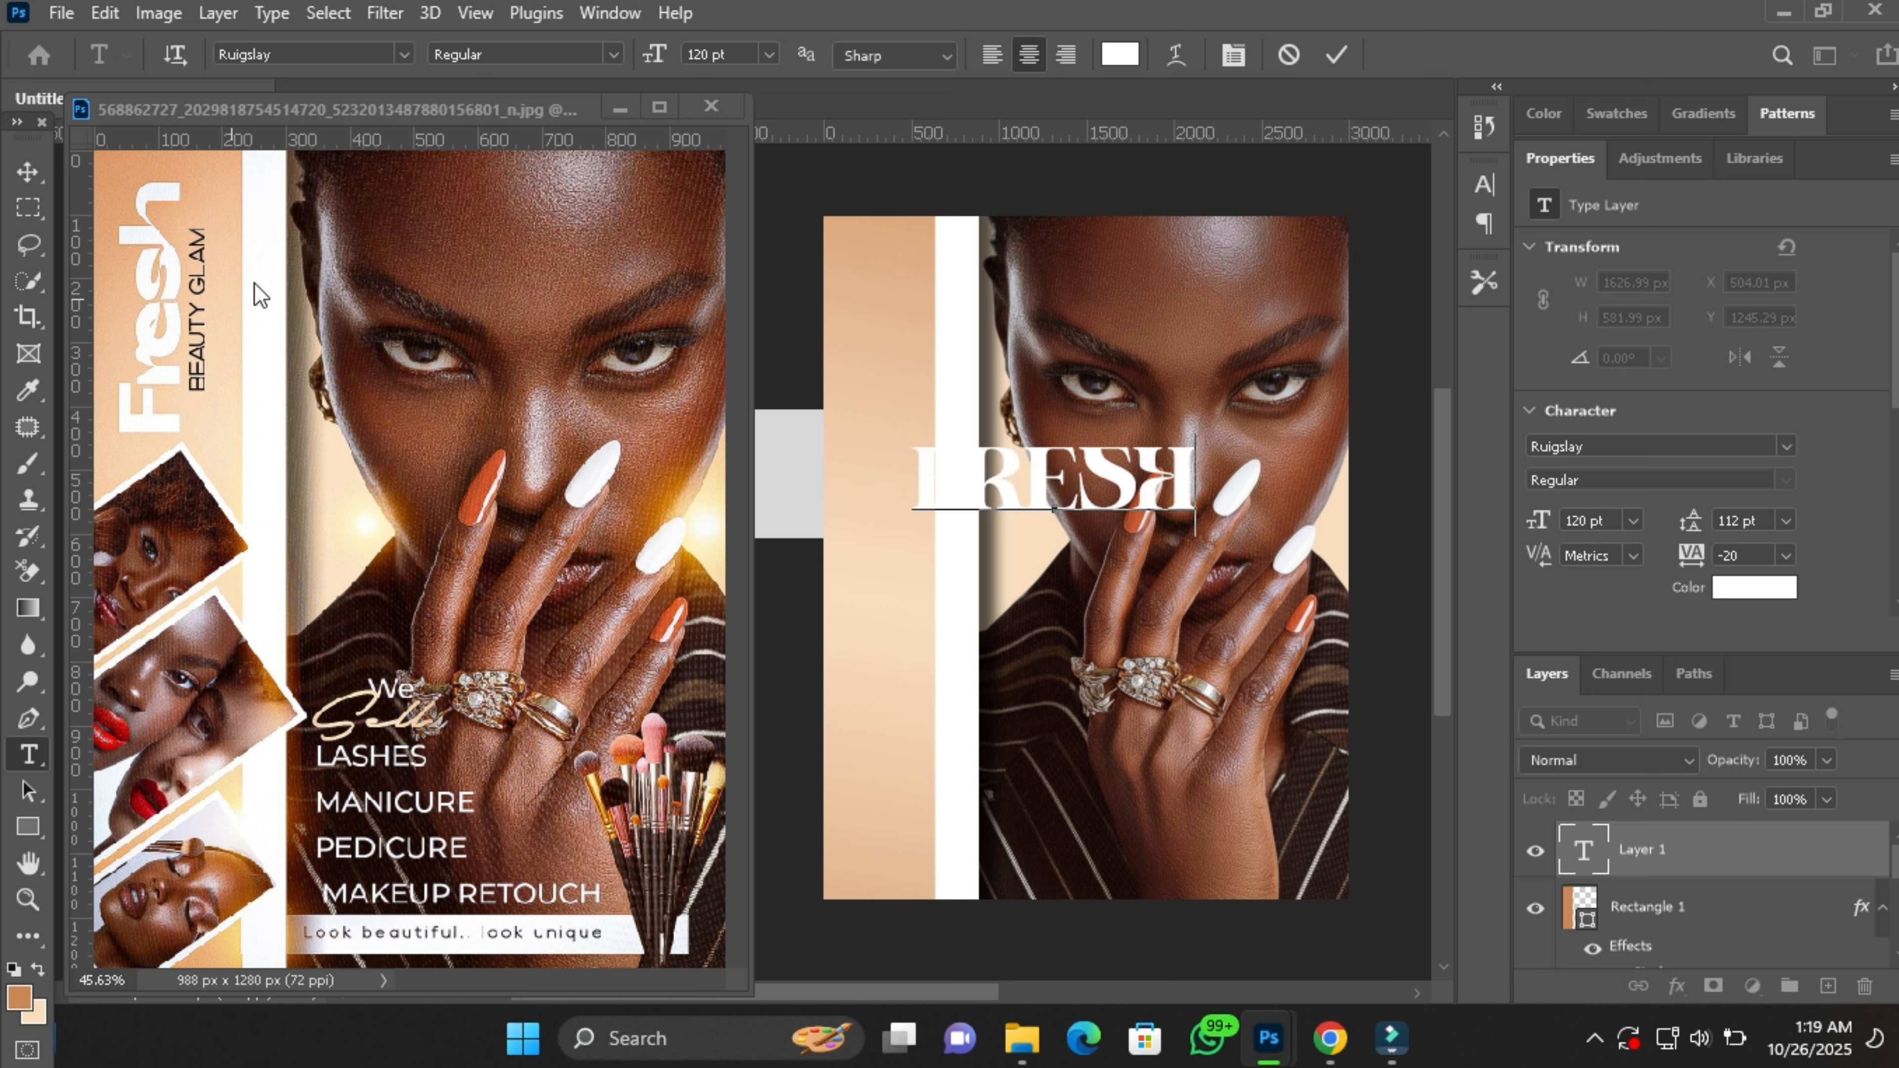
{"action": "key", "text": "ctrl"}
{"action": "key", "text": "BackSpace"}
{"action": "key", "text": "BackSpace"}
{"action": "key", "text": "BackSpace"}
{"action": "key", "text": "BackSpace"}
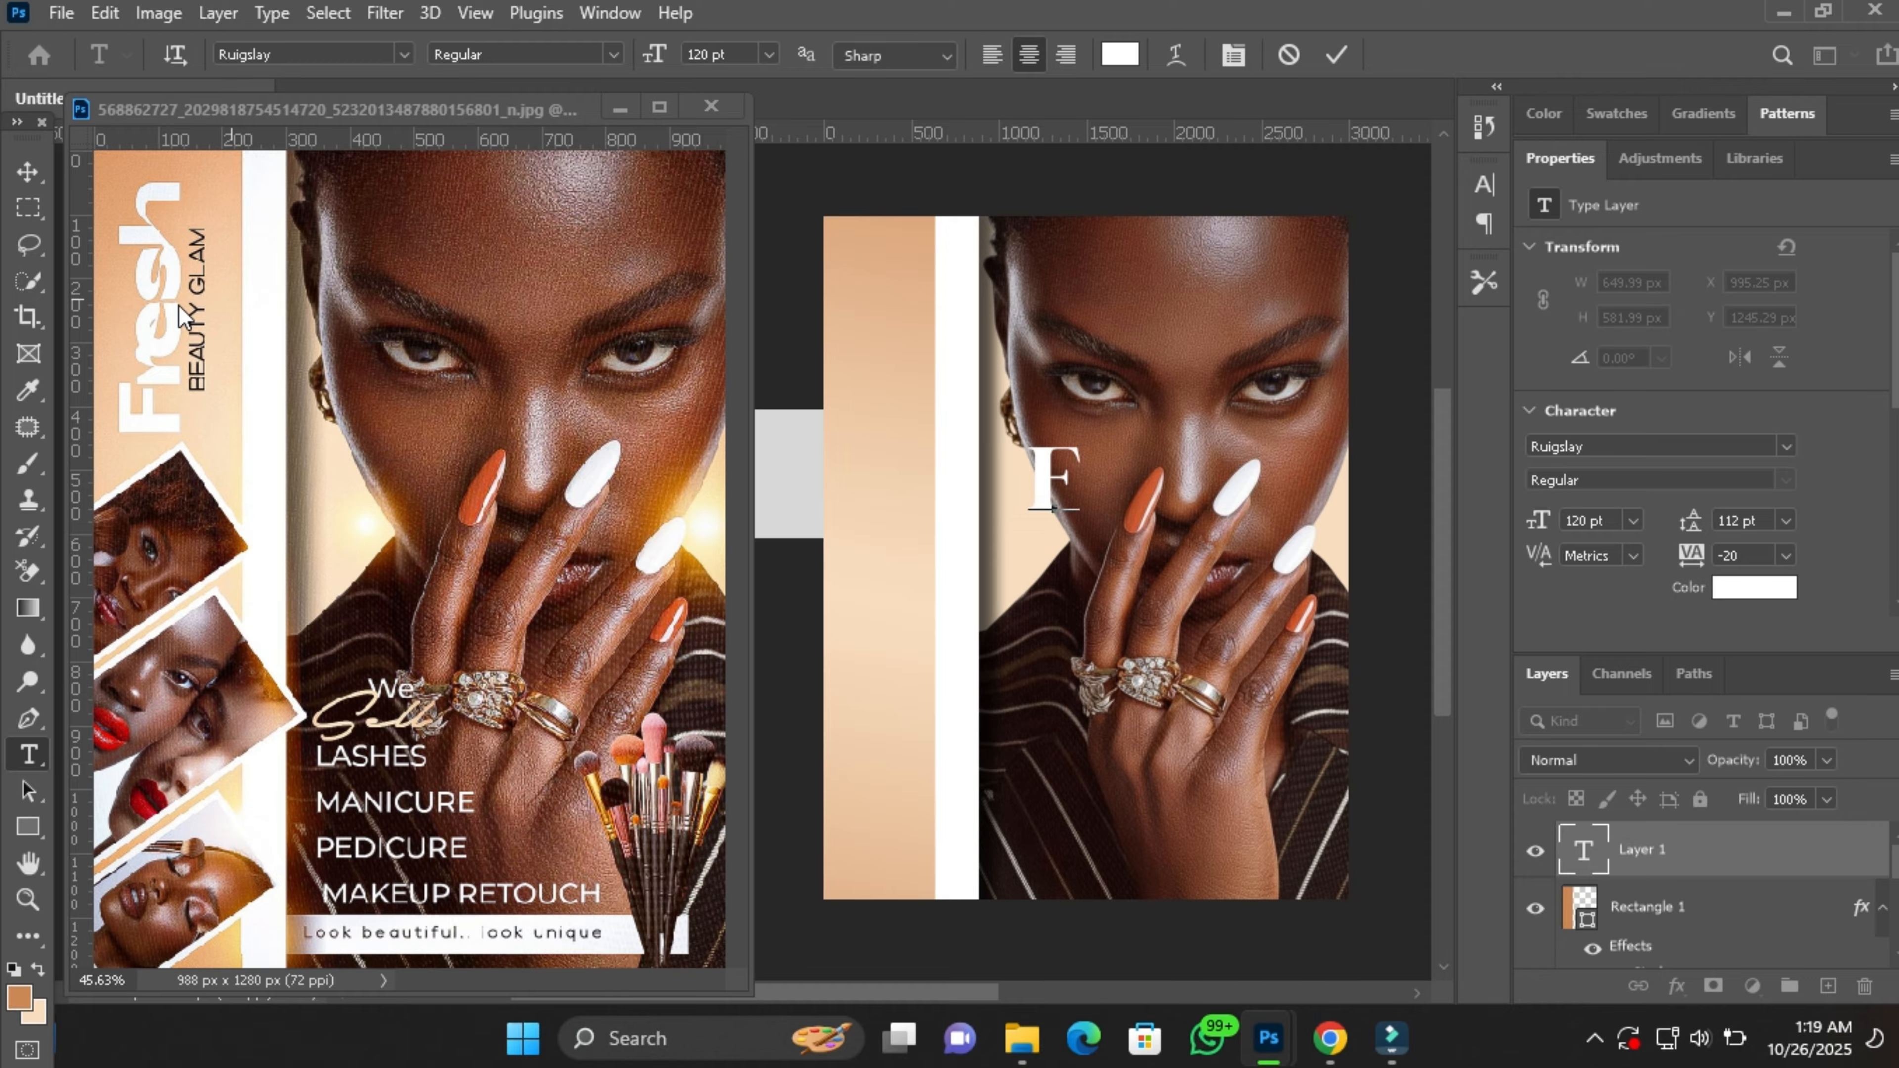
{"action": "type", "text": "resh"}
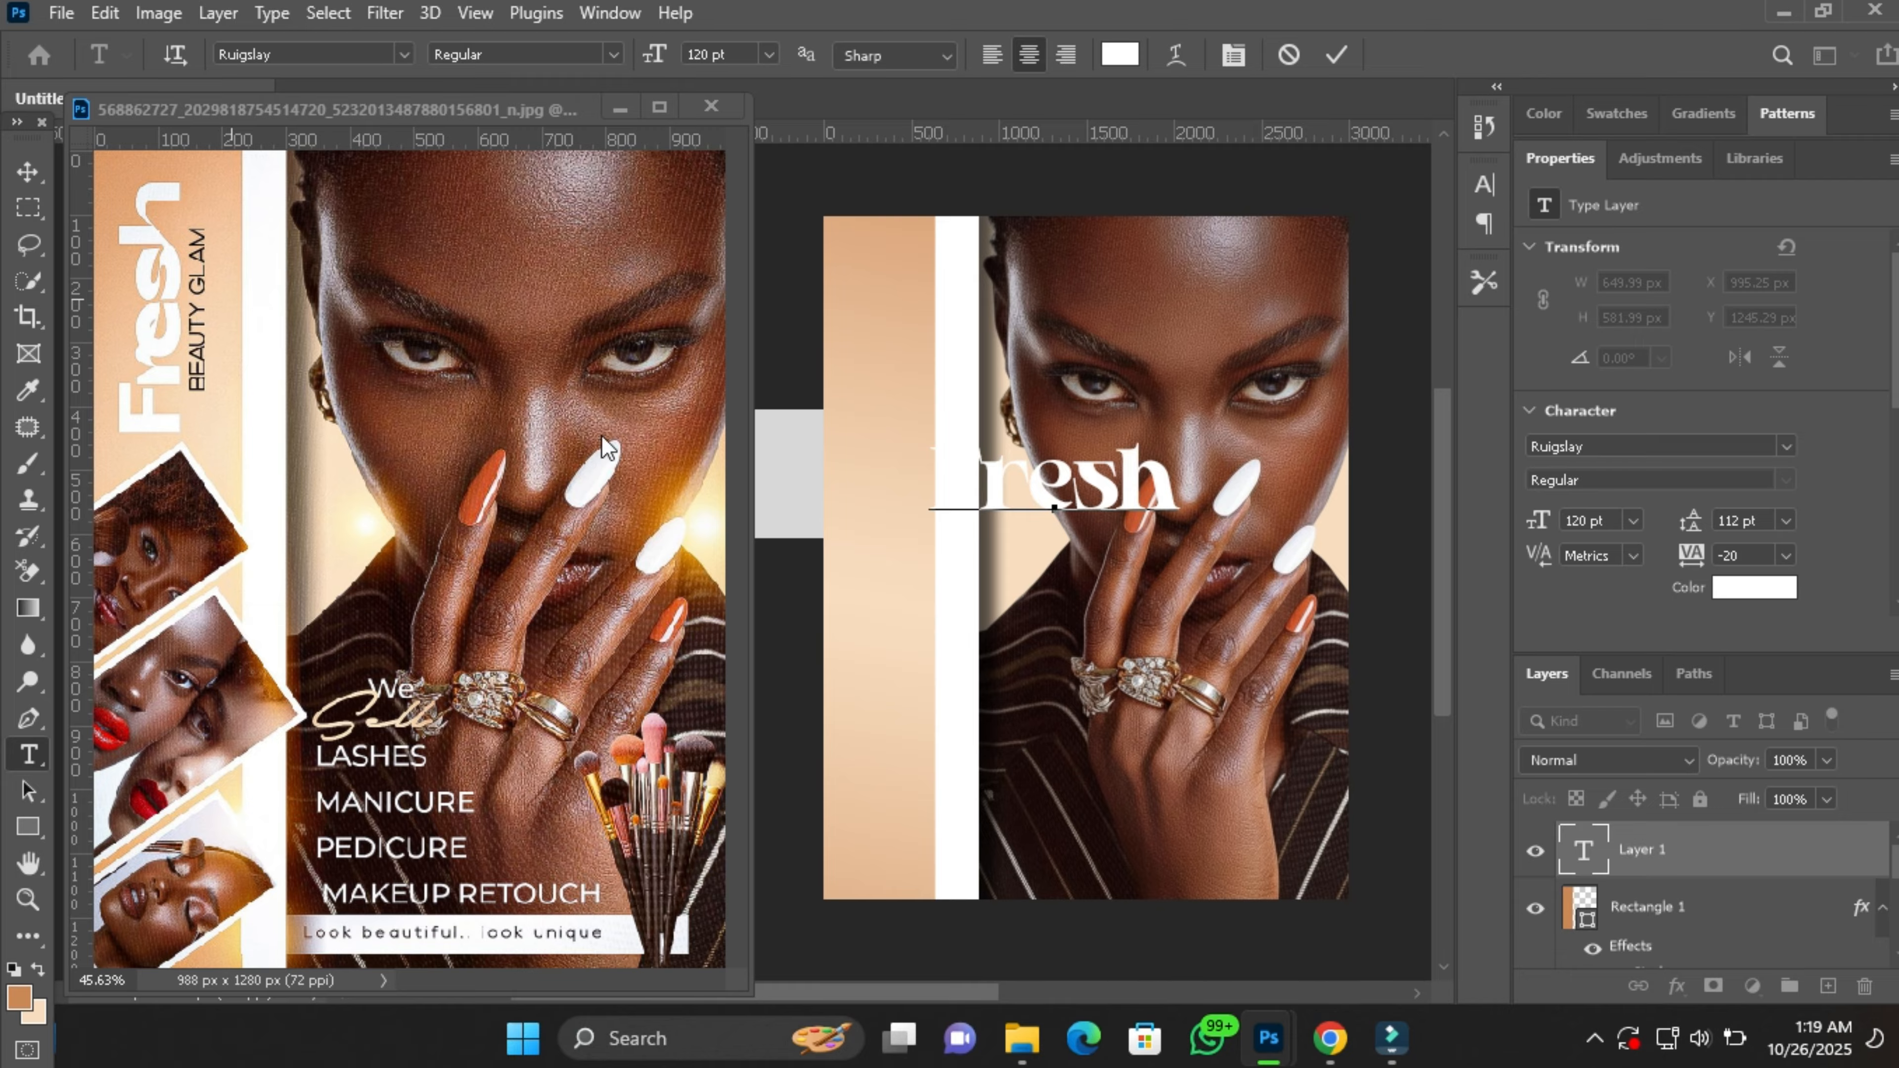
{"action": "left_click_drag", "start_coordinate": [1155, 629], "coordinate": [1095, 570]}
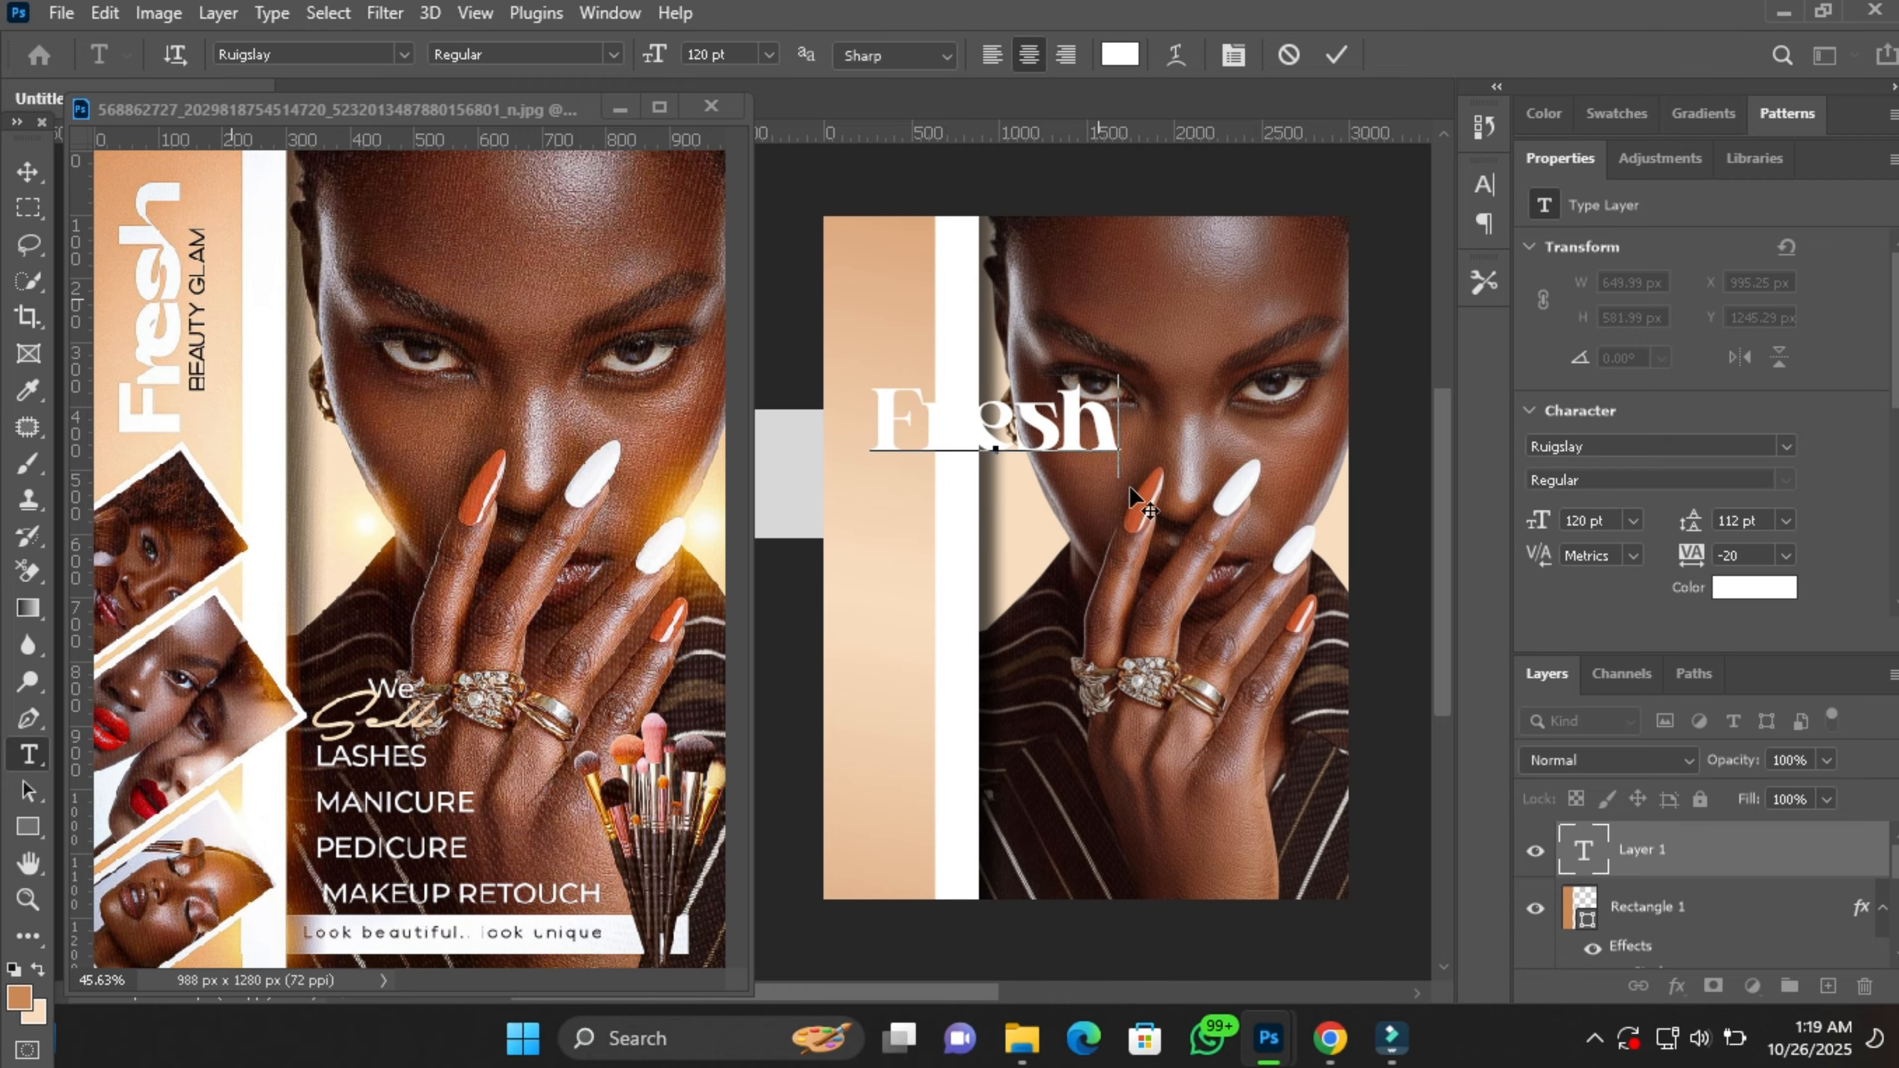
{"action": "left_click", "coordinate": [1336, 54]}
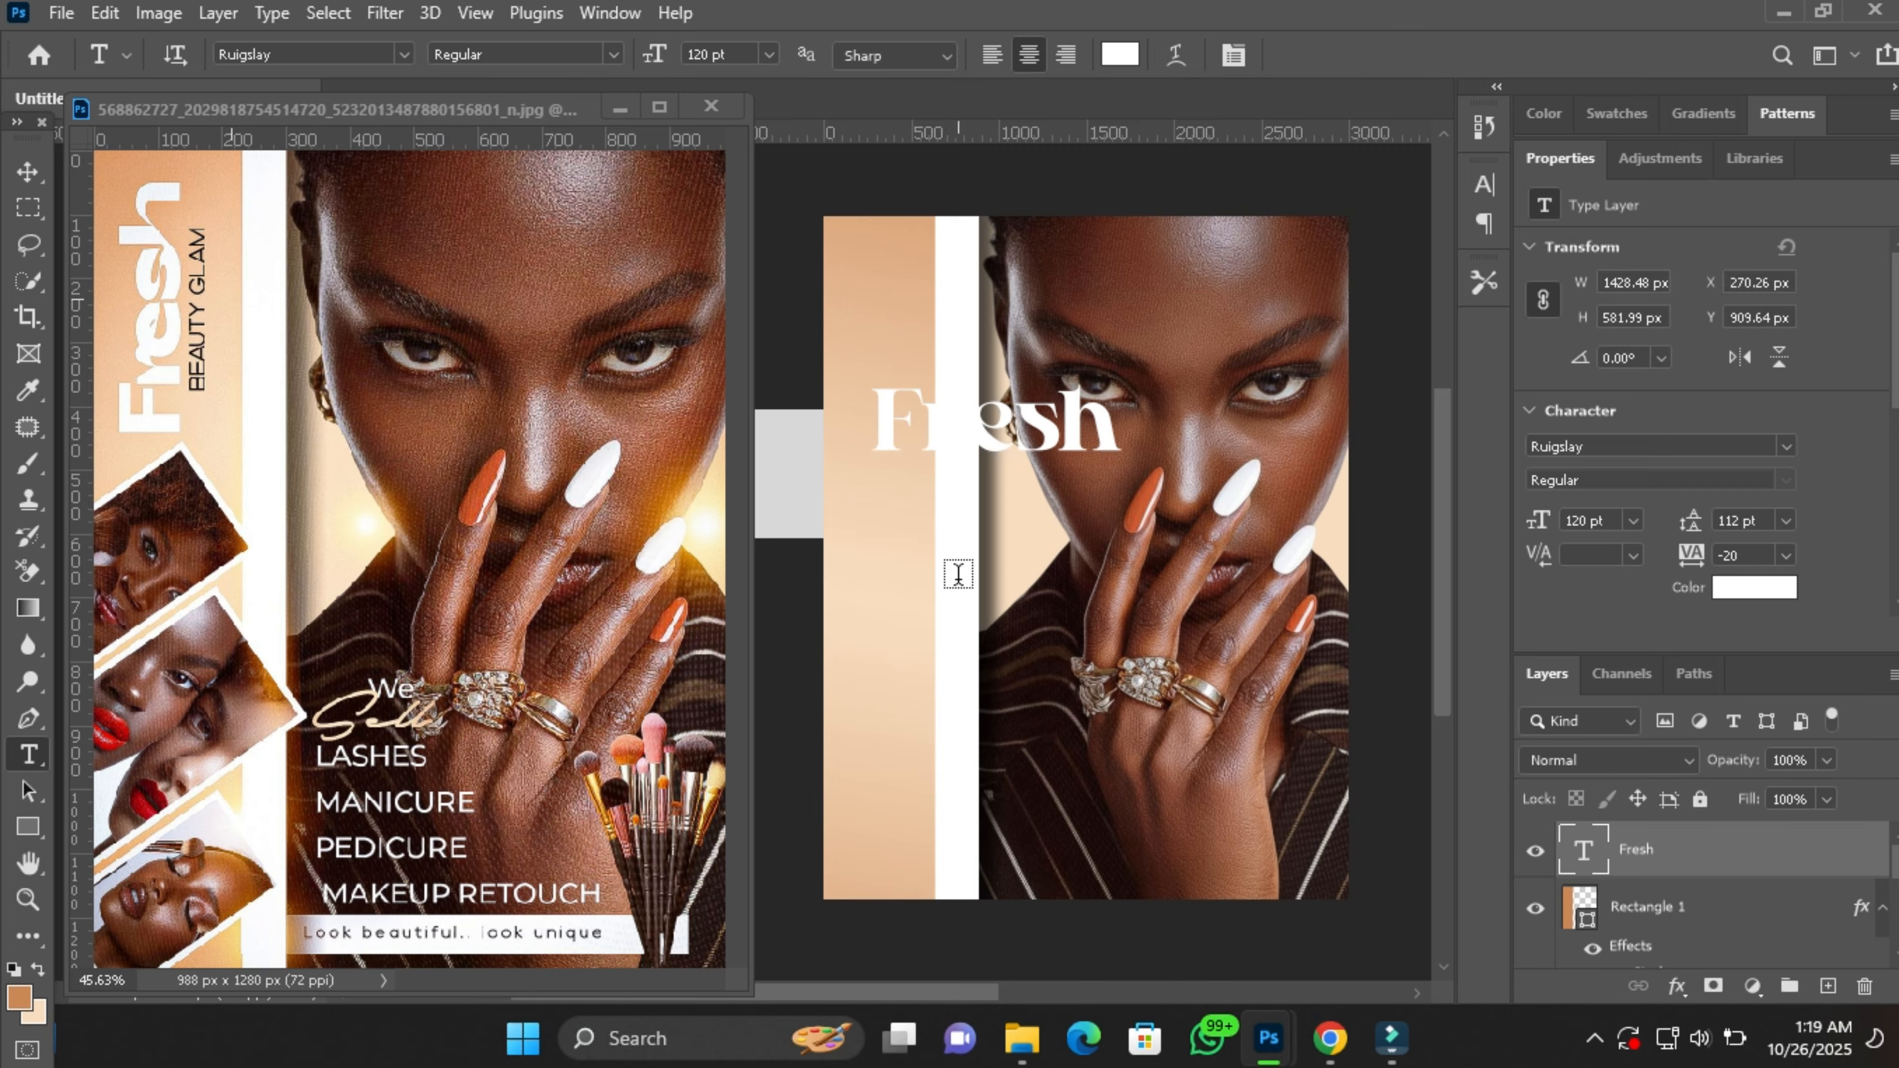
Rotate the "Fresh" headline to -90°, move it to the upper part of the peach band, and scale it to about 81%.
{"action": "key", "text": "ctrl+t"}
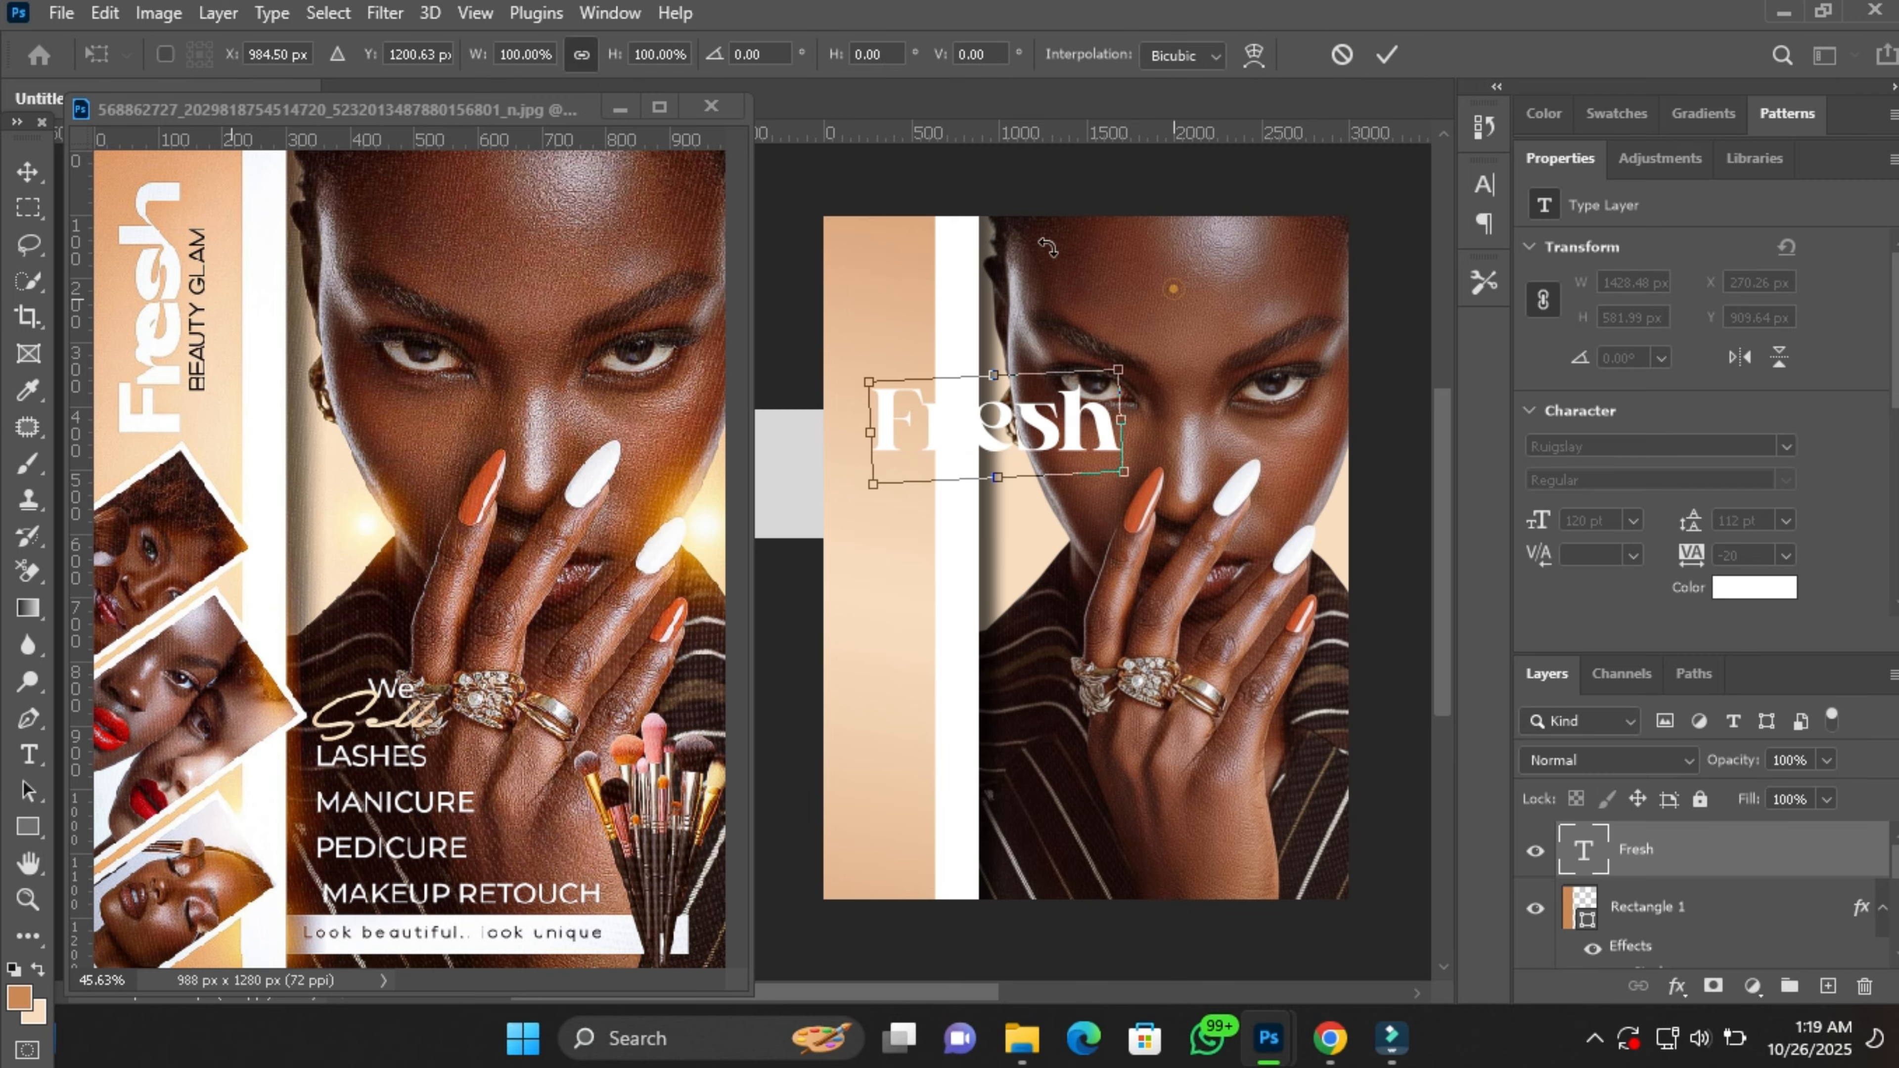
{"action": "left_click_drag", "start_coordinate": [1047, 247], "coordinate": [744, 48]}
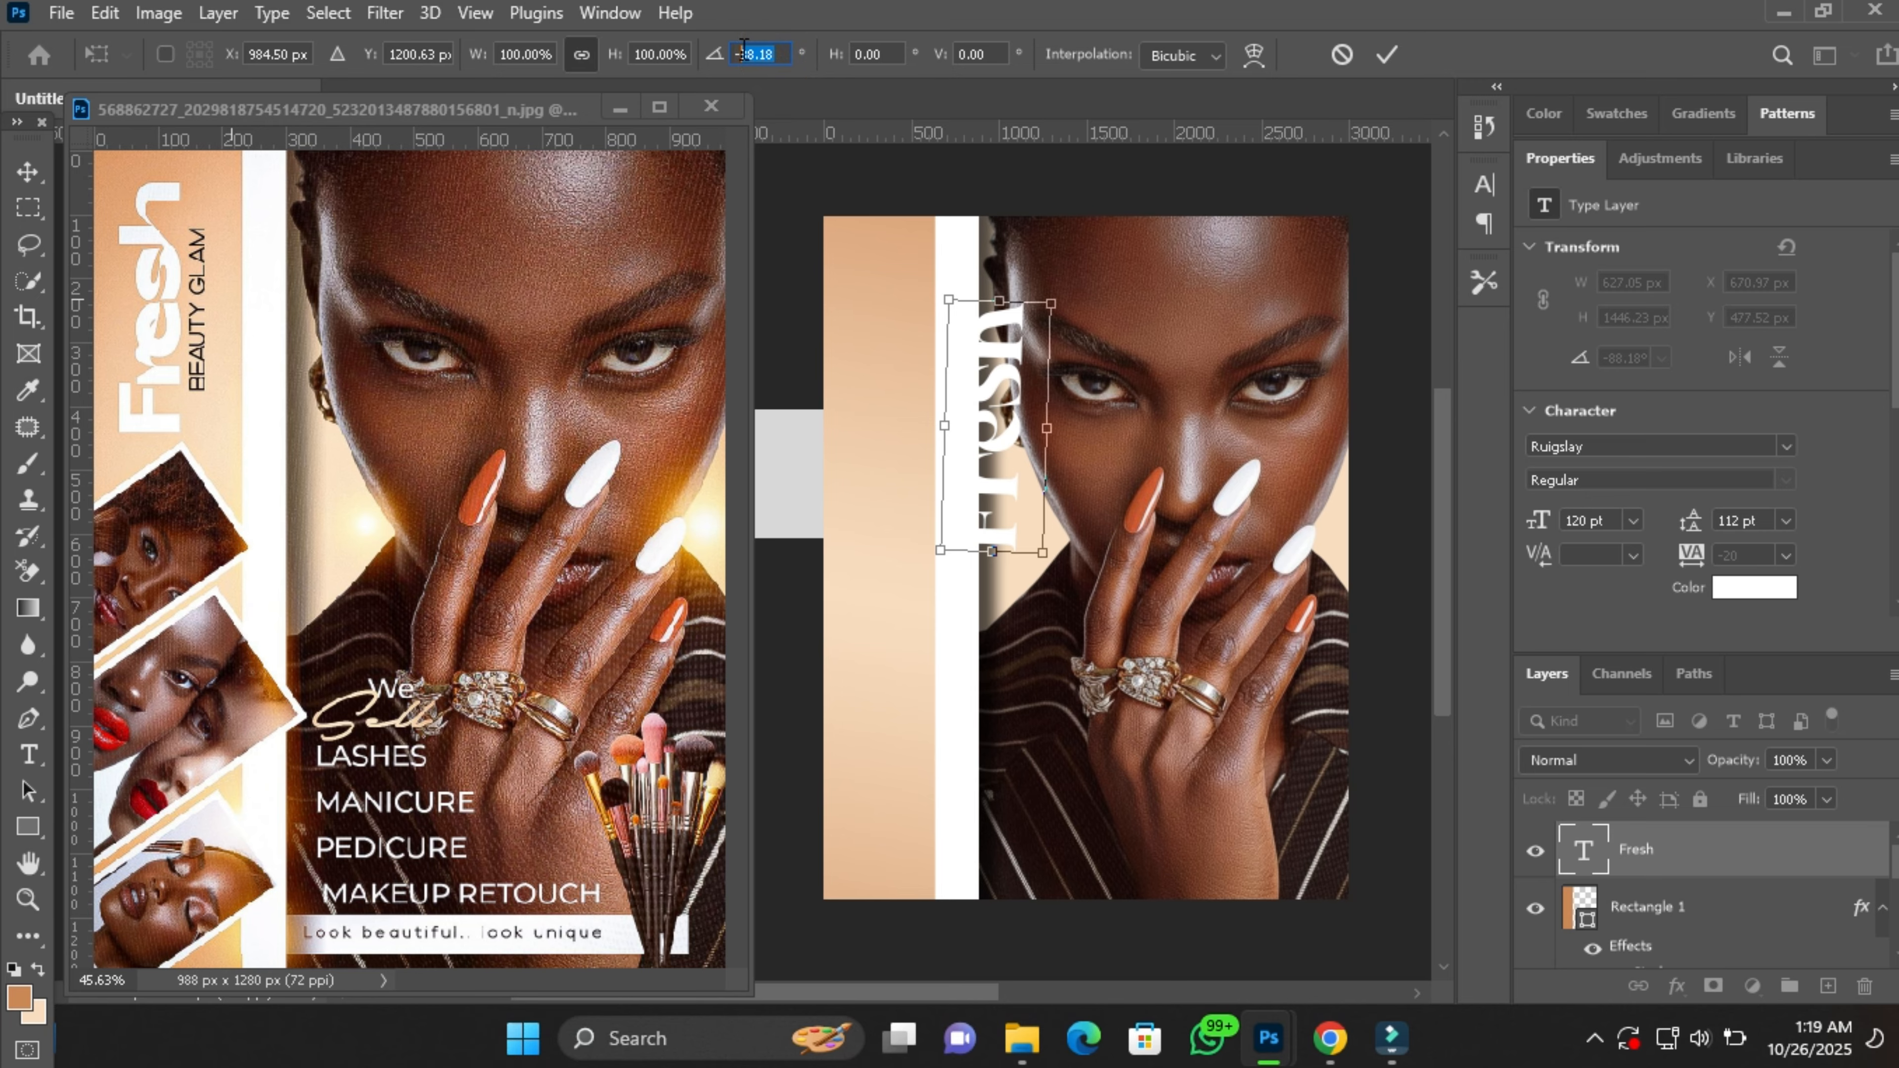
{"action": "type", "text": "90"}
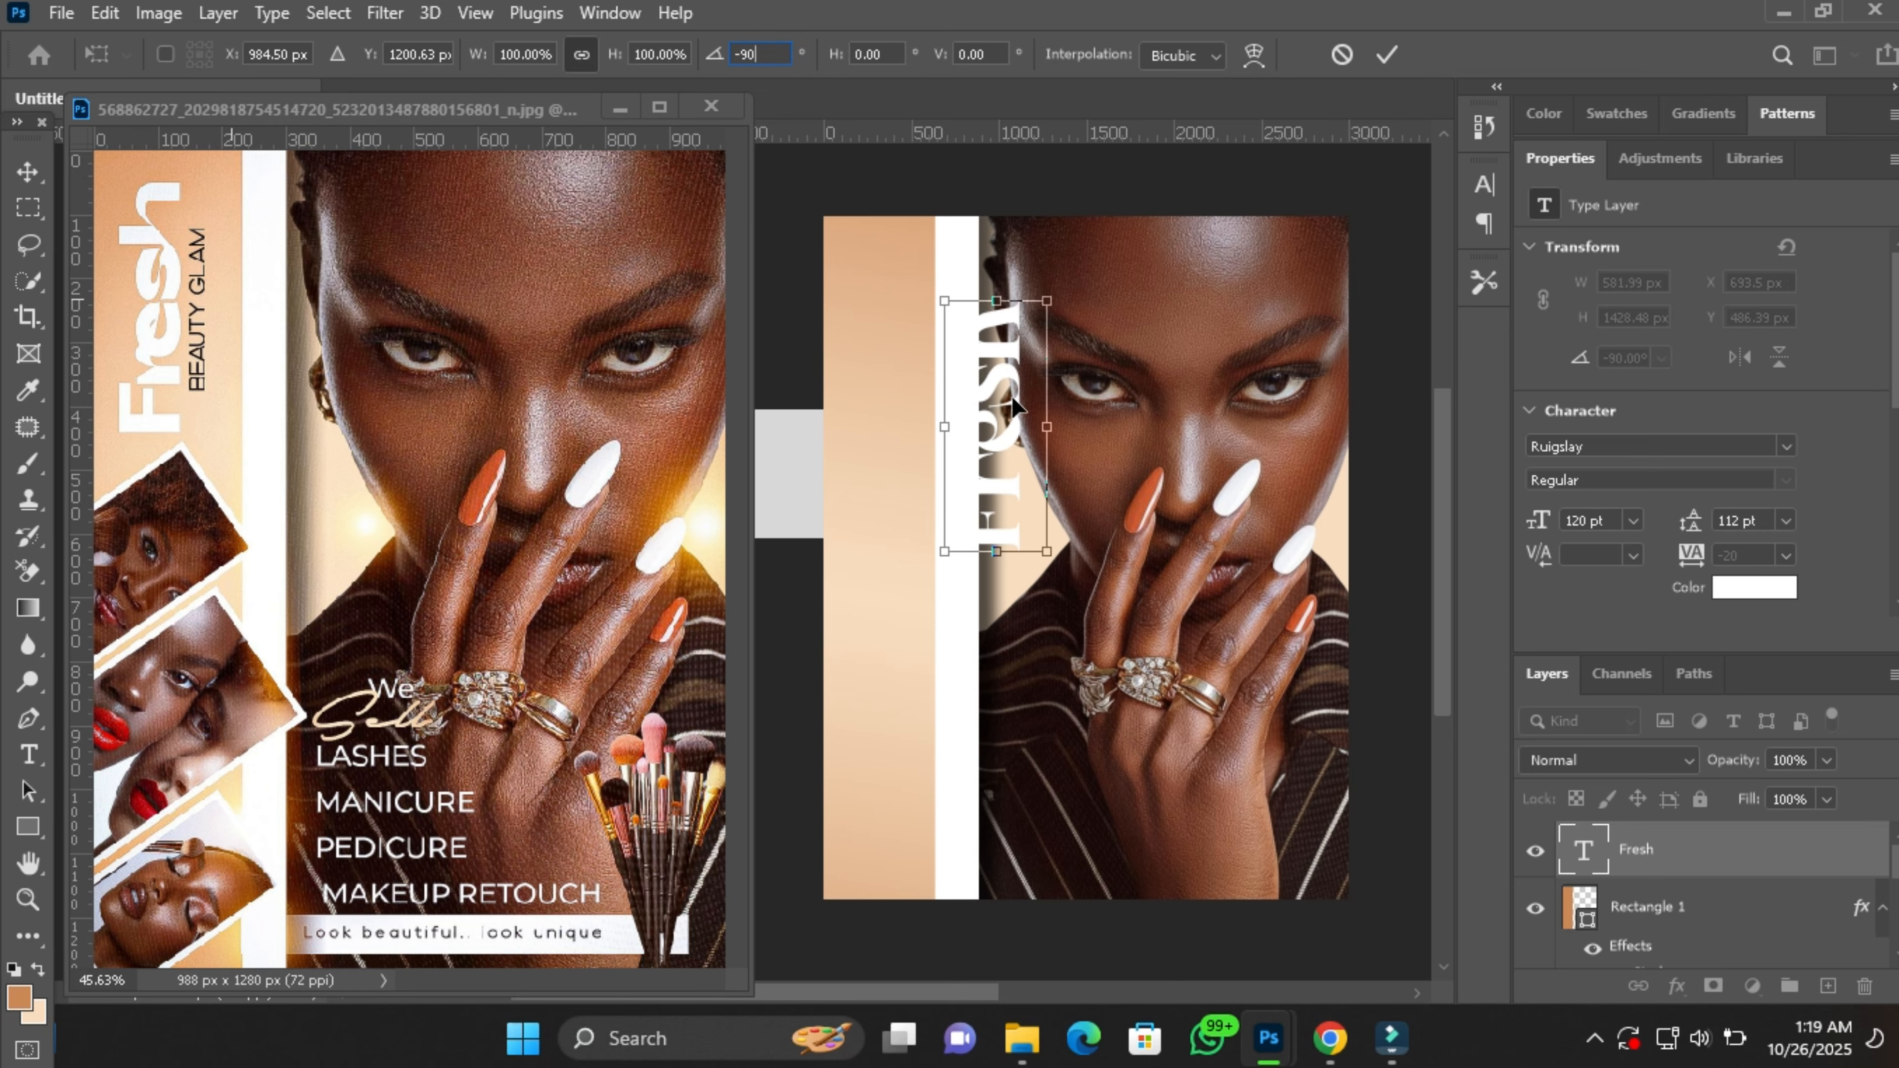
{"action": "left_click_drag", "start_coordinate": [1013, 406], "coordinate": [903, 349]}
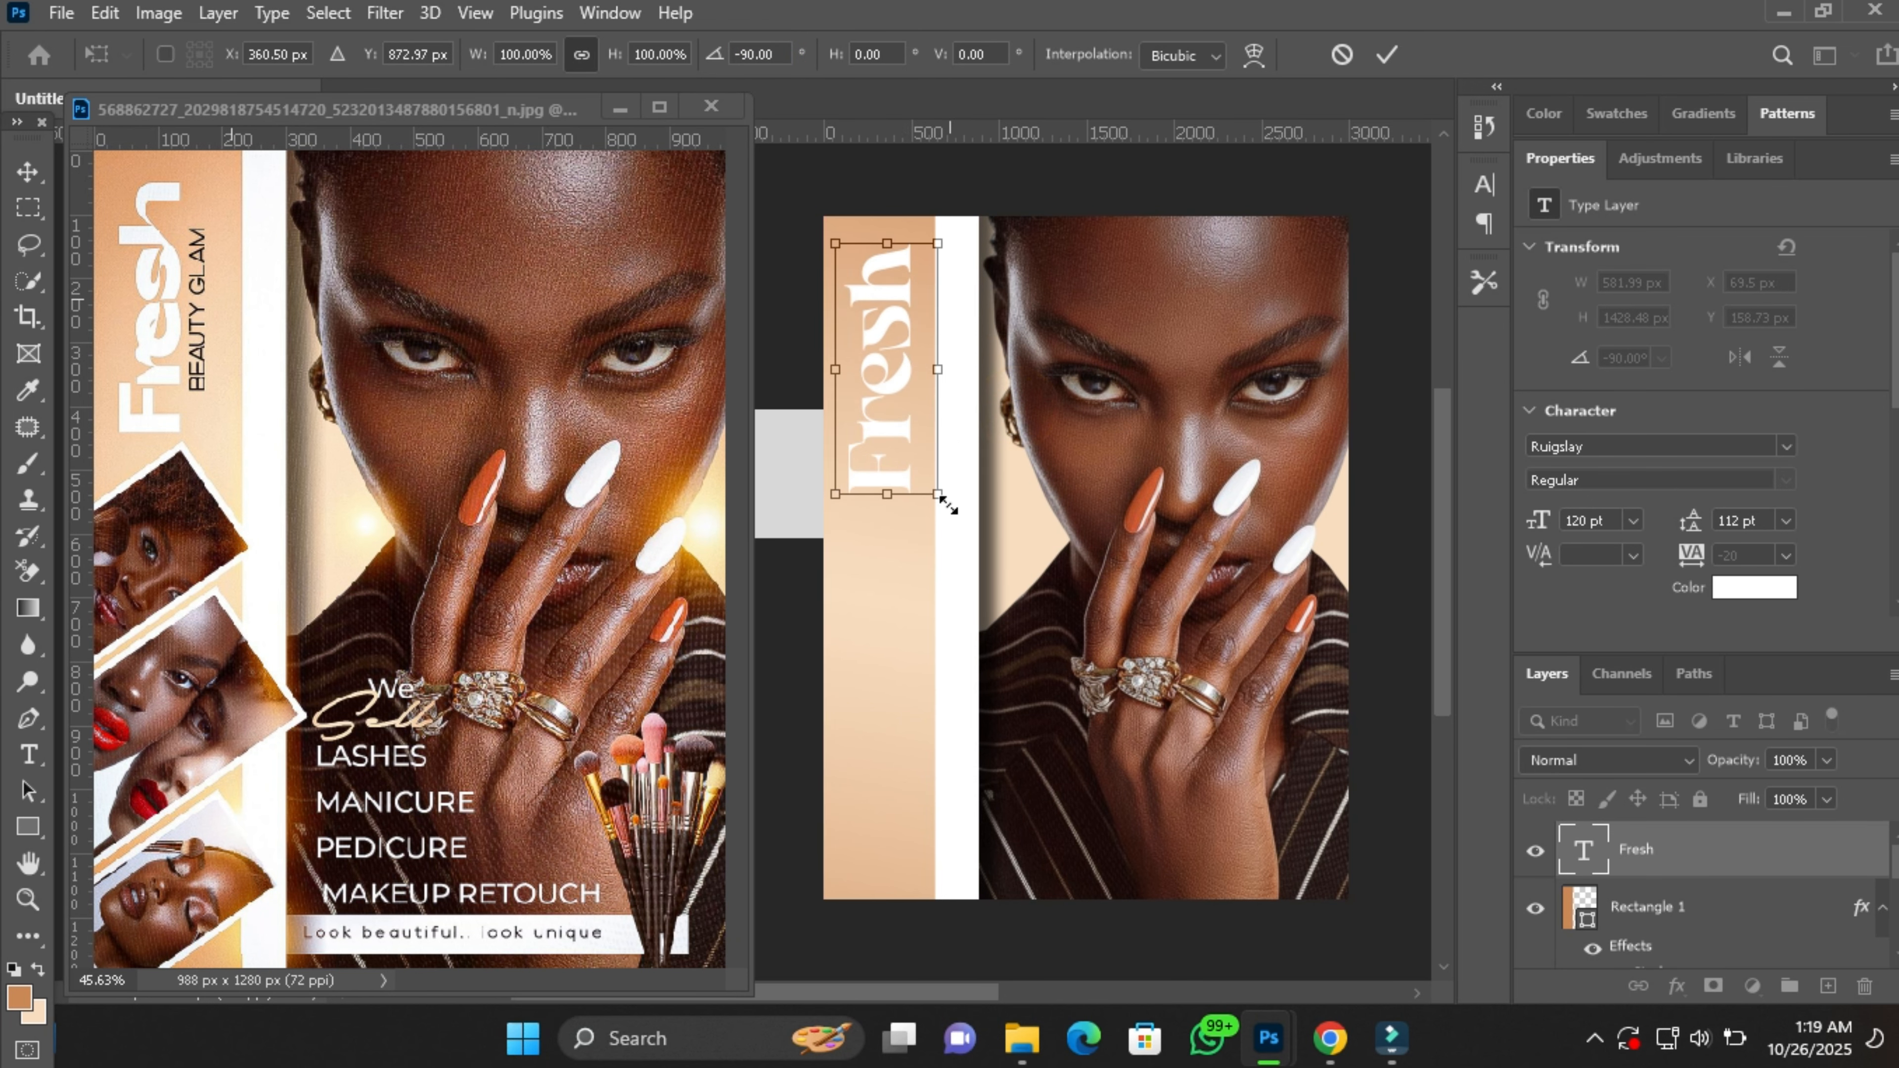
{"action": "left_click_drag", "start_coordinate": [946, 505], "coordinate": [913, 462]}
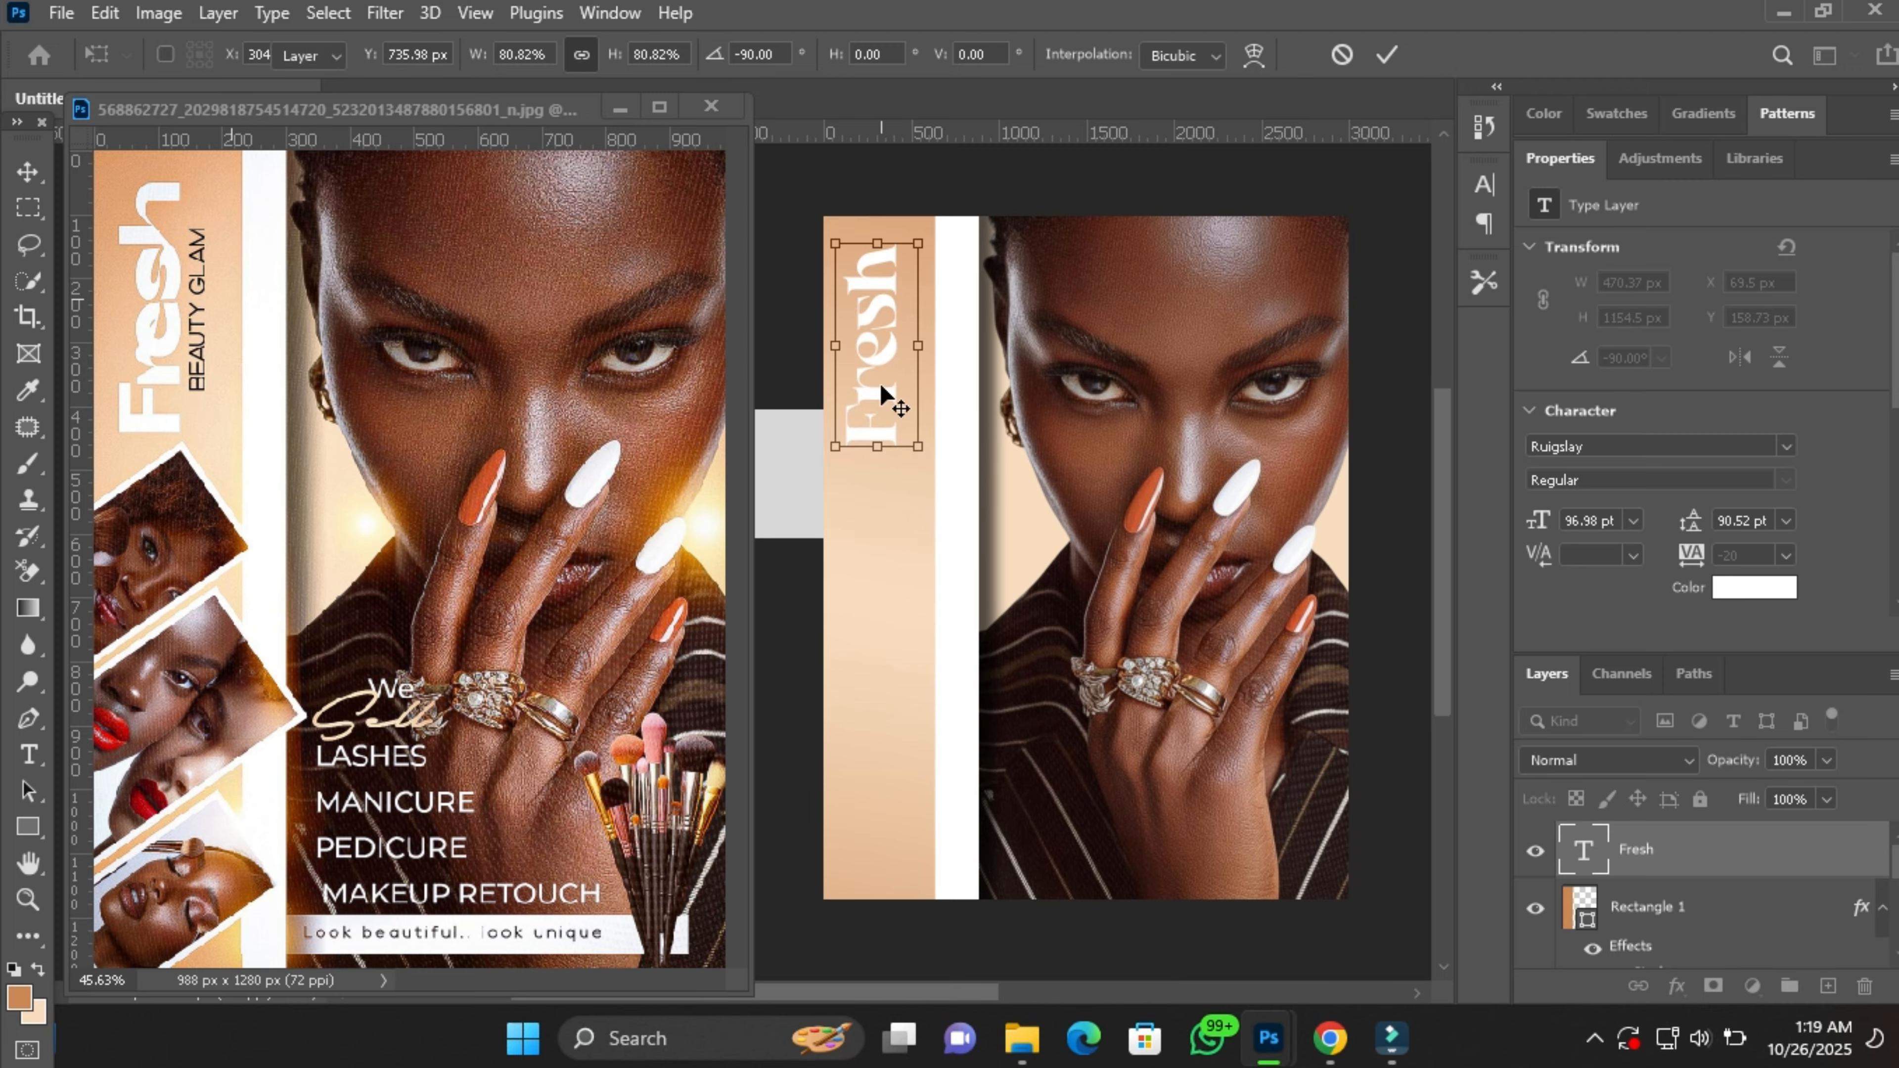
{"action": "key", "text": "Return"}
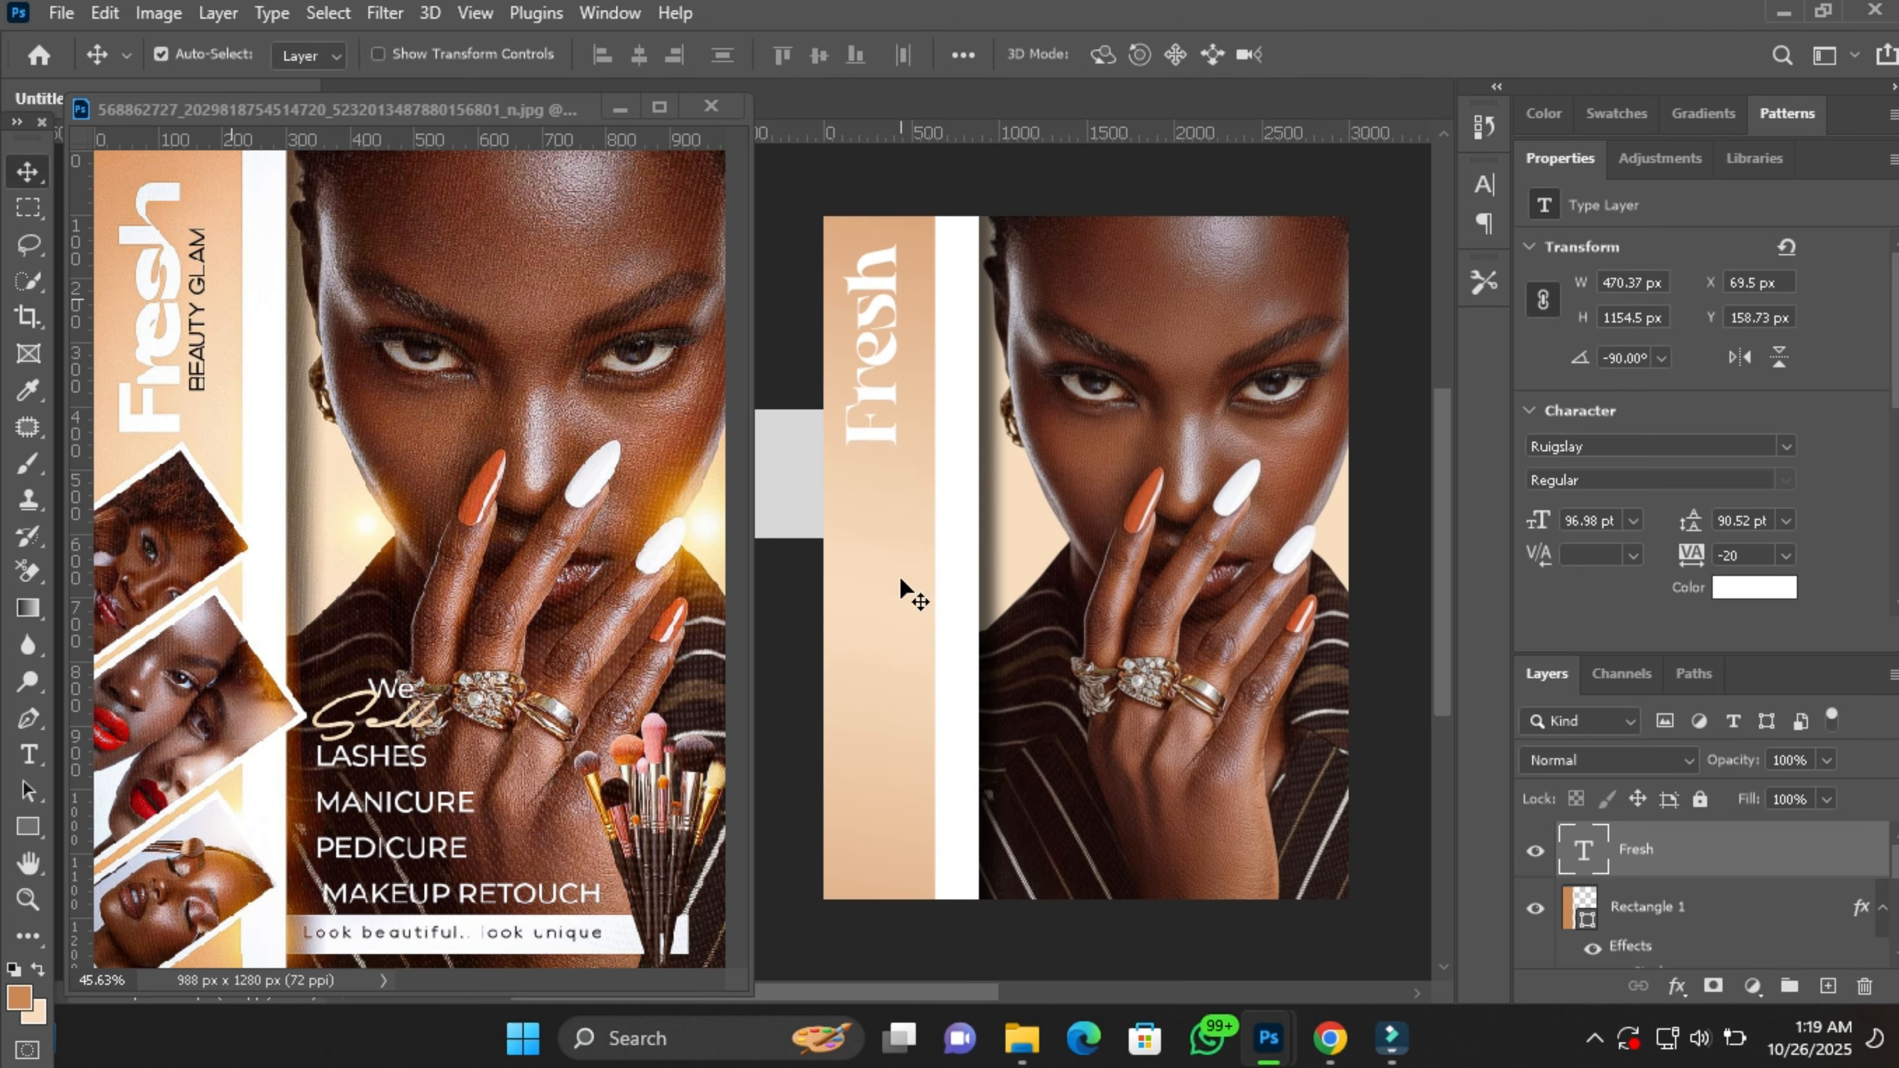
Nudge the vertical "Fresh" headline inward on the band and scale it down proportionally to about 447 x 1098 px.
{"action": "left_click_drag", "start_coordinate": [922, 585], "coordinate": [928, 588]}
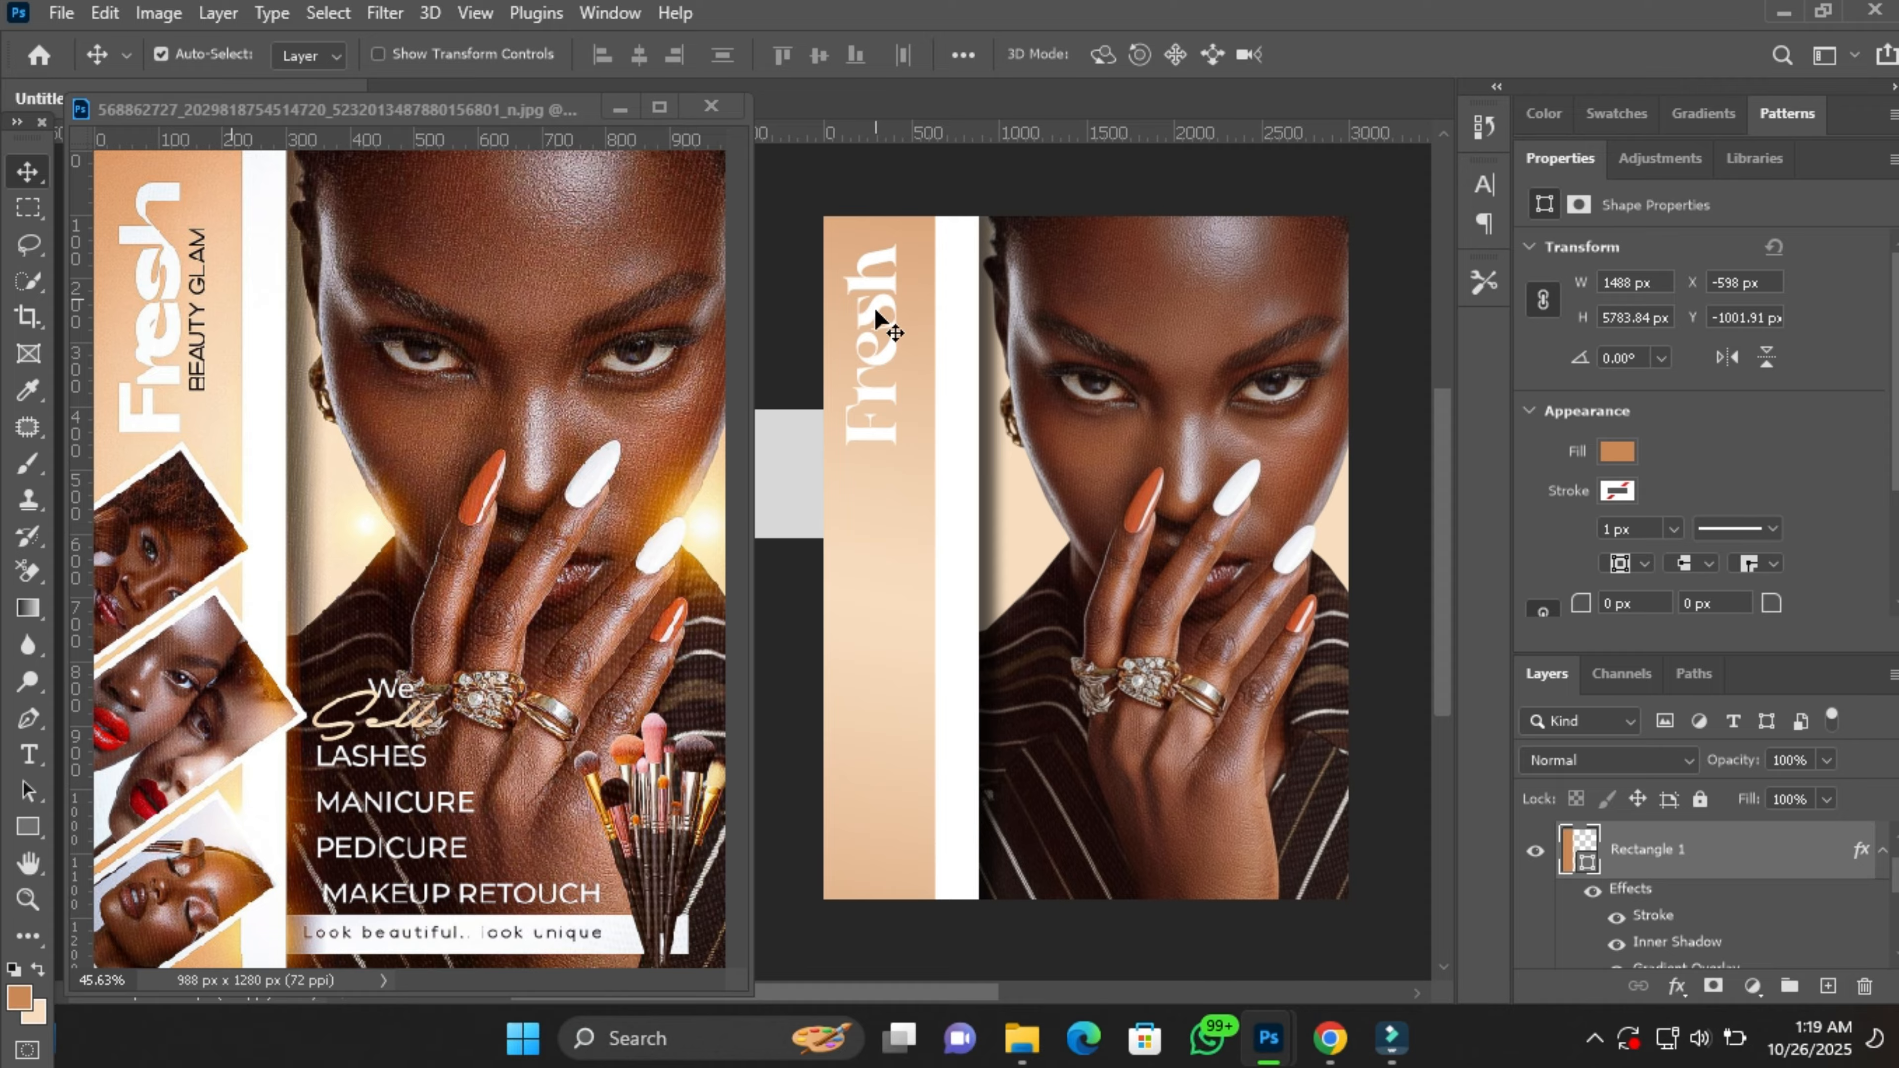
{"action": "mouse_move", "coordinate": [874, 308]}
{"action": "left_mouse_down"}
{"action": "mouse_move", "coordinate": [877, 290]}
{"action": "mouse_move", "coordinate": [880, 312]}
{"action": "left_mouse_up"}
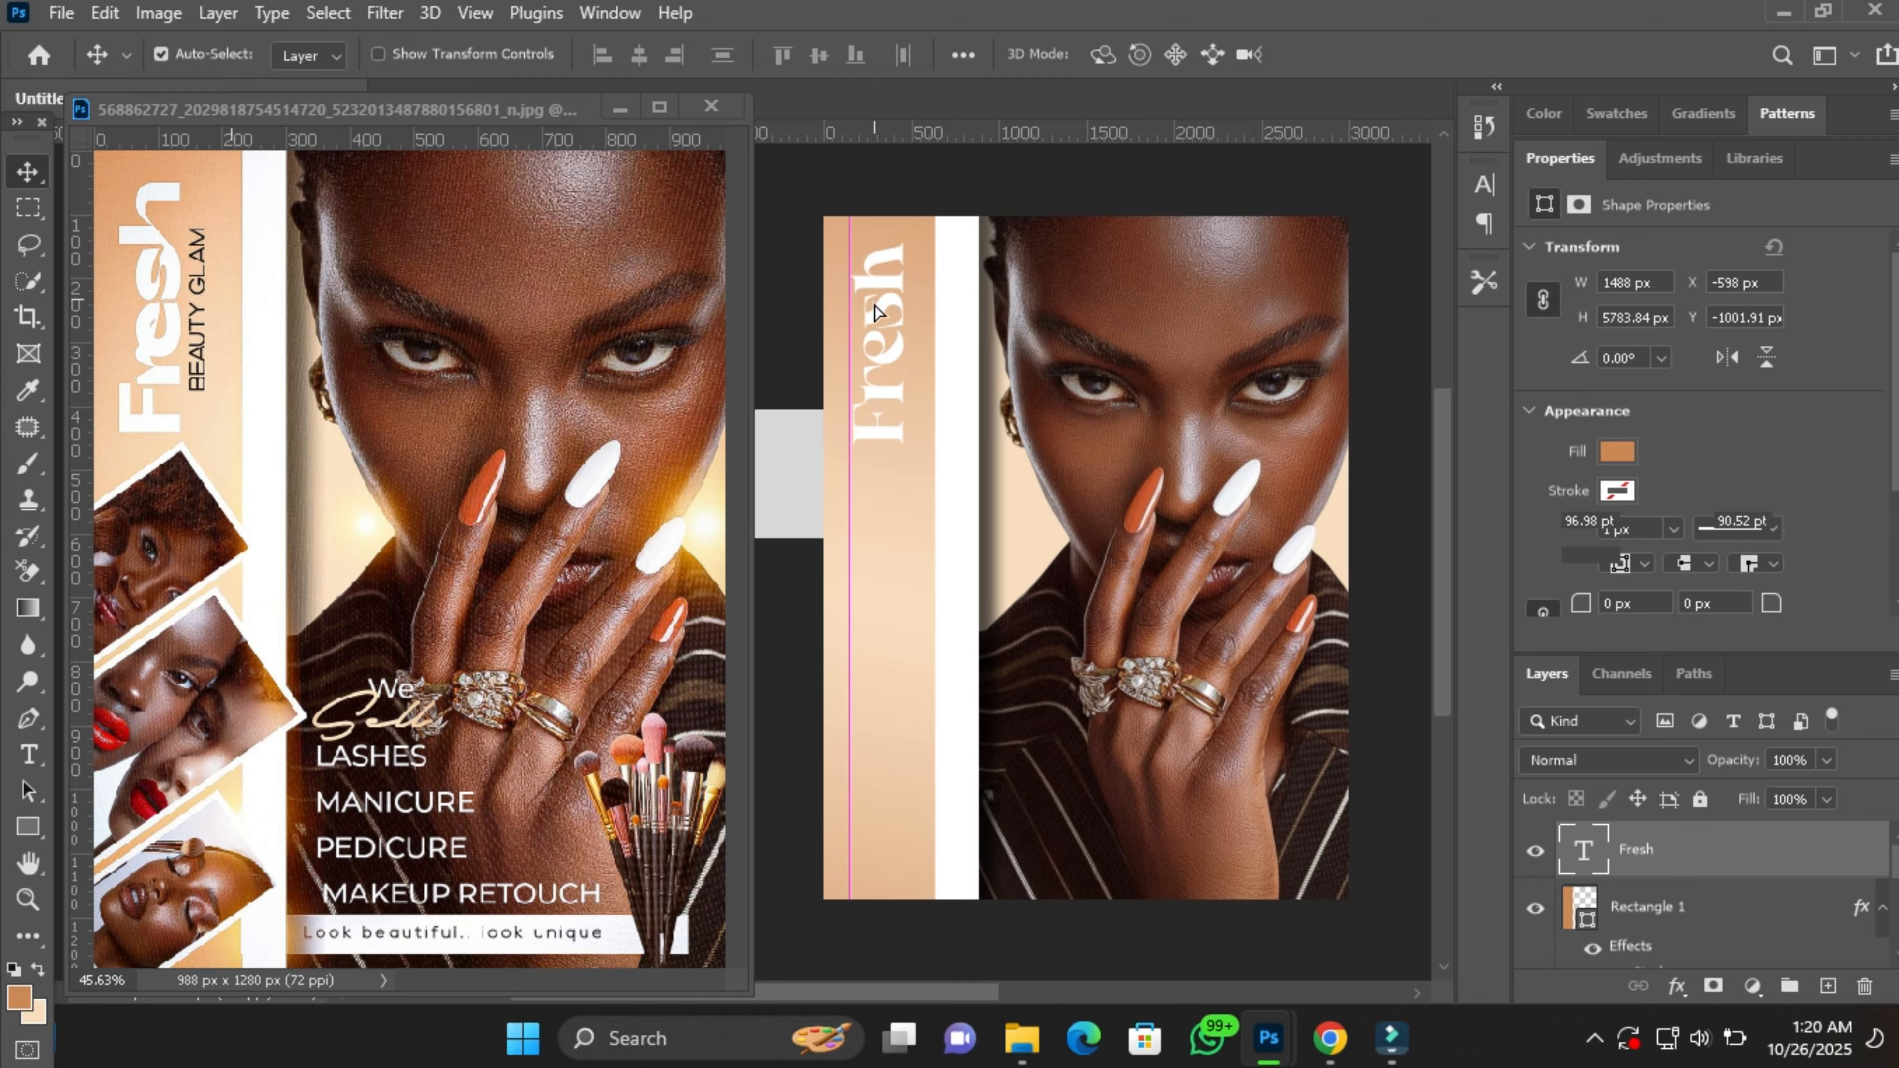
{"action": "key", "text": "ctrl+t"}
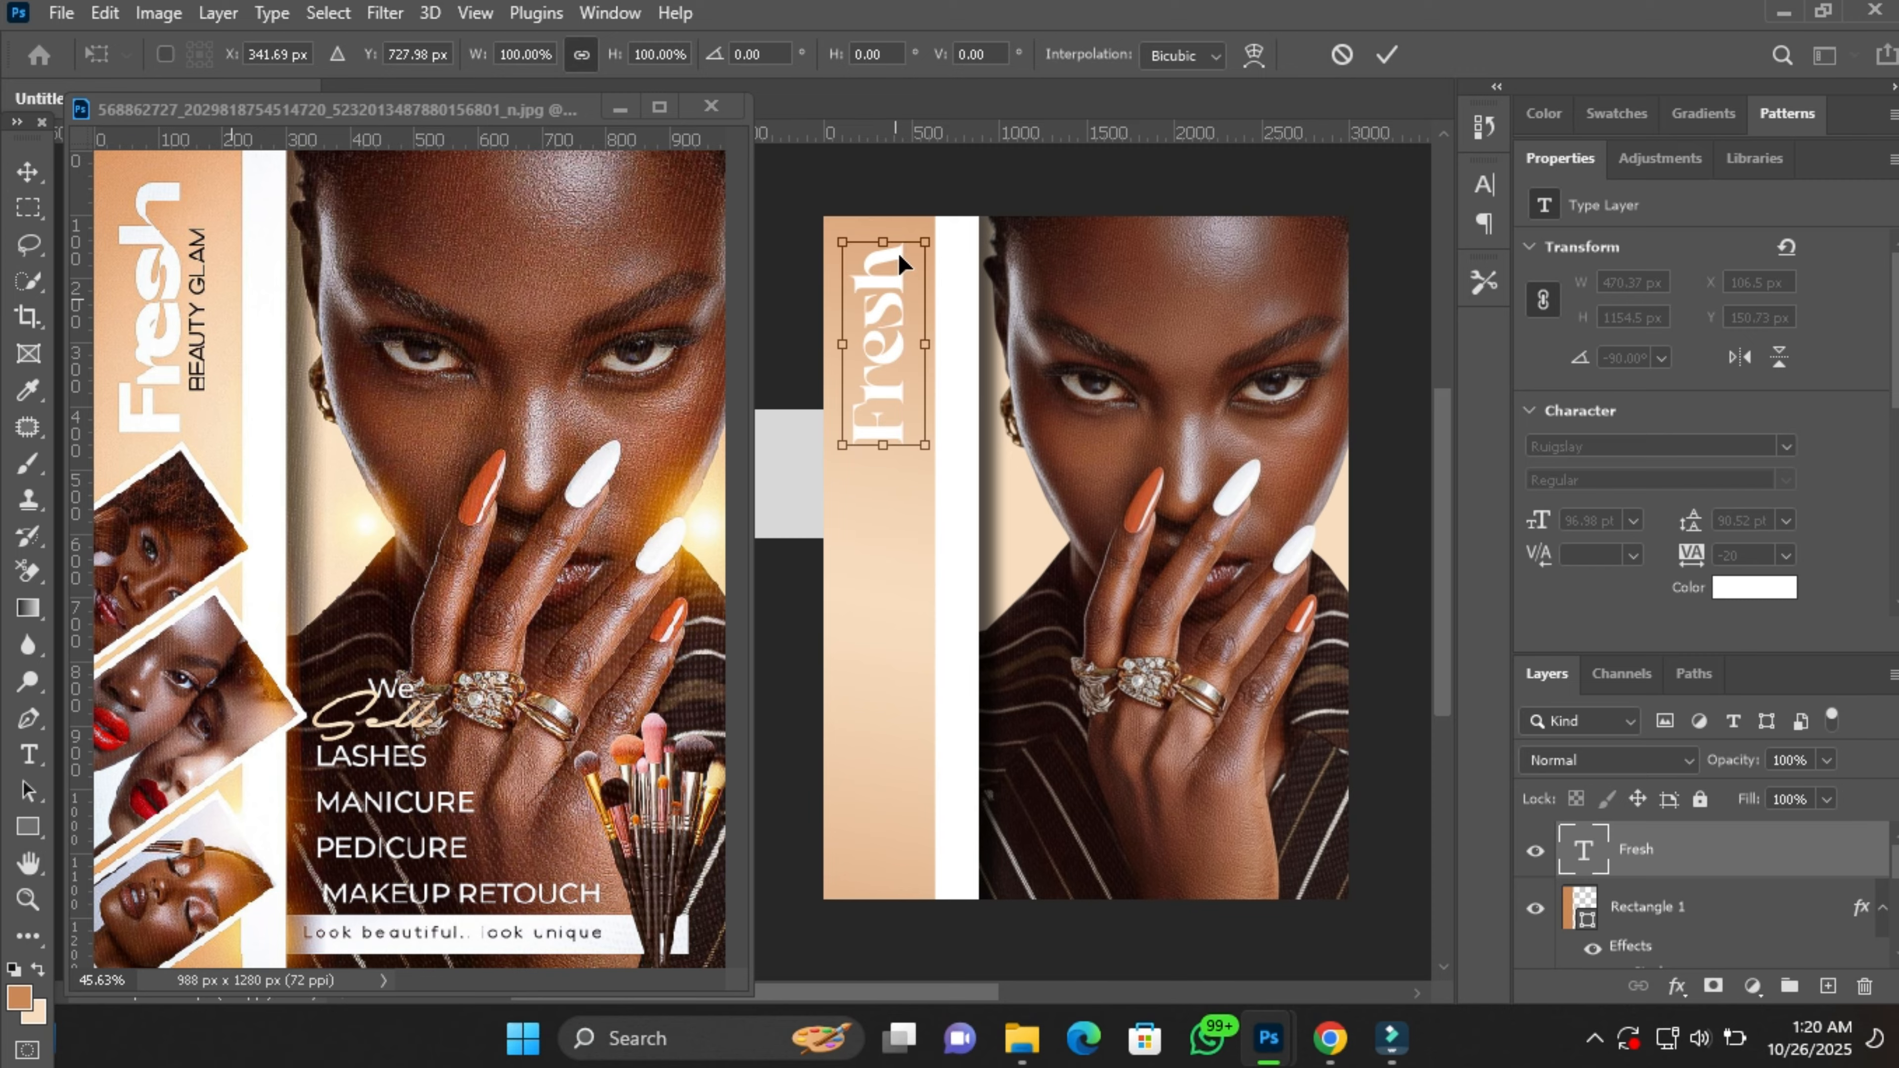
{"action": "left_click_drag", "start_coordinate": [922, 239], "coordinate": [918, 248]}
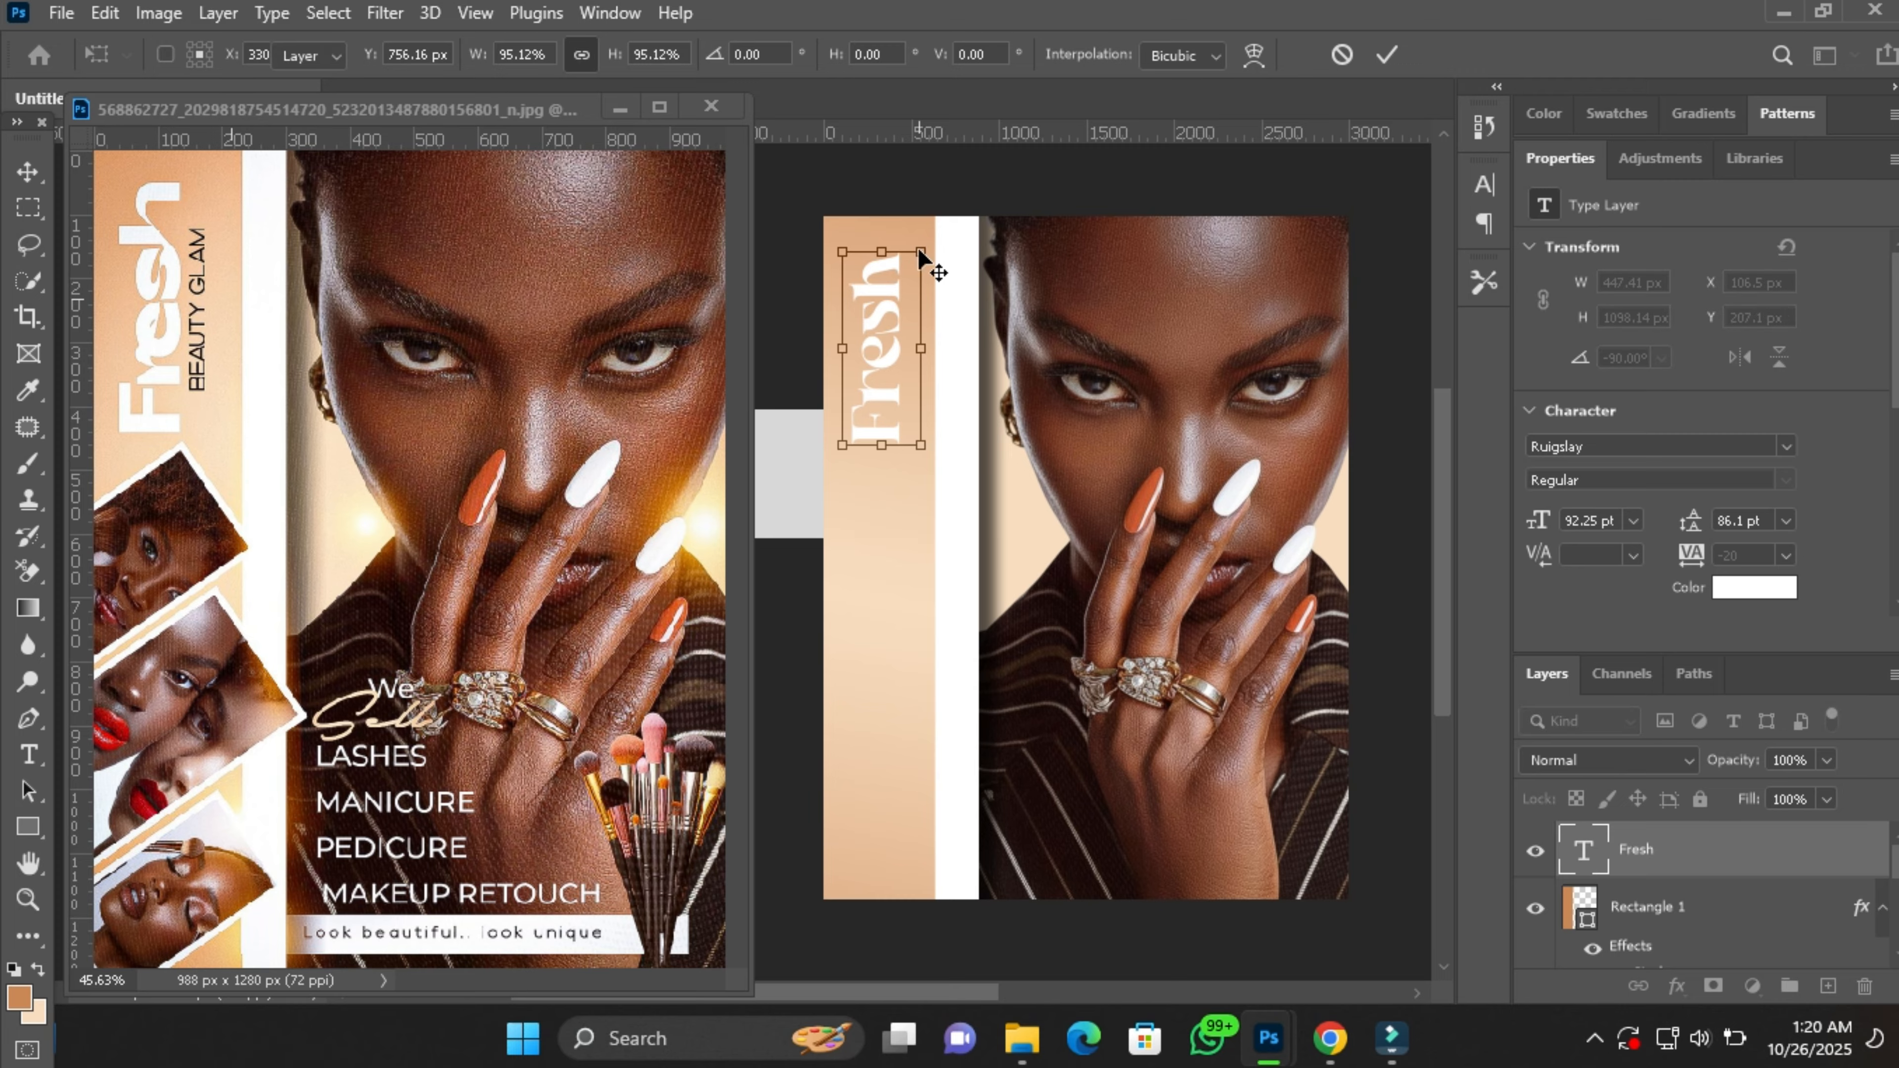
{"action": "key", "text": "Return"}
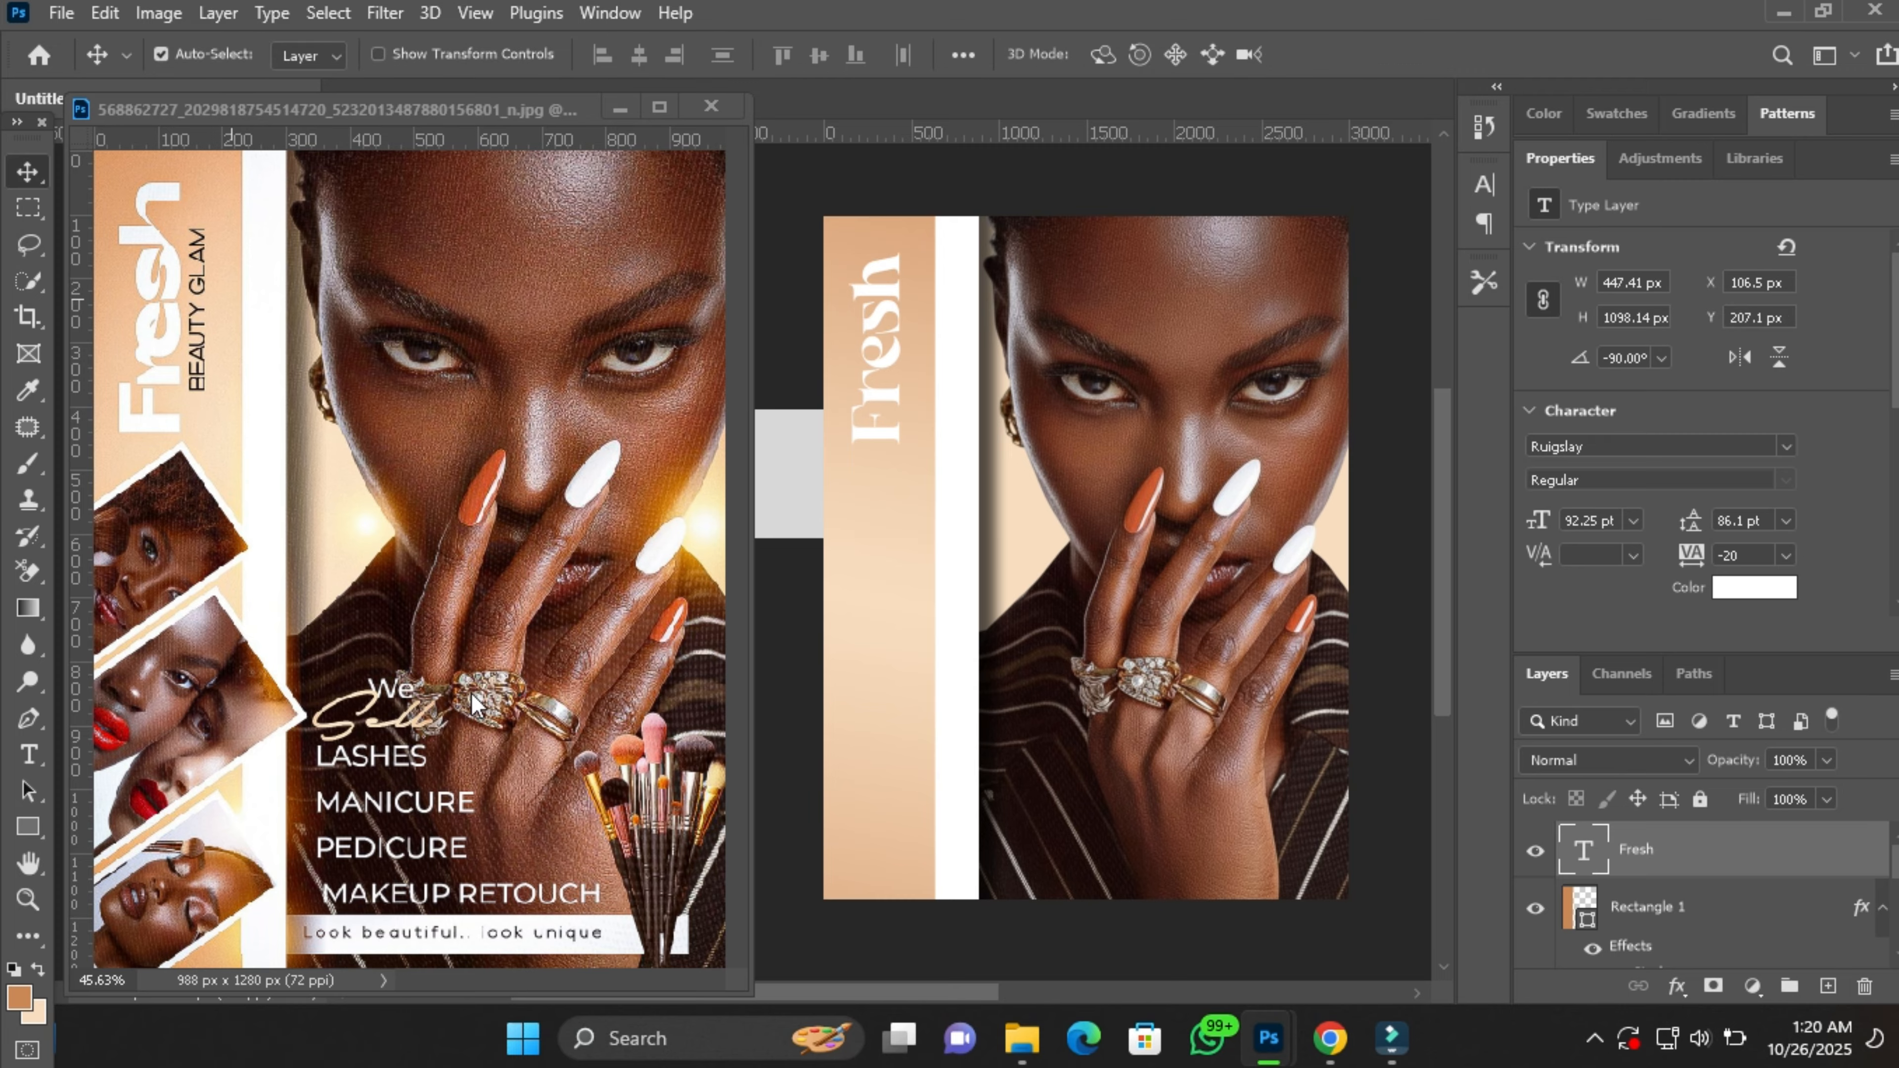
Start a second text layer below the "Fresh" headline and set its text color to black (000000).
{"action": "left_click", "coordinate": [28, 756]}
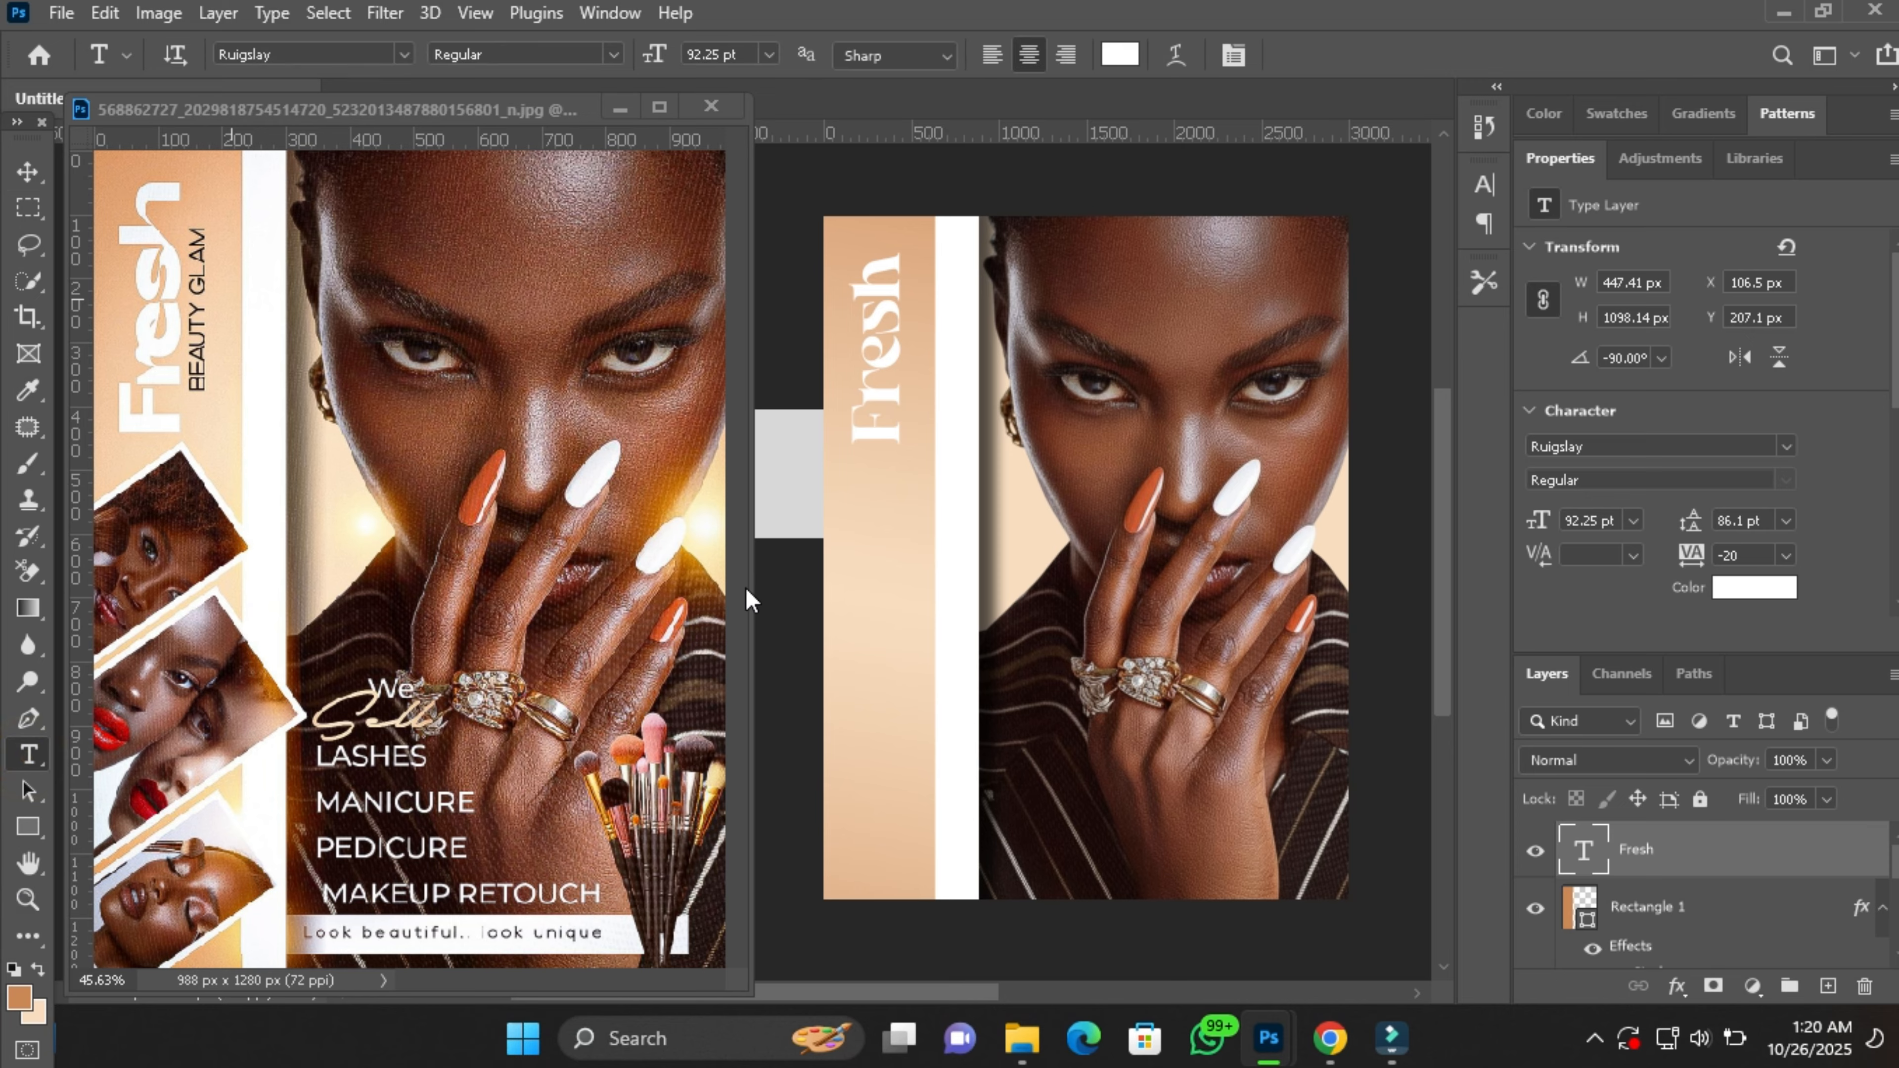
{"action": "left_click", "coordinate": [937, 509]}
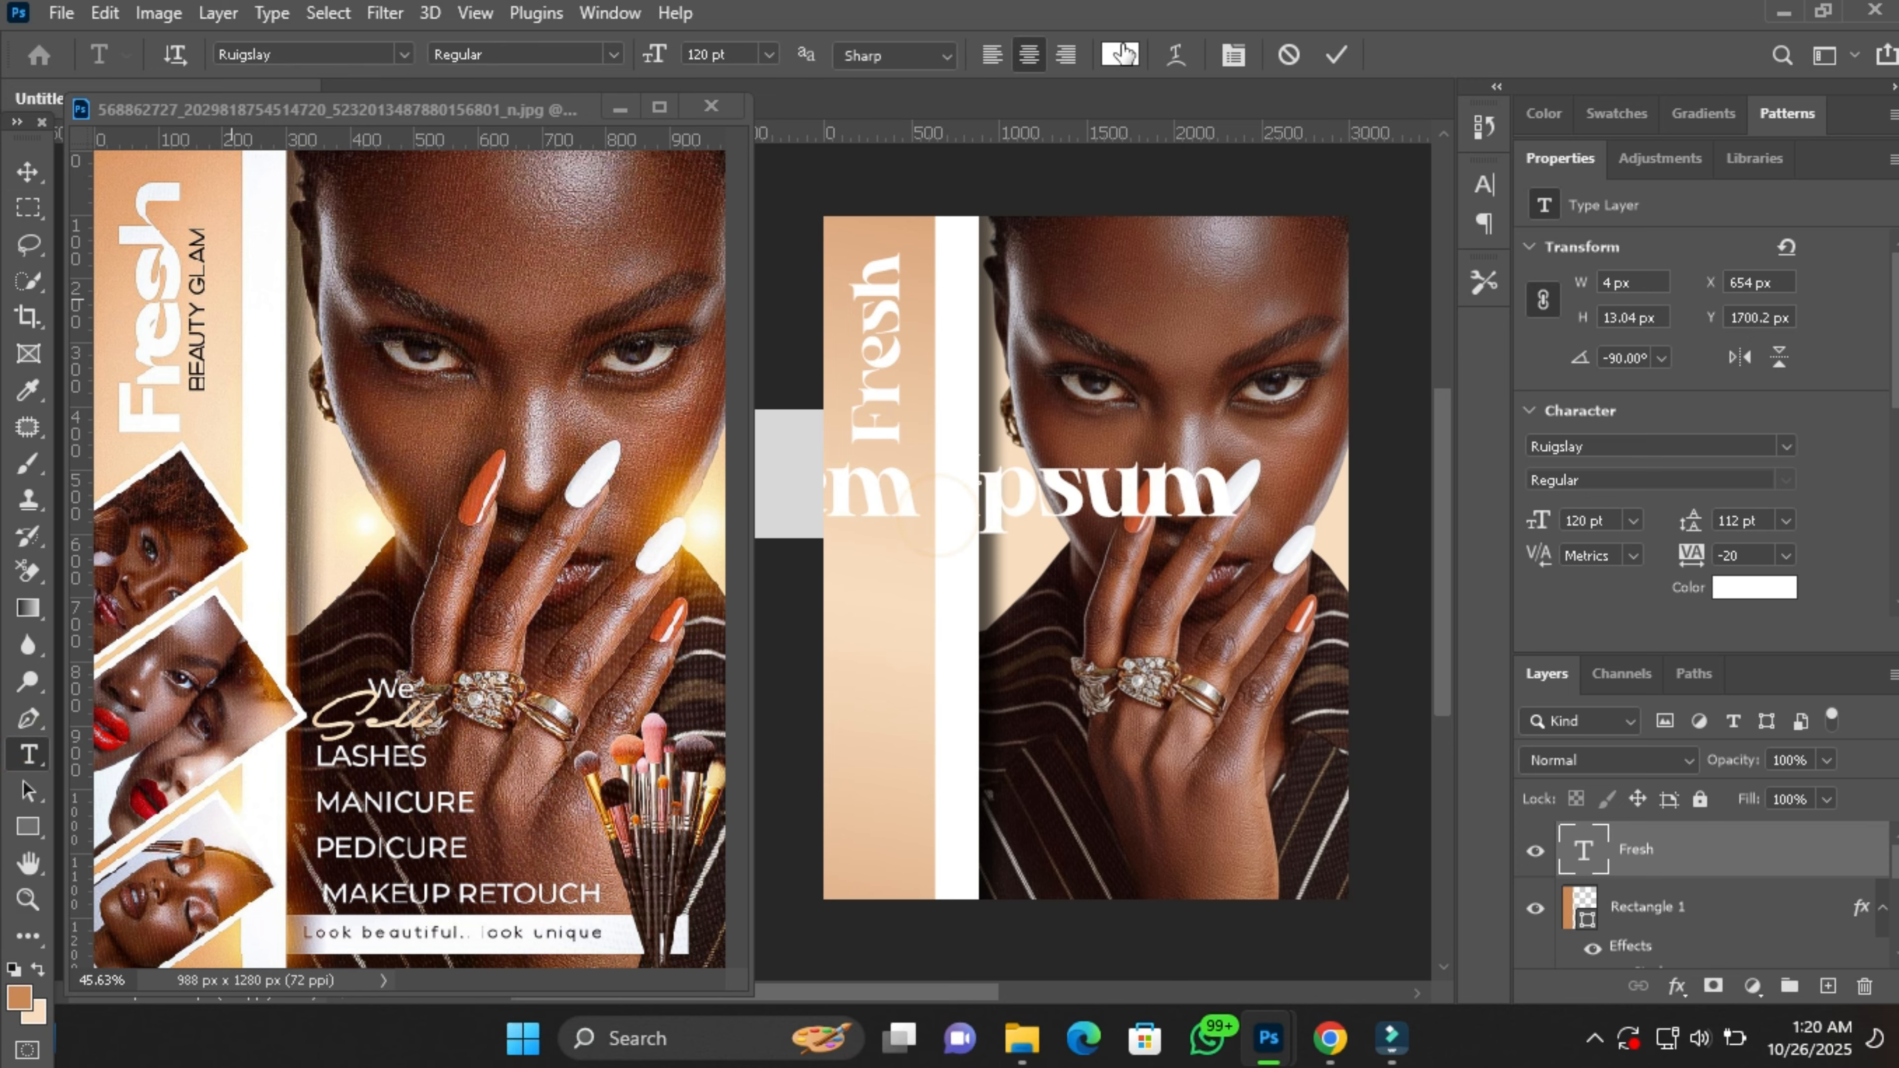
{"action": "left_click", "coordinate": [1117, 58]}
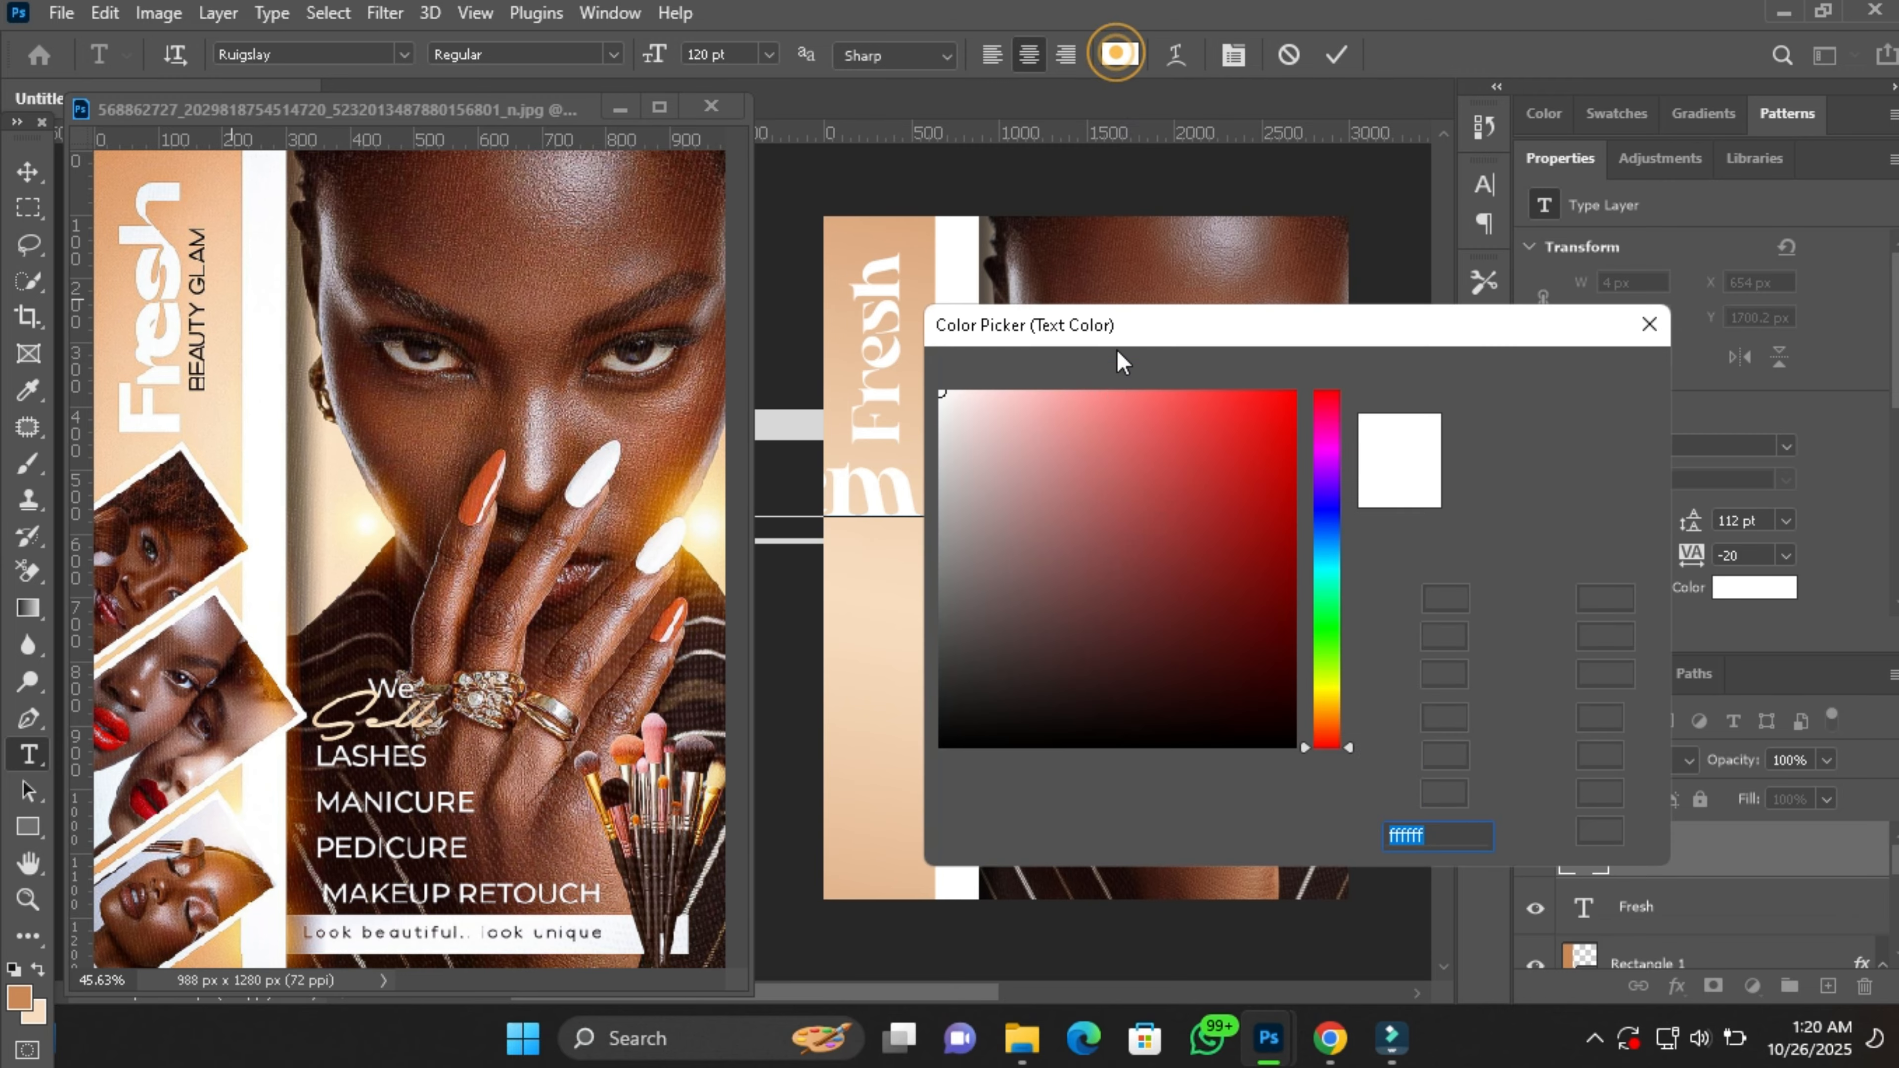
{"action": "left_click_drag", "start_coordinate": [1032, 576], "coordinate": [857, 932]}
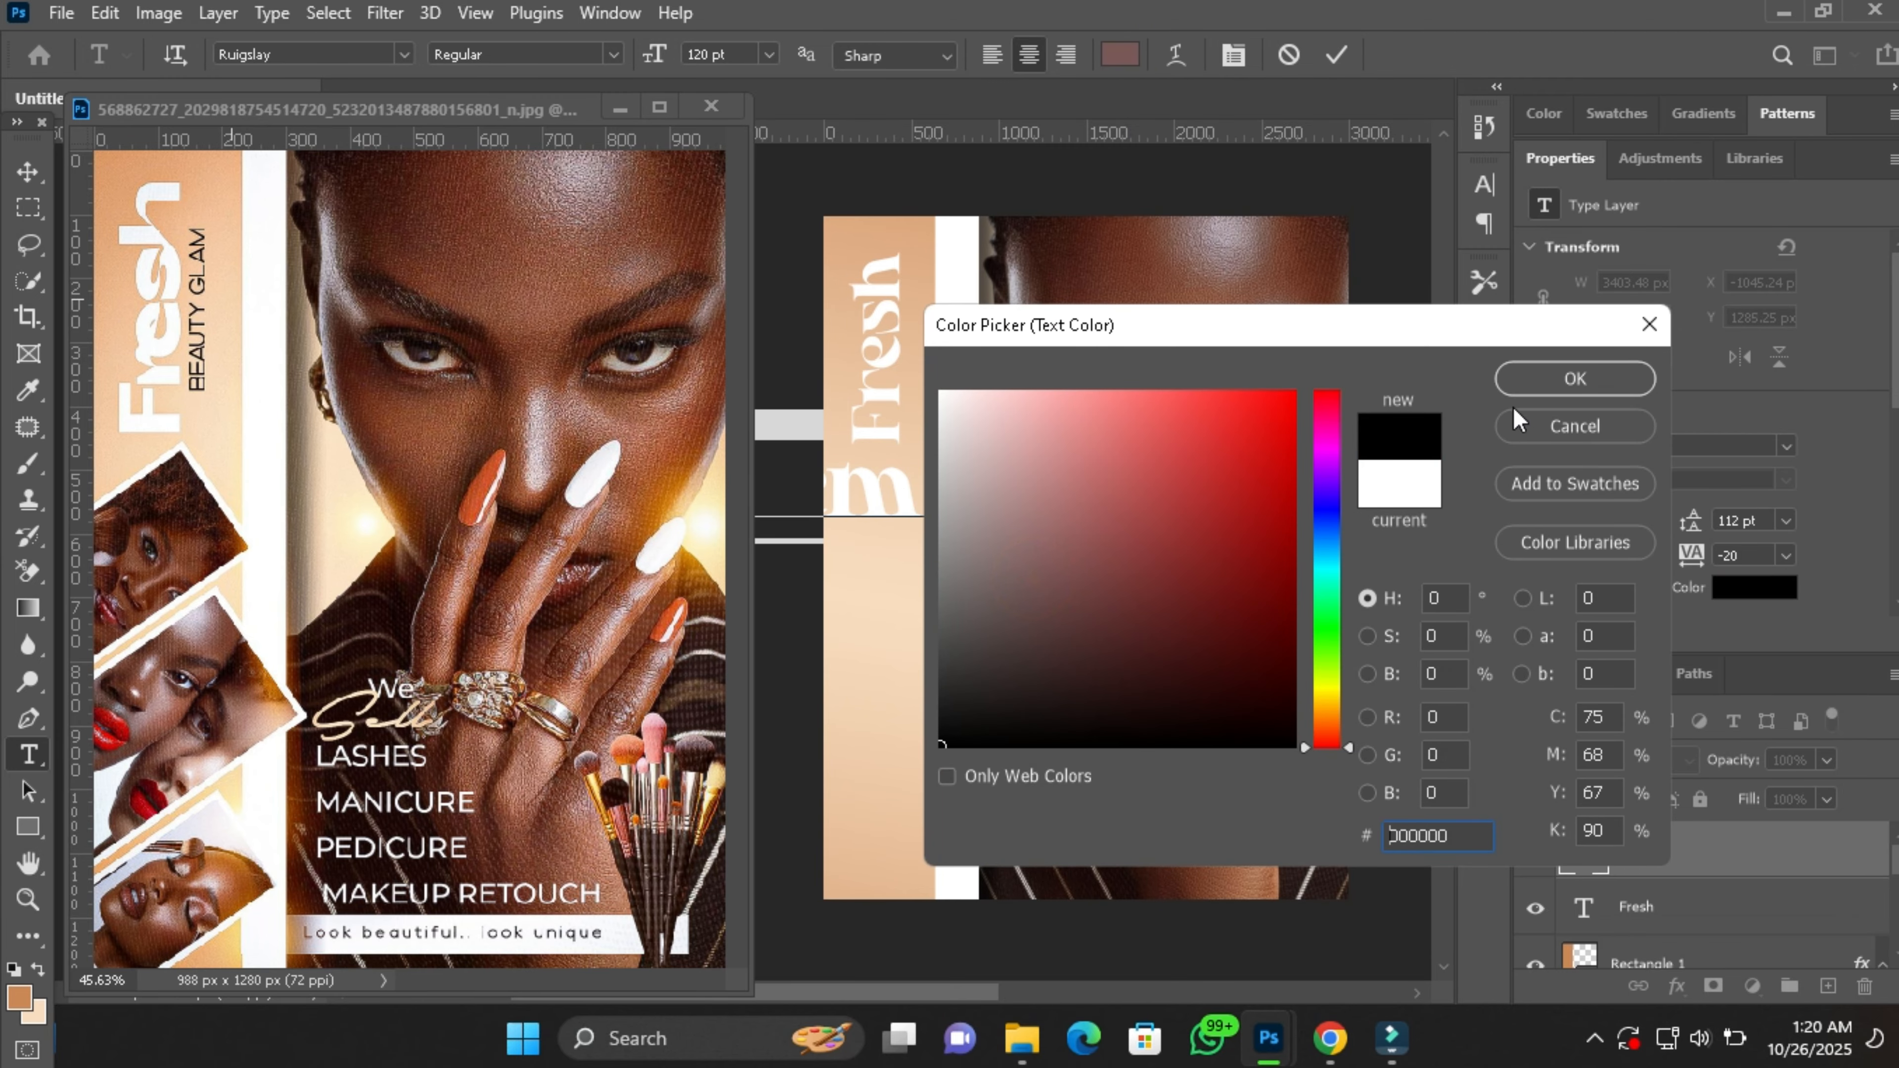
{"action": "left_click", "coordinate": [1573, 378]}
Set the new text layer's font to Montserrat Medium.
{"action": "left_click", "coordinate": [1630, 448]}
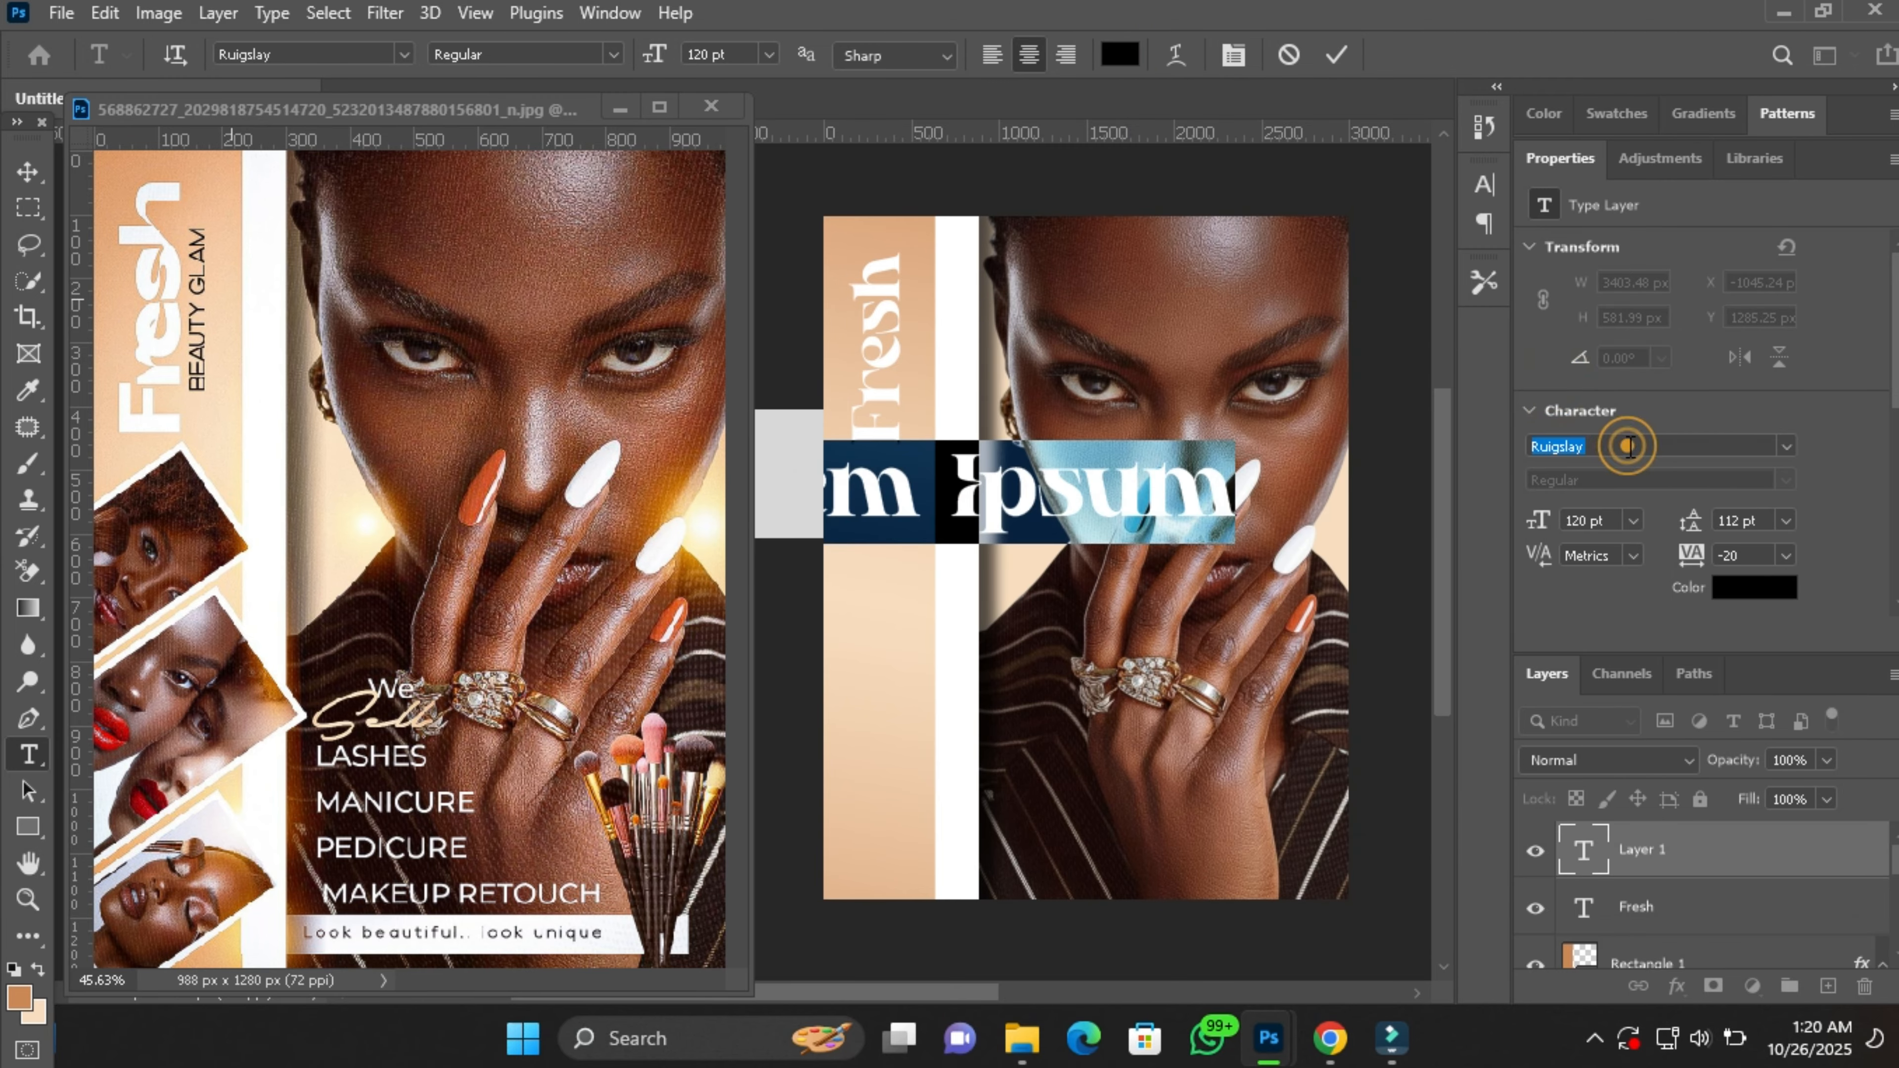
{"action": "type", "text": "mont"}
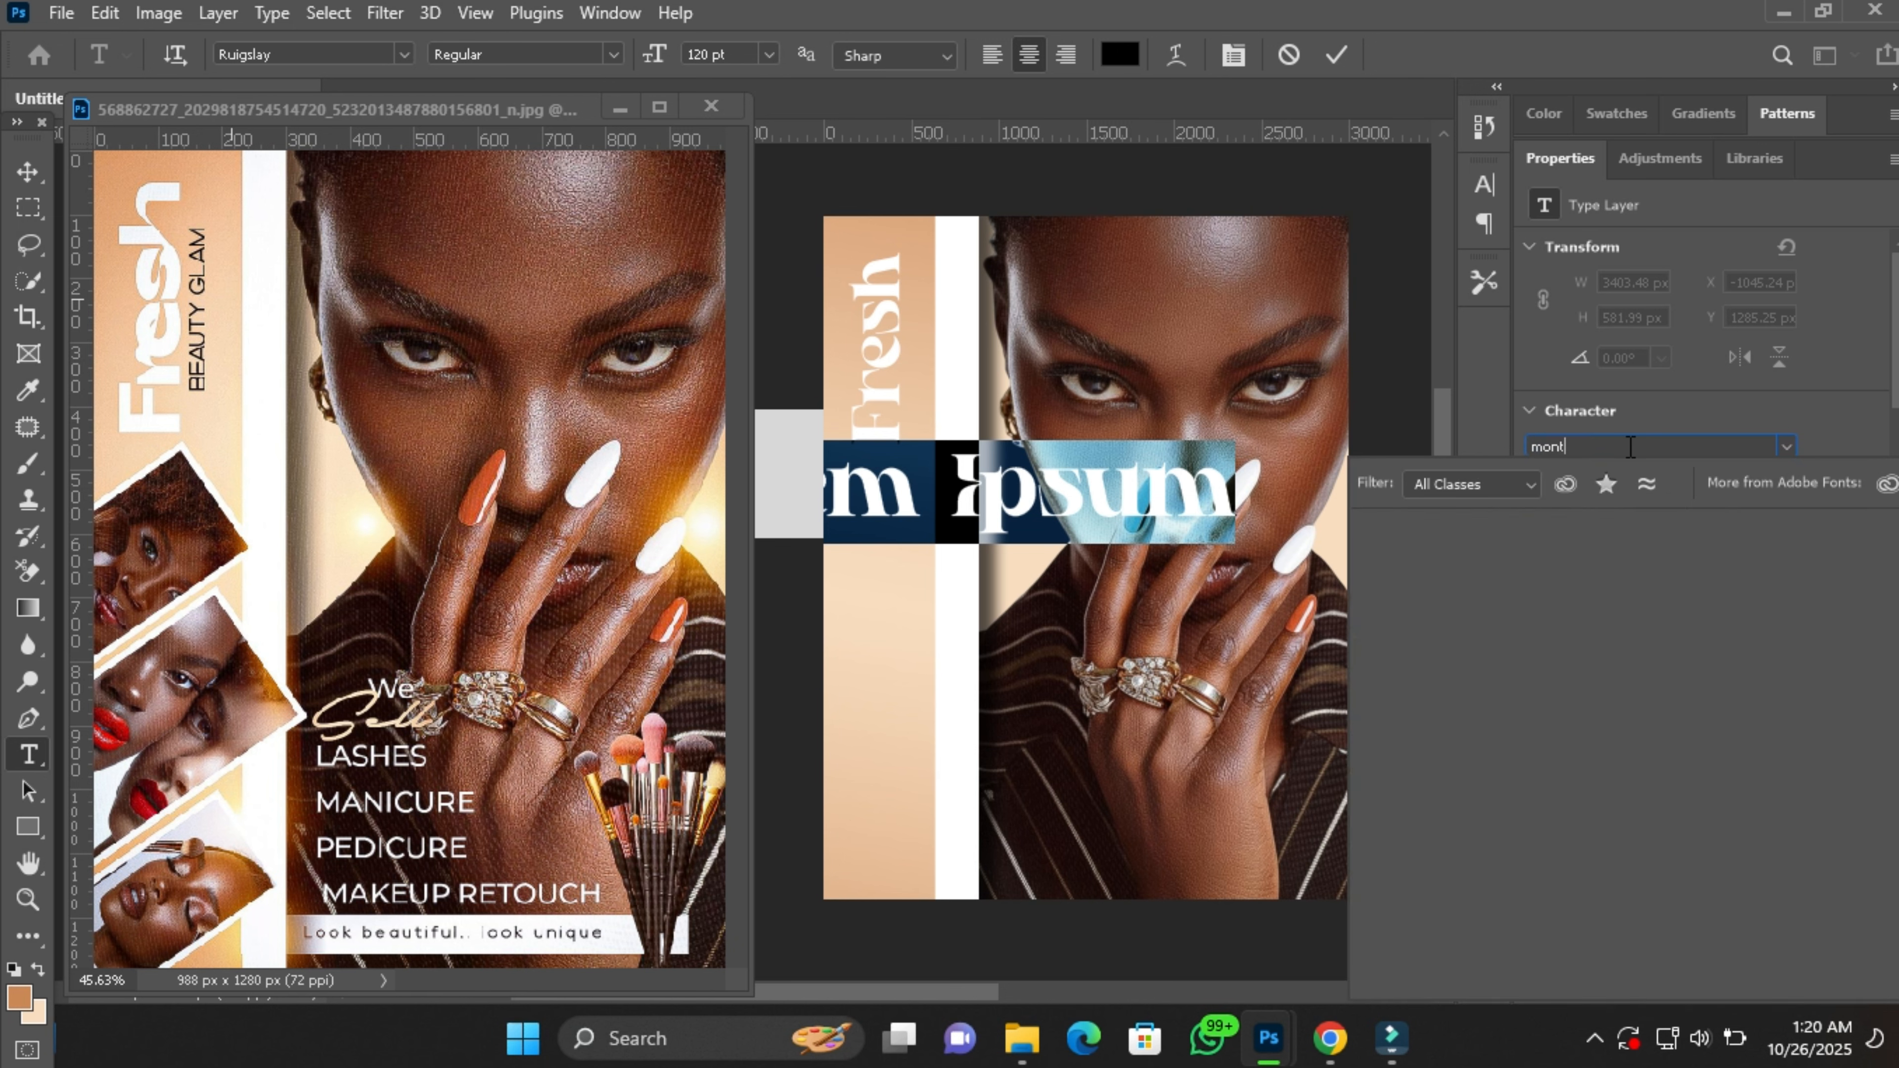
{"action": "left_click", "coordinate": [1684, 621]}
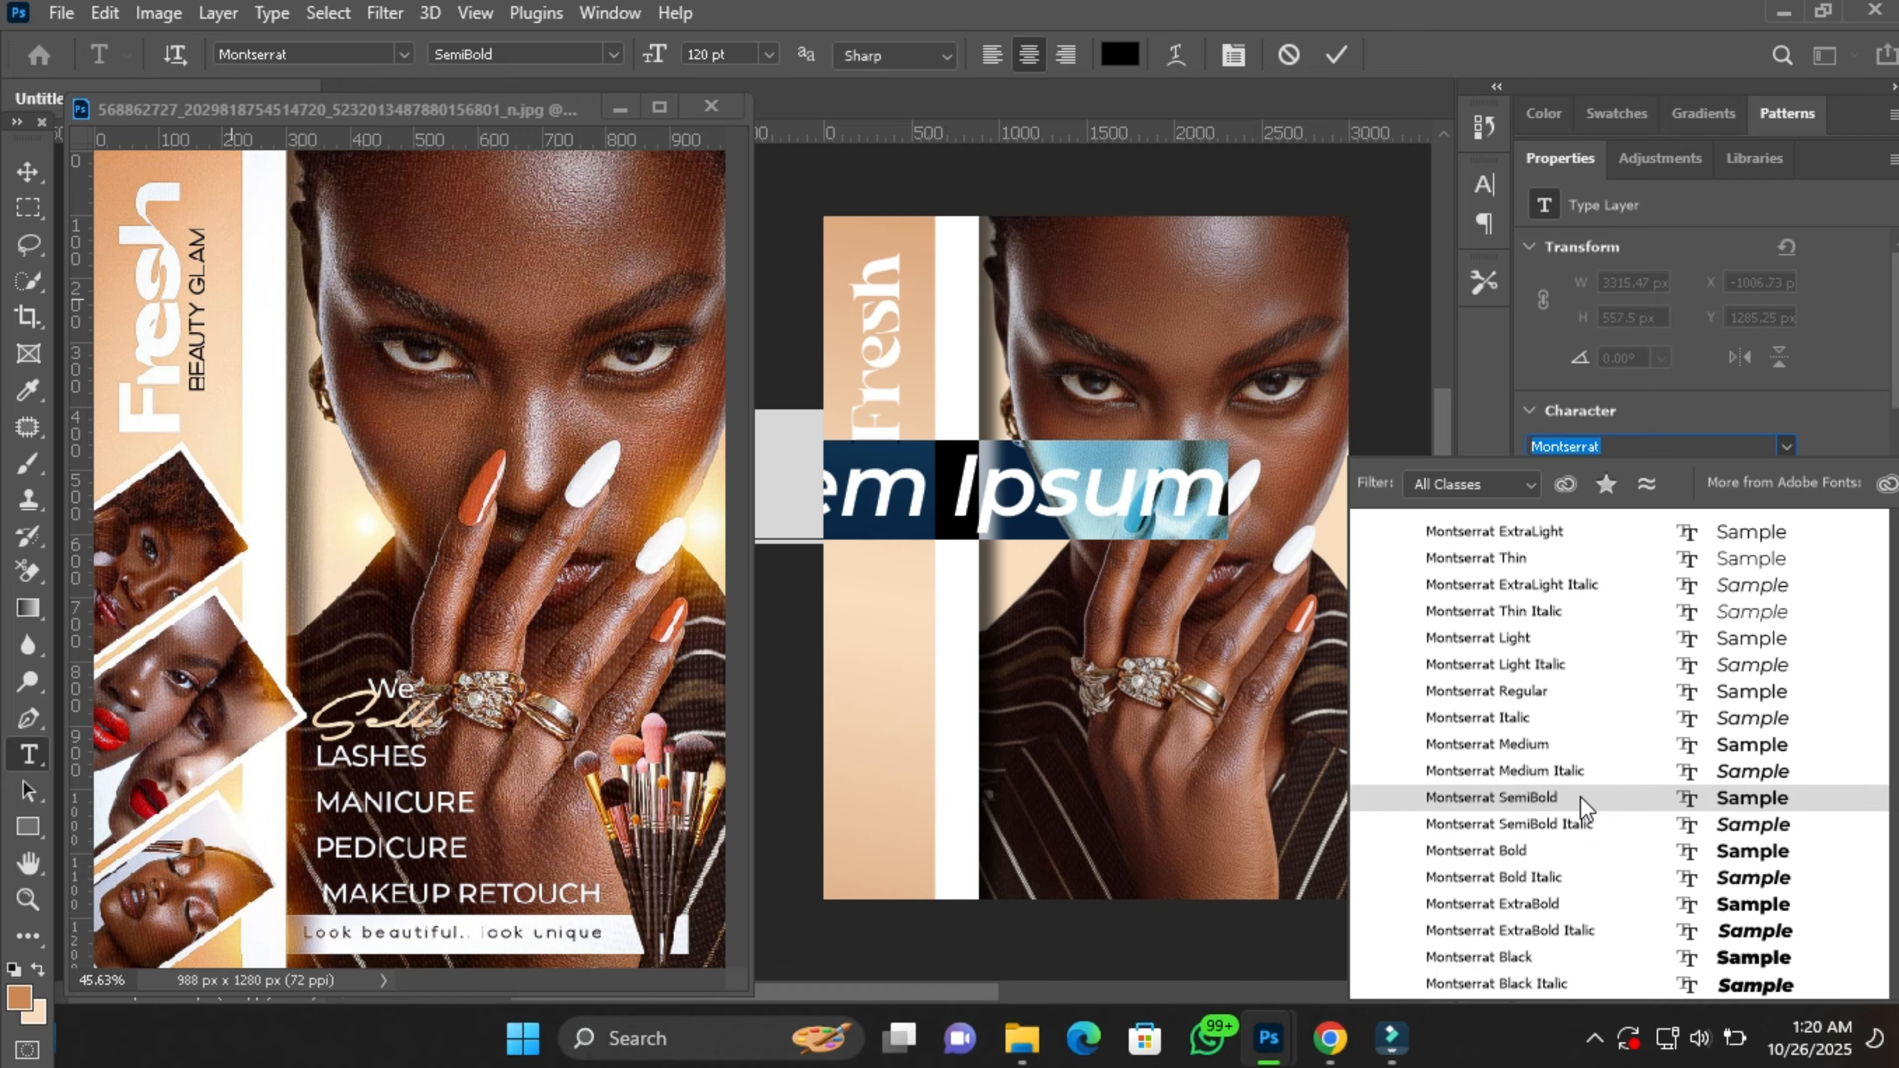
{"action": "left_click", "coordinate": [1562, 746]}
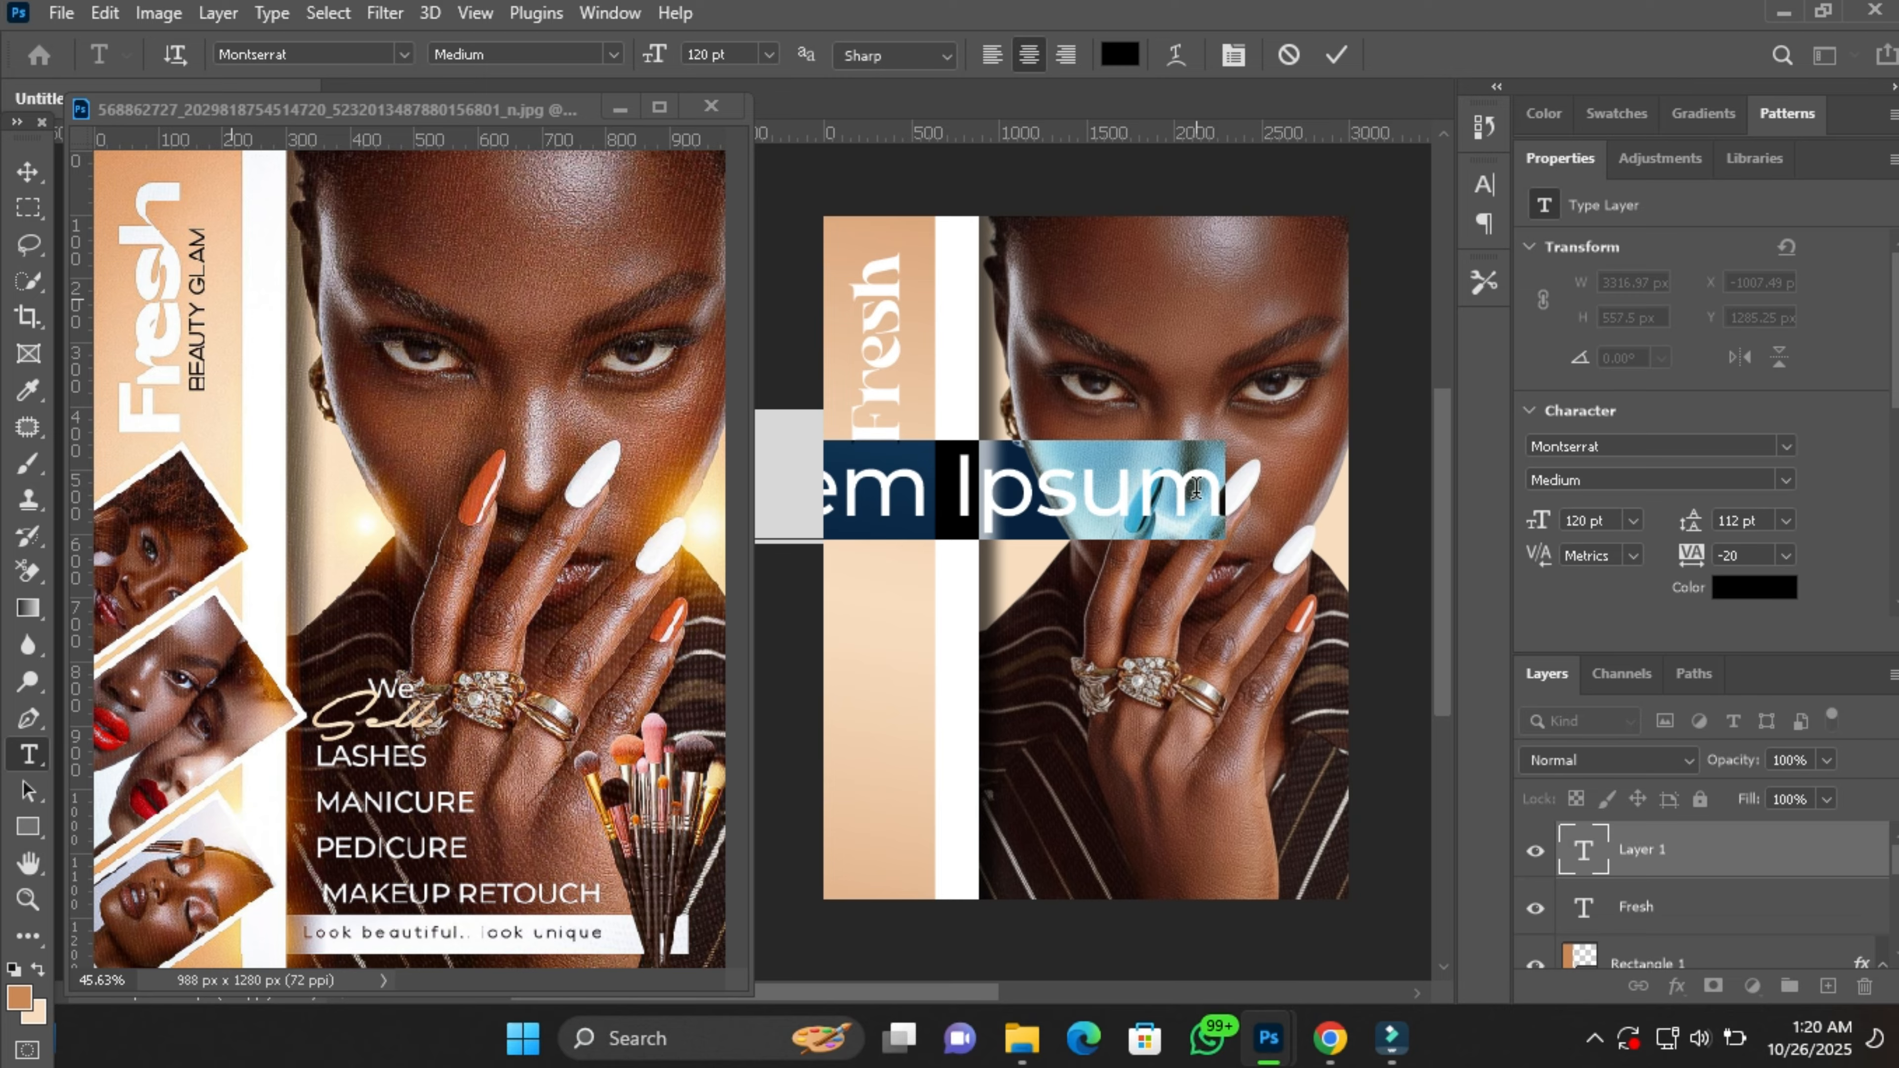
Enter "BEAUTY GLAM" in the new text layer and set its font size to 26 pt.
{"action": "type", "text": "BEAUTY"}
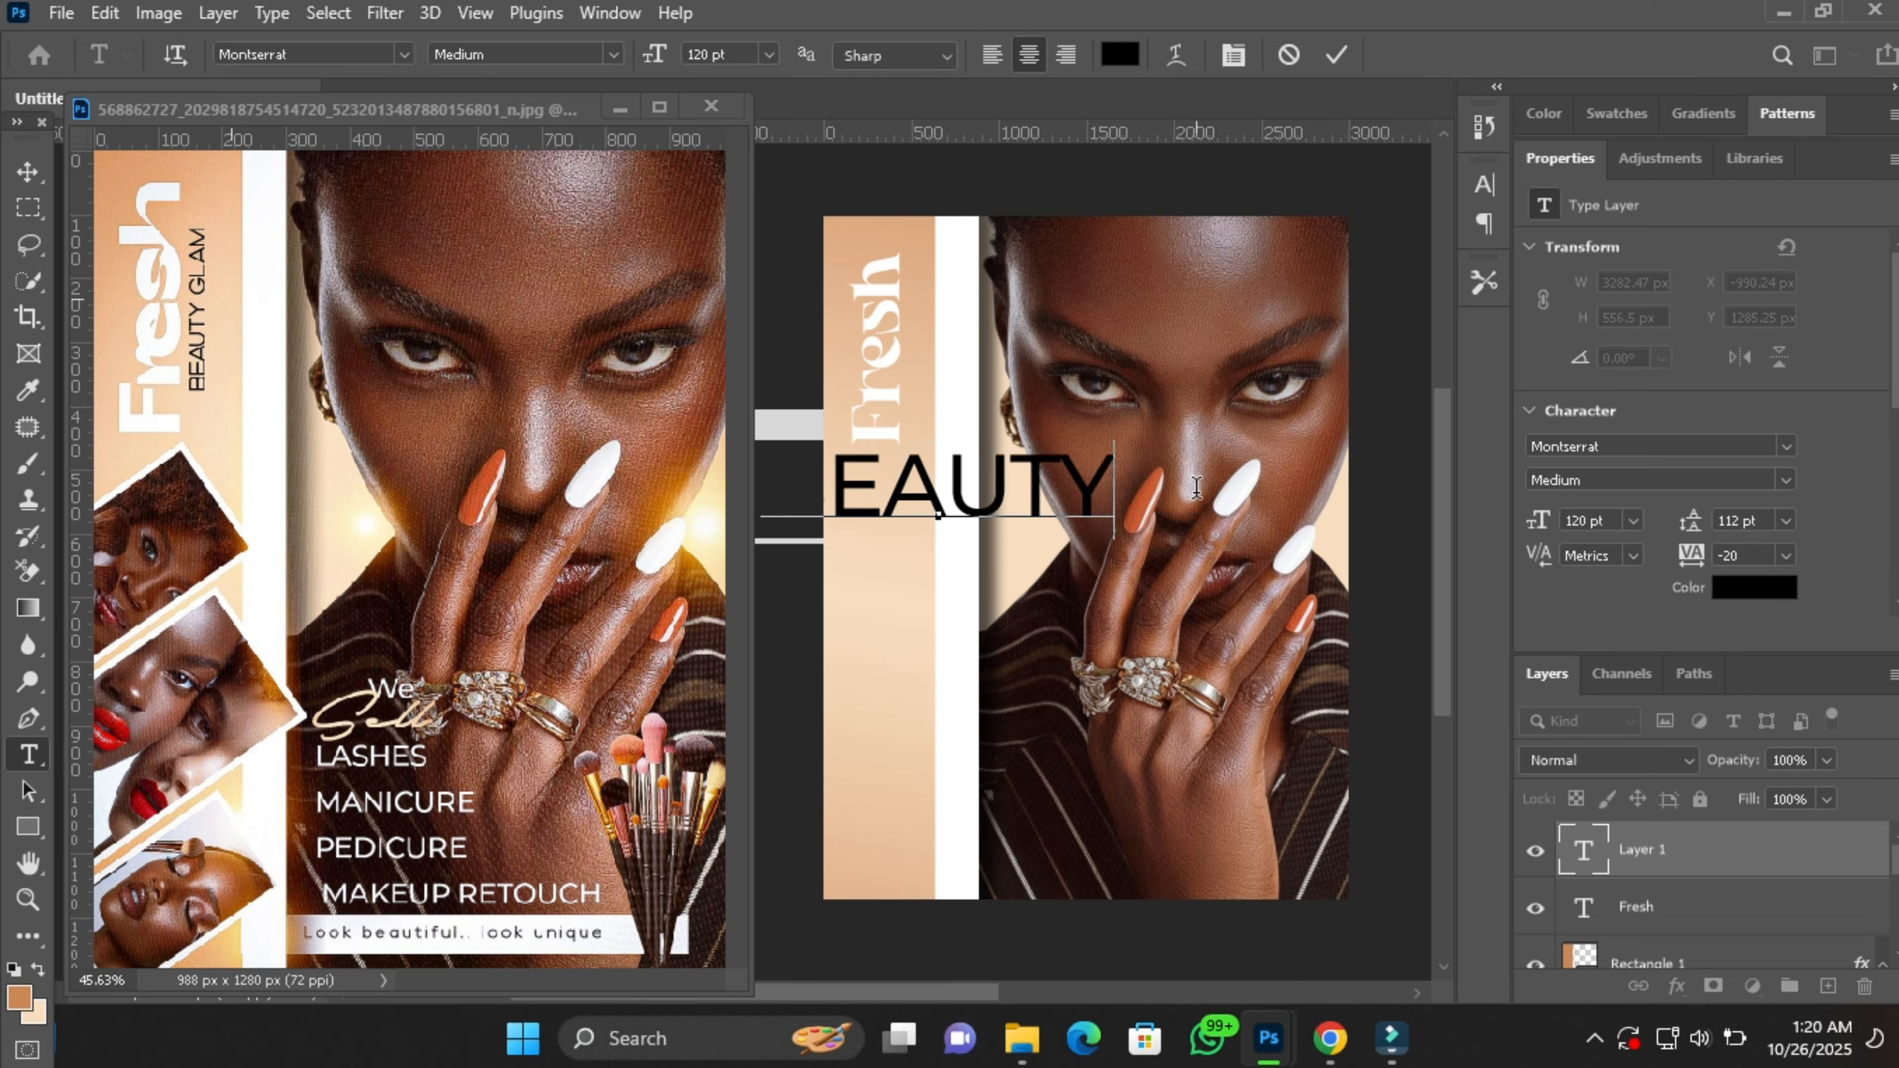
{"action": "type", "text": " GLAM"}
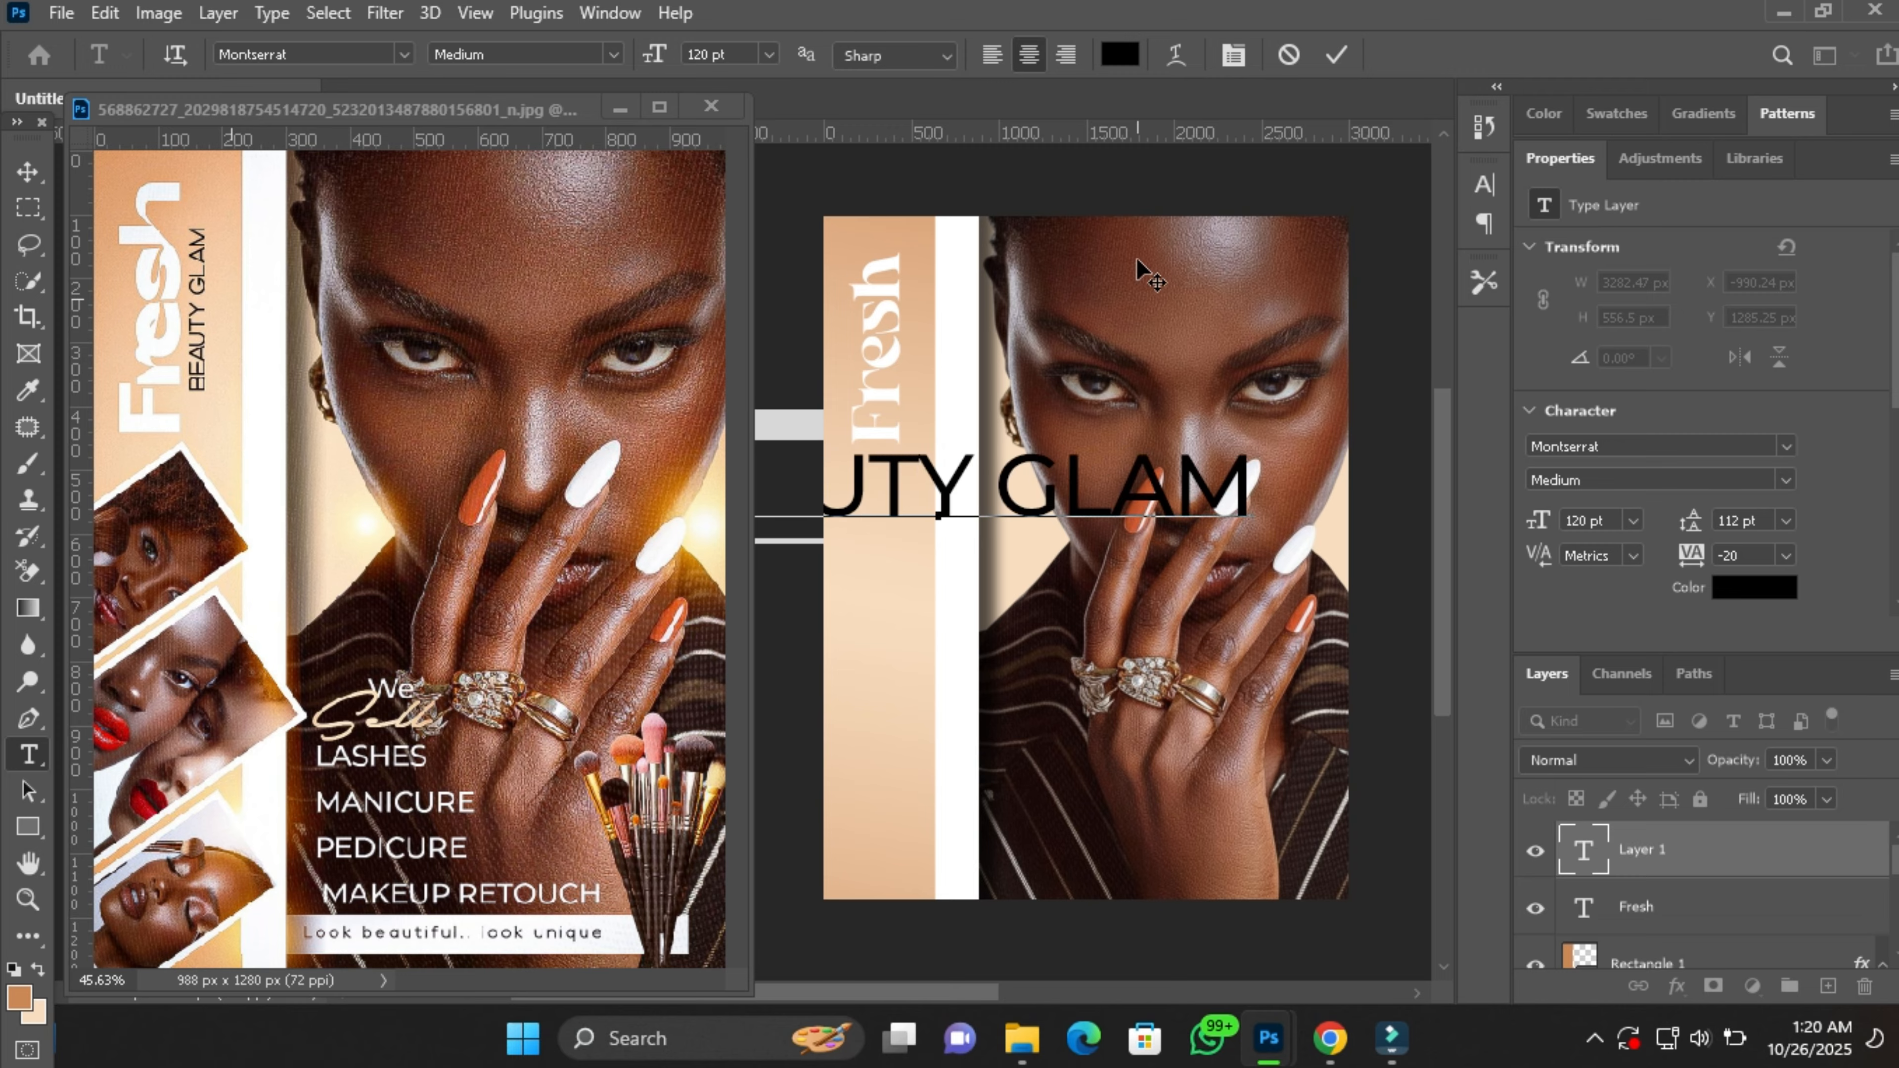
{"action": "key", "text": "ctrl+a"}
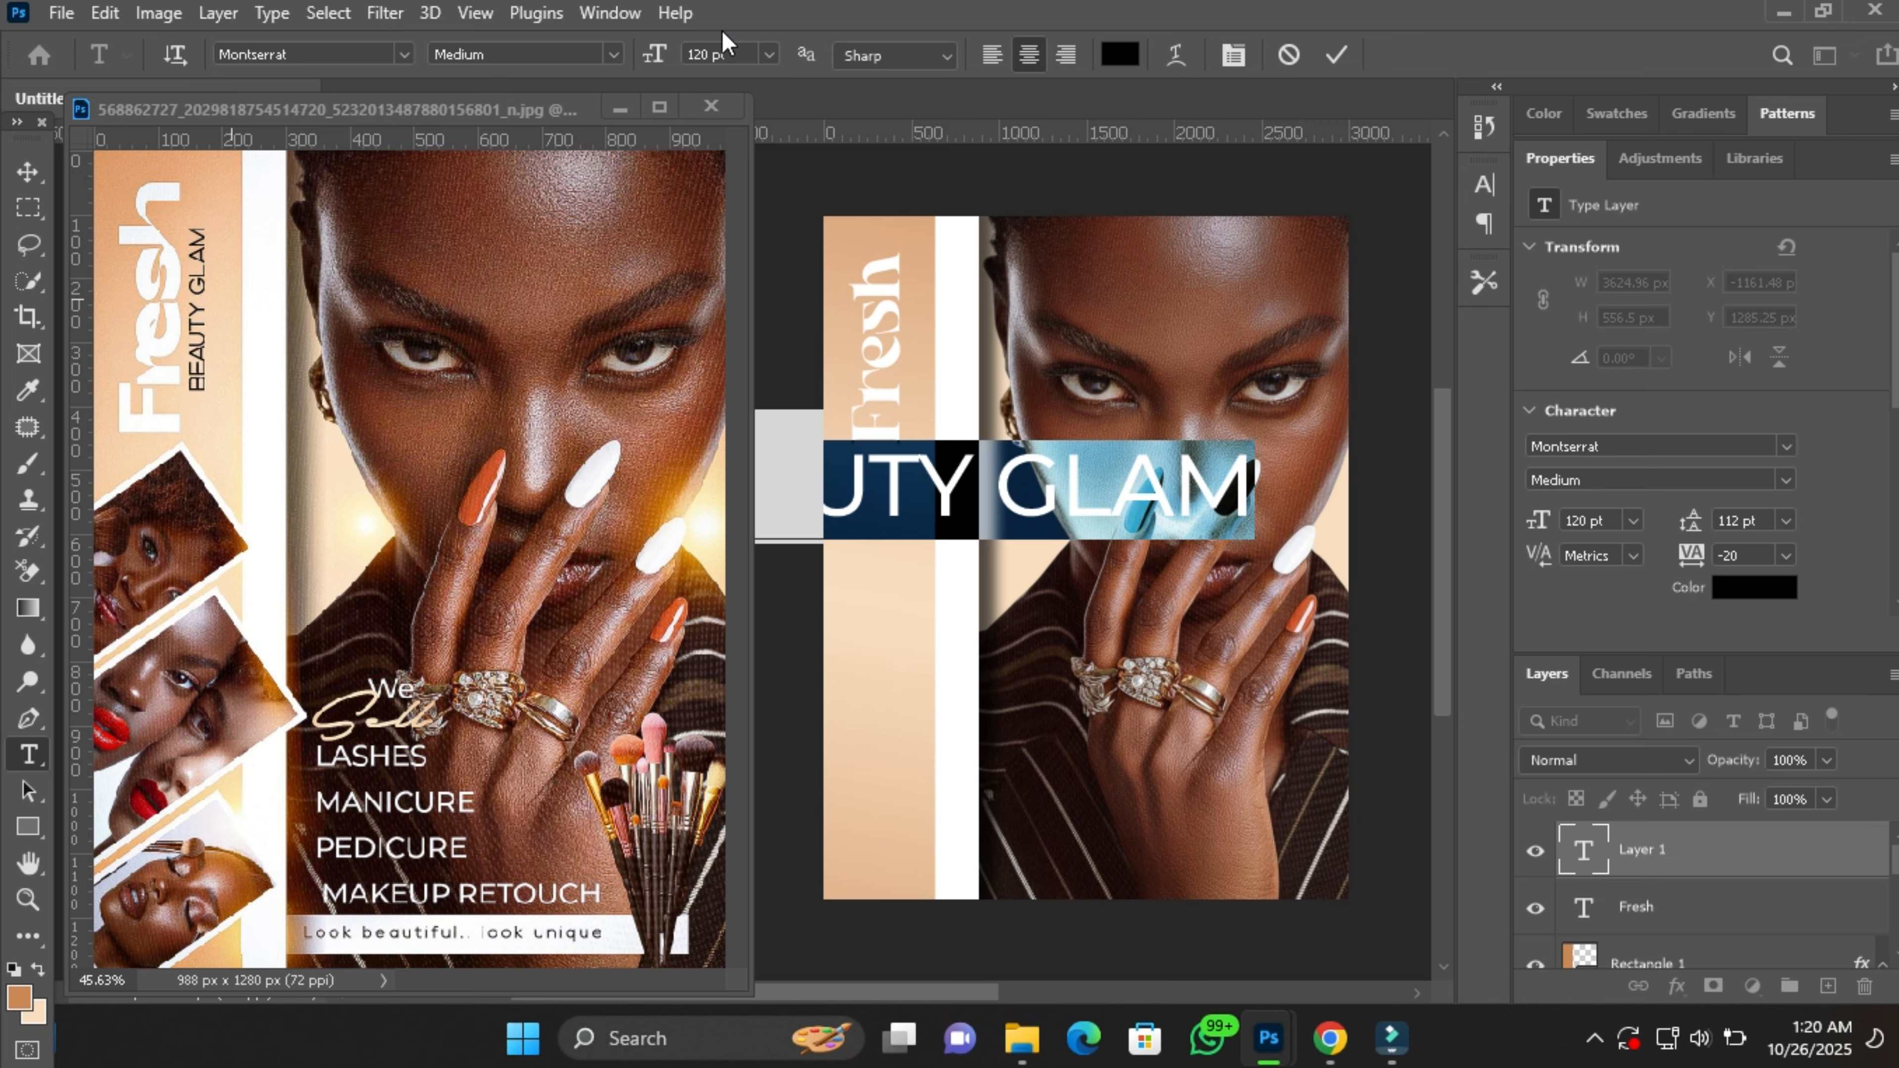
{"action": "left_click_drag", "start_coordinate": [657, 60], "coordinate": [538, 77]}
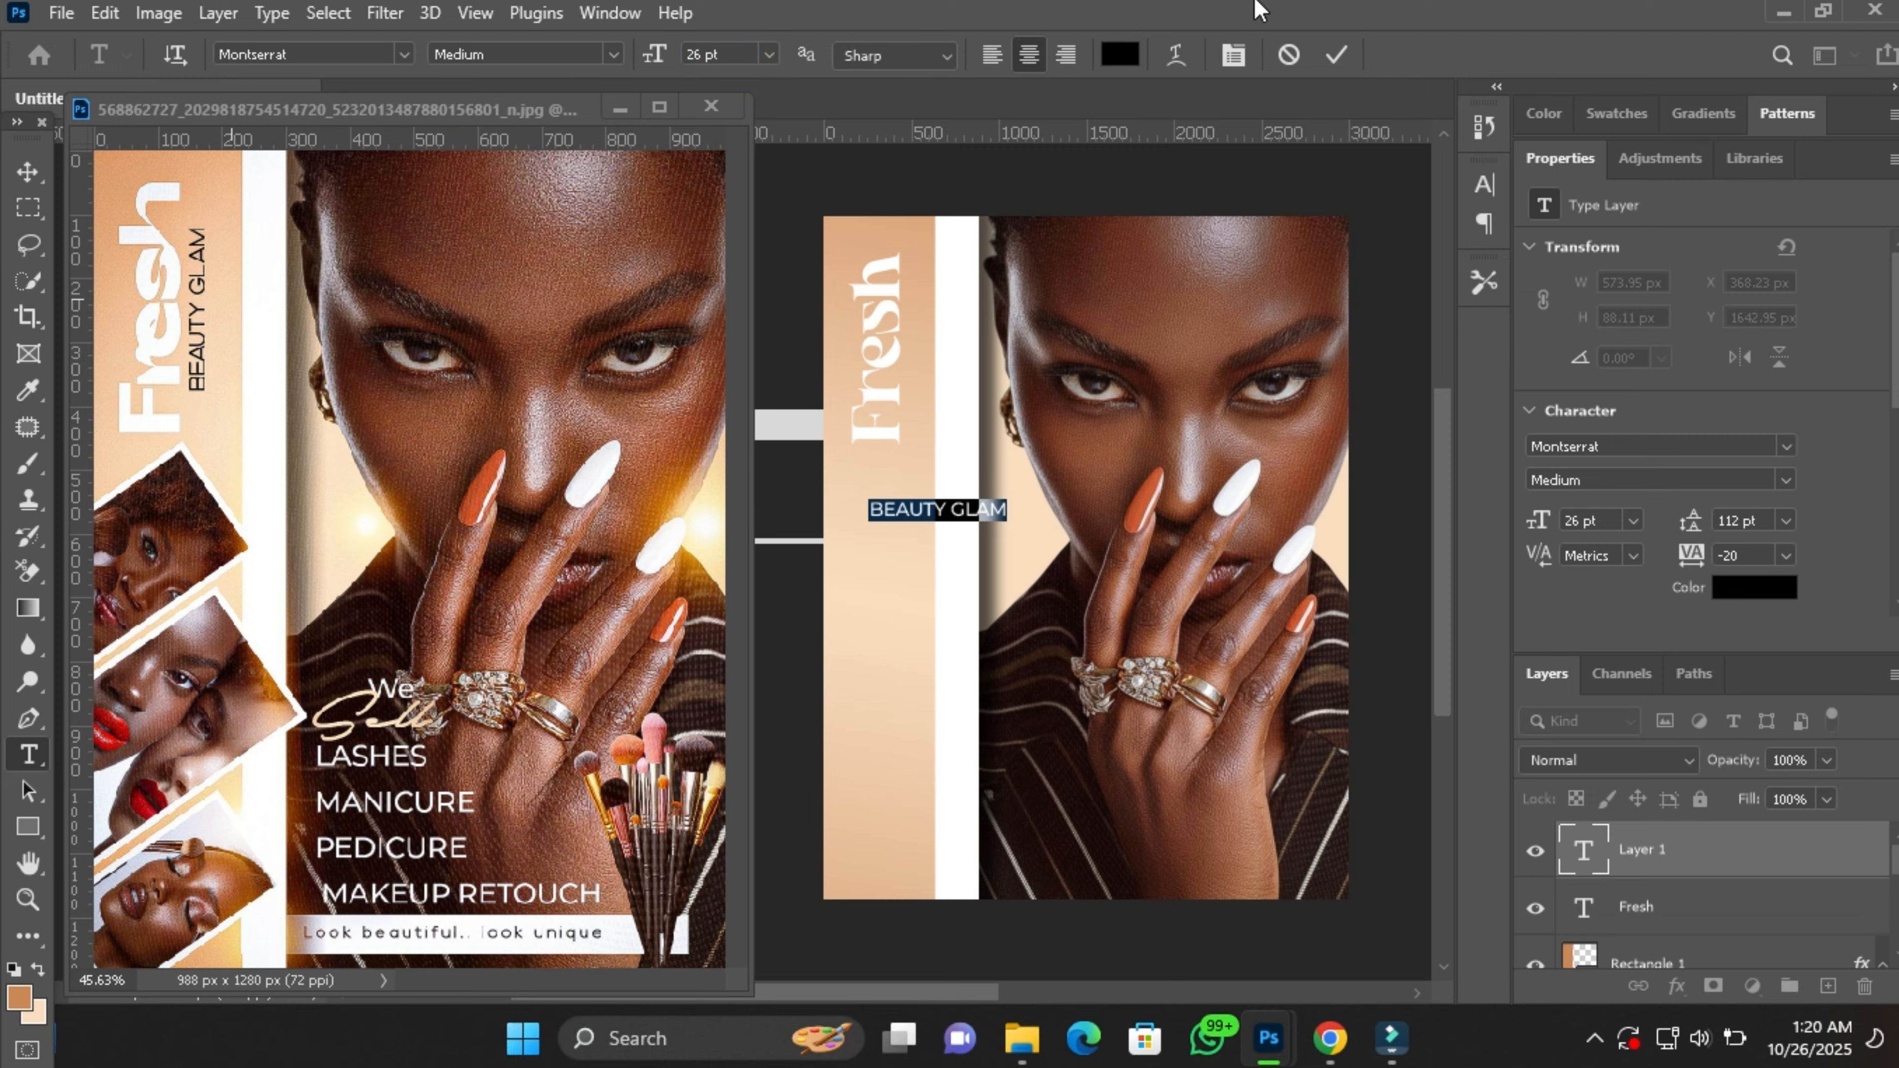
{"action": "left_click", "coordinate": [1338, 57]}
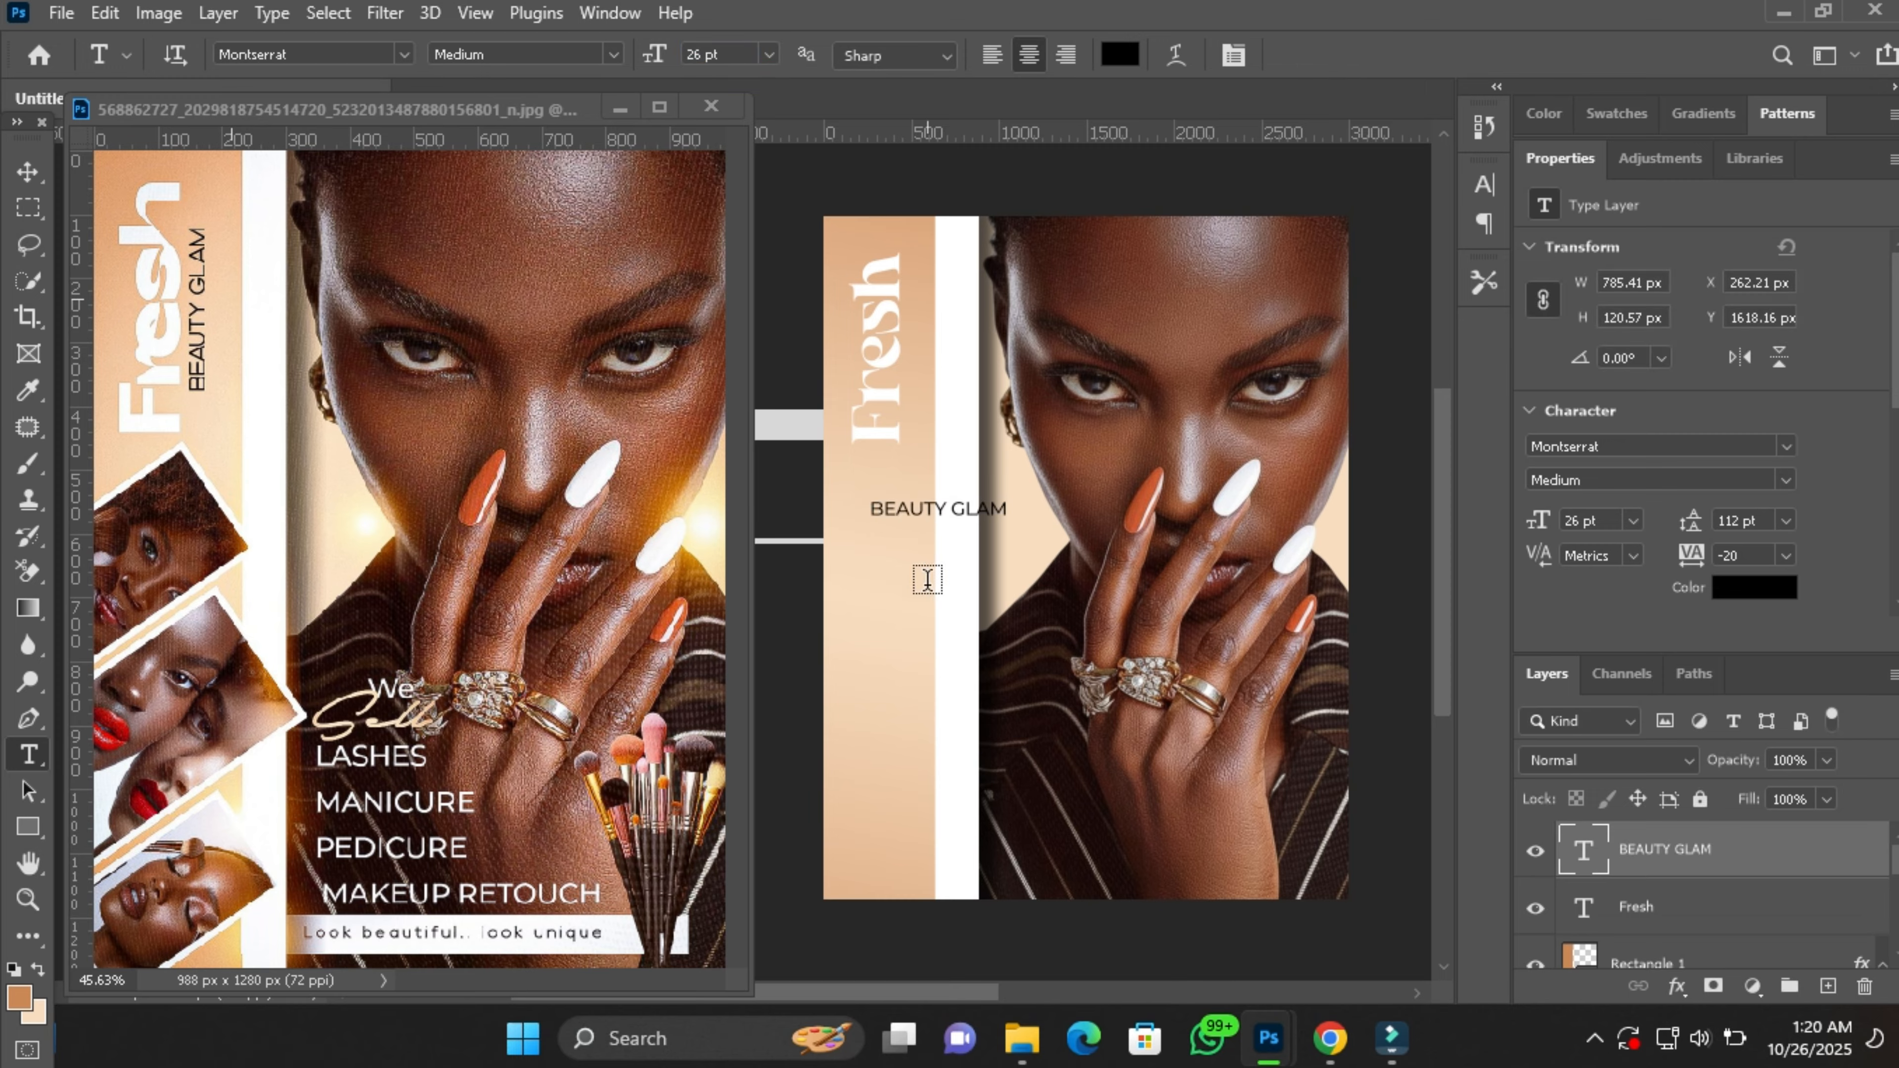
Rotate the "BEAUTY GLAM" text to -90° so it reads vertically.
{"action": "key", "text": "v"}
{"action": "key", "text": "ctrl+t"}
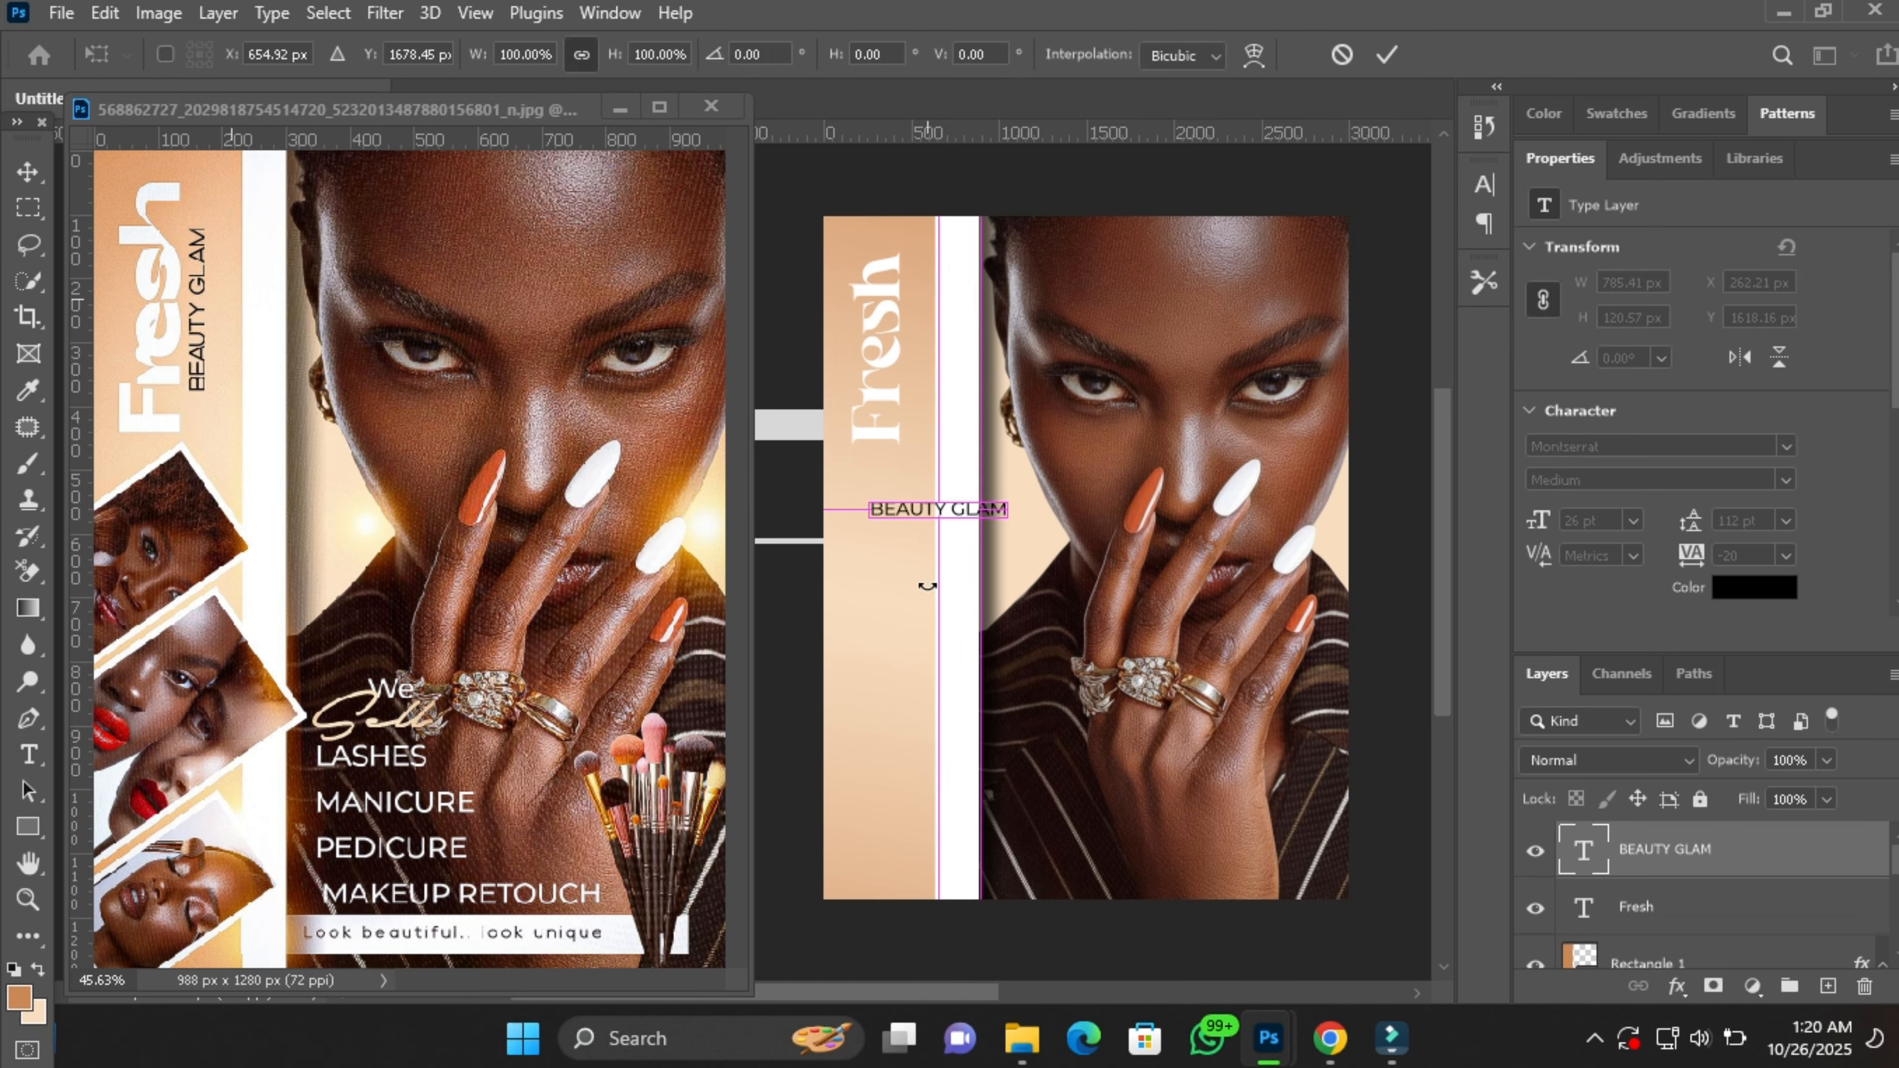
{"action": "left_click_drag", "start_coordinate": [1040, 503], "coordinate": [957, 410]}
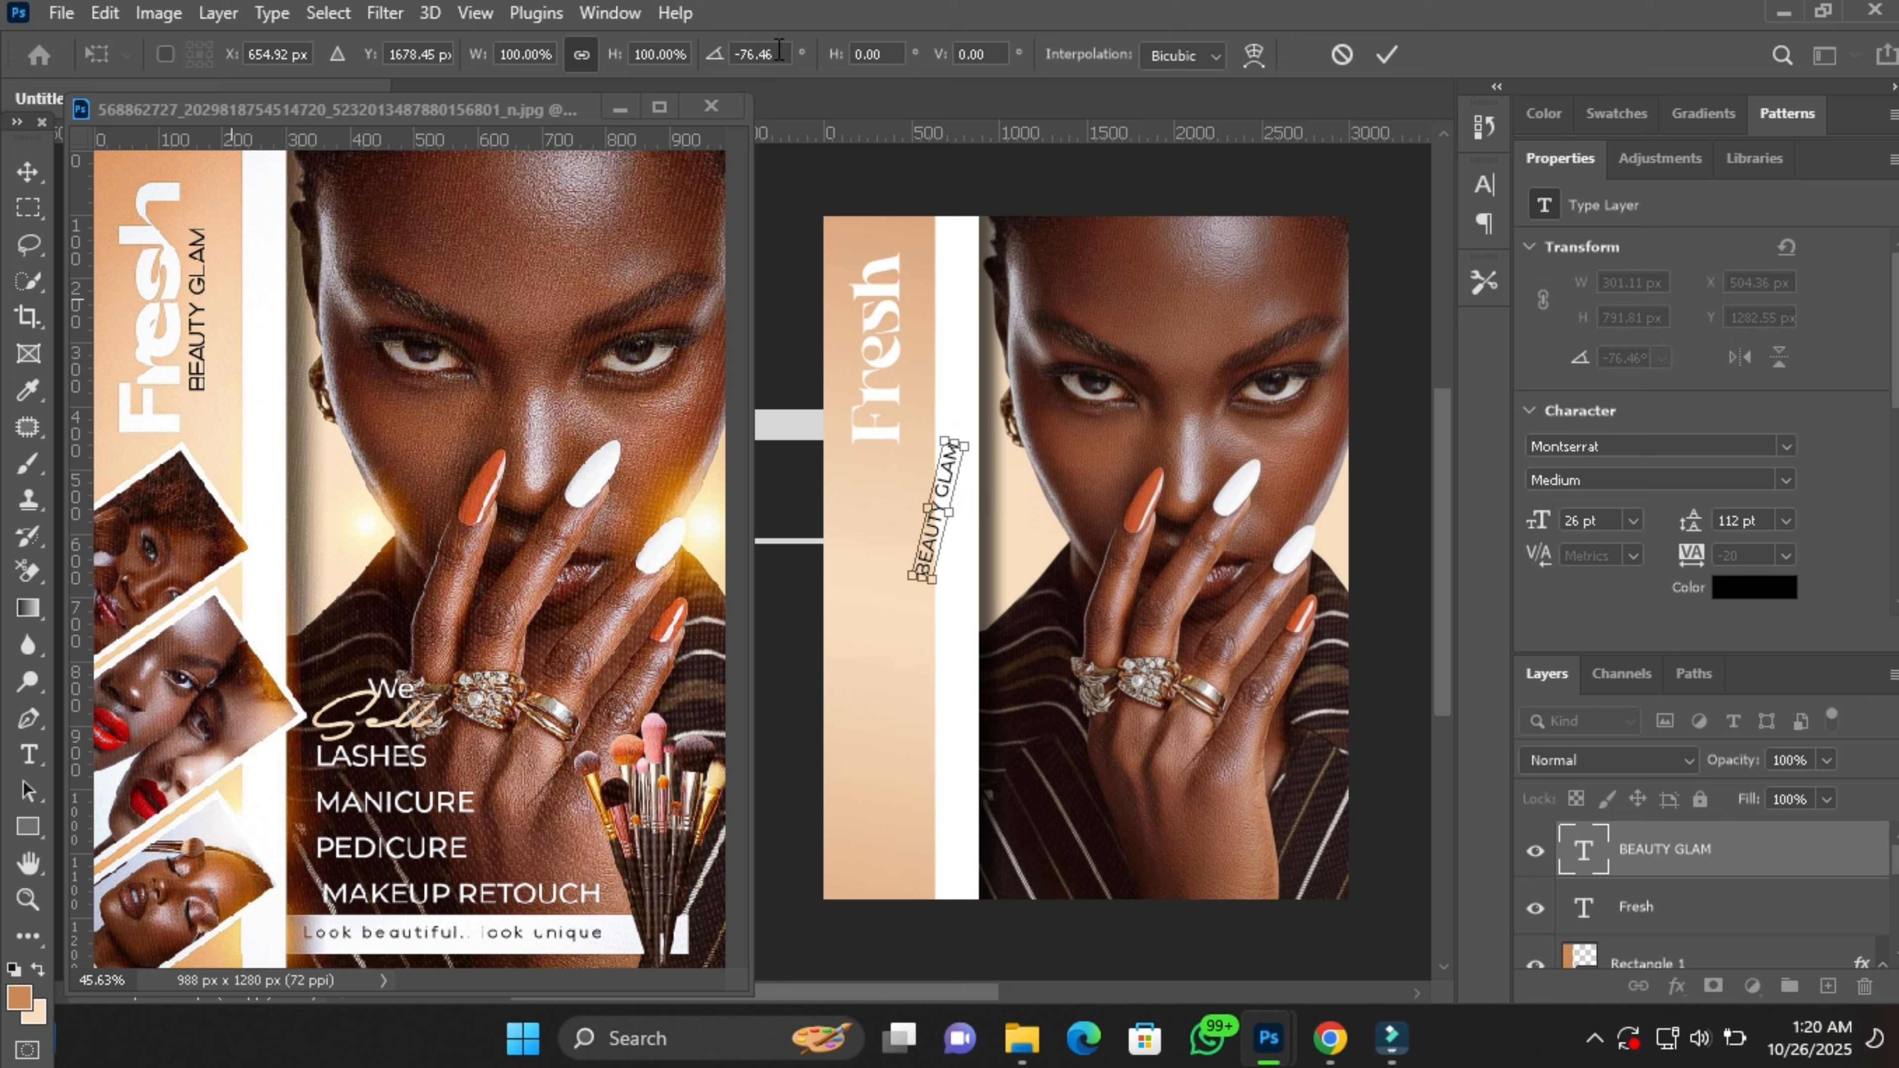
{"action": "left_click", "coordinate": [743, 52]}
{"action": "type", "text": "-90"}
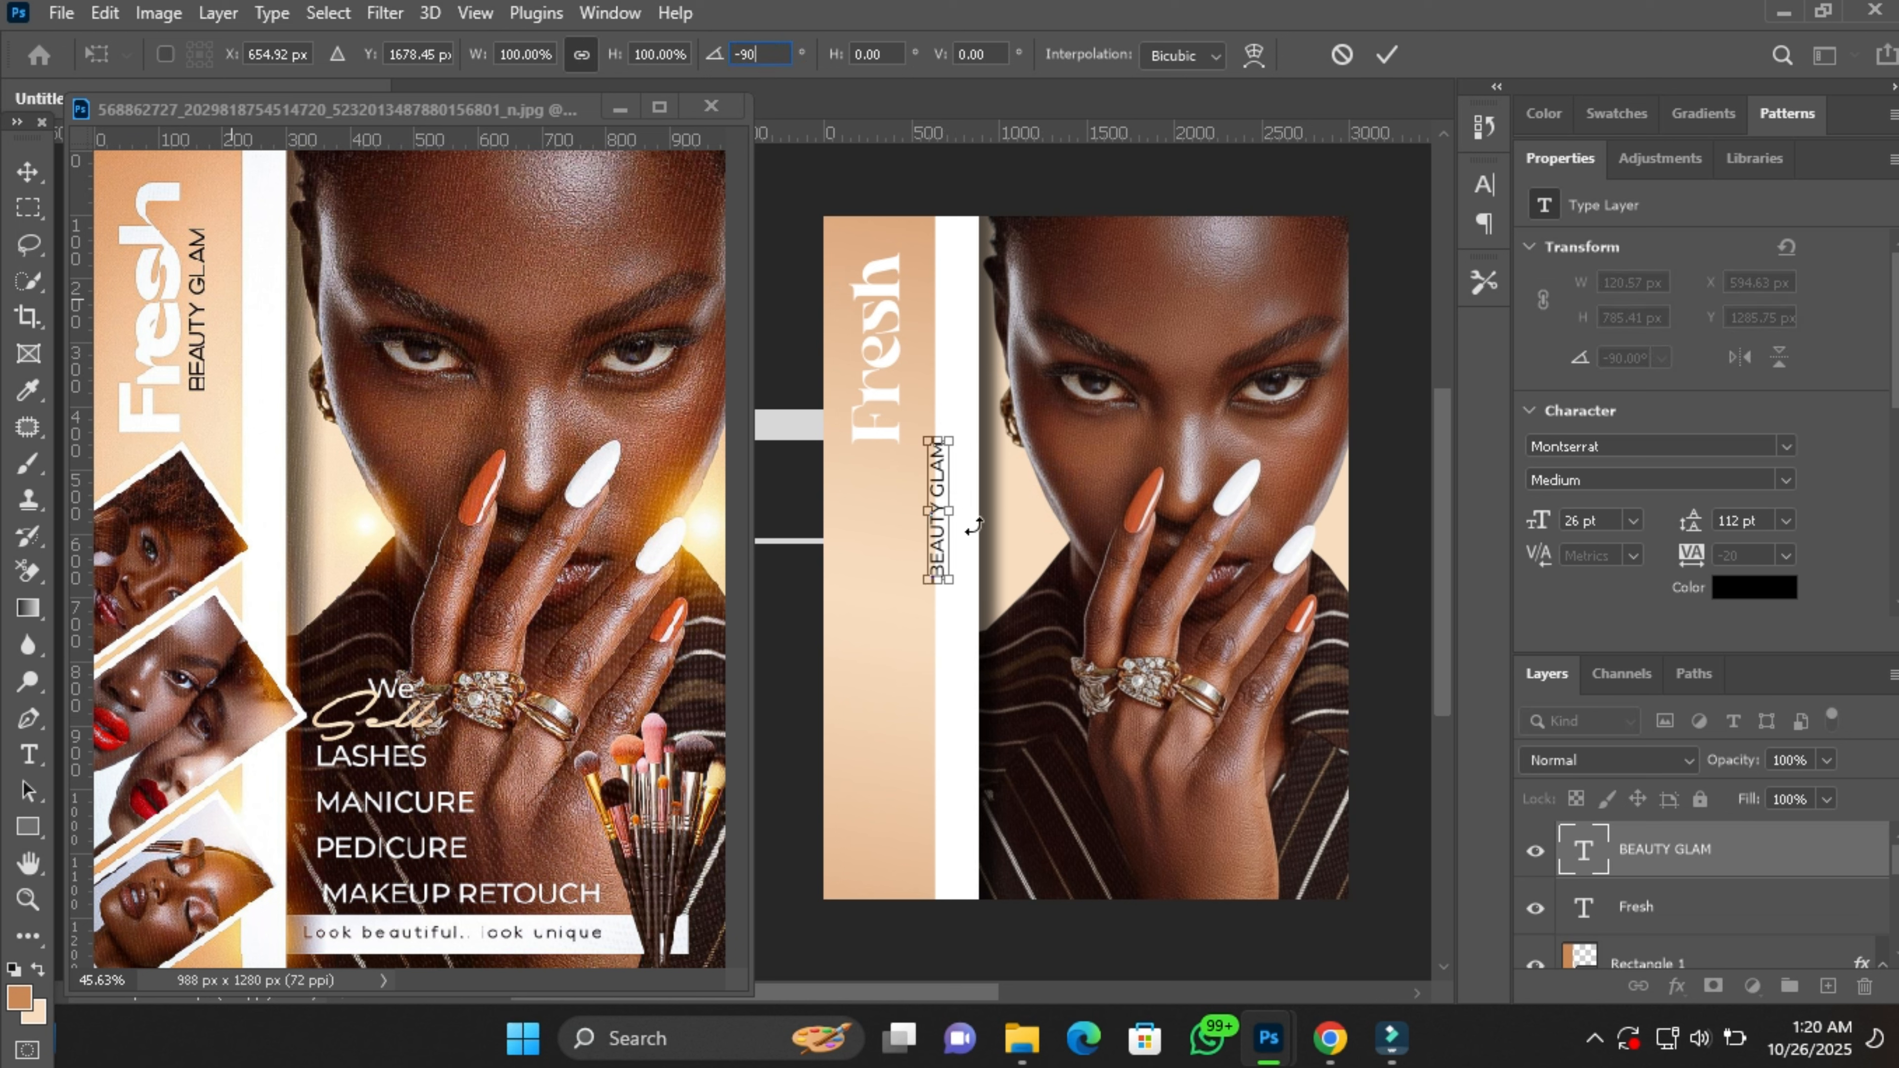
Move the vertical "BEAUTY GLAM" text right beside the "Fresh" headline and scale it down proportionally to about 104 x 677 px.
{"action": "left_click_drag", "start_coordinate": [938, 546], "coordinate": [913, 374]}
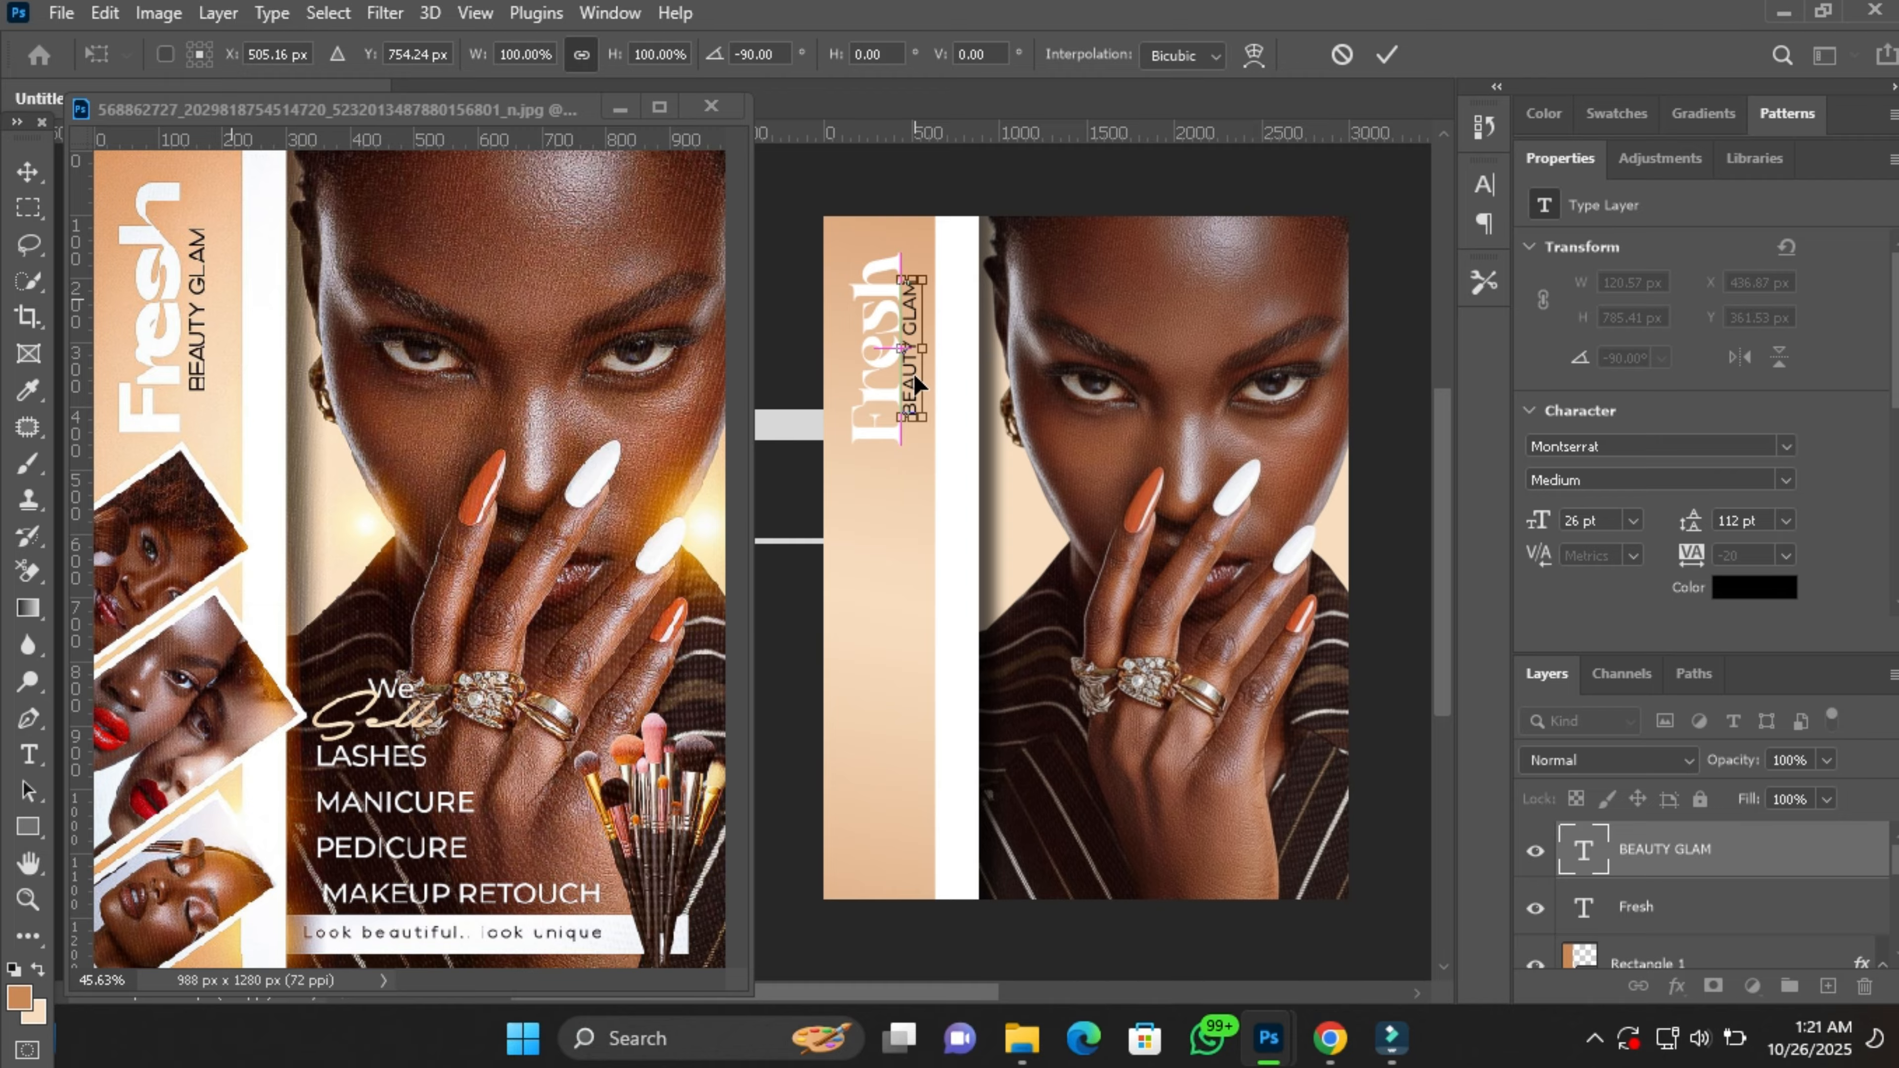
{"action": "key", "text": "Right"}
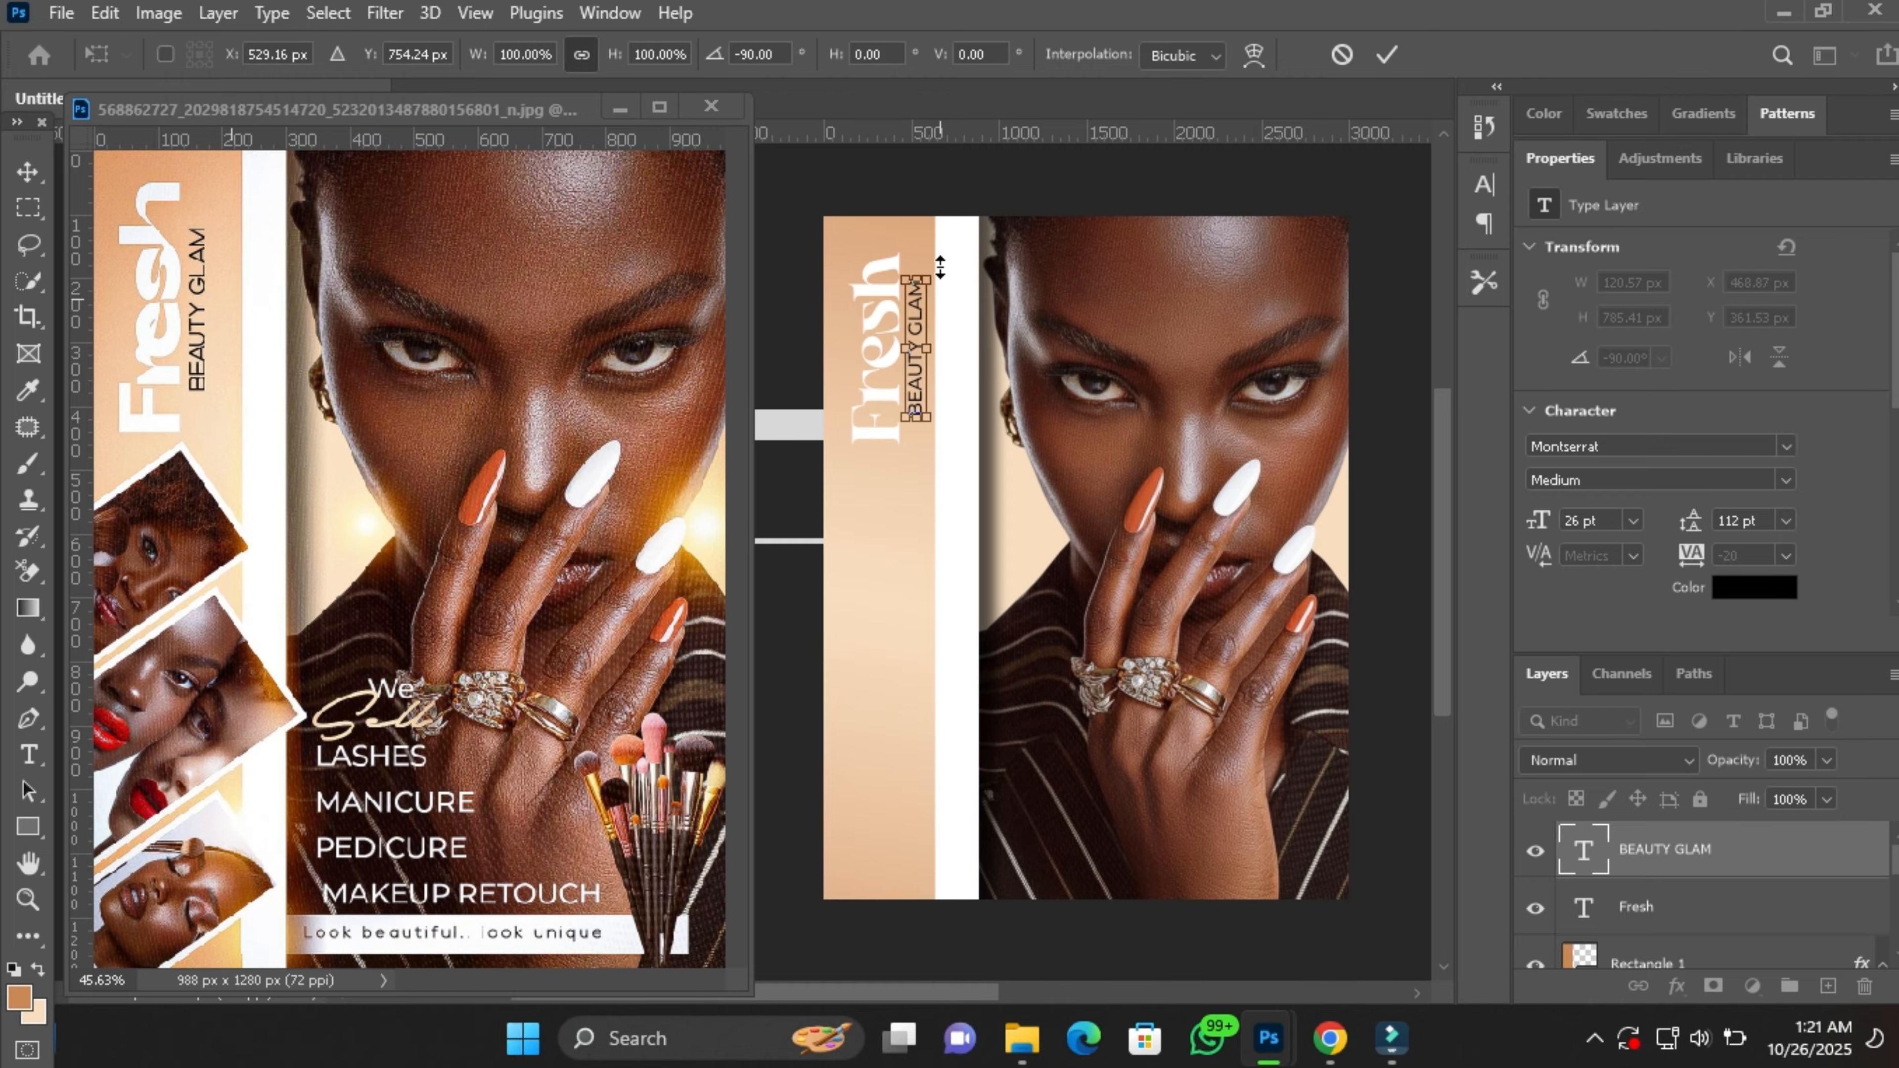
{"action": "left_click_drag", "start_coordinate": [931, 274], "coordinate": [923, 292]}
{"action": "key", "text": "Return"}
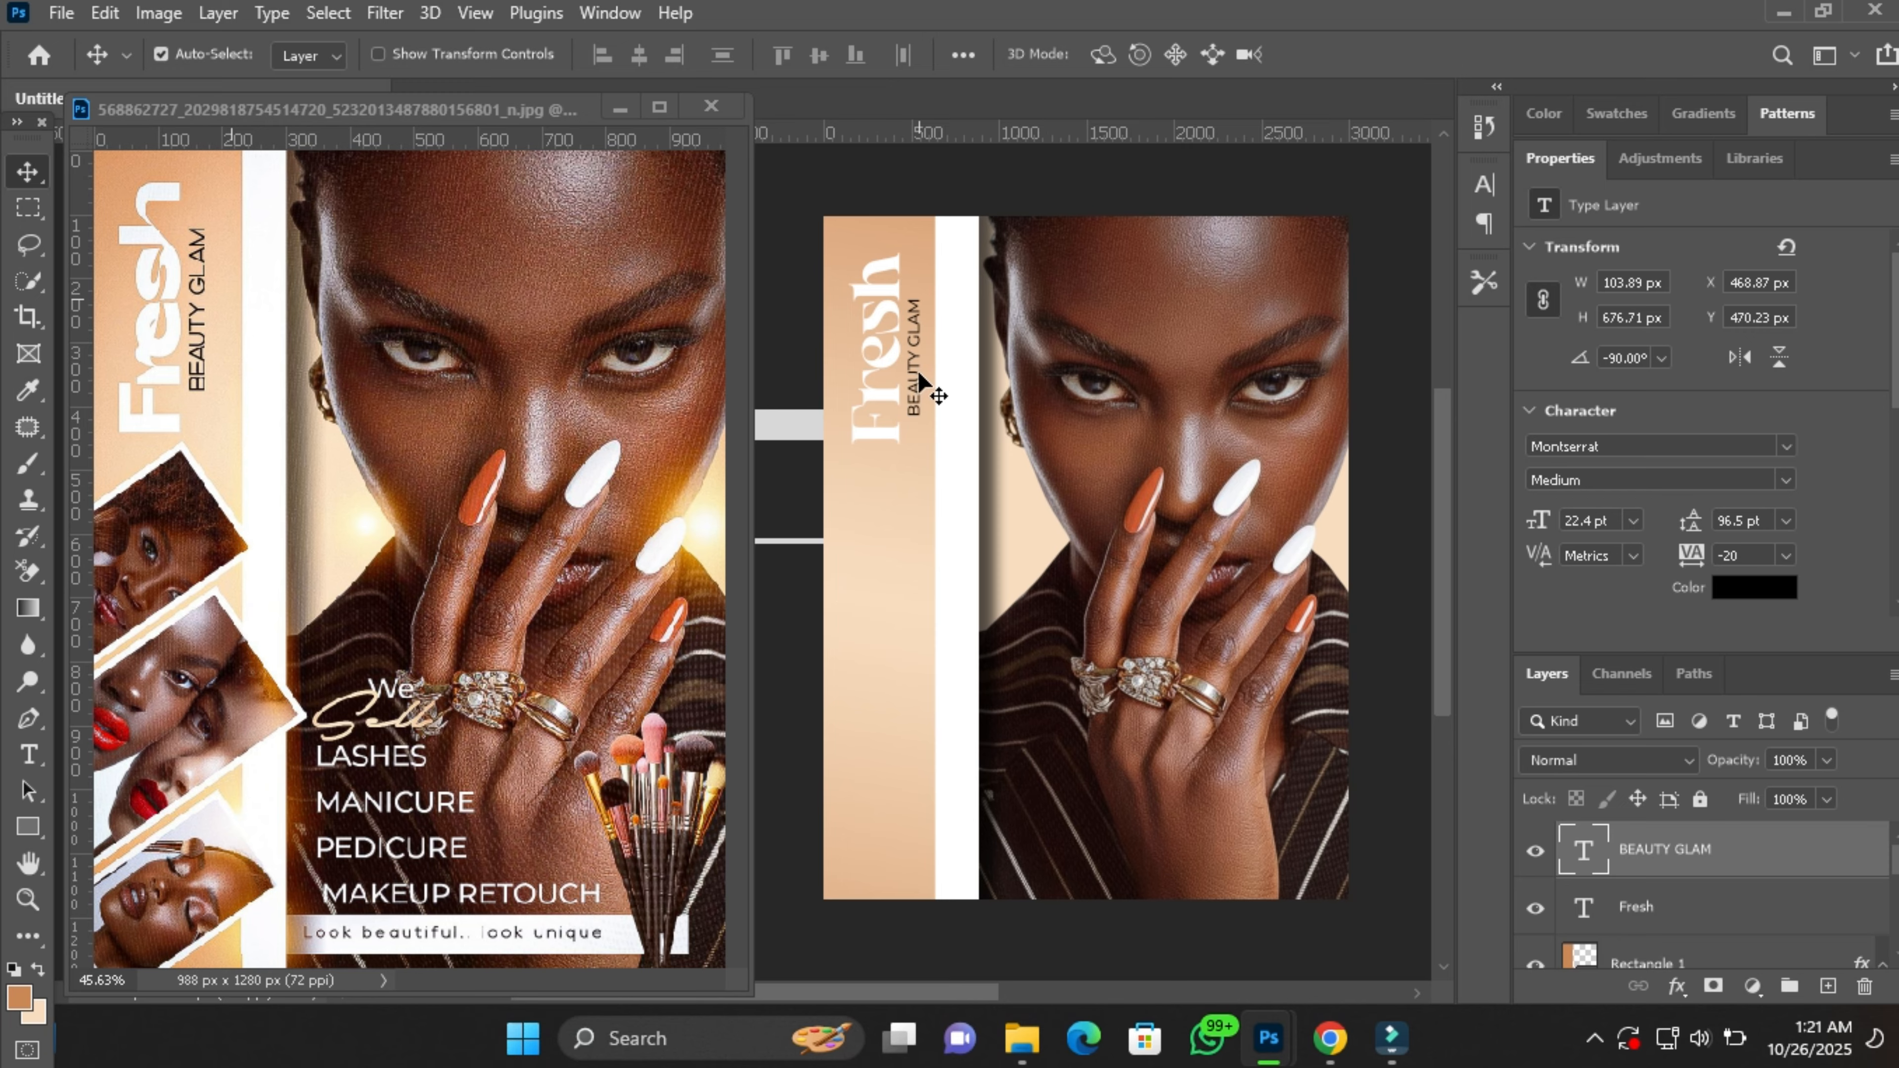
Set the tracking of the "BEAUTY GLAM" text to 0.
{"action": "left_click", "coordinate": [909, 320]}
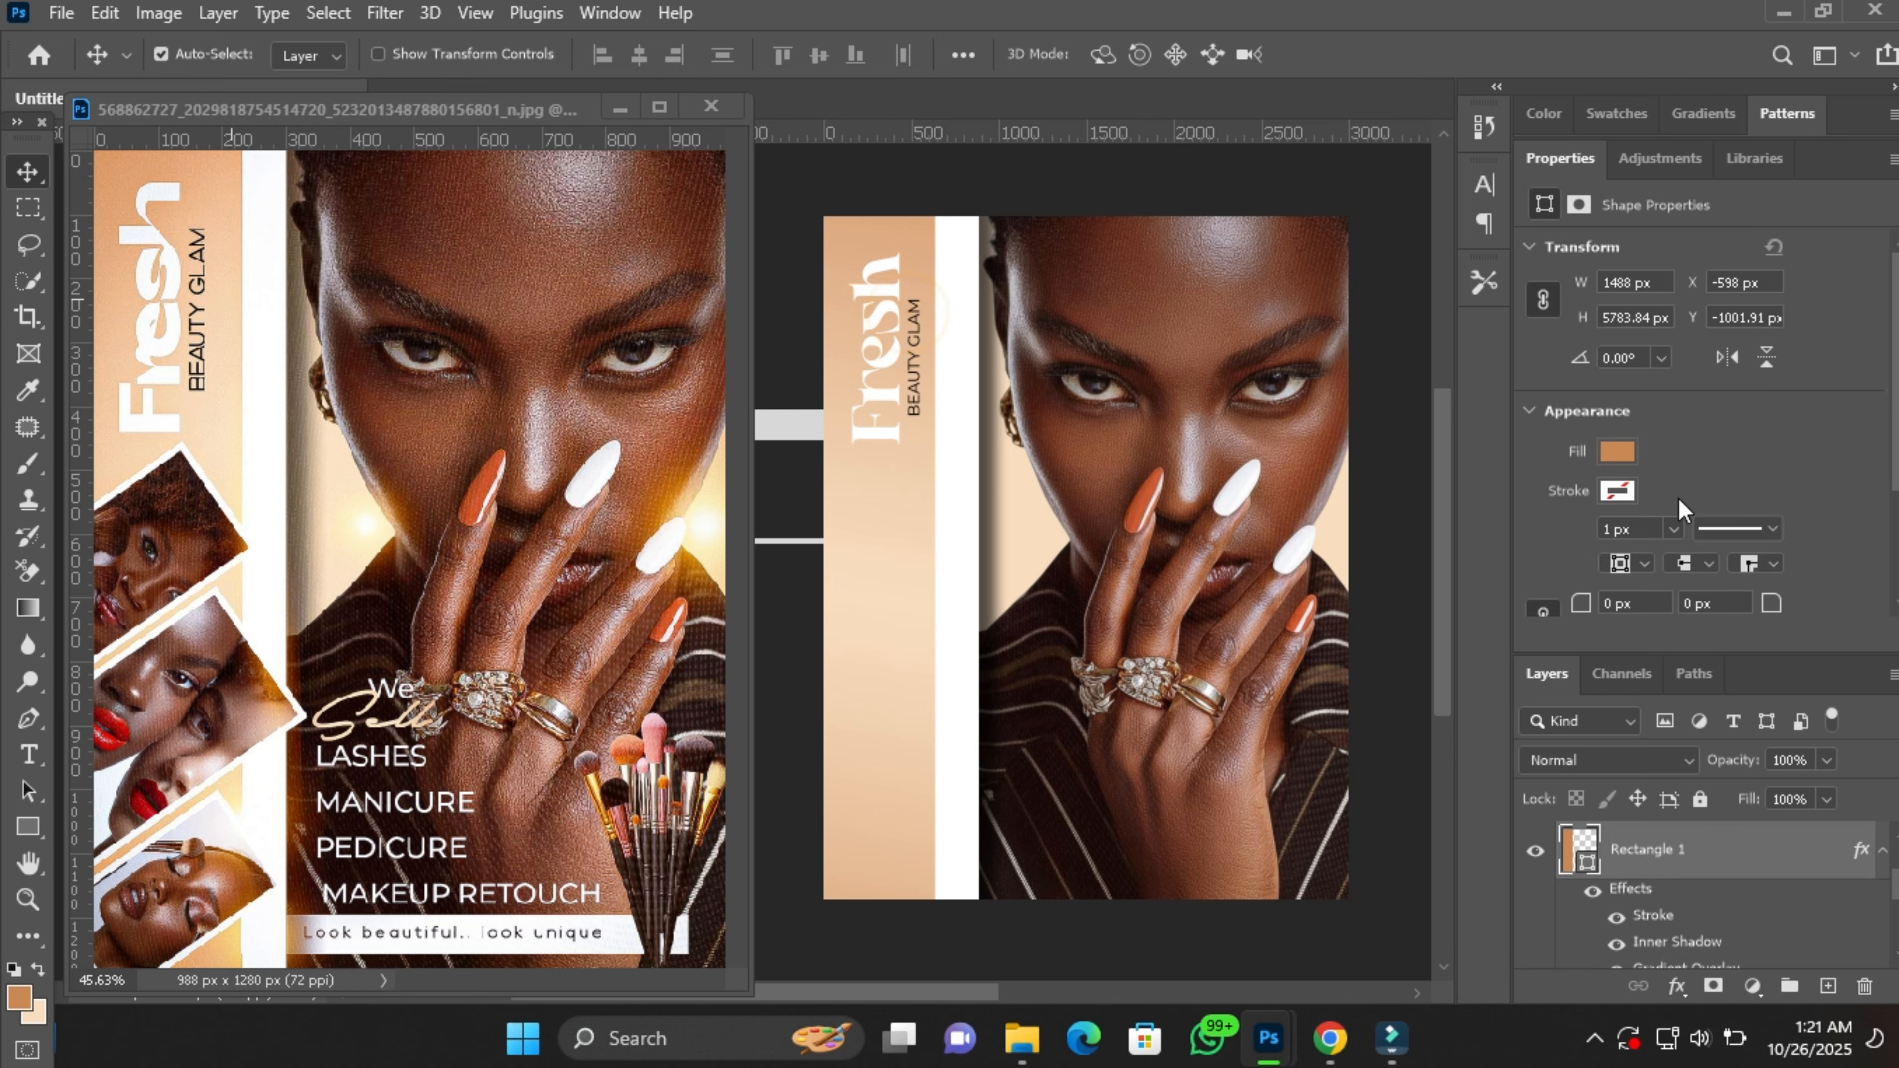
{"action": "left_click", "coordinate": [916, 337]}
{"action": "left_click", "coordinate": [1785, 555]}
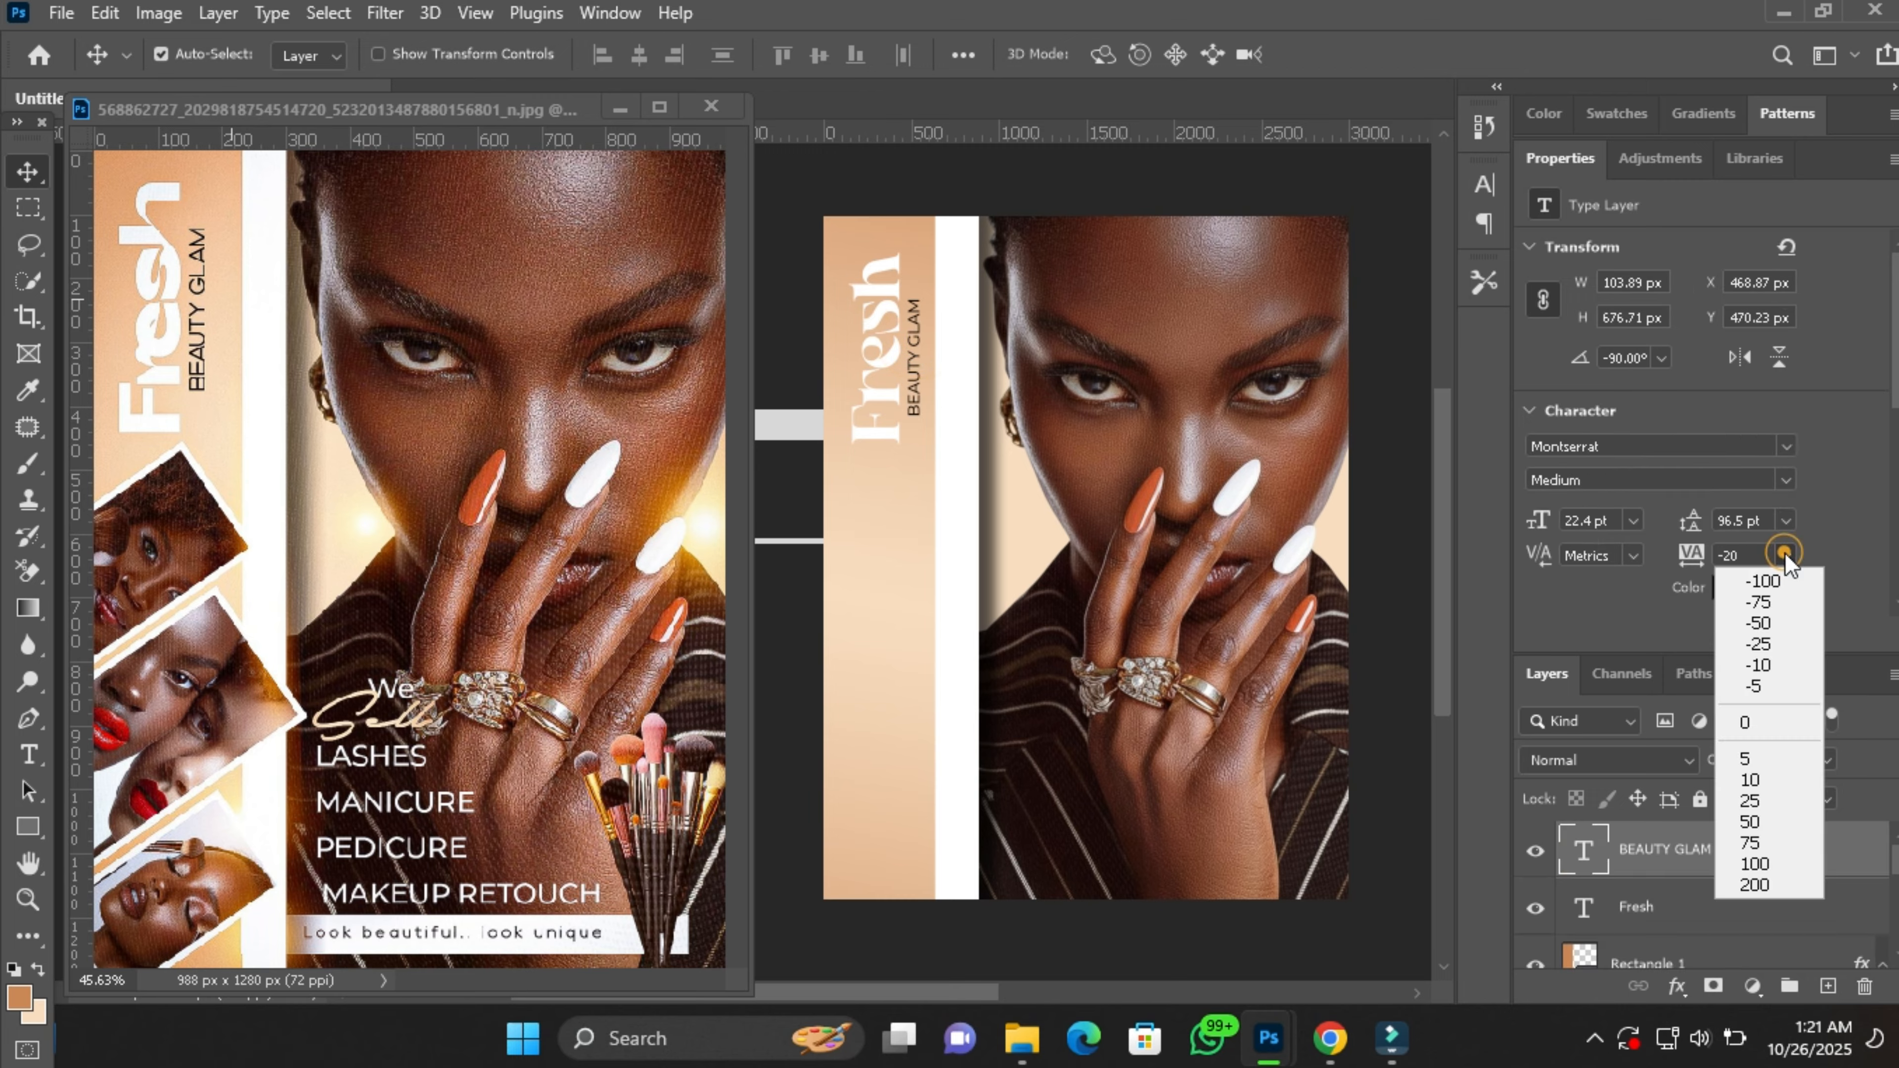
{"action": "left_click", "coordinate": [1749, 723]}
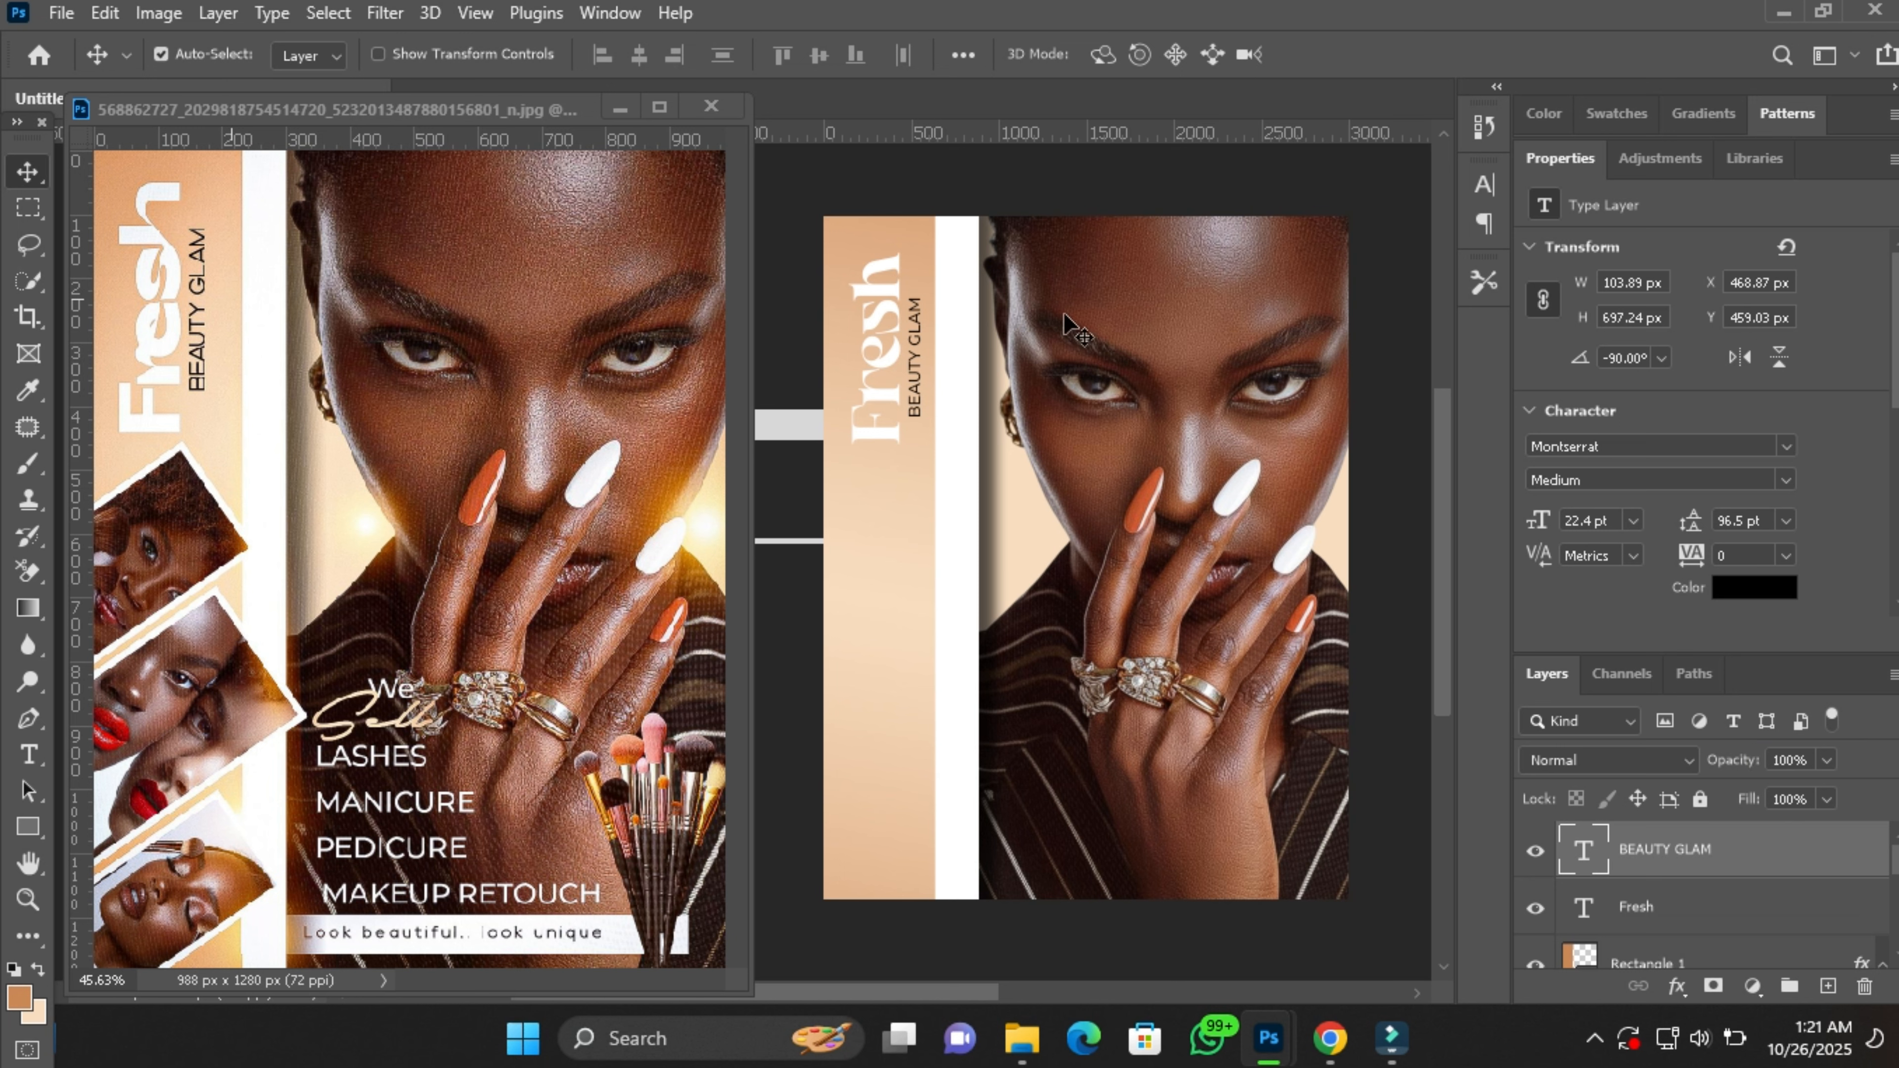
Shift "Fresh" and "BEAUTY GLAM" slightly together, align their vertical centers, and deselect both layers.
{"action": "left_click", "coordinate": [886, 364]}
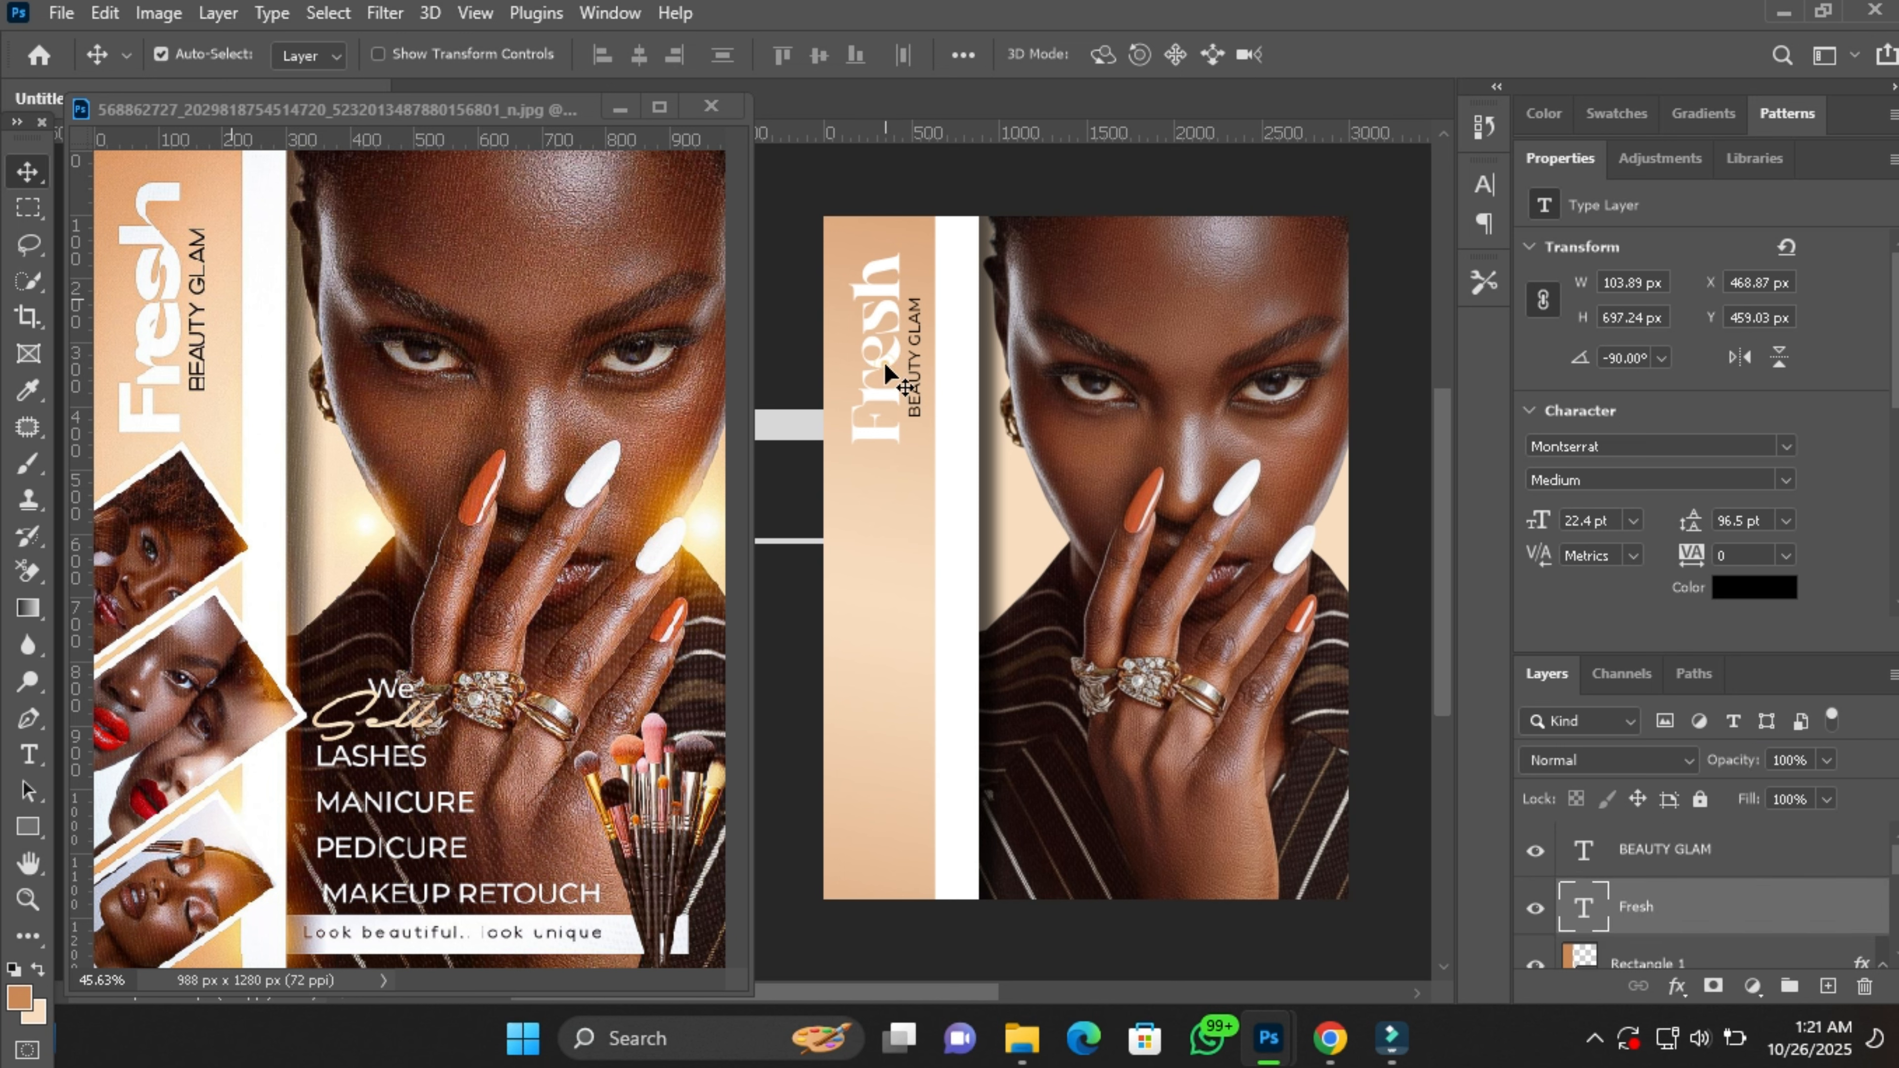
{"action": "left_click", "coordinate": [914, 378], "text": "shift"}
{"action": "left_click_drag", "start_coordinate": [913, 378], "coordinate": [910, 380]}
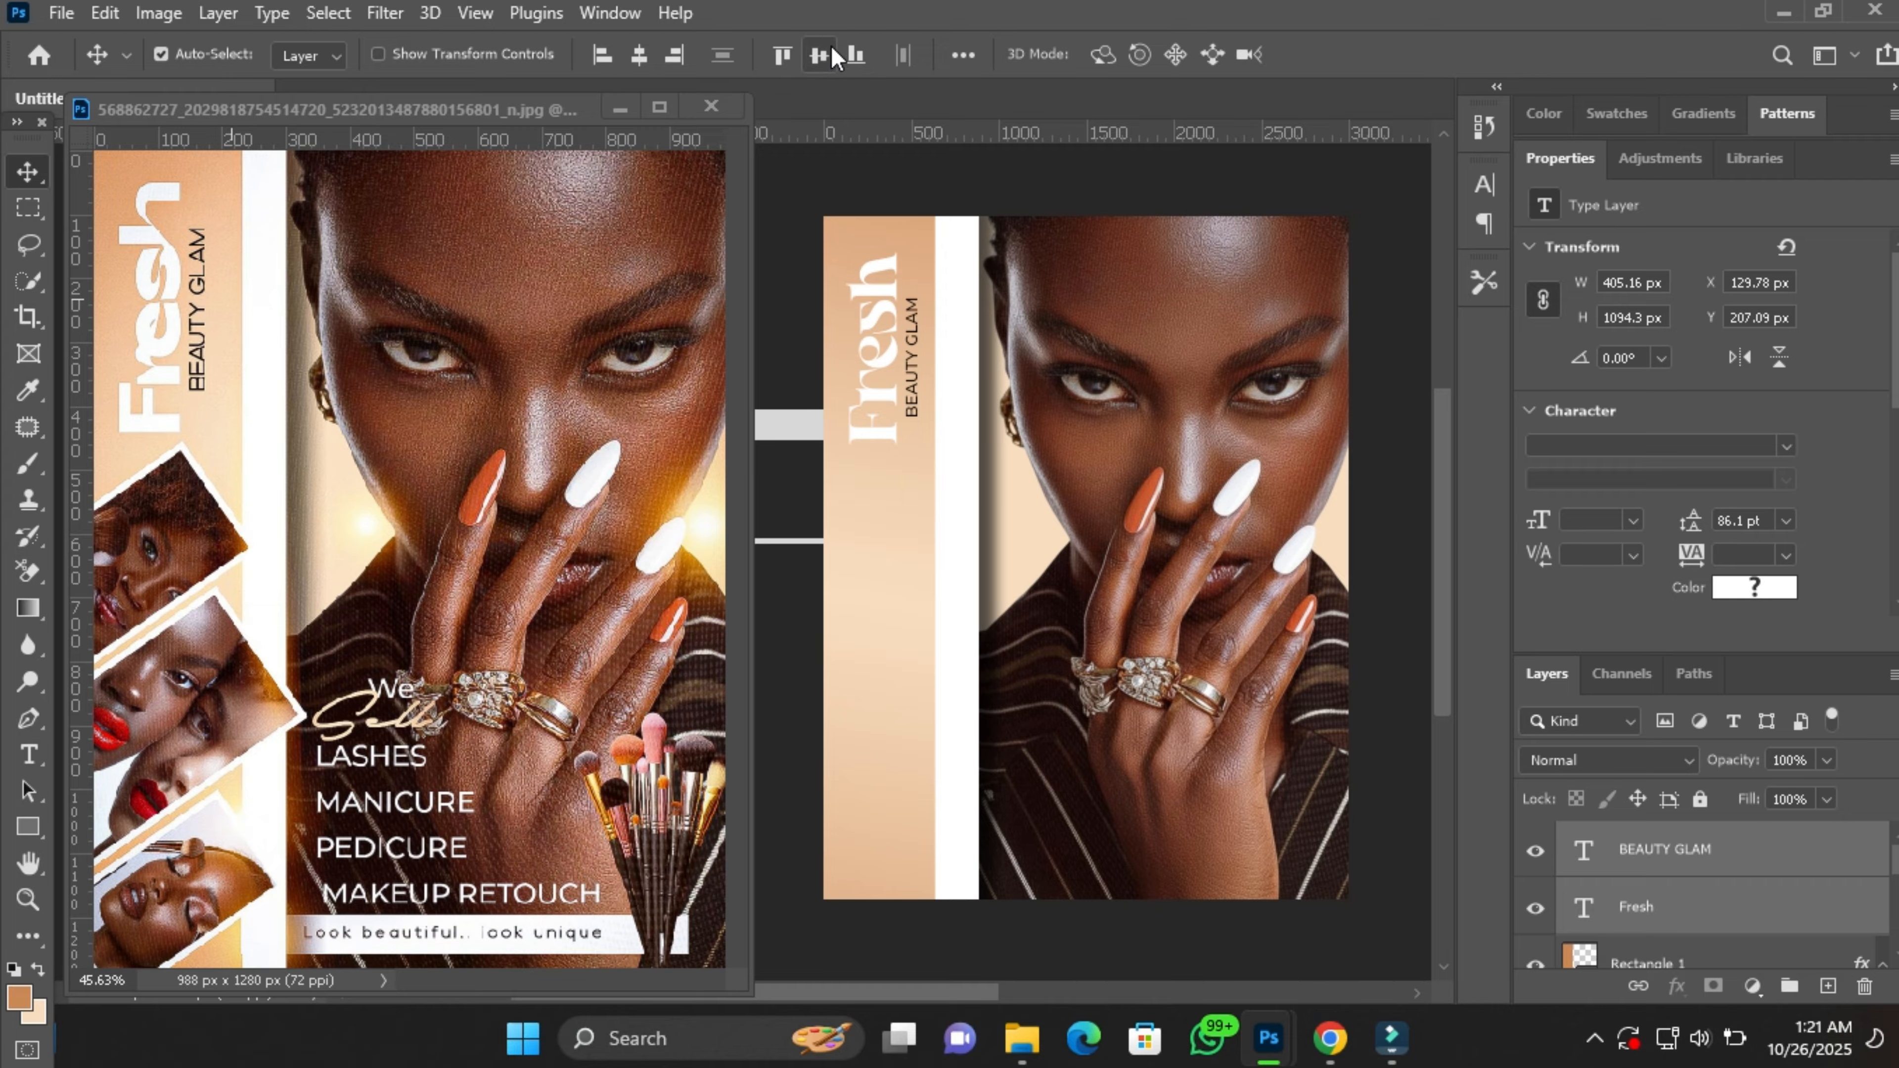
{"action": "left_click", "coordinate": [820, 55]}
{"action": "left_click", "coordinate": [774, 647]}
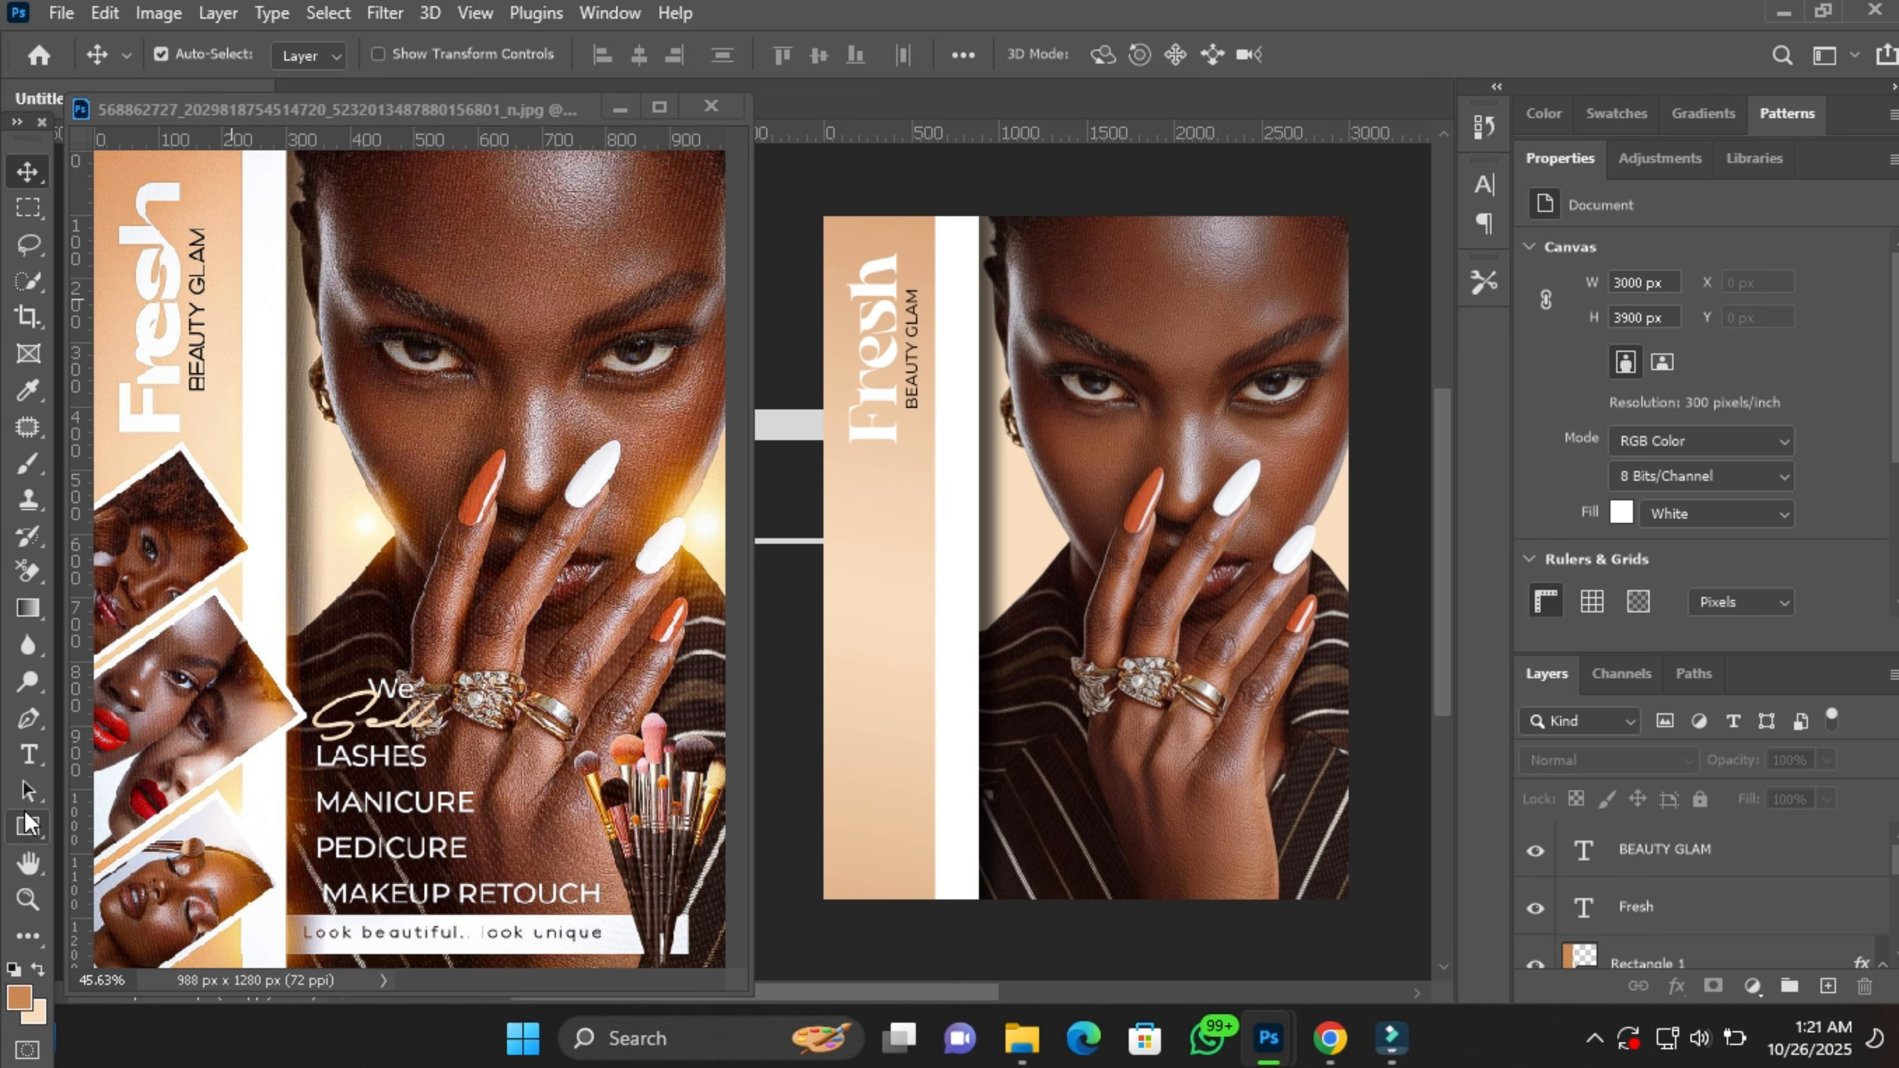
Draw a rectangle of about 656 x 1224 px across the white strip in the flyer's lower half.
{"action": "left_click", "coordinate": [26, 826]}
{"action": "left_click_drag", "start_coordinate": [913, 571], "coordinate": [1026, 783]}
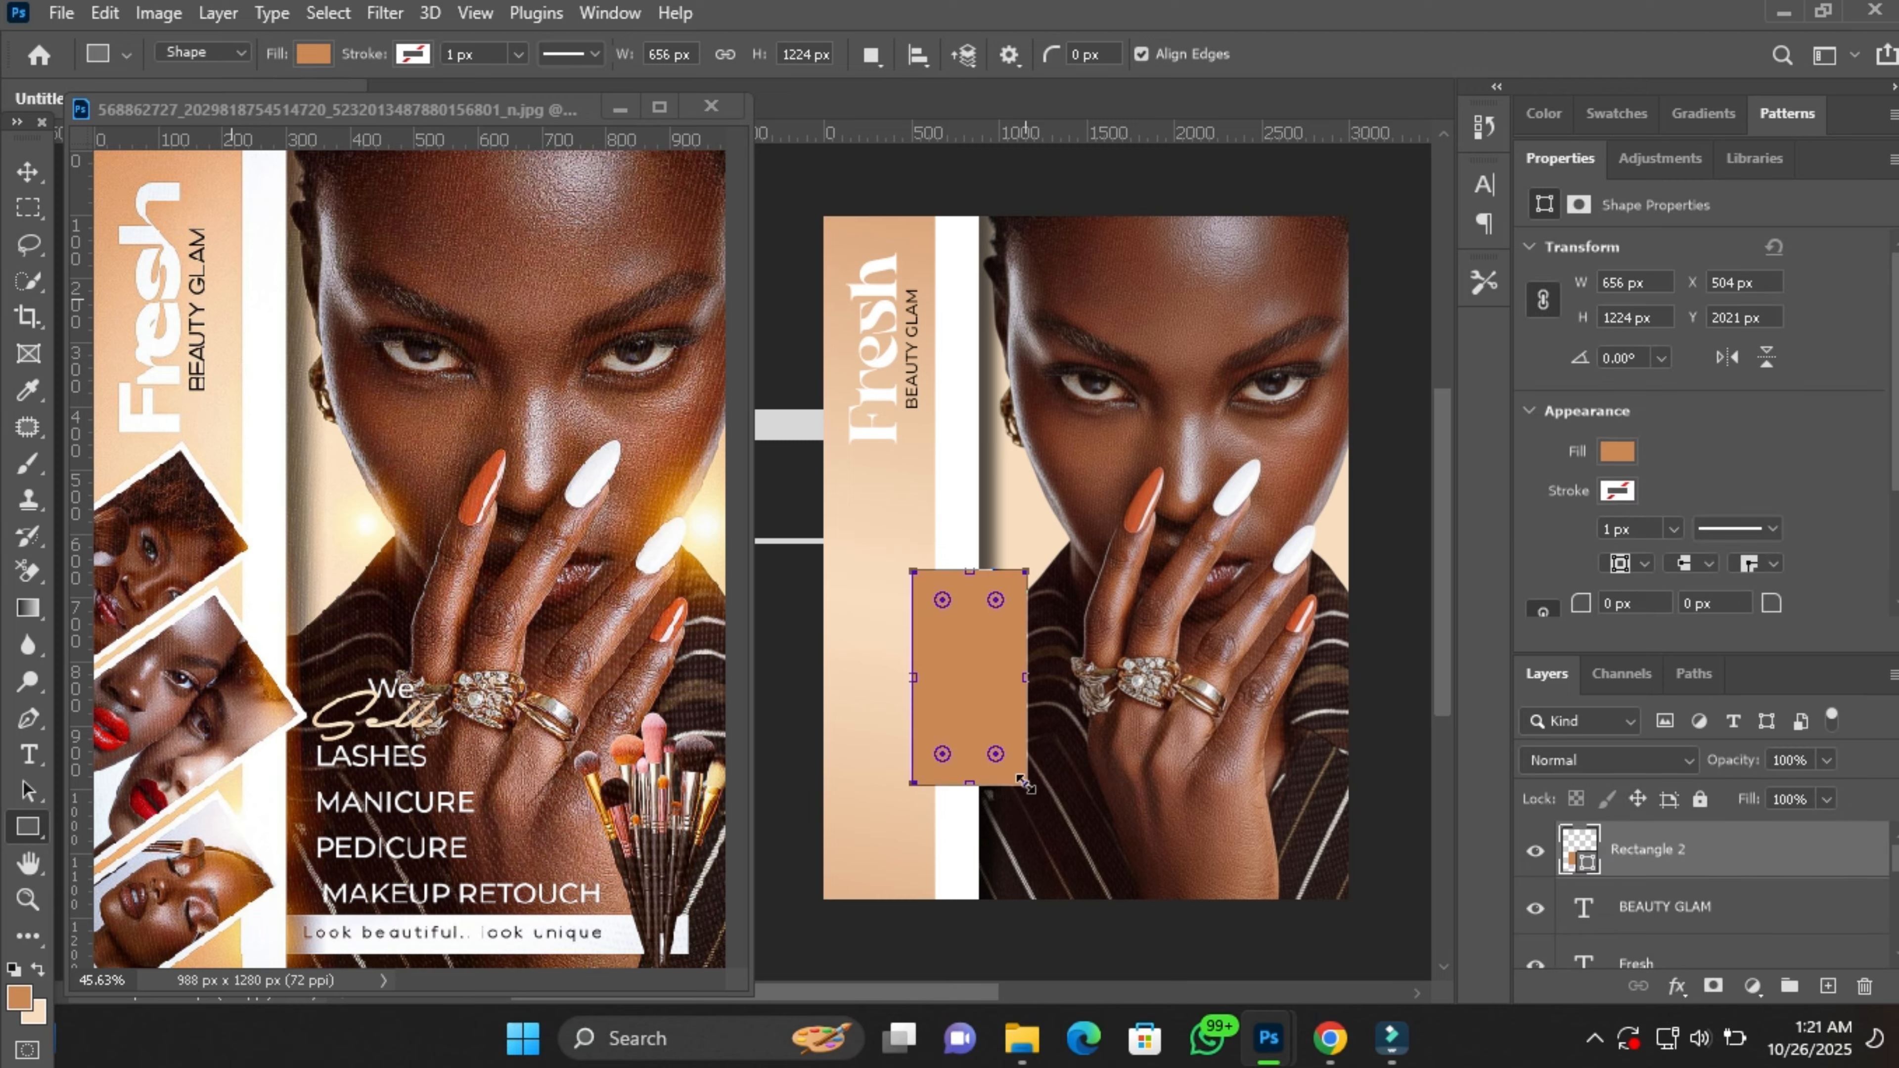
Fill the new rectangle with white from the recently used colors.
{"action": "left_click", "coordinate": [1608, 457]}
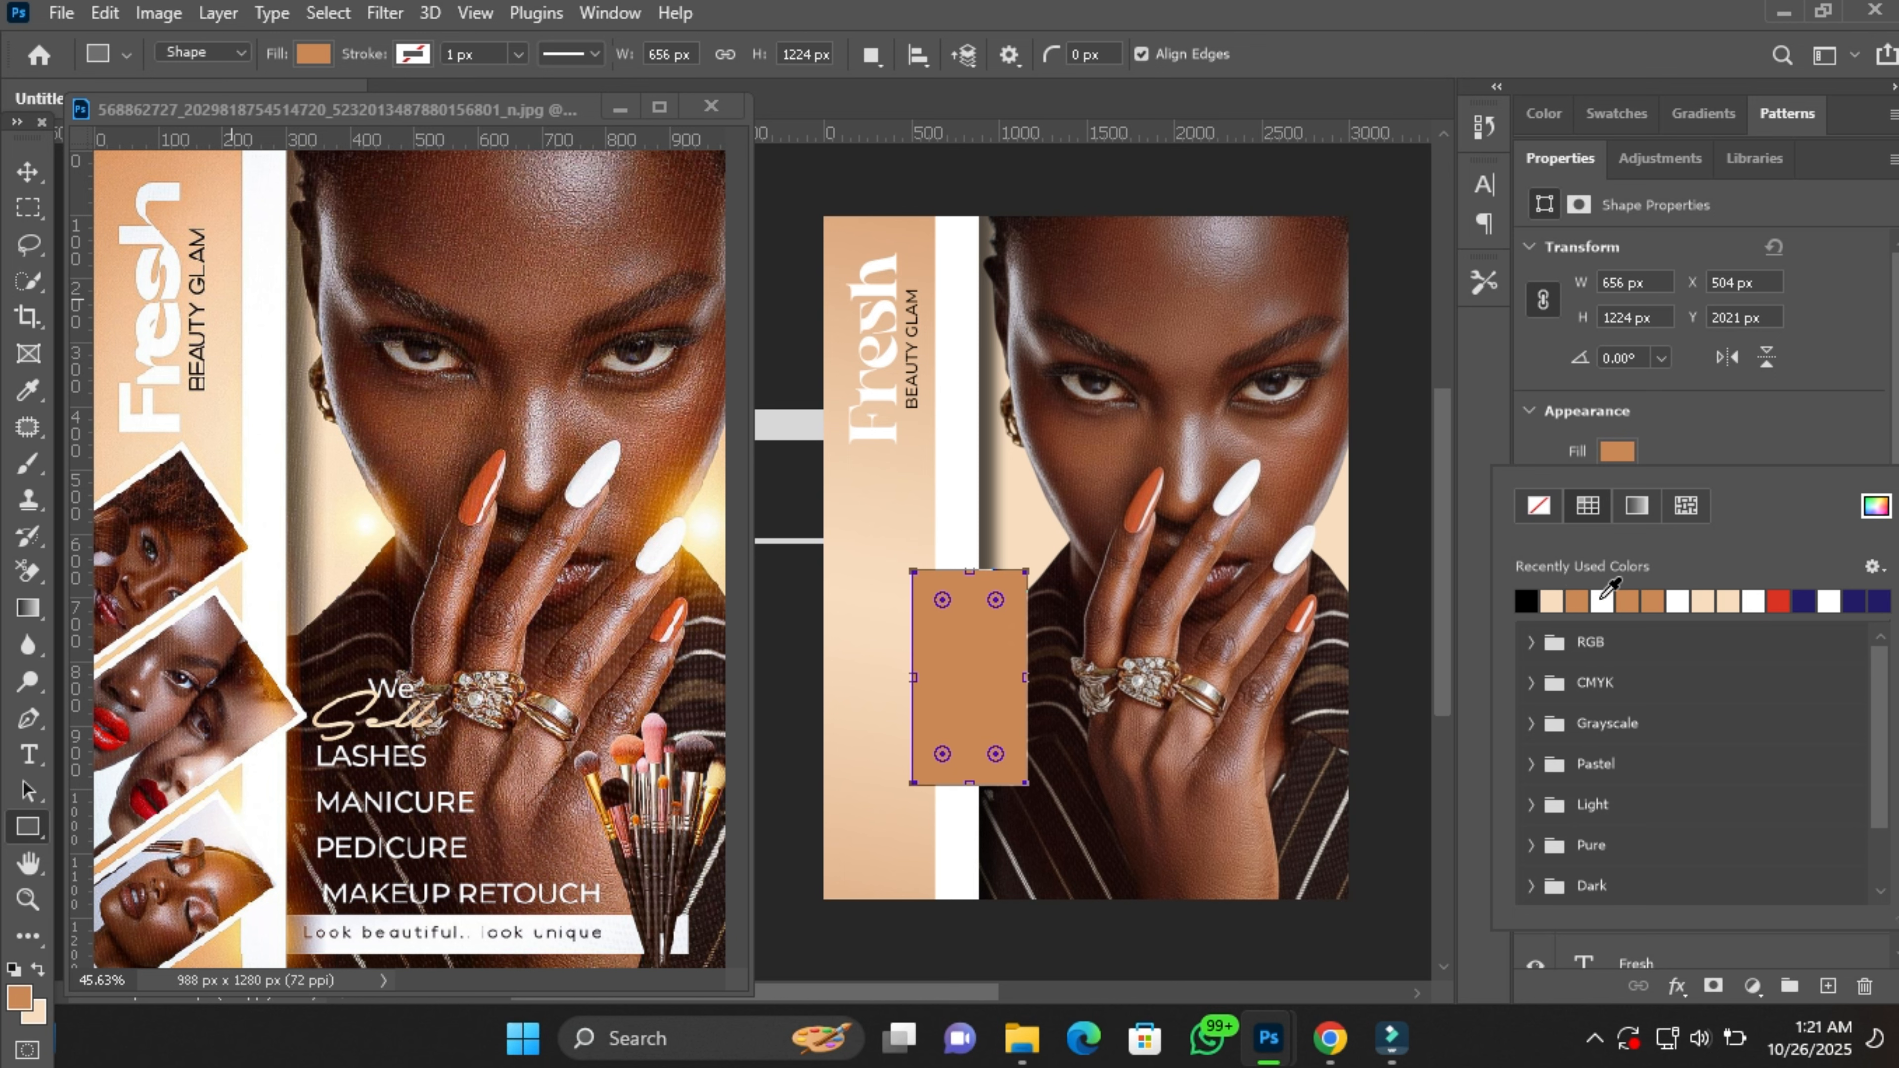
{"action": "left_click", "coordinate": [1601, 598]}
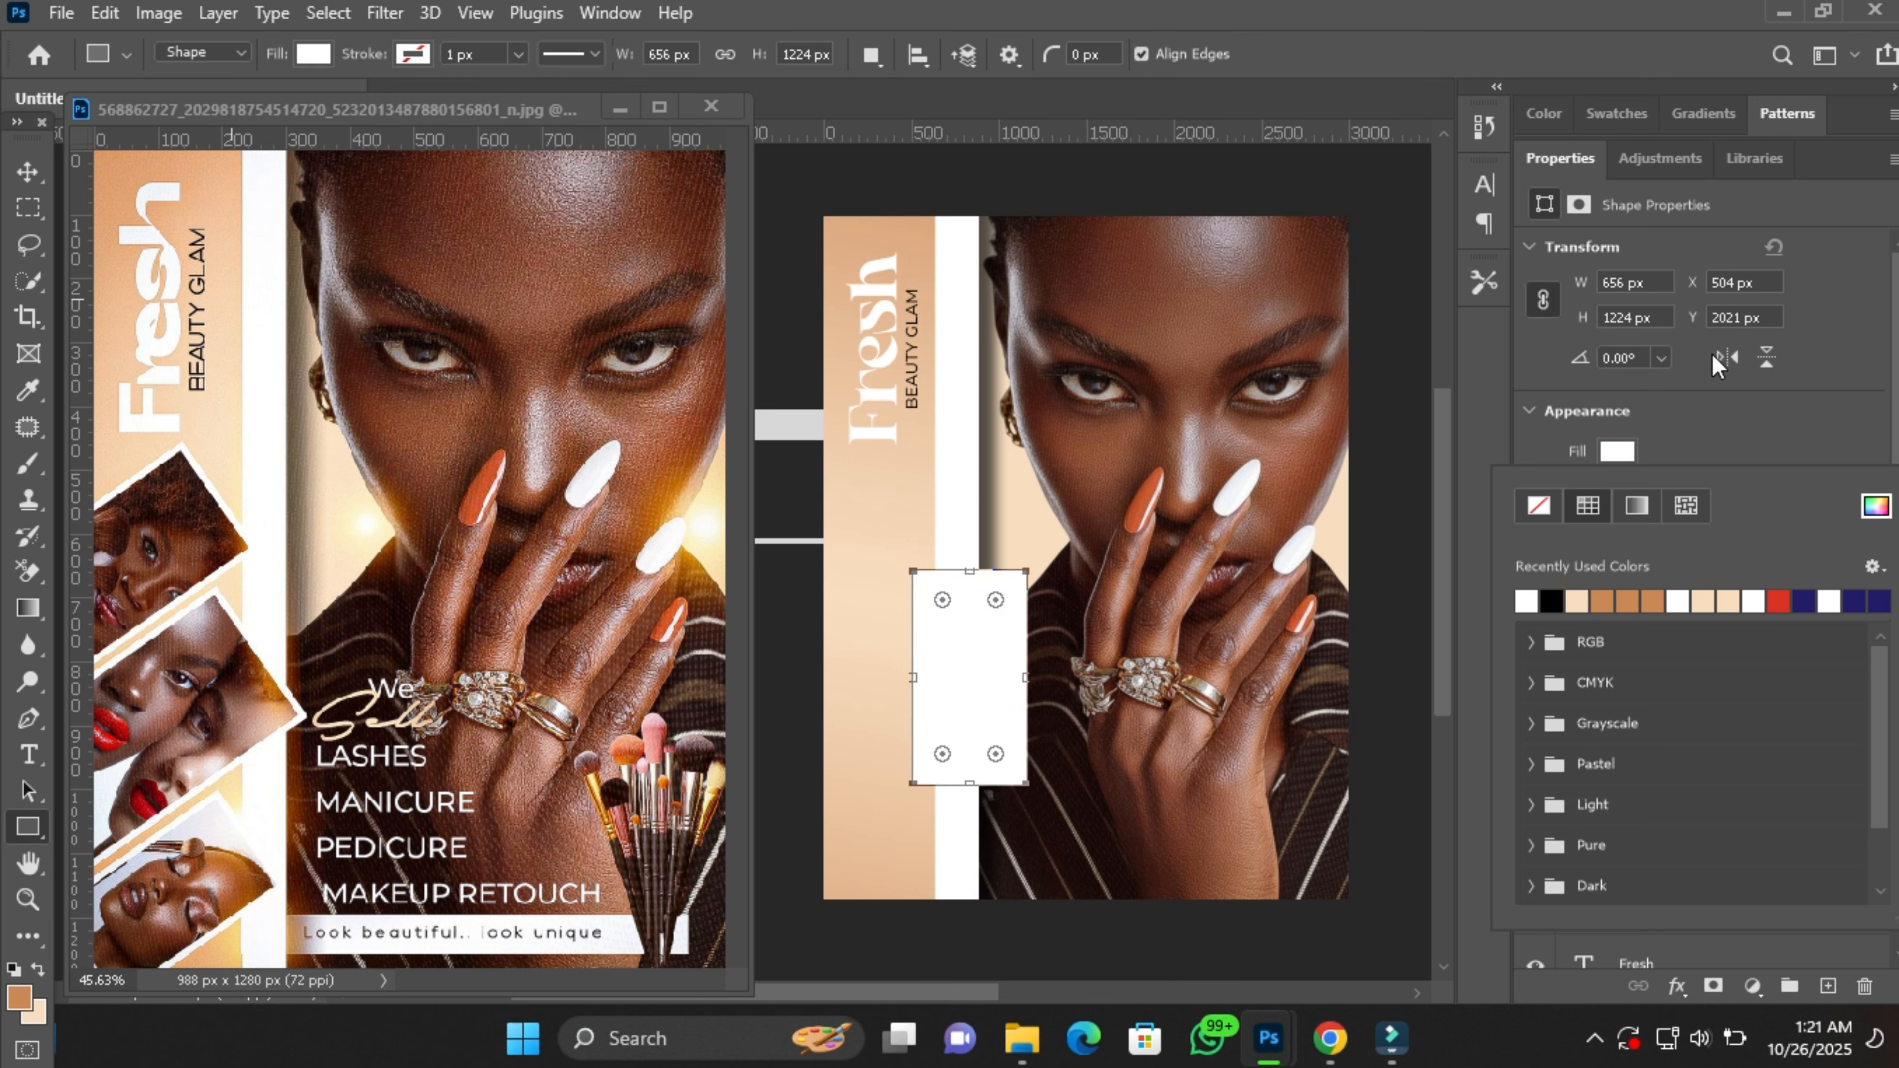
{"action": "left_click", "coordinate": [1763, 399]}
Give the new rectangle a white stroke.
{"action": "left_click", "coordinate": [1617, 490]}
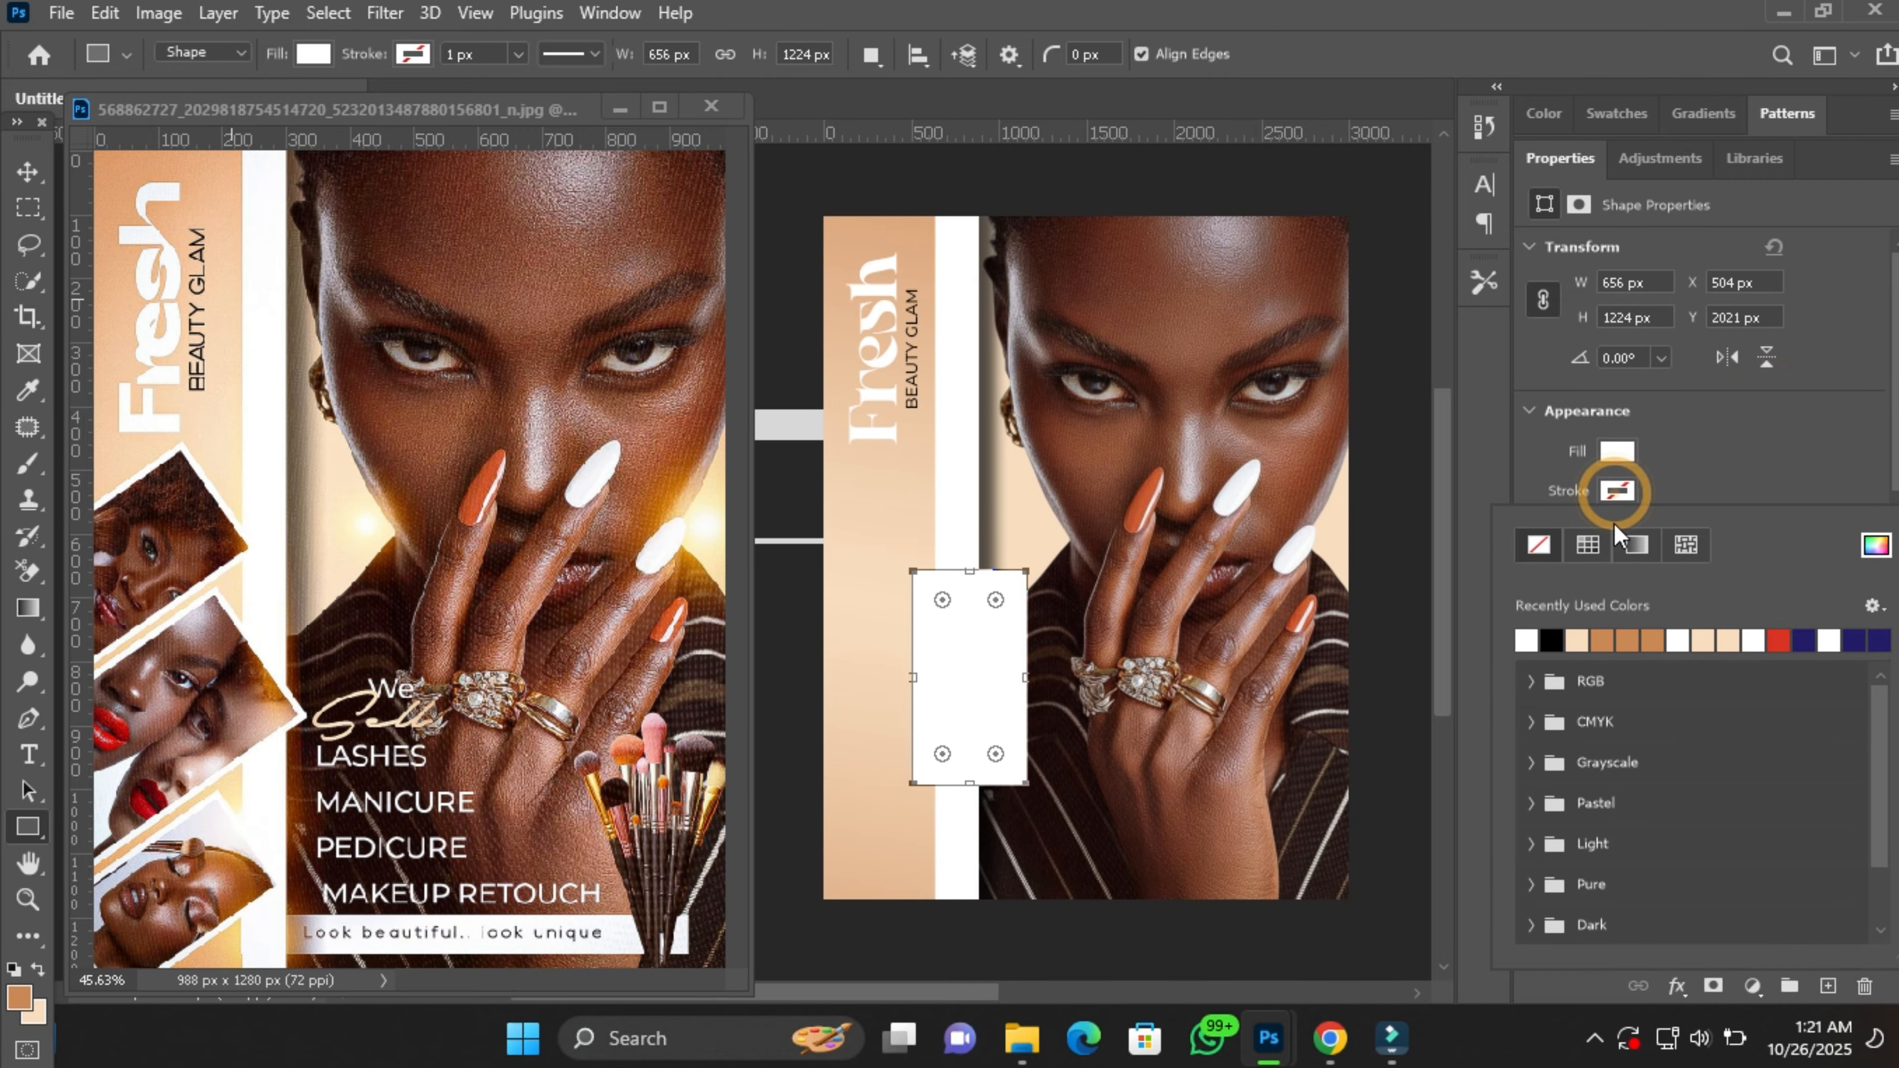
{"action": "left_click", "coordinate": [1529, 642]}
{"action": "left_click", "coordinate": [1757, 464]}
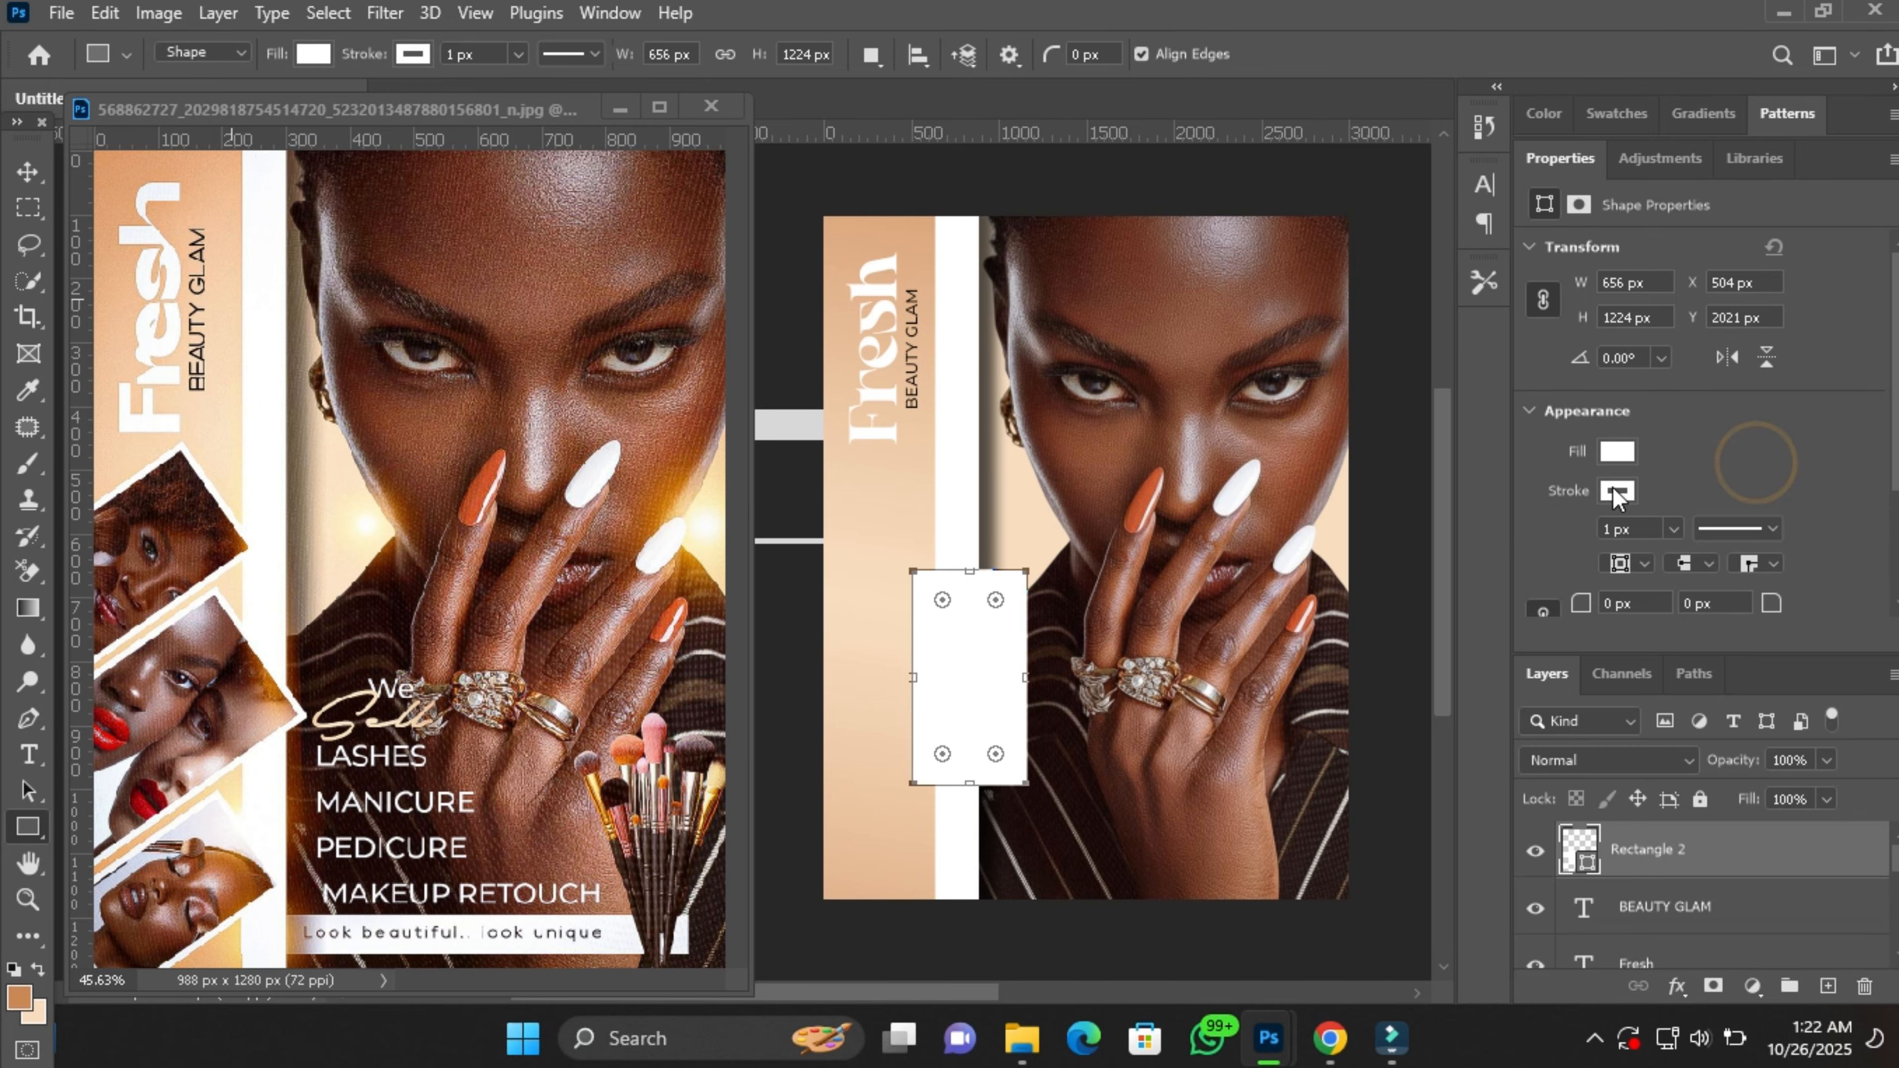
Change the rectangle's fill to the recently used orange-brown.
{"action": "left_click", "coordinate": [1617, 452]}
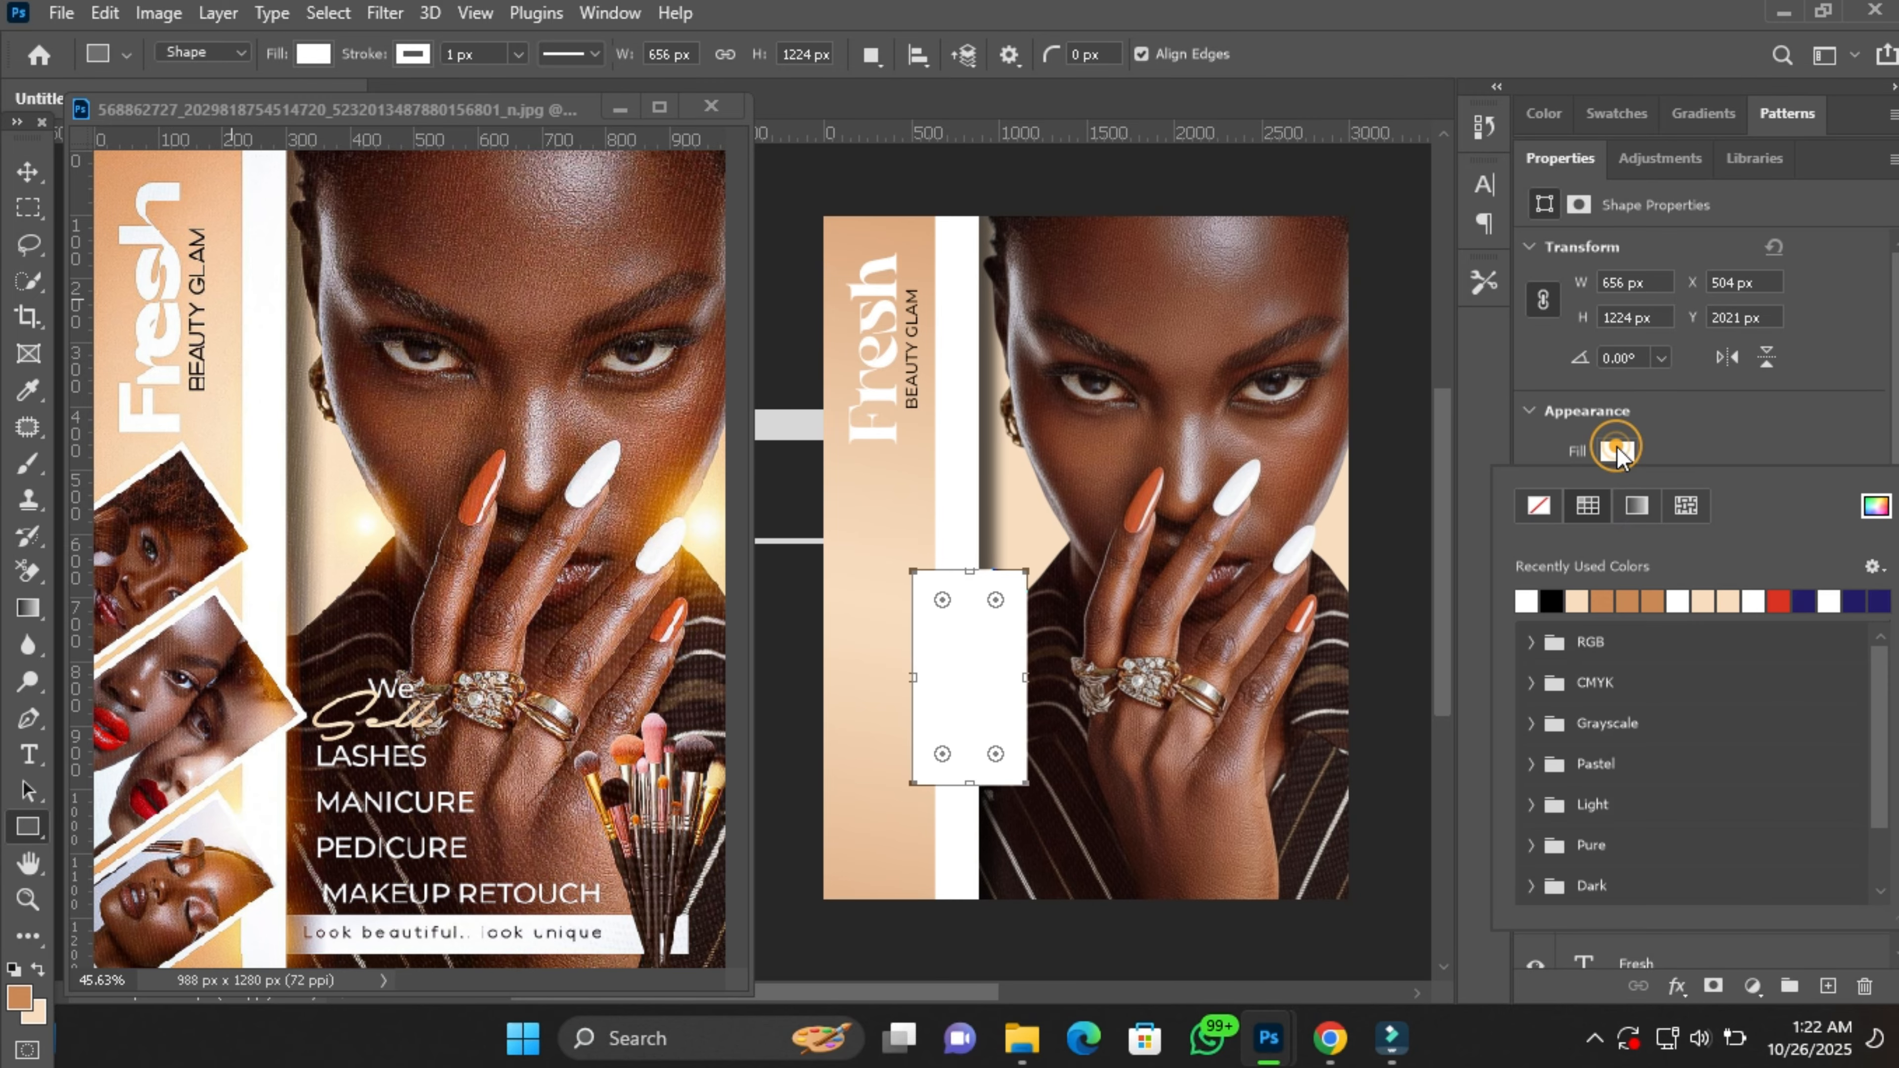
{"action": "left_click", "coordinate": [1597, 606]}
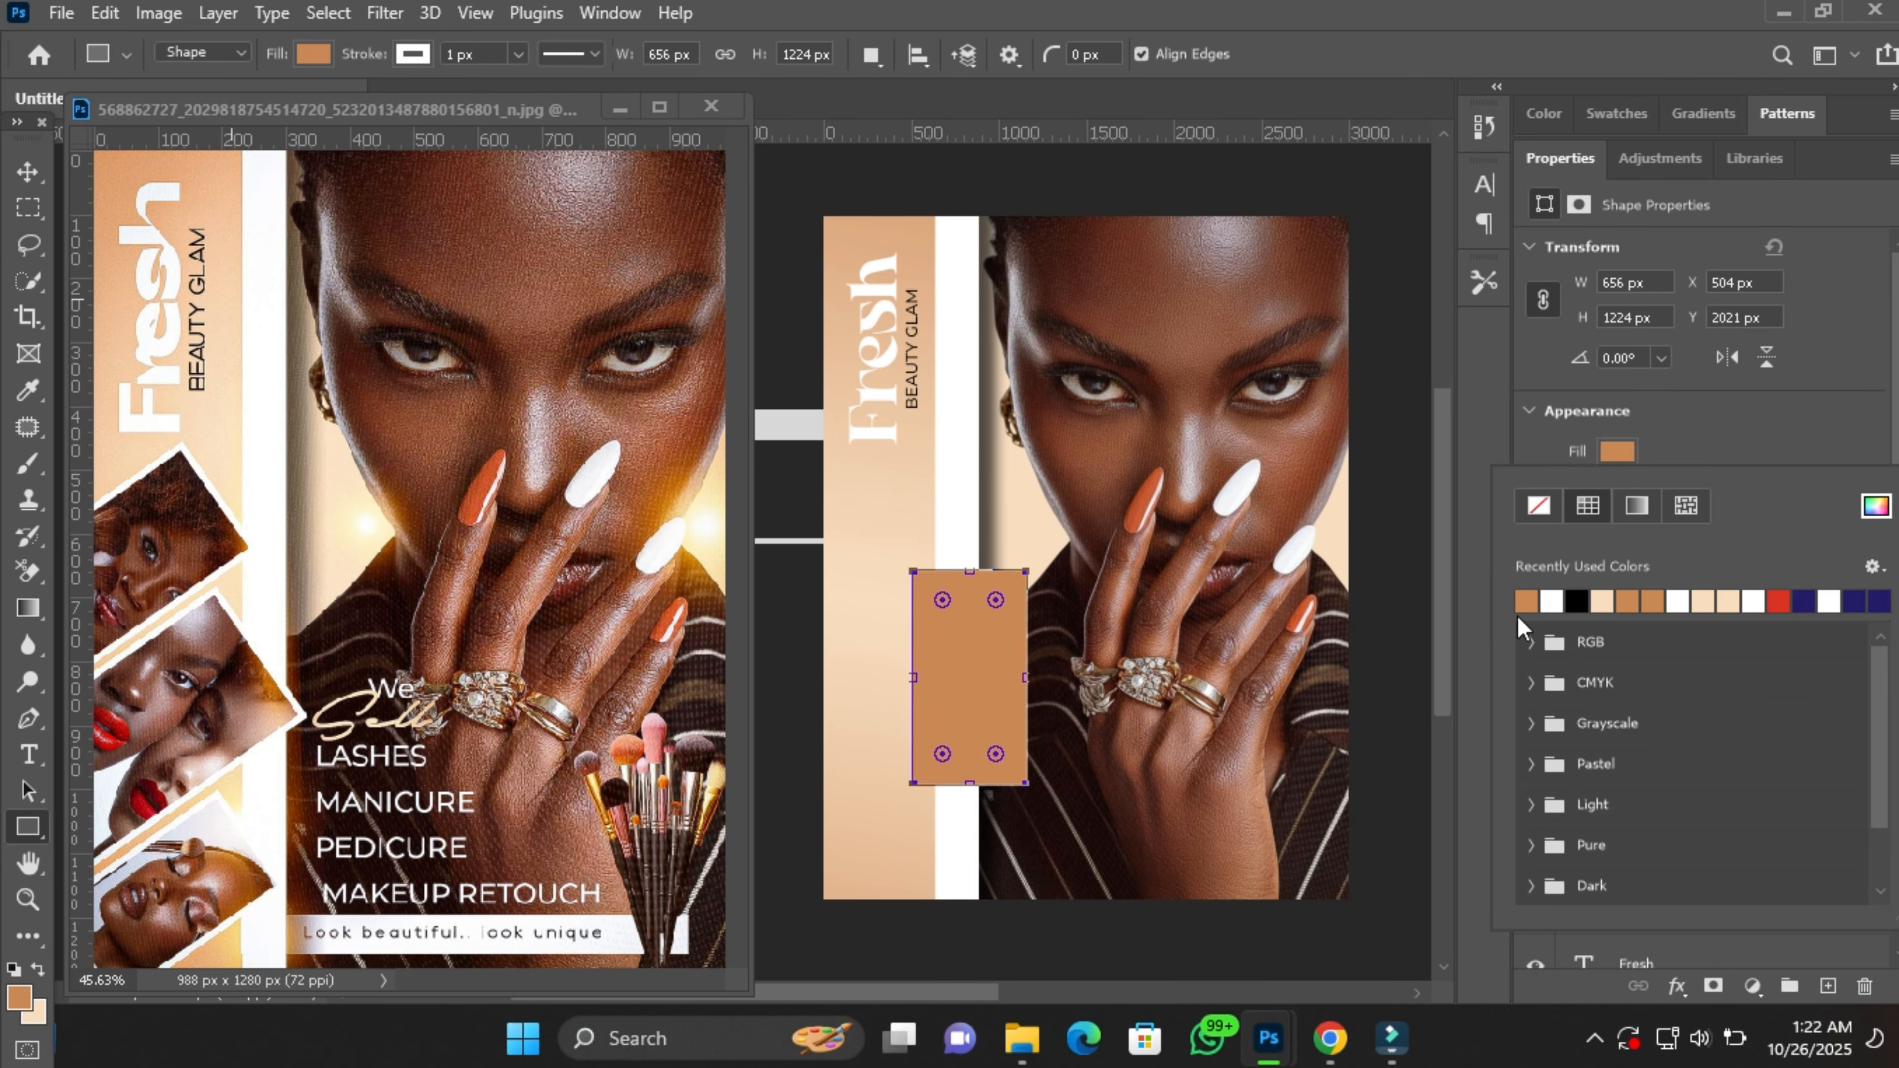
{"action": "left_click", "coordinate": [1800, 407]}
Set the rectangle's white stroke width to about 40 px.
{"action": "left_click", "coordinate": [1617, 491]}
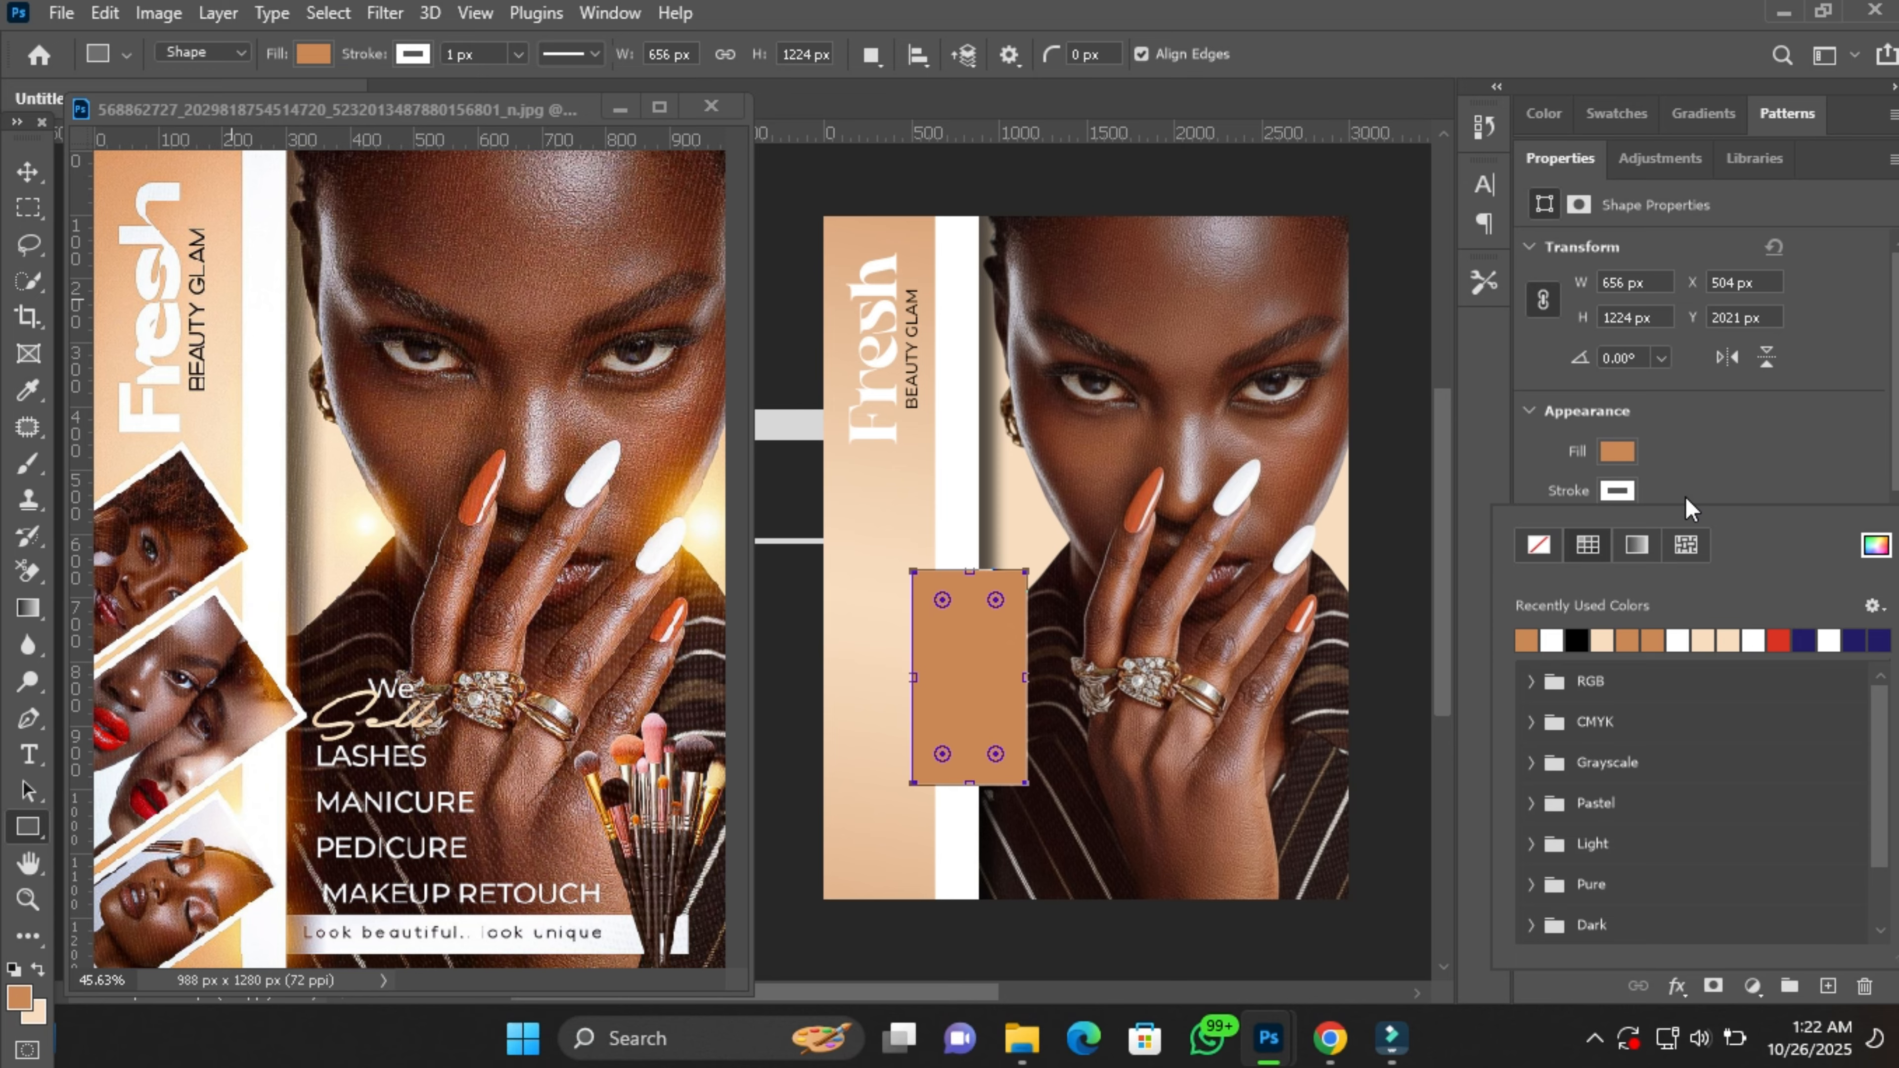
{"action": "left_click", "coordinate": [1743, 444]}
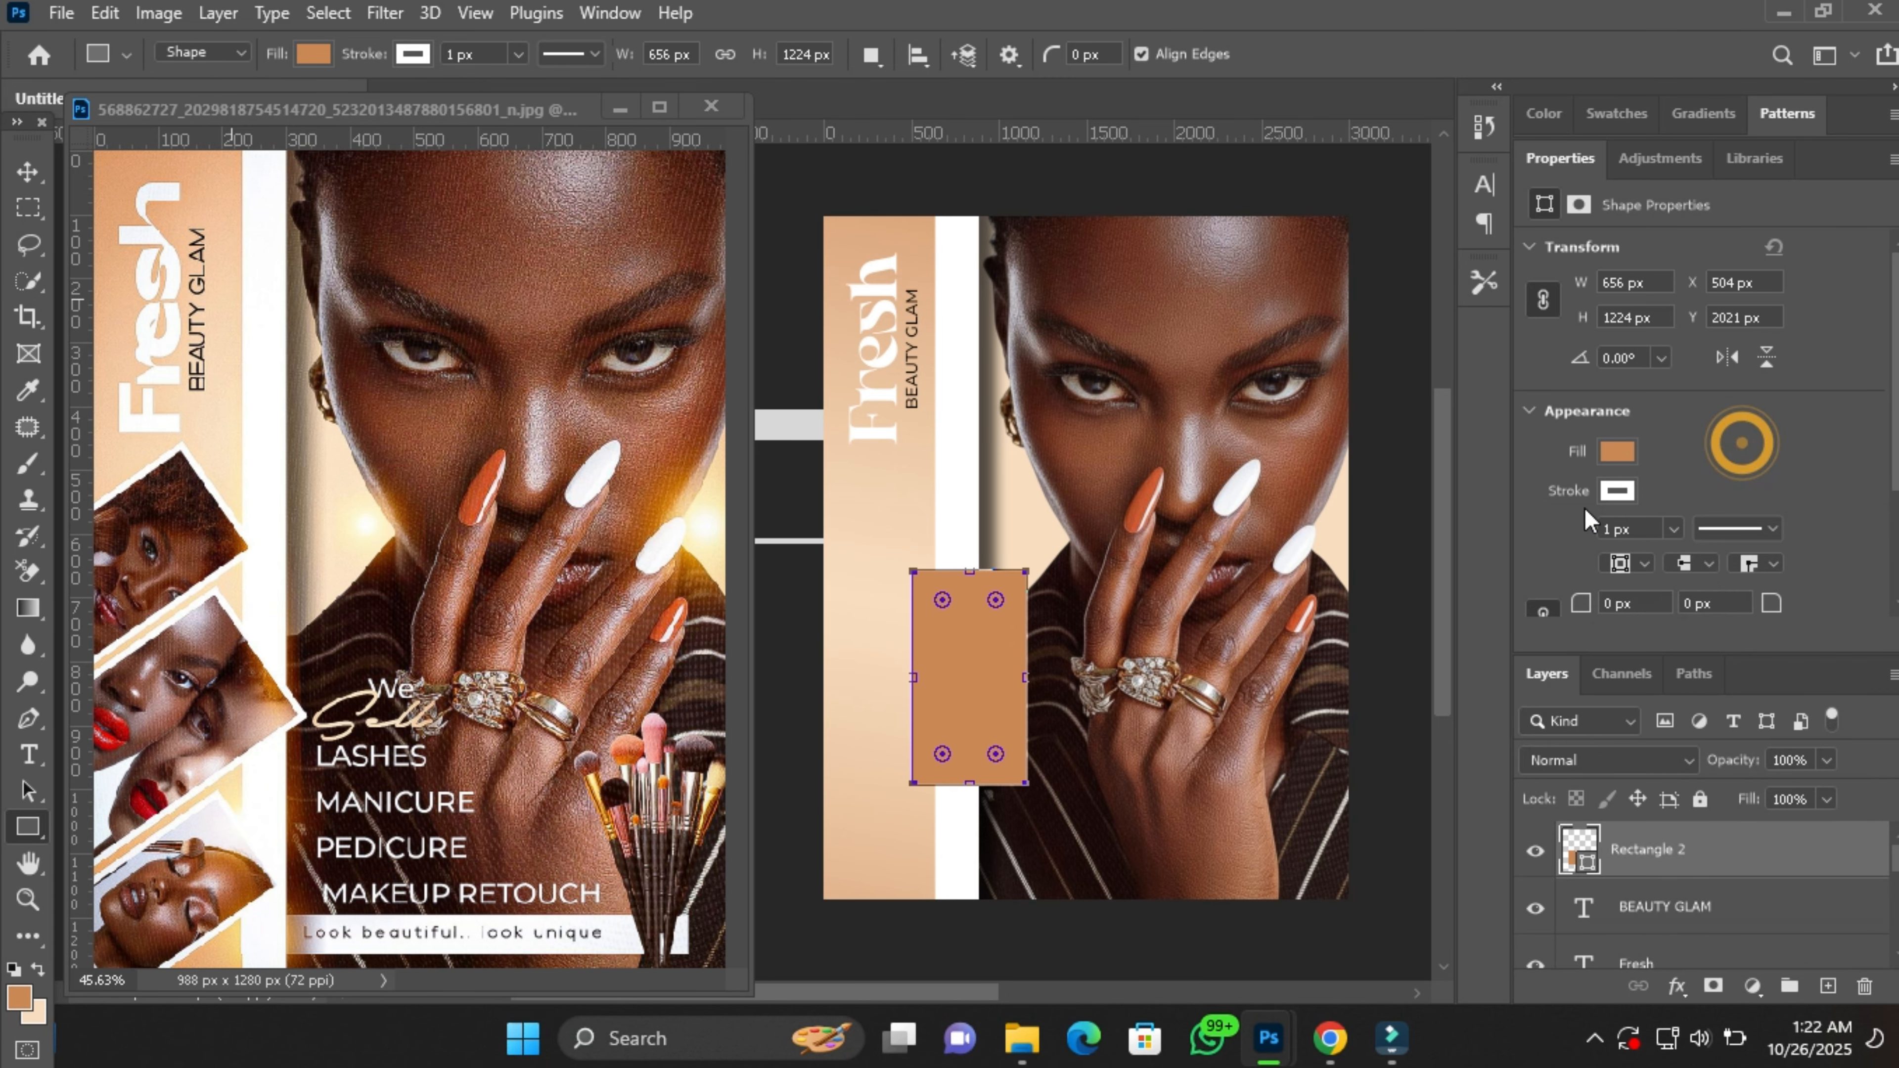
{"action": "left_click", "coordinate": [1673, 529]}
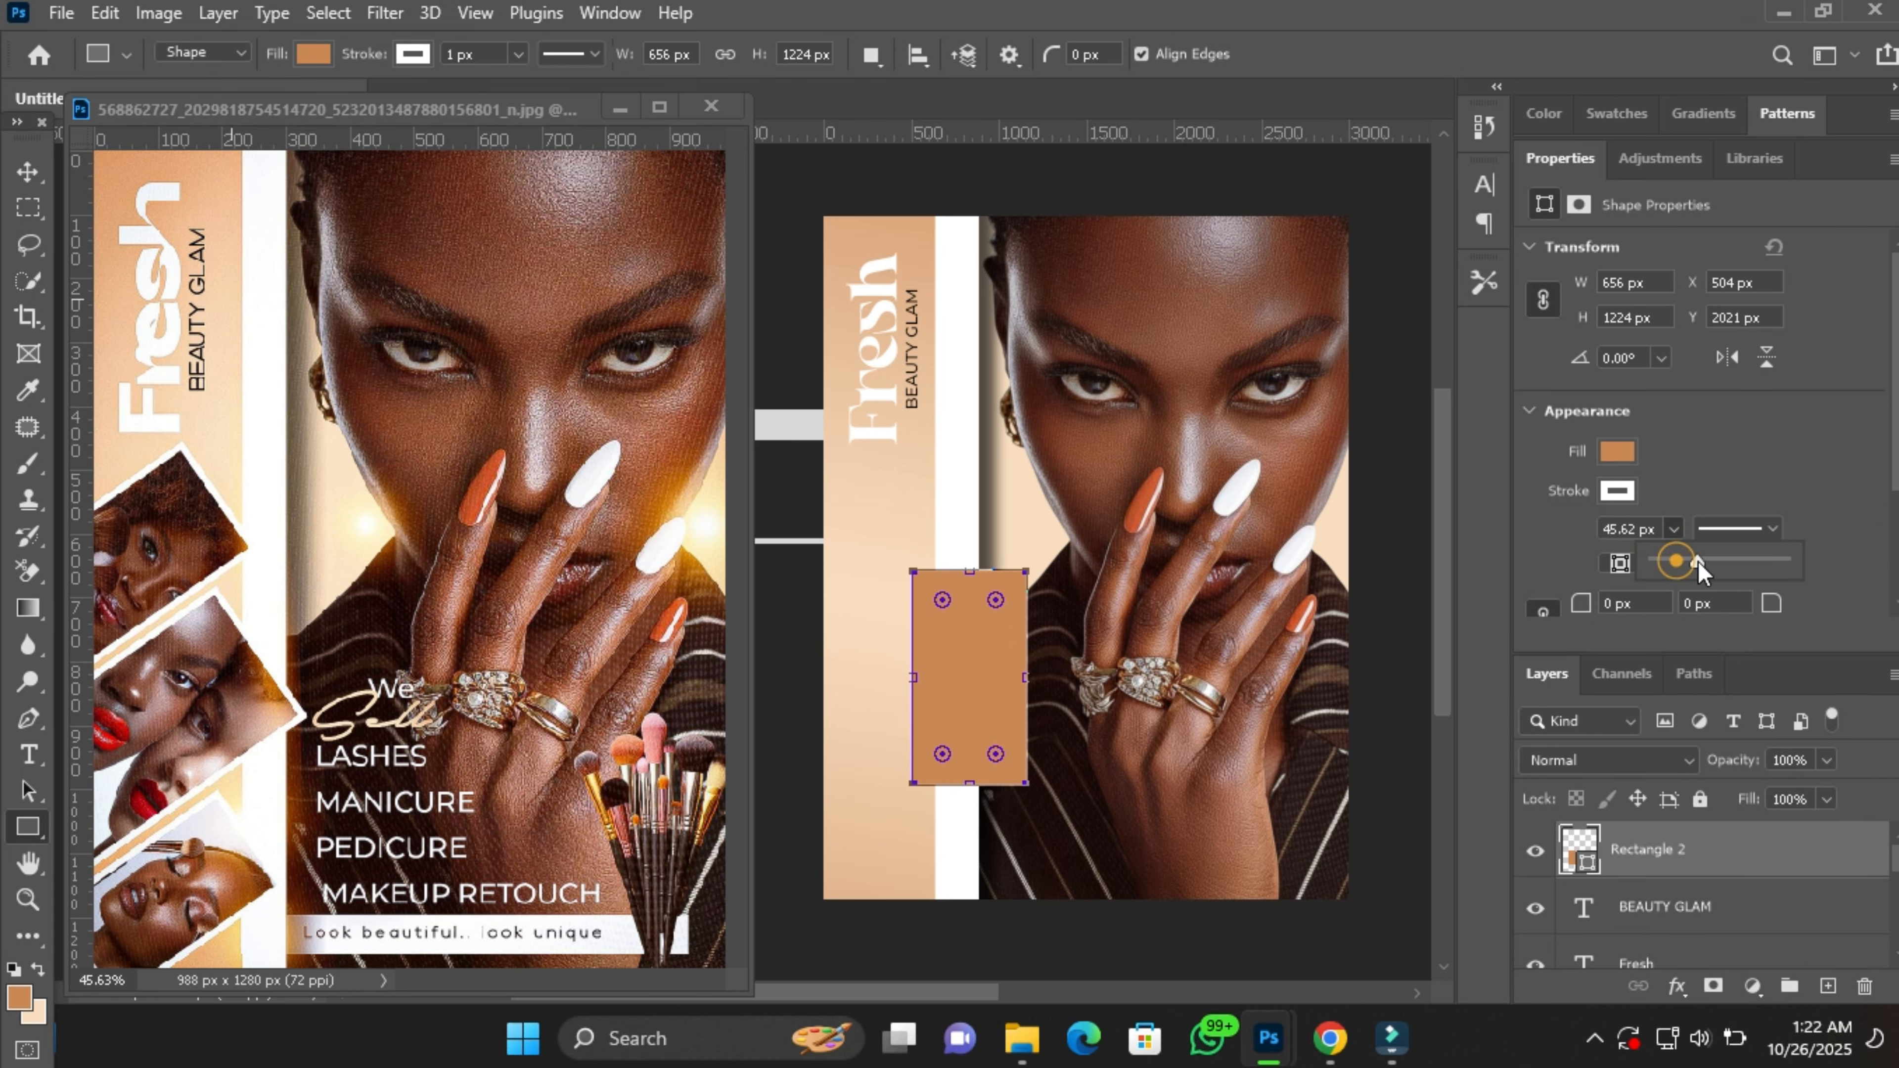
{"action": "mouse_move", "coordinate": [1697, 561]}
{"action": "left_mouse_down"}
{"action": "mouse_move", "coordinate": [1720, 562]}
{"action": "mouse_move", "coordinate": [1695, 569]}
{"action": "left_mouse_up"}
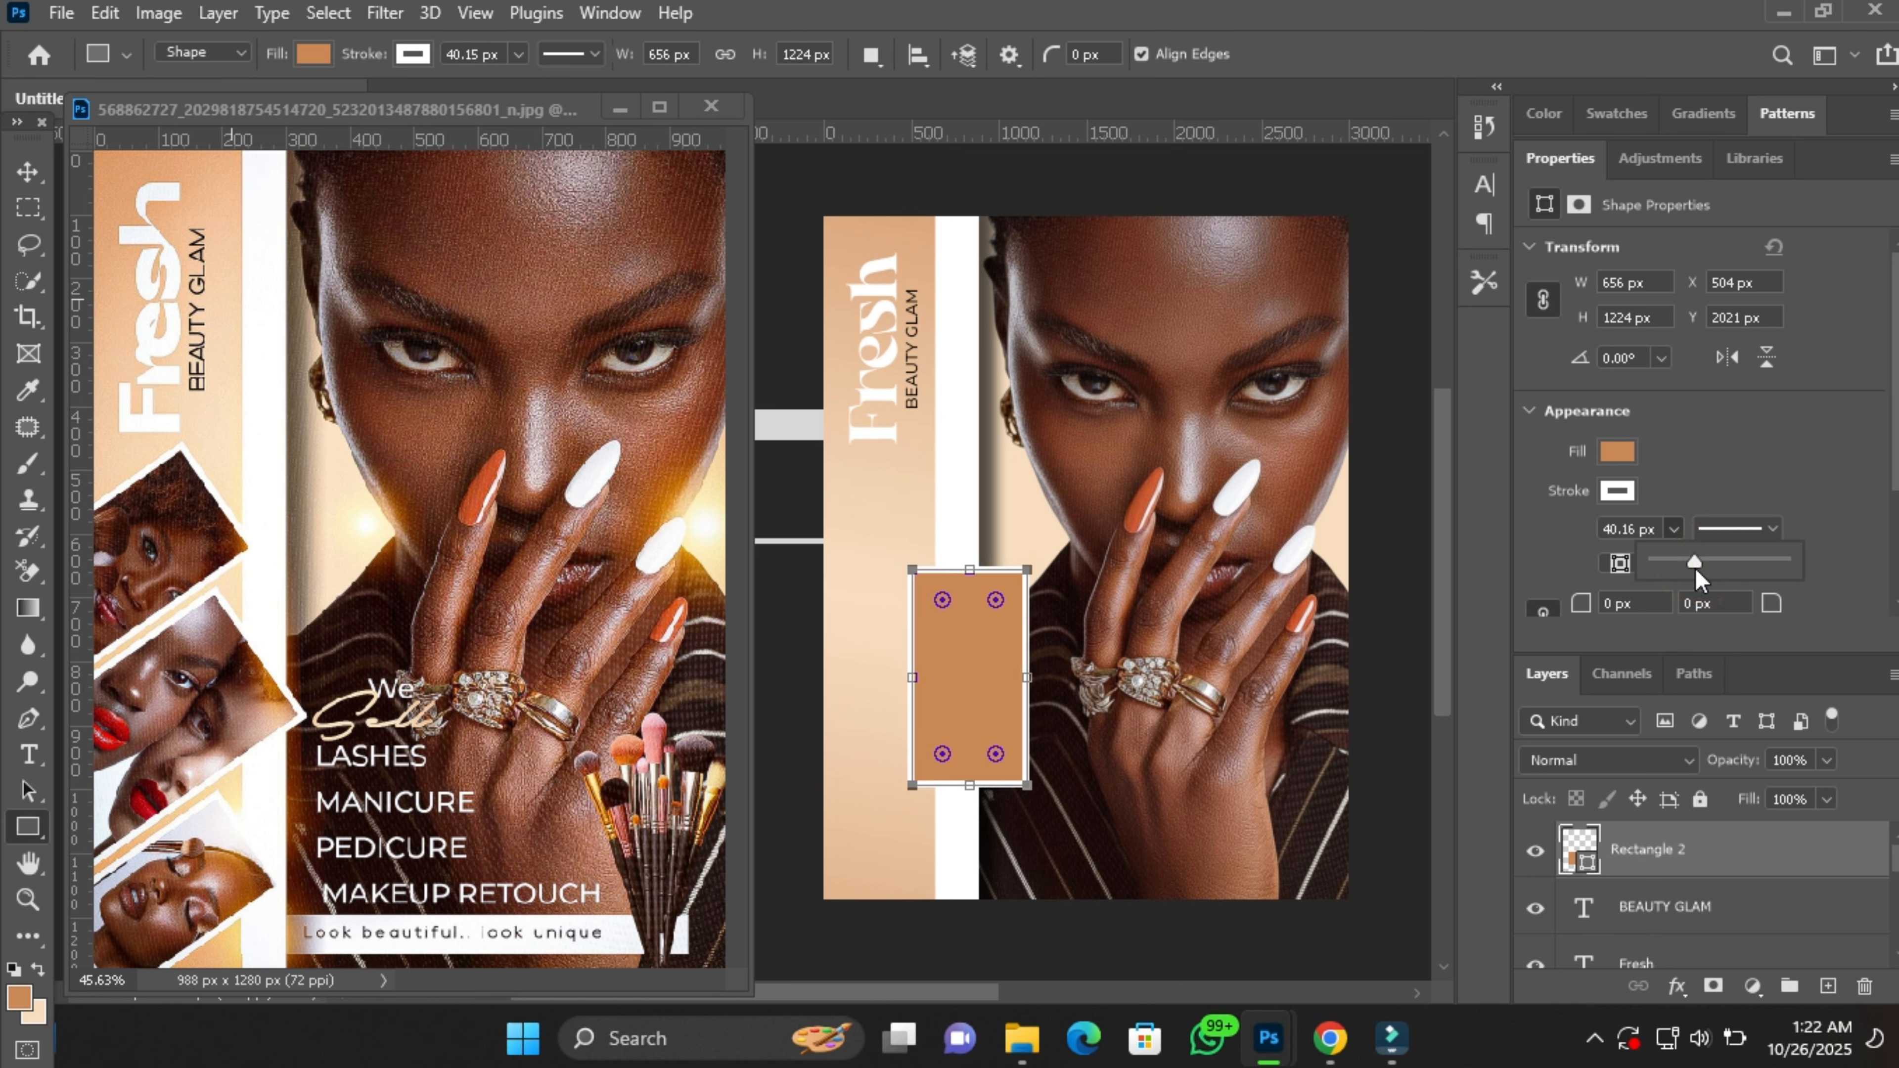
{"action": "left_click", "coordinate": [1709, 493]}
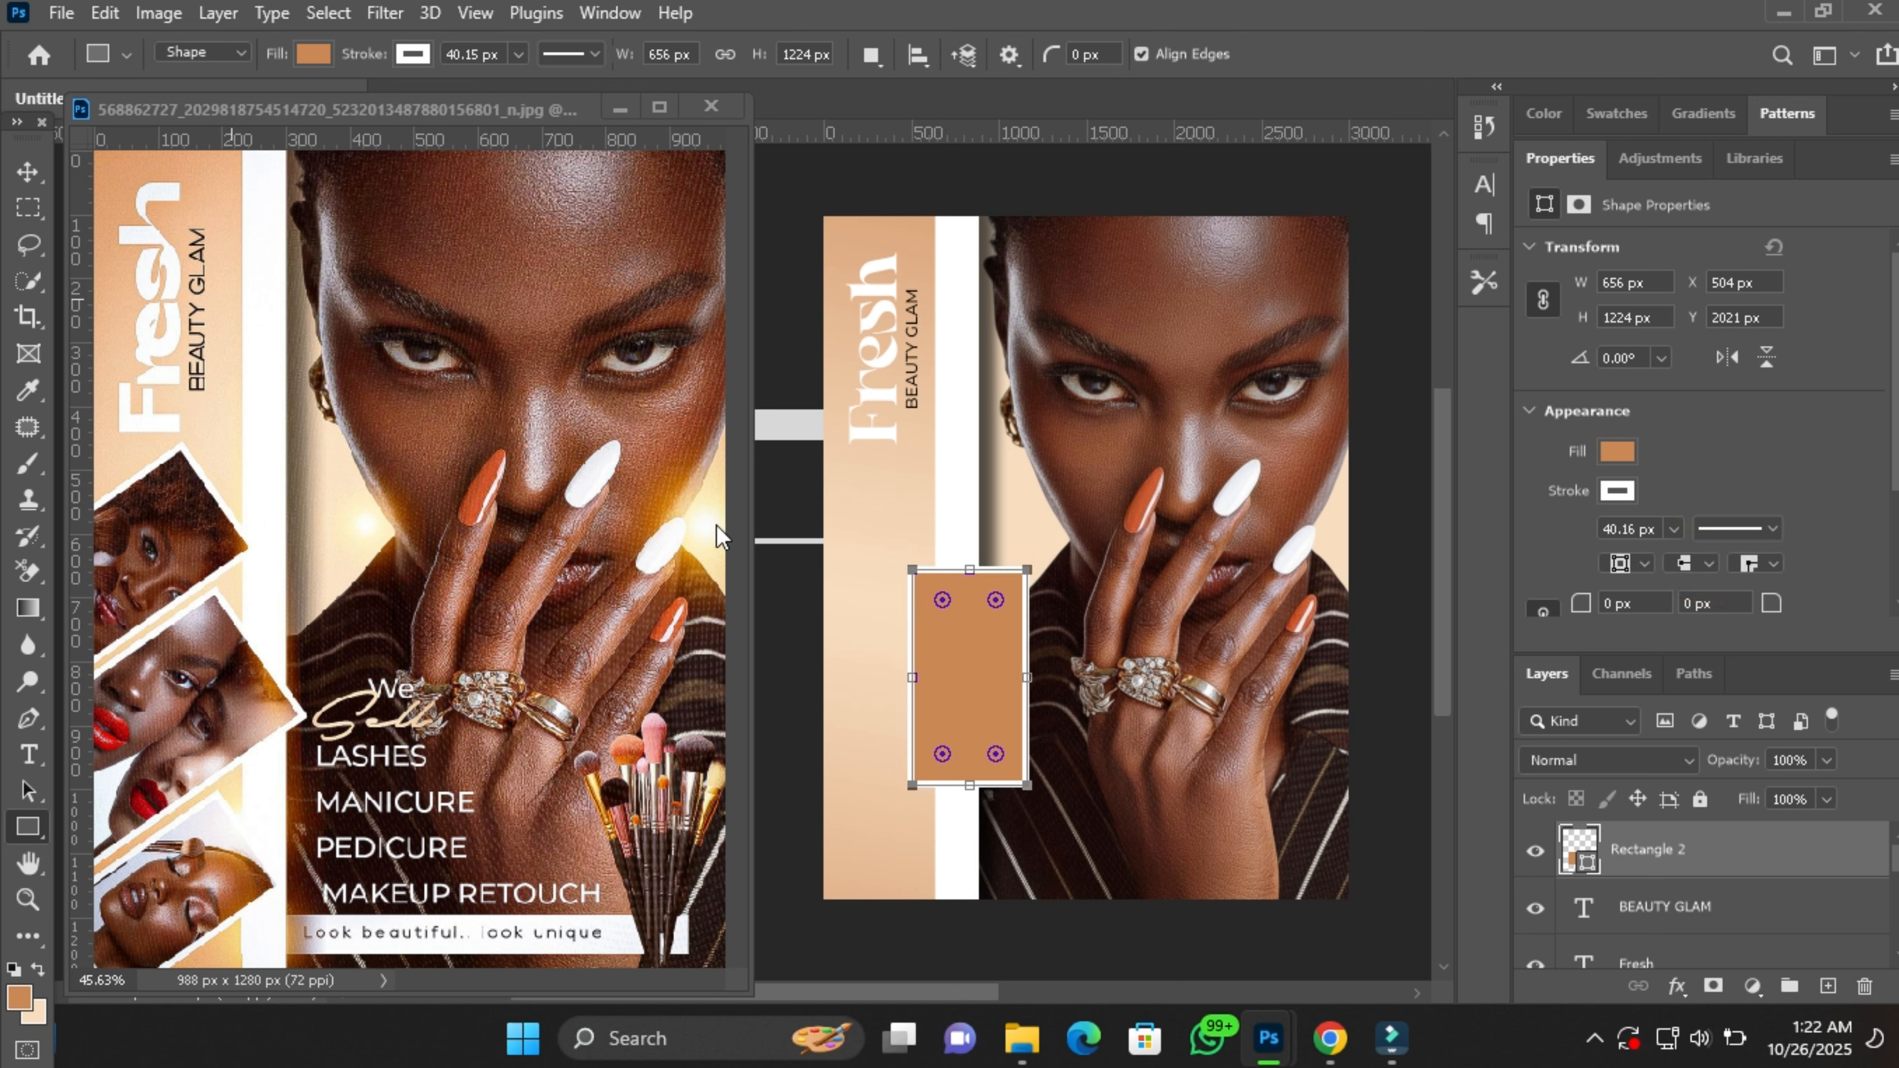
Duplicate the white-bordered rectangle twice to form a horizontal row of three across the lower half of the flyer.
{"action": "left_click", "coordinate": [28, 171]}
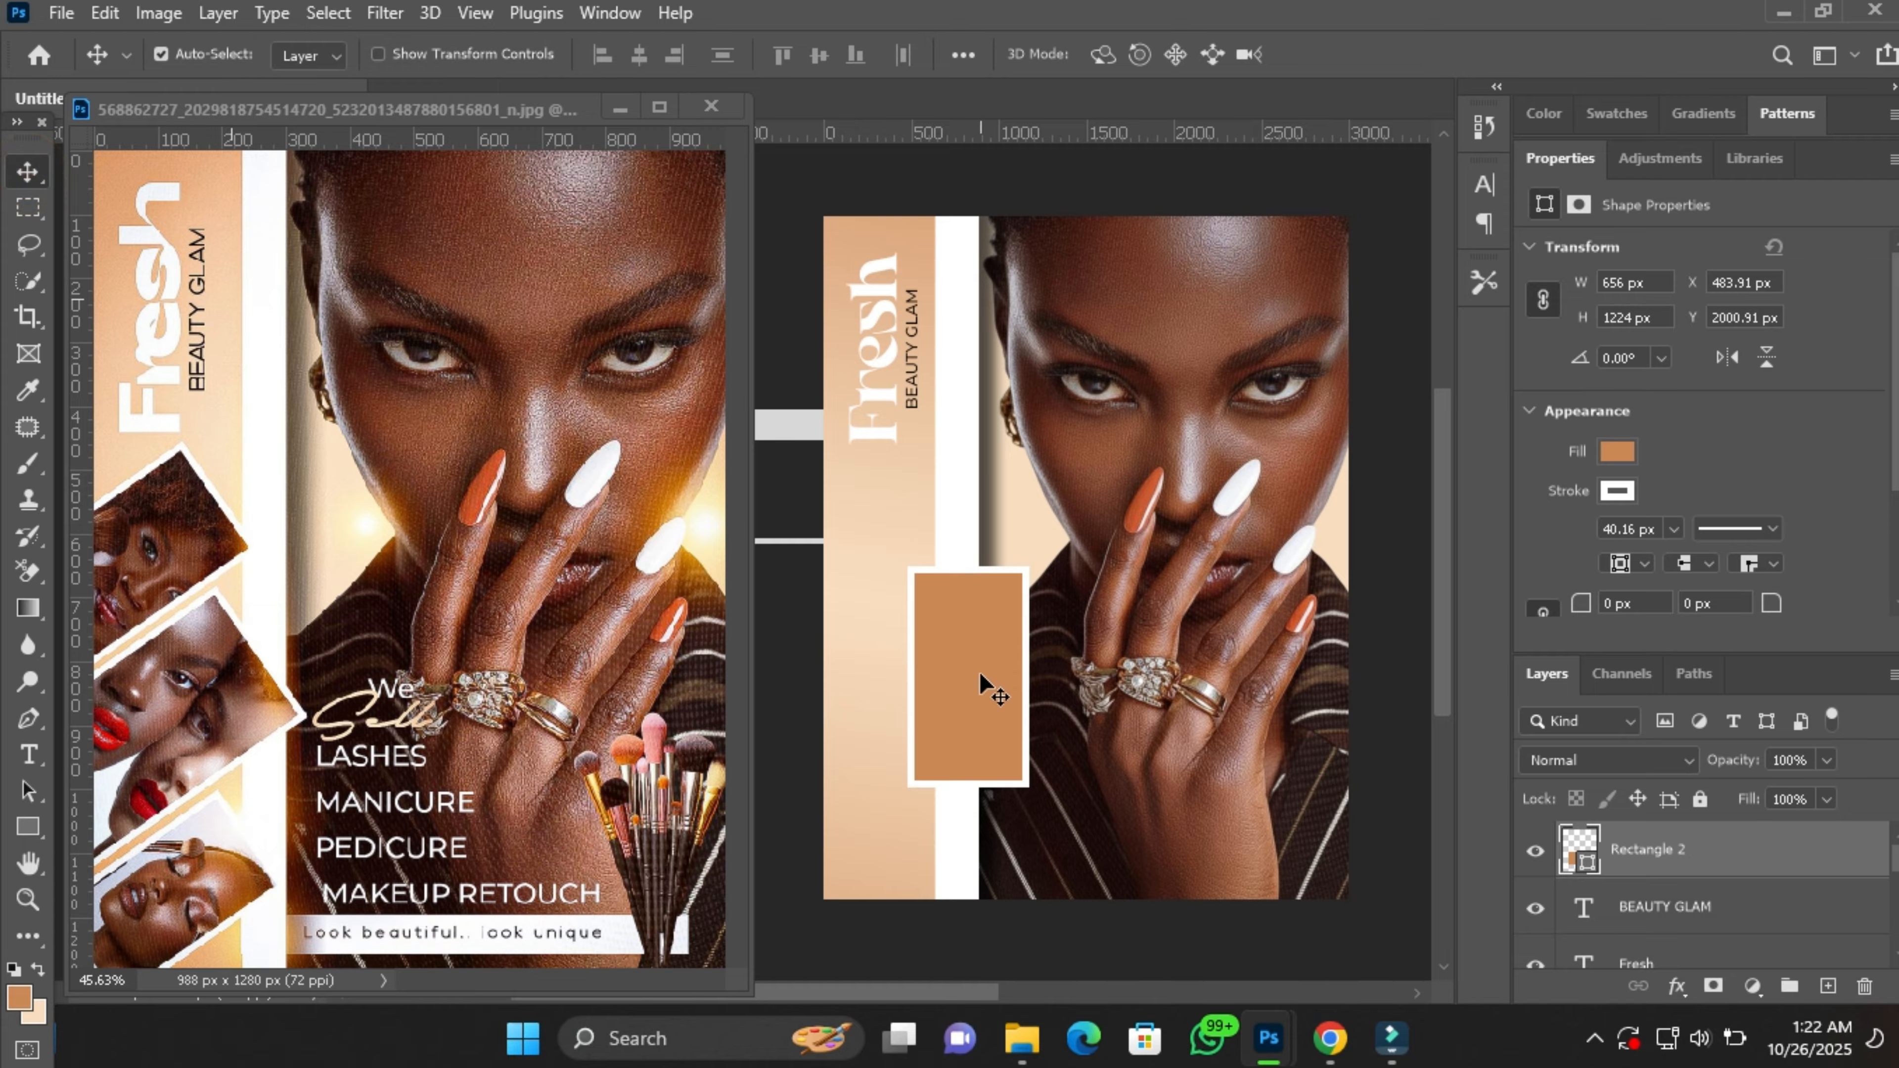
{"action": "left_click_drag", "start_coordinate": [979, 673], "coordinate": [1288, 650]}
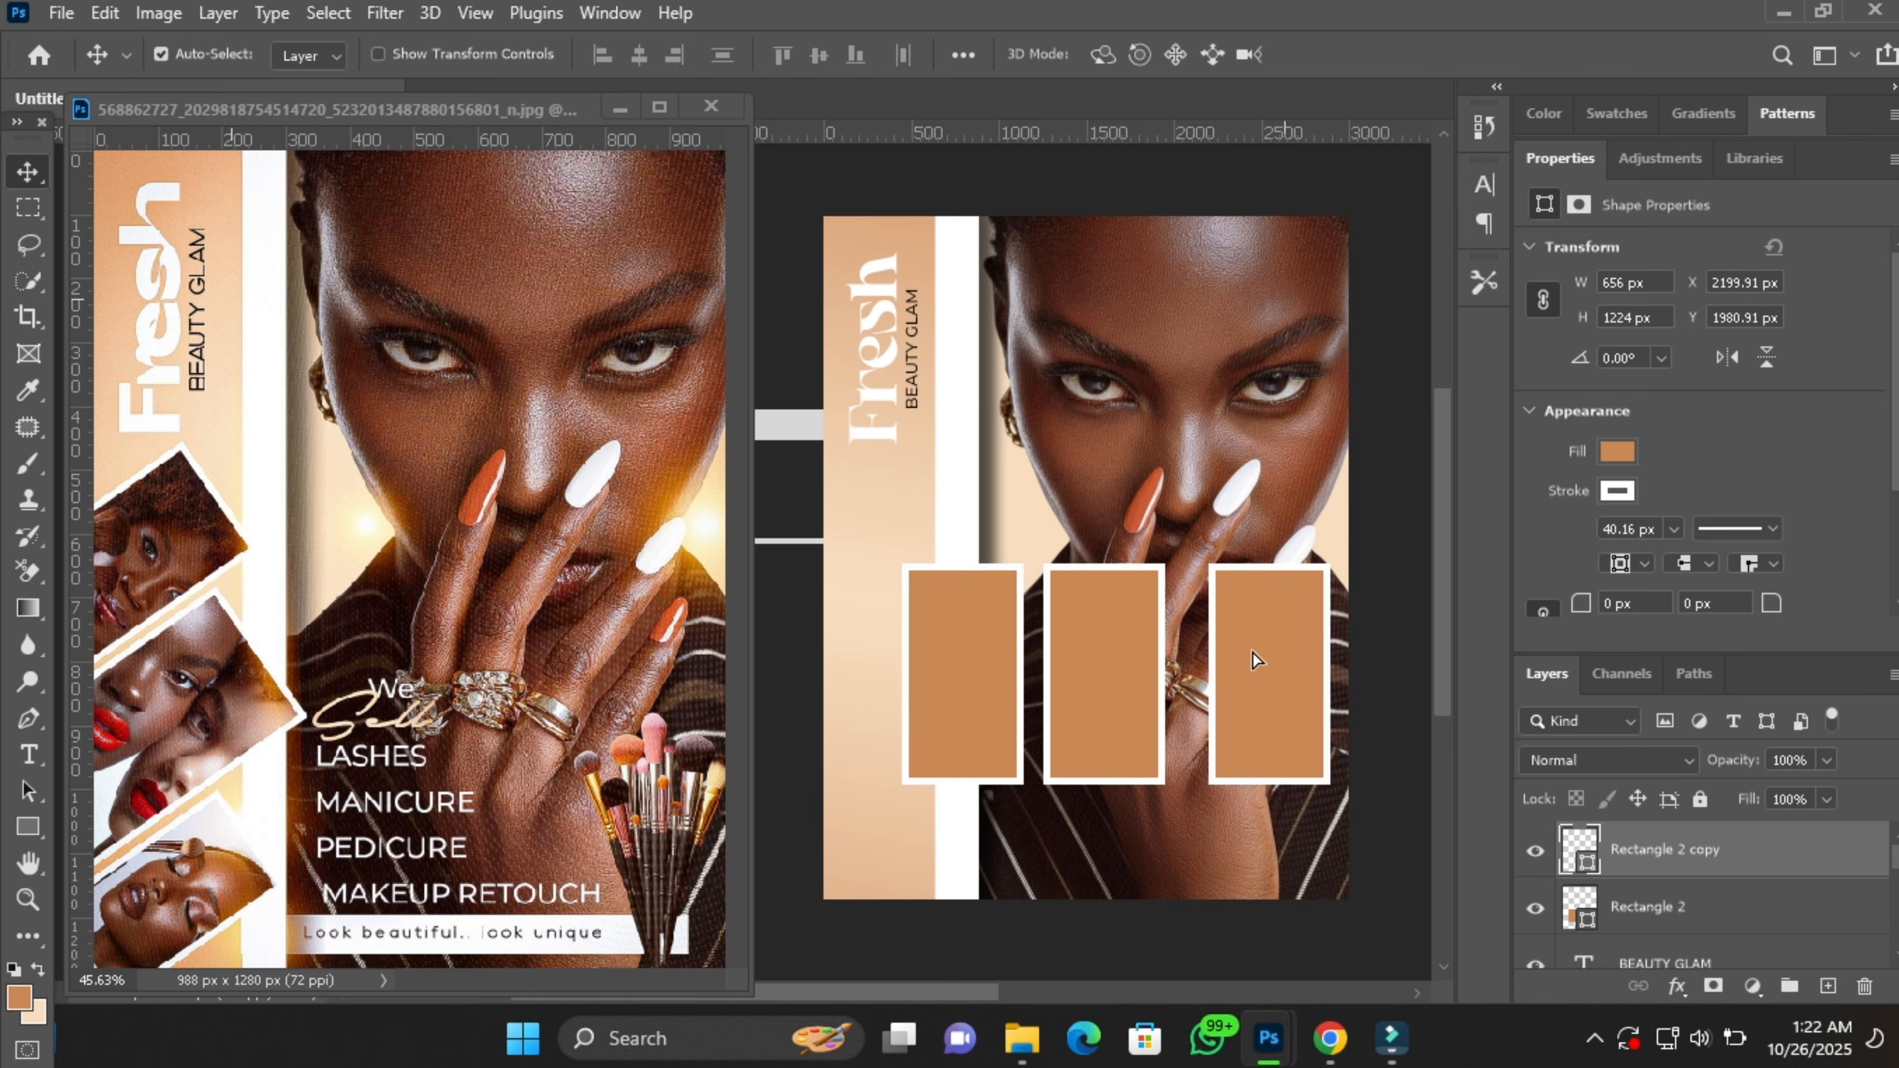
Scale the middle rectangle up proportionally to about 772 x 1441 px, keeping its bottom edge level with the other two.
{"action": "left_click", "coordinate": [1100, 675]}
{"action": "key", "text": "ctrl+t"}
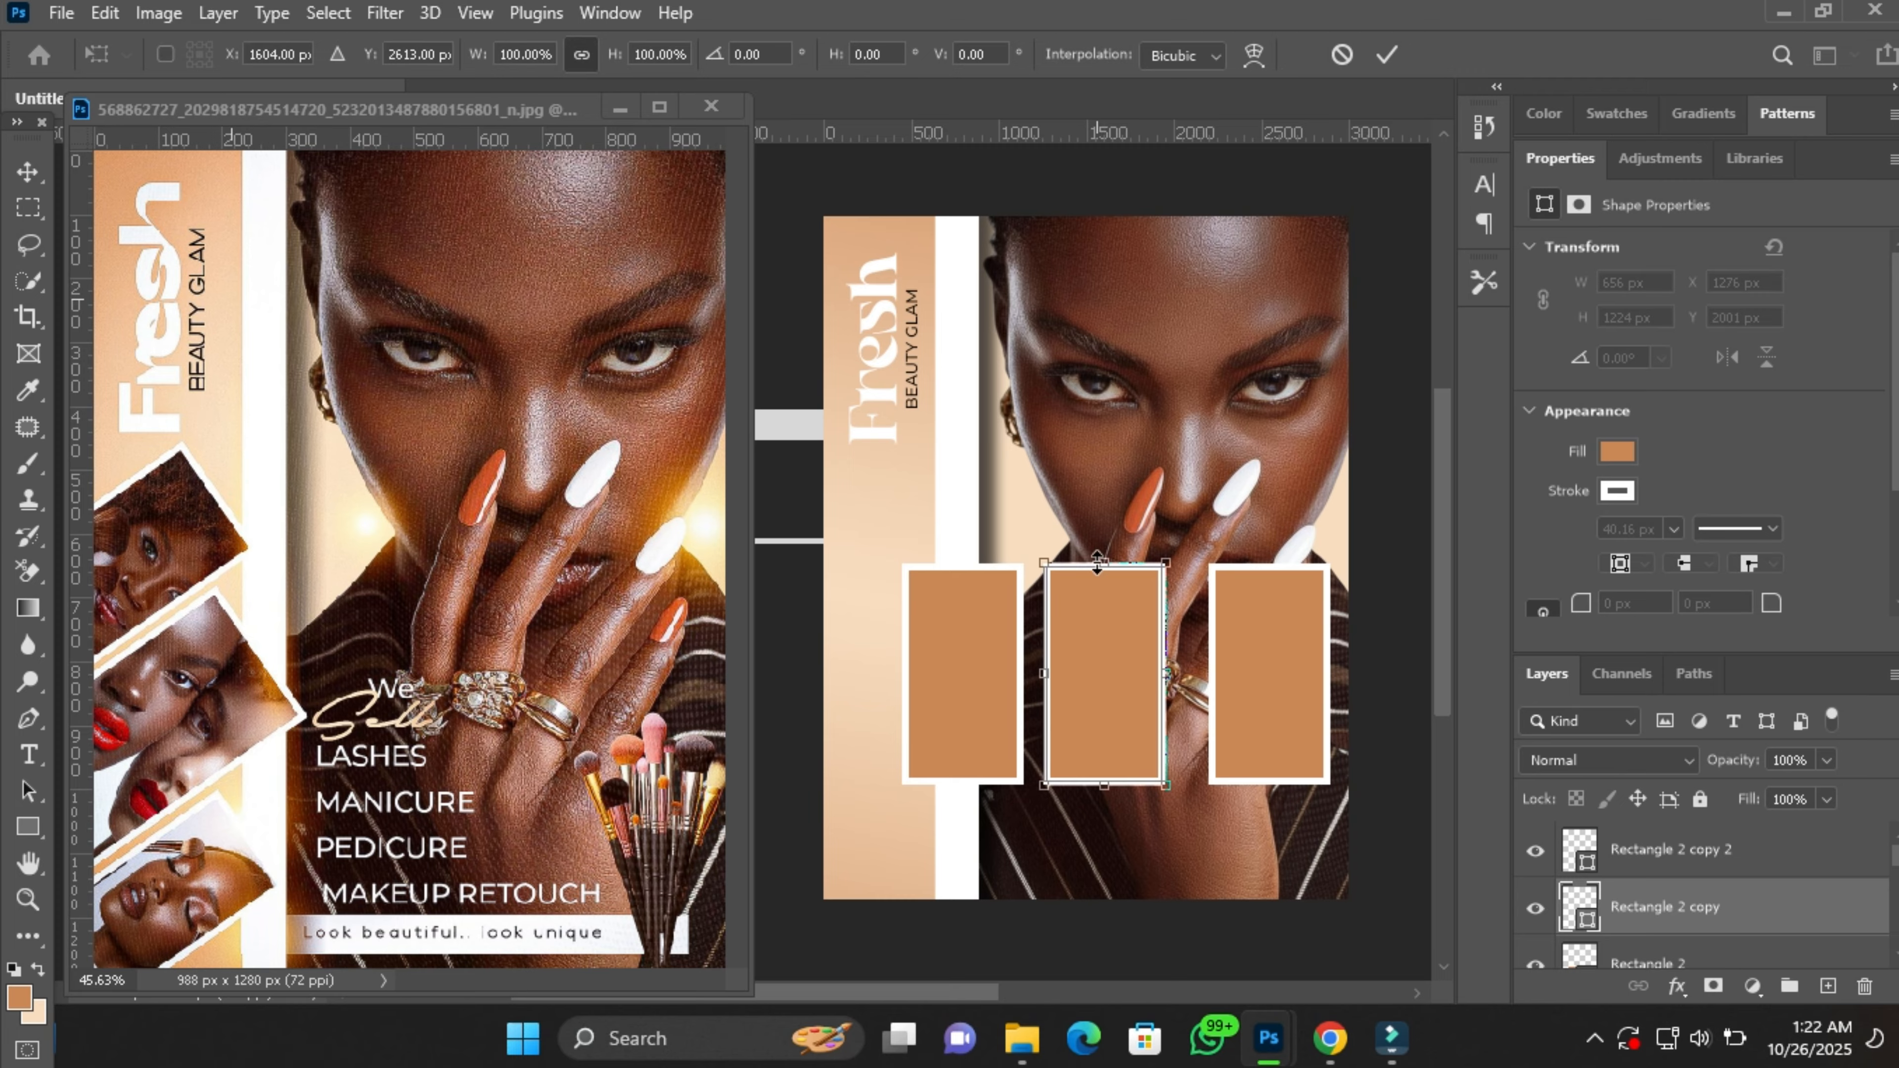
{"action": "left_click_drag", "start_coordinate": [1098, 562], "coordinate": [1097, 522]}
{"action": "key", "text": "Return"}
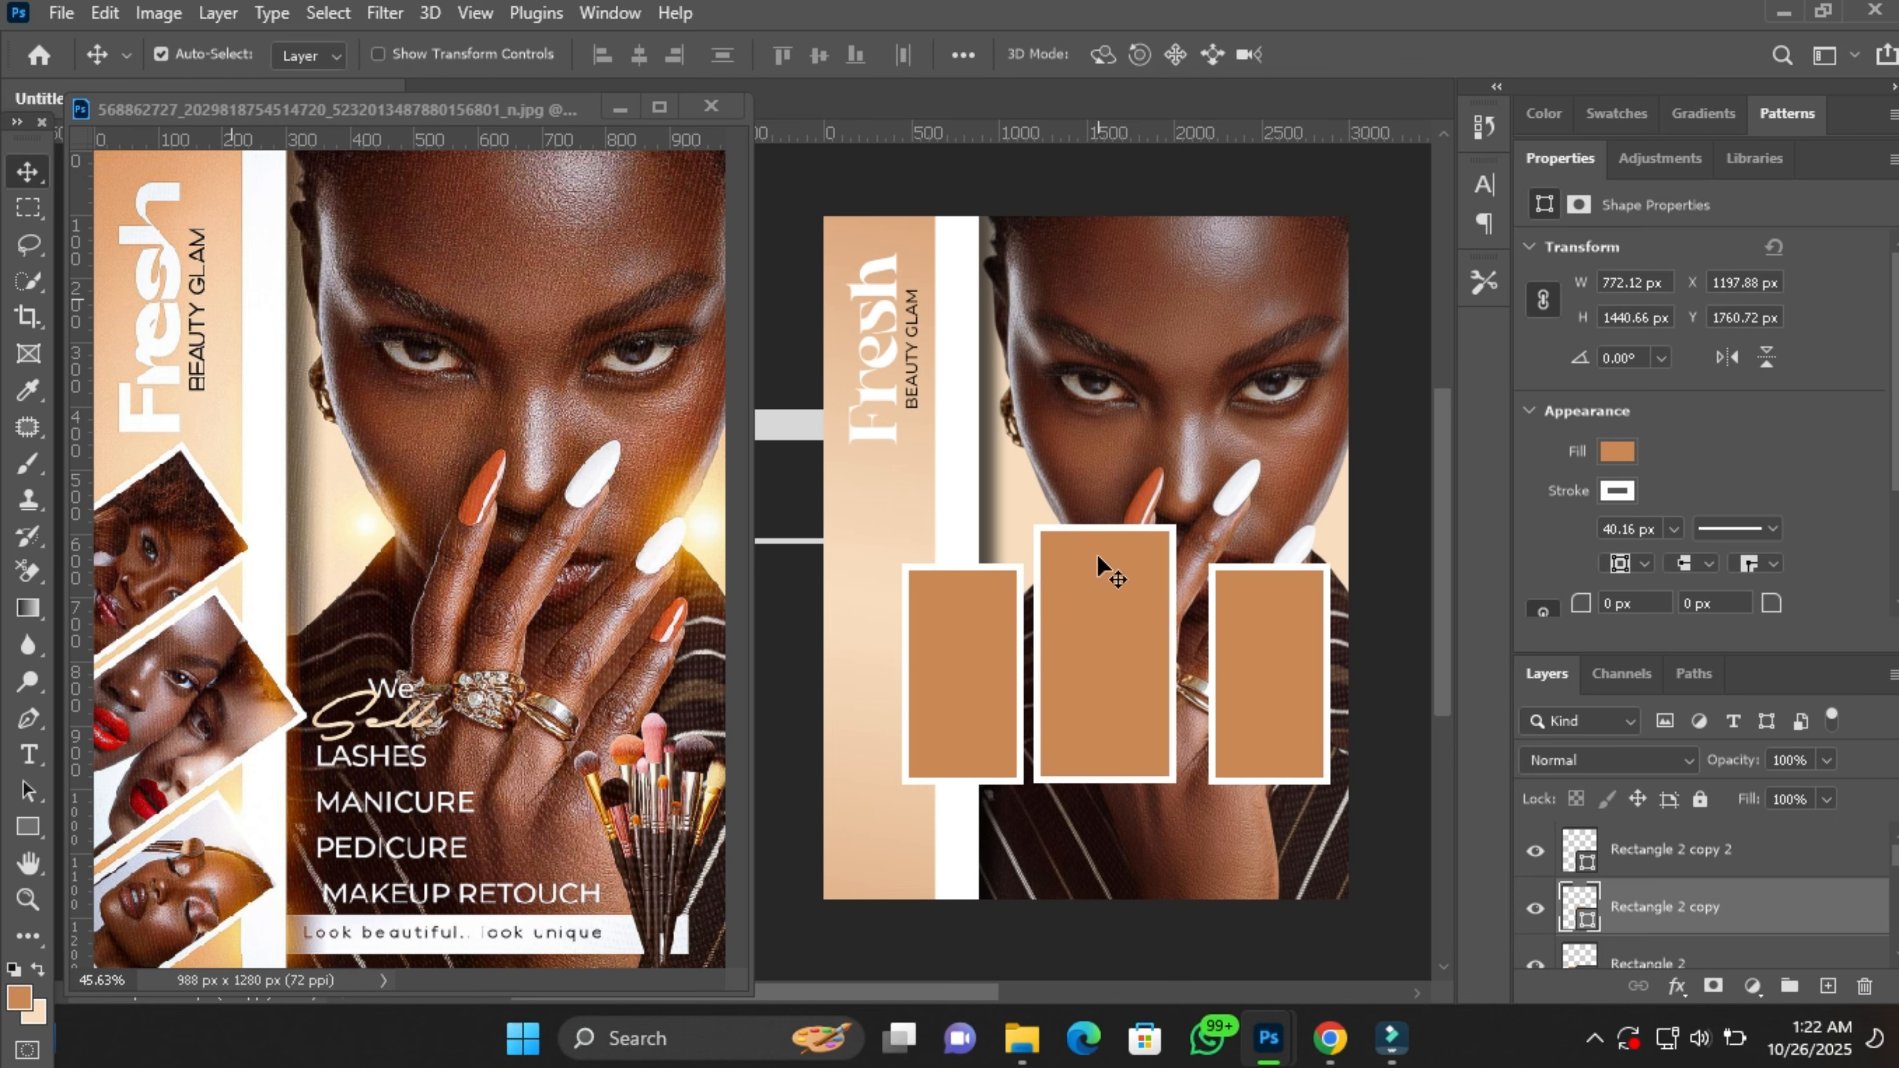
Move the third rectangle closer to the middle one, to an X position of about 2132 px.
{"action": "left_click", "coordinate": [1261, 674]}
{"action": "left_click_drag", "start_coordinate": [1291, 677], "coordinate": [1276, 685]}
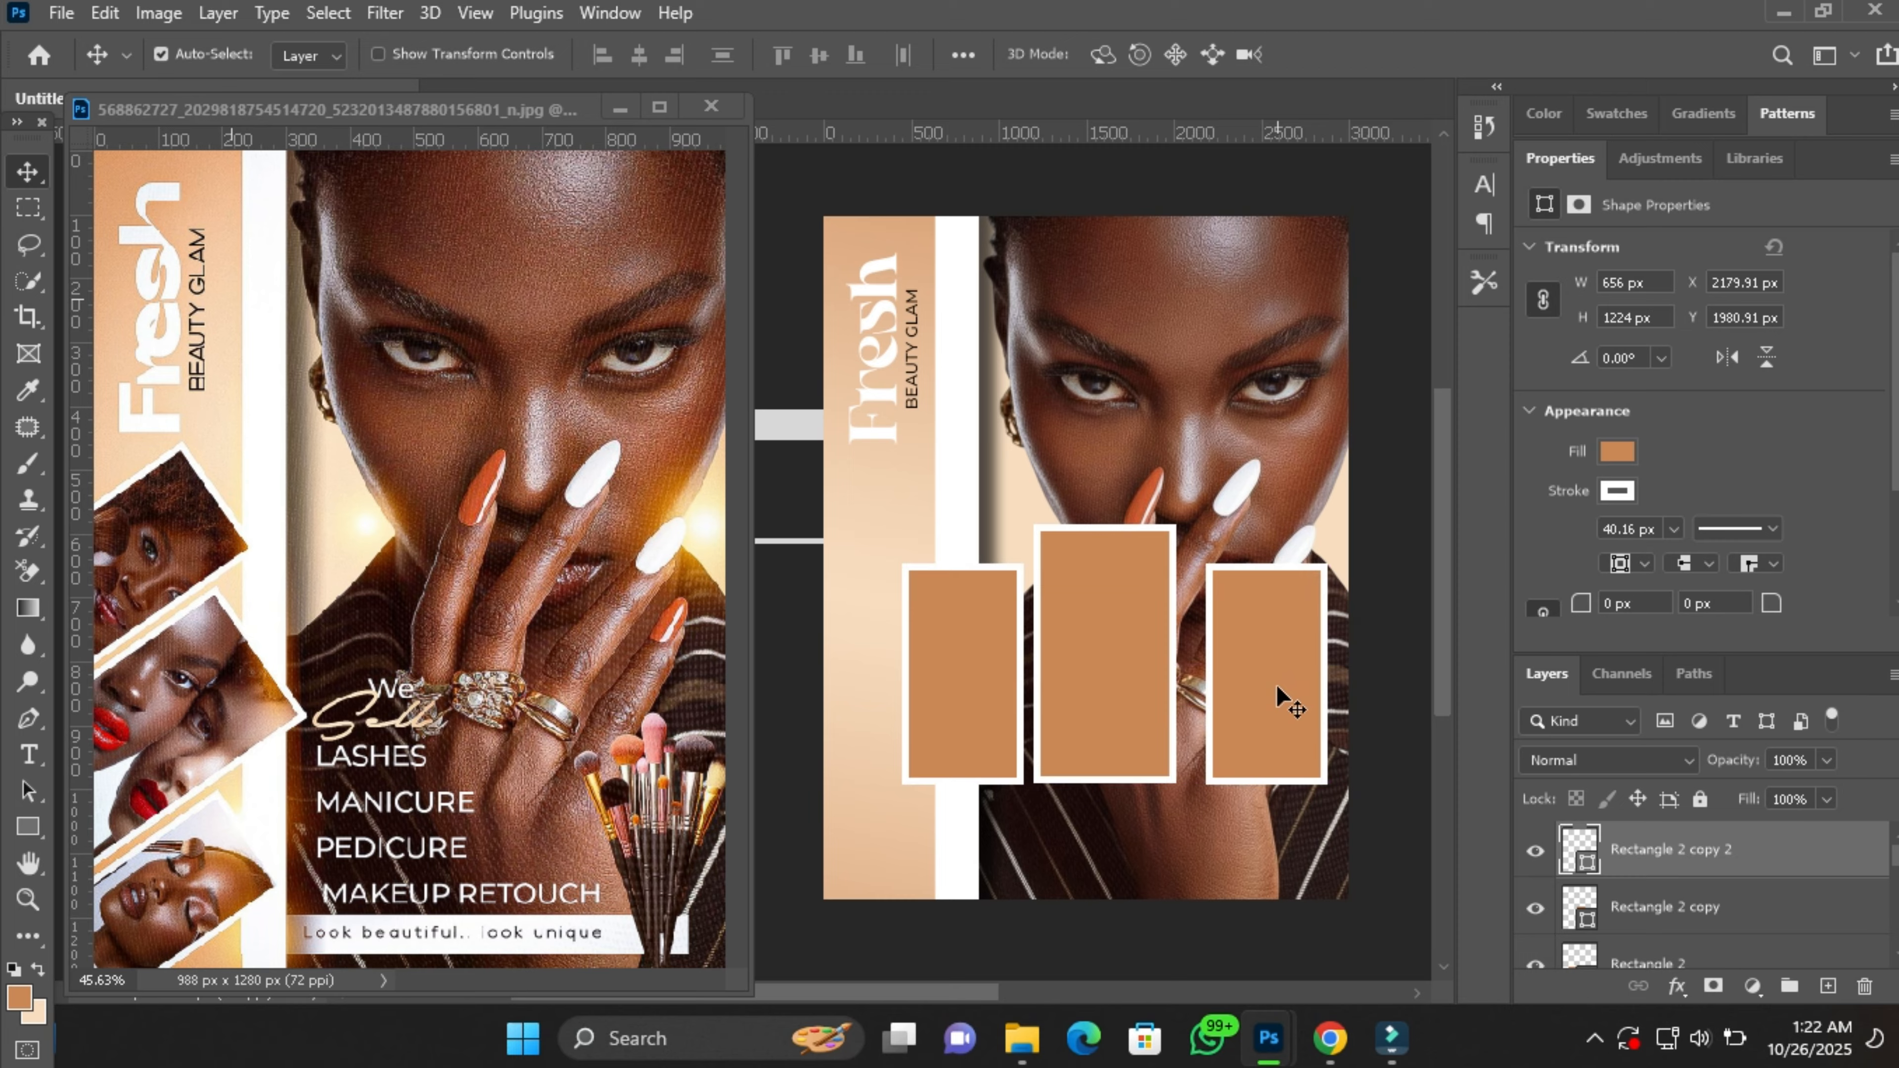
{"action": "key", "text": "shift+Left"}
{"action": "key", "text": "shift+Left"}
{"action": "key", "text": "shift+Left"}
{"action": "key", "text": "shift+Left"}
{"action": "key", "text": "shift+Left"}
{"action": "key", "text": "shift+Left"}
{"action": "key", "text": "shift+Left"}
{"action": "key", "text": "shift+Left"}
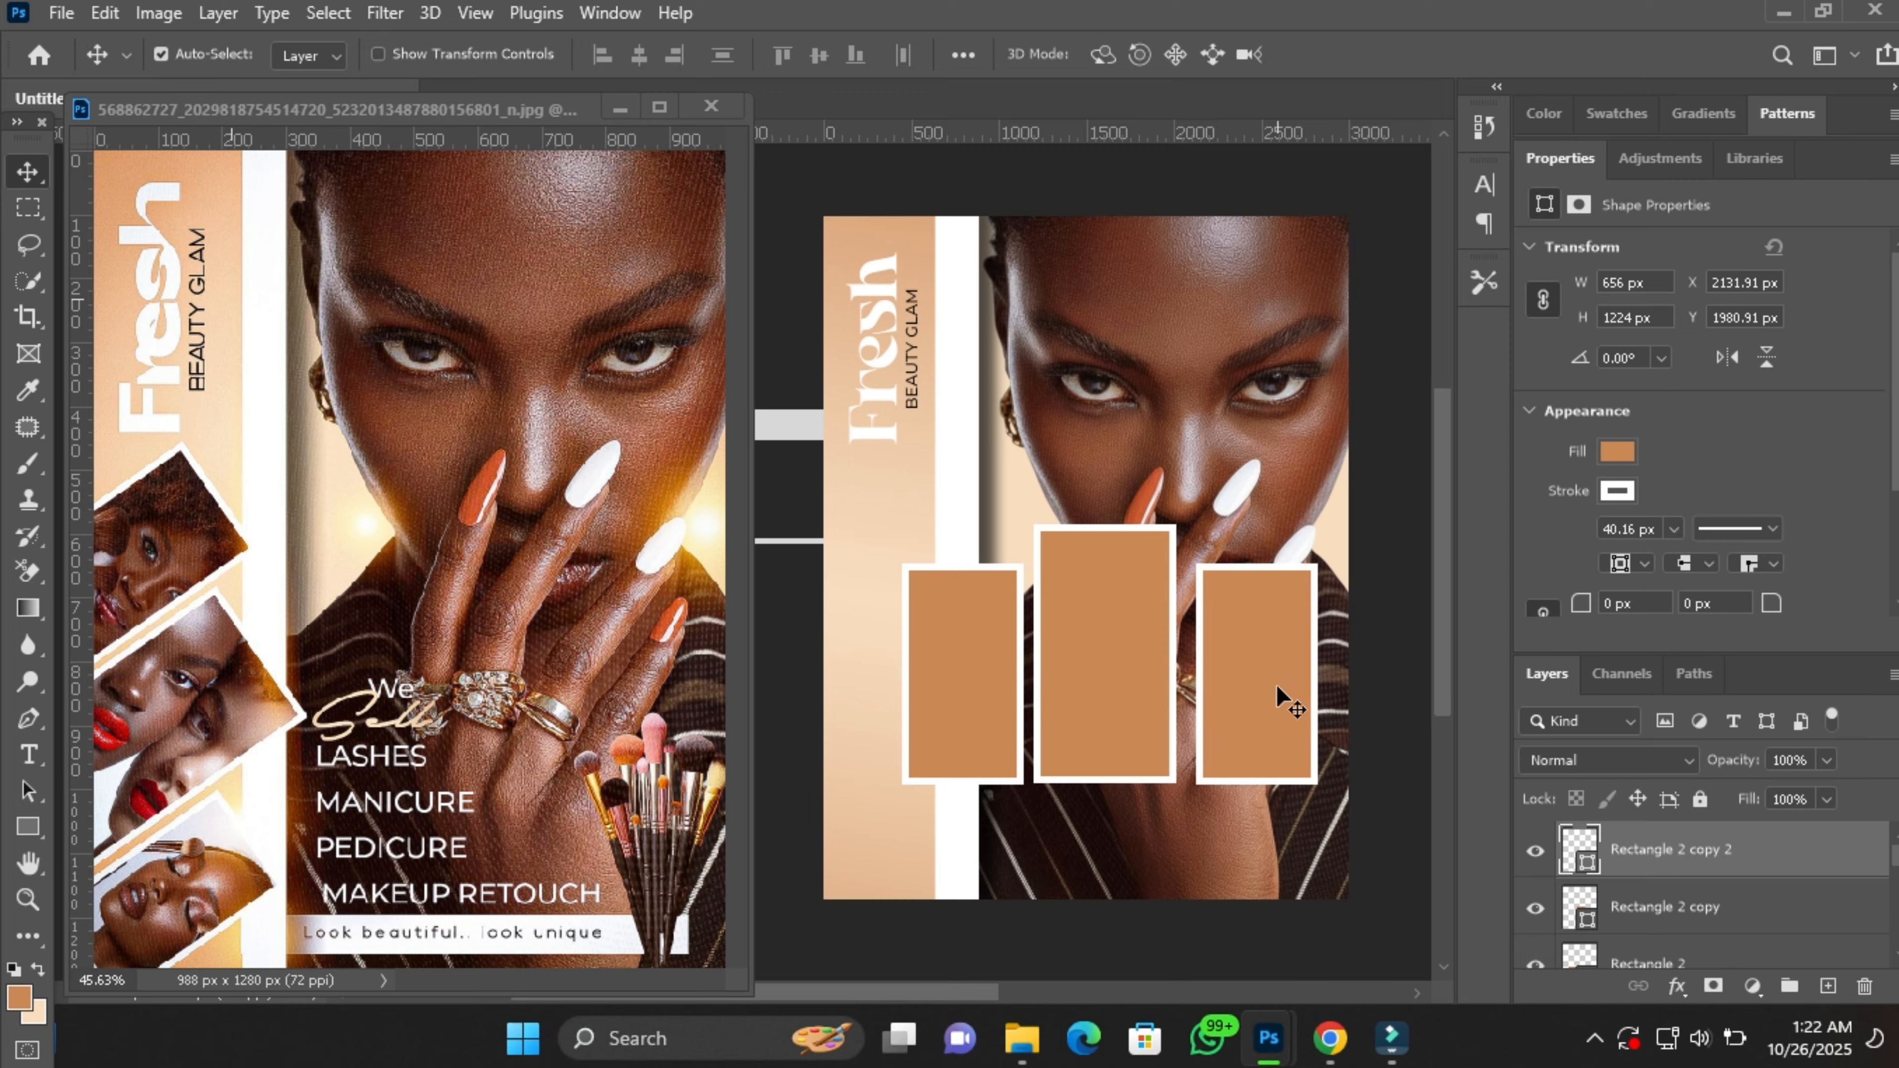
Nudge the third rectangle closer to the middle one, to an X position of about 2068 px.
{"action": "key", "text": "shift+Left"}
{"action": "key", "text": "shift+Left"}
{"action": "key", "text": "shift+Left"}
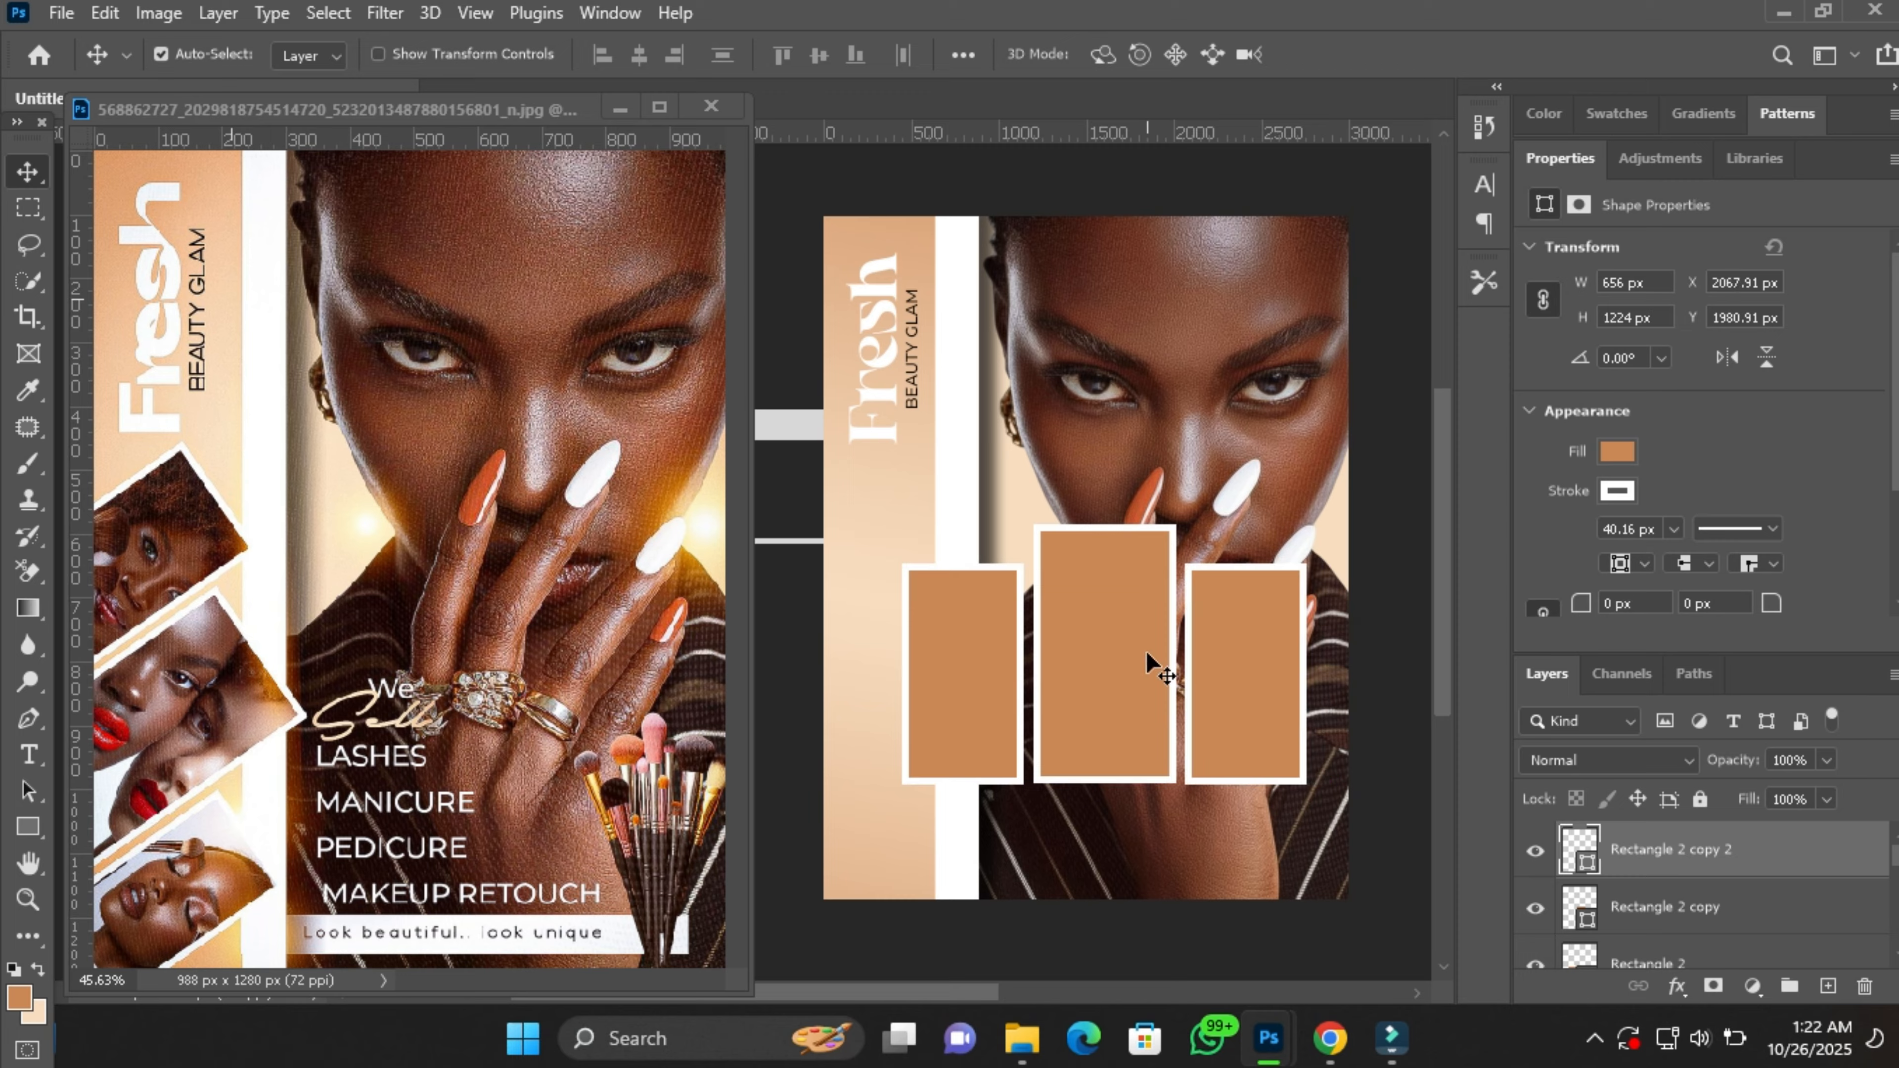
{"action": "left_click", "coordinate": [1110, 646], "text": "shift"}
{"action": "left_click", "coordinate": [956, 654], "text": "shift"}
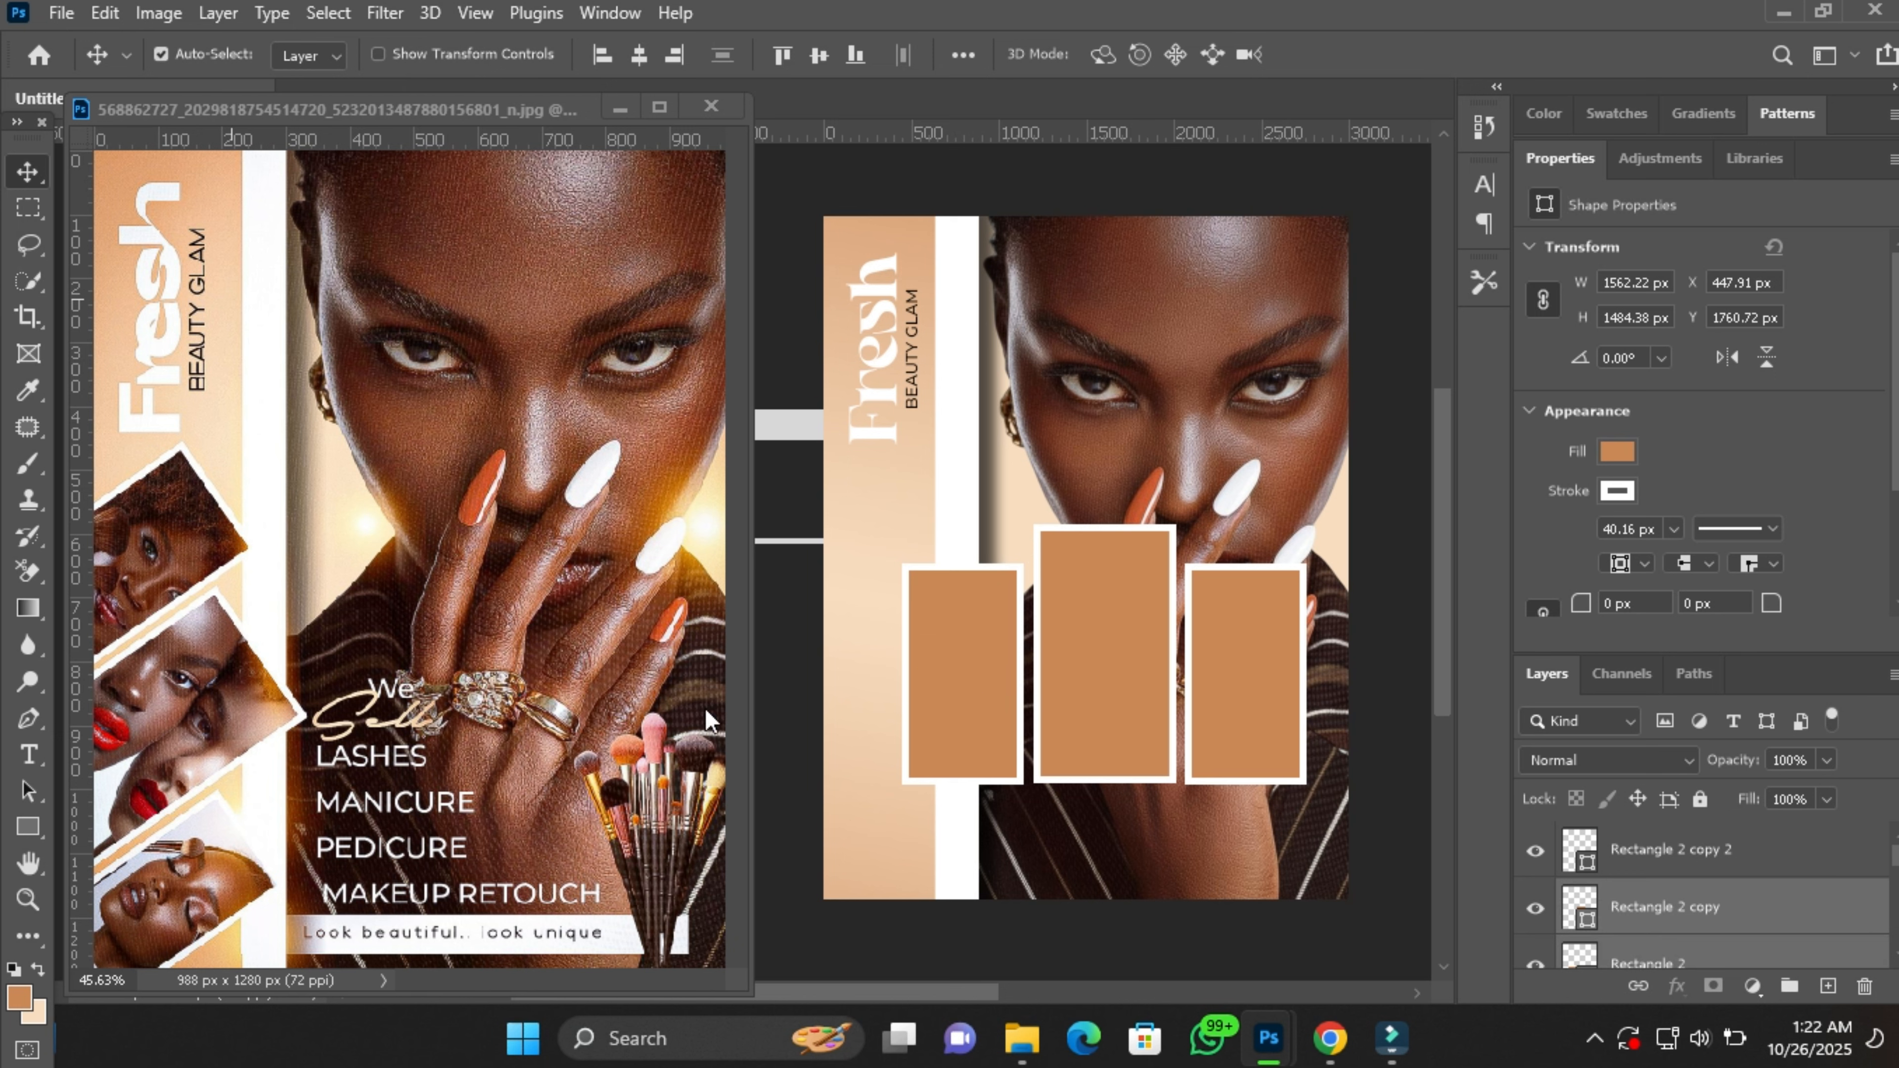
{"action": "left_click", "coordinate": [766, 735]}
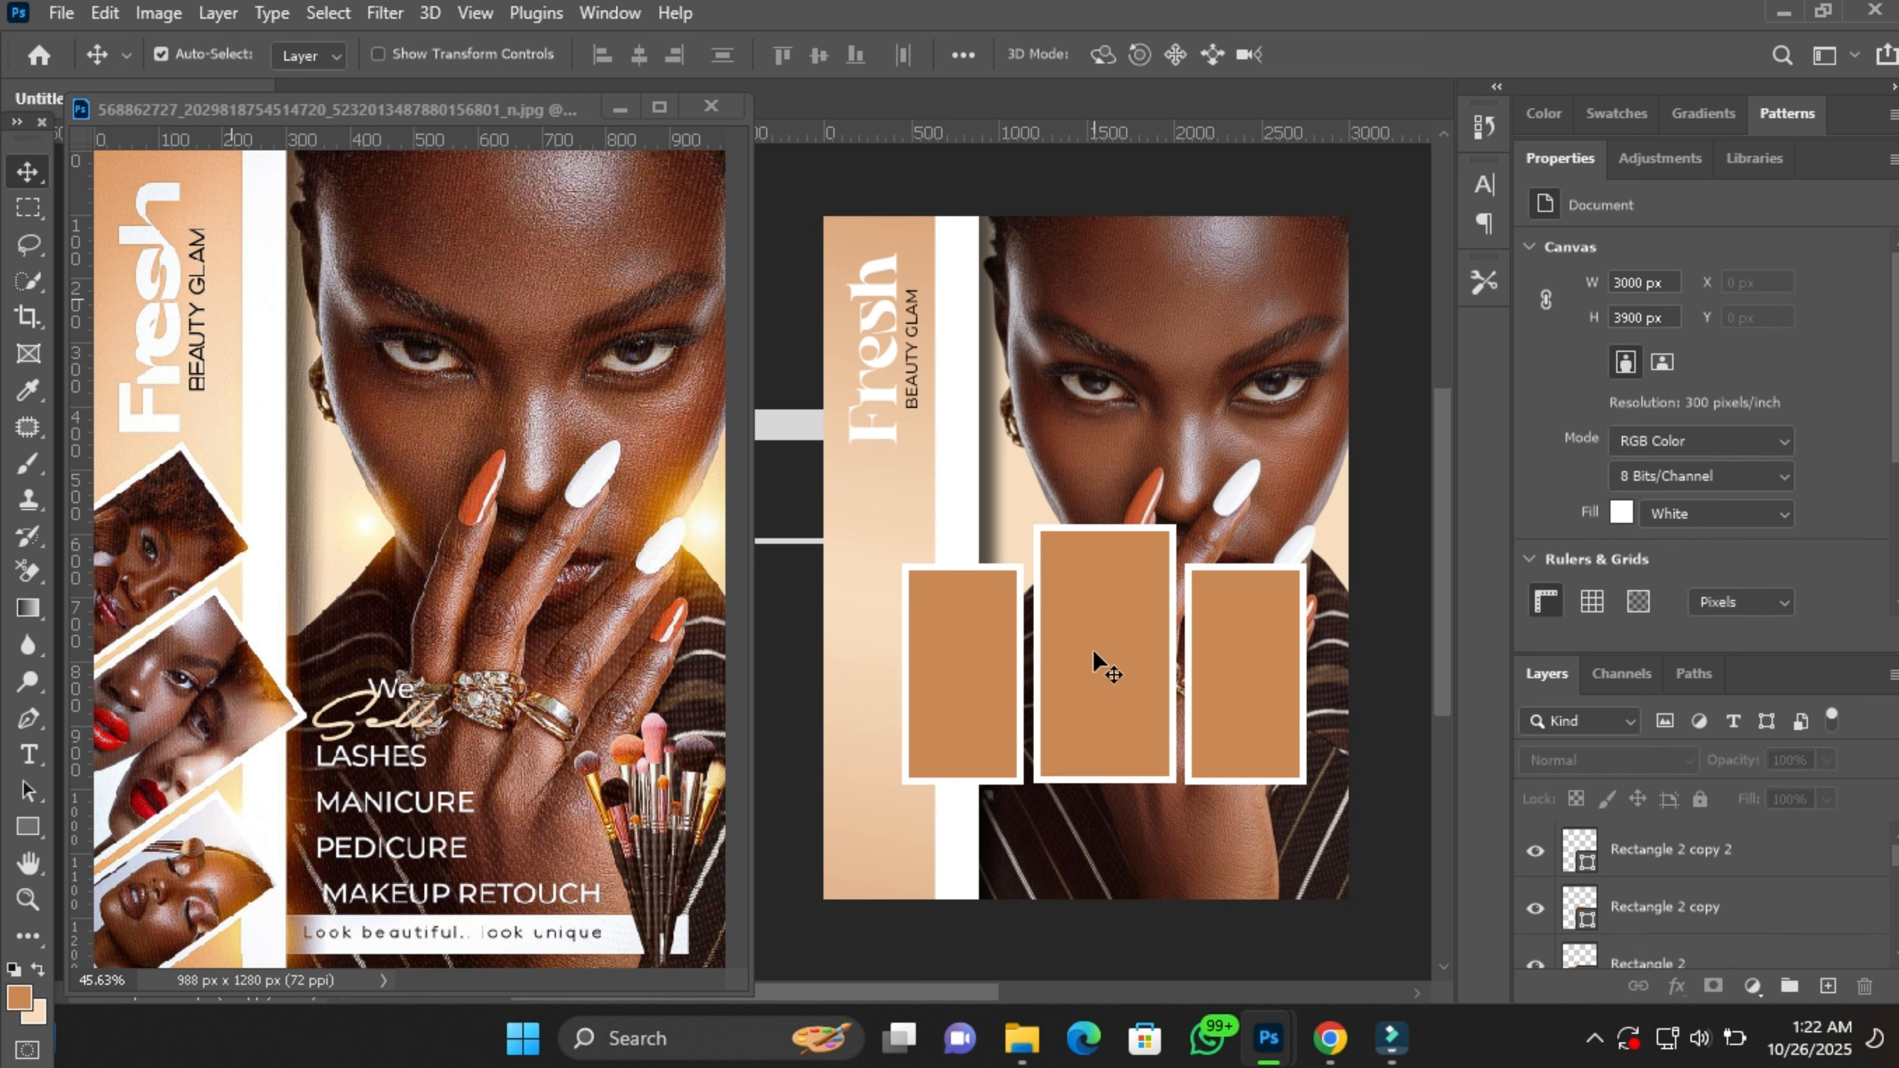
{"action": "left_click", "coordinate": [990, 665]}
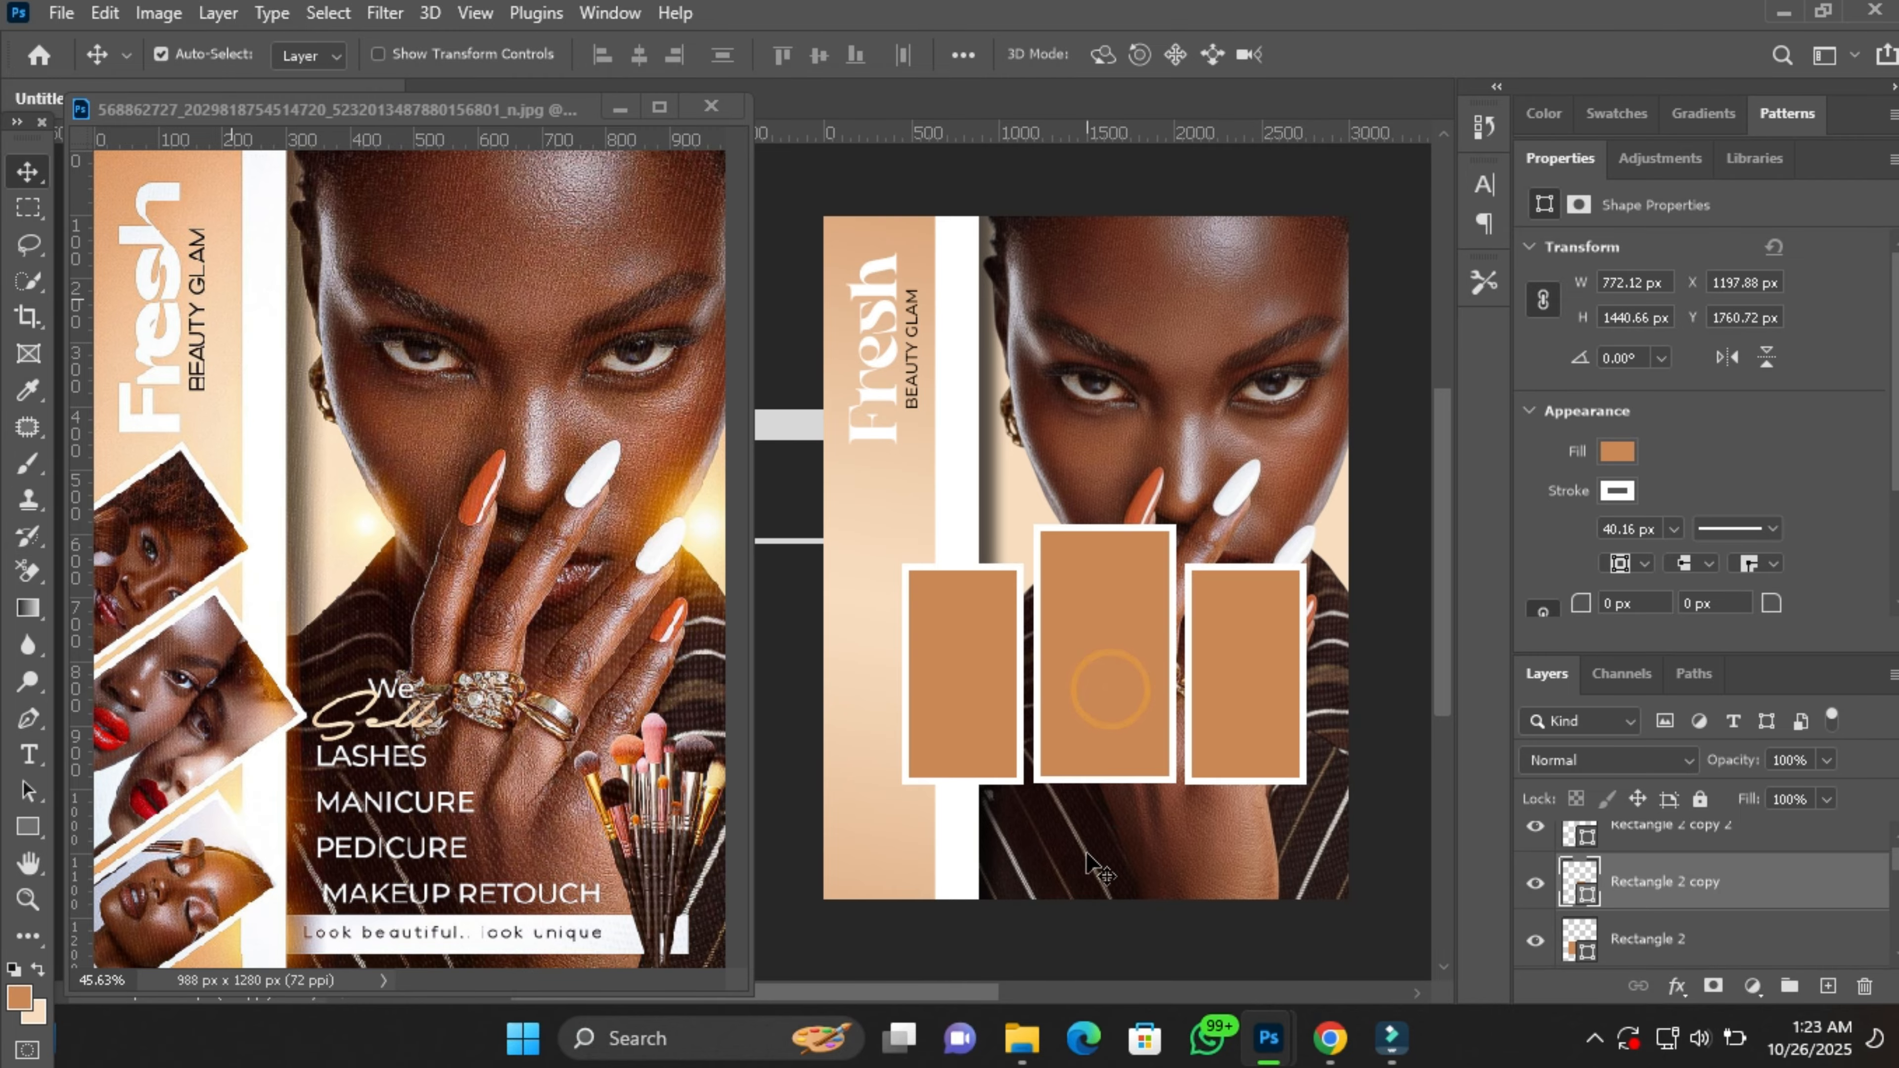
{"action": "left_click", "coordinate": [1021, 1040]}
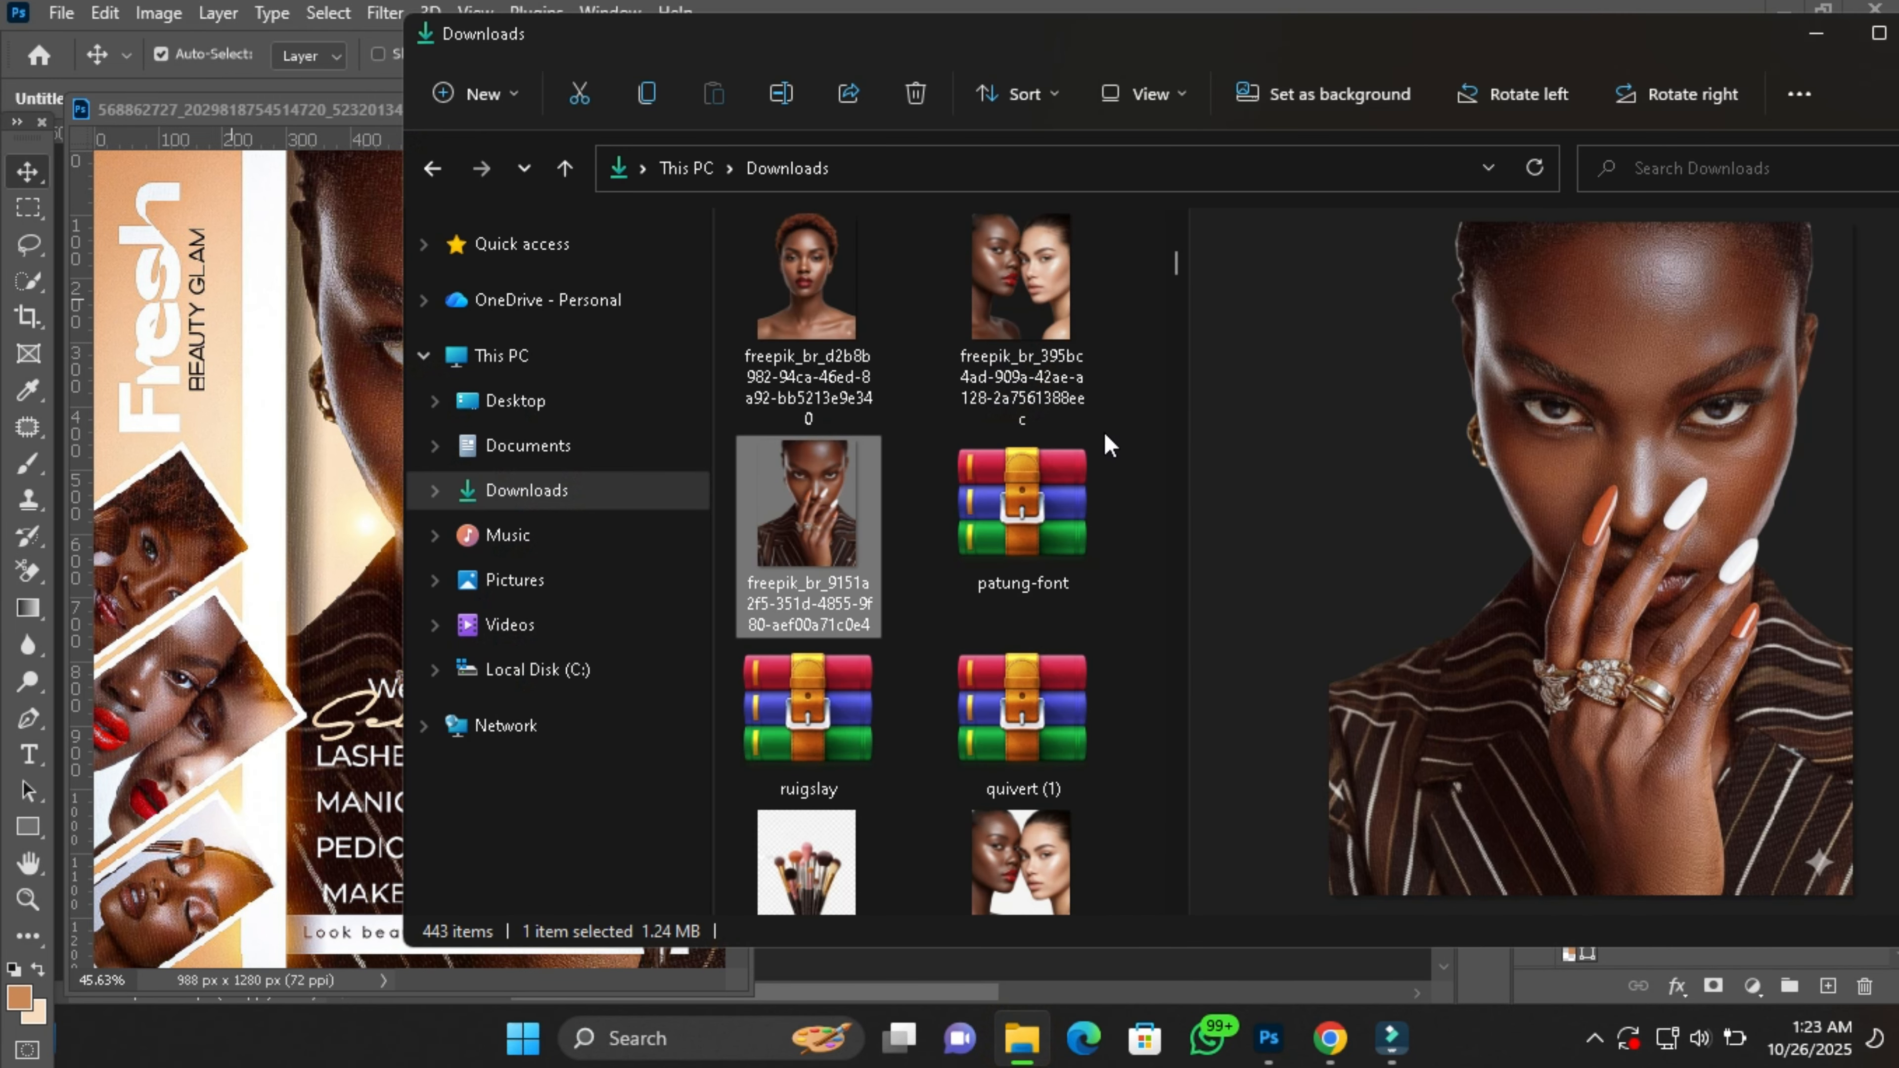
{"action": "left_click", "coordinate": [849, 298]}
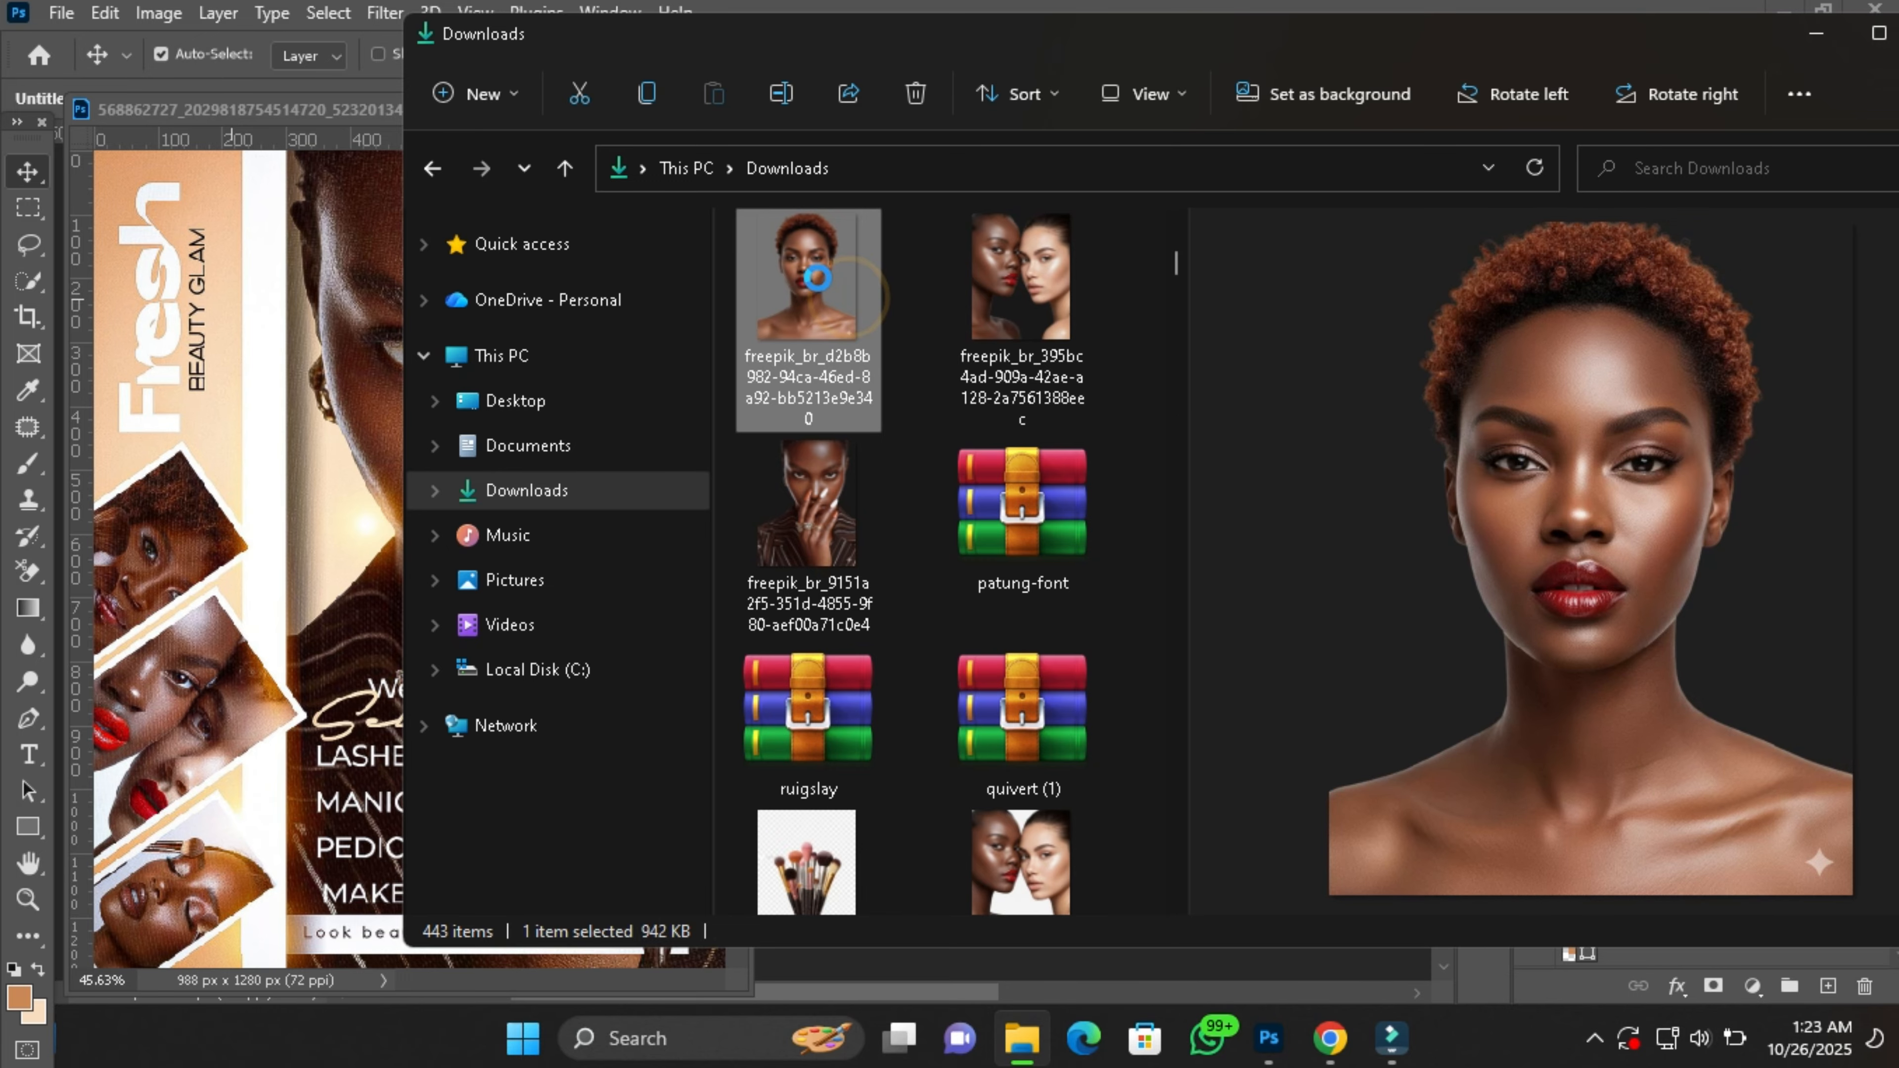
{"action": "left_click_drag", "start_coordinate": [796, 327], "coordinate": [184, 790]}
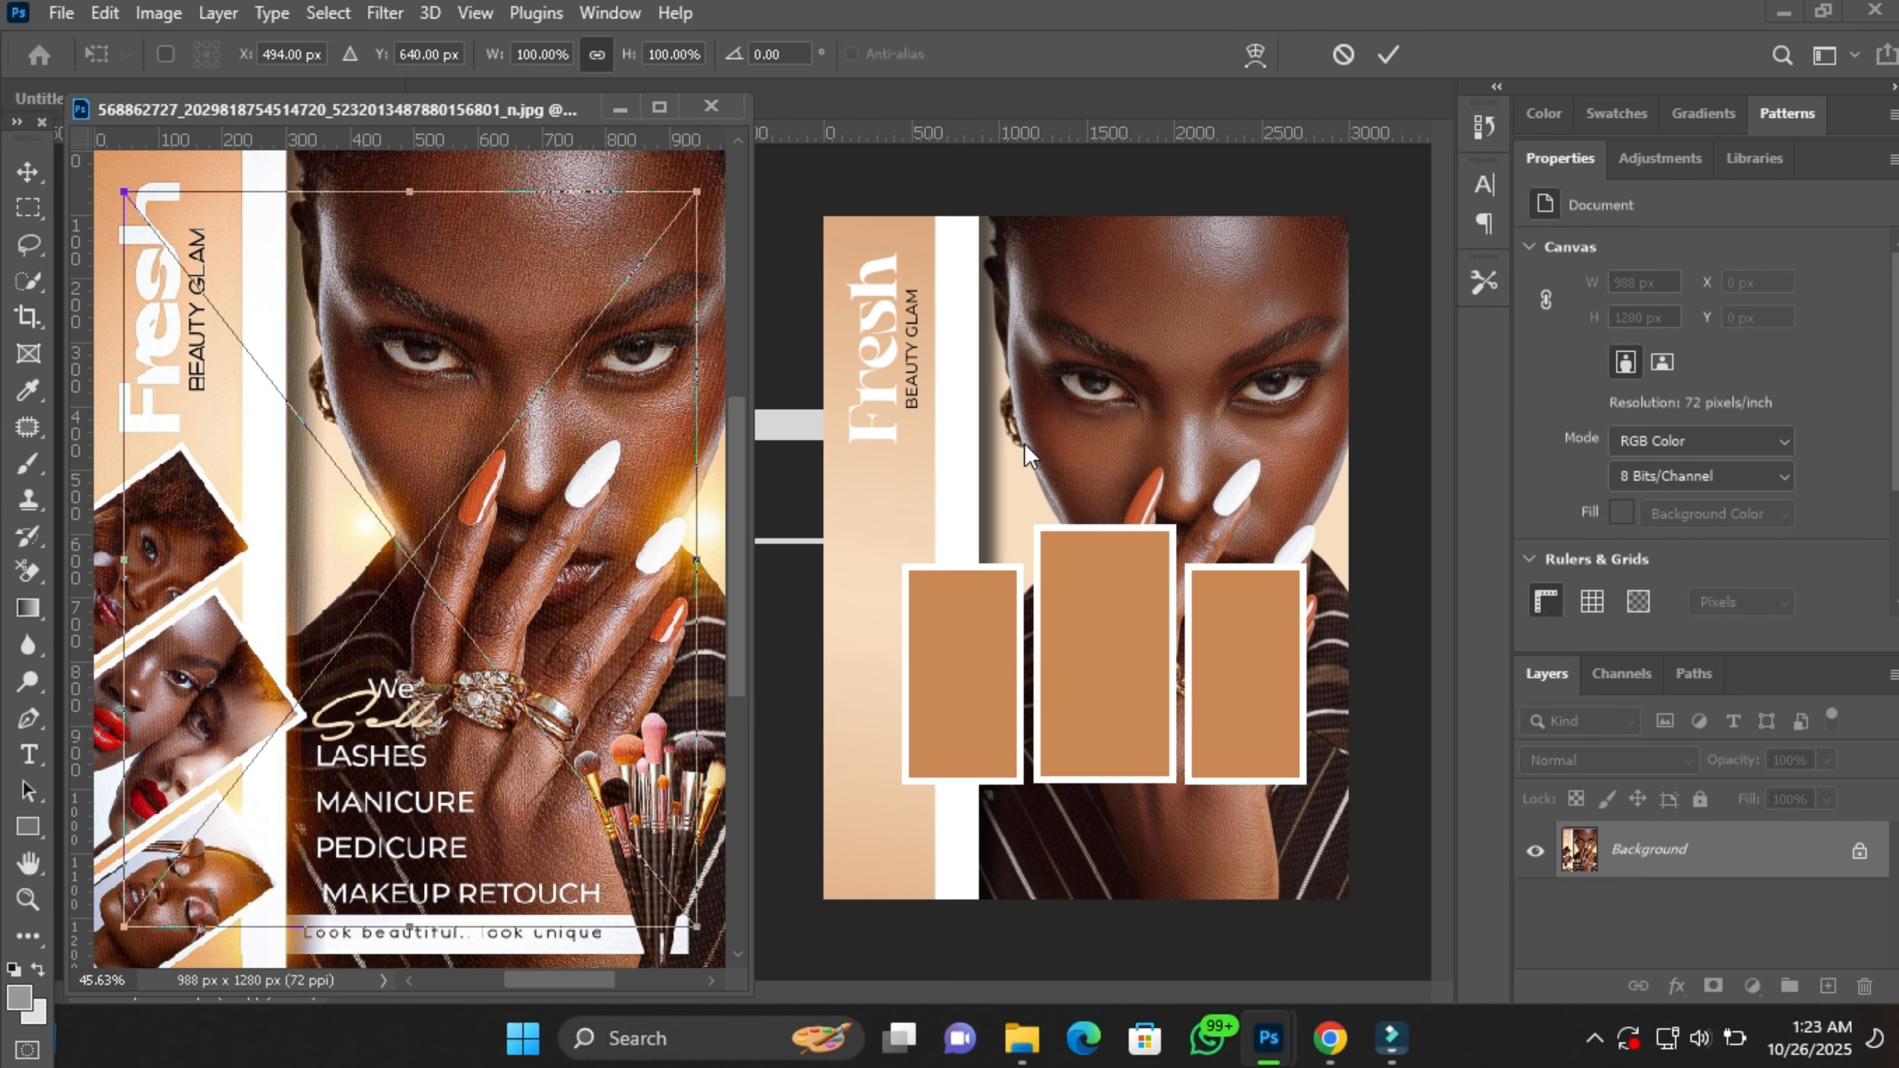
{"action": "left_click_drag", "start_coordinate": [547, 622], "coordinate": [417, 681]}
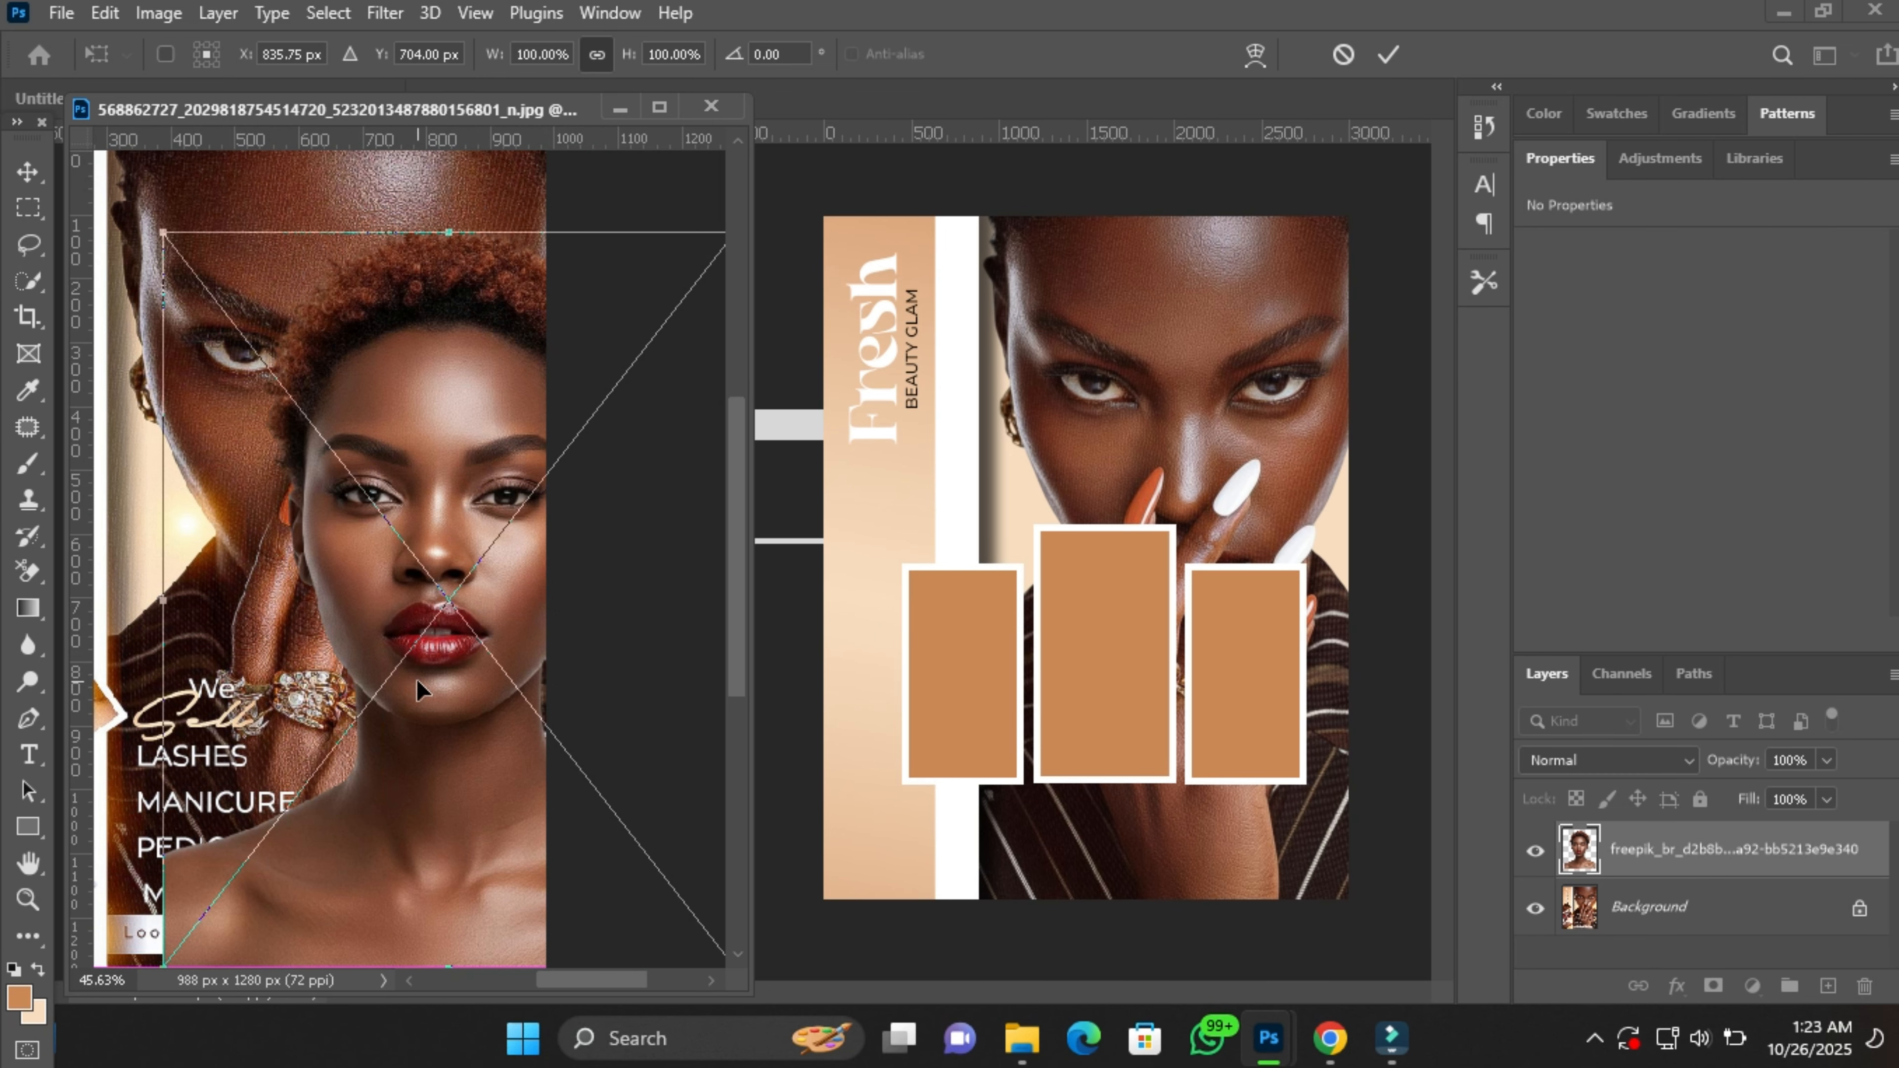
{"action": "key", "text": "Escape"}
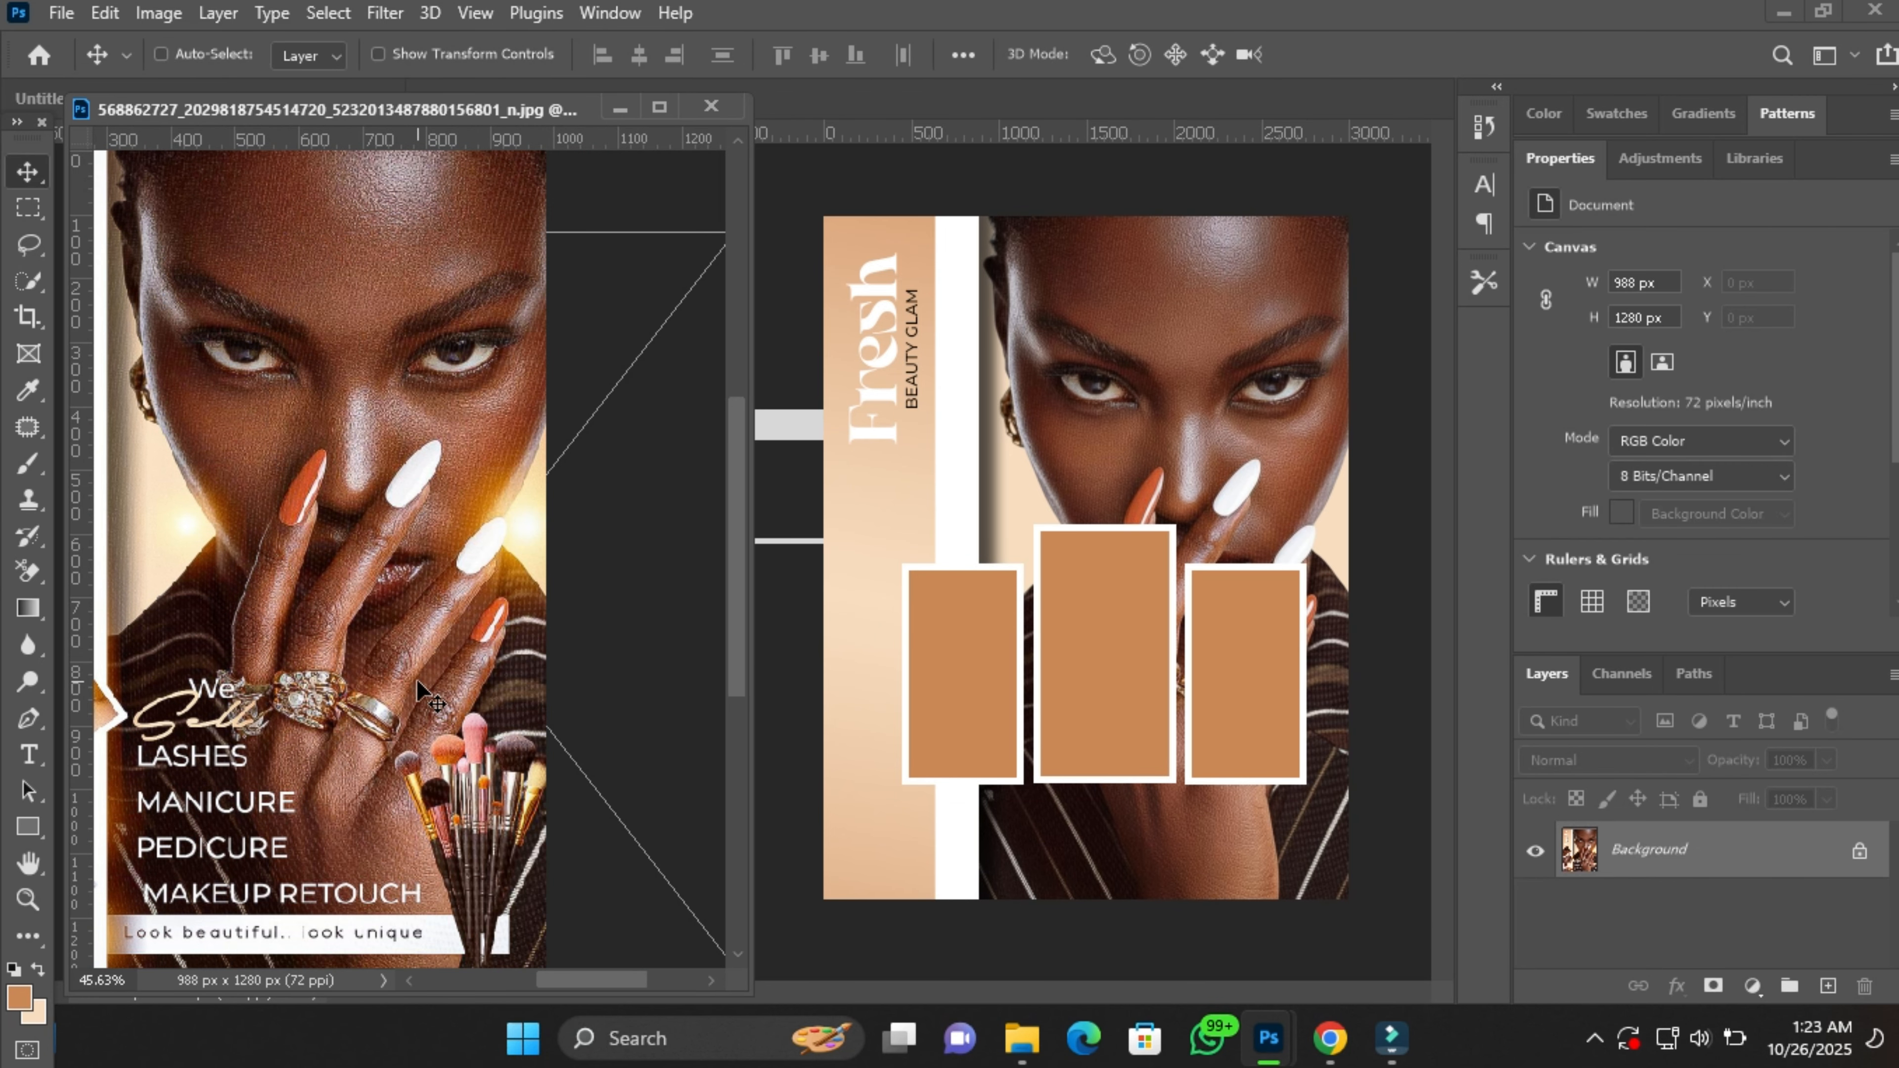
Place the front-facing portrait freepik_br_d2b8b from the Downloads folder into the flyer, scaled to about 37.5% over the first frame.
{"action": "left_click", "coordinate": [959, 658]}
{"action": "left_click", "coordinate": [1022, 1038]}
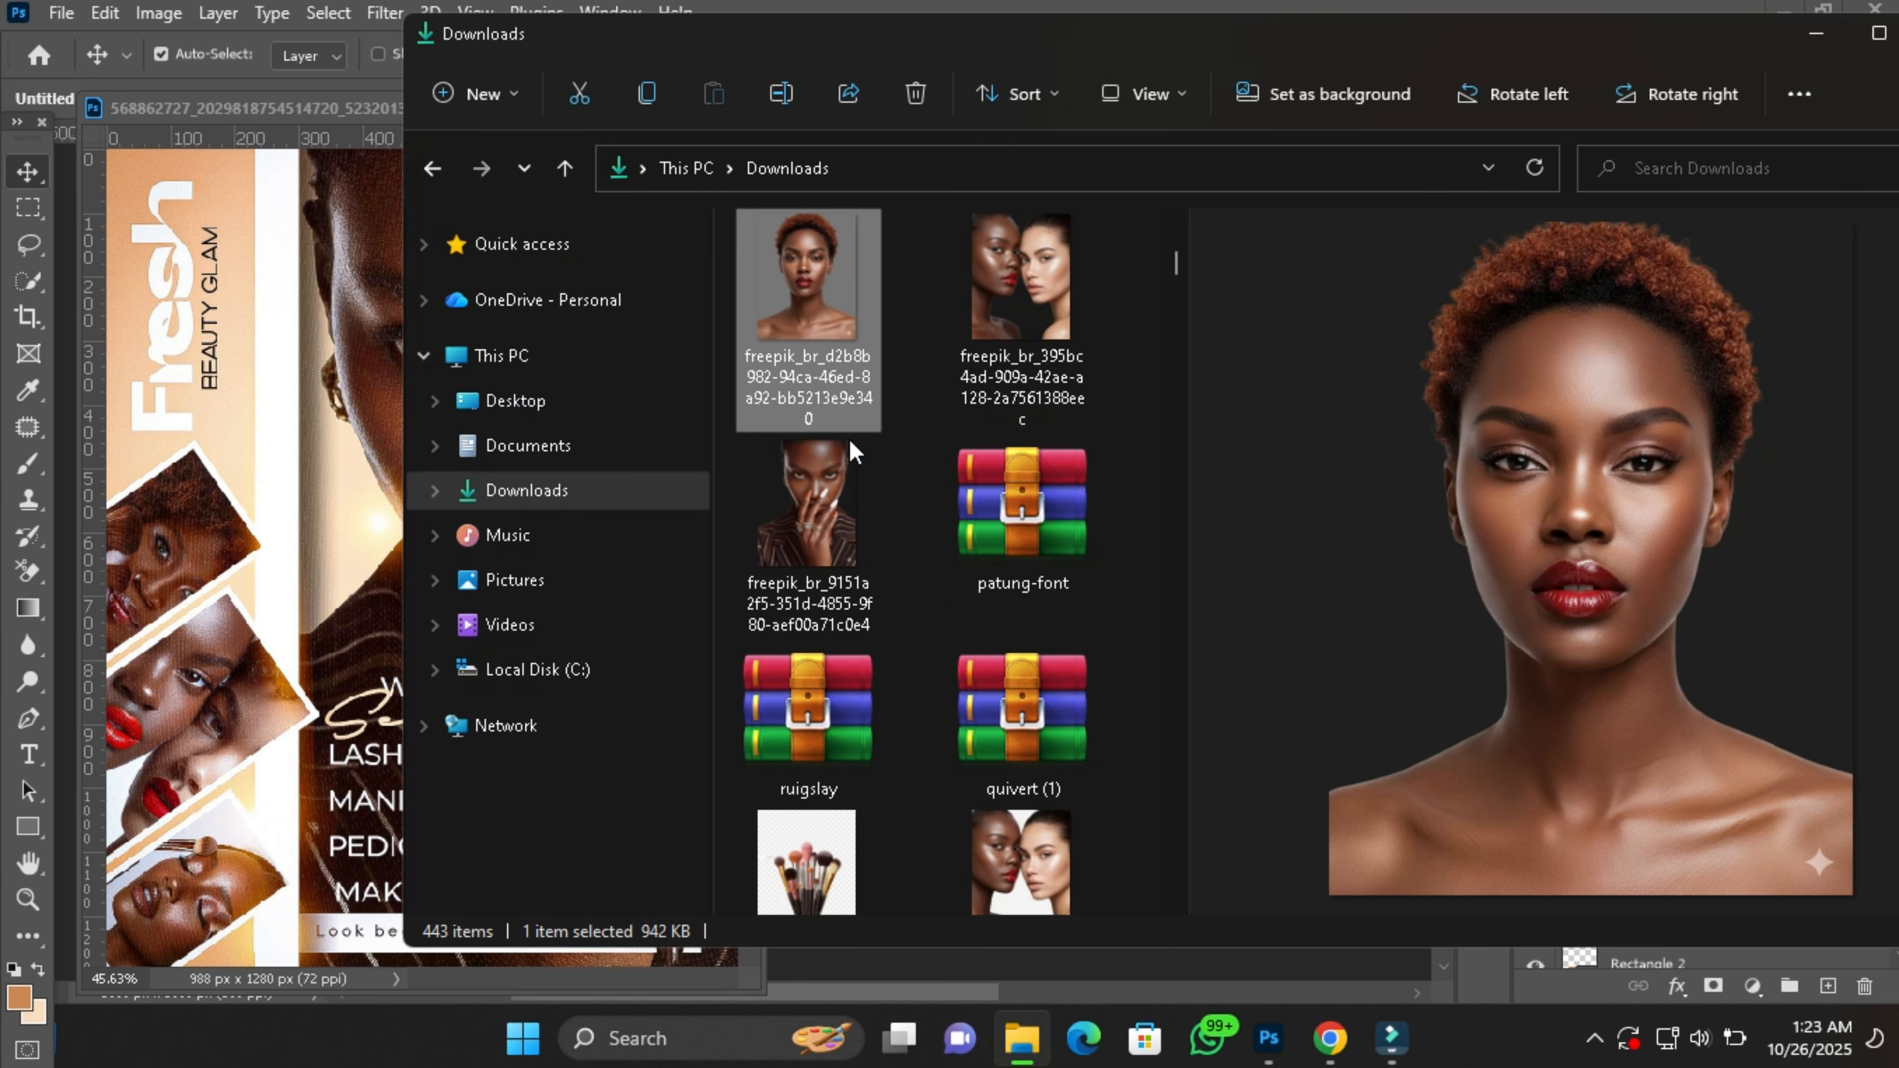
{"action": "left_click_drag", "start_coordinate": [1111, 34], "coordinate": [1087, 524]}
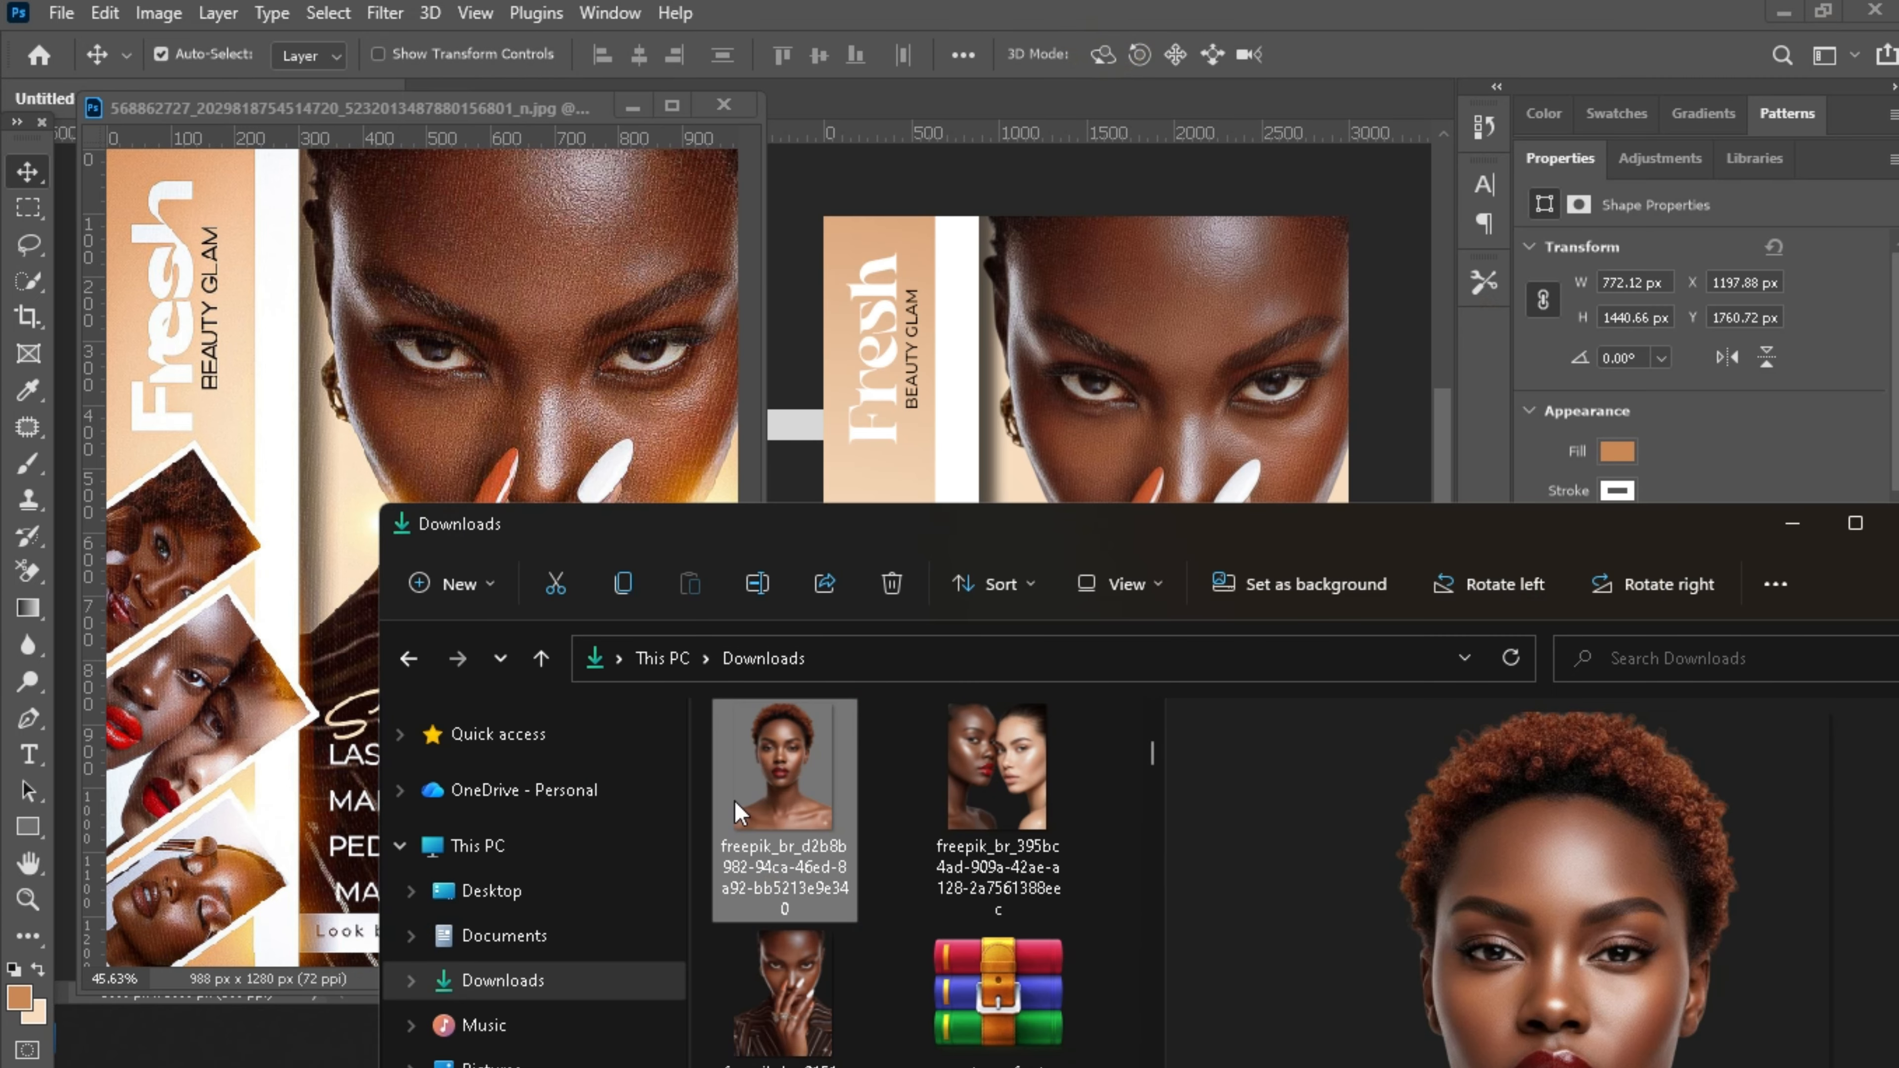
{"action": "left_click_drag", "start_coordinate": [771, 769], "coordinate": [1021, 393]}
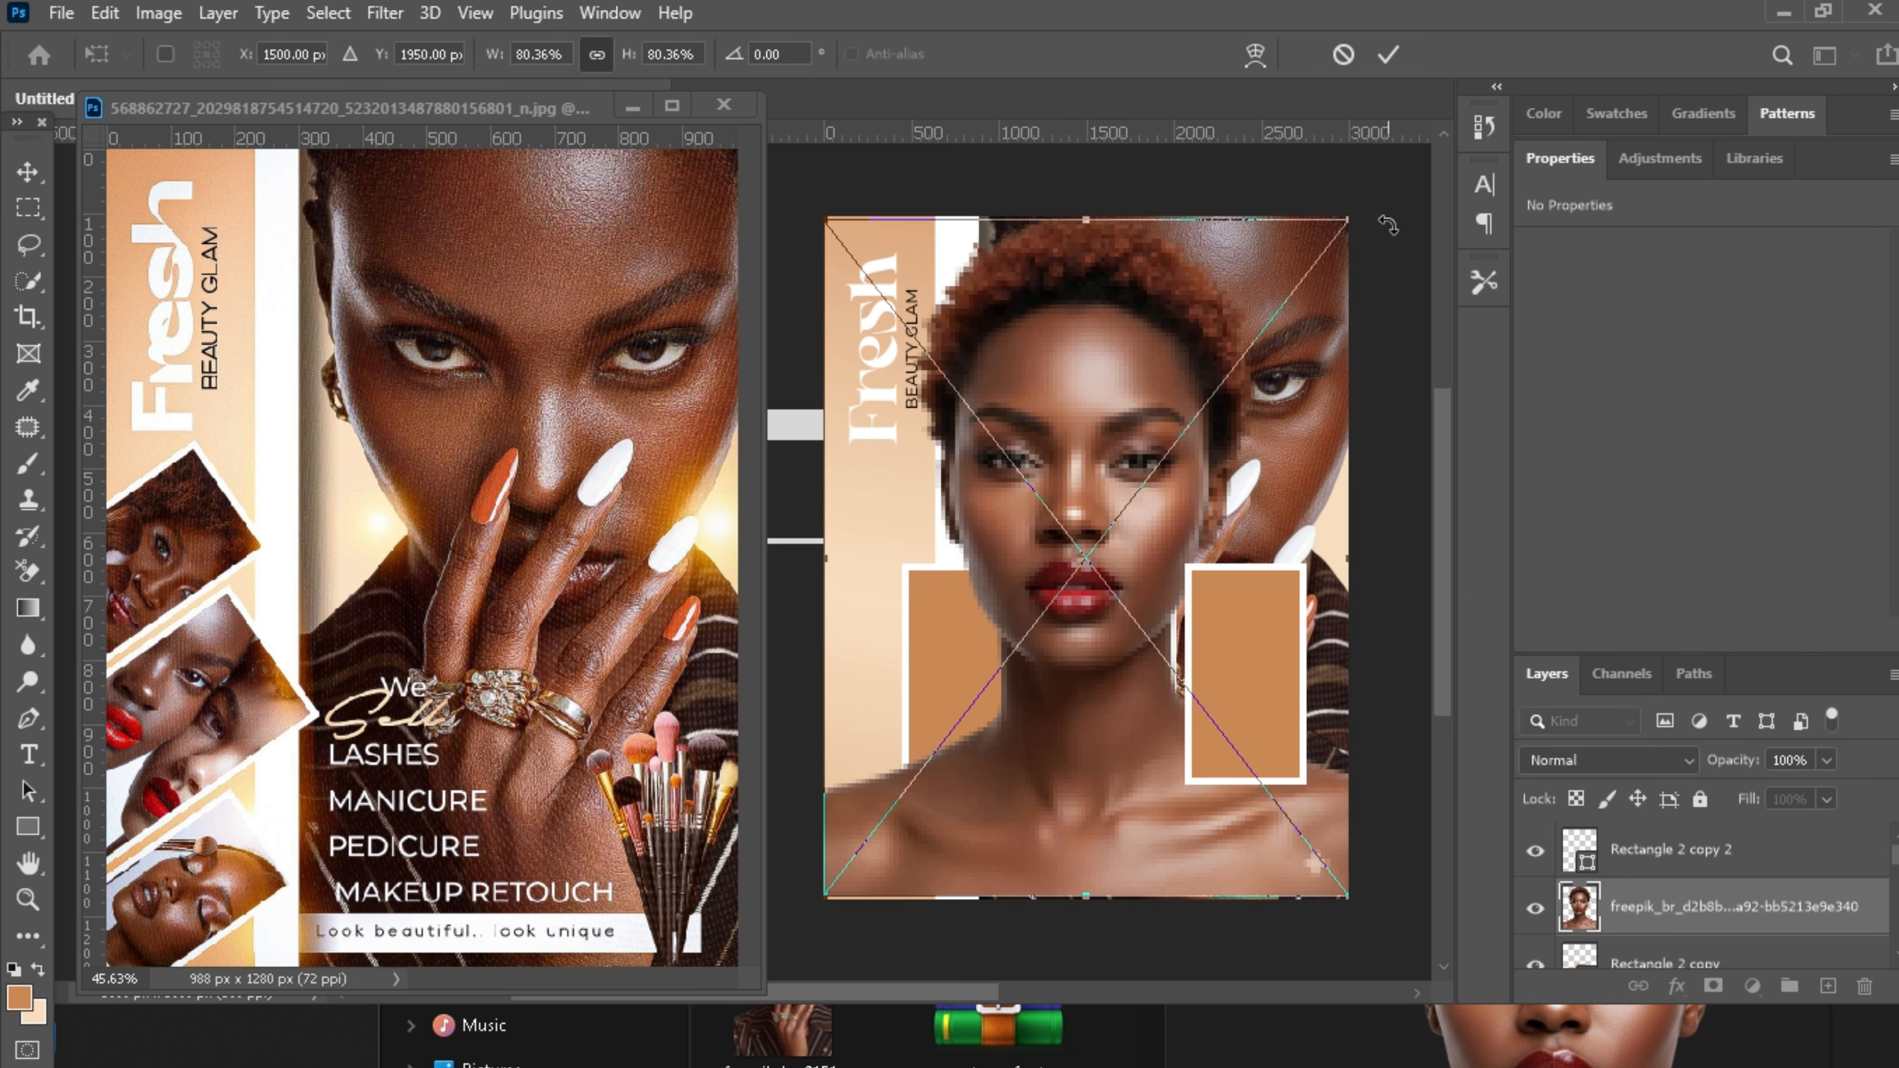
{"action": "left_click_drag", "start_coordinate": [1350, 222], "coordinate": [1189, 352]}
{"action": "left_click_drag", "start_coordinate": [1095, 603], "coordinate": [979, 724]}
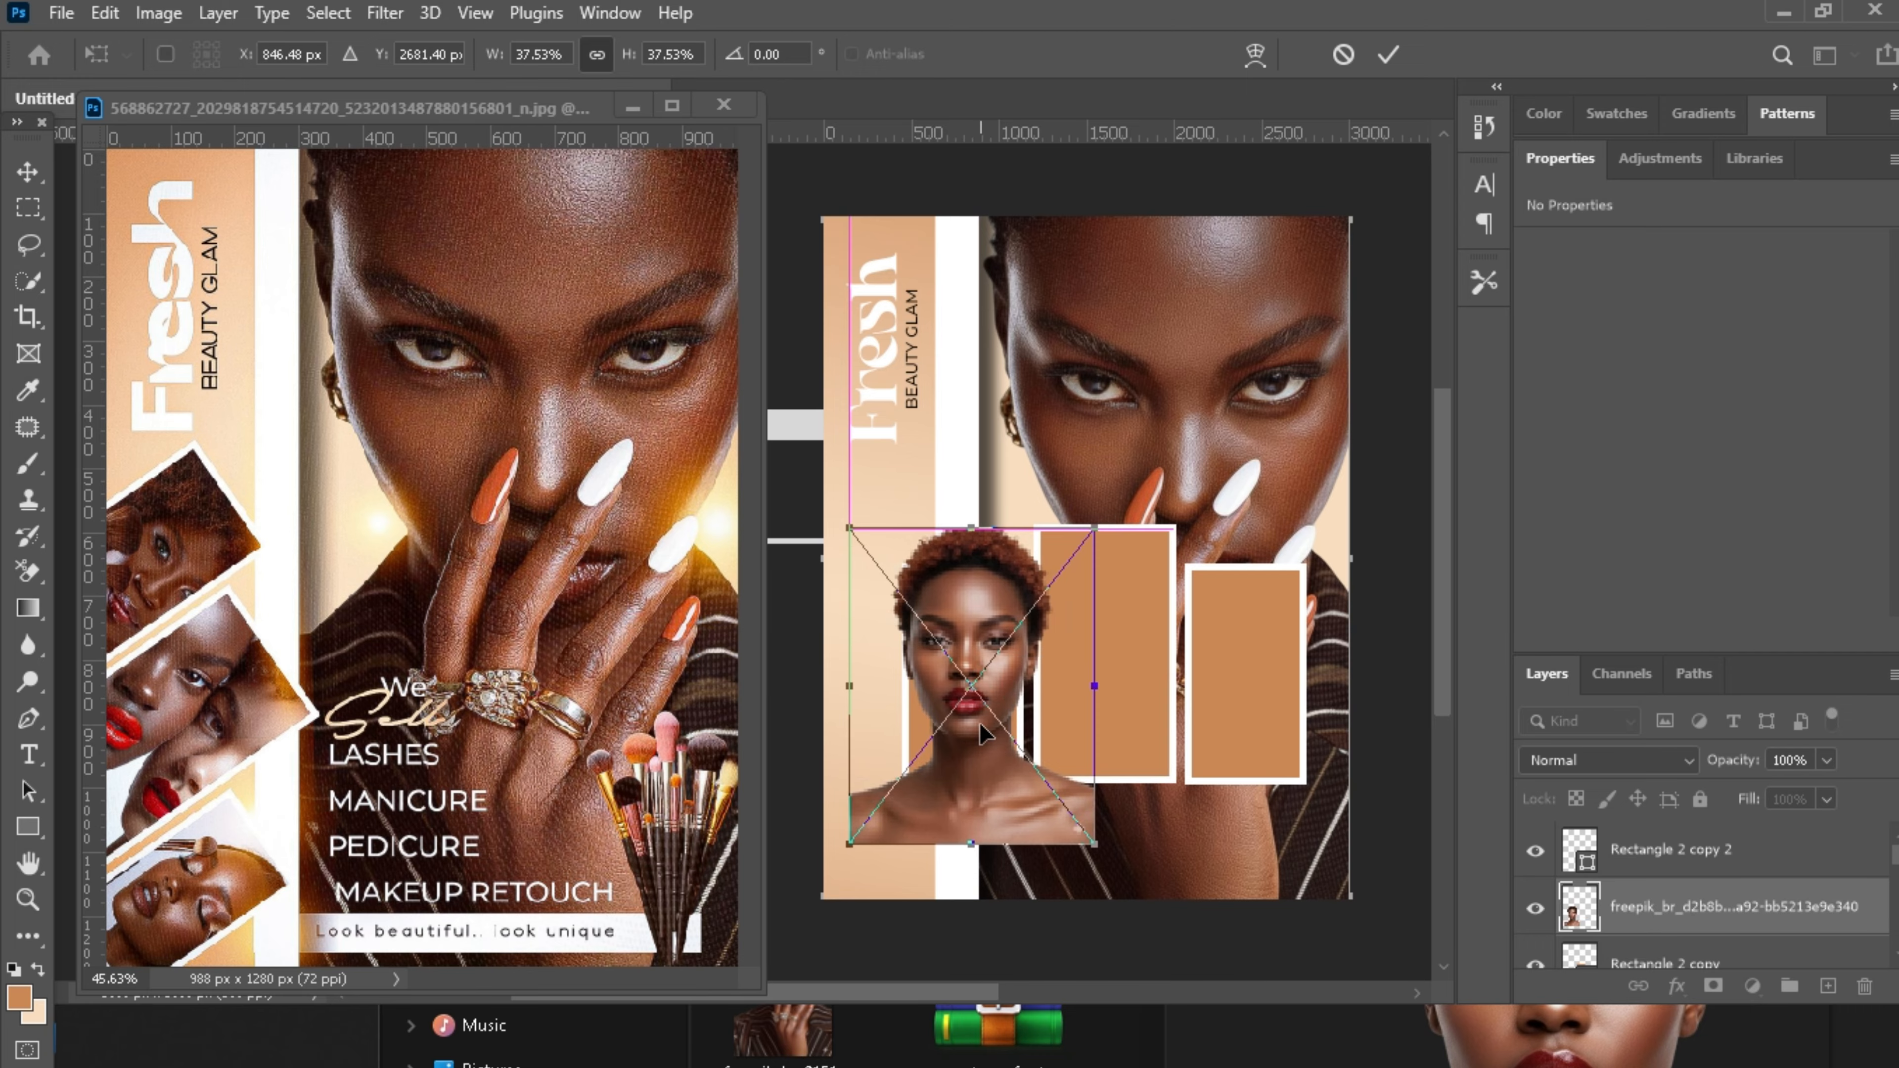
{"action": "key", "text": "Return"}
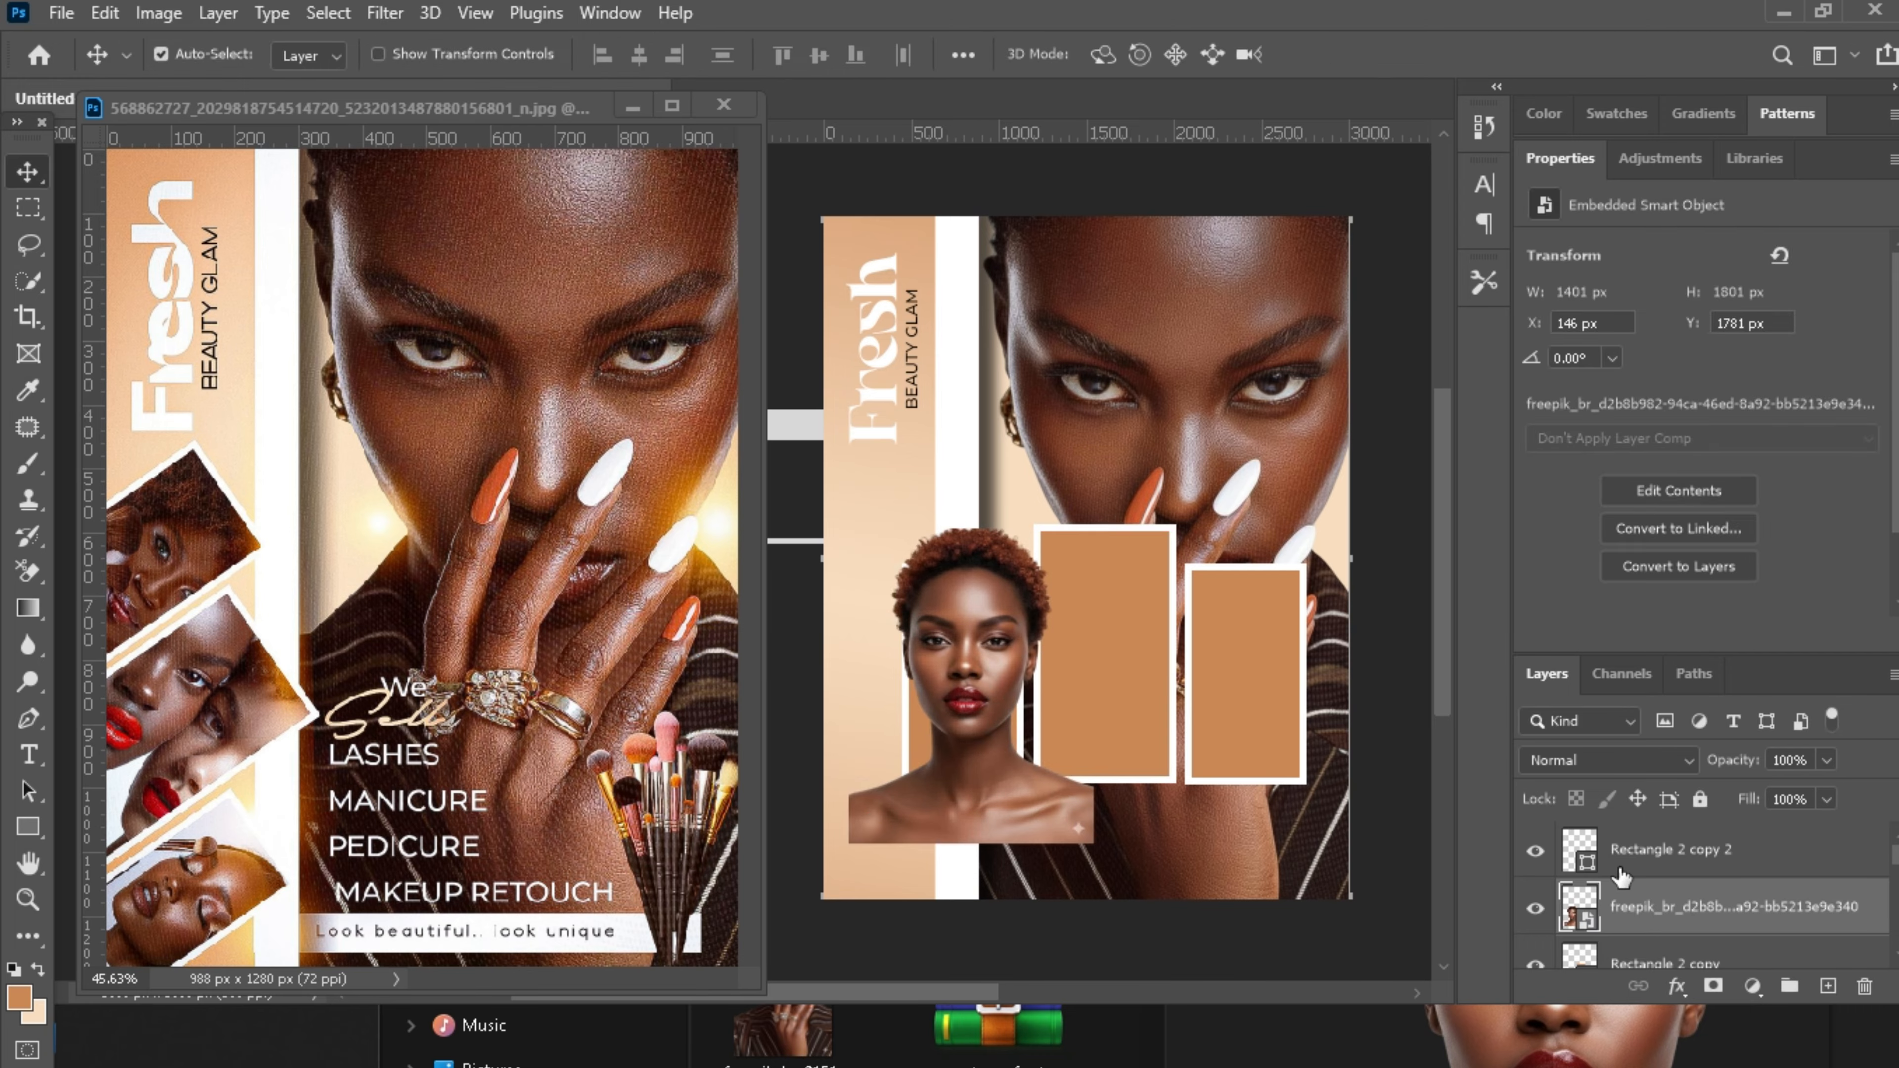
{"action": "left_click", "coordinate": [1675, 928], "text": "alt"}
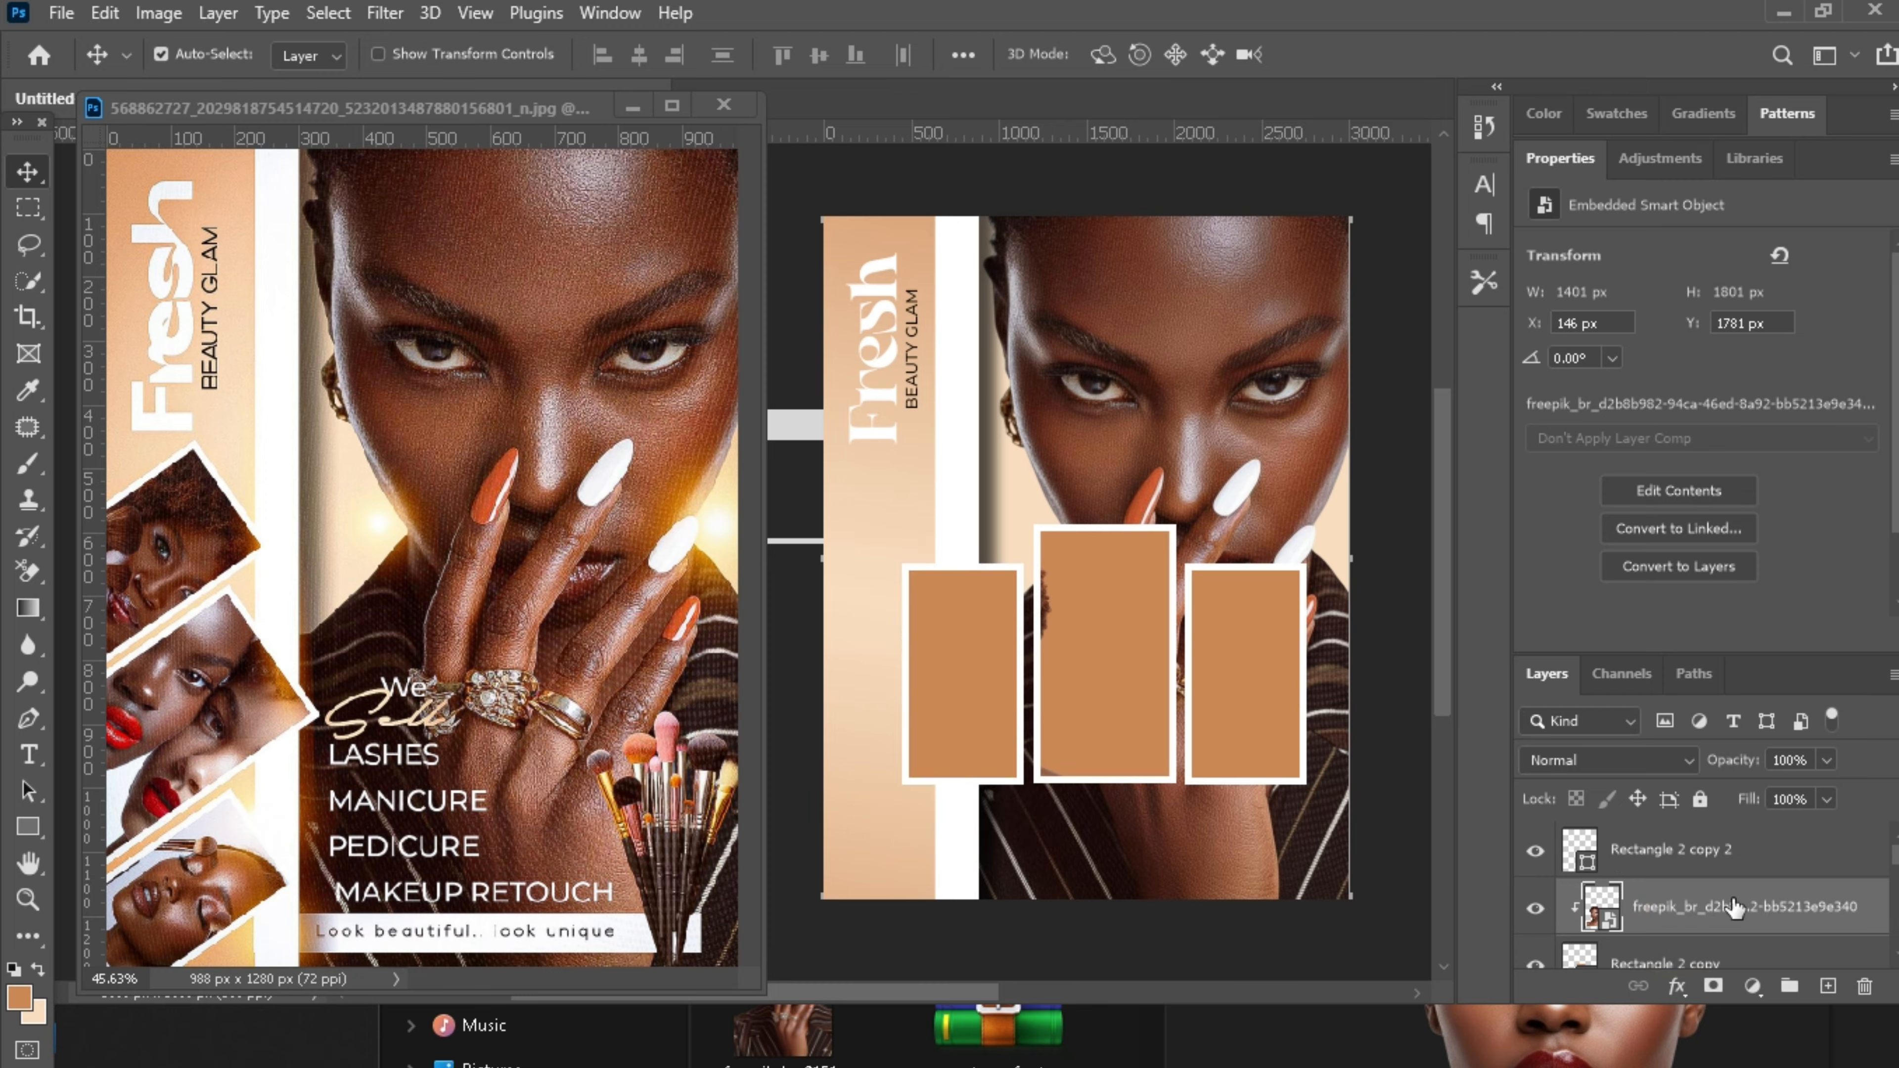
{"action": "scroll", "coordinate": [1735, 906], "scroll_direction": "down", "scroll_amount": 3}
{"action": "scroll", "coordinate": [1734, 906], "scroll_direction": "up", "scroll_amount": 3}
{"action": "key", "text": "ctrl+alt+g"}
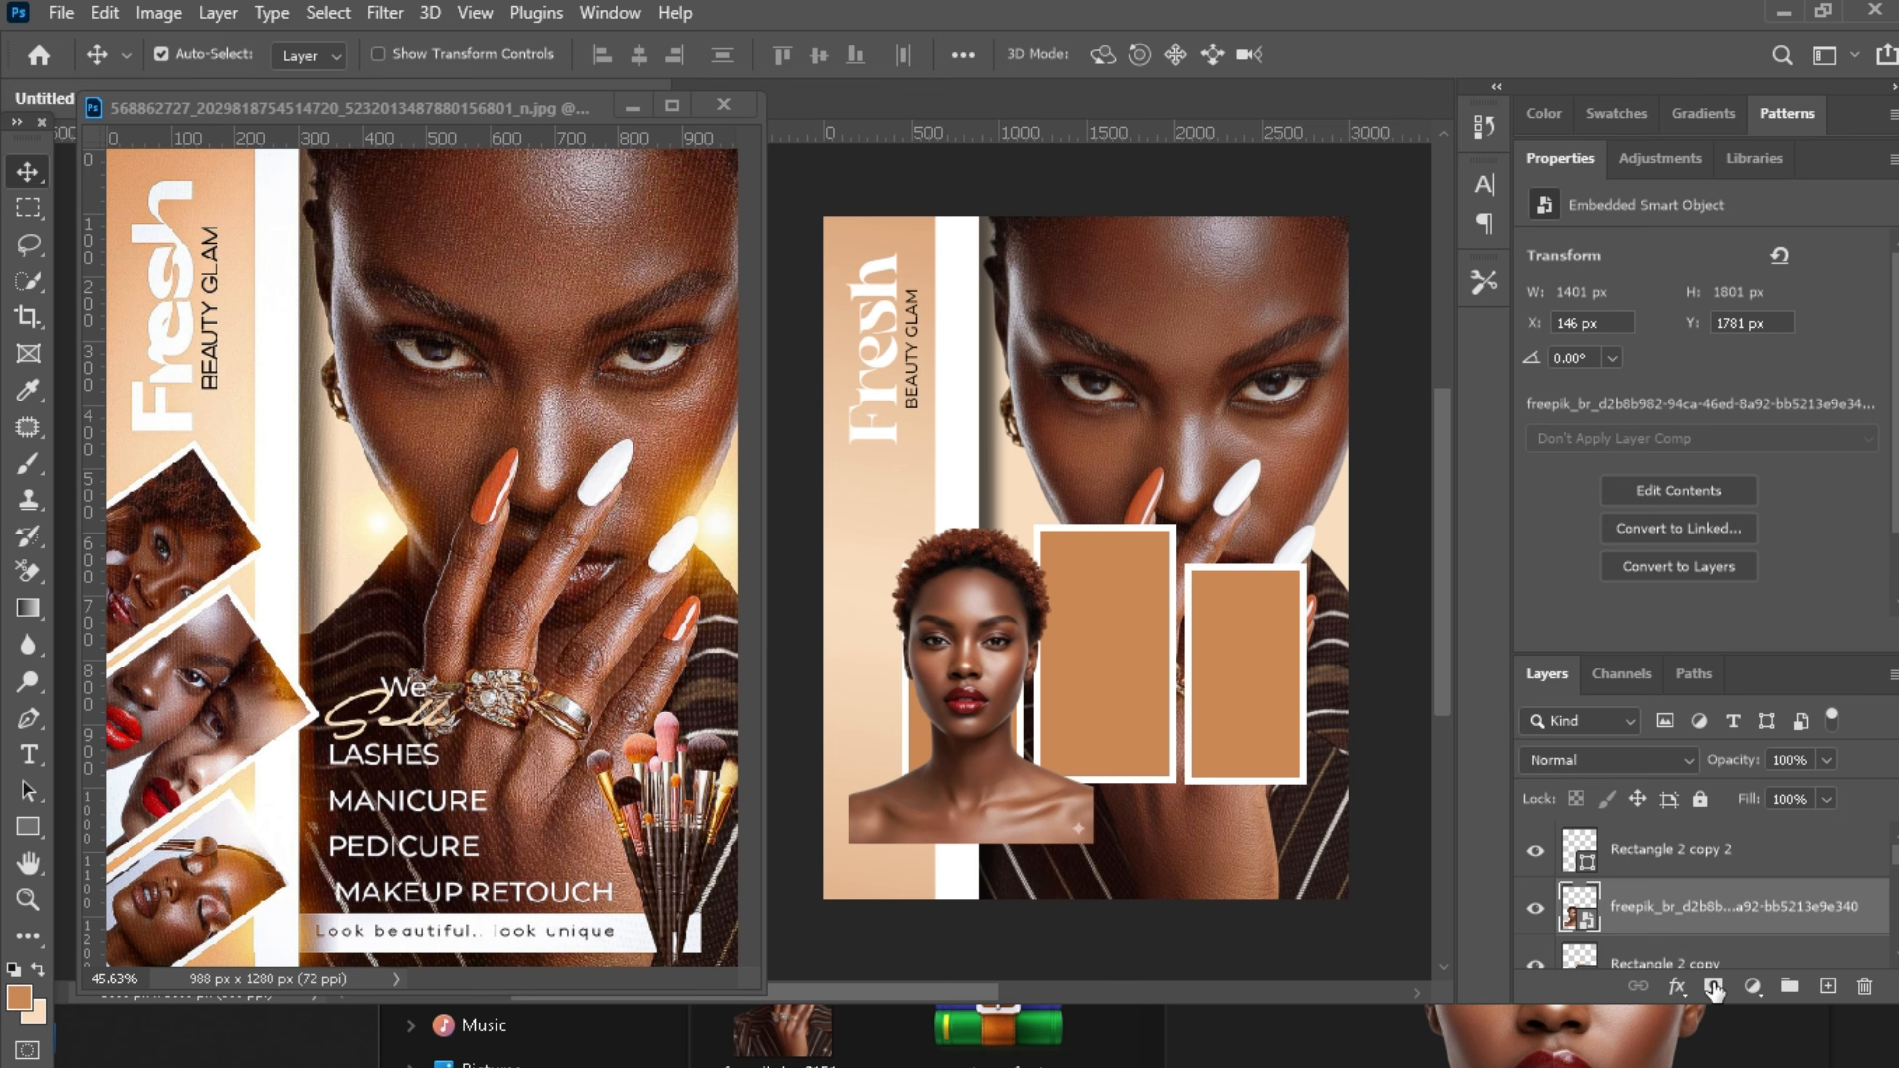
Clip the portrait layer to the first rectangle directly beneath it and lower the photo to a Y position of about 1890 px.
{"action": "left_click_drag", "start_coordinate": [1716, 922], "coordinate": [1653, 911]}
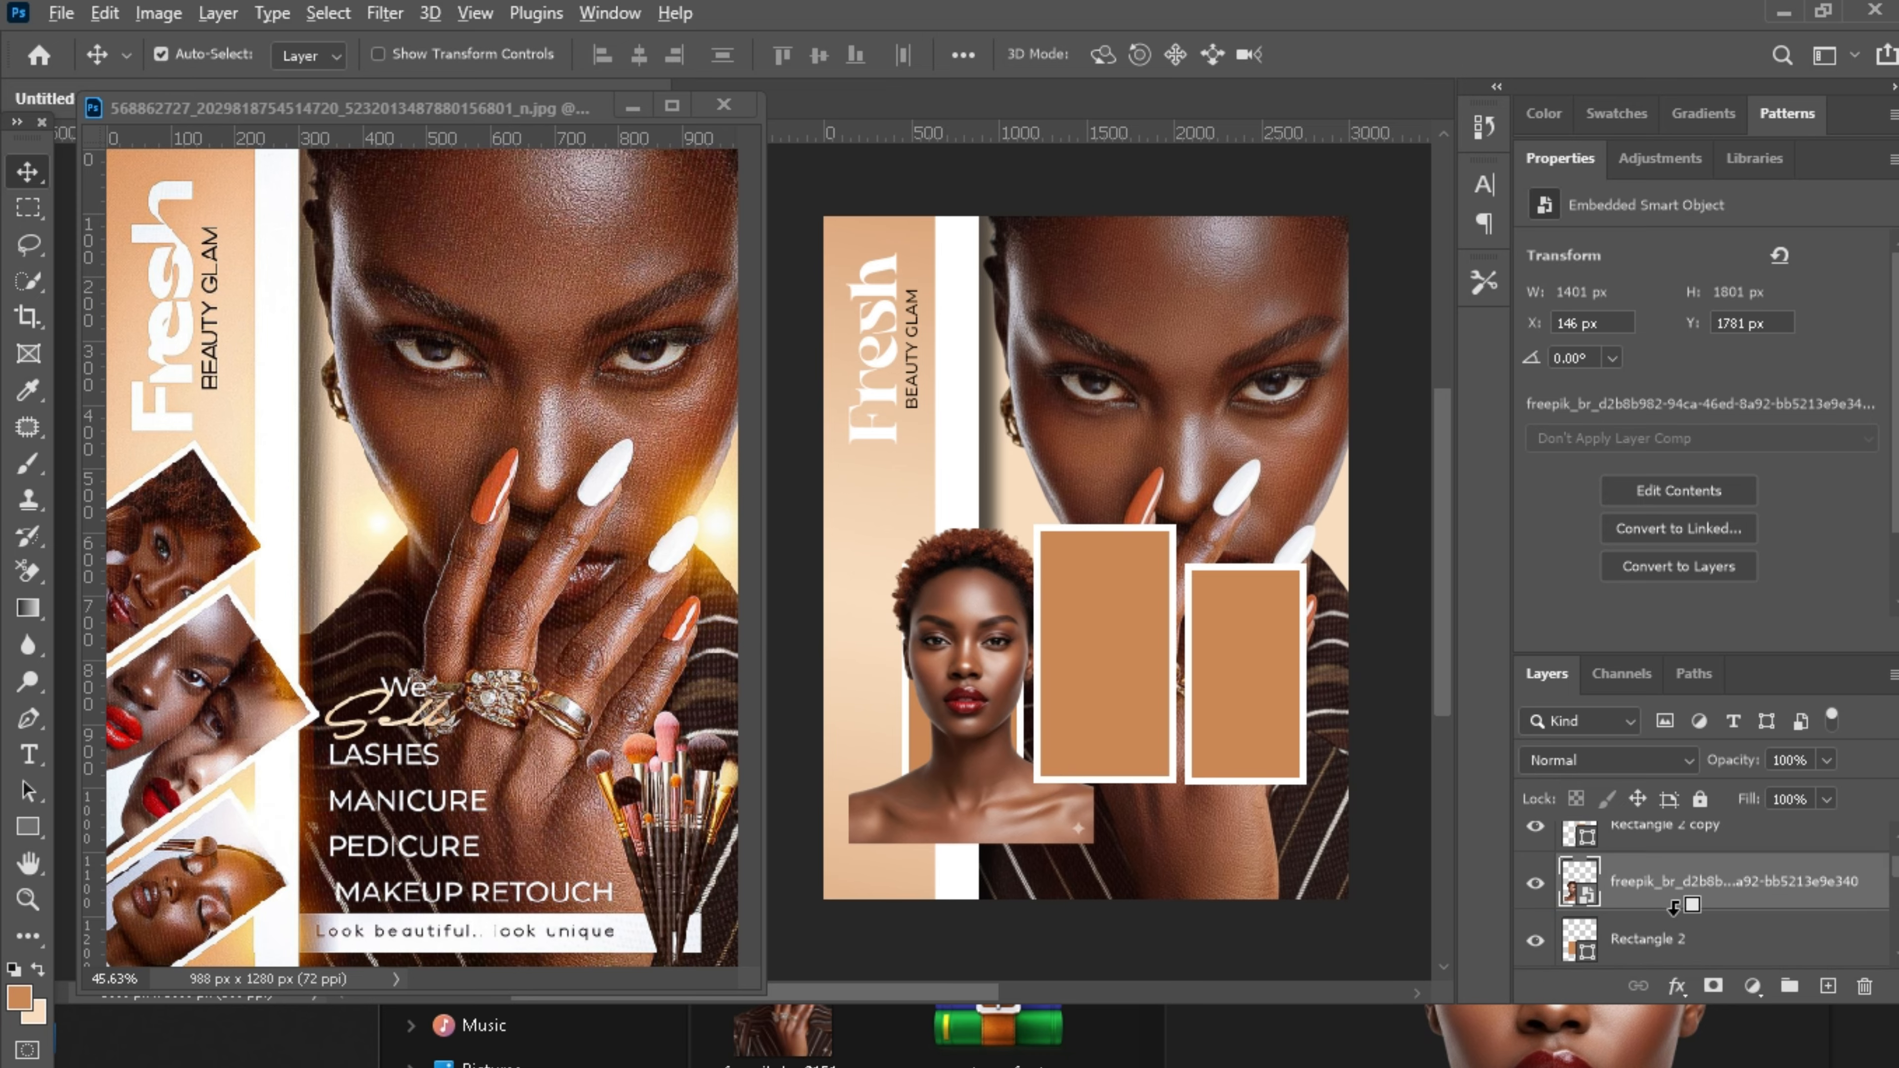
{"action": "left_click", "coordinate": [1675, 912], "text": "alt"}
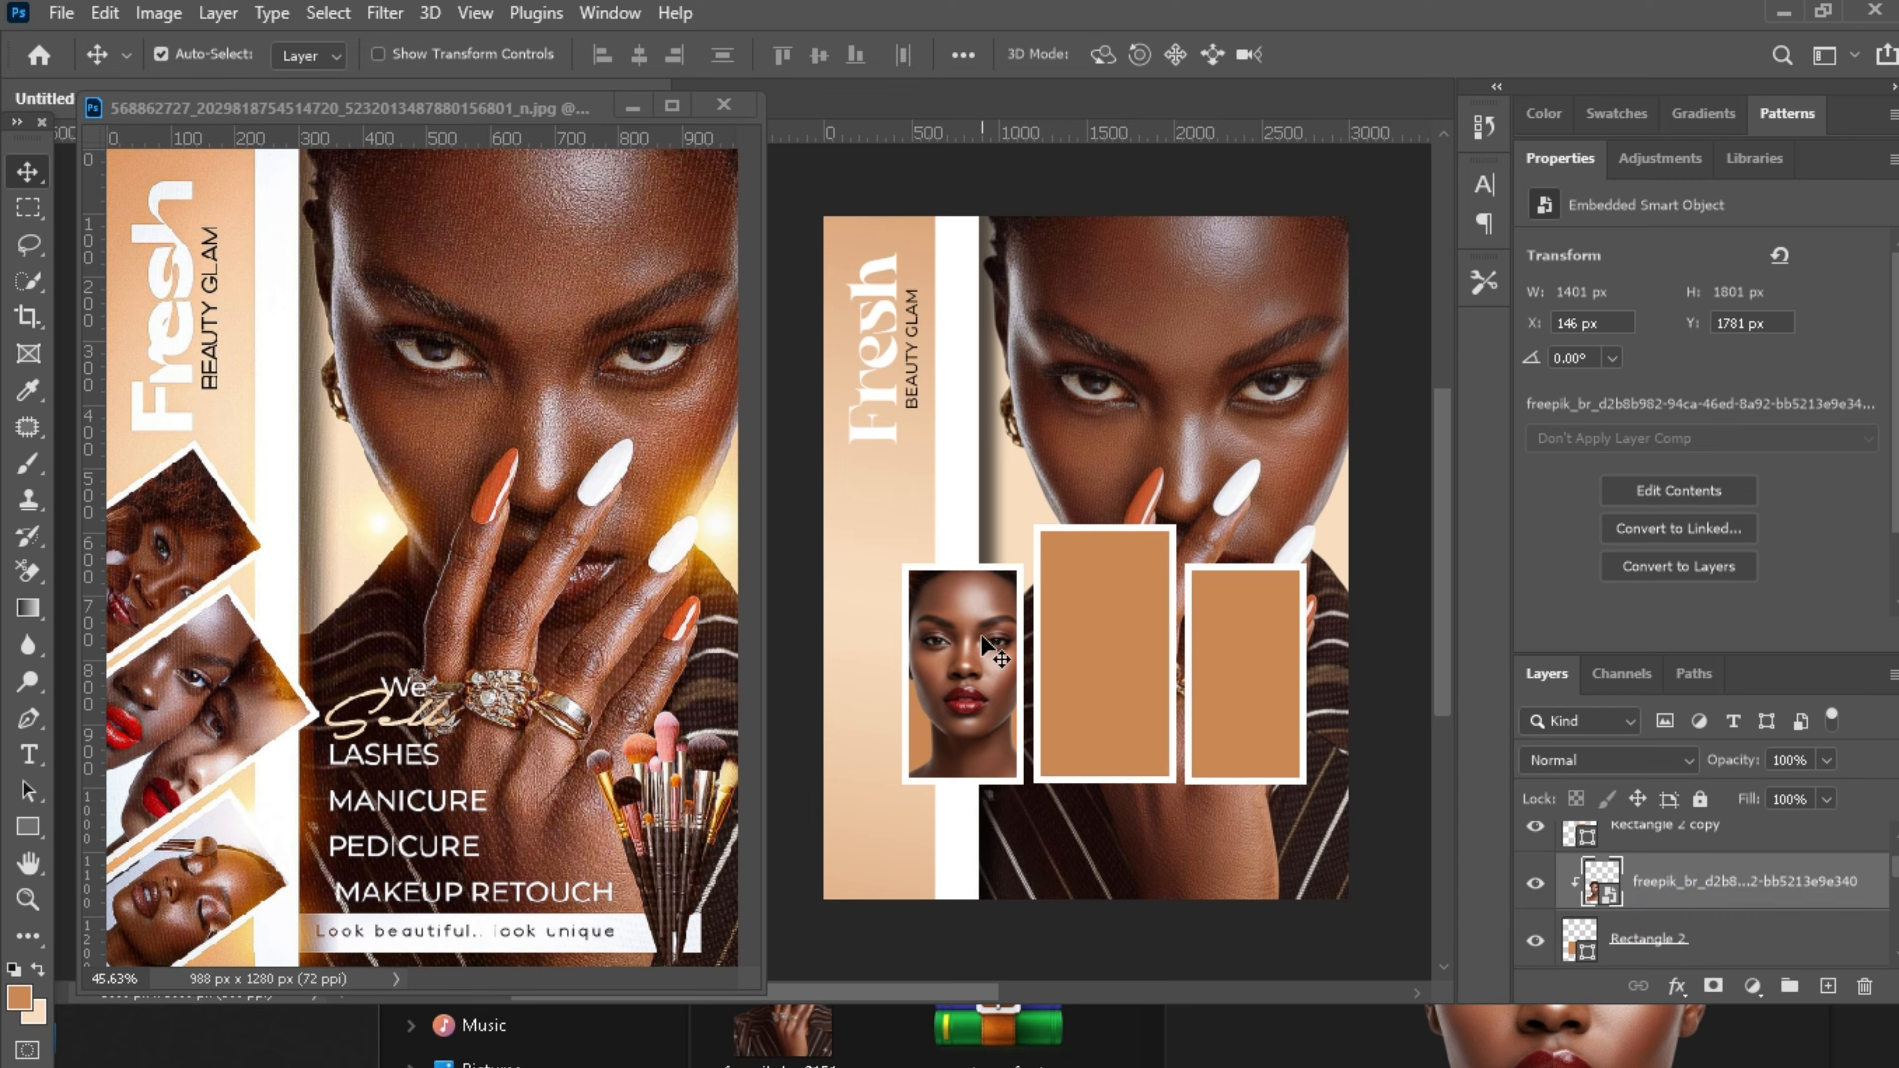
{"action": "left_click_drag", "start_coordinate": [981, 634], "coordinate": [982, 651]}
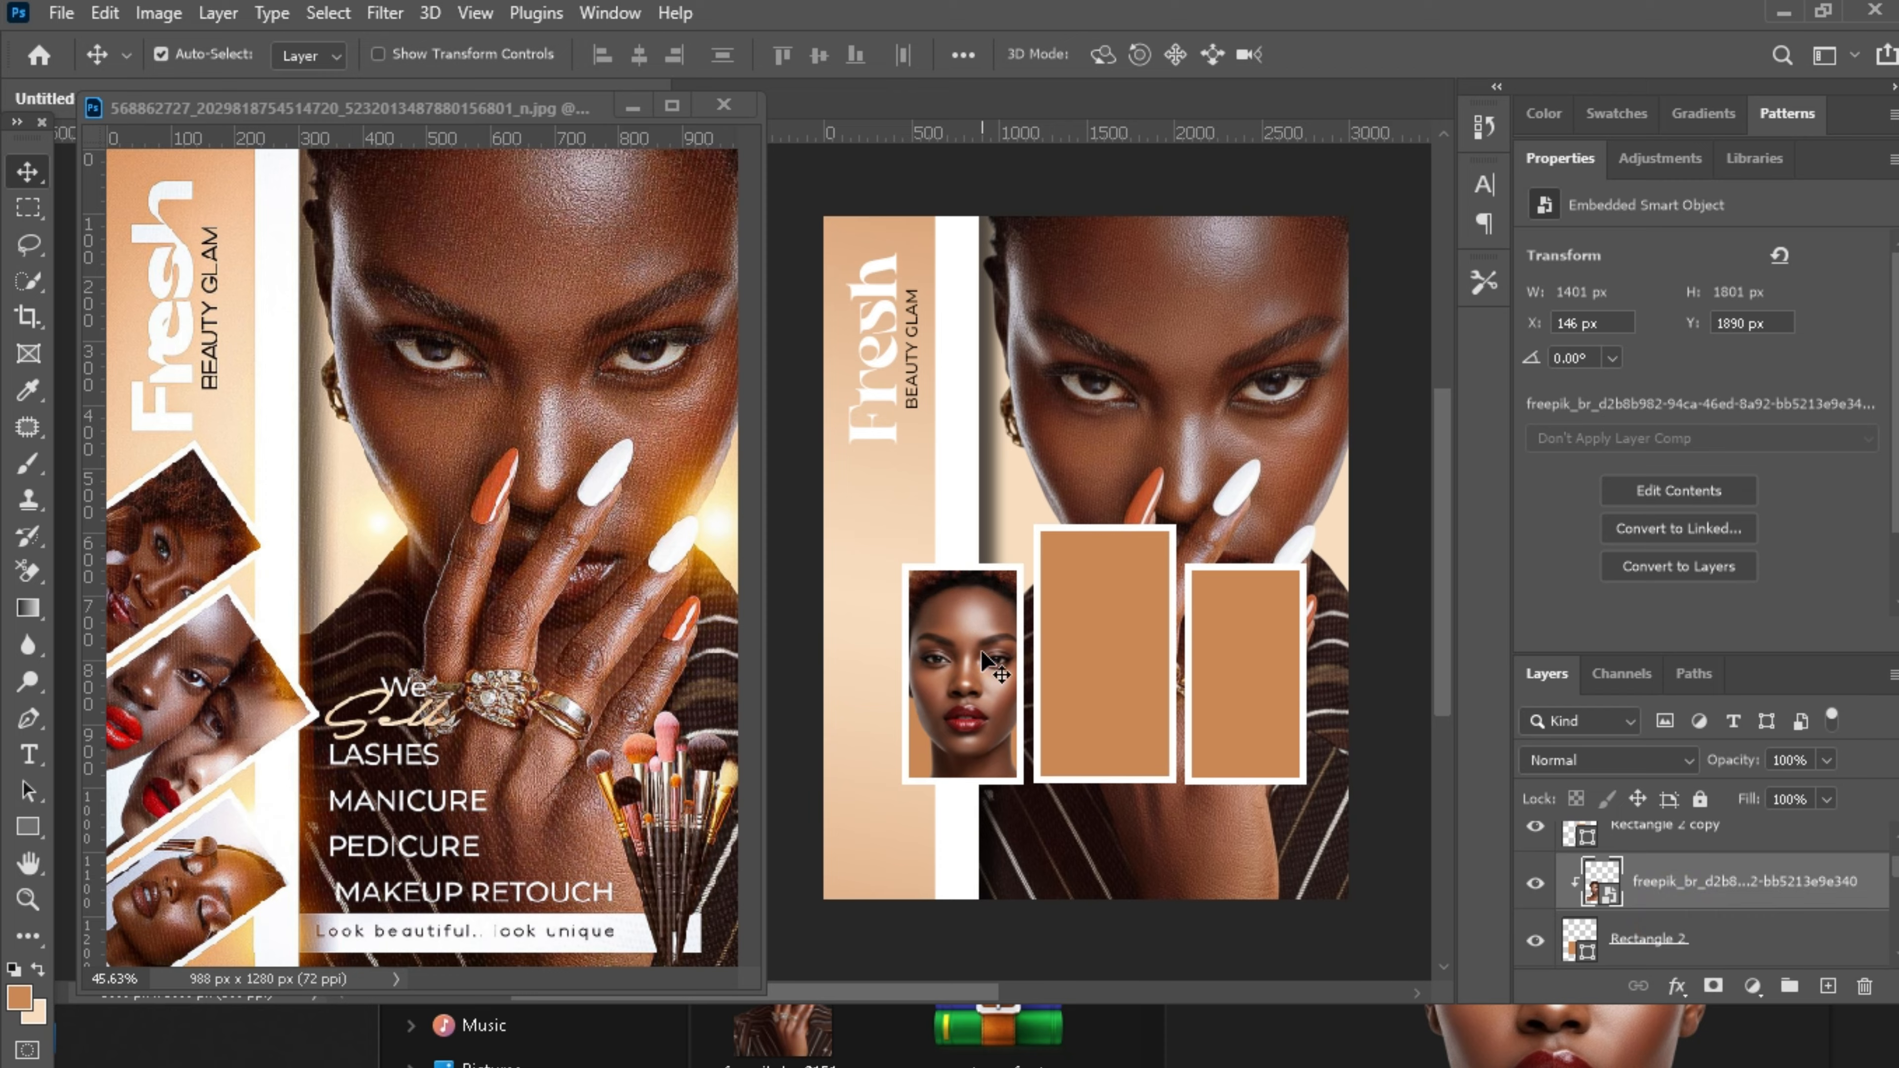
Place the two-women photo freepik_br_395bc from the Downloads folder above the middle rectangle's layer, scaled to about 1624 x 2088 px over that frame.
{"action": "left_click", "coordinate": [1102, 680]}
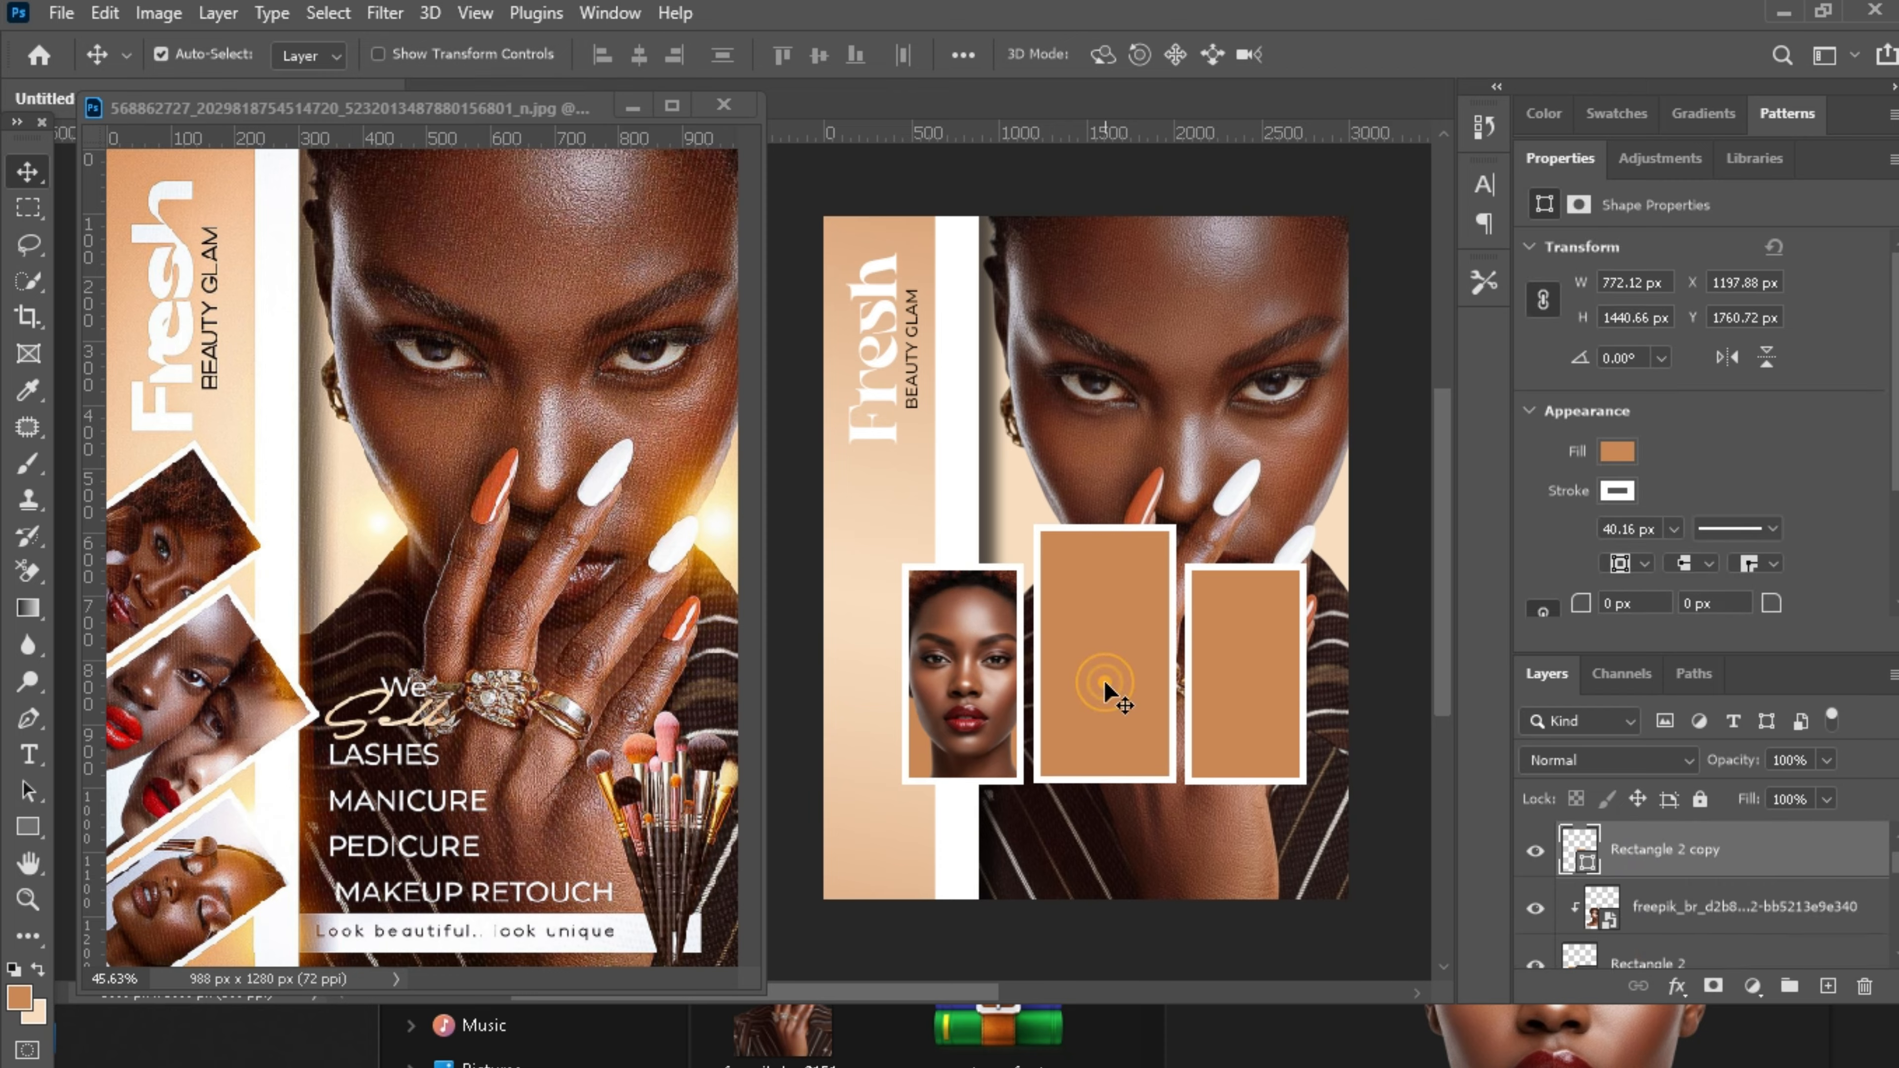
{"action": "left_click", "coordinate": [1124, 1049]}
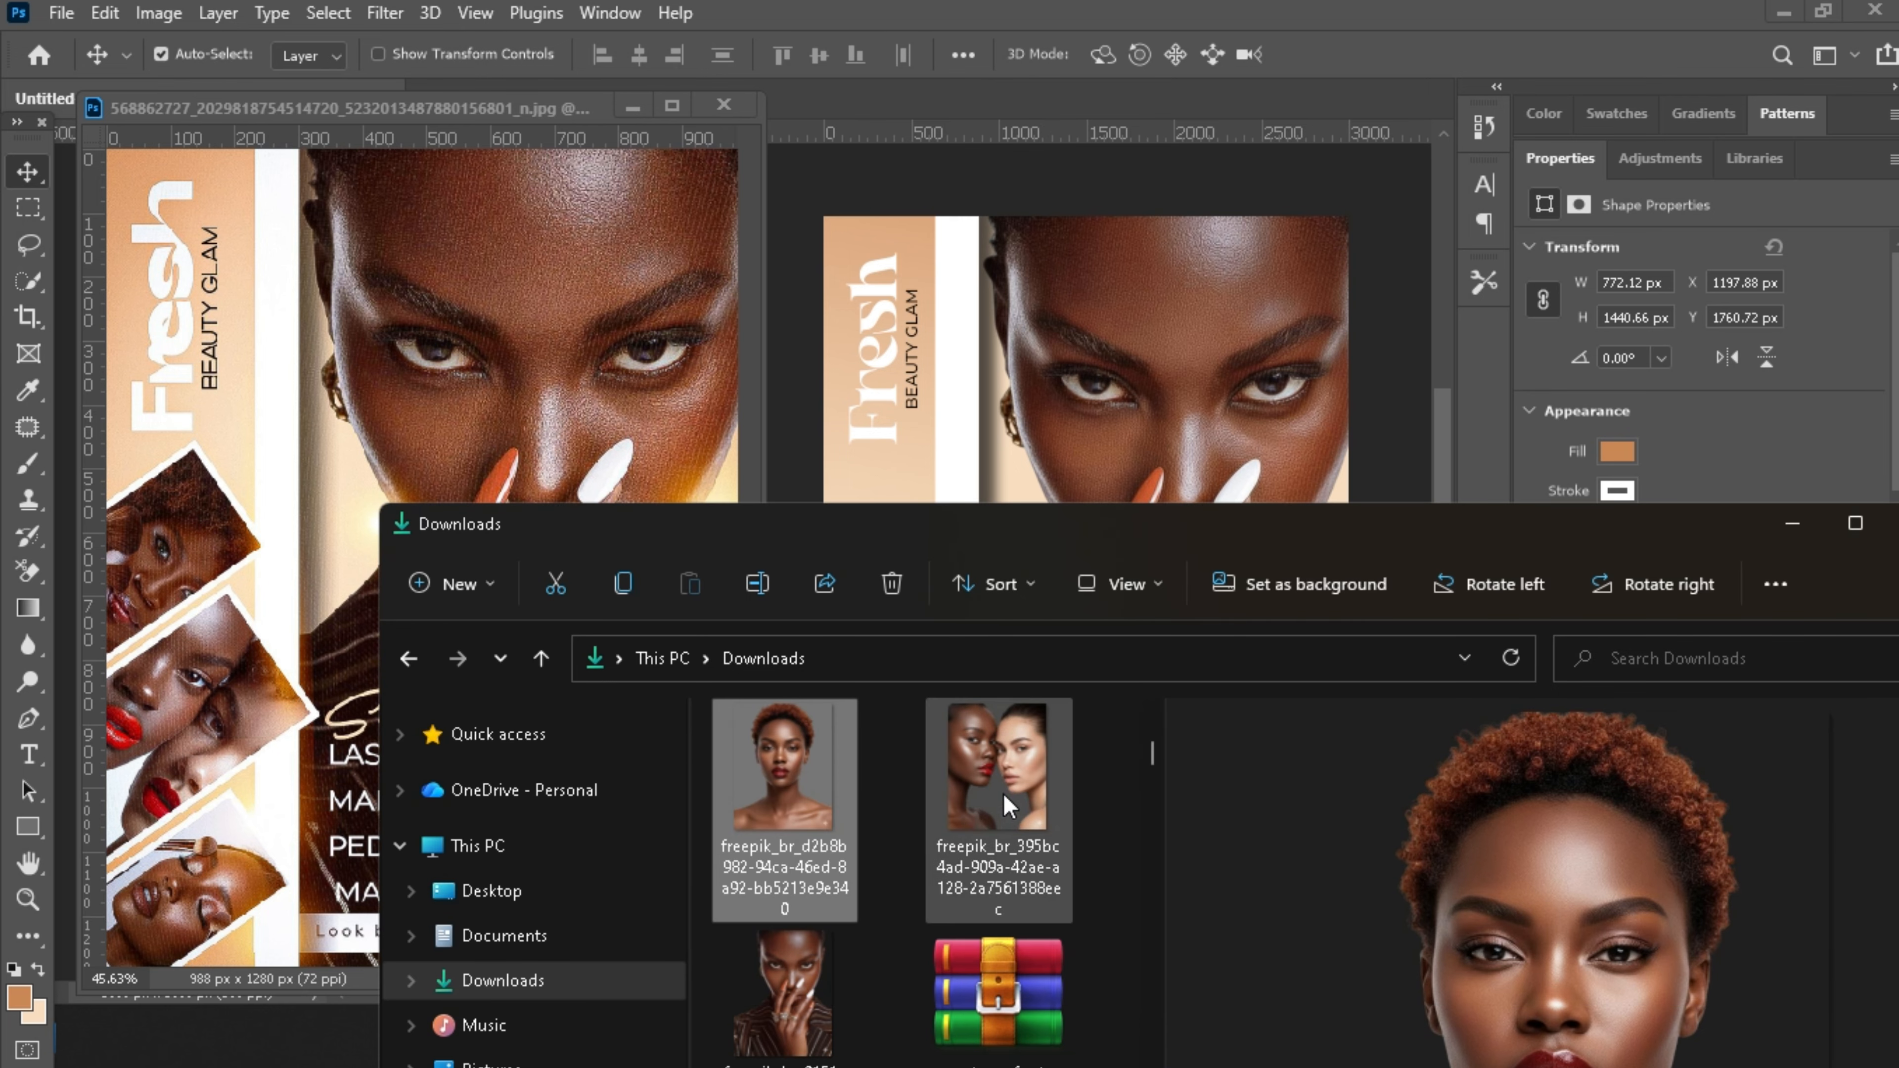
{"action": "left_click_drag", "start_coordinate": [1010, 807], "coordinate": [1112, 371]}
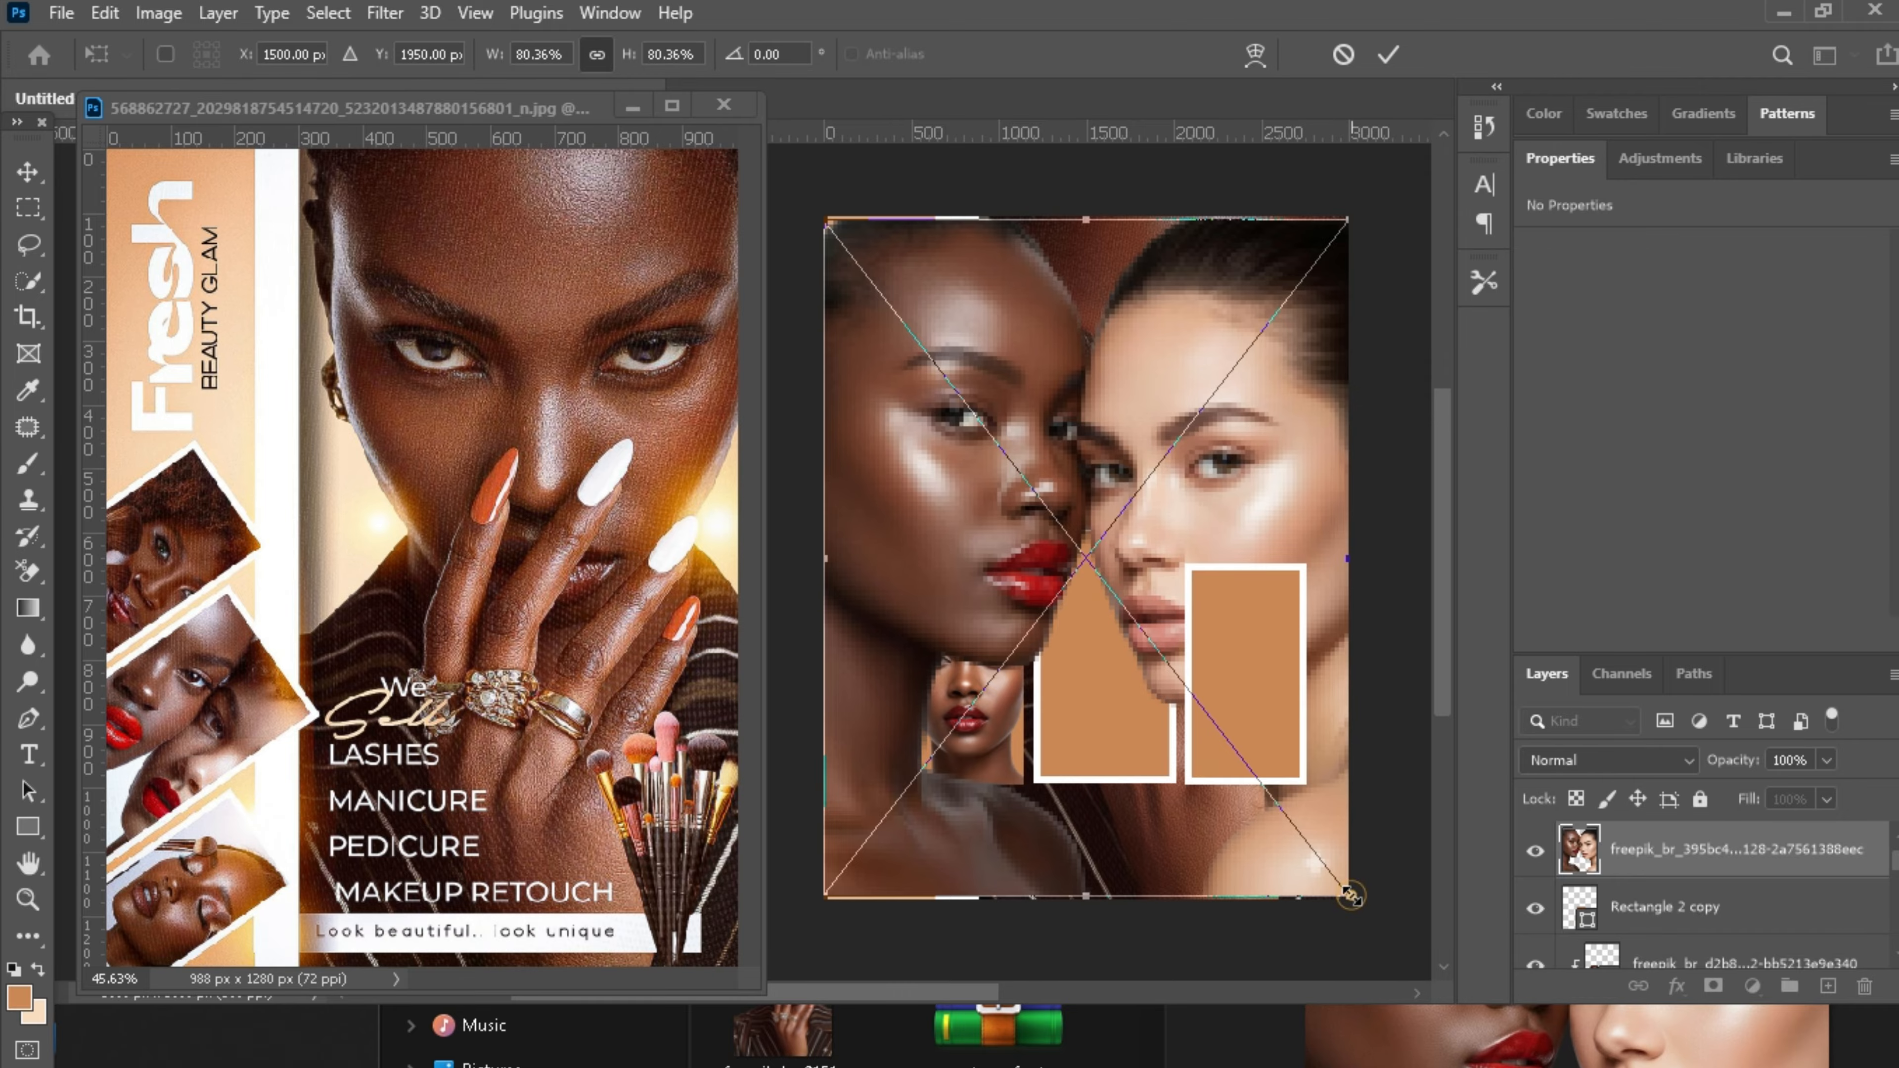
{"action": "left_click_drag", "start_coordinate": [1350, 896], "coordinate": [1180, 749]}
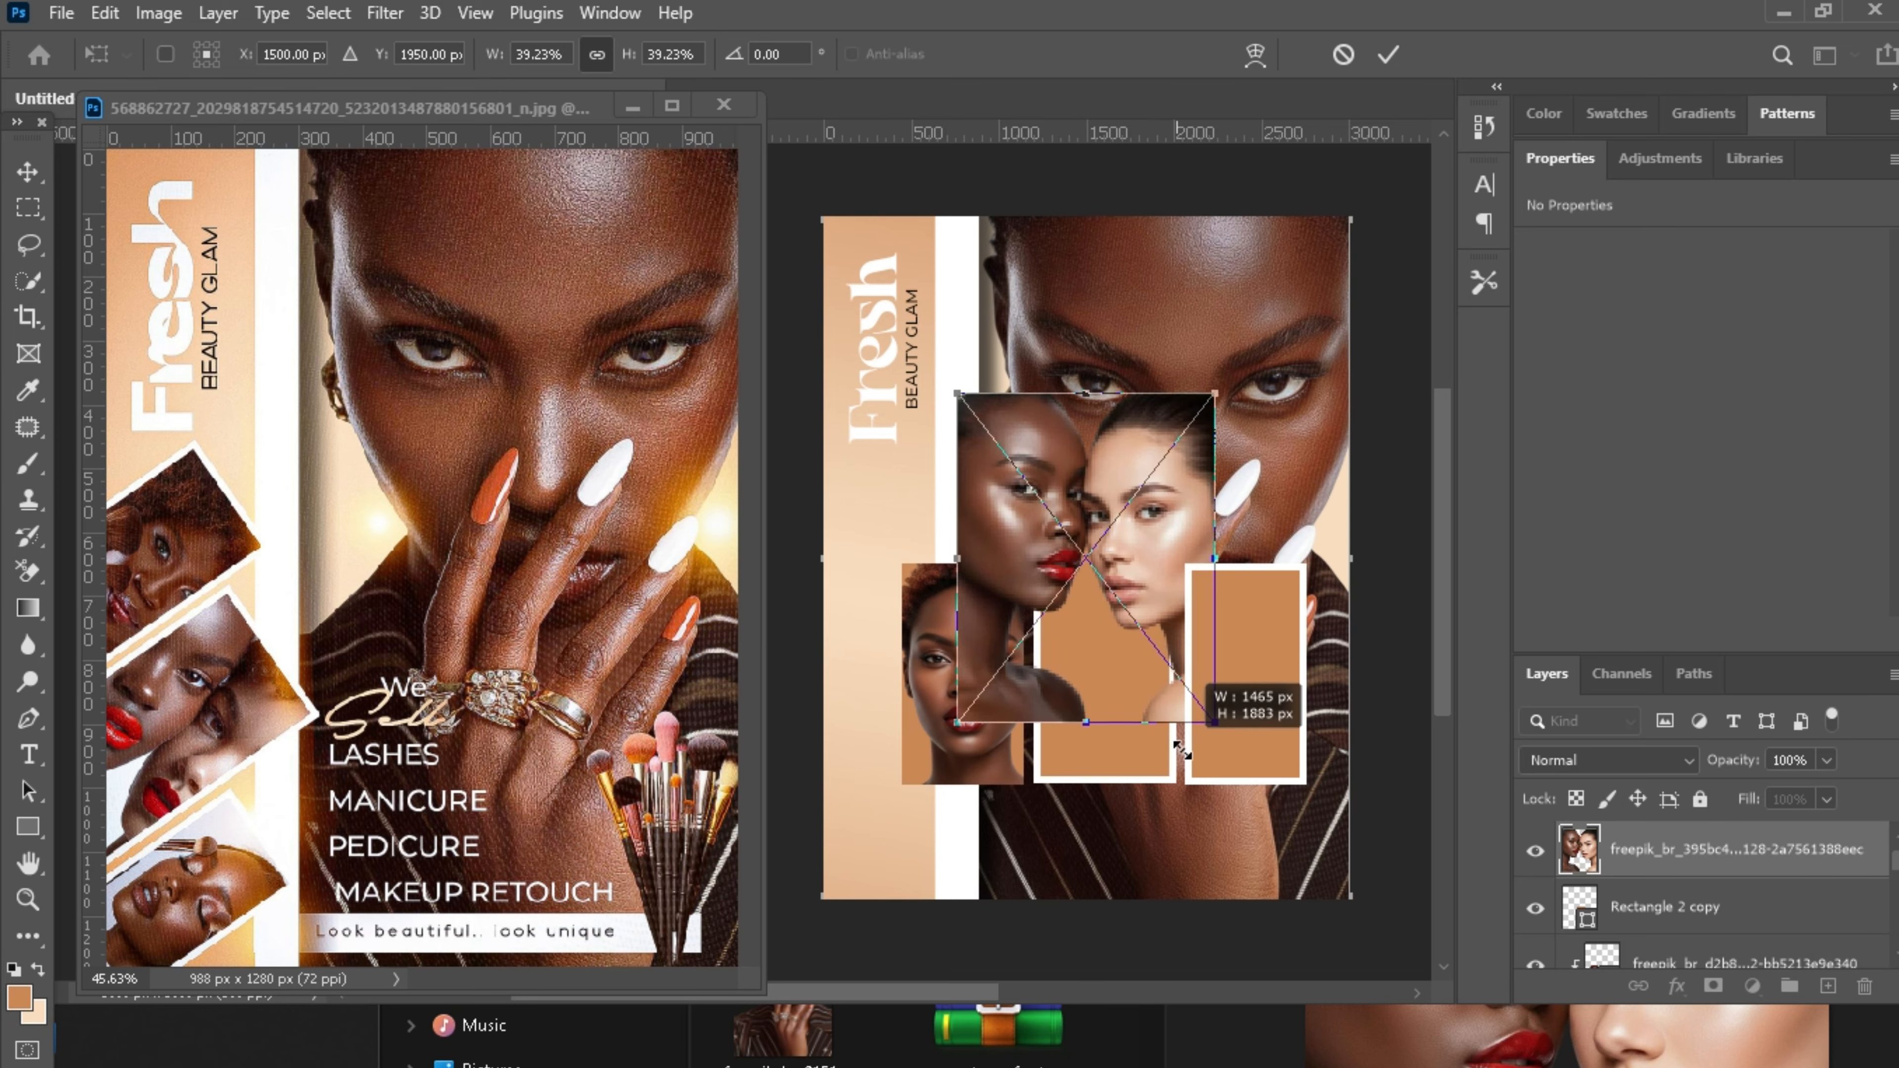
{"action": "left_click_drag", "start_coordinate": [1108, 524], "coordinate": [1239, 687]}
{"action": "left_click_drag", "start_coordinate": [1108, 637], "coordinate": [1115, 651]}
{"action": "key", "text": "Return"}
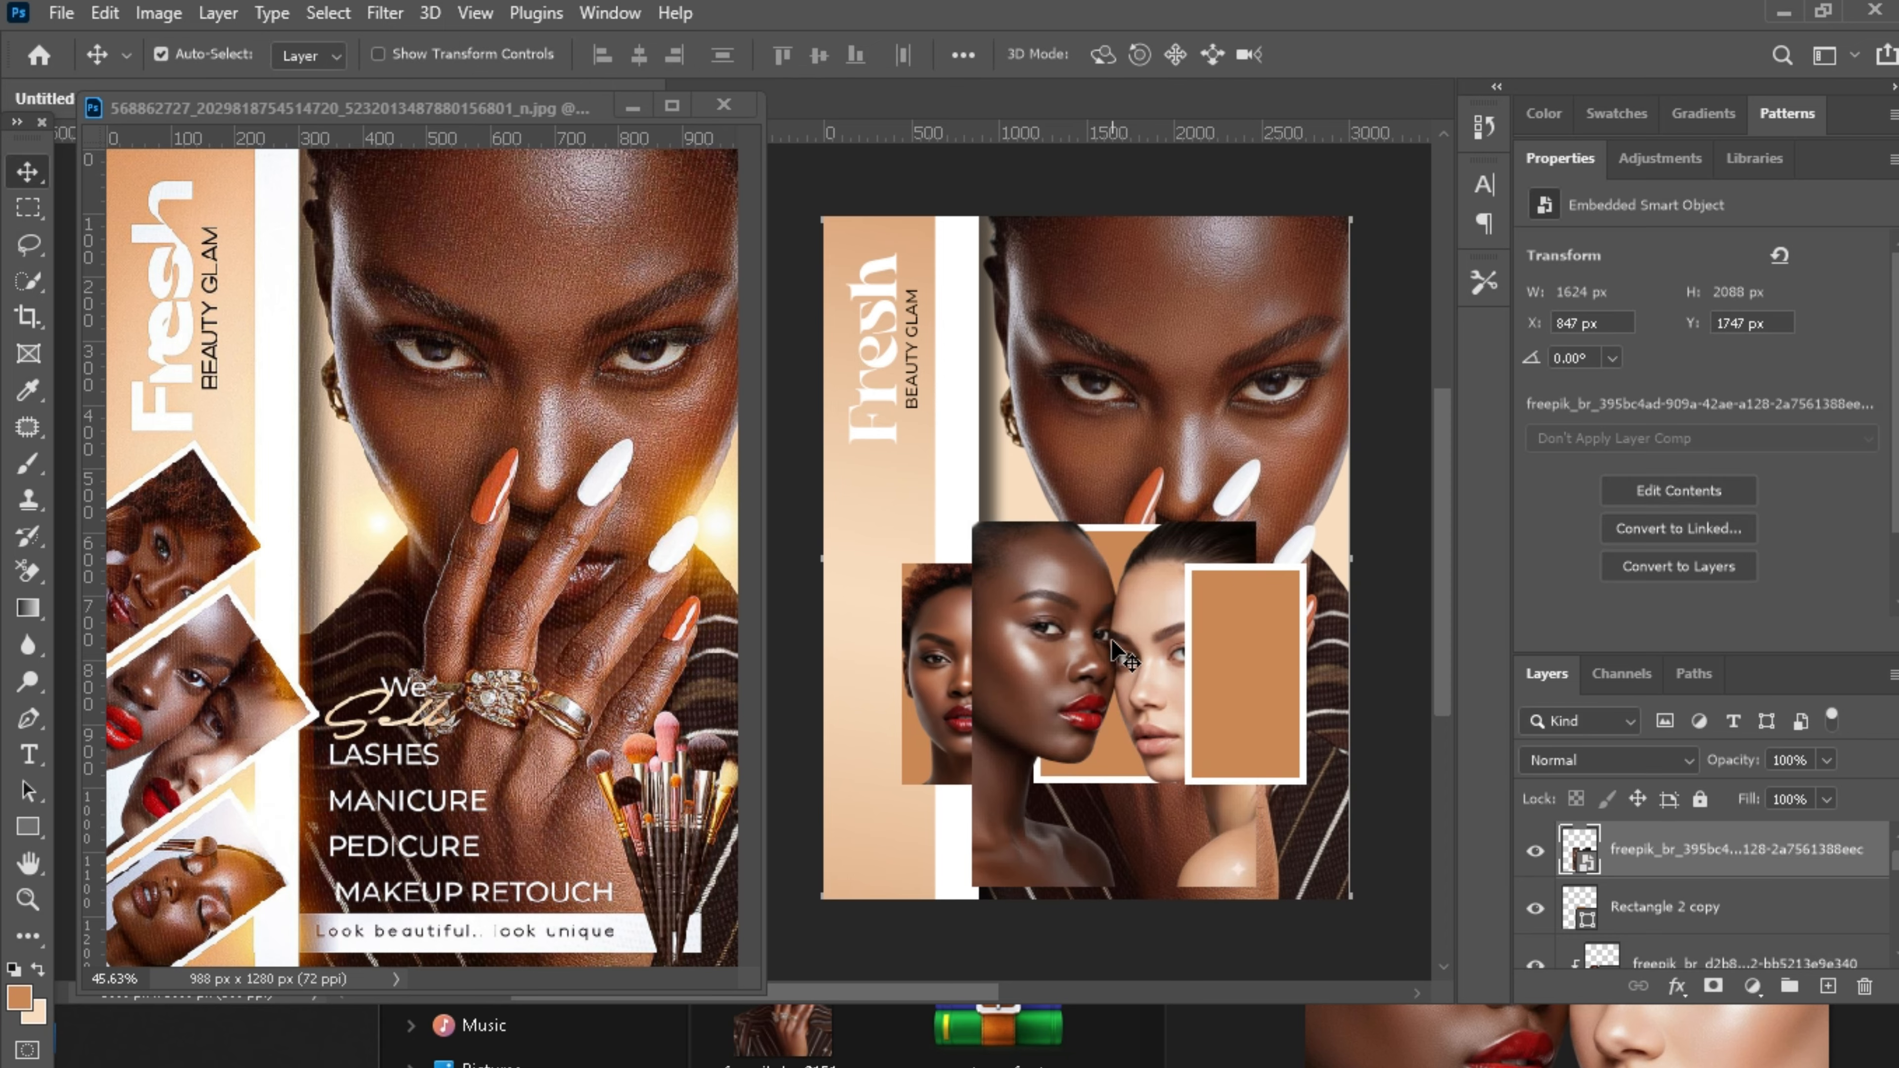
Clip the two-women photo to the middle rectangle and shift it to an X position of about 796 px.
{"action": "left_click_drag", "start_coordinate": [1674, 872], "coordinate": [1696, 868]}
{"action": "left_click", "coordinate": [1698, 870], "text": "alt"}
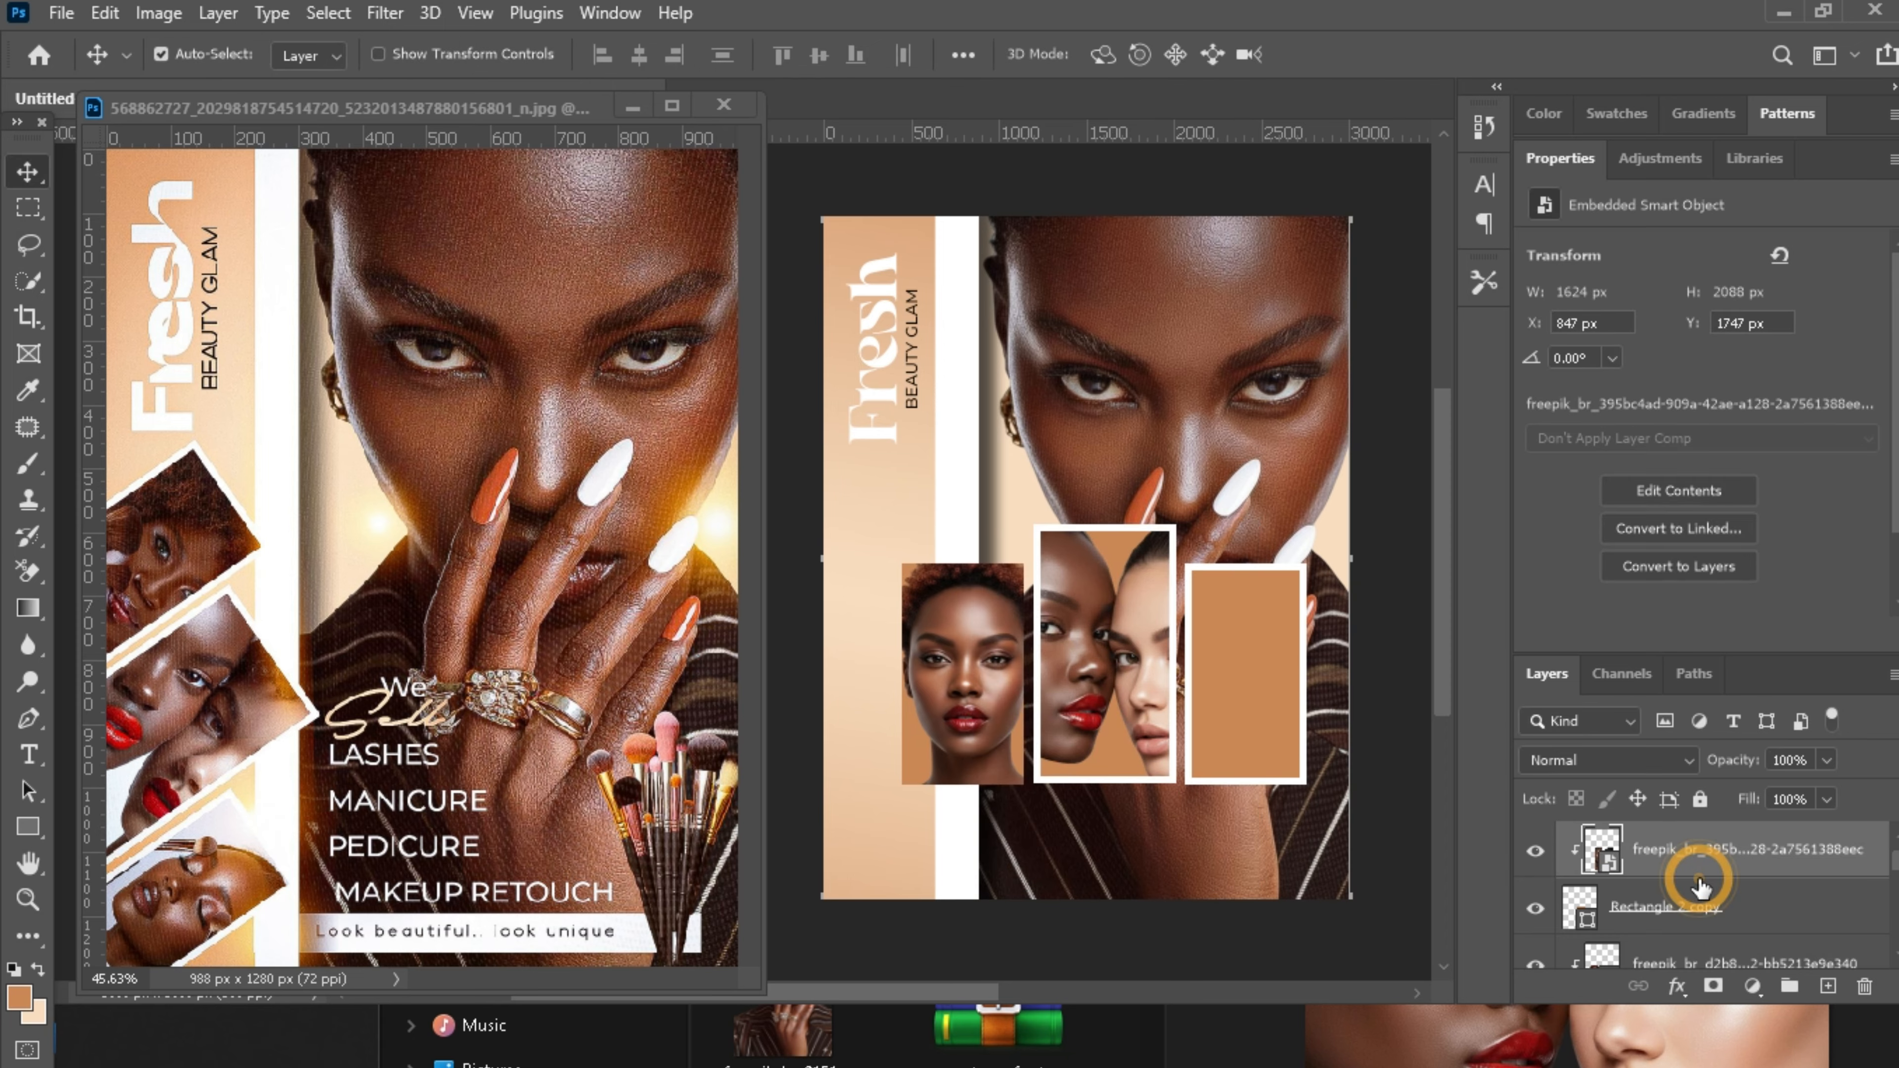
{"action": "left_click_drag", "start_coordinate": [1120, 692], "coordinate": [1113, 689]}
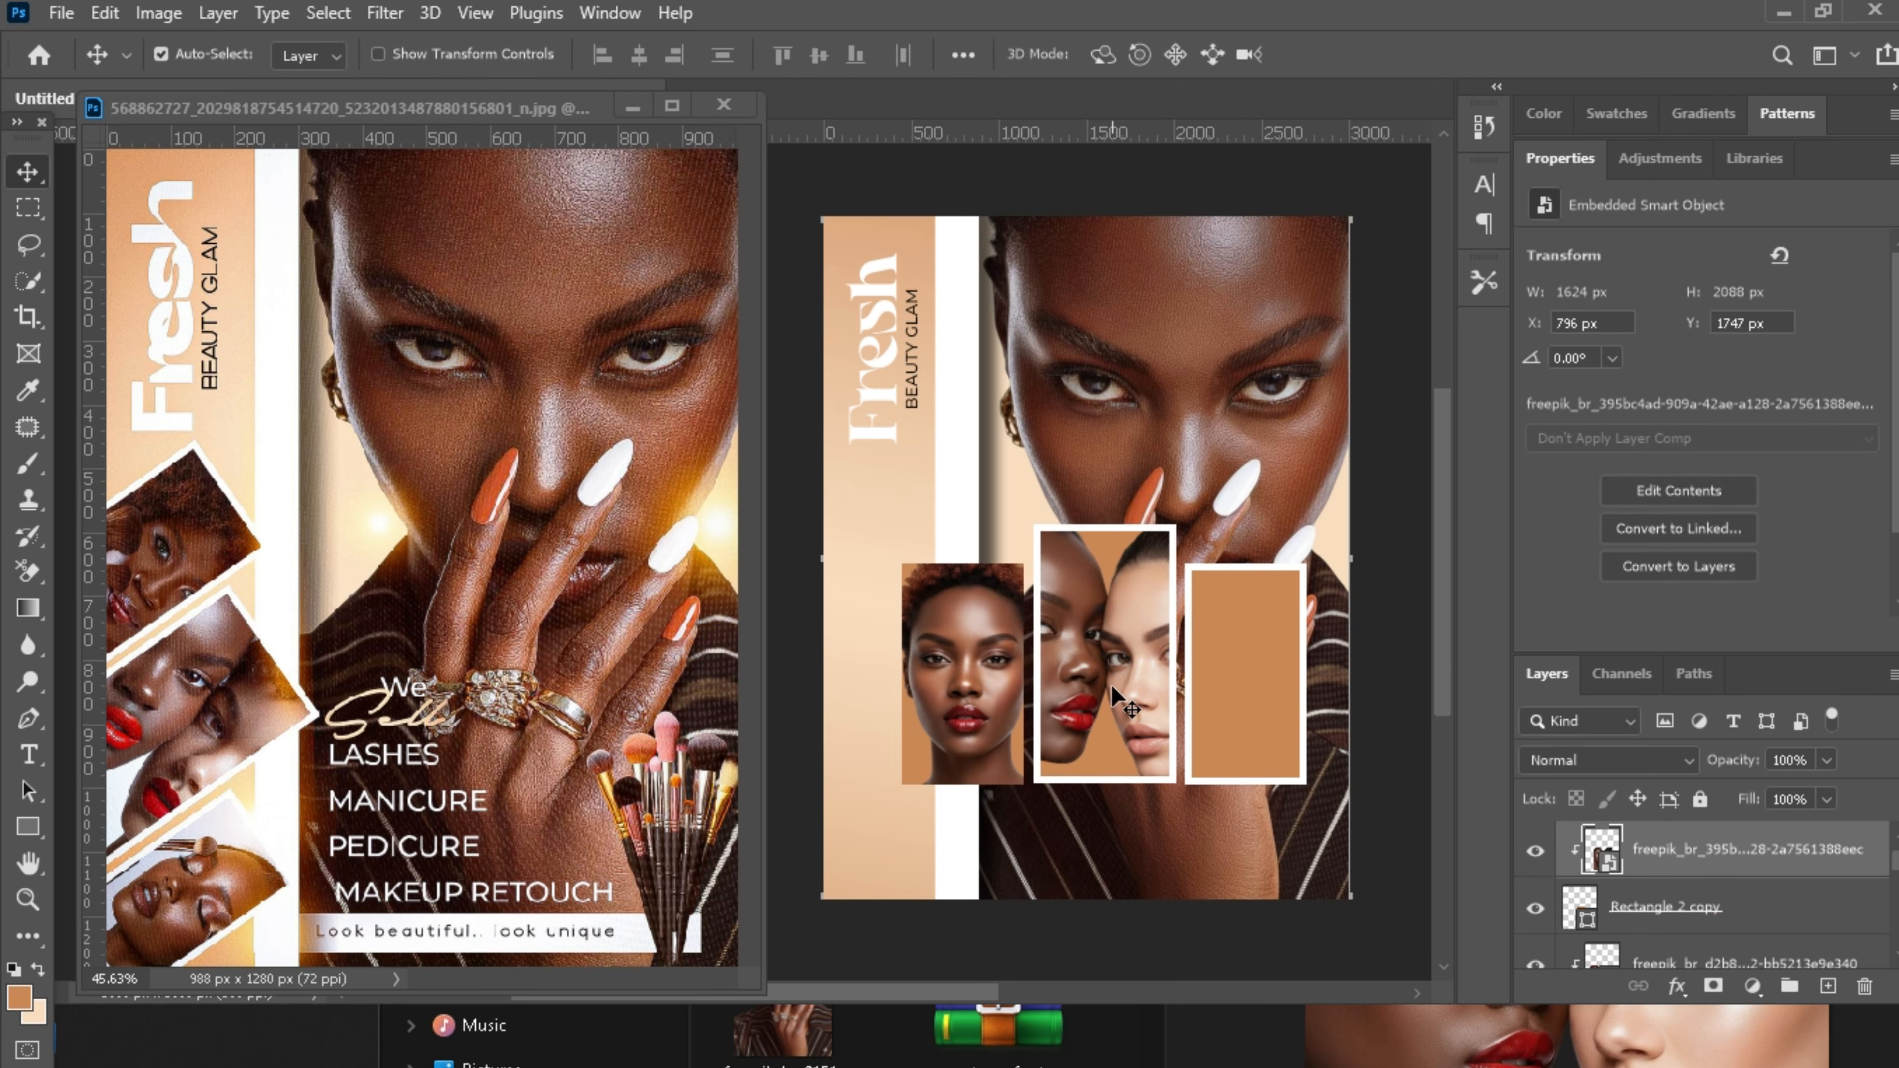
Place the turned-face portrait freepik_br_03f68d from the Downloads folder above the third rectangle's layer, scaled to about 38.4% near that frame.
{"action": "left_click", "coordinate": [1230, 691]}
{"action": "left_click", "coordinate": [1157, 1055]}
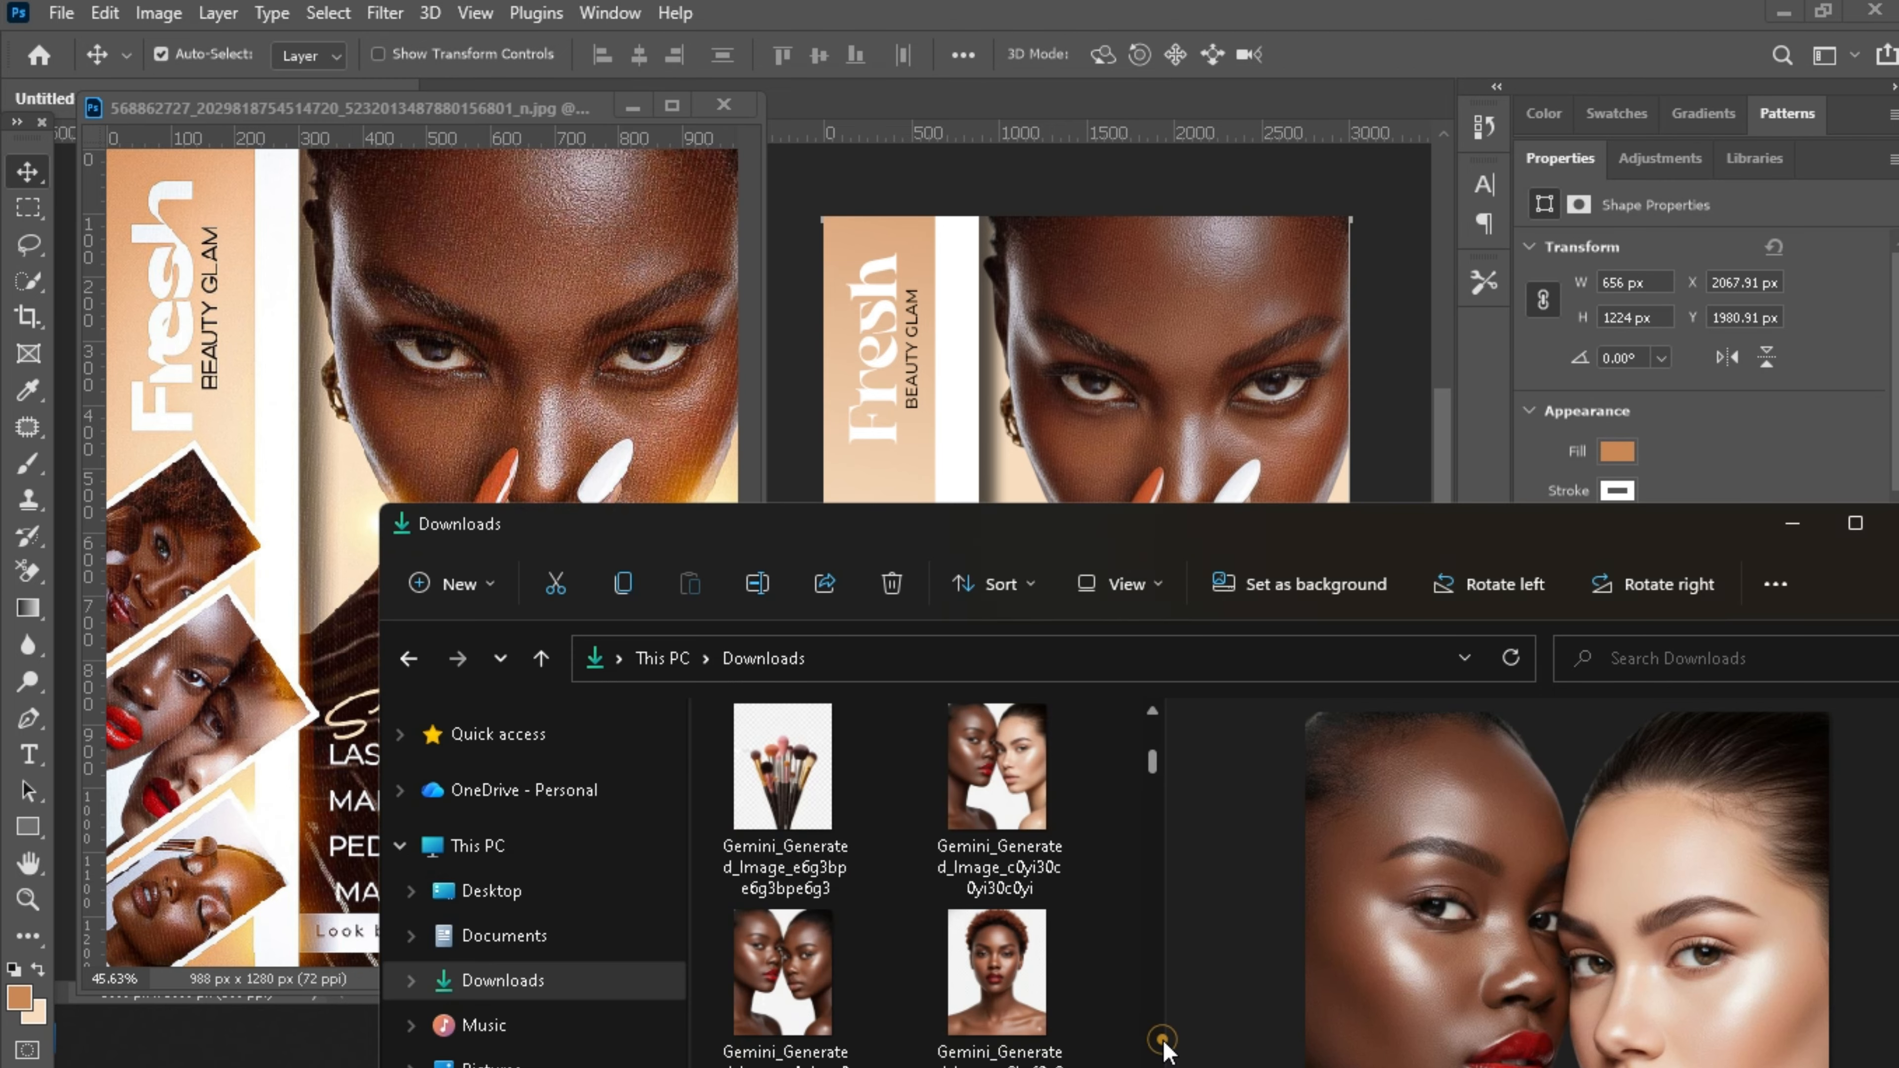
{"action": "left_click_drag", "start_coordinate": [1145, 771], "coordinate": [1151, 750]}
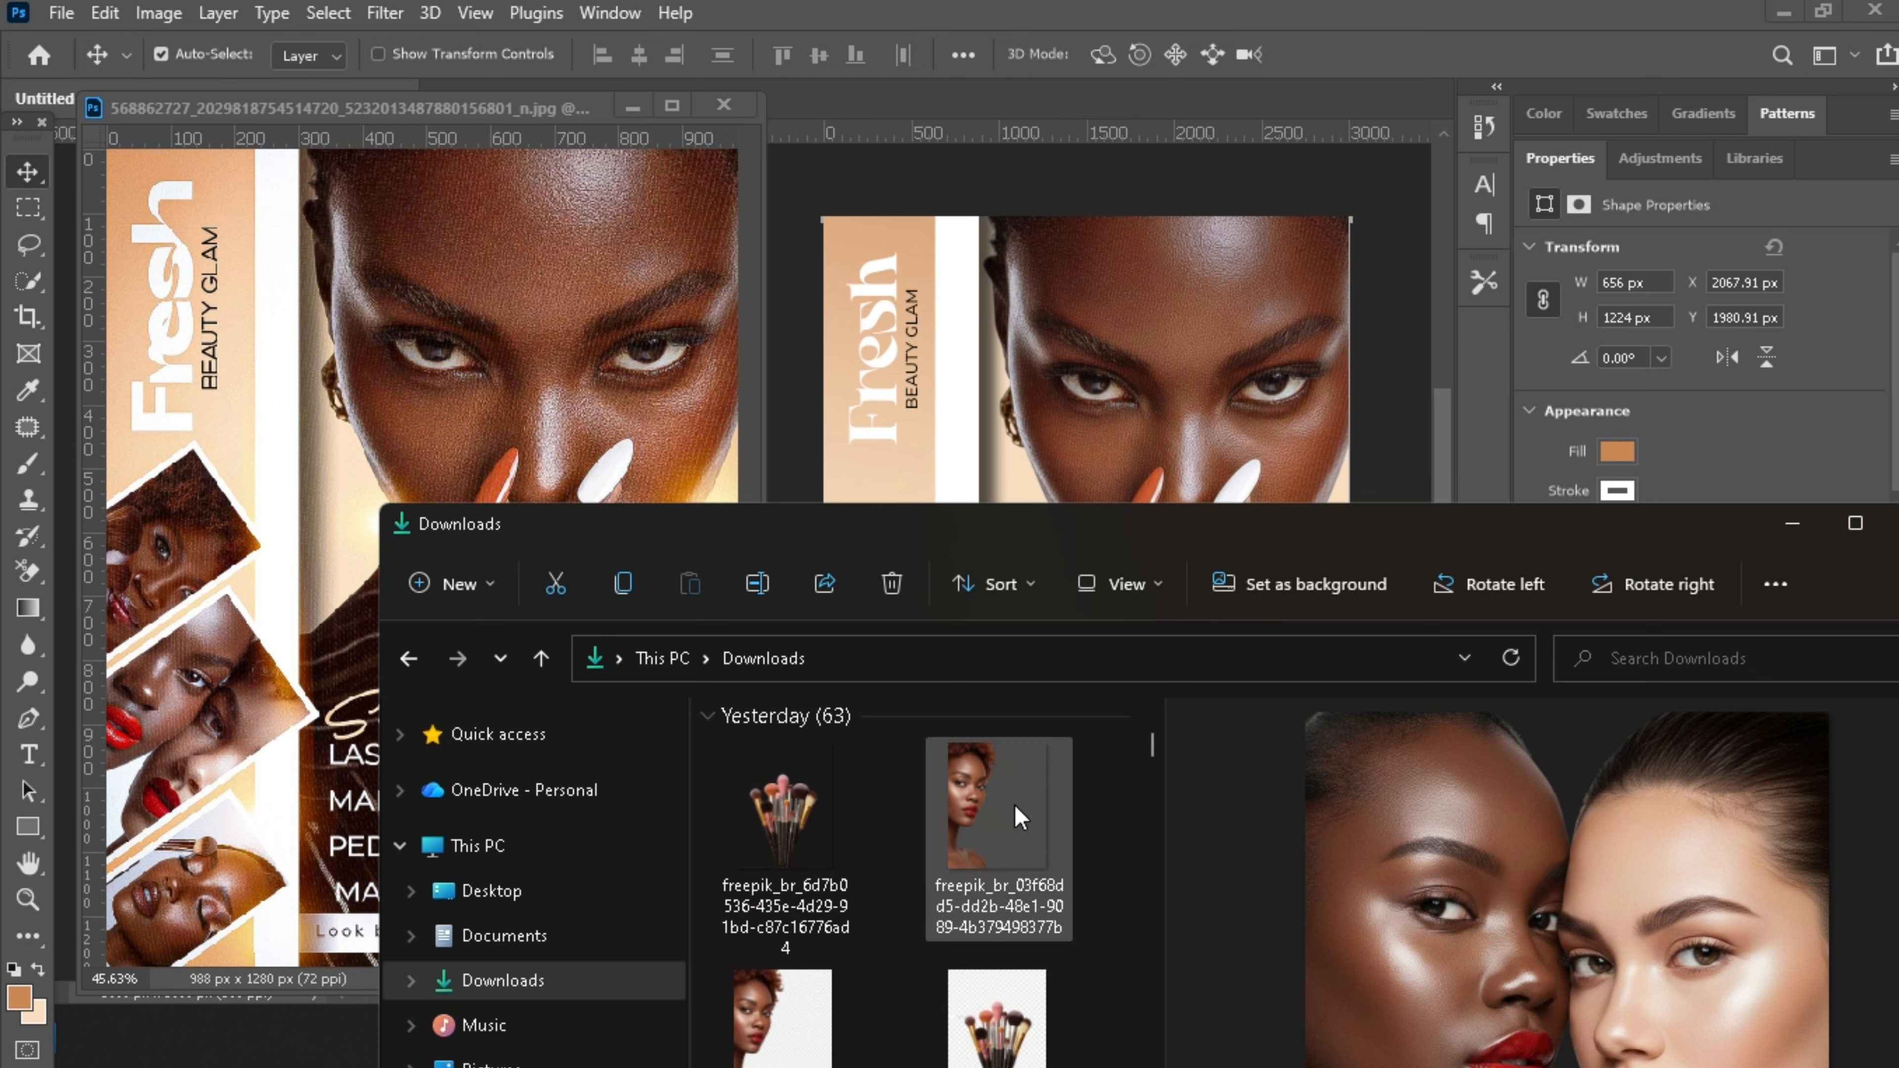
{"action": "left_click_drag", "start_coordinate": [998, 809], "coordinate": [1132, 412]}
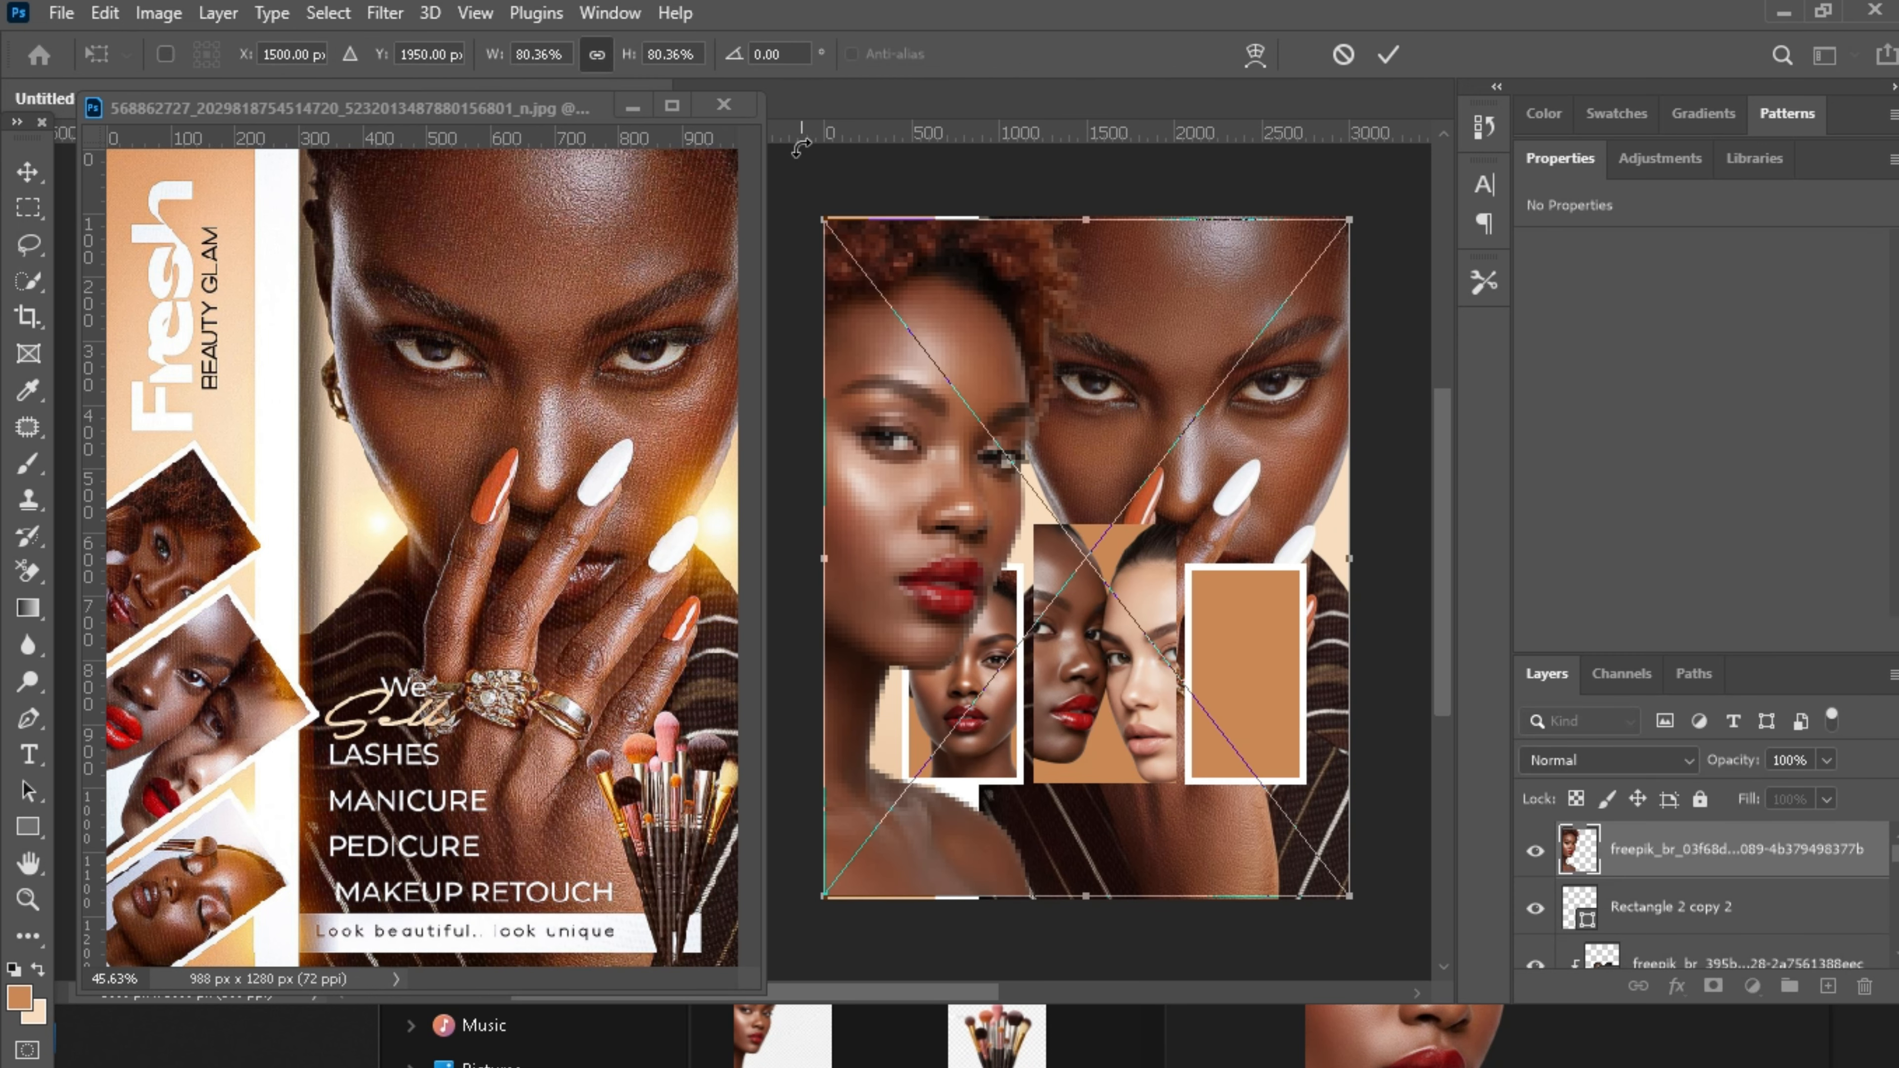
{"action": "left_click_drag", "start_coordinate": [825, 223], "coordinate": [1098, 572]}
{"action": "key", "text": "shift+Up"}
{"action": "key", "text": "shift+Up"}
{"action": "key", "text": "shift+Up"}
{"action": "key", "text": "shift+Up"}
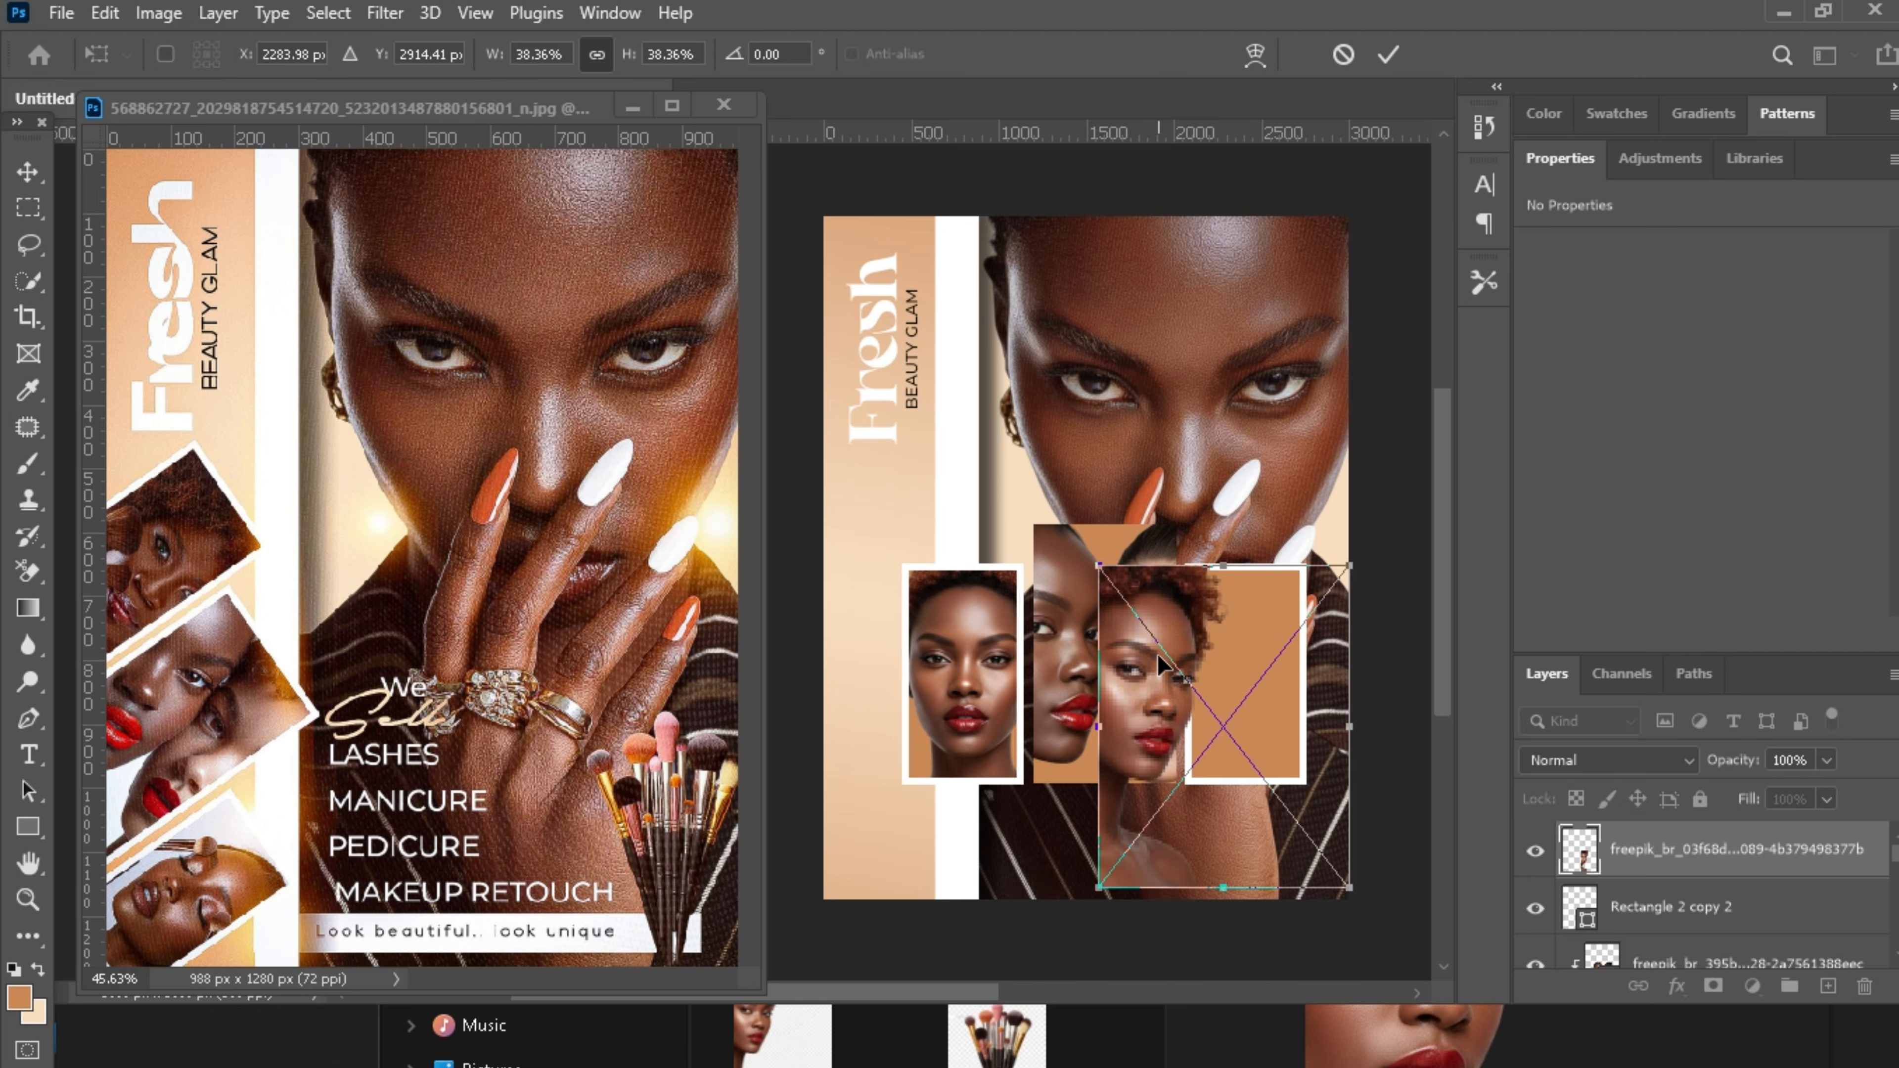
Flip the placed portrait horizontally, scale it to about 37.7% and position its face over the third frame.
{"action": "right_click", "coordinate": [1156, 648]}
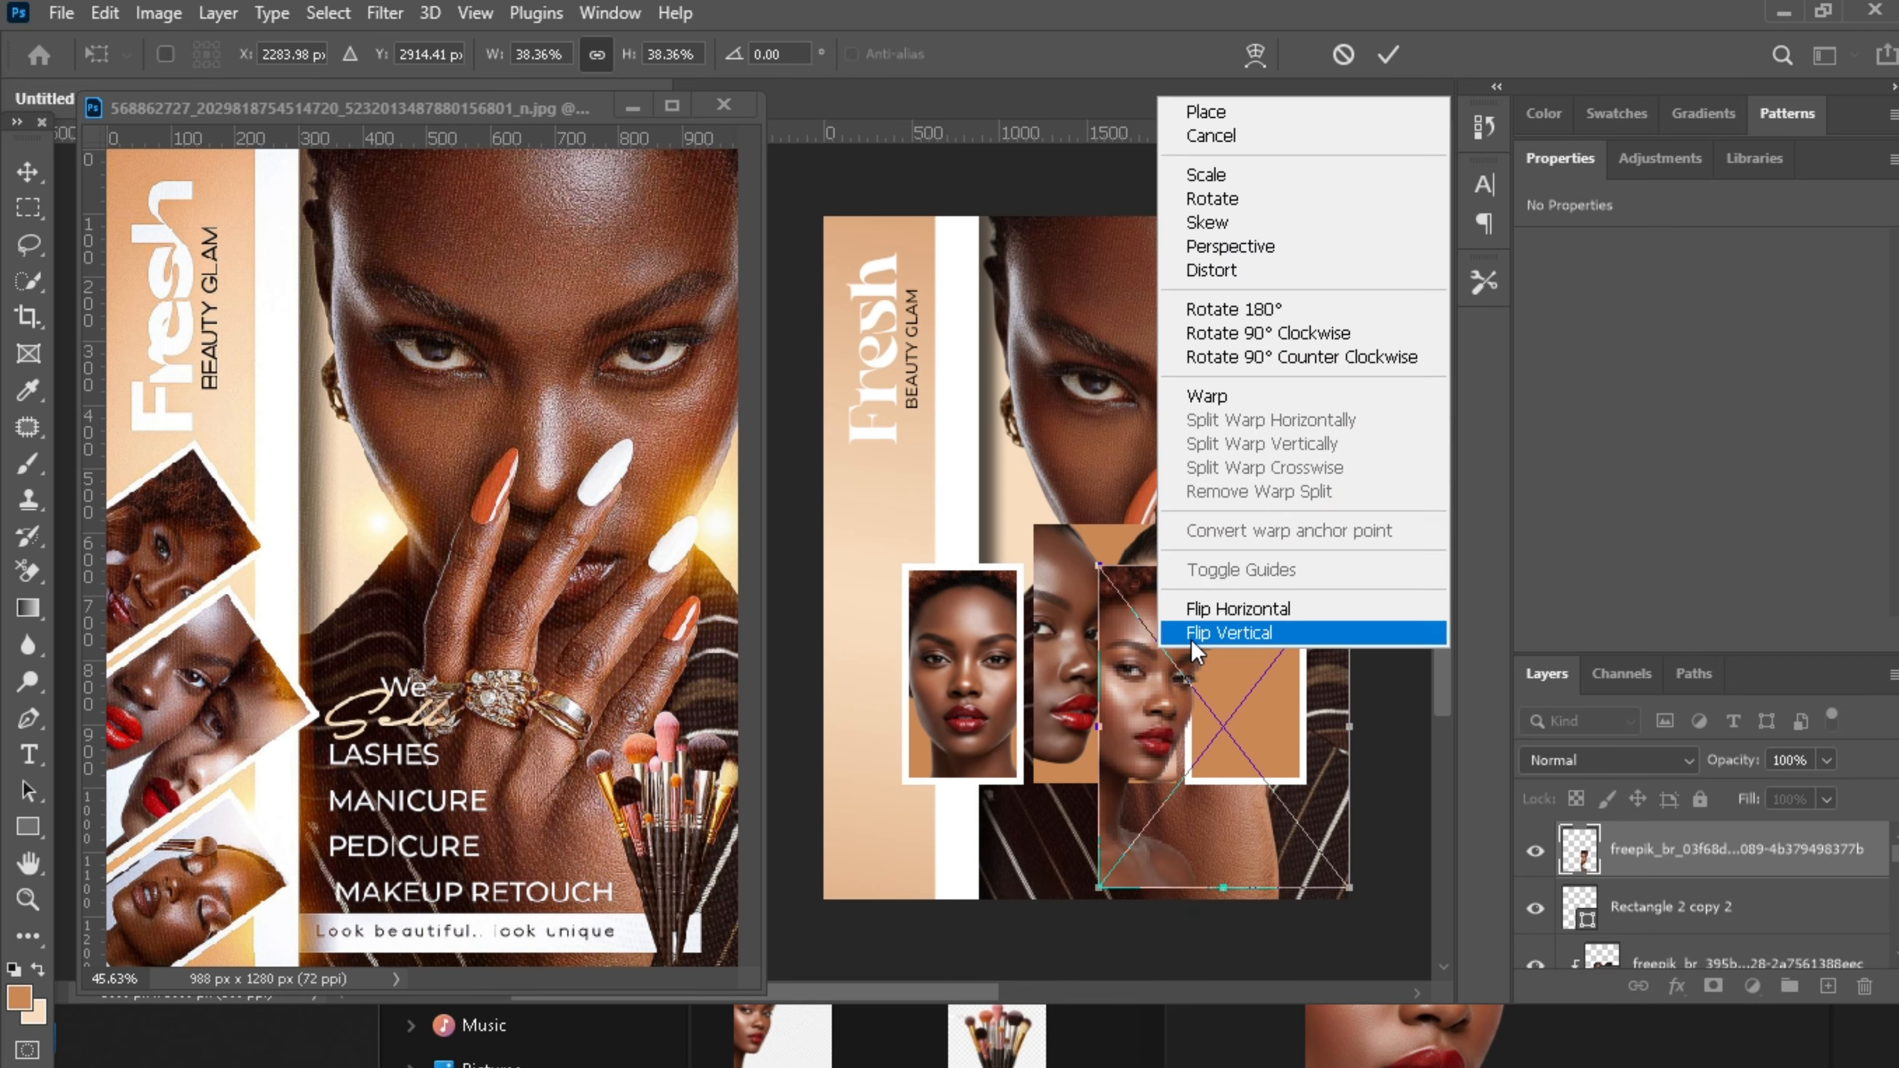
{"action": "left_click", "coordinate": [1211, 609]}
{"action": "left_click_drag", "start_coordinate": [1332, 683], "coordinate": [1319, 677]}
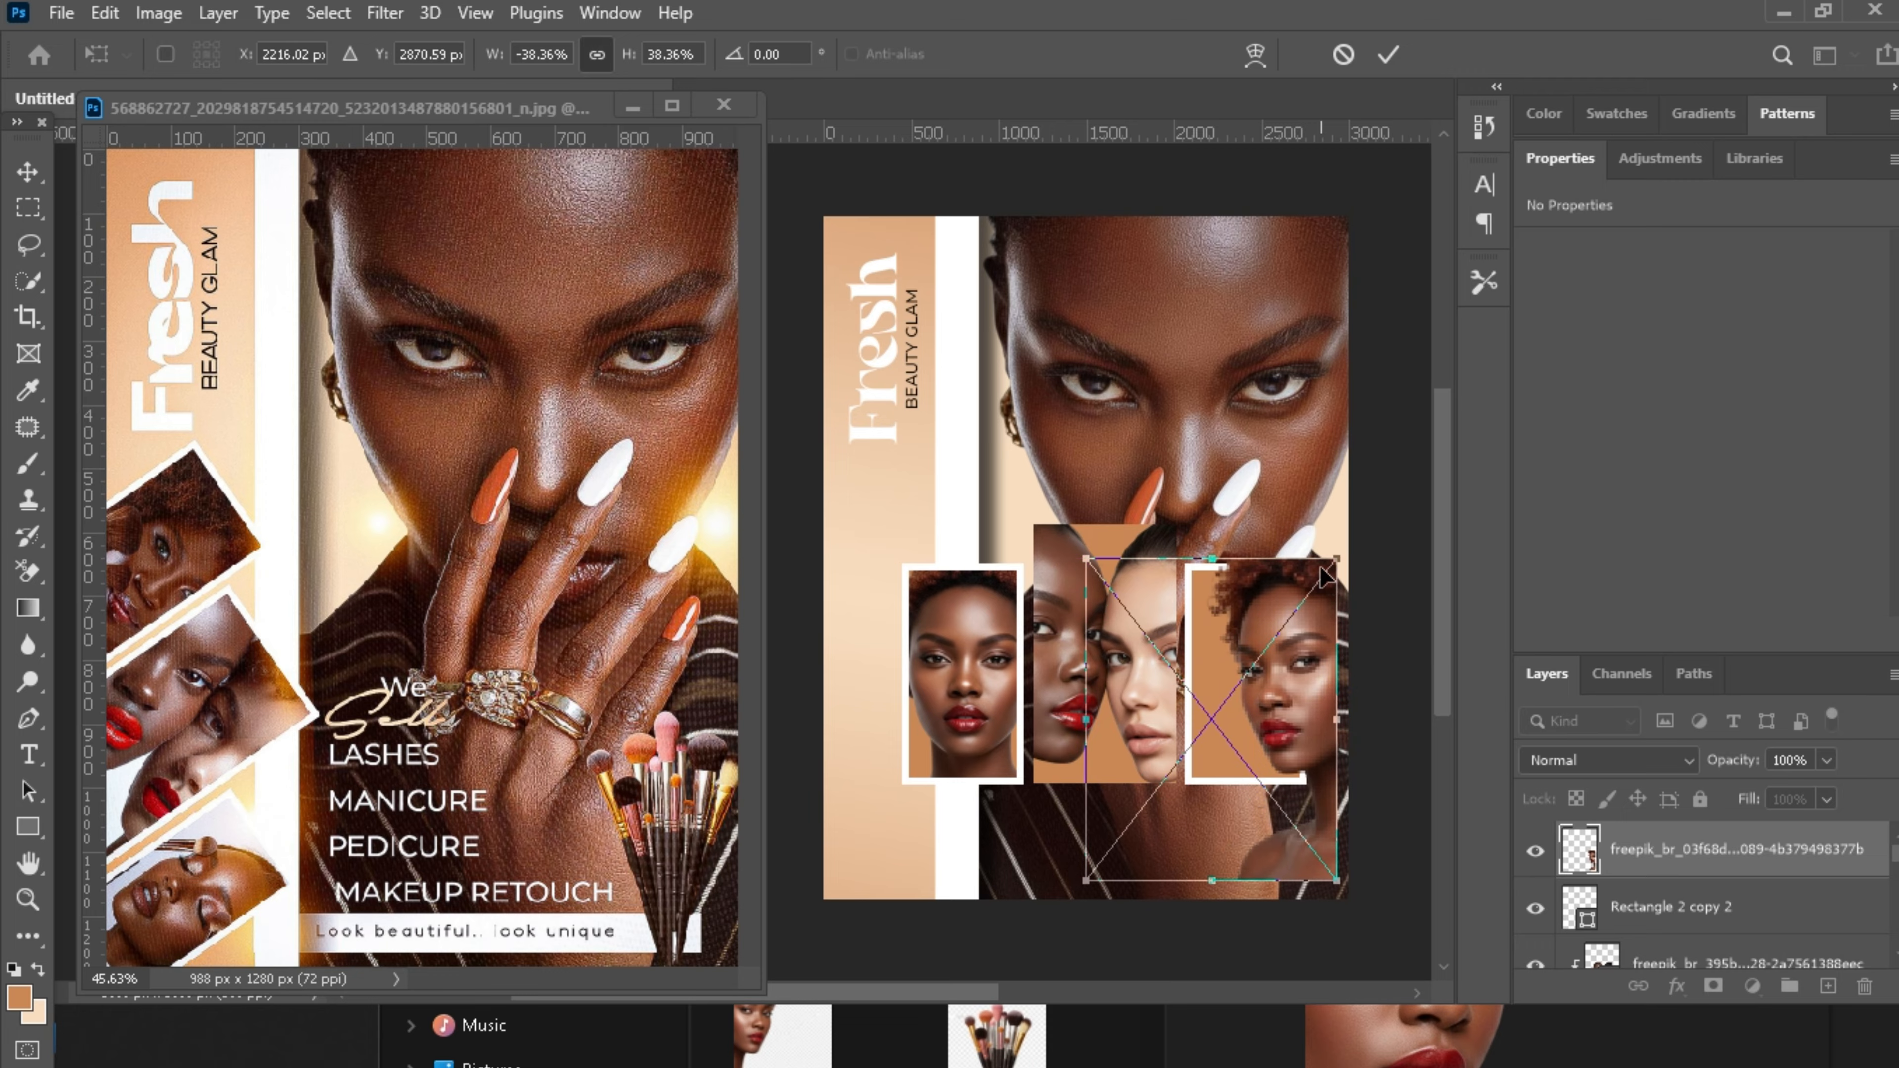
{"action": "left_click_drag", "start_coordinate": [1336, 555], "coordinate": [1332, 563]}
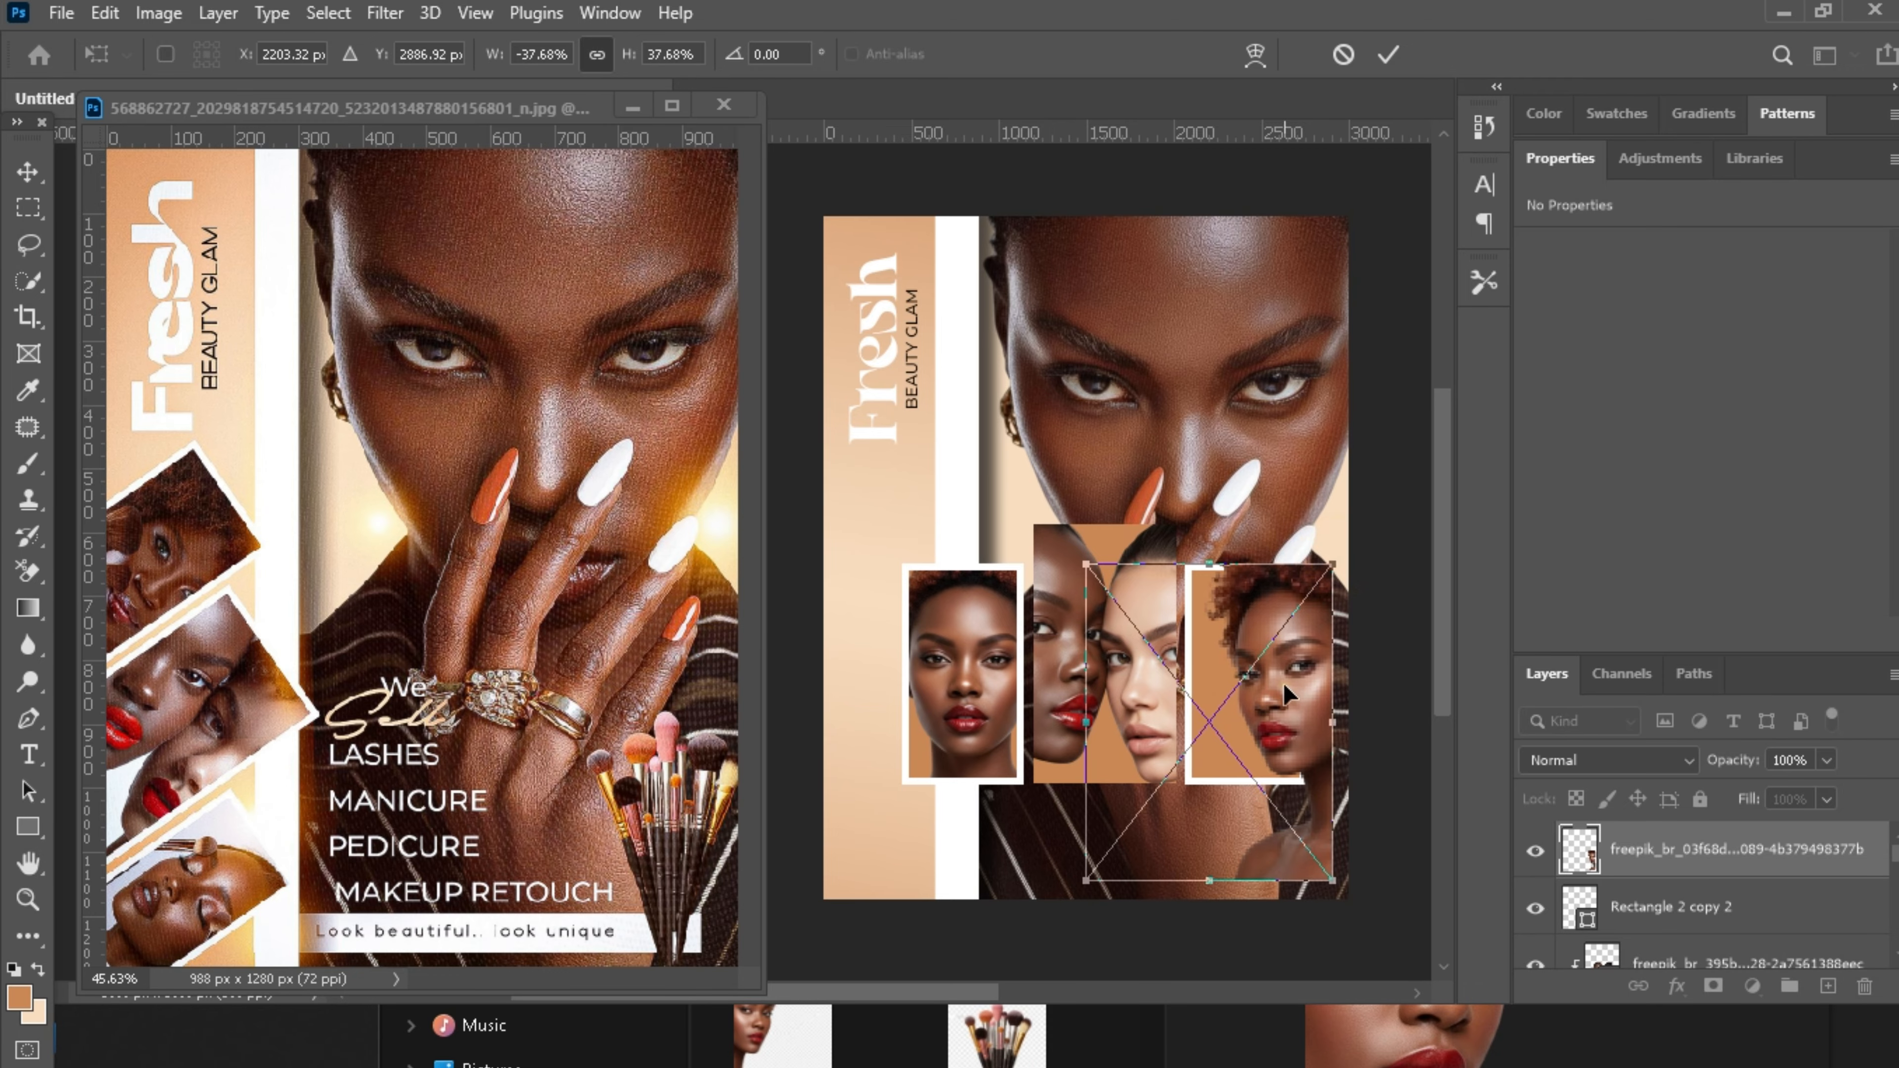
{"action": "left_click_drag", "start_coordinate": [1281, 683], "coordinate": [1271, 682]}
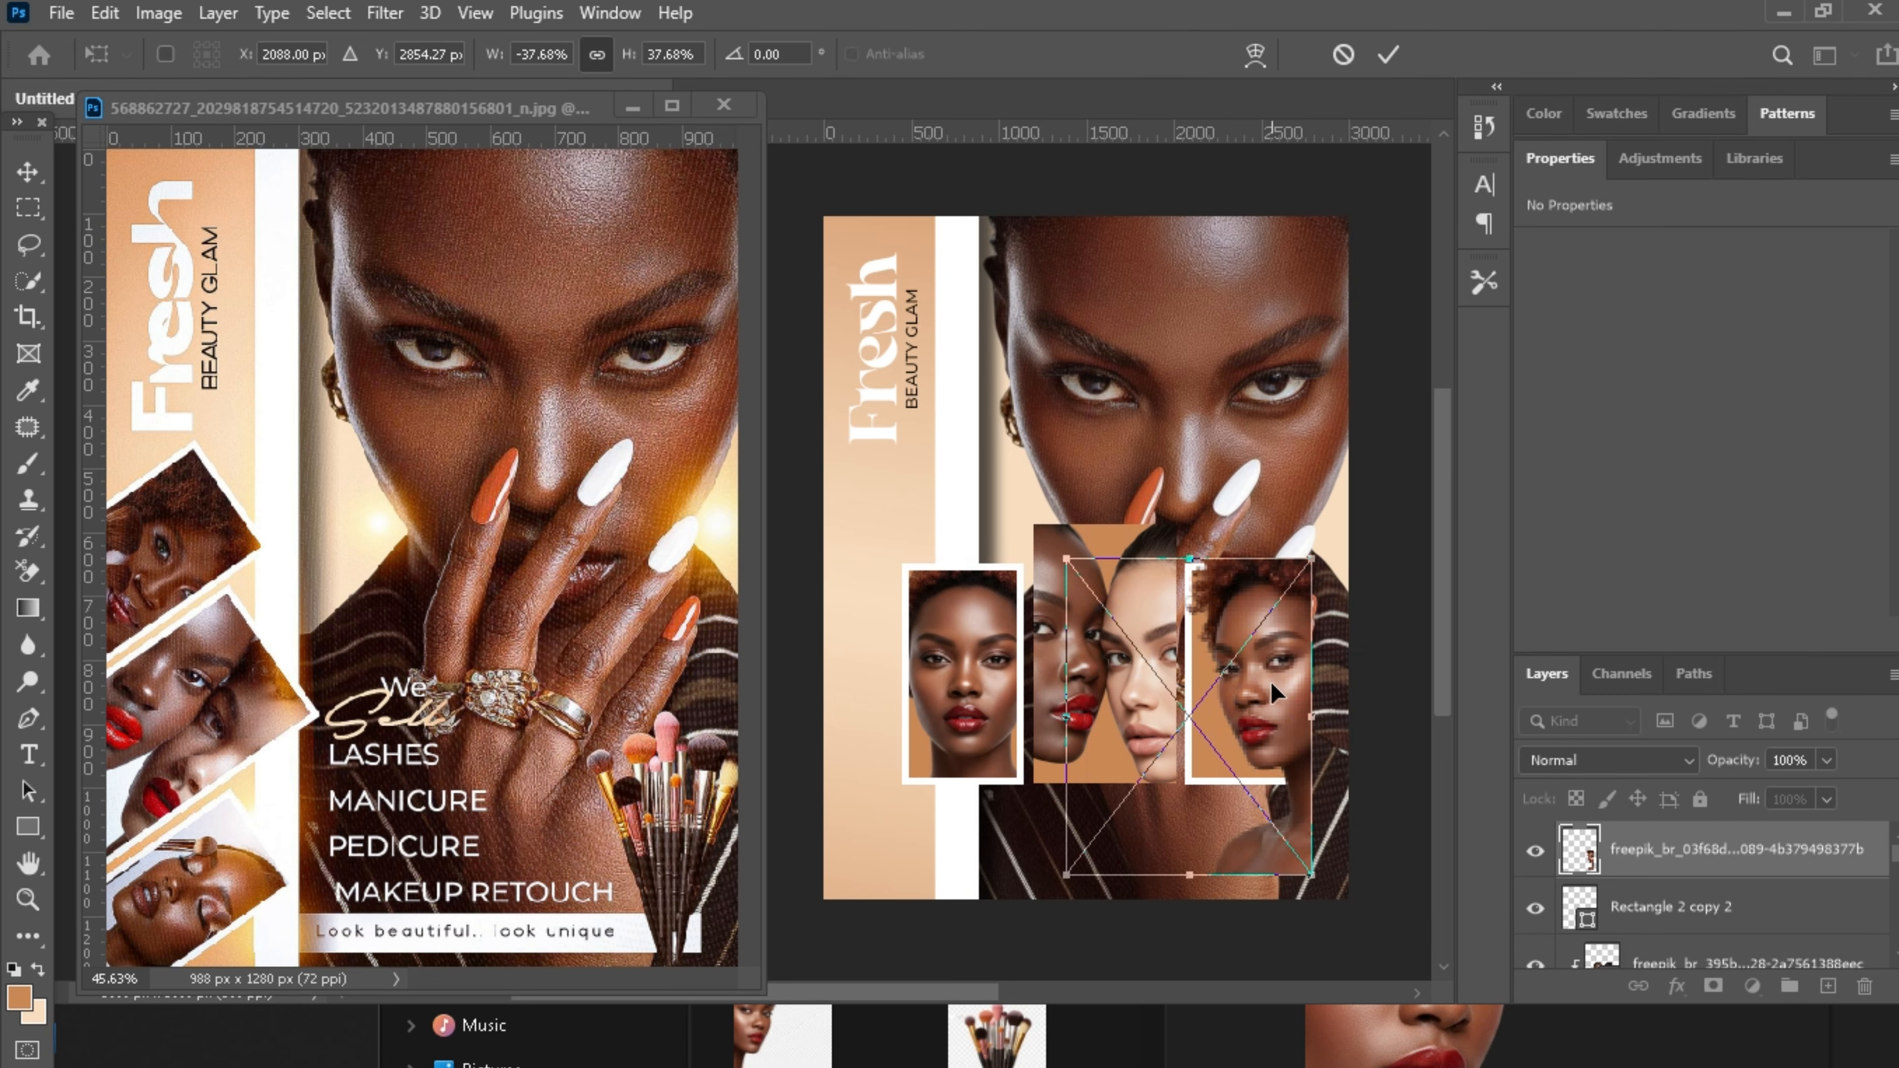
{"action": "key", "text": "Return"}
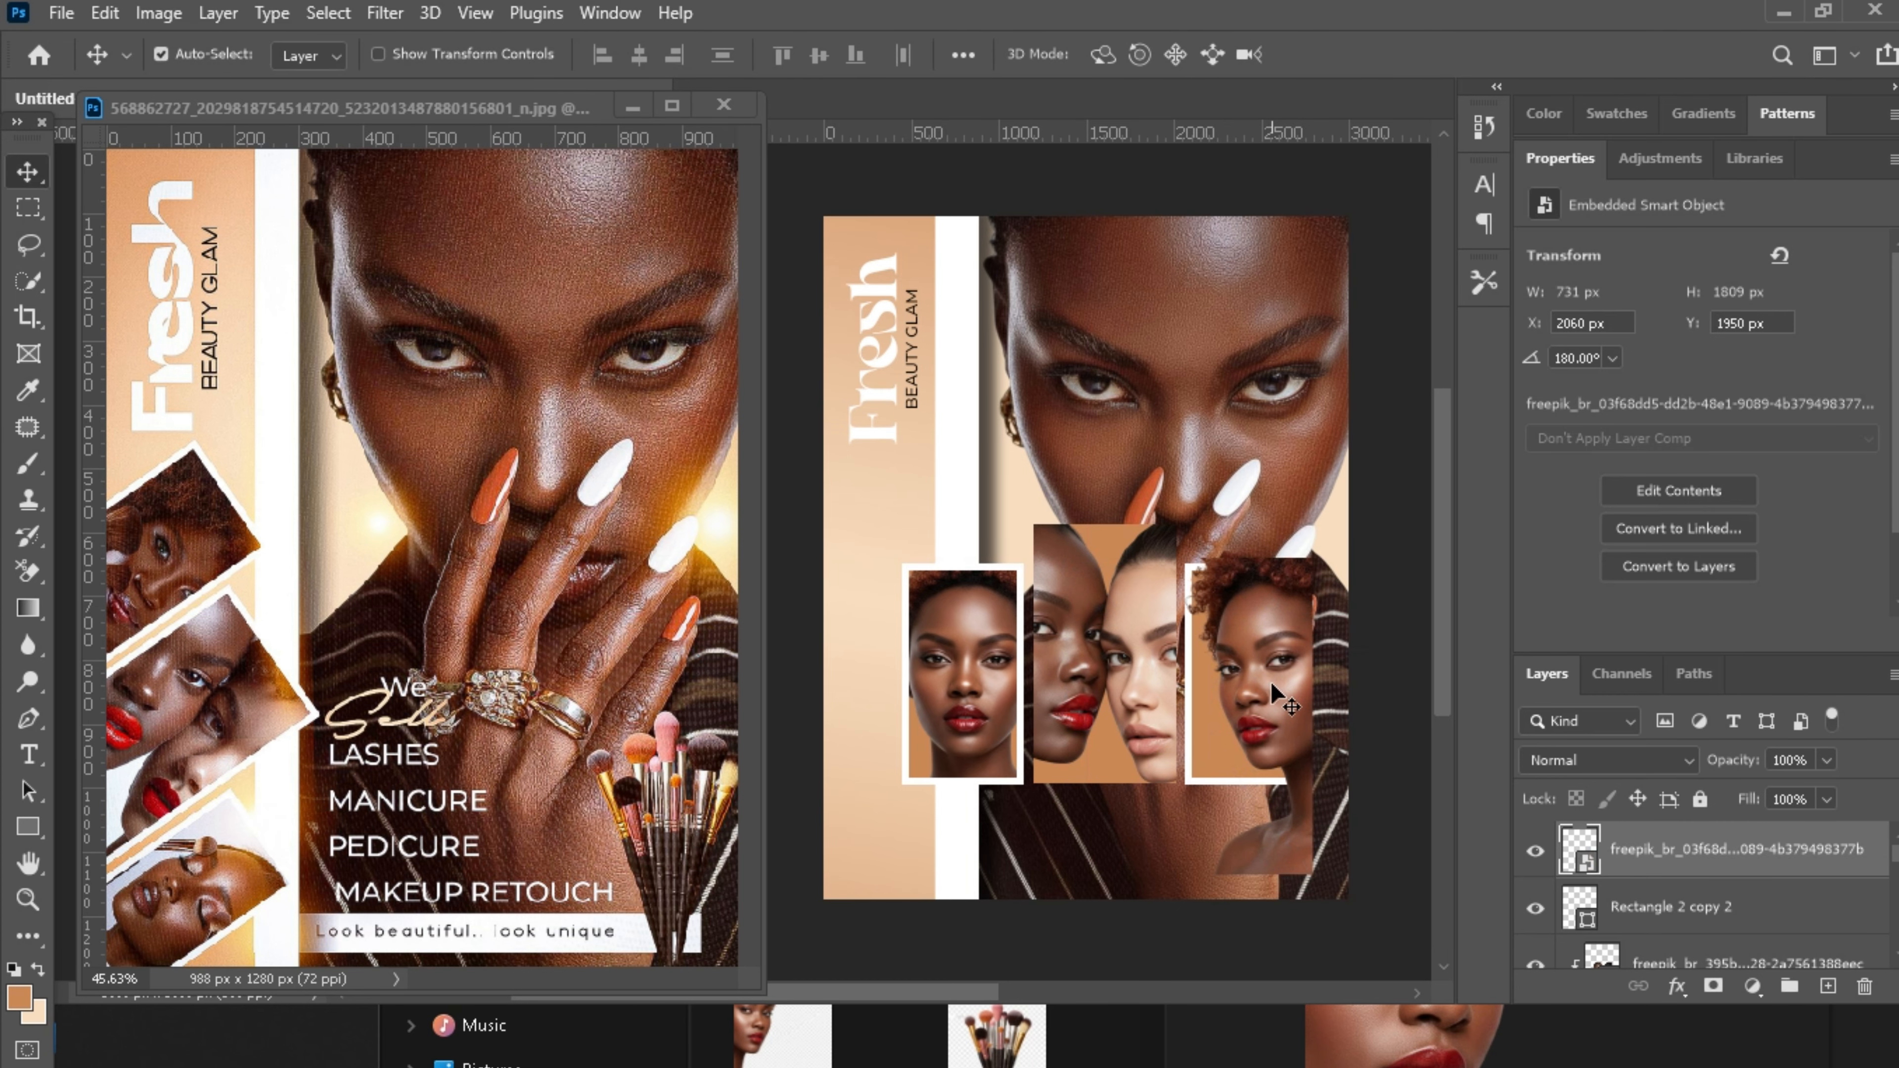
Clip the turned-face portrait to the third rectangle with a clipping mask.
{"action": "right_click", "coordinate": [1702, 838]}
{"action": "left_click", "coordinate": [1390, 648]}
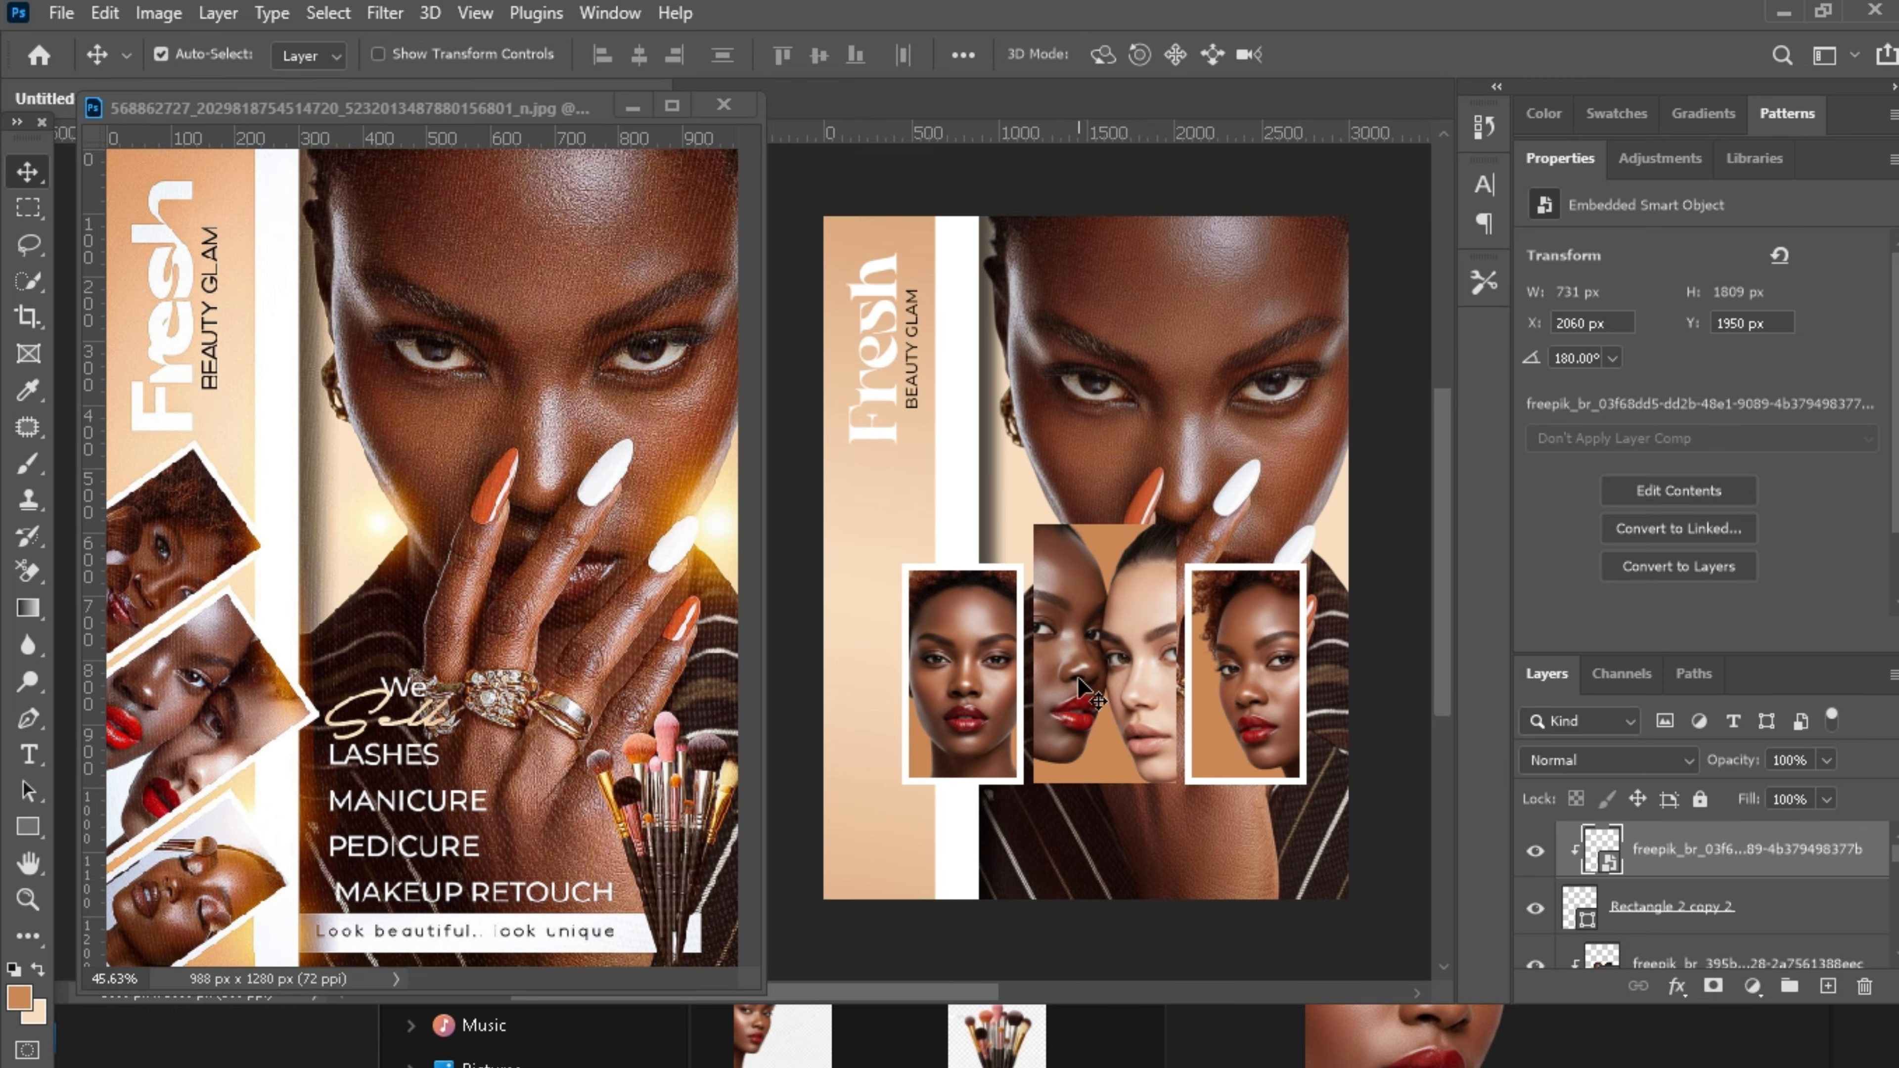
Change the middle rectangle's fill to white (ffffff), sampled from the canvas.
{"action": "left_click", "coordinate": [1099, 774]}
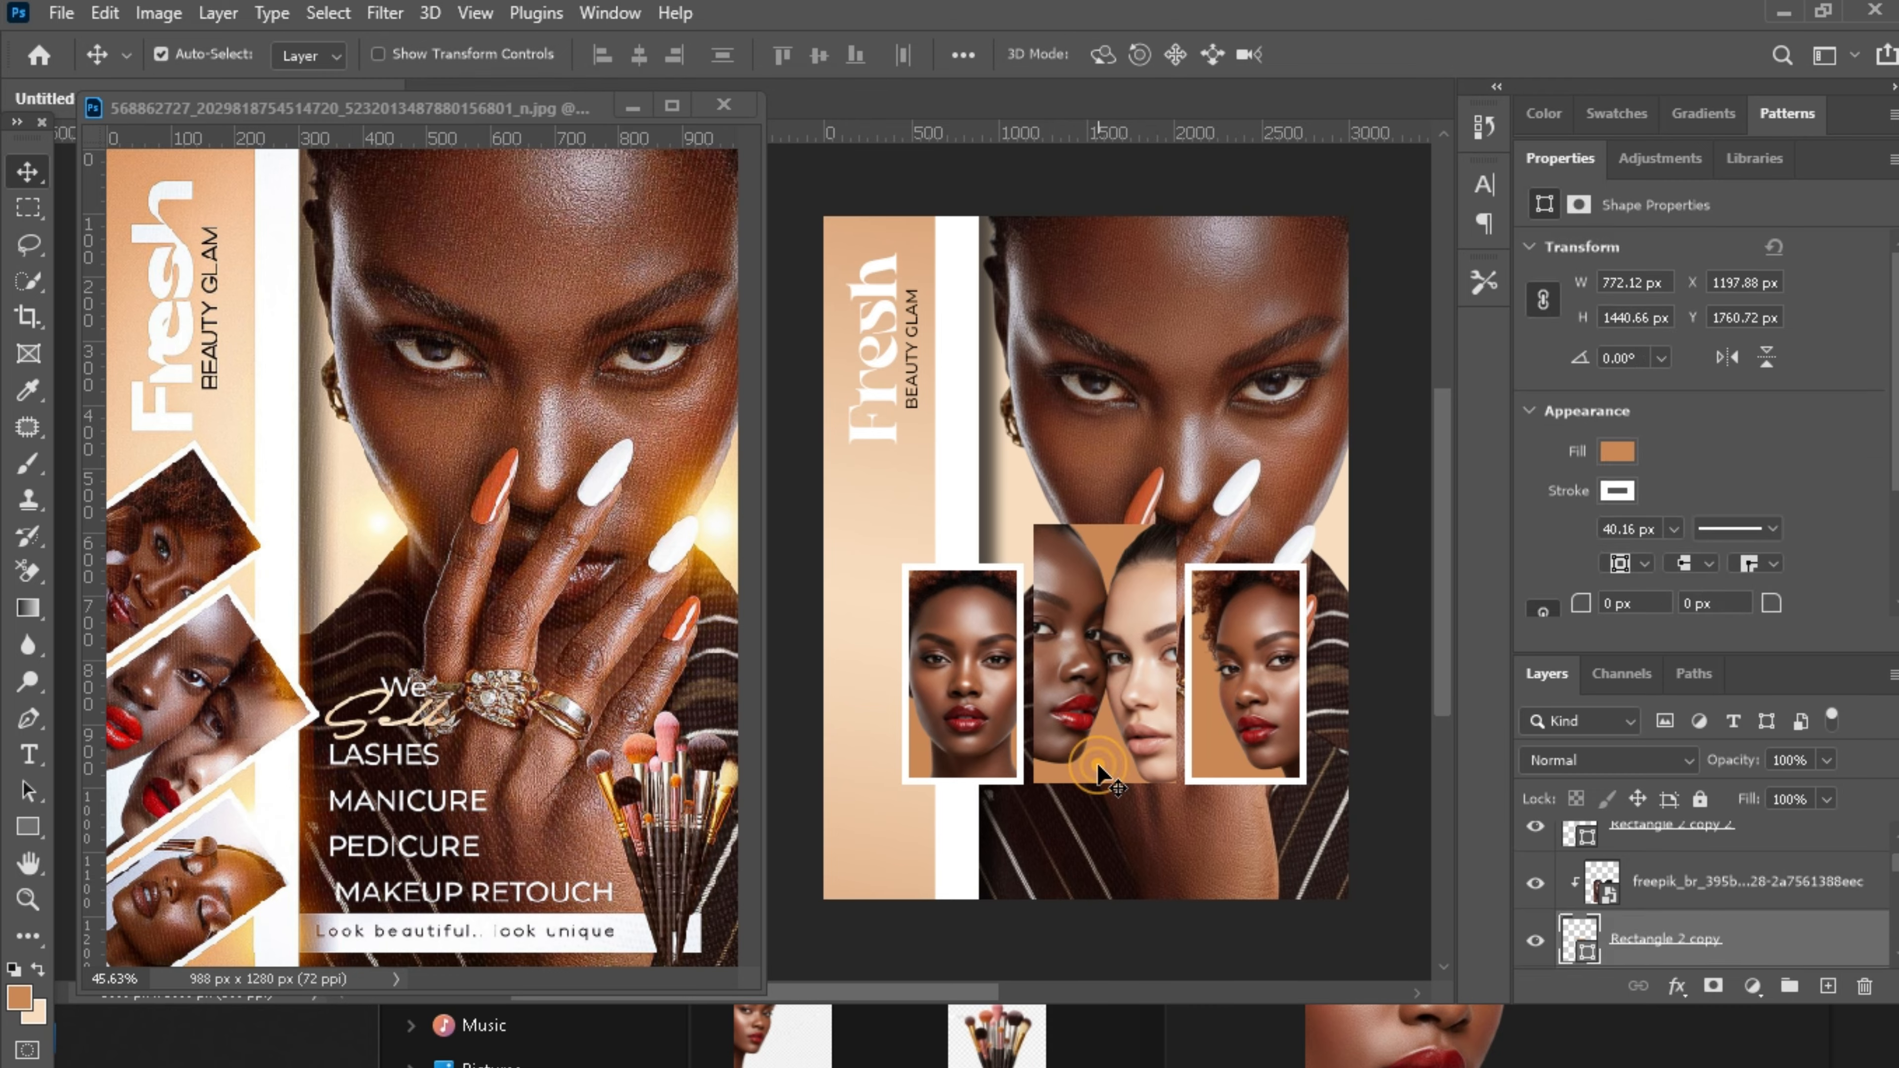
{"action": "double_click", "coordinate": [1575, 950]}
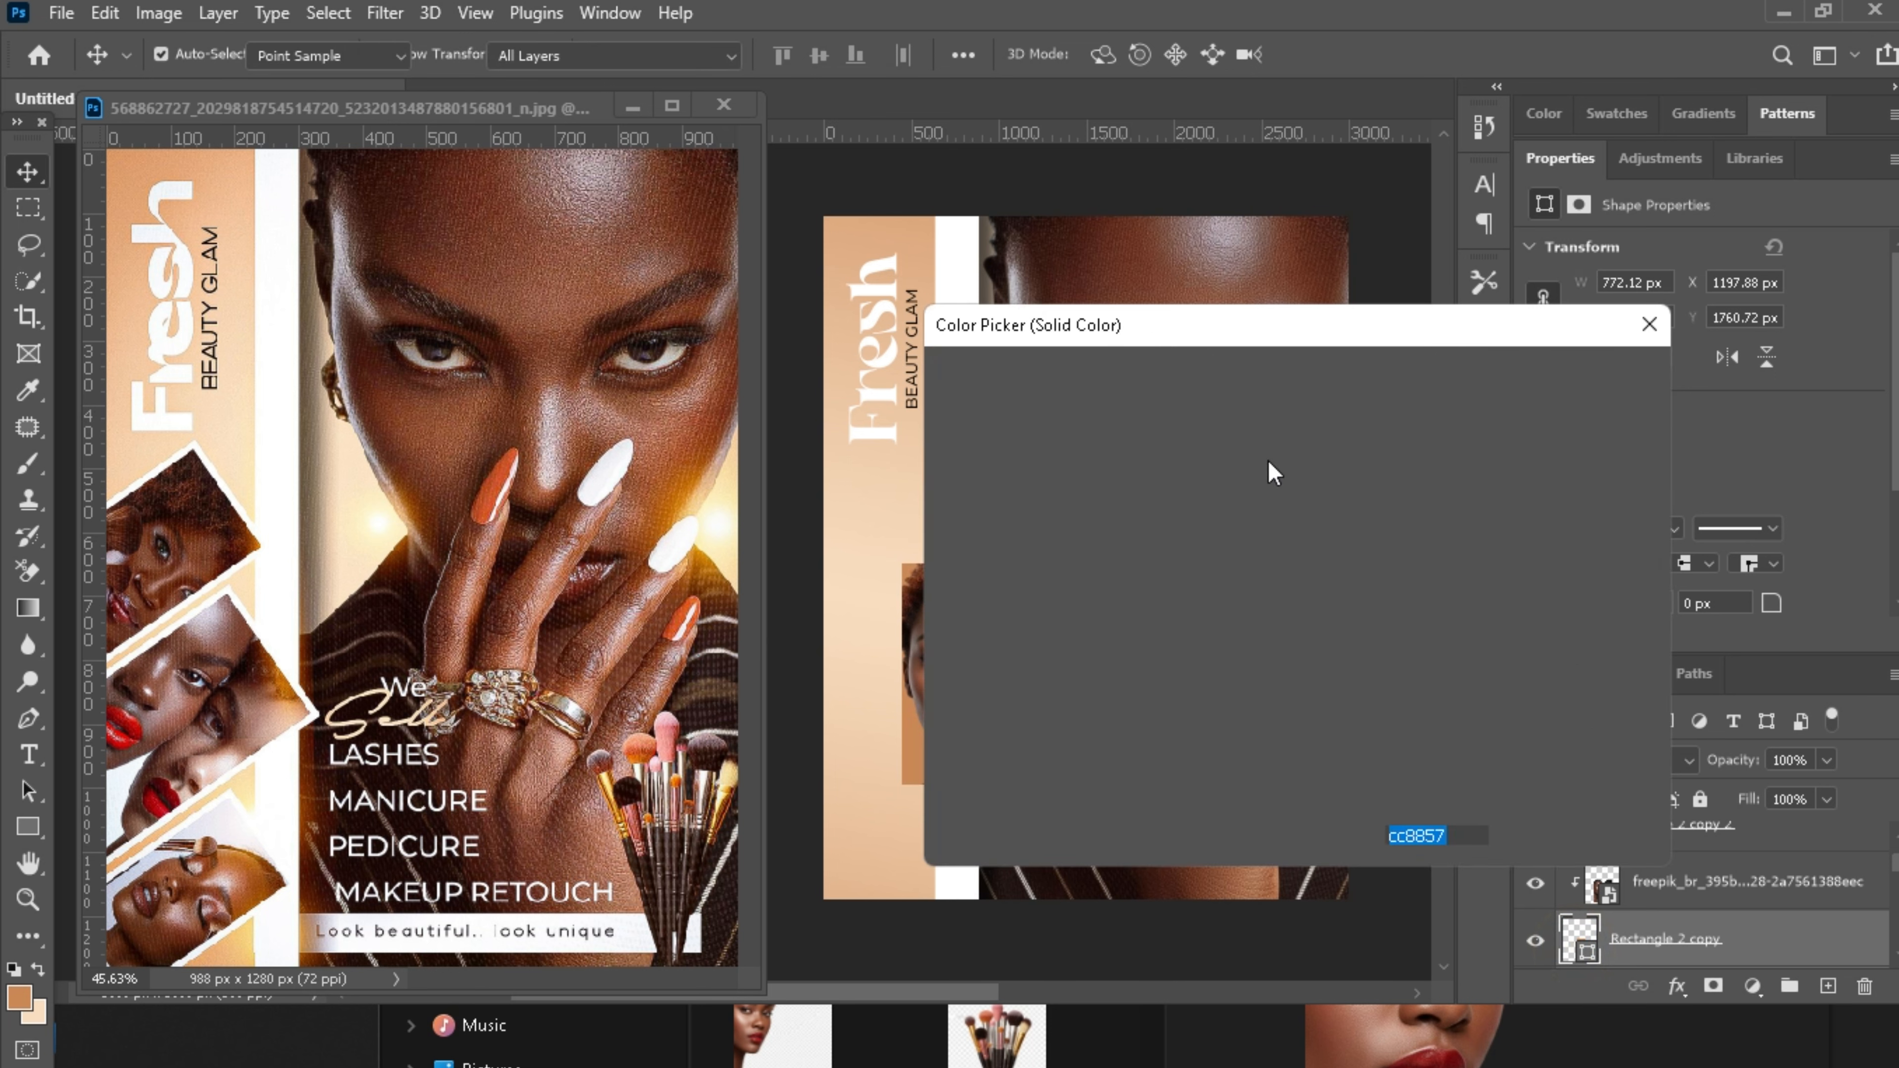
{"action": "left_click_drag", "start_coordinate": [1030, 455], "coordinate": [838, 330]}
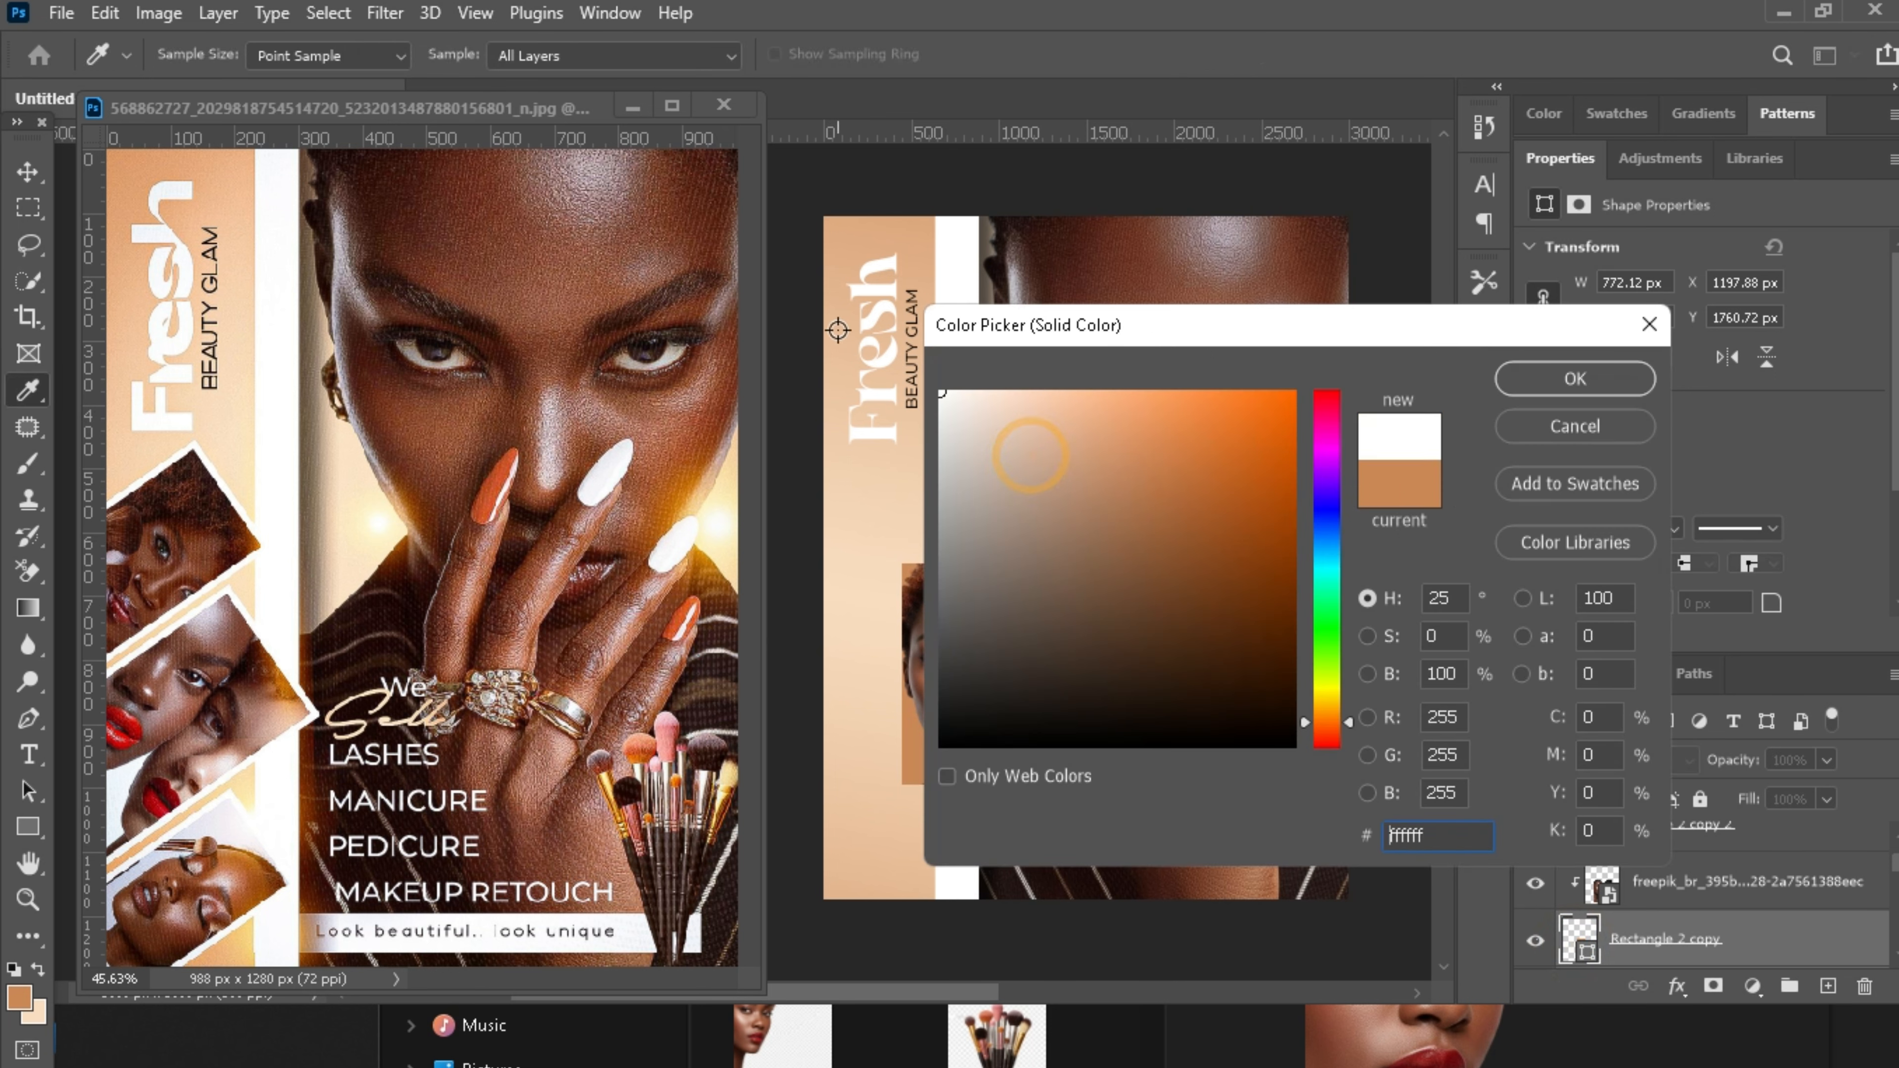
{"action": "left_click", "coordinate": [1545, 361]}
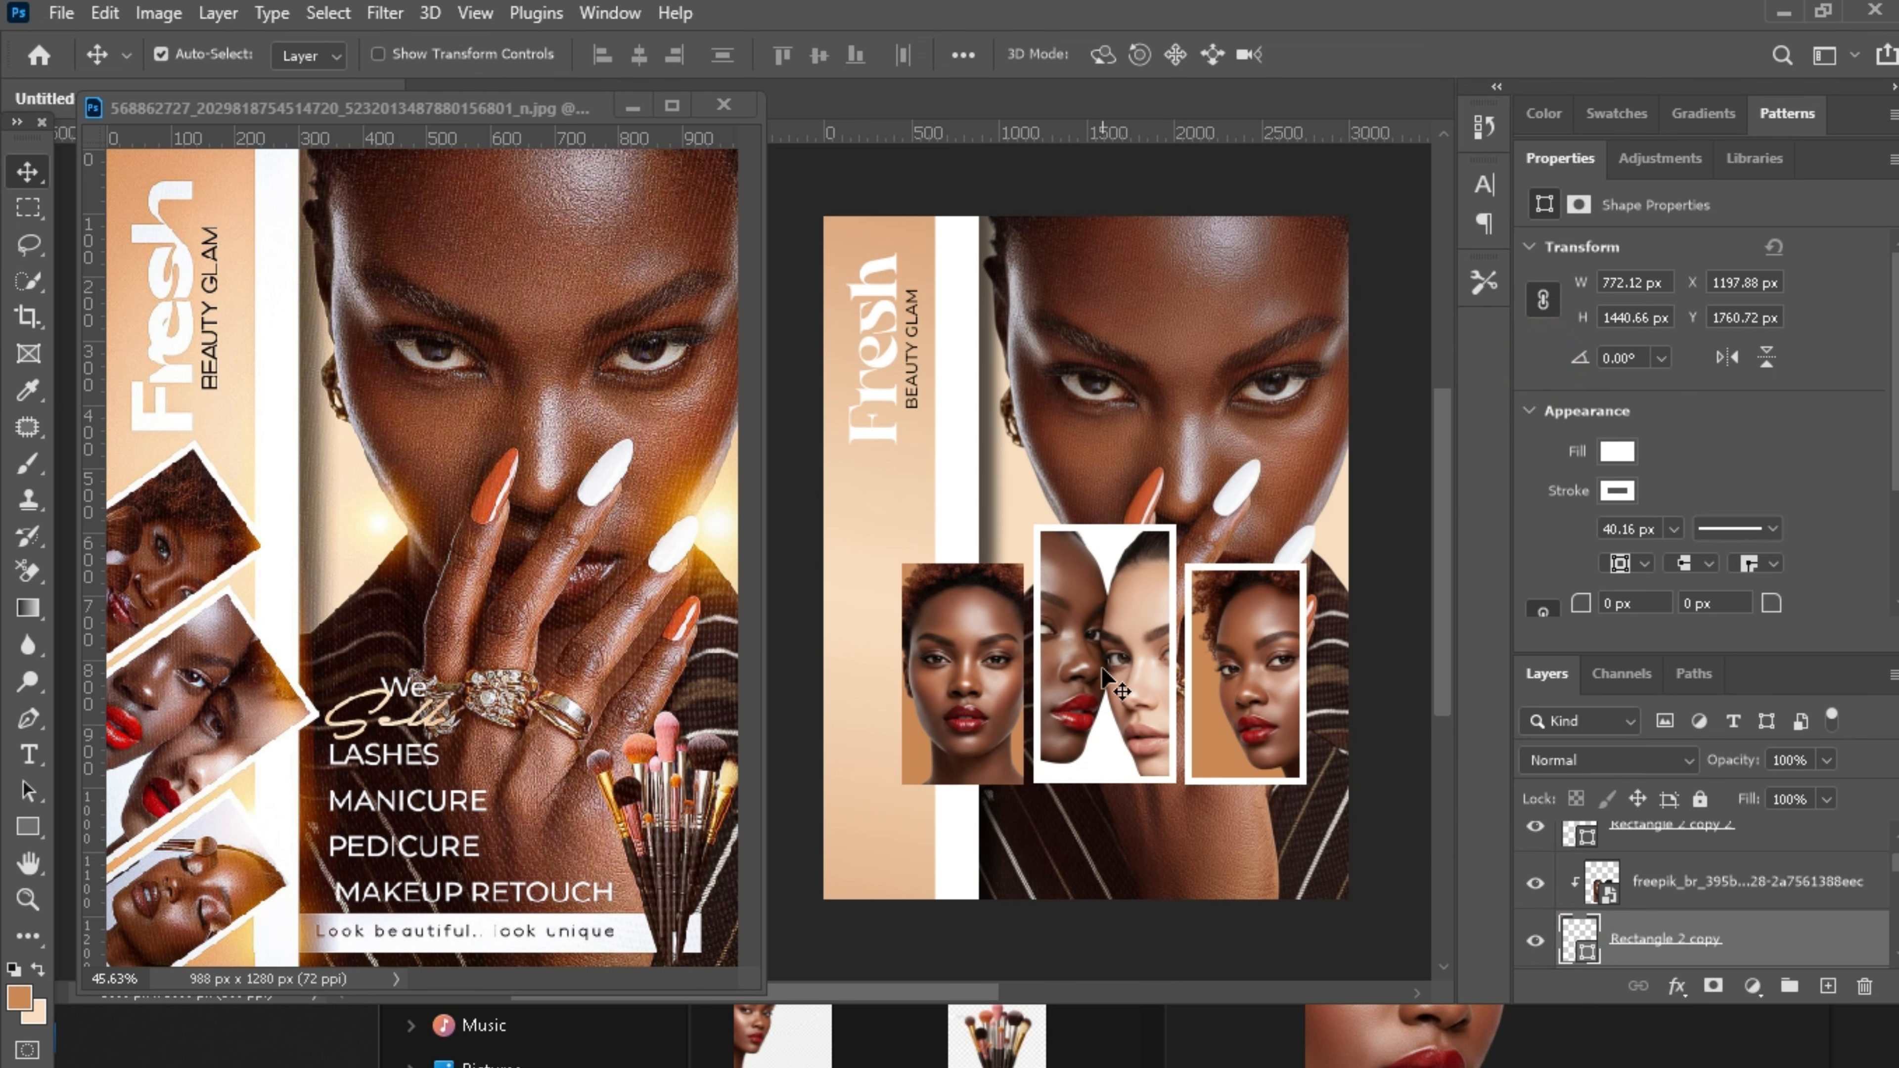
Change the third rectangle's fill behind the turned-face portrait to white (ffffff).
{"action": "left_click", "coordinate": [1208, 754]}
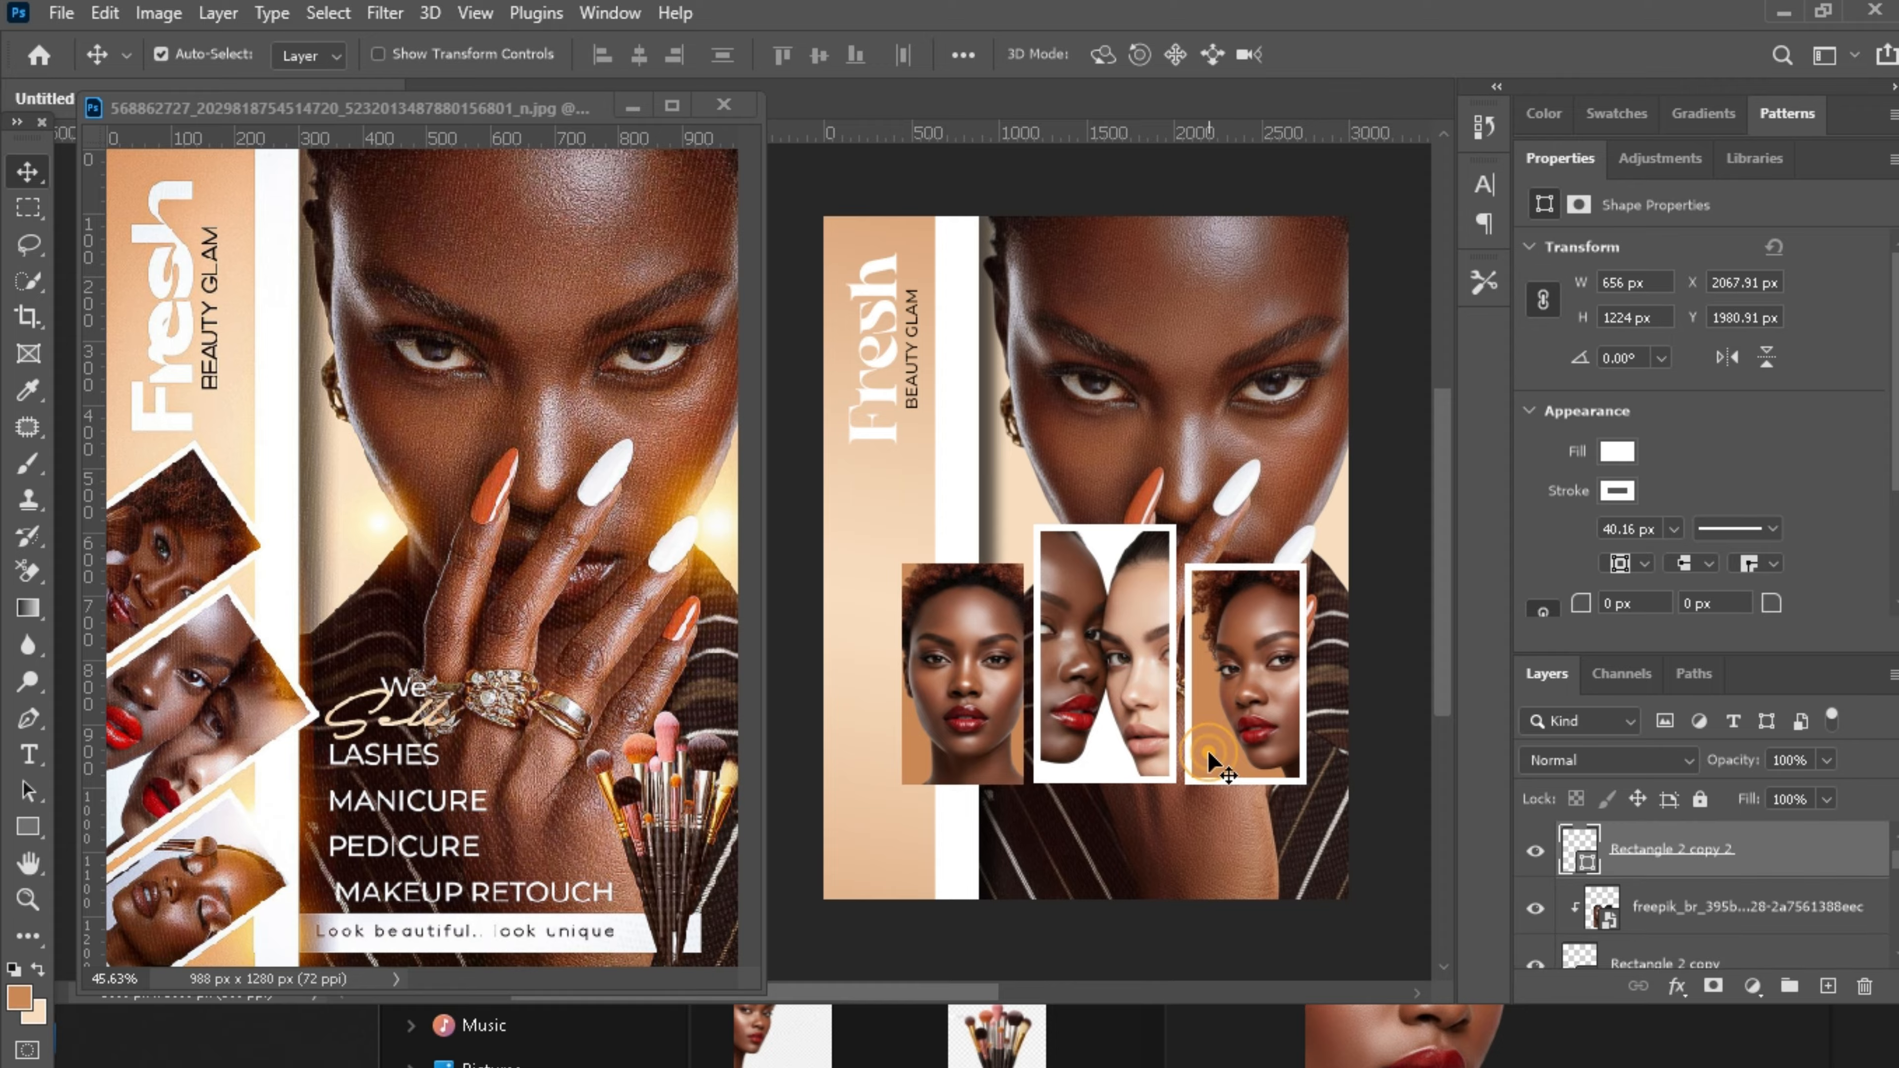
{"action": "double_click", "coordinate": [1584, 863]}
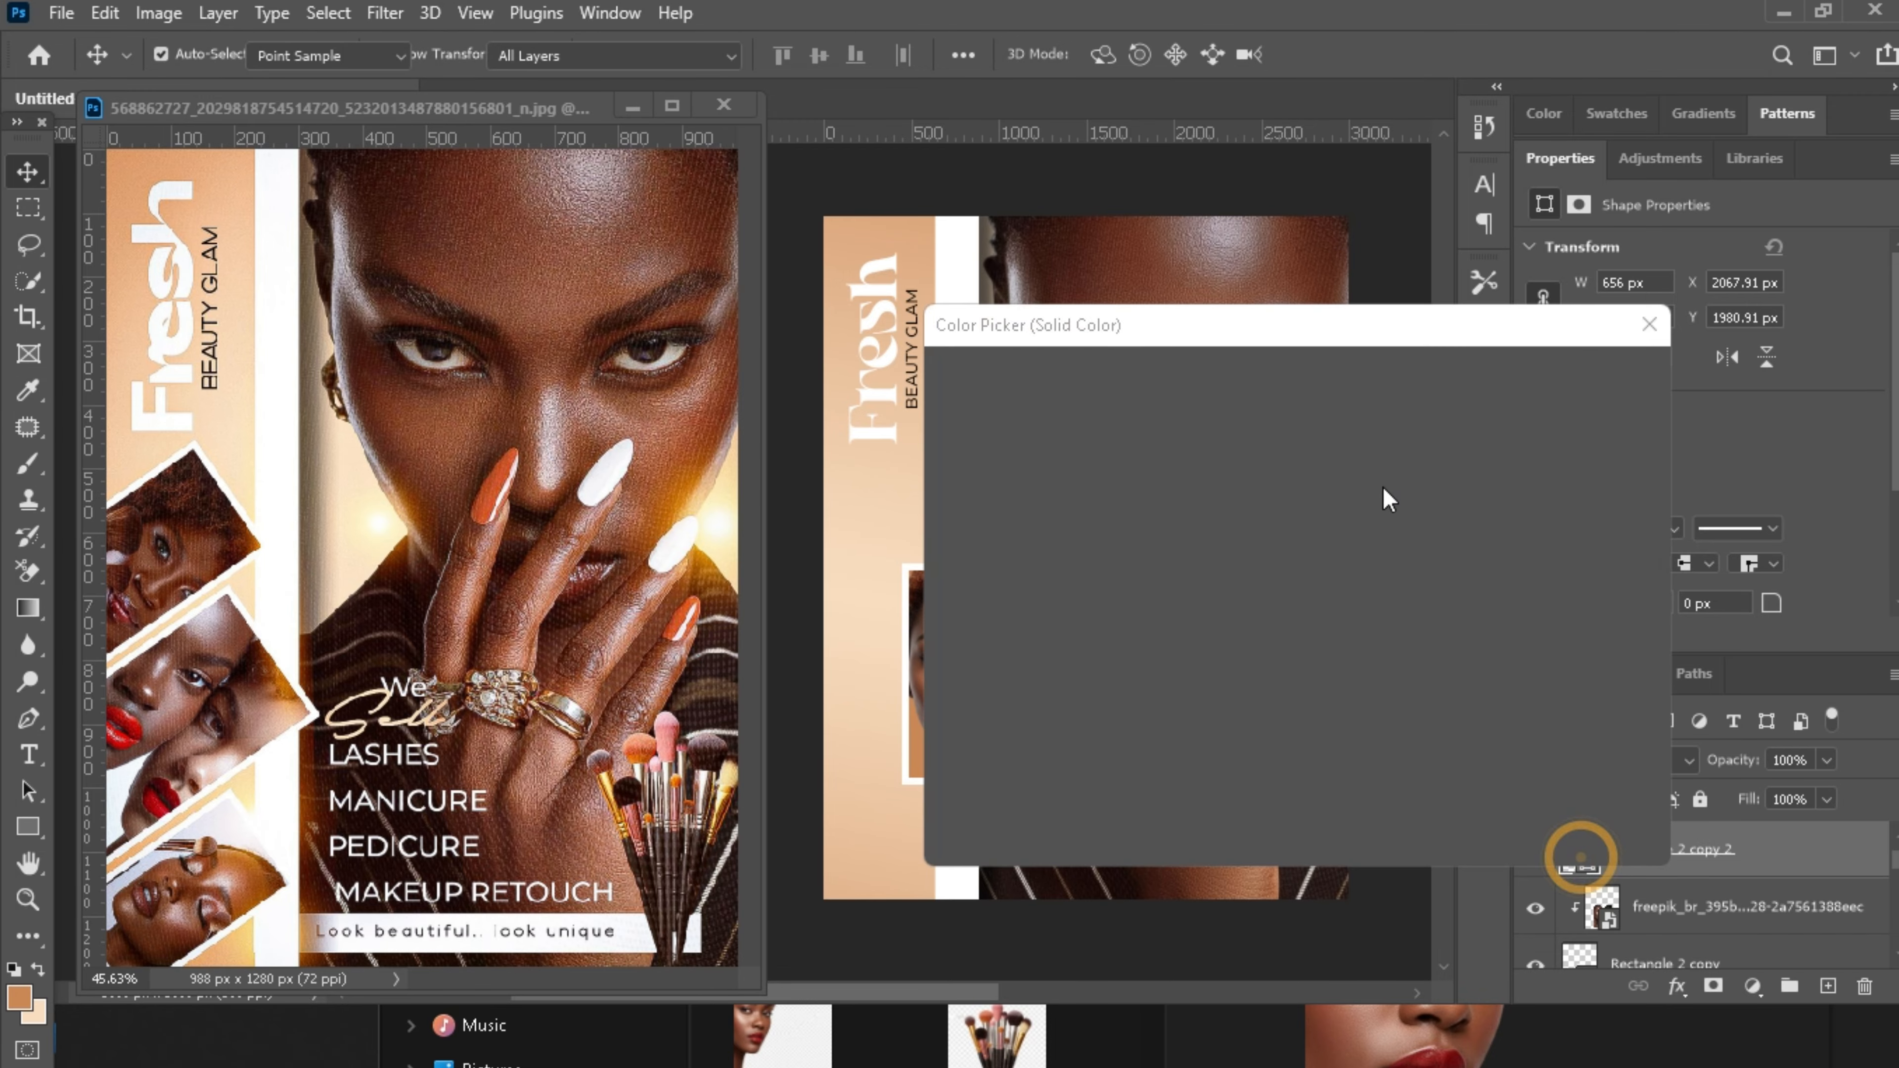
{"action": "left_click_drag", "start_coordinate": [1065, 475], "coordinate": [855, 336]}
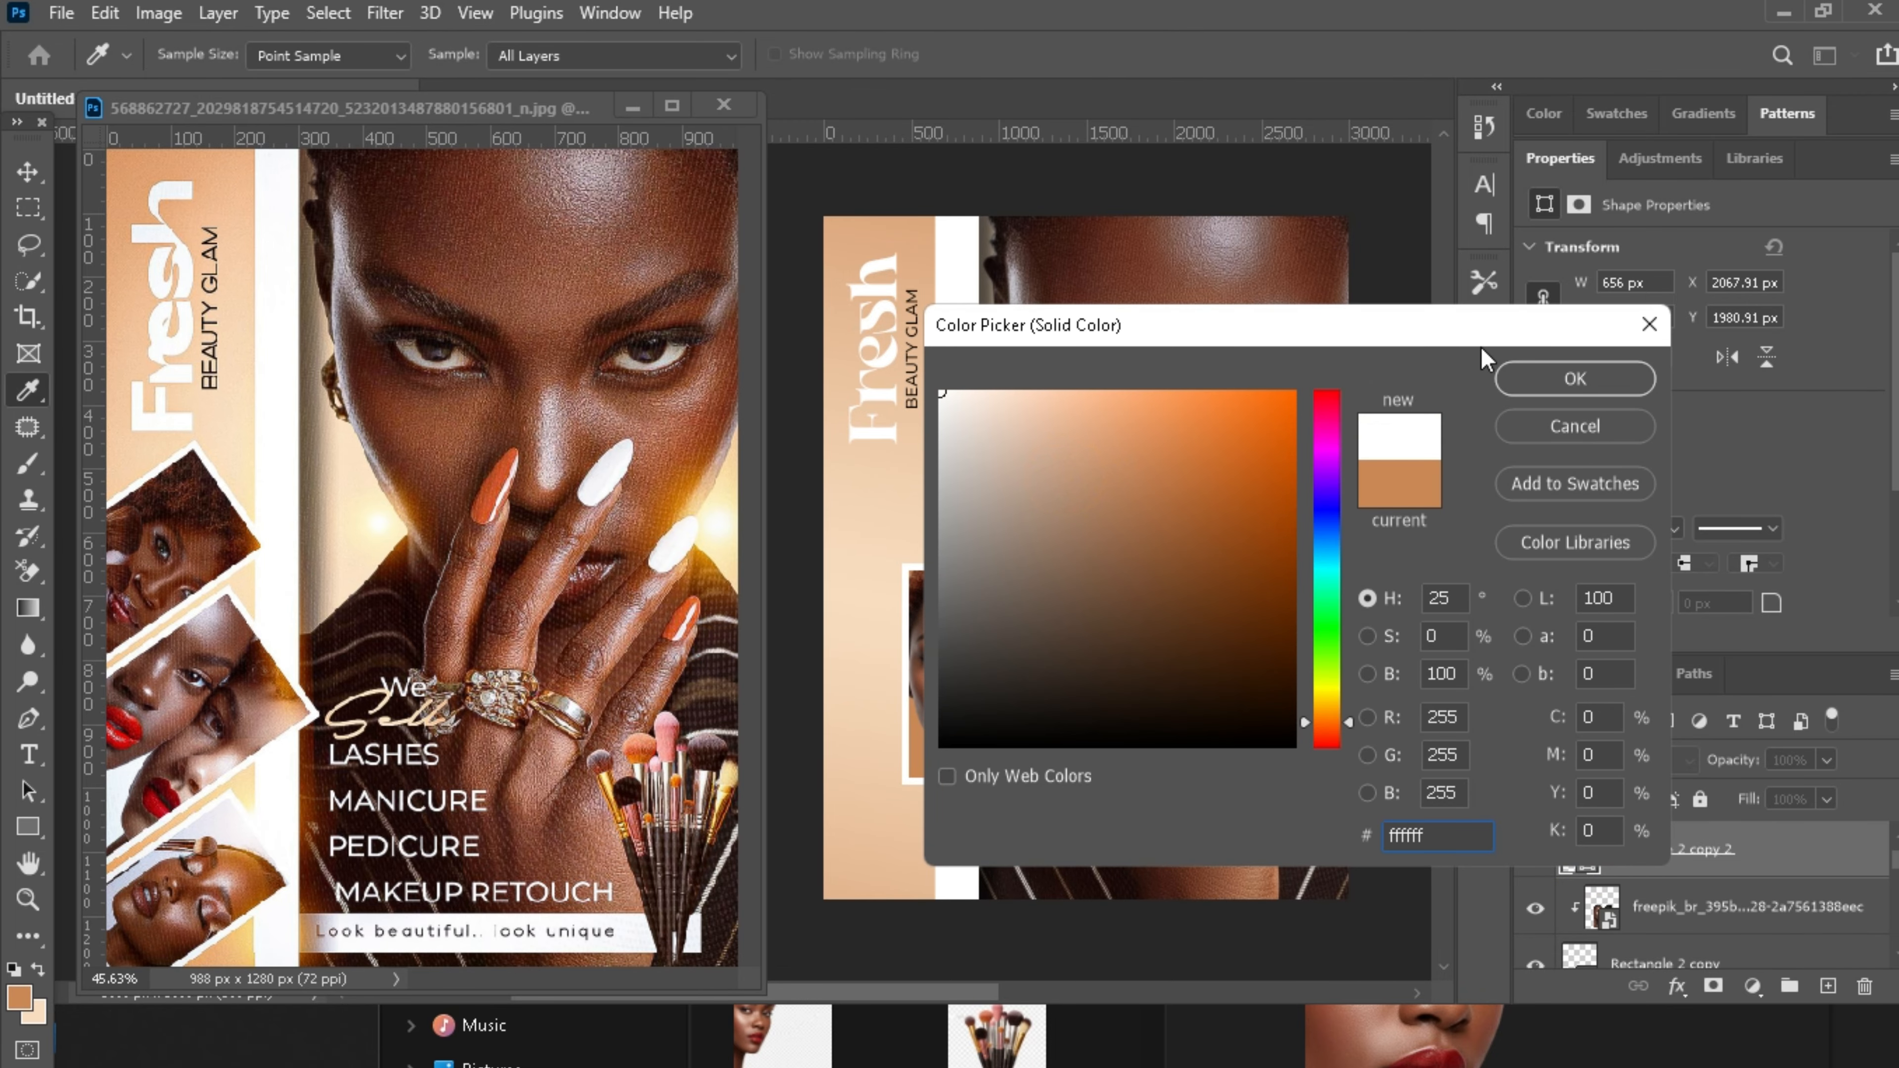
{"action": "left_click", "coordinate": [1559, 388]}
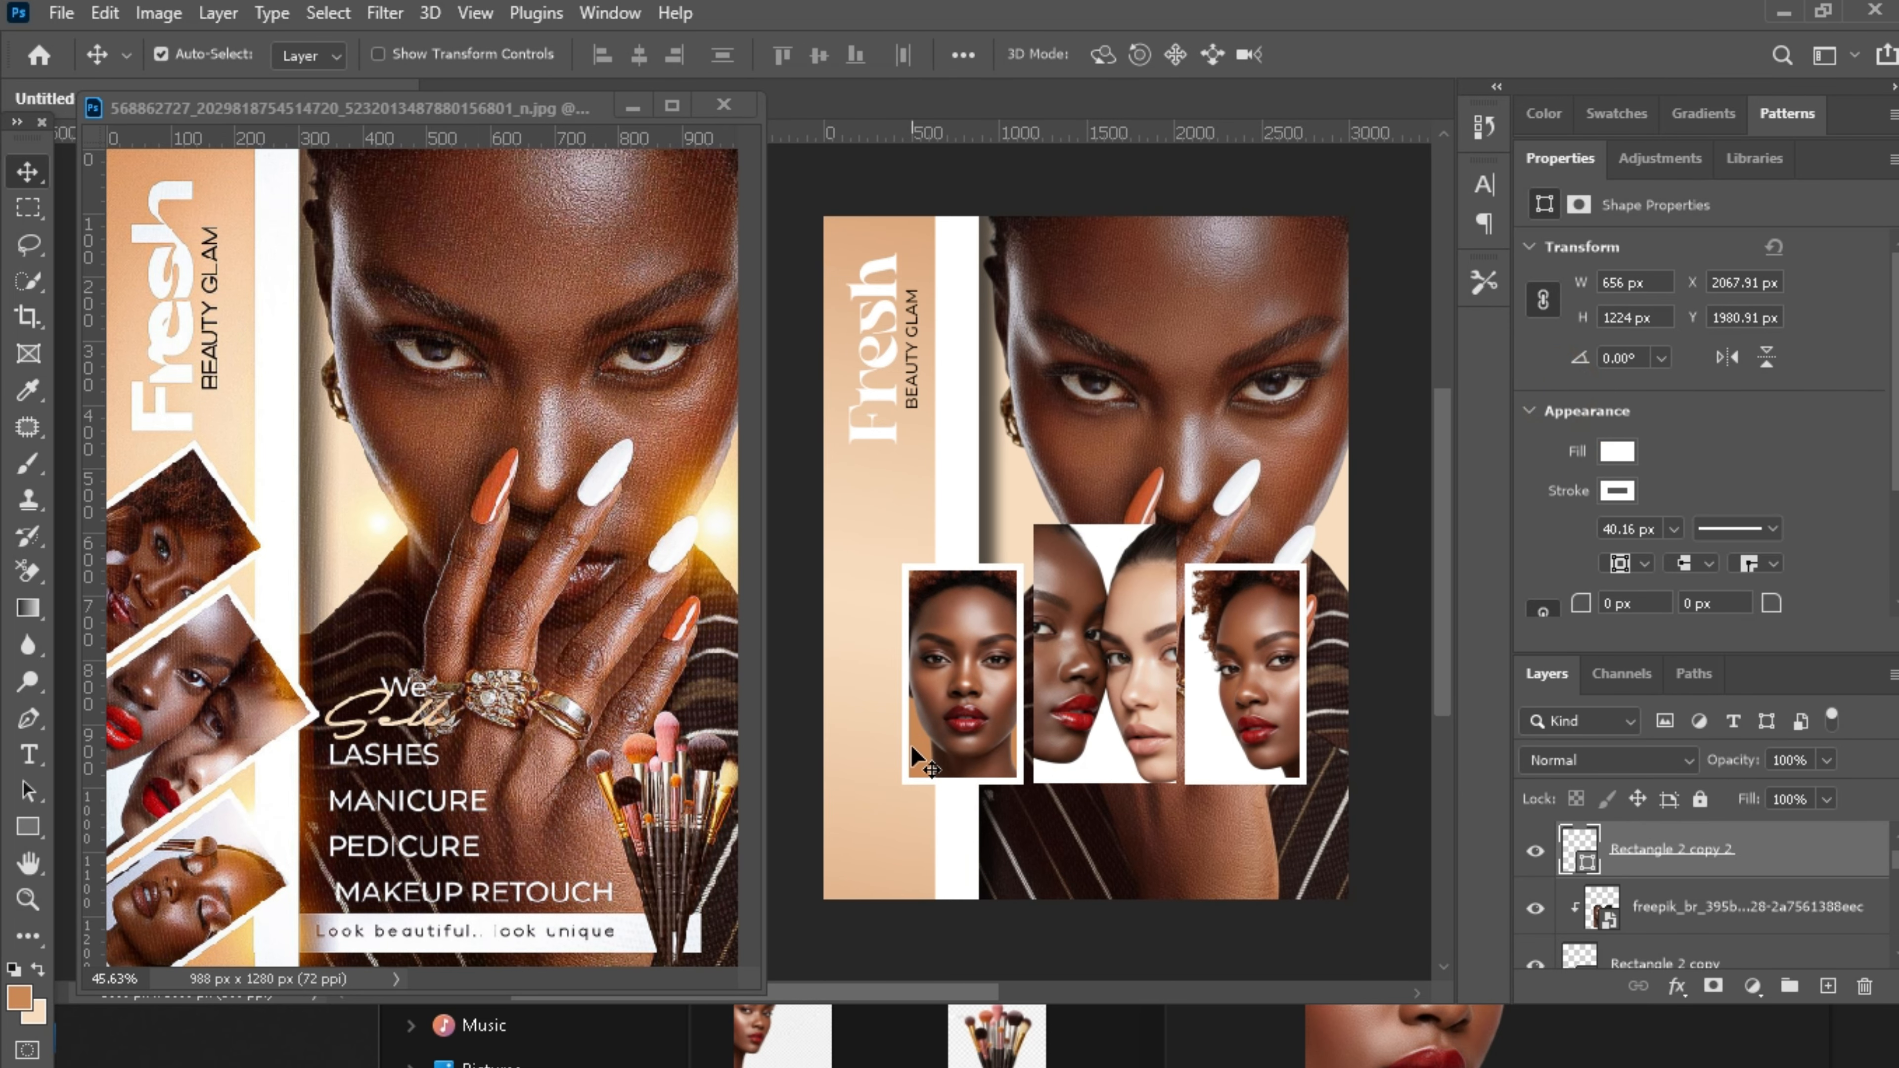
Recolor the first rectangle's fill to white, sampled from the "Fresh" lettering.
{"action": "left_click", "coordinate": [910, 746]}
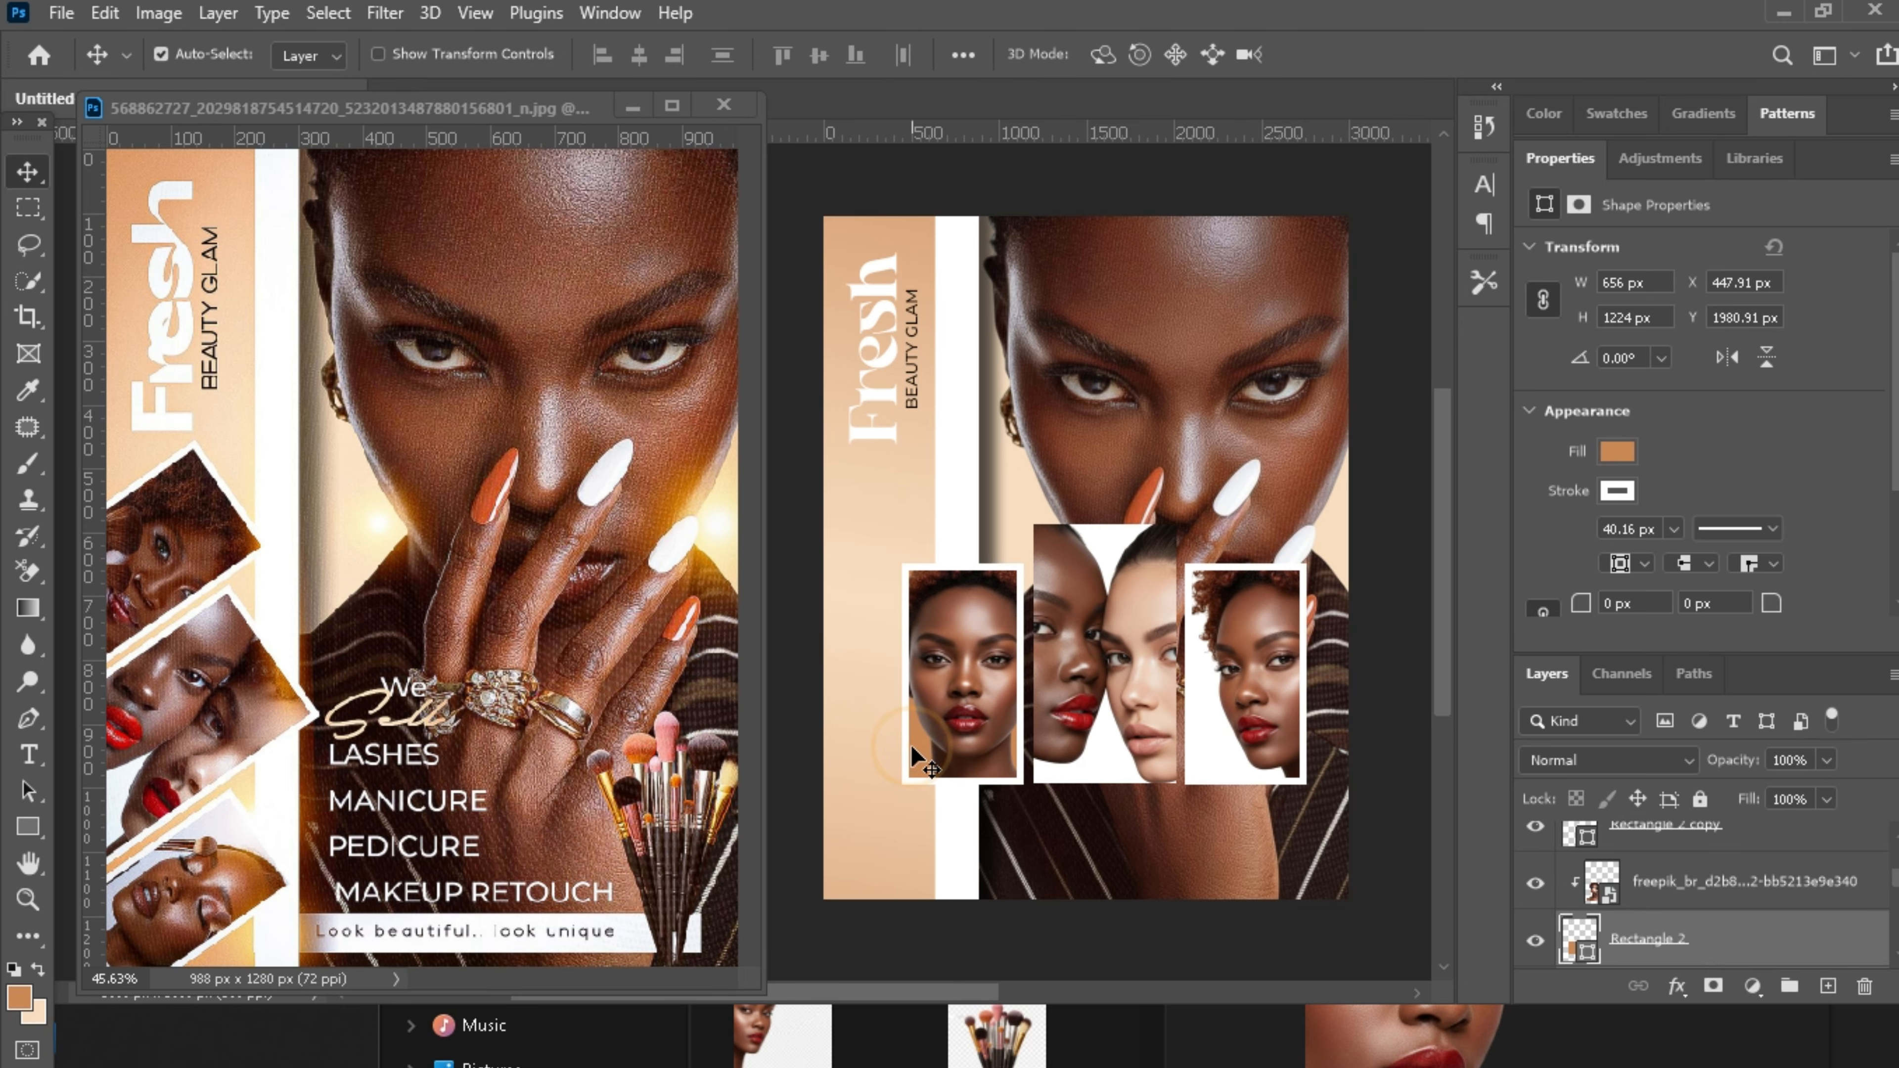
{"action": "double_click", "coordinate": [1584, 944]}
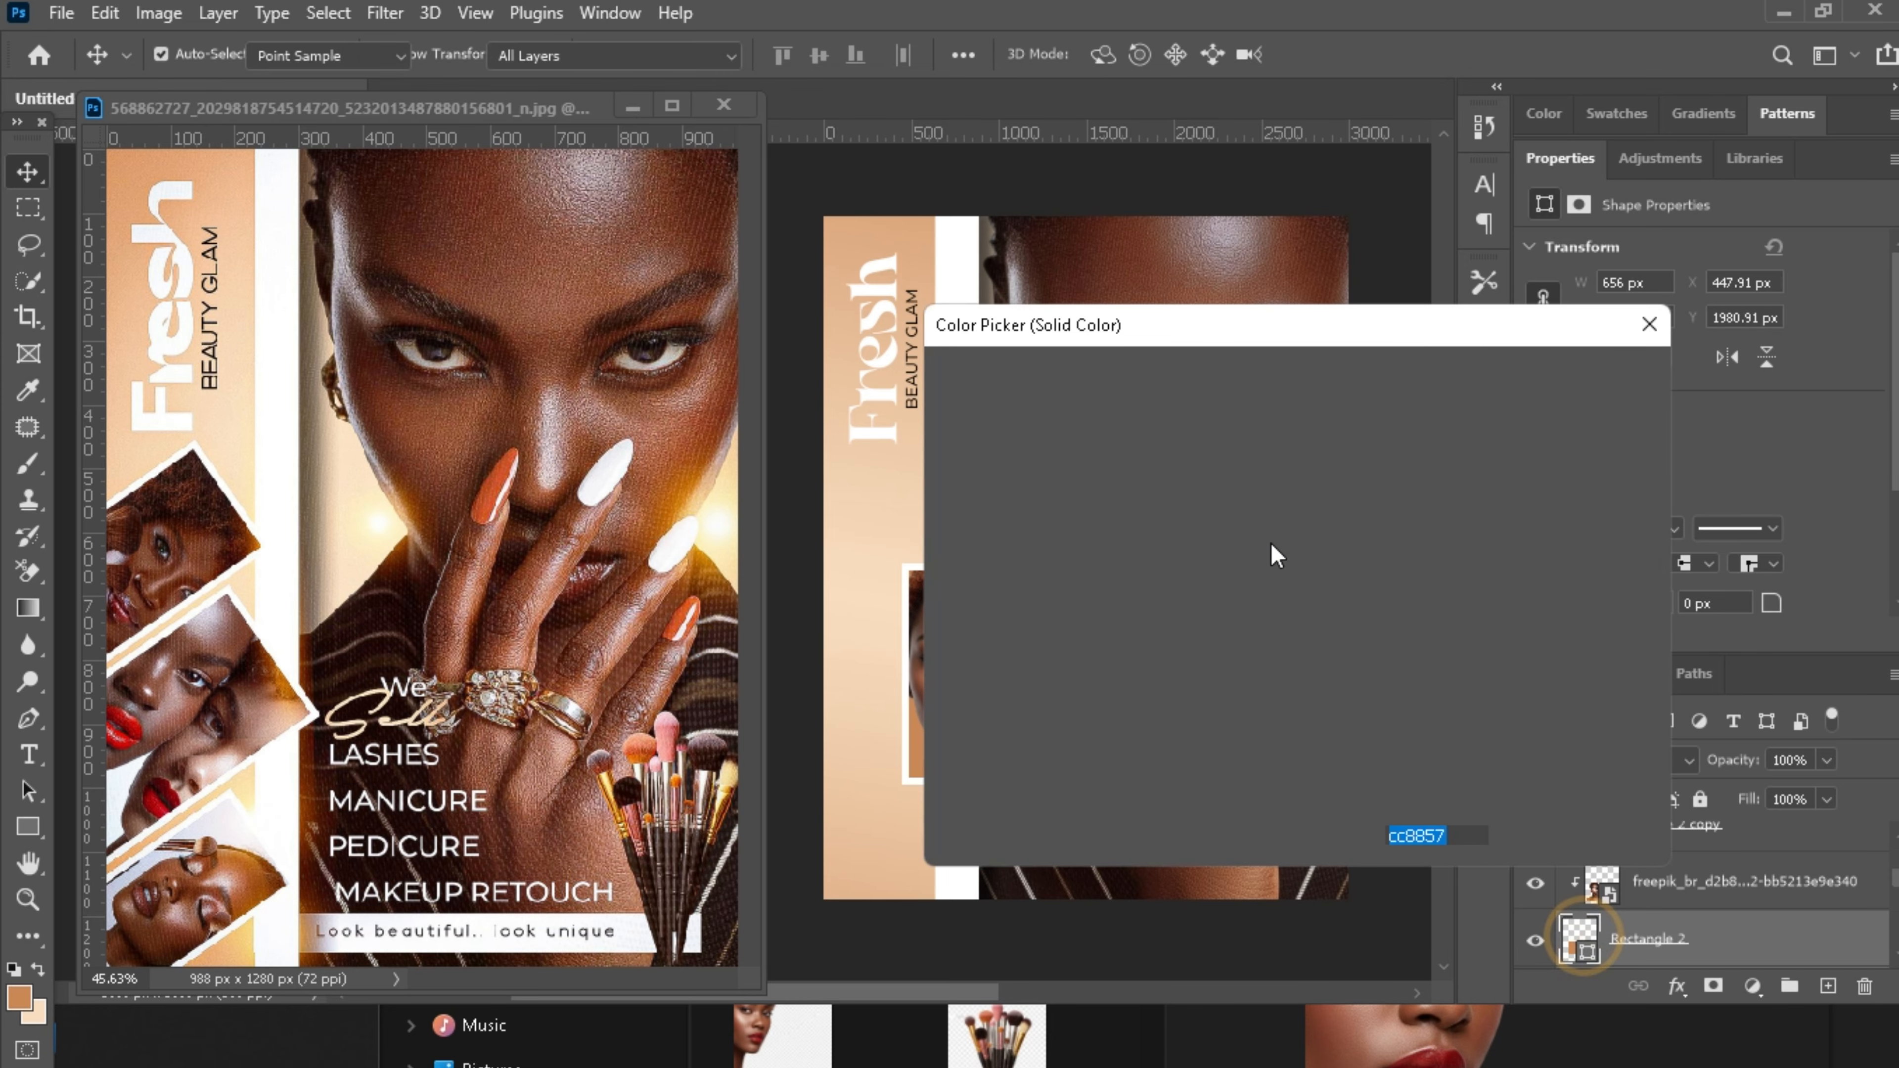
{"action": "left_click", "coordinate": [880, 339]}
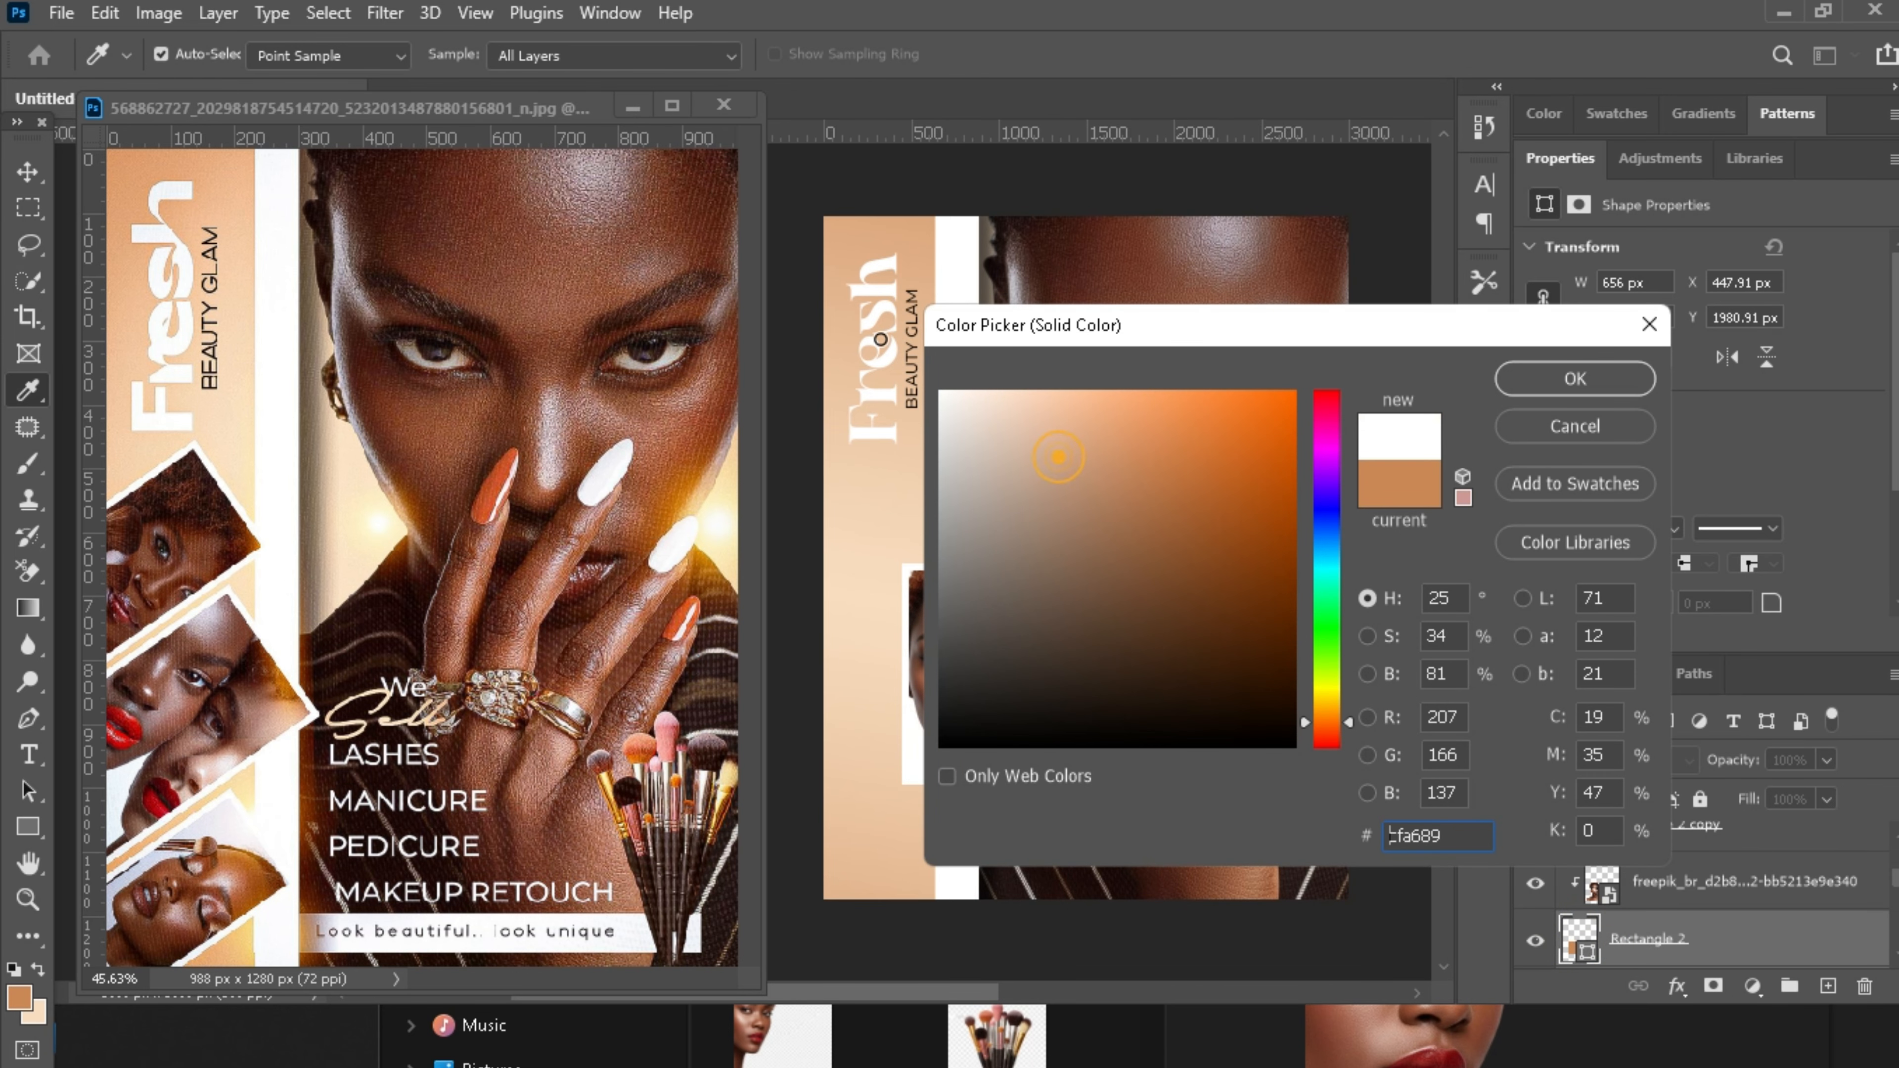
{"action": "left_click", "coordinate": [1577, 362]}
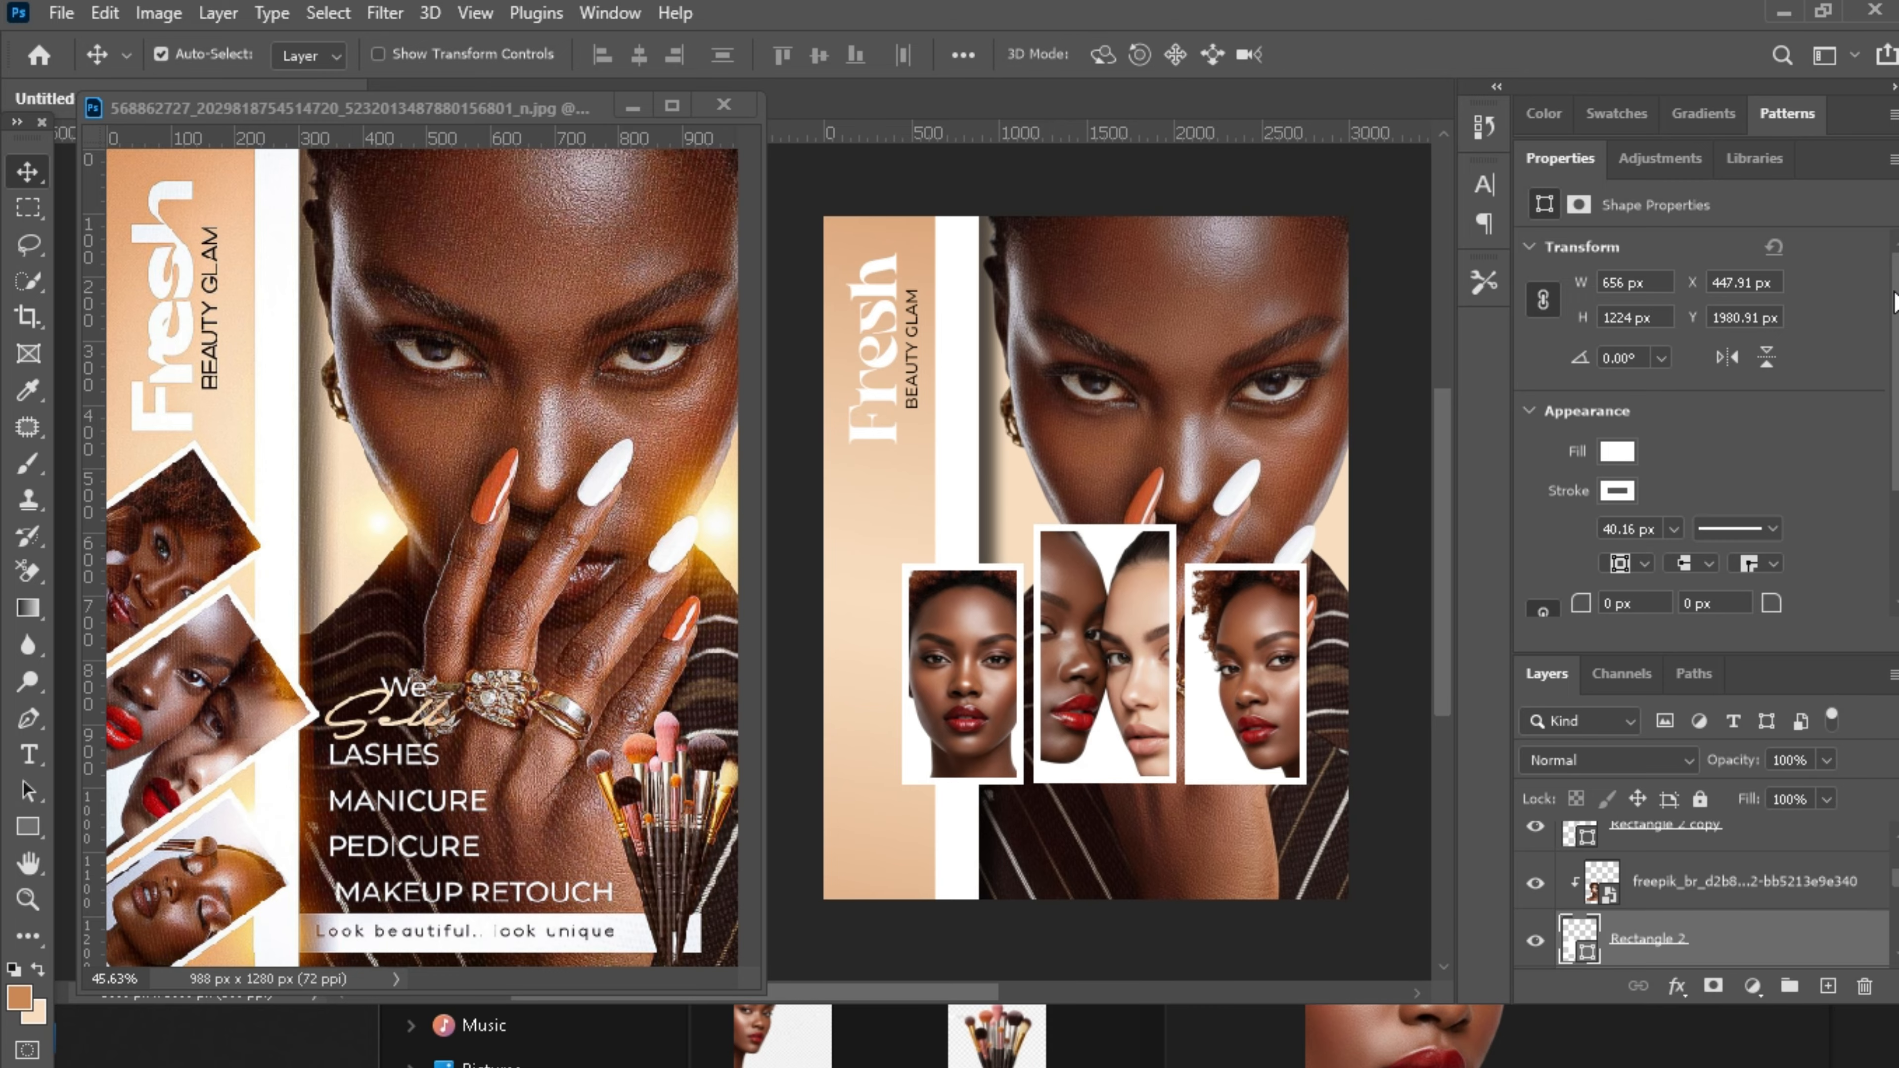
Group the three rectangles together with their clipped portrait photos.
{"action": "double_click", "coordinate": [1855, 165]}
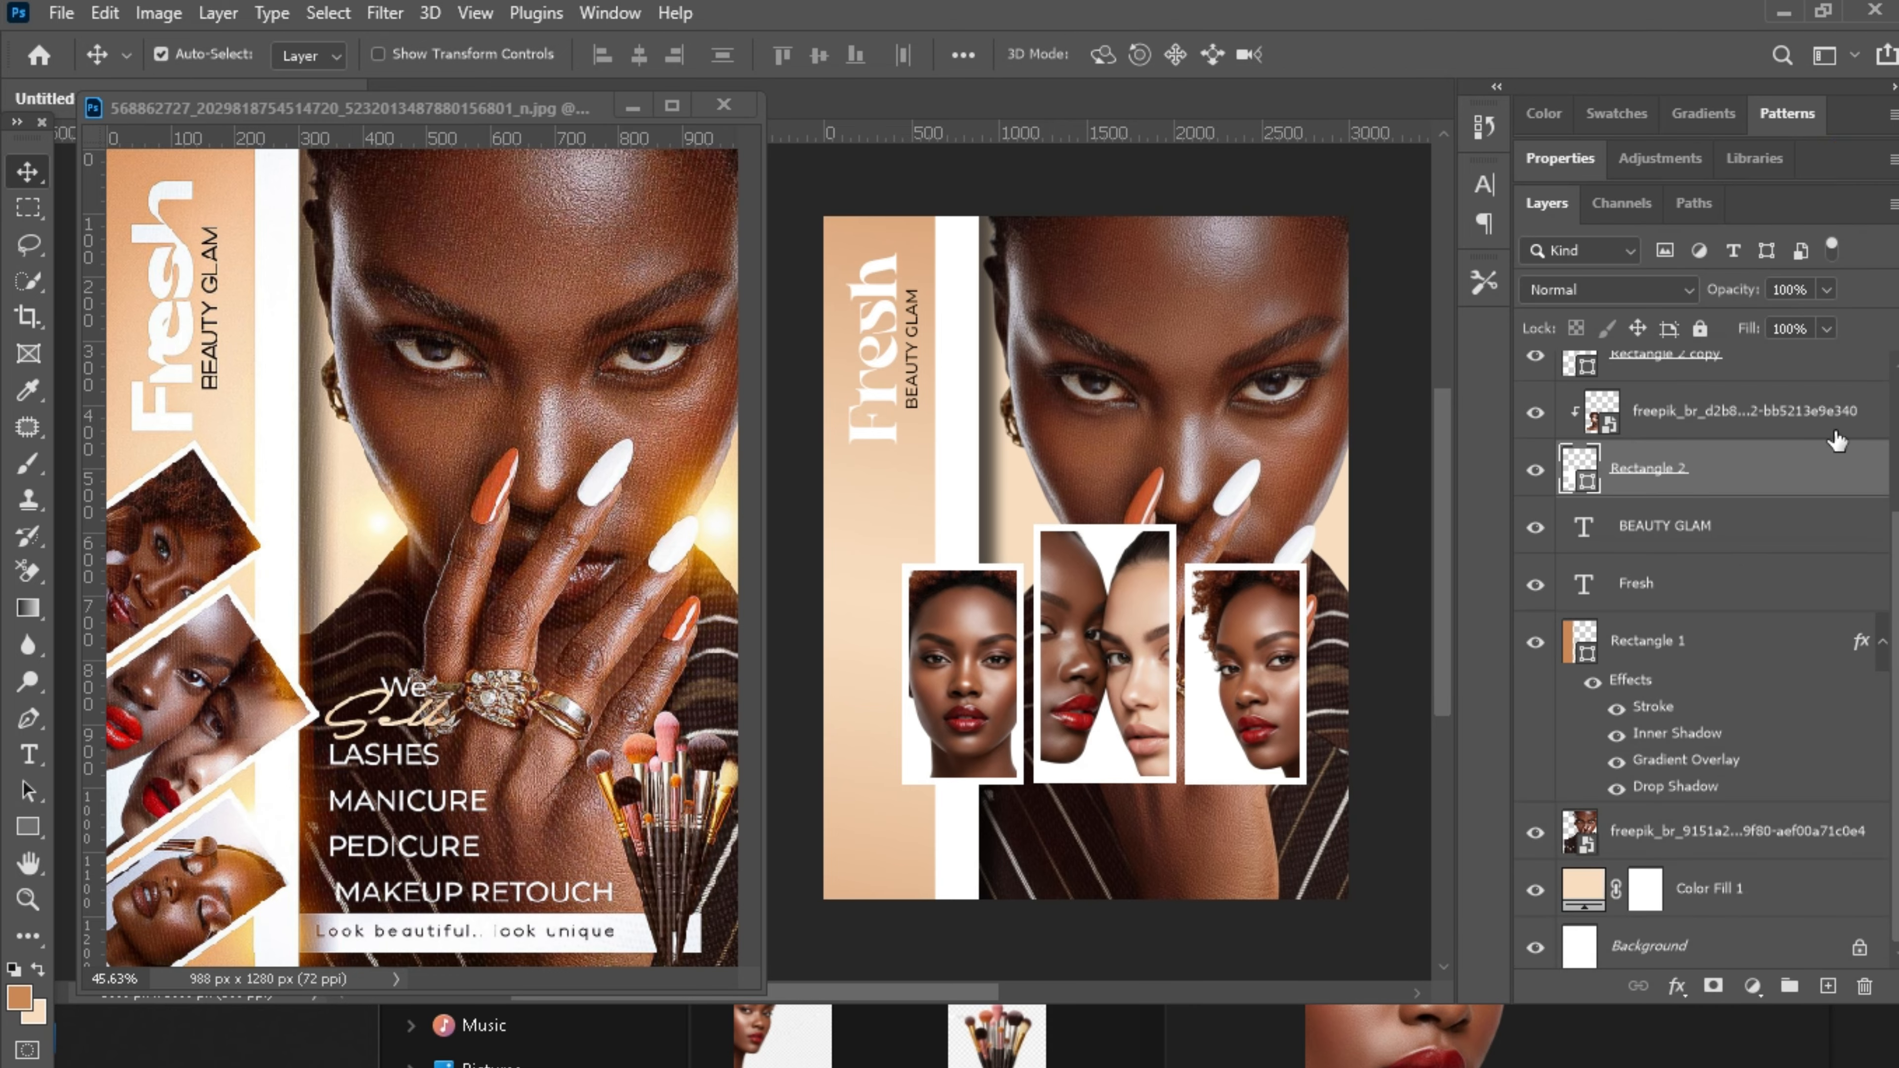
{"action": "scroll", "coordinate": [1705, 655], "scroll_direction": "up", "scroll_amount": 5}
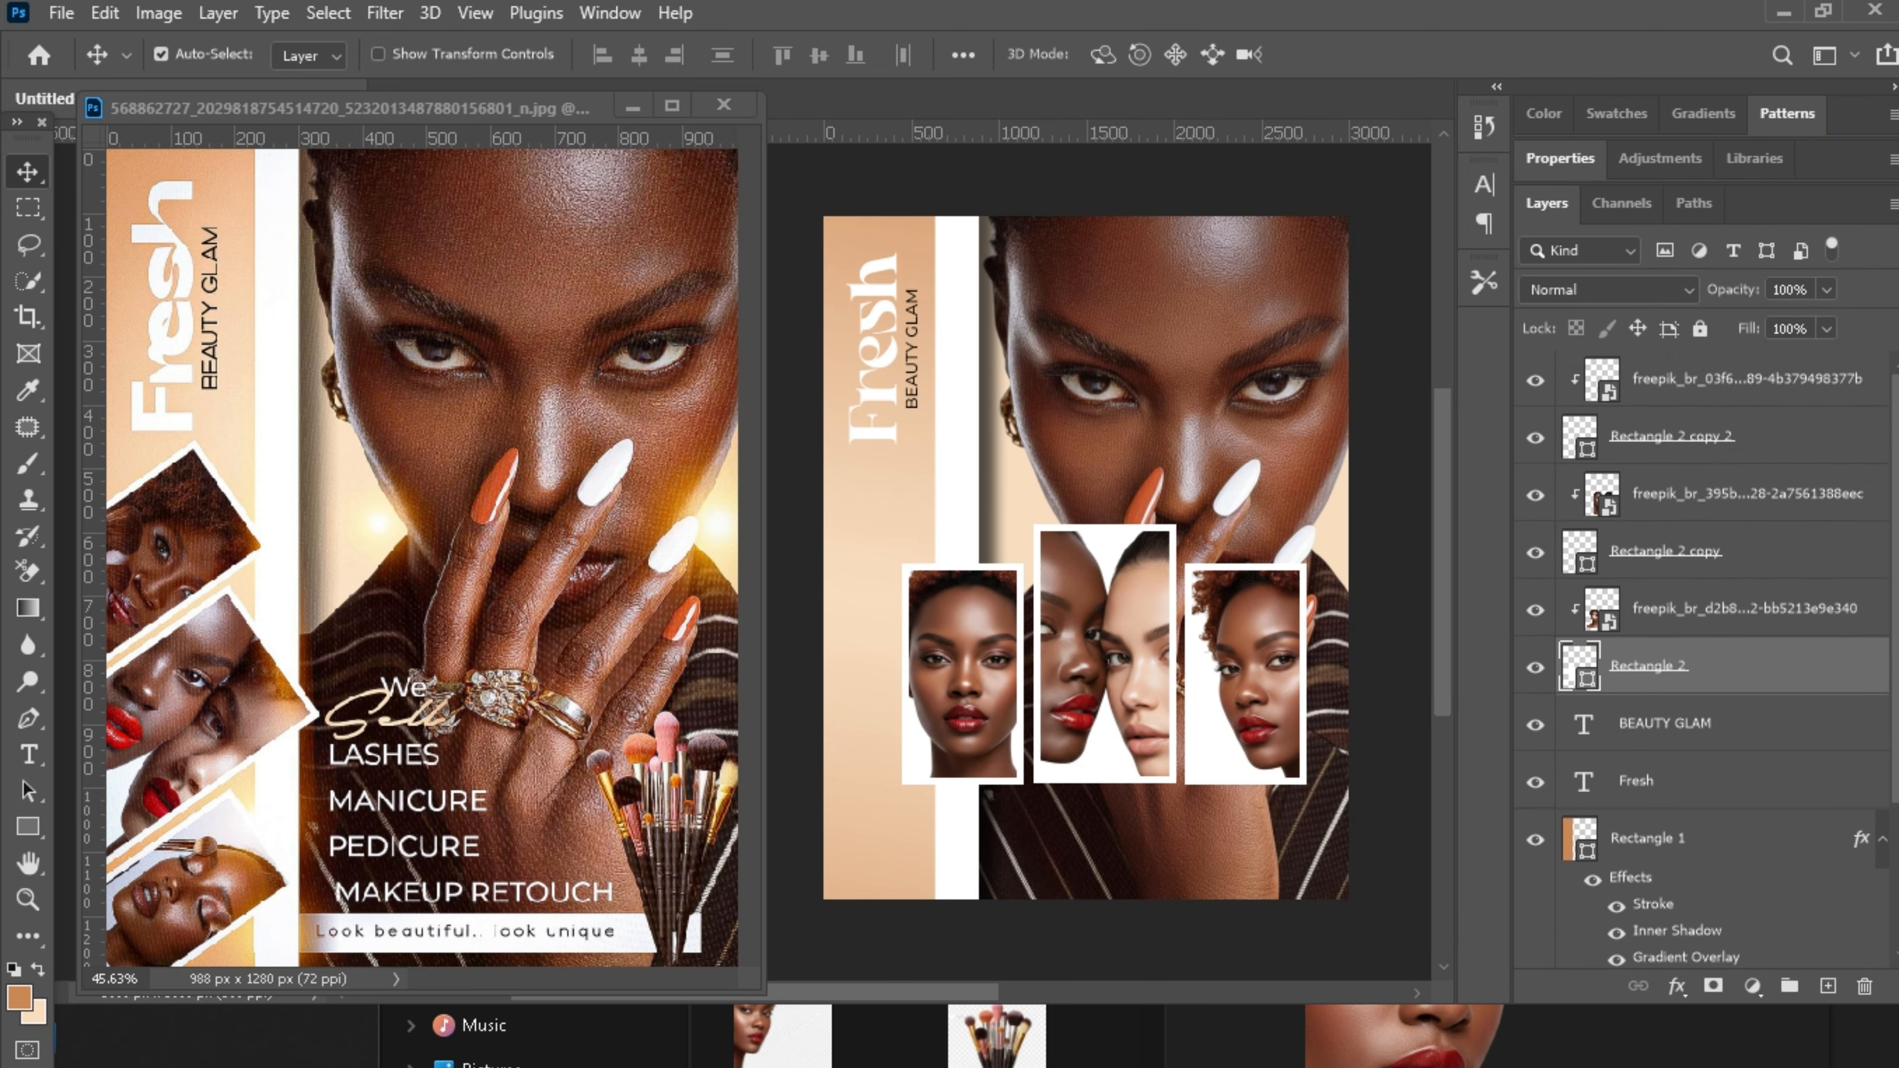
{"action": "left_click", "coordinate": [1718, 398], "text": "shift"}
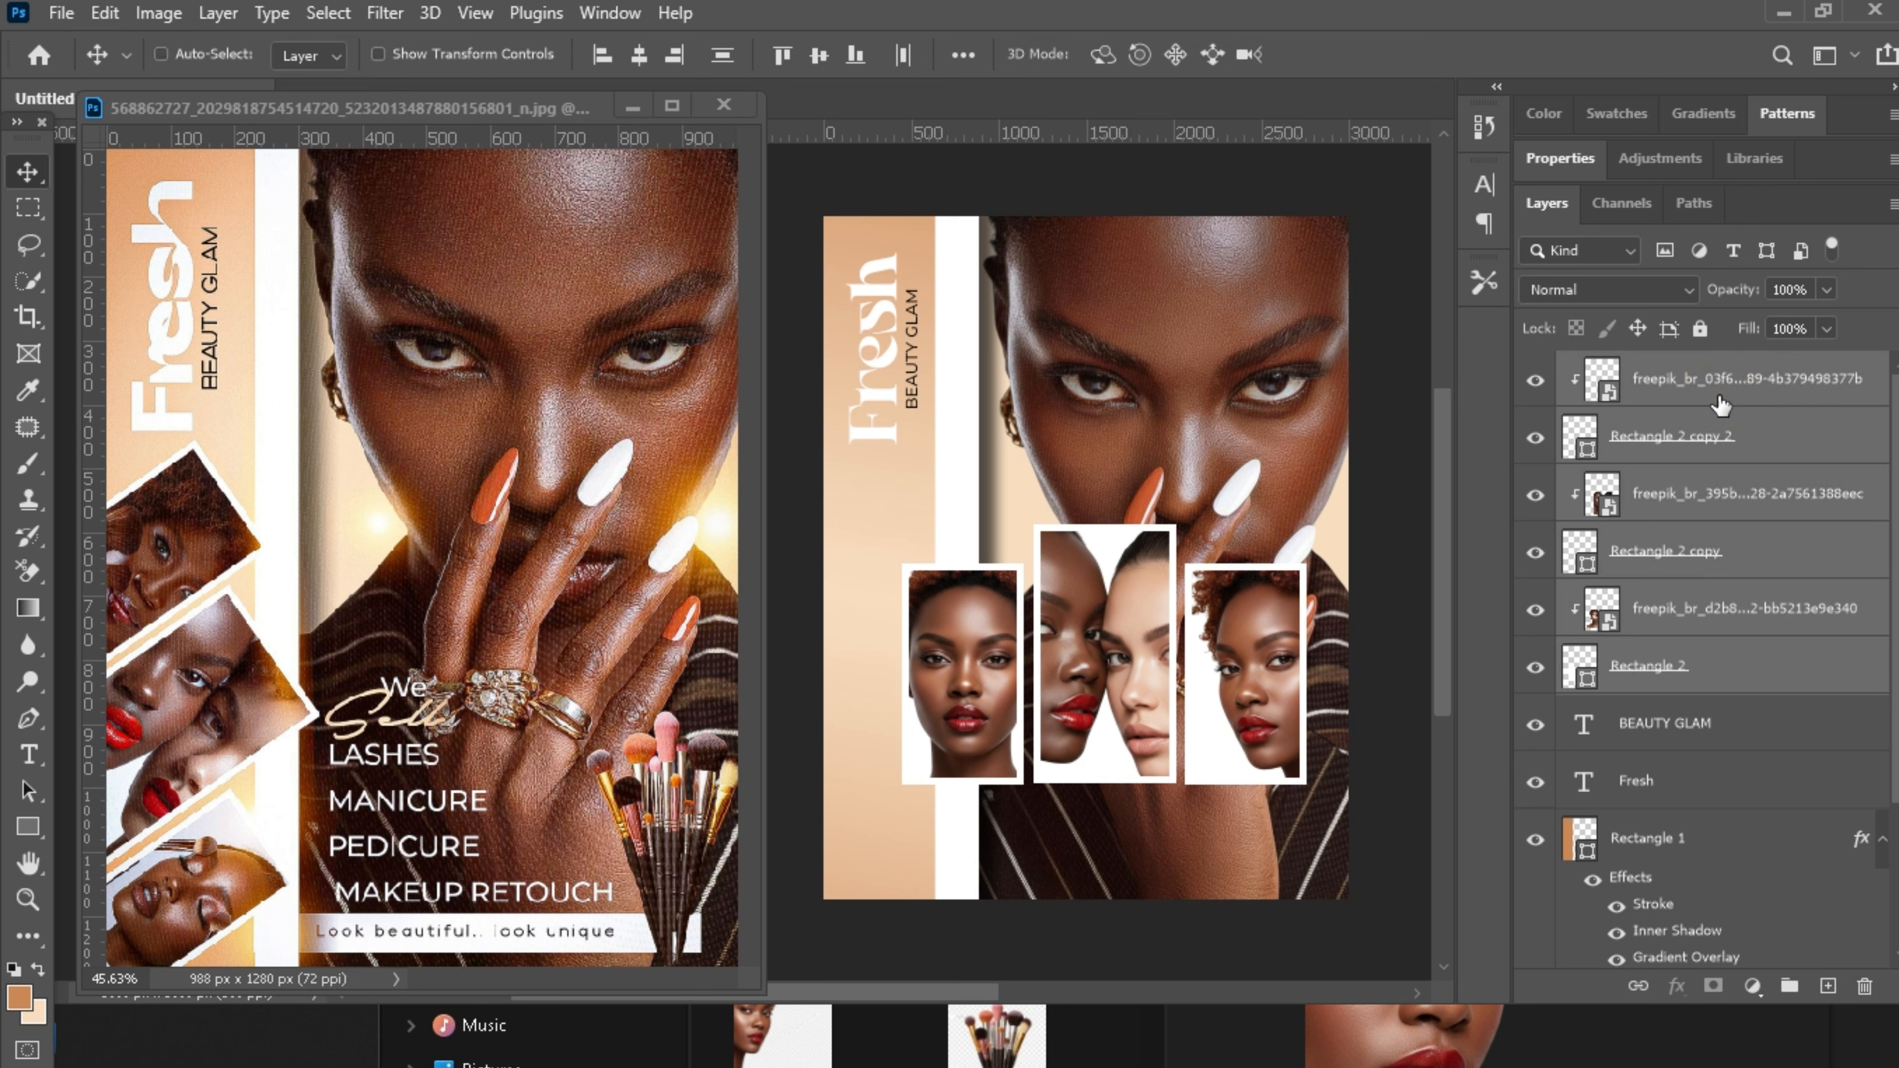
{"action": "key", "text": "ctrl+g"}
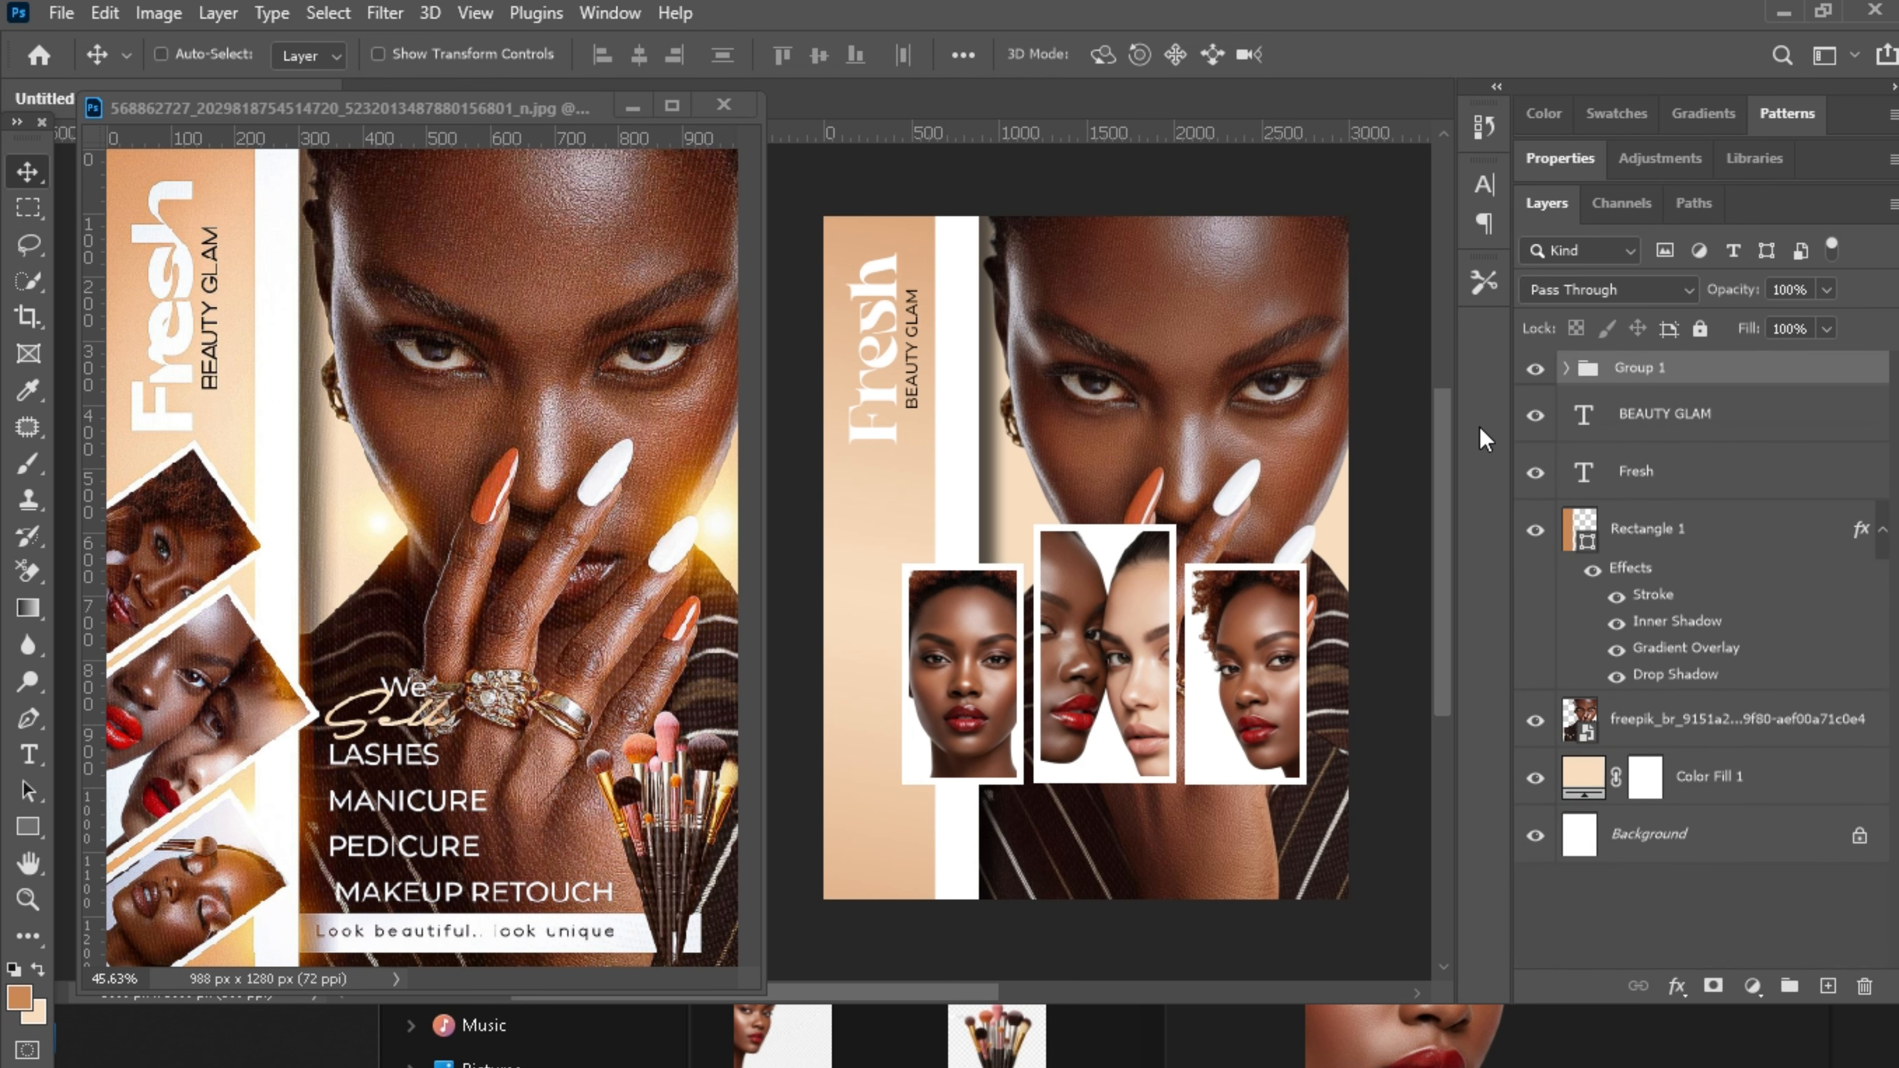
Rotate the photo group to about 58.5°, scale it to about 94.4% and position it diagonally in the flyer's lower-left corner.
{"action": "key", "text": "ctrl+t"}
{"action": "left_click_drag", "start_coordinate": [1292, 486], "coordinate": [1033, 761]}
{"action": "left_click_drag", "start_coordinate": [1176, 827], "coordinate": [1120, 821]}
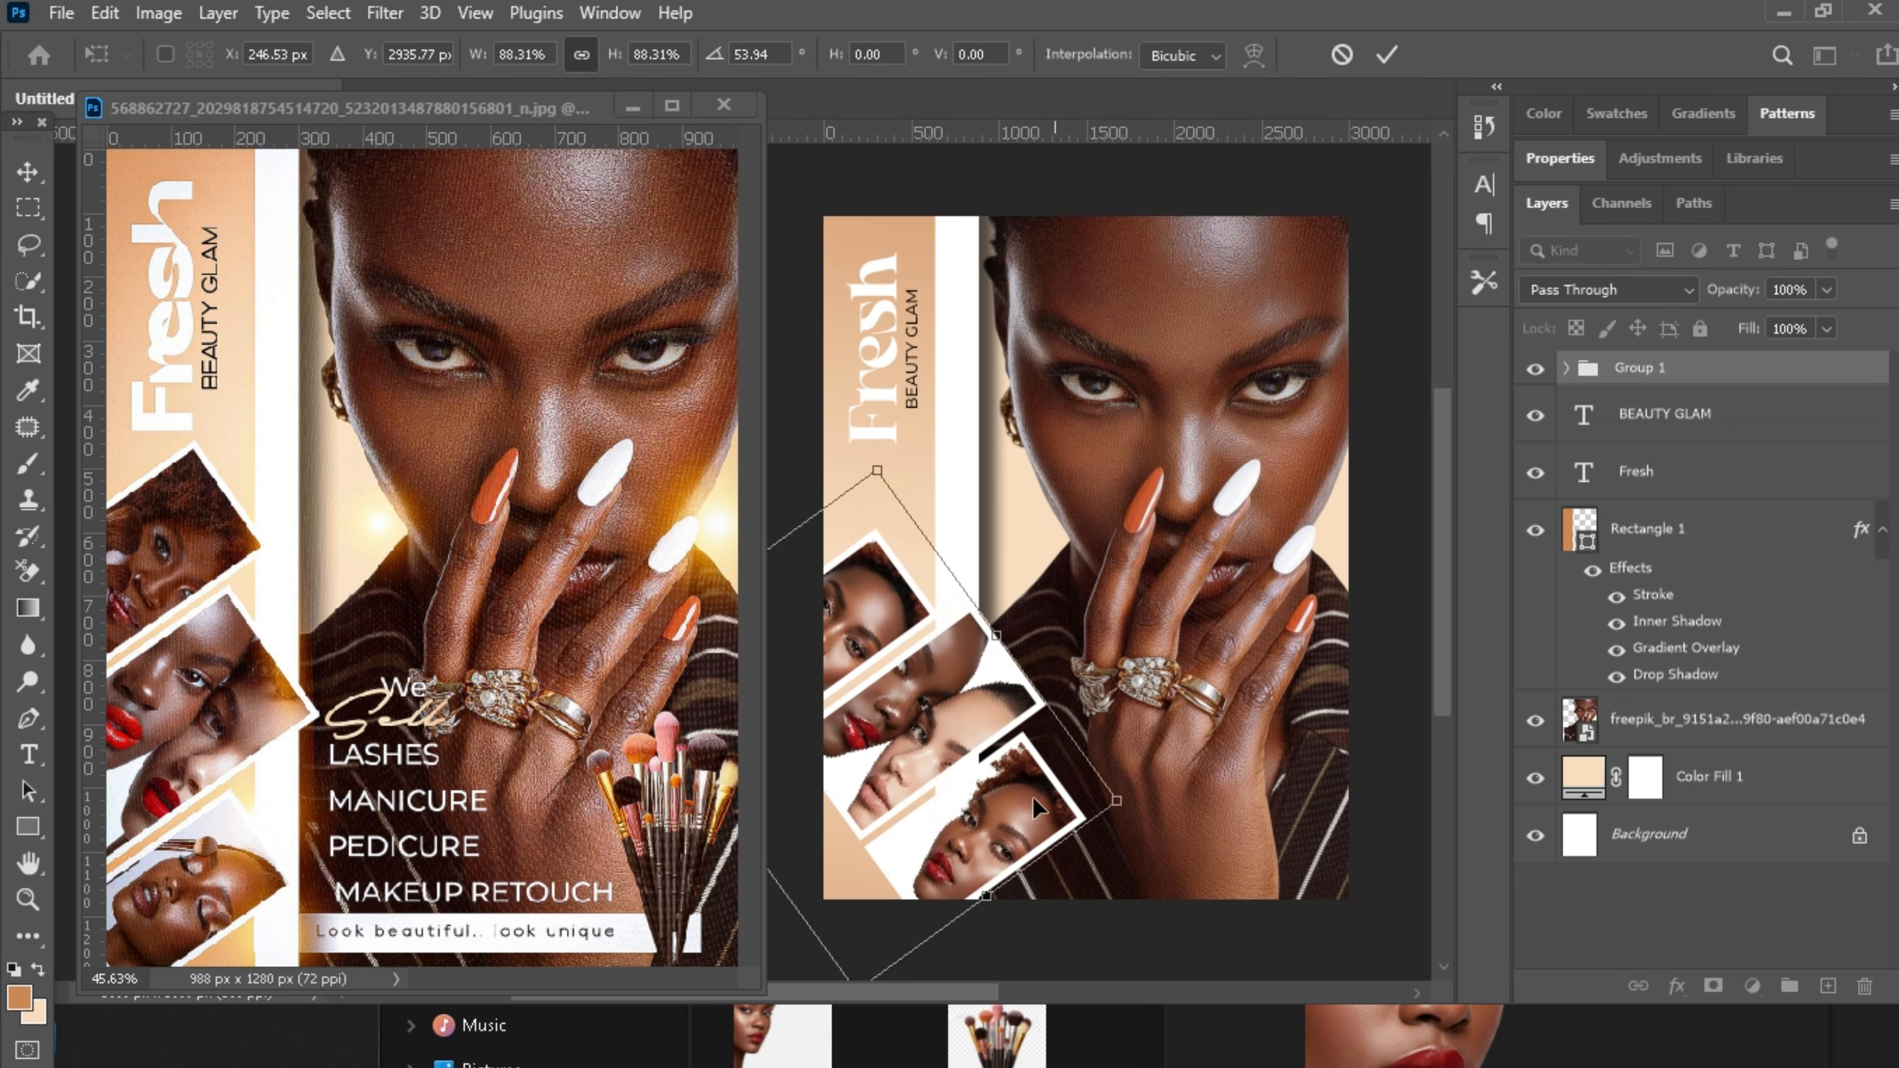
{"action": "left_click_drag", "start_coordinate": [986, 786], "coordinate": [1025, 761]}
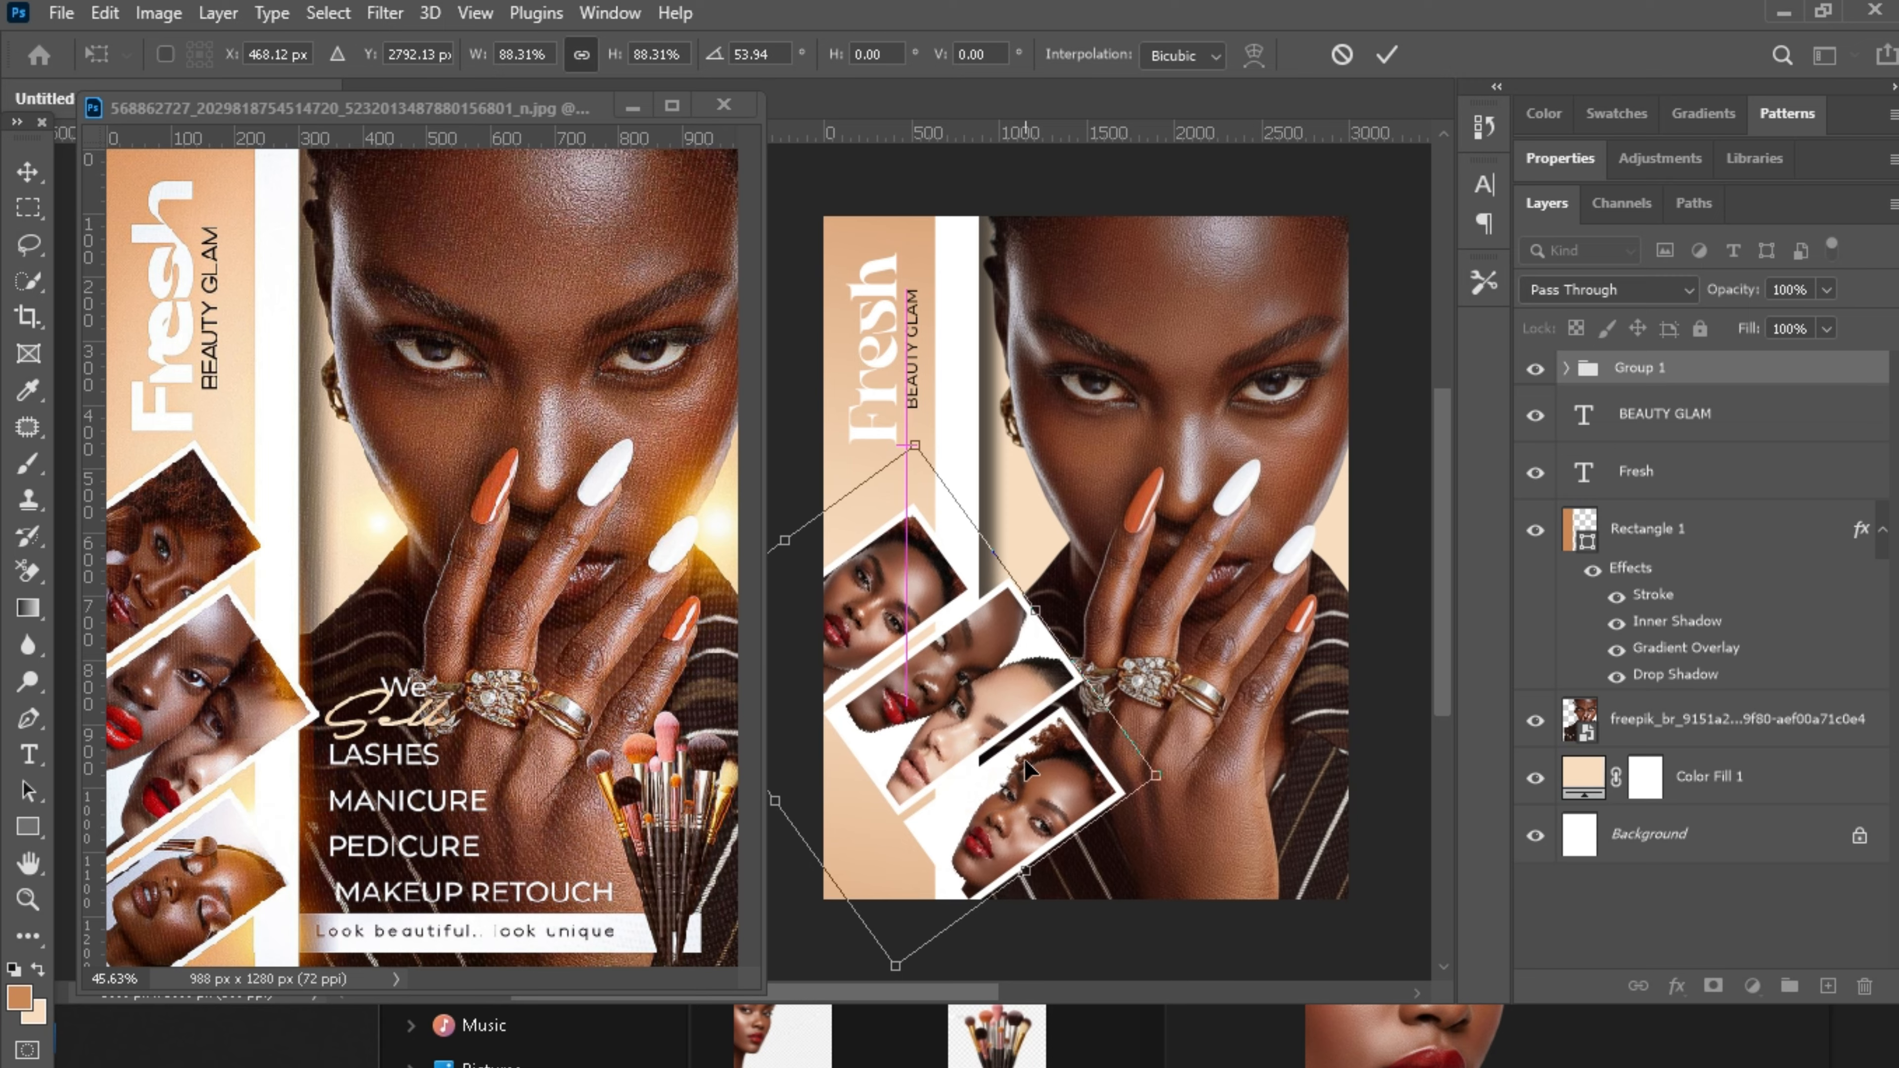
{"action": "left_click_drag", "start_coordinate": [1191, 767], "coordinate": [1185, 790]}
{"action": "left_click_drag", "start_coordinate": [1023, 727], "coordinate": [989, 711]}
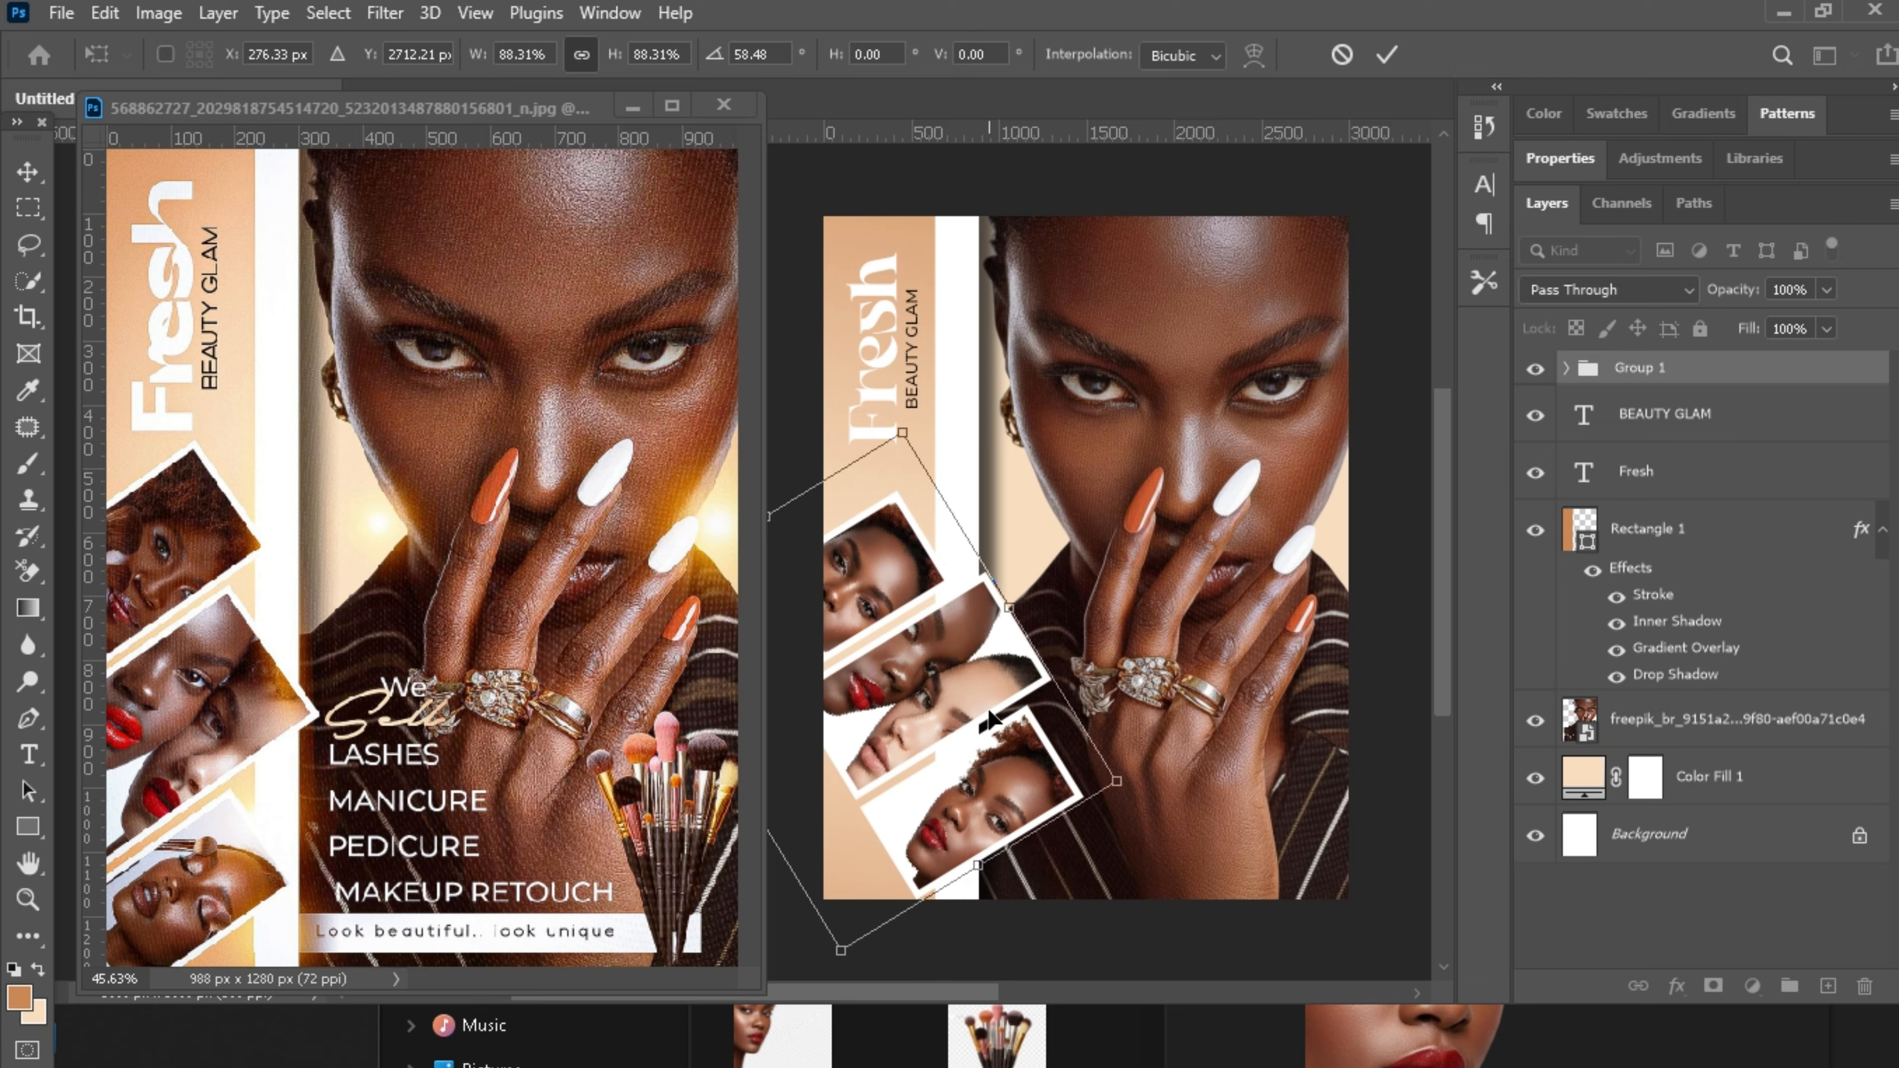
{"action": "left_click_drag", "start_coordinate": [1009, 596], "coordinate": [1024, 577]}
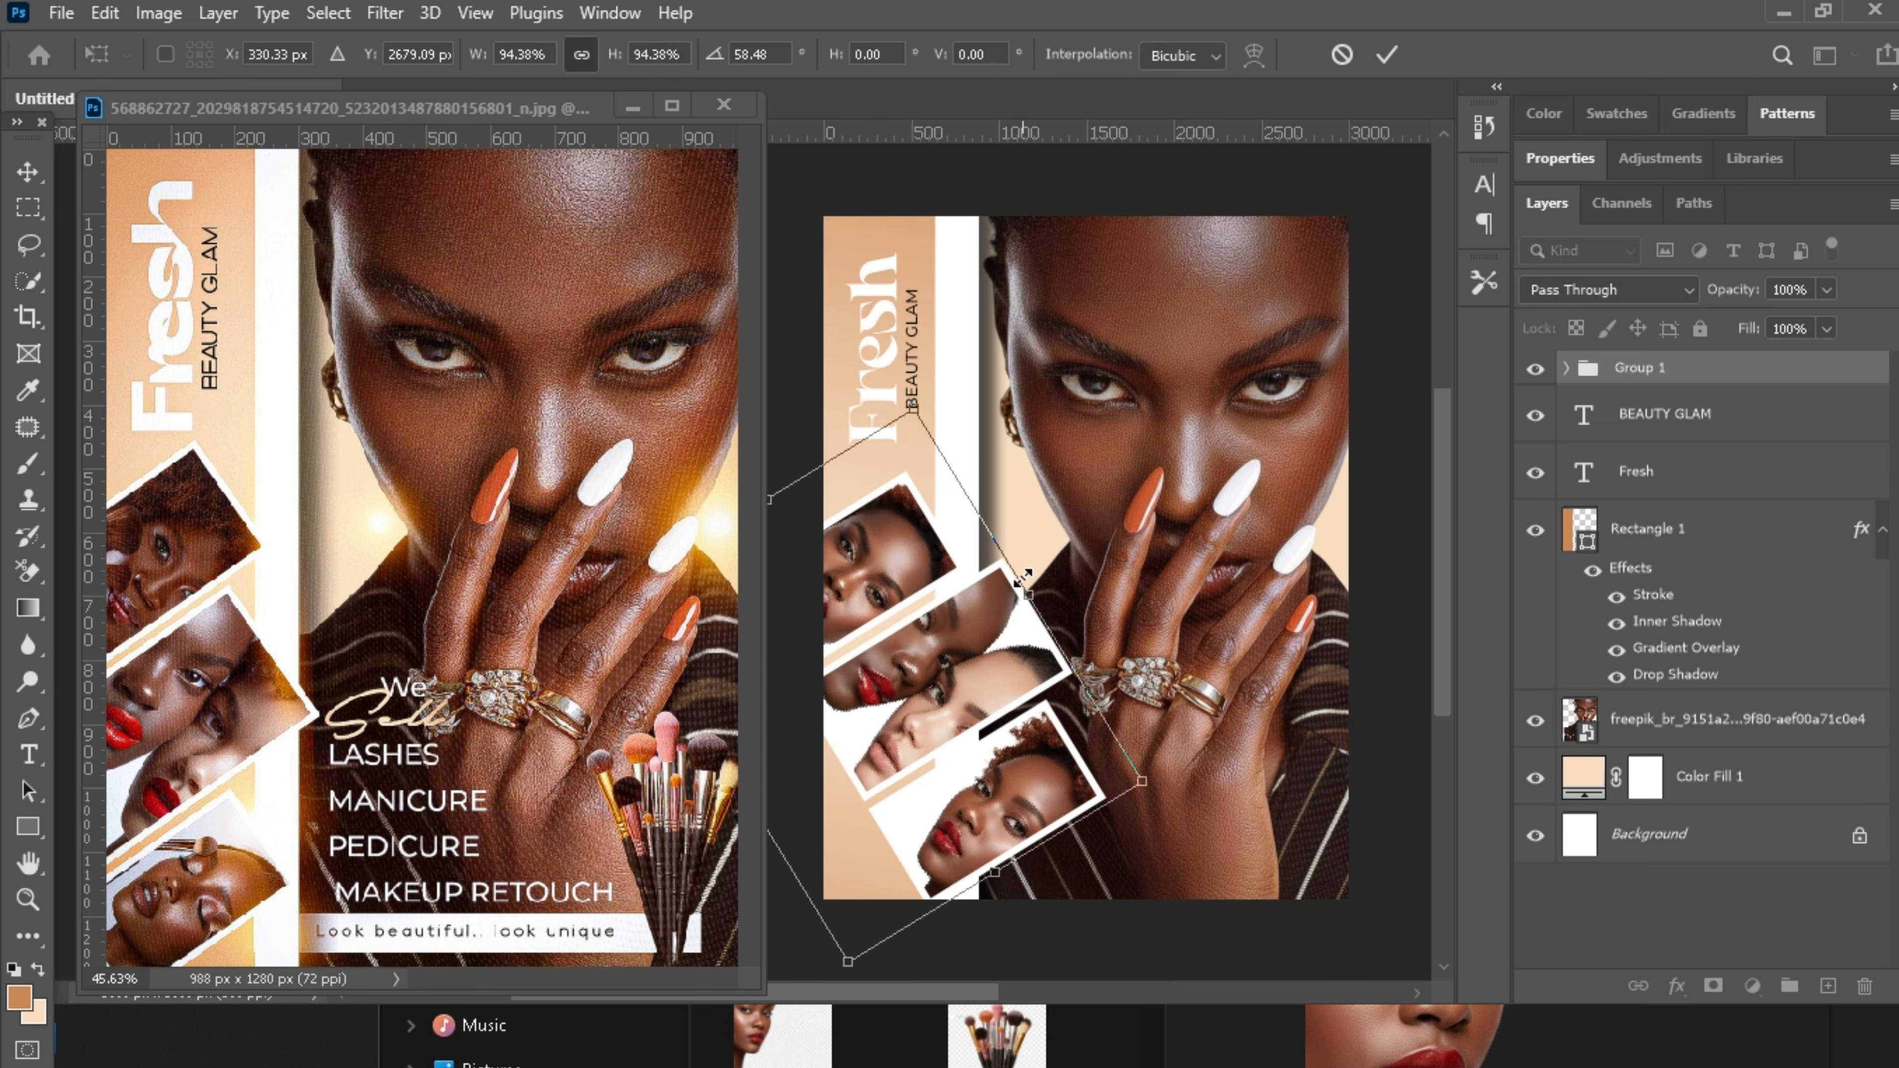
{"action": "key", "text": "Return"}
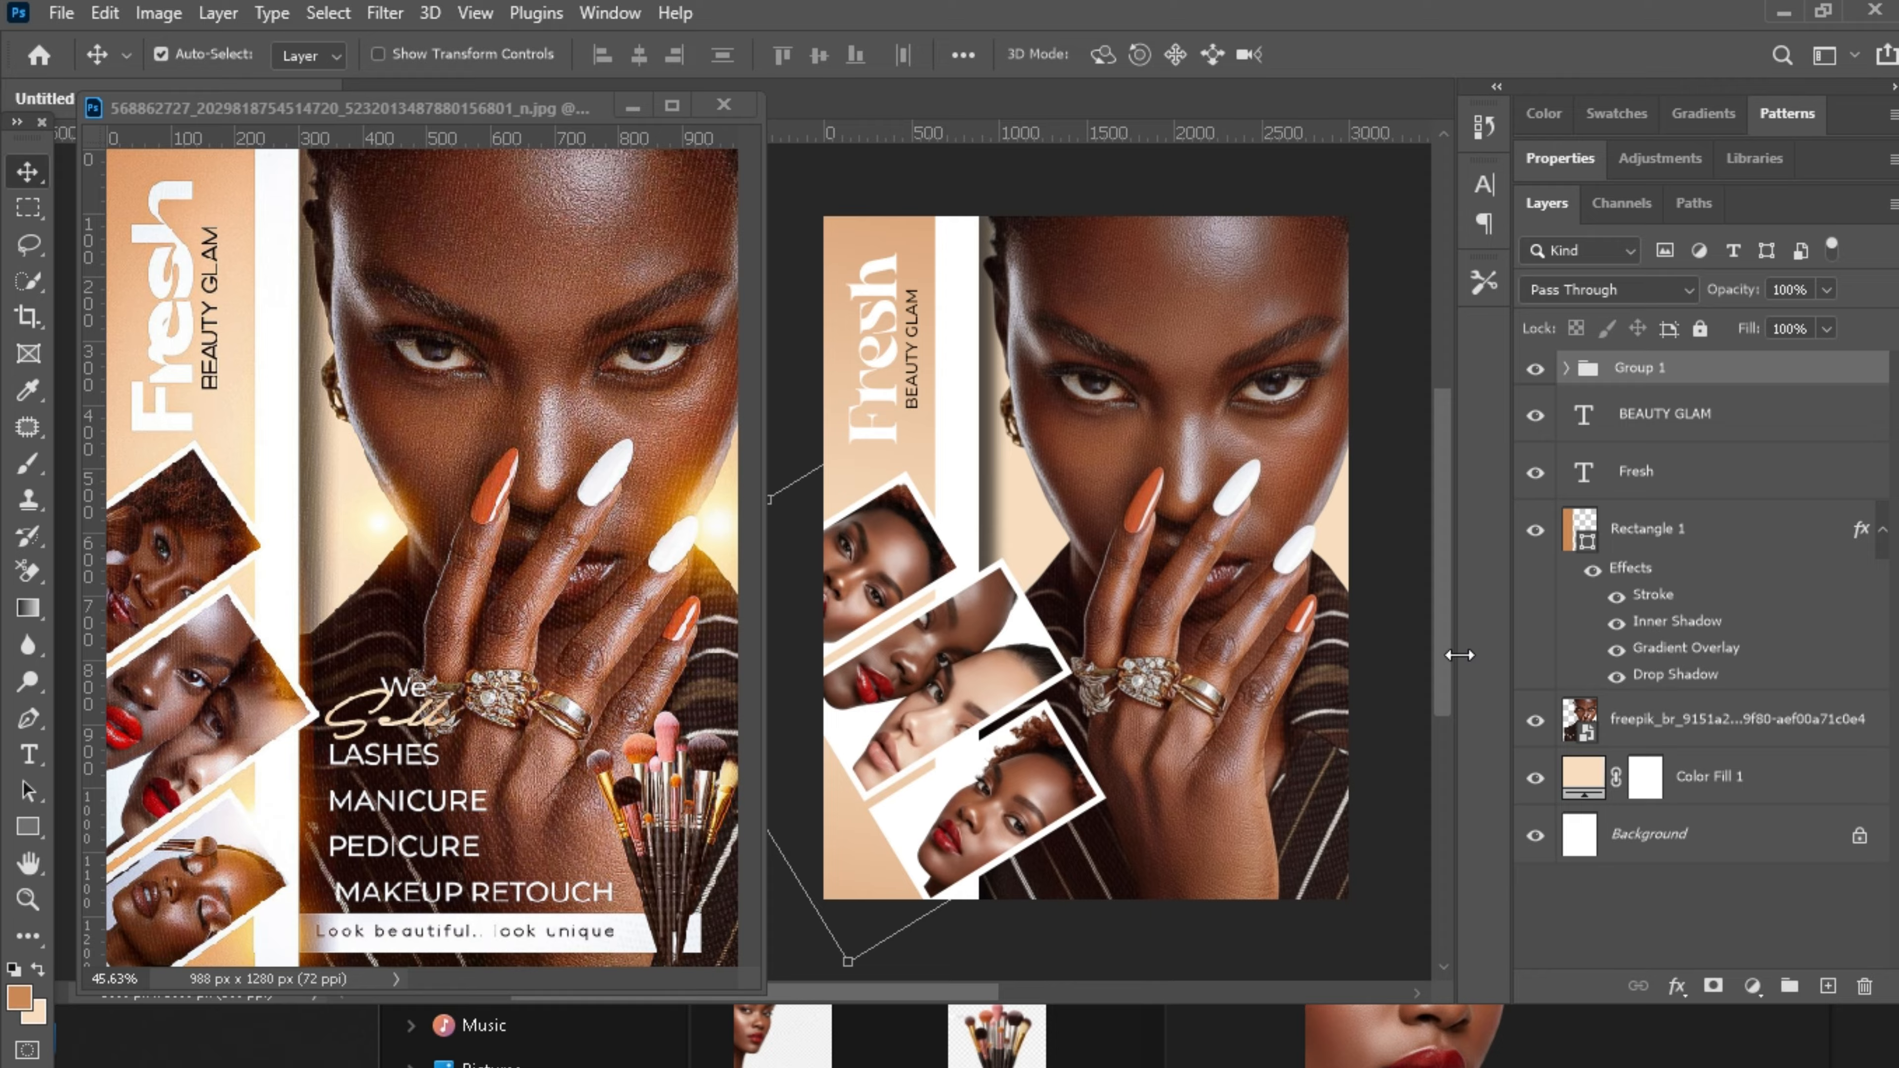
{"action": "left_click", "coordinate": [1401, 903]}
Move the middle frame with its two-women photo down and left, opening a gap below the first frame.
{"action": "left_click", "coordinate": [956, 688]}
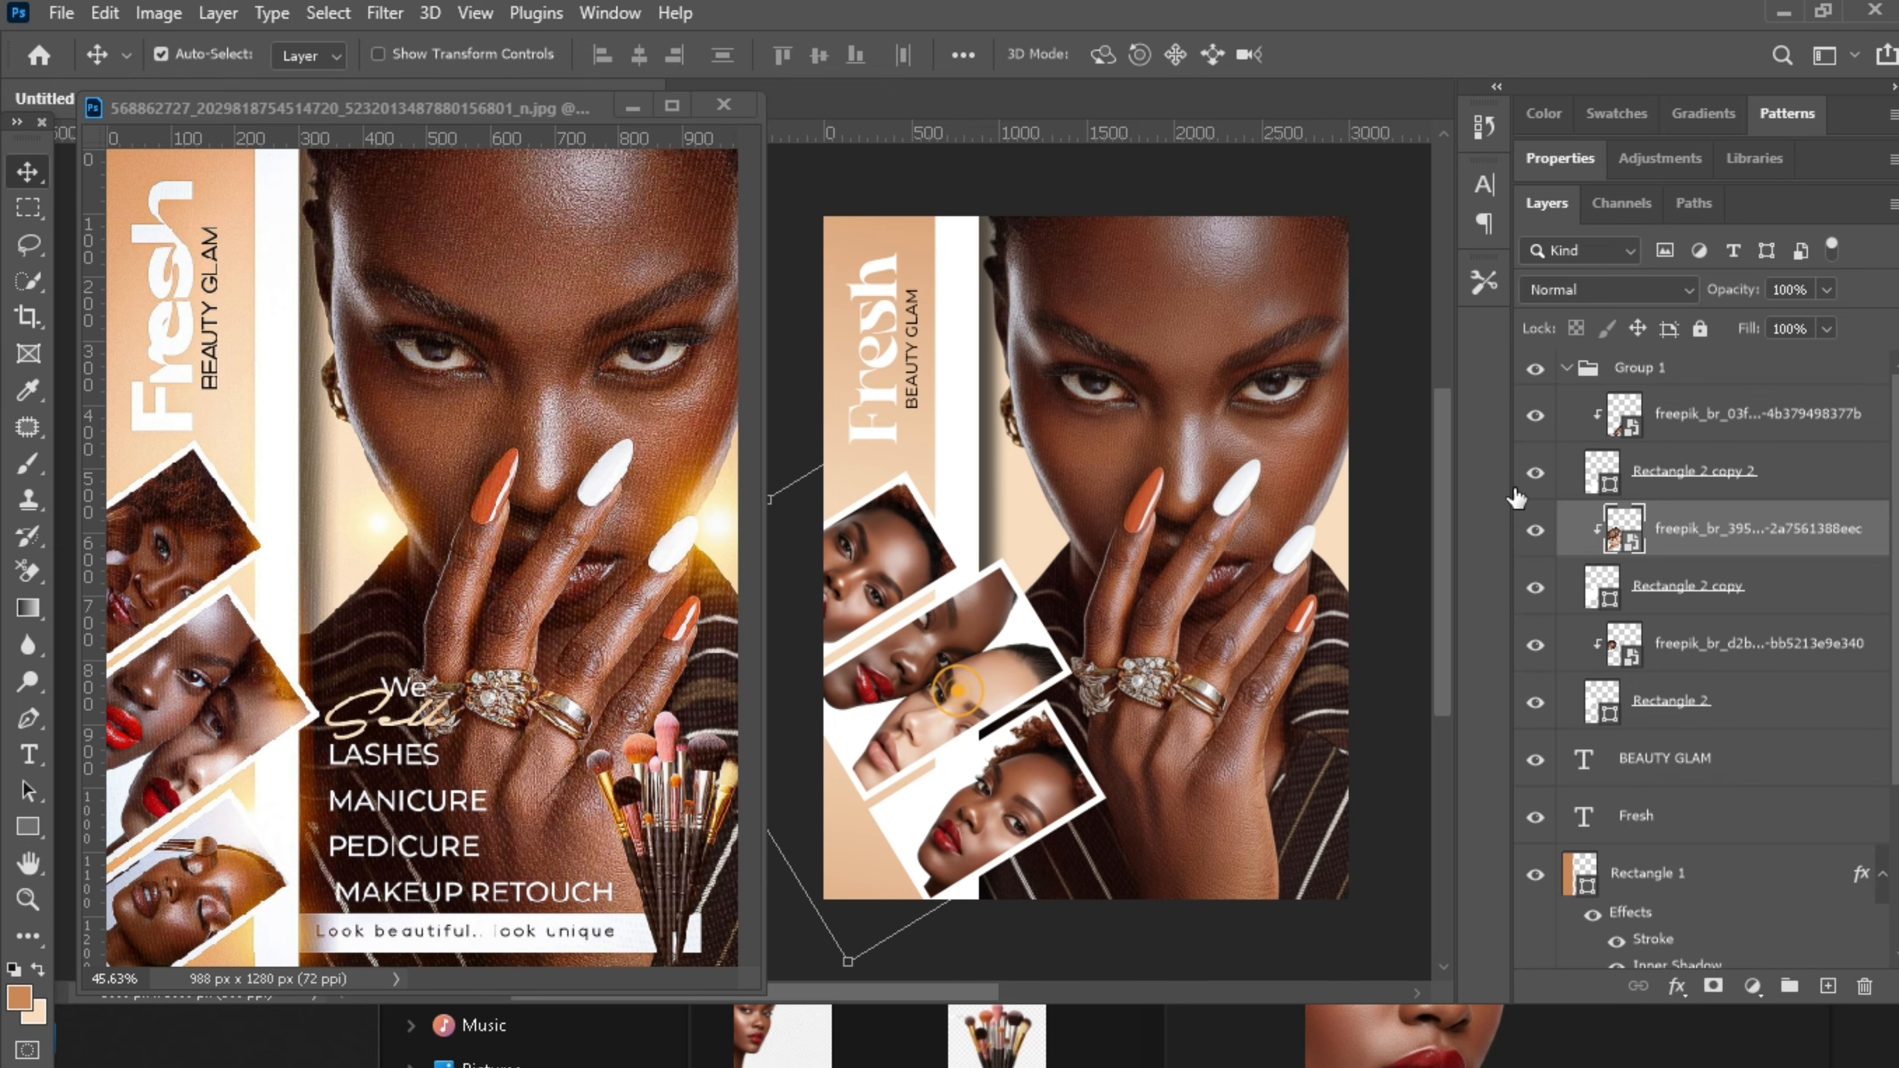
{"action": "left_click", "coordinate": [1708, 595], "text": "ctrl"}
{"action": "key", "text": "ctrl+t"}
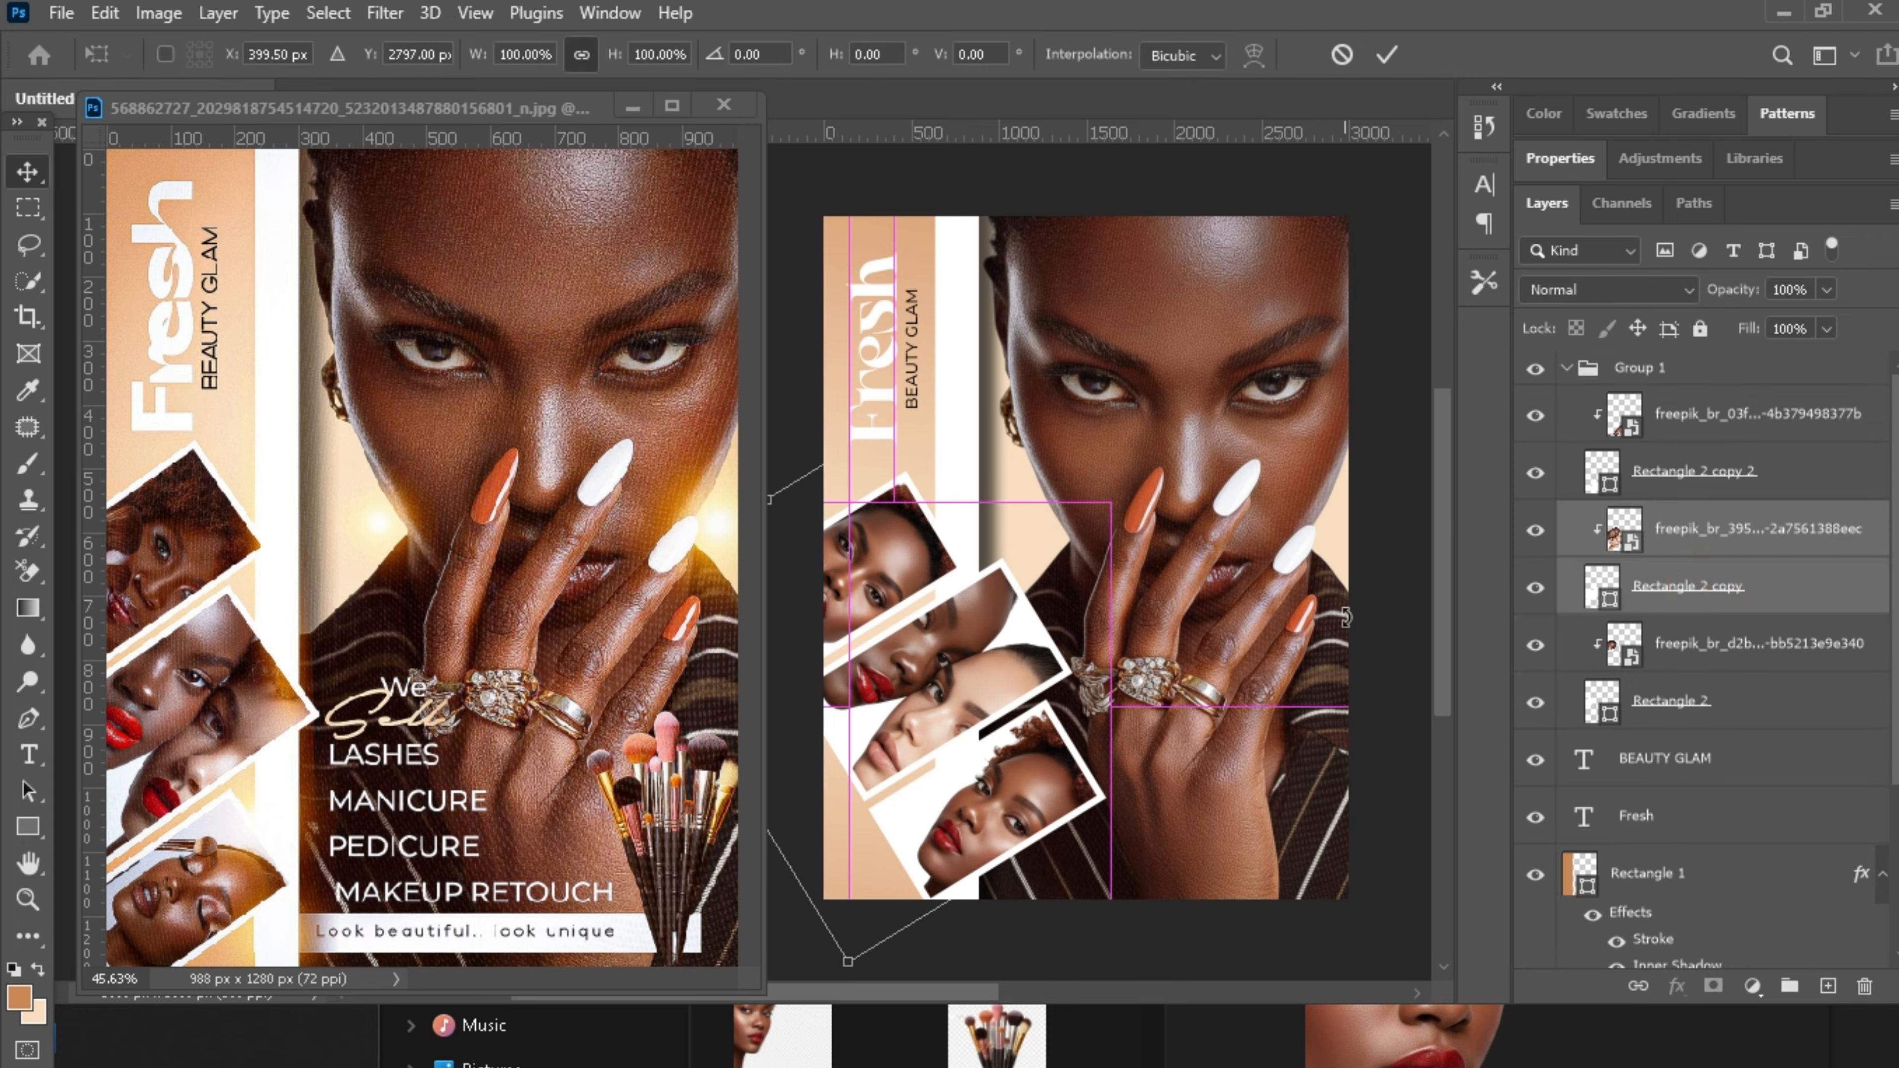
{"action": "left_click_drag", "start_coordinate": [944, 636], "coordinate": [884, 672]}
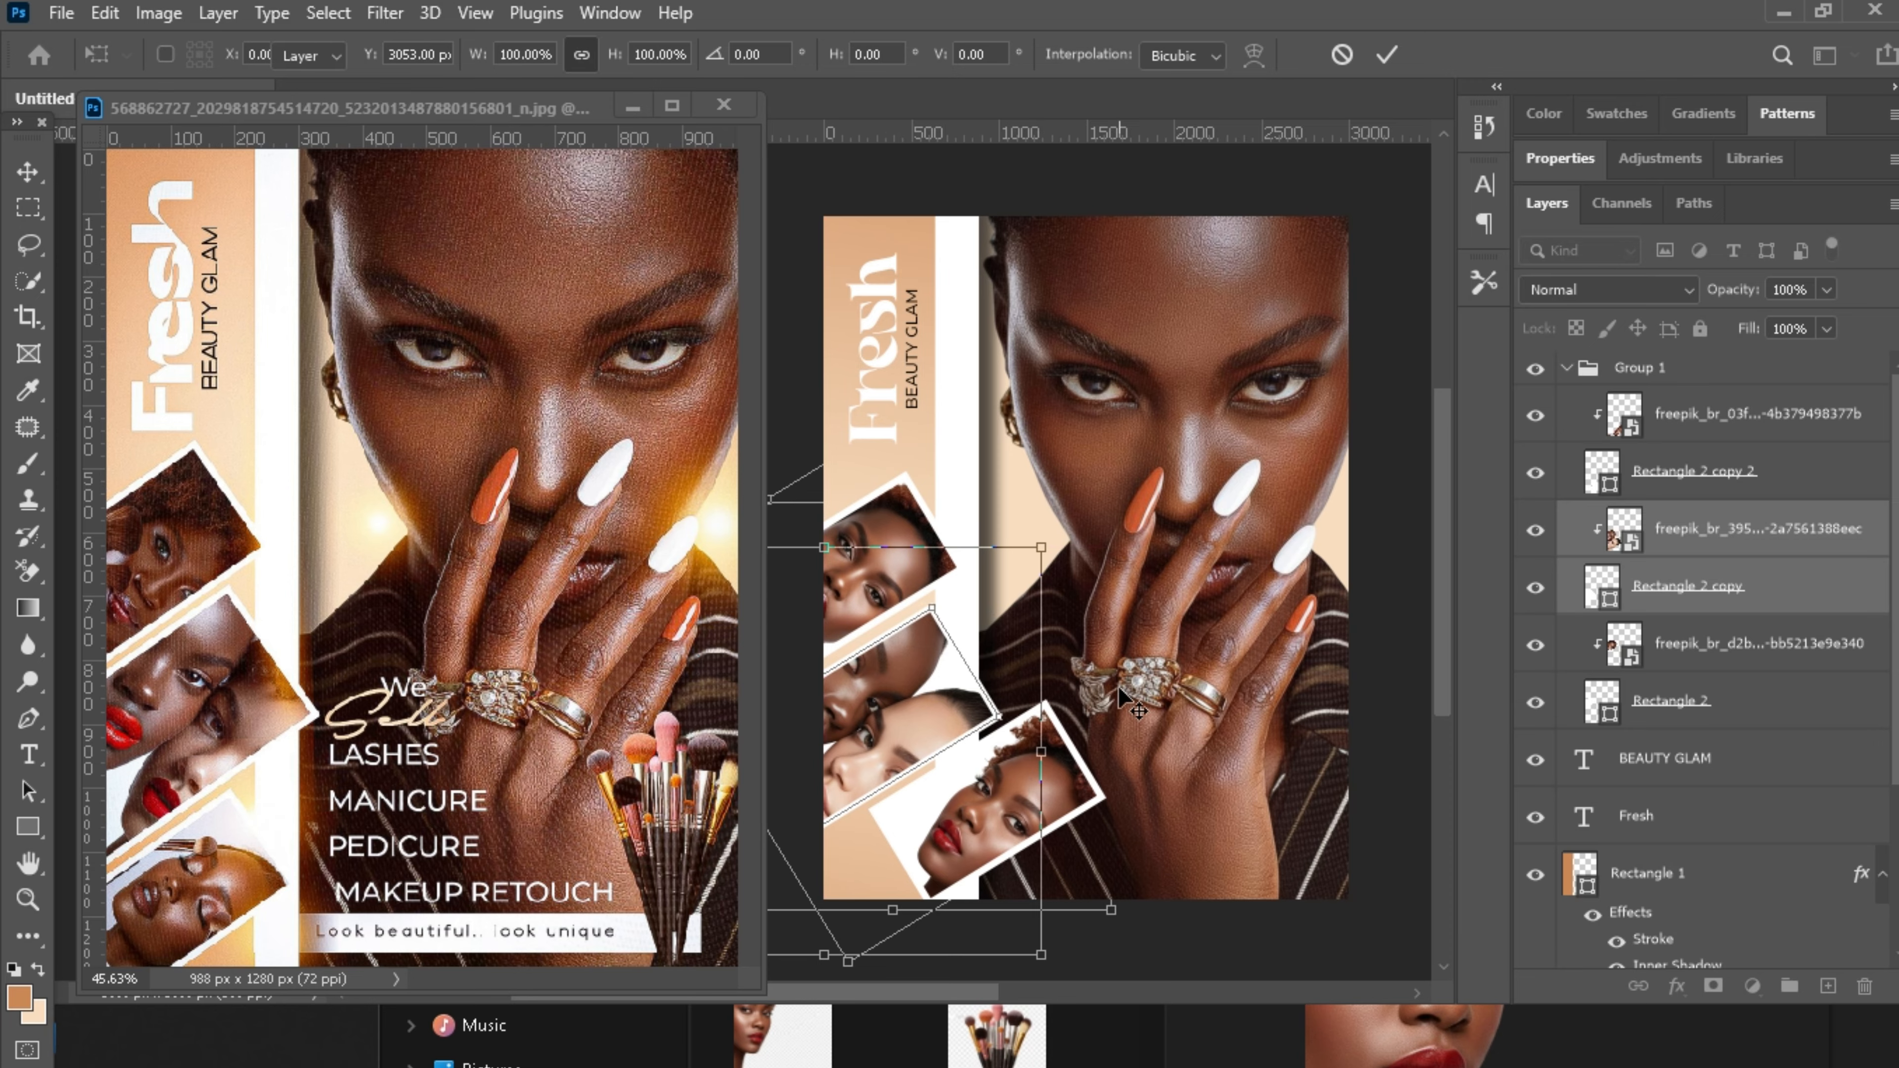
{"action": "key", "text": "Return"}
{"action": "left_click", "coordinate": [1206, 938]}
Move the third frame and its turned-face portrait down-left into the flyer's bottom-left corner, beneath the middle frame.
{"action": "left_click", "coordinate": [1032, 778]}
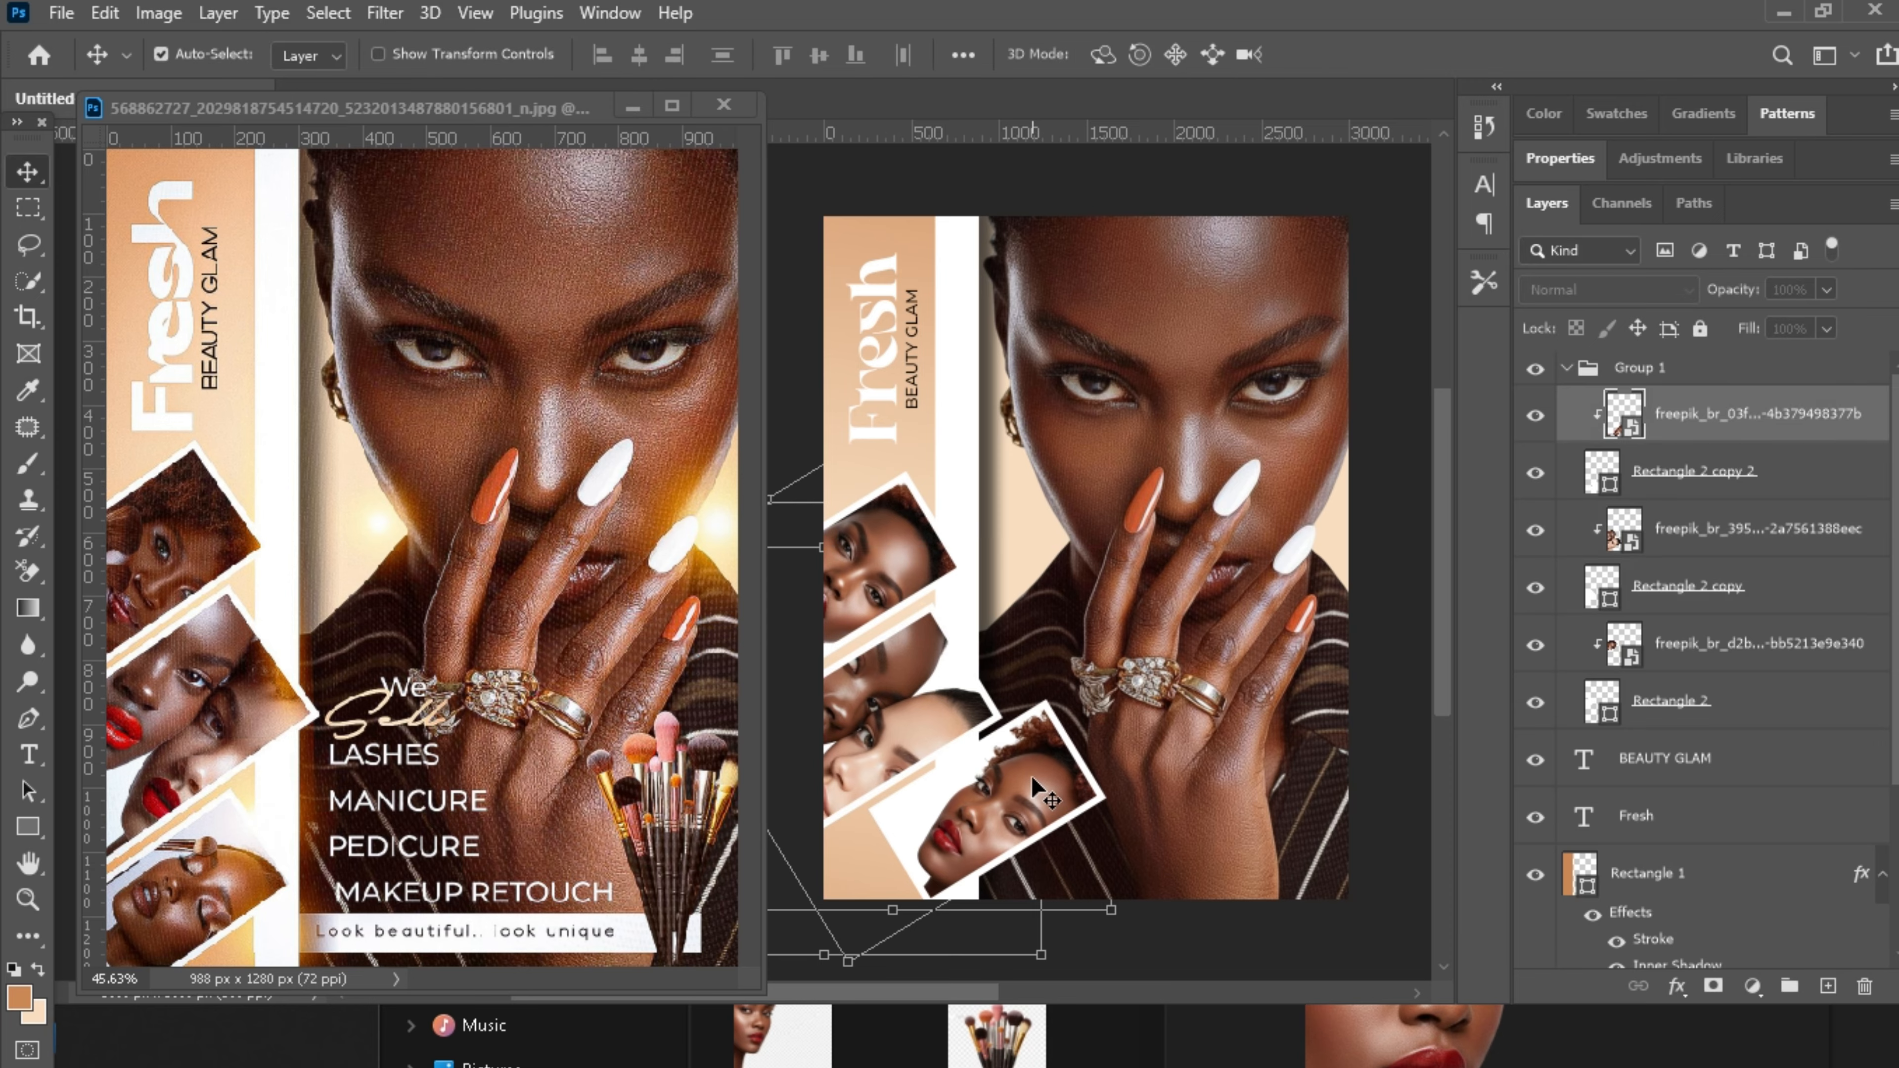
{"action": "left_click", "coordinate": [1720, 470], "text": "shift"}
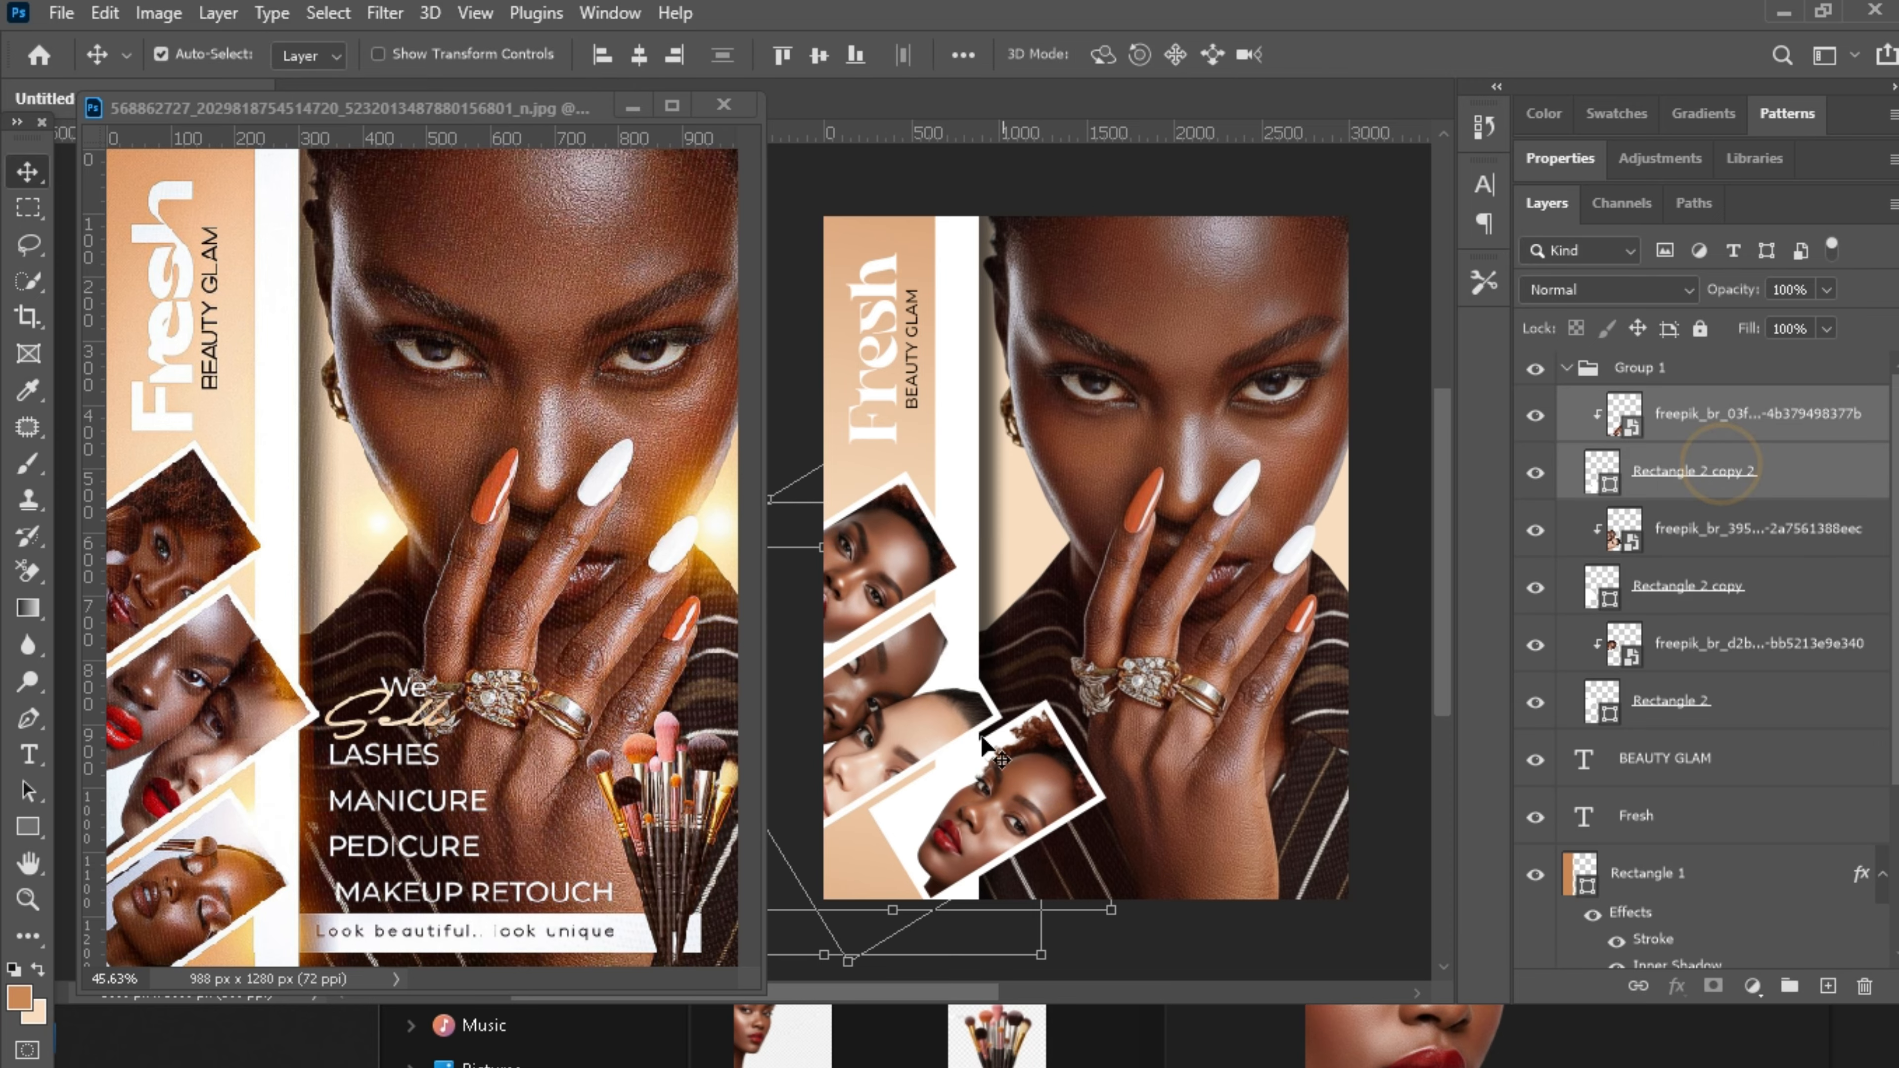
{"action": "left_click_drag", "start_coordinate": [992, 790], "coordinate": [910, 845]}
Shift the peach vertical panel and its white stripe slightly to the right, behind the photo frames.
{"action": "left_click", "coordinate": [947, 458]}
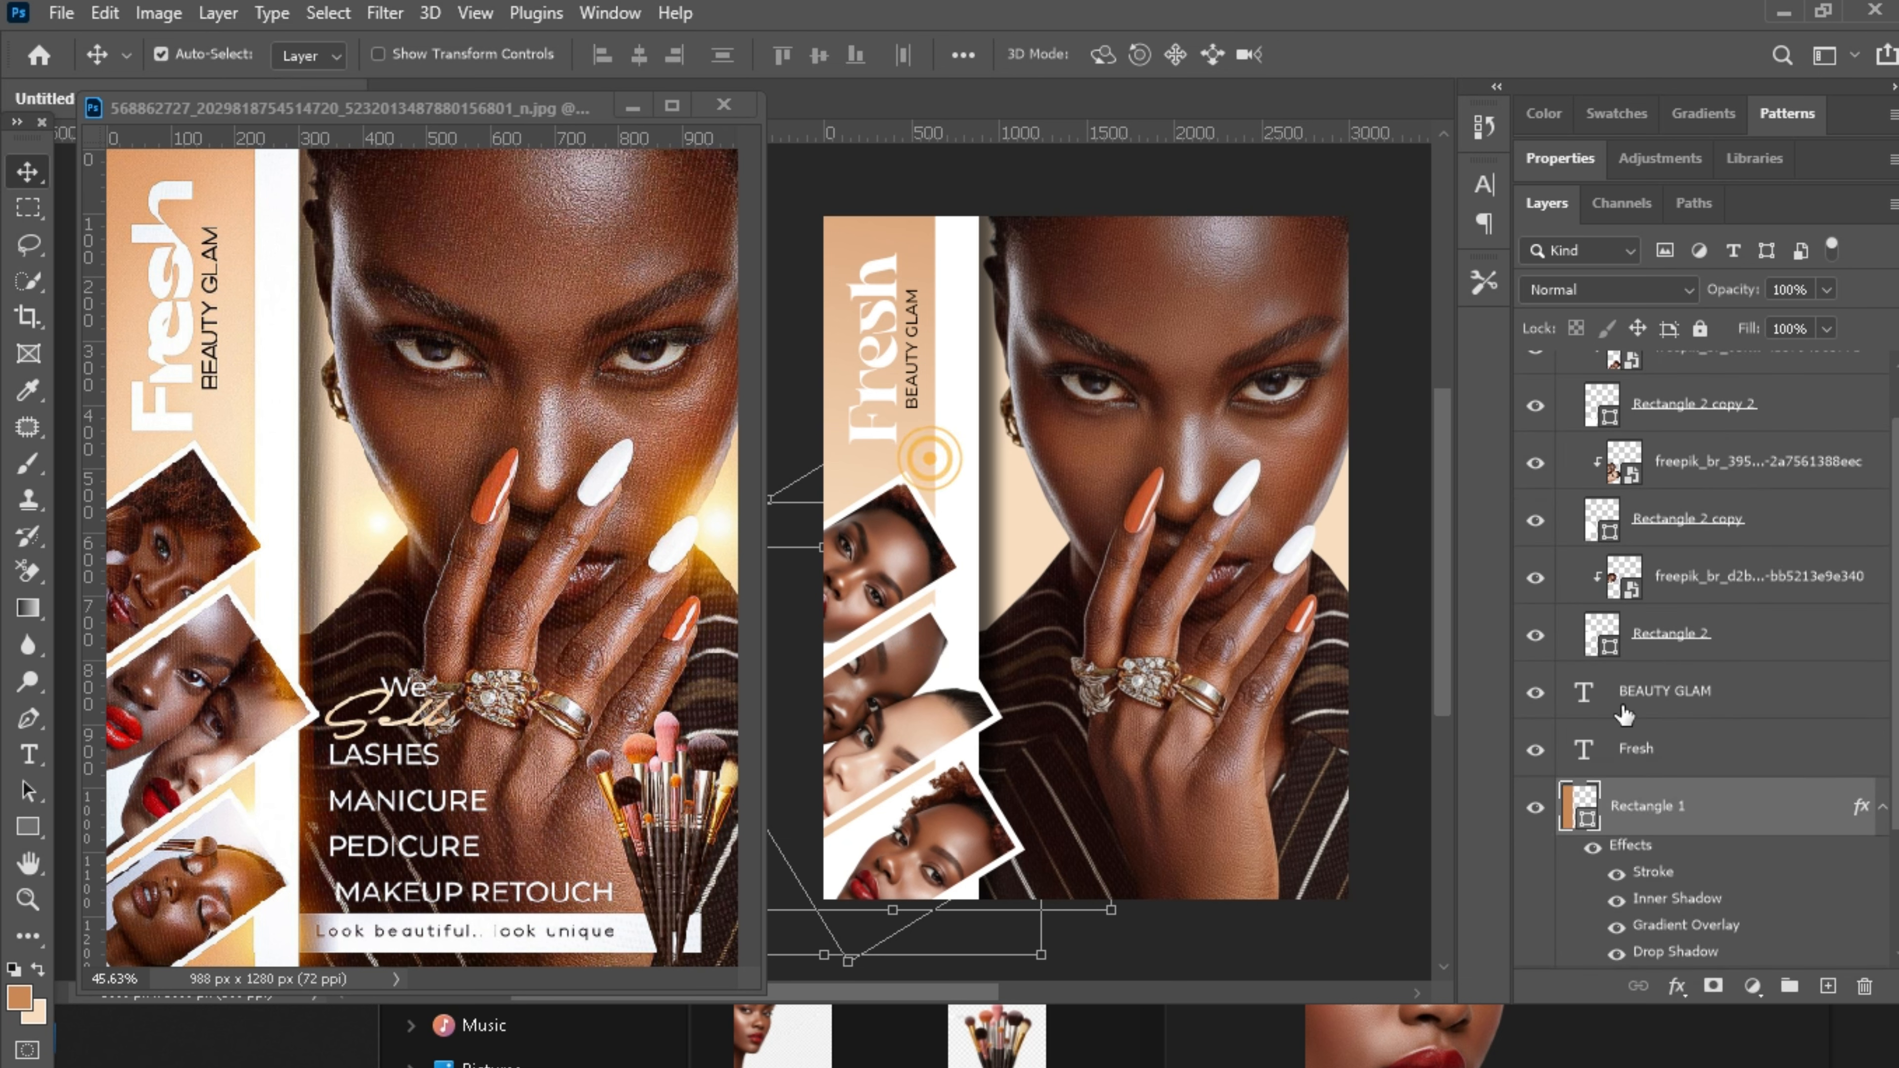
{"action": "left_click_drag", "start_coordinate": [941, 473], "coordinate": [956, 463]}
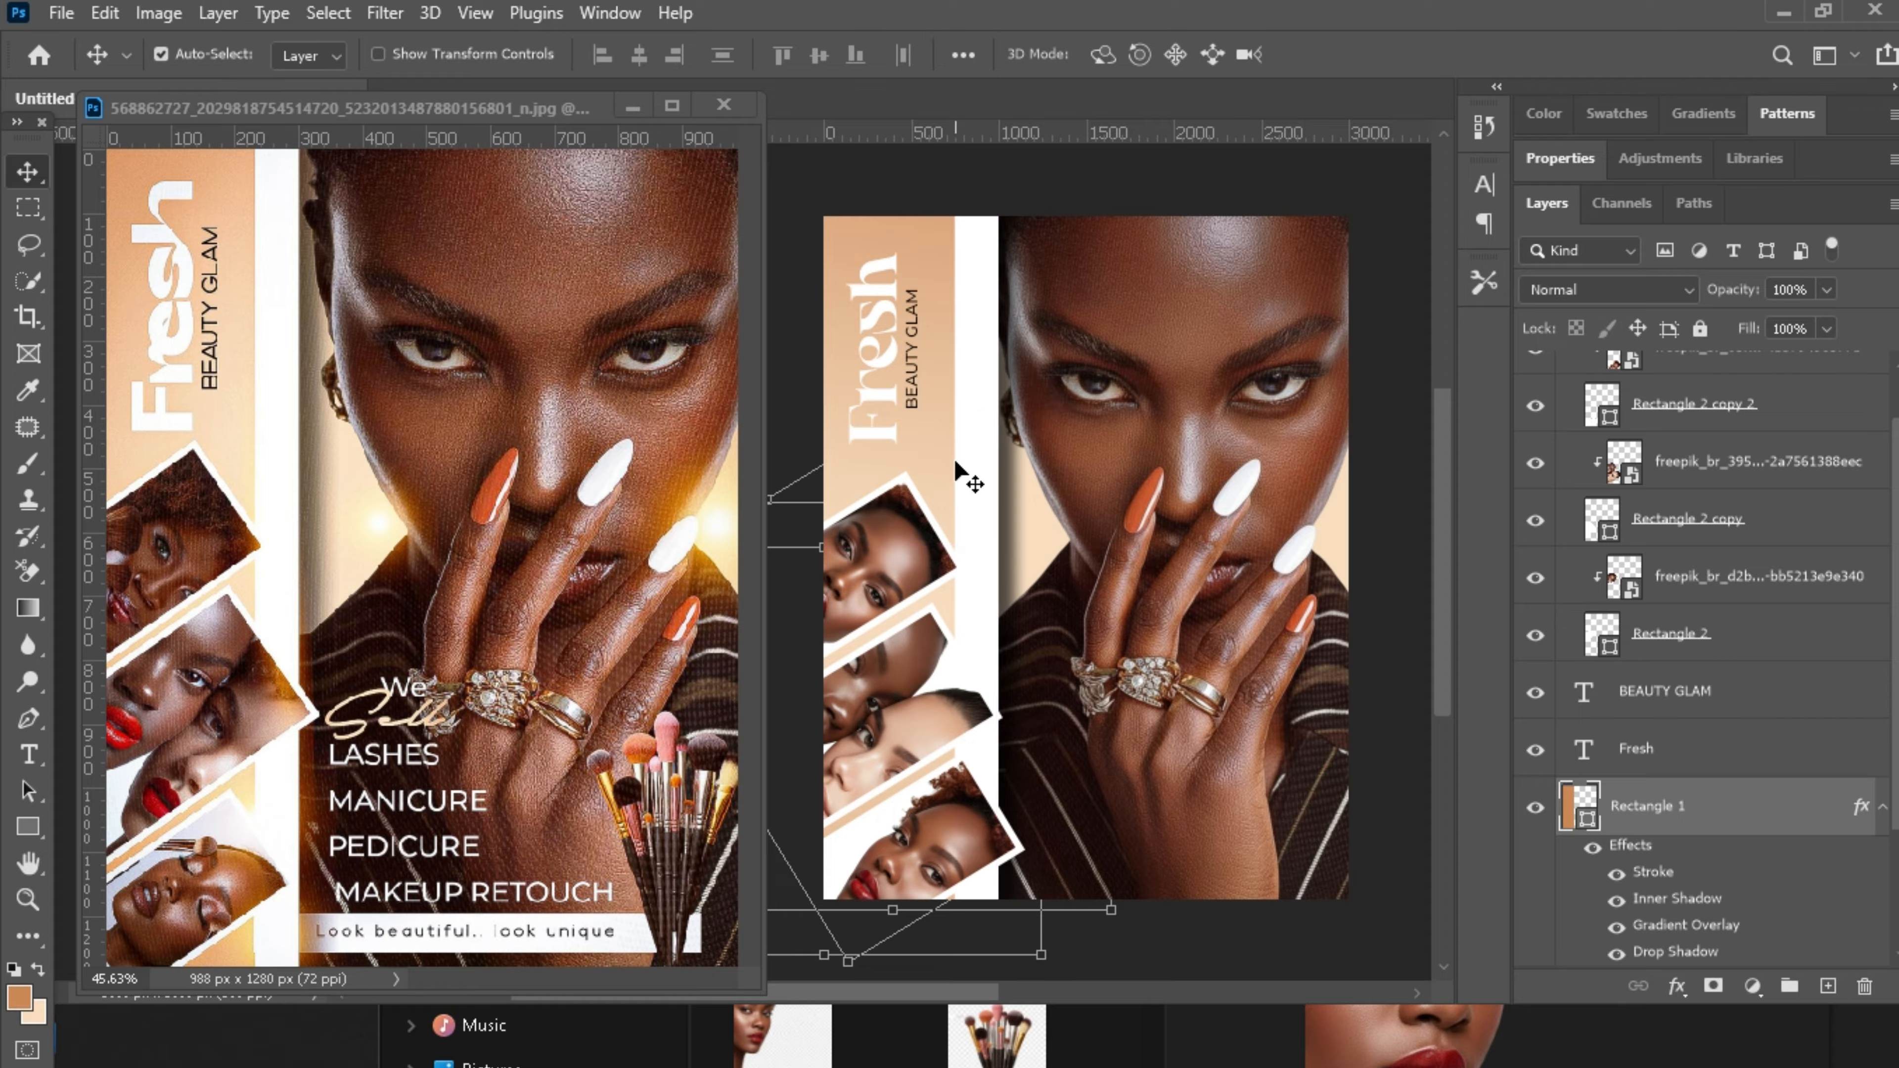
Scale the main portrait down to about 85%, pulling its left side inward beside the white stripe.
{"action": "left_click", "coordinate": [1229, 449]}
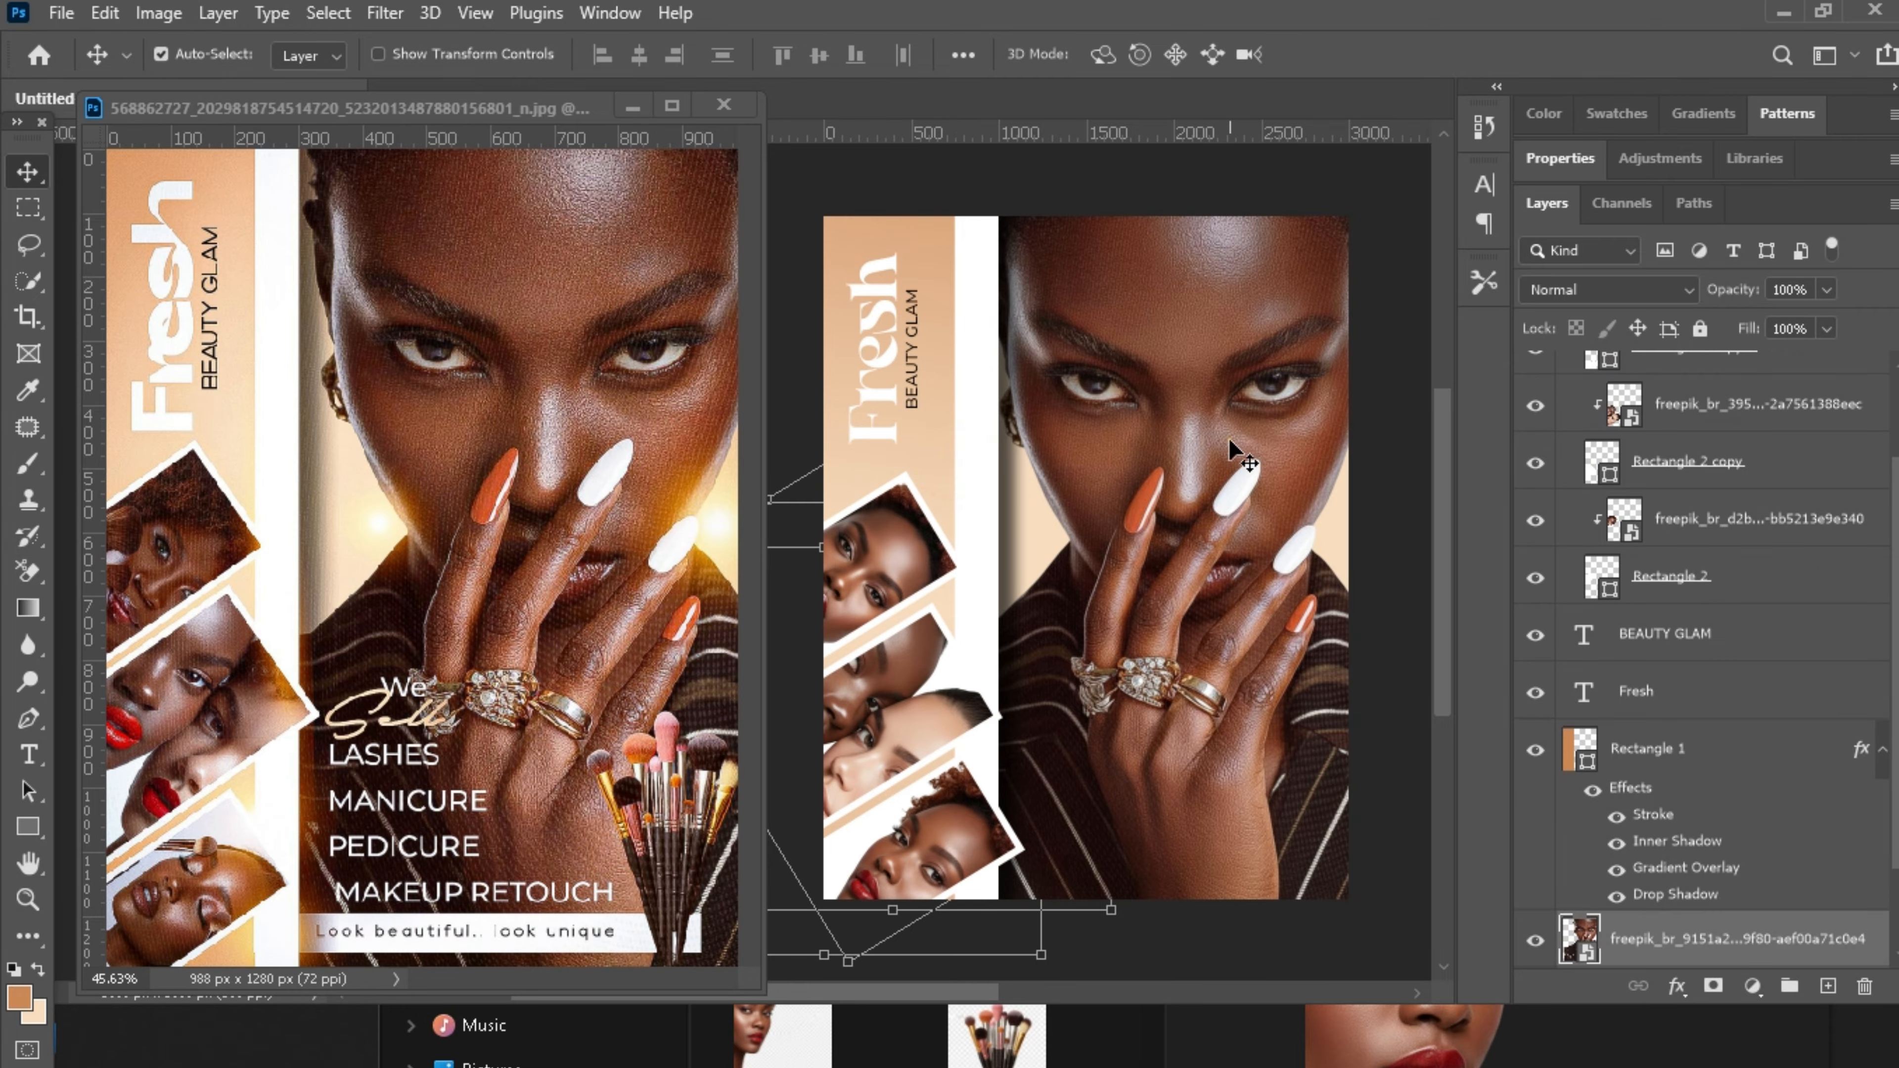
{"action": "key", "text": "ctrl+t"}
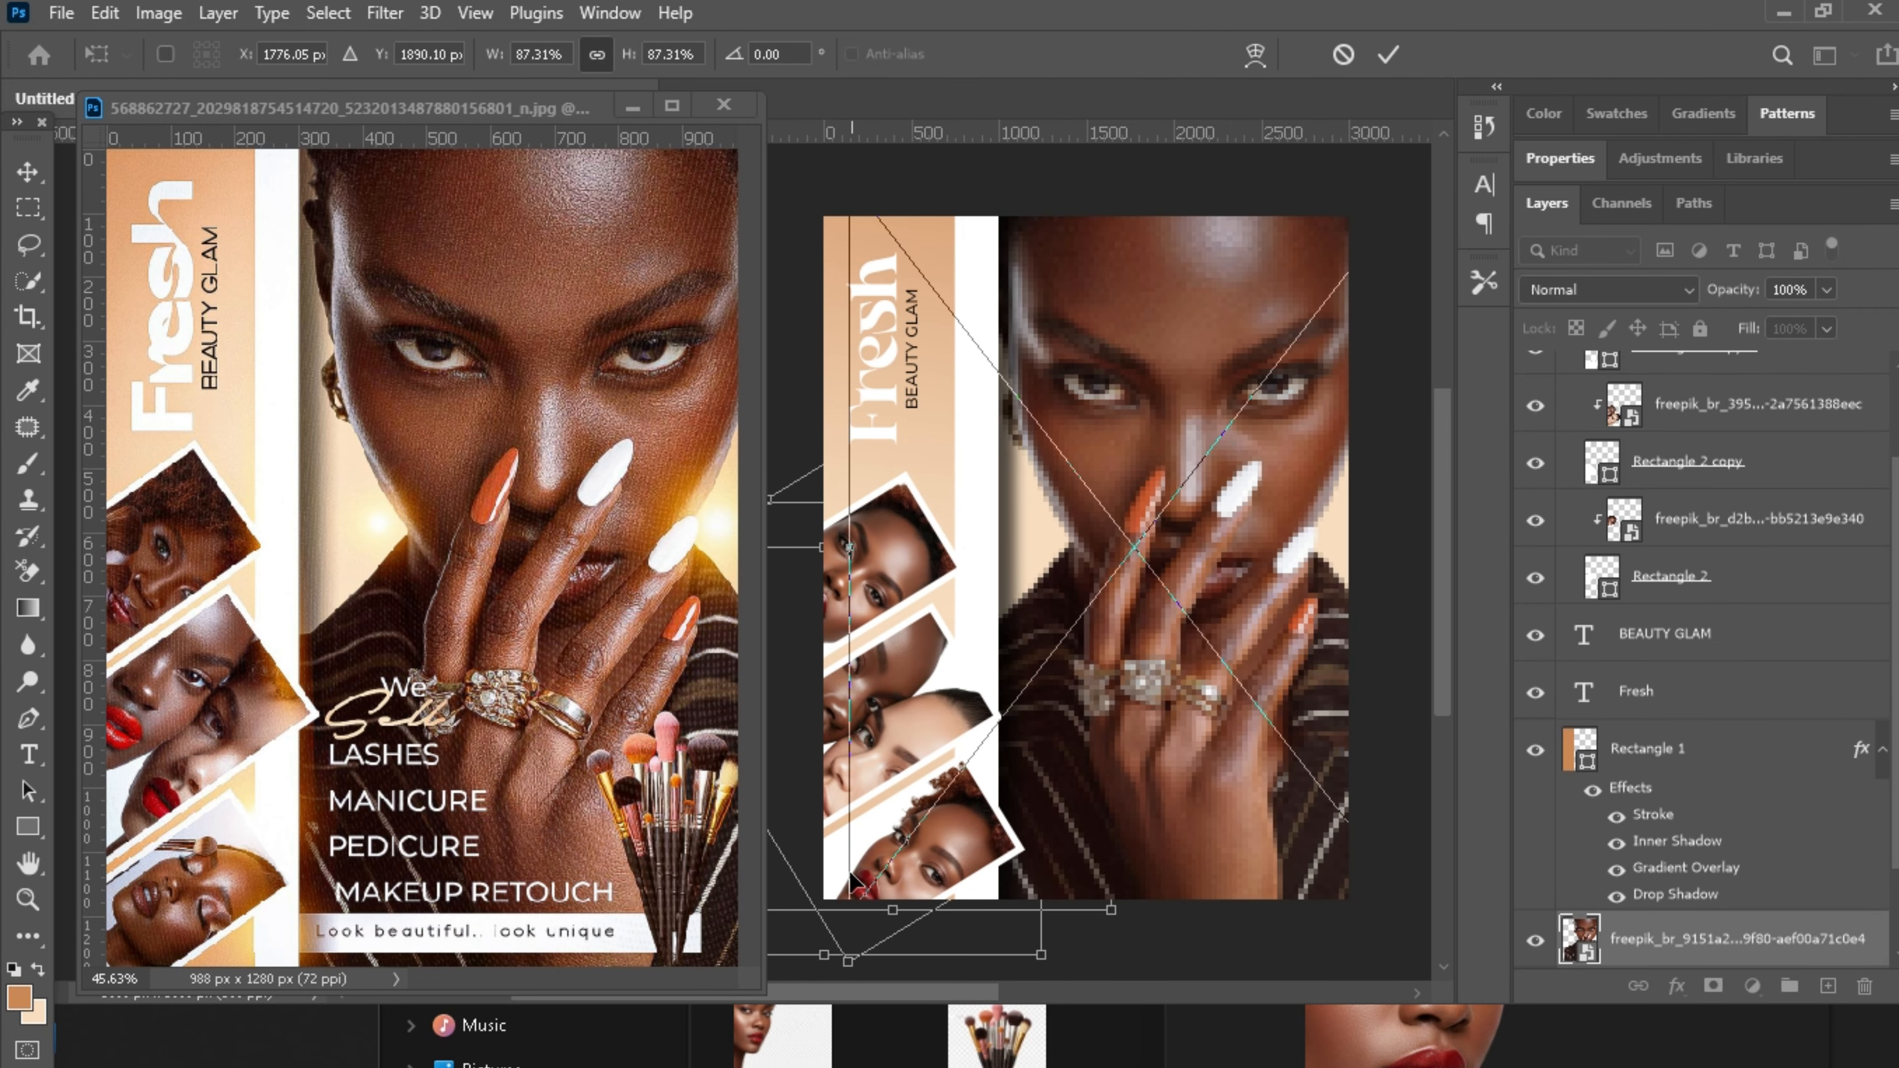
{"action": "left_click_drag", "start_coordinate": [848, 873], "coordinate": [860, 873]}
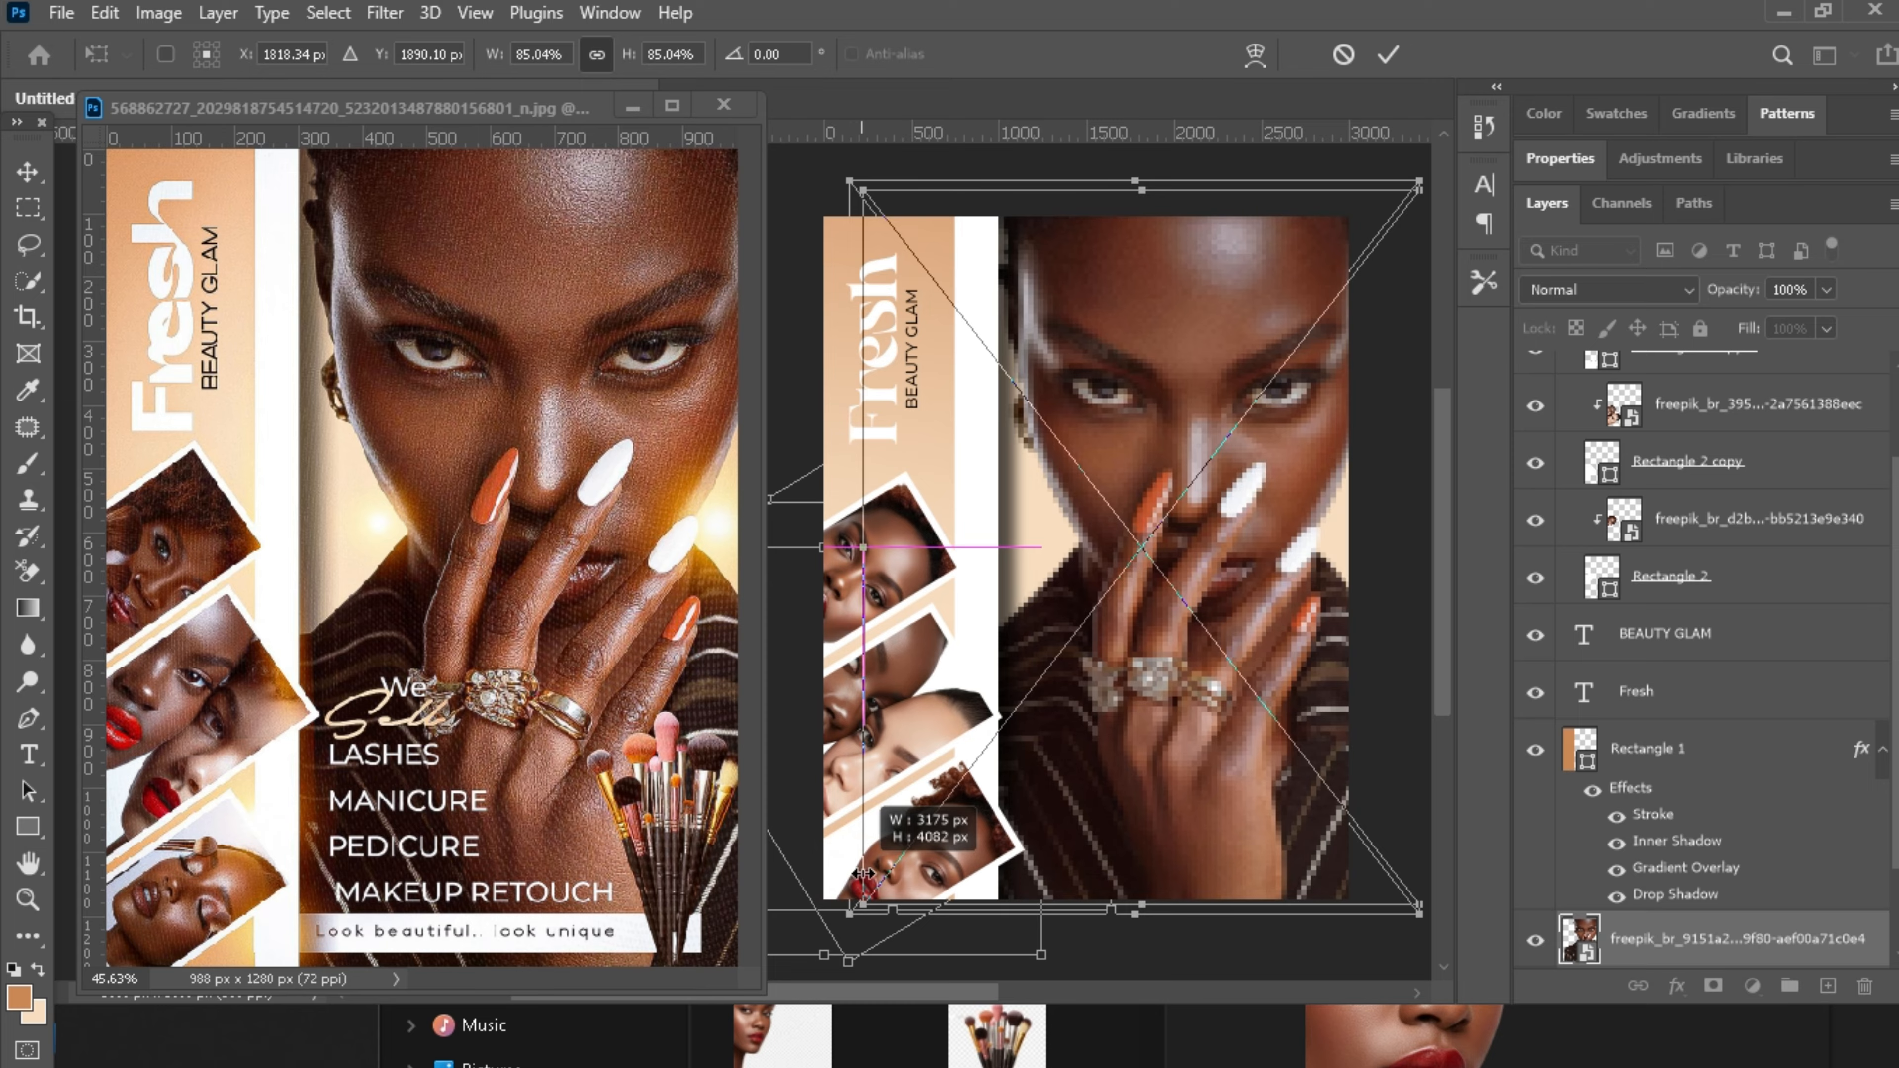
{"action": "left_click_drag", "start_coordinate": [863, 873], "coordinate": [867, 875]}
{"action": "key", "text": "Return"}
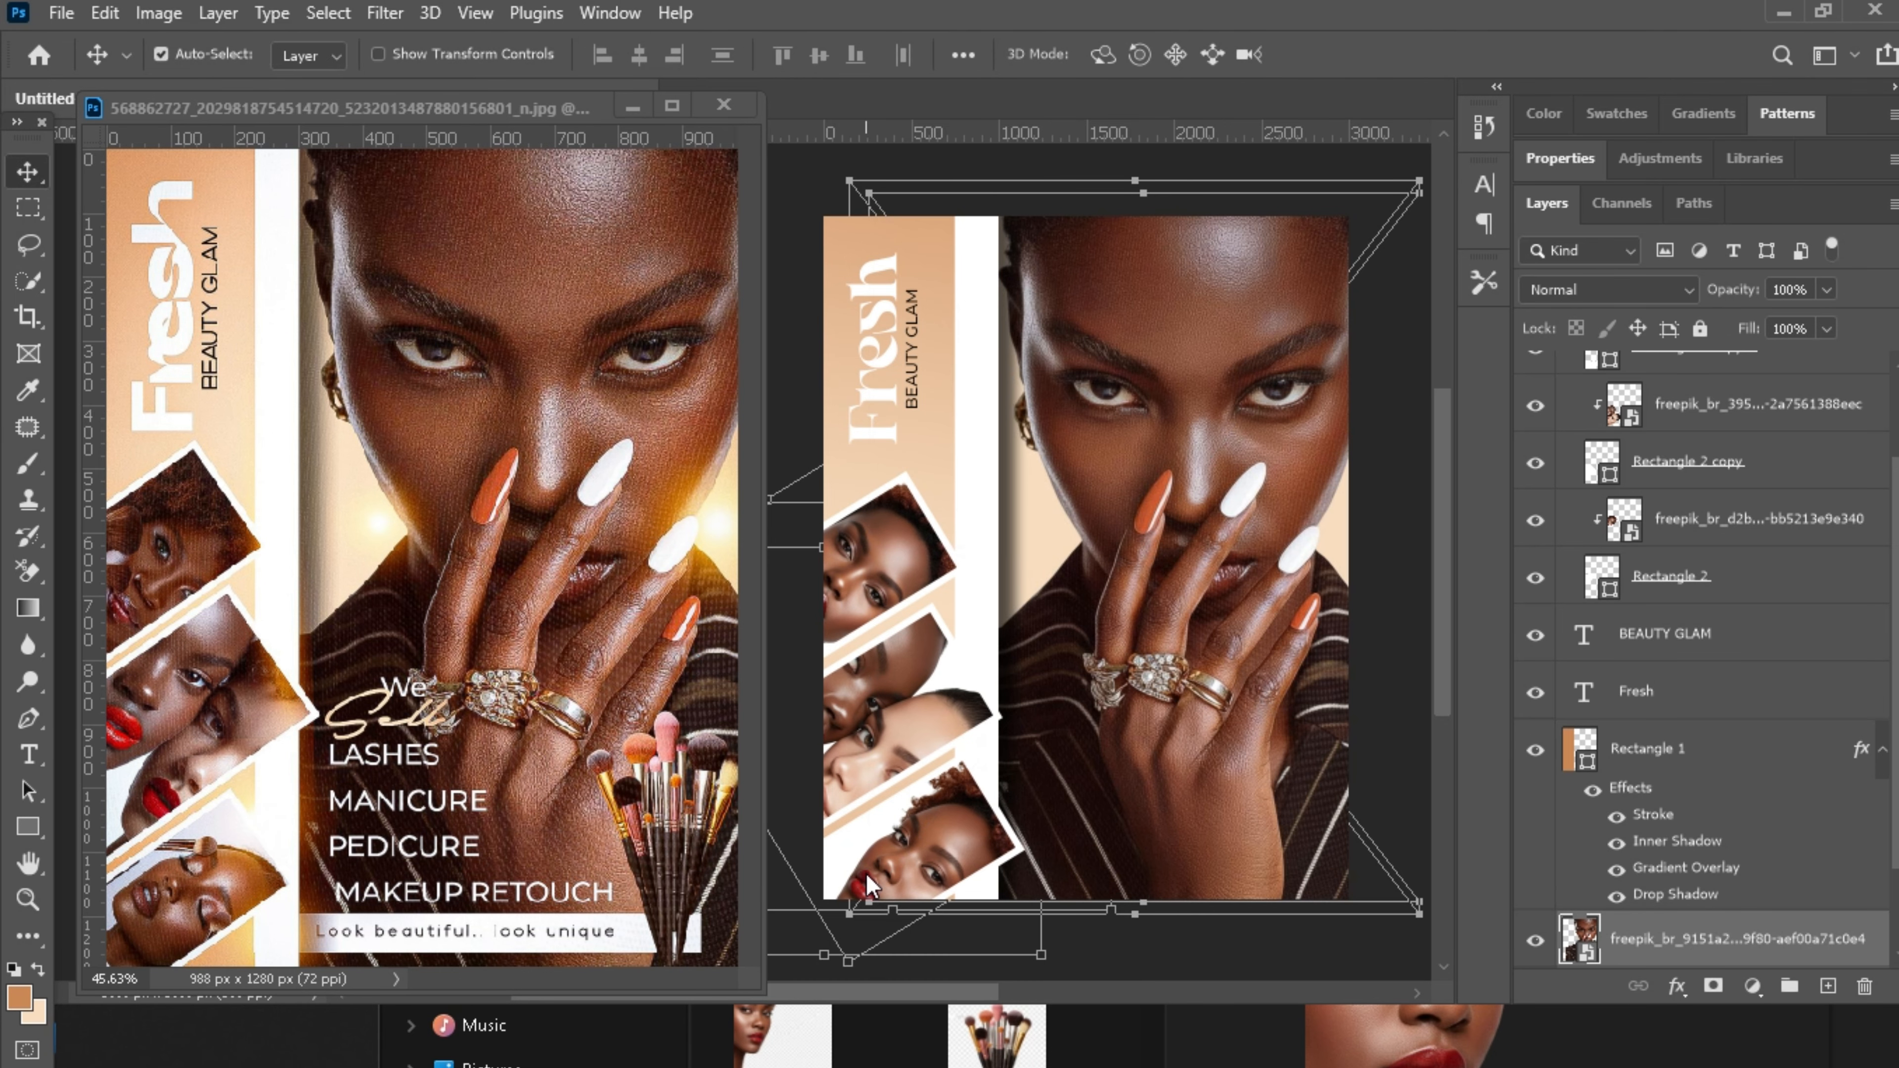
{"action": "key", "text": "ctrl+minus"}
{"action": "key", "text": "ctrl+plus"}
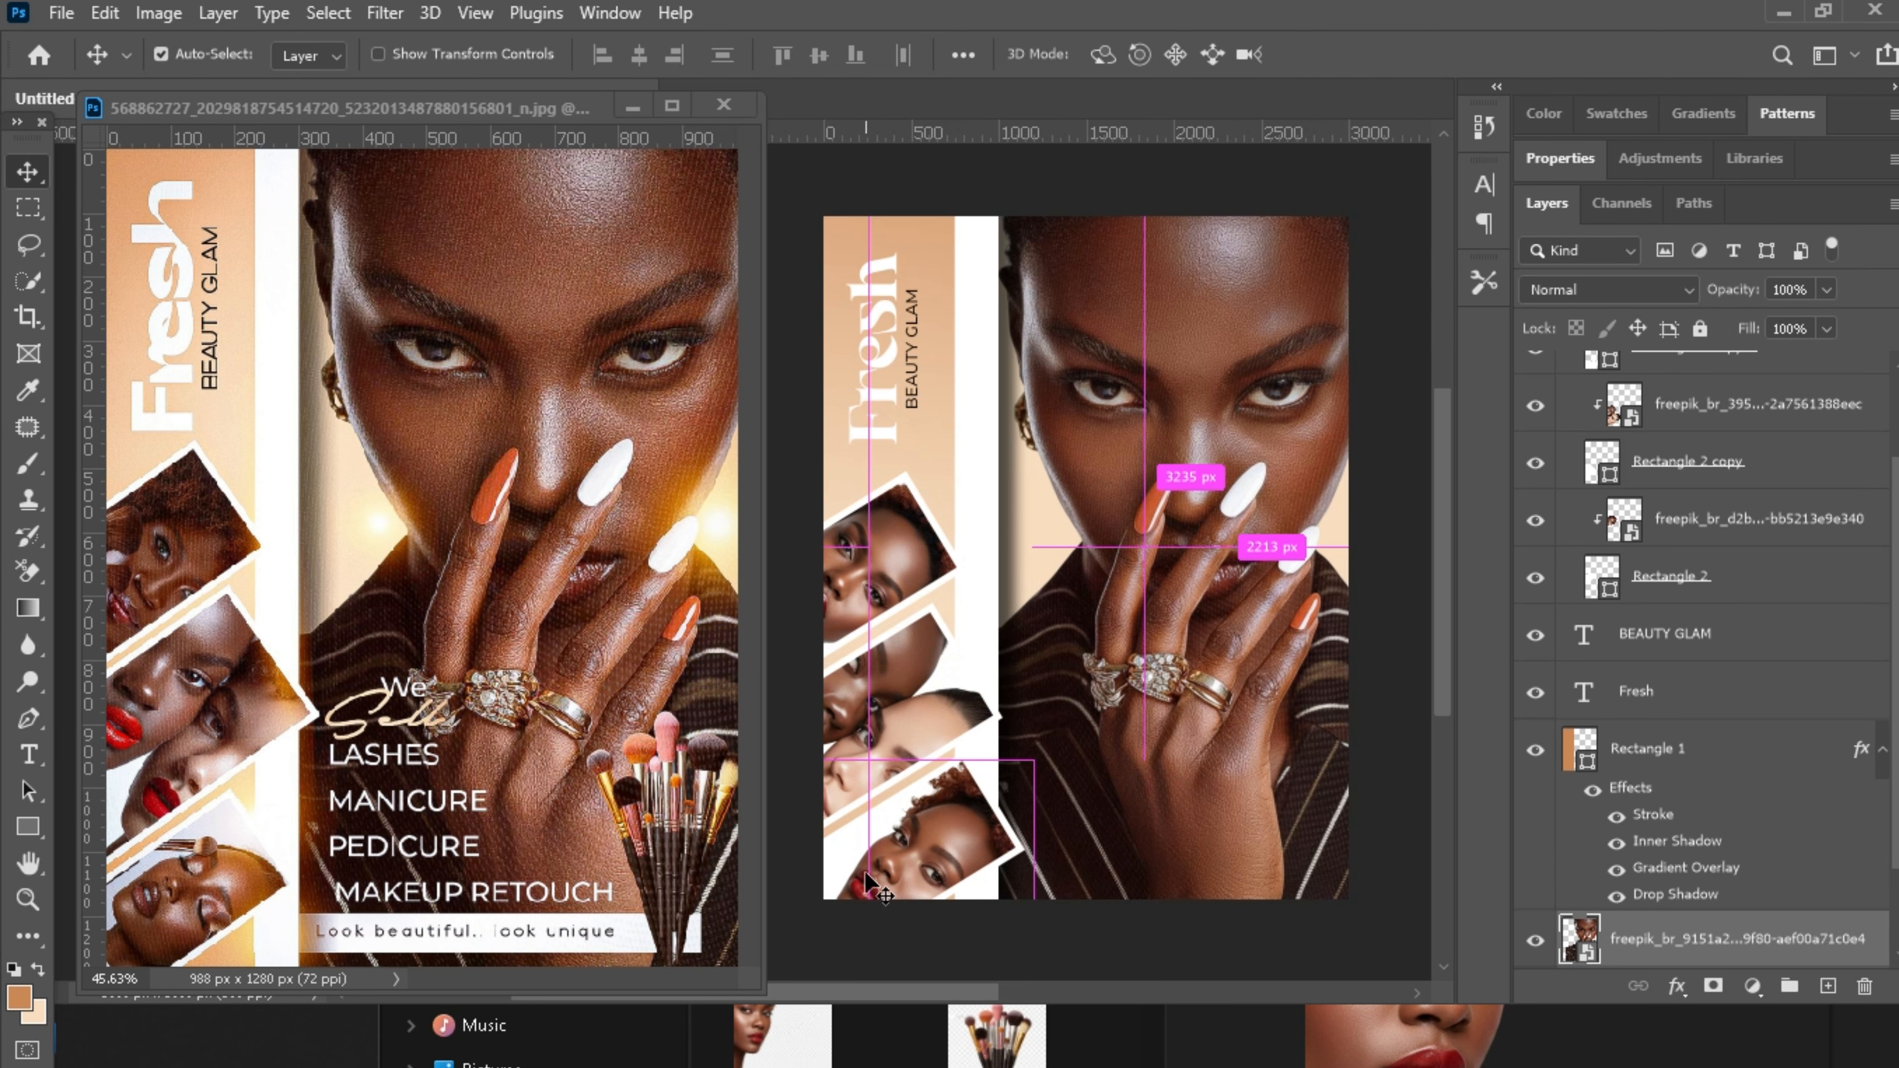
Scale the vertical "Fresh" and "BEAUTY GLAM" texts together to about 114% and shift them slightly right on the peach panel.
{"action": "left_click", "coordinate": [874, 362]}
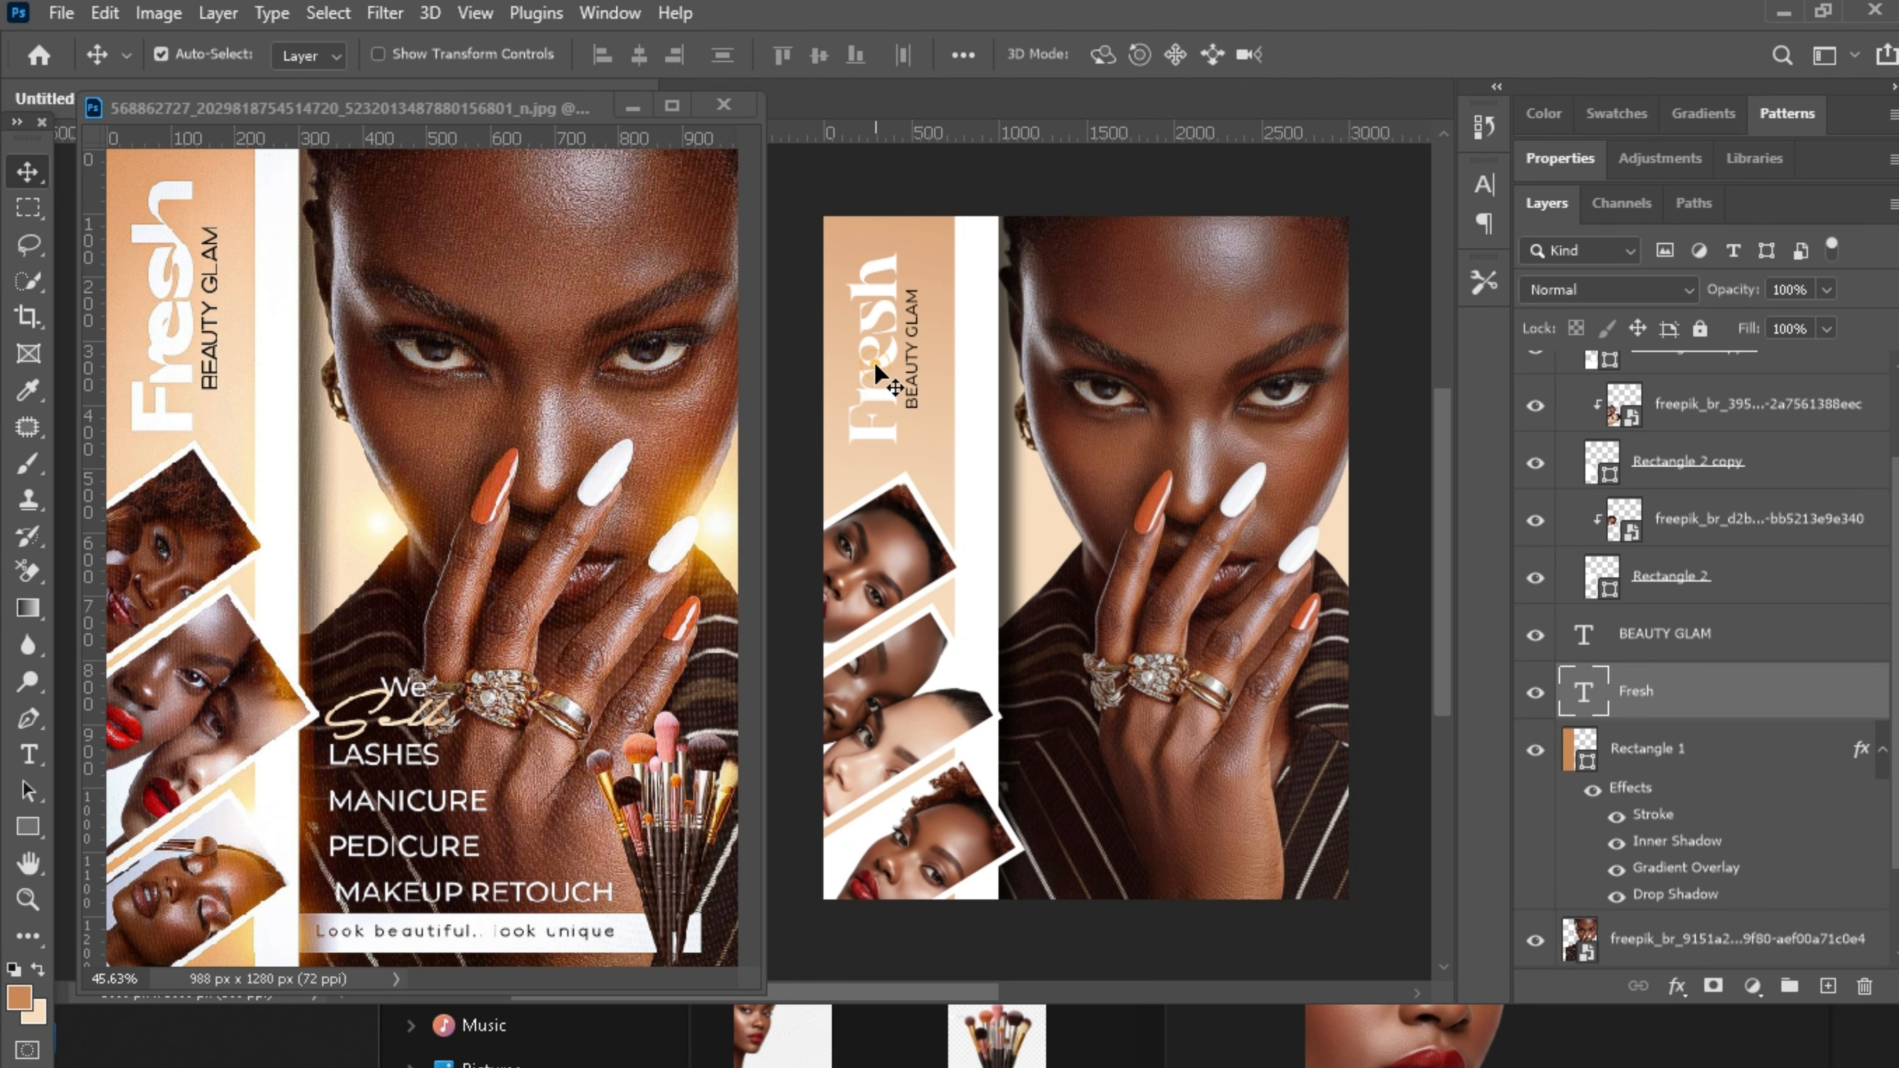
{"action": "left_click", "coordinate": [910, 364], "text": "shift"}
{"action": "left_click_drag", "start_coordinate": [909, 360], "coordinate": [915, 358]}
{"action": "key", "text": "ctrl+t"}
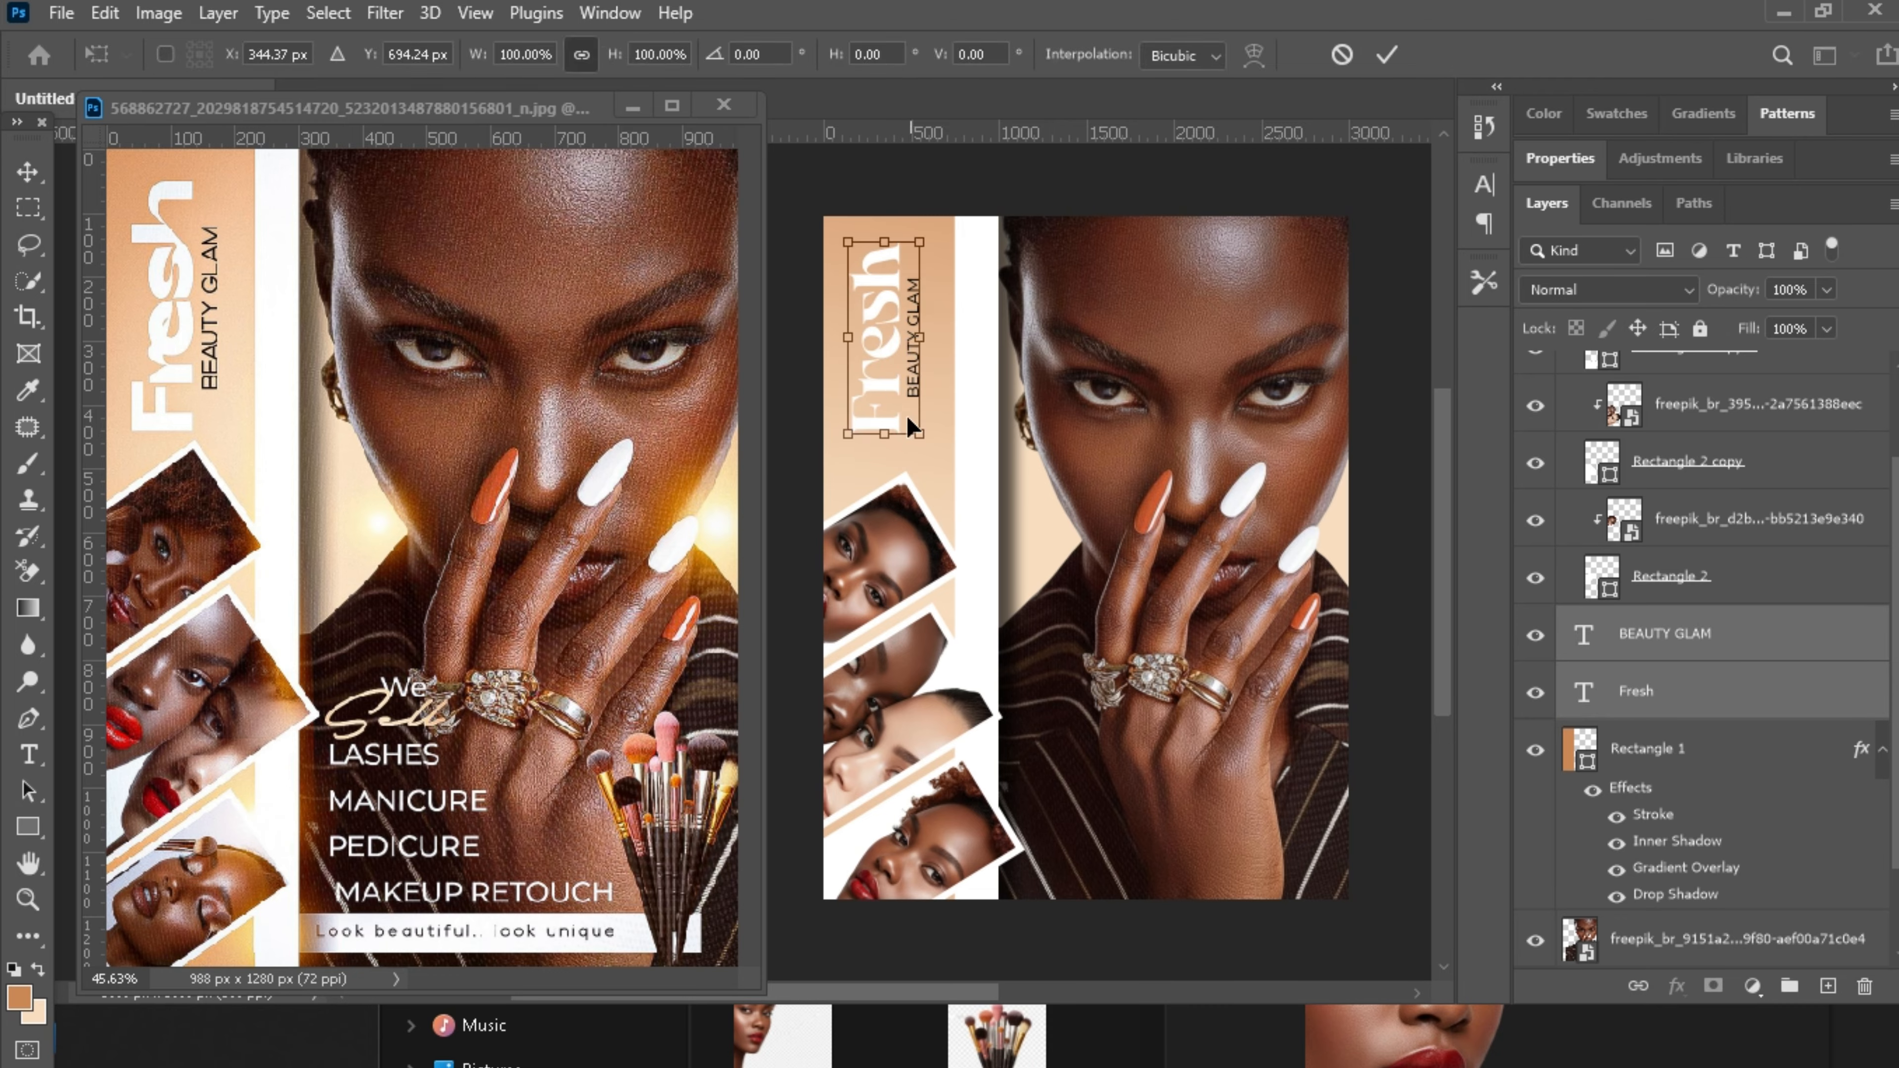
{"action": "left_click_drag", "start_coordinate": [881, 437], "coordinate": [891, 461]}
{"action": "left_click_drag", "start_coordinate": [890, 372], "coordinate": [894, 374]}
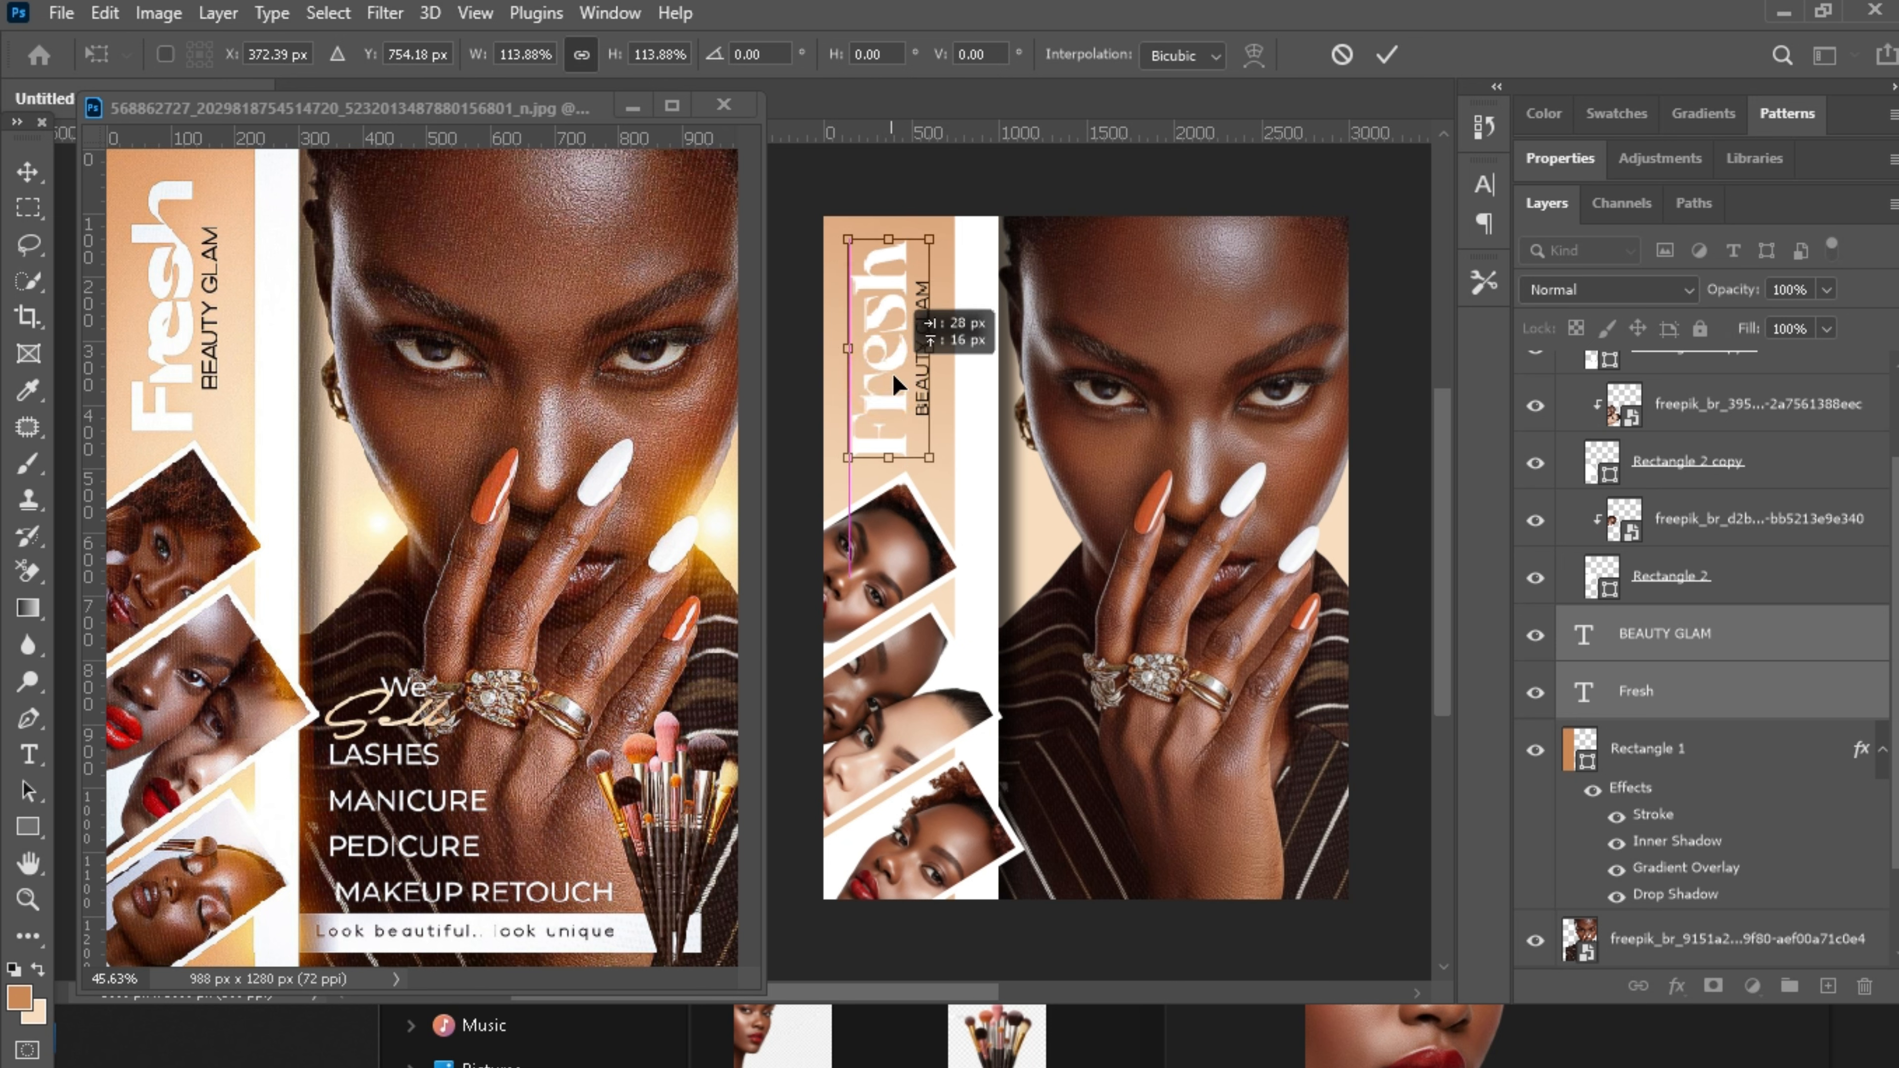
{"action": "key", "text": "Return"}
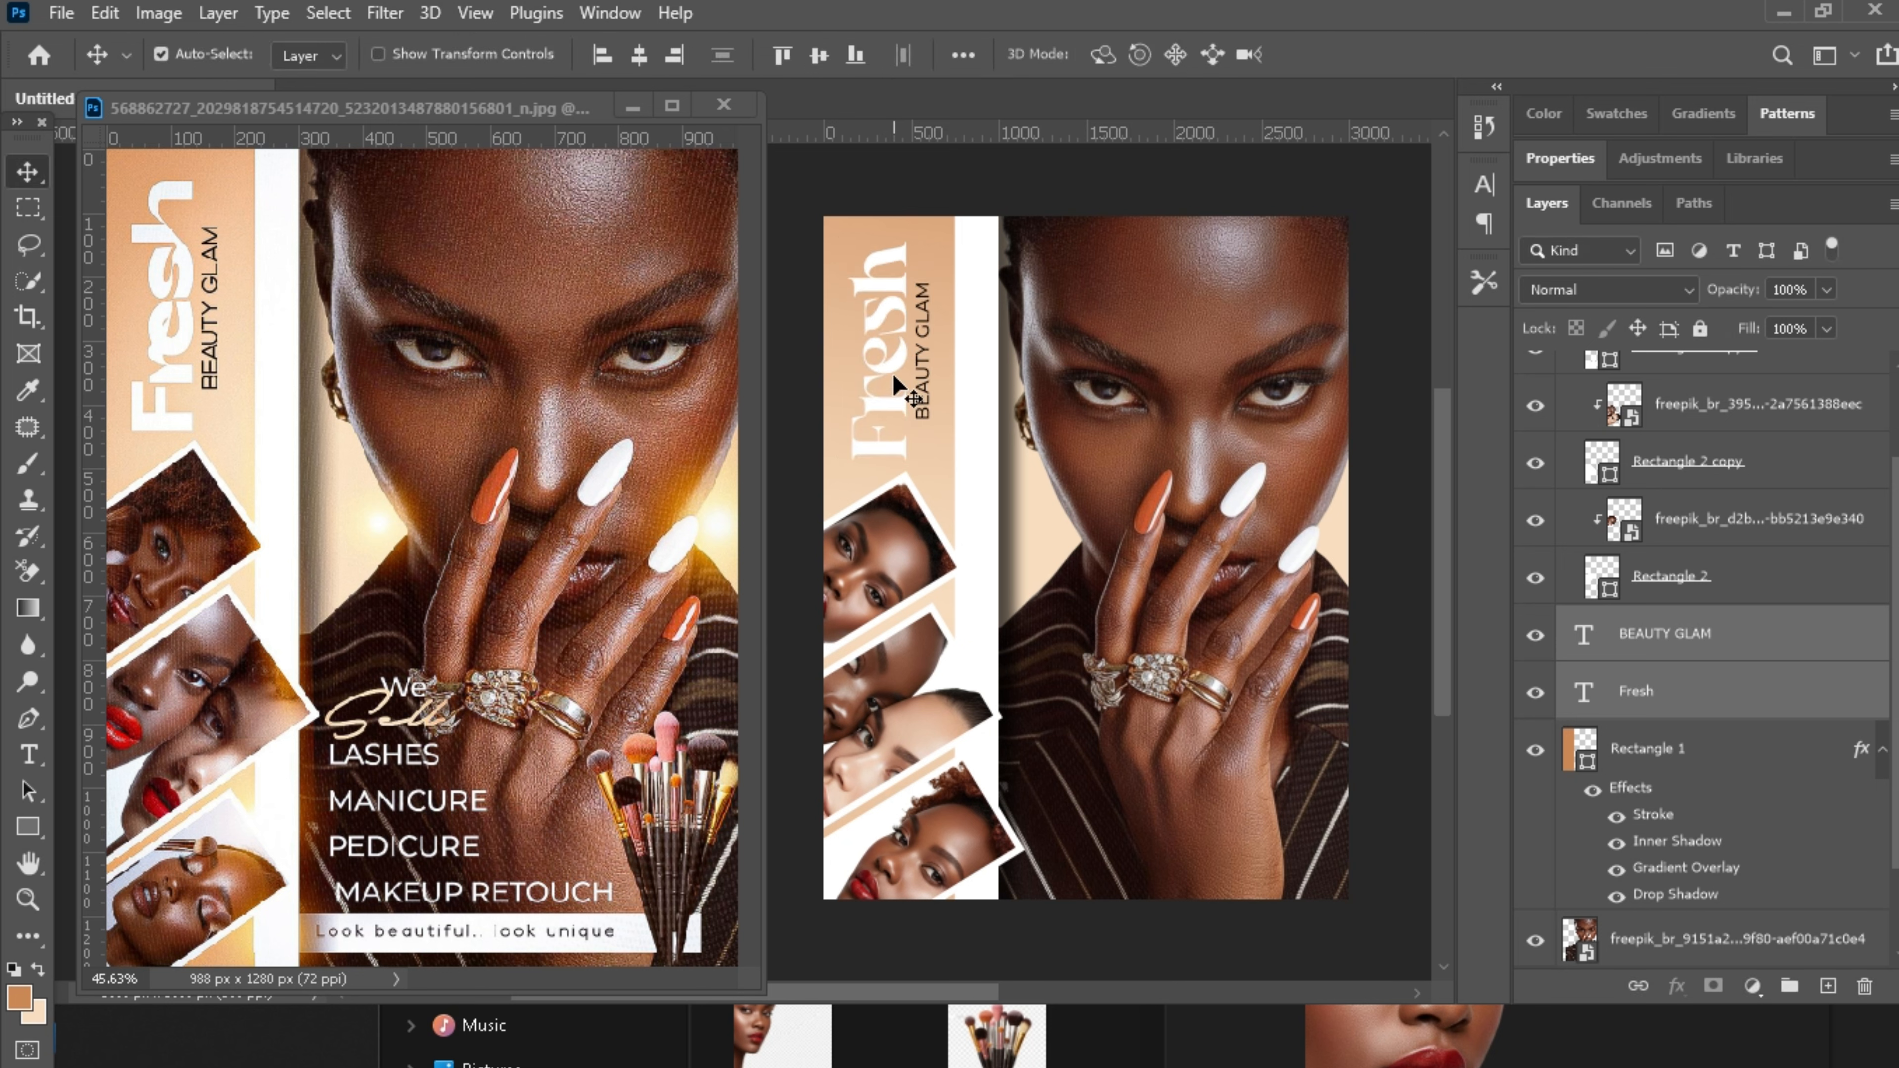
{"action": "key", "text": "shift+Right"}
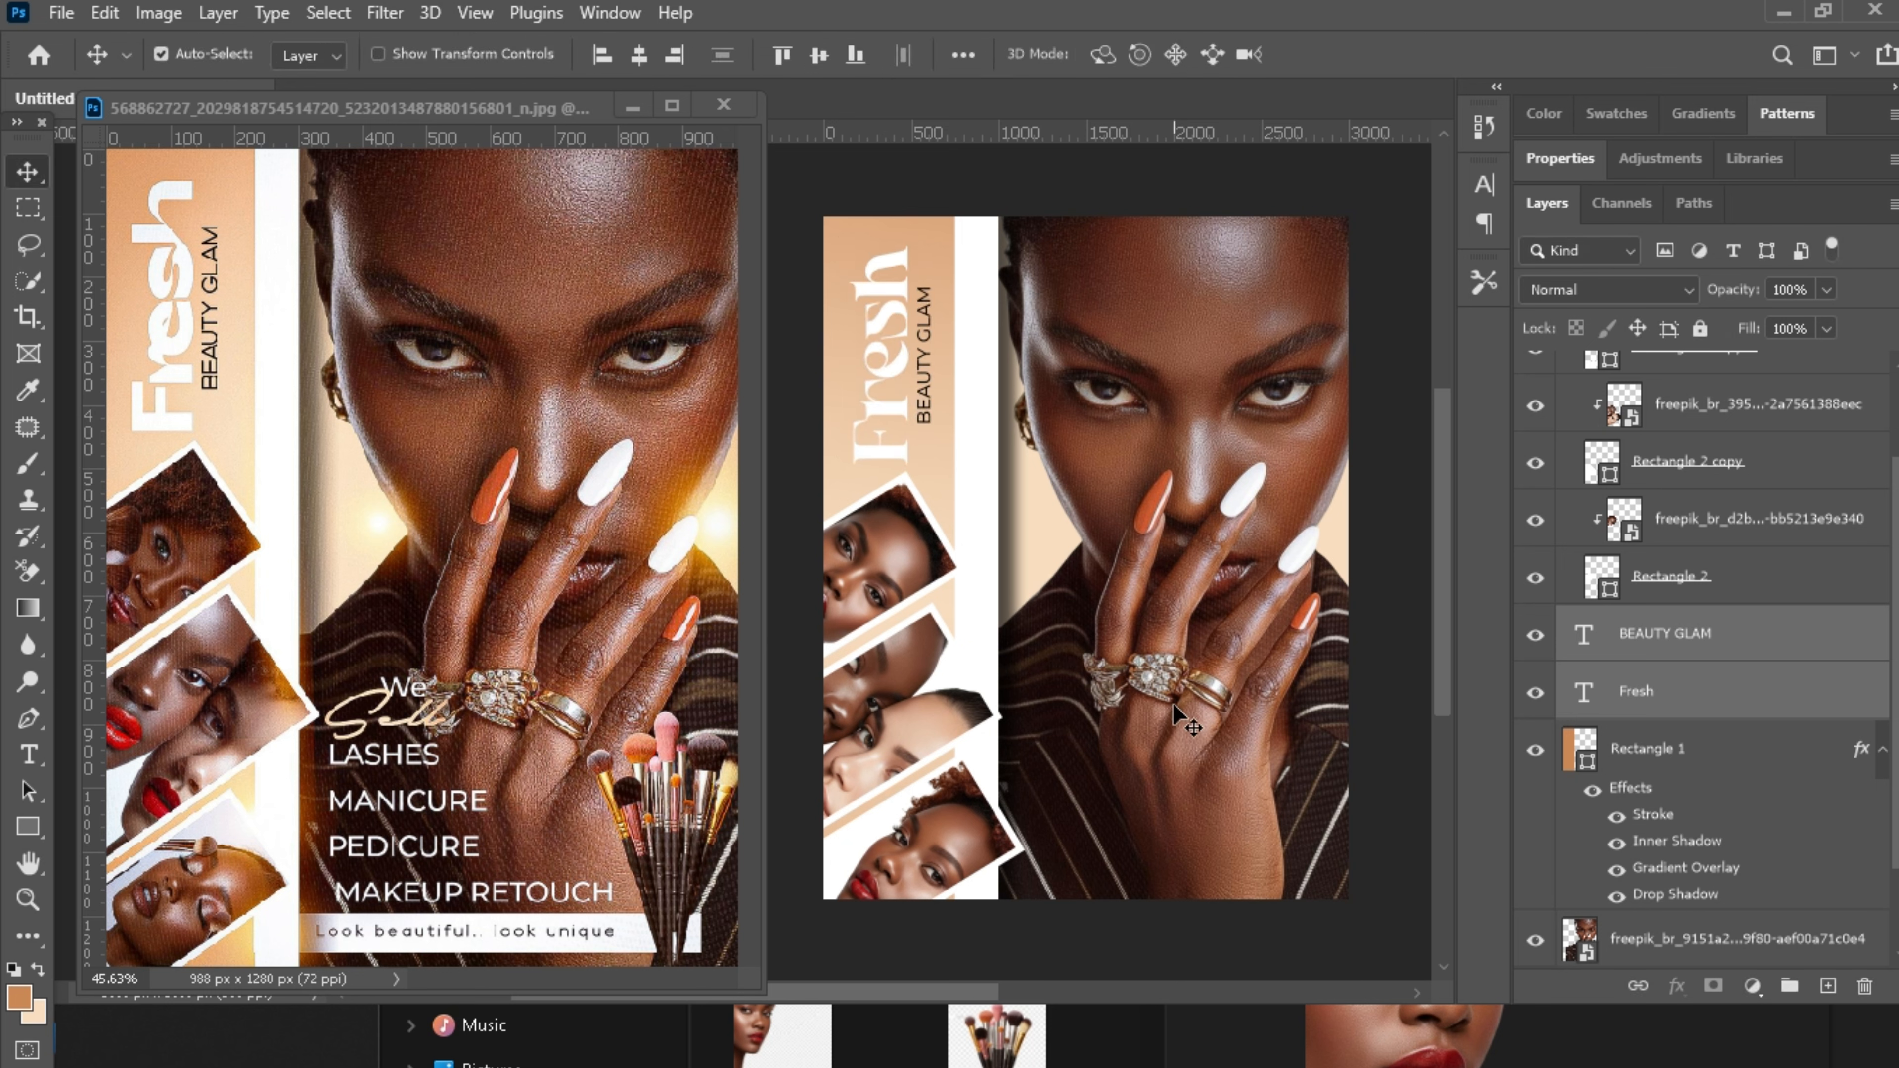
Shift the third frame and its portrait left and slightly down into the flyer's bottom-left corner.
{"action": "left_click", "coordinate": [1119, 943]}
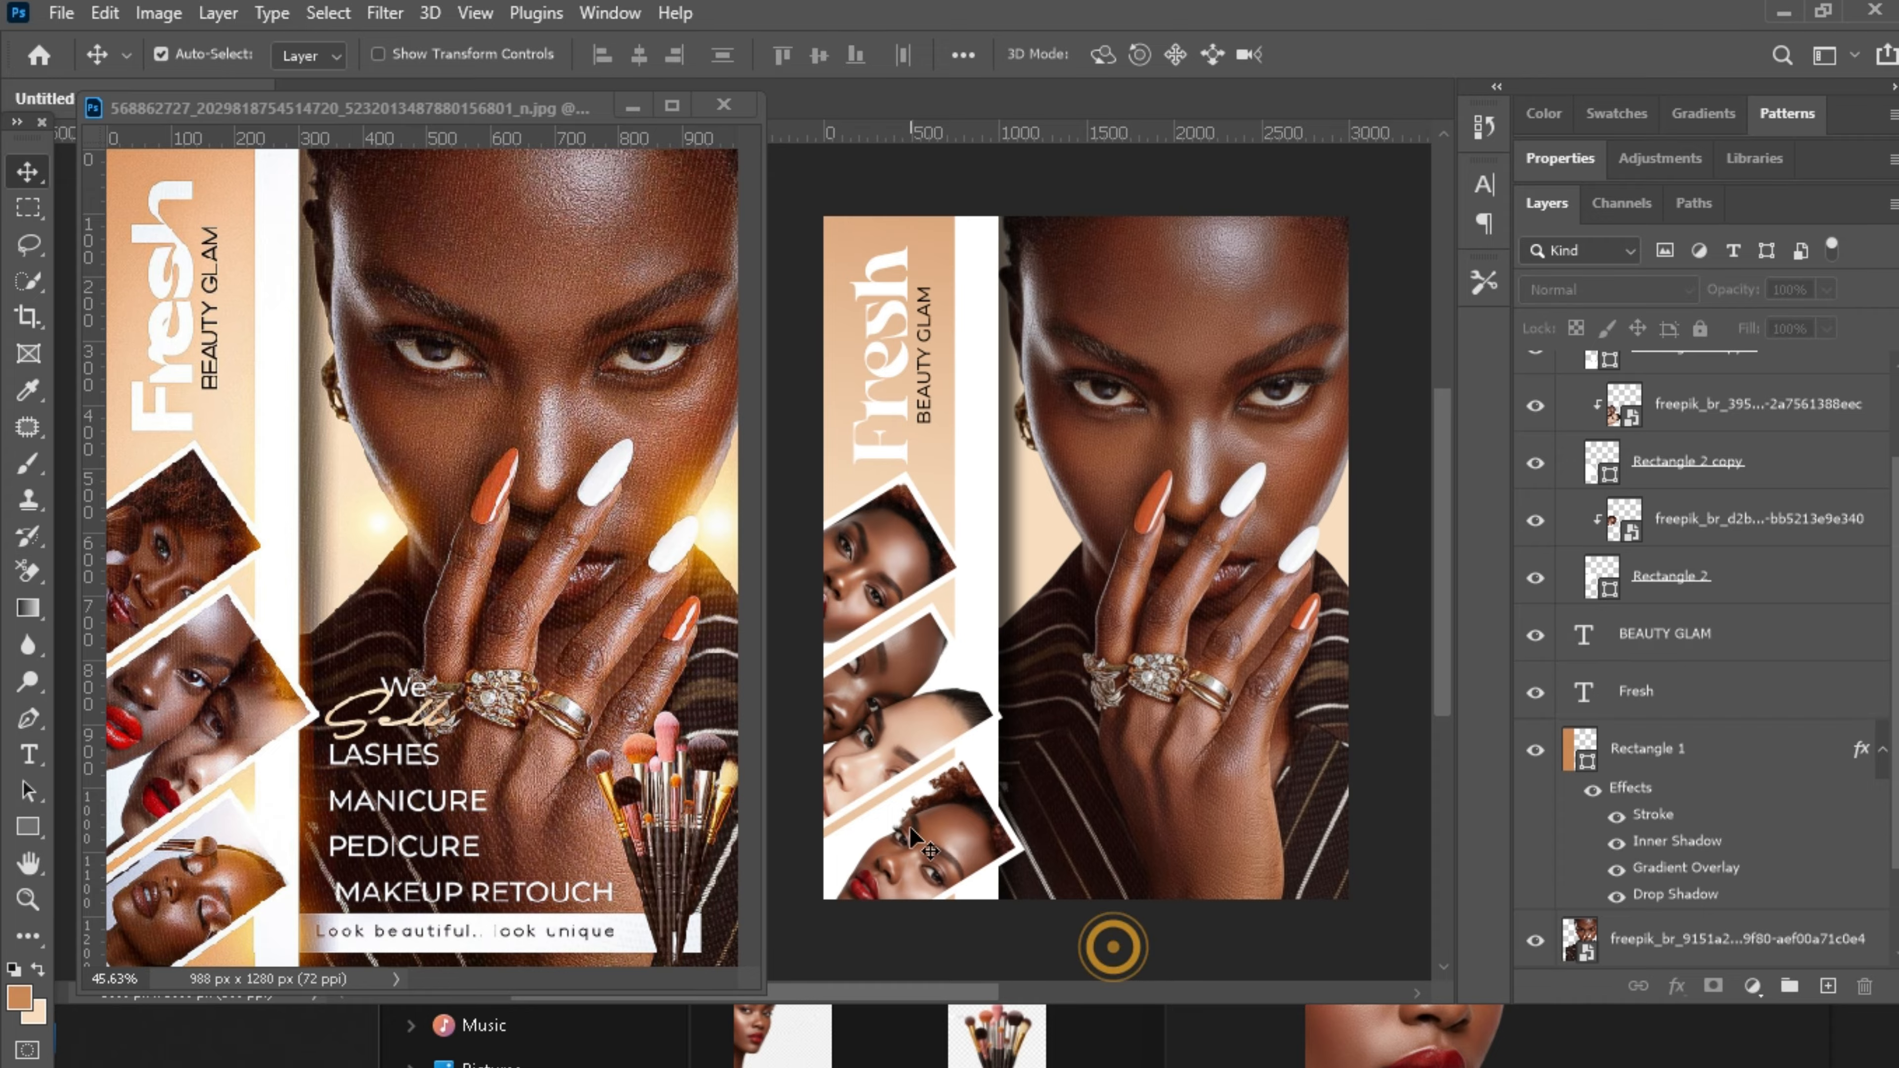
{"action": "left_click", "coordinate": [911, 828]}
{"action": "left_click", "coordinate": [1684, 451], "text": "ctrl"}
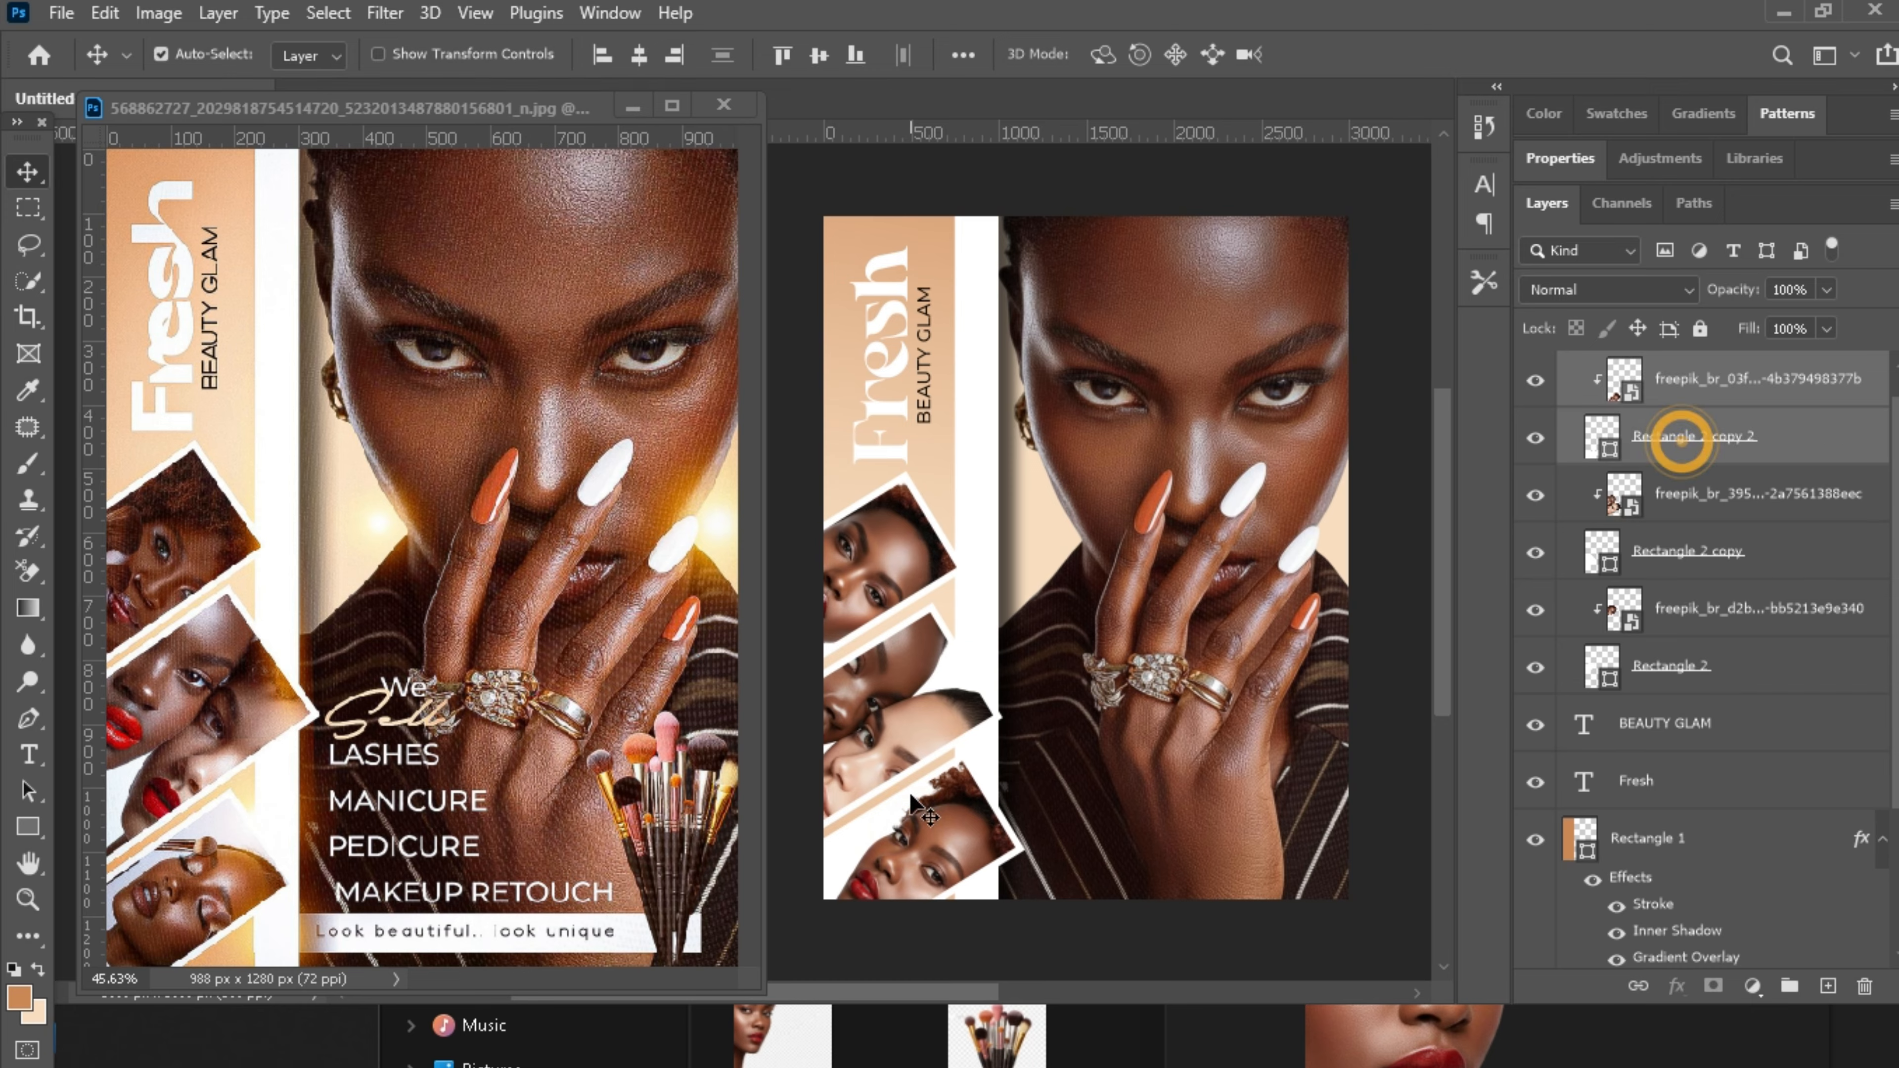
{"action": "left_click_drag", "start_coordinate": [919, 843], "coordinate": [917, 843]}
Reposition the middle frame with its two-women photo slightly right and up, keeping gaps to the frames above and below.
{"action": "left_click", "coordinate": [894, 706]}
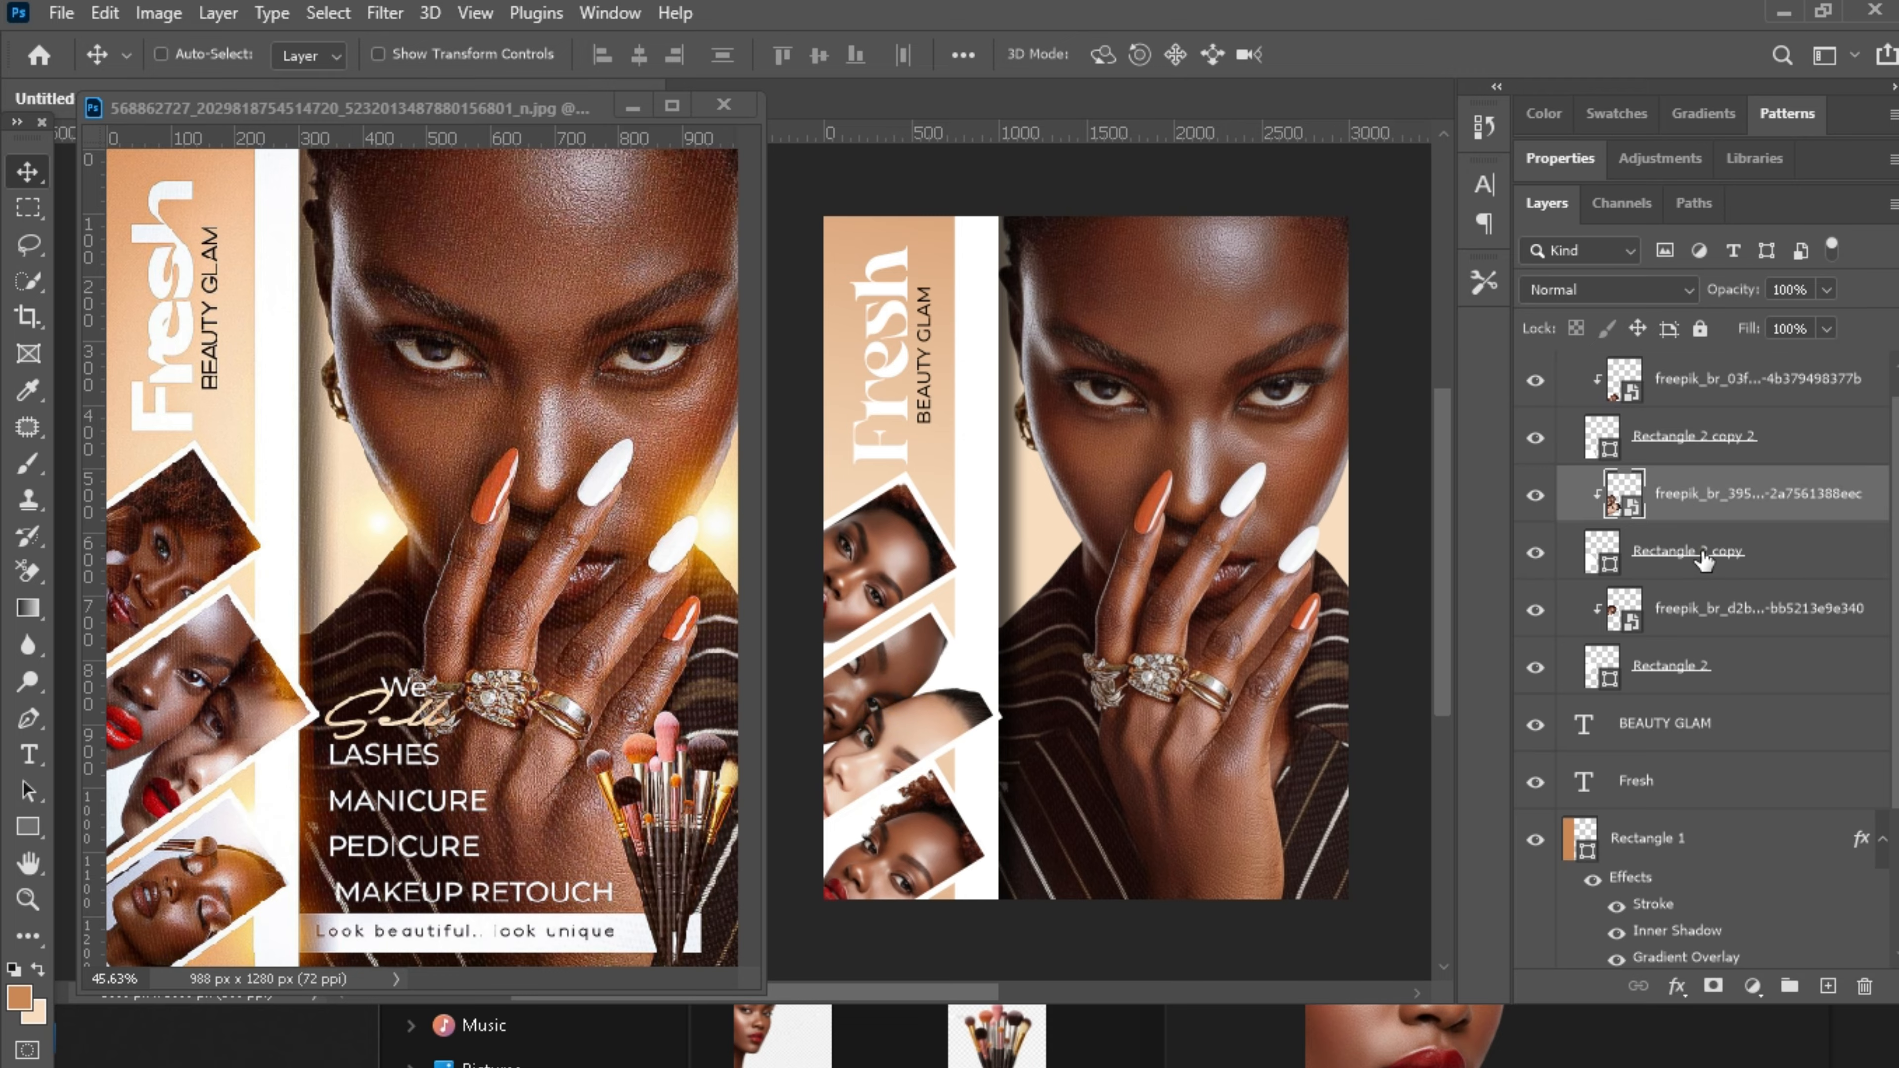
{"action": "left_click", "coordinate": [1703, 557], "text": "ctrl"}
{"action": "left_click_drag", "start_coordinate": [850, 733], "coordinate": [888, 707]}
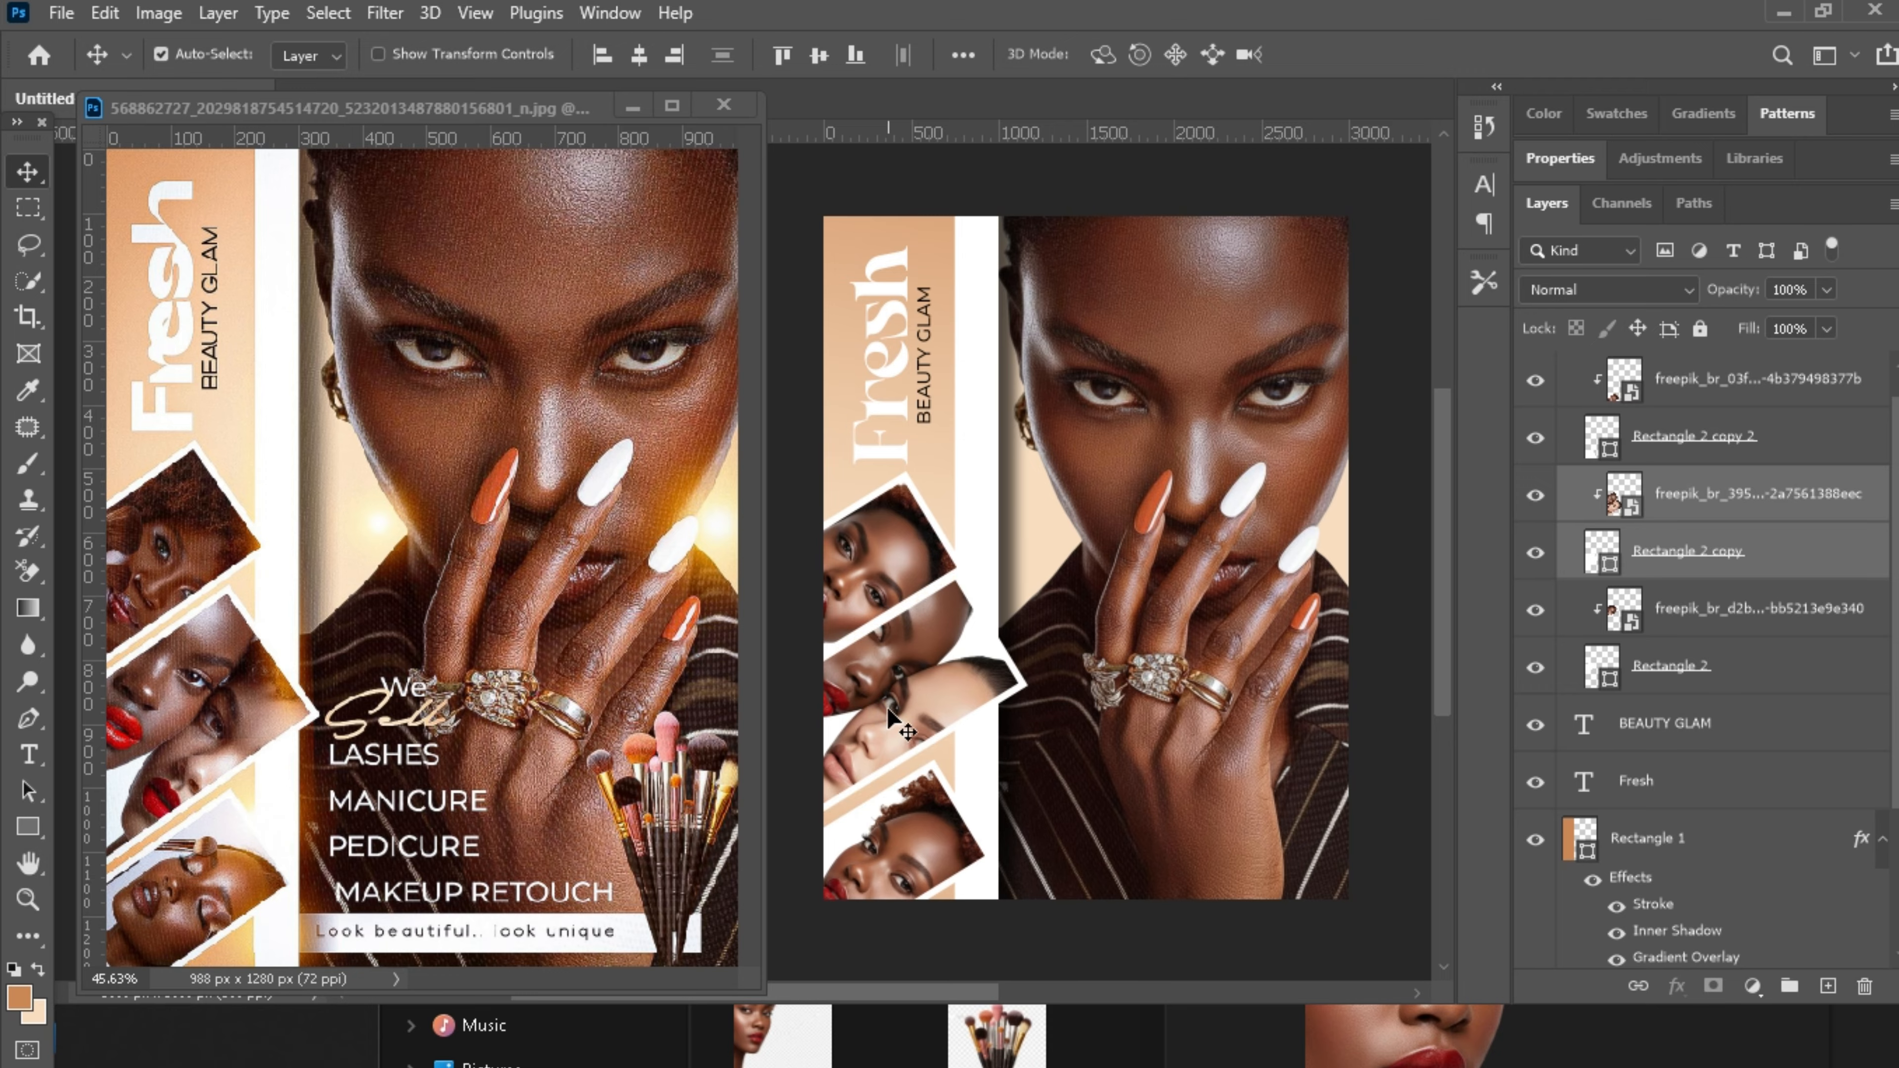
{"action": "key", "text": "Down"}
{"action": "key", "text": "Down"}
{"action": "key", "text": "Down"}
{"action": "key", "text": "Down"}
{"action": "key", "text": "Down"}
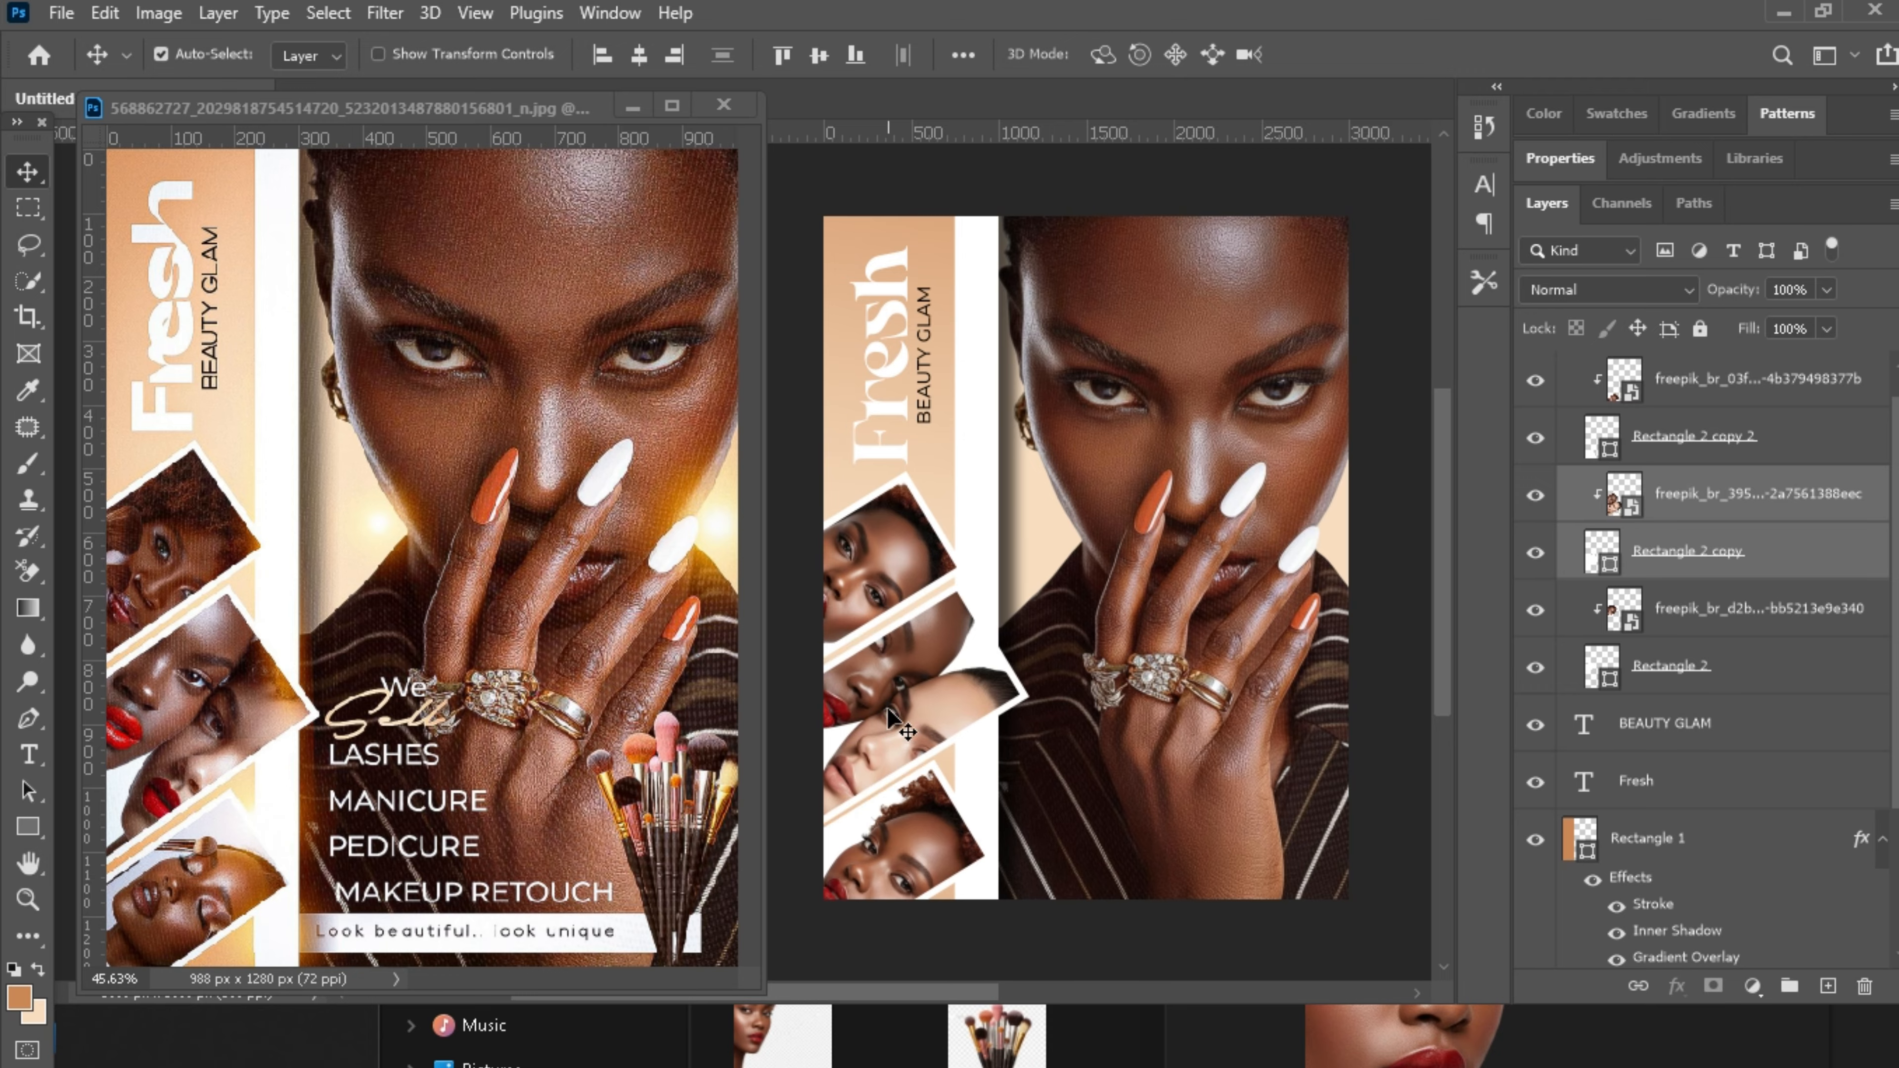
{"action": "key", "text": "Down"}
{"action": "key", "text": "Down"}
{"action": "key", "text": "Down"}
{"action": "key", "text": "Down"}
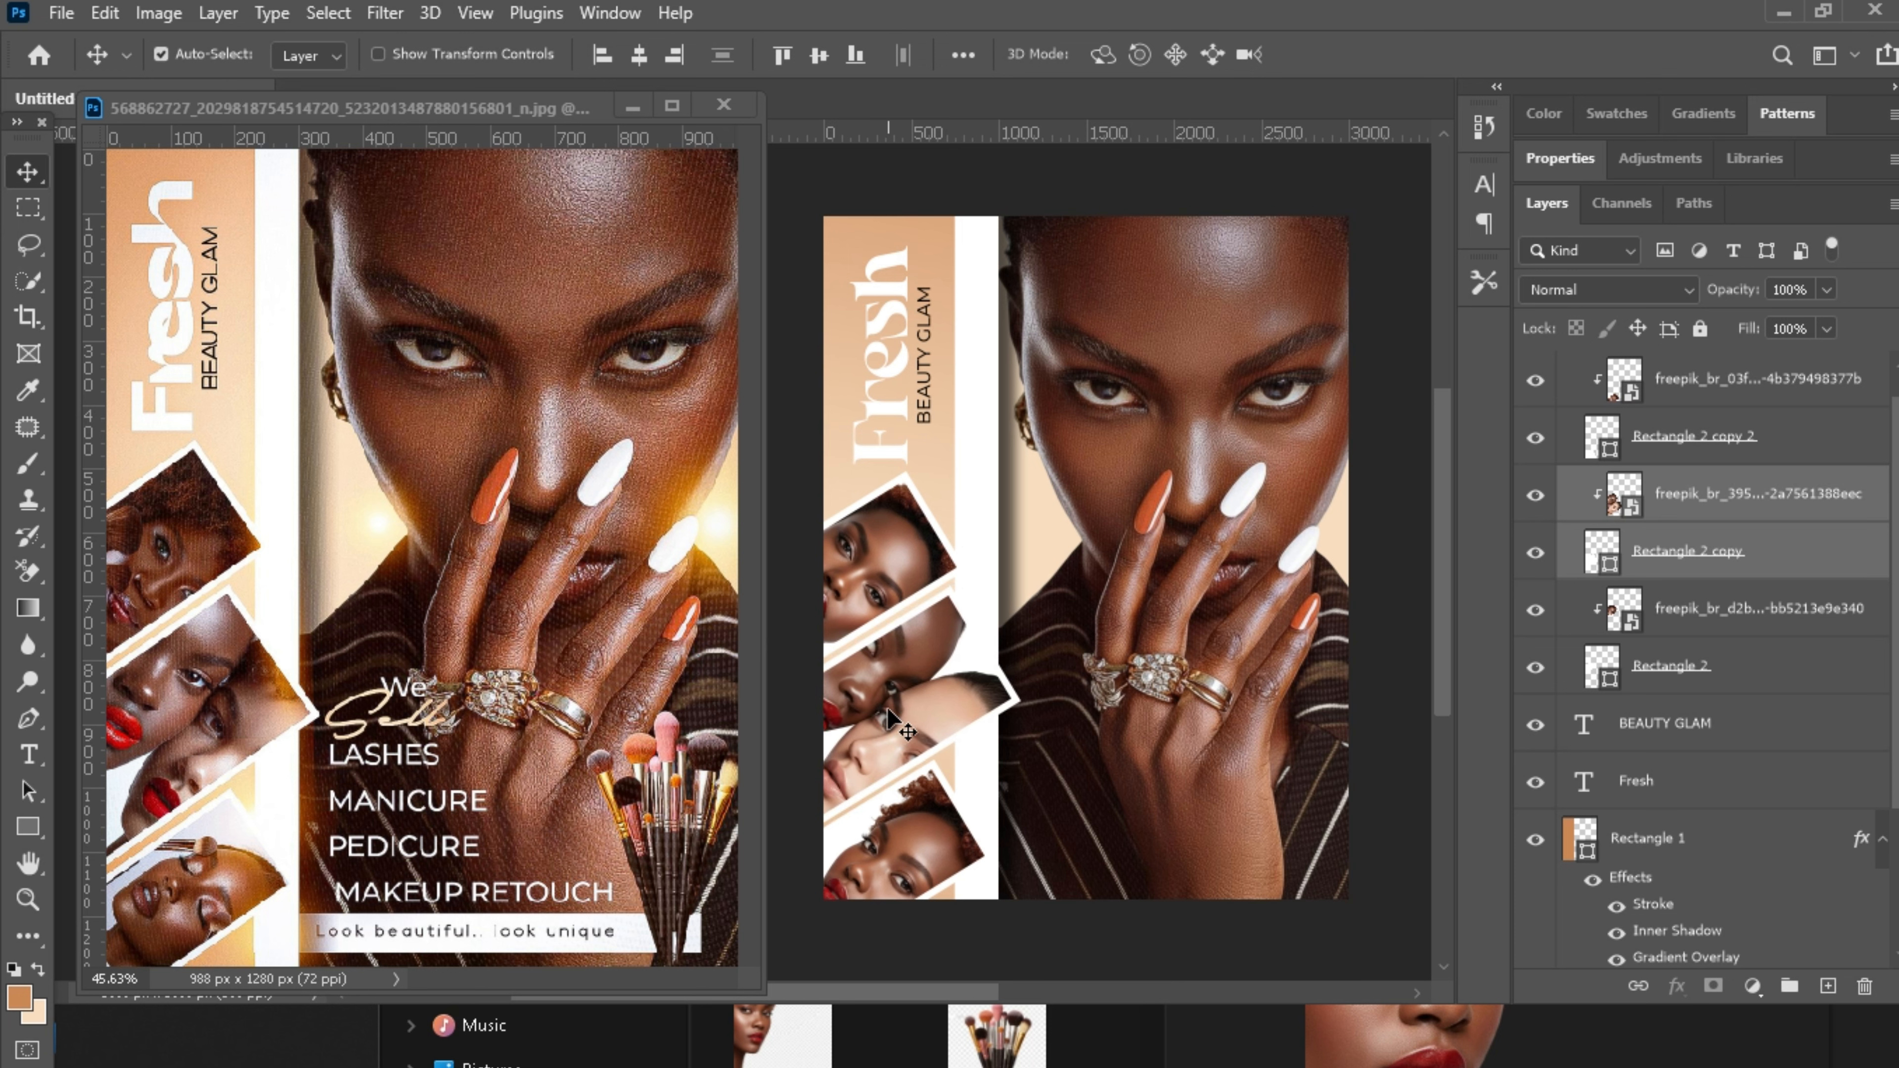
Move the first frame and its portrait slightly up to widen the gap above the middle frame.
{"action": "left_click", "coordinate": [913, 813]}
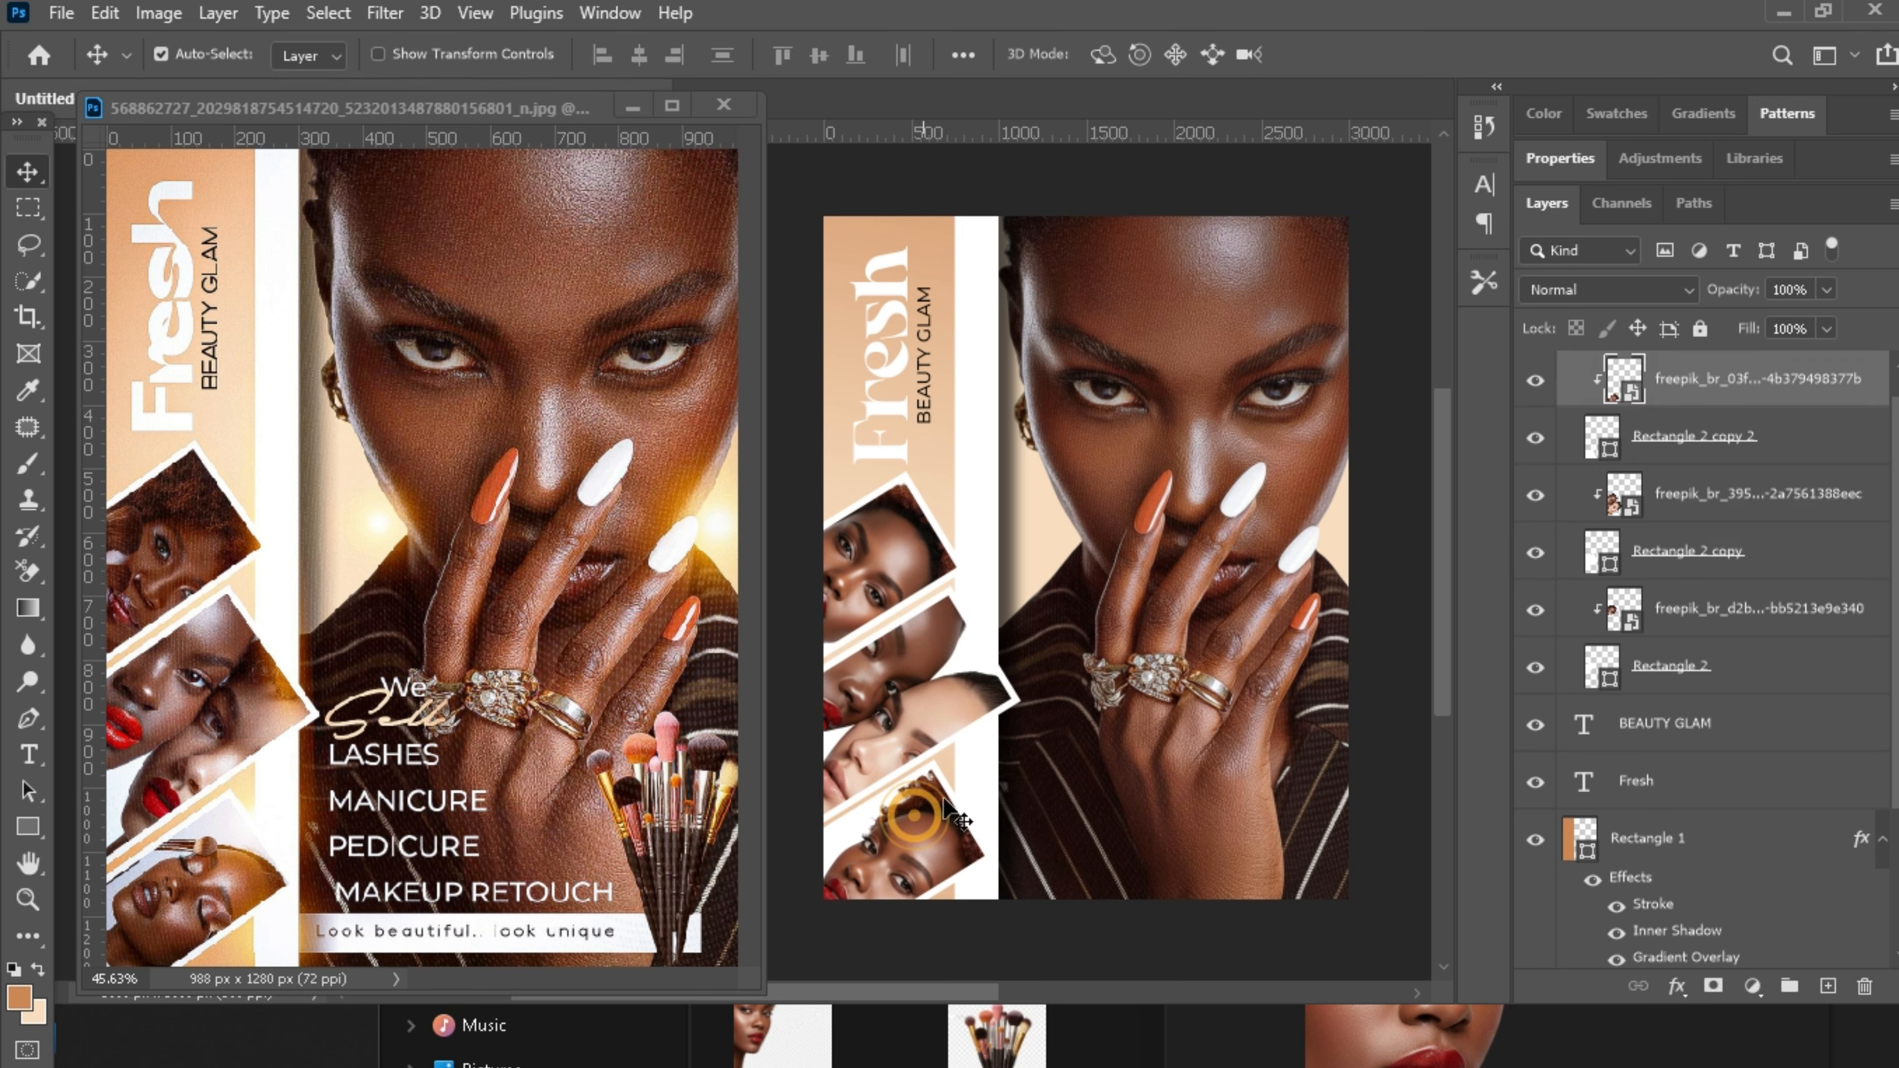
{"action": "left_click", "coordinate": [1671, 449], "text": "shift"}
{"action": "left_click", "coordinate": [868, 632]}
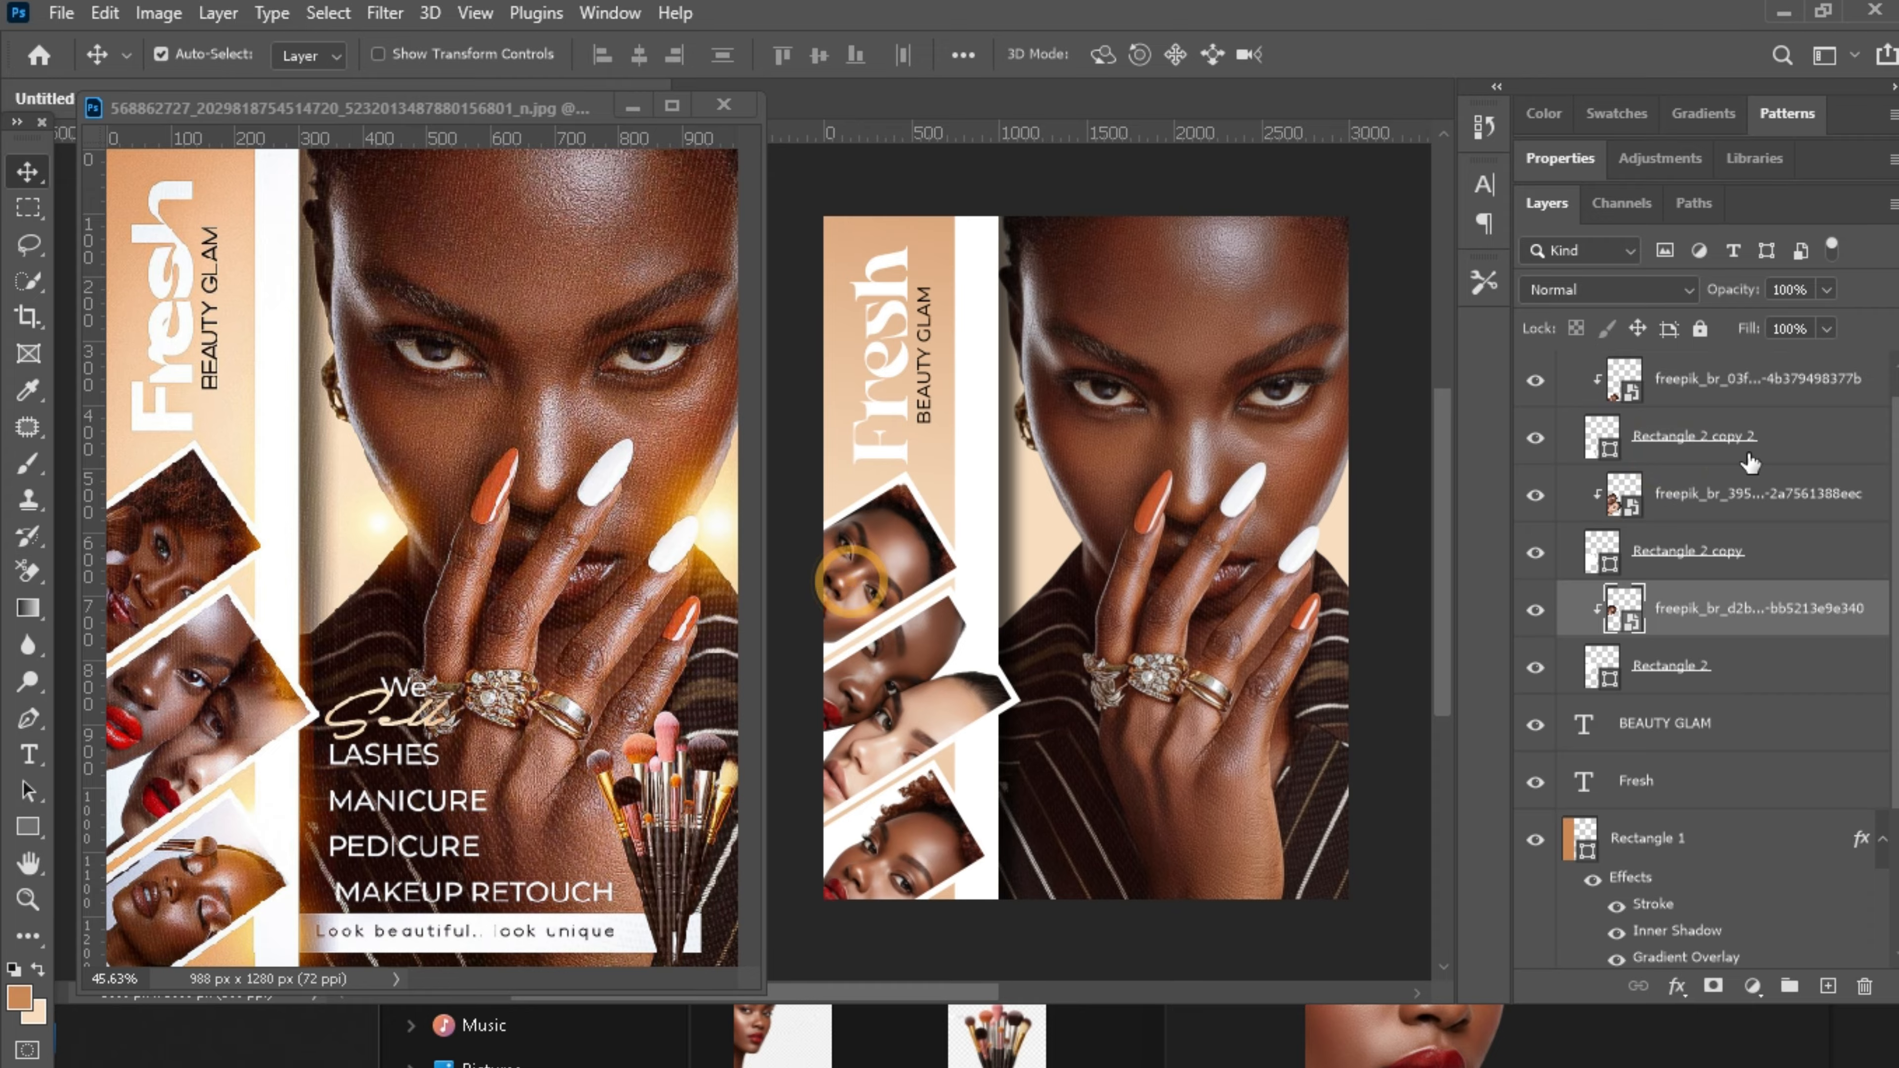
{"action": "left_click", "coordinate": [1680, 676], "text": "shift"}
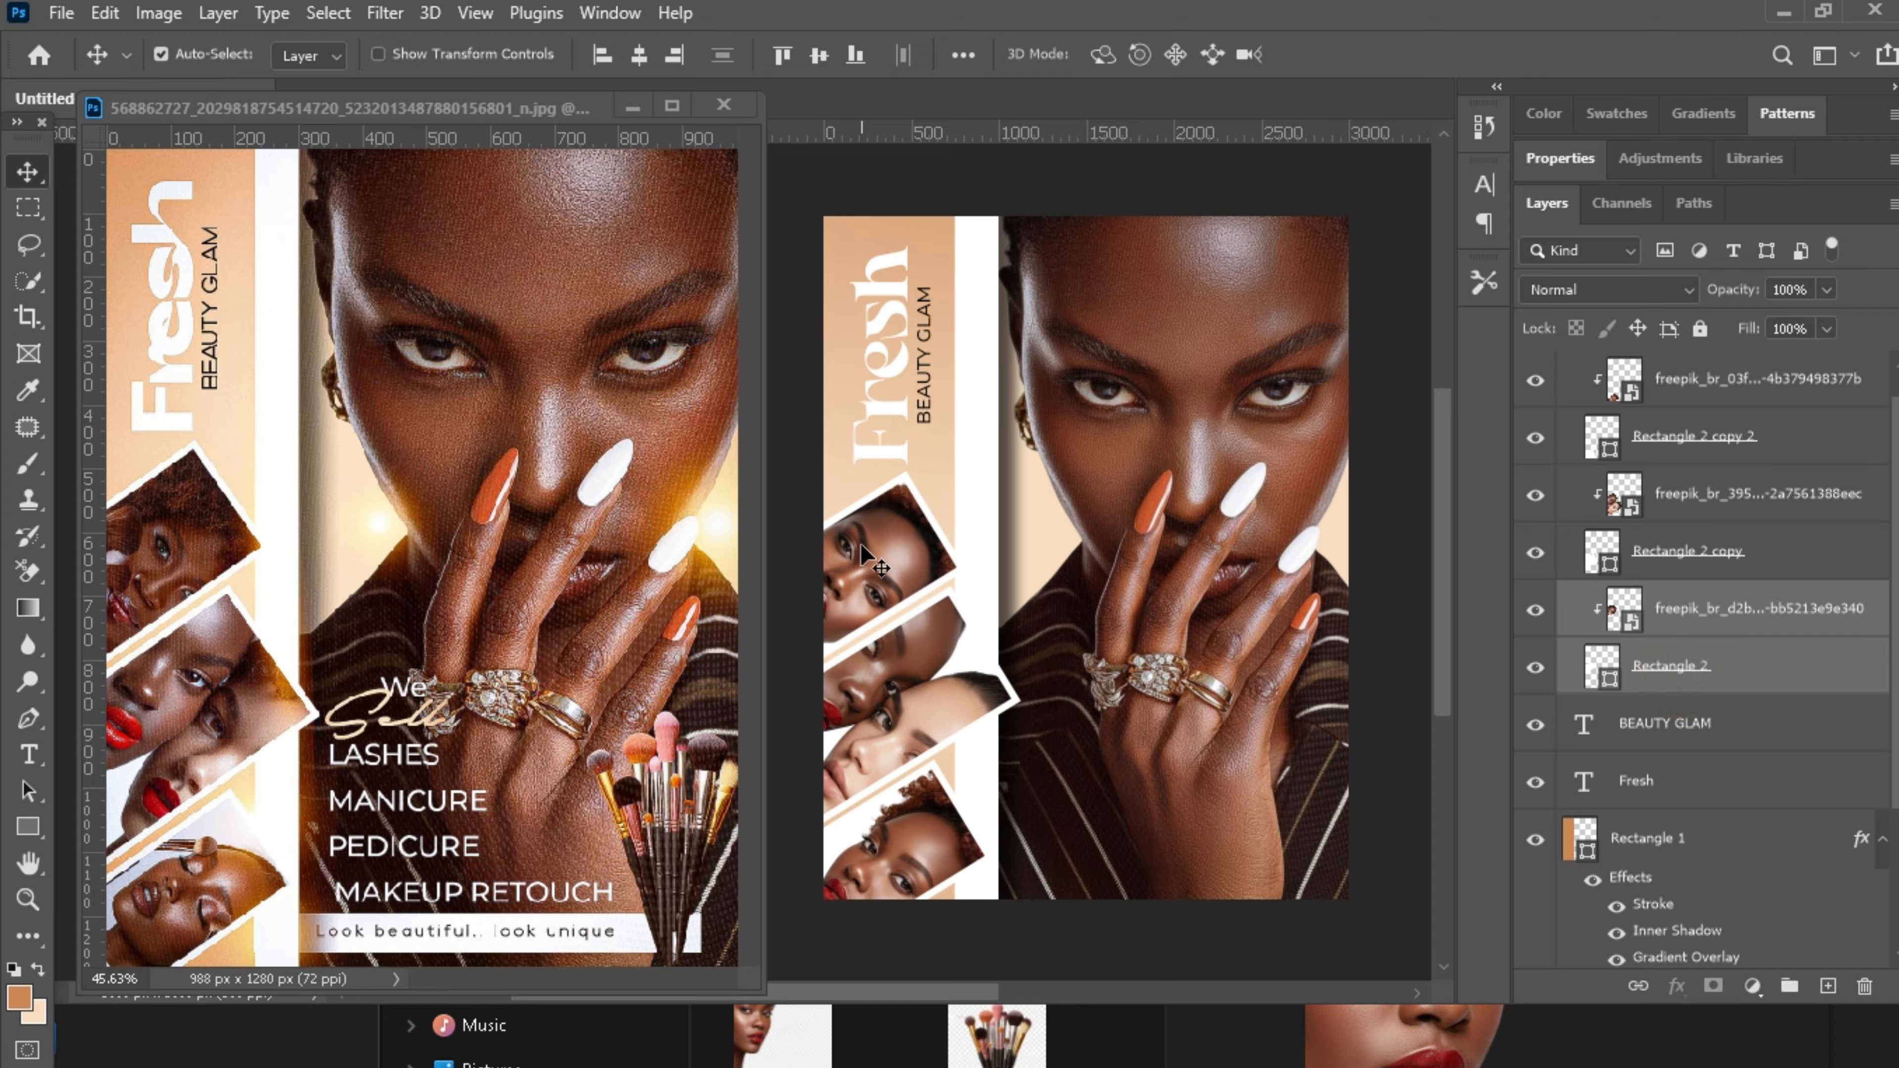
{"action": "left_click_drag", "start_coordinate": [862, 553], "coordinate": [863, 549]}
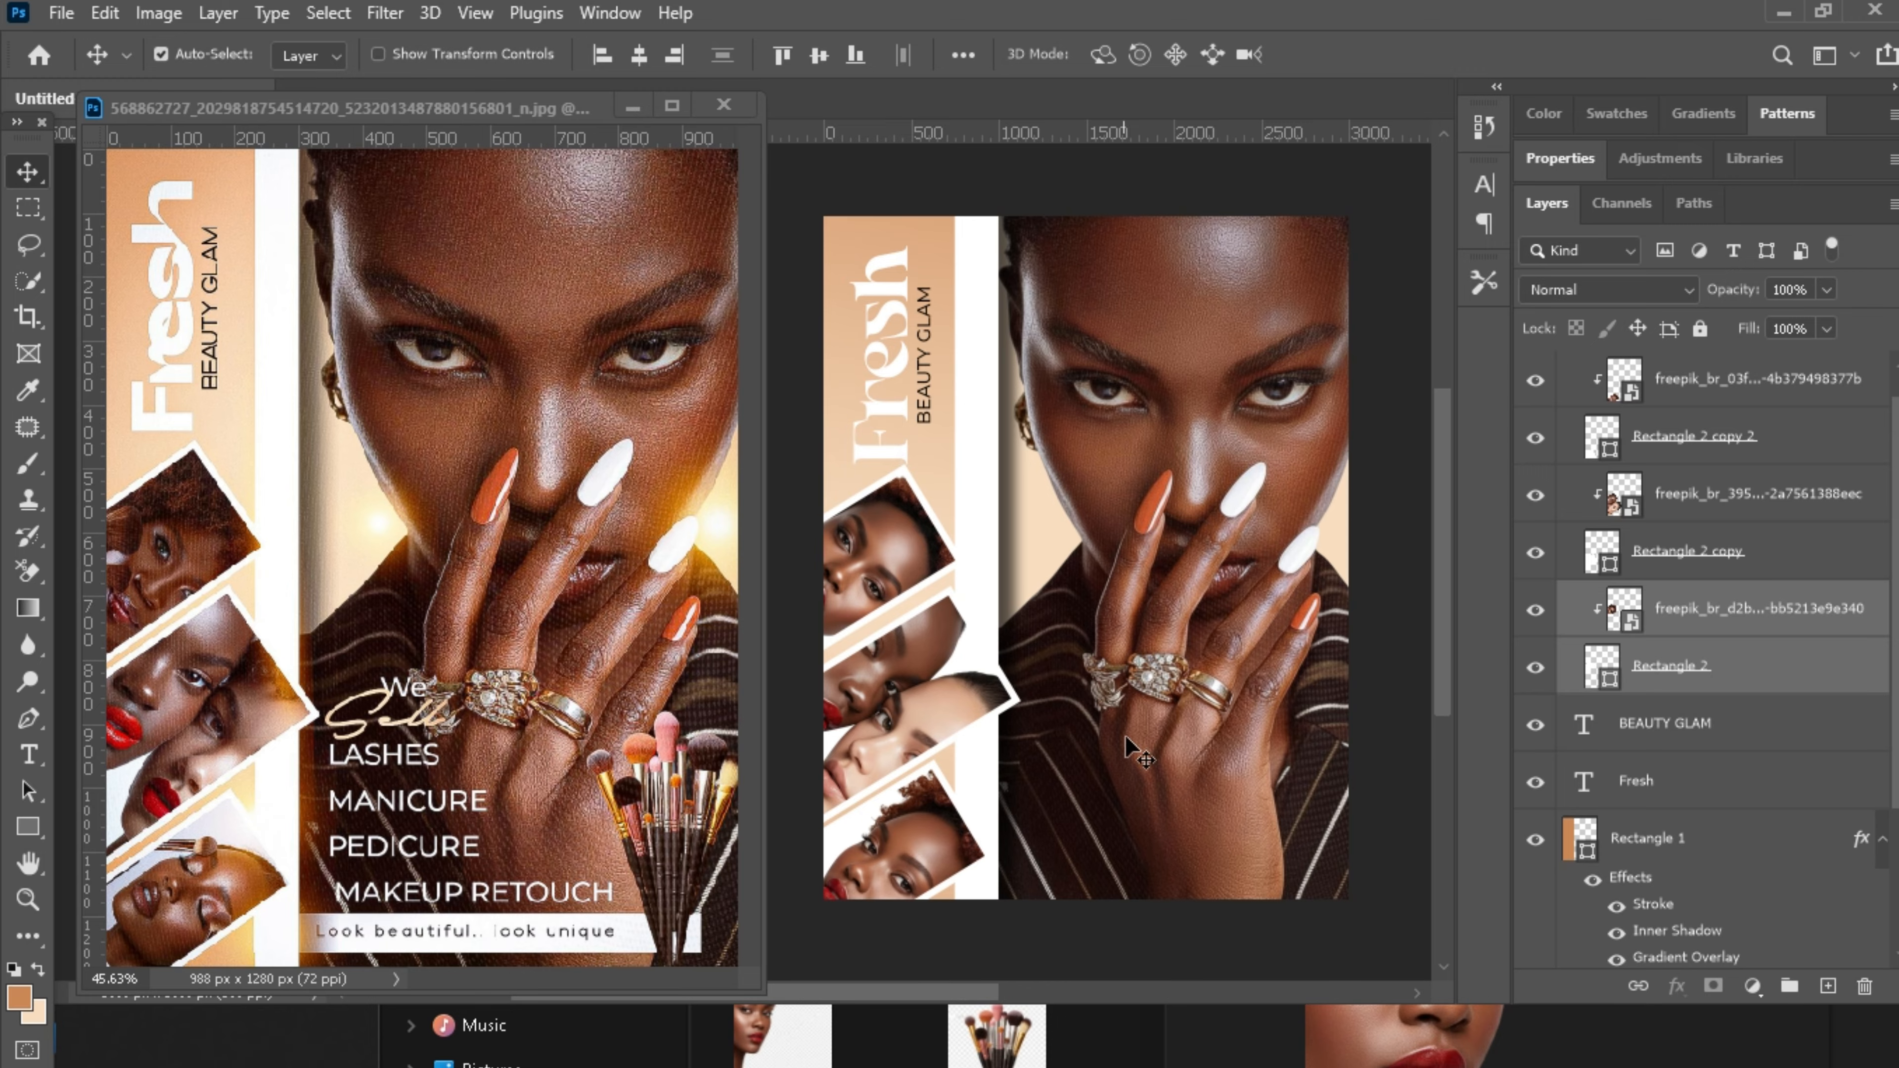
{"action": "left_click", "coordinate": [1208, 941]}
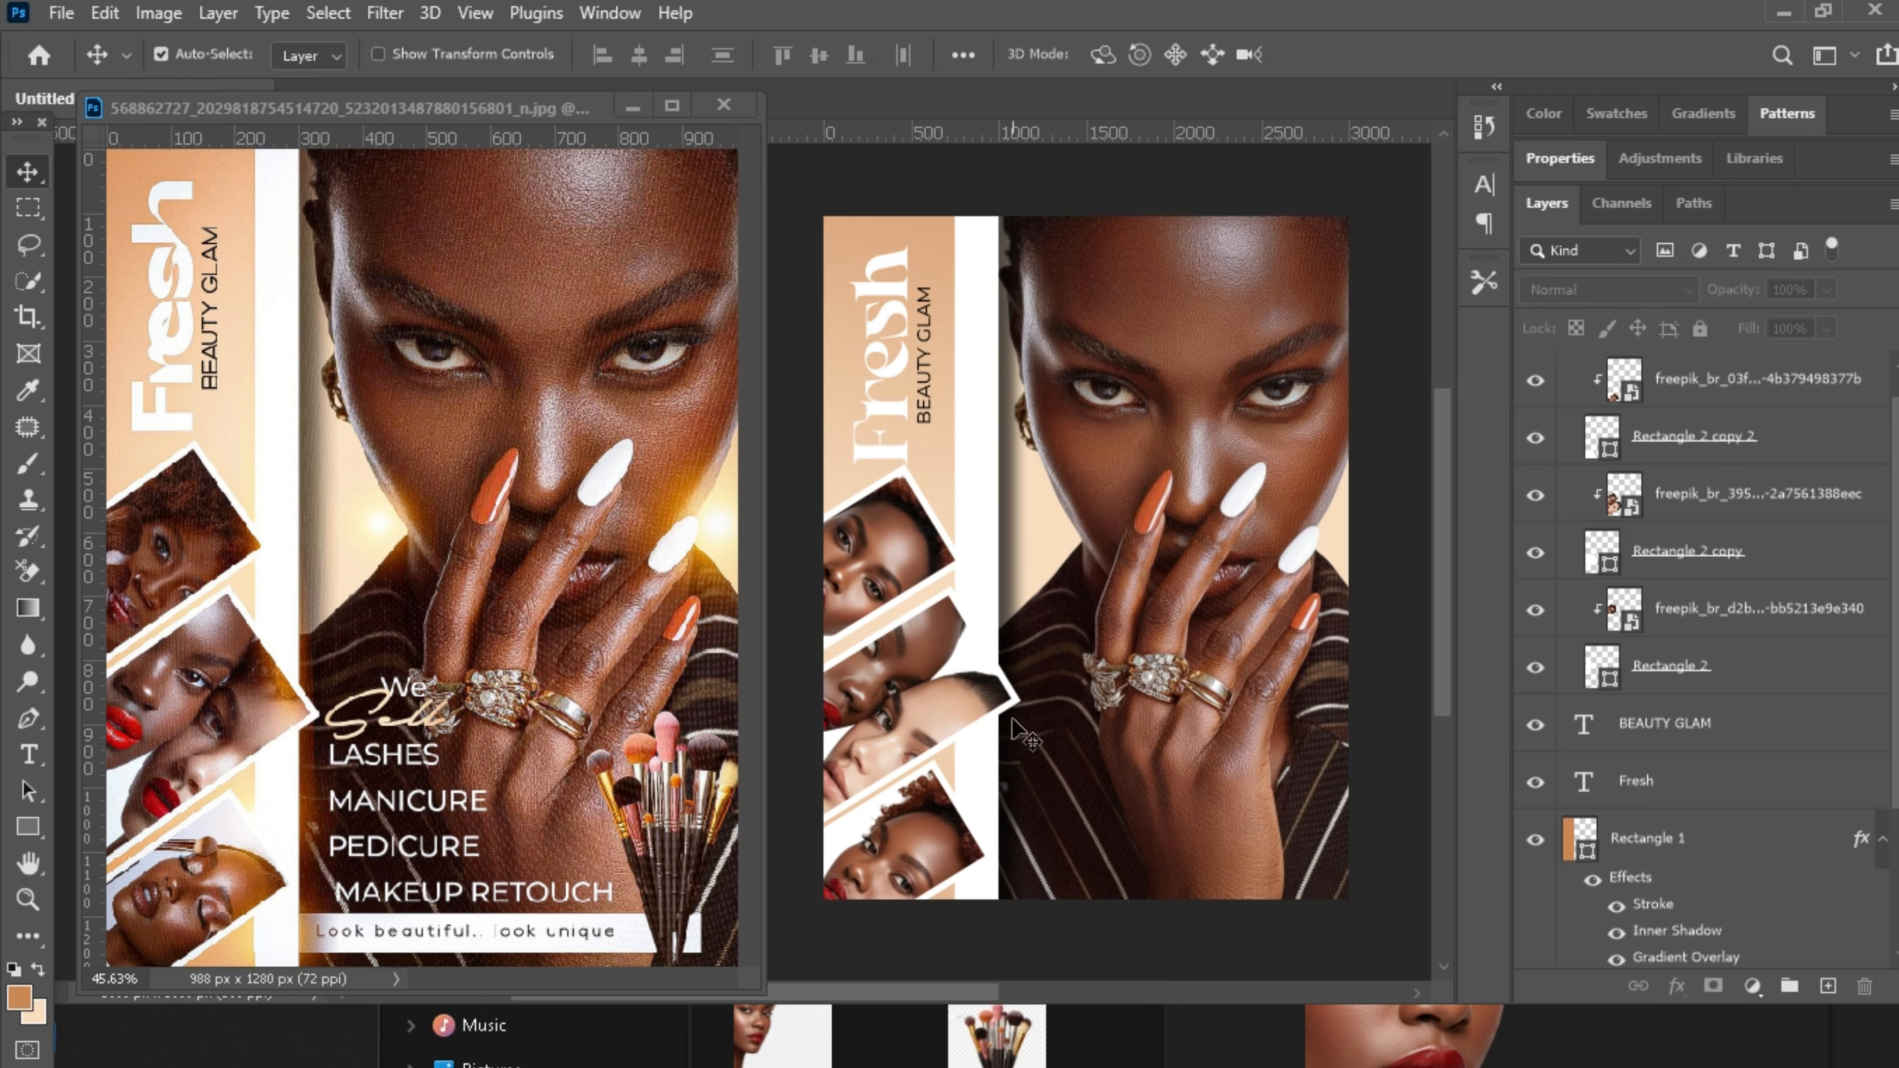
Start a new text line across the main portrait's hand in white (ffffff), set in Montserrat Medium.
{"action": "left_click", "coordinate": [29, 754]}
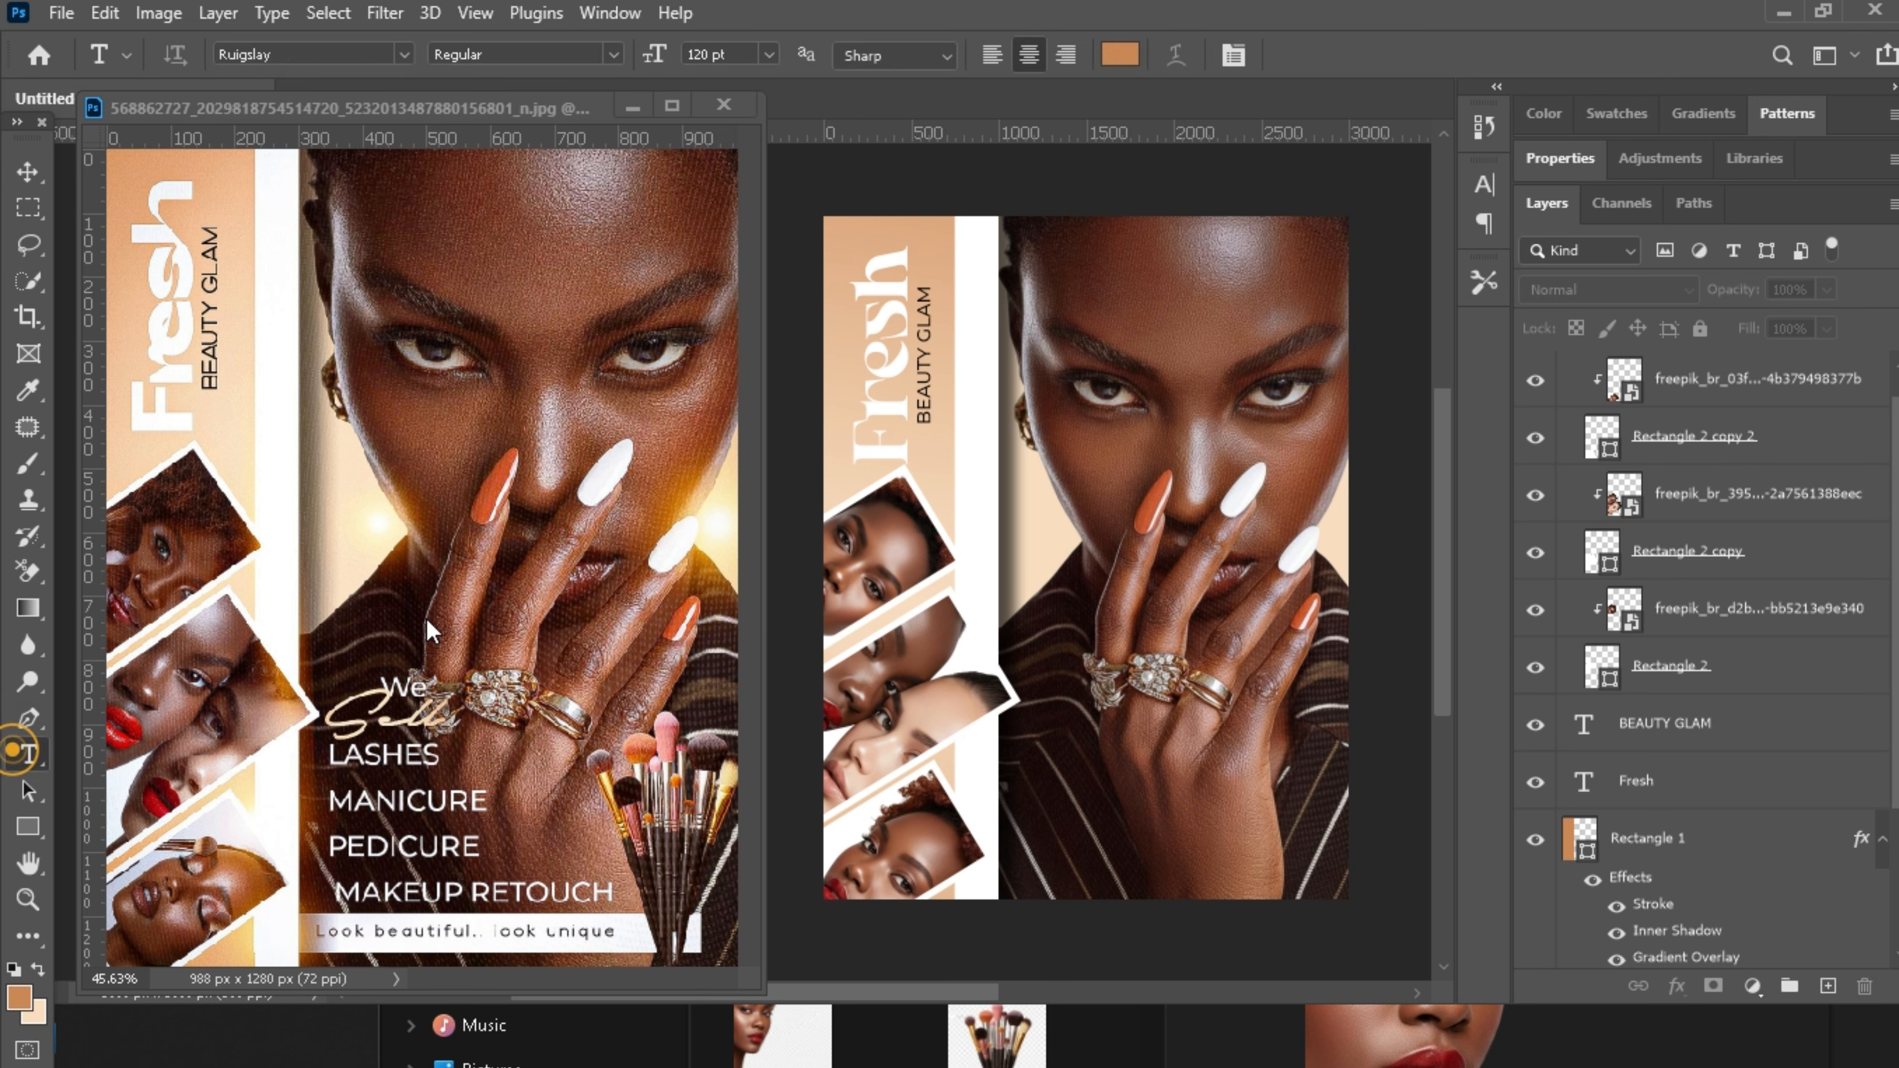
{"action": "left_click", "coordinate": [1070, 716]}
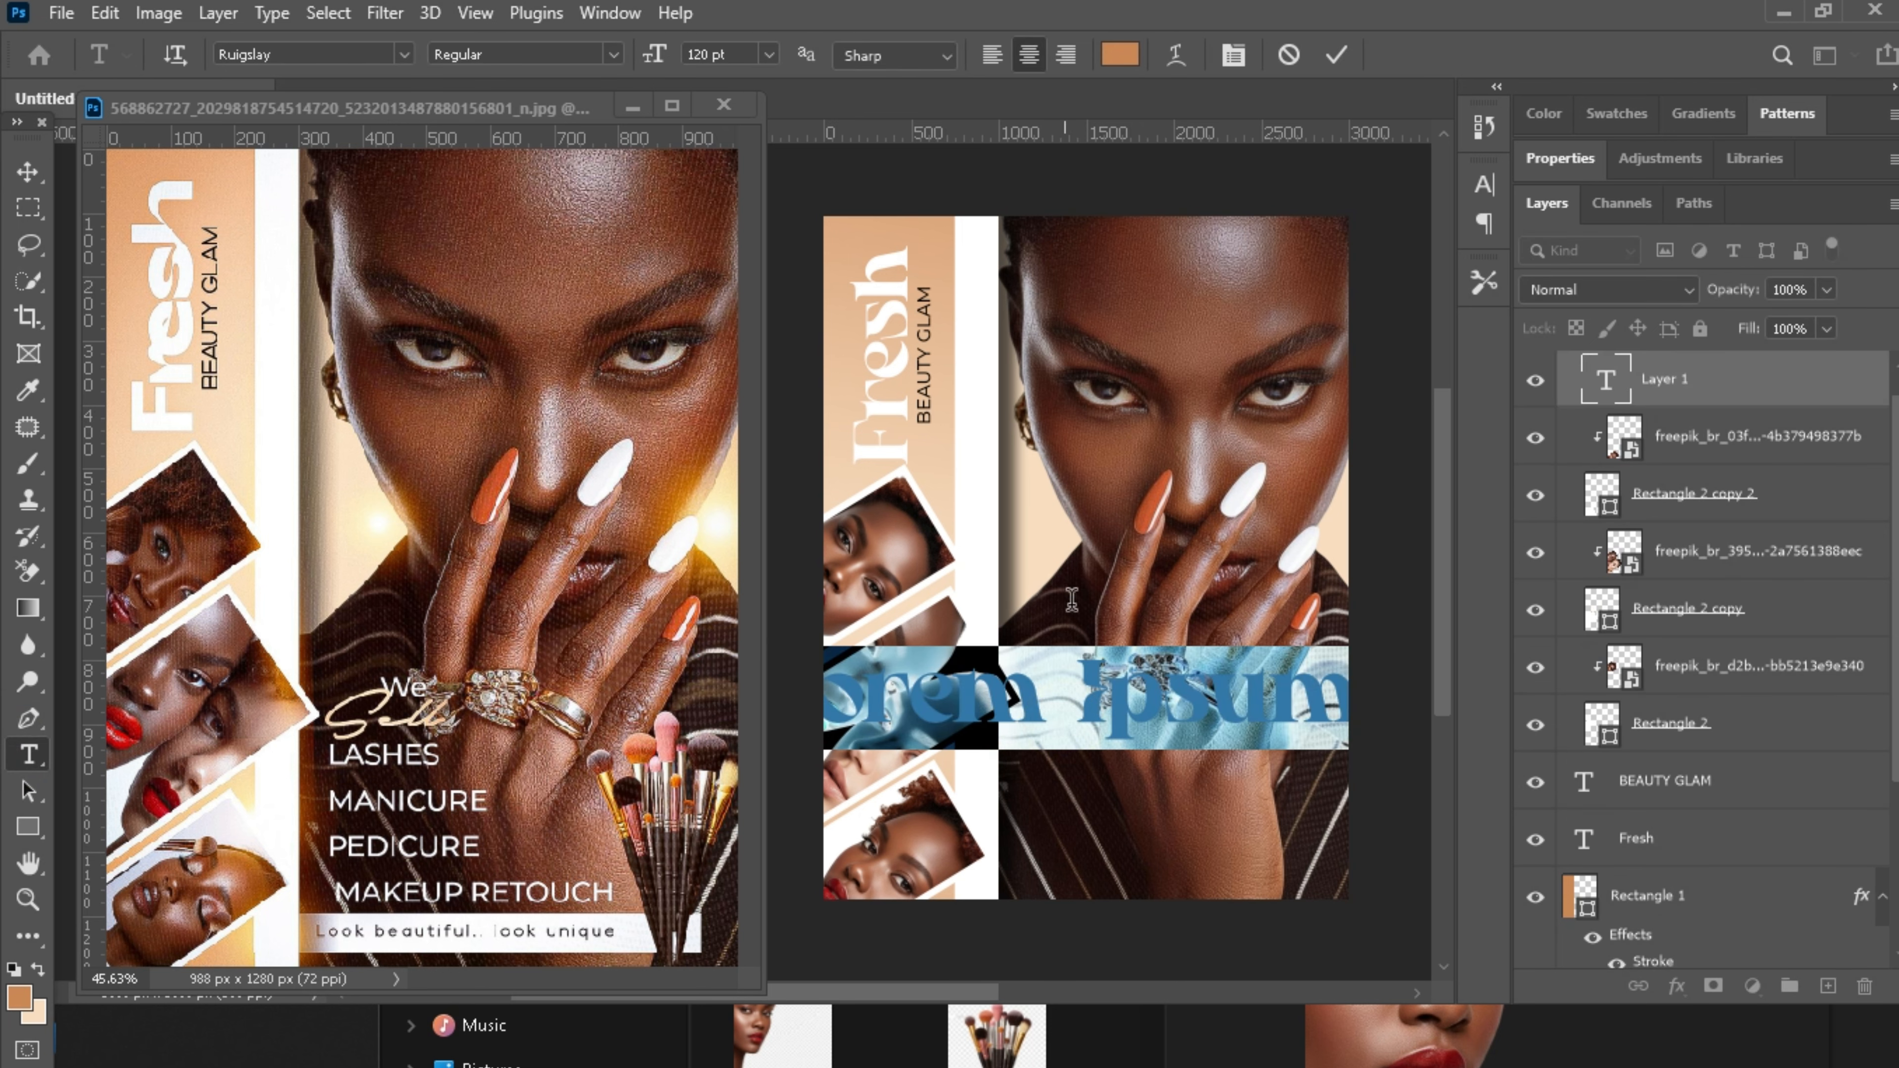
{"action": "left_click", "coordinate": [1119, 56]}
{"action": "type", "text": "ffffff"}
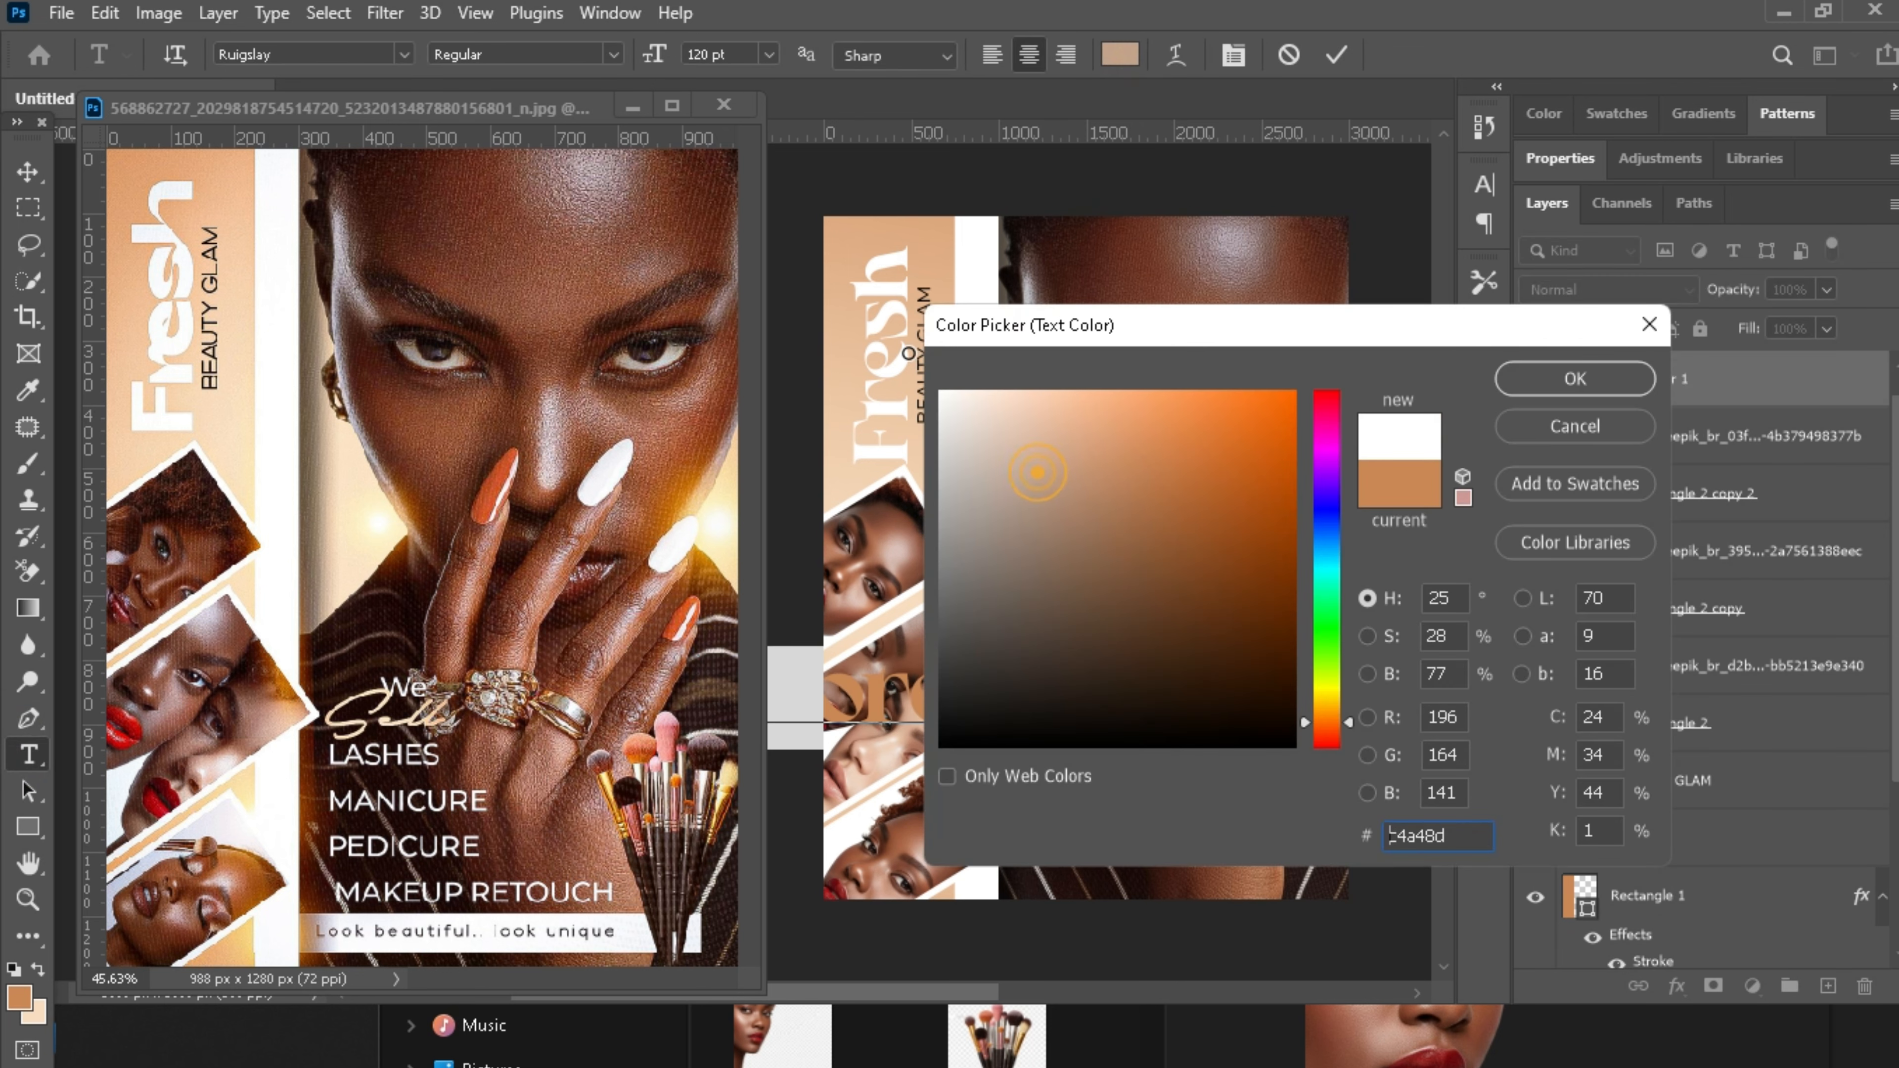
{"action": "left_click", "coordinate": [1566, 383]}
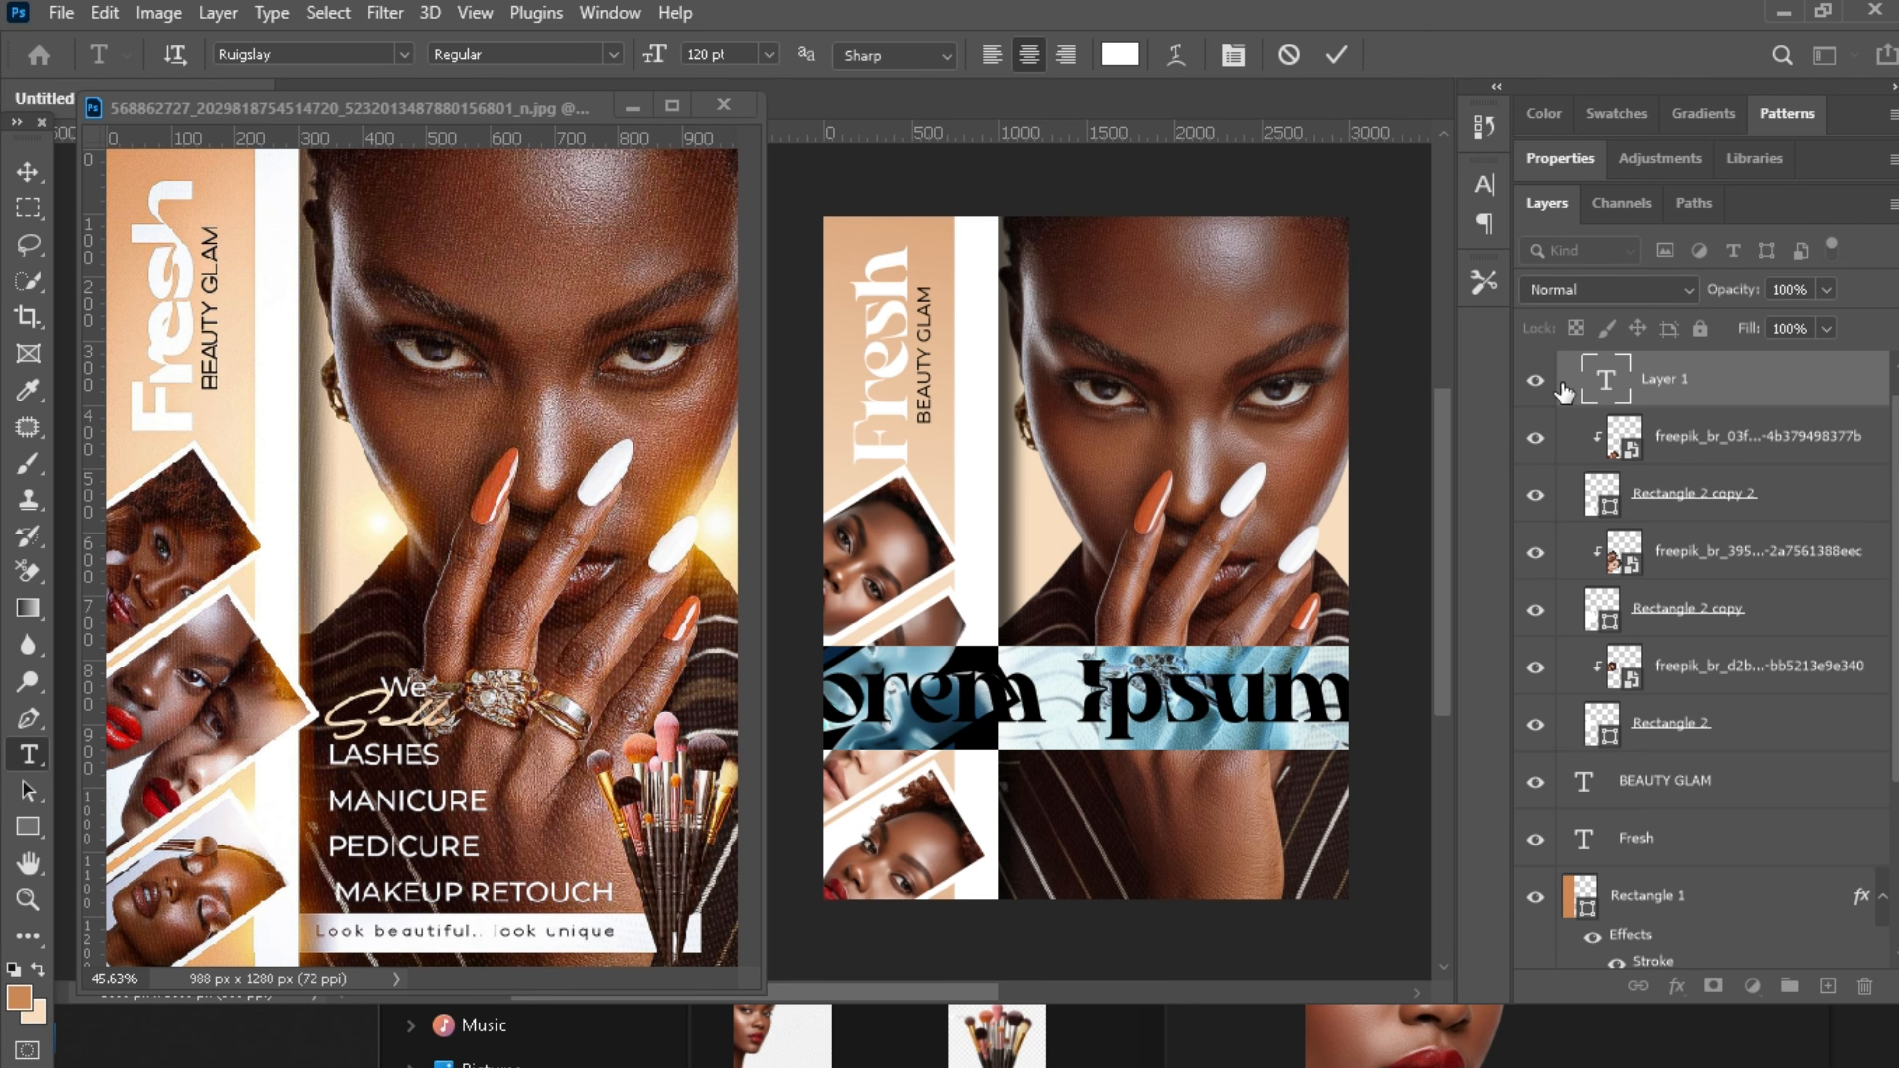
{"action": "left_click", "coordinate": [366, 56]}
{"action": "type", "text": "MONT"}
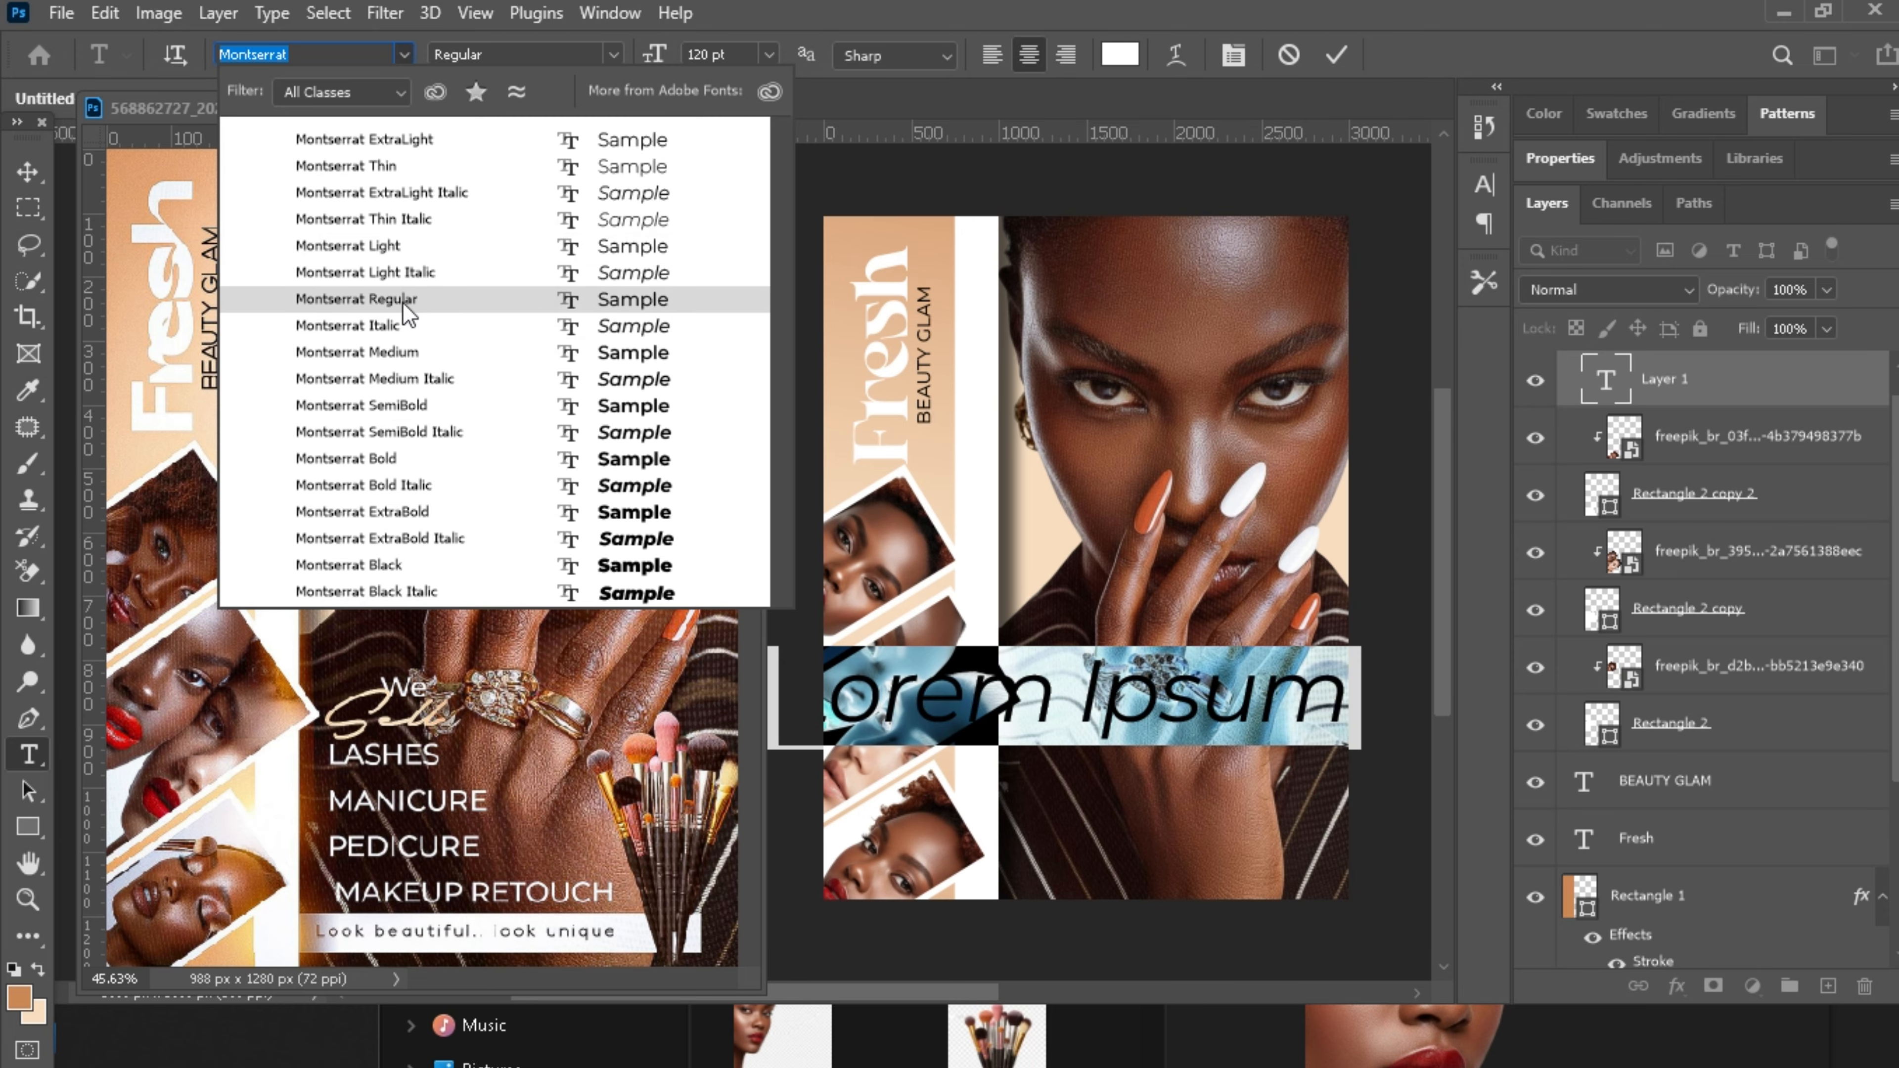
{"action": "left_click", "coordinate": [409, 353]}
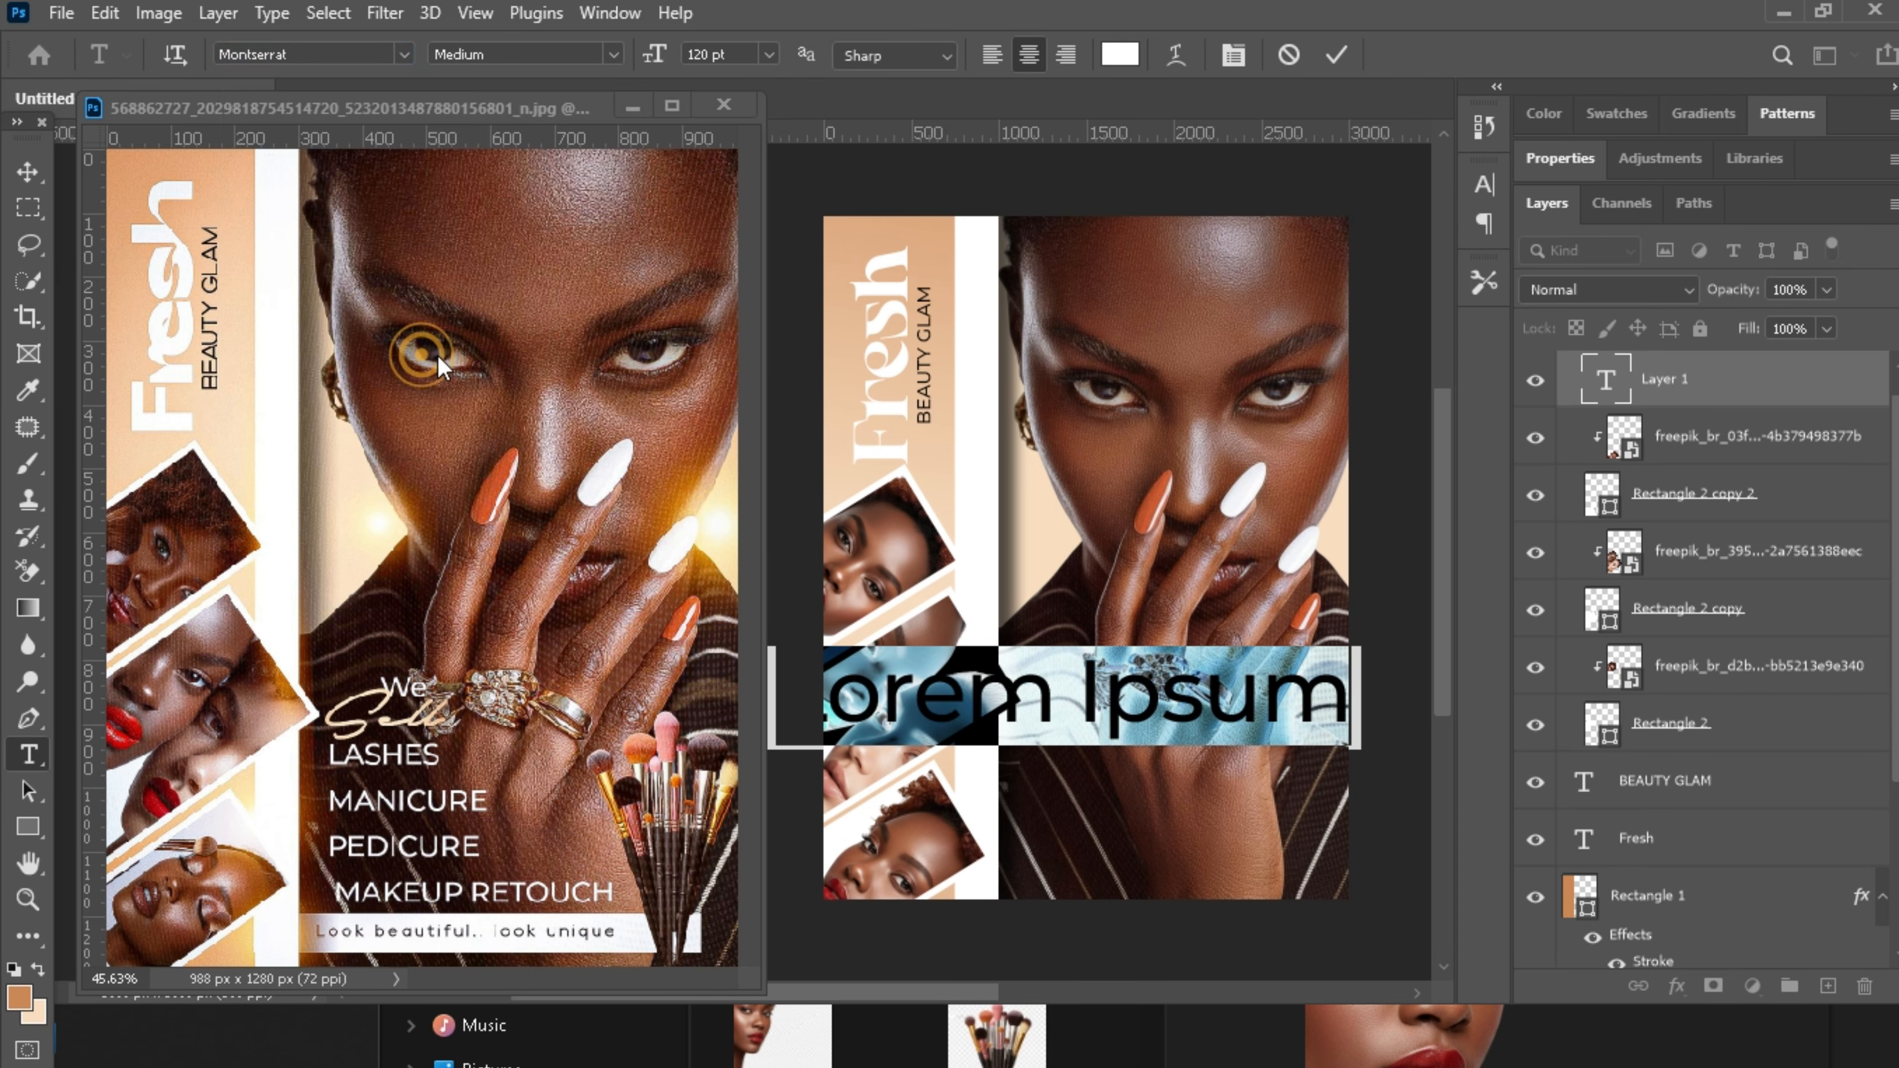
Enter "We" as the text, reduce it to 42 pt and place it beside the rings on the main portrait.
{"action": "type", "text": "WE"}
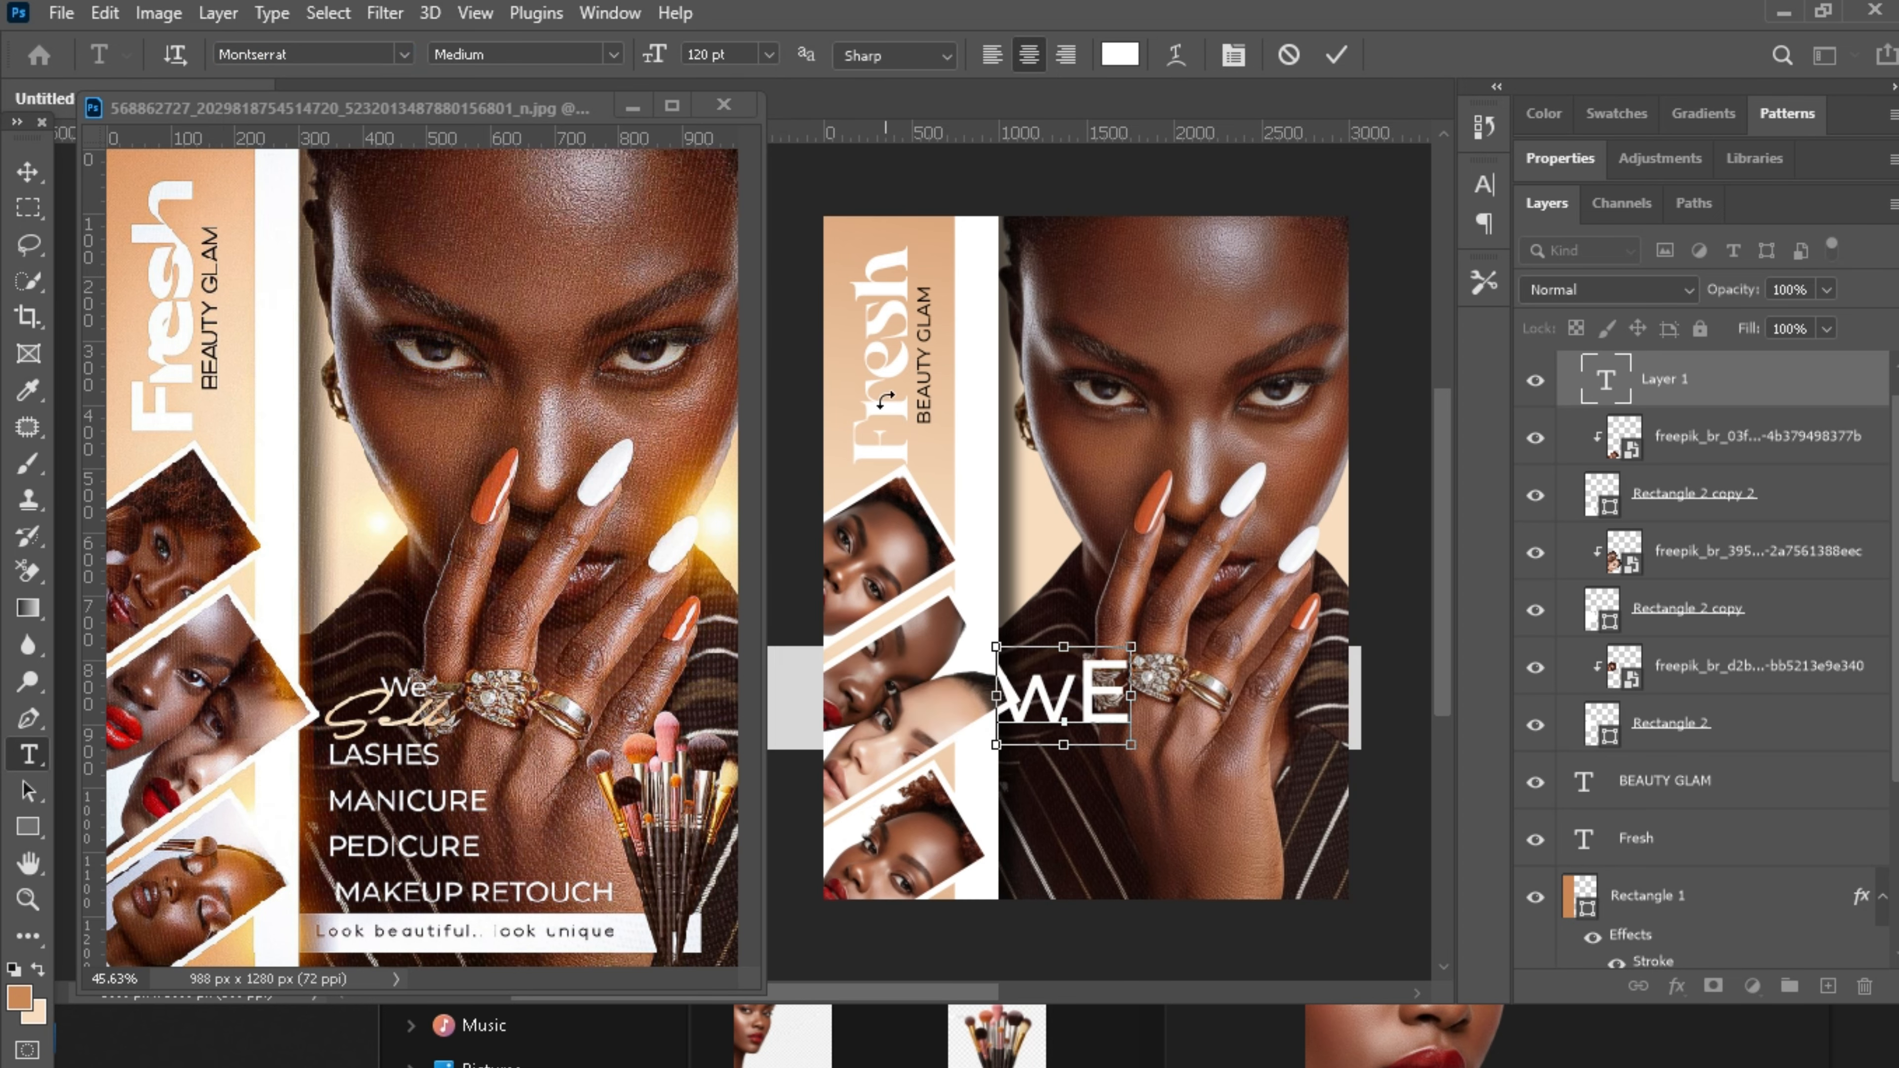
{"action": "type", "text": "W"}
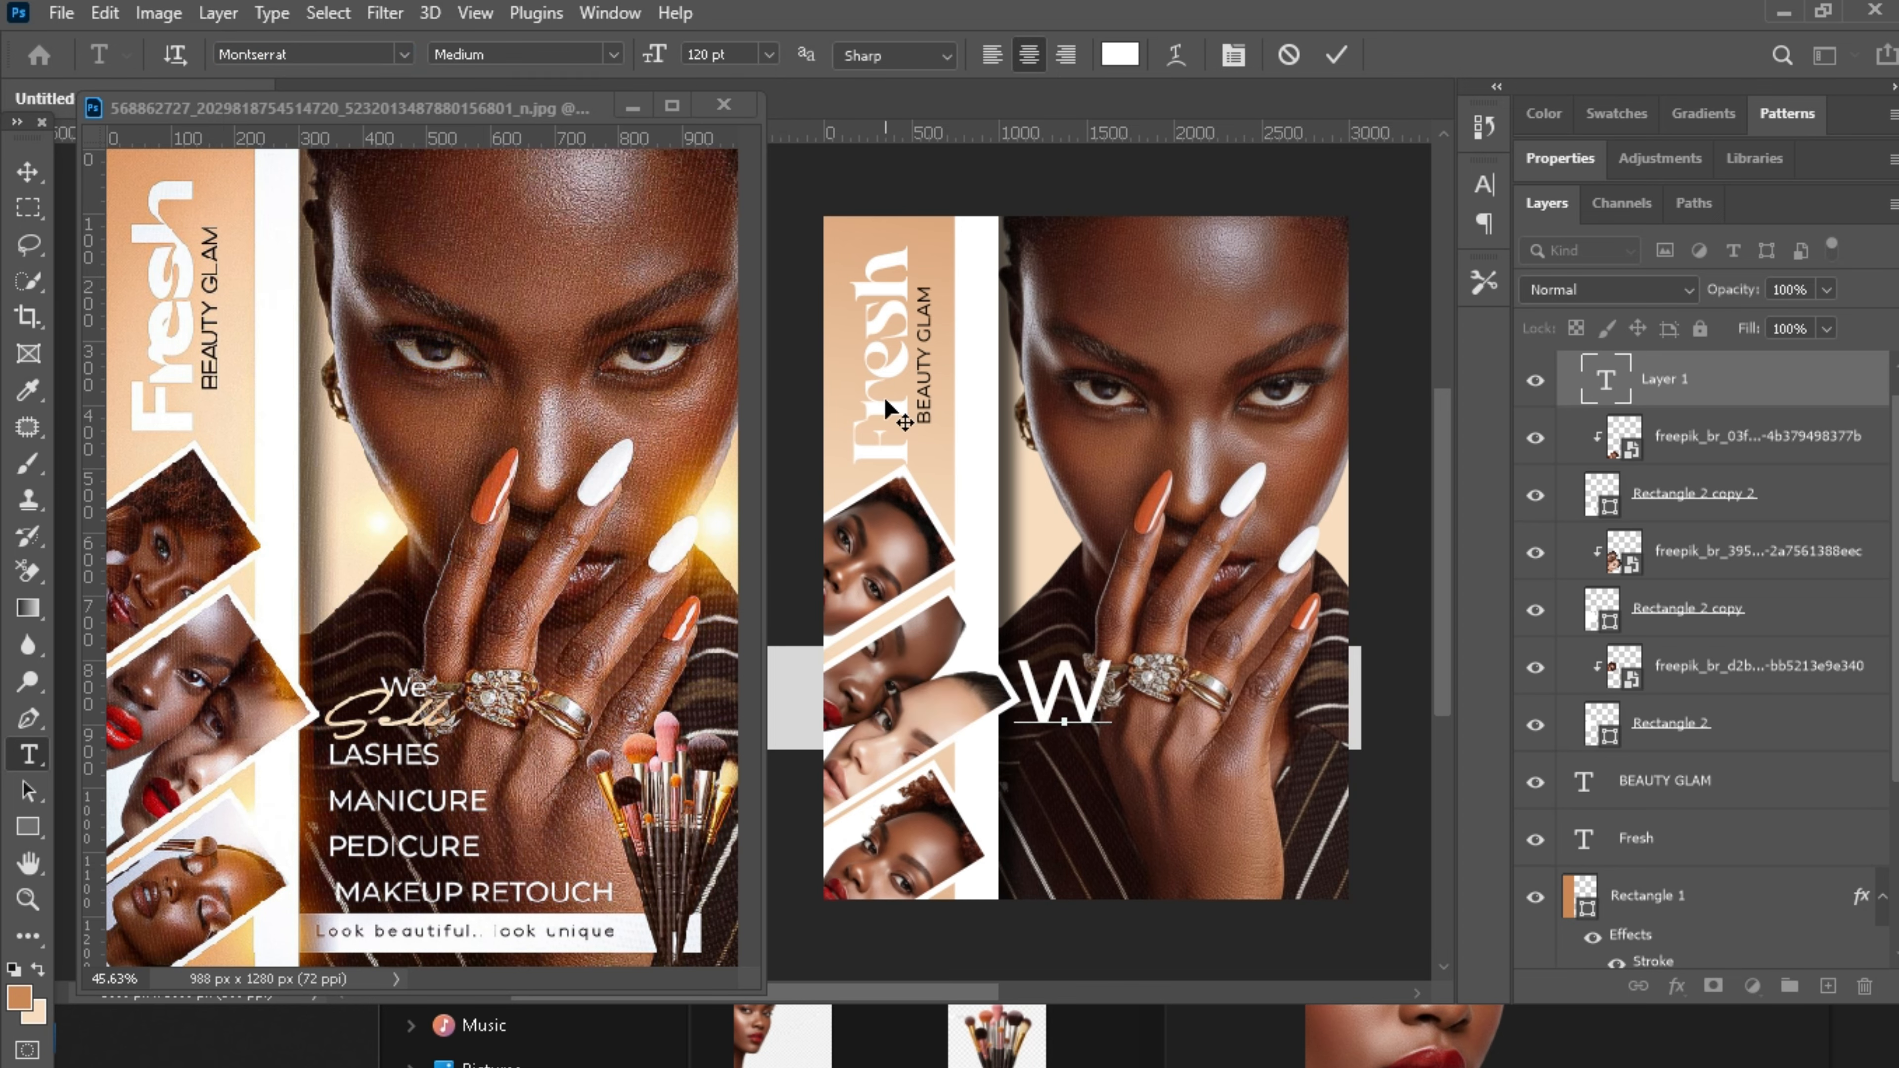
{"action": "type", "text": "E"}
{"action": "key", "text": "BackSpace"}
{"action": "type", "text": "e"}
{"action": "key", "text": "ctrl+a"}
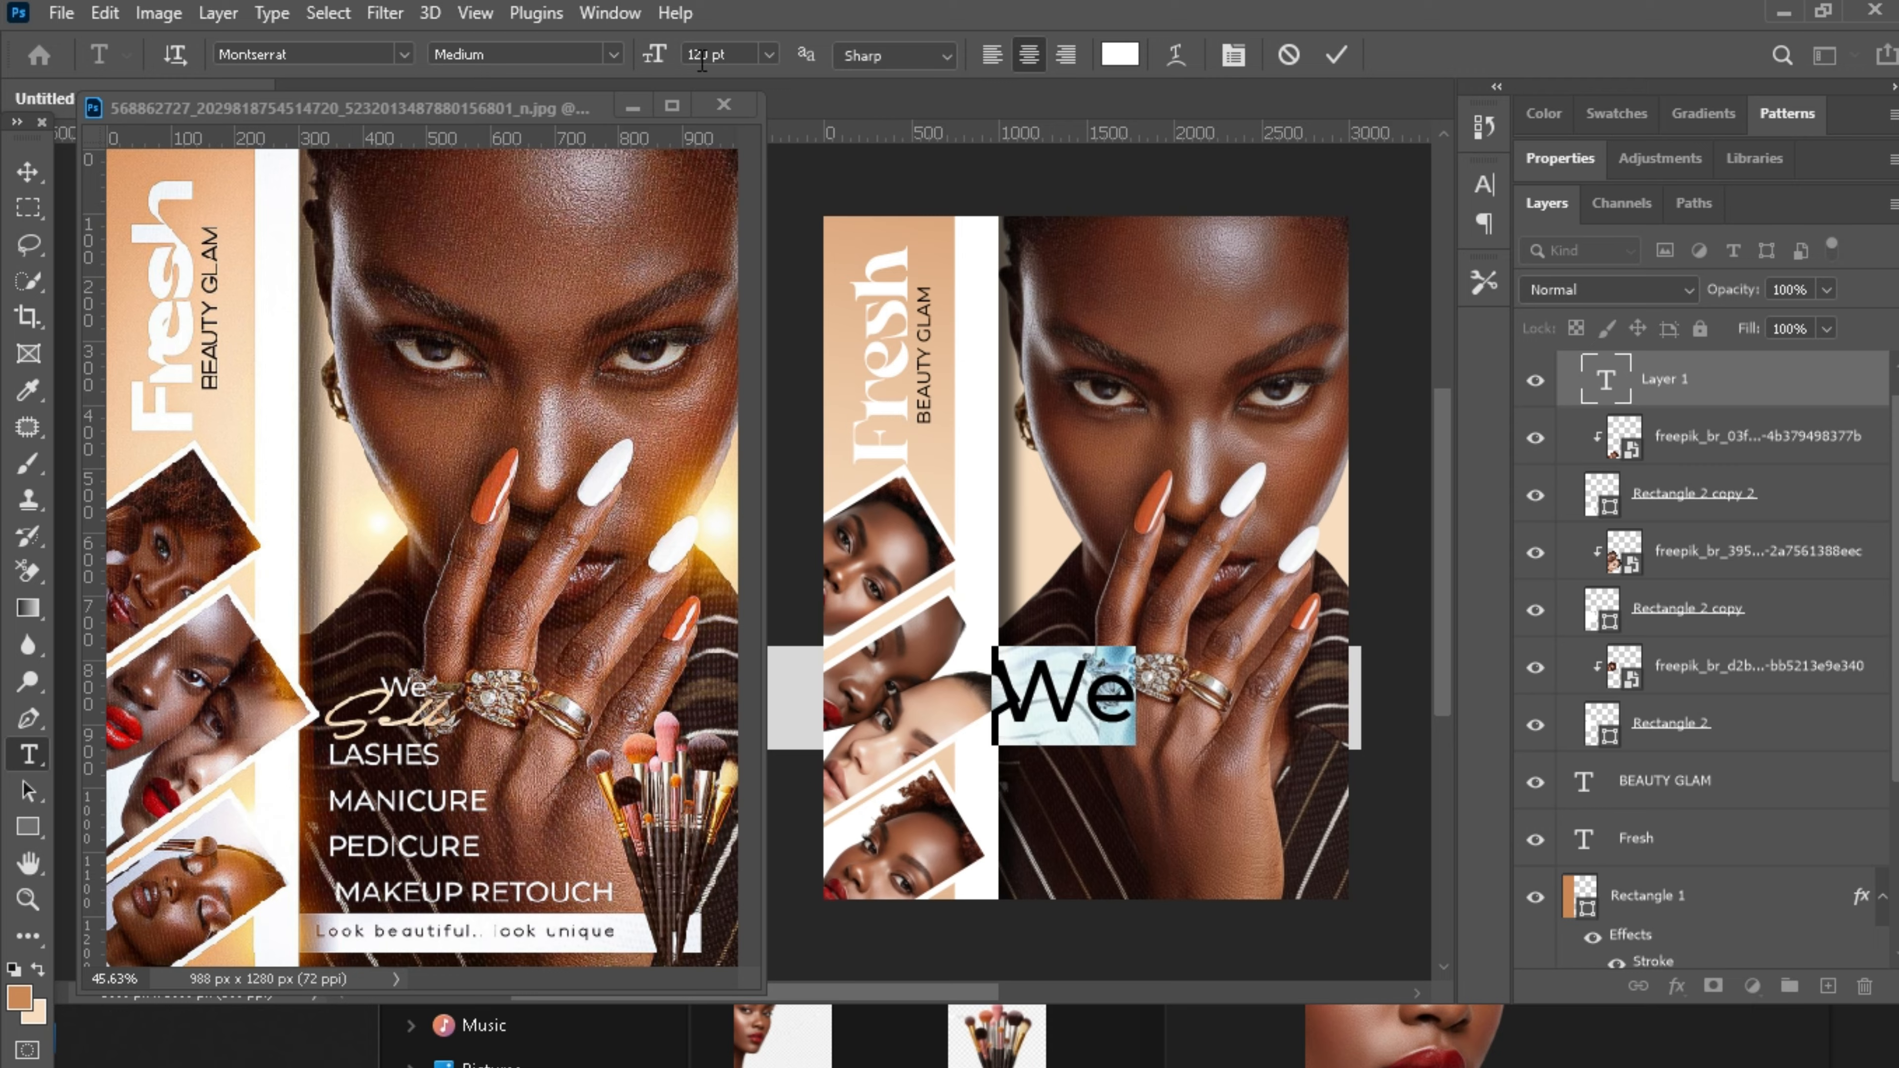
{"action": "left_click_drag", "start_coordinate": [652, 60], "coordinate": [535, 115]}
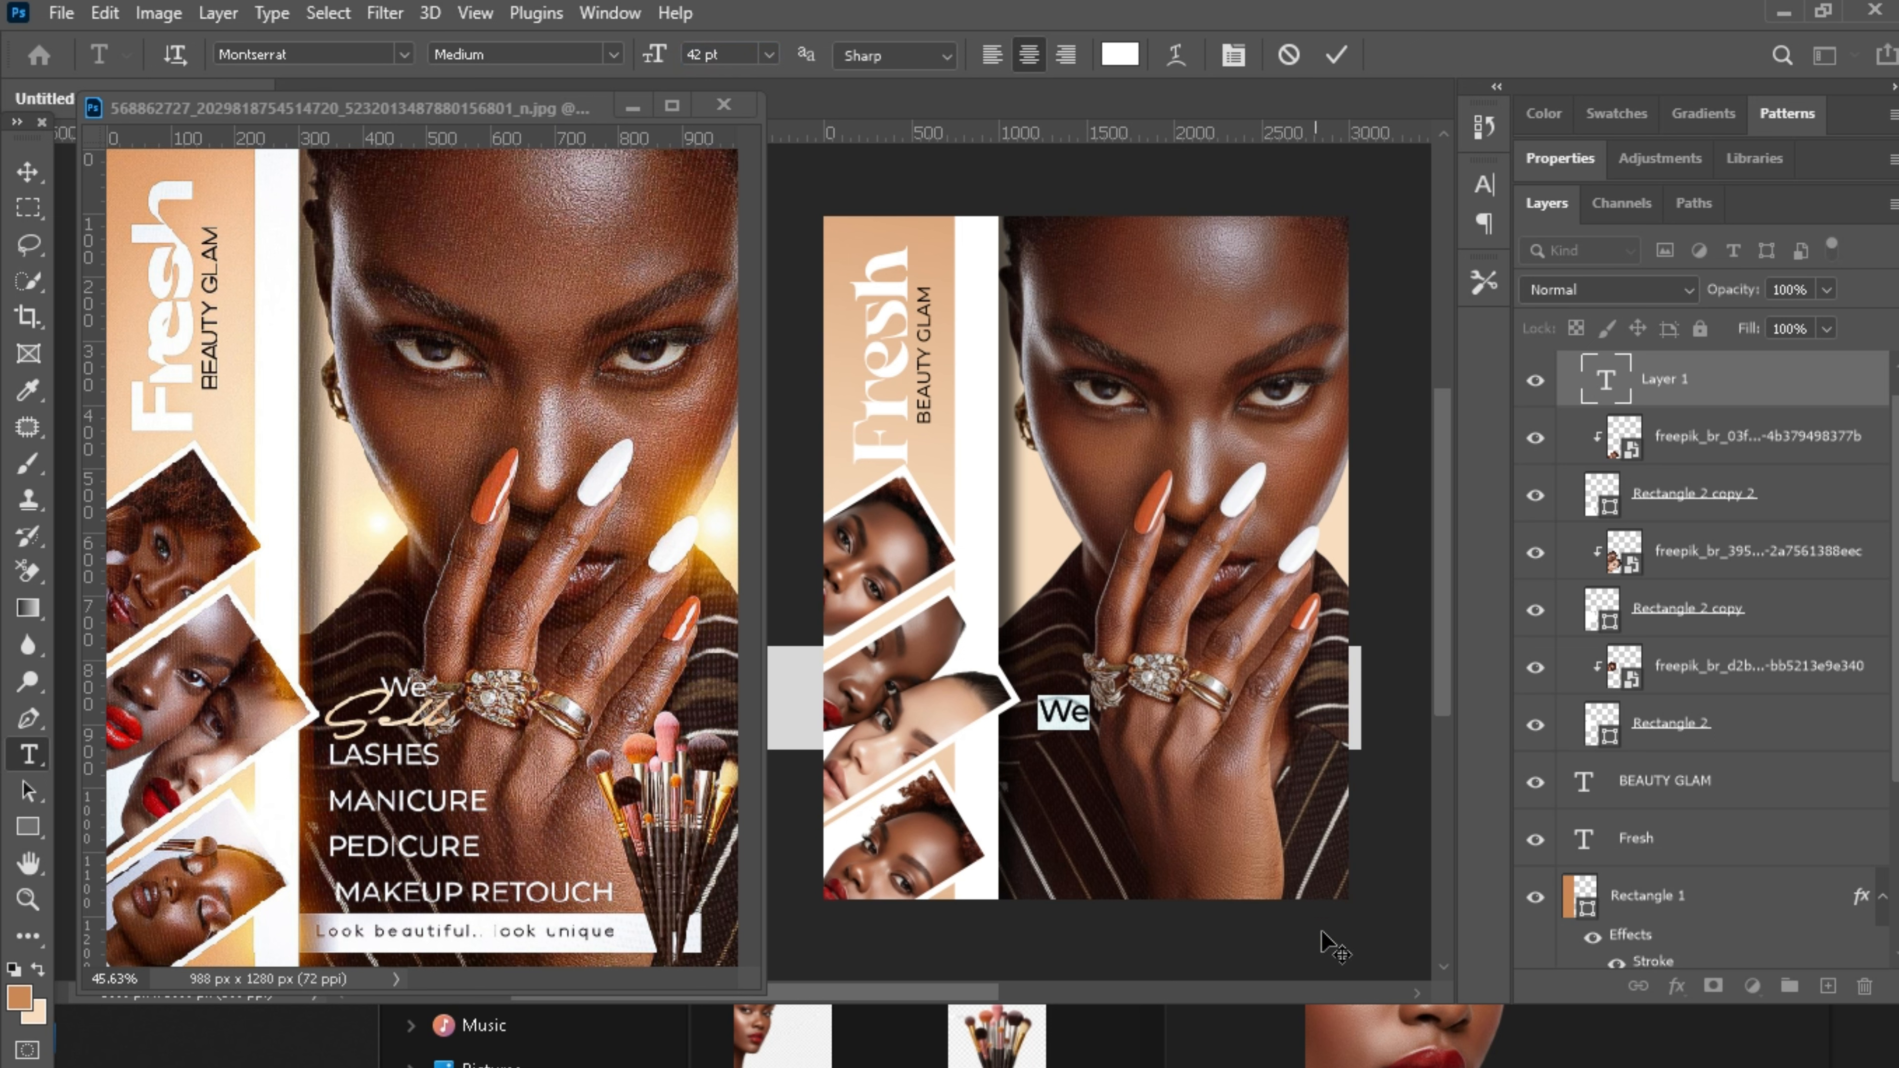
{"action": "left_click_drag", "start_coordinate": [1136, 894], "coordinate": [1171, 852]}
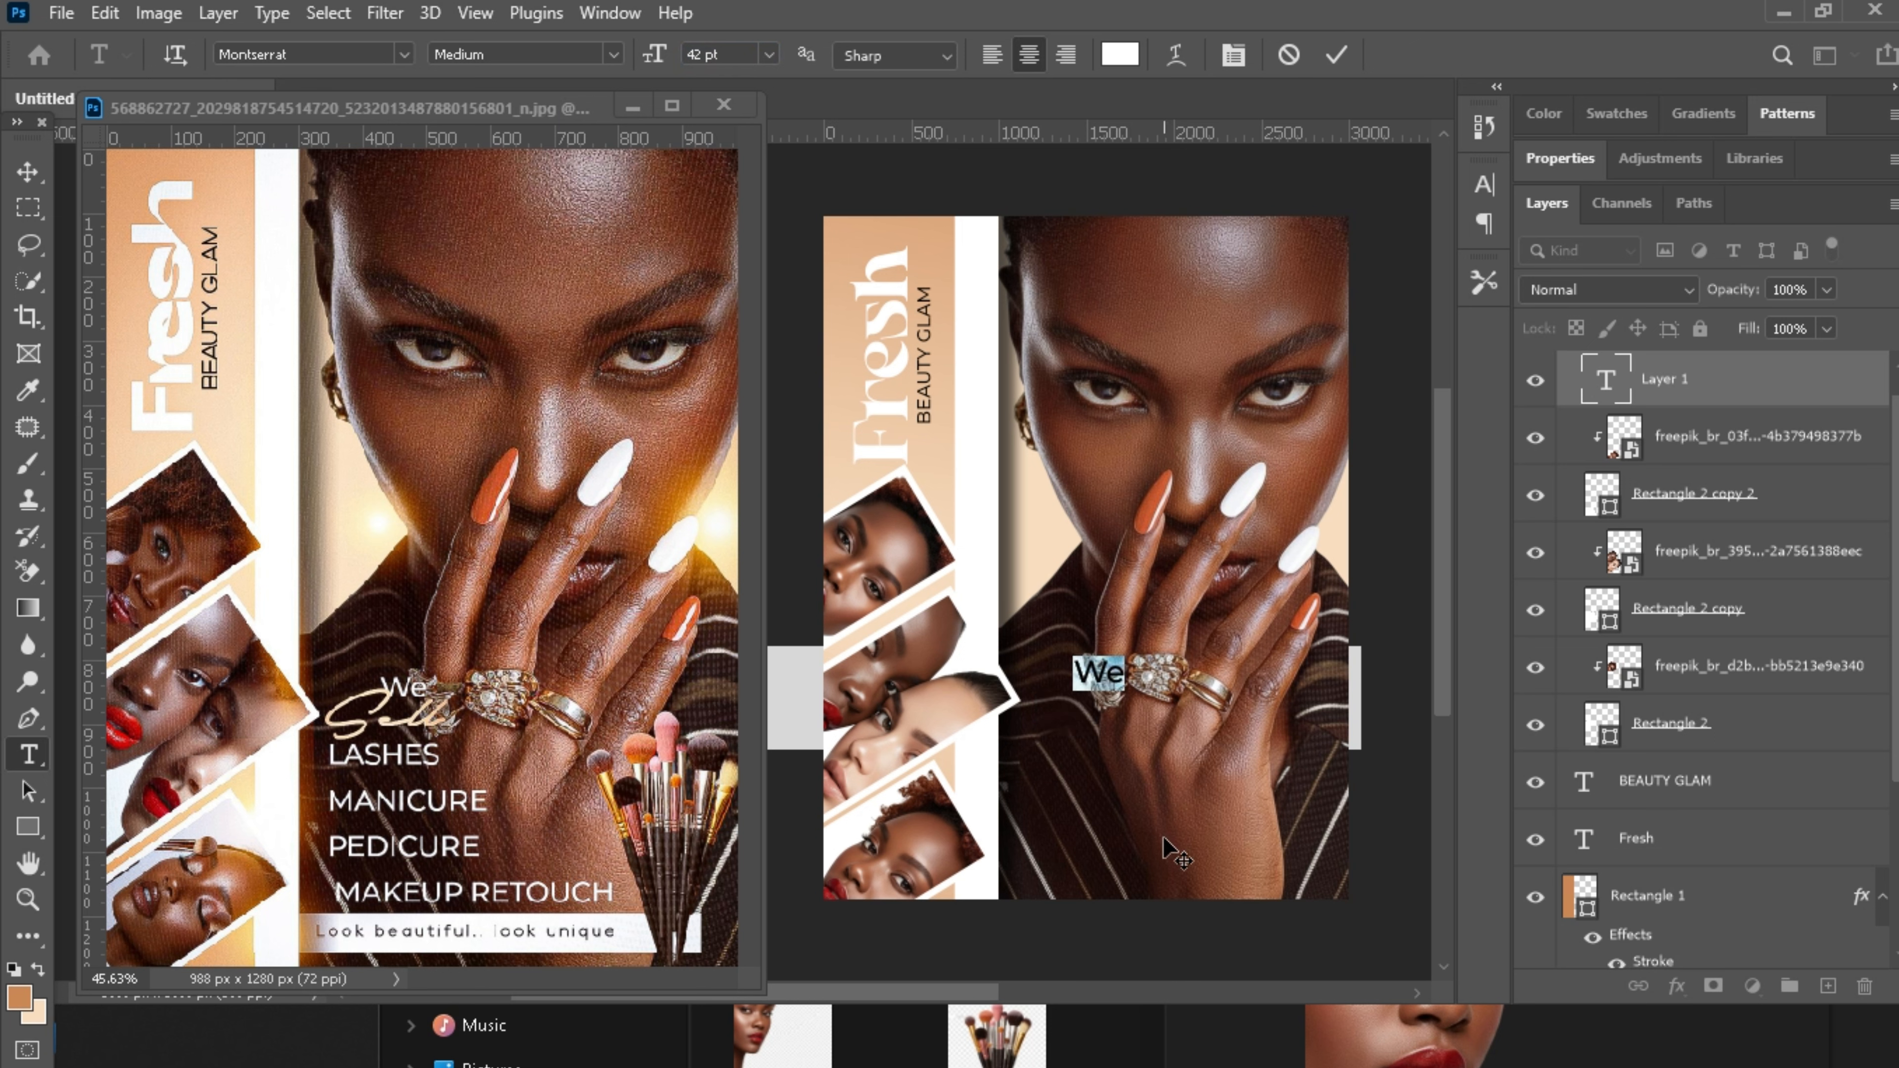
{"action": "left_click", "coordinate": [1336, 54]}
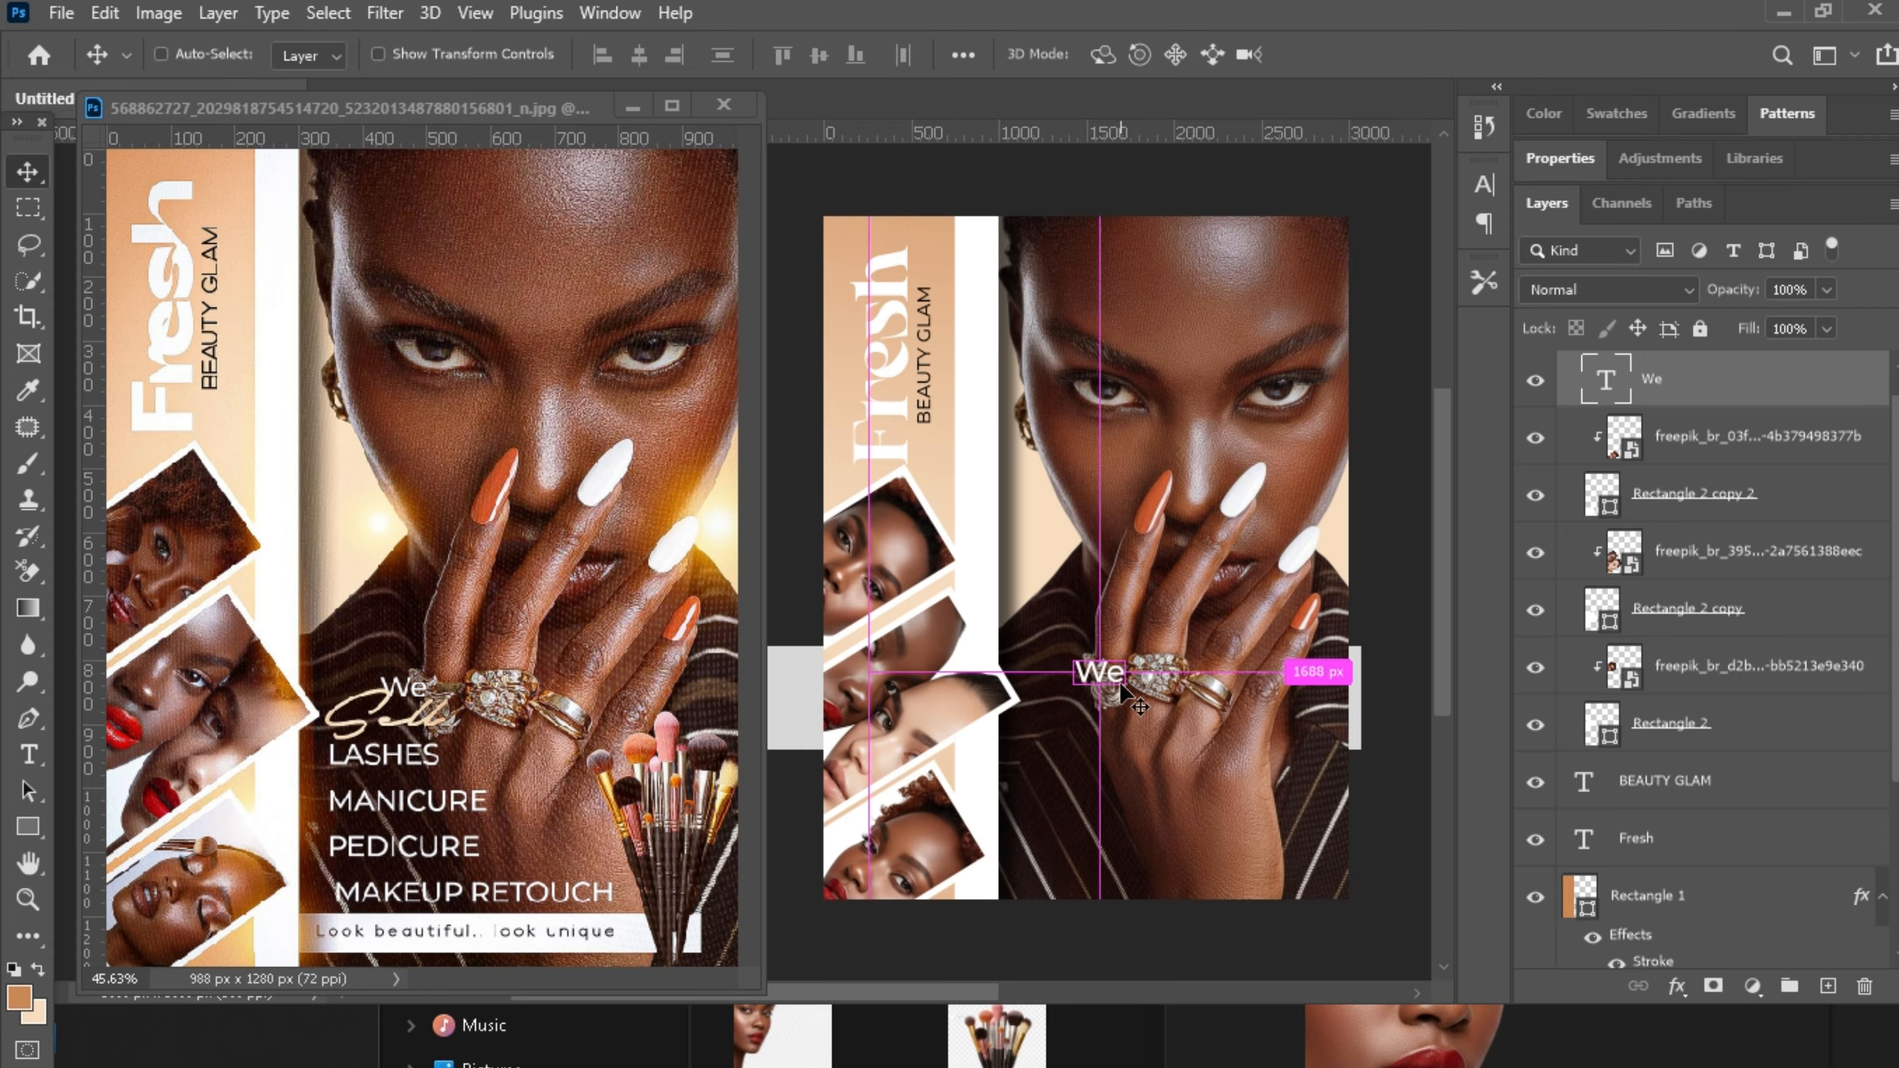
{"action": "key", "text": "ctrl+t"}
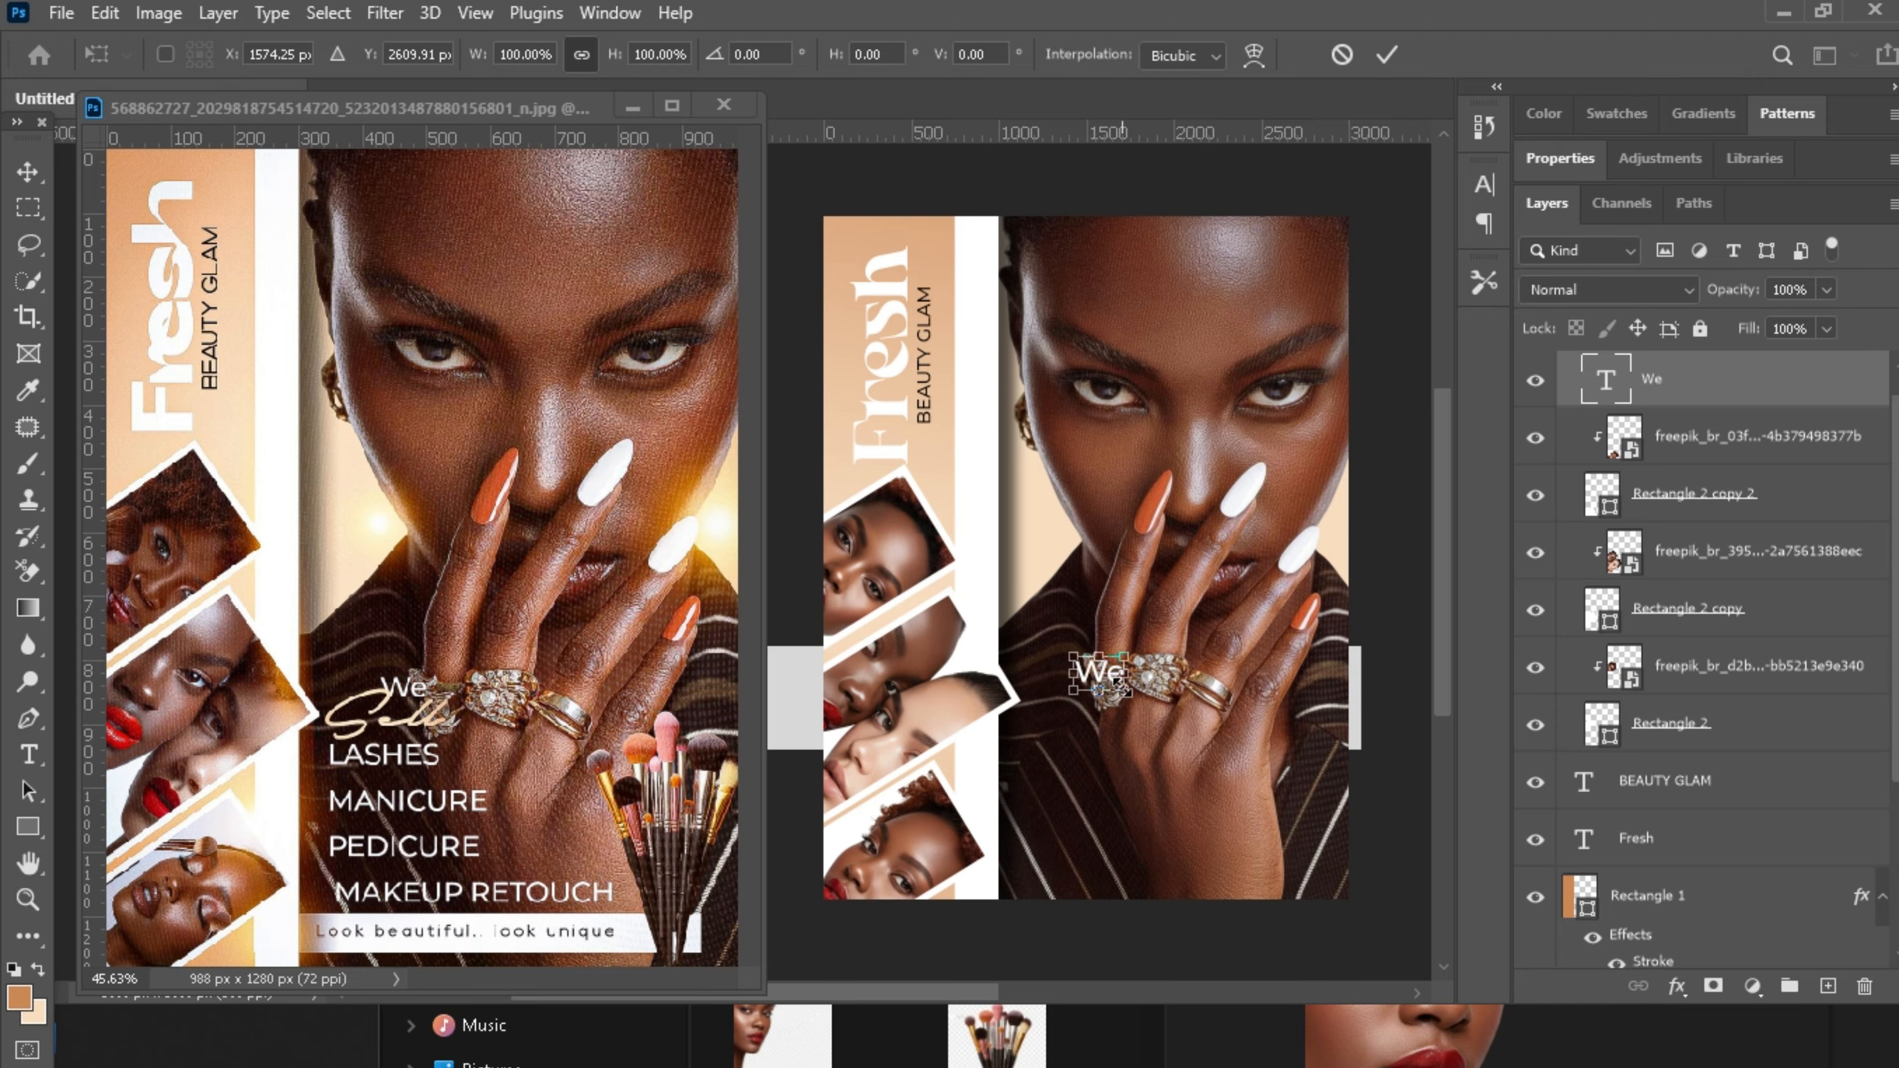
{"action": "key", "text": "Return"}
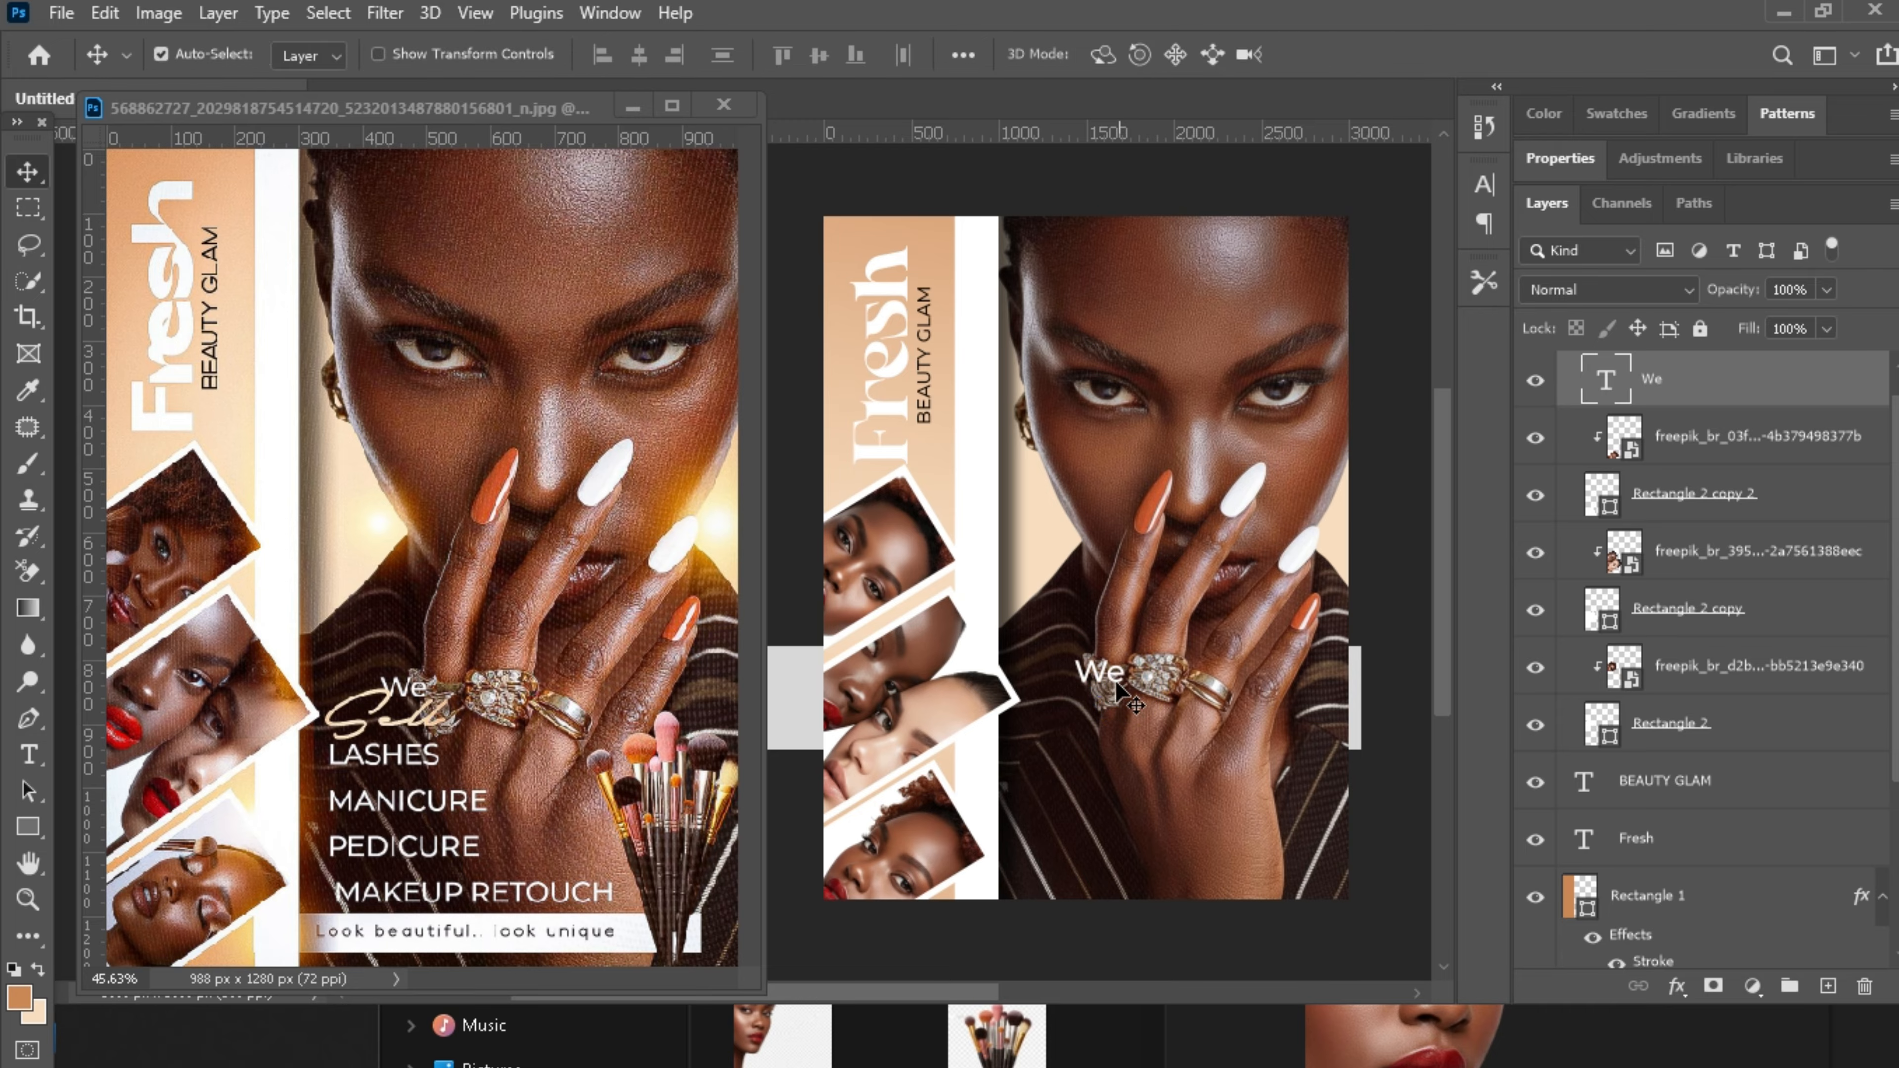
Duplicate "We" just below itself and replace the copy's text with LASHES, MANICURE, PEDICURE and MAKEUP RETOUCH on separate lines.
{"action": "left_click_drag", "start_coordinate": [1112, 677], "coordinate": [1088, 737]}
{"action": "key", "text": "t"}
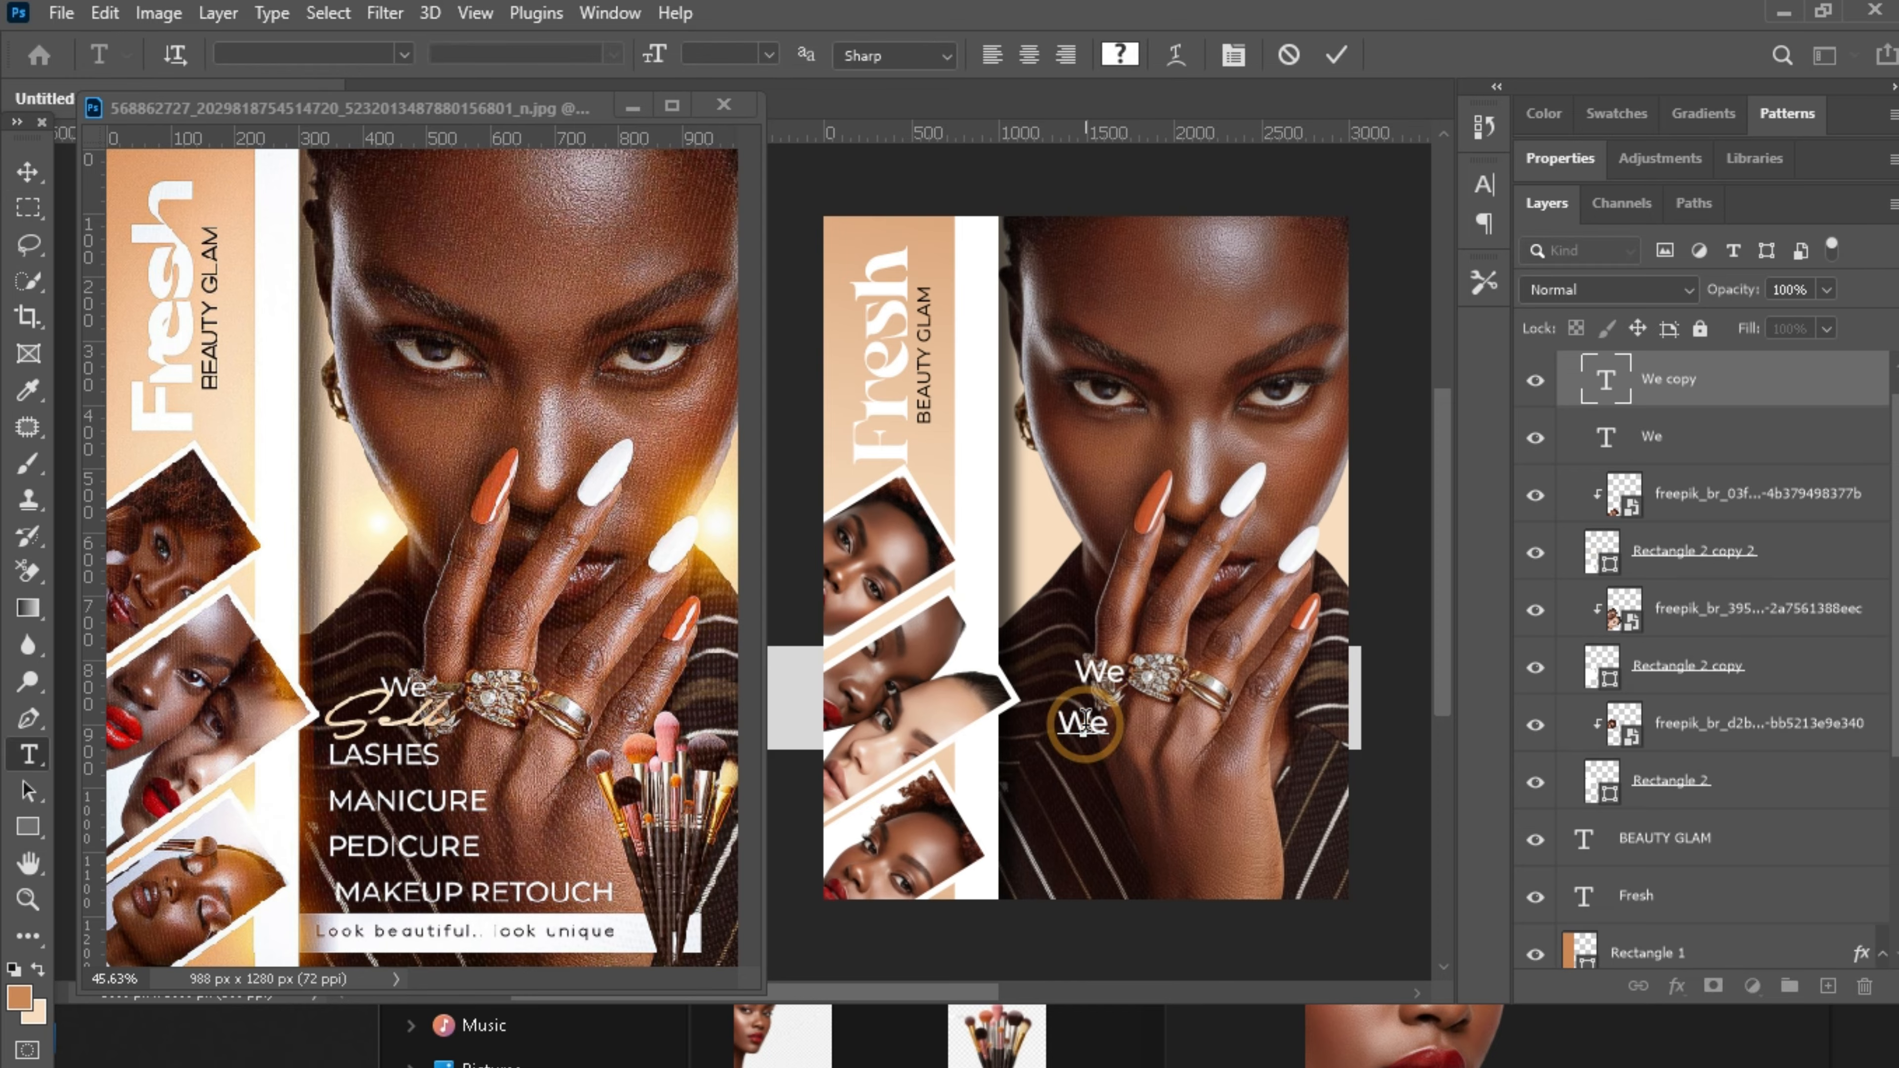
{"action": "double_click", "coordinate": [1085, 722]}
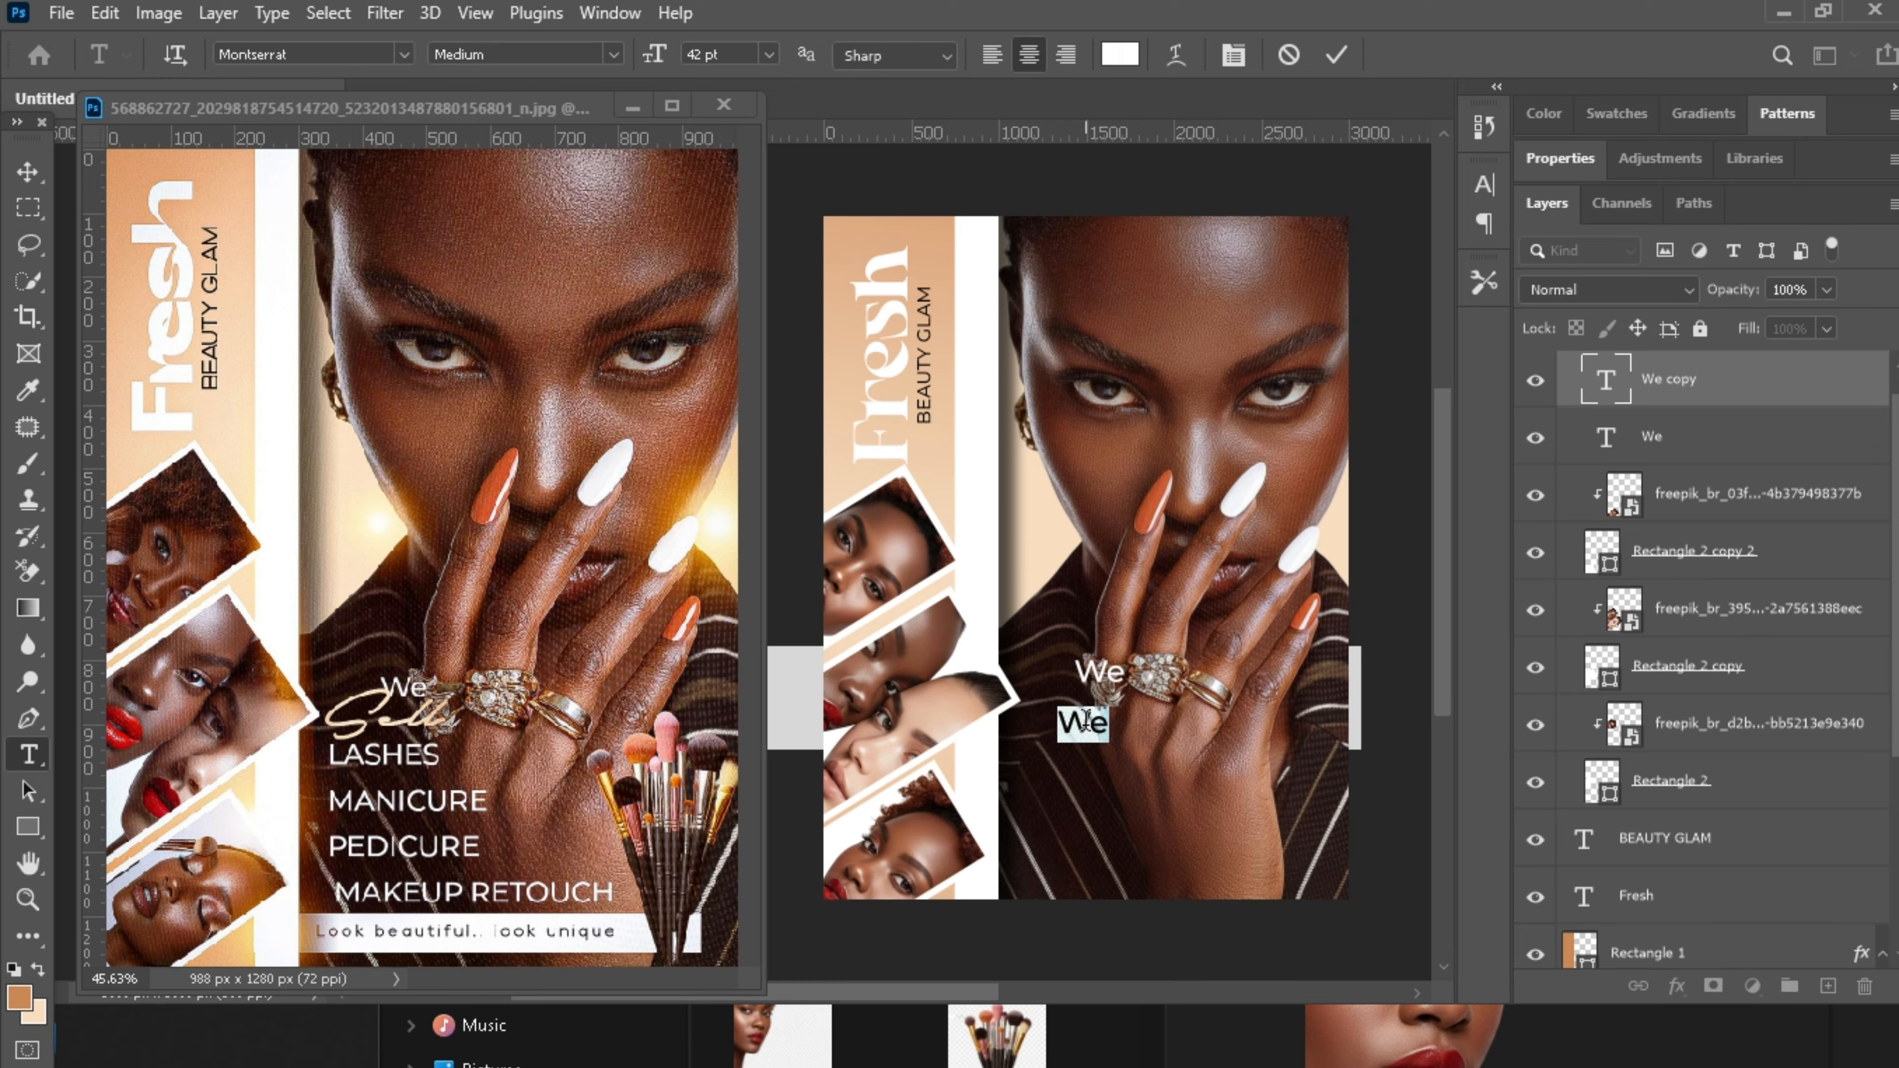
{"action": "key", "text": "BackSpace"}
{"action": "type", "text": "LASHES "}
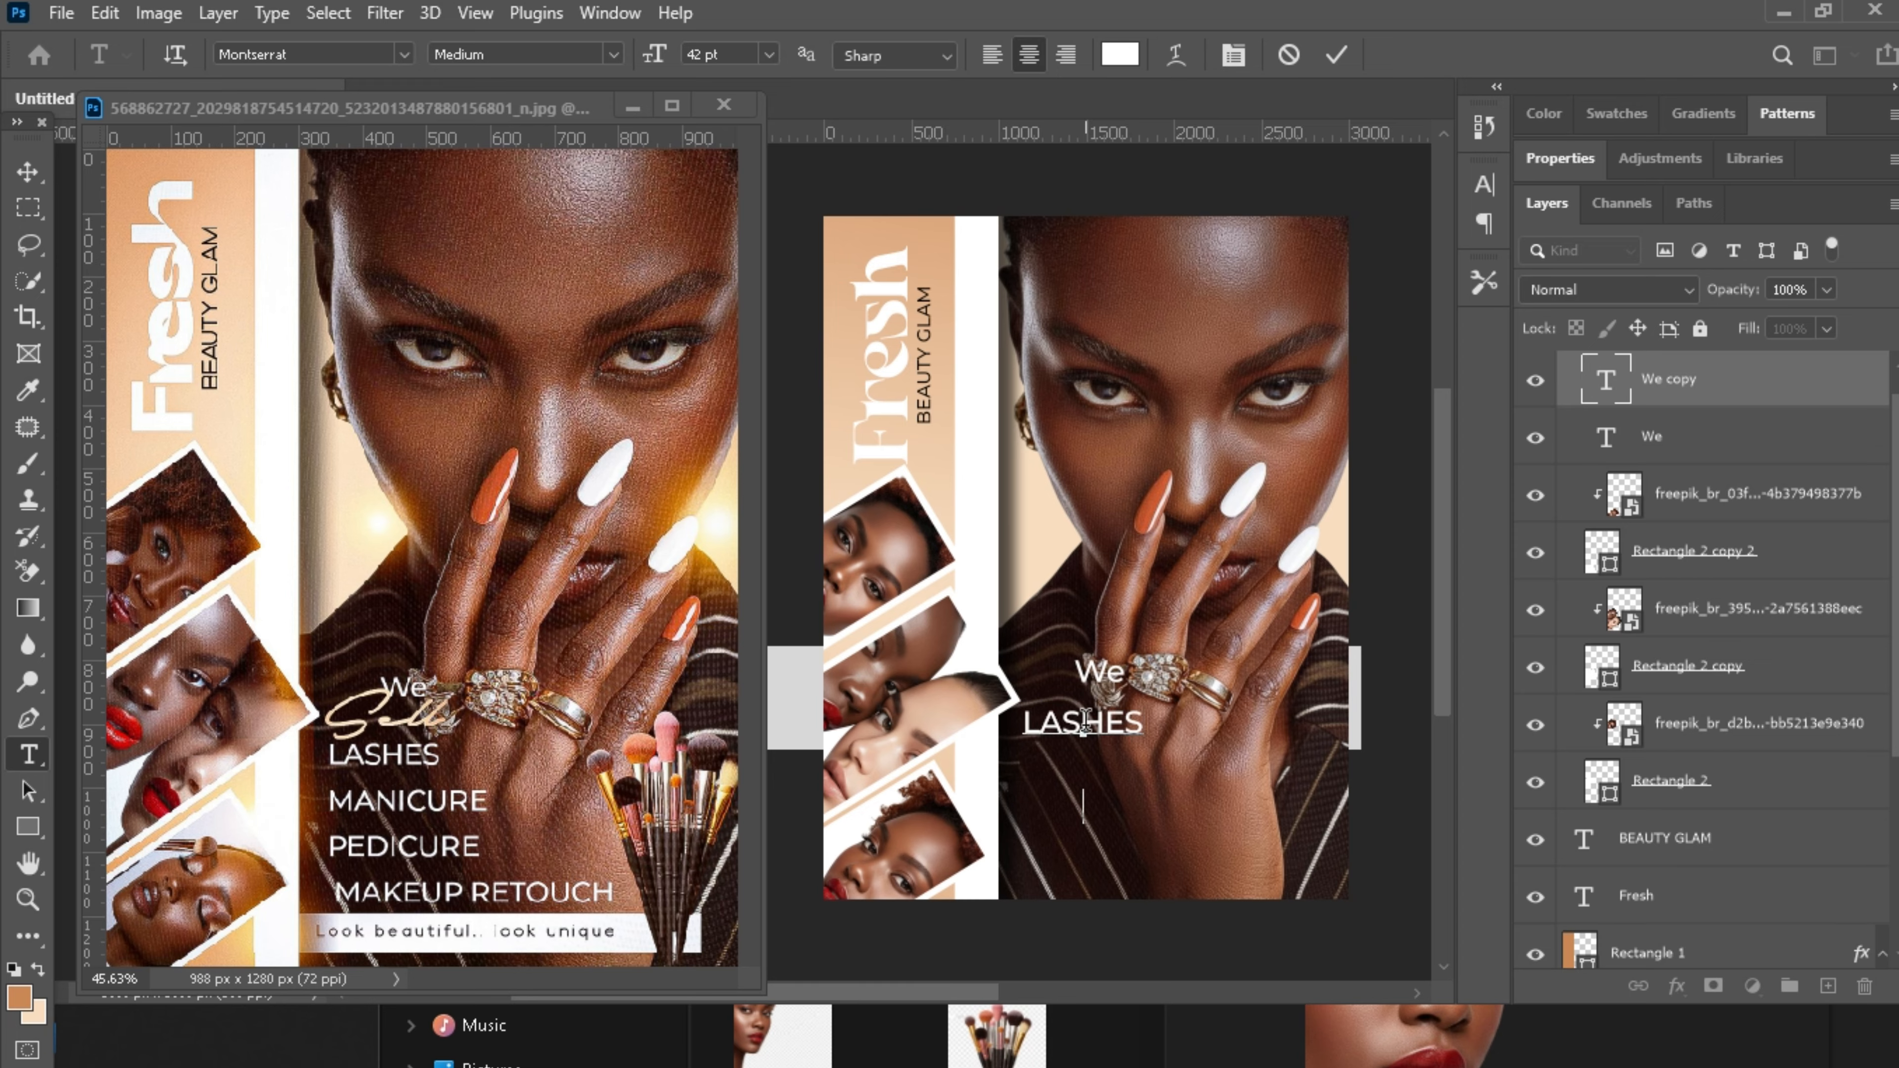
{"action": "type", "text": "MANIC"}
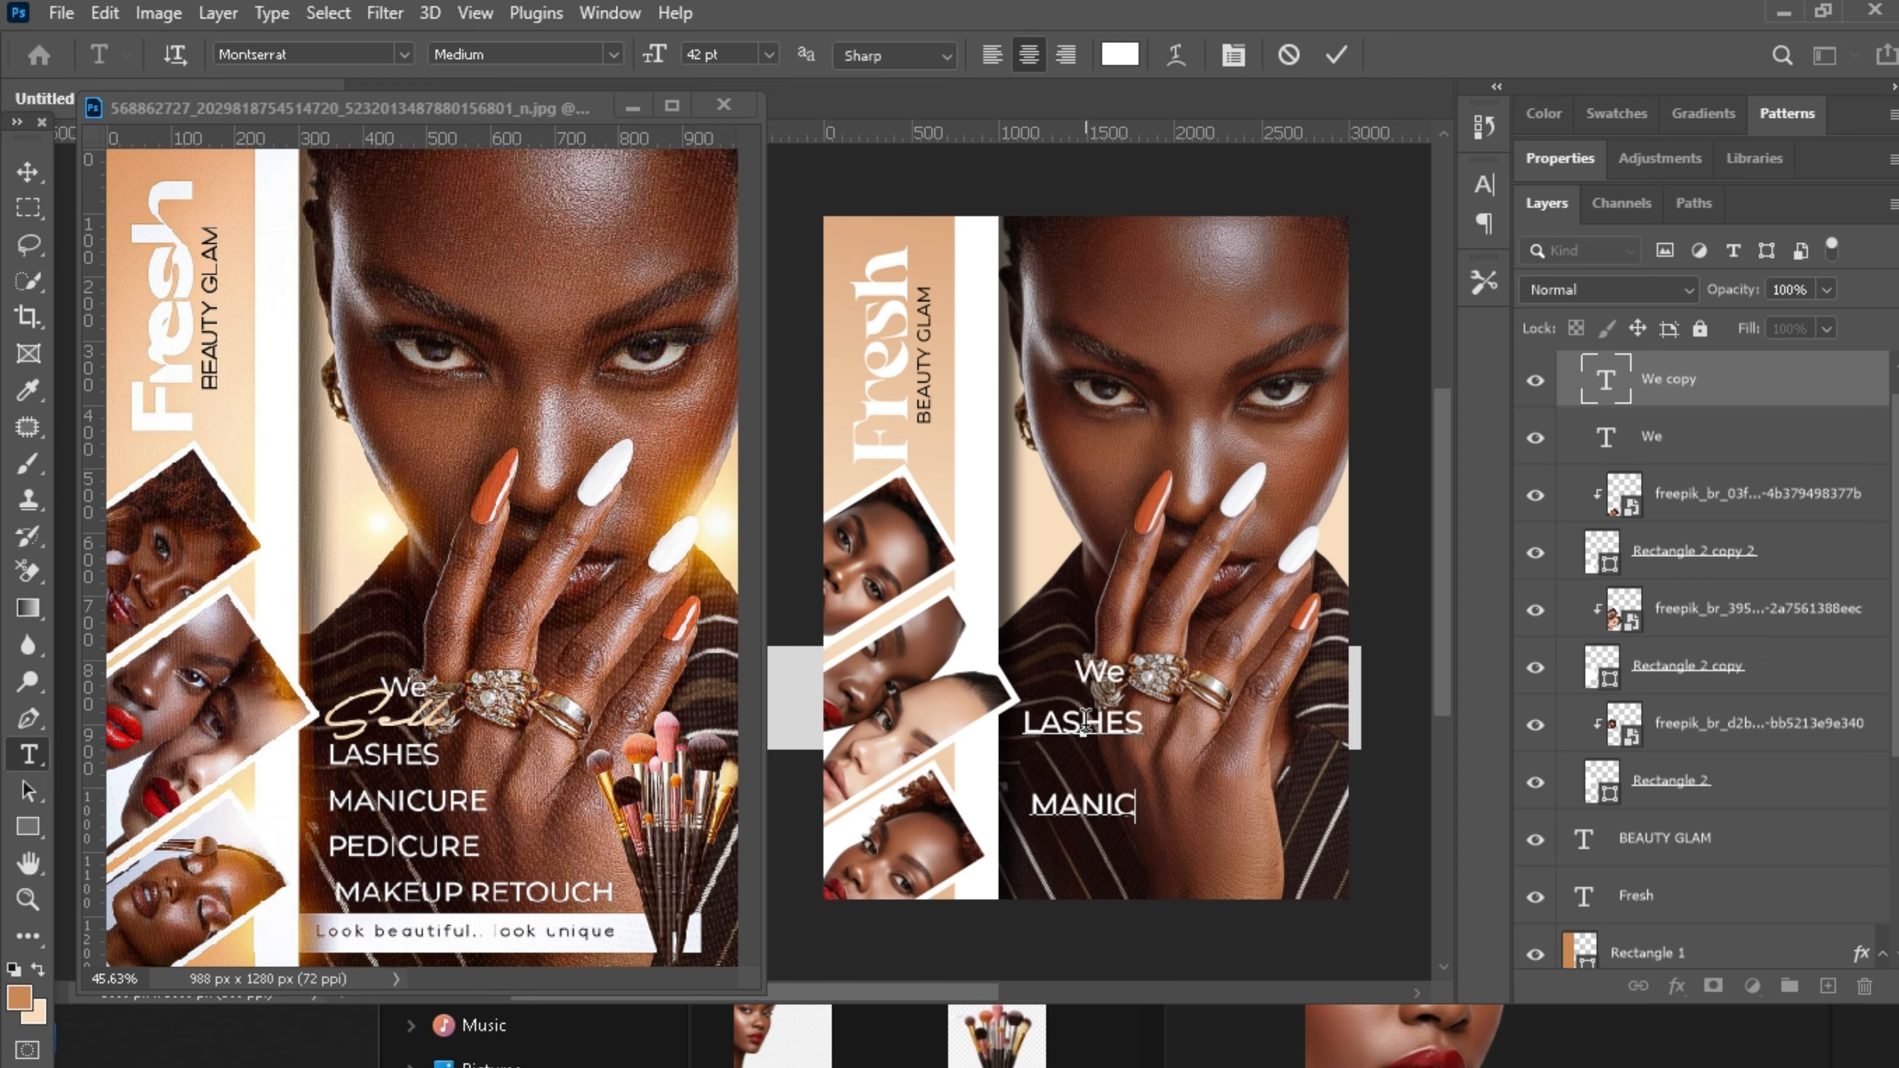
{"action": "type", "text": "URE P"}
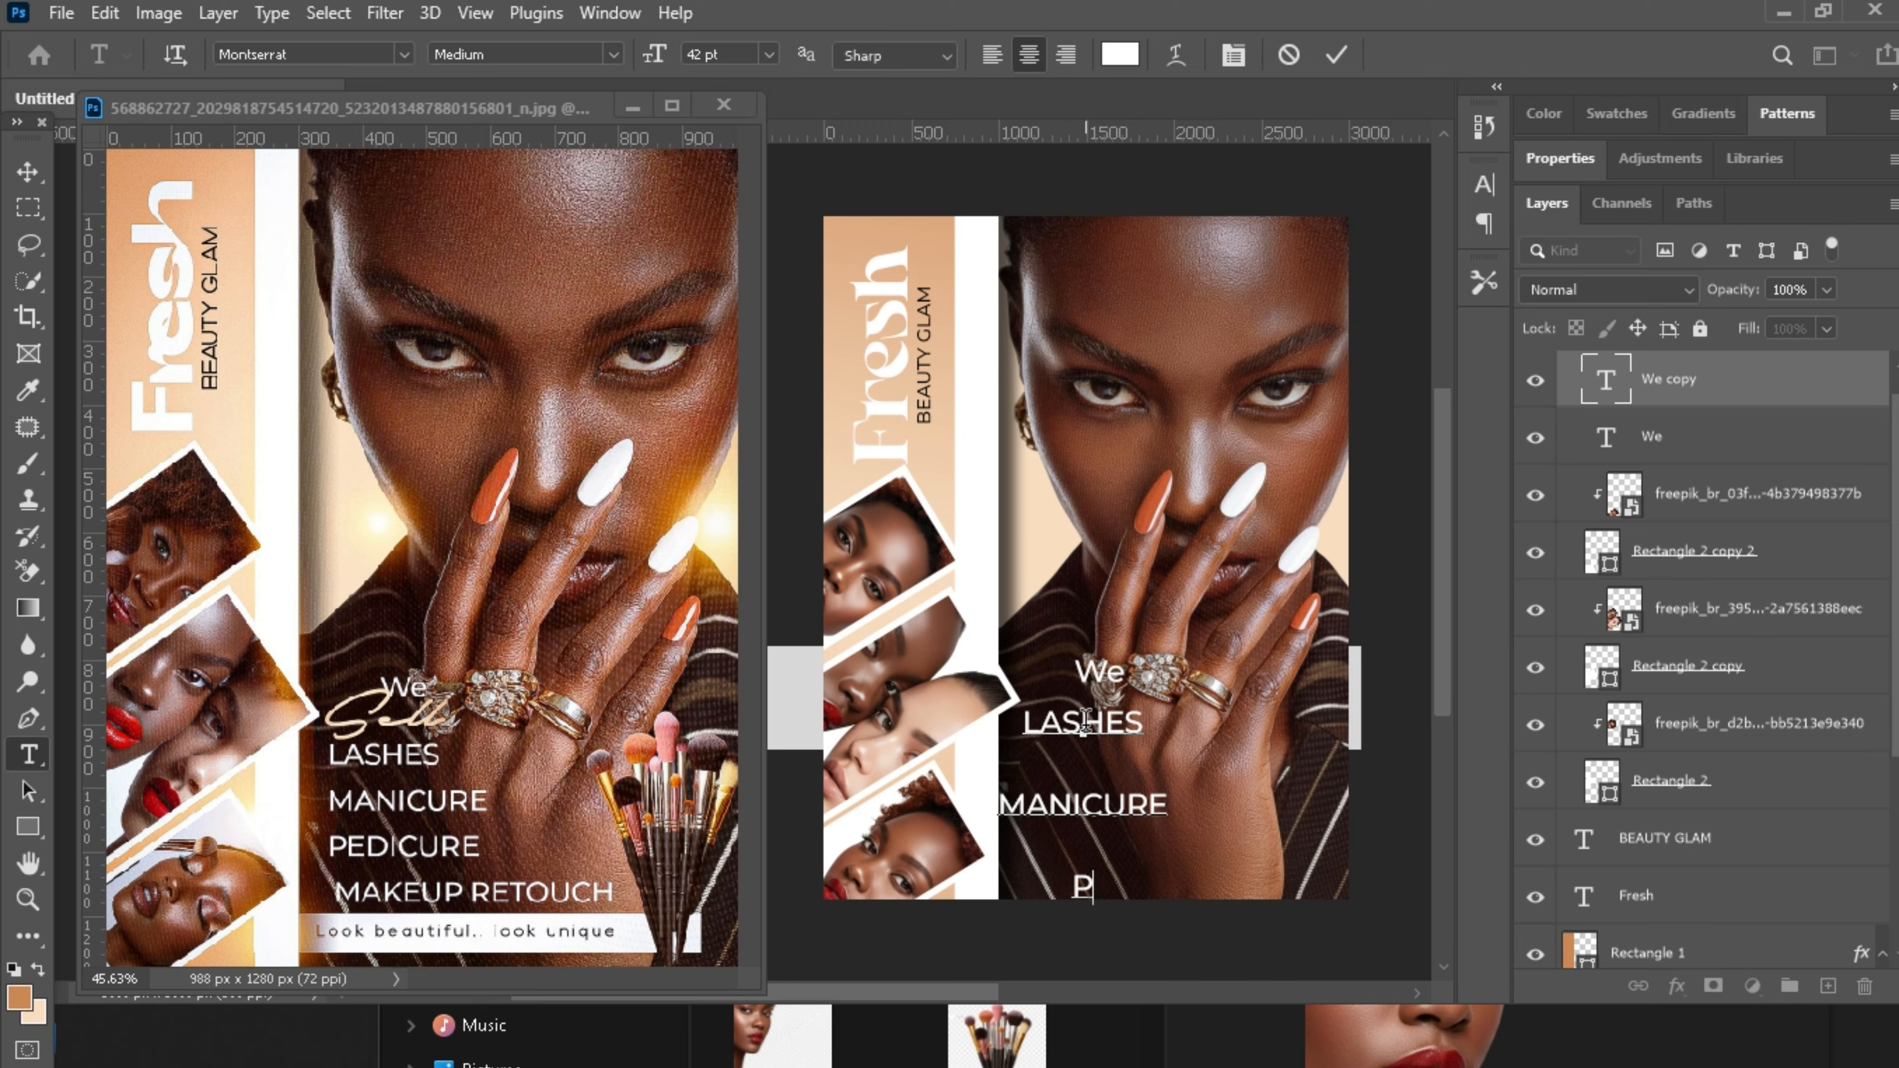
{"action": "type", "text": "EDICURE"}
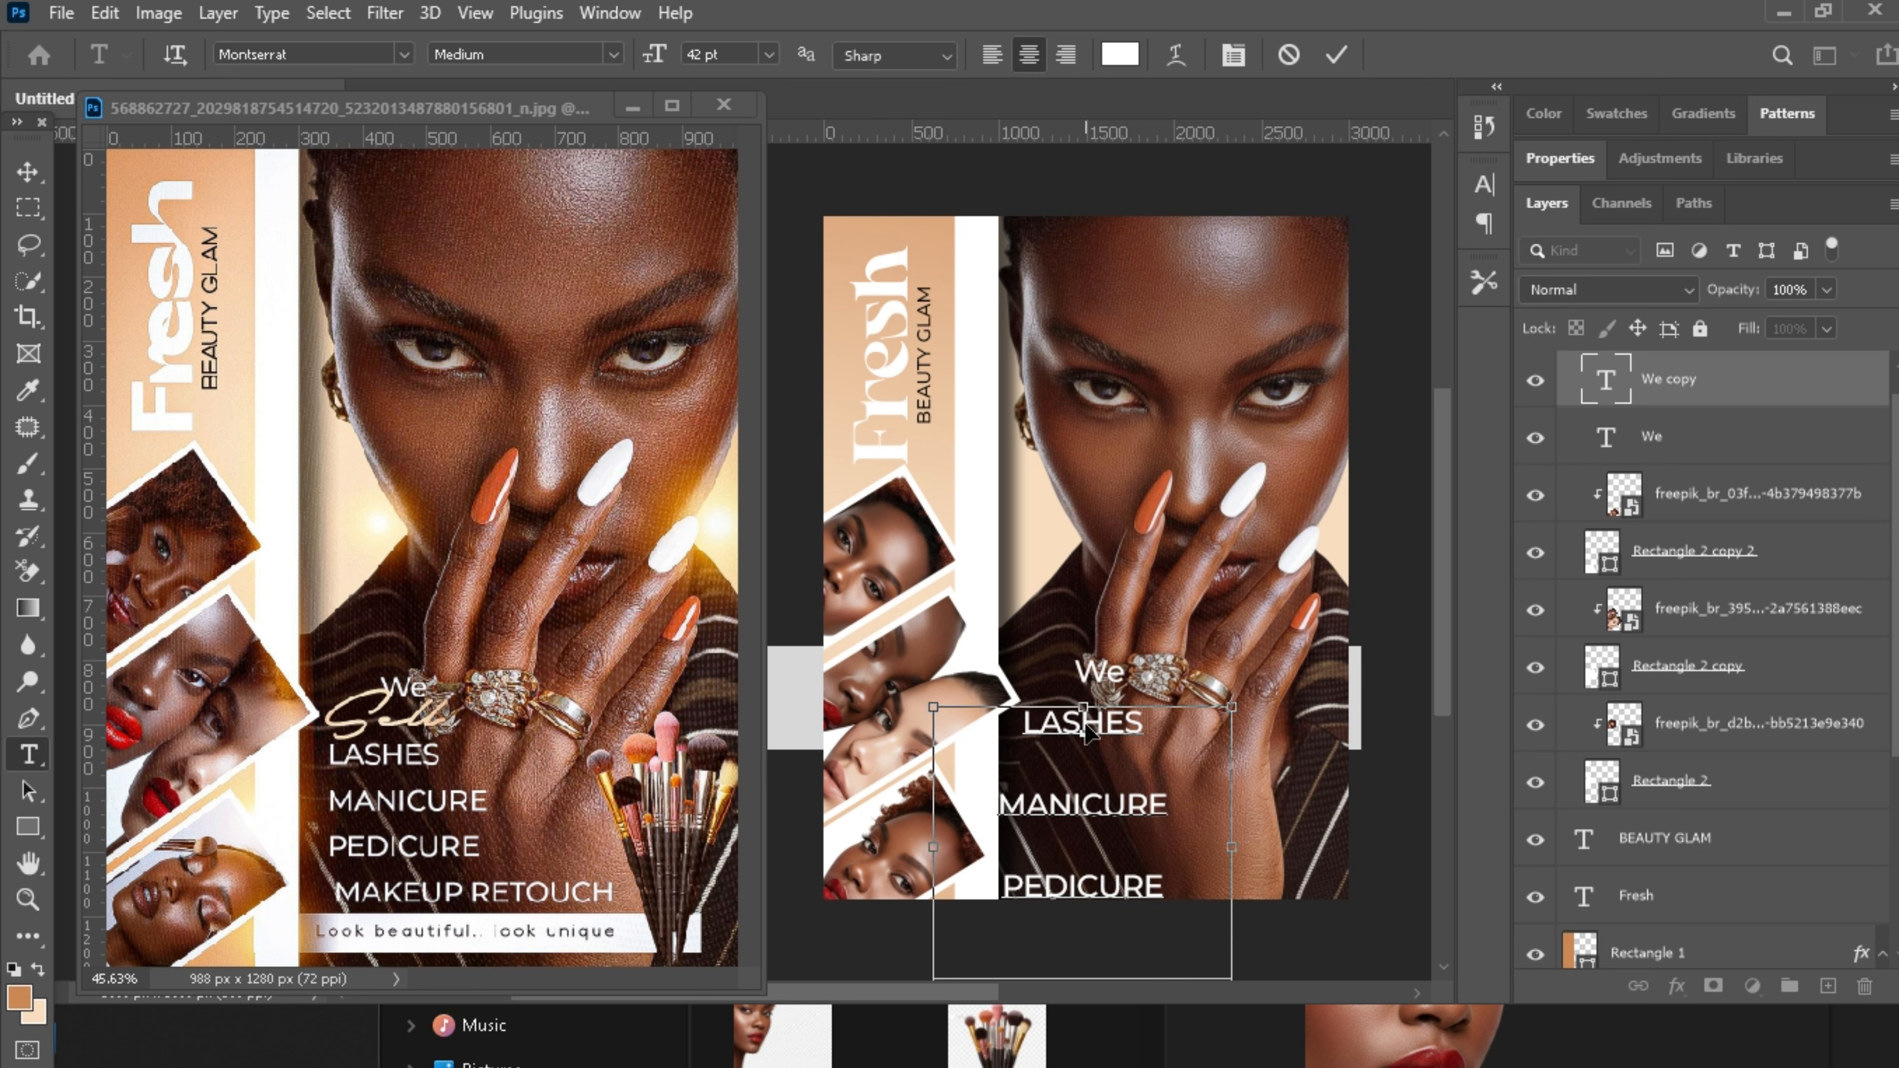
Left-align the whole service list, with tracking 0 and leading 61 pt.
{"action": "key", "text": "ctrl+a"}
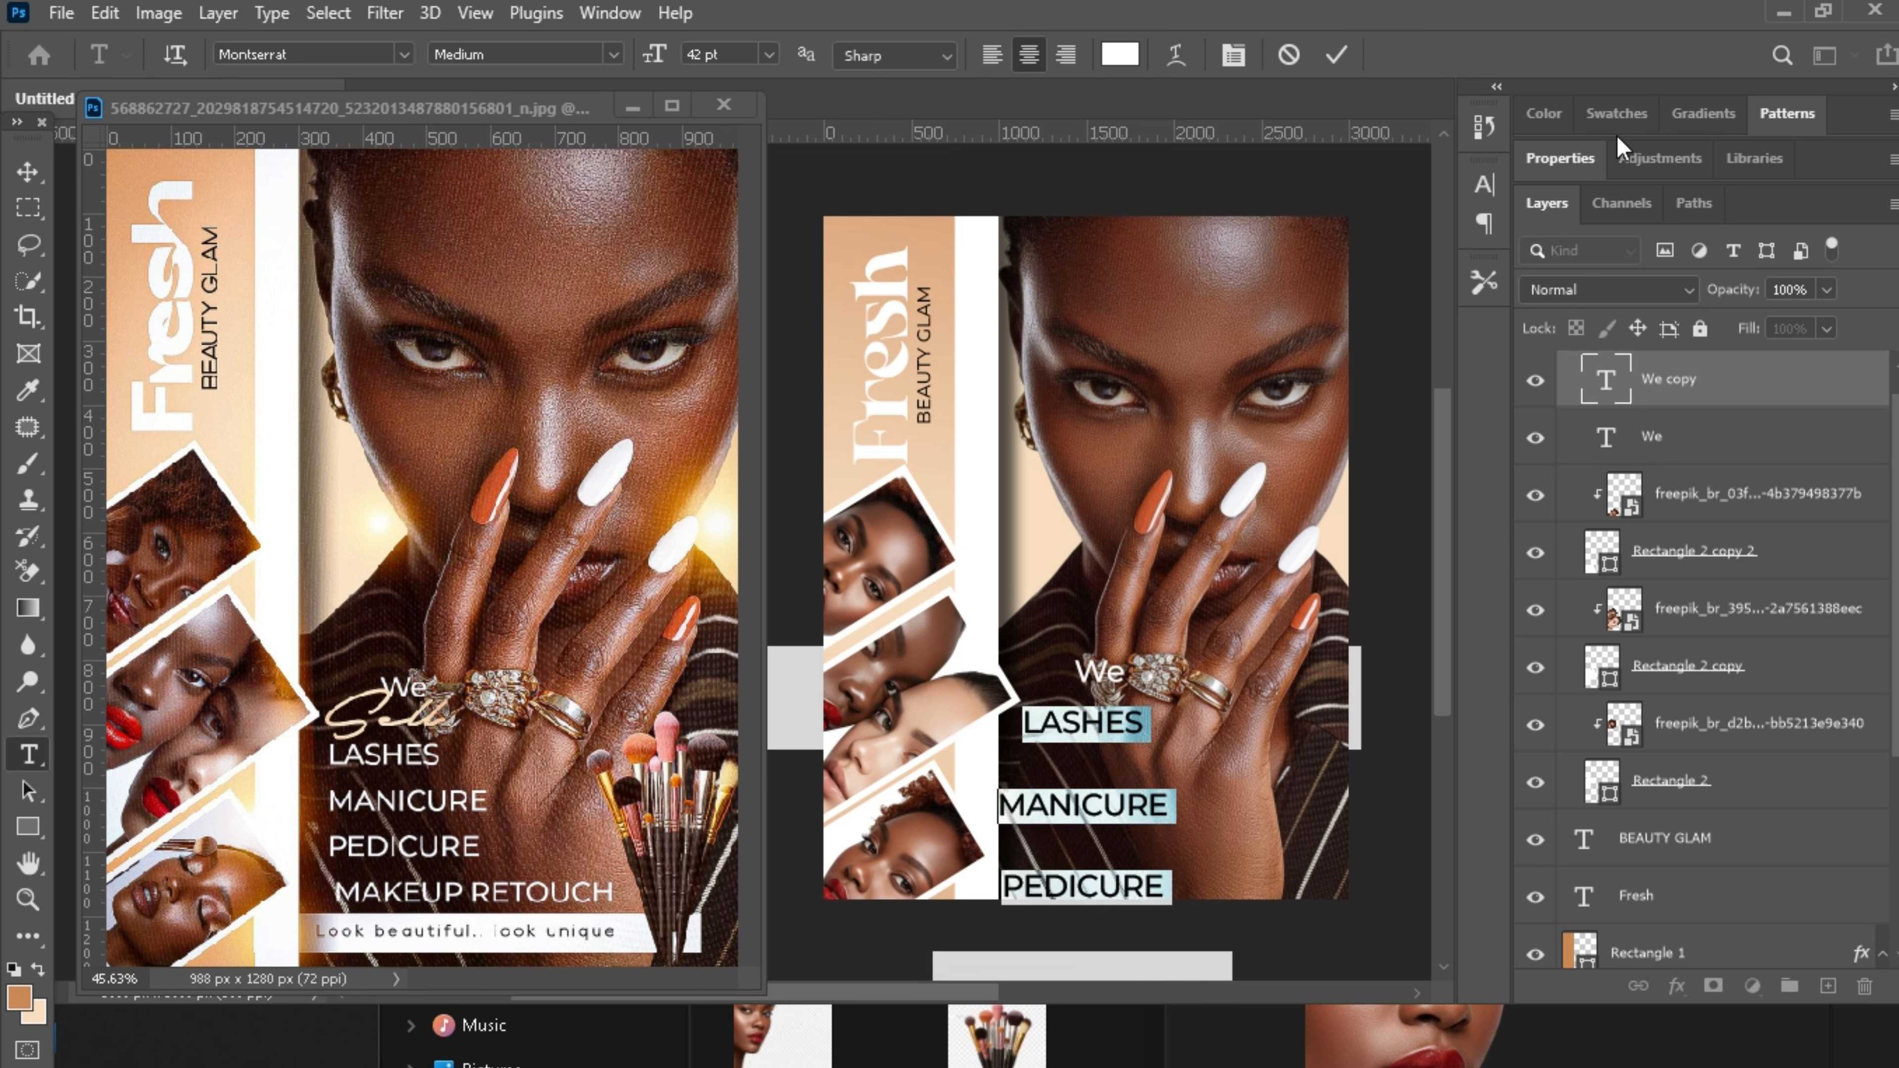
{"action": "double_click", "coordinate": [1836, 158]}
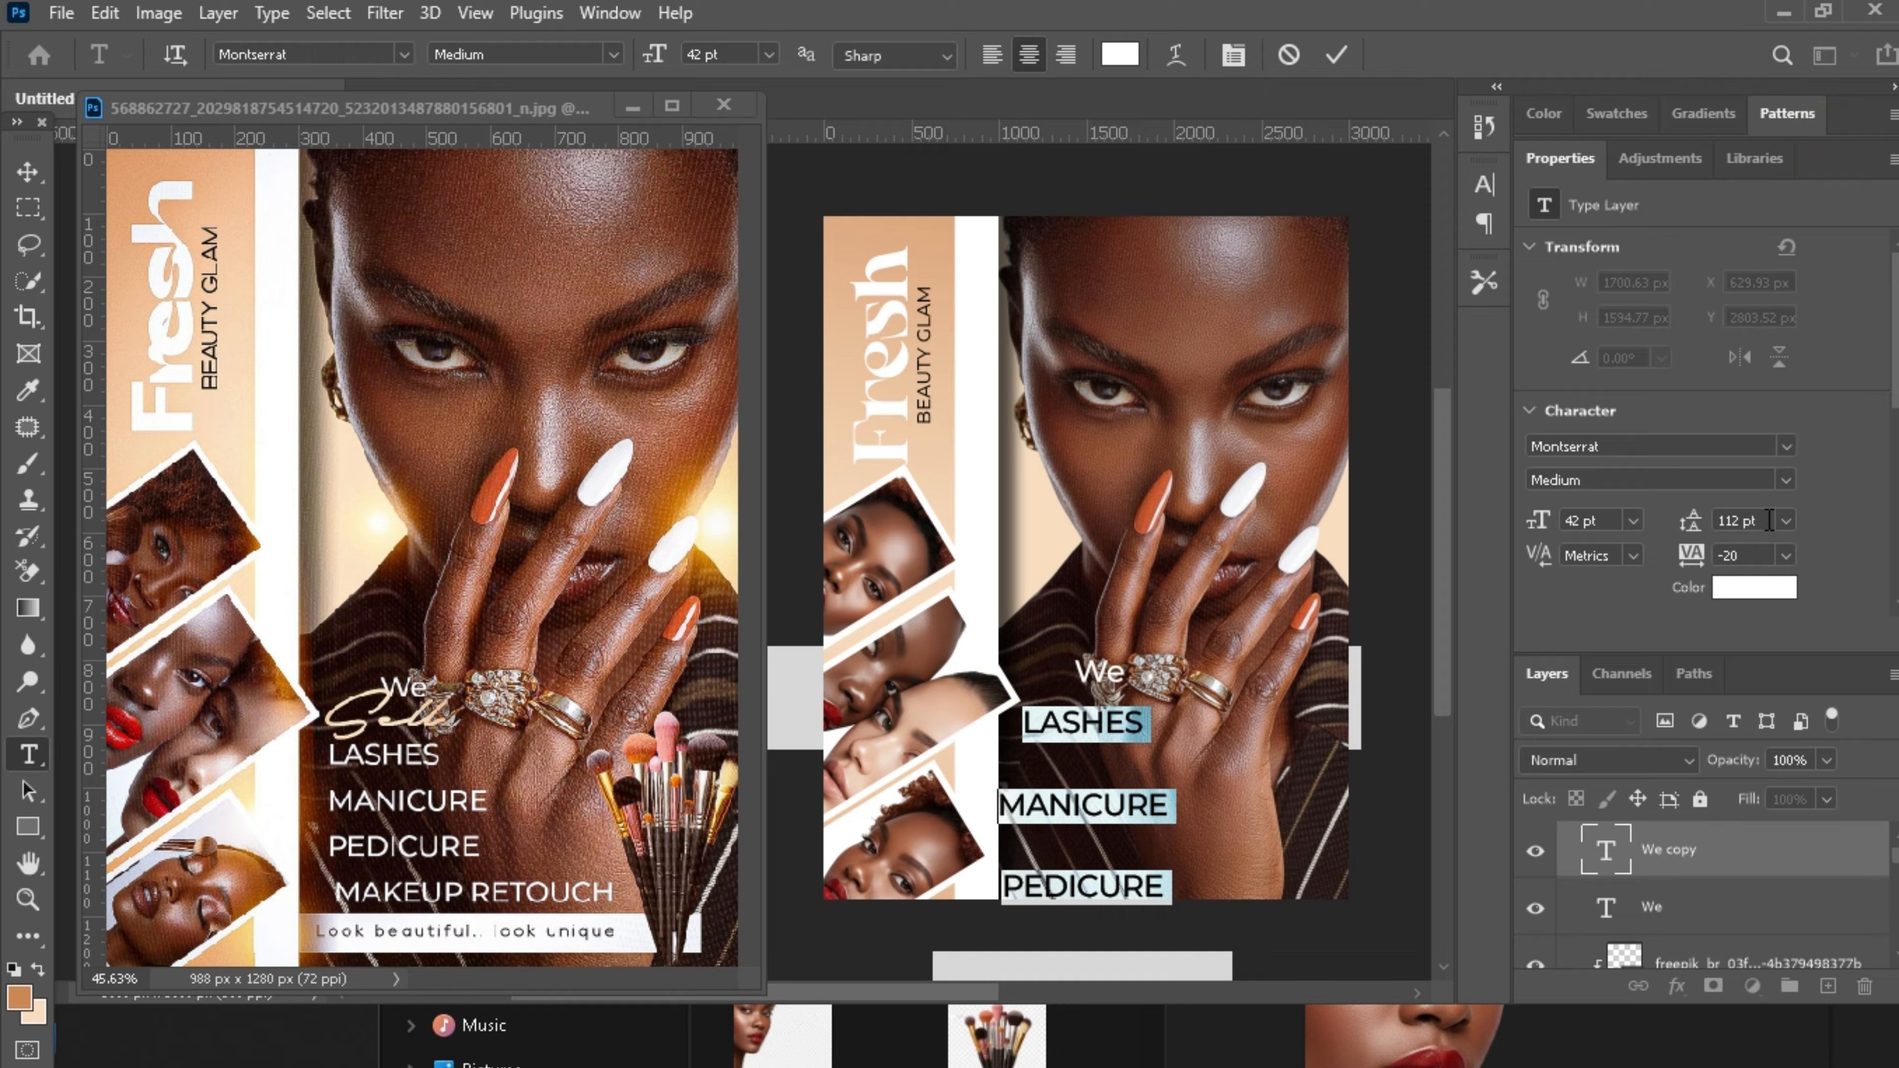
{"action": "left_click", "coordinate": [1786, 520]}
{"action": "left_click", "coordinate": [1762, 554]}
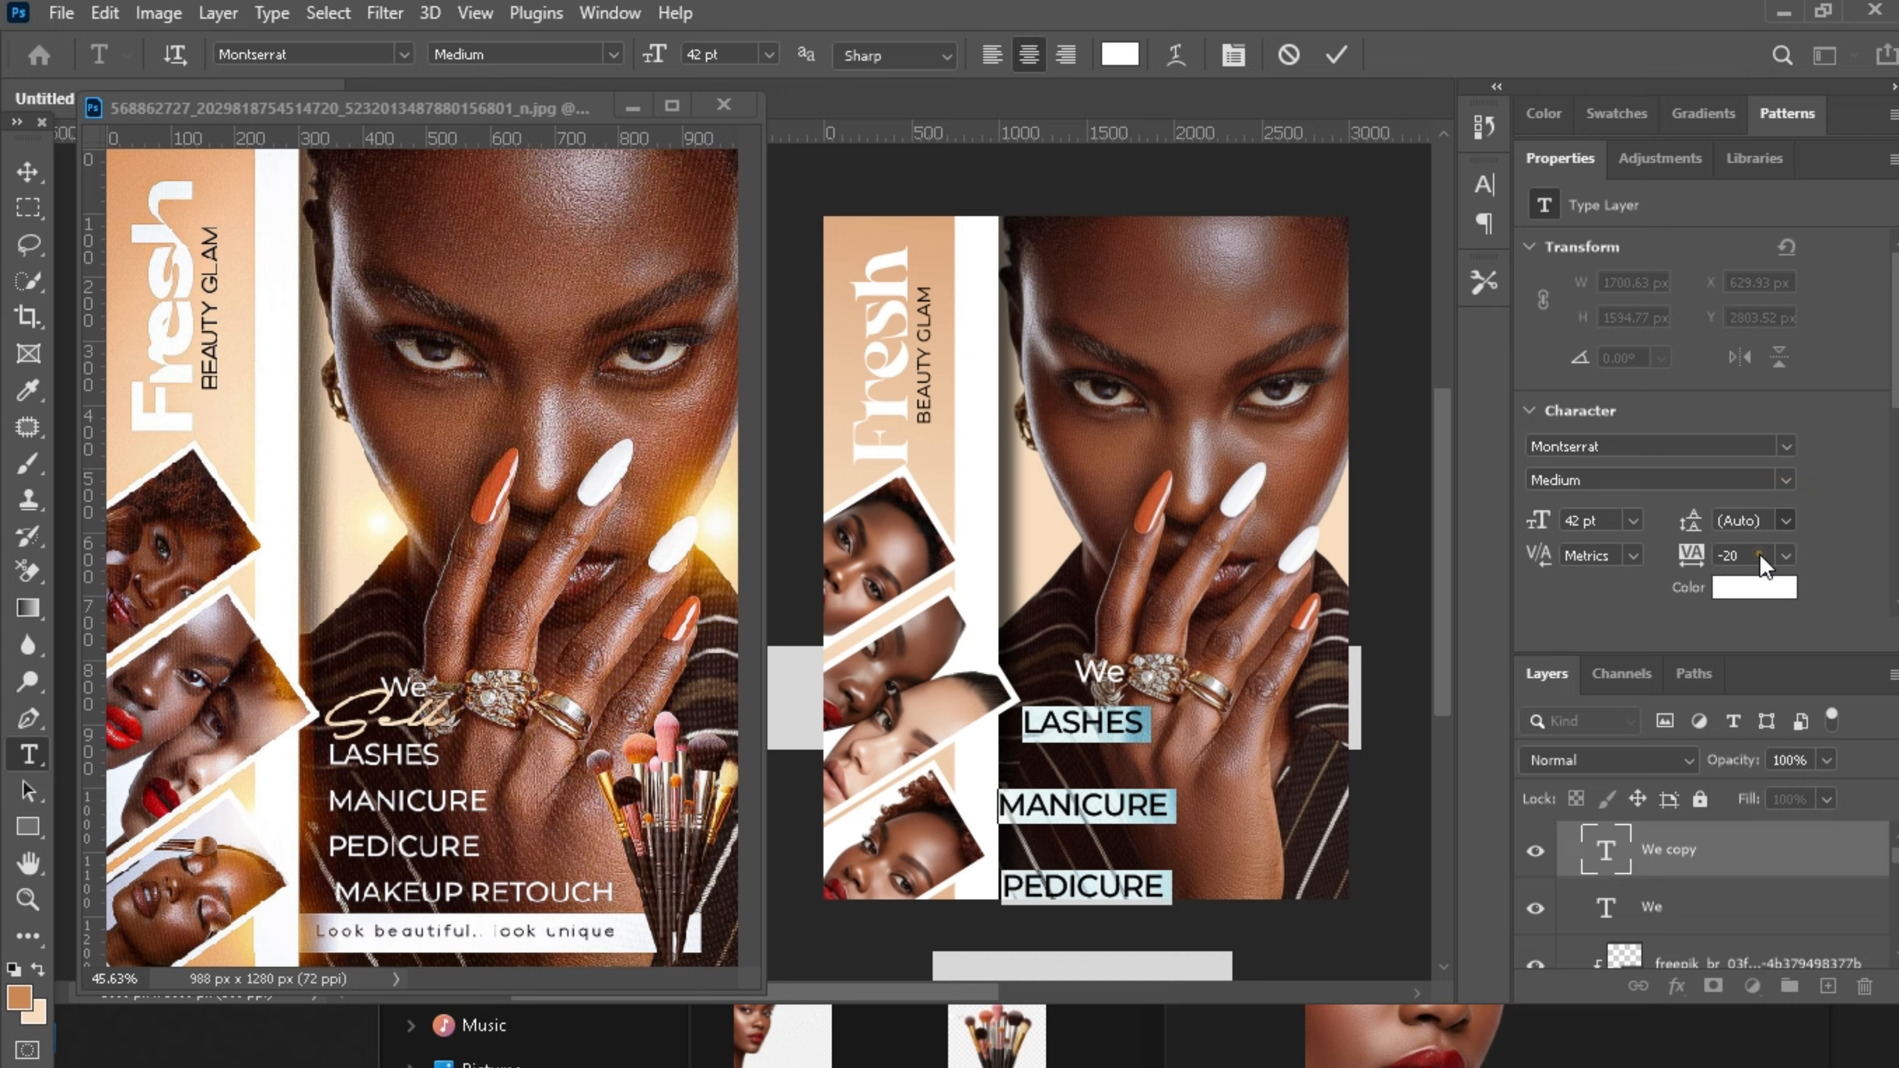
{"action": "left_click", "coordinate": [1786, 555]}
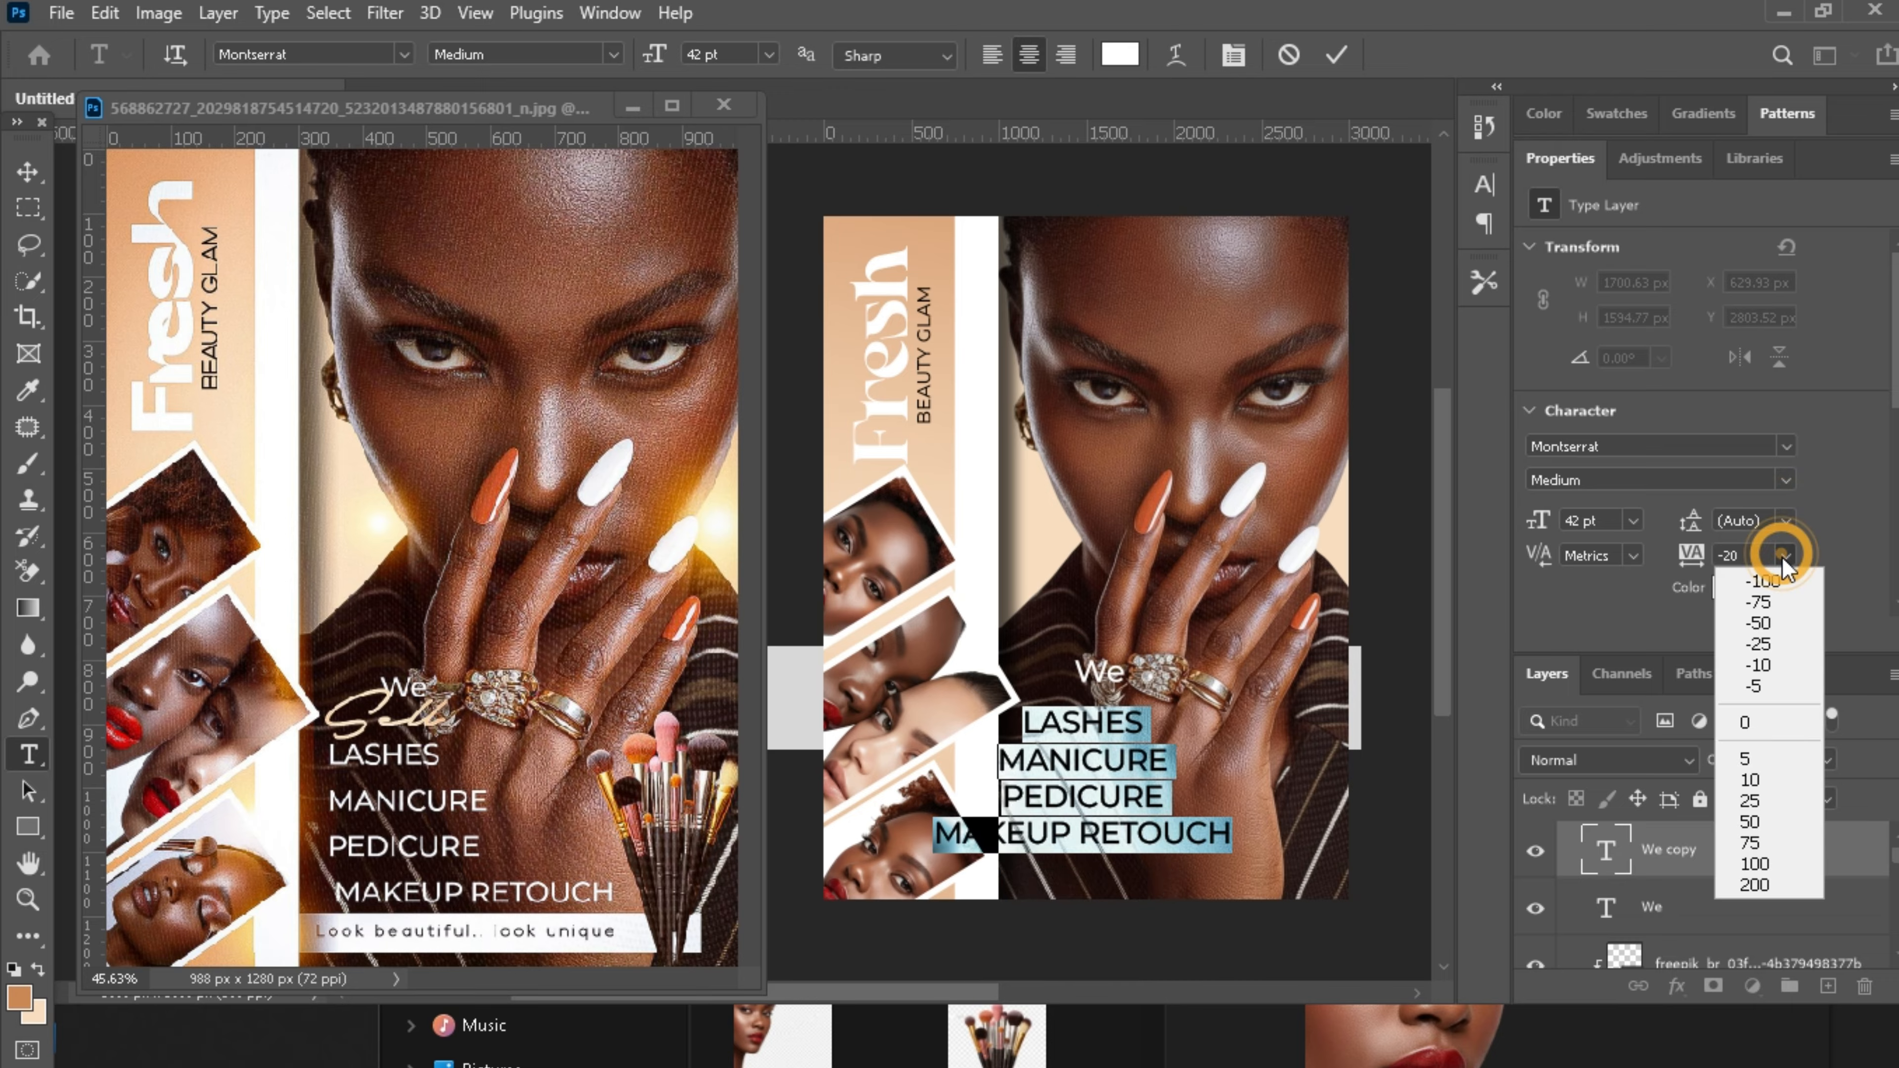
{"action": "left_click", "coordinate": [1761, 721]}
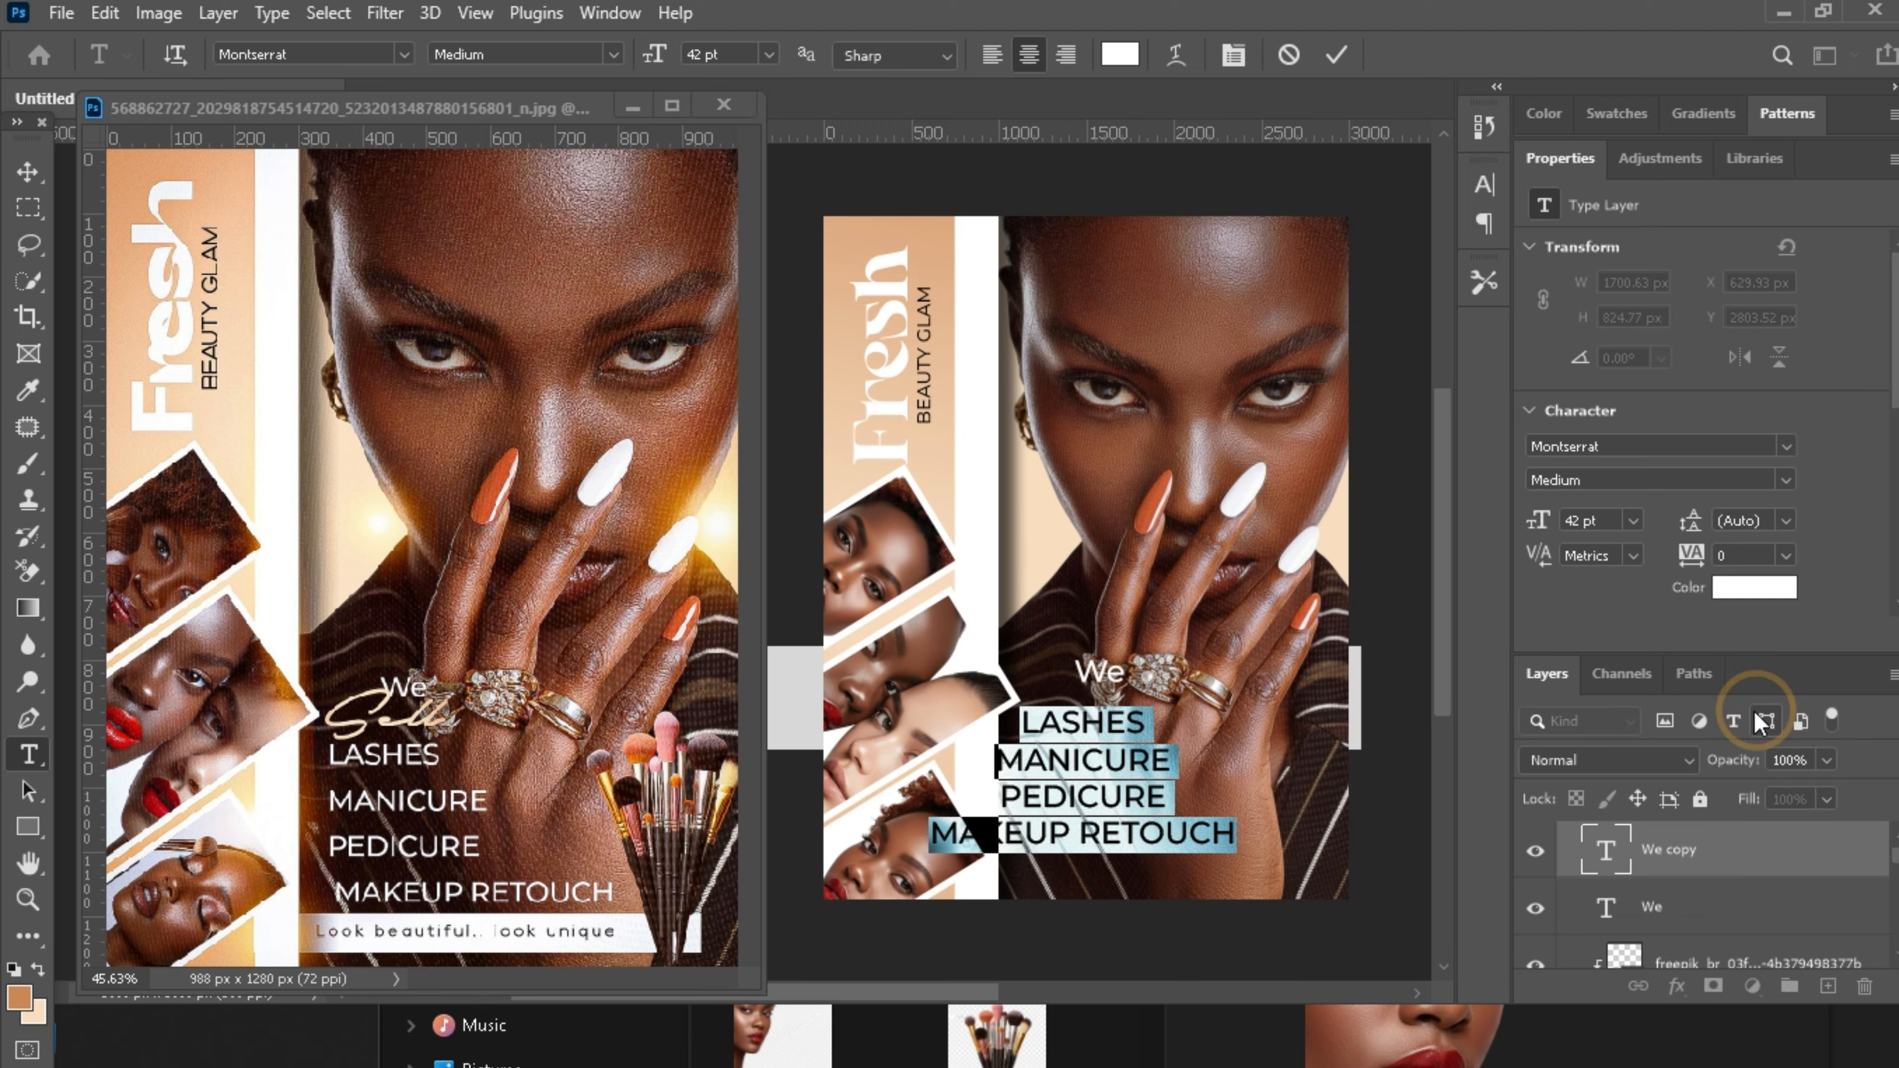
{"action": "left_click", "coordinate": [992, 54]}
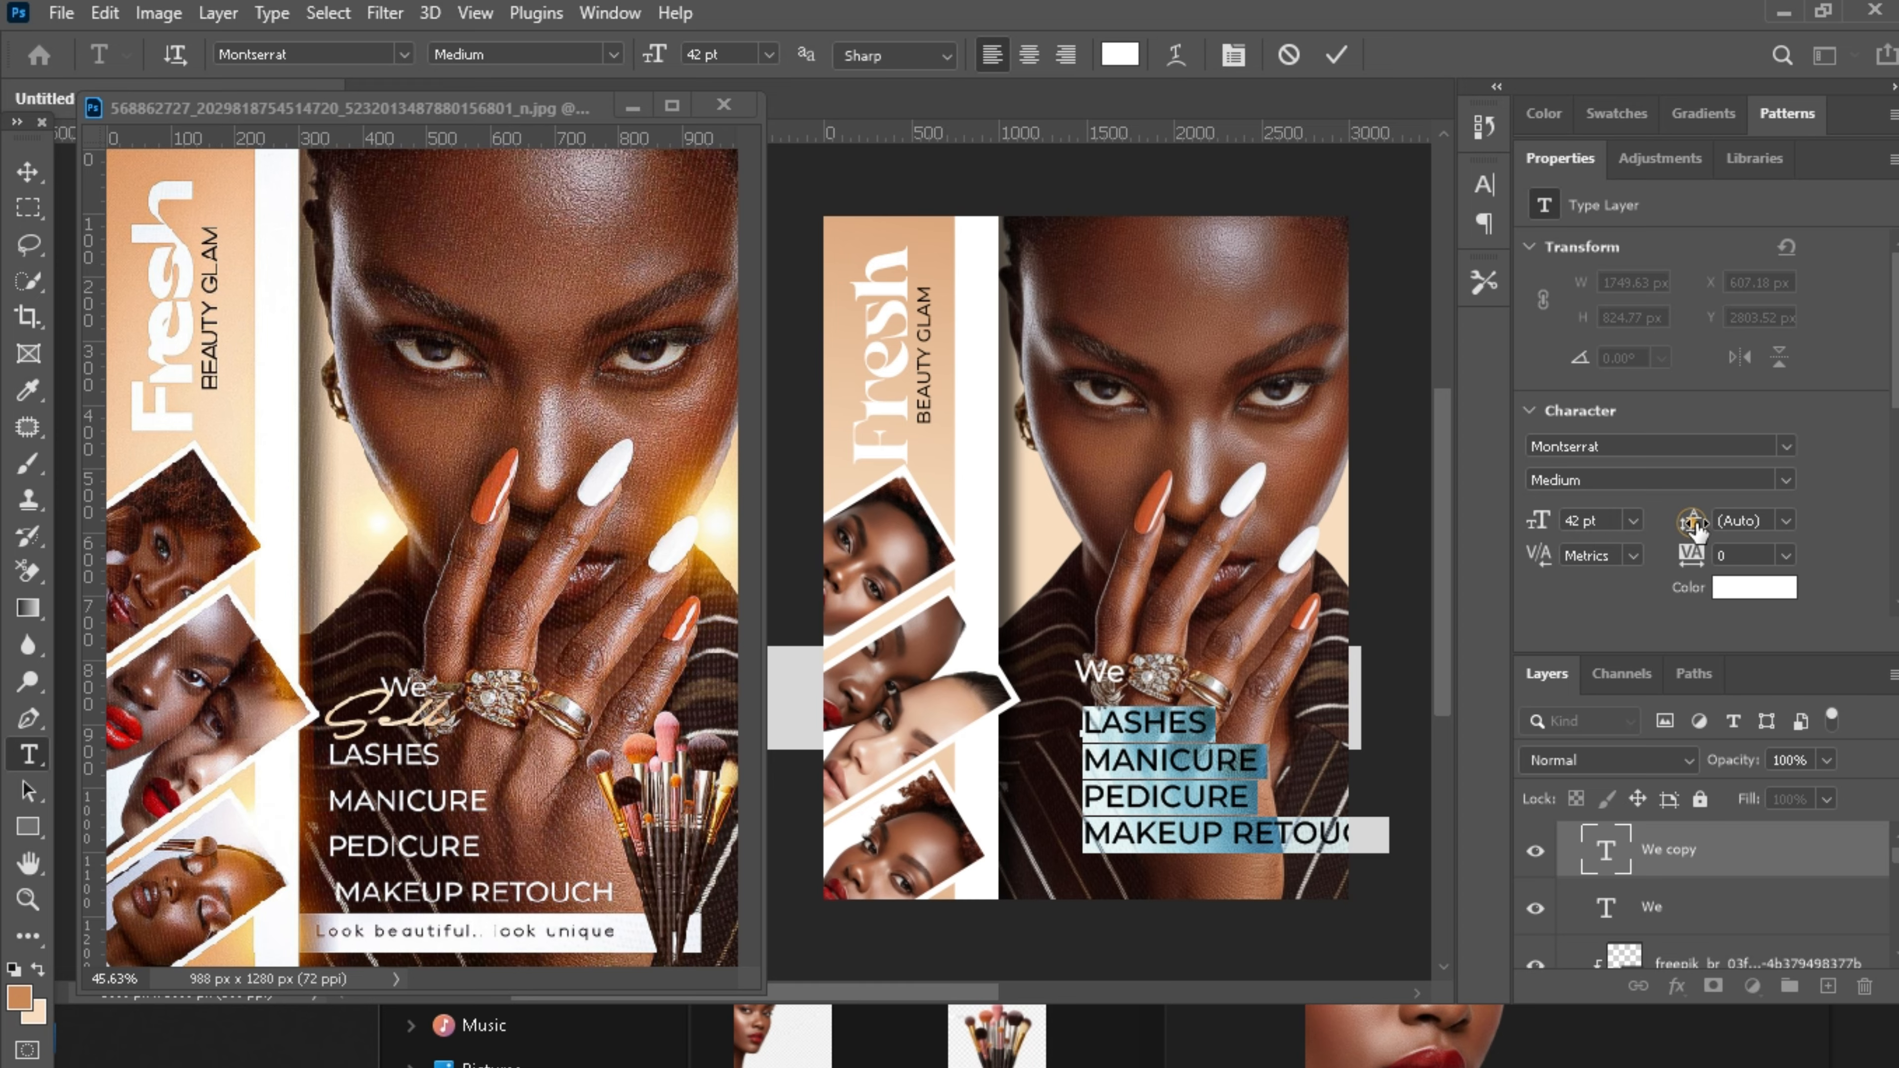
{"action": "left_click_drag", "start_coordinate": [1691, 524], "coordinate": [1716, 537]}
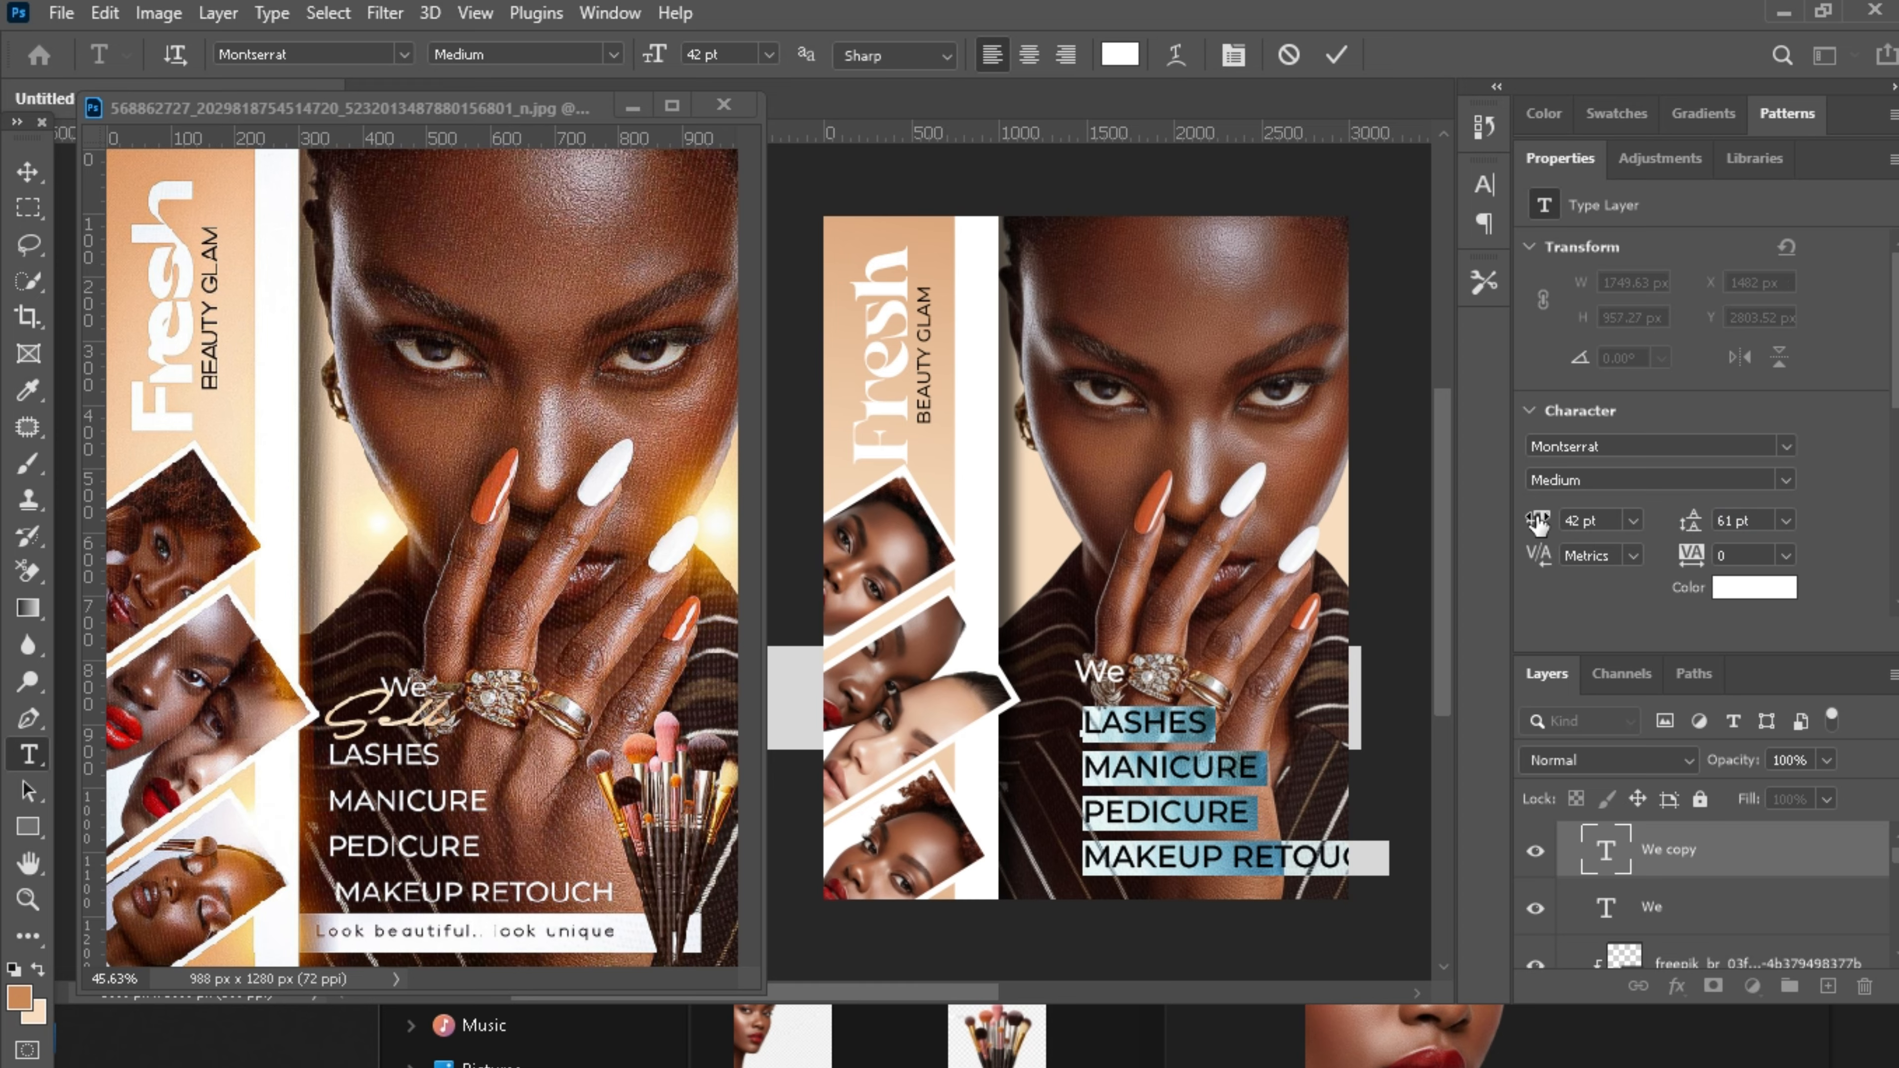
Reduce the service list's font size to 27 pt and shift it left and up beneath "We".
{"action": "left_click_drag", "start_coordinate": [1537, 523], "coordinate": [1528, 523]}
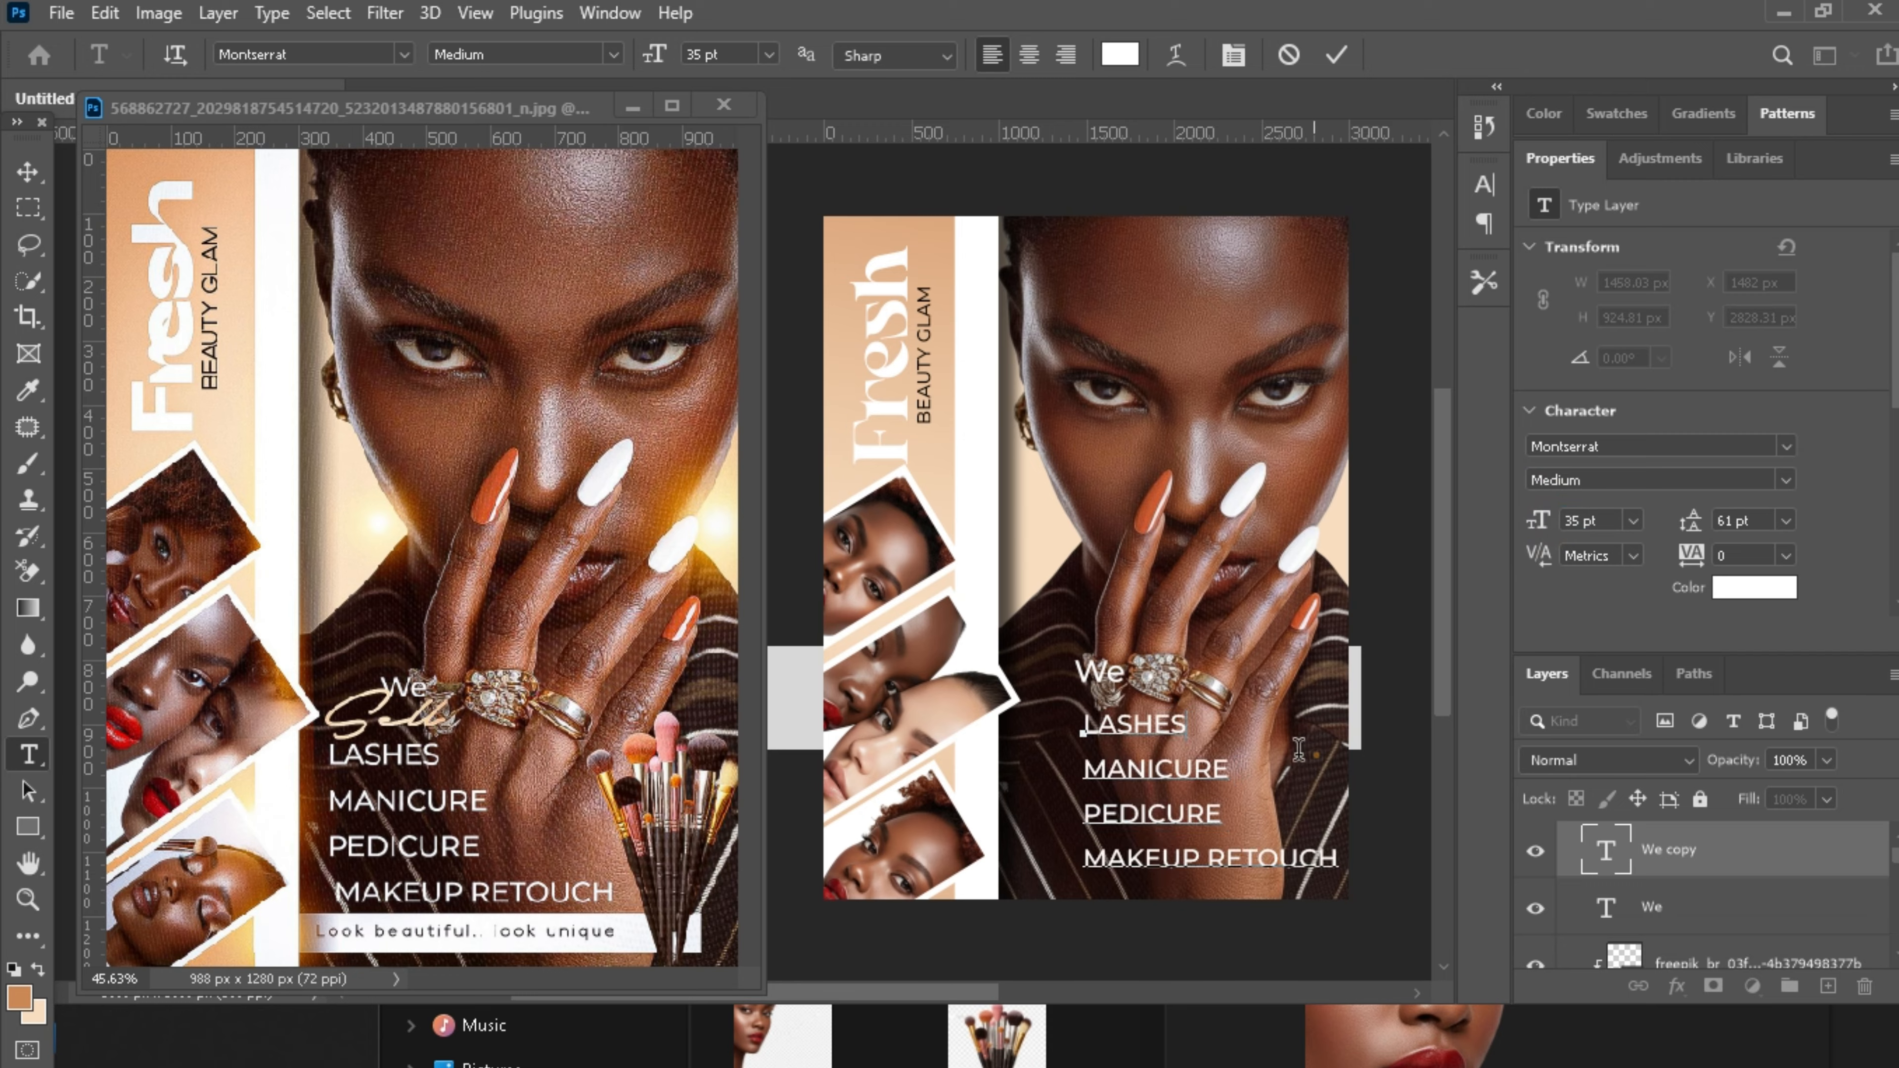
{"action": "double_click", "coordinate": [1188, 778]}
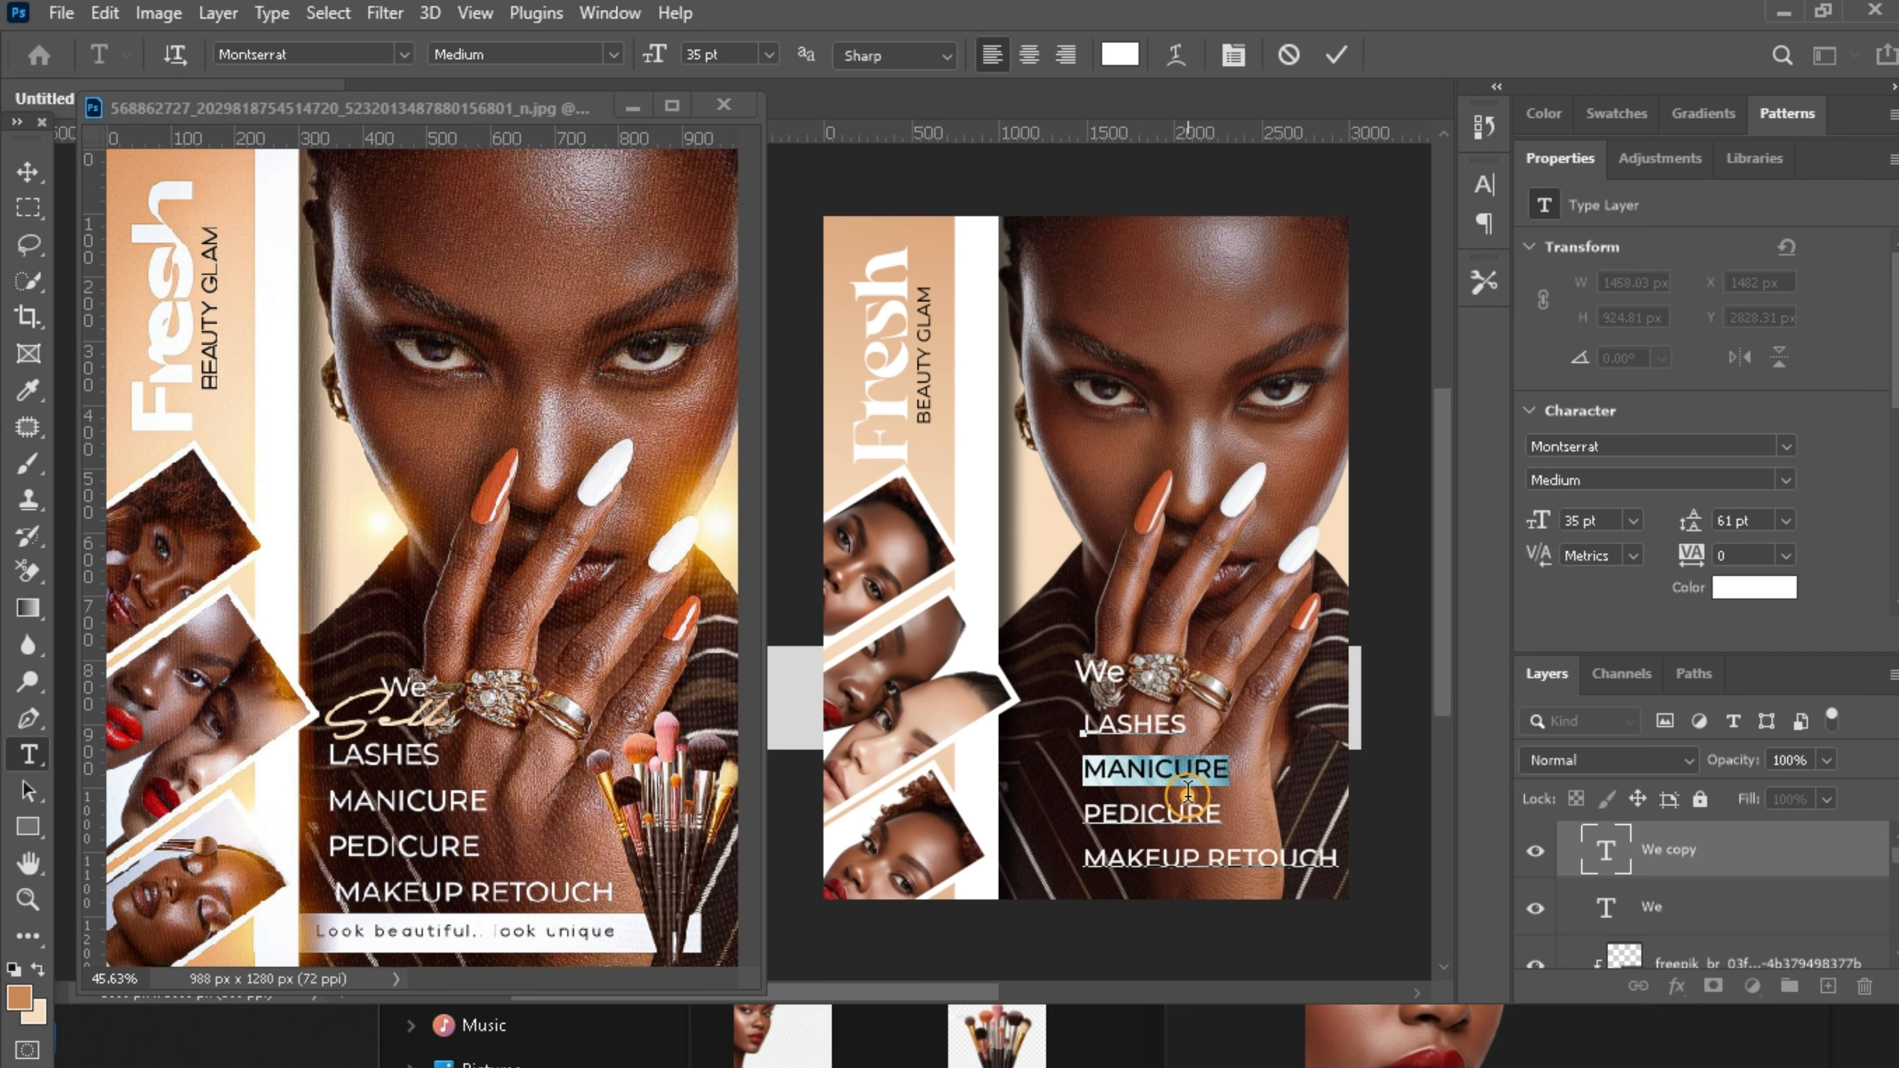
{"action": "key", "text": "ctrl+a"}
{"action": "left_click_drag", "start_coordinate": [1539, 524], "coordinate": [1528, 524]}
{"action": "left_click", "coordinate": [1279, 745]}
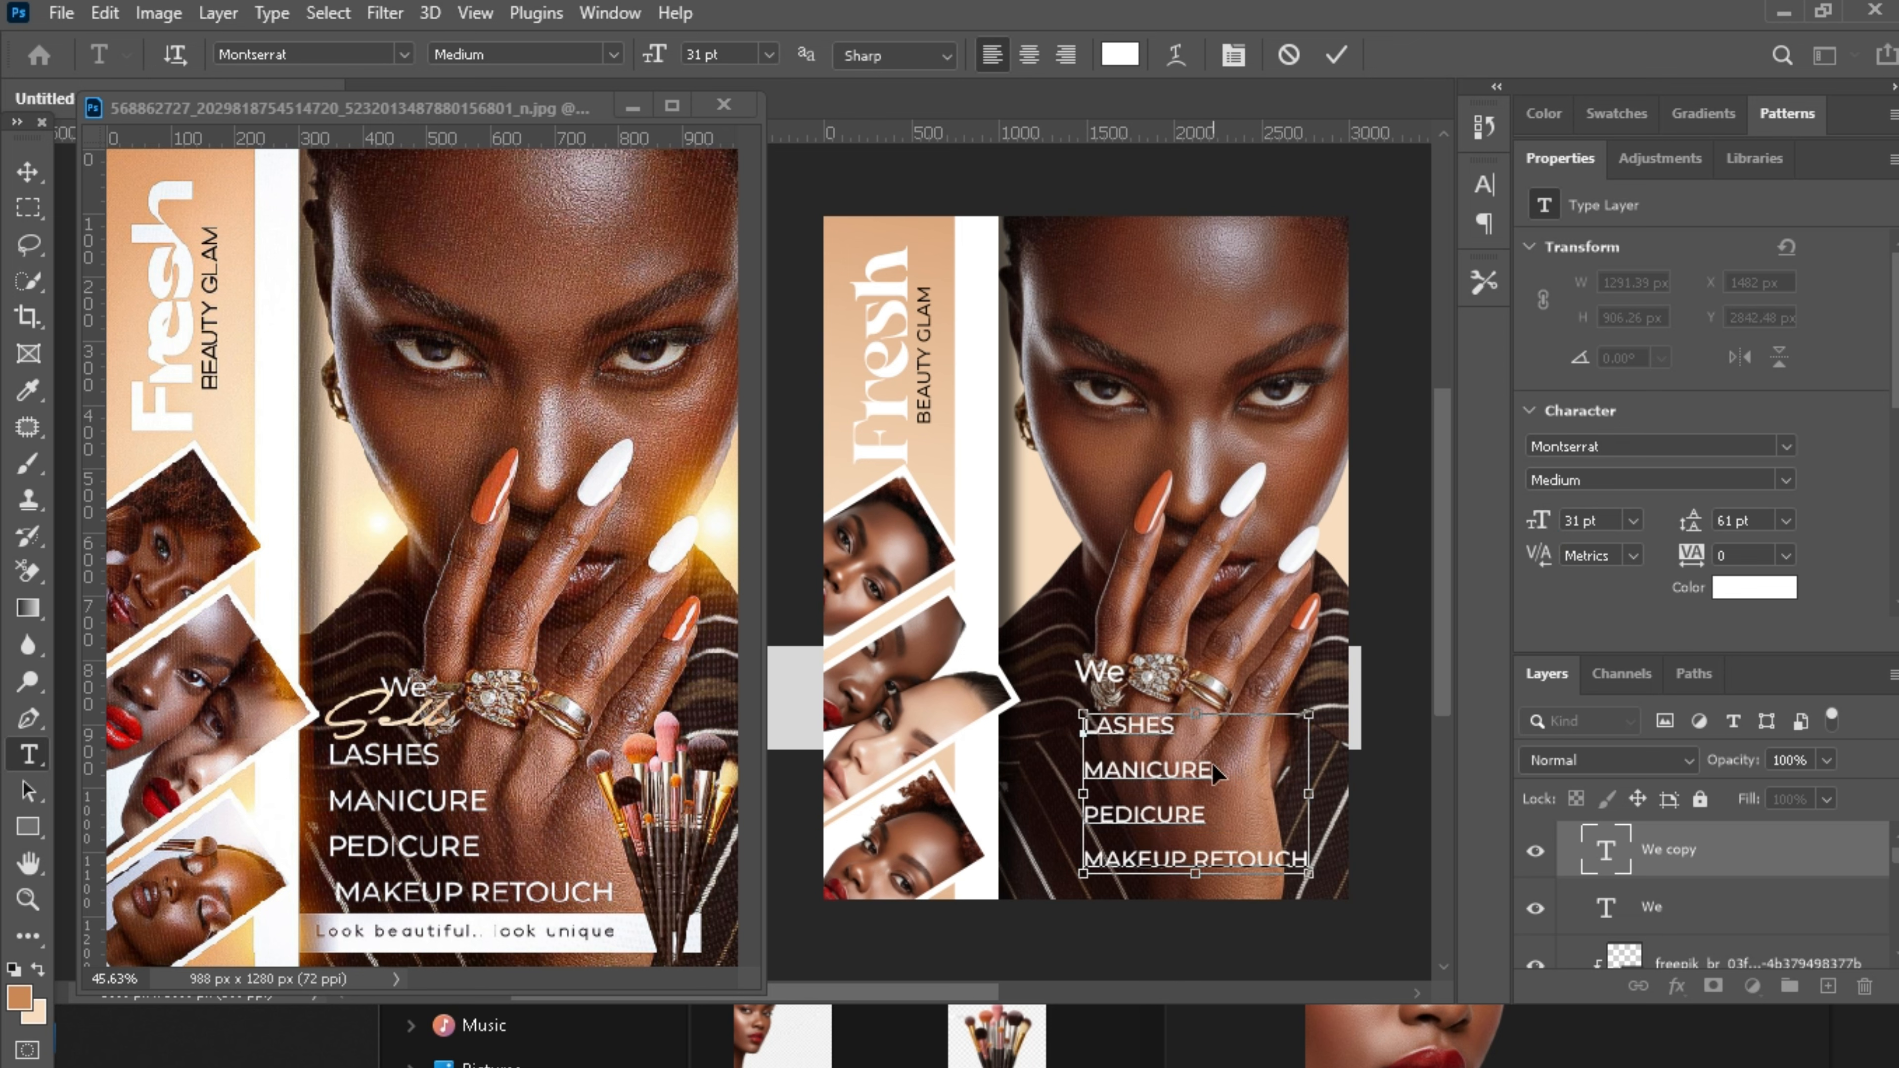
{"action": "key", "text": "ctrl+a"}
{"action": "left_click_drag", "start_coordinate": [1326, 762], "coordinate": [1278, 737]}
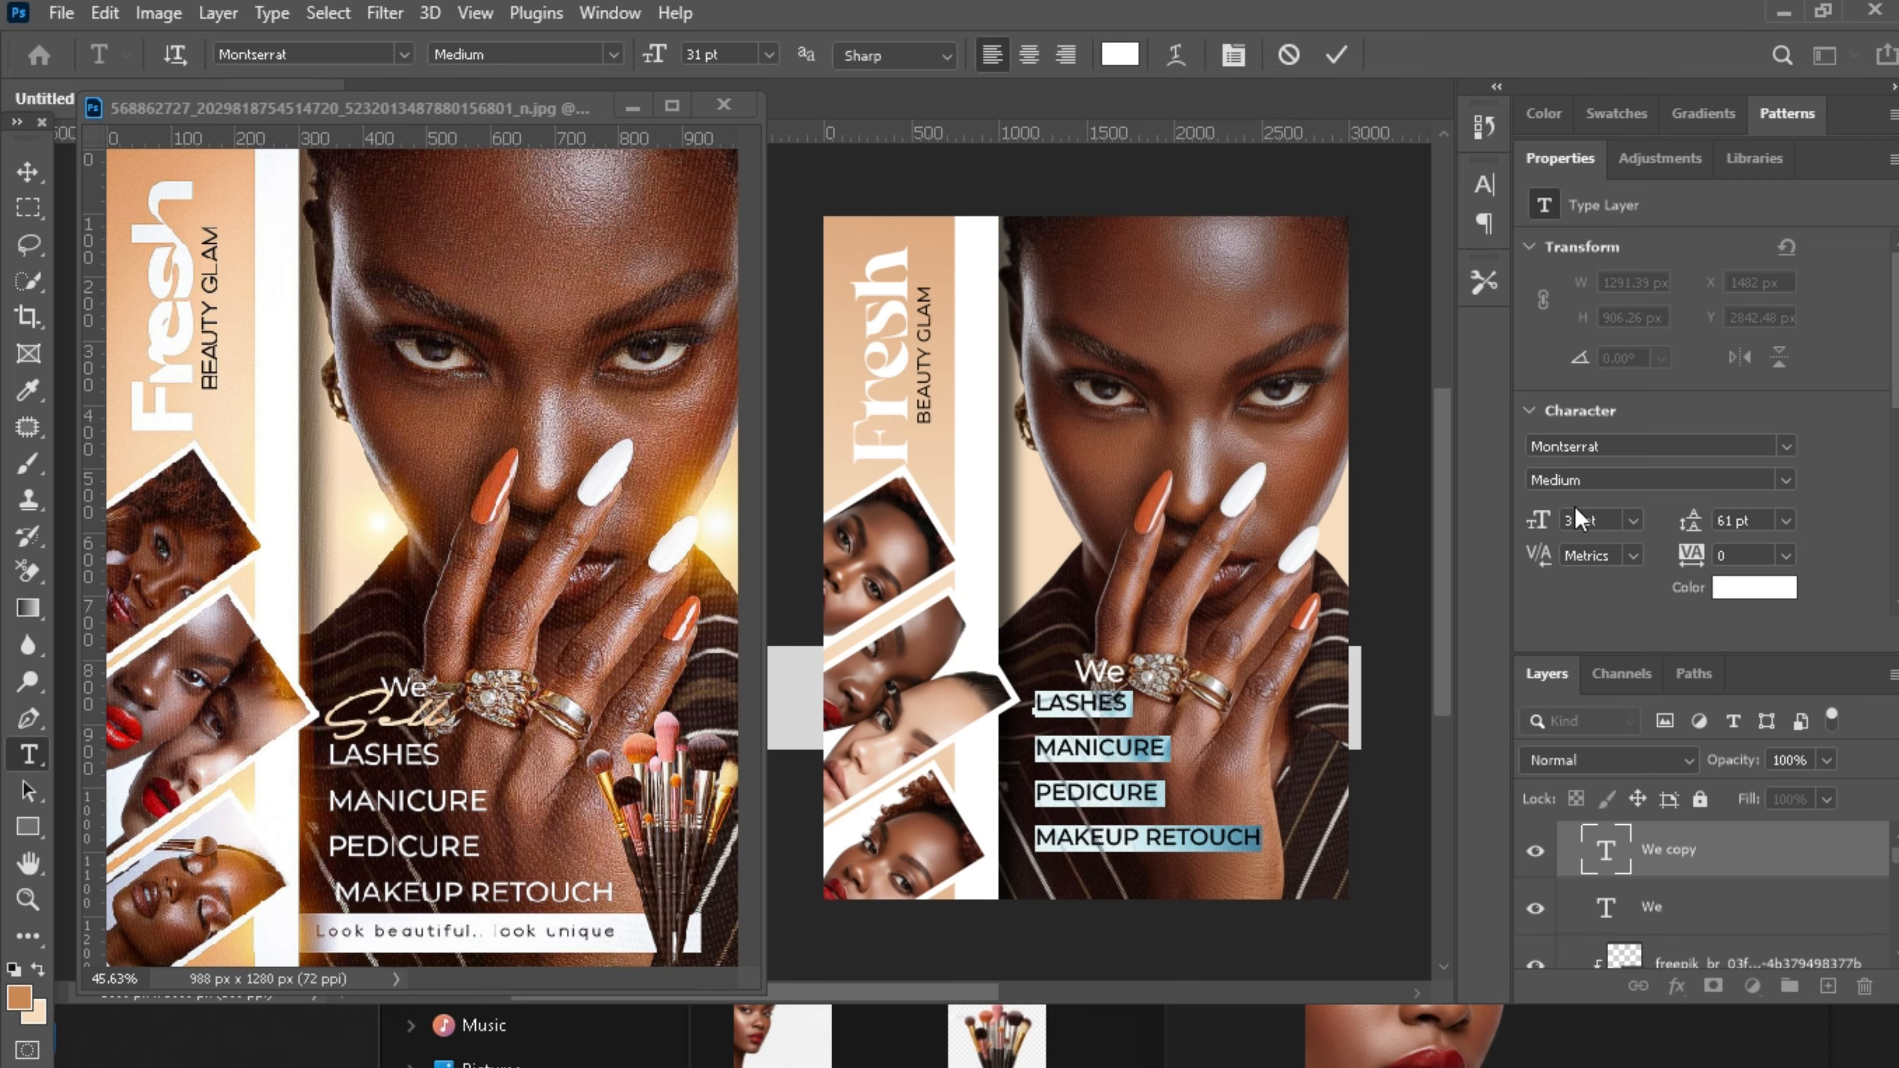
{"action": "left_click_drag", "start_coordinate": [1540, 522], "coordinate": [1535, 524]}
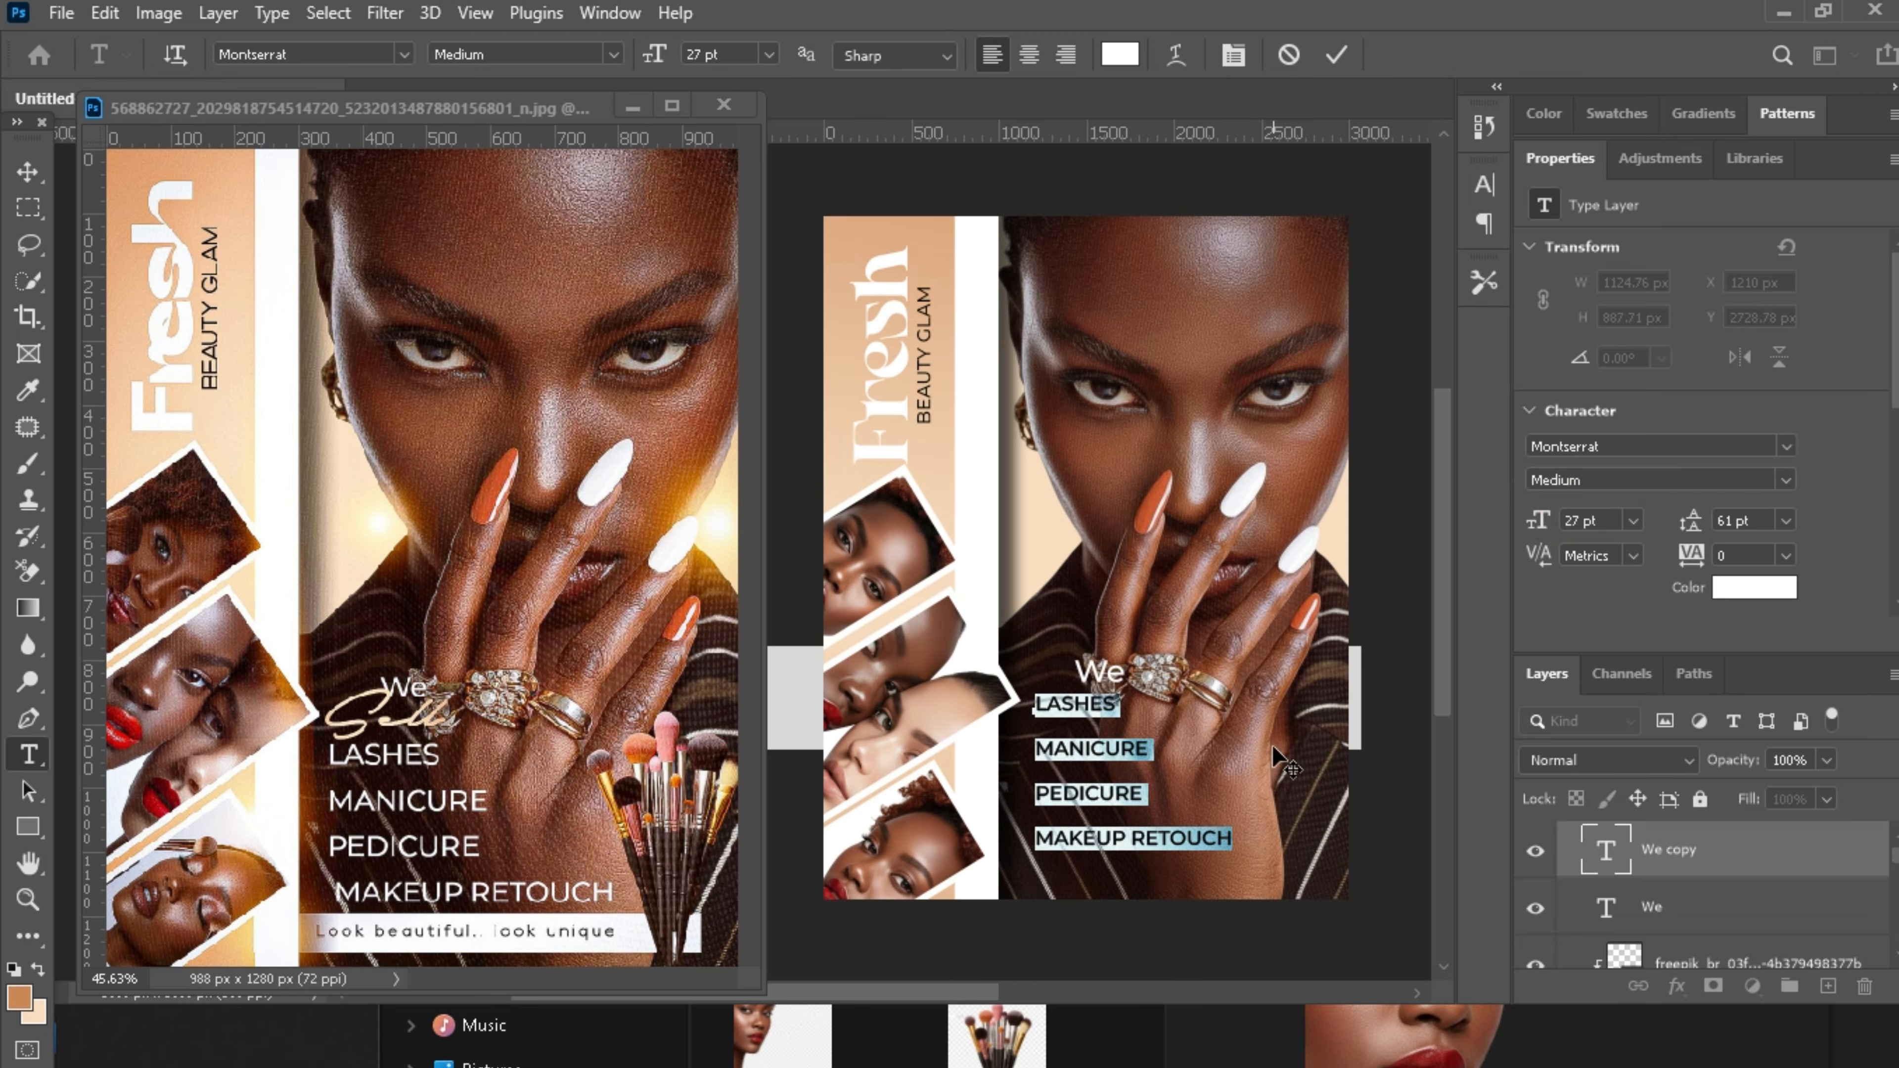
Nudge the service list slightly up, tighten its leading to 53 pt and commit the text.
{"action": "left_click_drag", "start_coordinate": [1272, 745], "coordinate": [1273, 738]}
{"action": "left_click_drag", "start_coordinate": [1688, 526], "coordinate": [1675, 527]}
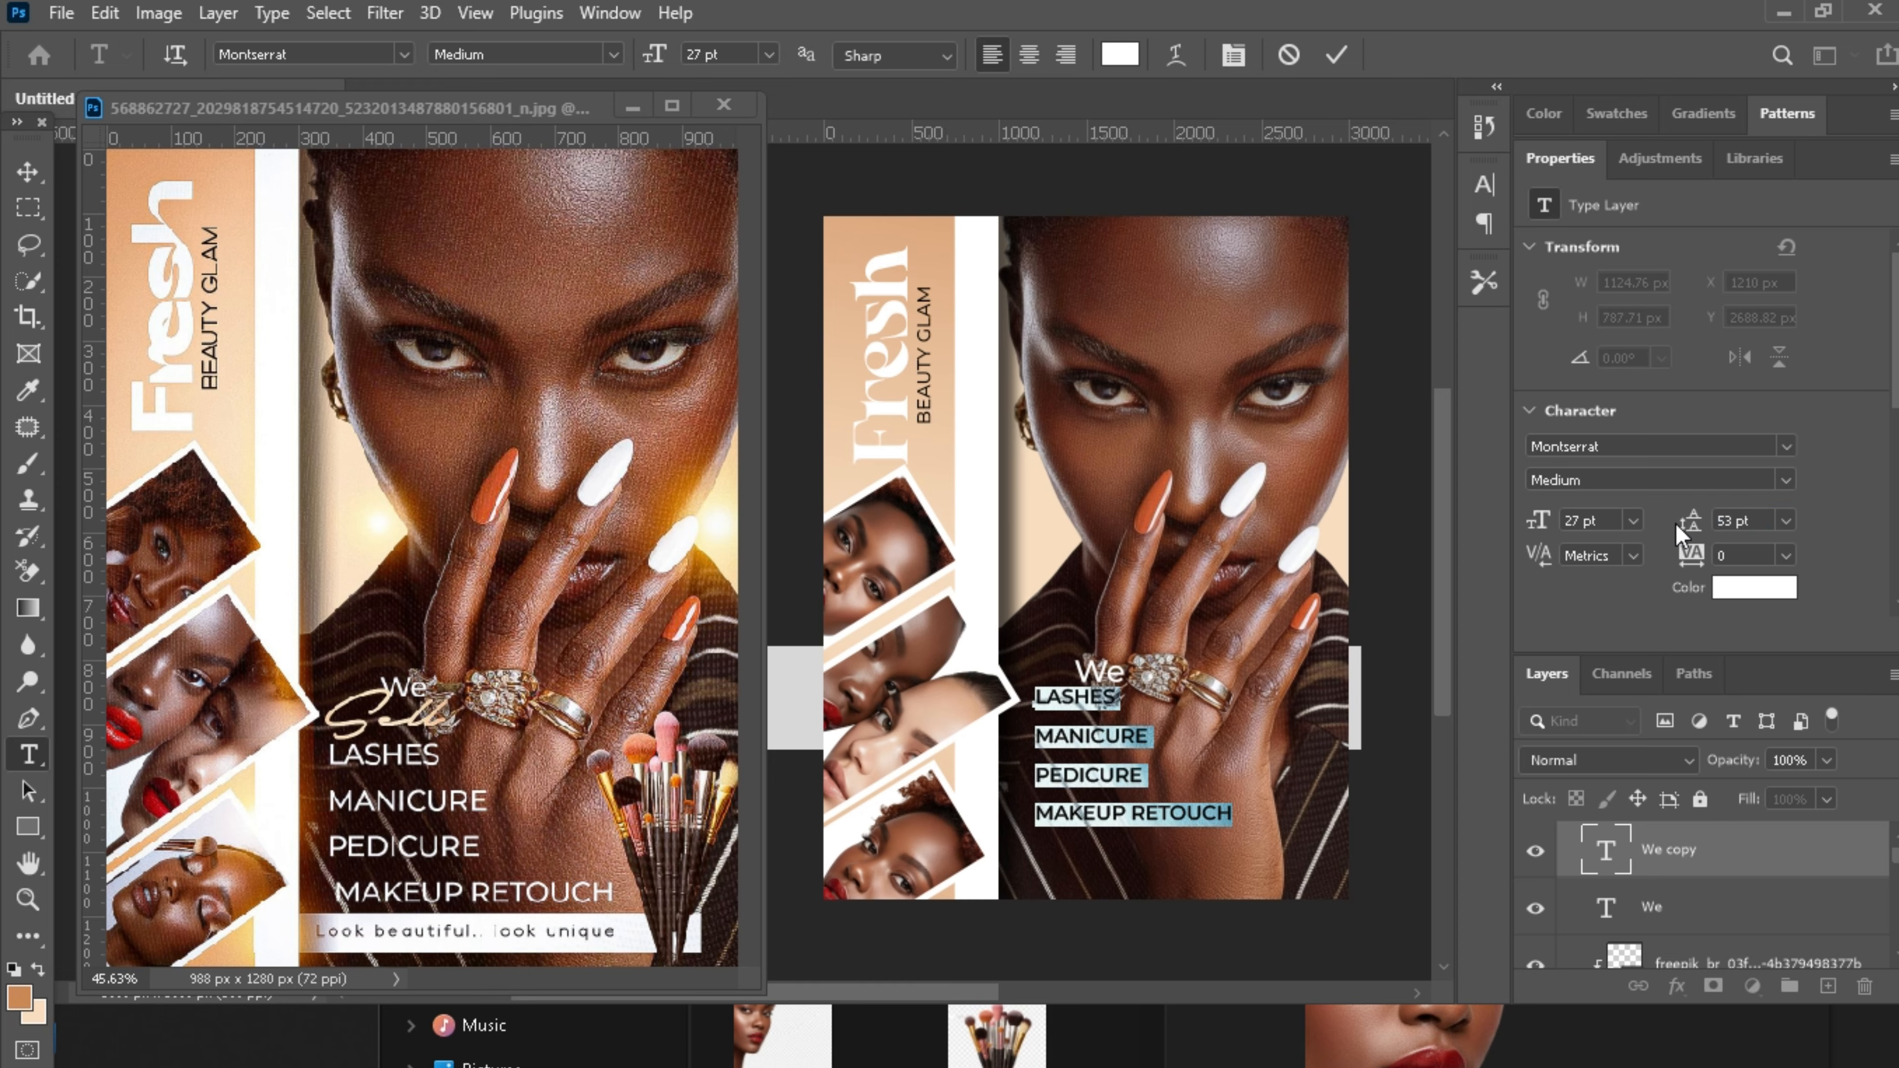
{"action": "left_click", "coordinate": [1336, 55]}
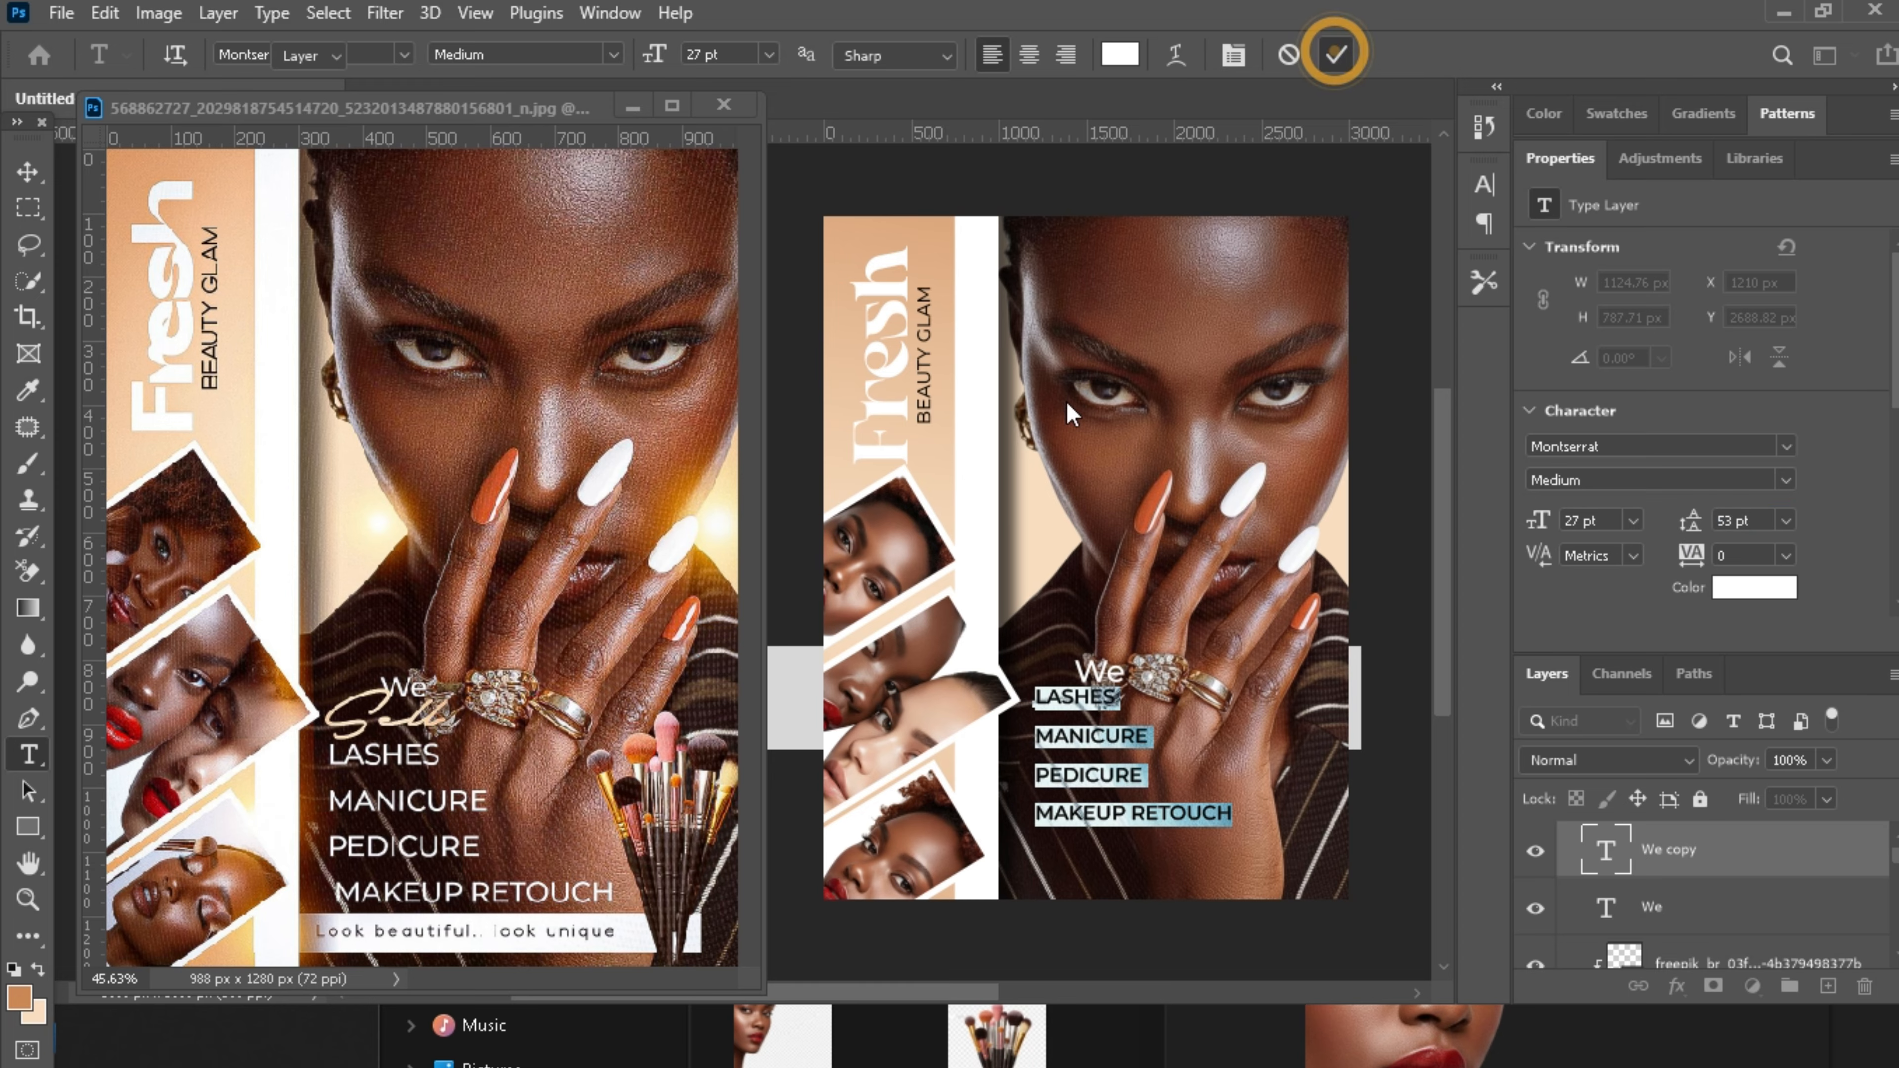
Scale "We" down to about 33 pt and place it just above LASHES, beside the rings.
{"action": "key", "text": "v"}
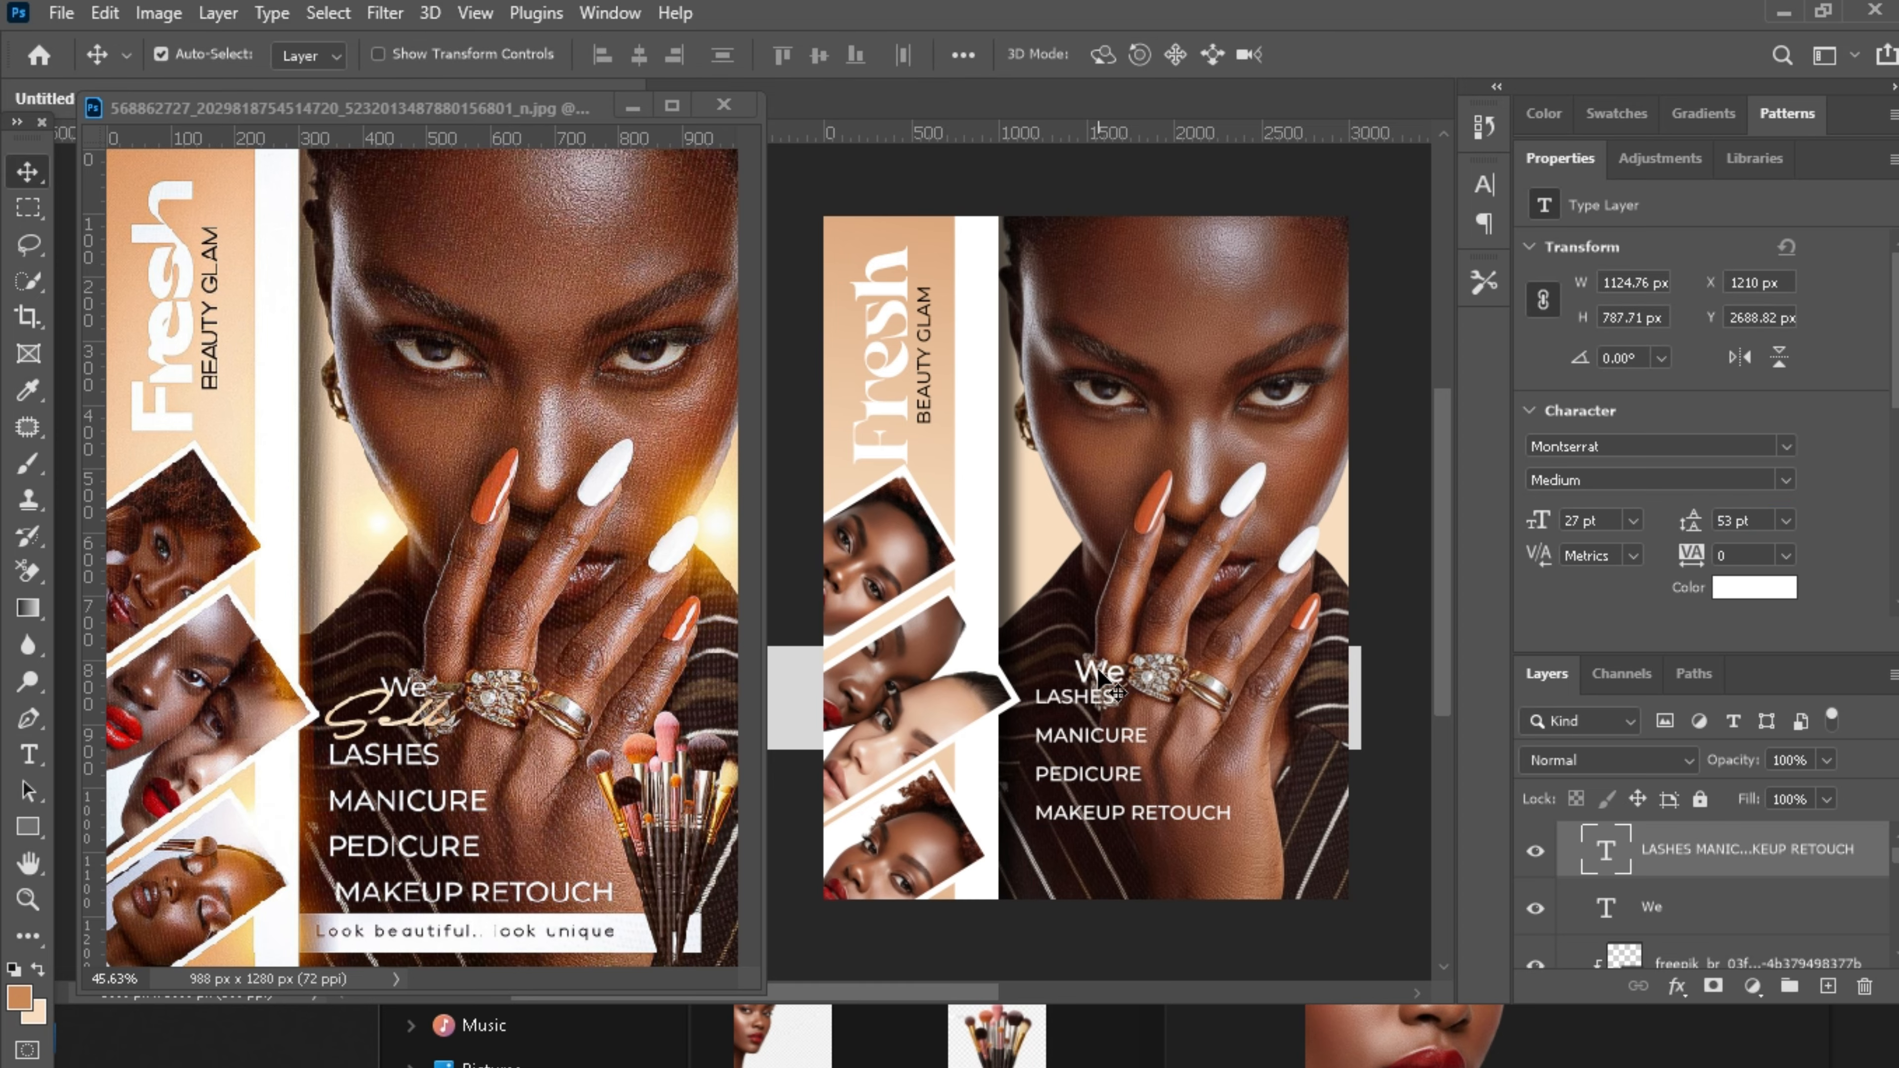
{"action": "left_click_drag", "start_coordinate": [1099, 678], "coordinate": [1113, 669]}
{"action": "key", "text": "ctrl+t"}
{"action": "key", "text": "Return"}
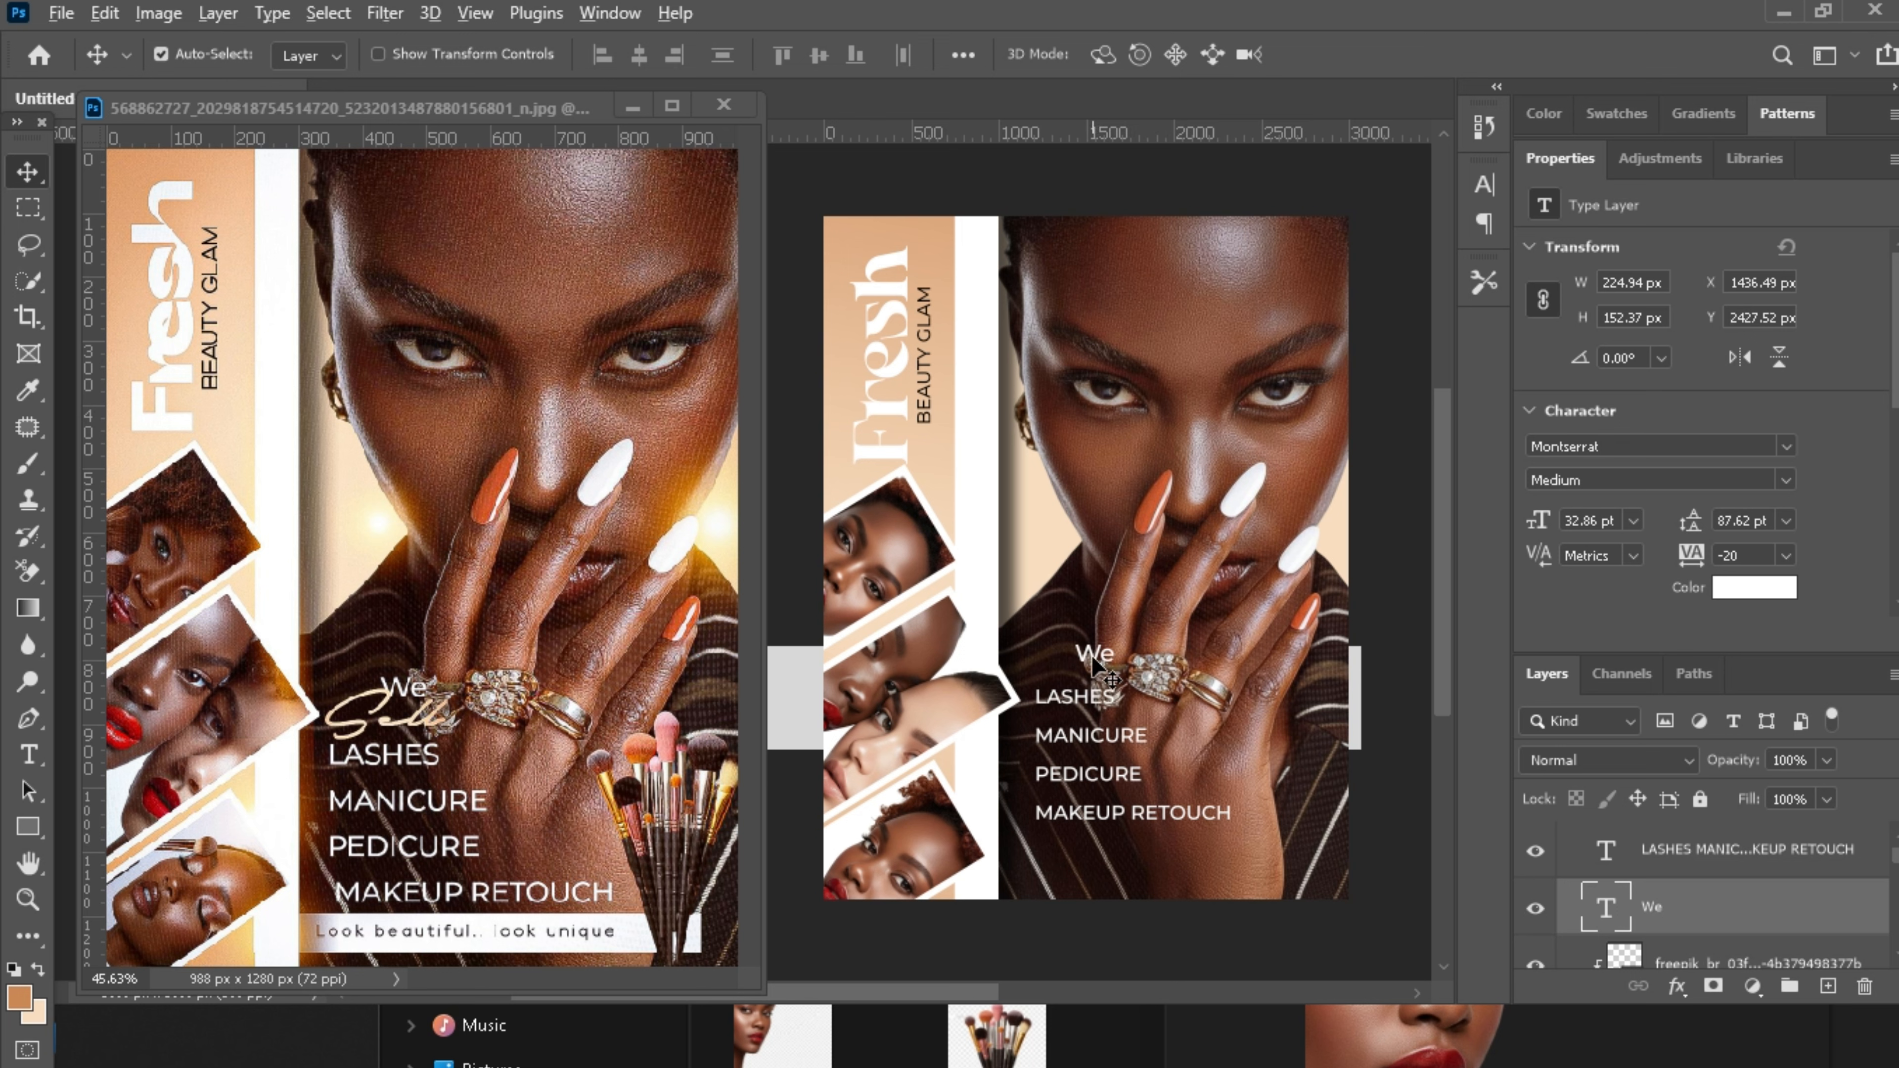
Duplicate "We" onto the hand just below the rings and replace the copy's text with "Sell".
{"action": "left_click_drag", "start_coordinate": [1094, 662], "coordinate": [1205, 715]}
{"action": "double_click", "coordinate": [1205, 713]}
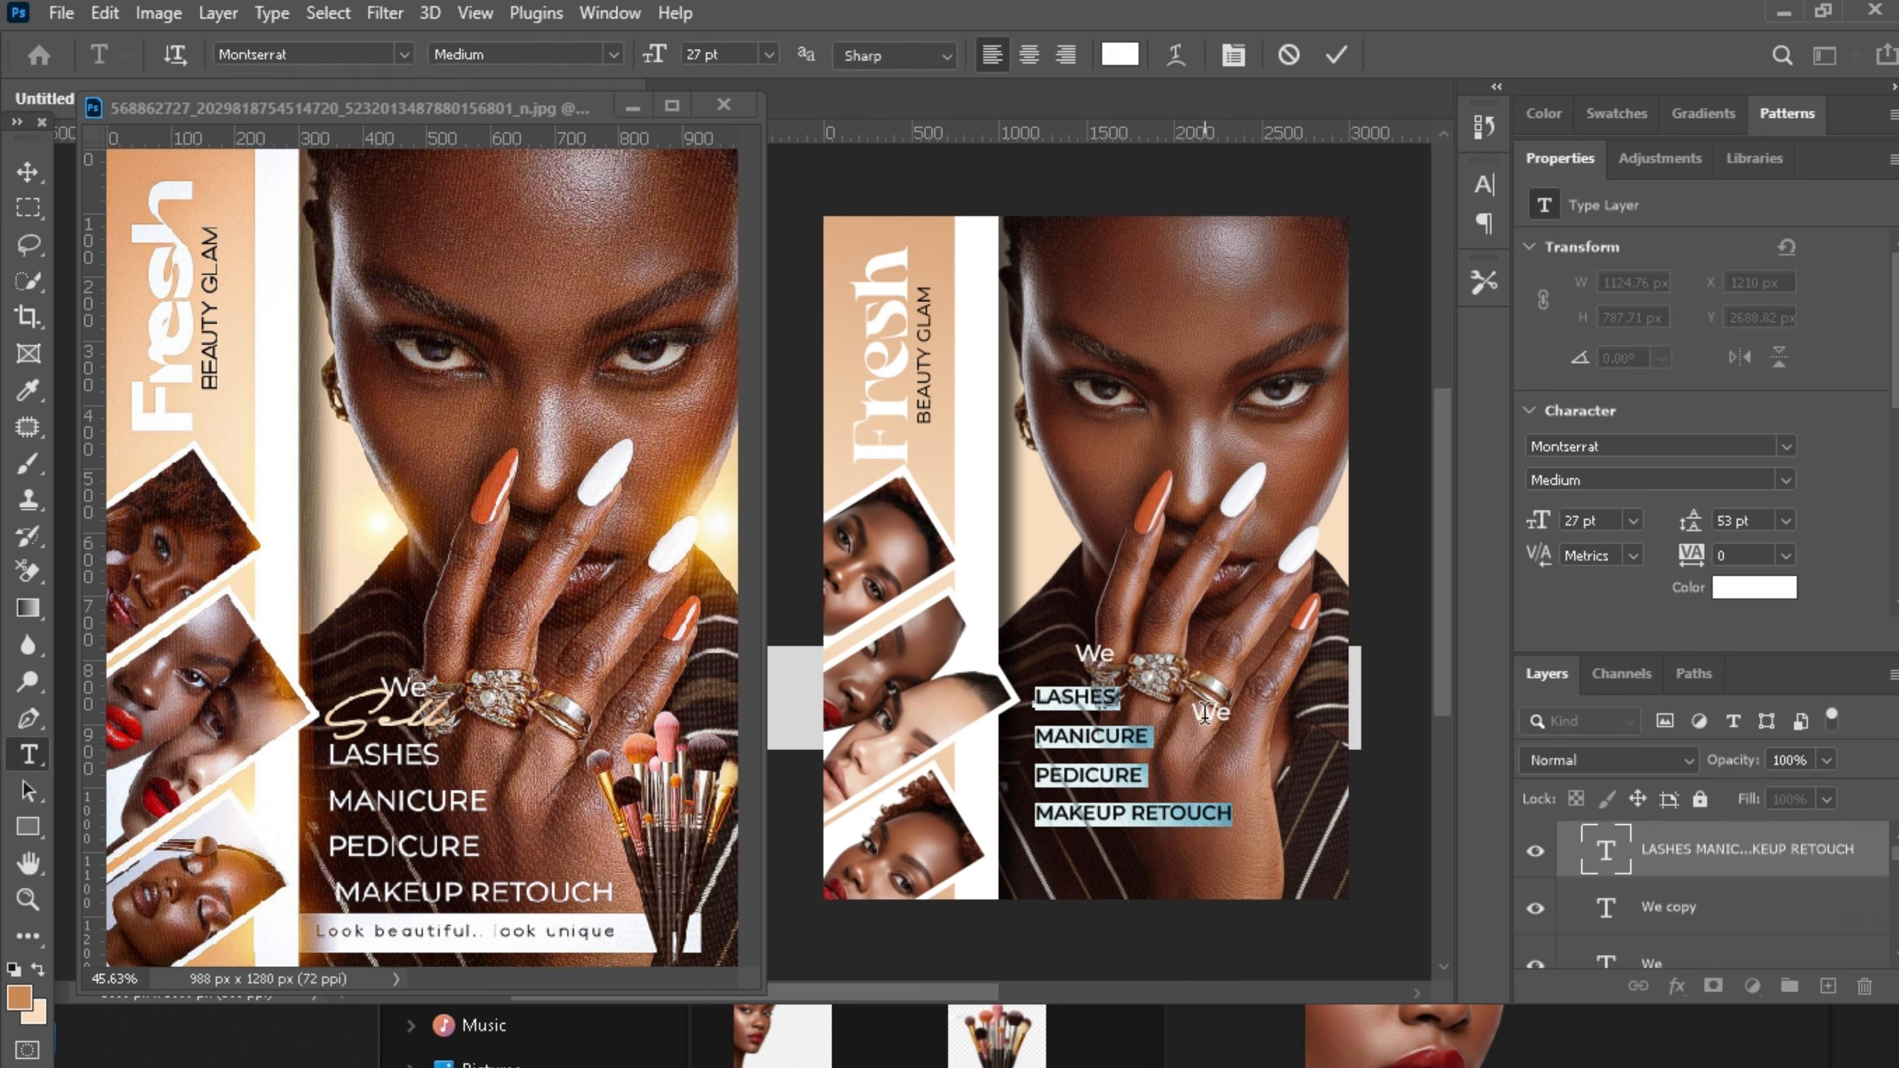
{"action": "left_click", "coordinate": [1334, 53]}
{"action": "key", "text": "v"}
{"action": "mouse_move", "coordinate": [1220, 717]}
{"action": "left_mouse_down"}
{"action": "mouse_move", "coordinate": [1253, 666]}
{"action": "mouse_move", "coordinate": [1233, 689]}
{"action": "left_mouse_up"}
{"action": "key", "text": "ctrl+z"}
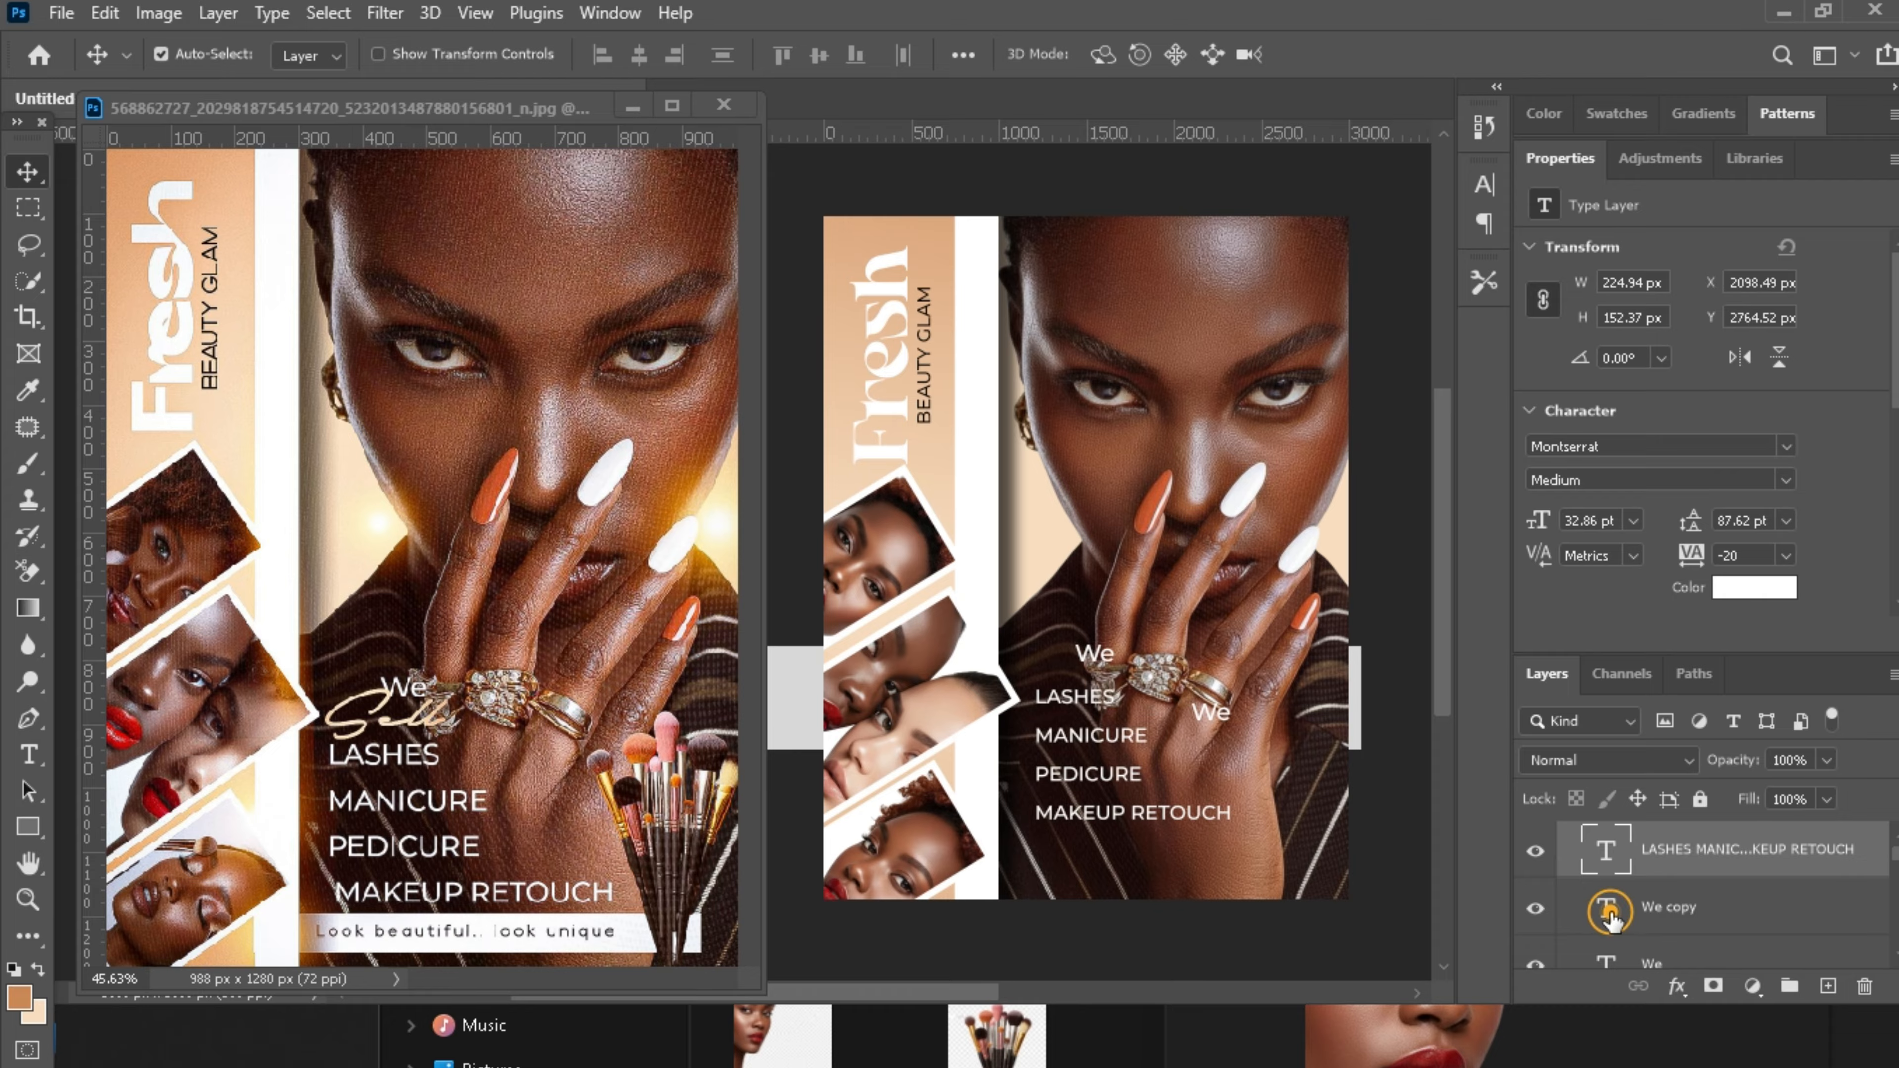
{"action": "double_click", "coordinate": [1606, 909]}
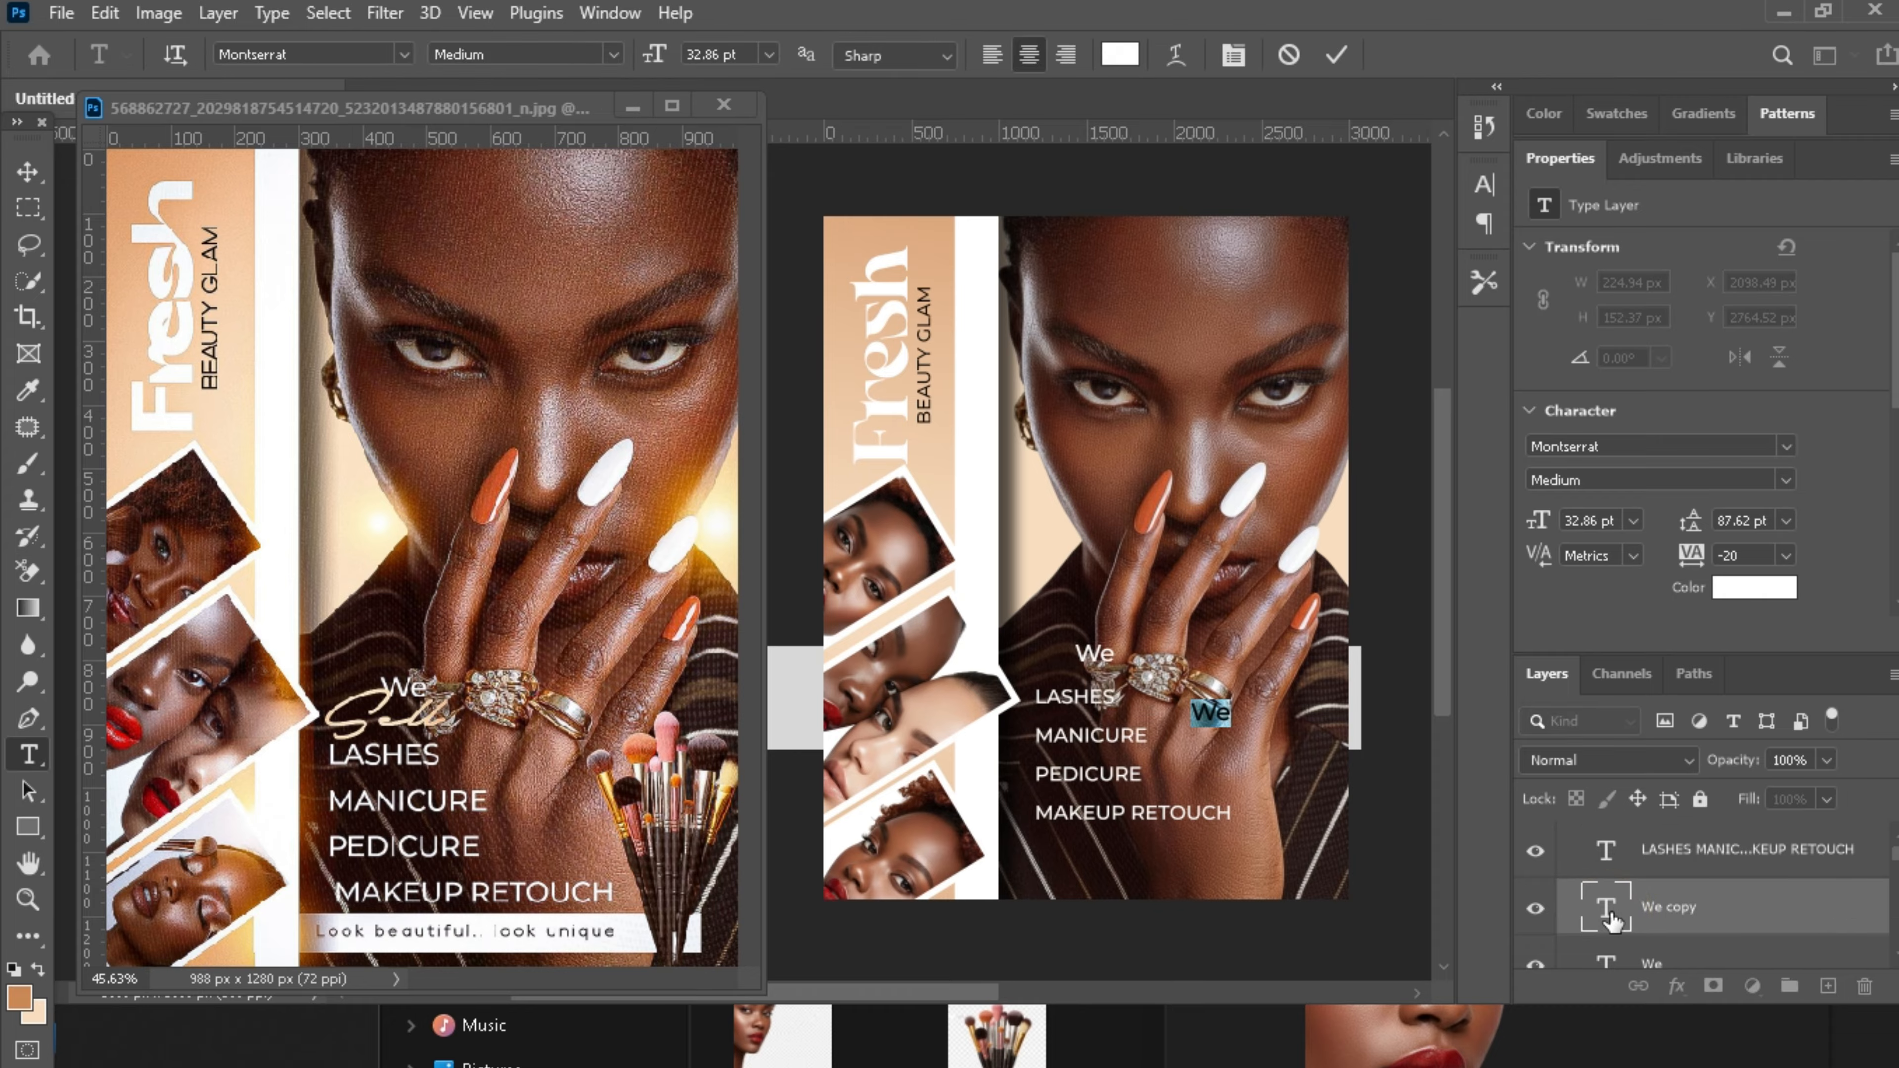
{"action": "type", "text": "Sell"}
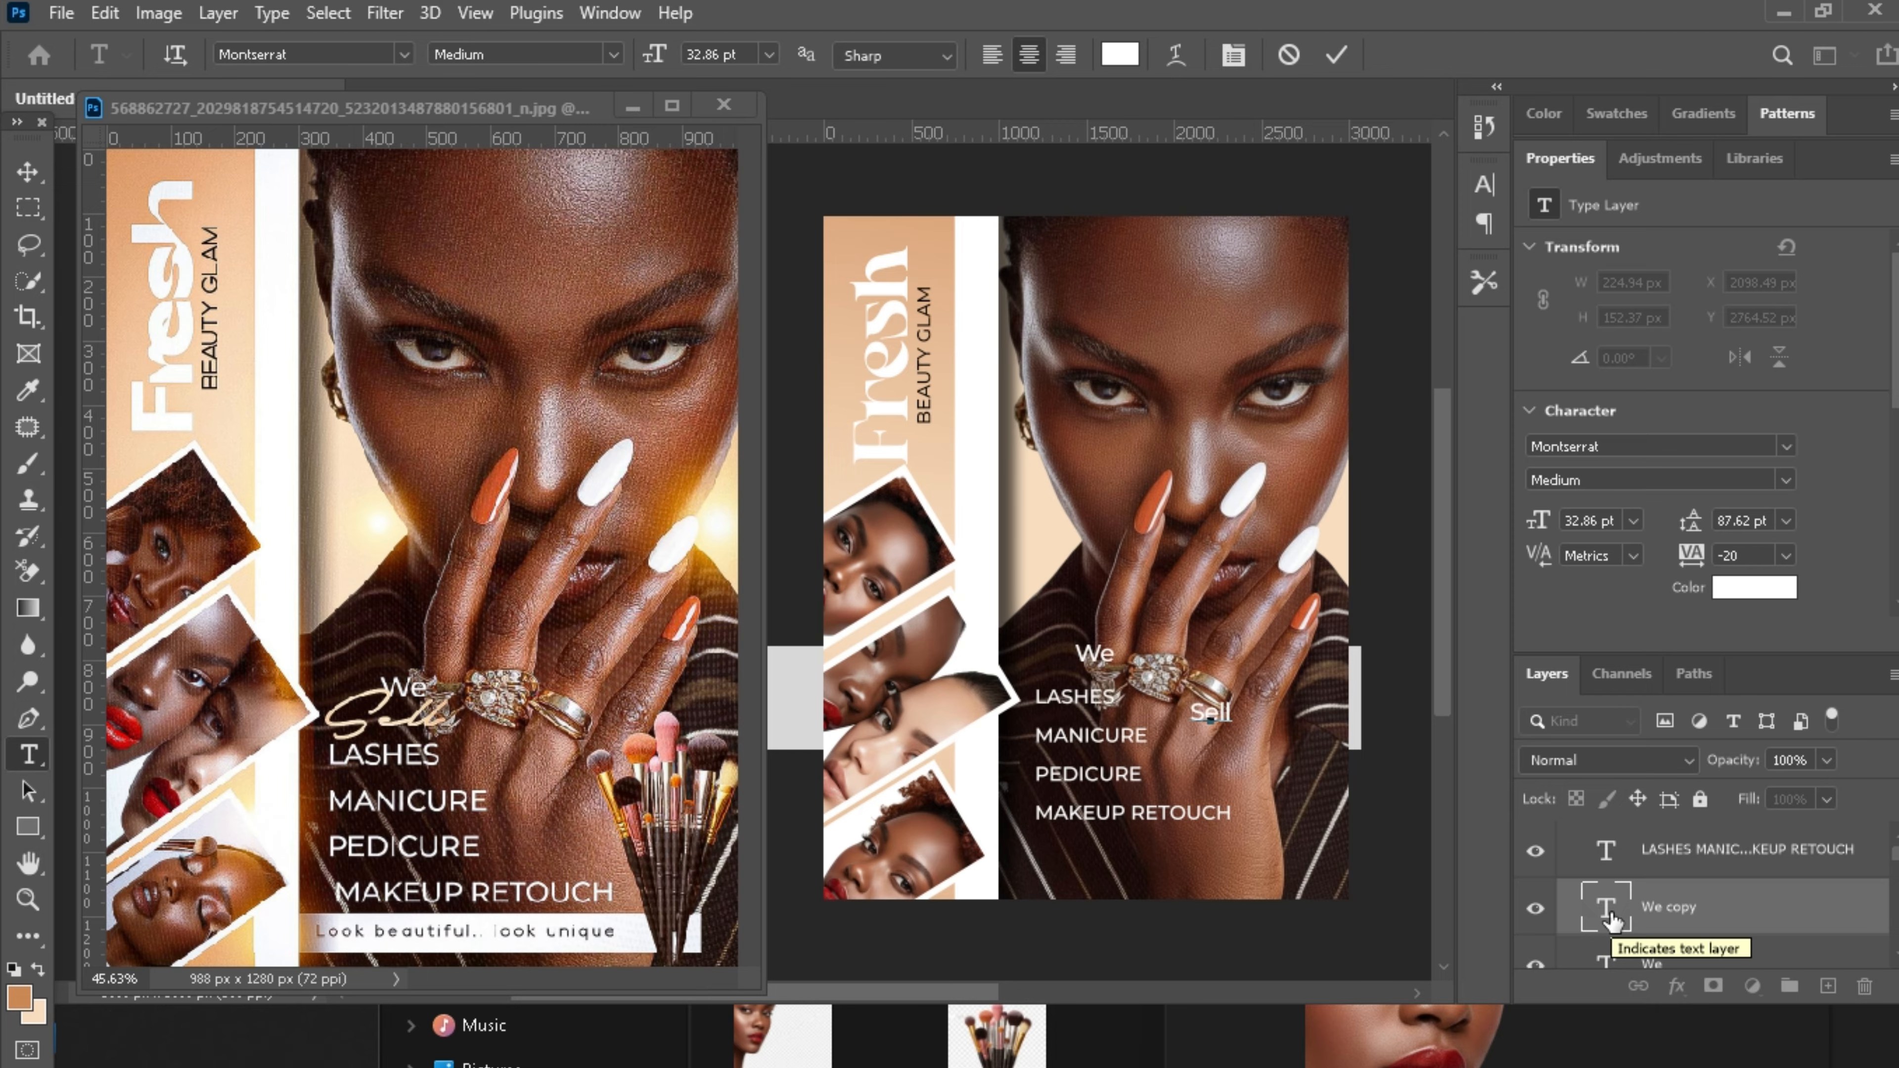
Change the "Sell" text's font to Patung Regular.
{"action": "key", "text": "ctrl+a"}
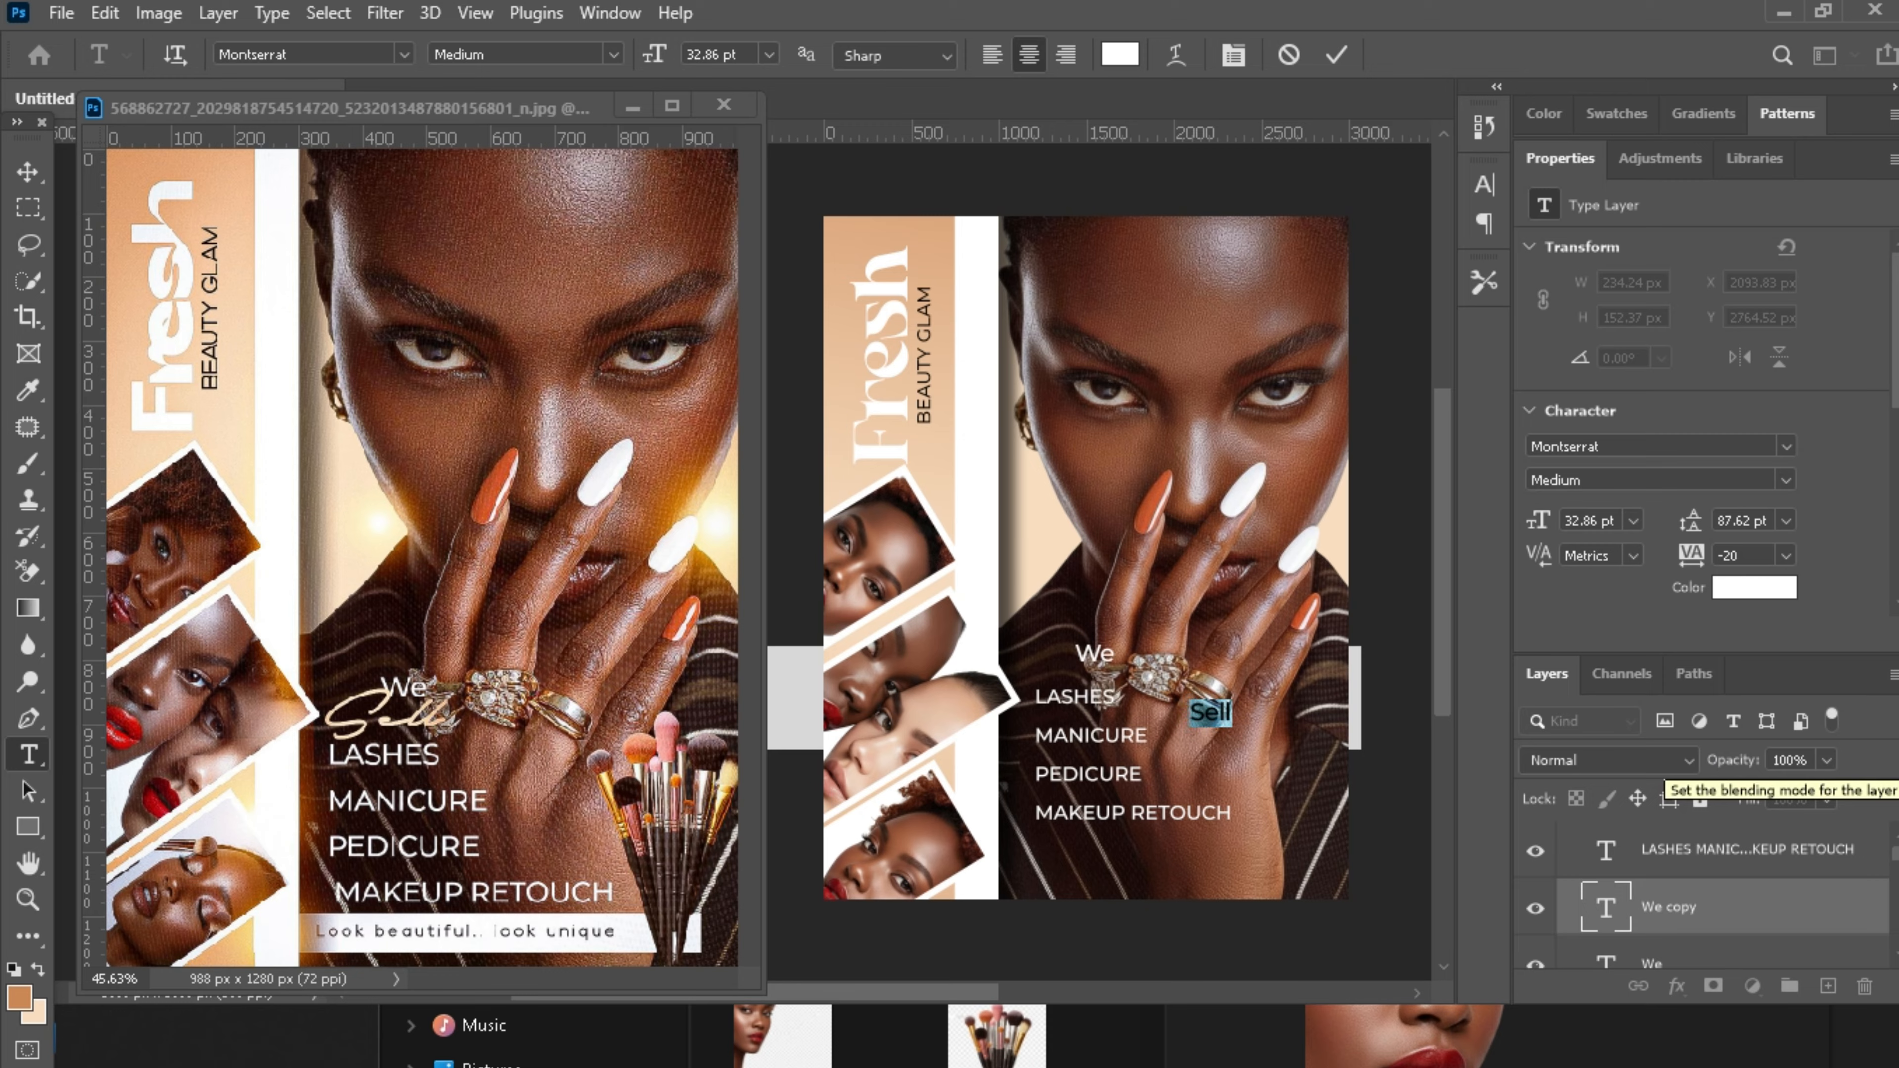
{"action": "left_click", "coordinate": [1782, 441]}
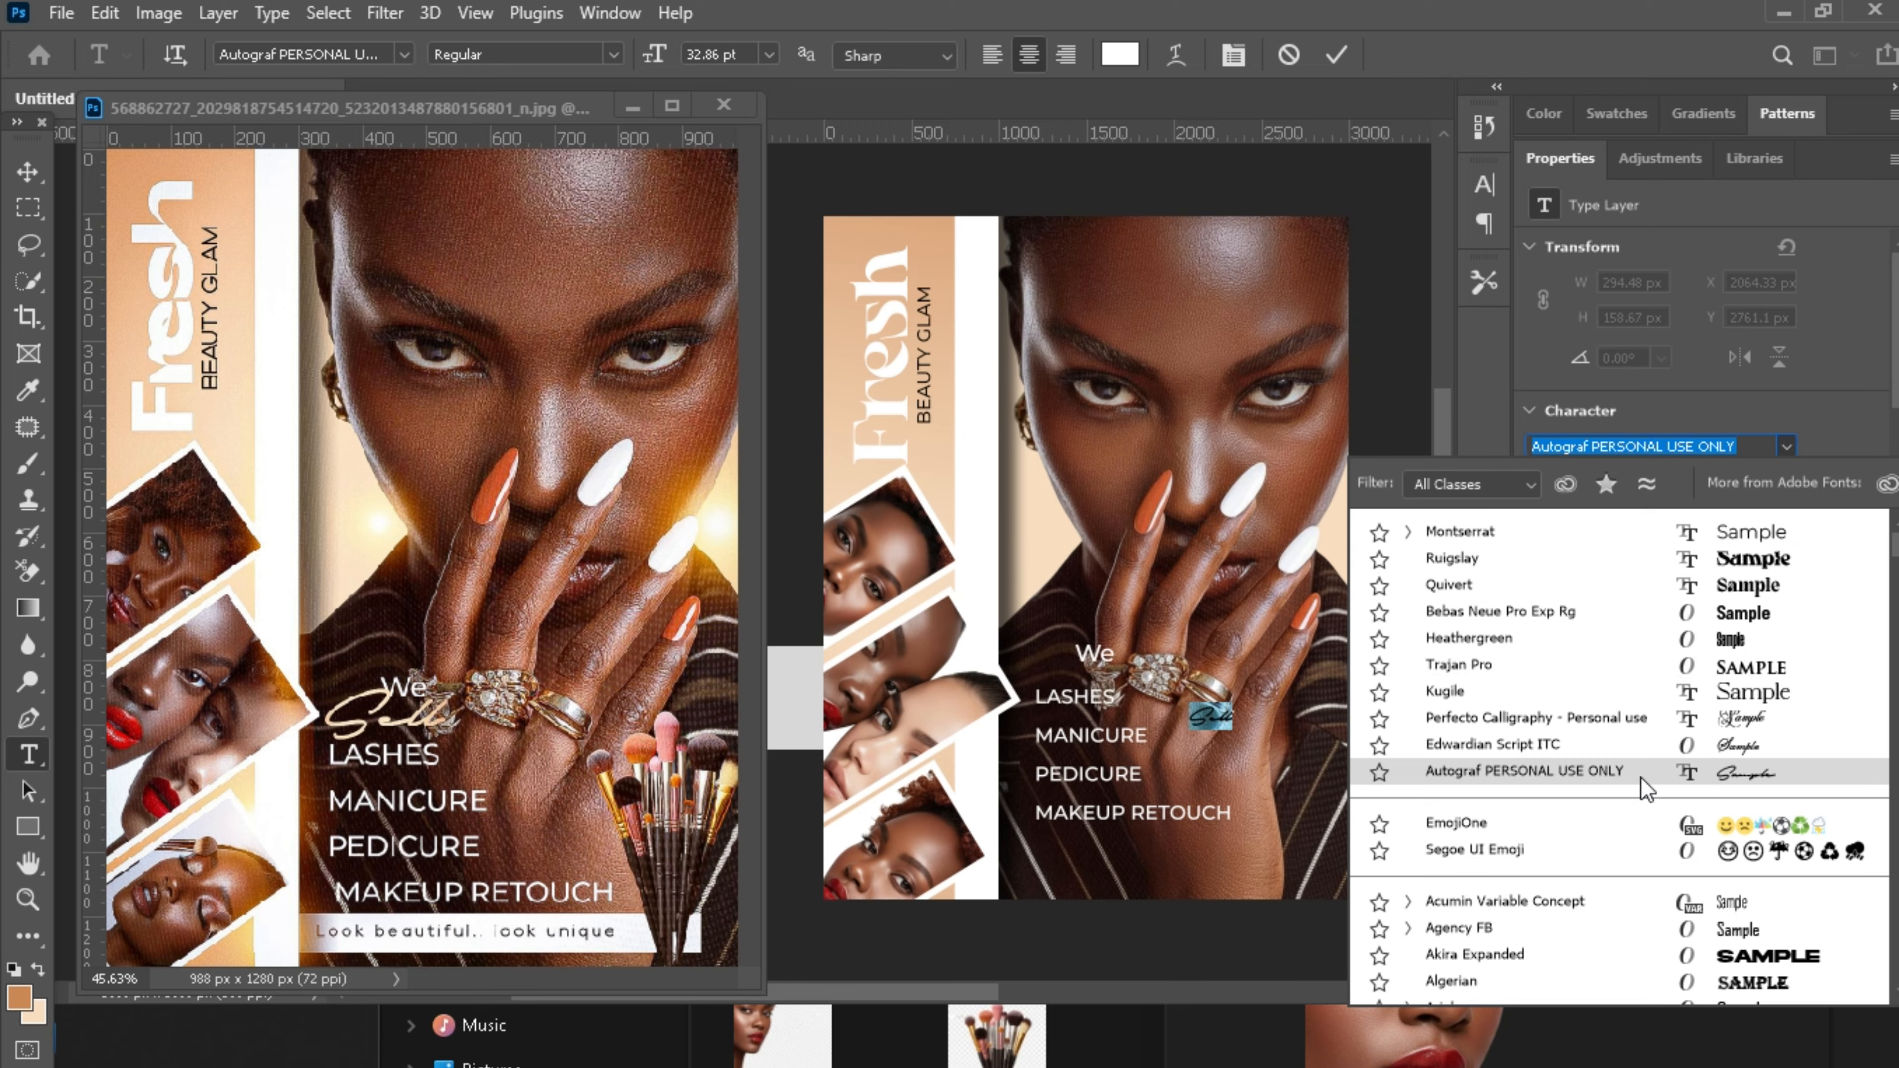
{"action": "left_click", "coordinate": [1654, 448]}
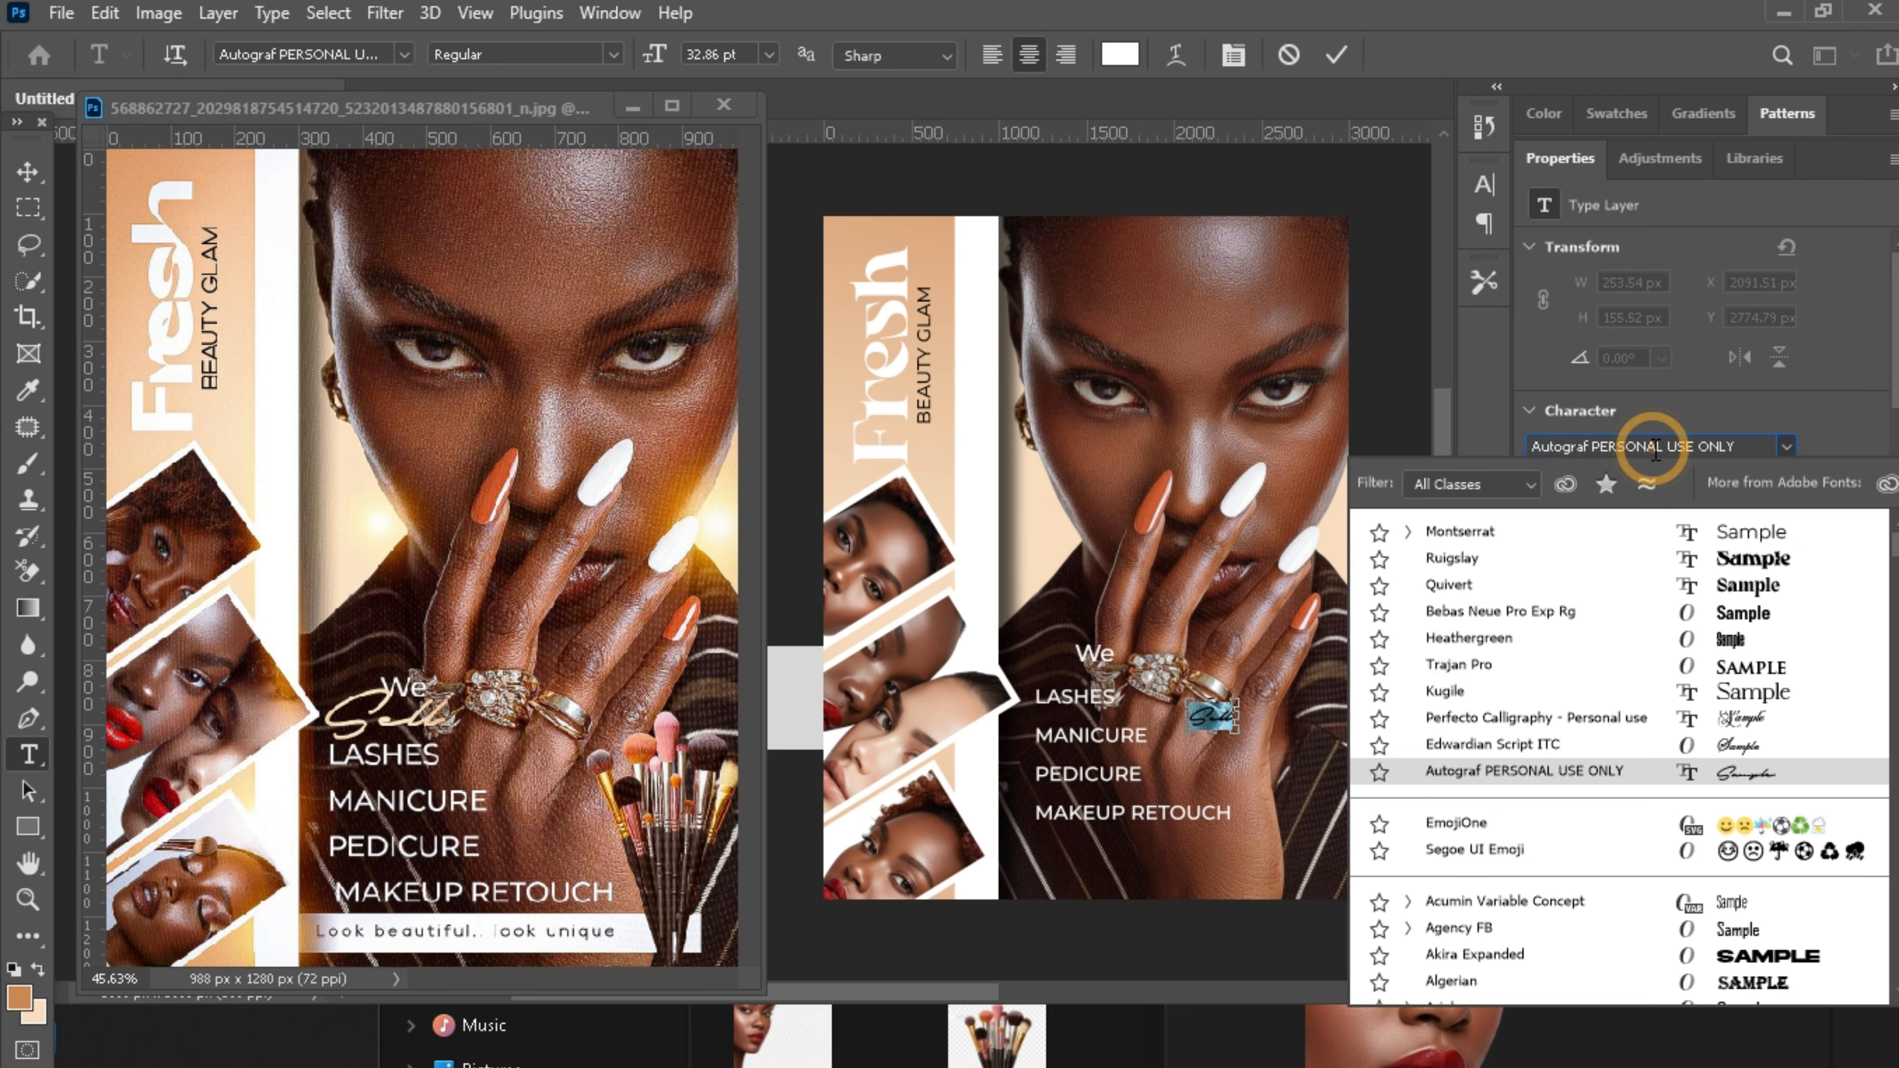
{"action": "type", "text": "pa"}
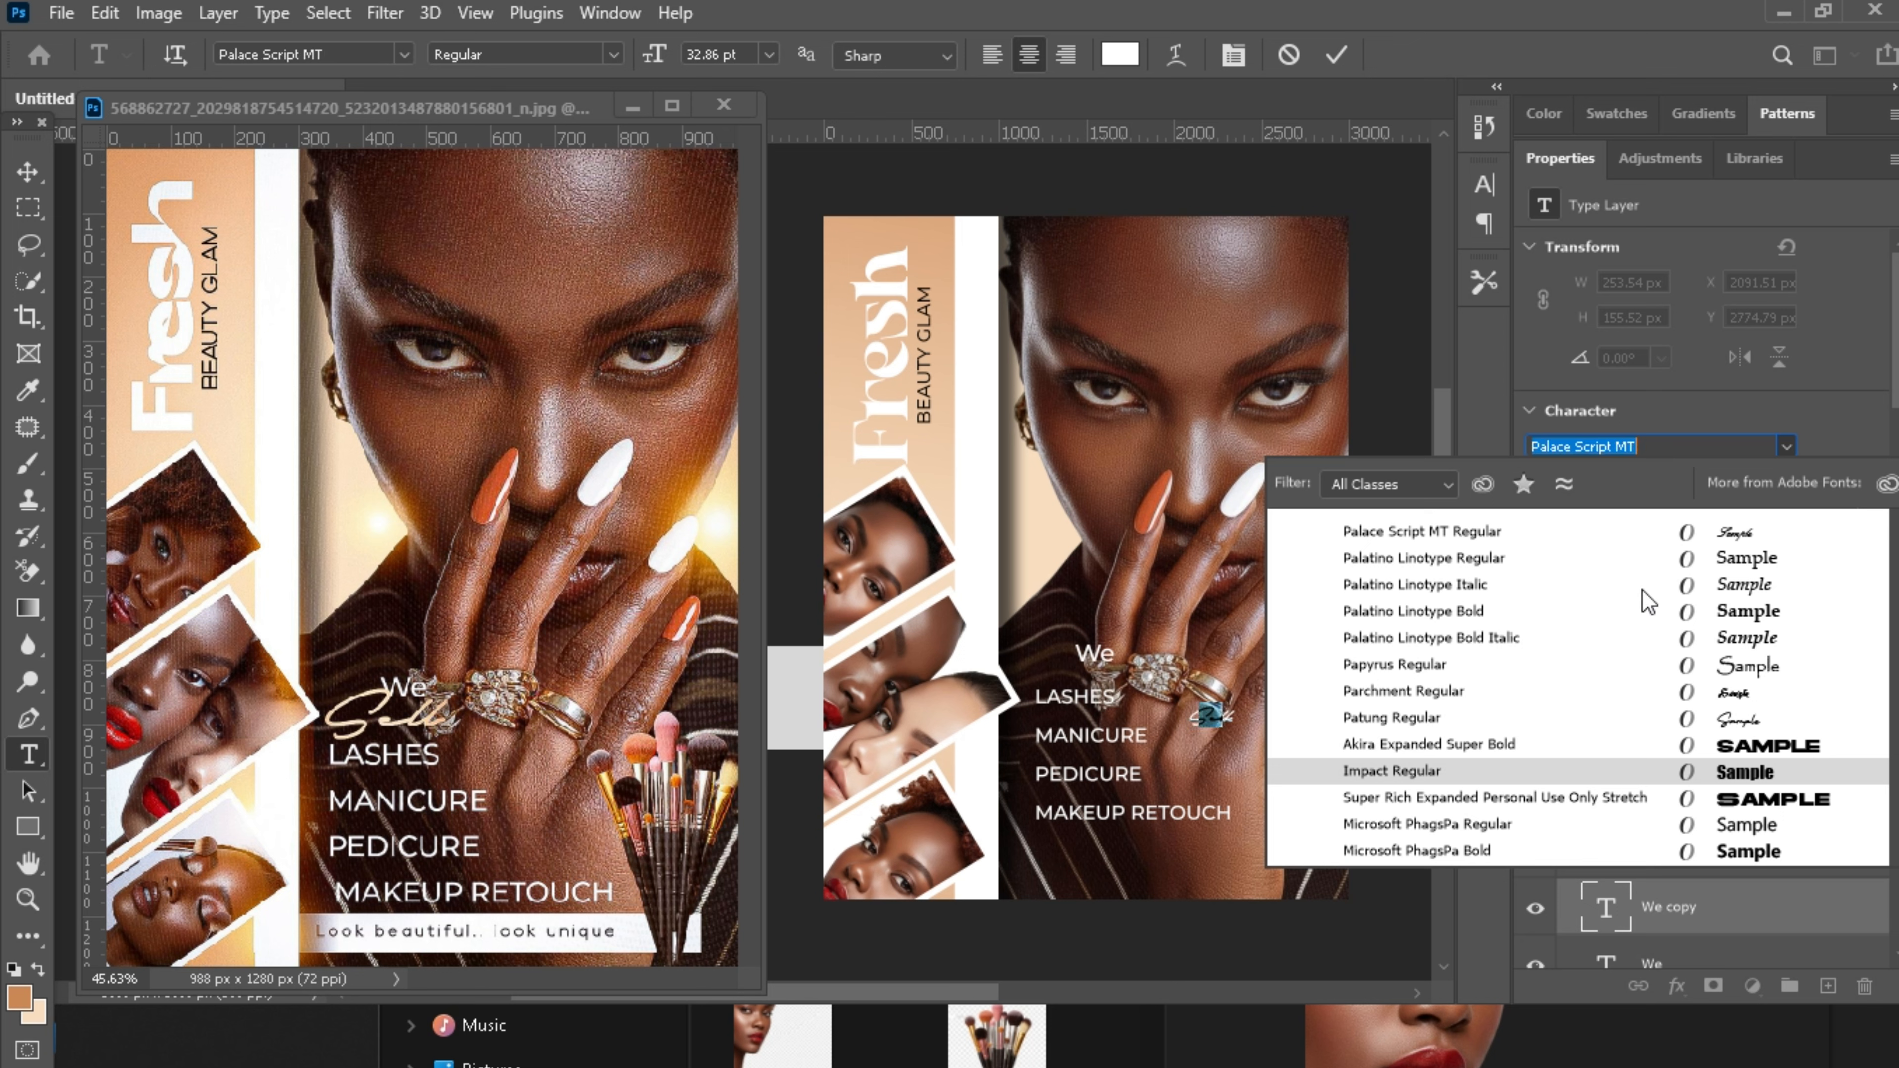
{"action": "left_click", "coordinate": [1485, 718]}
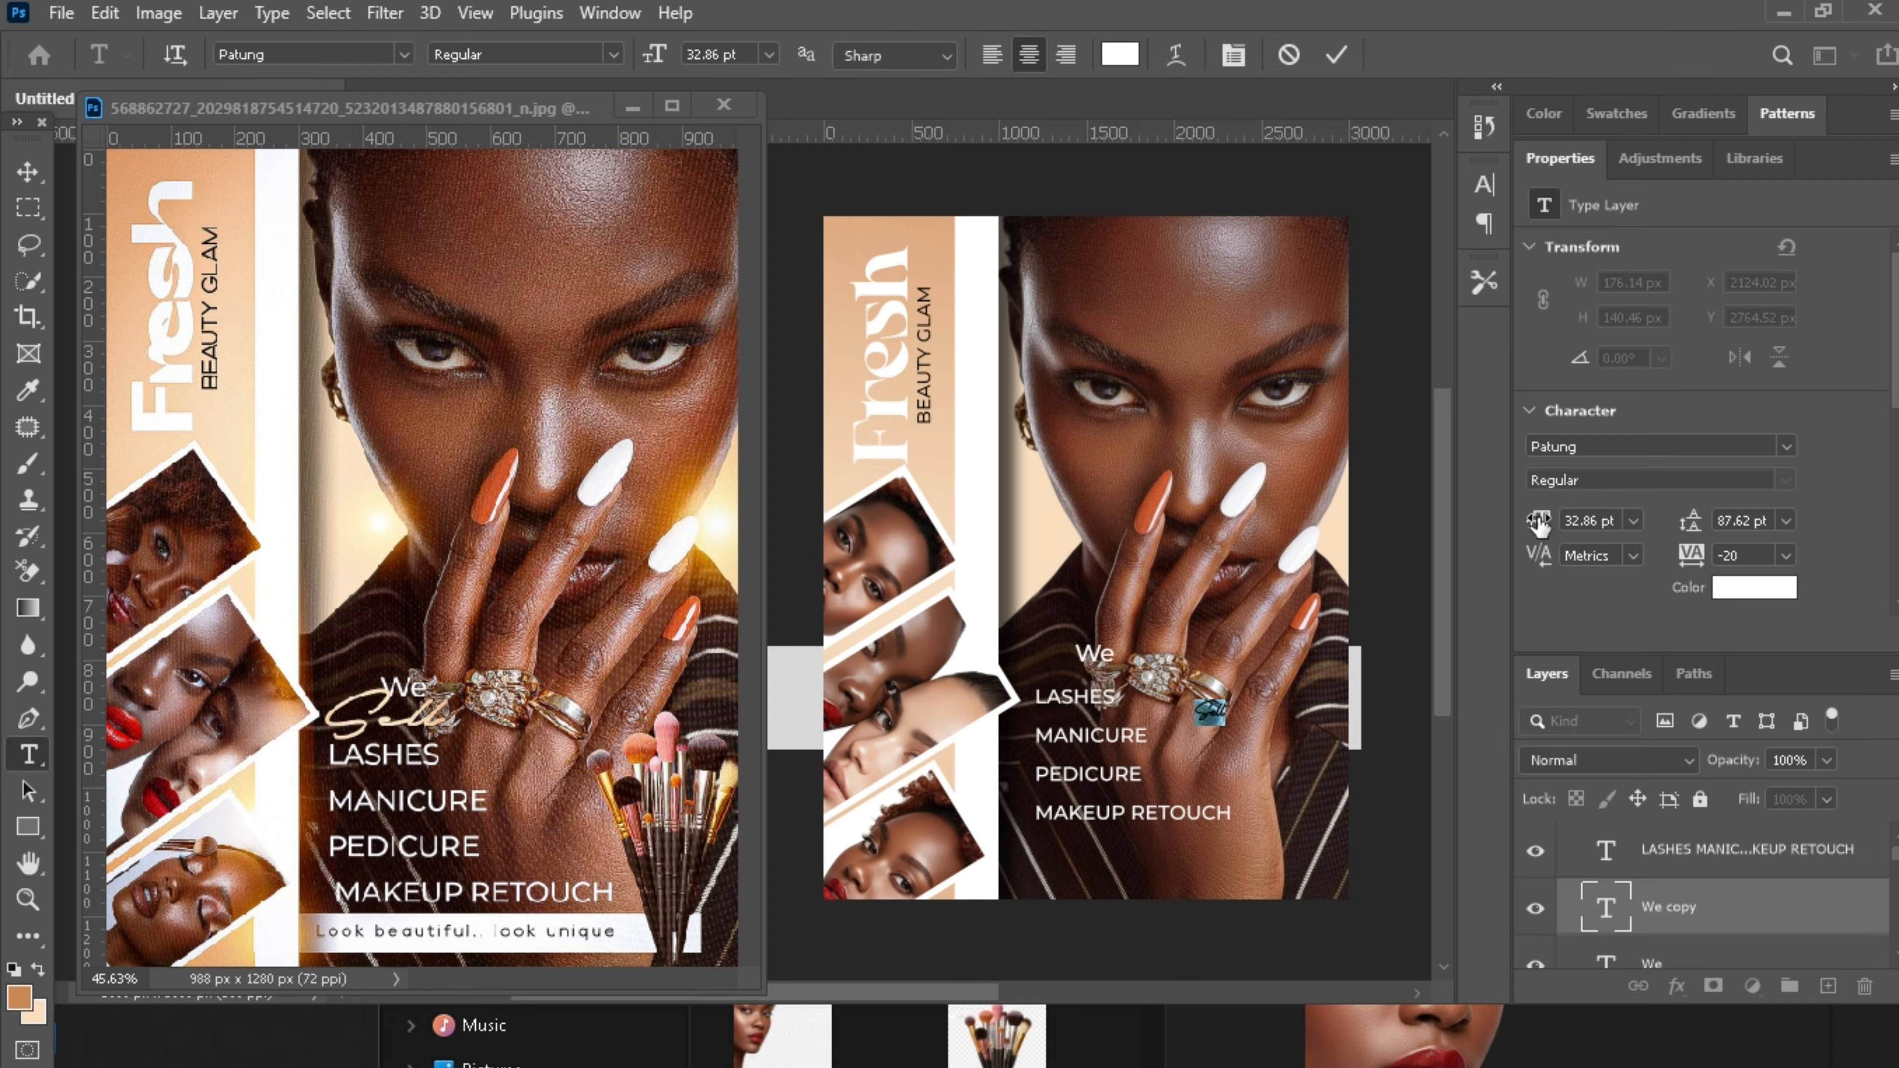
Enlarge "Sell" to 76 pt and place it overlapping "We" just above LASHES.
{"action": "mouse_move", "coordinate": [1539, 524]}
{"action": "left_mouse_down"}
{"action": "mouse_move", "coordinate": [1580, 526]}
{"action": "mouse_move", "coordinate": [1551, 524]}
{"action": "left_mouse_up"}
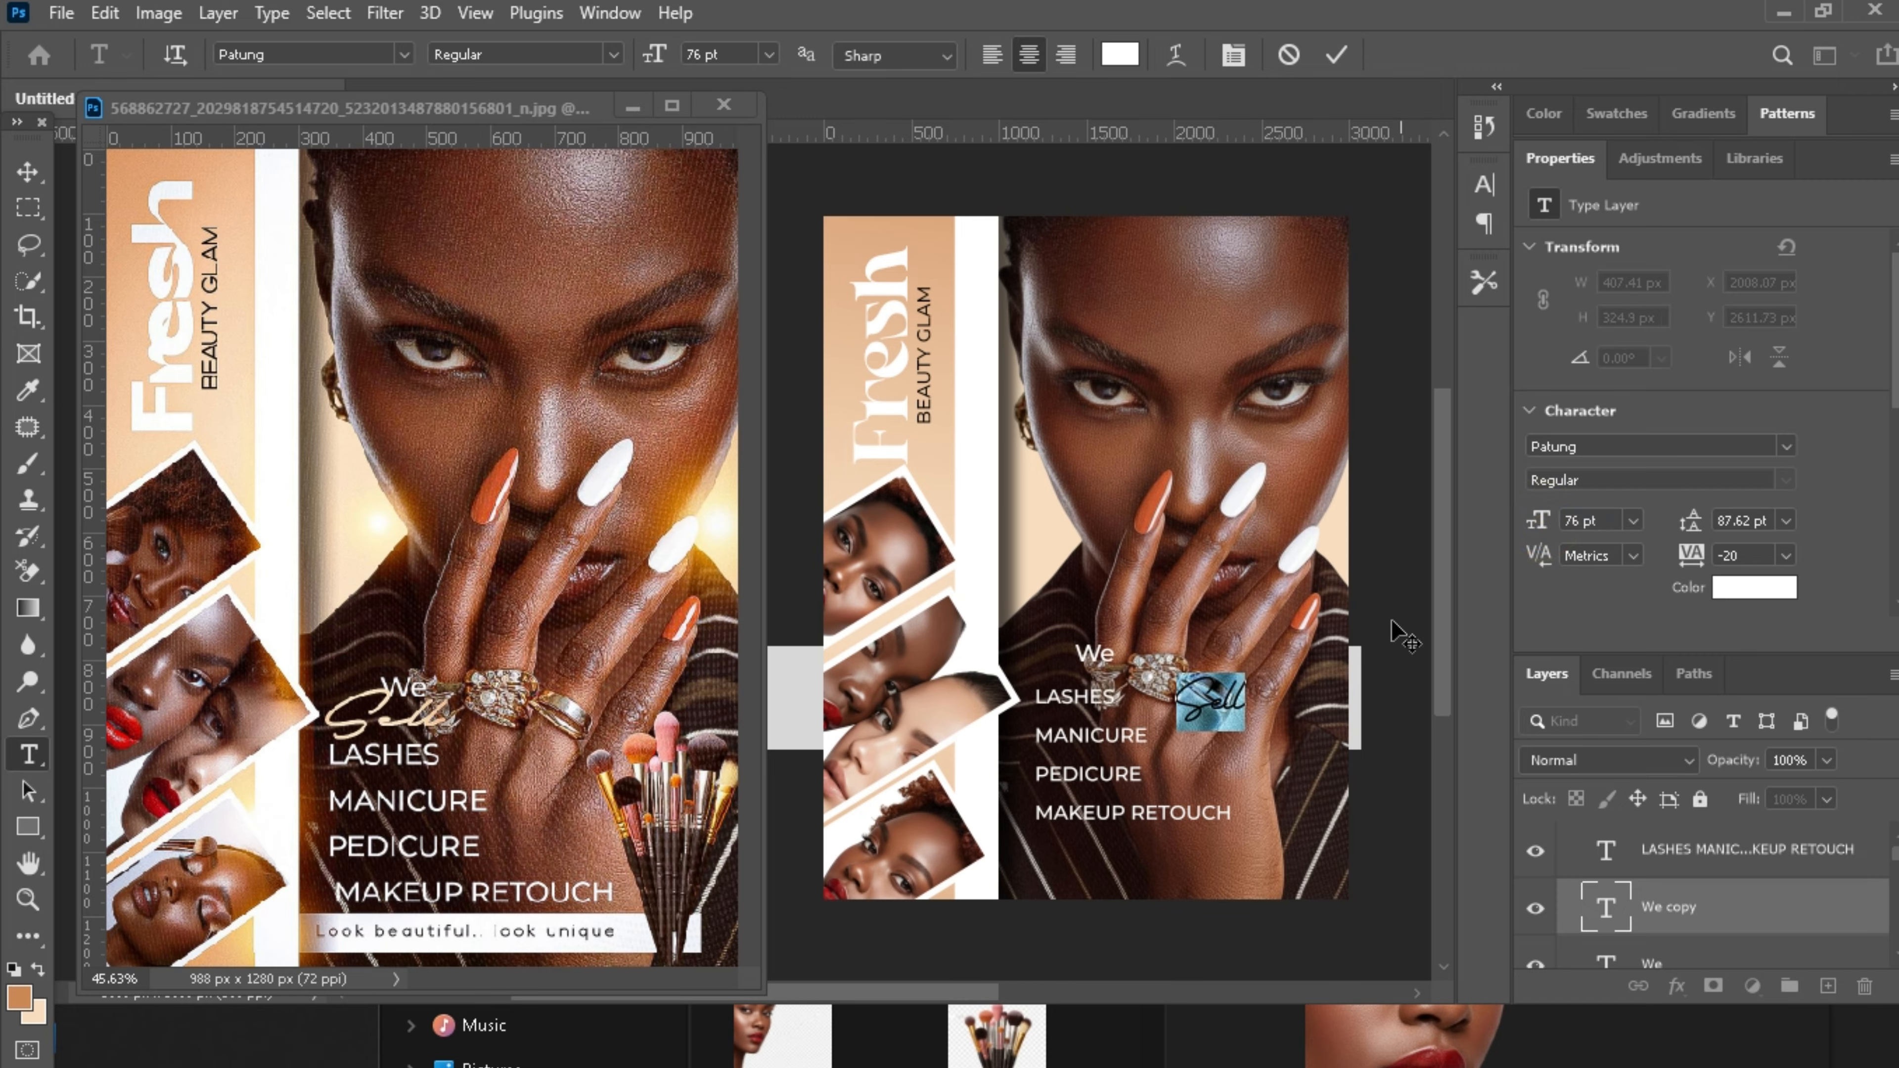
{"action": "left_click_drag", "start_coordinate": [1262, 771], "coordinate": [1127, 734]}
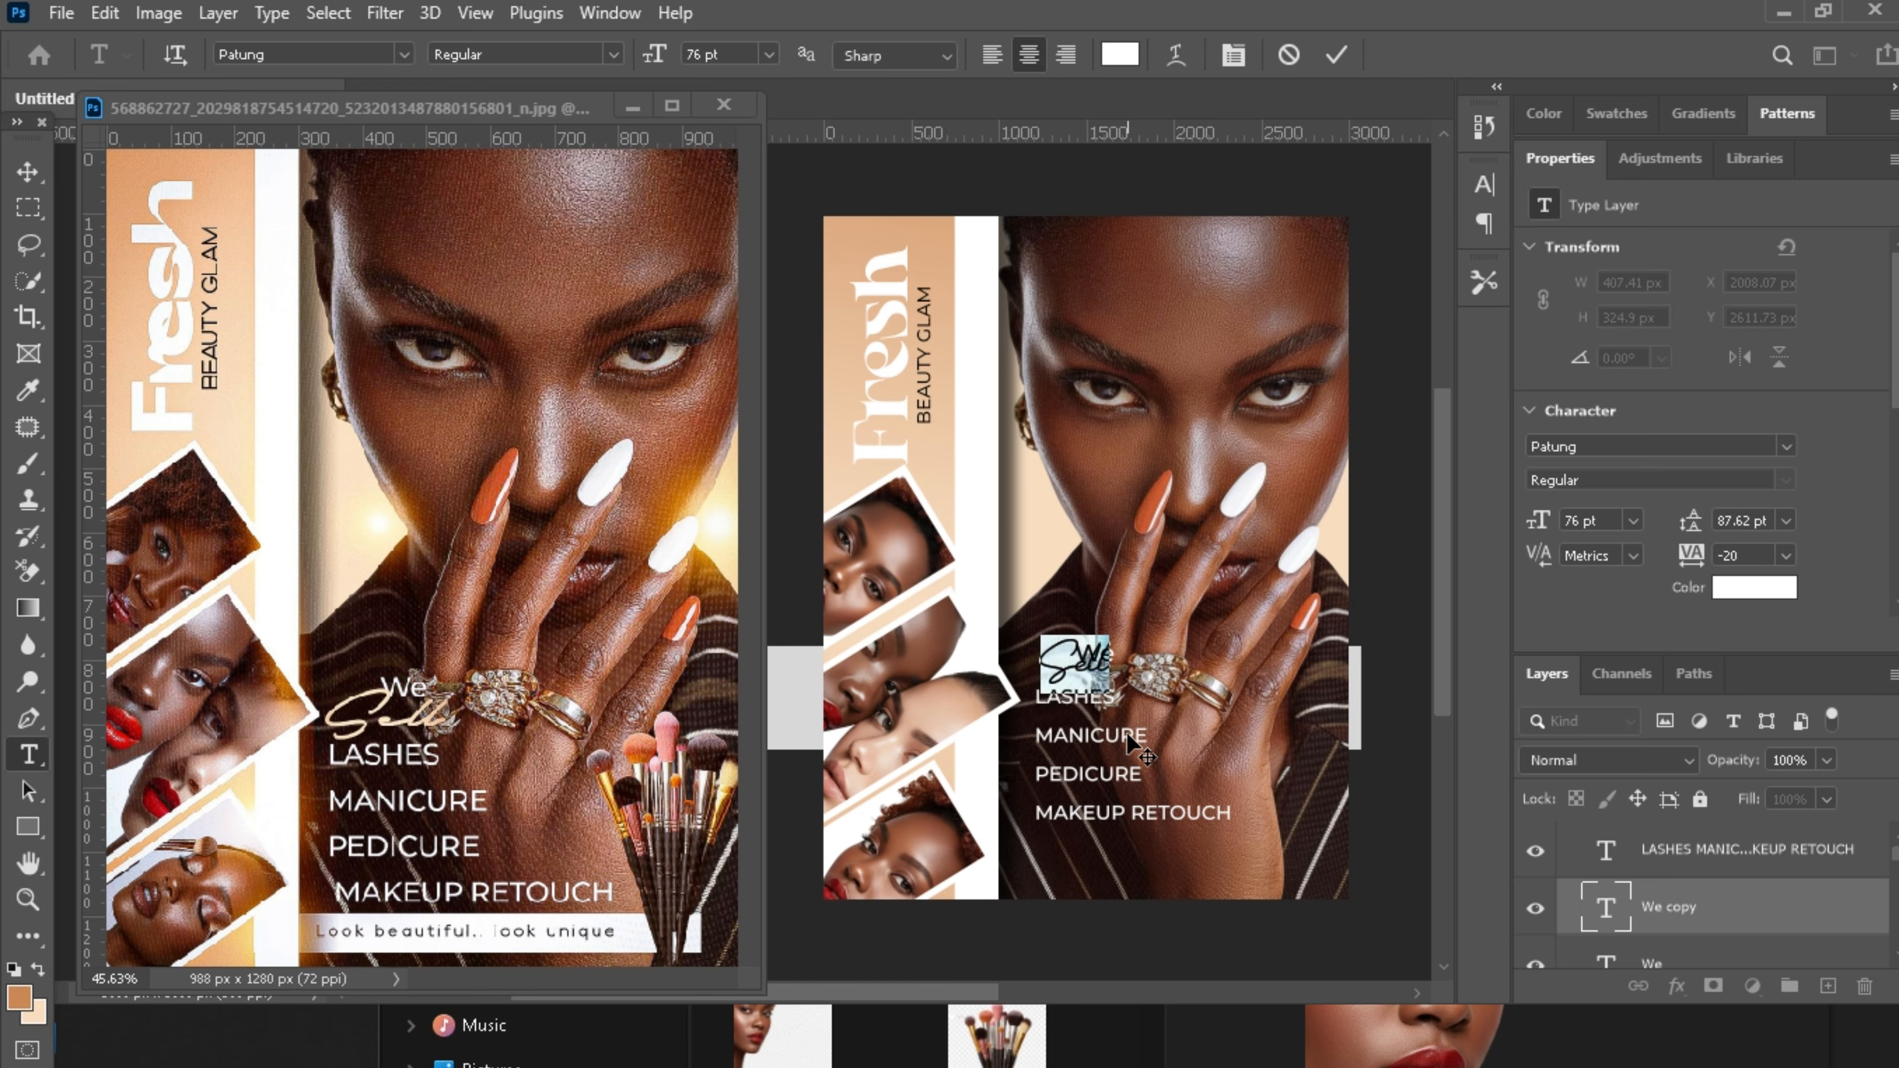
{"action": "left_click", "coordinate": [1337, 55]}
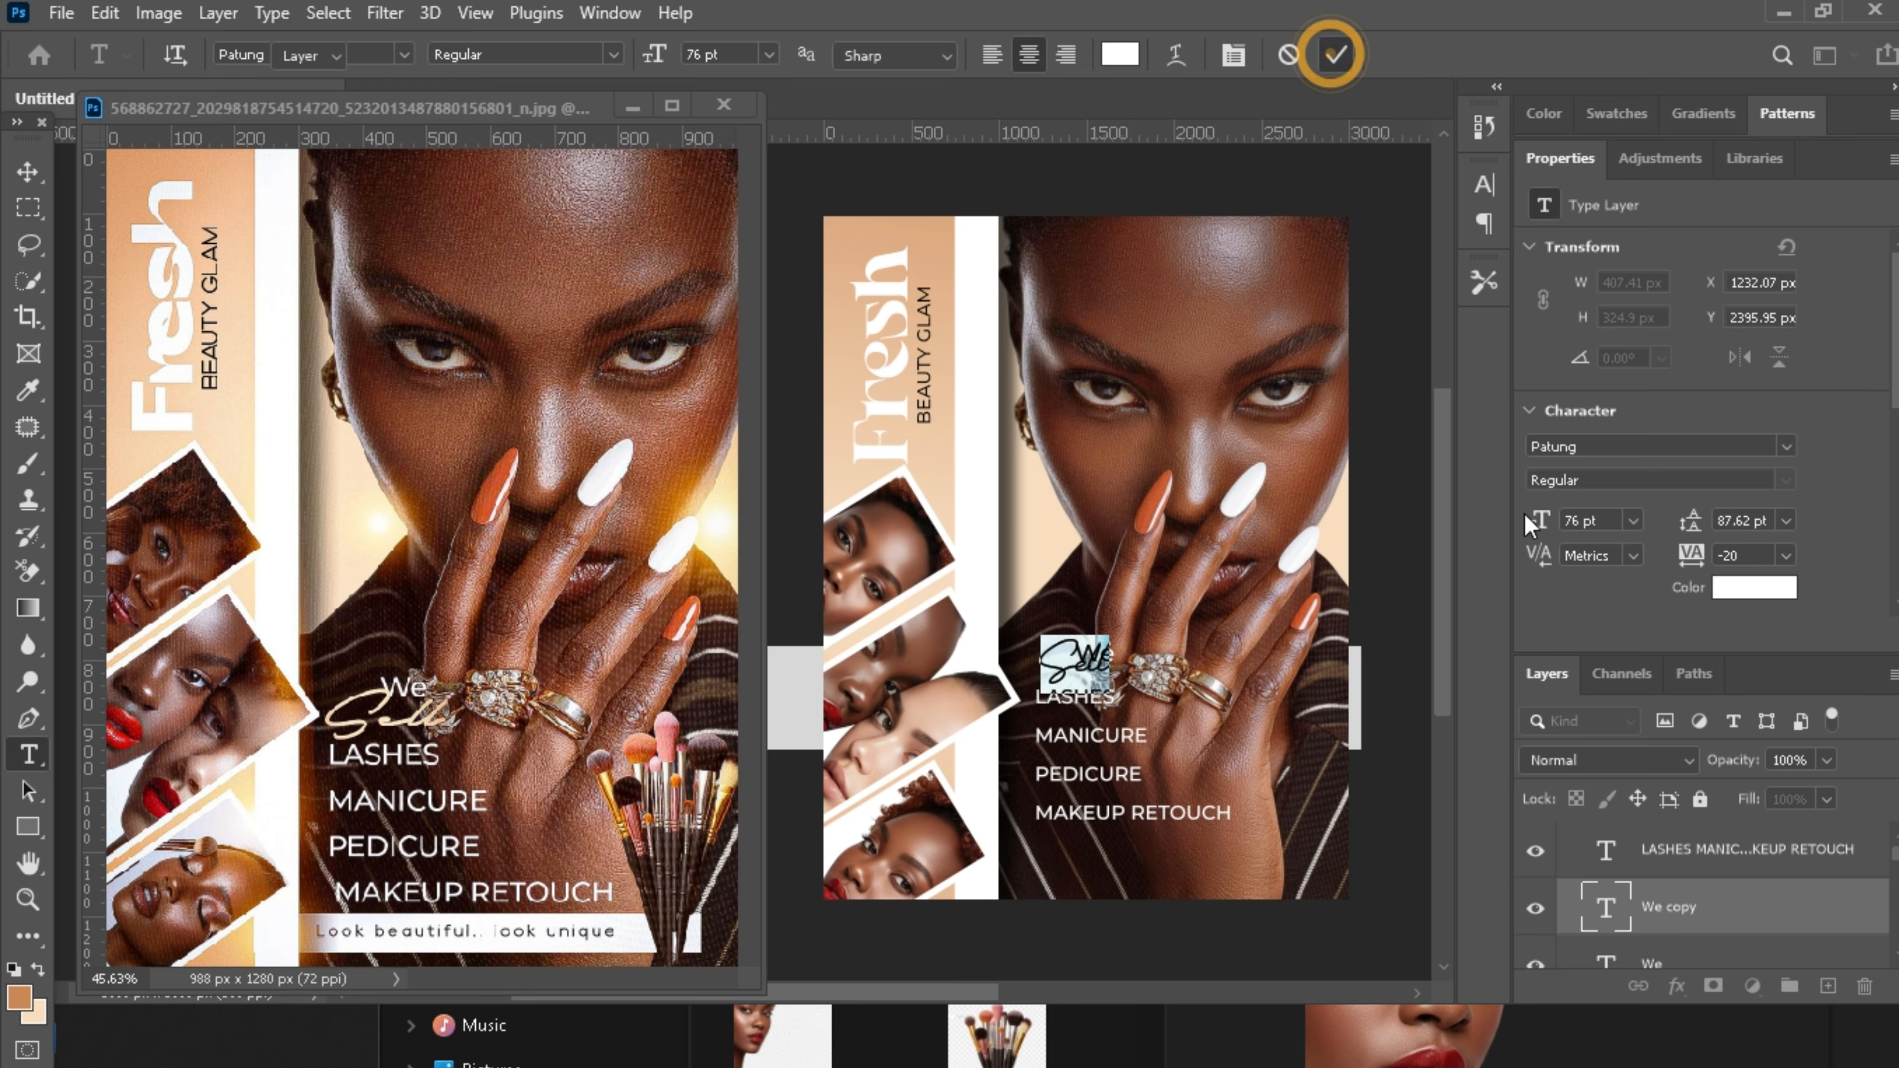
Enlarge the "We" text to about 37 pt, and undo the accidental move of "Sell".
{"action": "left_click", "coordinate": [1637, 966]}
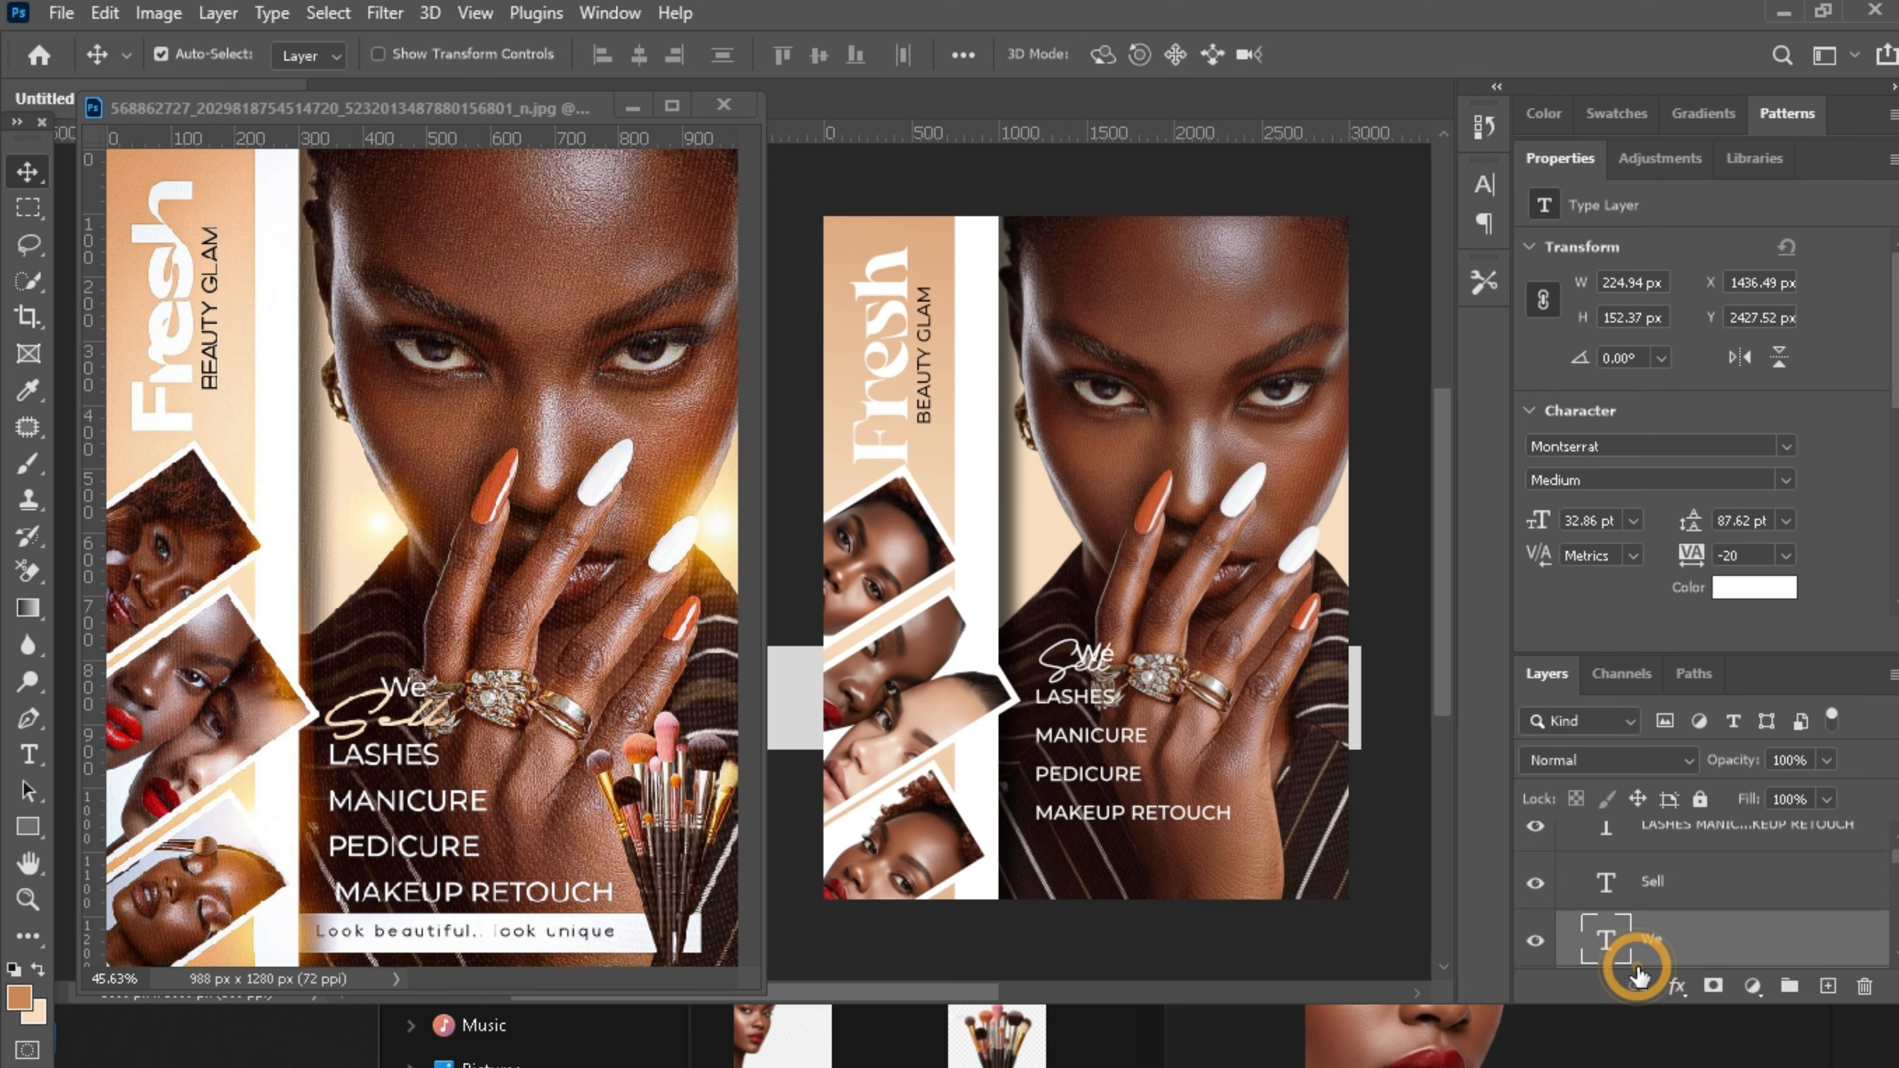
{"action": "key", "text": "ctrl+t"}
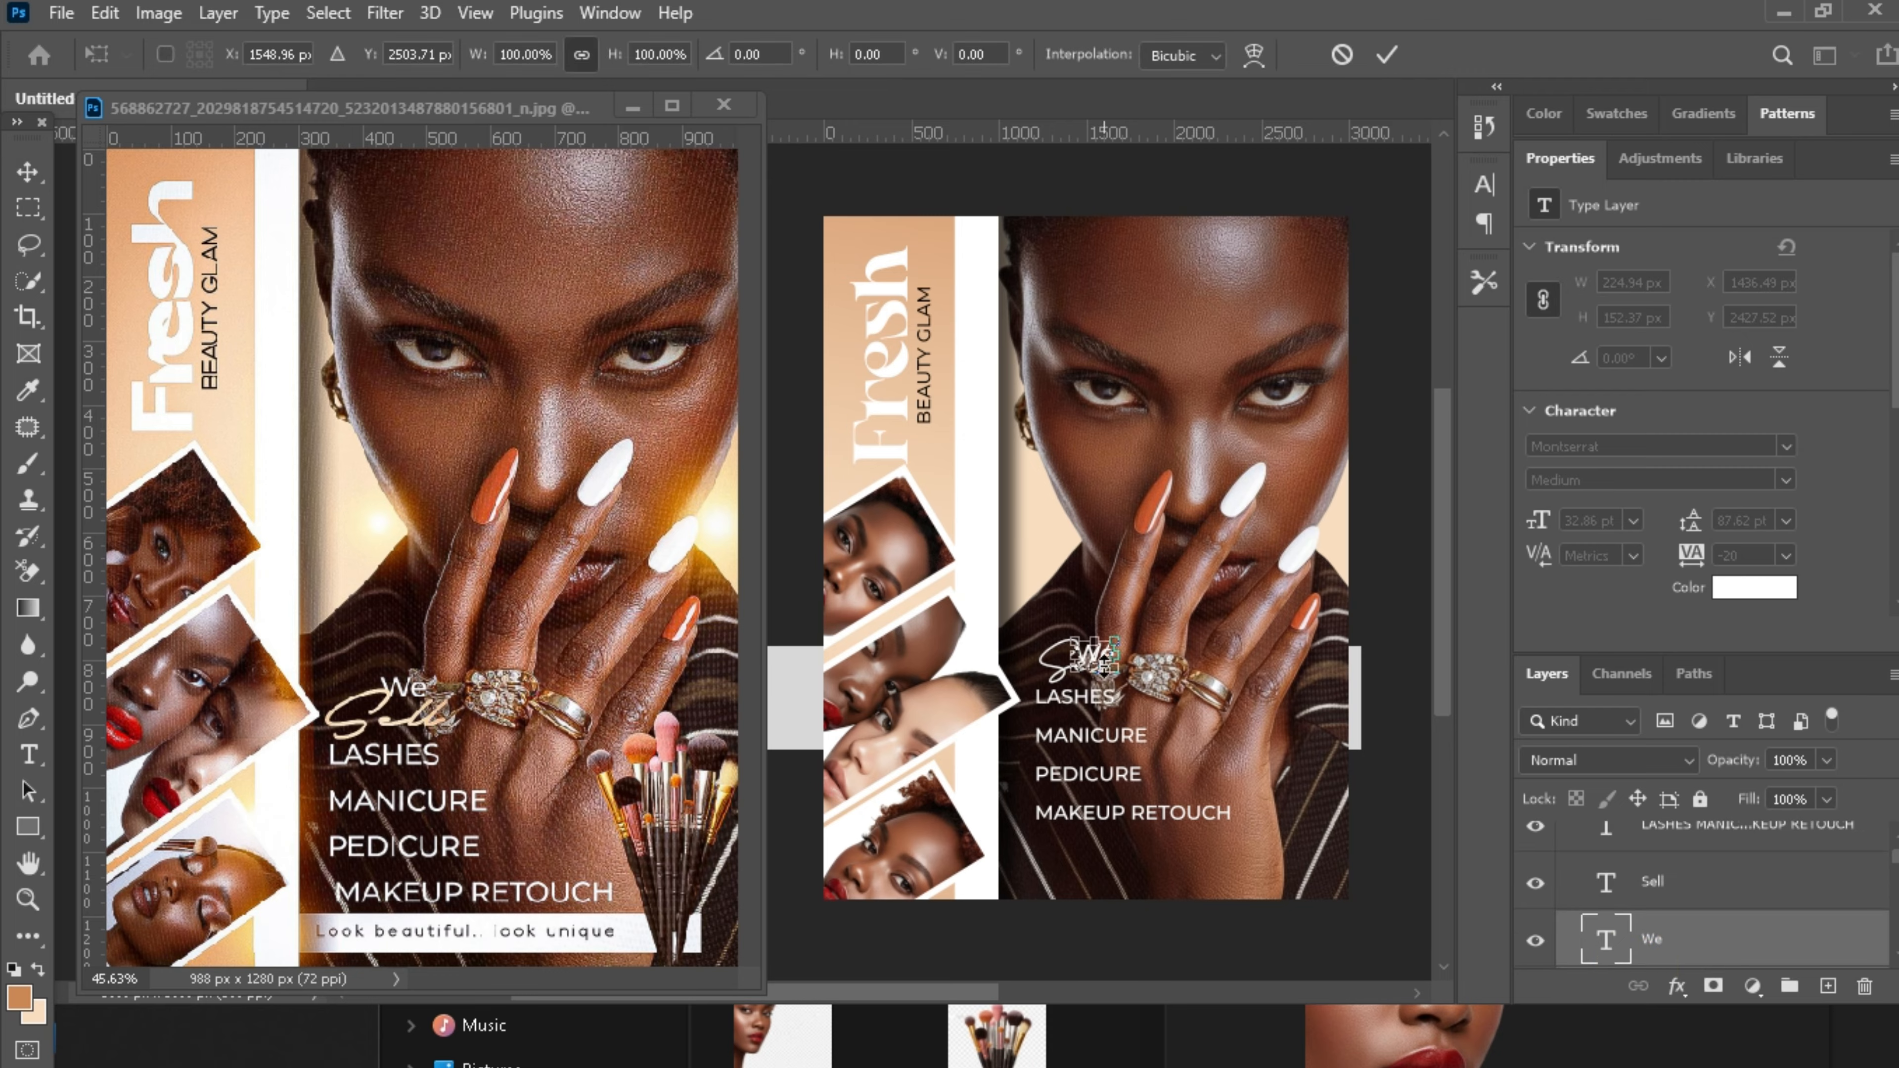
{"action": "left_click_drag", "start_coordinate": [1118, 668], "coordinate": [1124, 671]}
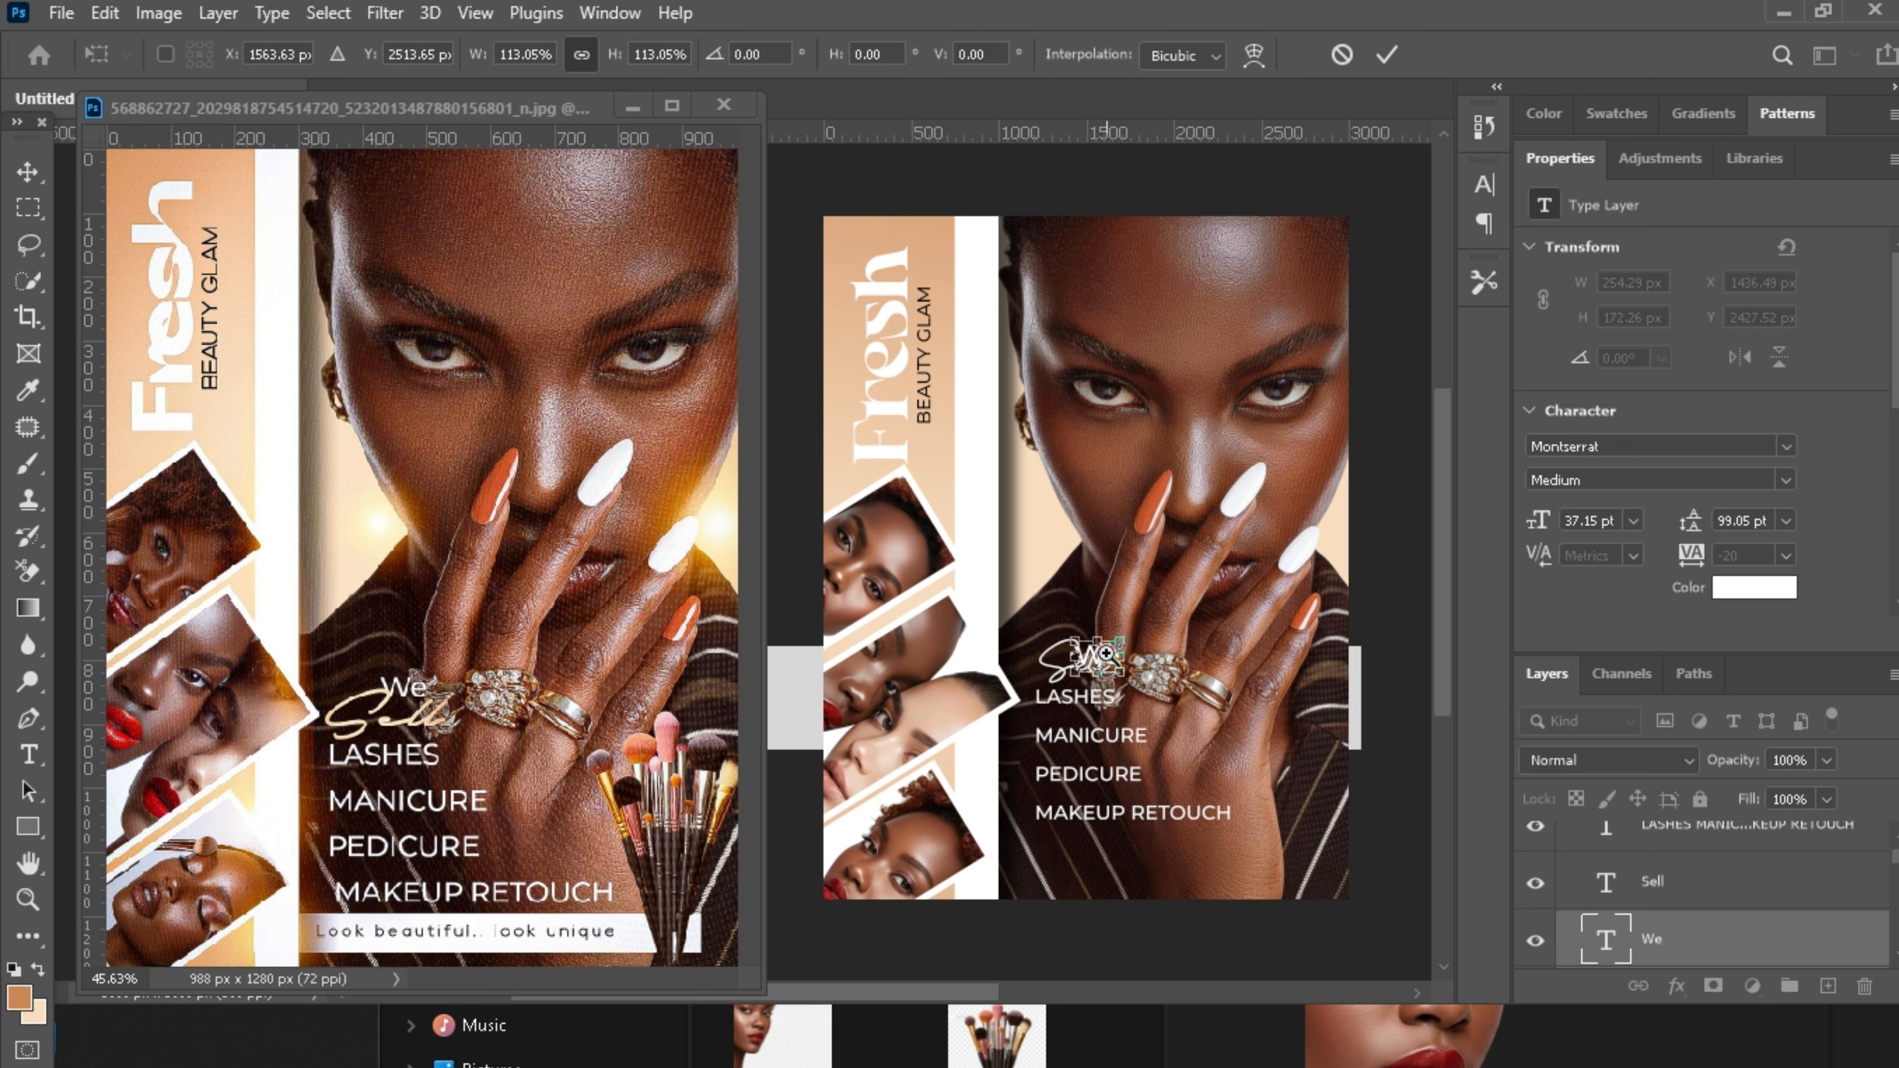
{"action": "scroll", "coordinate": [1105, 653], "scroll_direction": "up", "scroll_amount": 1}
{"action": "key", "text": "Return"}
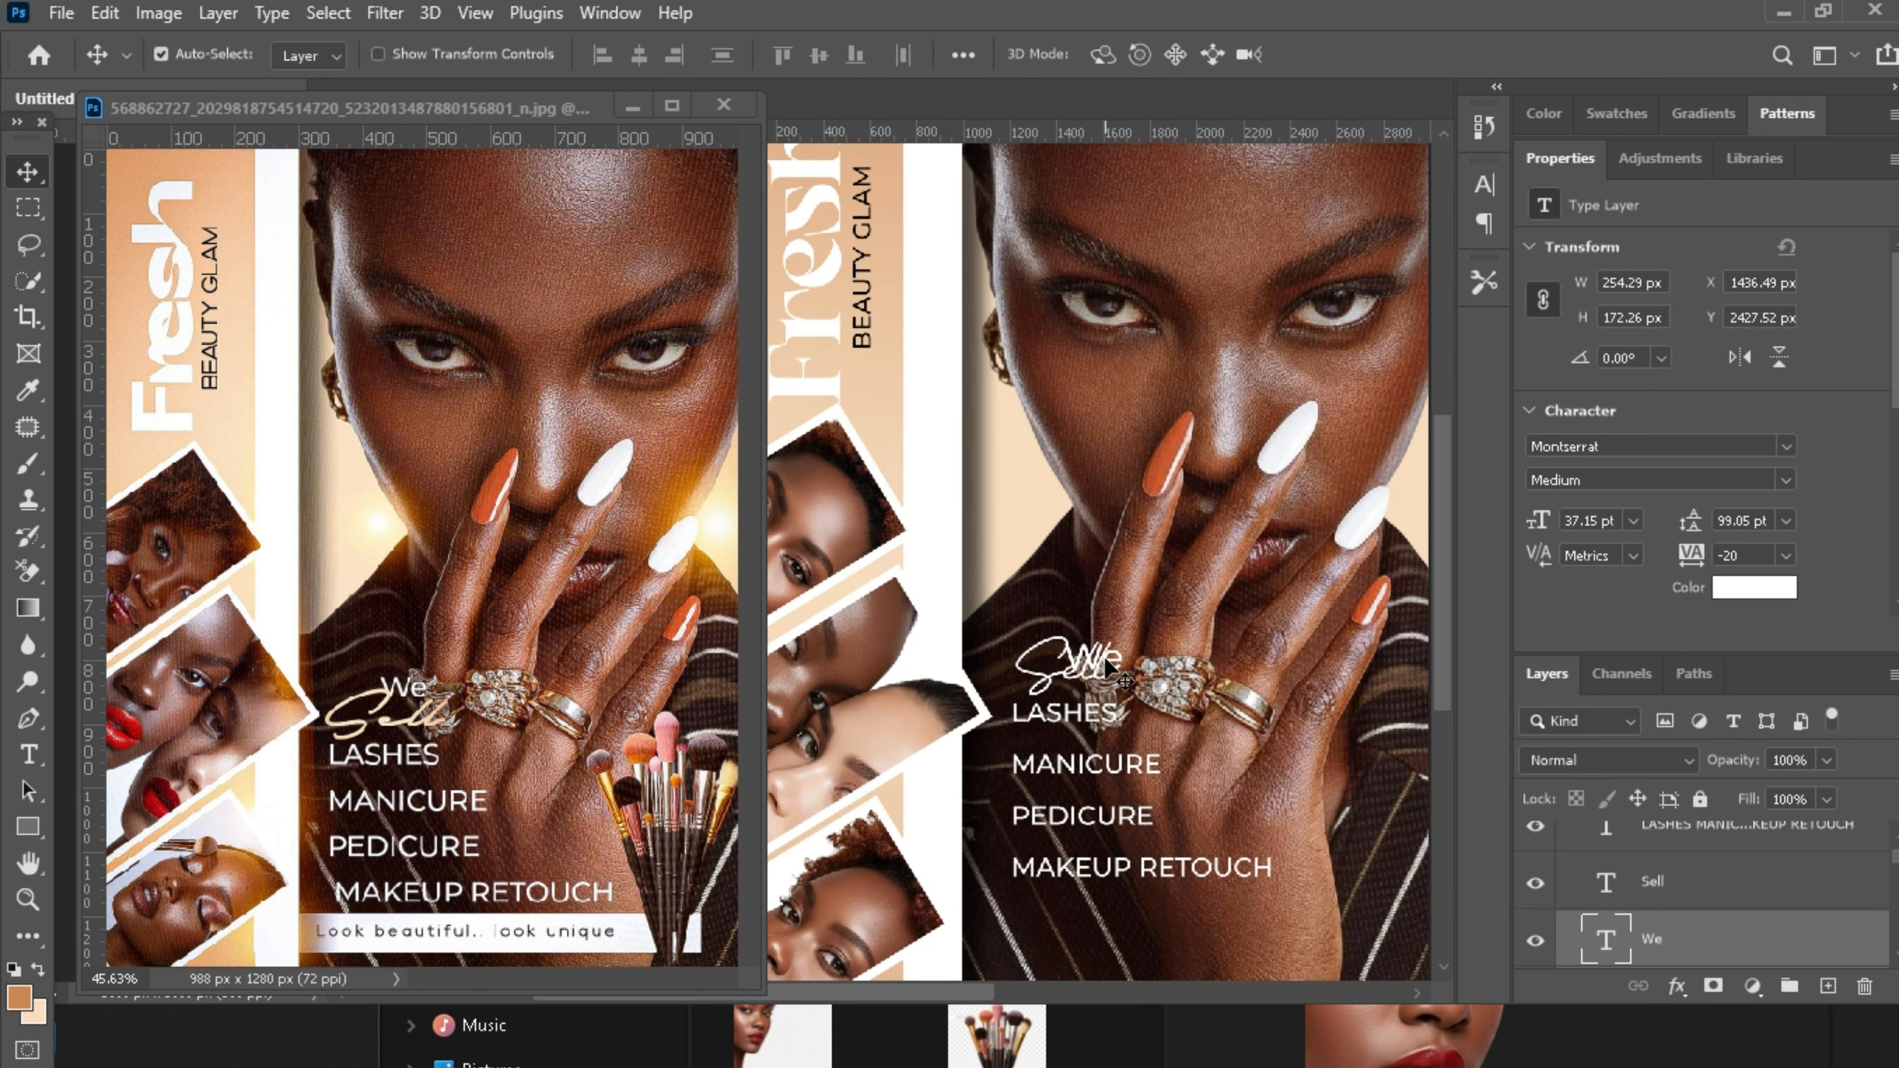
{"action": "left_click_drag", "start_coordinate": [1105, 659], "coordinate": [1104, 635]}
{"action": "key", "text": "ctrl+z"}
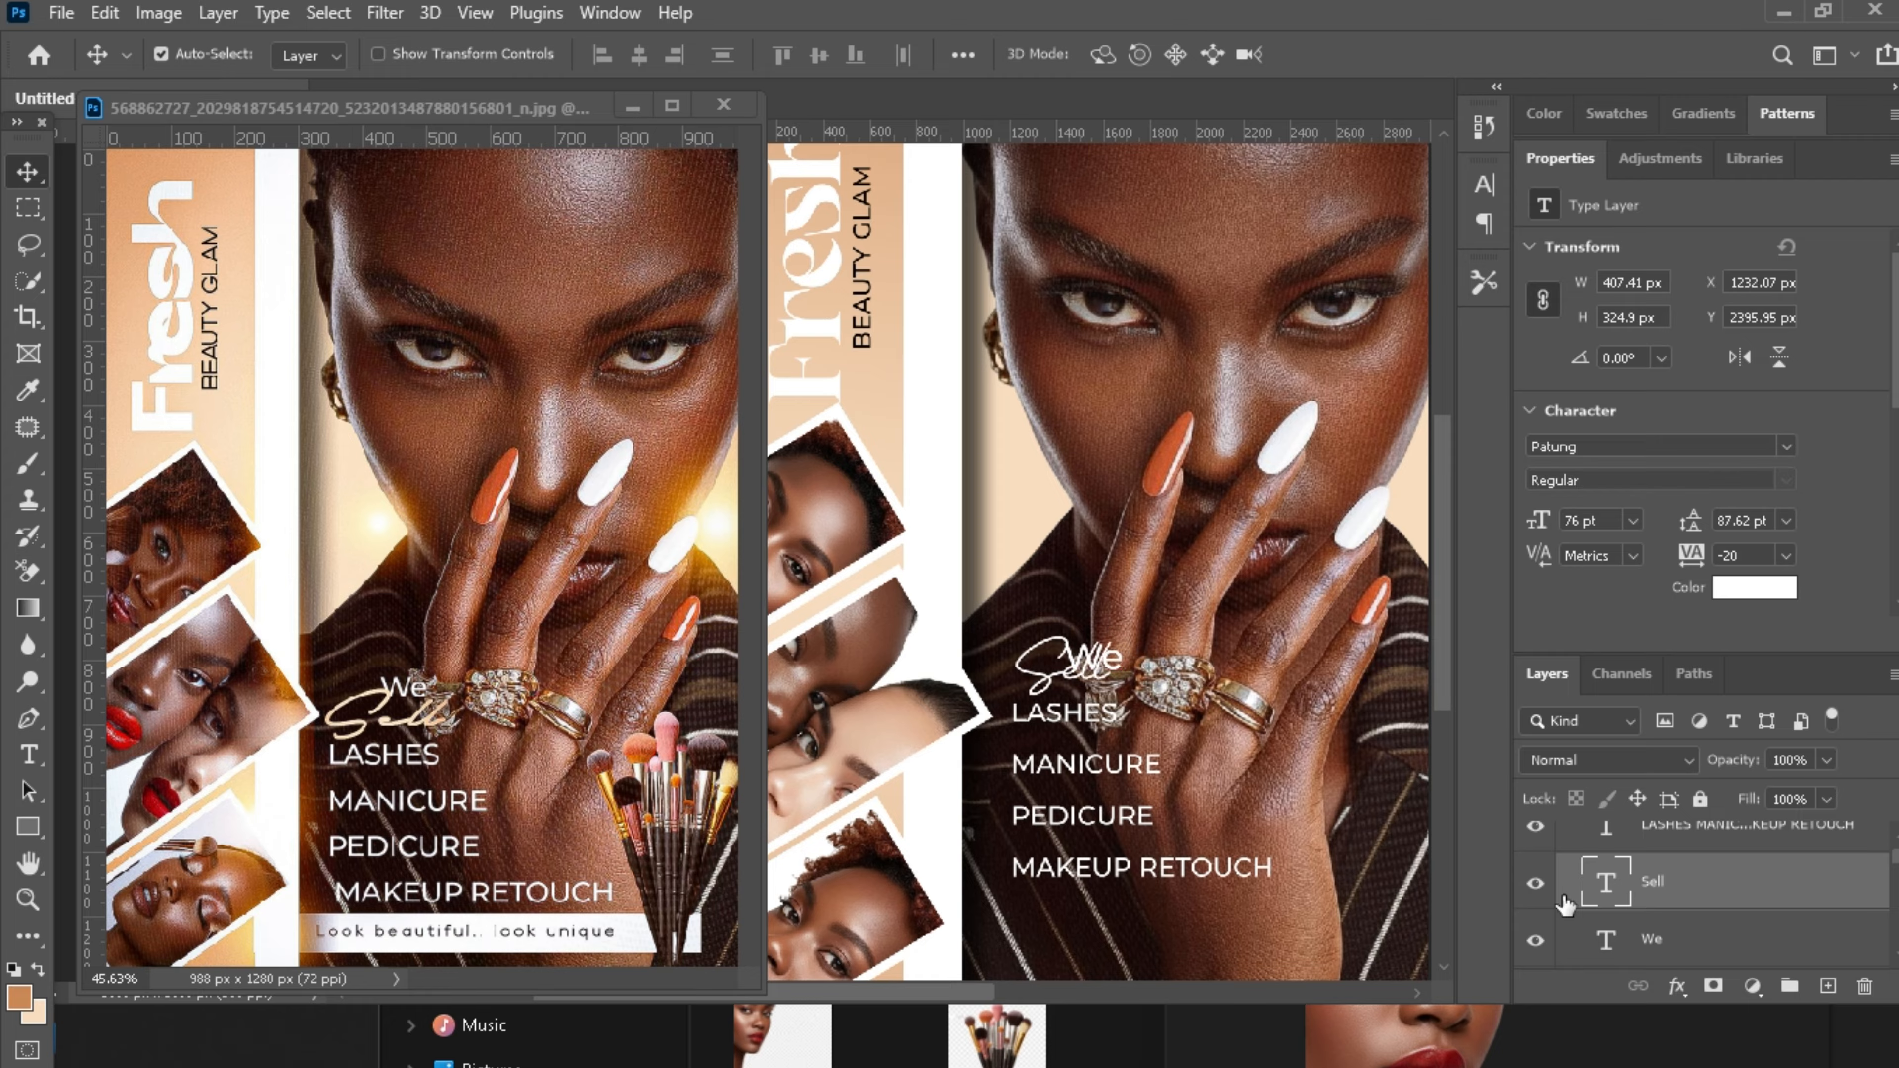
Scale the "We" text to about 30 pt and move it just above the end of "Sell".
{"action": "left_click", "coordinate": [1654, 945]}
{"action": "key", "text": "ctrl+t"}
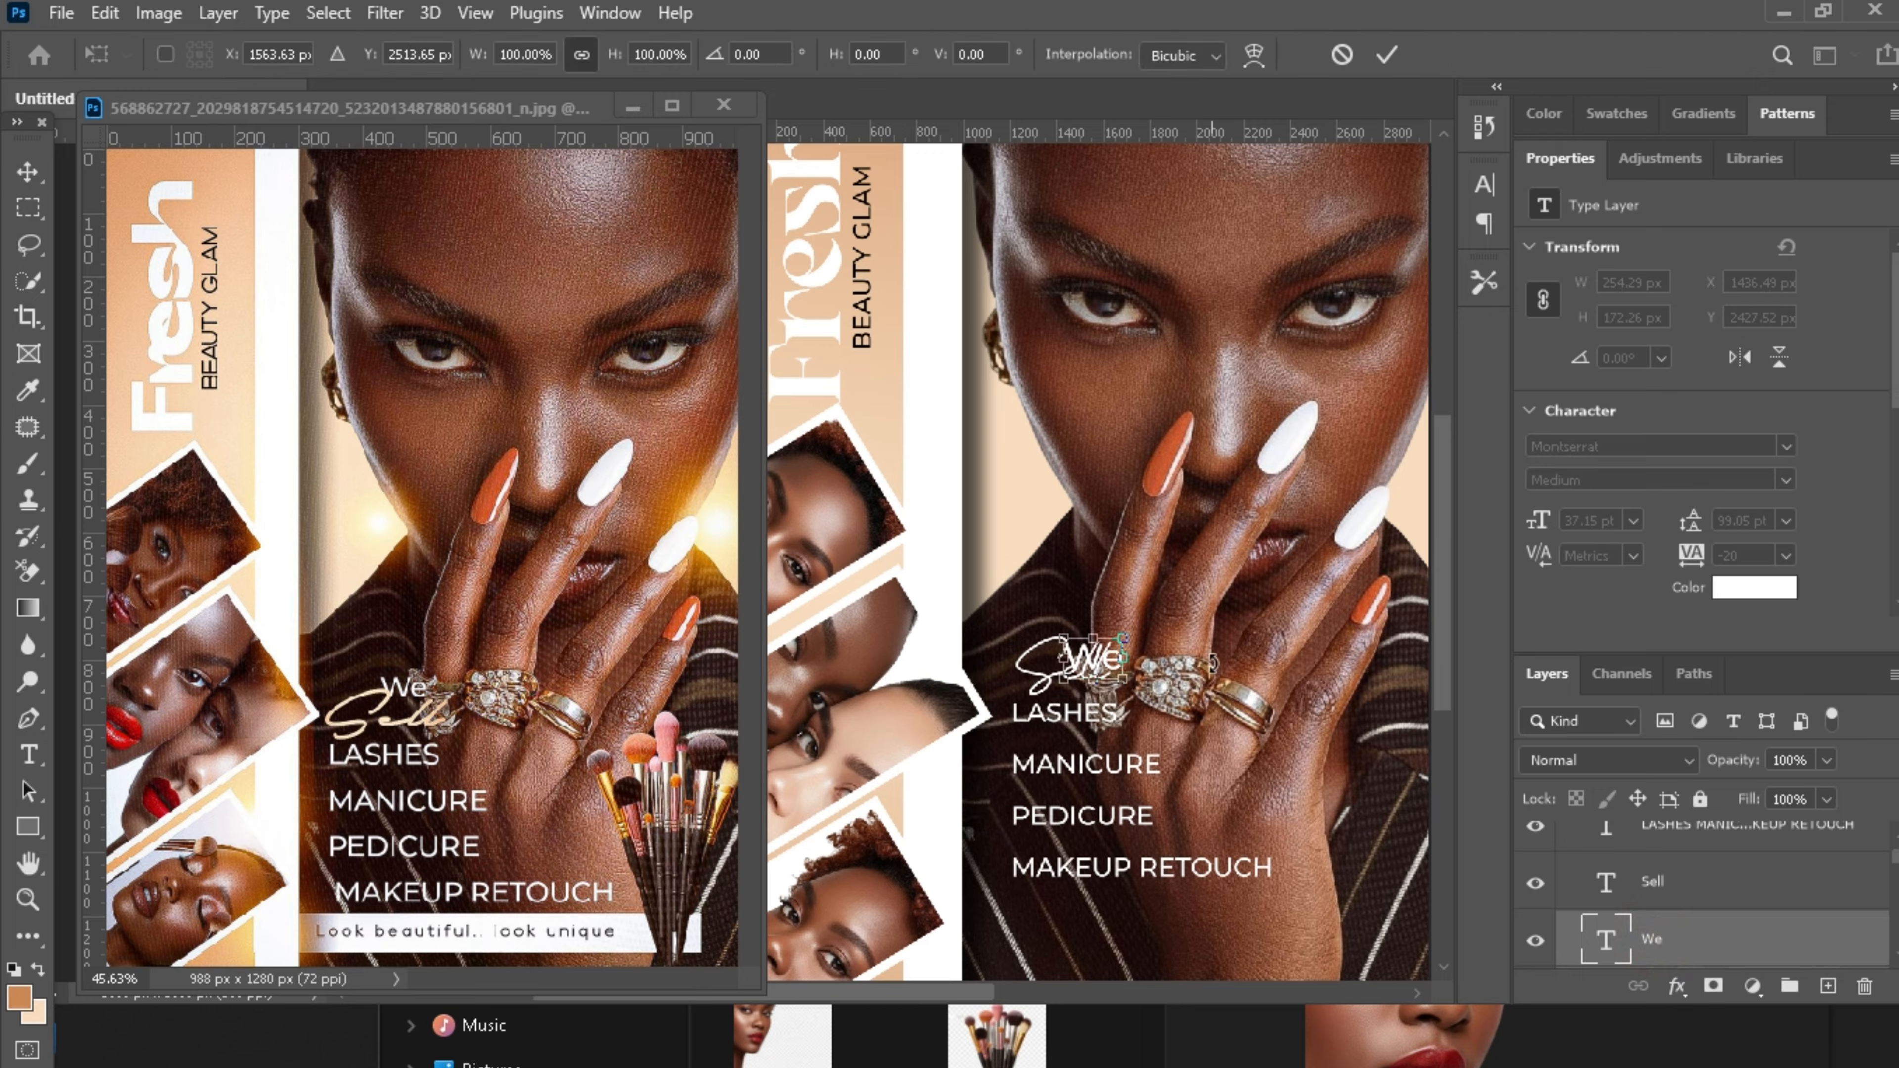
{"action": "left_click_drag", "start_coordinate": [1099, 664], "coordinate": [1126, 617]}
{"action": "key", "text": "Return"}
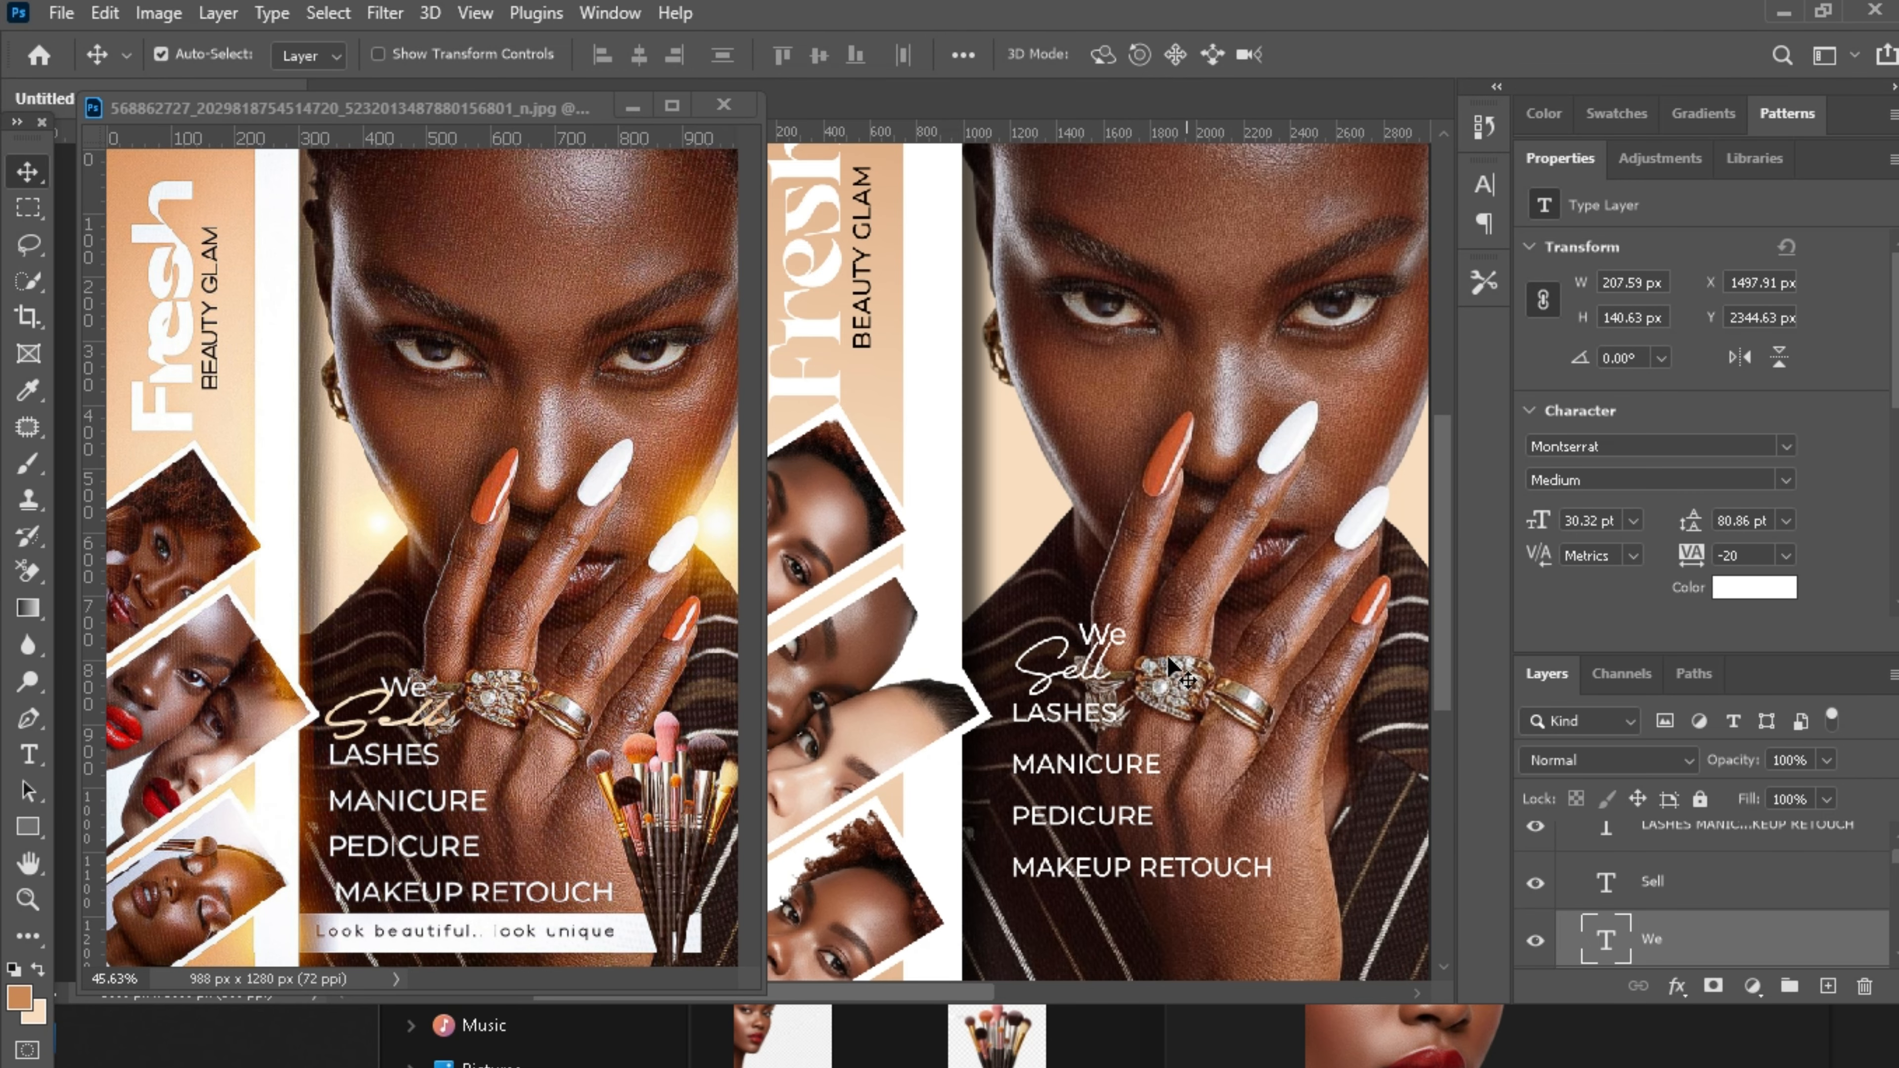
Recolour the "Sell" text with the peach f1d0b0 sampled from the vertical title panel.
{"action": "left_click", "coordinate": [1090, 679]}
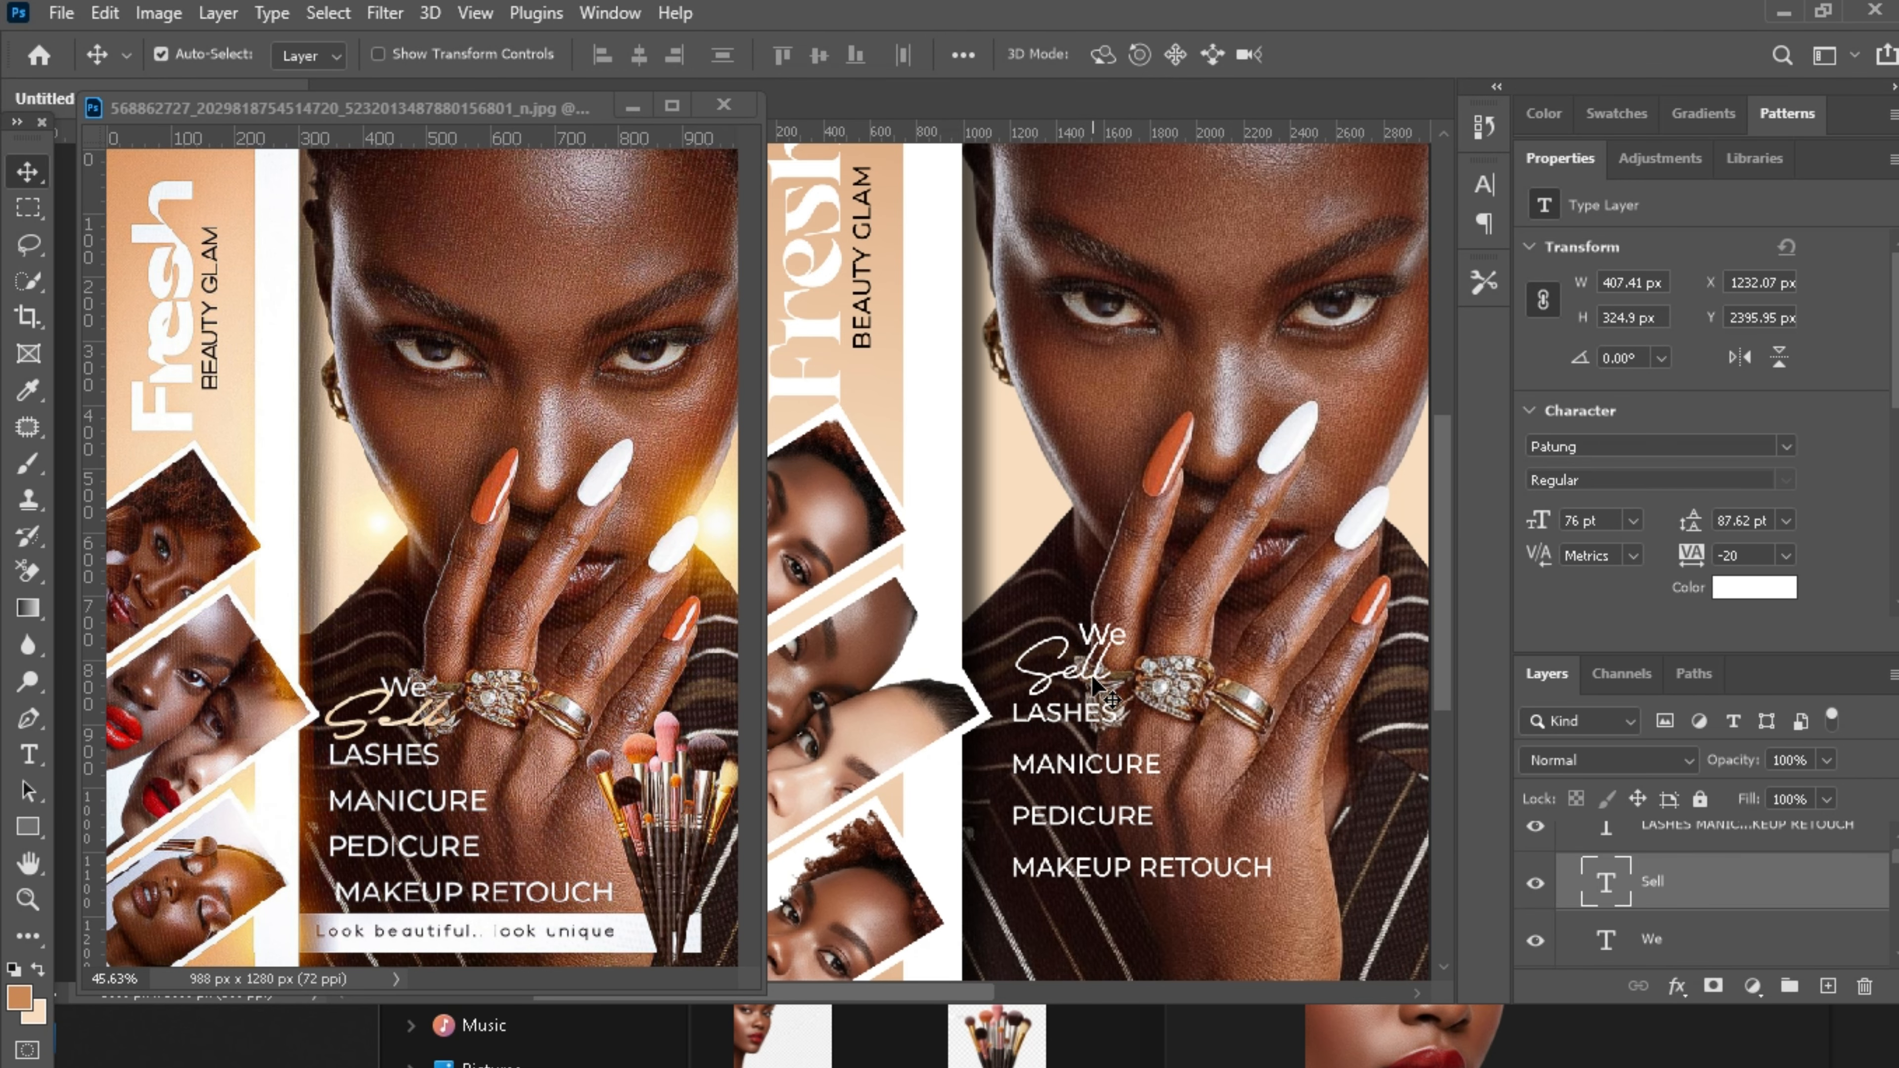
{"action": "left_click", "coordinate": [1755, 591]}
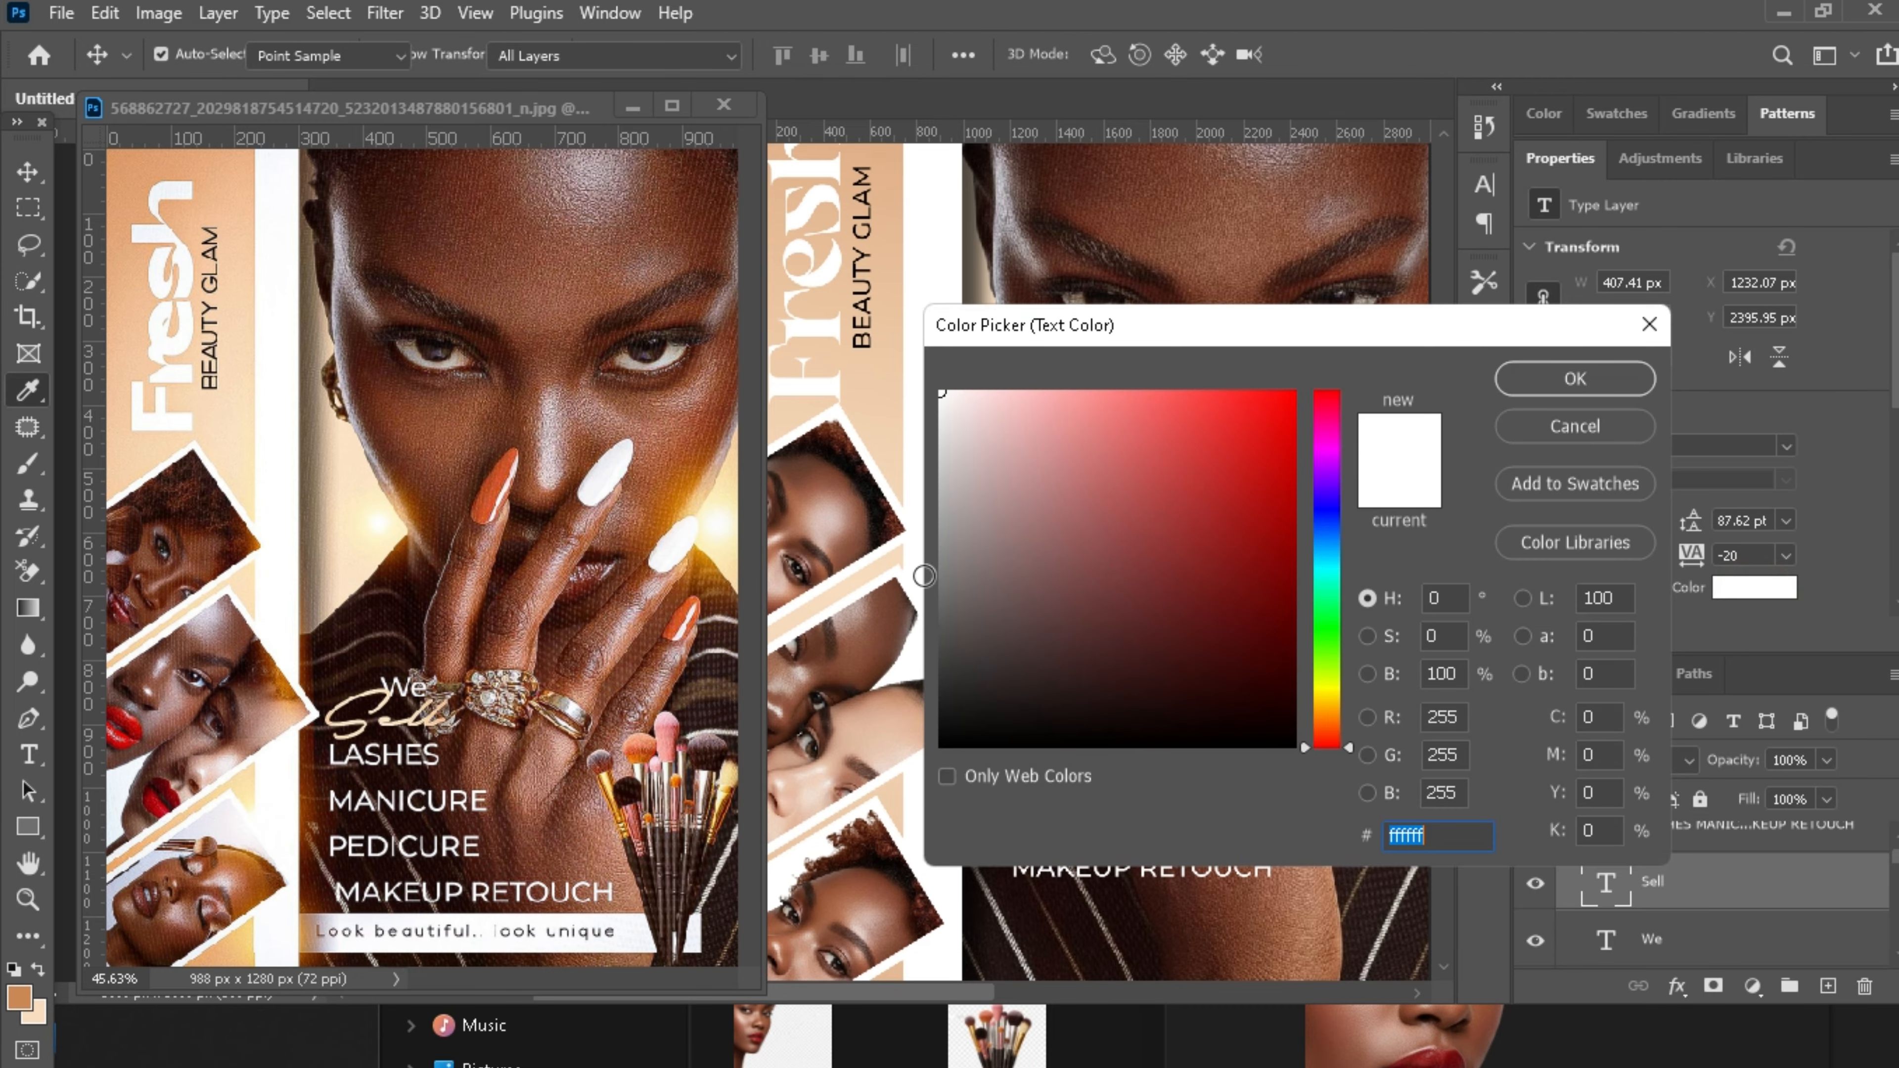
{"action": "left_click", "coordinate": [894, 419]}
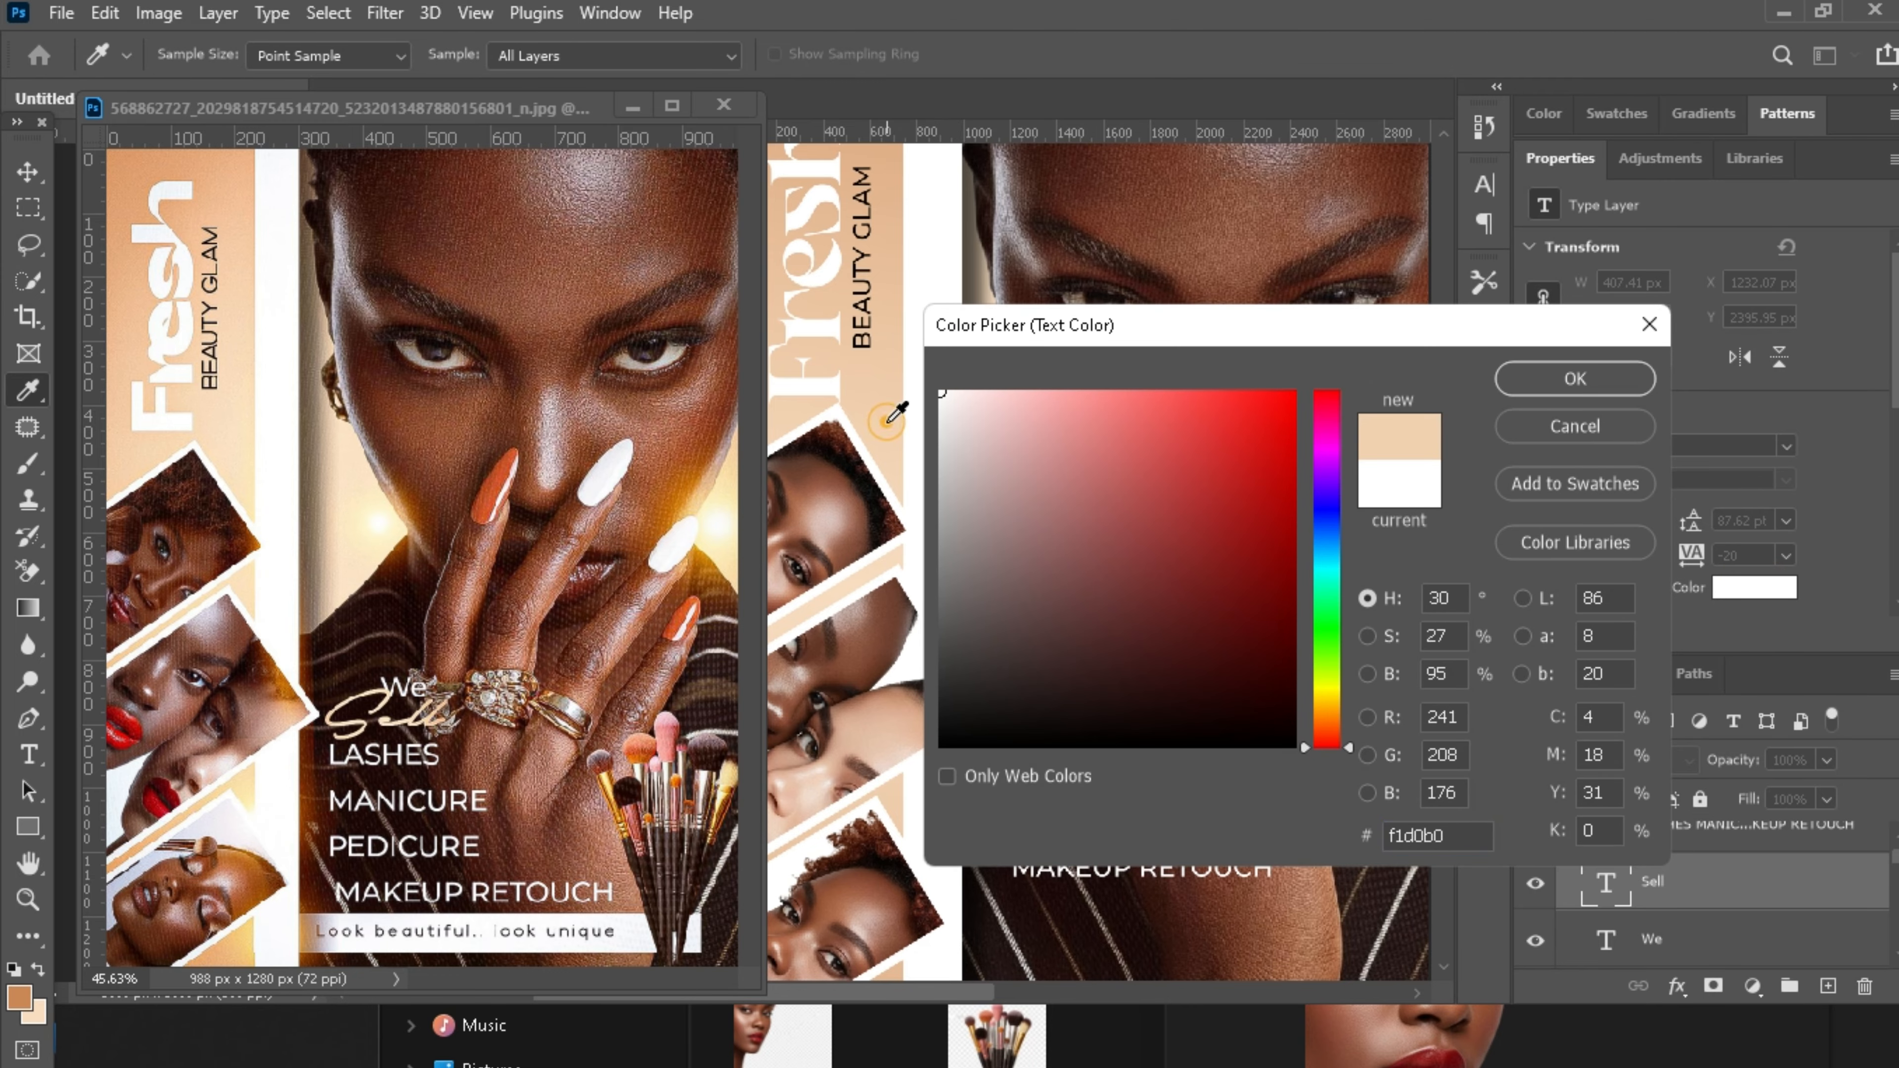
{"action": "left_click_drag", "start_coordinate": [1316, 323], "coordinate": [1596, 167]}
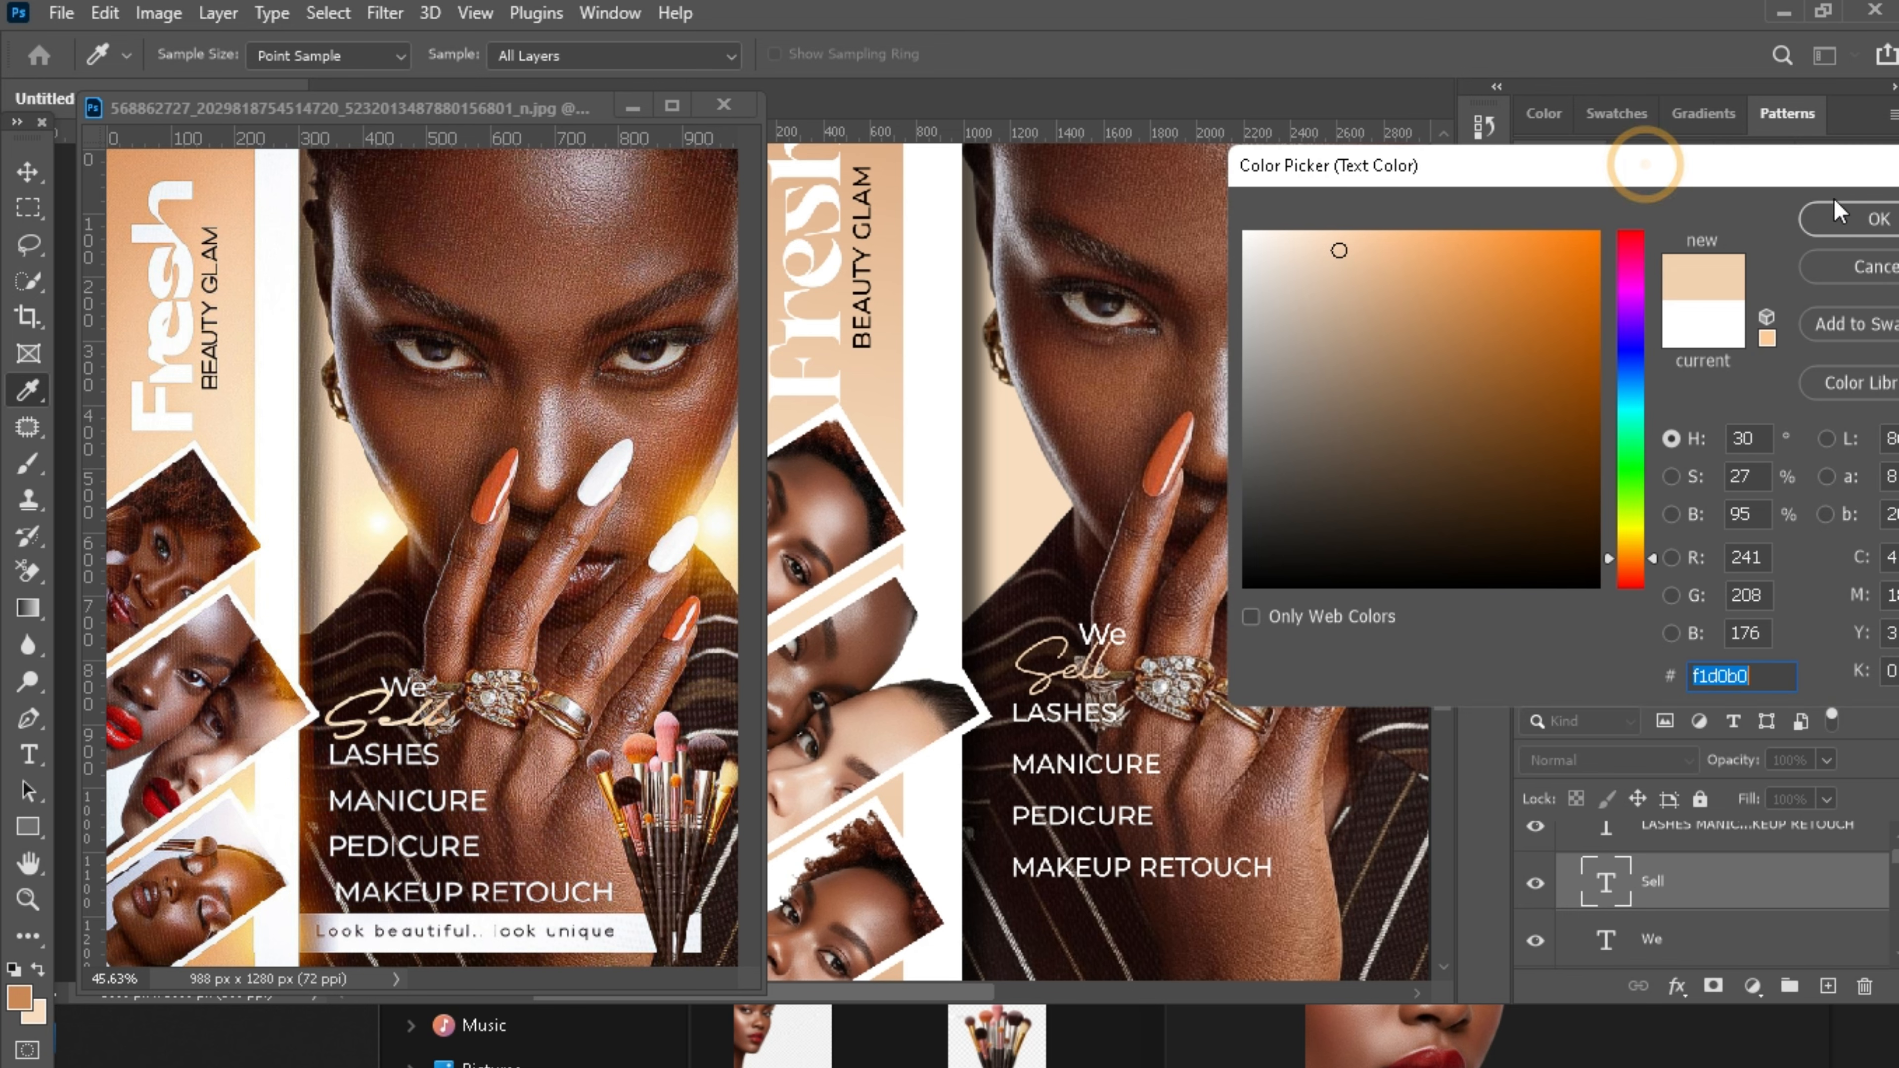
{"action": "left_click", "coordinate": [1845, 213]}
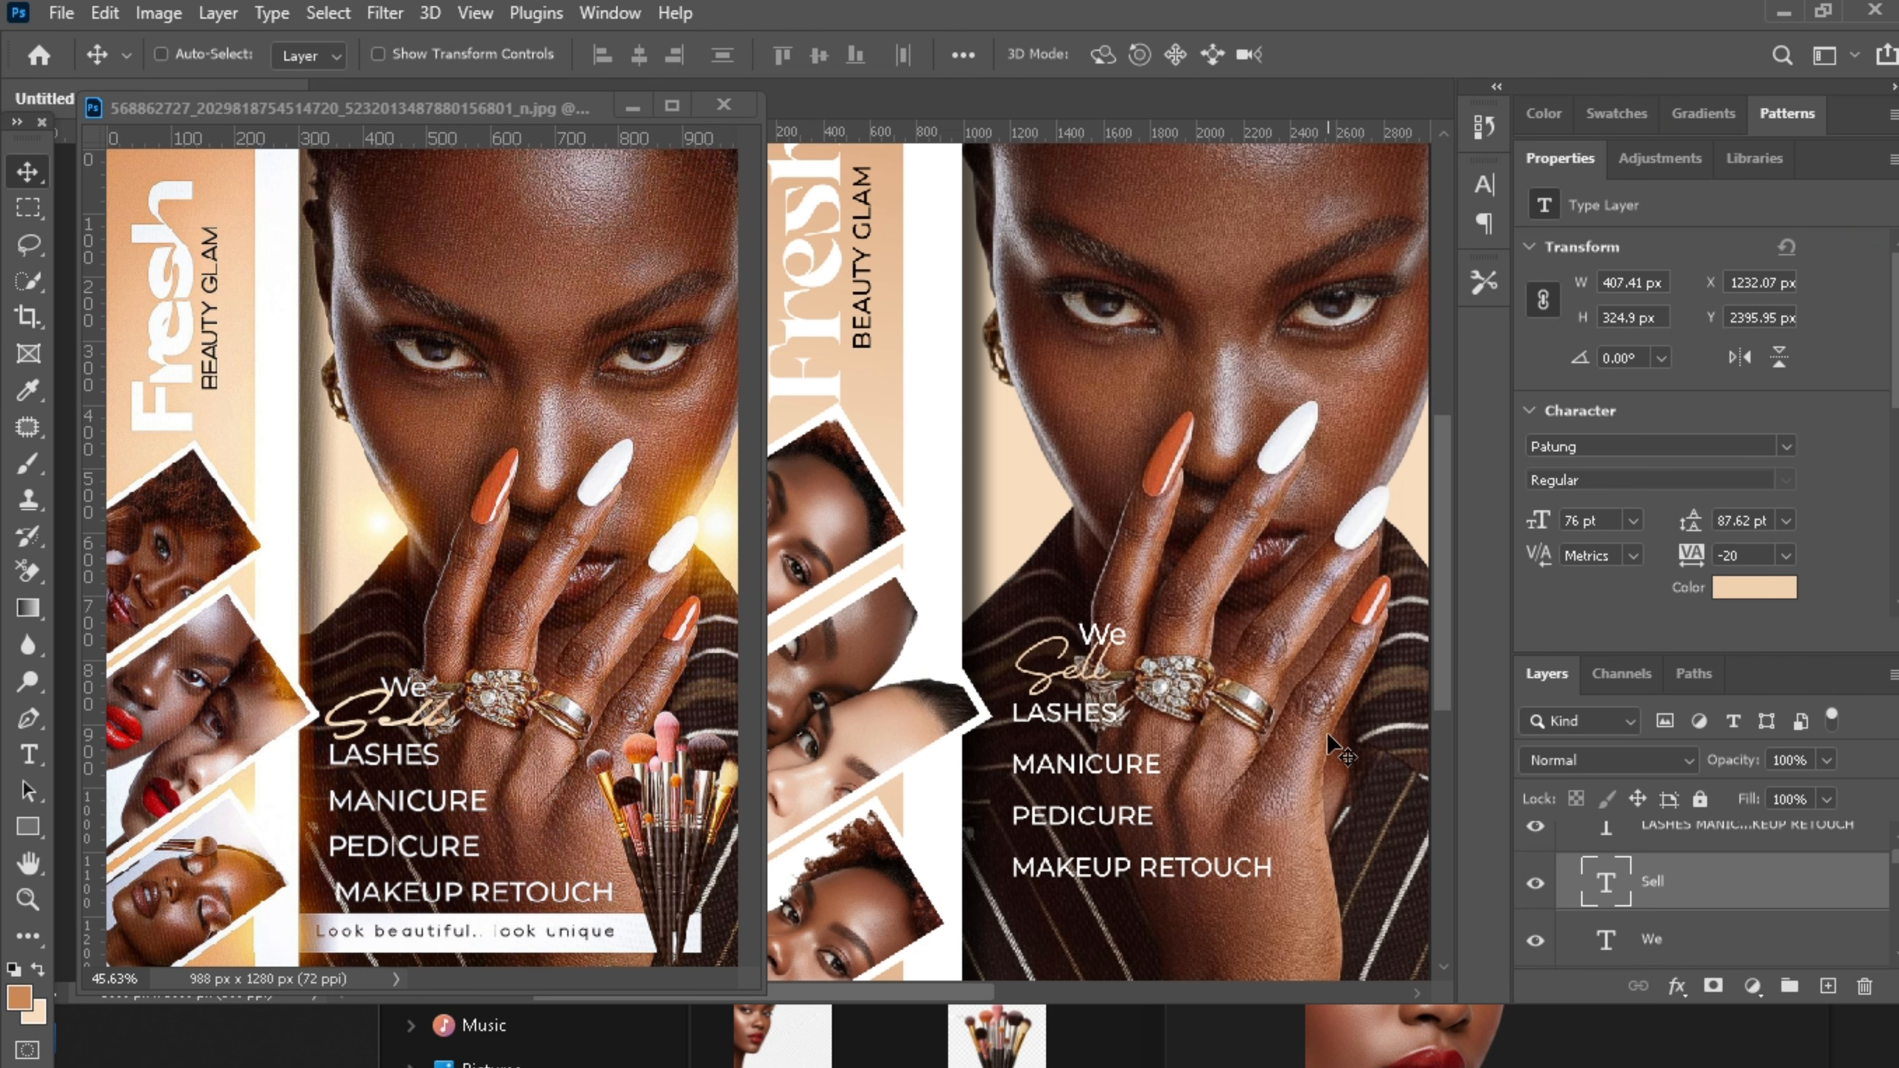
Draw a rectangle about 1920 by 240 px below MAKEUP RETOUCH and fill it with white.
{"action": "scroll", "coordinate": [1326, 731], "scroll_direction": "down", "scroll_amount": 1}
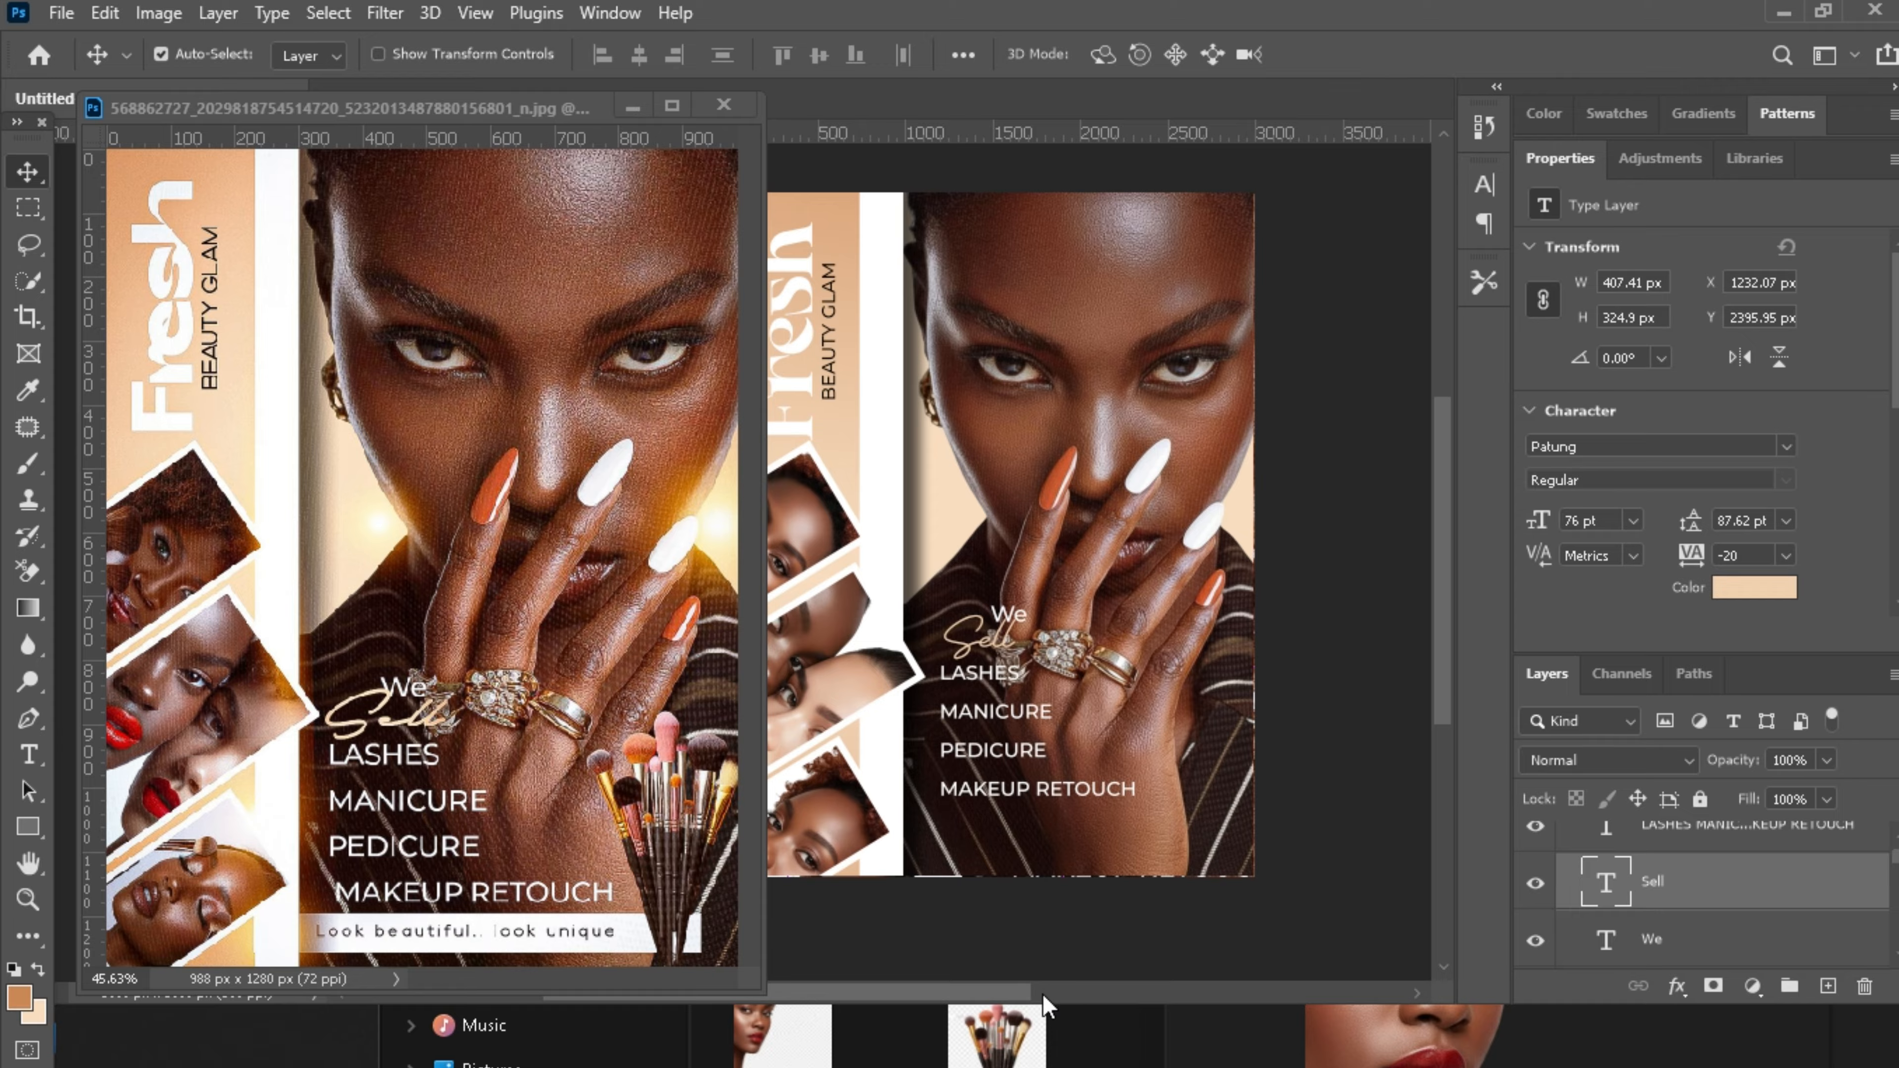
{"action": "left_click_drag", "start_coordinate": [1043, 995], "coordinate": [778, 989]}
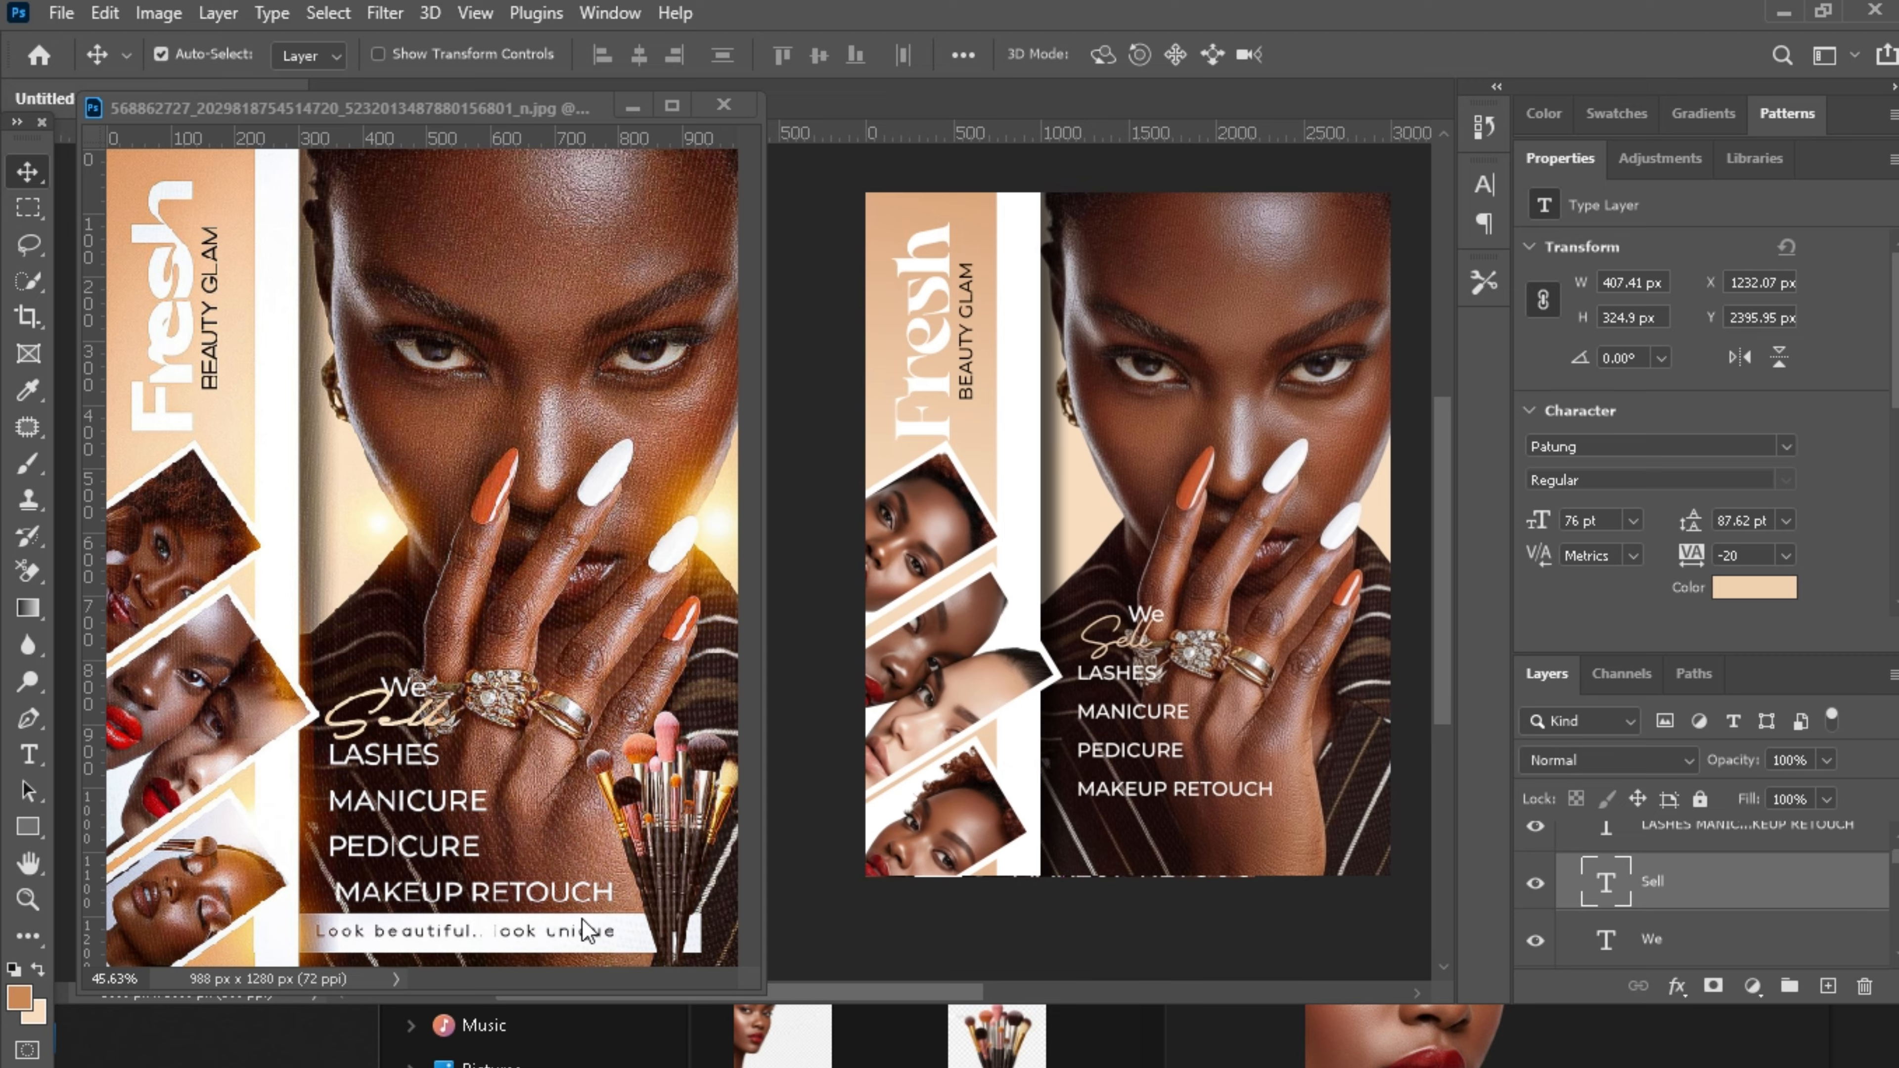
{"action": "left_click", "coordinate": [1248, 871]}
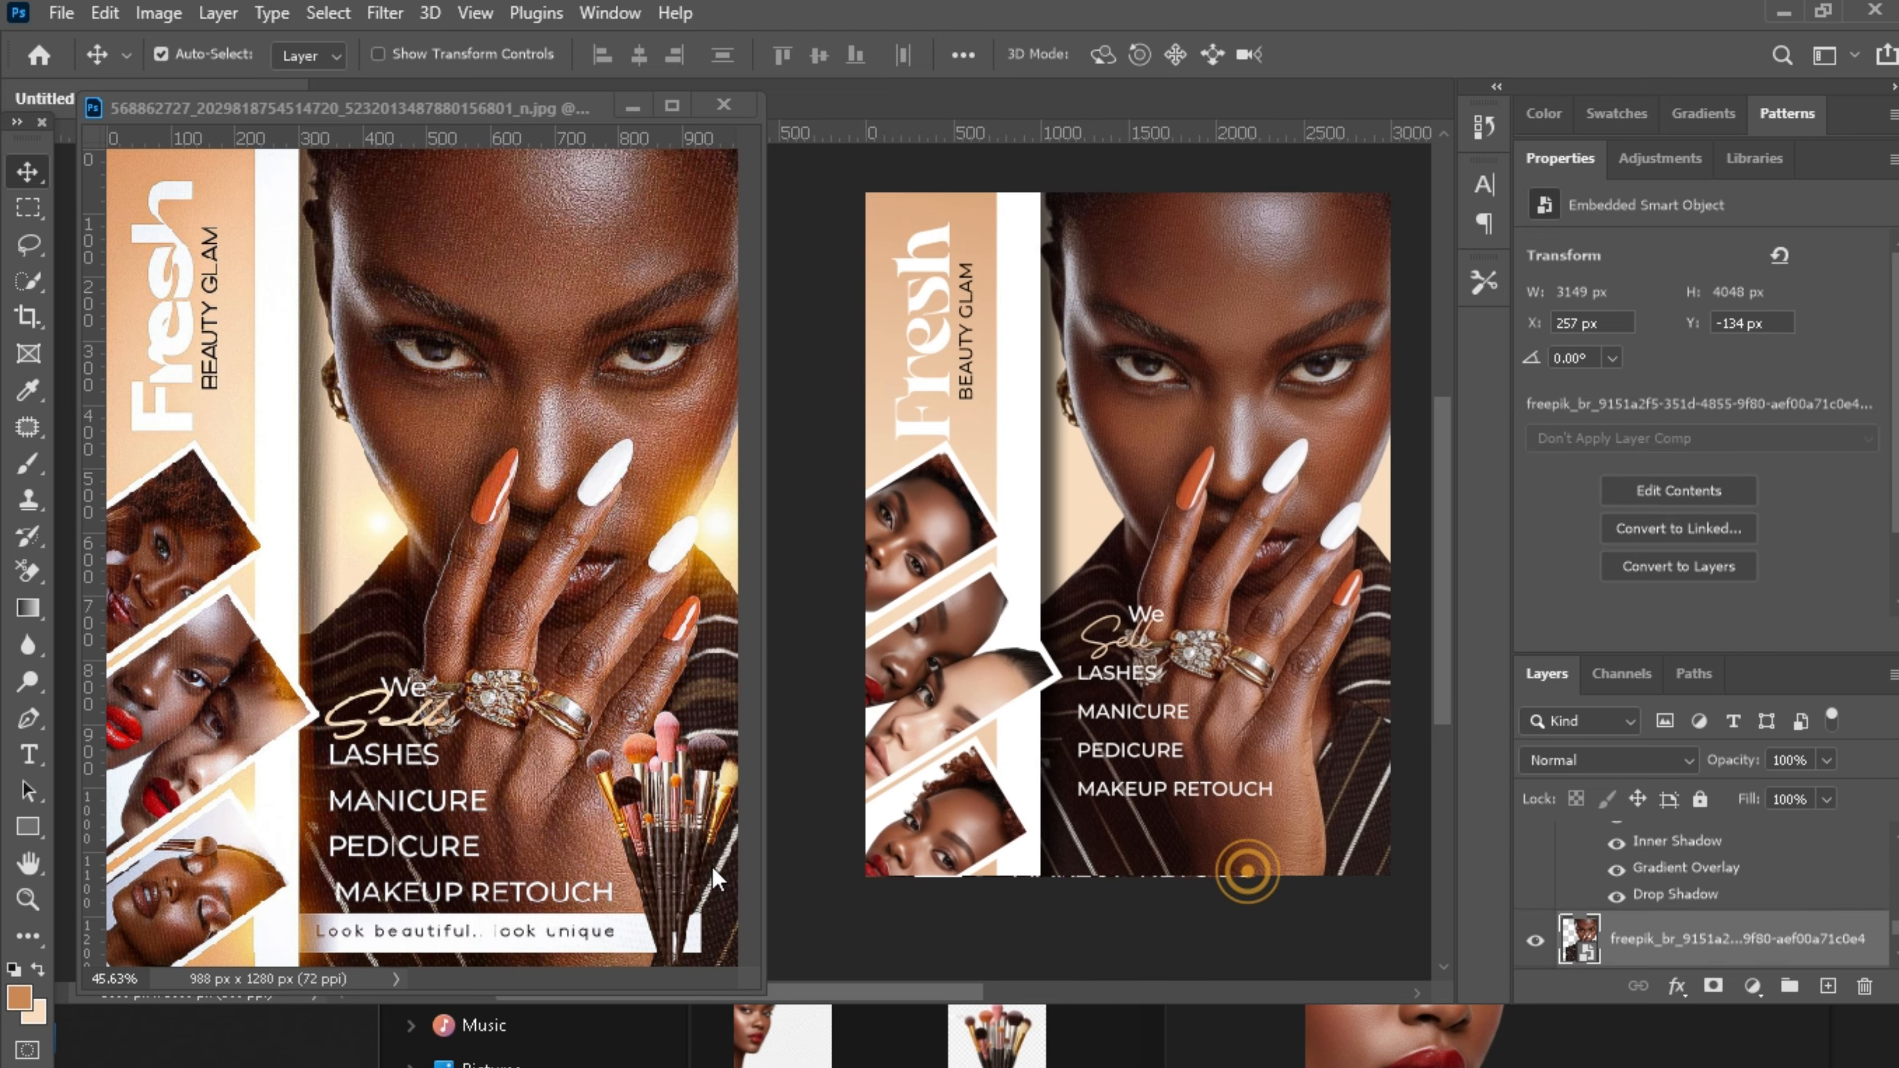
{"action": "left_click", "coordinate": [1187, 905]}
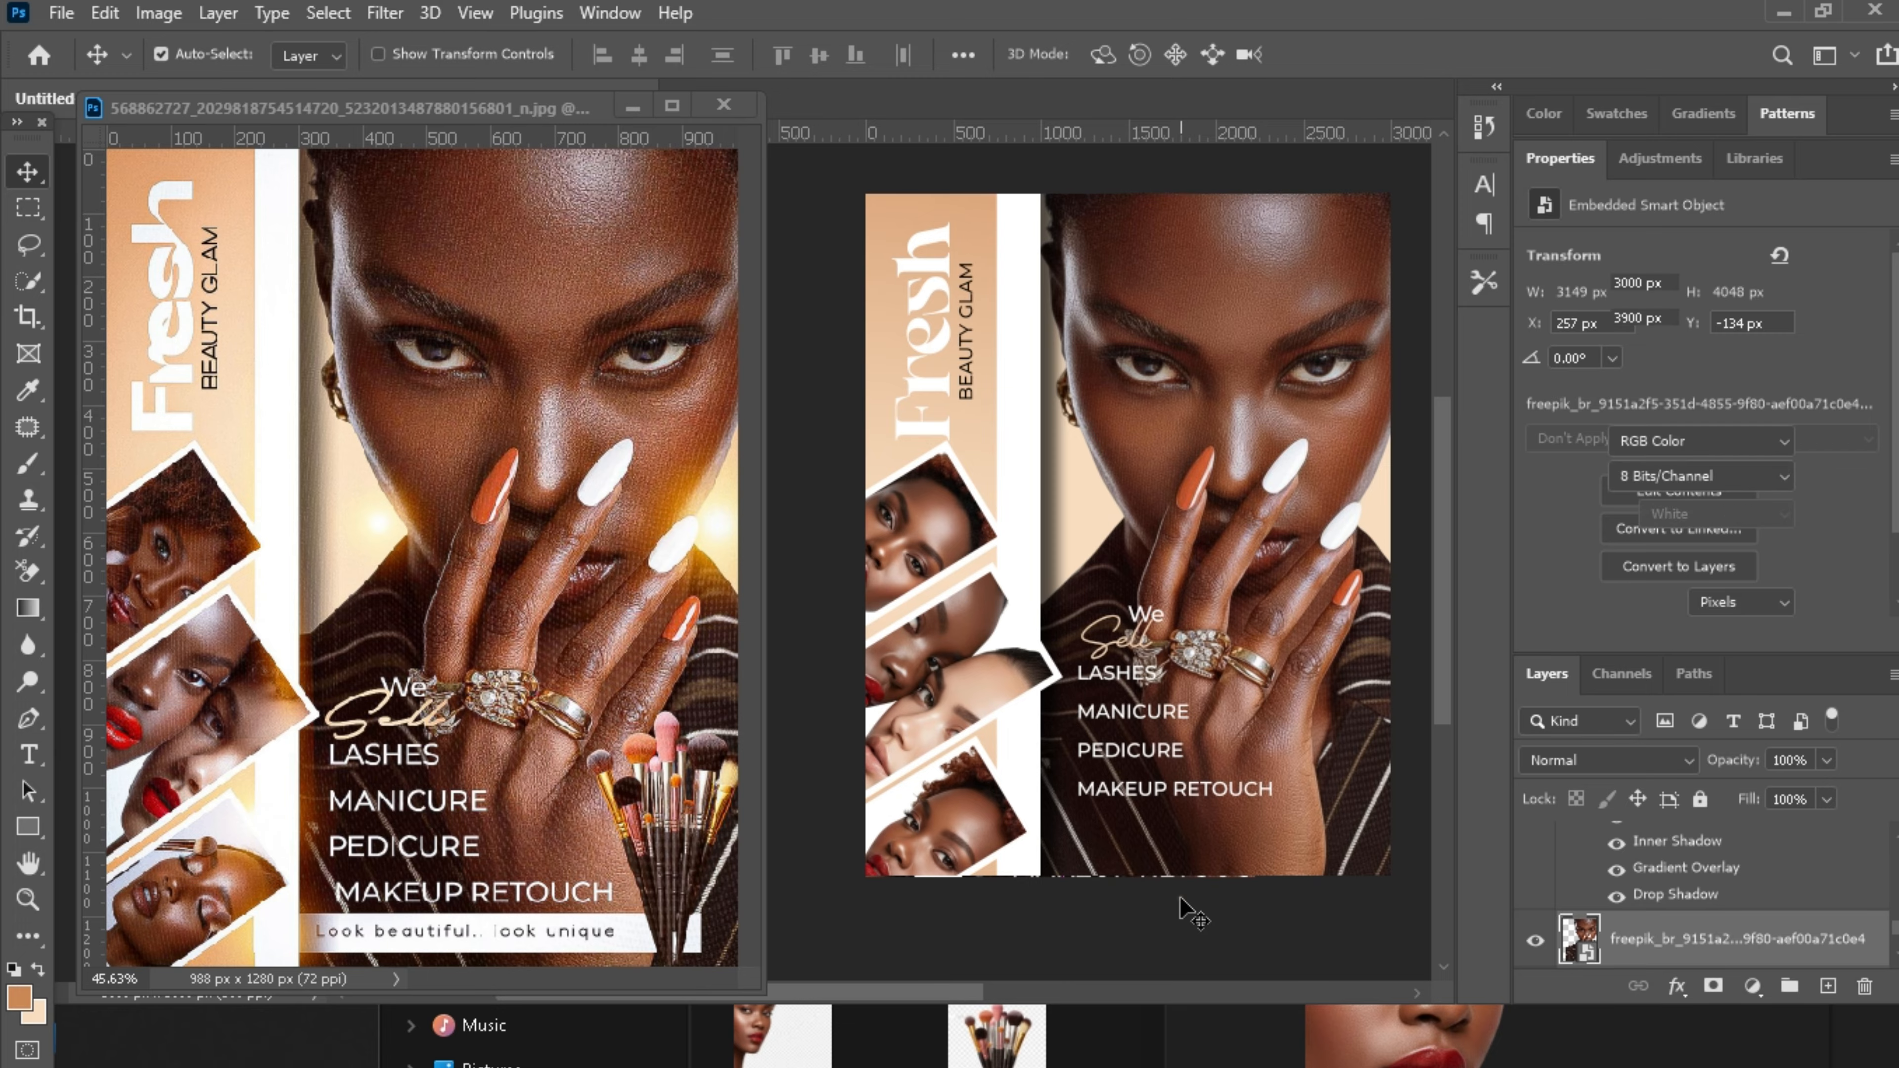
{"action": "left_click", "coordinate": [27, 823]}
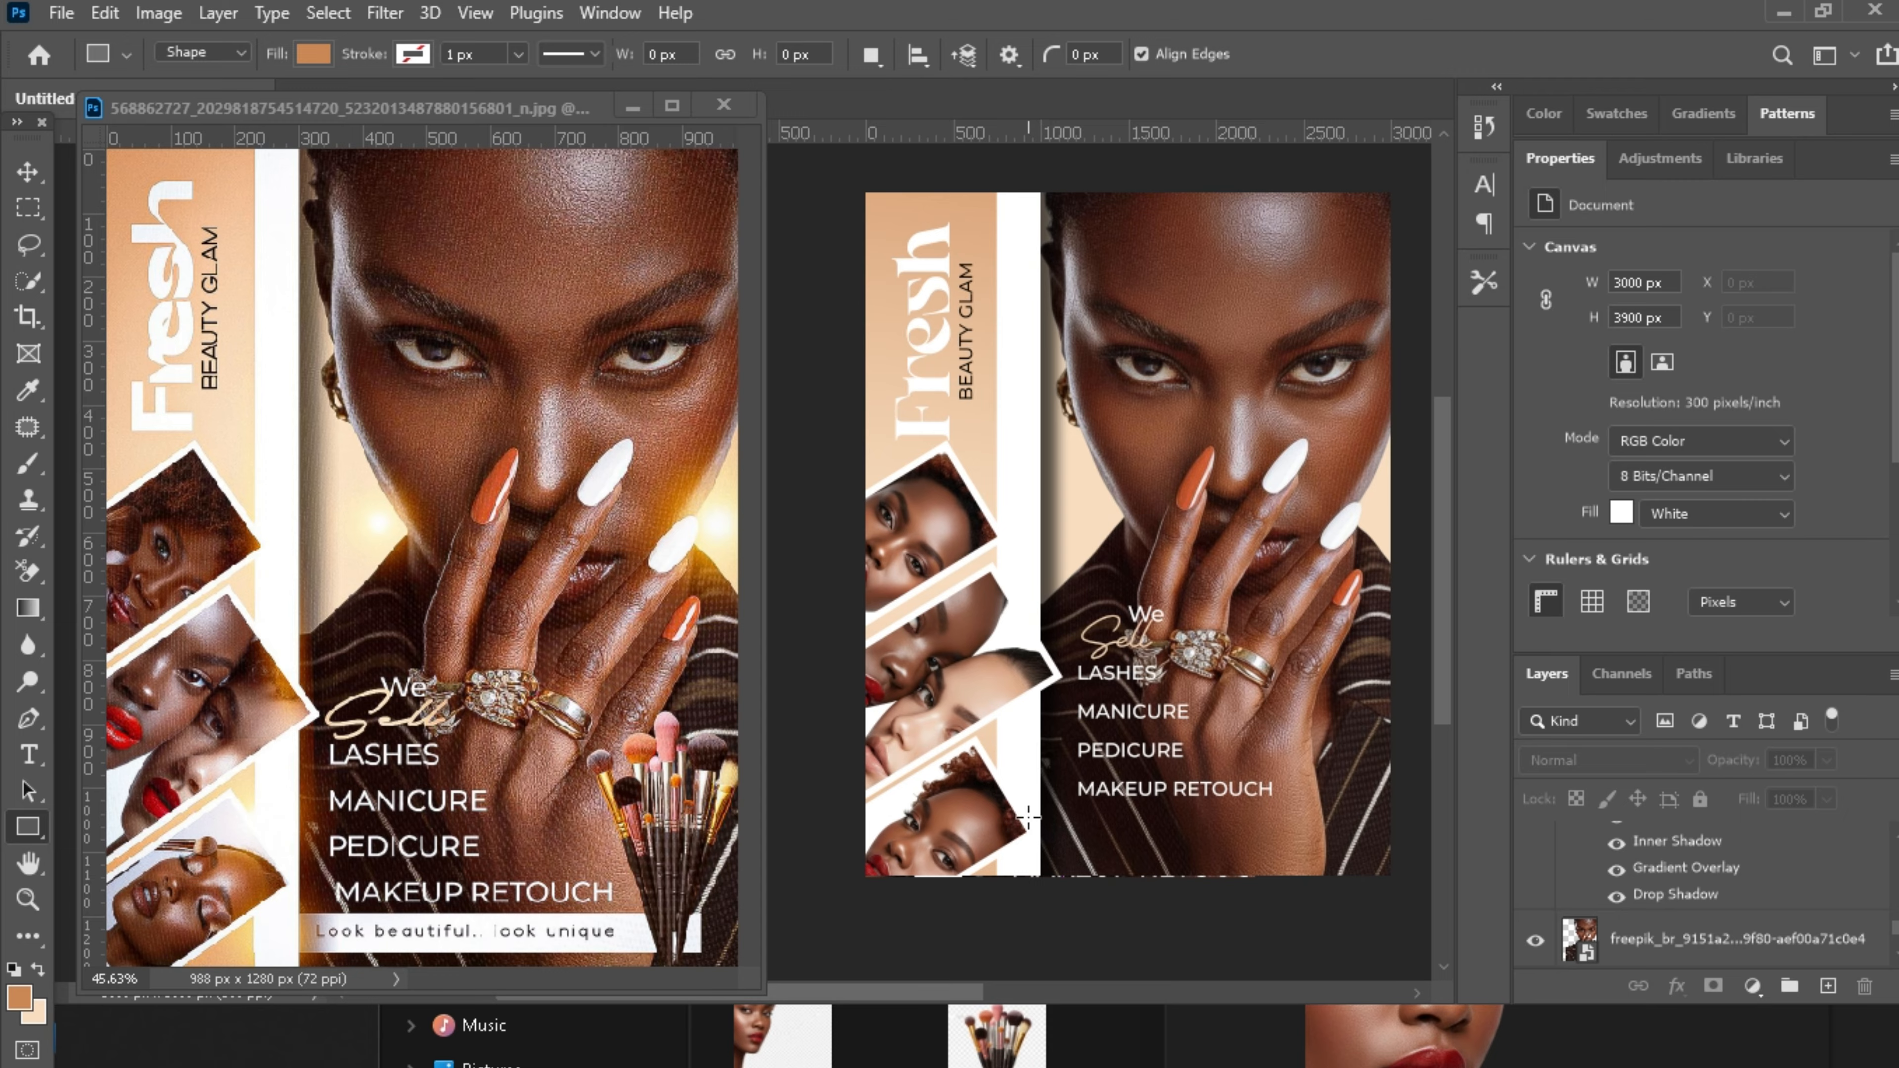
{"action": "left_click_drag", "start_coordinate": [1027, 818], "coordinate": [1362, 855]}
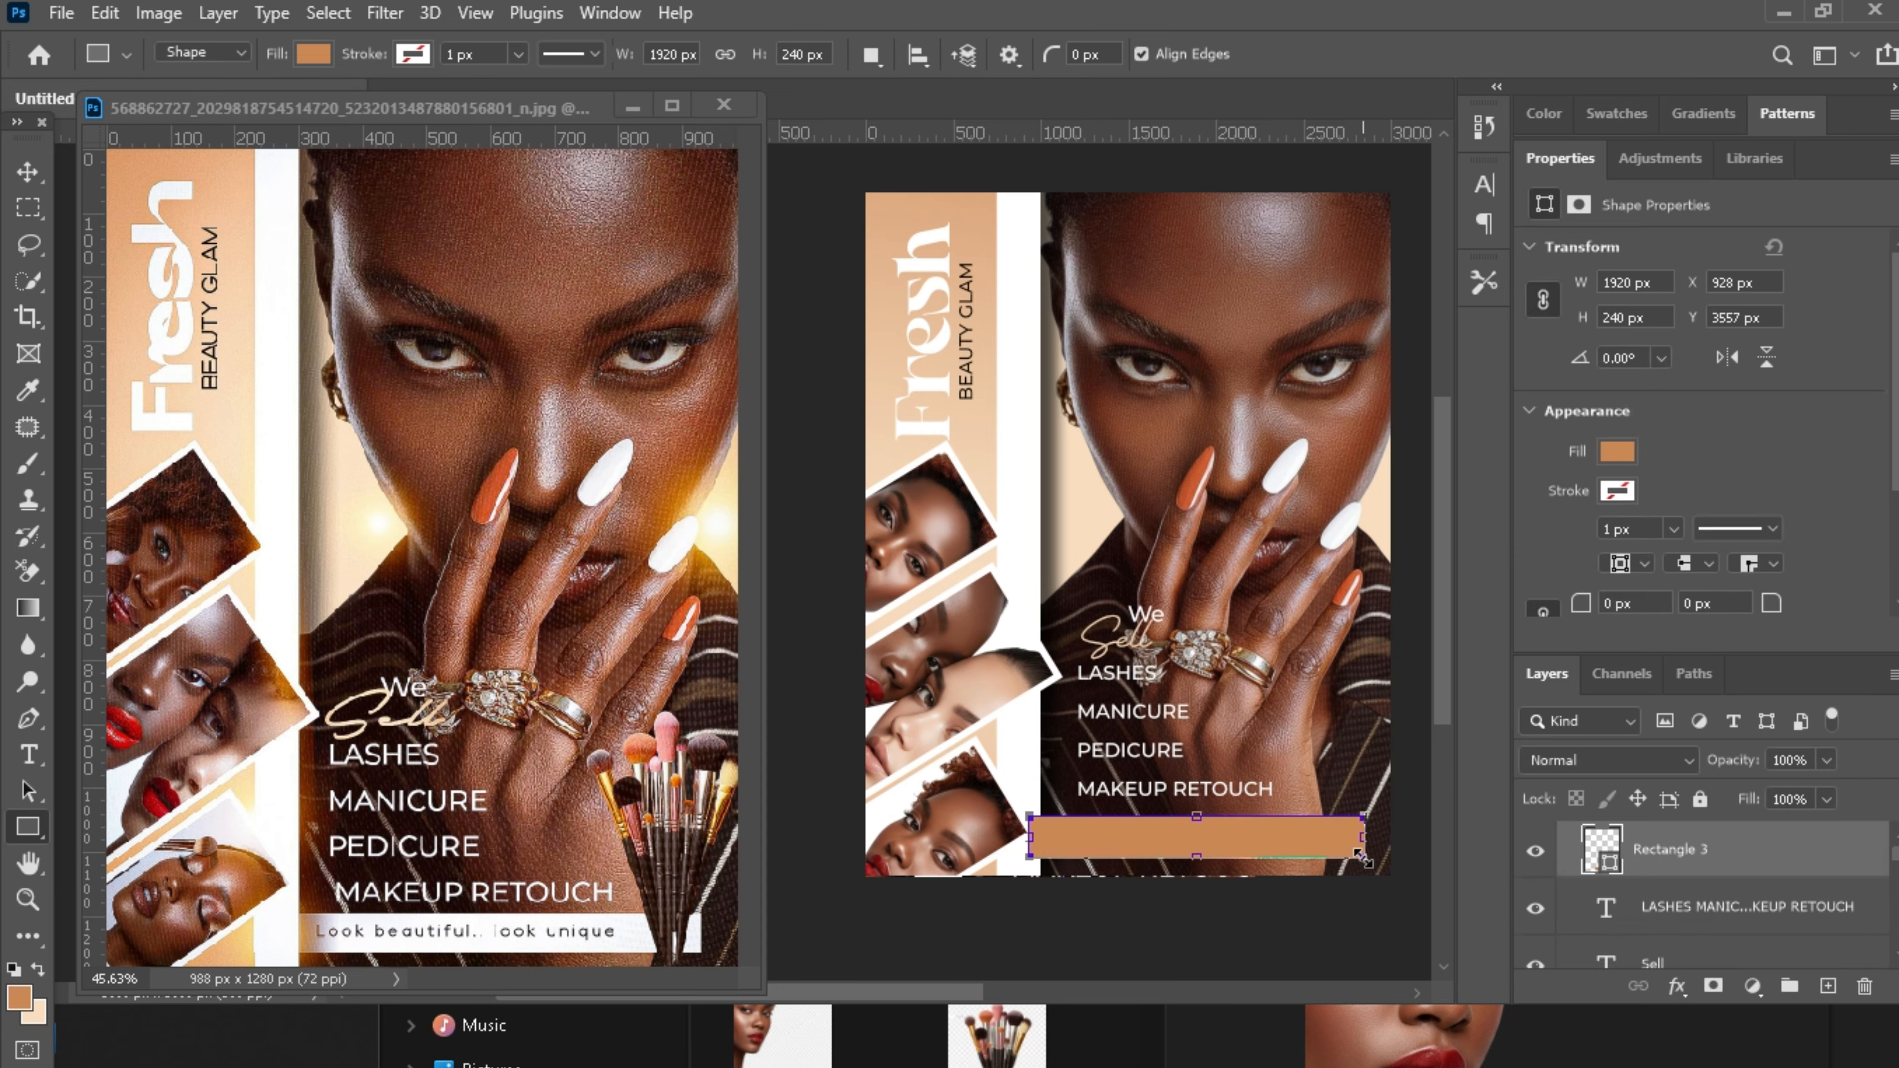
{"action": "left_click", "coordinate": [1617, 451]}
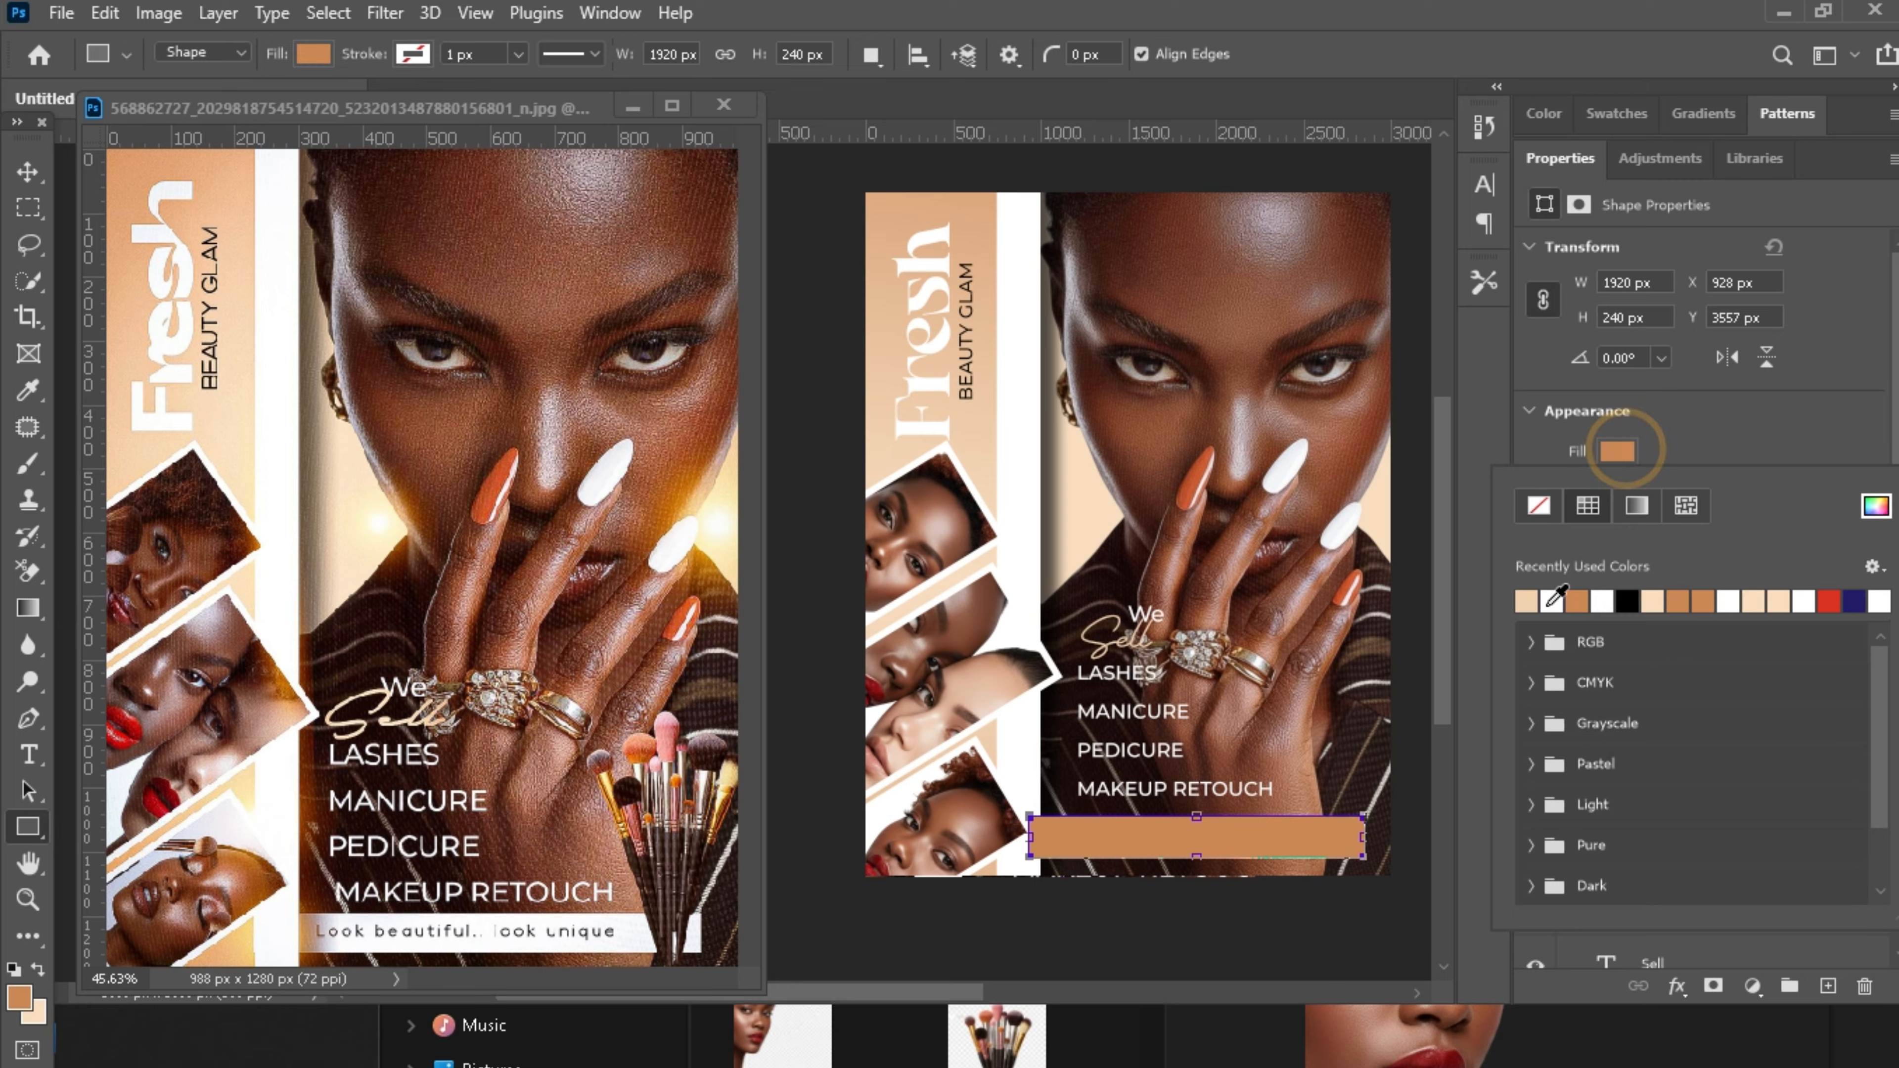
{"action": "left_click", "coordinate": [1526, 601]}
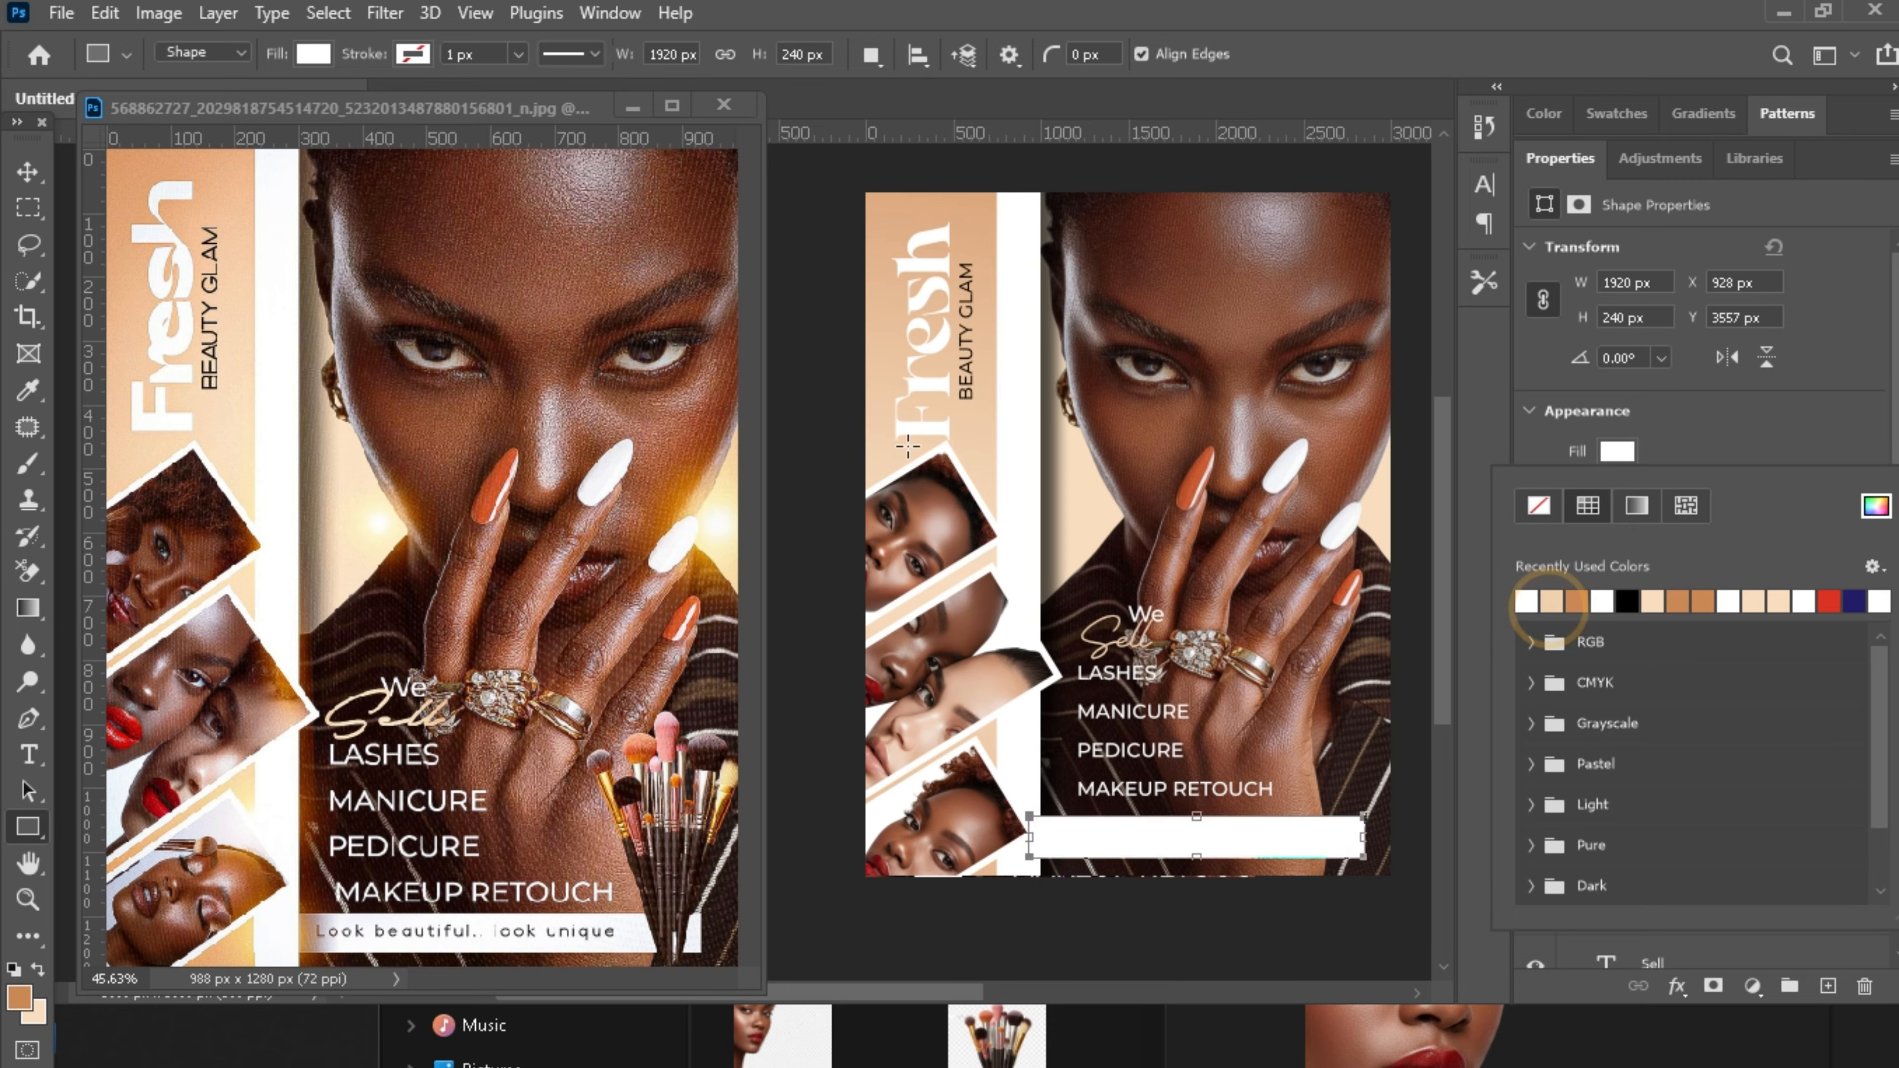
Move the new white rectangle down the layer stack to directly above the main portrait layer.
{"action": "left_click", "coordinate": [21, 169]}
{"action": "left_click", "coordinate": [21, 168]}
{"action": "left_click_drag", "start_coordinate": [1697, 851], "coordinate": [1600, 921]}
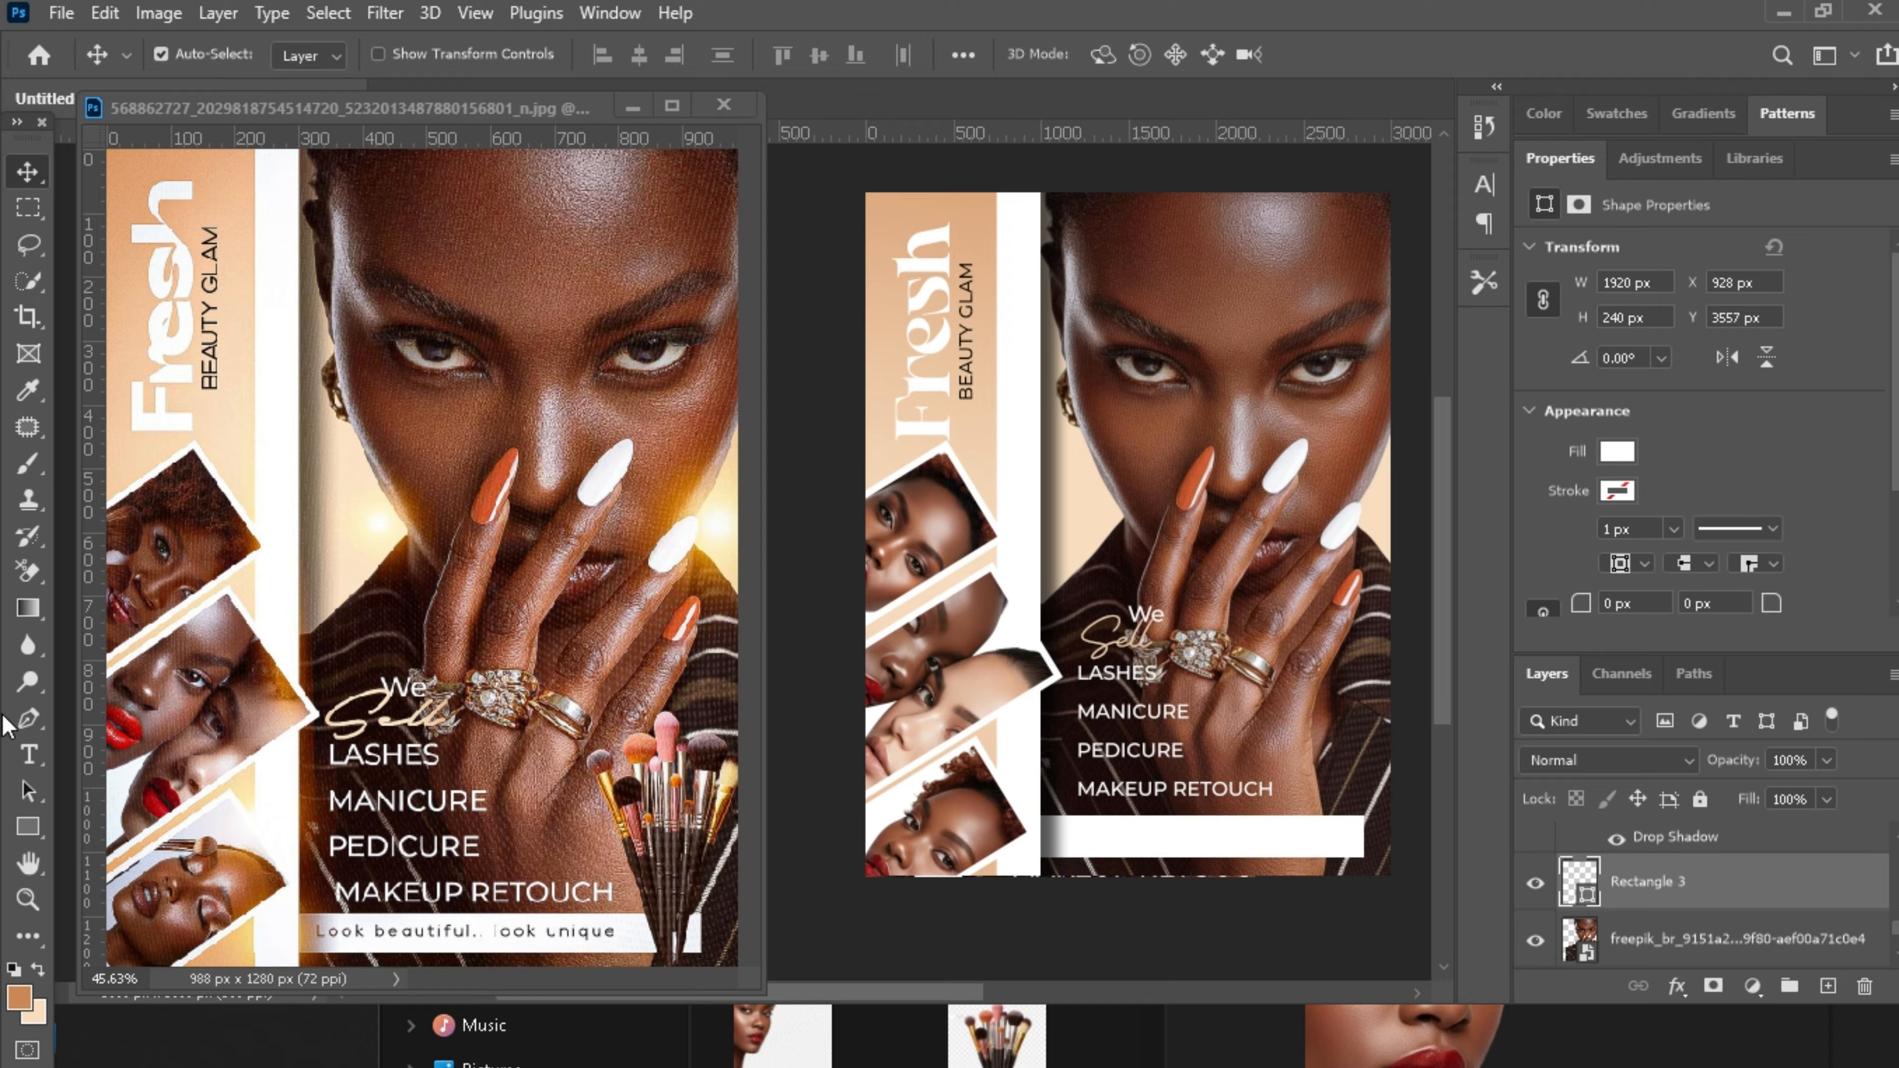
Add a new line of text over the white bar and set its colour to black.
{"action": "left_click", "coordinate": [28, 754]}
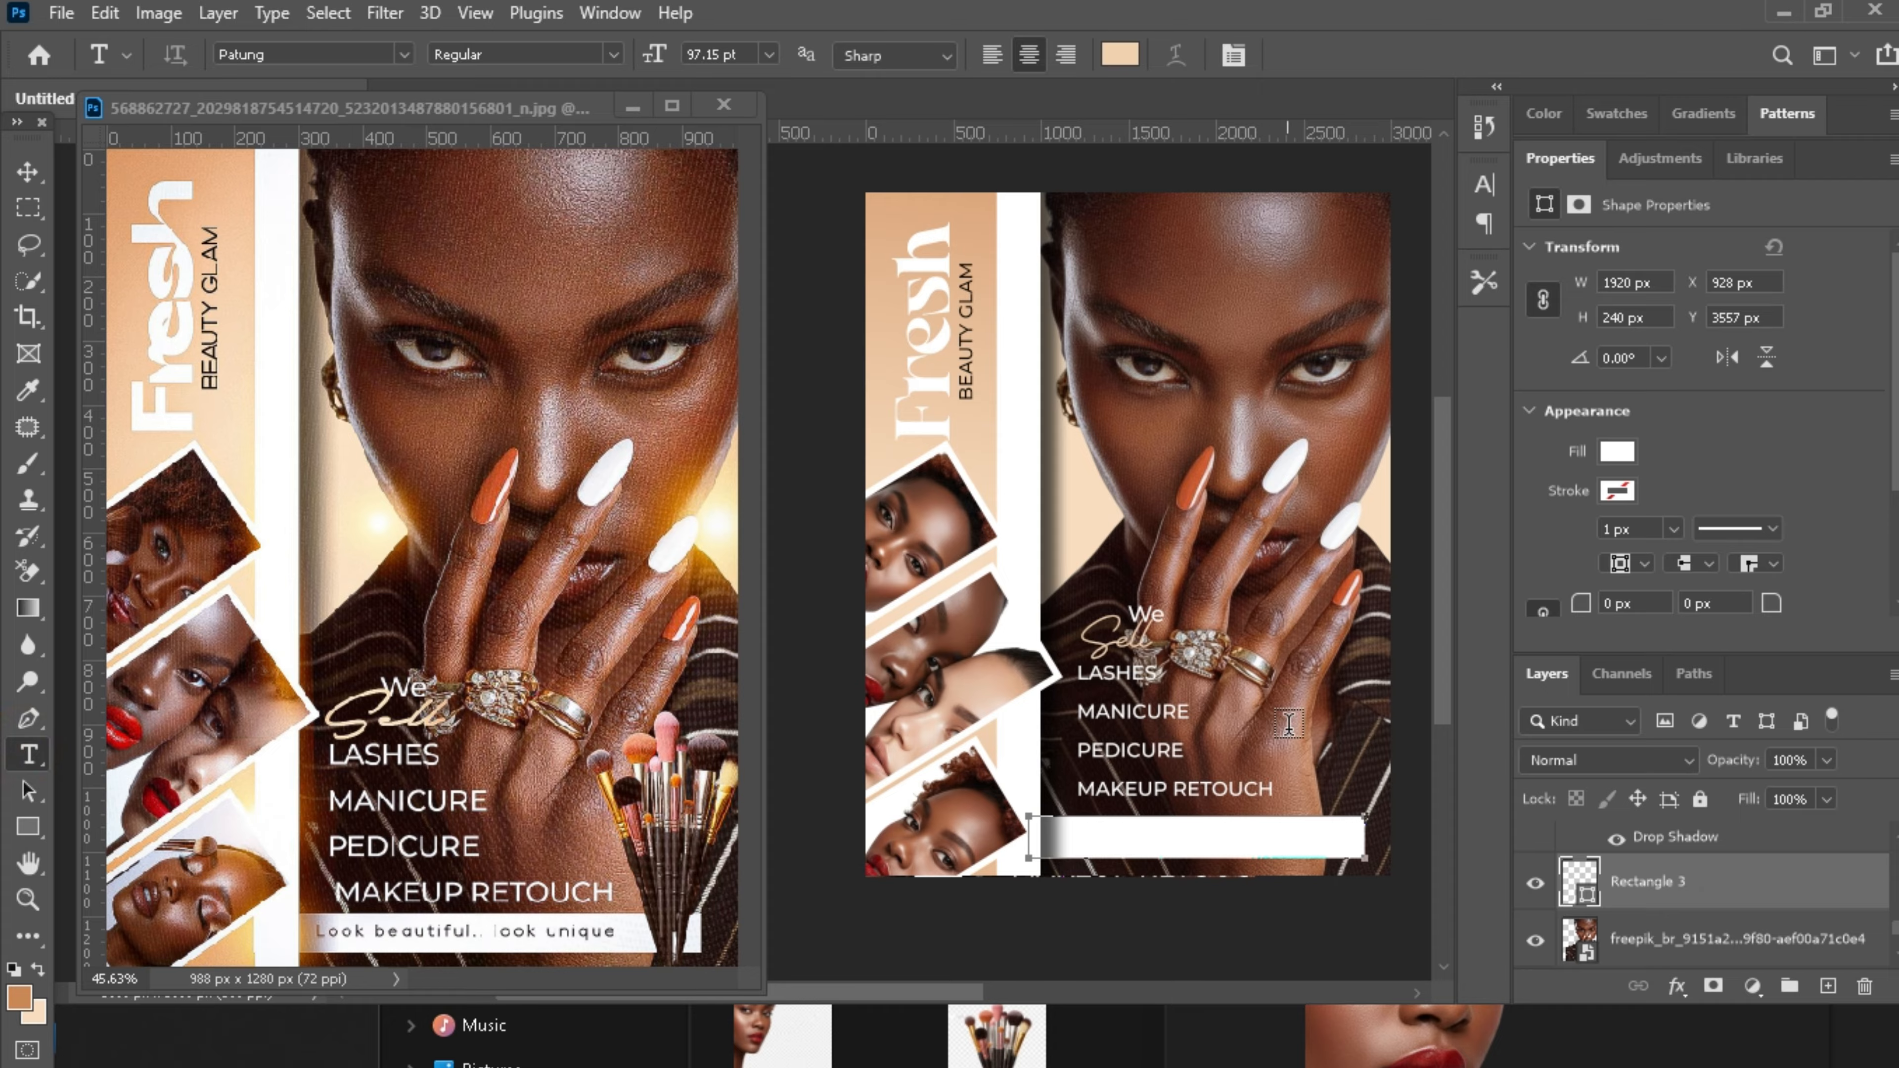
{"action": "left_click", "coordinate": [1337, 748]}
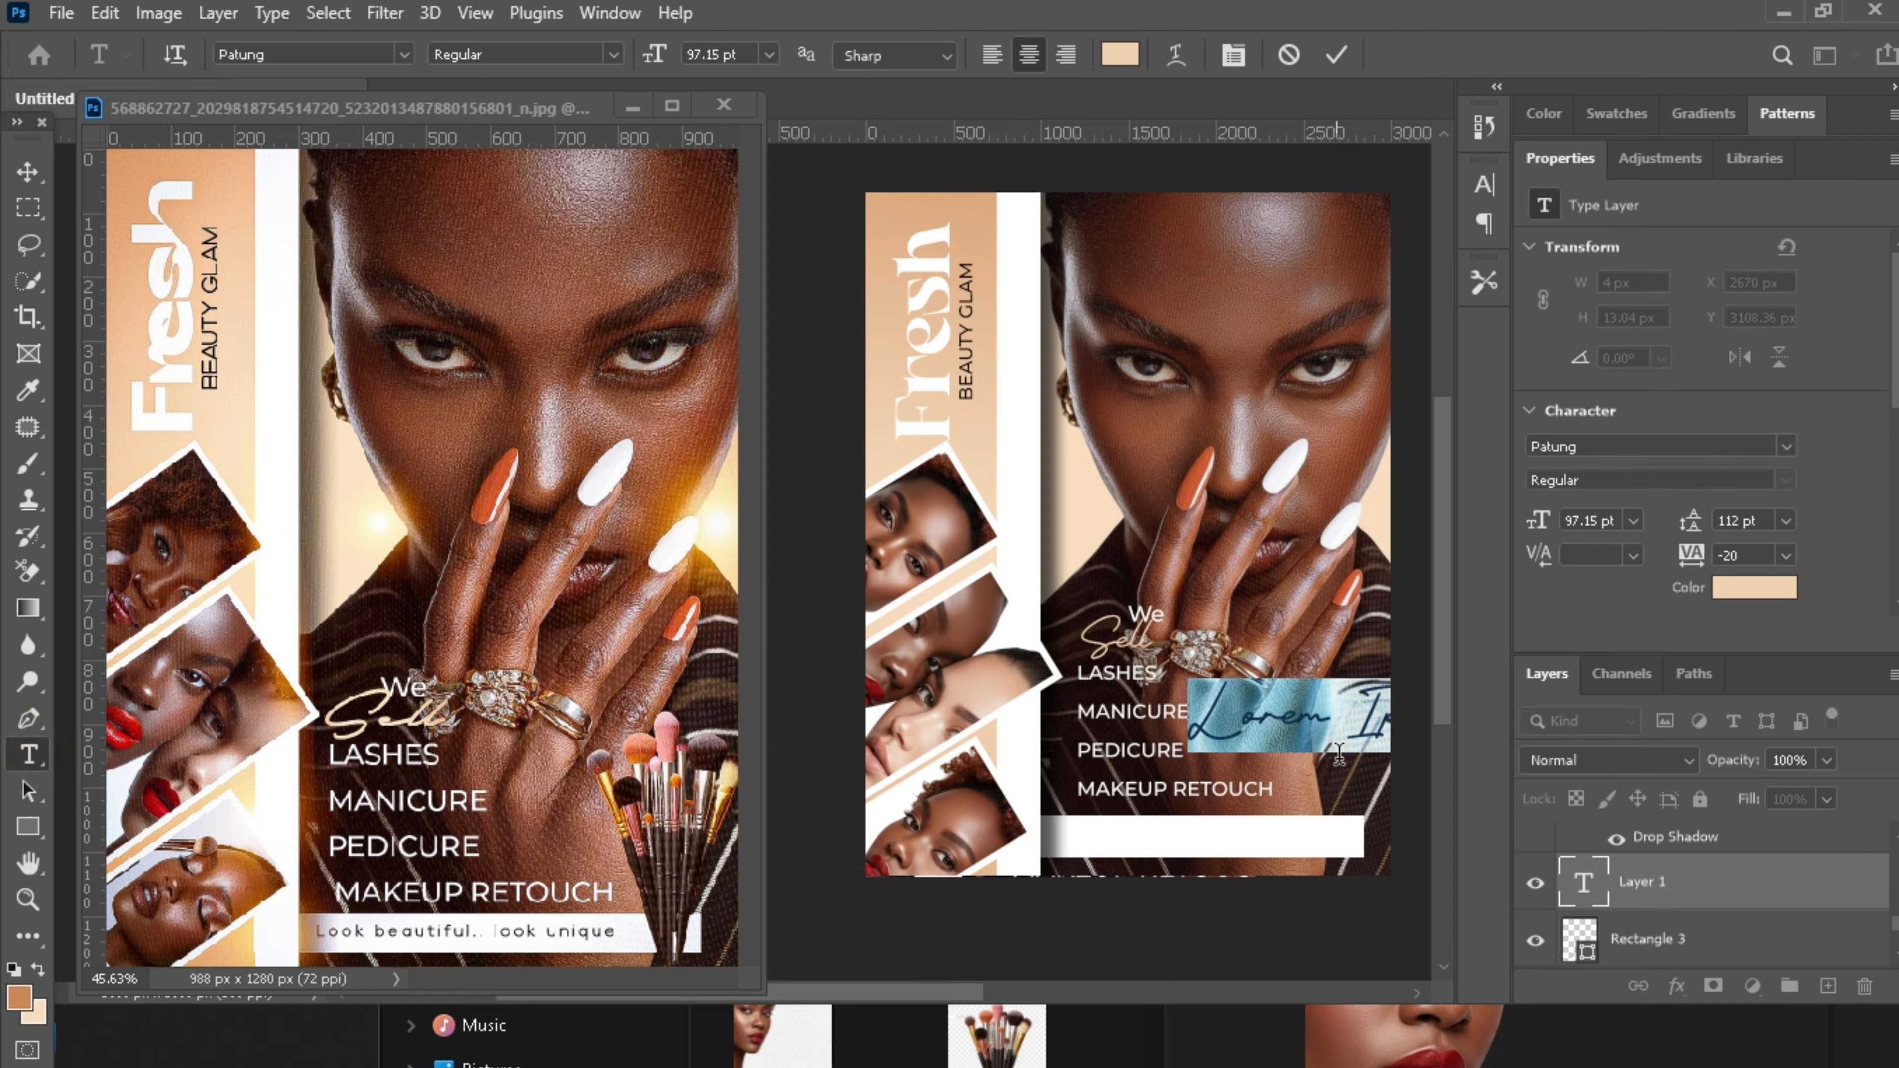
{"action": "left_click_drag", "start_coordinate": [1339, 754], "coordinate": [1215, 886]}
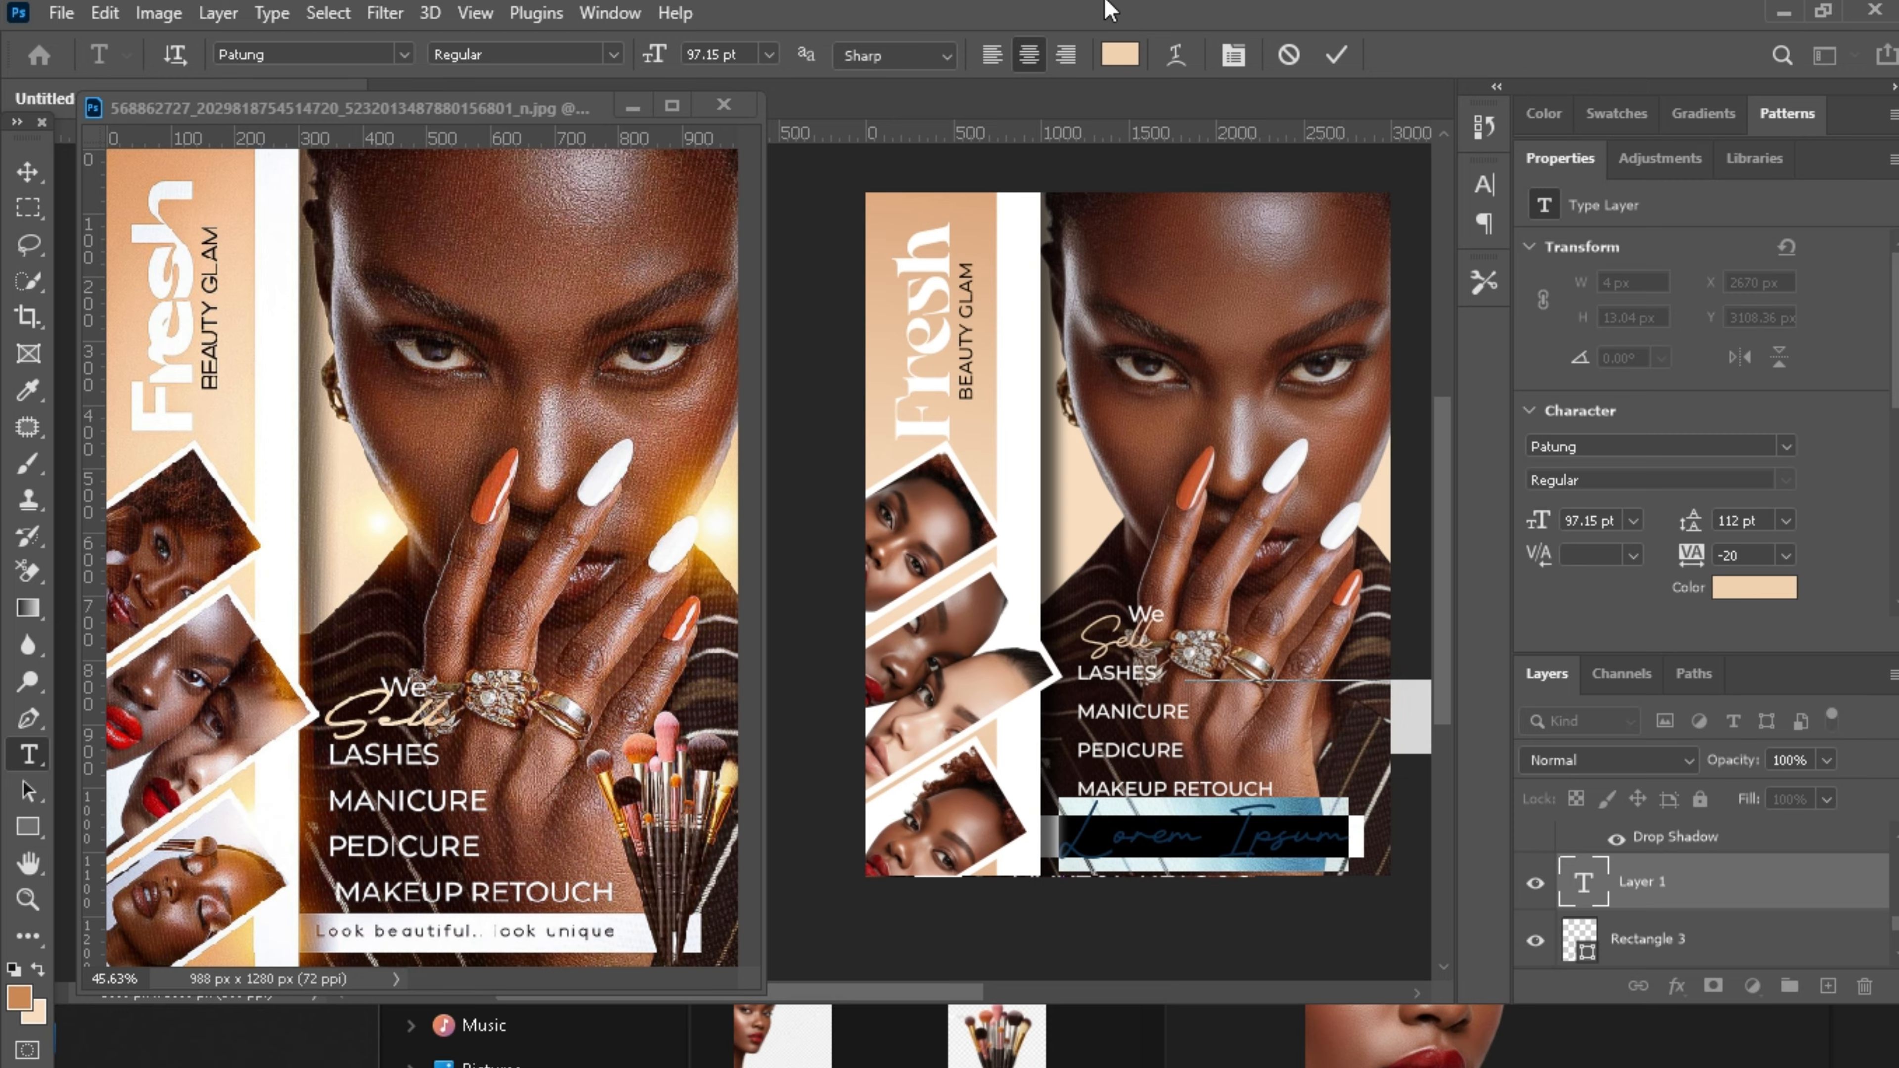
{"action": "left_click", "coordinate": [1120, 56]}
{"action": "left_click_drag", "start_coordinate": [1253, 434], "coordinate": [1170, 588]}
{"action": "left_click", "coordinate": [1780, 204]}
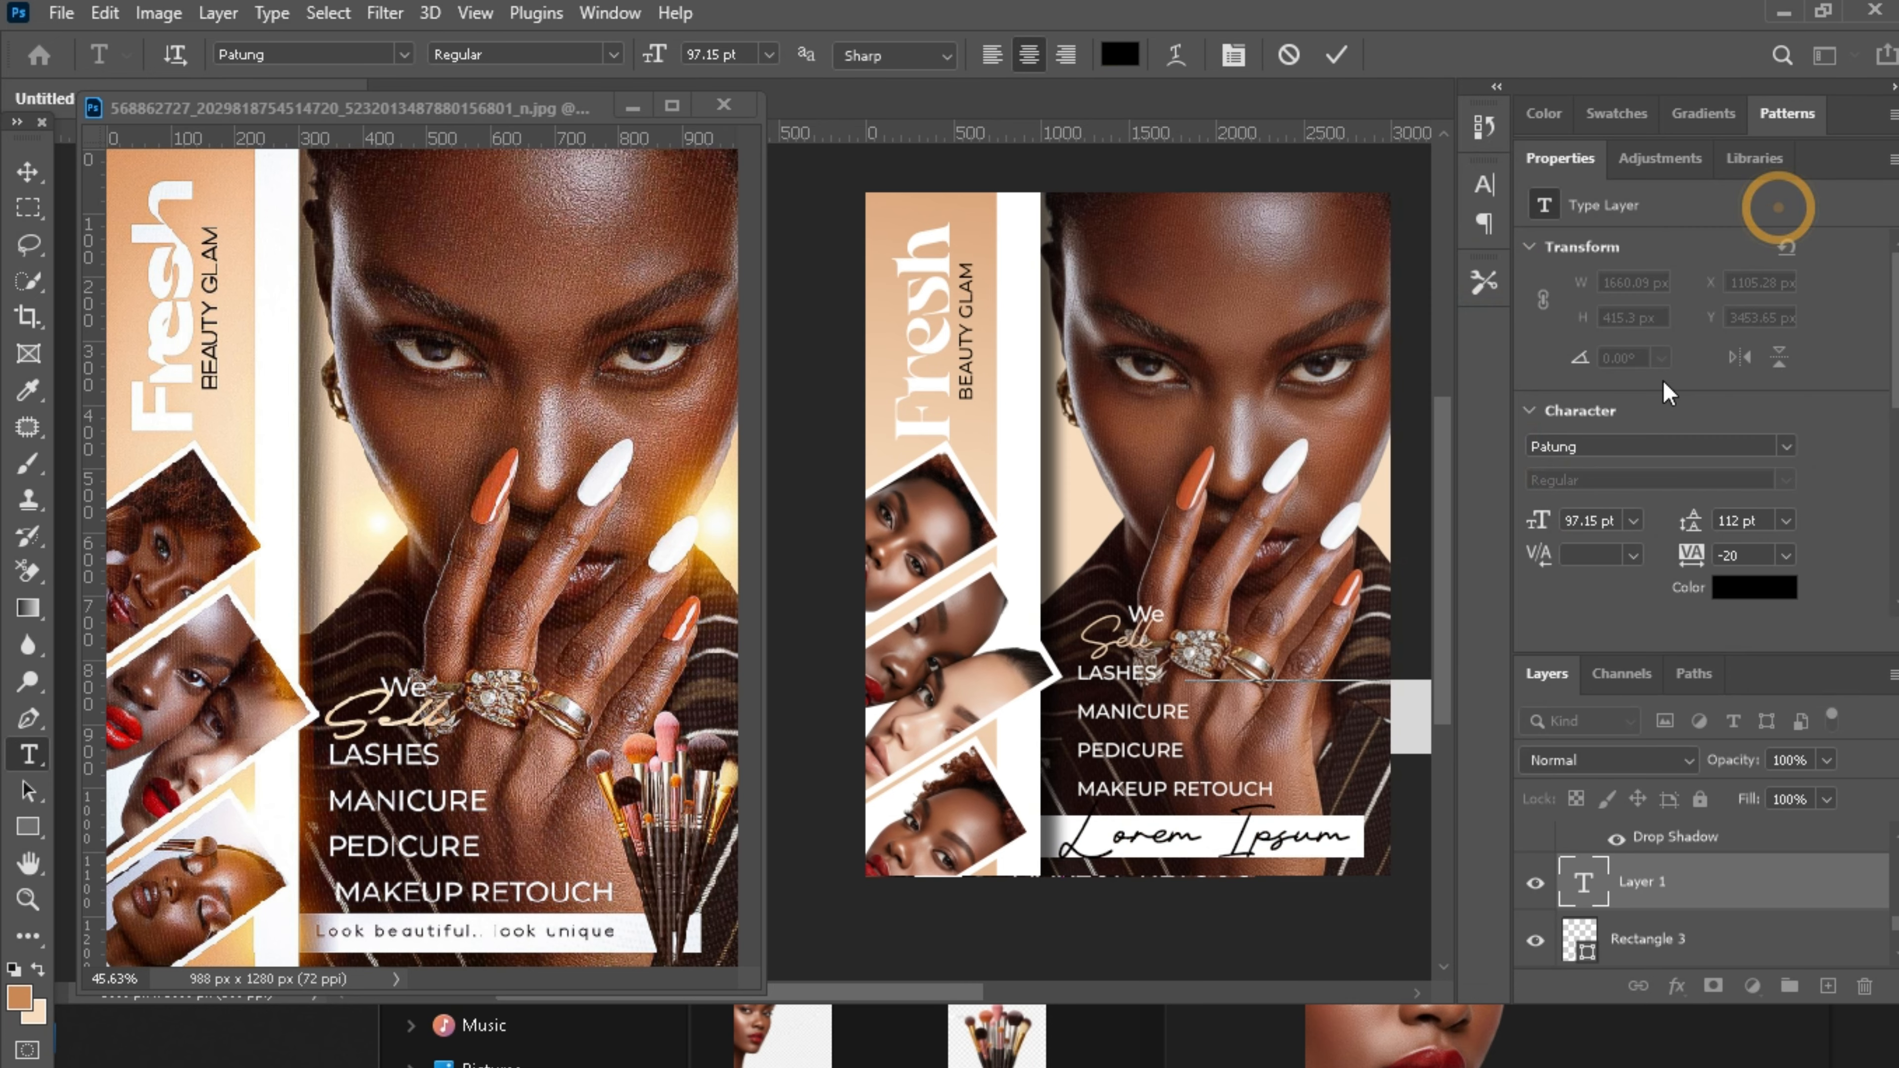
Set the new text in Montserrat Regular at 28 pt and replace the placeholder with "Look".
{"action": "left_click", "coordinate": [1787, 447]}
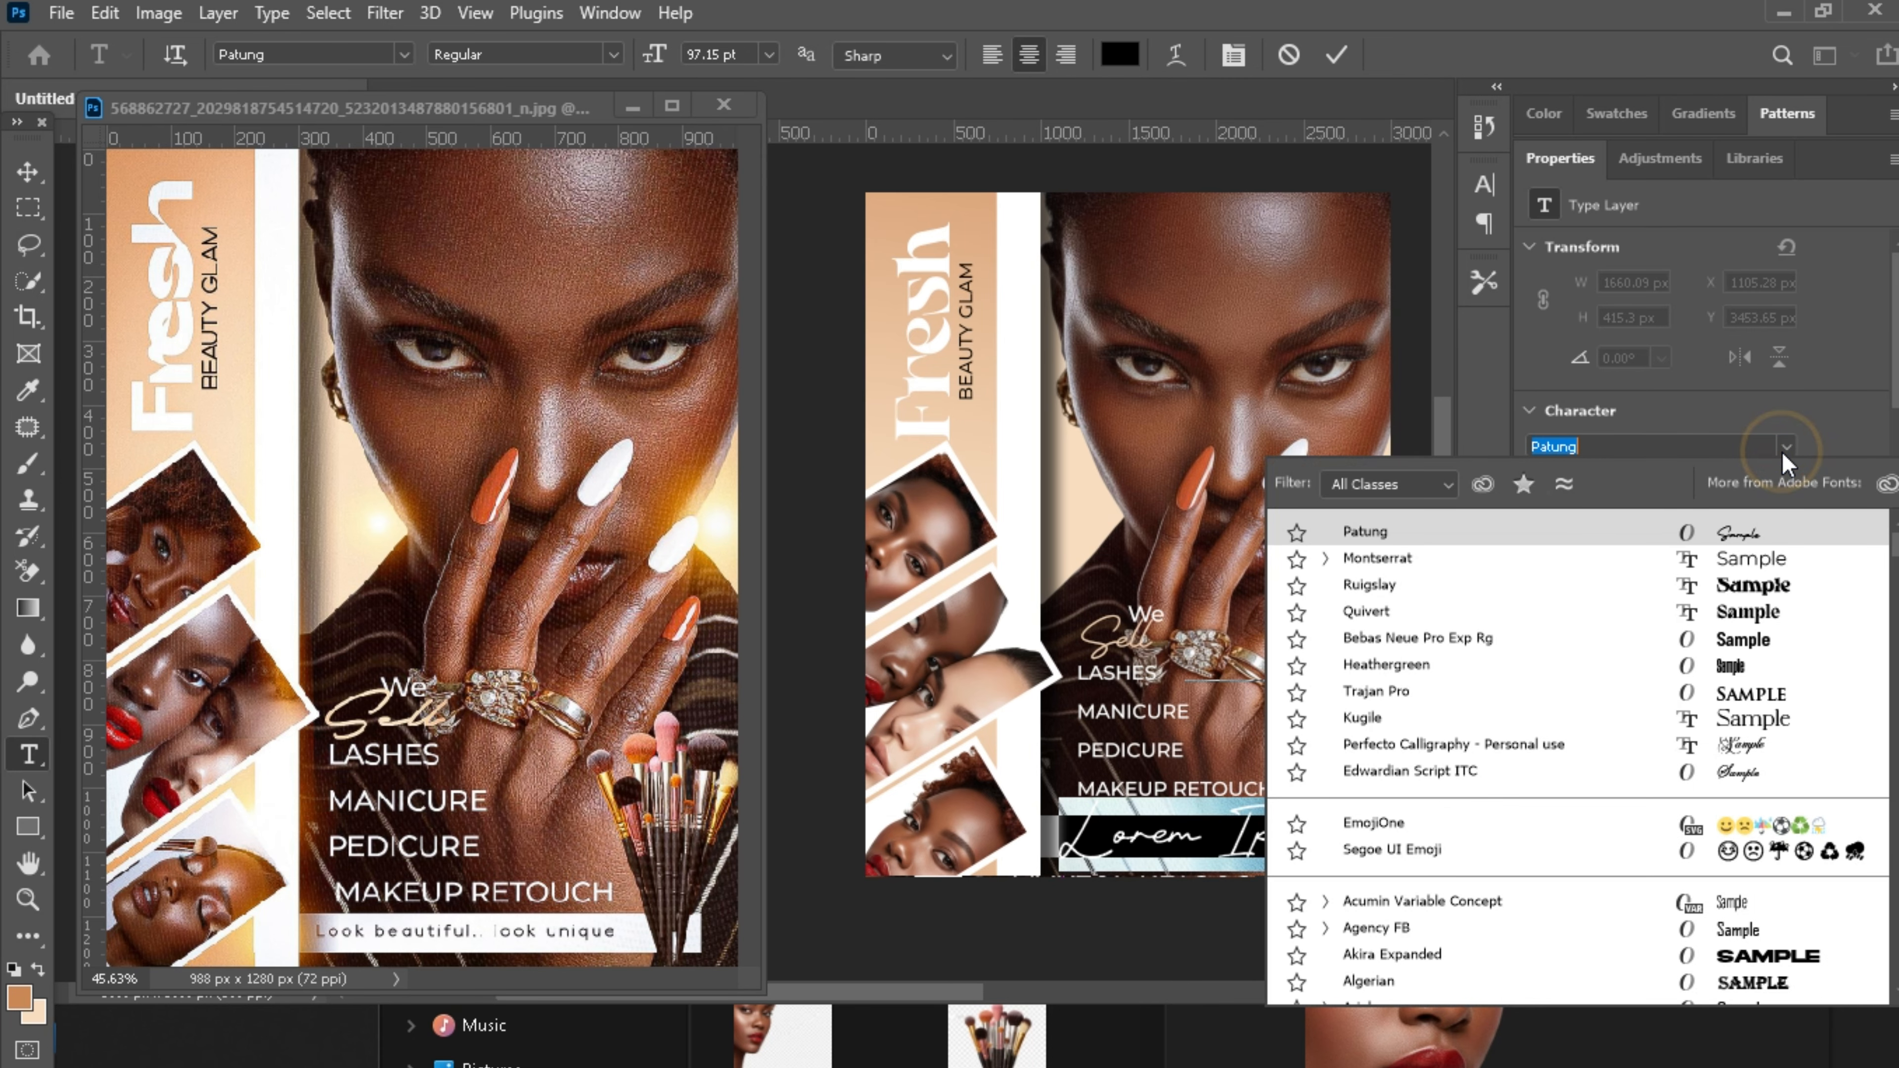
{"action": "left_click", "coordinate": [1422, 563]}
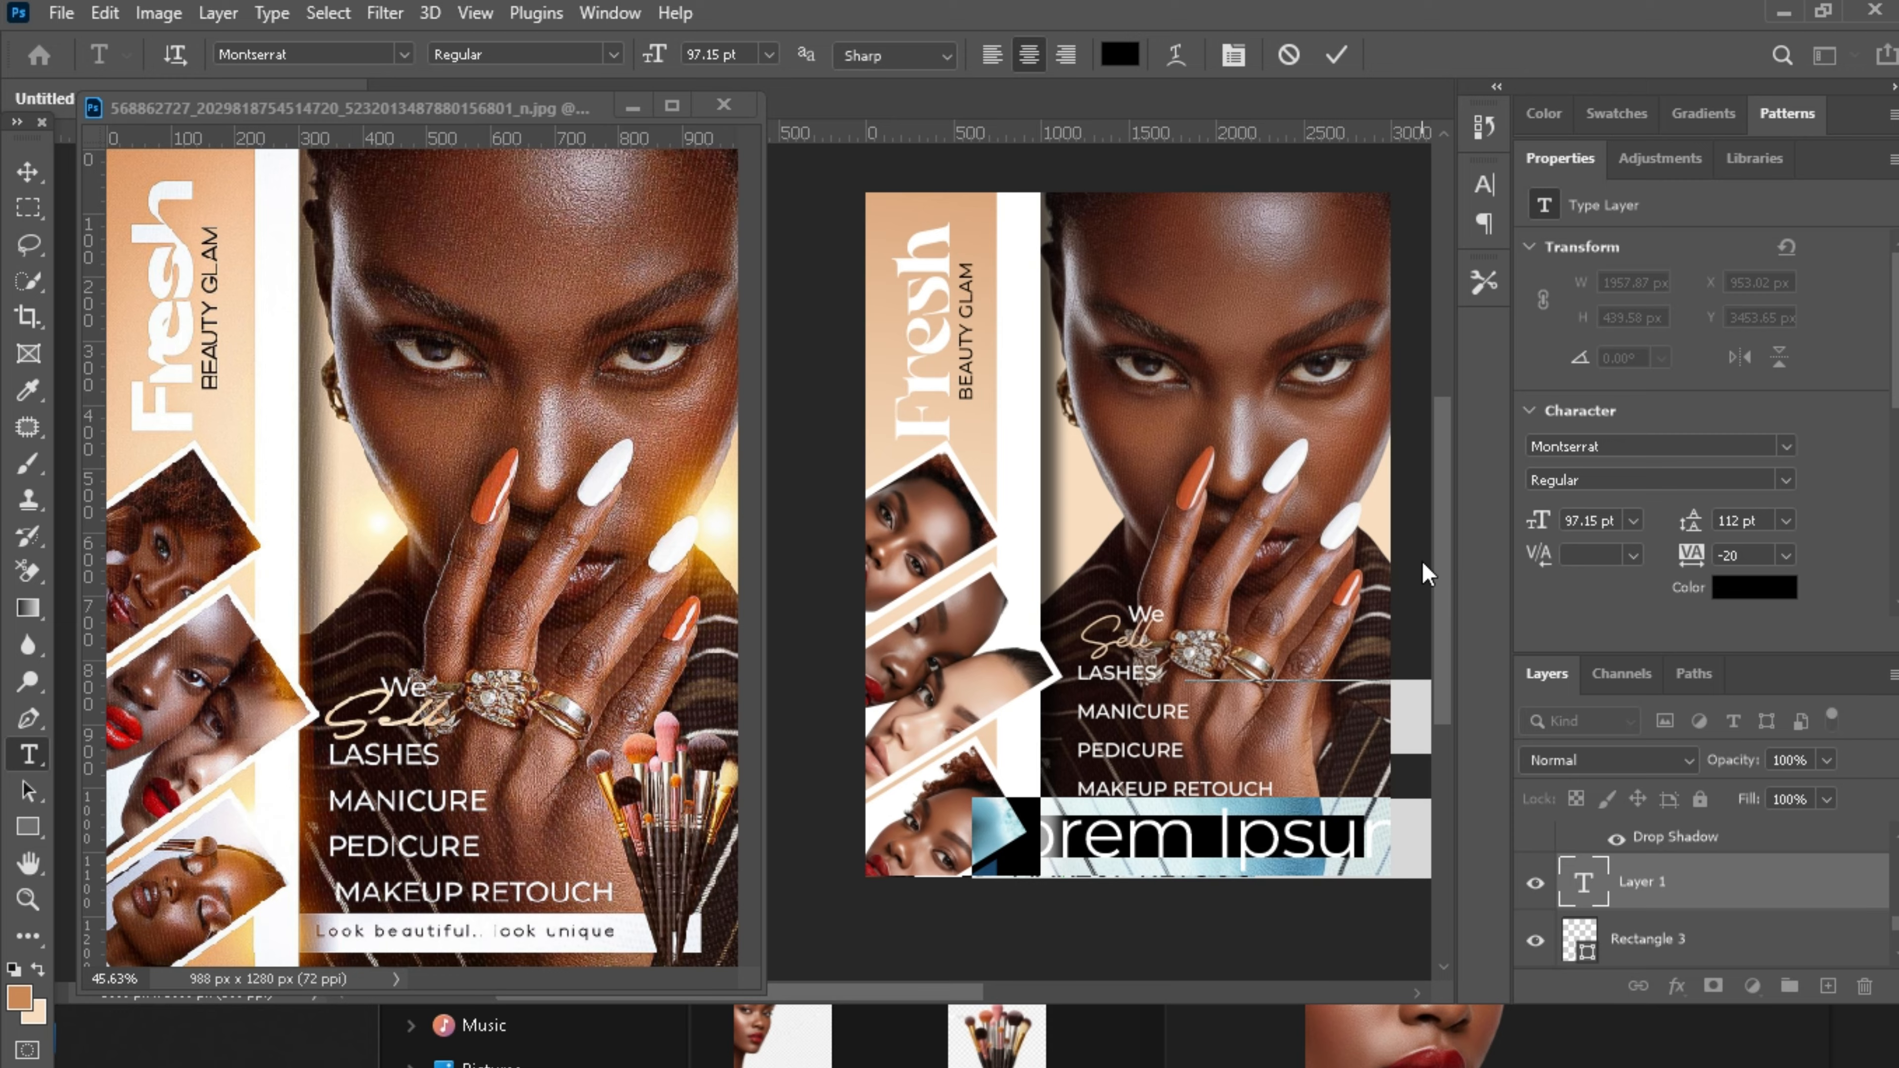
{"action": "key", "text": "ctrl+a"}
{"action": "type", "text": "LOOK"}
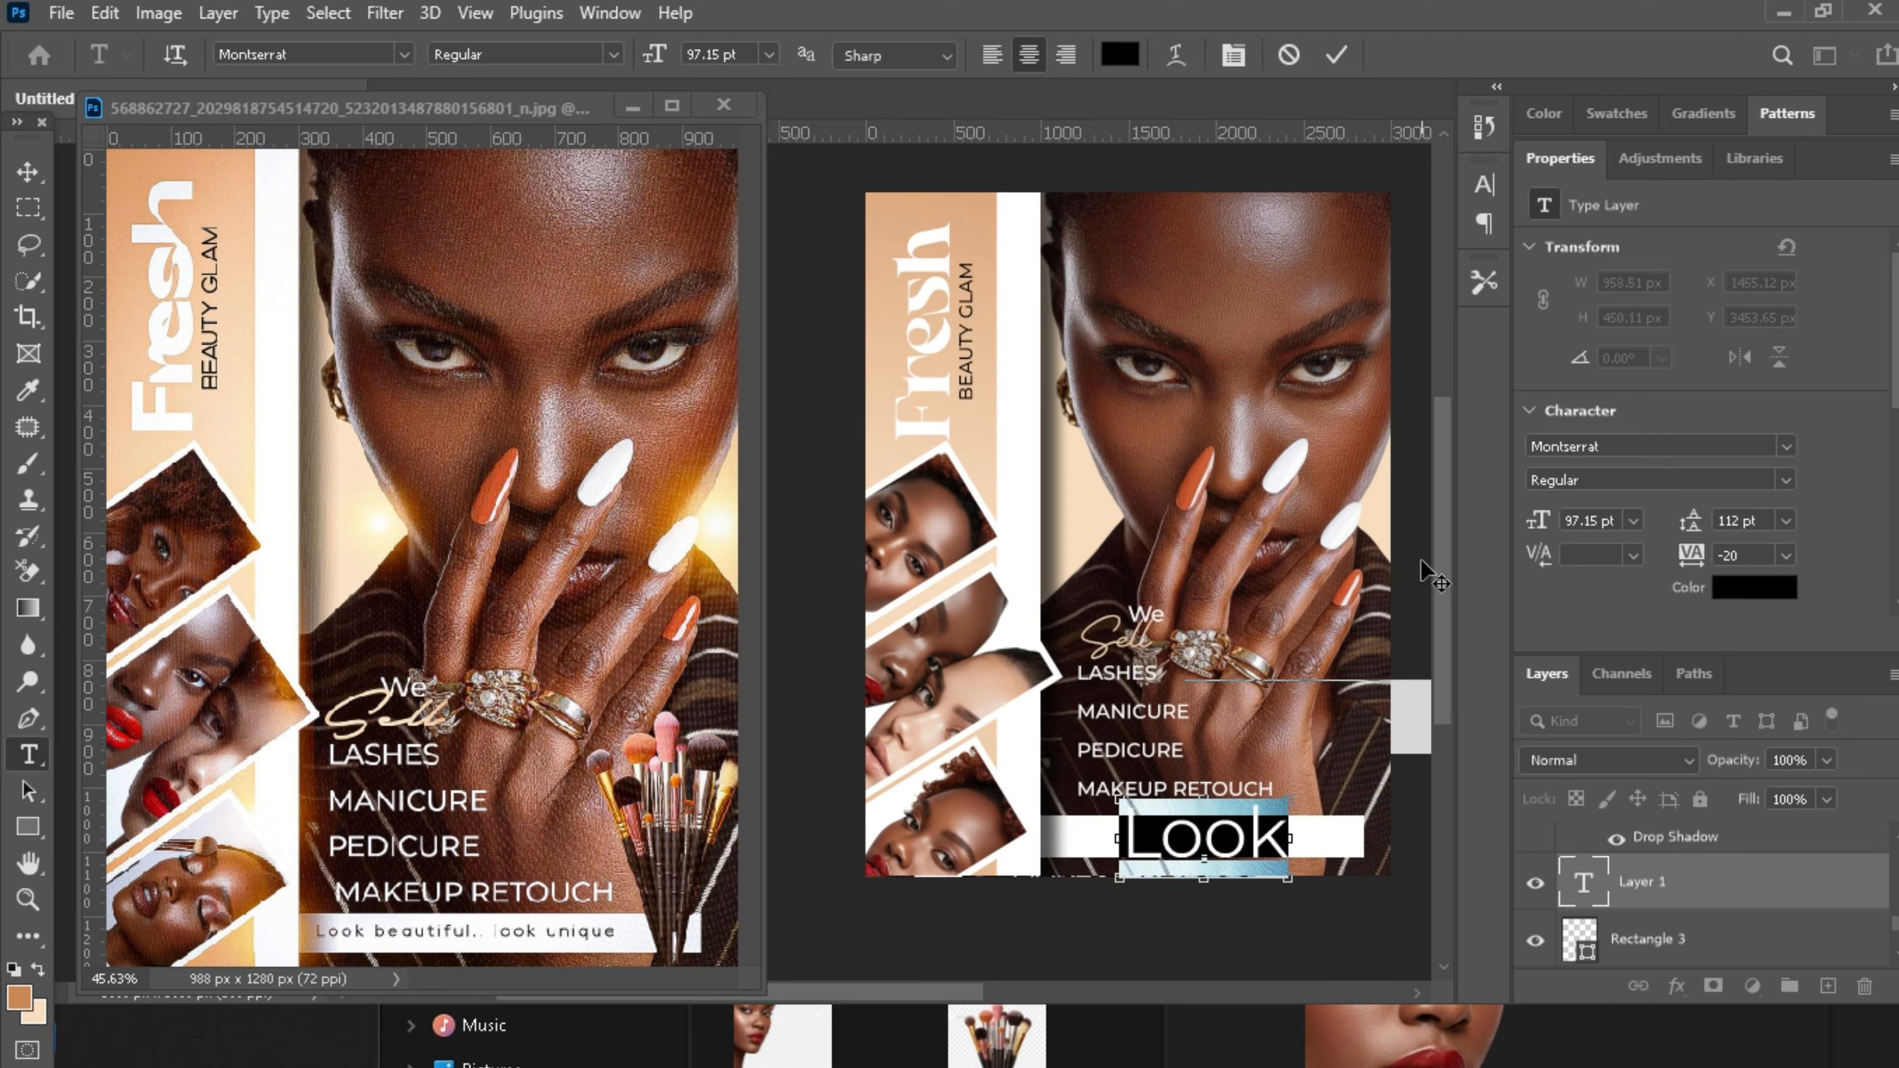
{"action": "left_click_drag", "start_coordinate": [1537, 520], "coordinate": [1443, 552]}
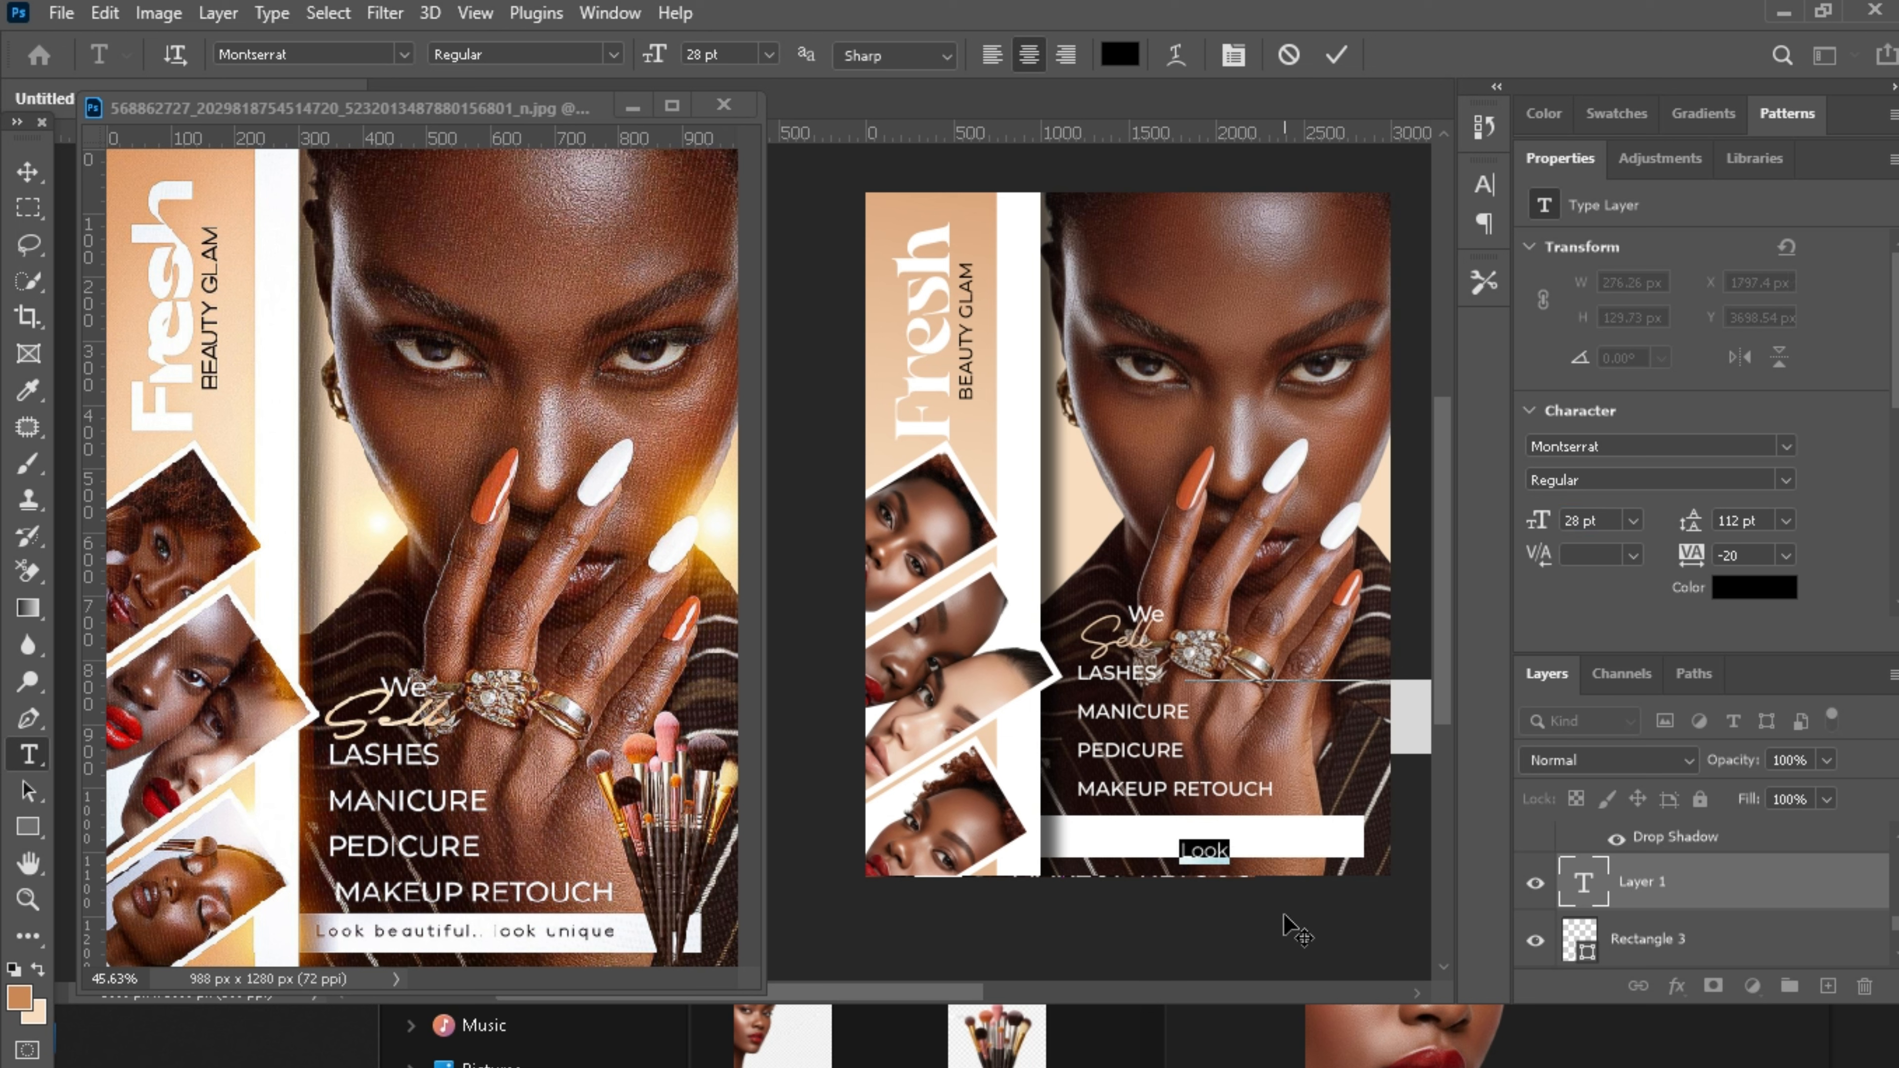
Extend the text to read "Look beautiful... look unique" and position it inside the white bar.
{"action": "left_click_drag", "start_coordinate": [1281, 874], "coordinate": [1158, 862]}
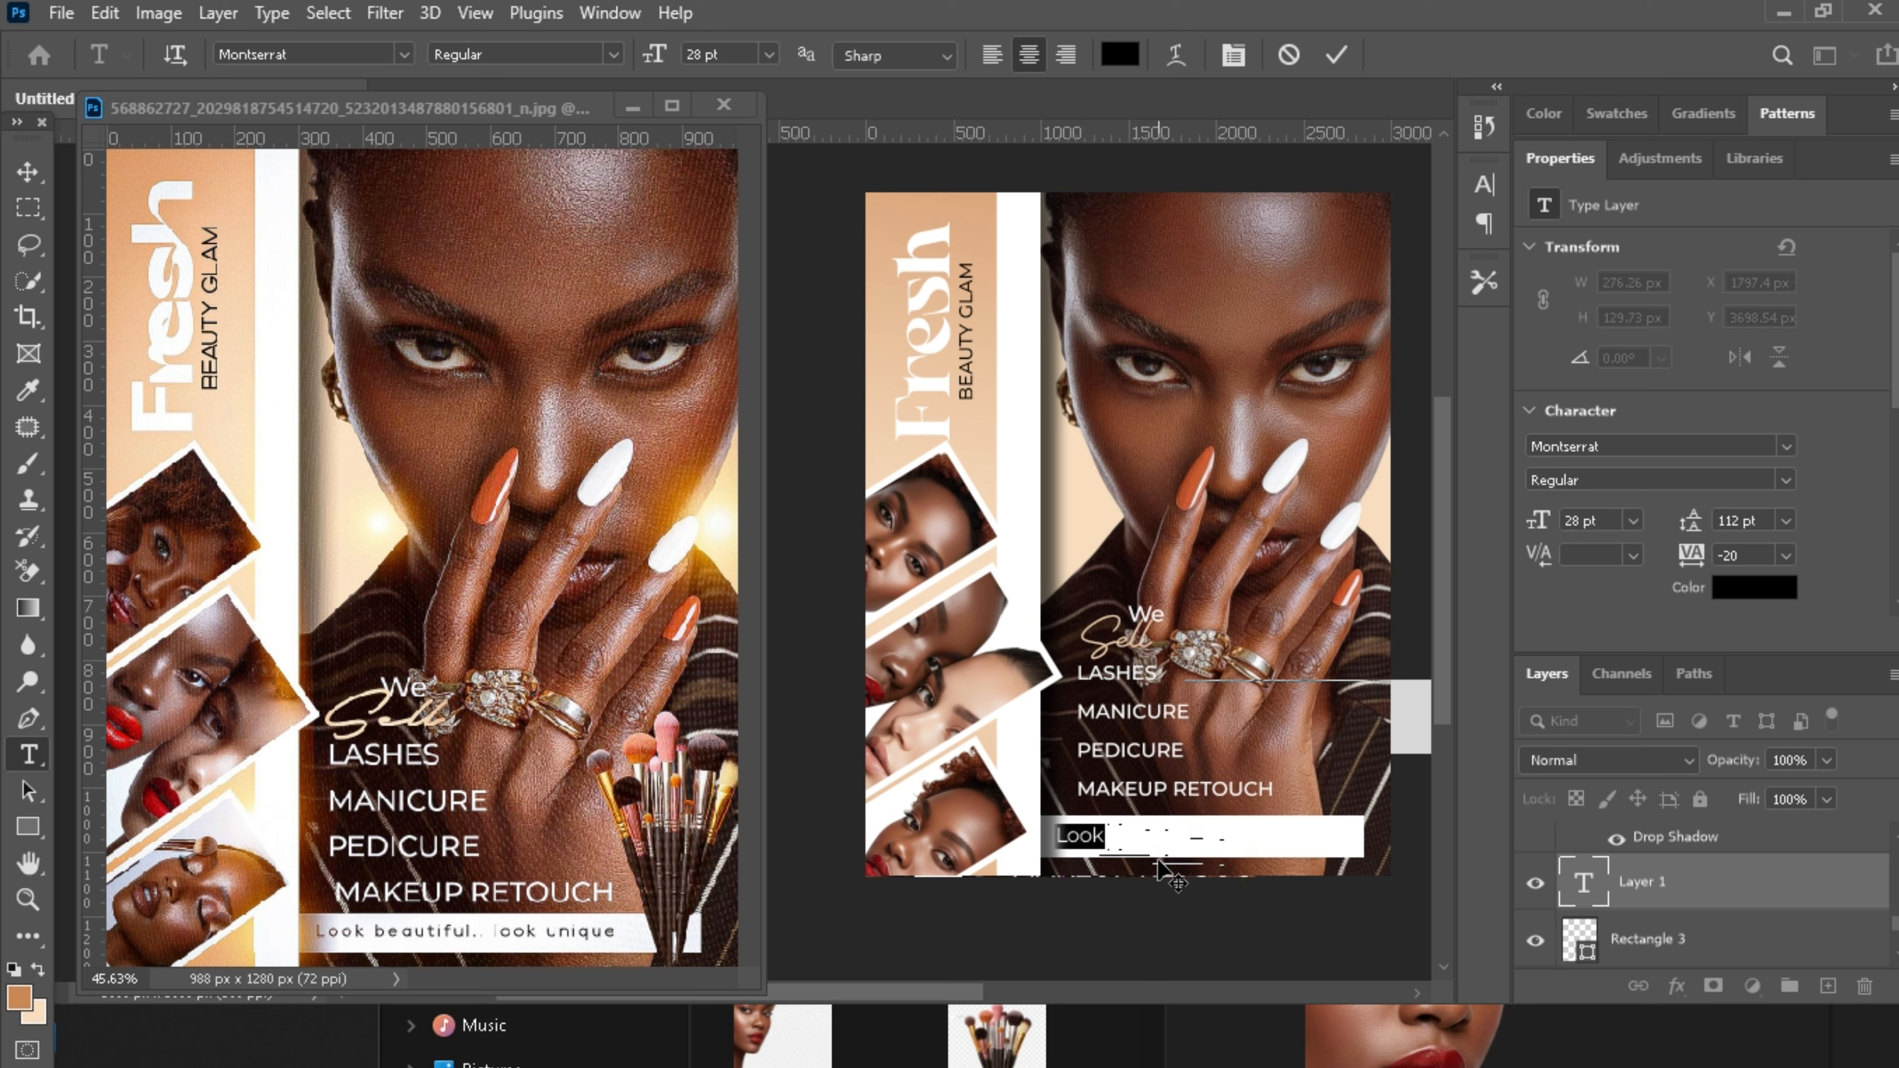
{"action": "key", "text": "Right"}
{"action": "type", "text": "bea"}
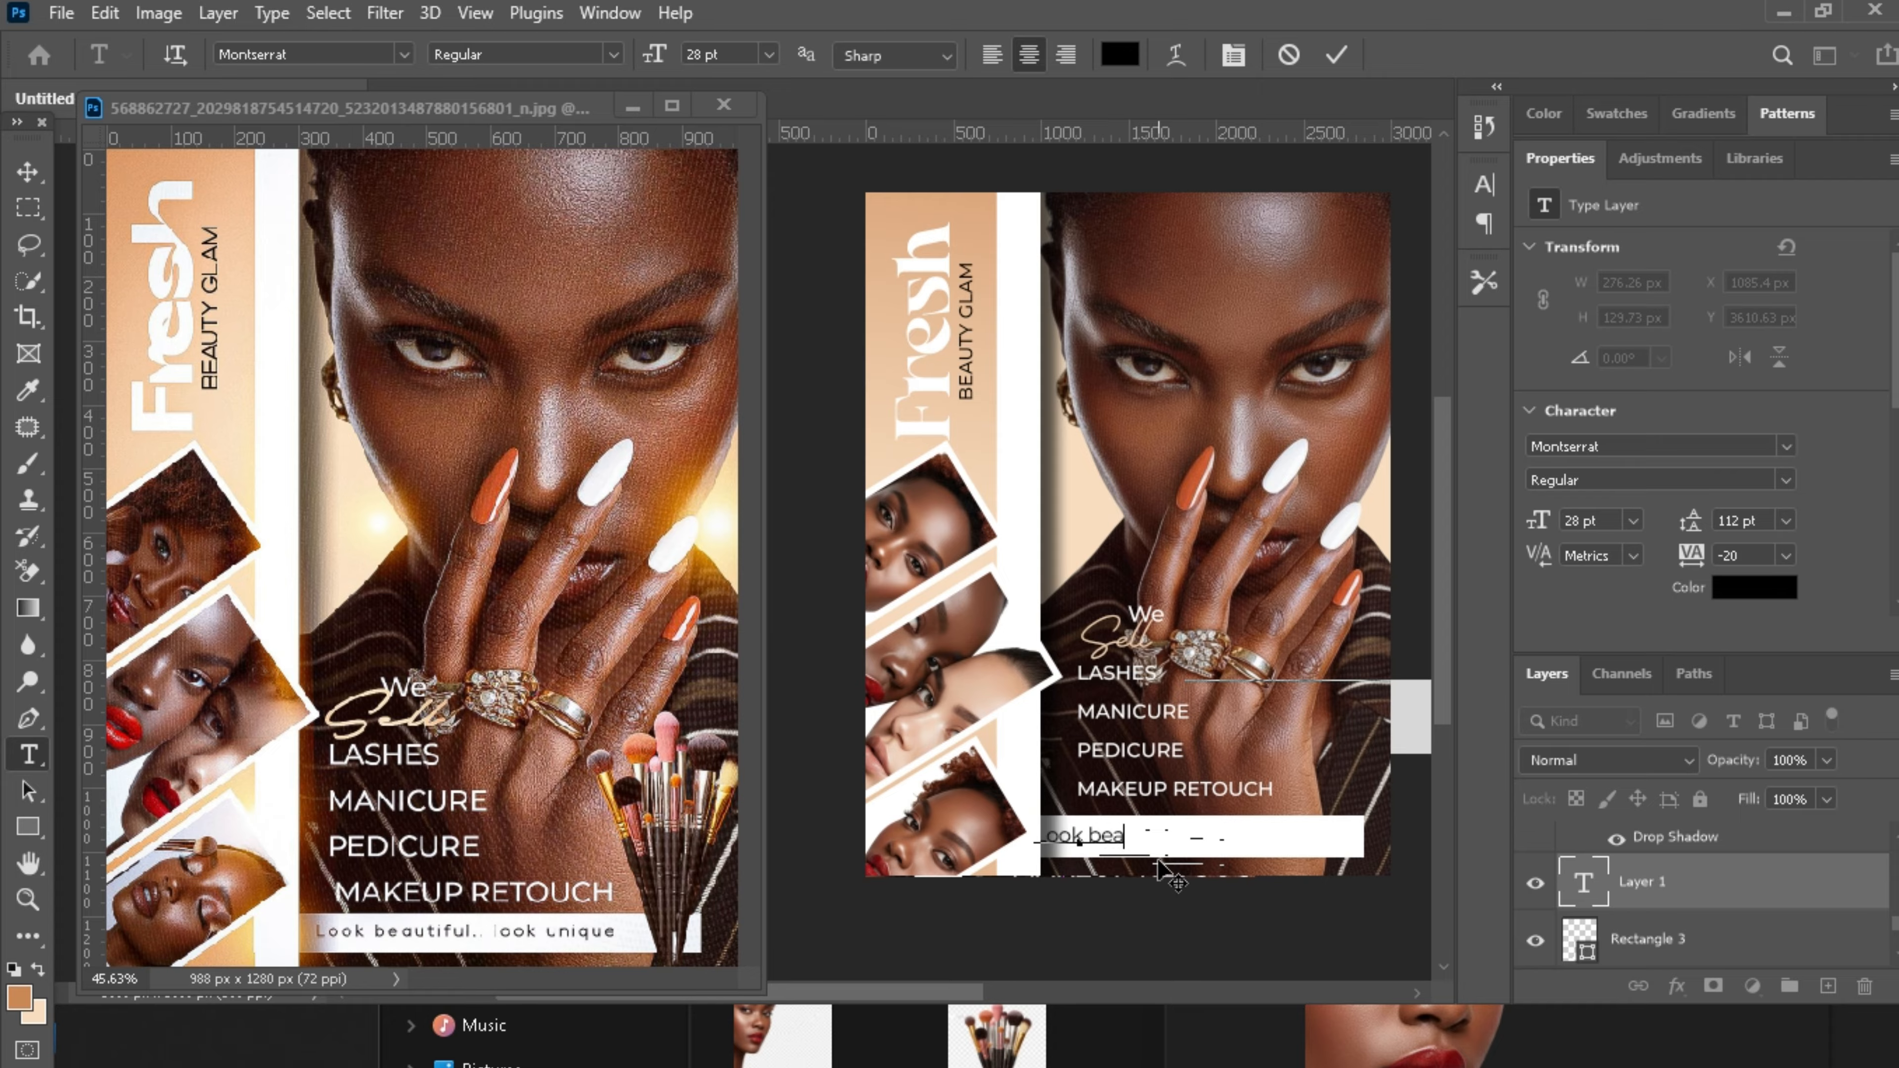
{"action": "type", "text": "utiful... look uni"}
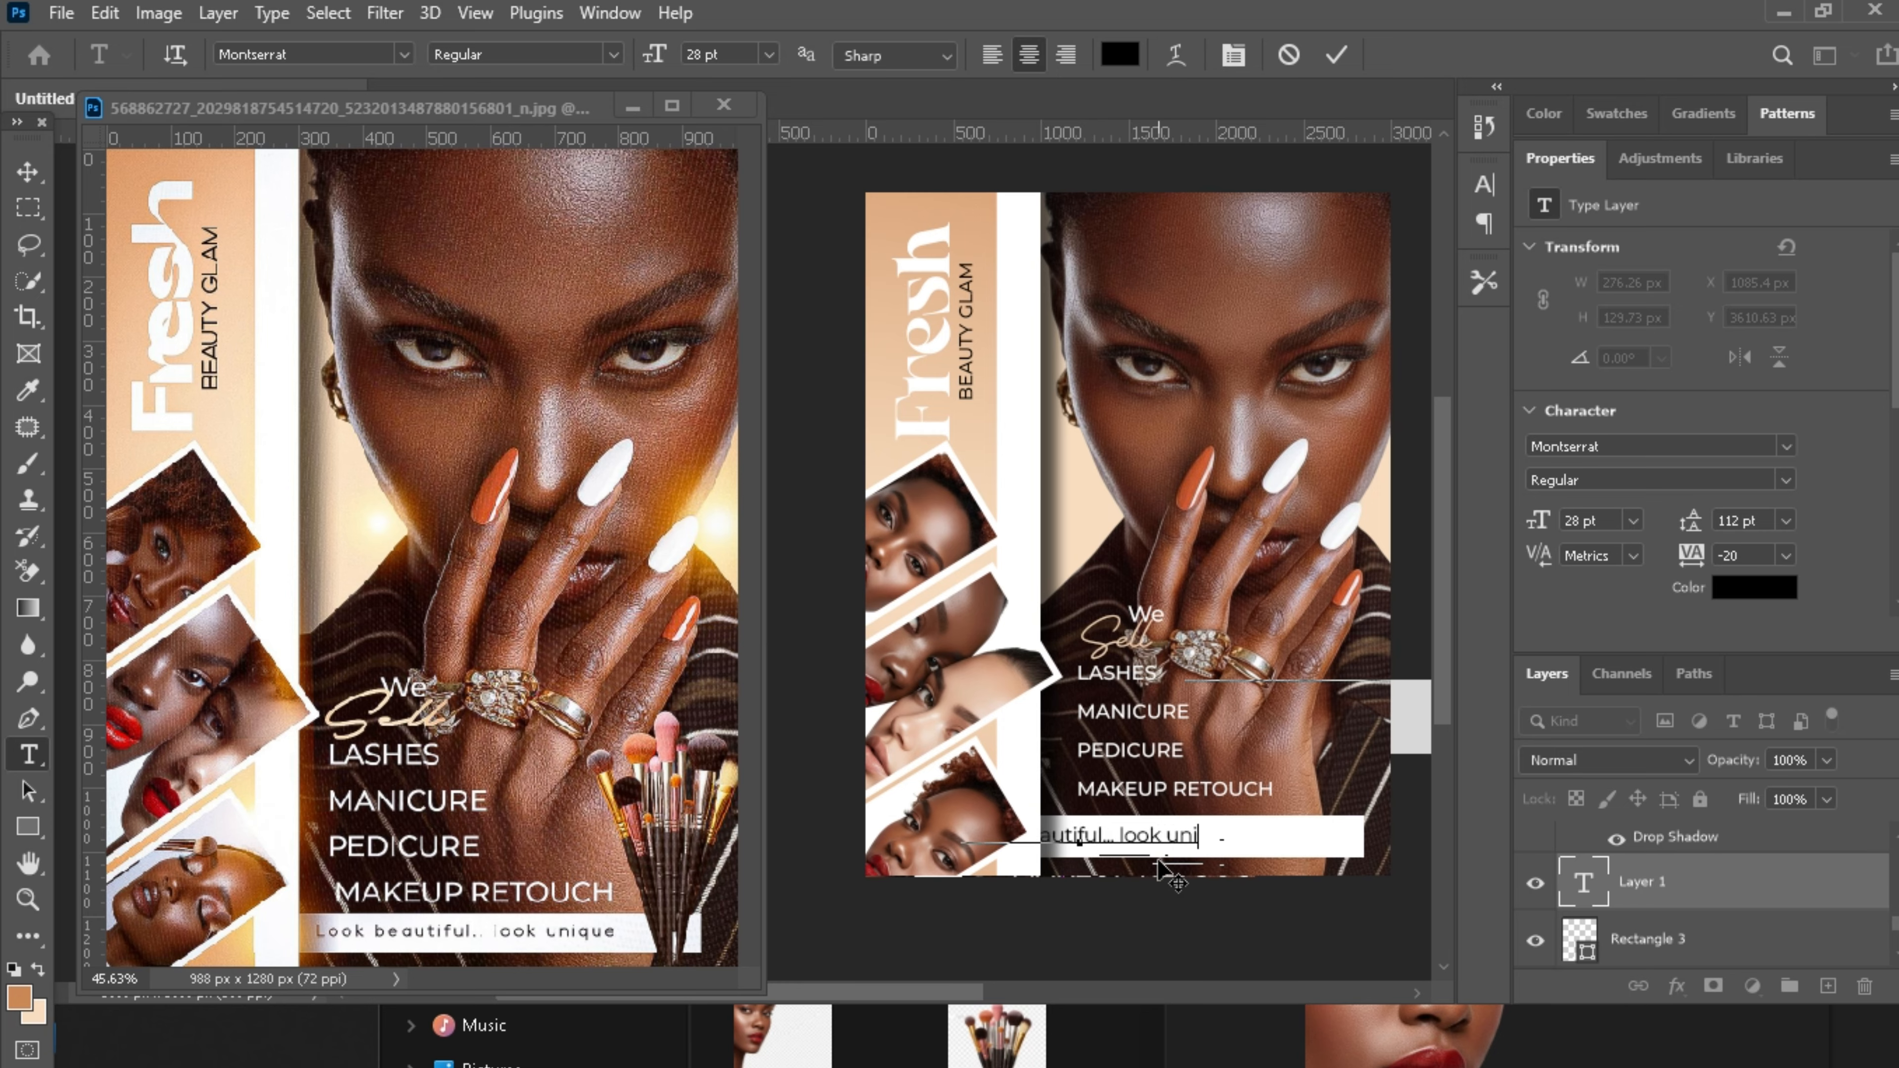
{"action": "type", "text": "que"}
{"action": "left_click_drag", "start_coordinate": [1158, 862], "coordinate": [1312, 866]}
Reduce the tagline to 22 pt and shift it to the left end of the white bar.
{"action": "key", "text": "ctrl+a"}
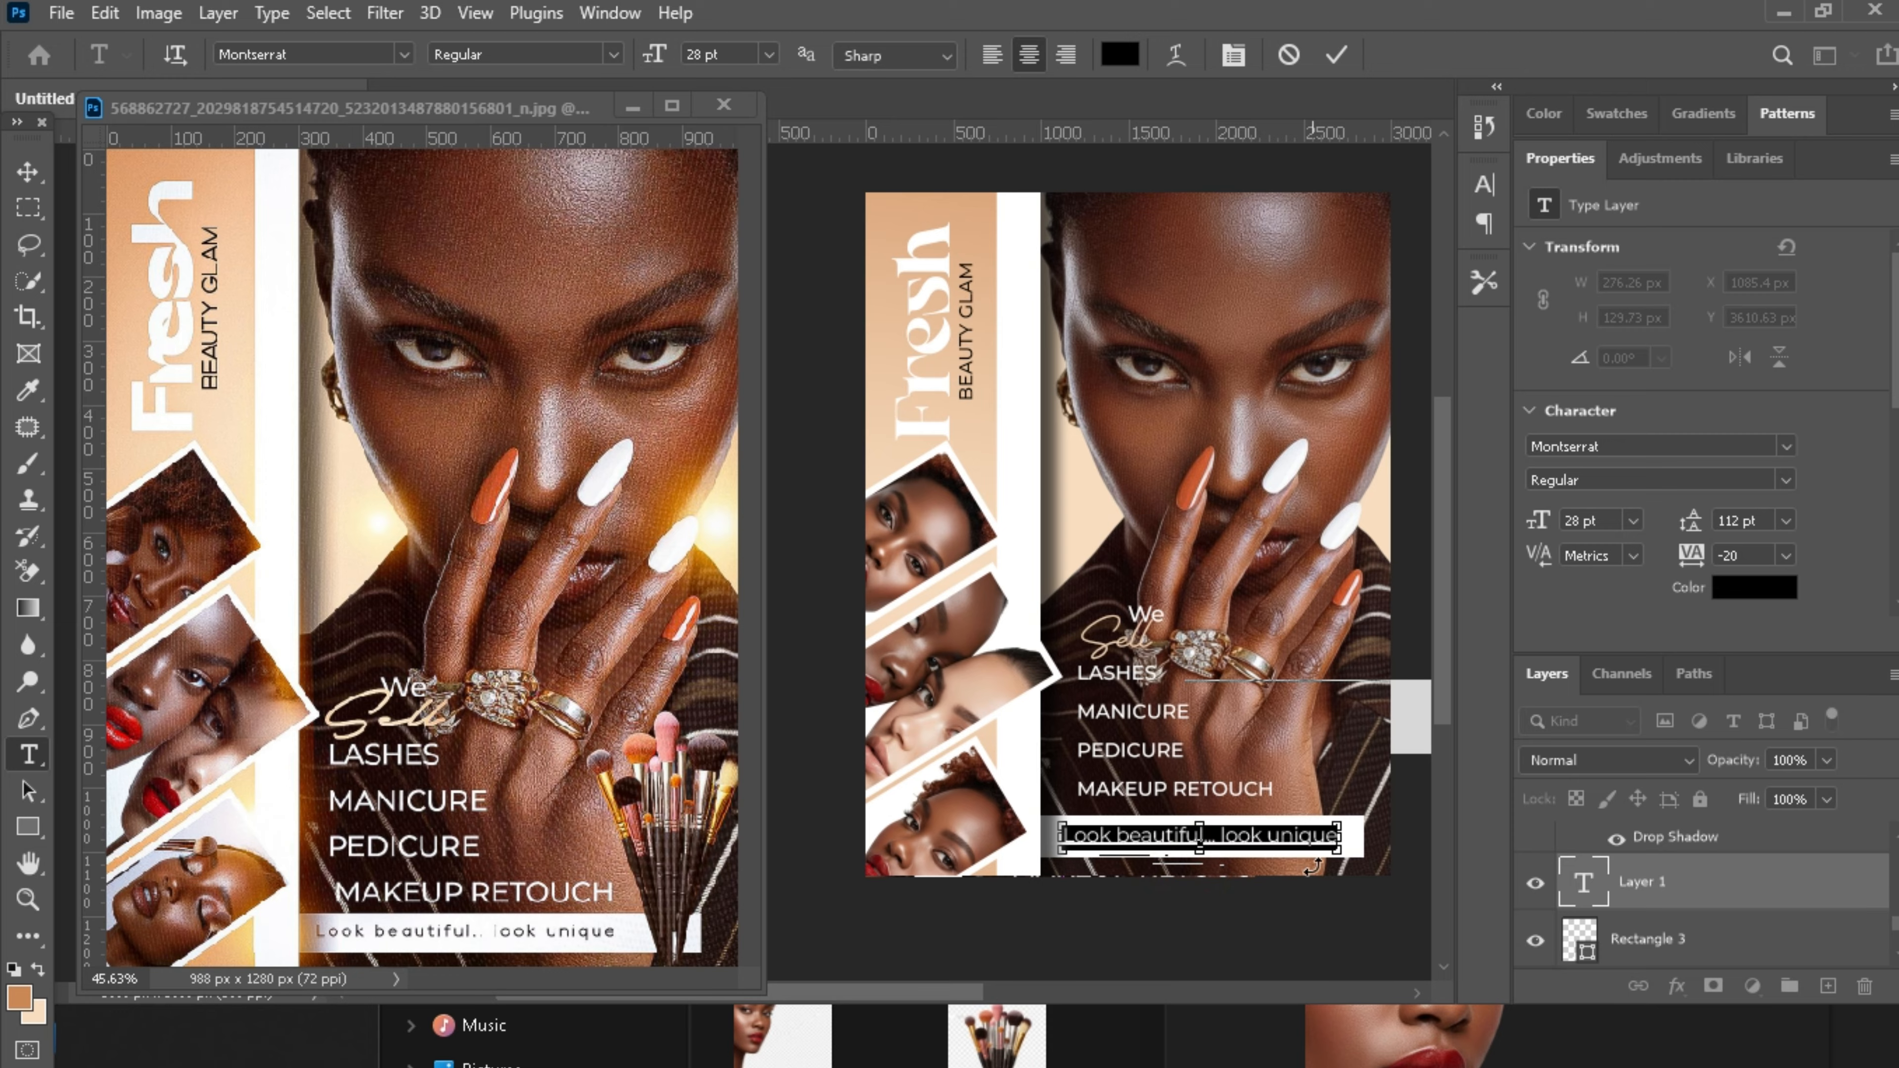
{"action": "left_click_drag", "start_coordinate": [1540, 516], "coordinate": [1532, 522]}
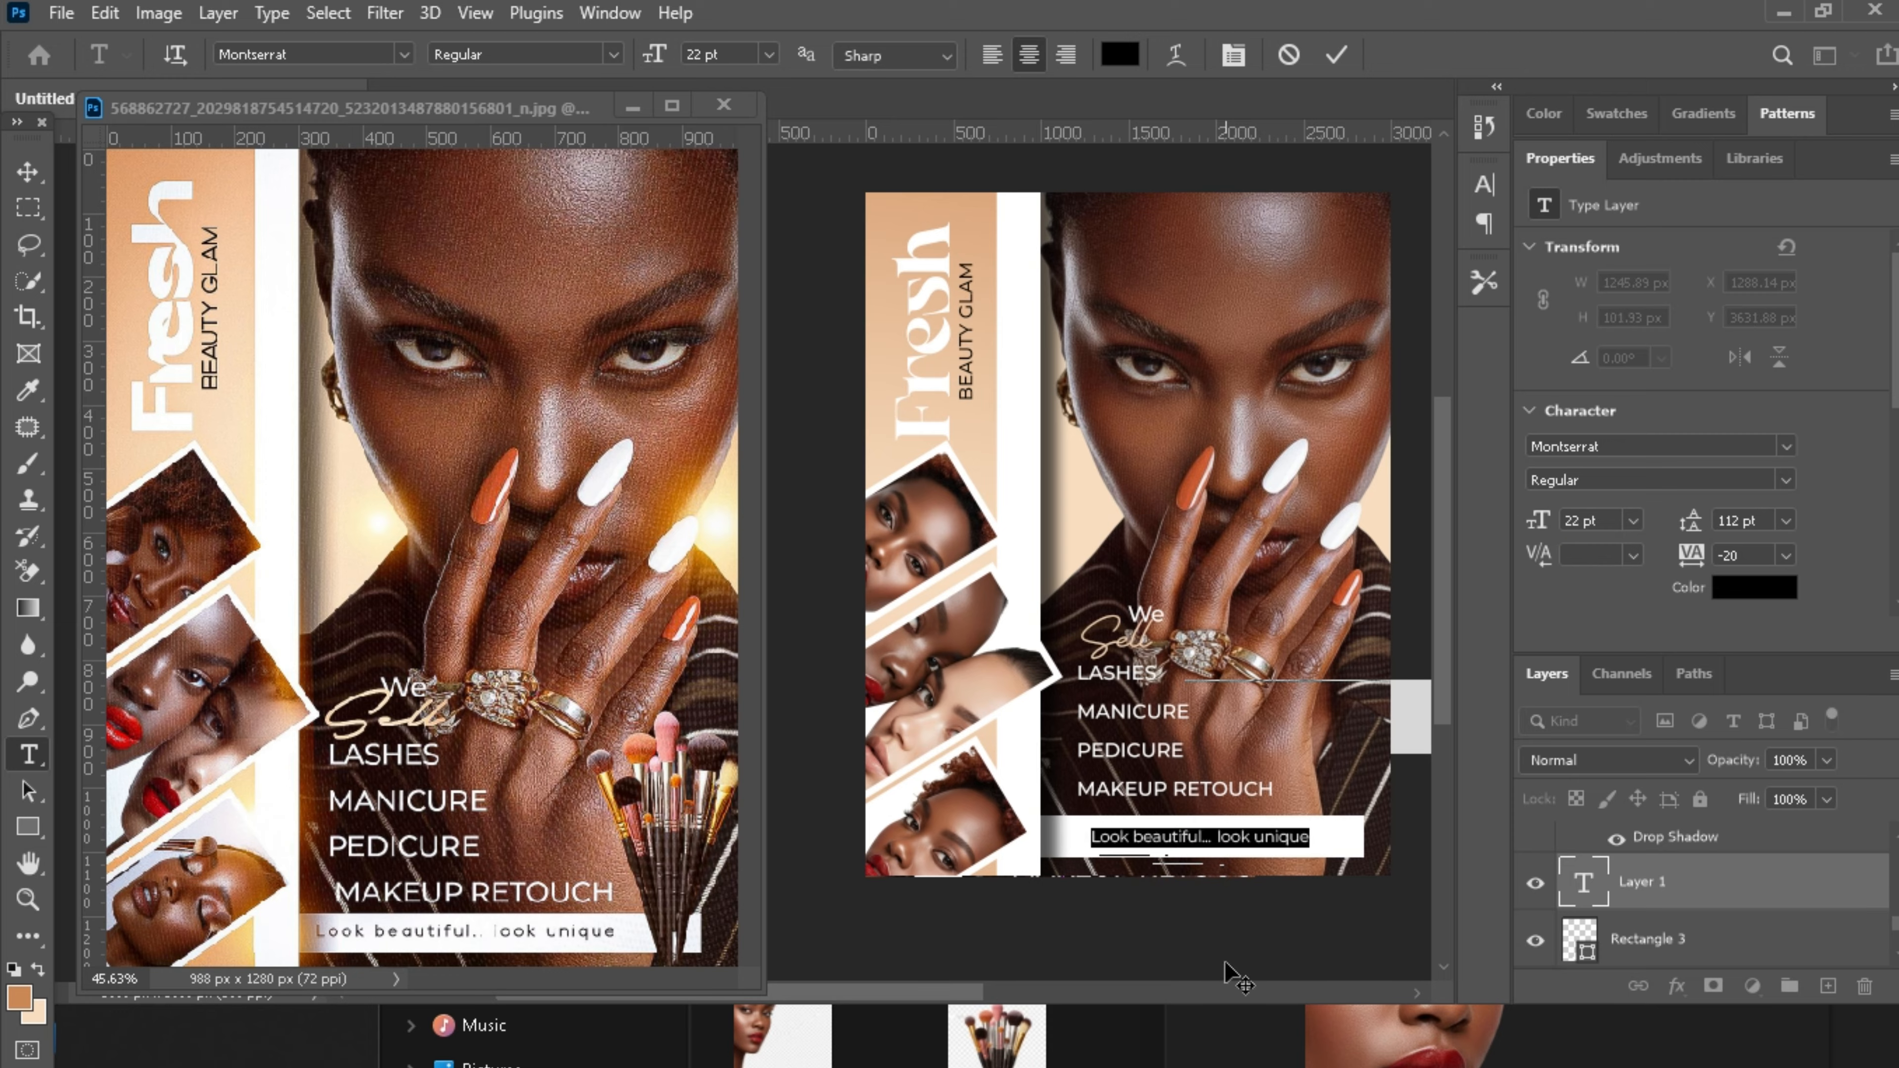
{"action": "left_click_drag", "start_coordinate": [1273, 889], "coordinate": [1241, 885]}
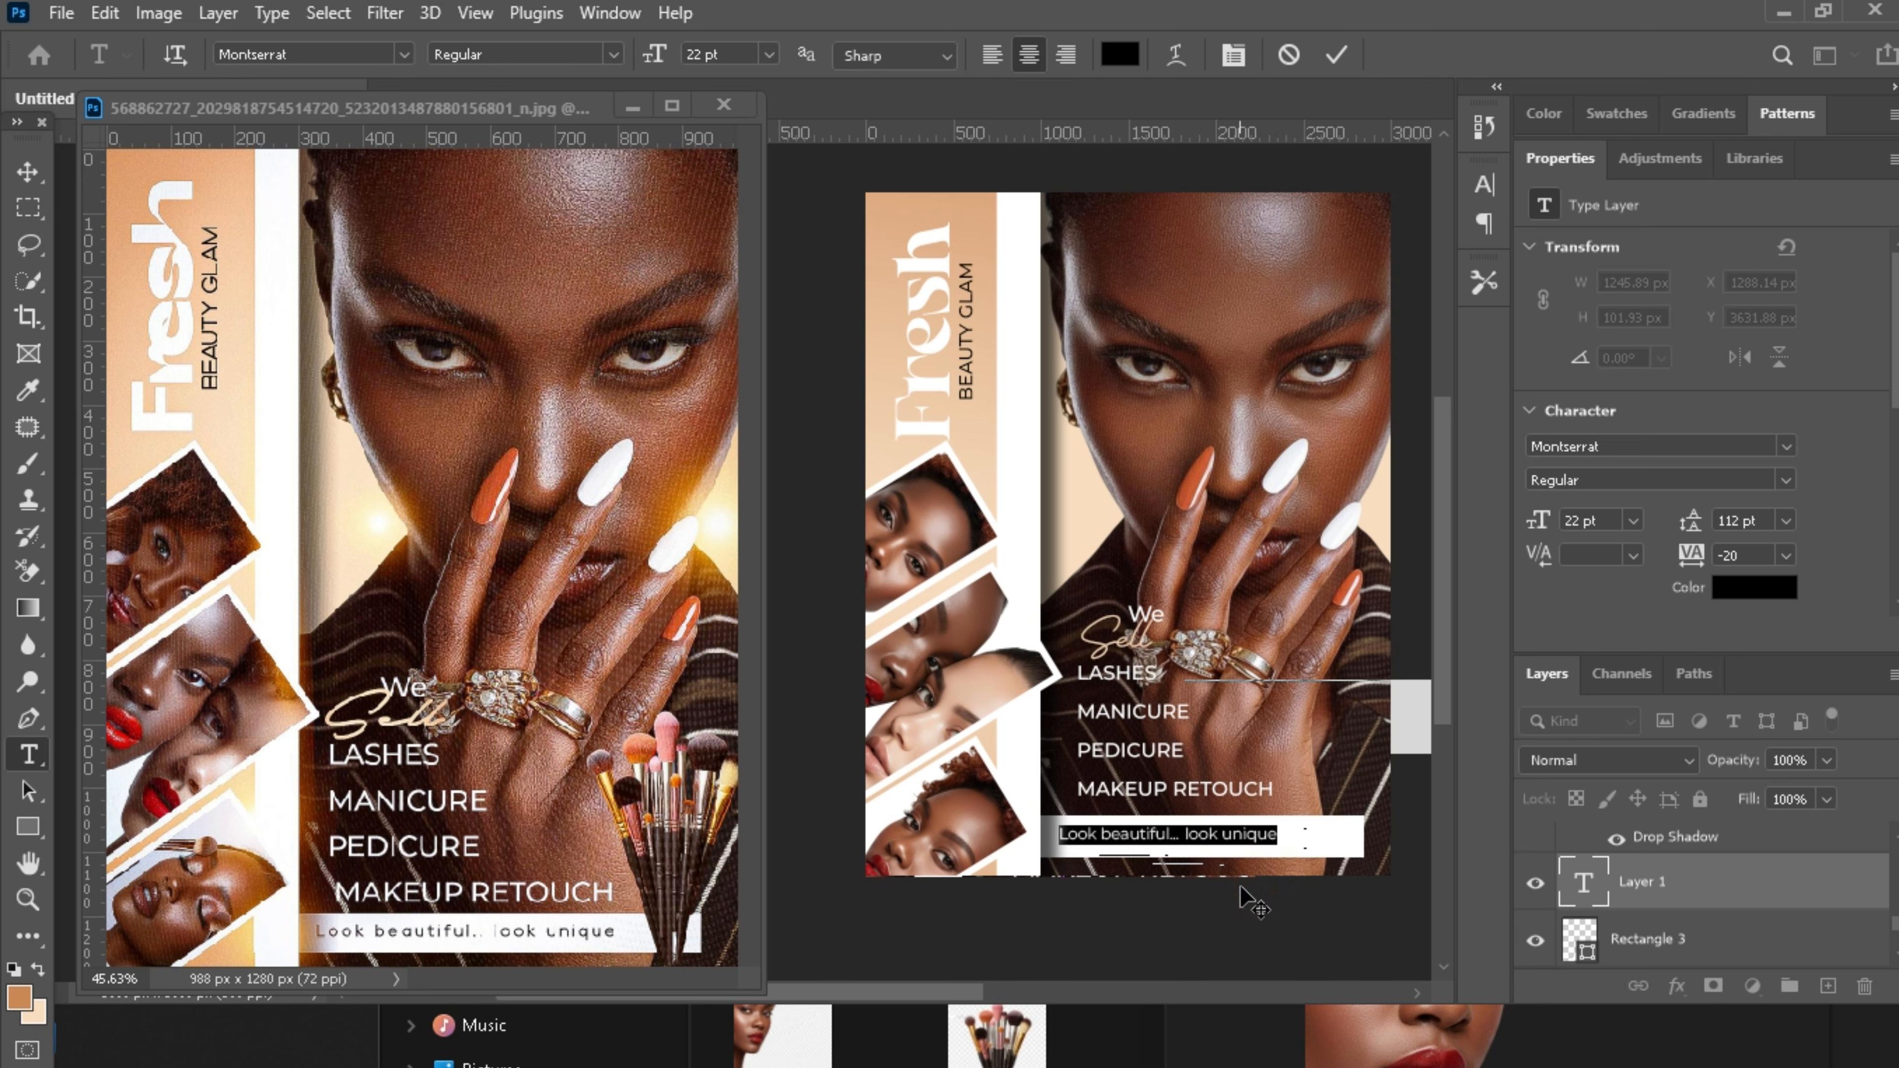
Commit the "Look beautiful... look unique" tagline and set its font style to Medium.
{"action": "left_click", "coordinate": [1337, 54]}
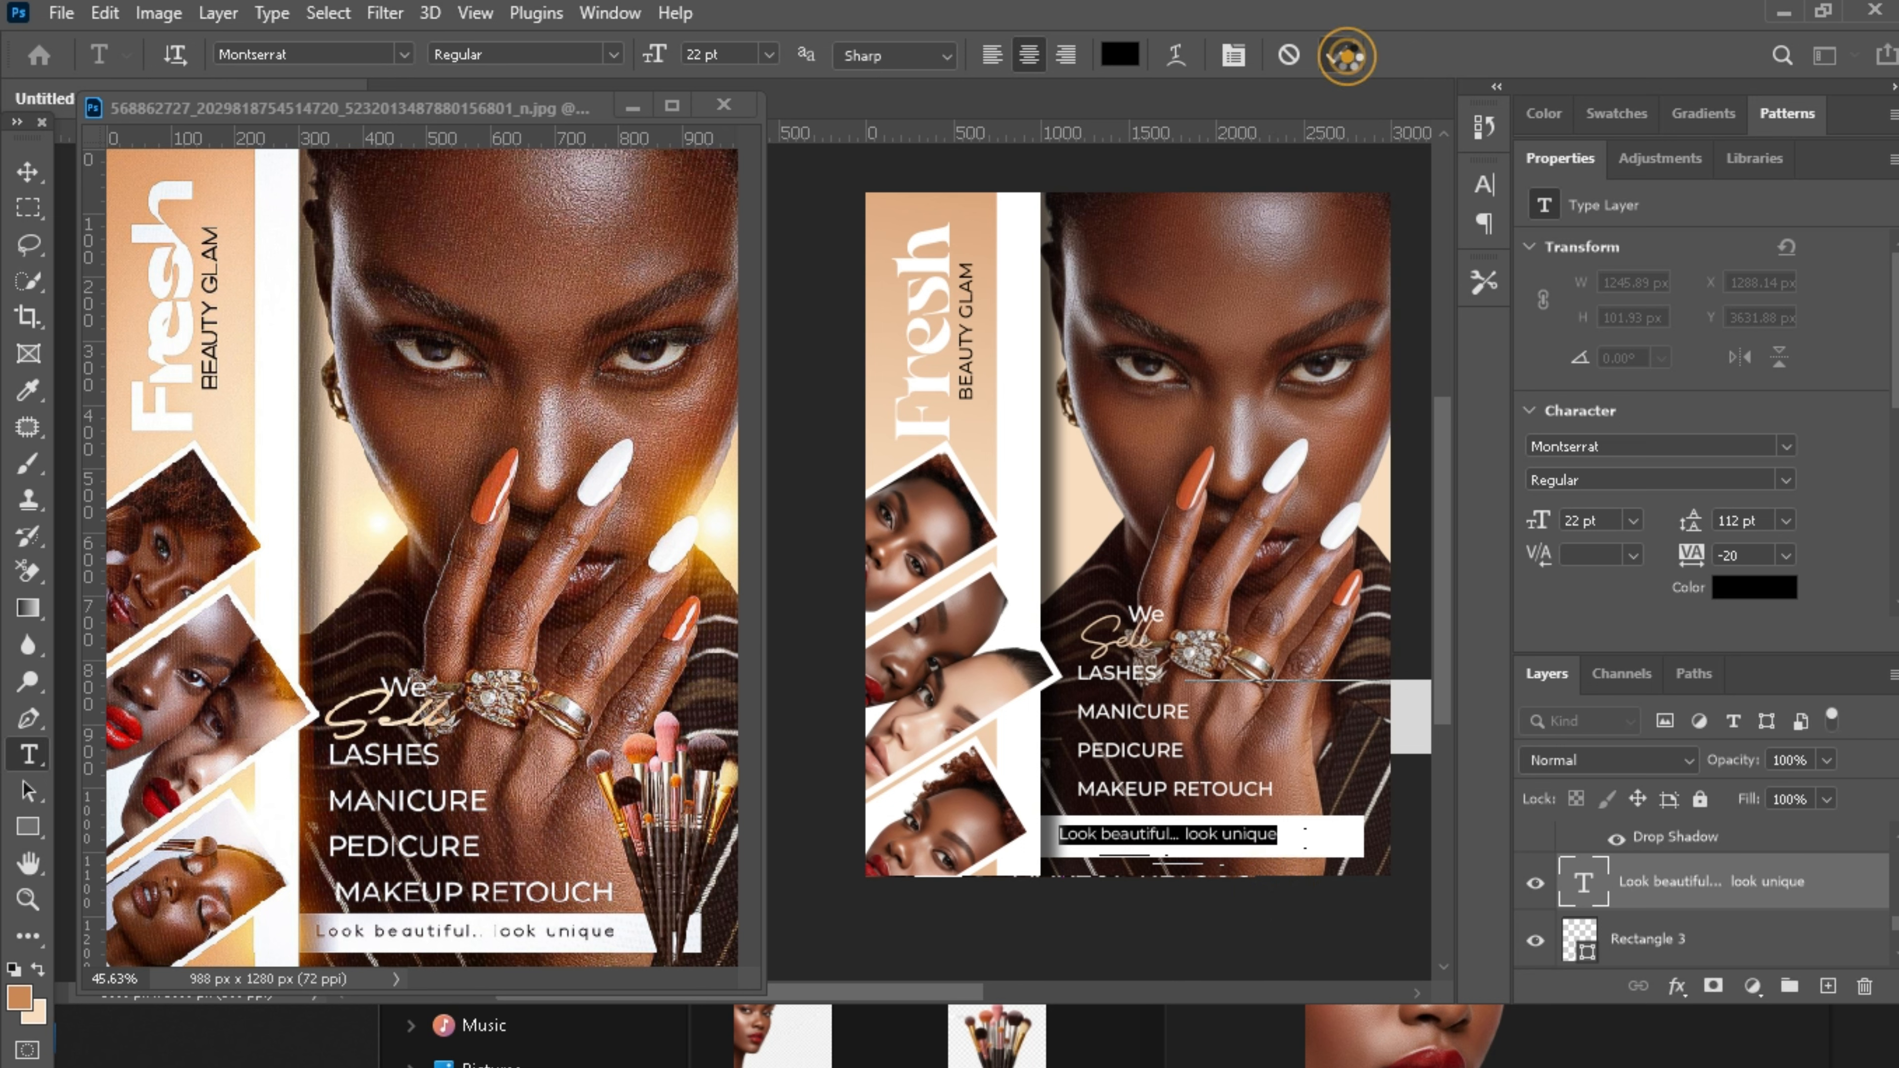
{"action": "key", "text": "v"}
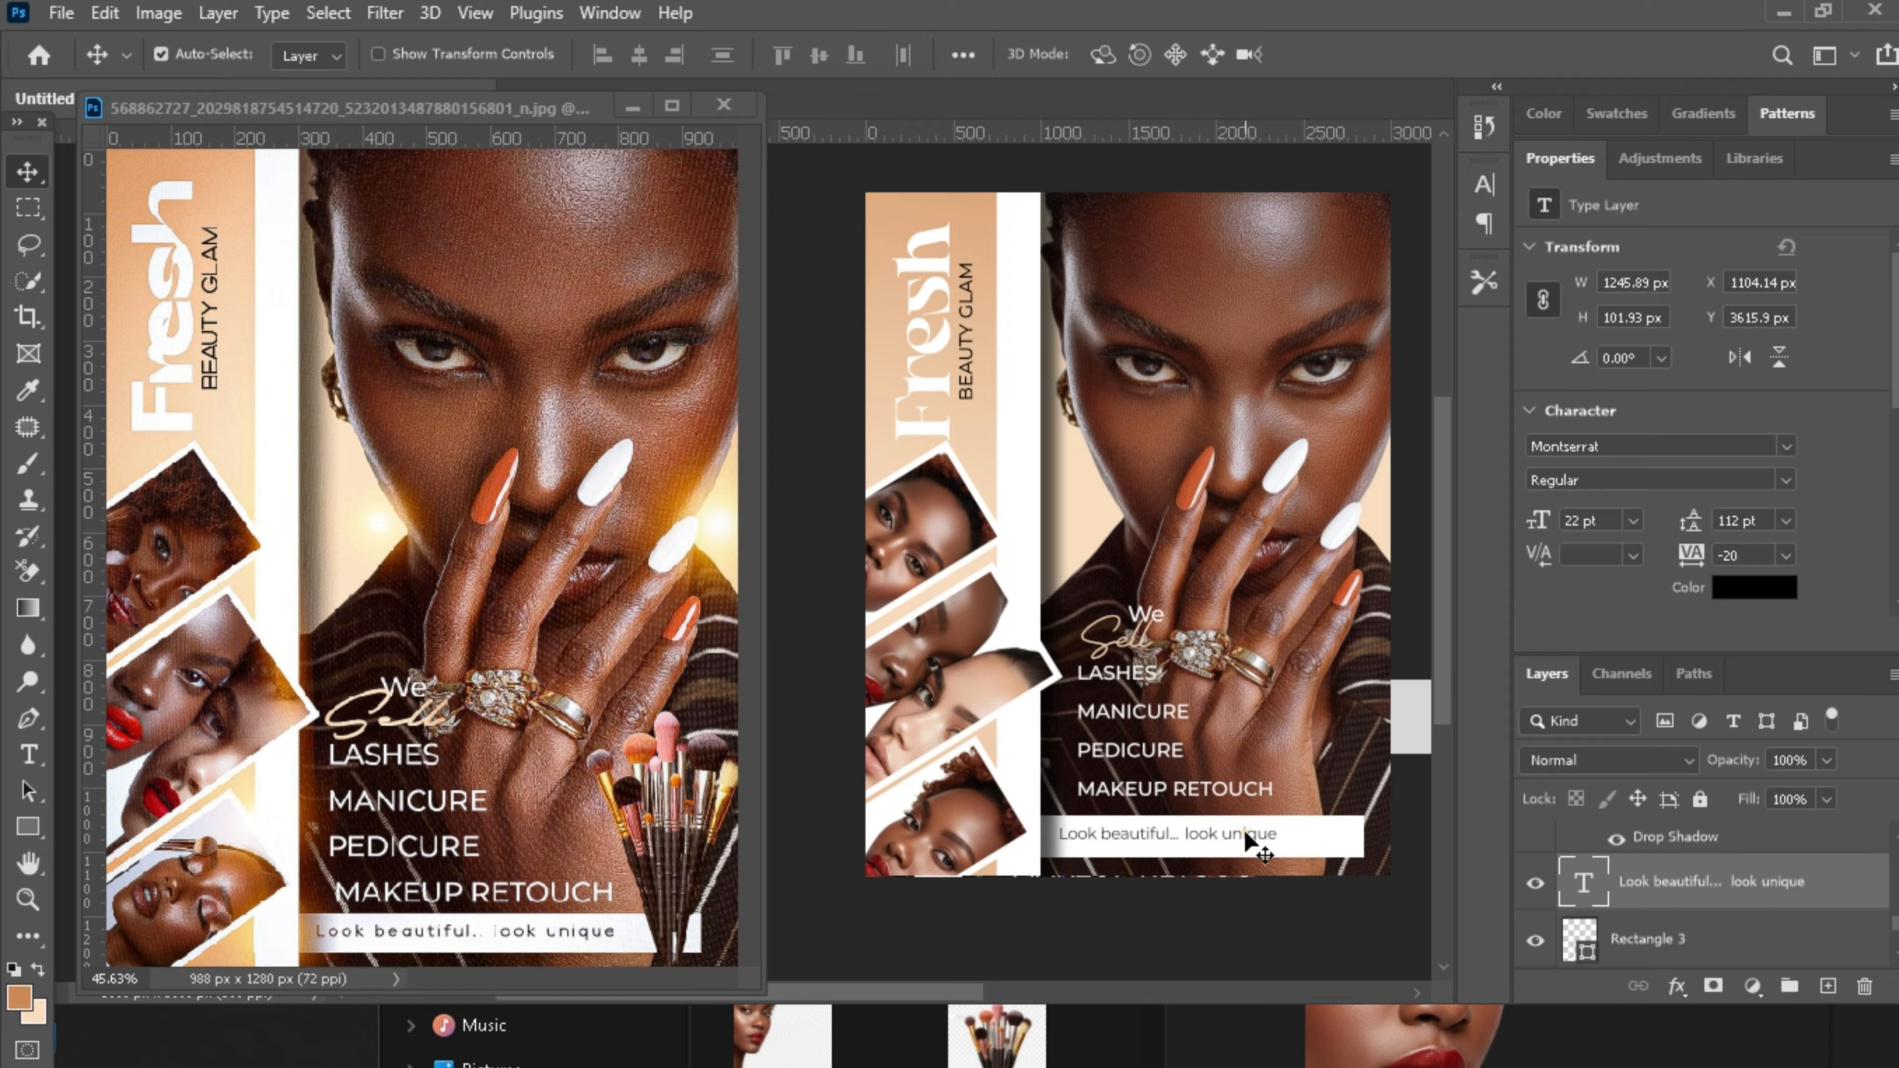
{"action": "left_click", "coordinate": [1787, 481]}
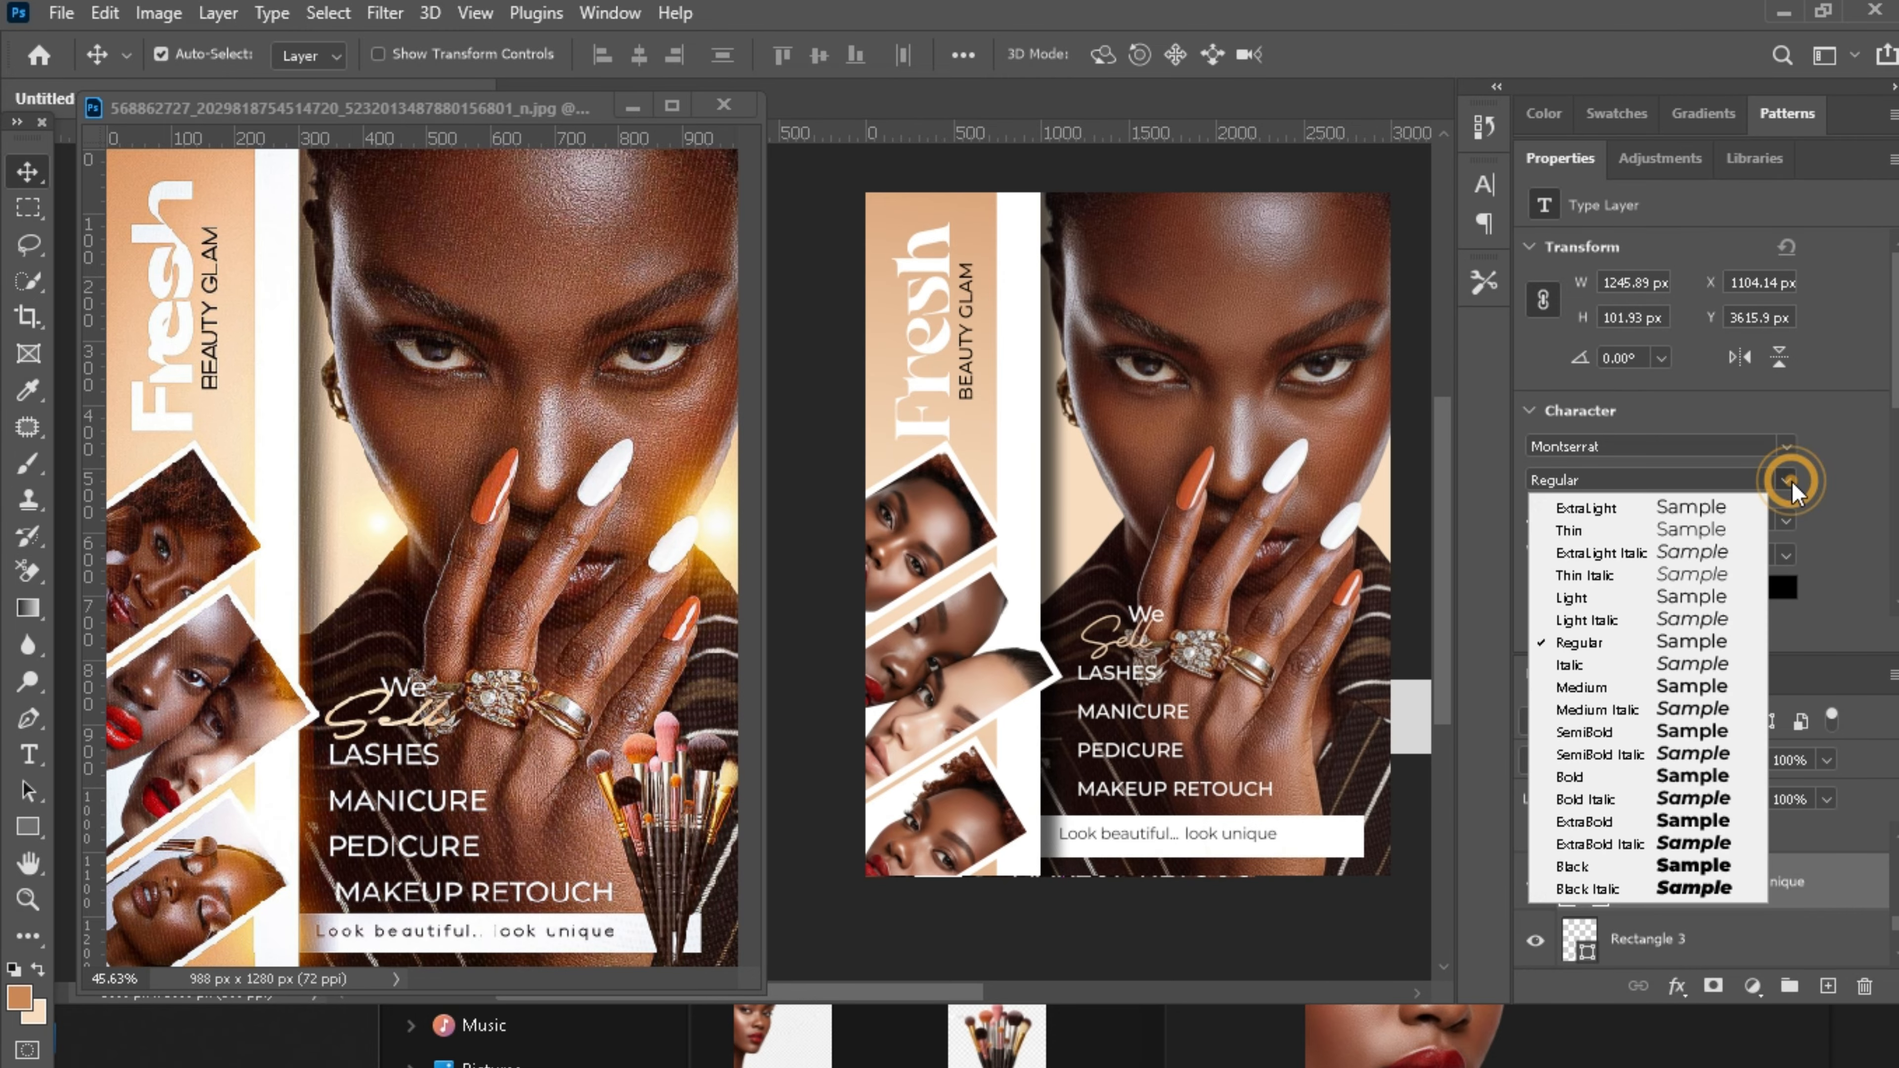
{"action": "left_click", "coordinate": [1640, 687]}
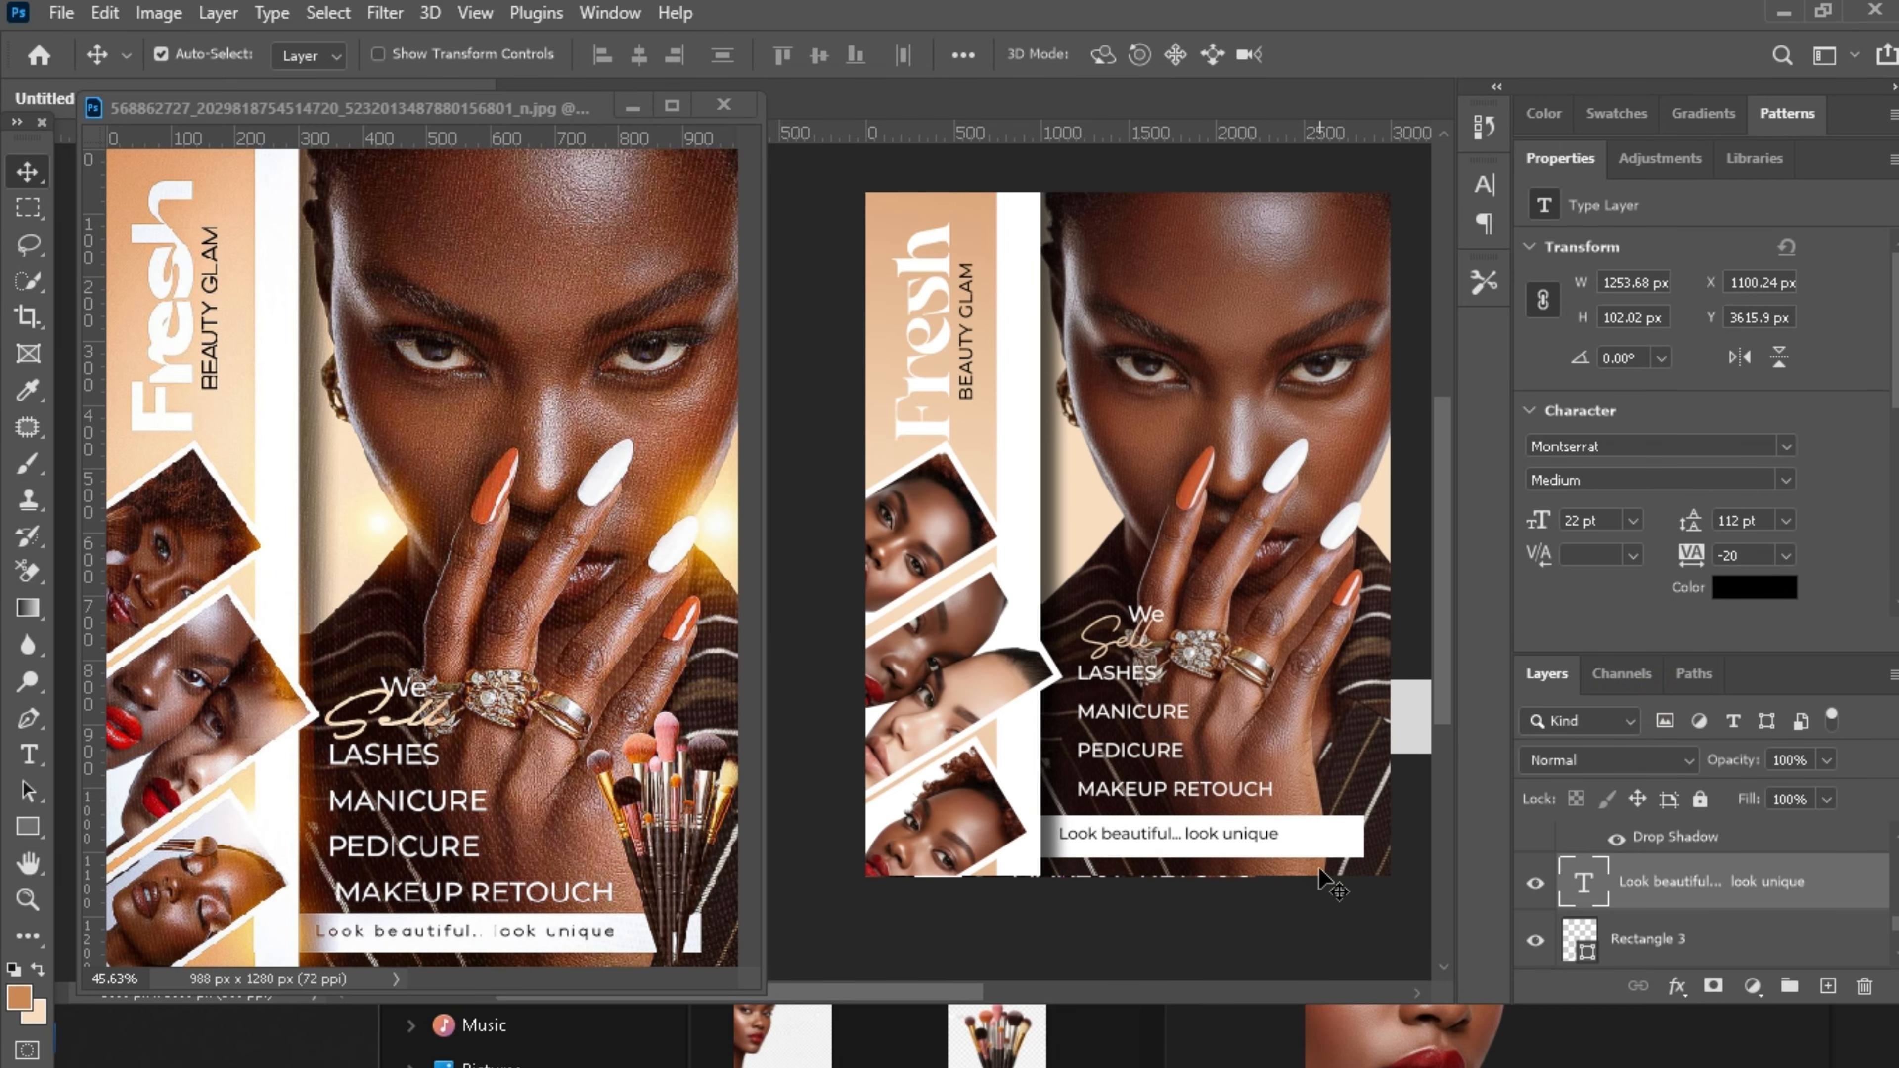
{"action": "left_click", "coordinate": [1267, 895]}
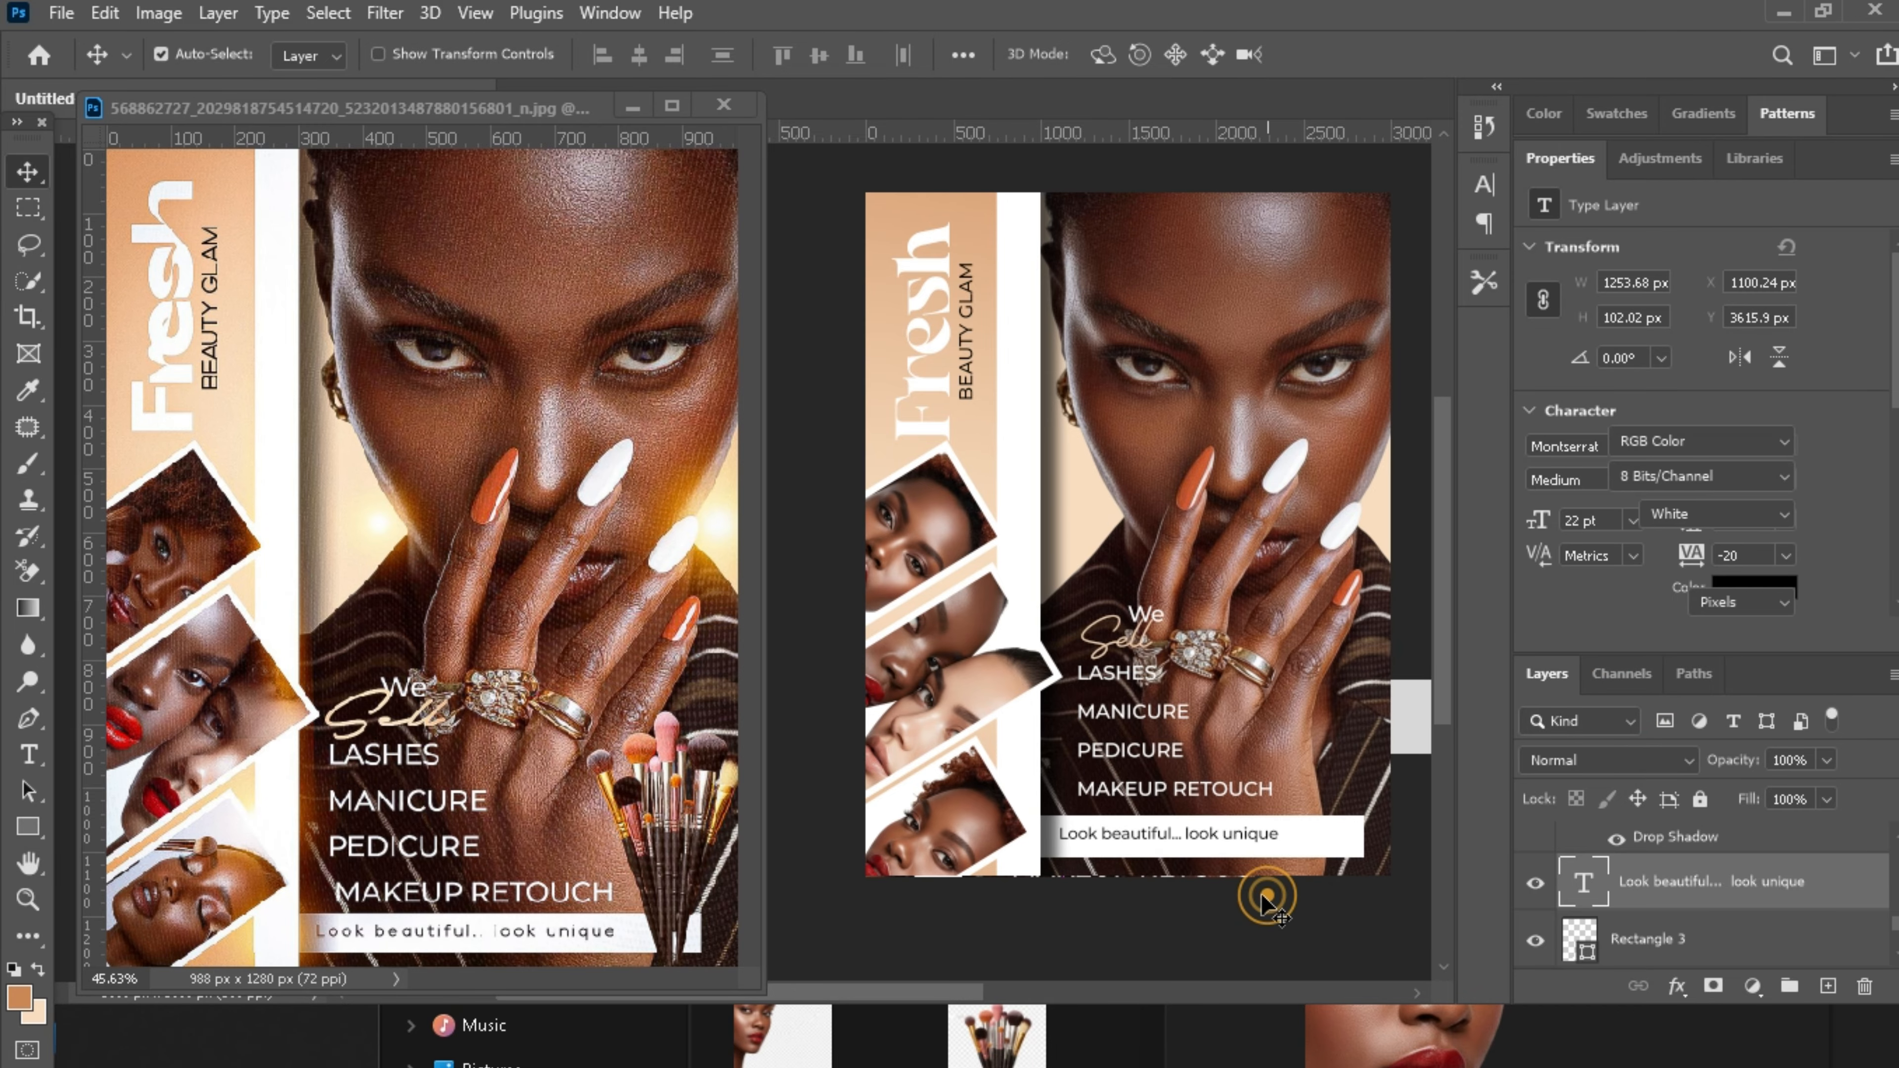
Place the transparent makeup brushes image from the Downloads folder into the flyer.
{"action": "left_click", "coordinate": [1108, 1058]}
{"action": "left_click", "coordinate": [820, 828]}
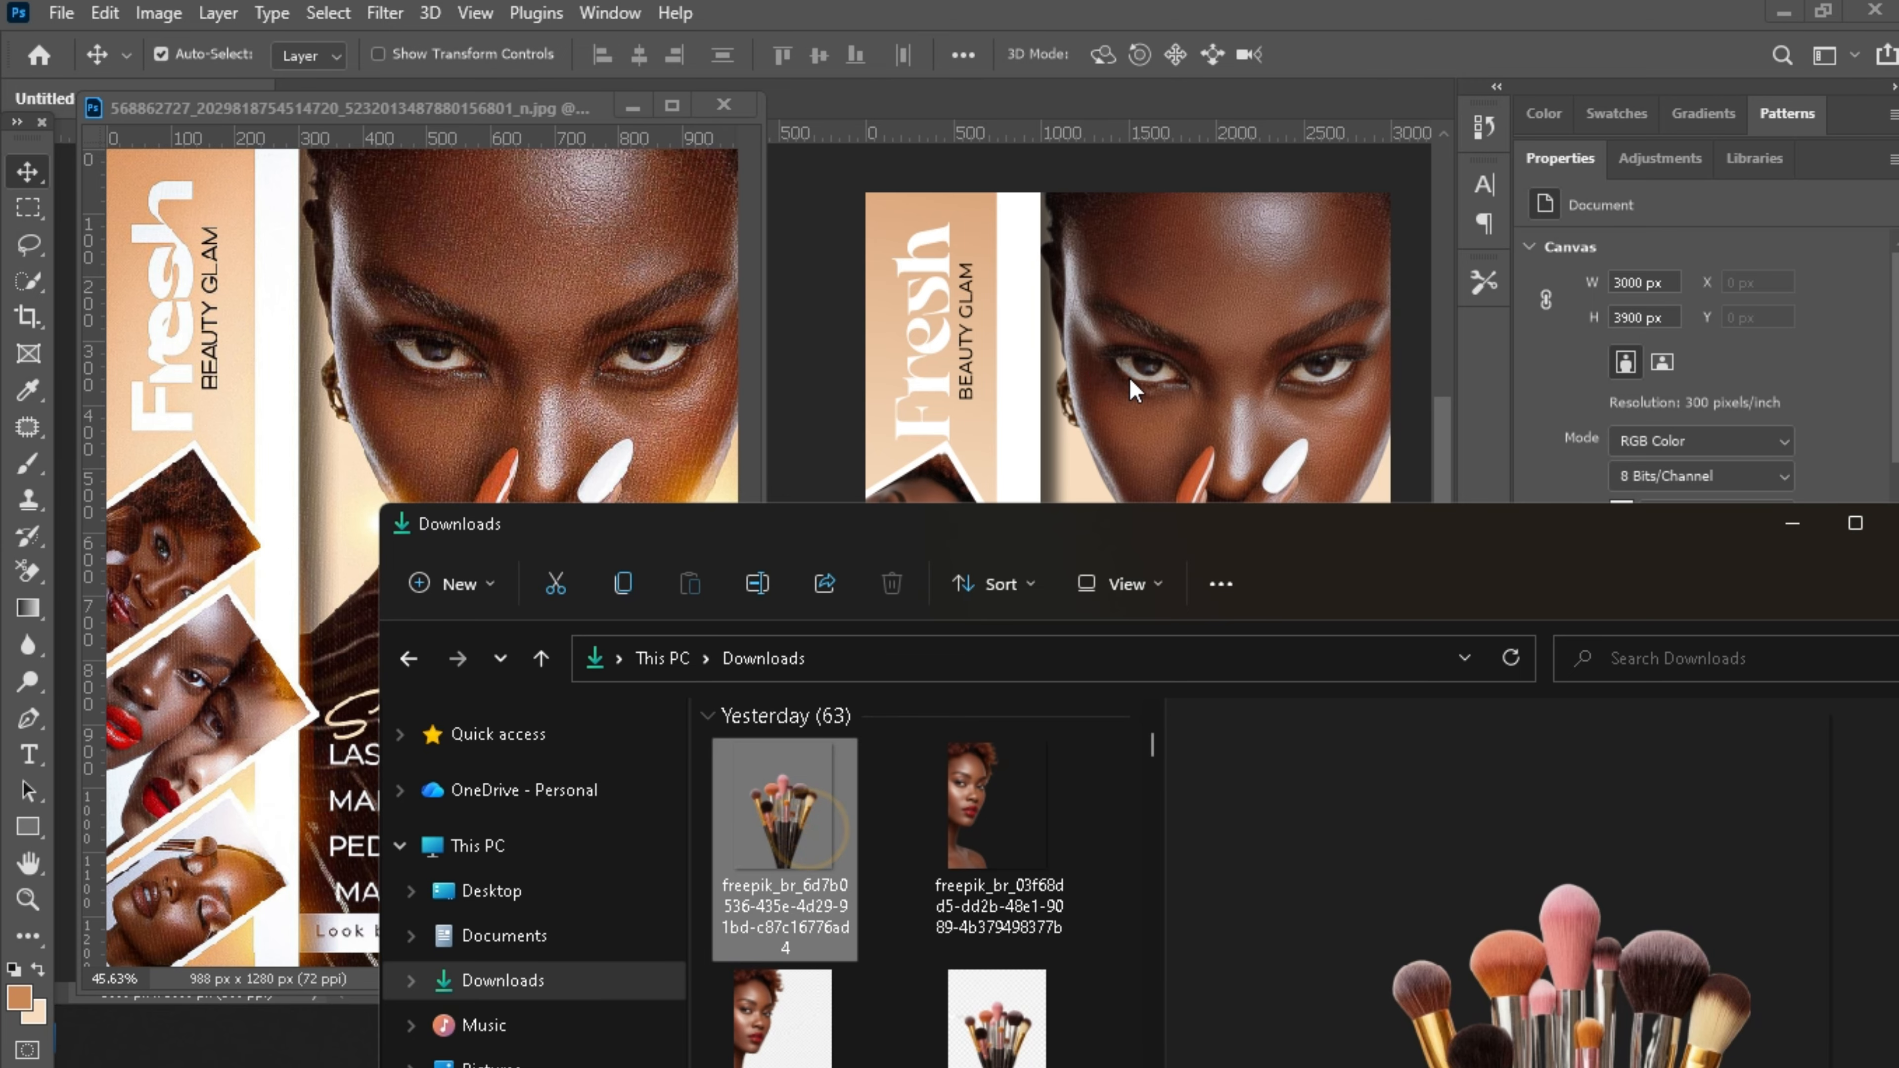
{"action": "left_click_drag", "start_coordinate": [1129, 377], "coordinate": [1122, 417]}
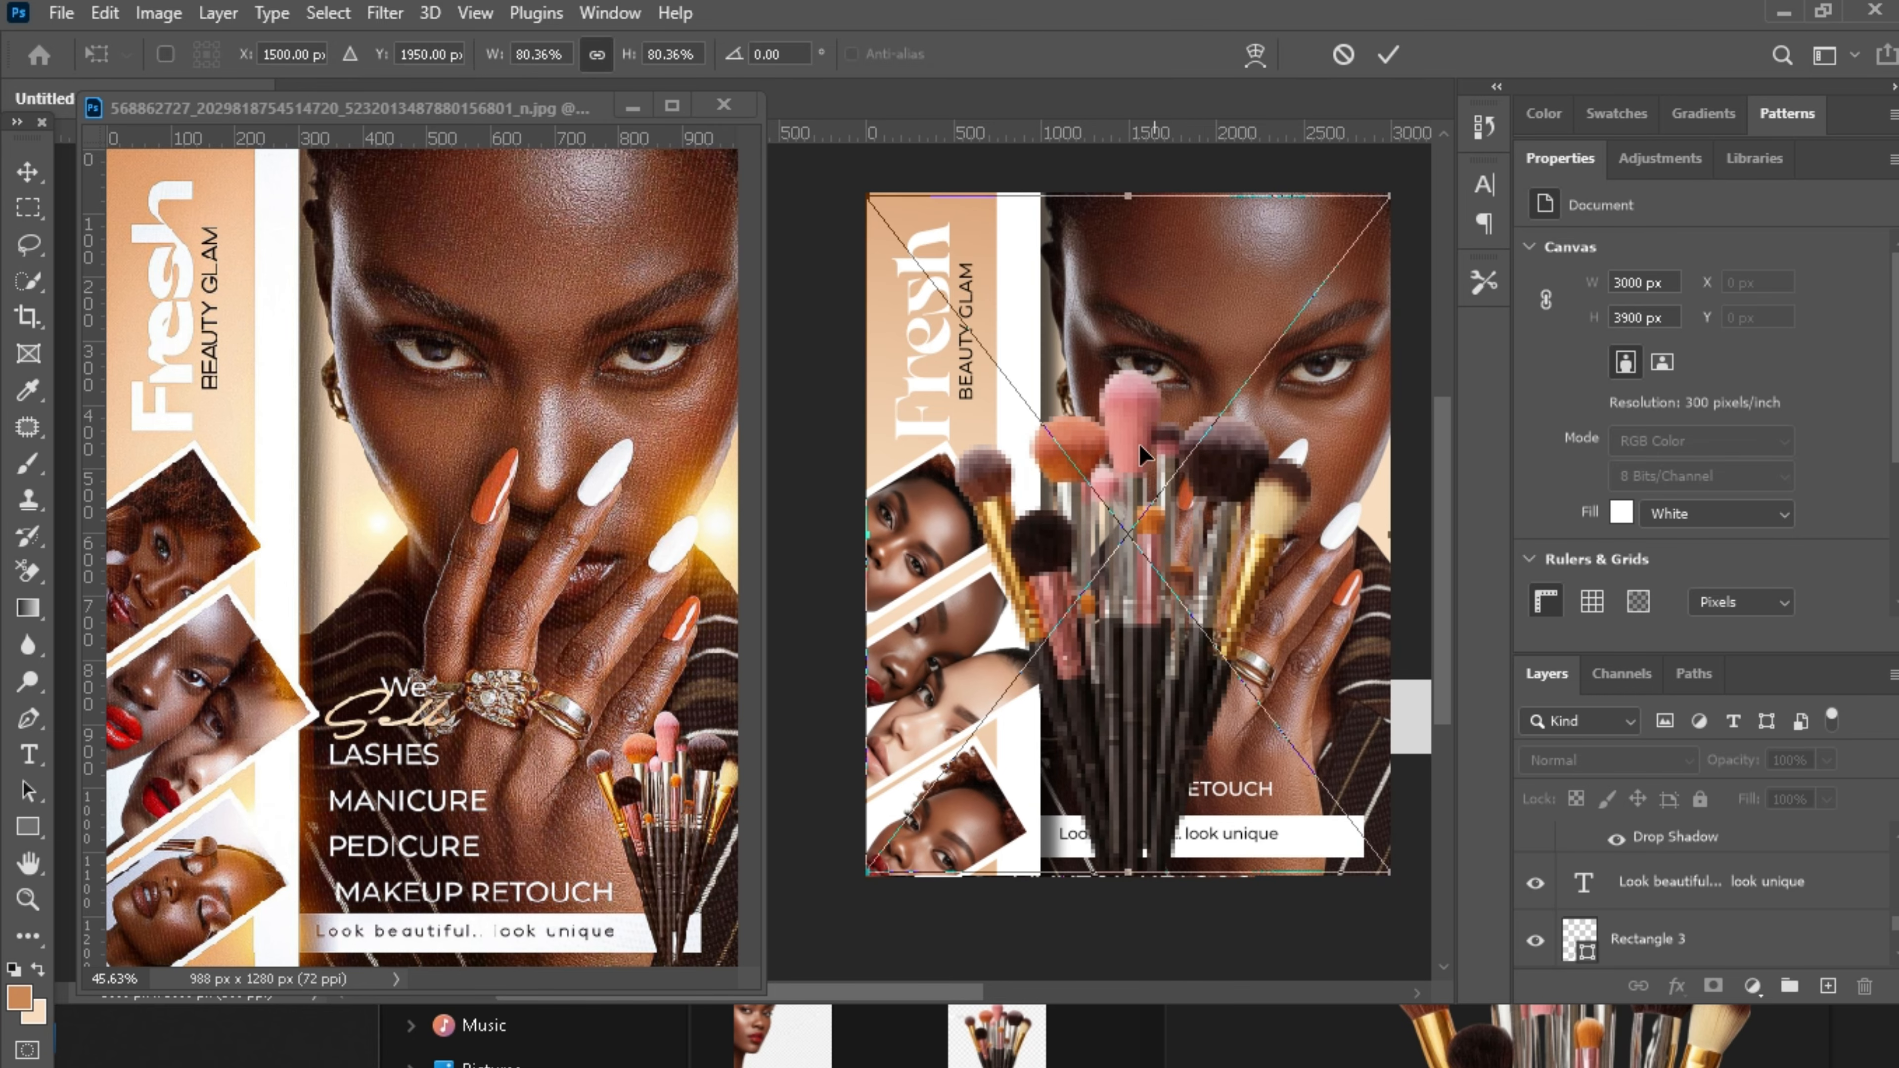
Shrink the makeup brushes to about 36% and position them in the flyer's lower-right corner, overlapping the end of the white bar.
{"action": "mouse_move", "coordinate": [868, 536]}
{"action": "left_mouse_down"}
{"action": "mouse_move", "coordinate": [1041, 550]}
{"action": "mouse_move", "coordinate": [1358, 809]}
{"action": "mouse_move", "coordinate": [1289, 799]}
{"action": "left_mouse_up"}
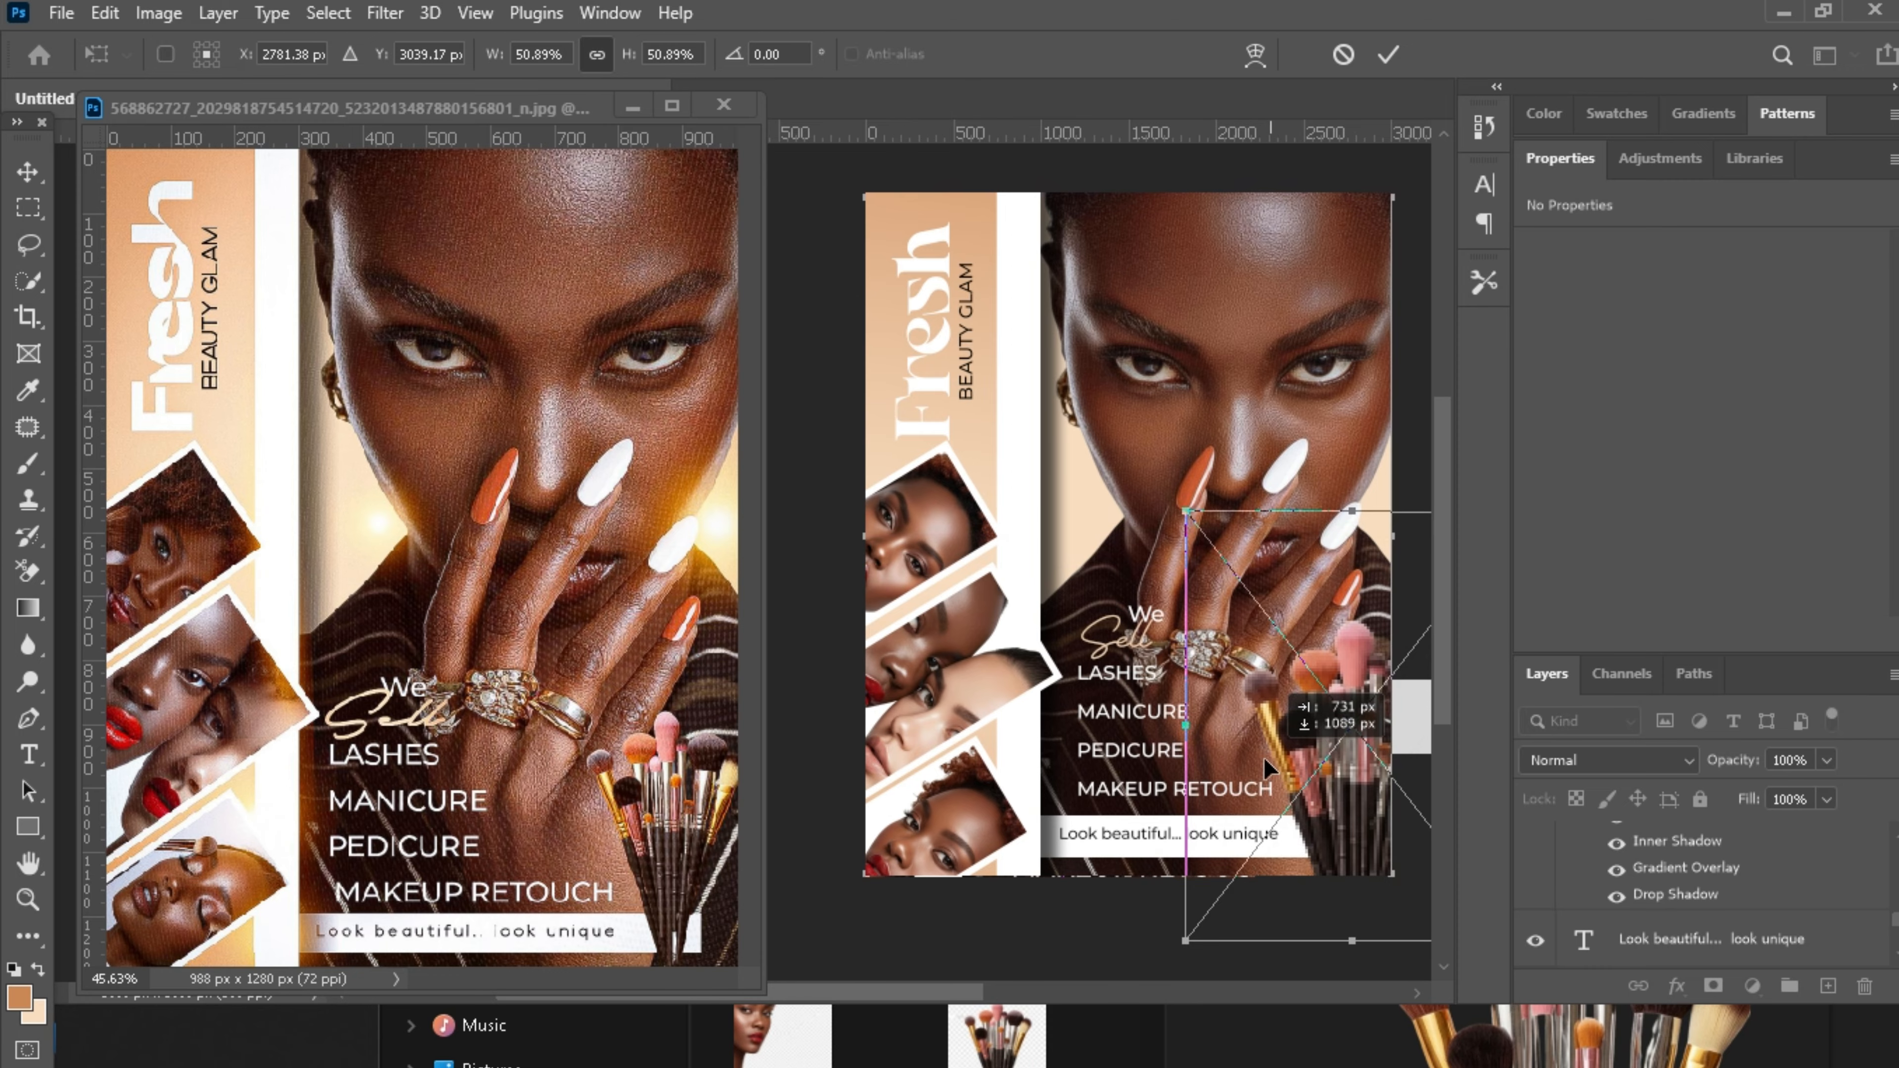
{"action": "left_click_drag", "start_coordinate": [1187, 511], "coordinate": [1219, 550]}
{"action": "left_click_drag", "start_coordinate": [1346, 803], "coordinate": [1316, 800]}
{"action": "left_click_drag", "start_coordinate": [1189, 552], "coordinate": [1239, 611]}
{"action": "left_click_drag", "start_coordinate": [1349, 786], "coordinate": [1313, 733]}
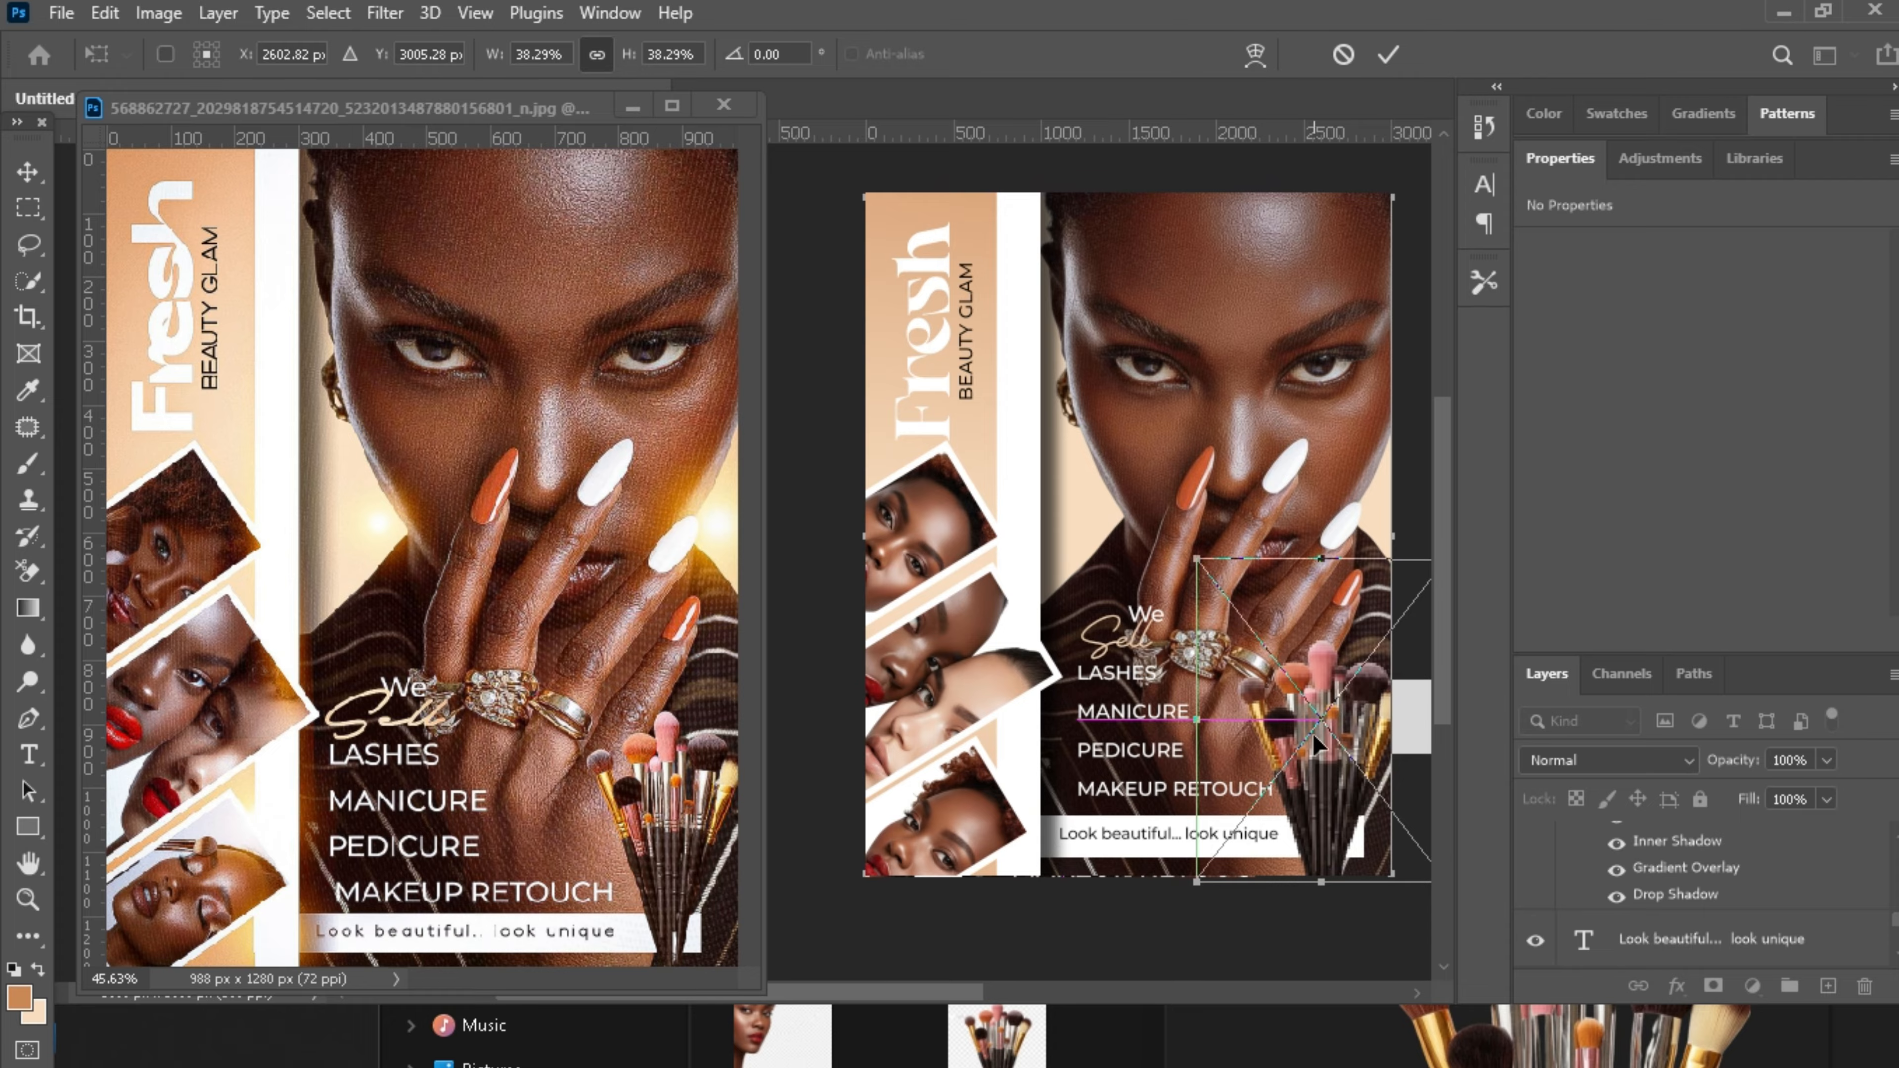
{"action": "left_click_drag", "start_coordinate": [1196, 558], "coordinate": [1213, 579]}
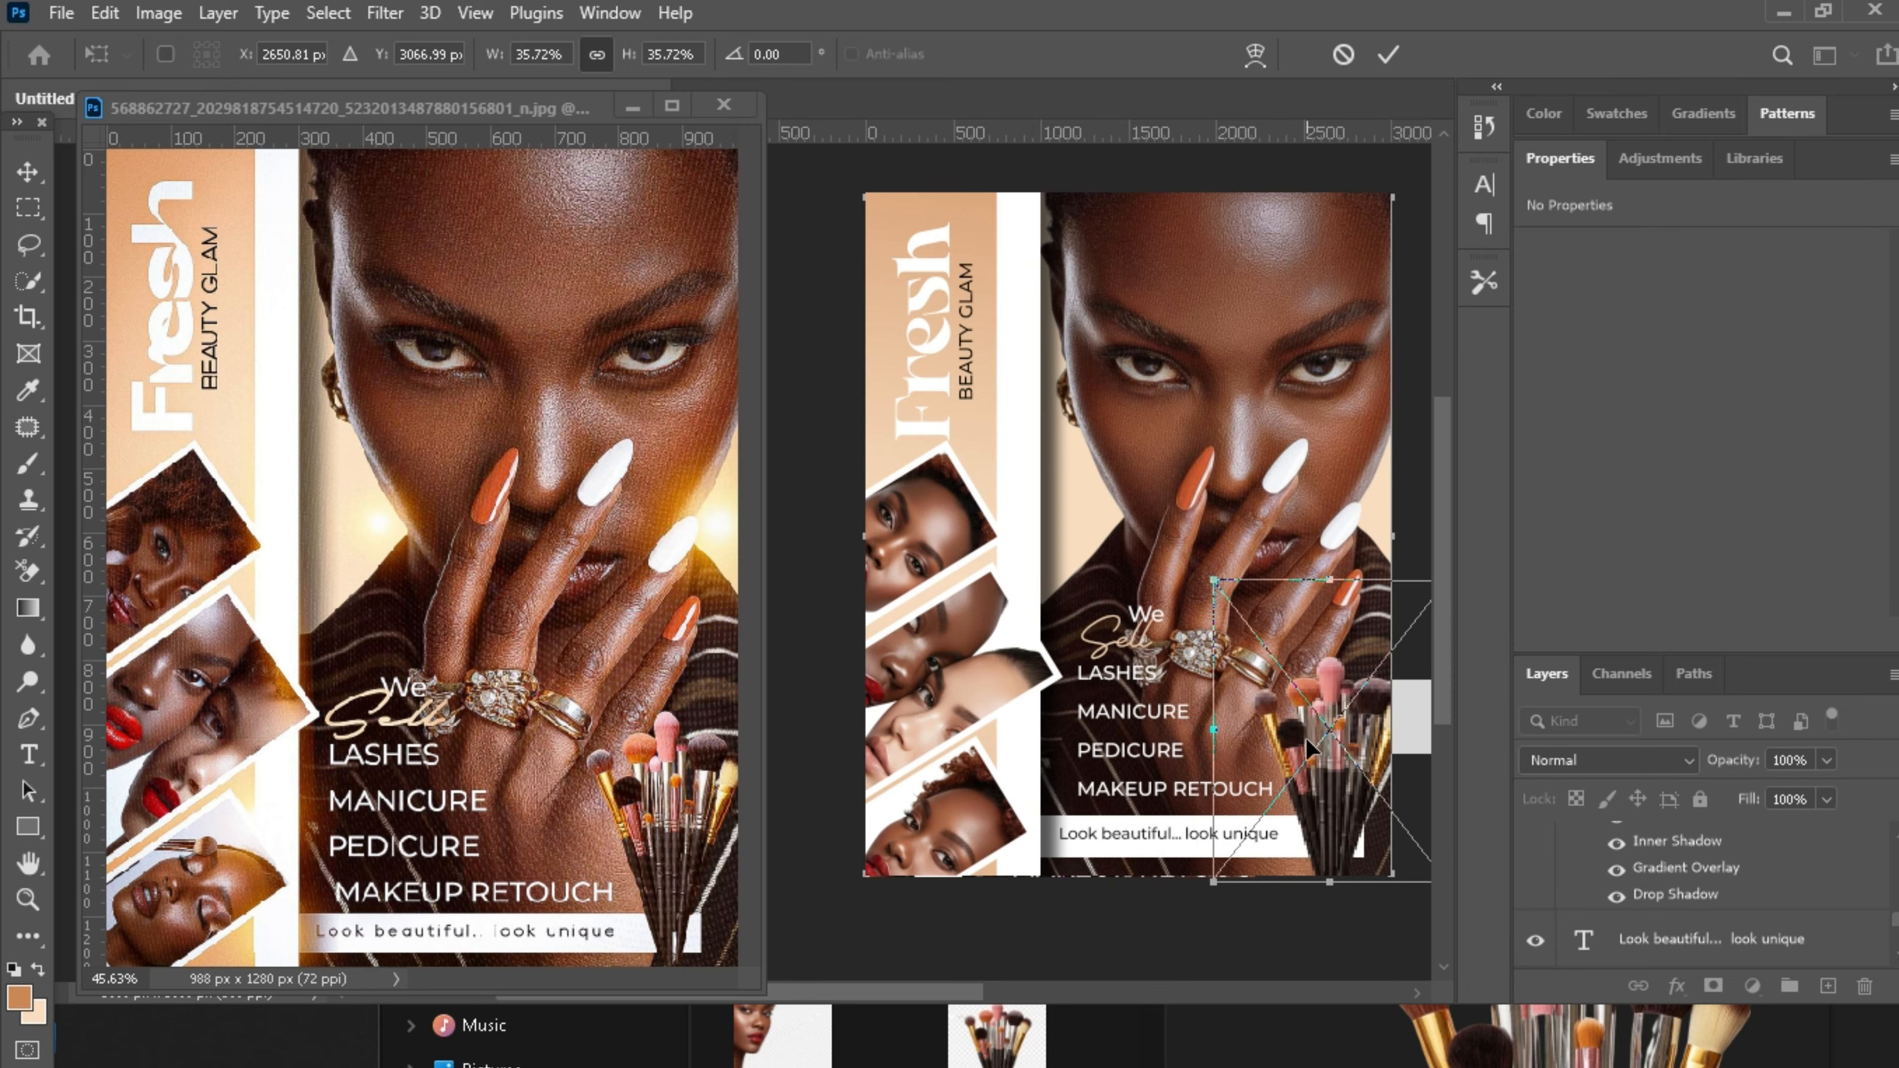
{"action": "left_click_drag", "start_coordinate": [1308, 744], "coordinate": [1338, 783]}
{"action": "key", "text": "Return"}
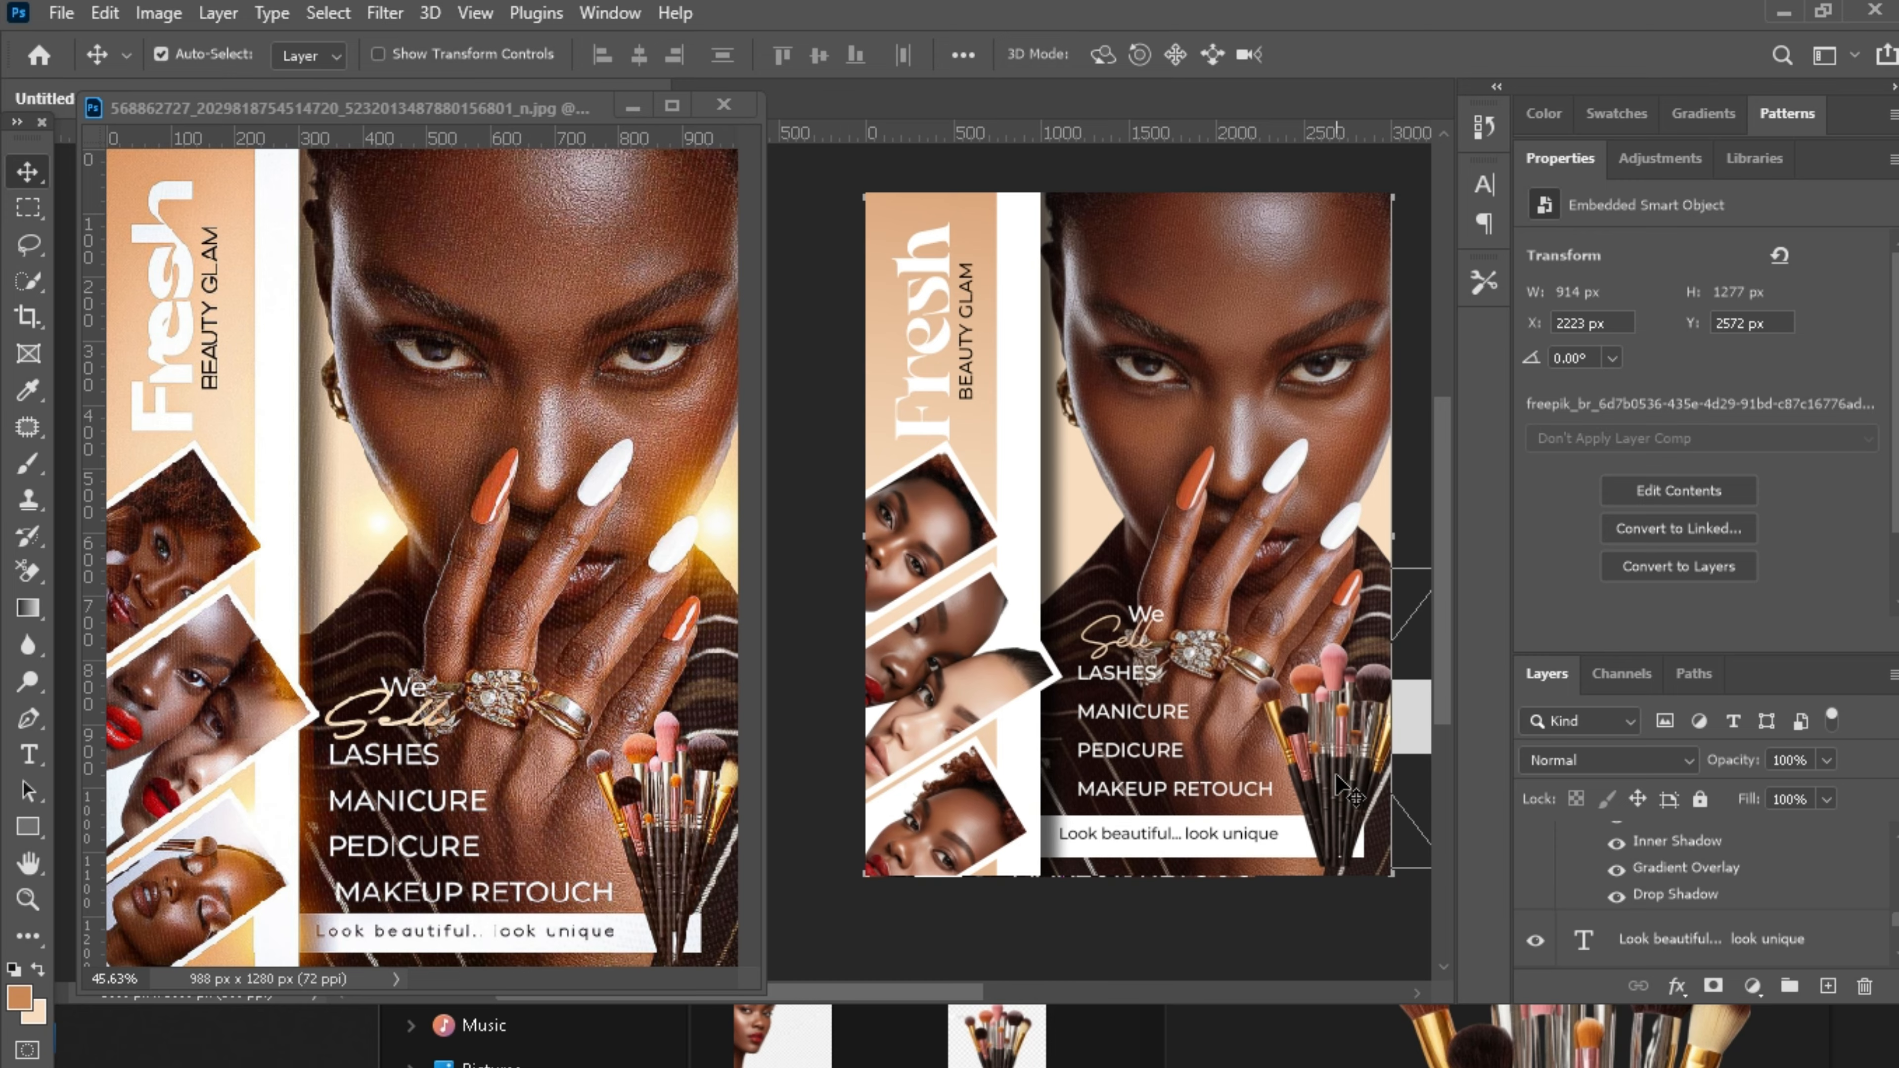
{"action": "left_click", "coordinate": [1237, 910]}
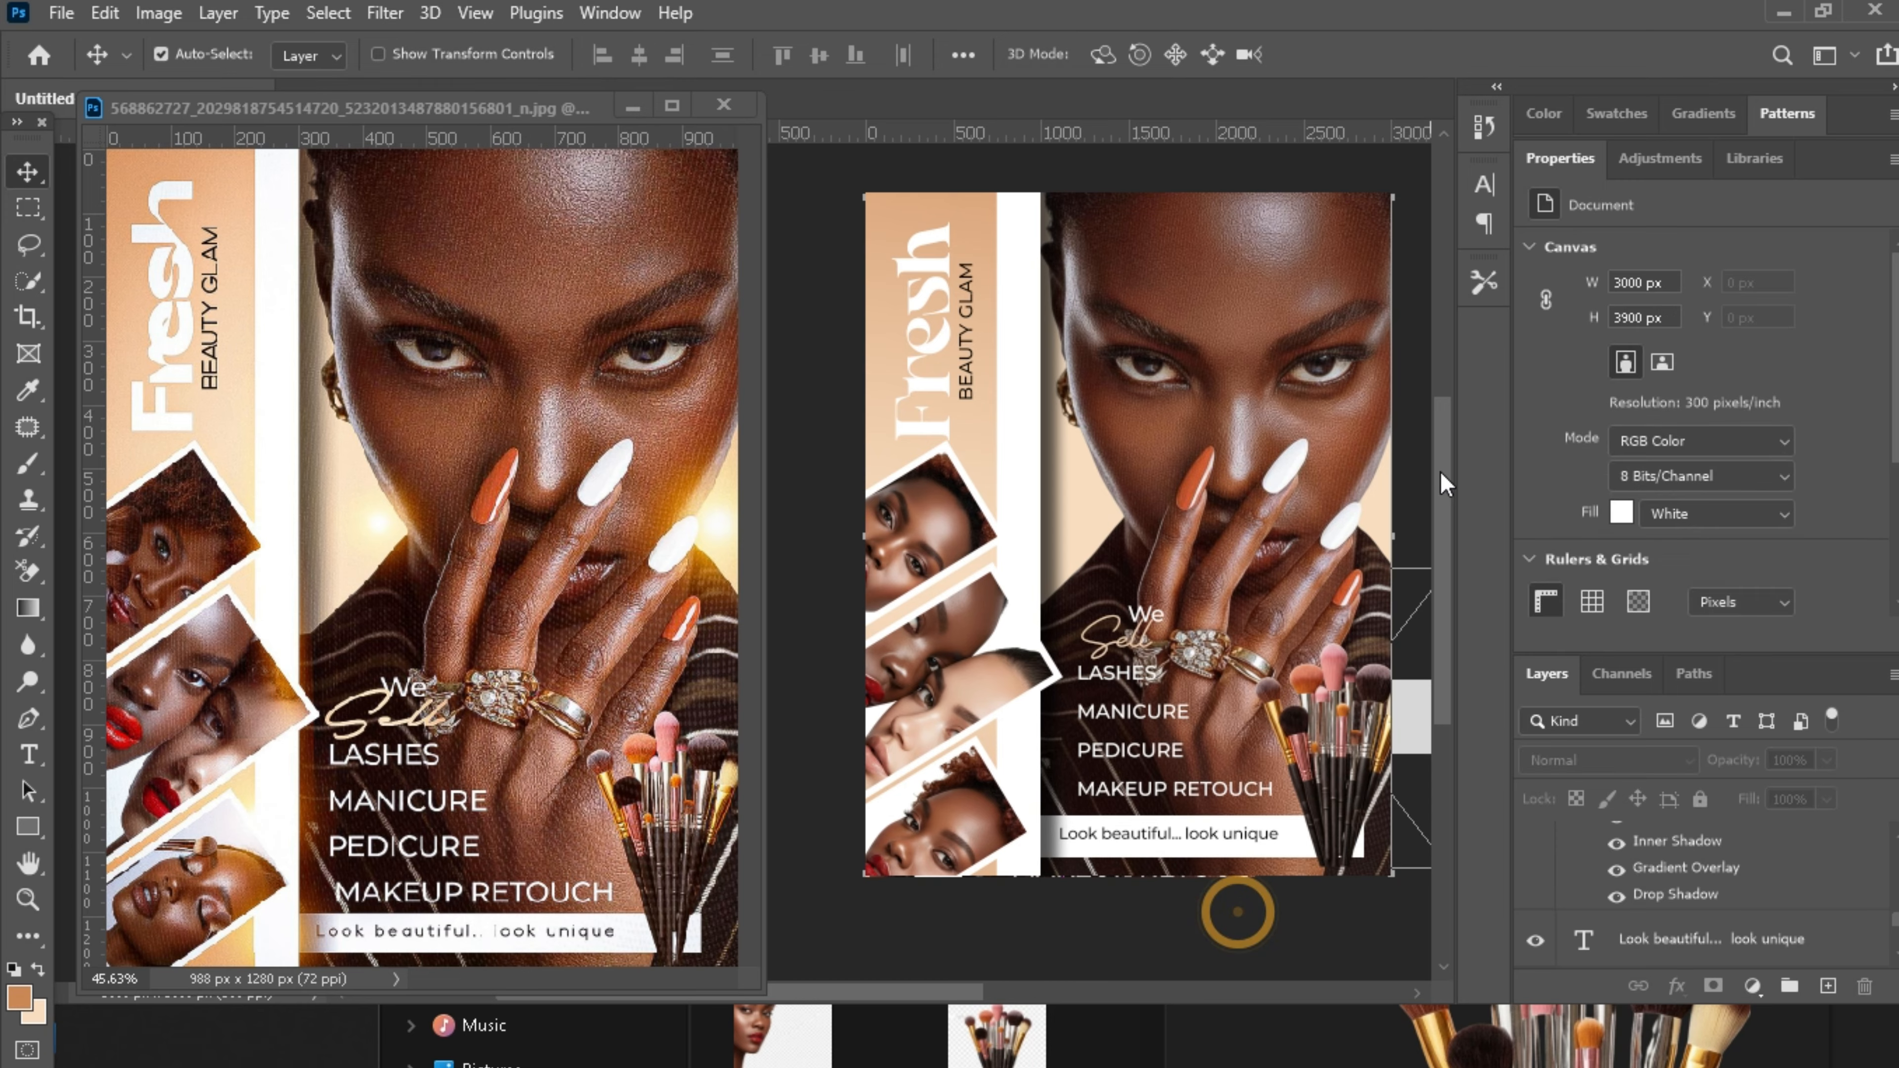
Find the yellow sunlight lens flare image on a black background in the Desktop folder and place it into the flyer.
{"action": "left_click_drag", "start_coordinate": [1436, 480], "coordinate": [1440, 464]}
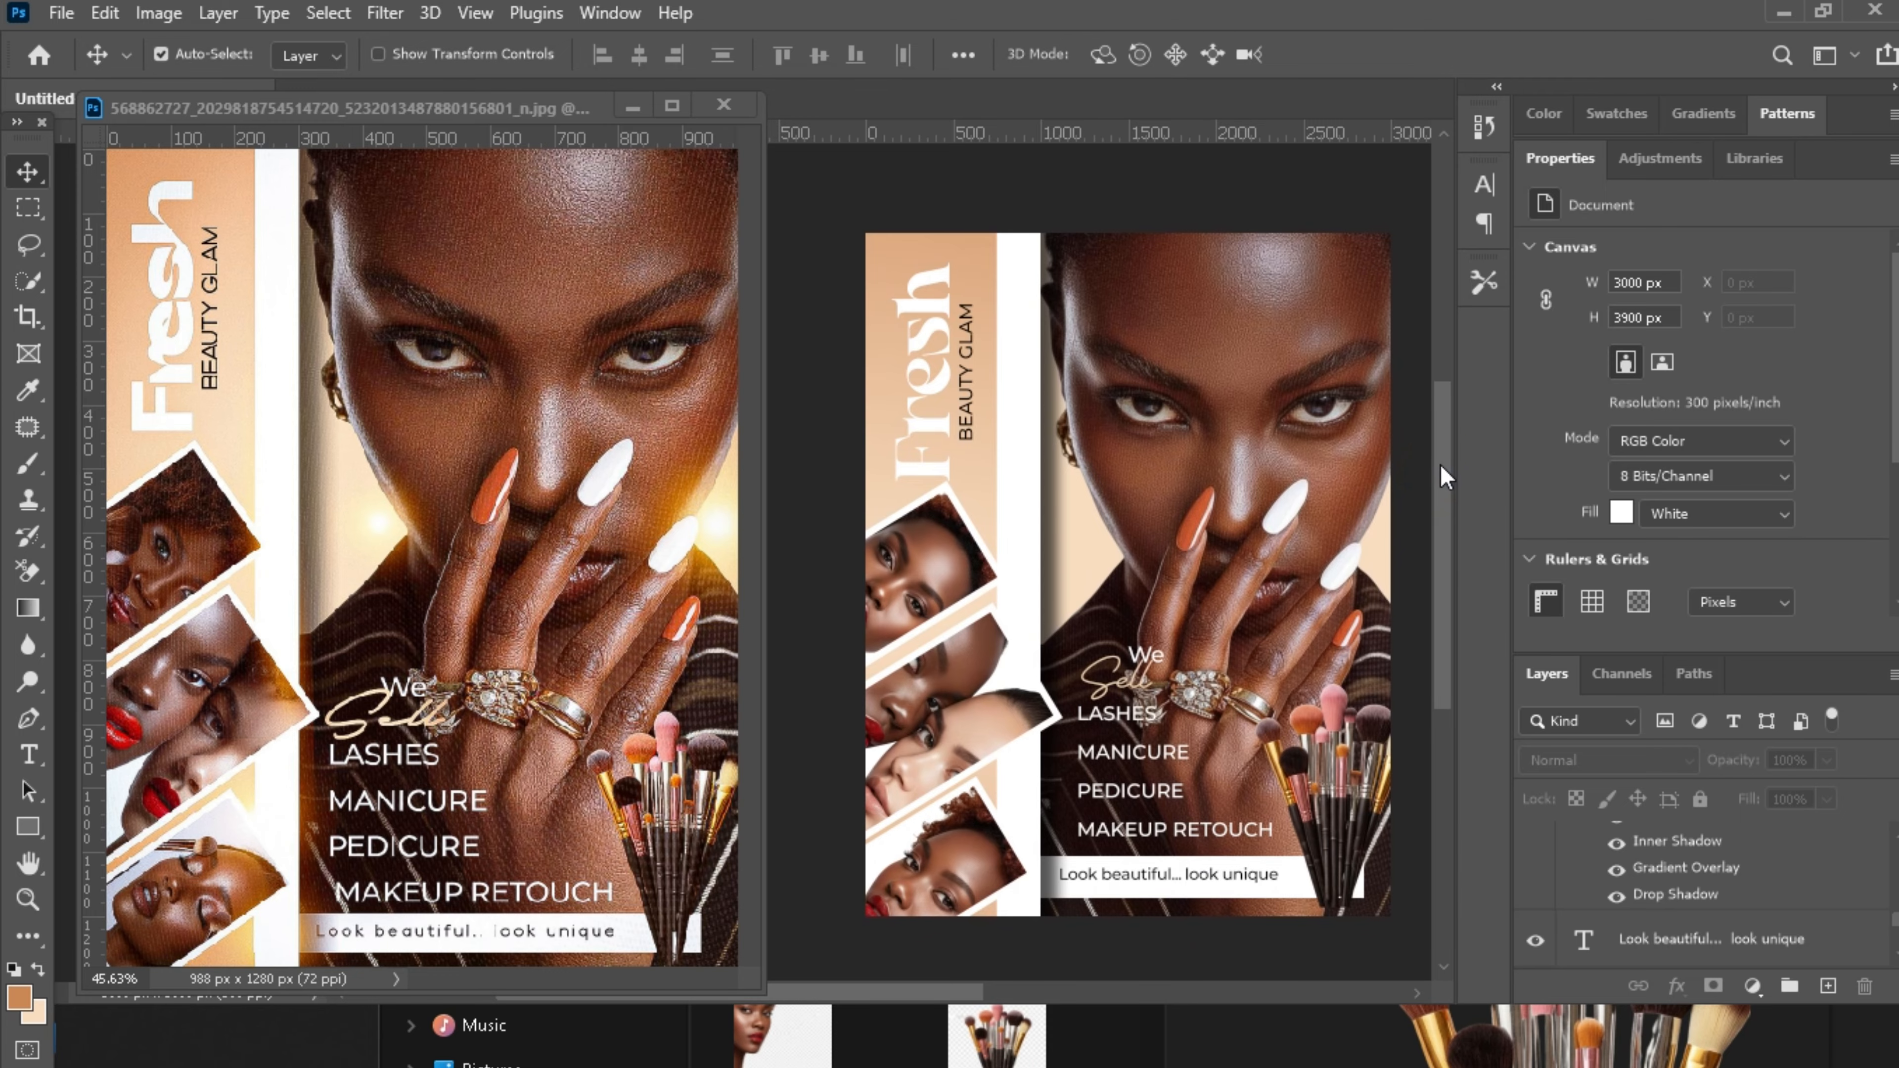
{"action": "left_click", "coordinate": [1095, 1029]}
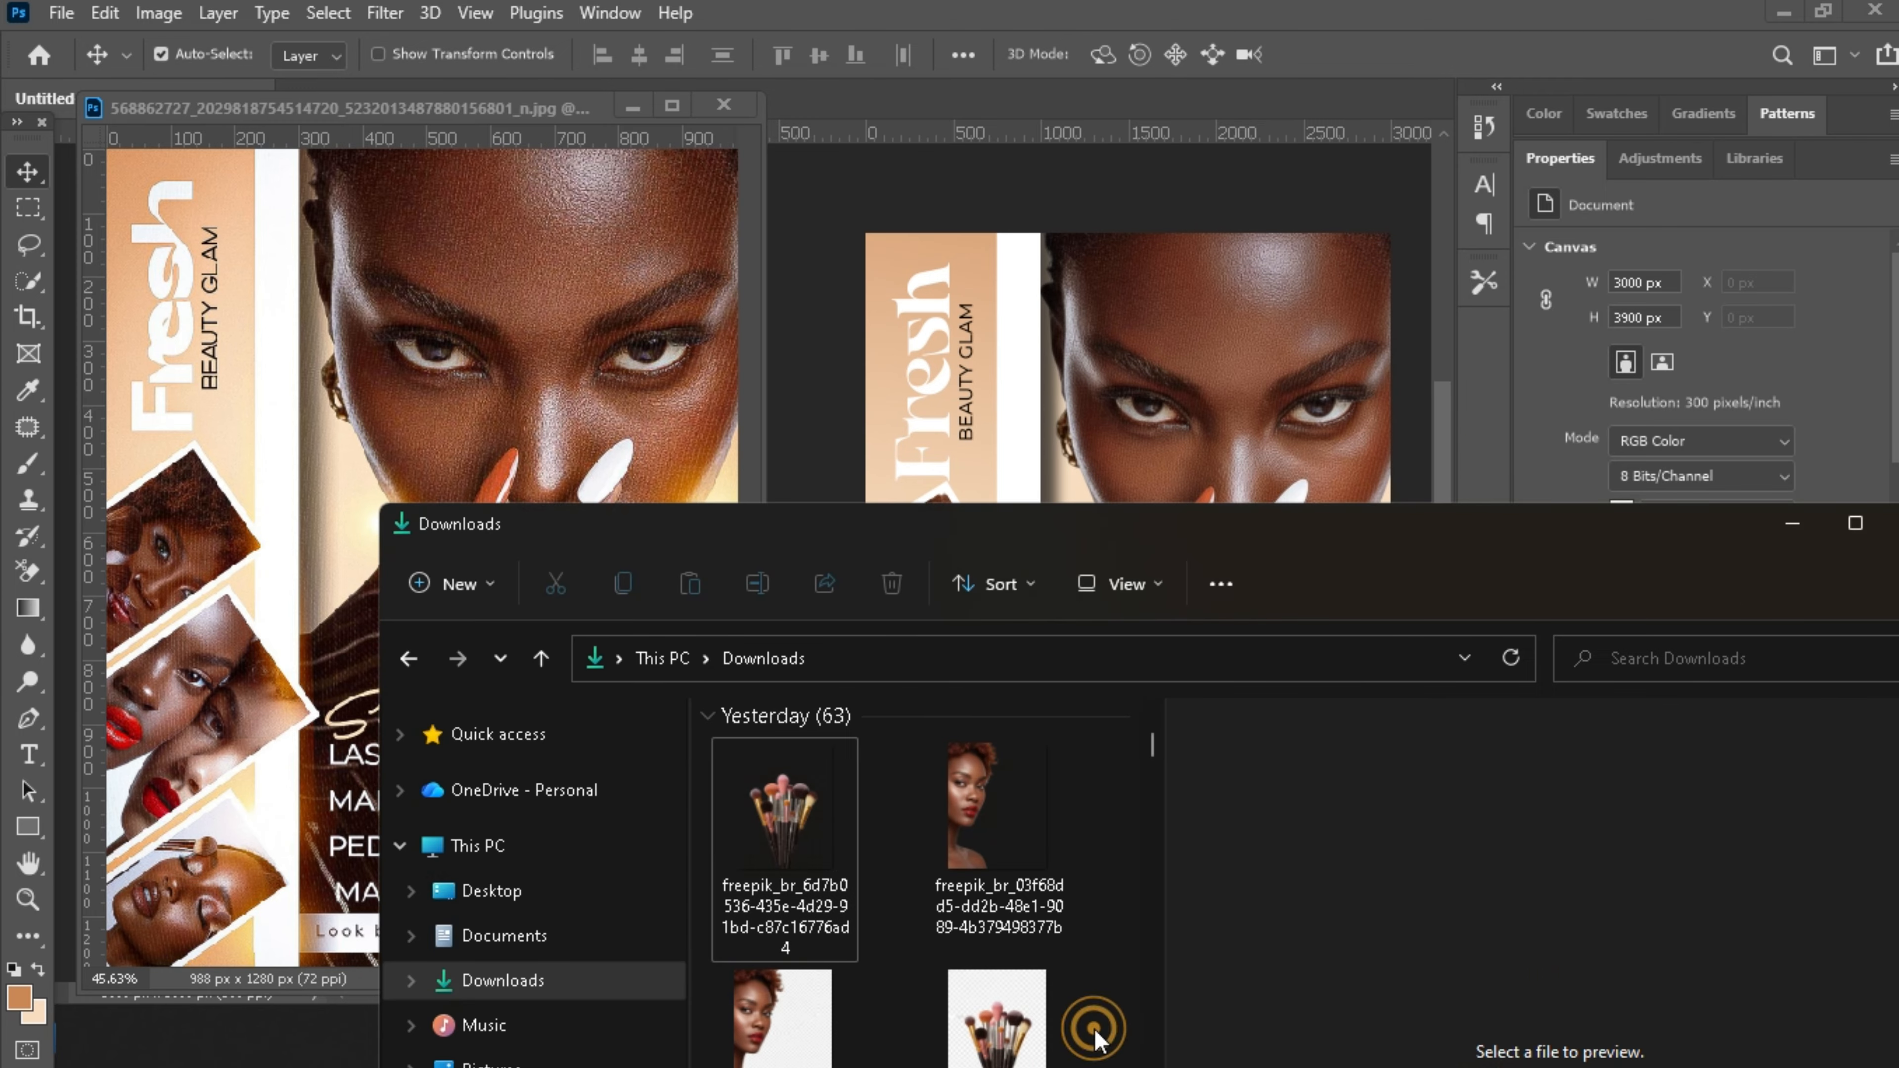
{"action": "left_click", "coordinate": [516, 883]}
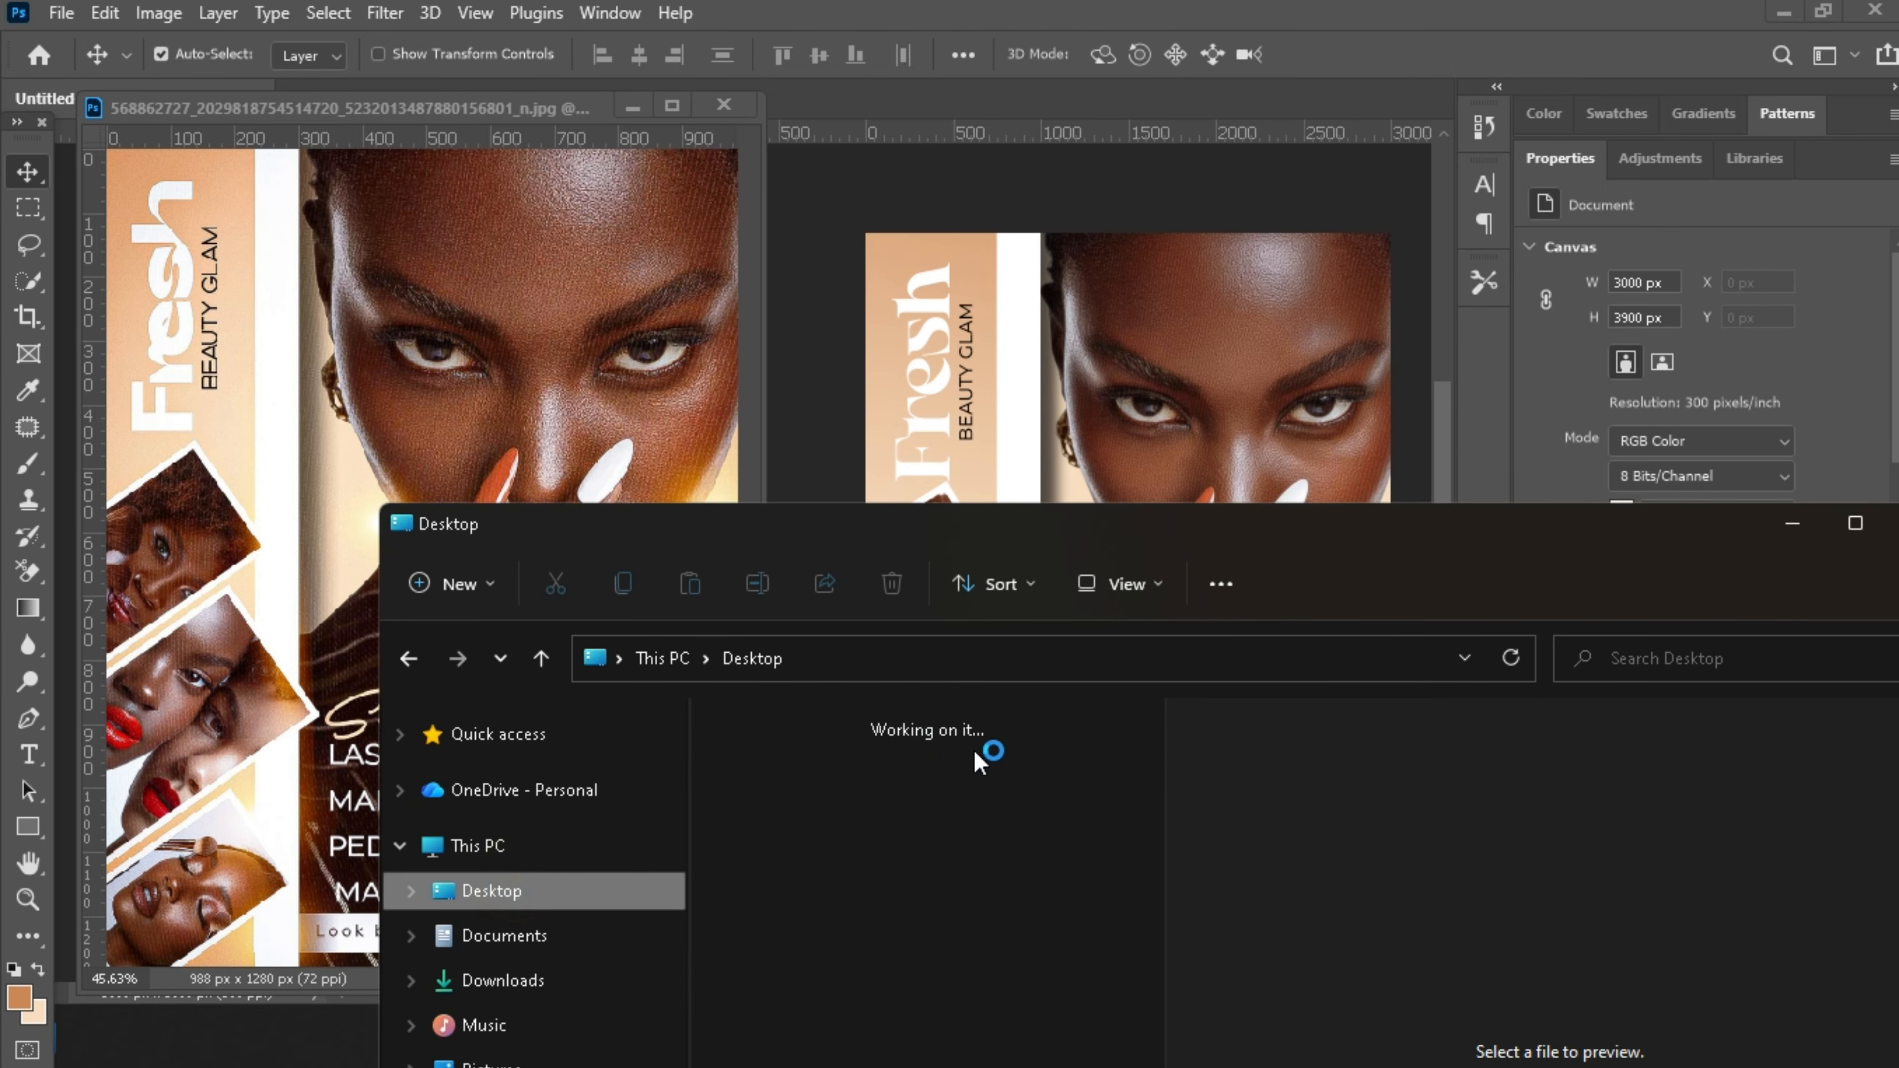
{"action": "scroll", "coordinate": [1136, 941], "scroll_direction": "down", "scroll_amount": 2}
{"action": "scroll", "coordinate": [1136, 946], "scroll_direction": "down", "scroll_amount": 5}
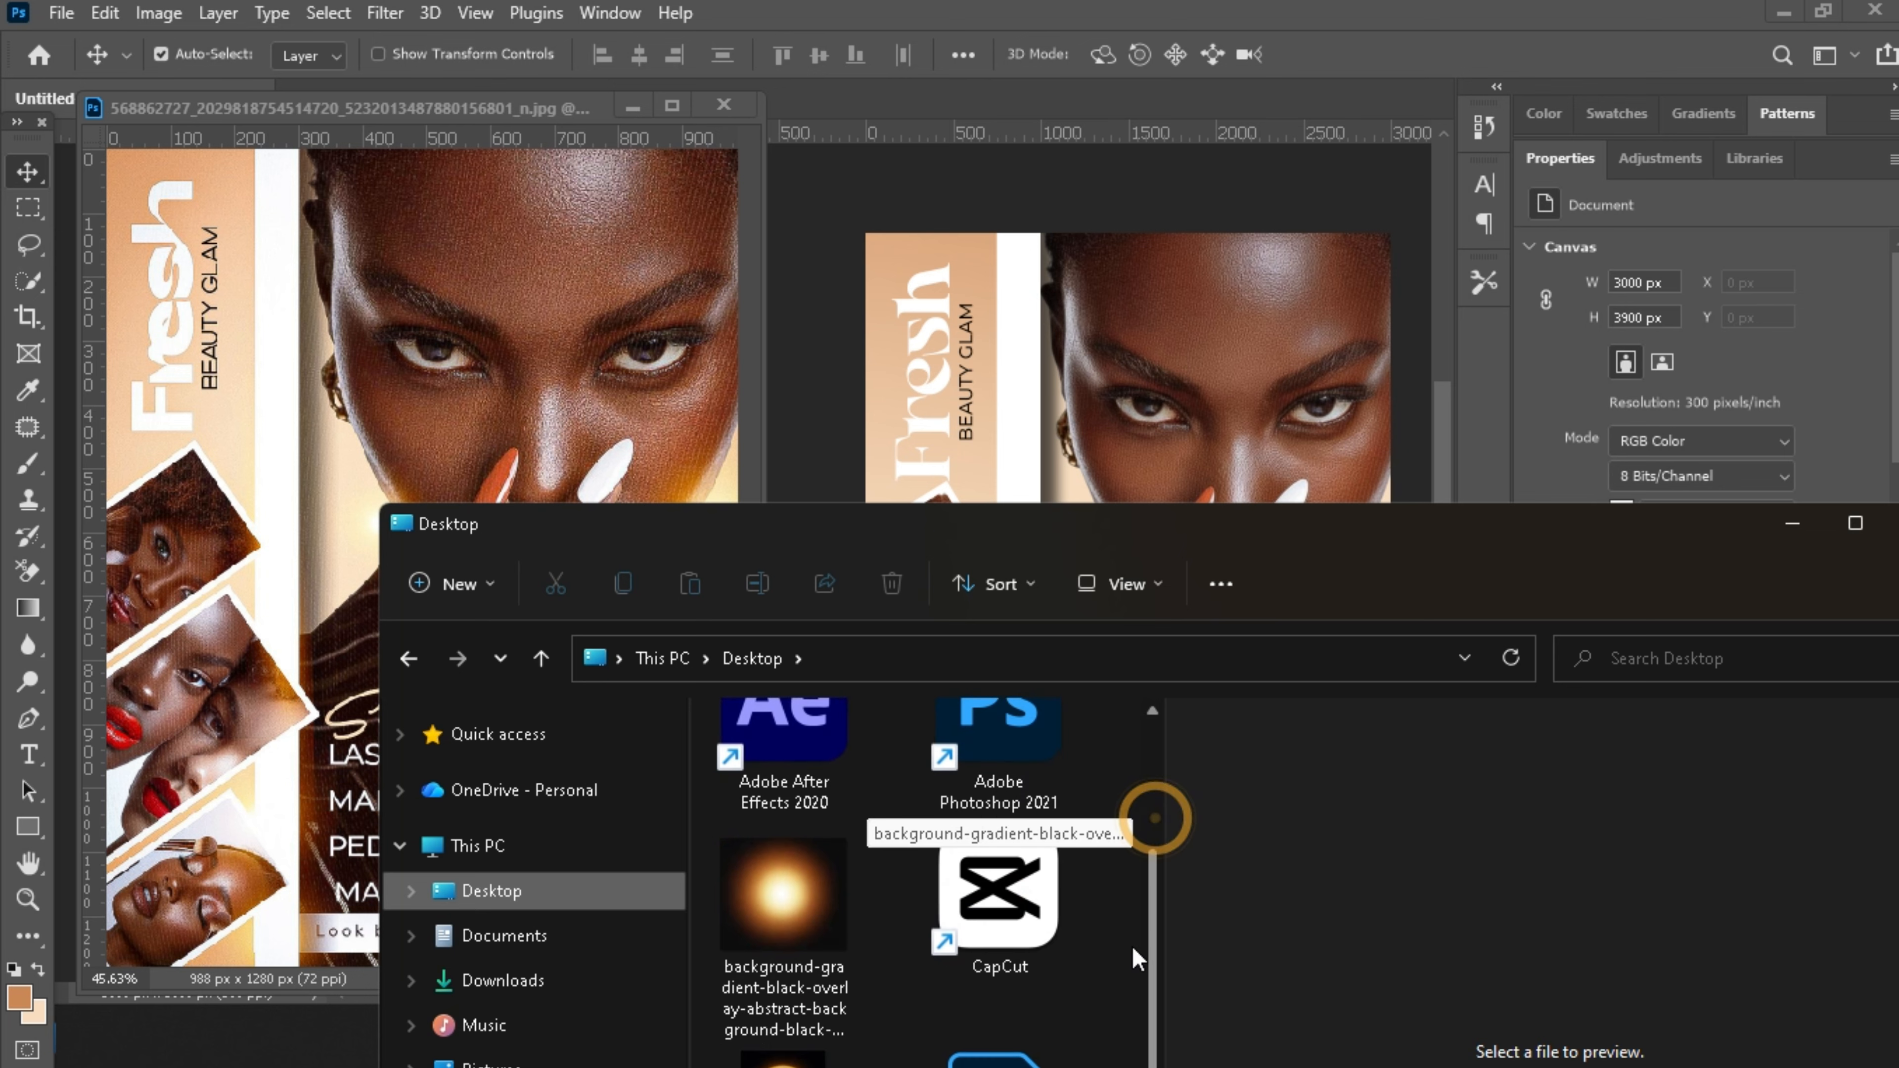
{"action": "scroll", "coordinate": [1117, 1018], "scroll_direction": "up", "scroll_amount": 2}
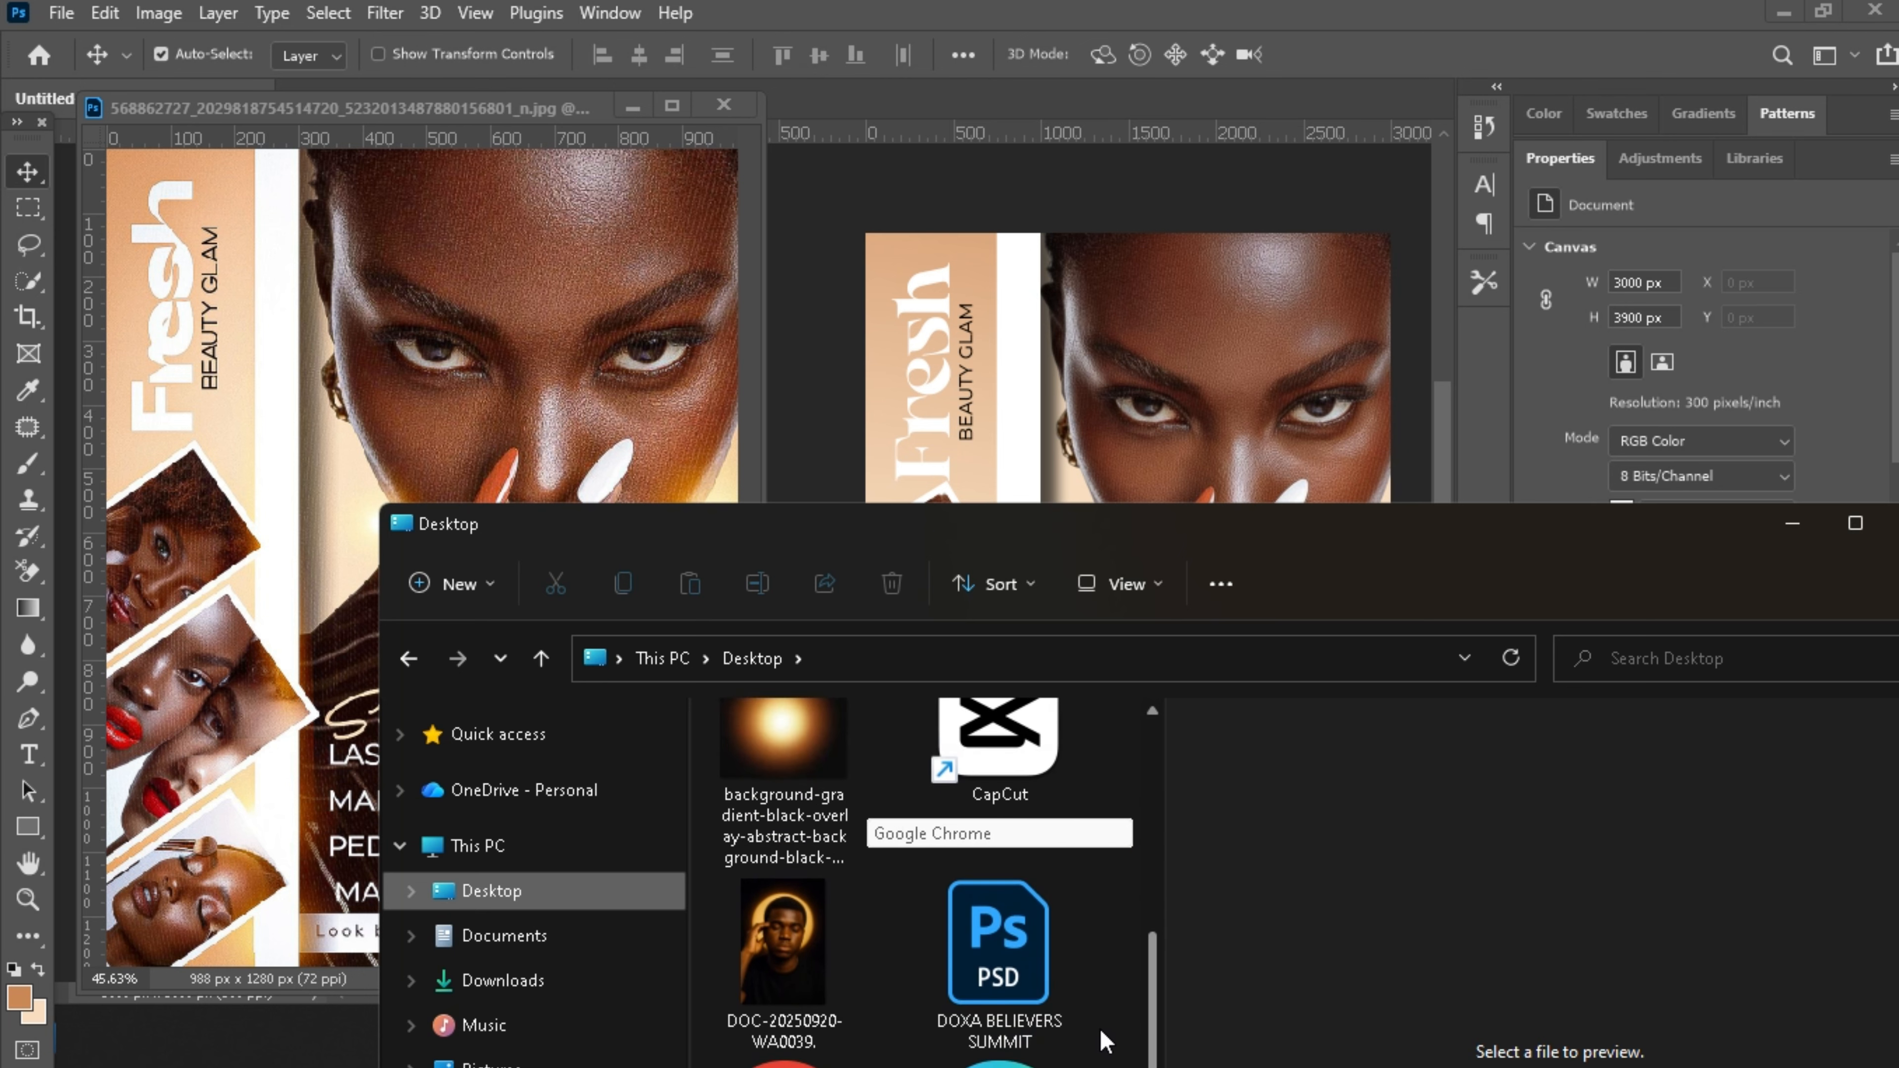
{"action": "left_click_drag", "start_coordinate": [1109, 533], "coordinate": [1058, 294]}
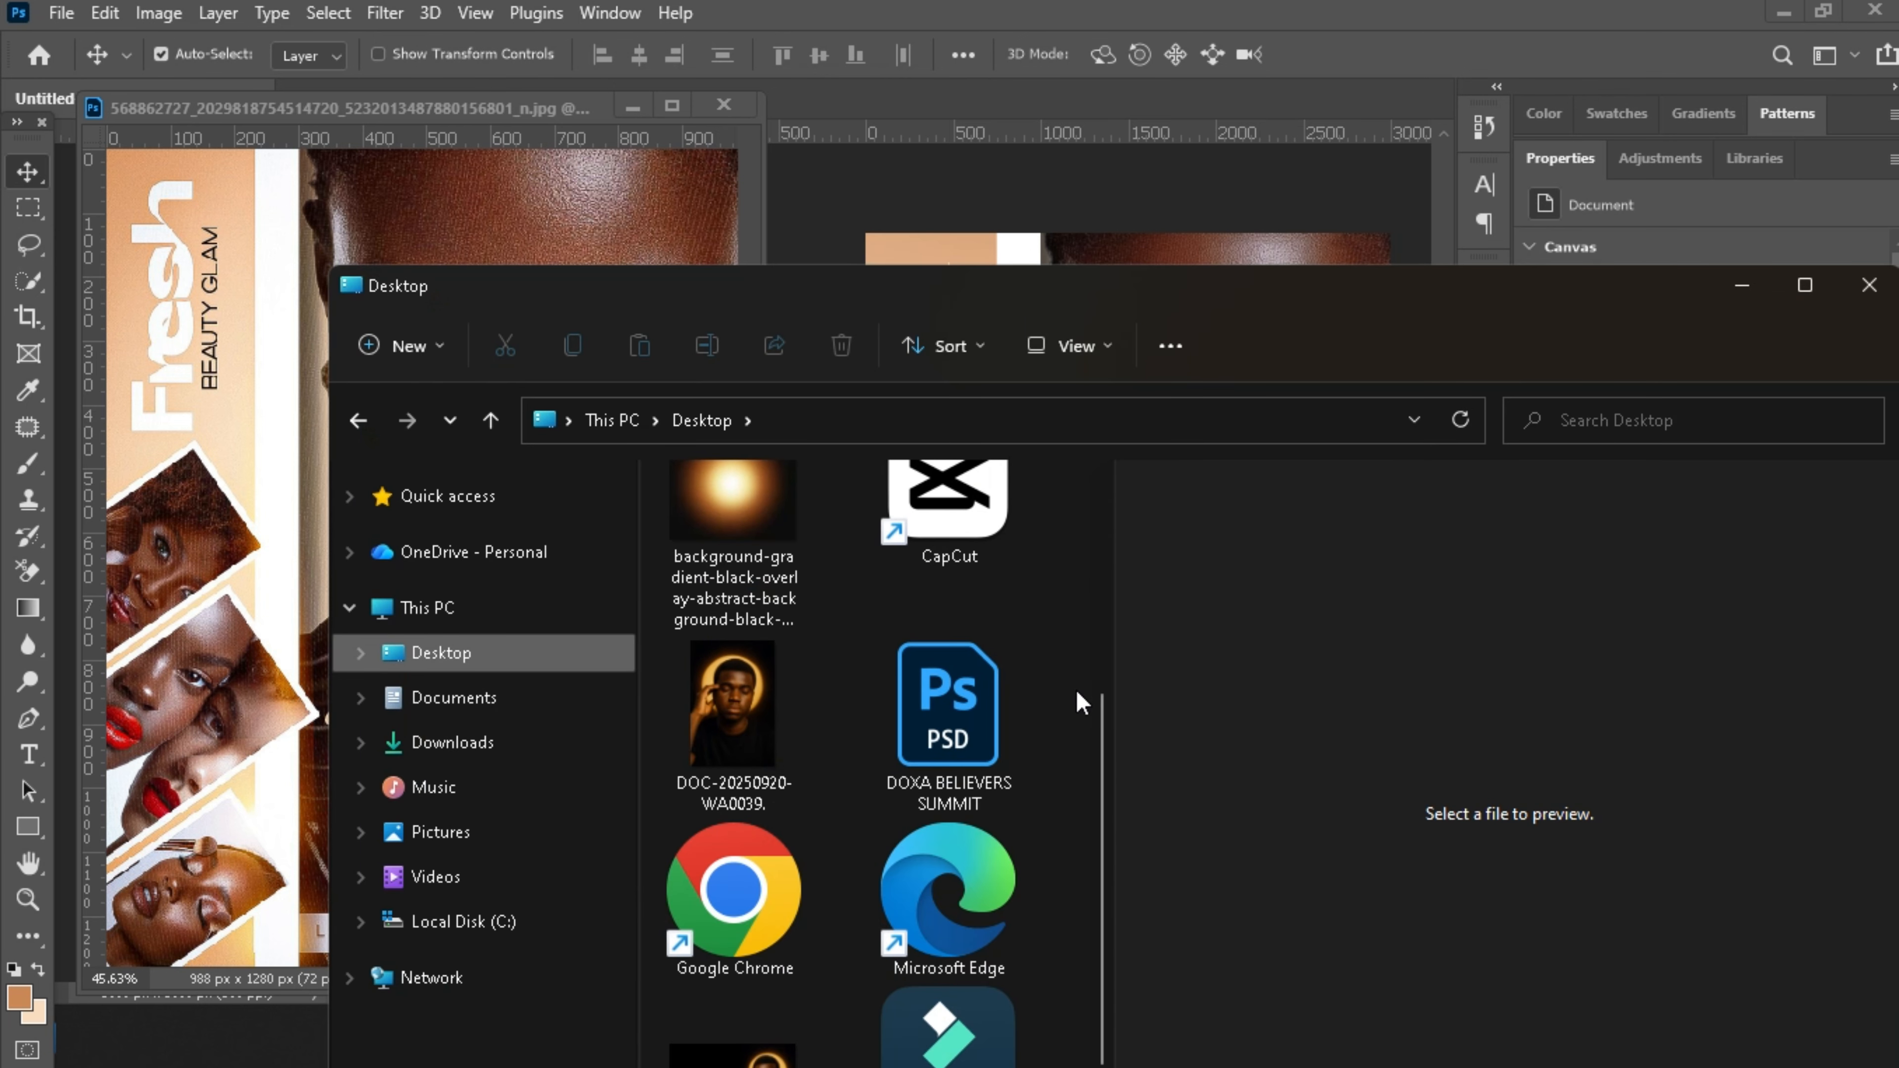
{"action": "scroll", "coordinate": [1094, 756], "scroll_direction": "down", "scroll_amount": 2}
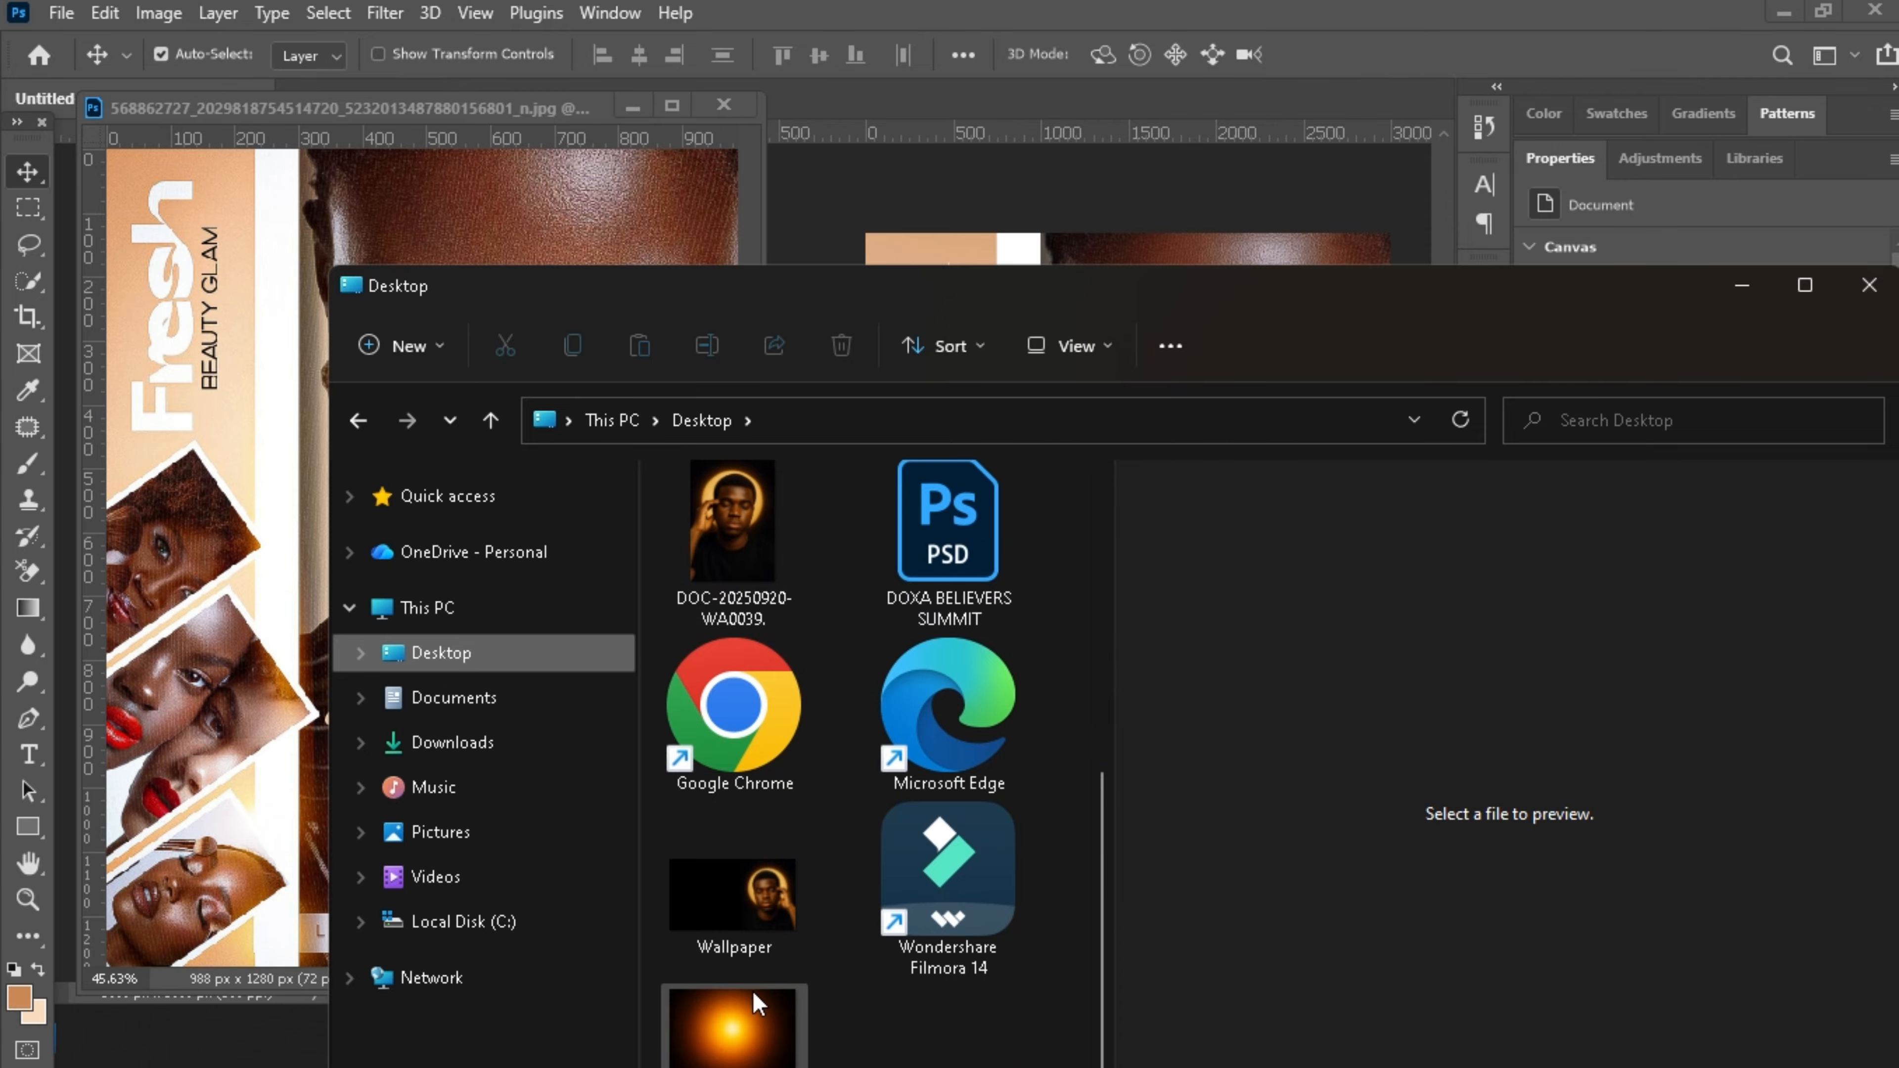
{"action": "left_click_drag", "start_coordinate": [753, 992], "coordinate": [1140, 210]}
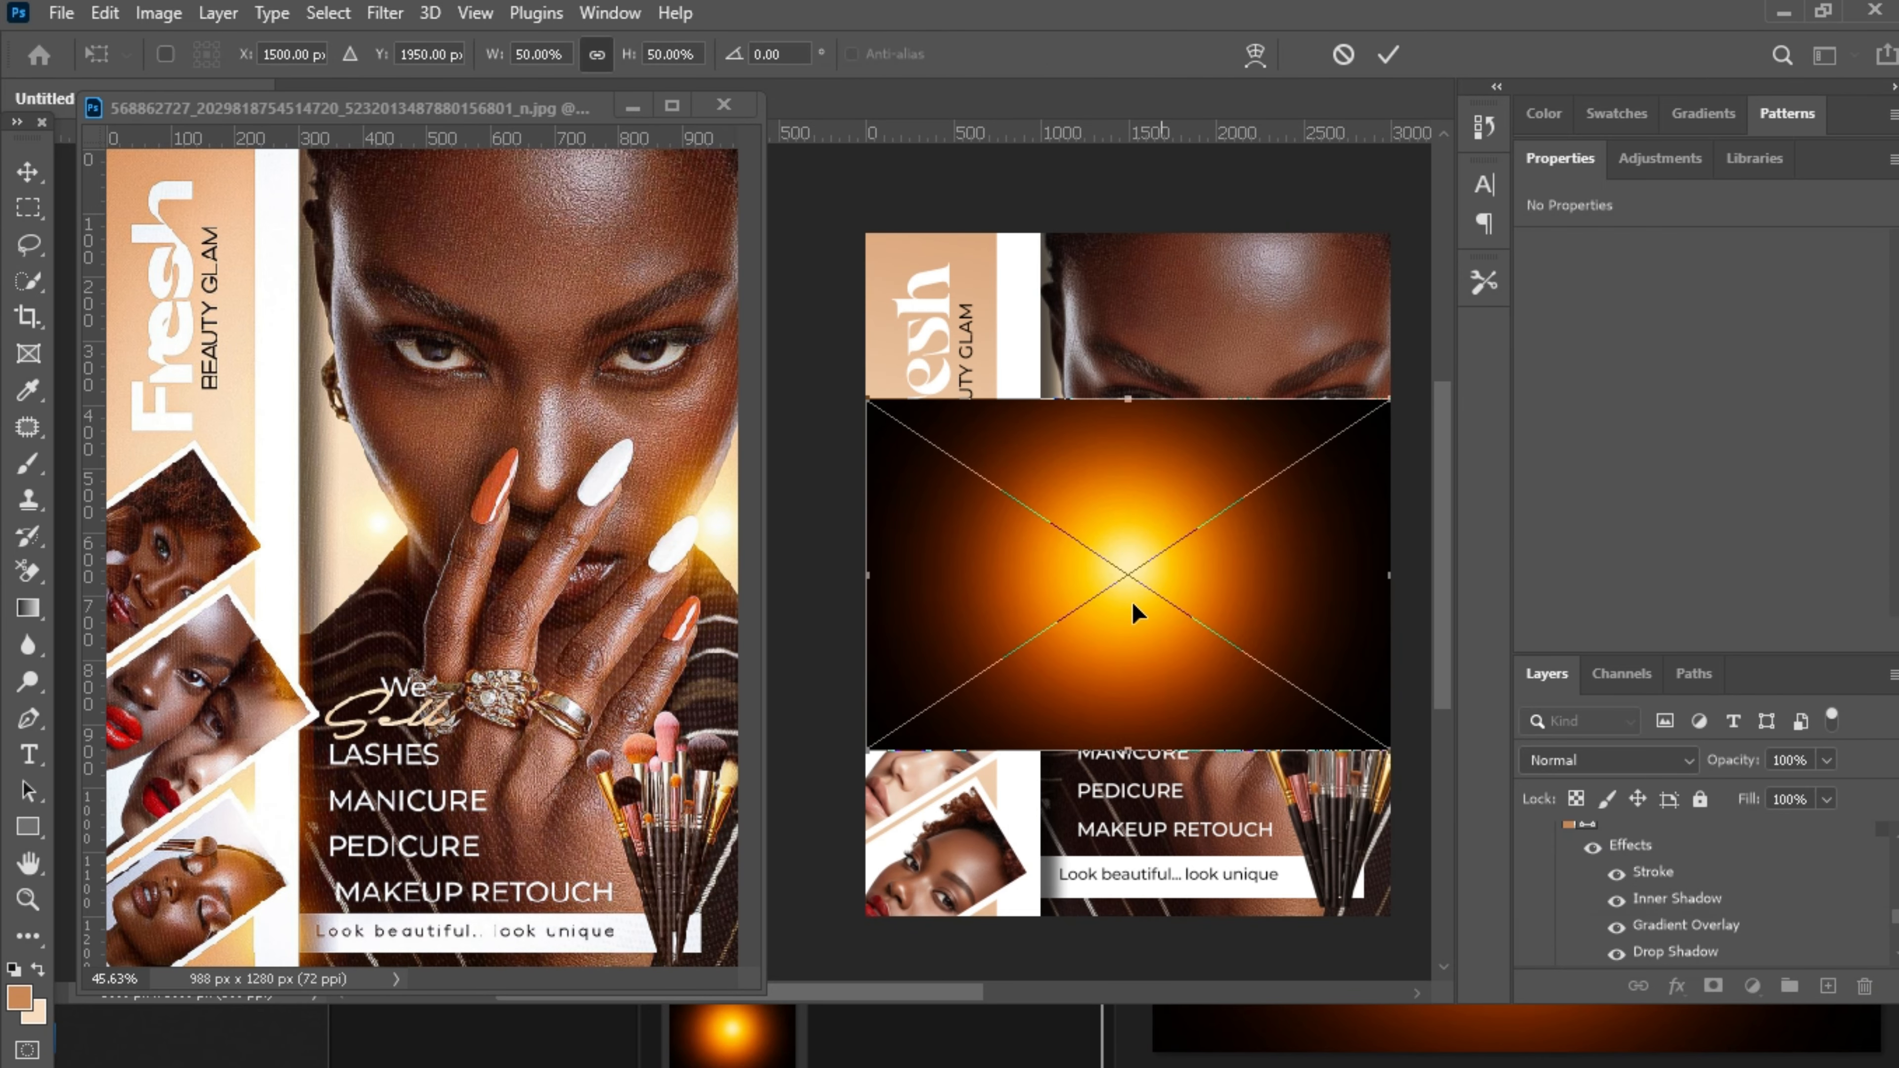
Shrink the placed lens flare to about 30% and set its blending mode to Screen.
{"action": "left_click_drag", "start_coordinate": [1132, 601], "coordinate": [1122, 551]}
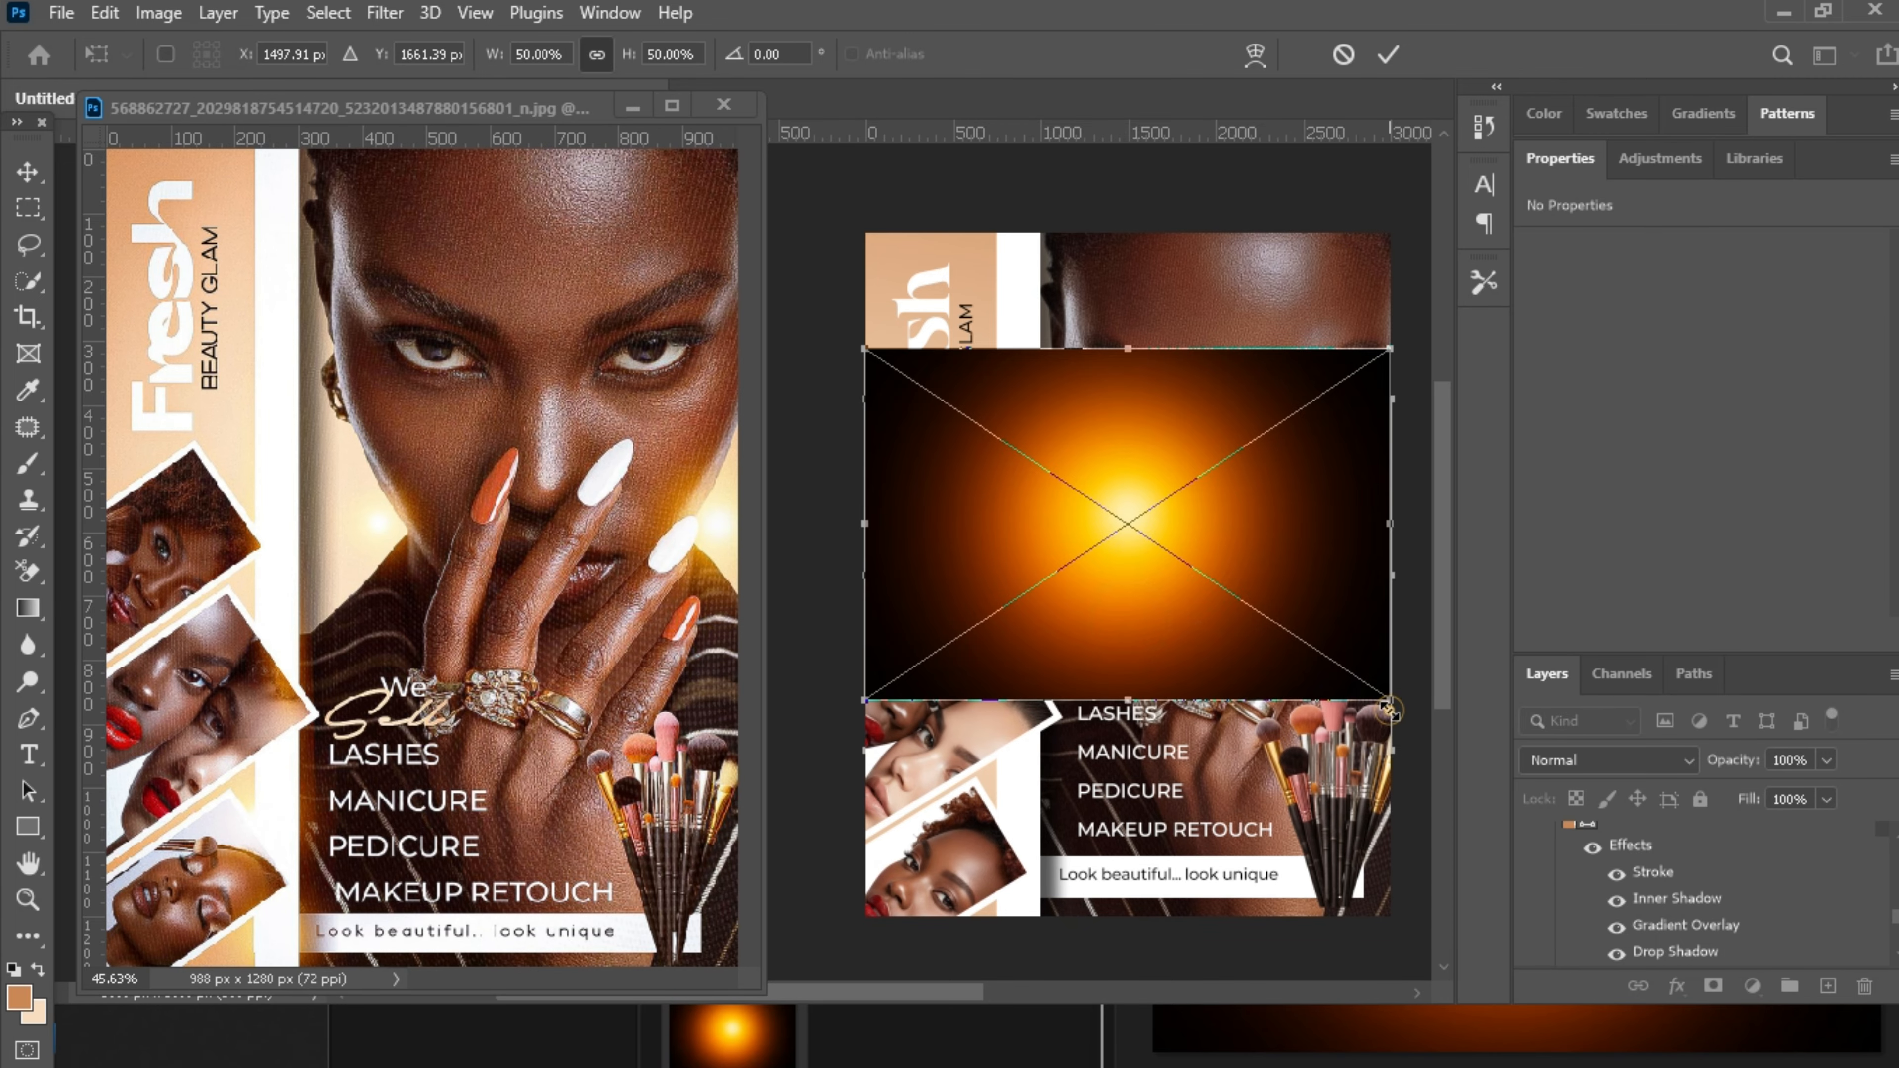
{"action": "left_click_drag", "start_coordinate": [1389, 710], "coordinate": [1264, 668]}
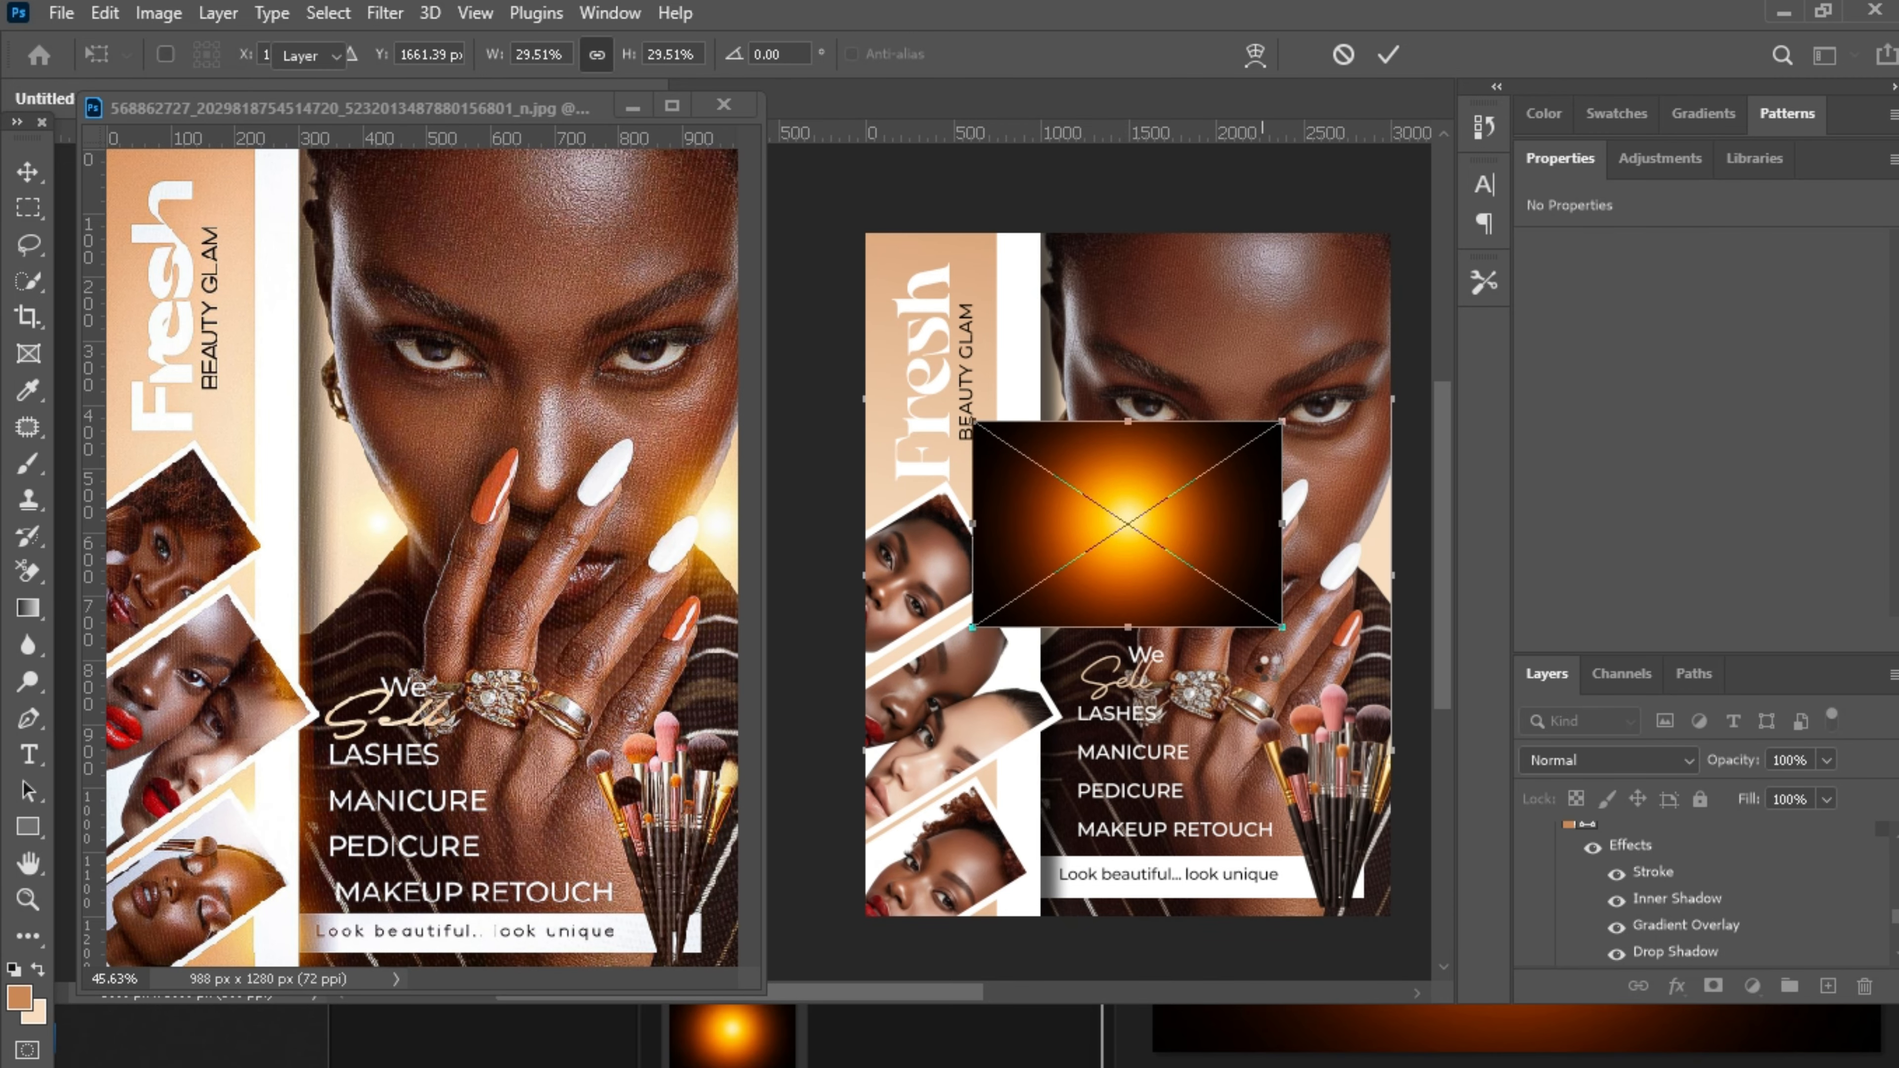
{"action": "key", "text": "Return"}
{"action": "left_click", "coordinate": [1607, 761]}
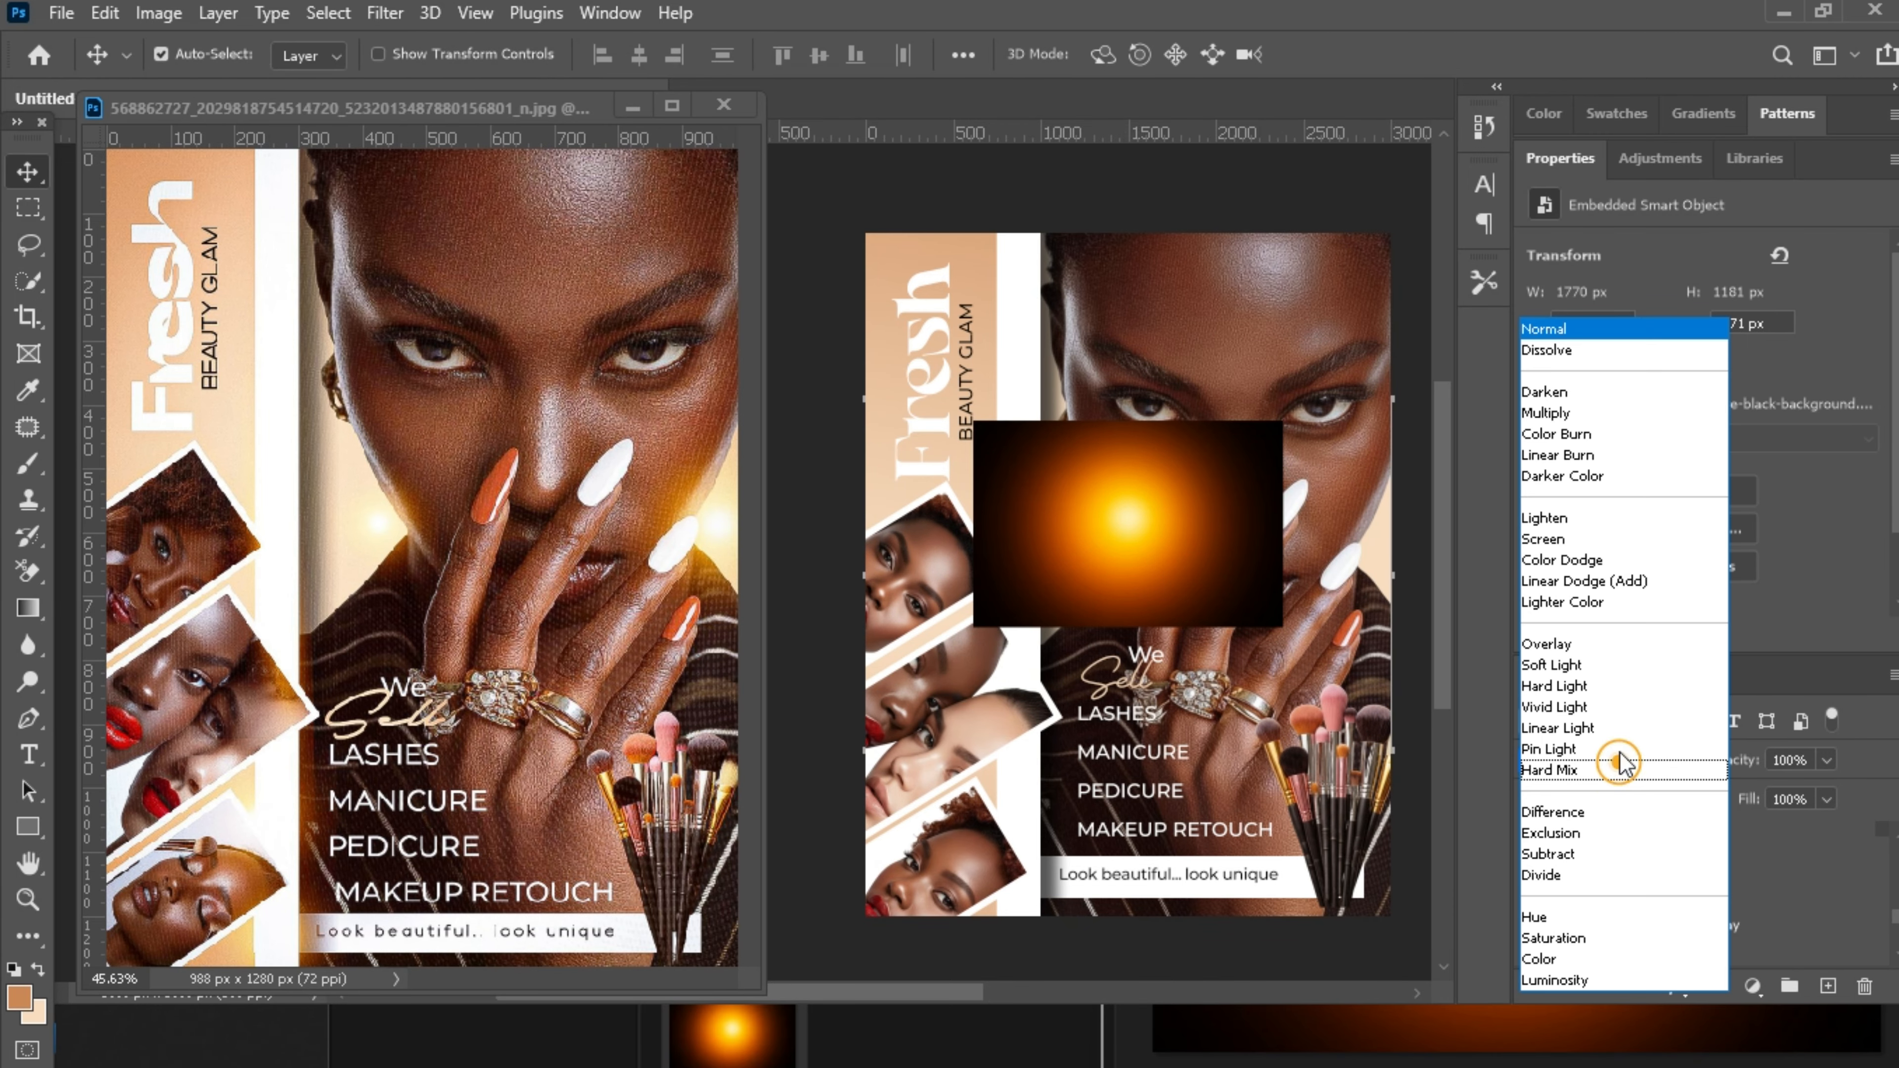
{"action": "left_click", "coordinate": [1551, 541]}
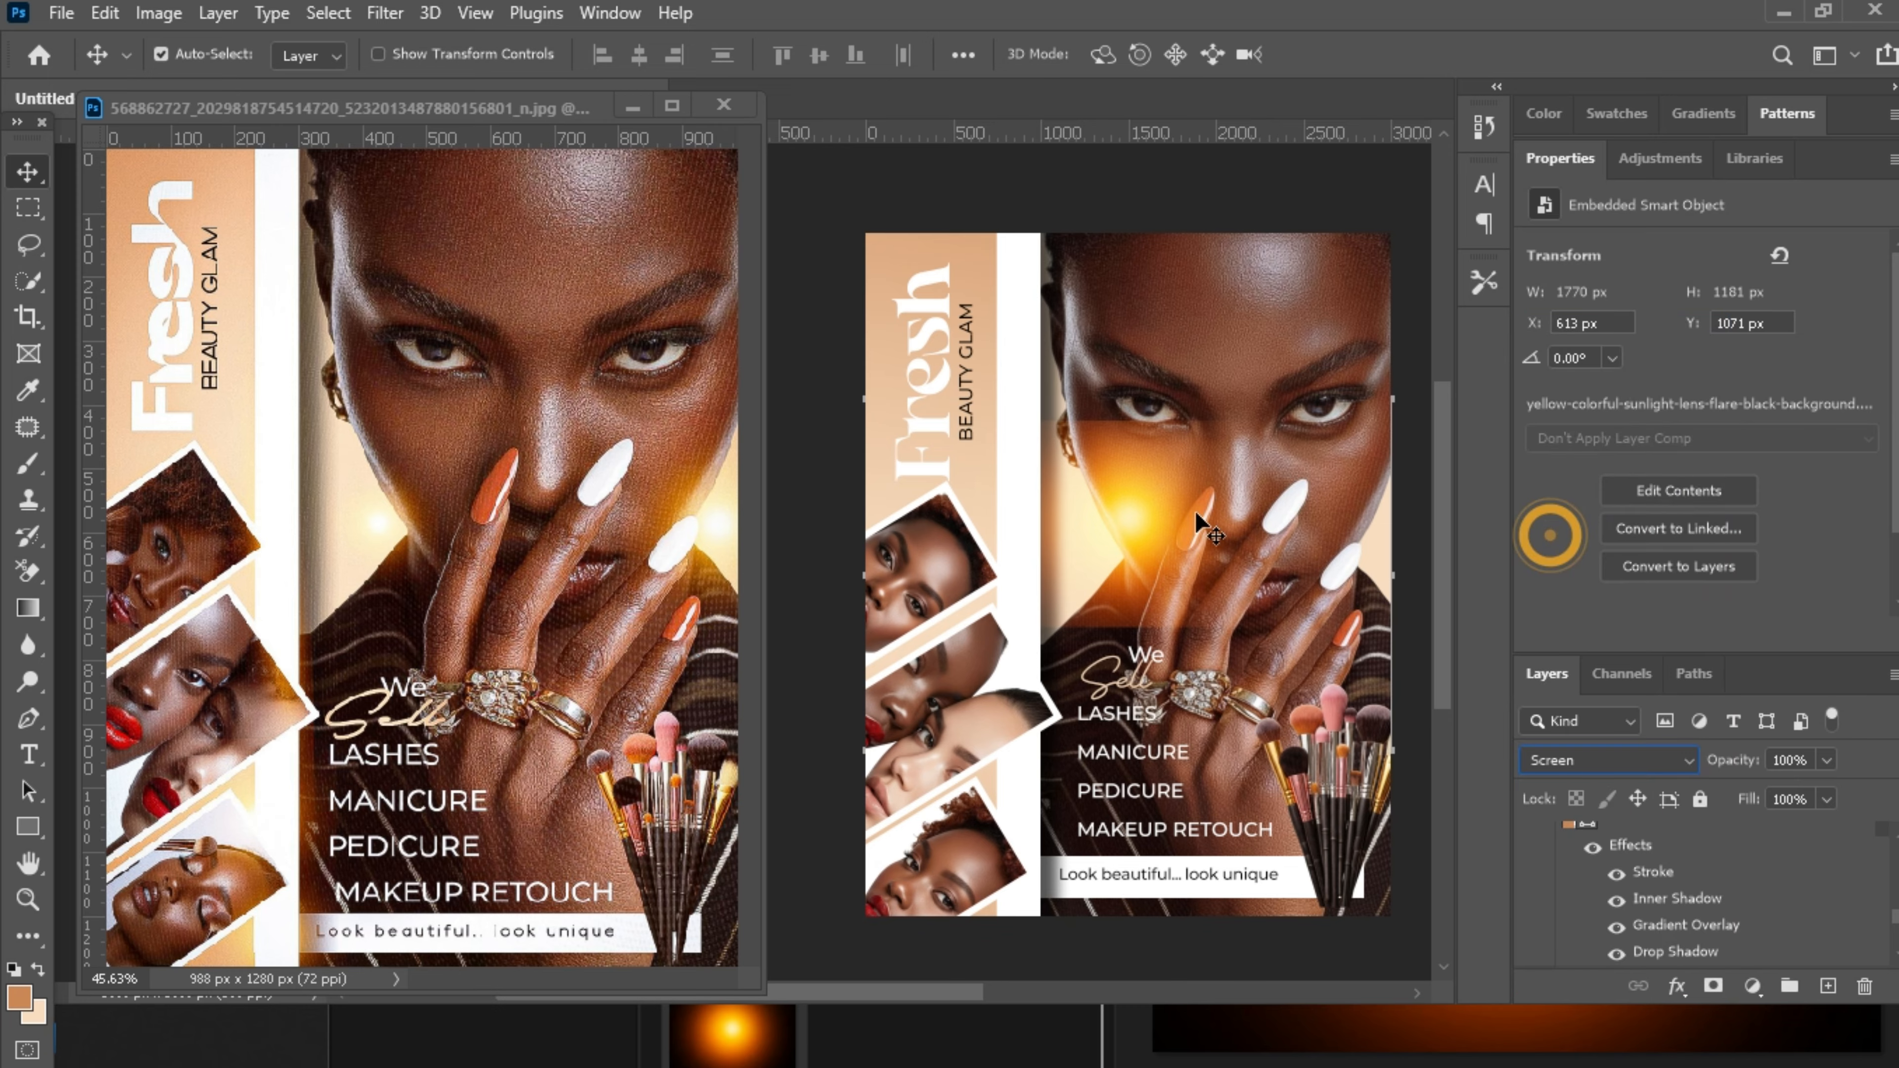
Move the glow beside the model's left-hand cheek and scale it down to about 1132 × 755 px.
{"action": "left_click_drag", "start_coordinate": [1196, 524], "coordinate": [1108, 530]}
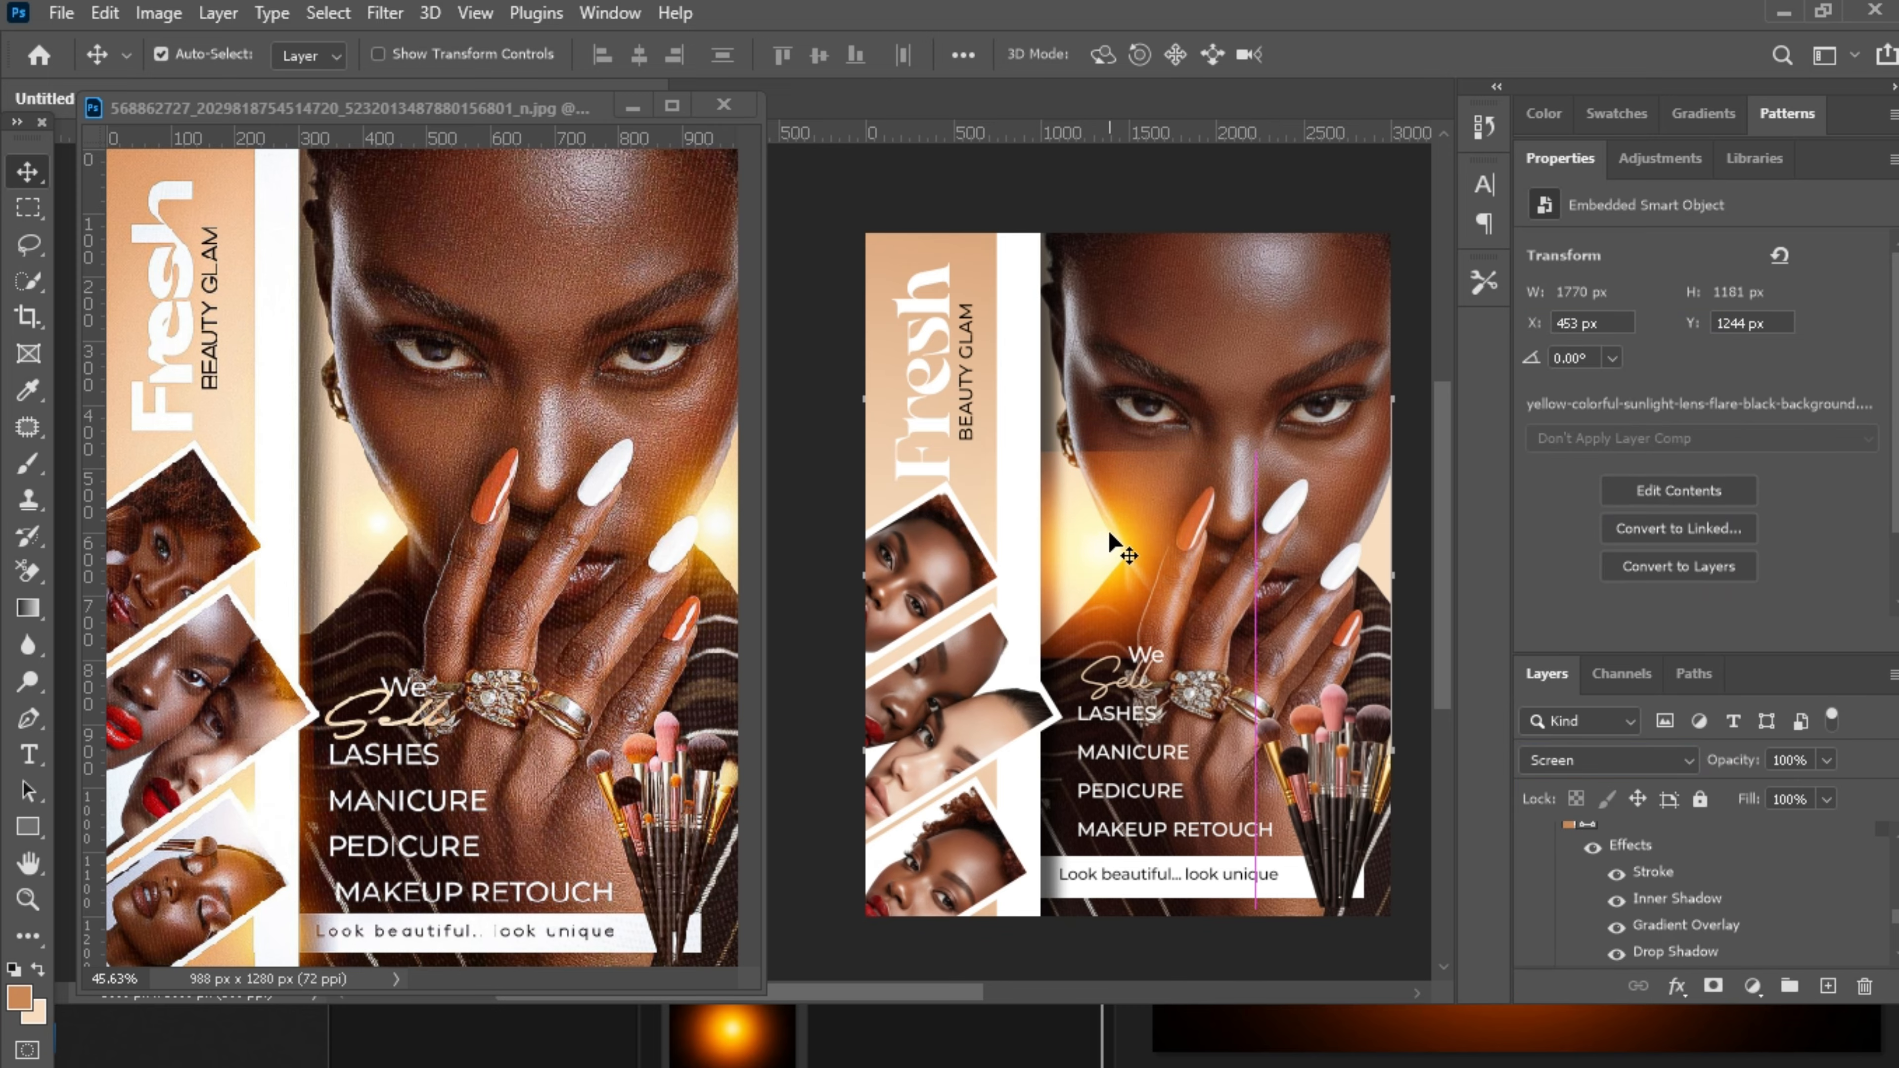
{"action": "key", "text": "ctrl+t"}
{"action": "left_click_drag", "start_coordinate": [1245, 669], "coordinate": [1190, 627]}
{"action": "key", "text": "Return"}
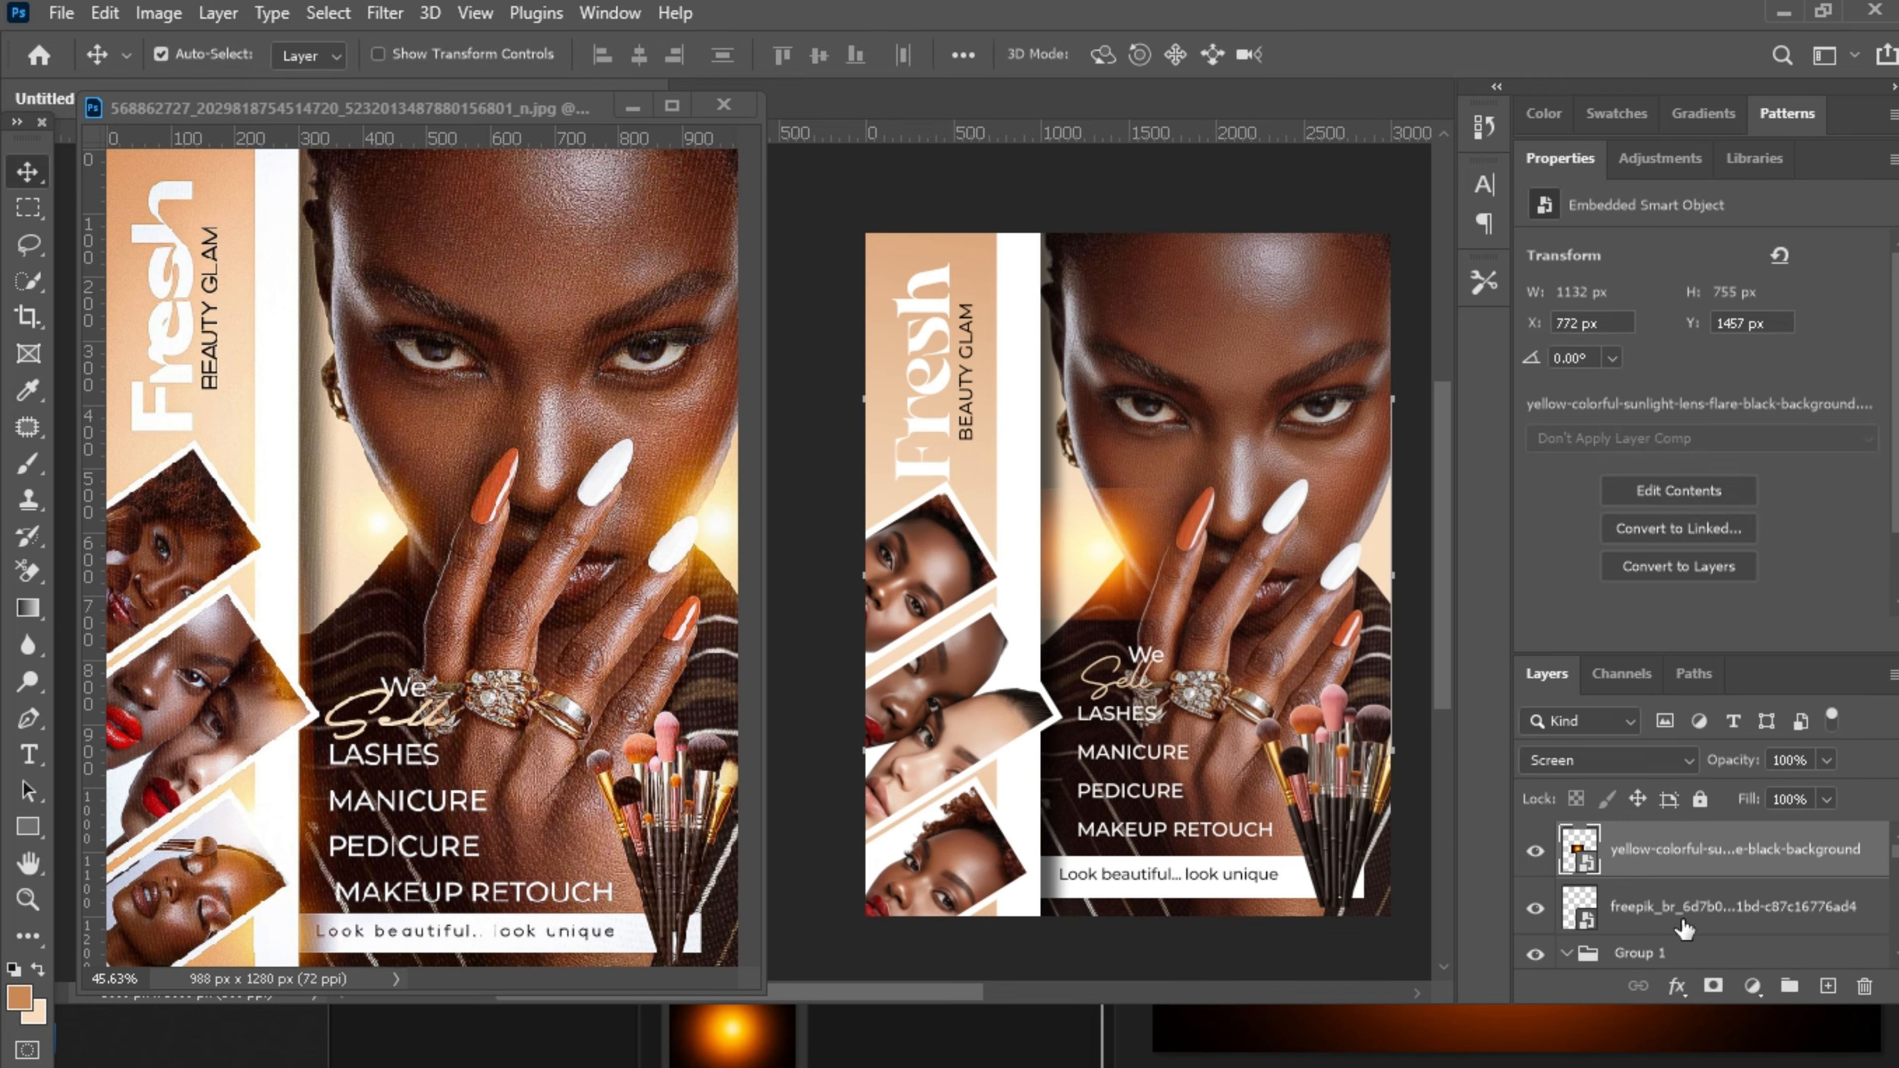
Add a layer mask to the glow and brush black over its outer parts to hide the hard edges.
{"action": "left_click", "coordinate": [1713, 987]}
{"action": "key", "text": "d"}
{"action": "key", "text": "b"}
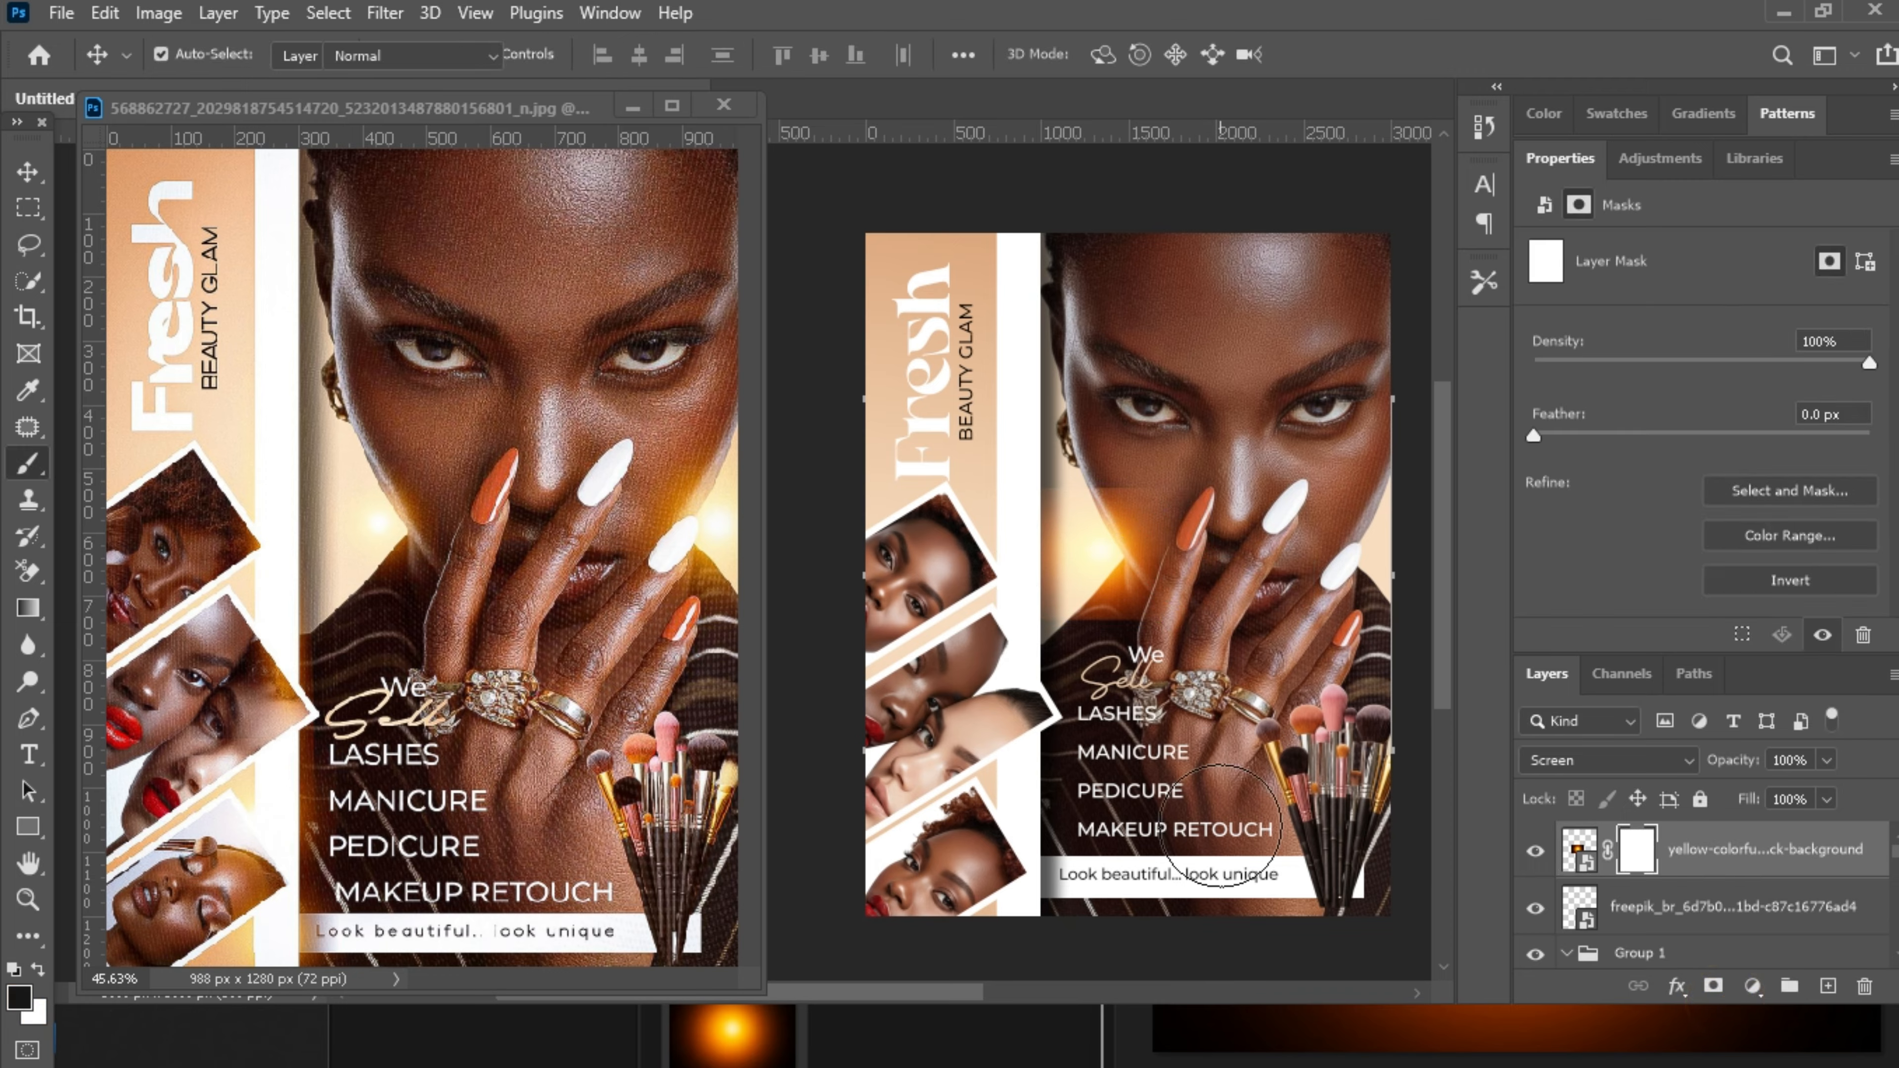
{"action": "mouse_move", "coordinate": [1271, 603]}
{"action": "left_mouse_down"}
{"action": "mouse_move", "coordinate": [1245, 501]}
{"action": "mouse_move", "coordinate": [1107, 433]}
{"action": "mouse_move", "coordinate": [1040, 455]}
{"action": "mouse_move", "coordinate": [985, 618]}
{"action": "mouse_move", "coordinate": [1157, 664]}
{"action": "mouse_move", "coordinate": [1223, 622]}
{"action": "left_mouse_up"}
{"action": "key", "text": "v"}
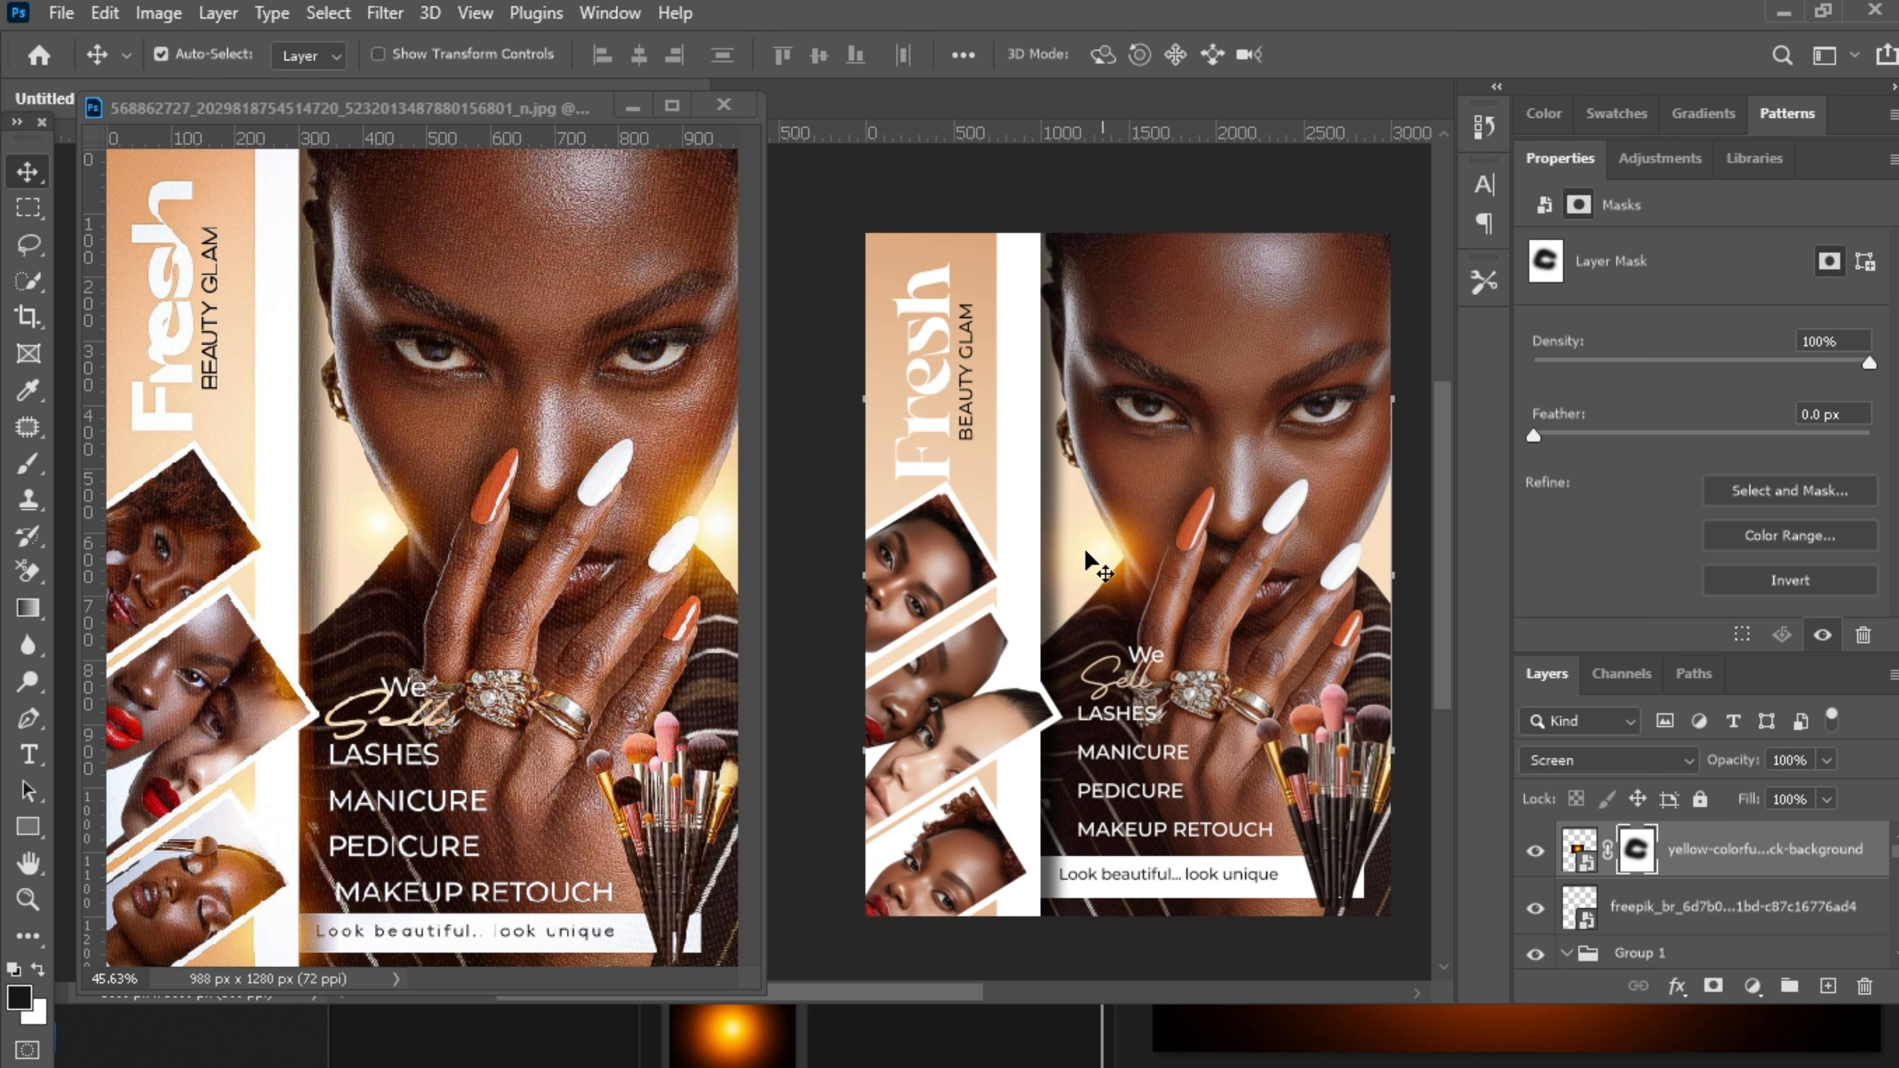
Duplicate the masked glow to the right-hand side of the model's face and enlarge the copy to about 128%.
{"action": "left_click_drag", "start_coordinate": [1106, 548], "coordinate": [1373, 533]}
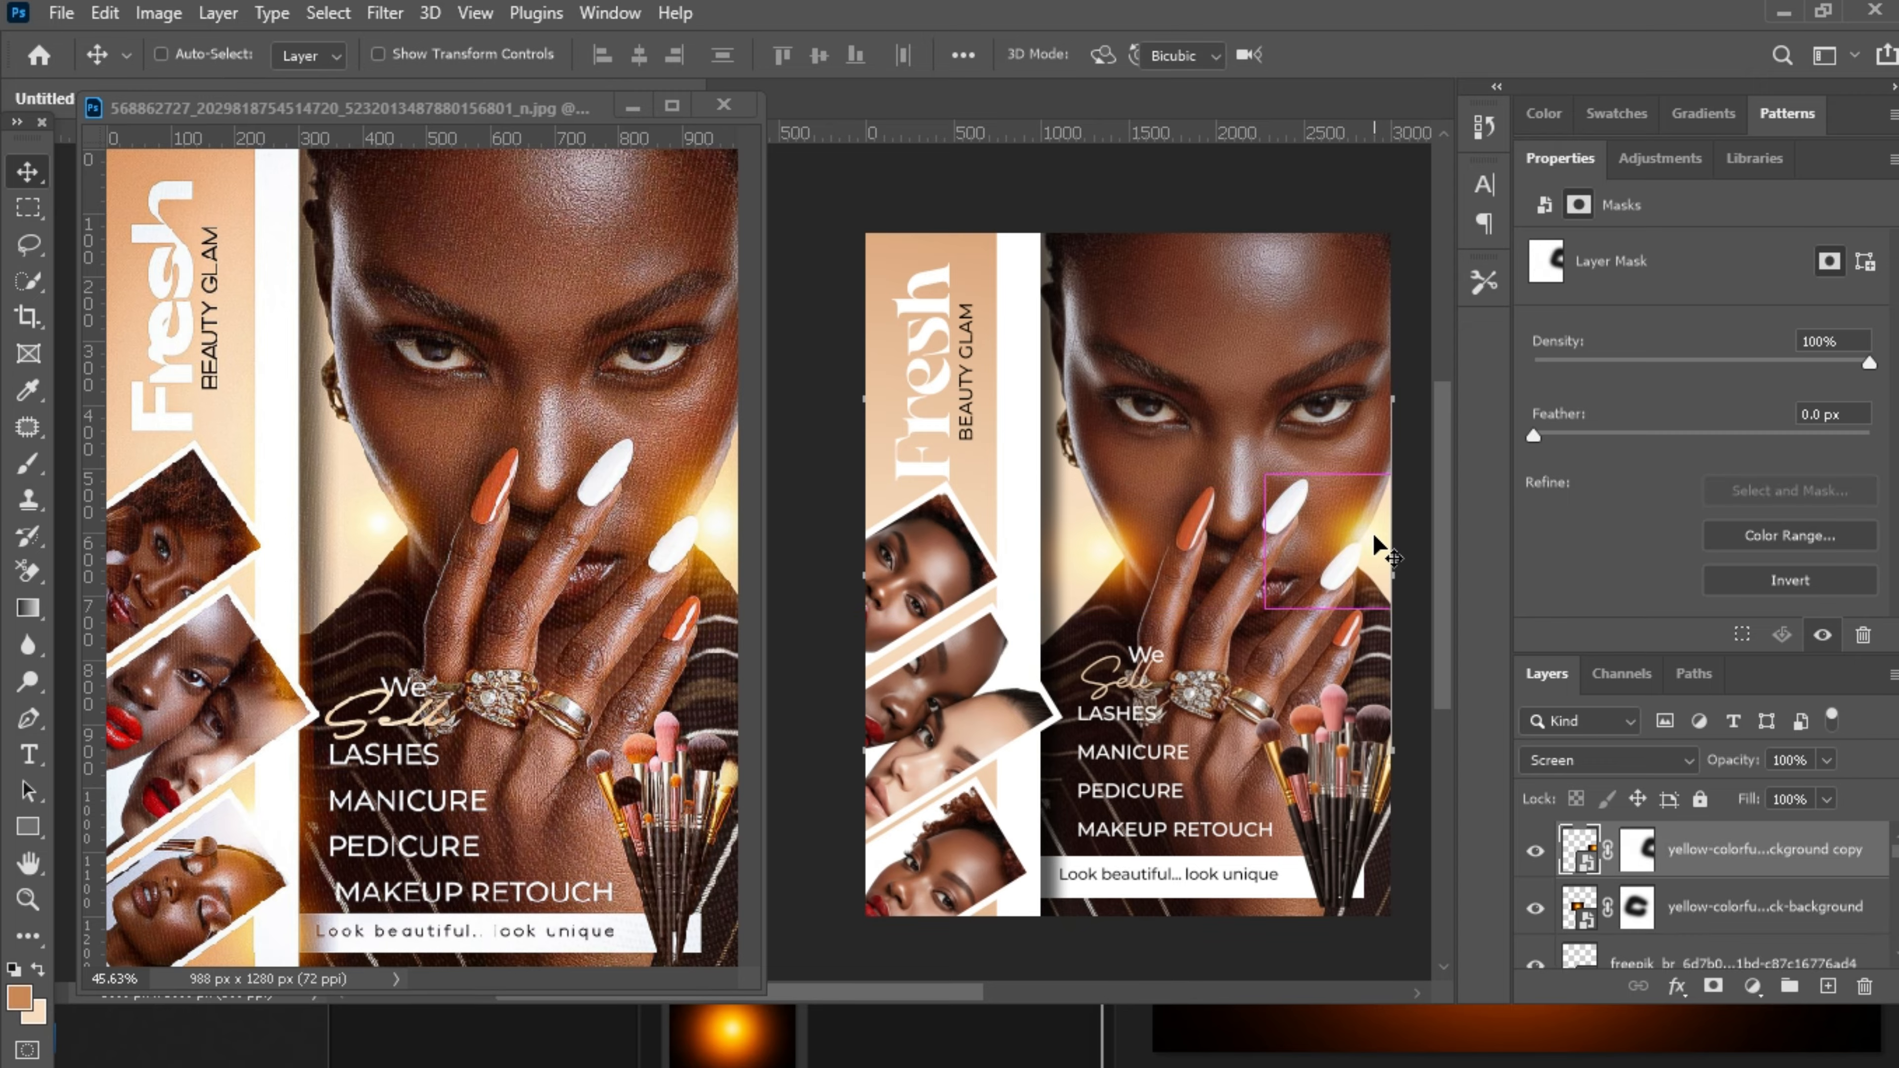
{"action": "key", "text": "ctrl+t"}
{"action": "left_click_drag", "start_coordinate": [1264, 610], "coordinate": [1327, 605]}
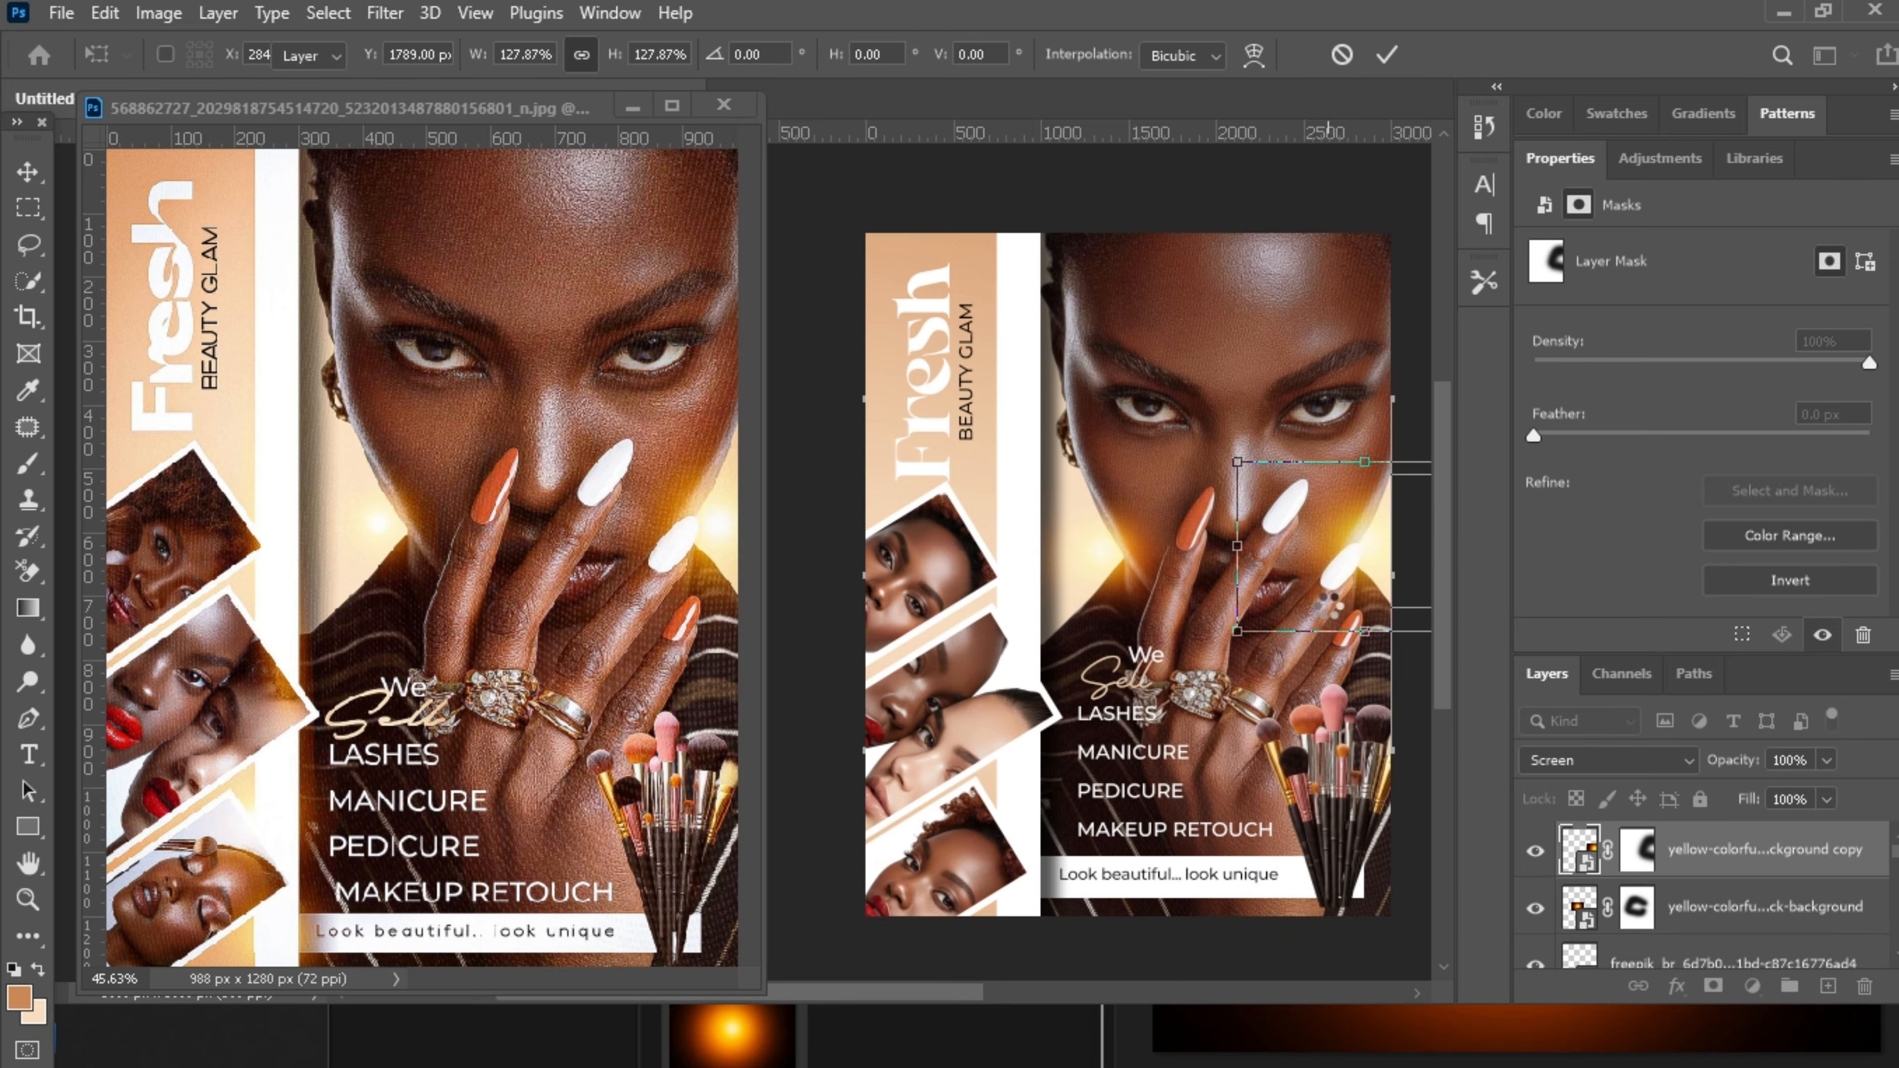
{"action": "key", "text": "Return"}
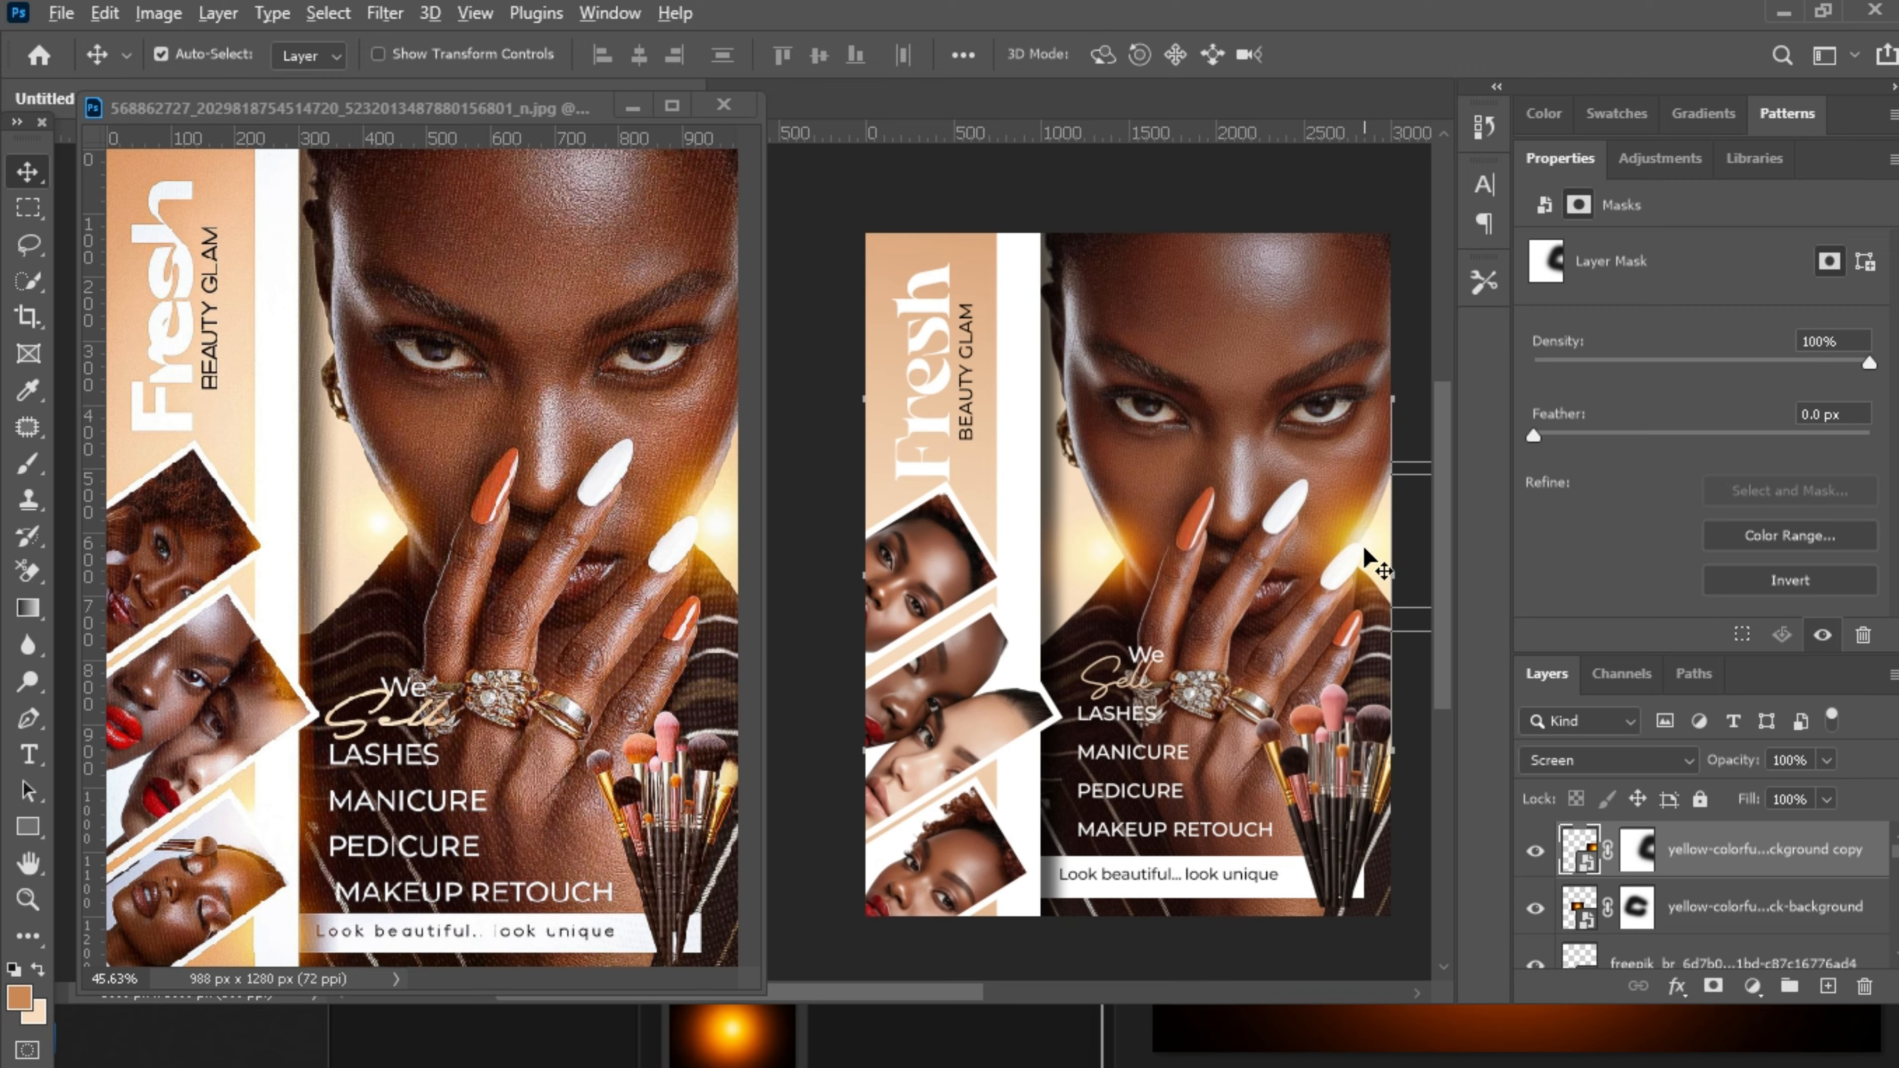
Place further copies of the masked glow on the flyer, scaling the one at the middle portrait frame's corner to about 71%.
{"action": "left_click_drag", "start_coordinate": [1366, 558], "coordinate": [1021, 139]}
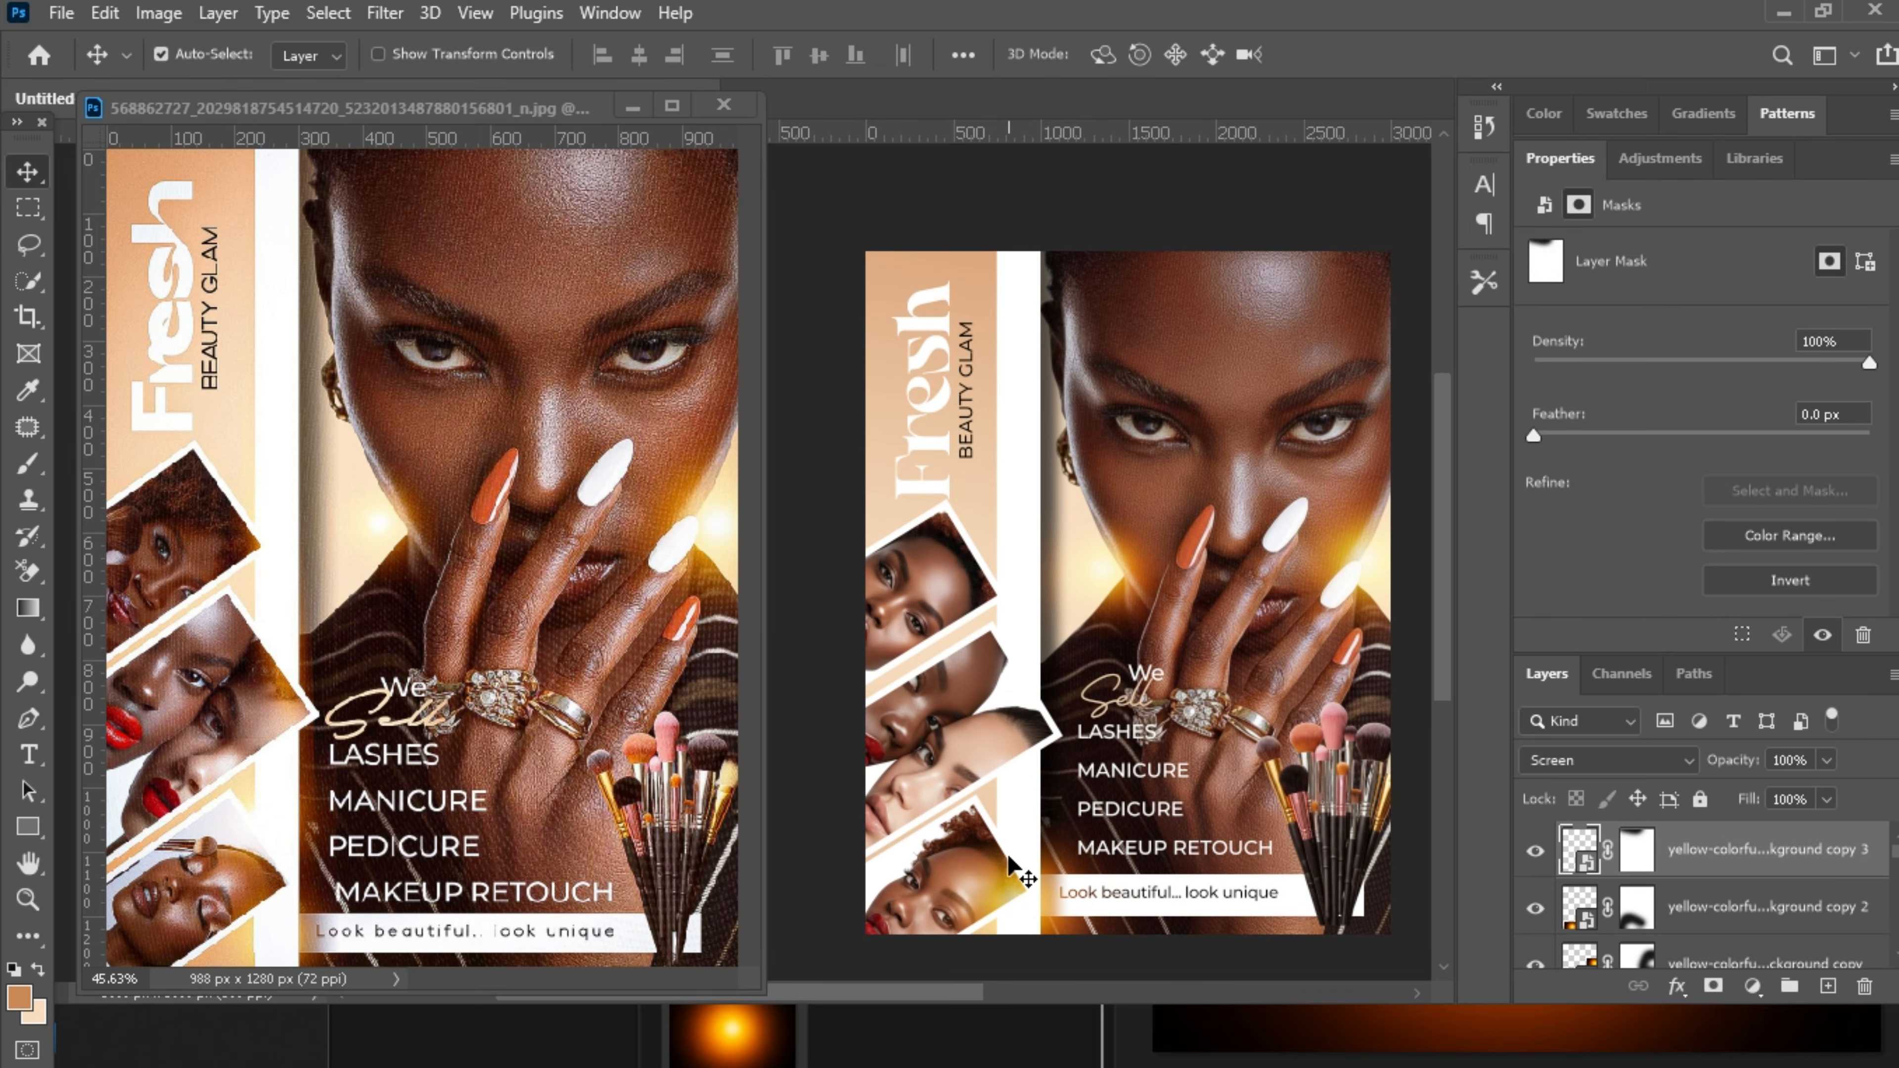
{"action": "left_click_drag", "start_coordinate": [1018, 899], "coordinate": [1025, 674]}
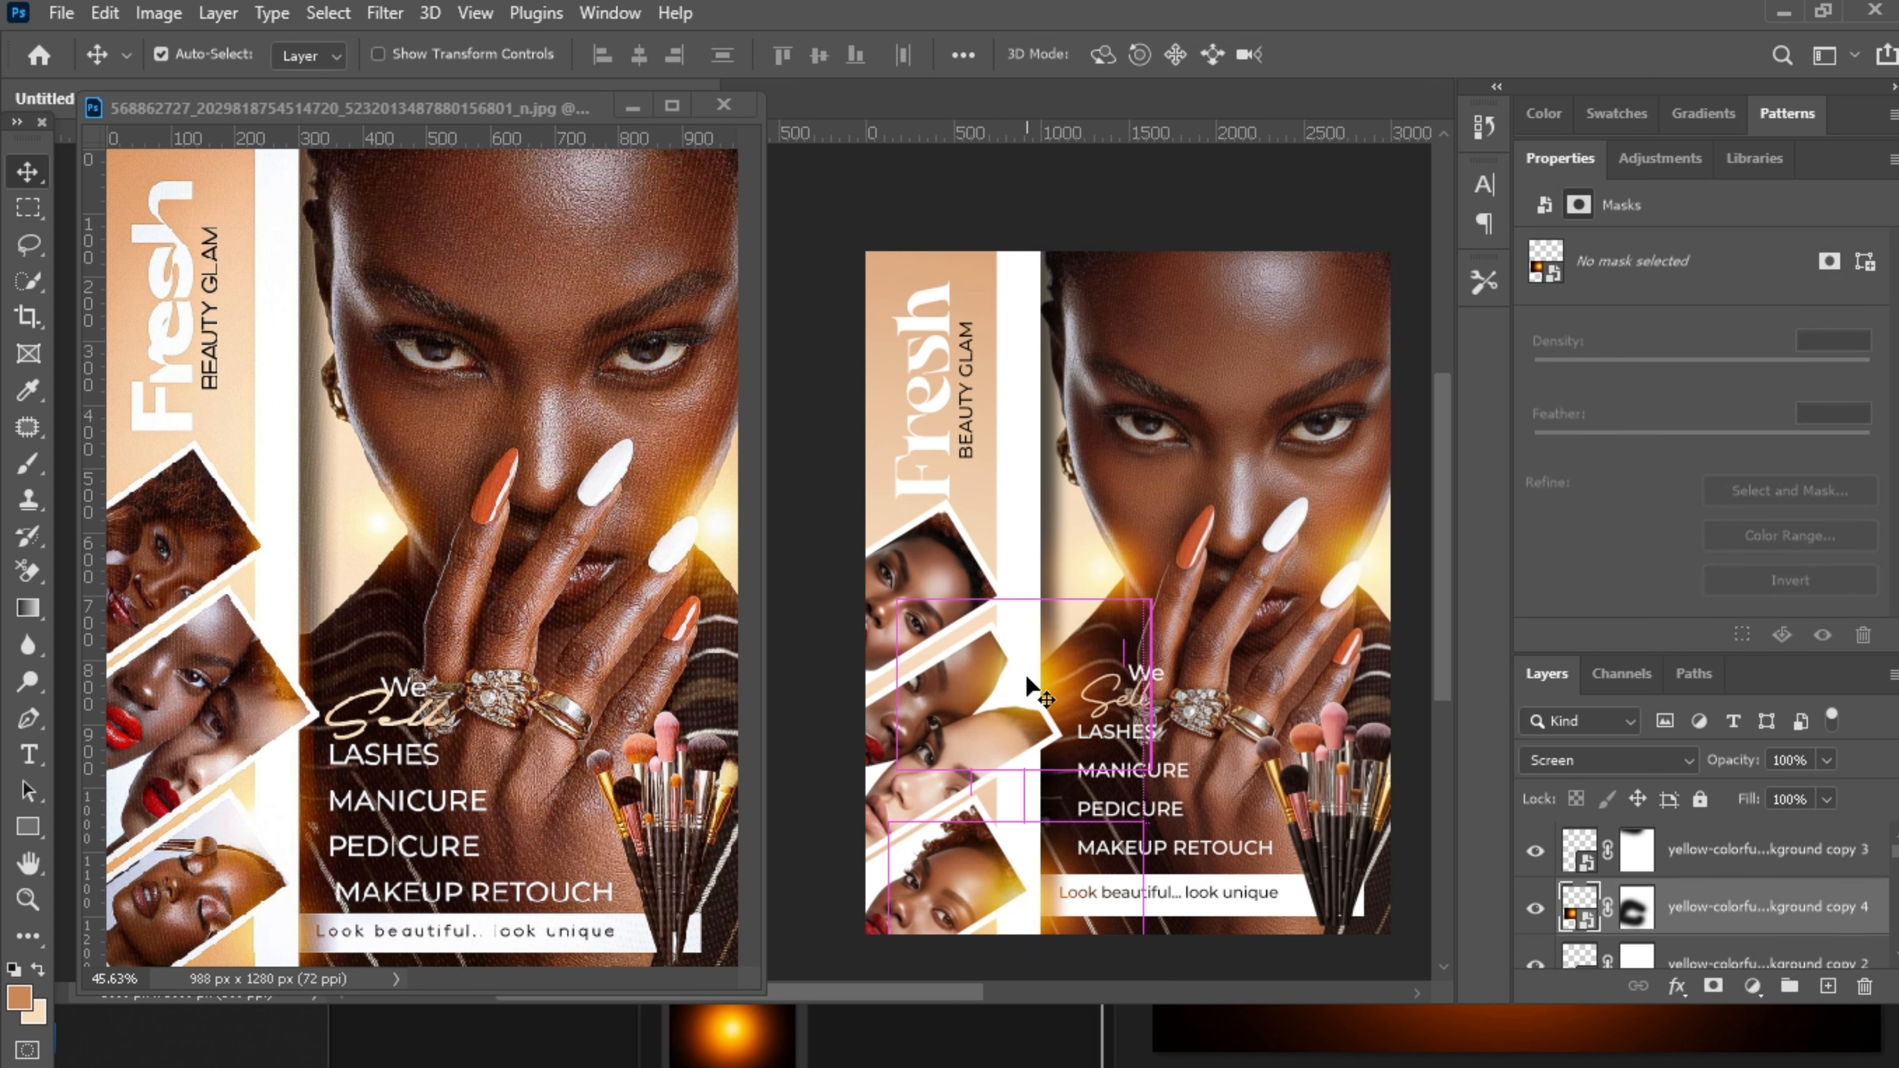
{"action": "key", "text": "ctrl+t"}
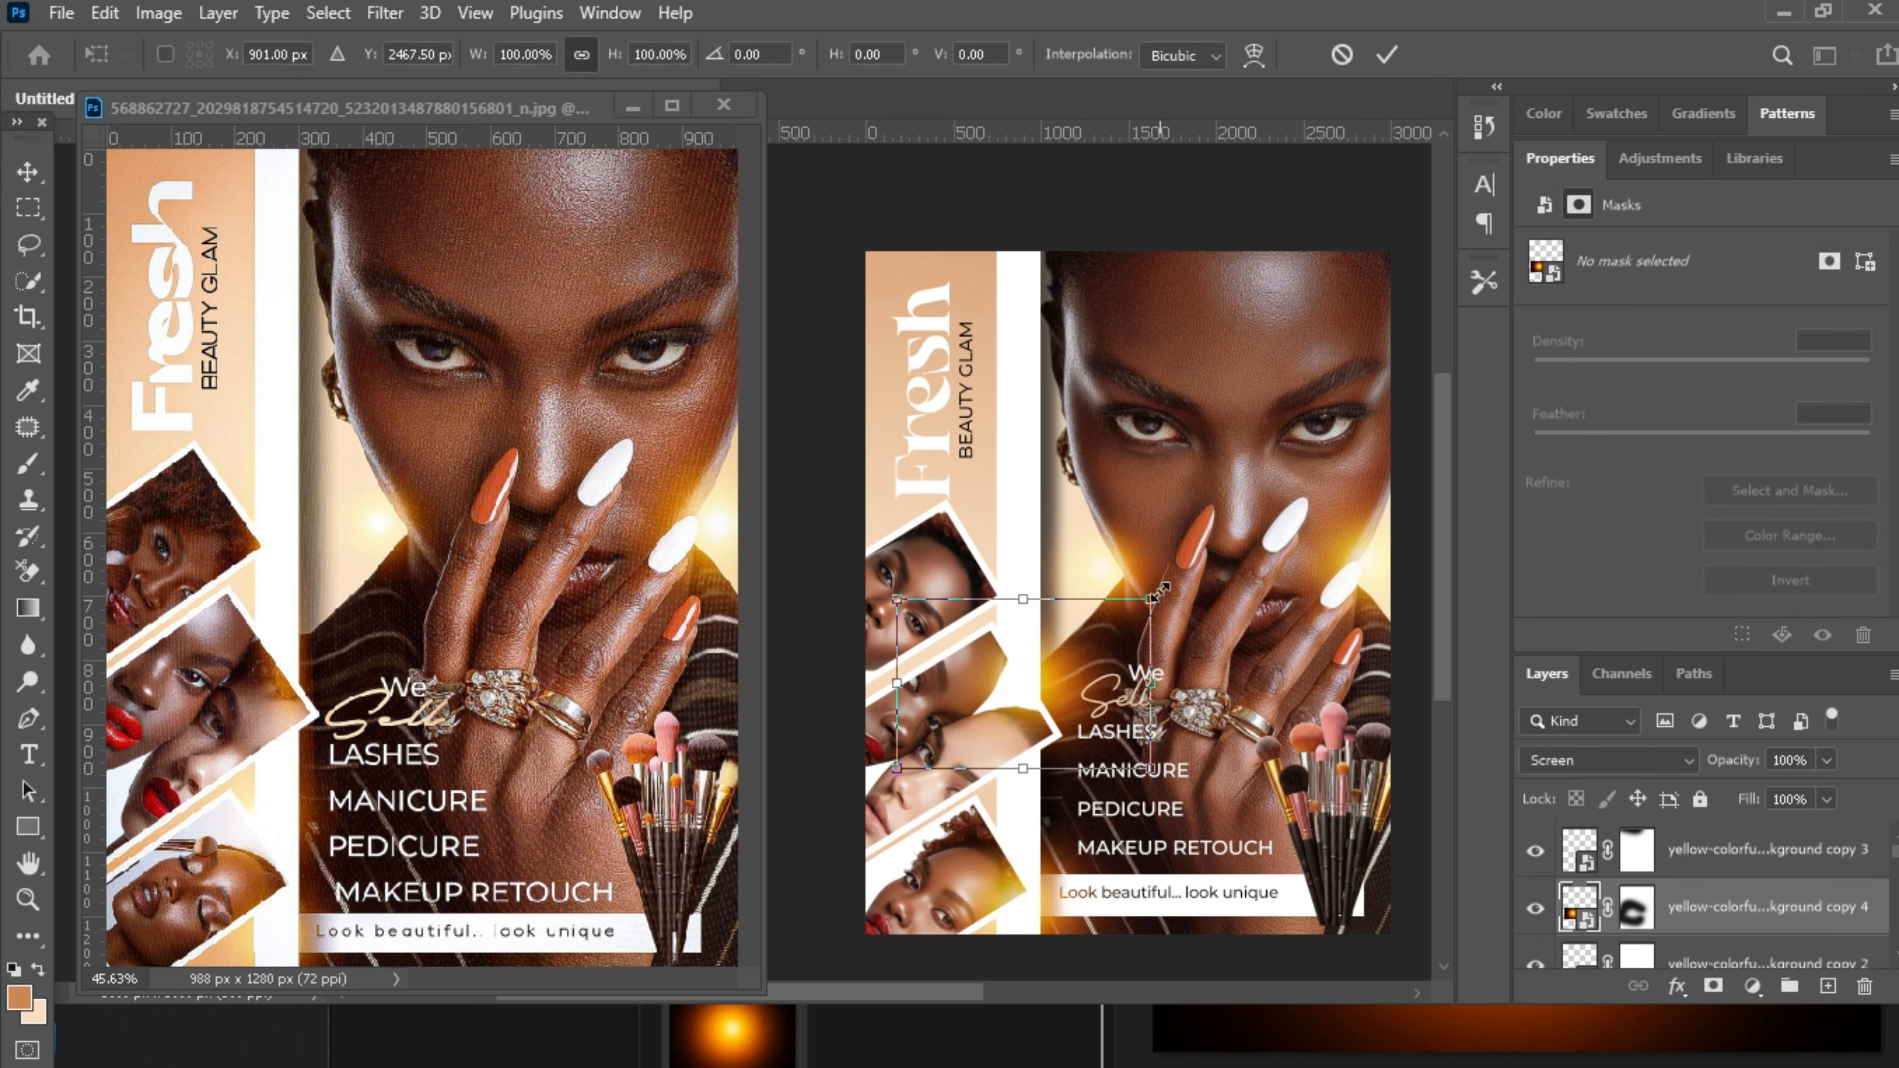
{"action": "left_click_drag", "start_coordinate": [1163, 591], "coordinate": [1091, 638]}
{"action": "left_click_drag", "start_coordinate": [981, 733], "coordinate": [995, 712]}
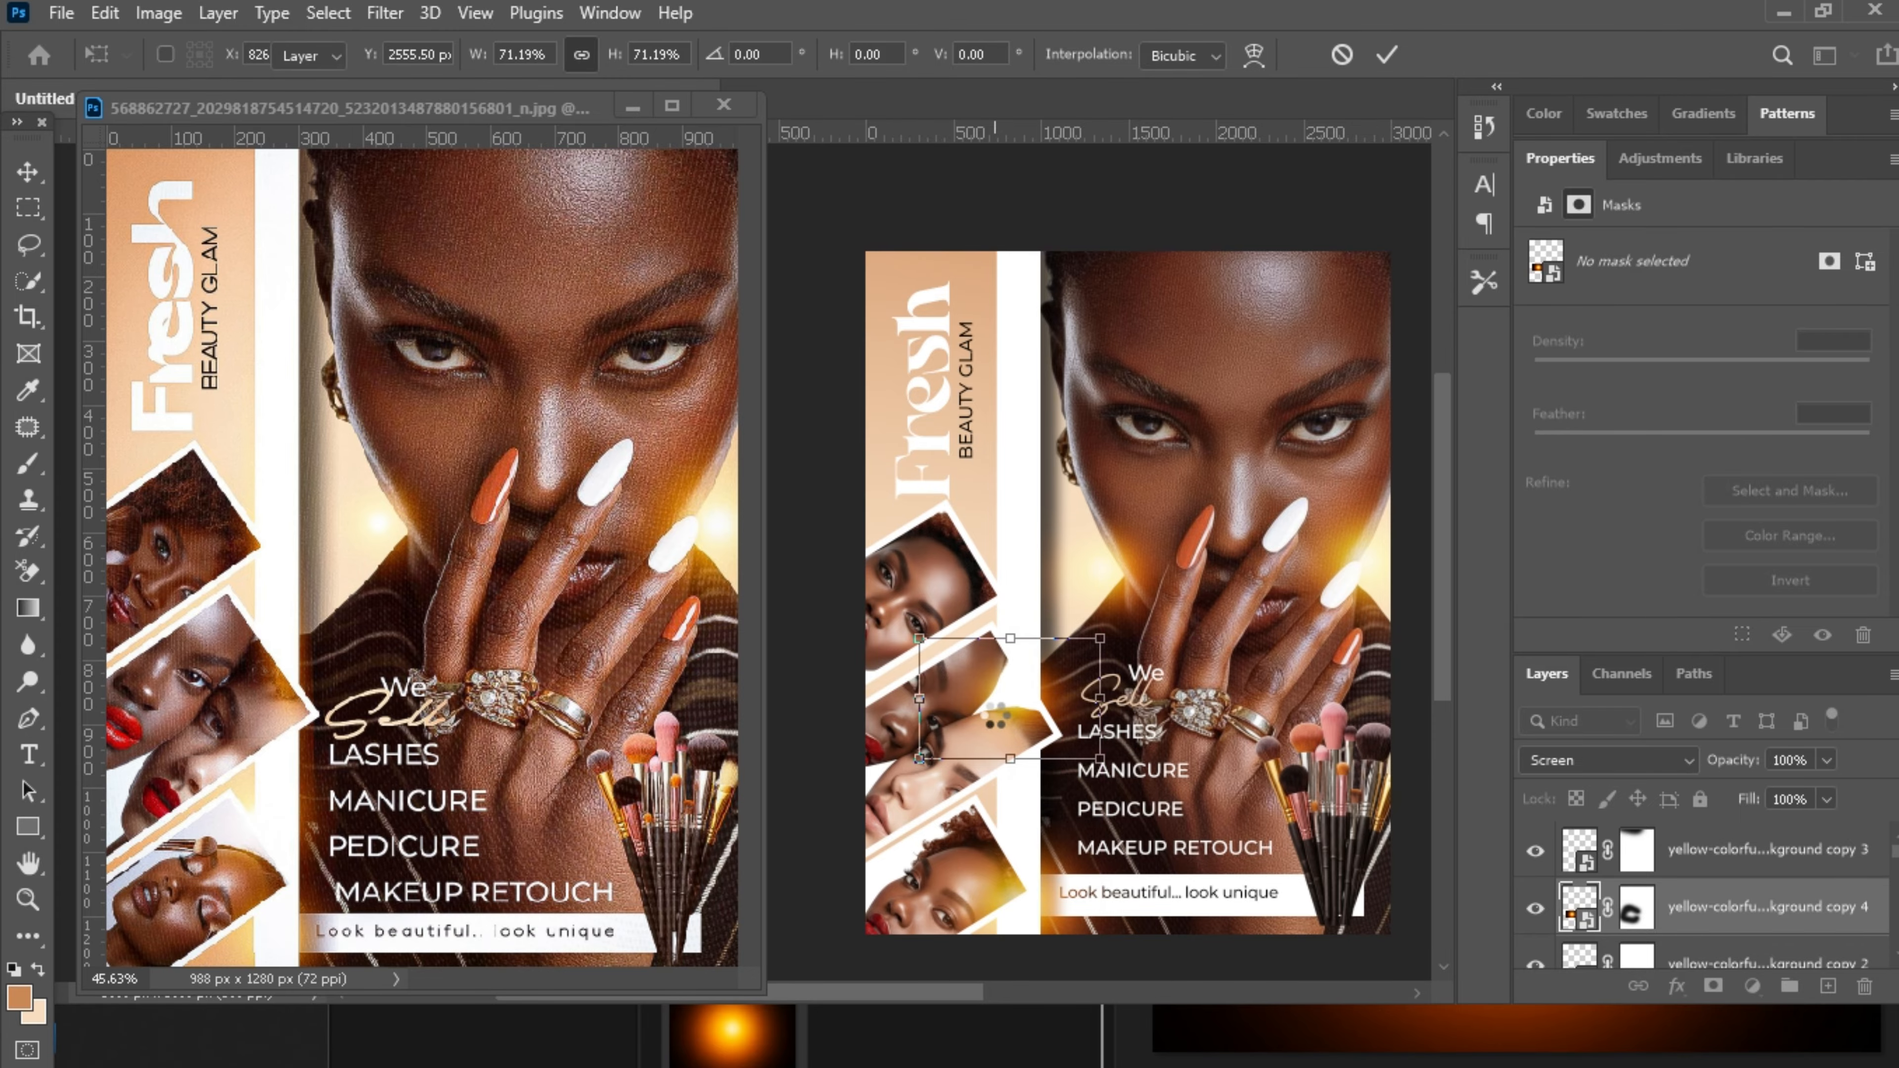
{"action": "key", "text": "Return"}
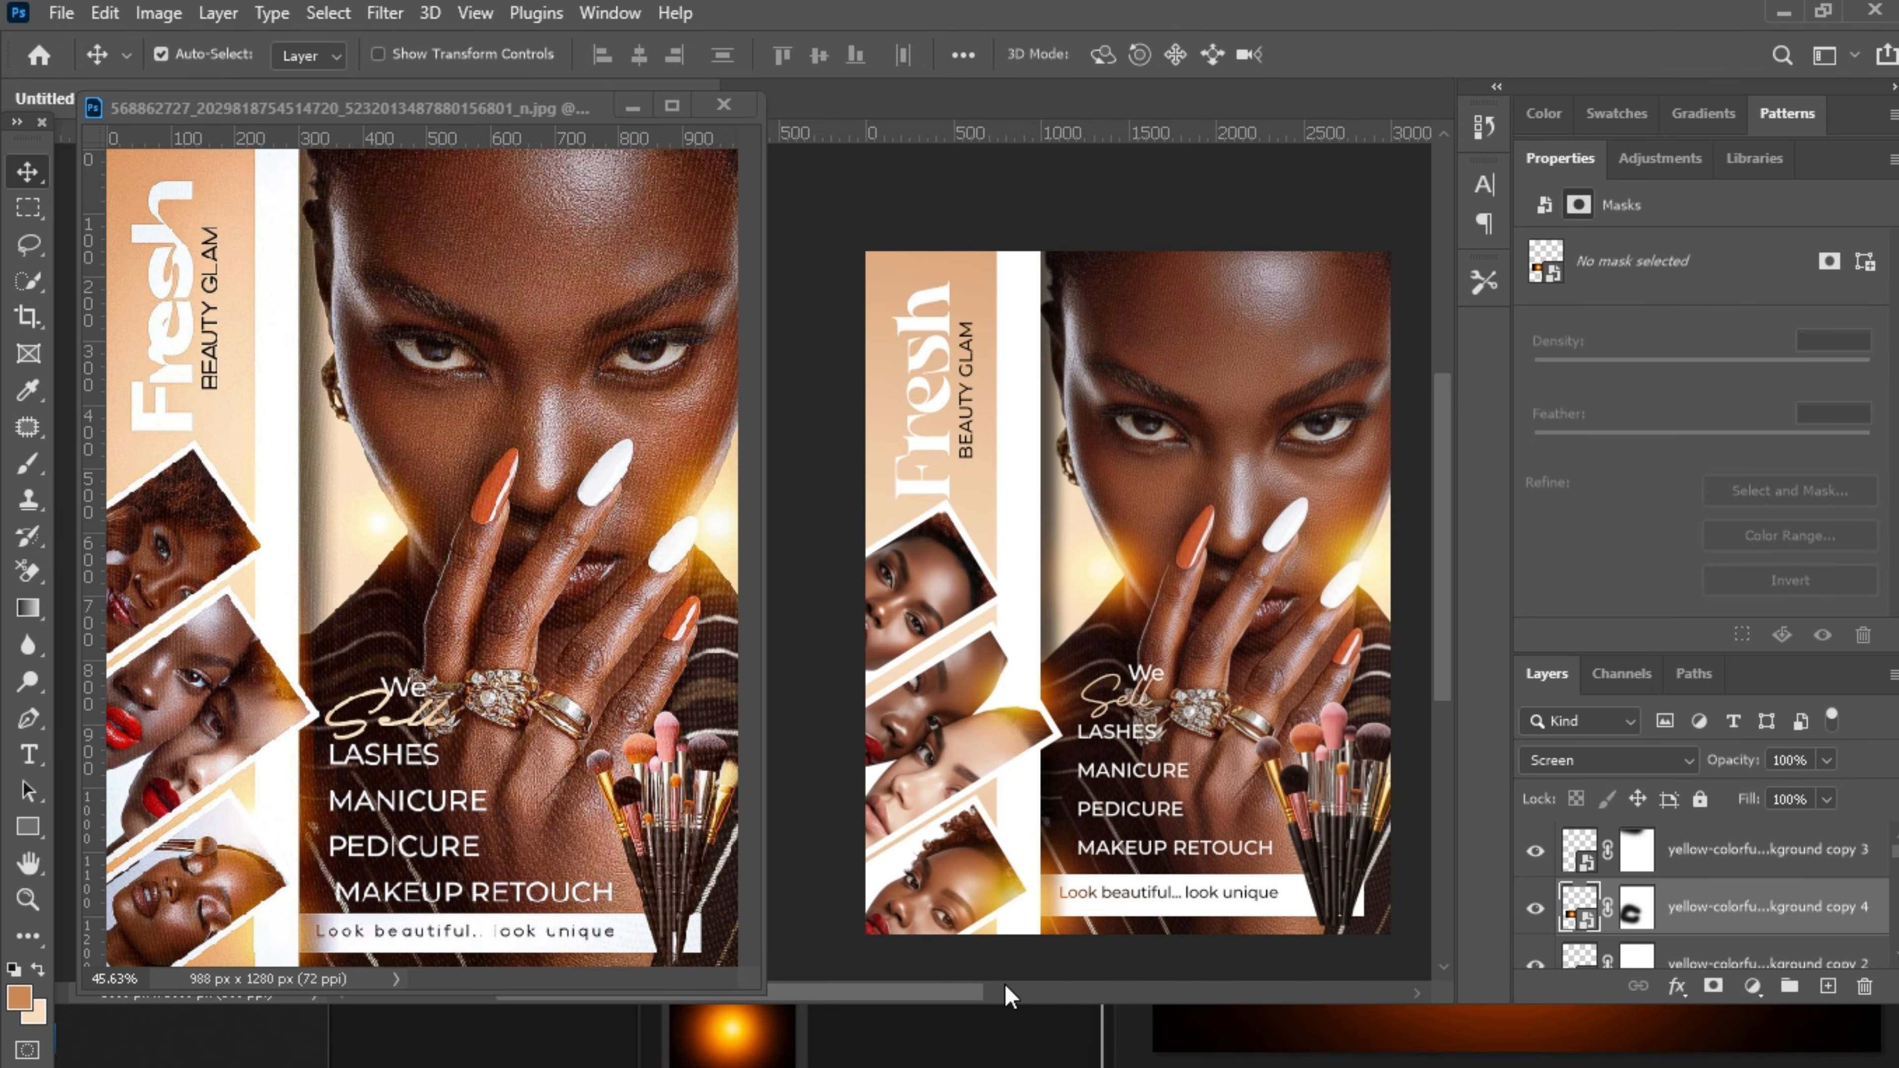
Examine the reference flyer's skin texture and glow up close and compare them with the recreated flyer.
{"action": "left_click_drag", "start_coordinate": [958, 995], "coordinate": [966, 1002]}
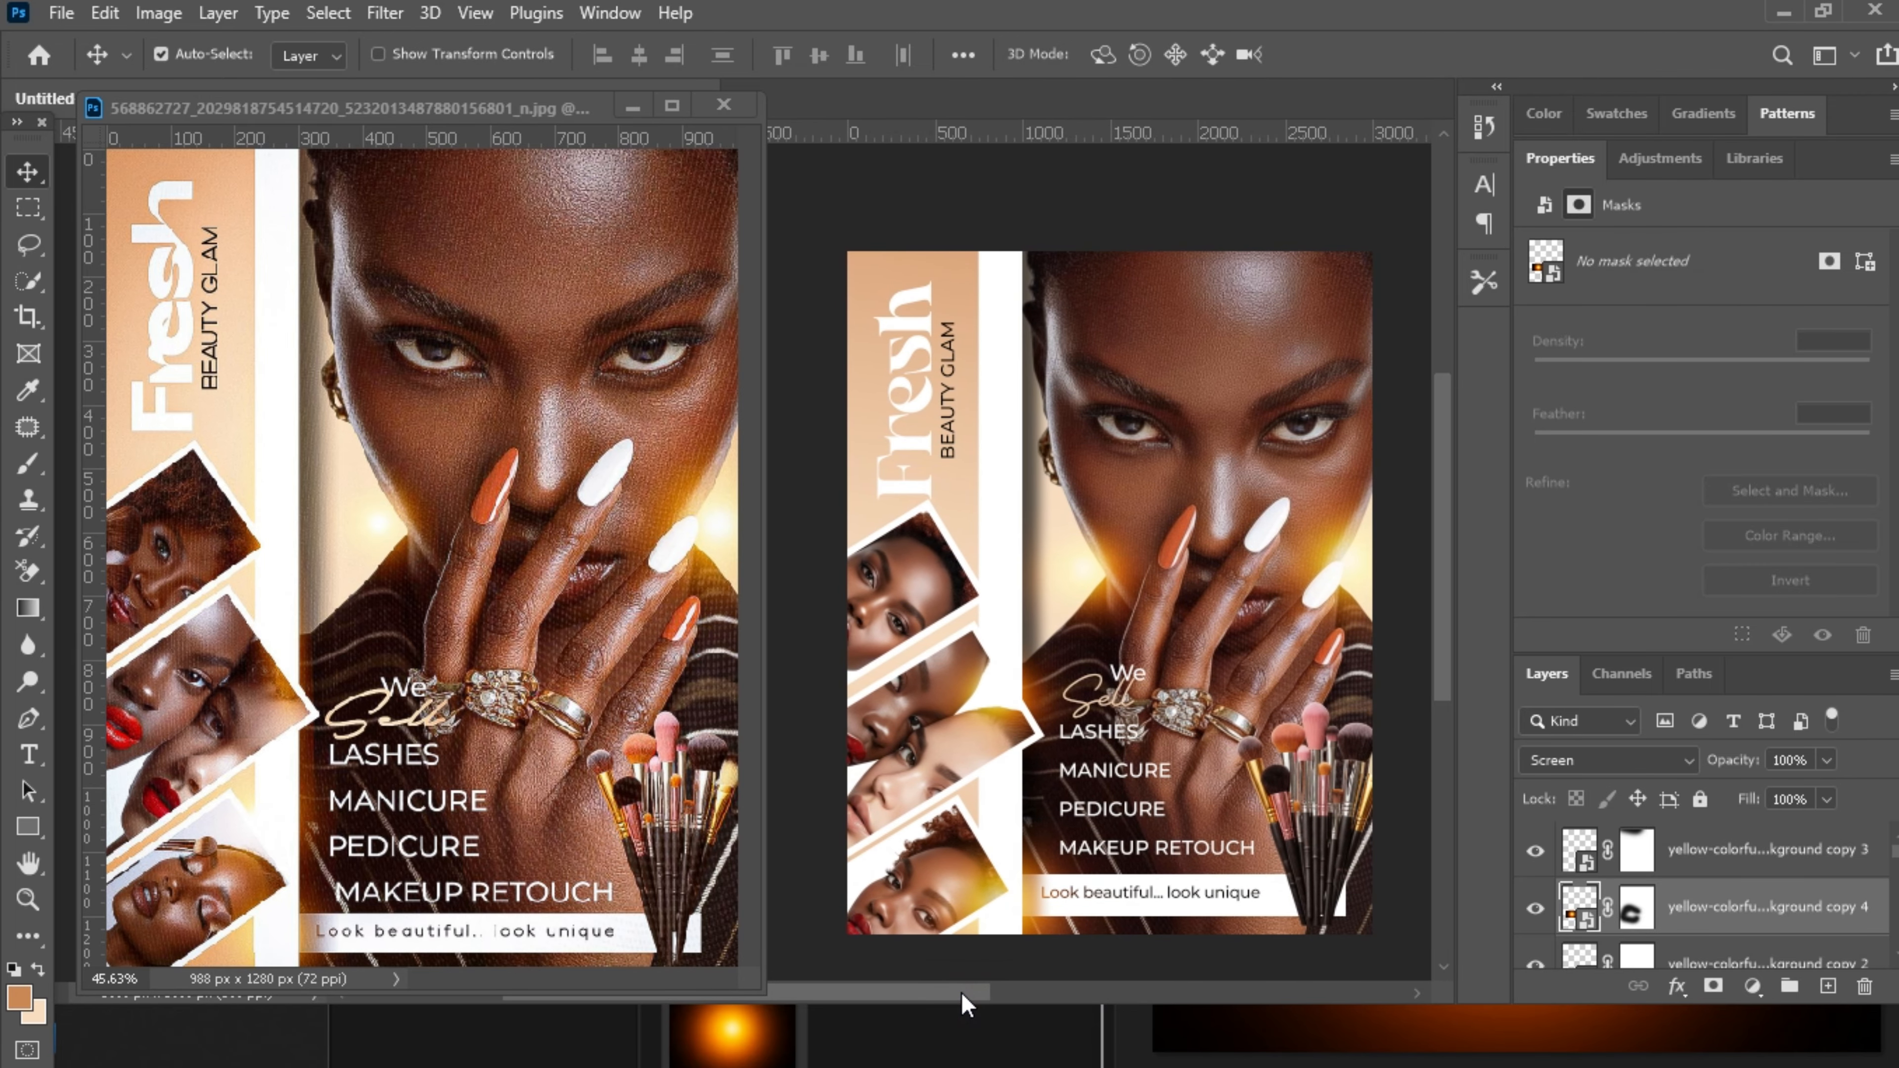
{"action": "left_click", "coordinate": [488, 522]}
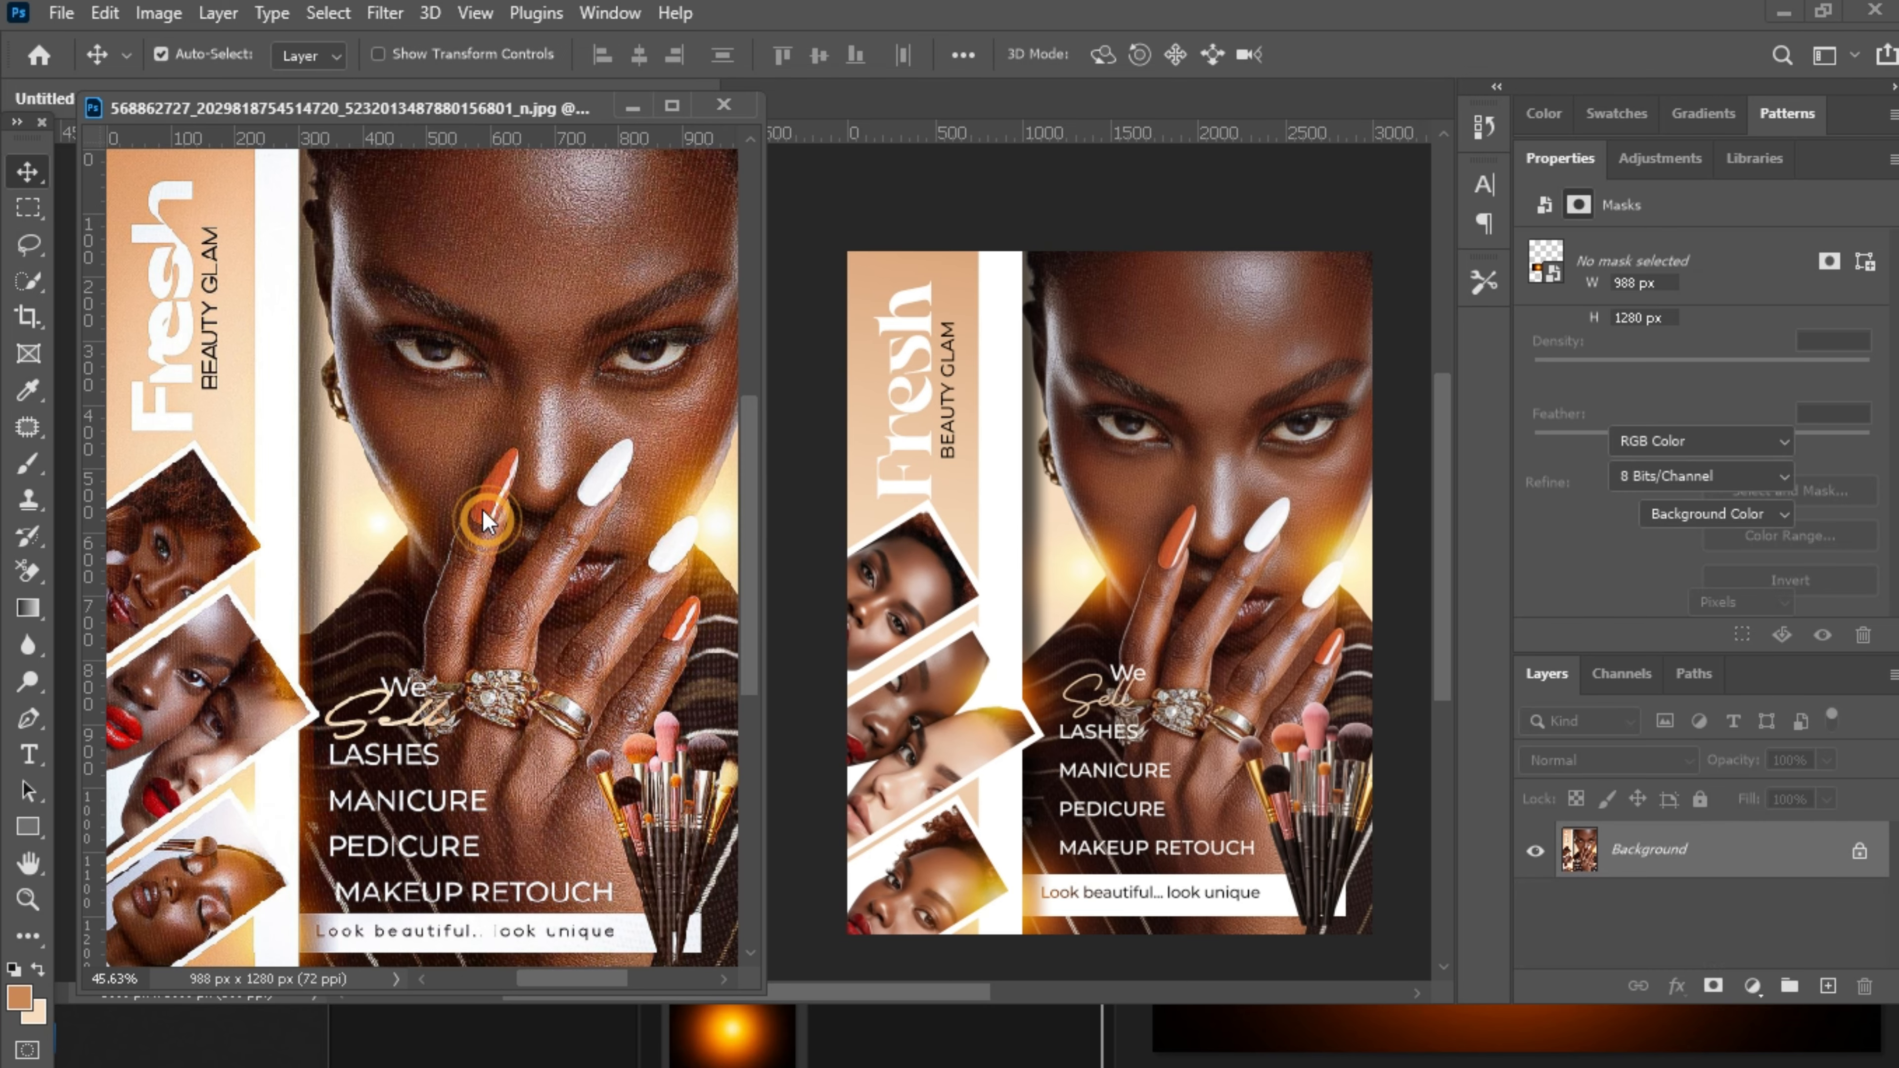
{"action": "left_click", "coordinate": [463, 463], "text": "ctrl"}
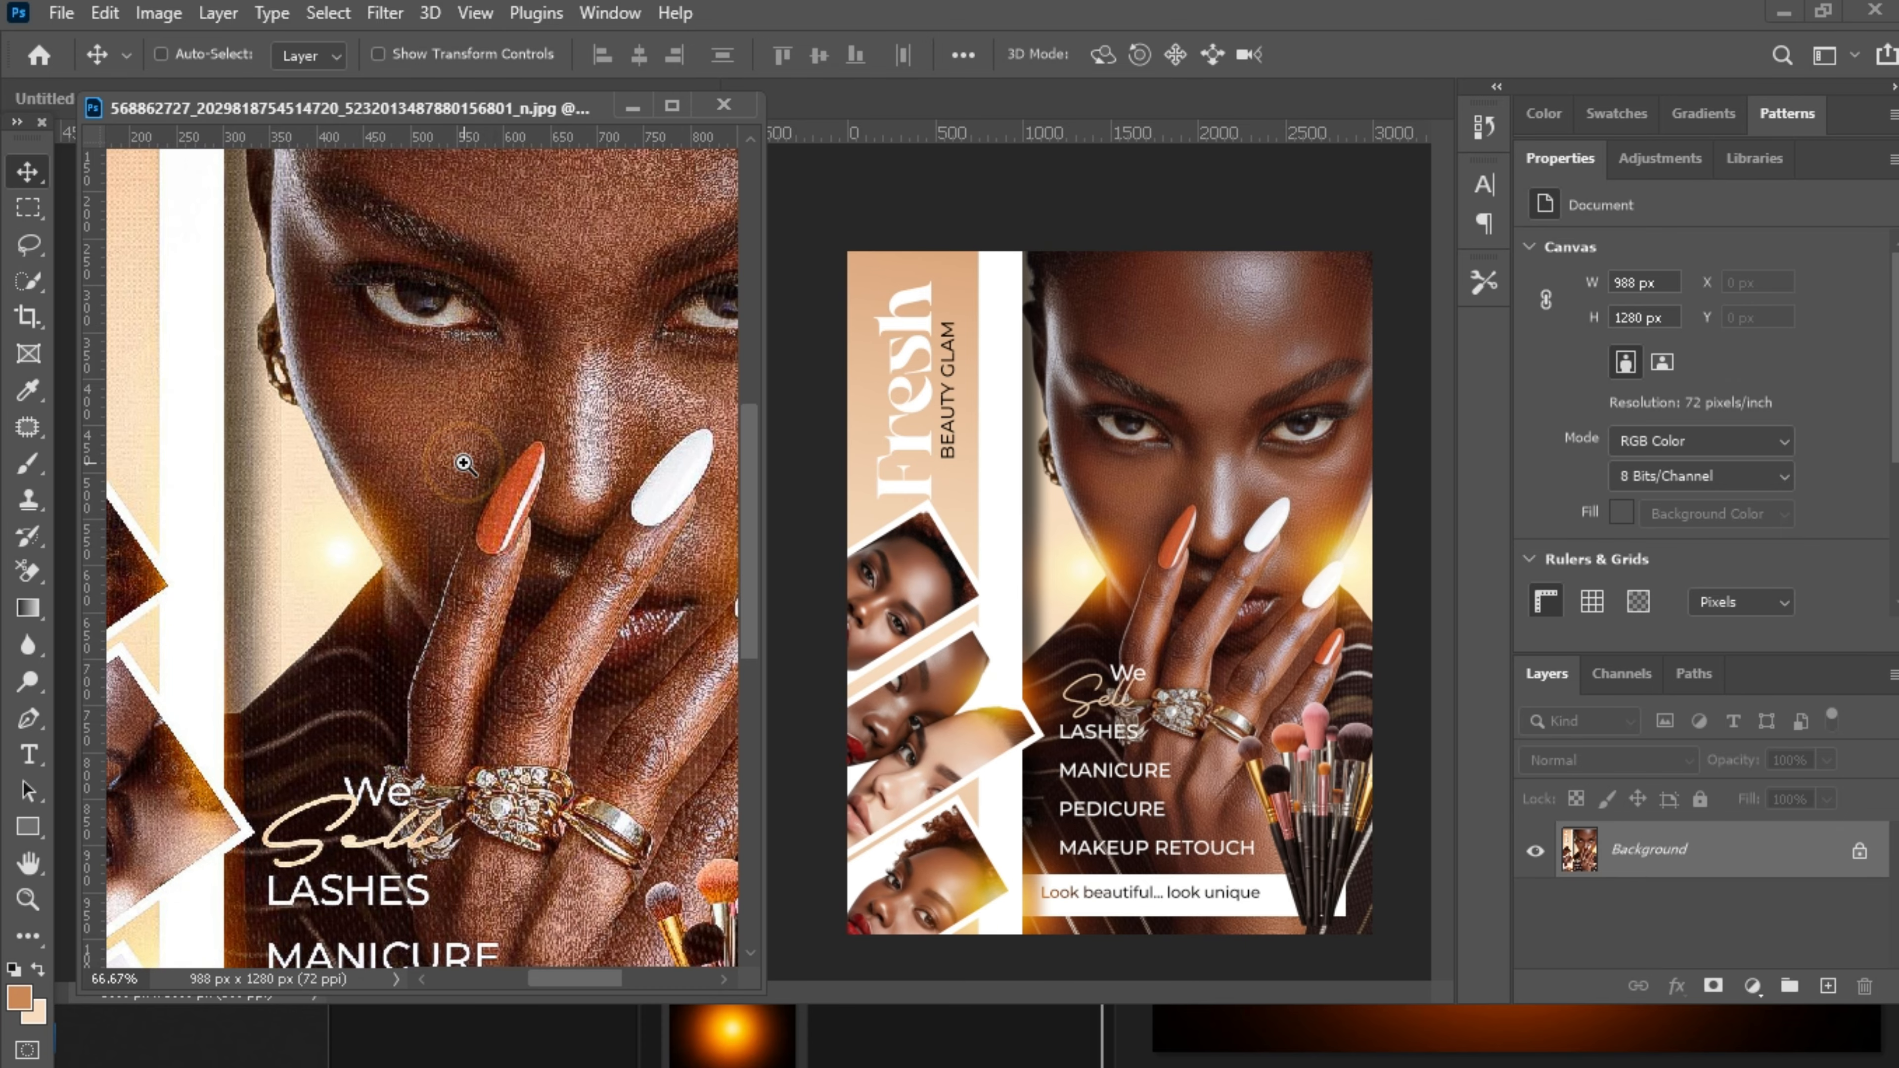
{"action": "key", "text": "ctrl+0"}
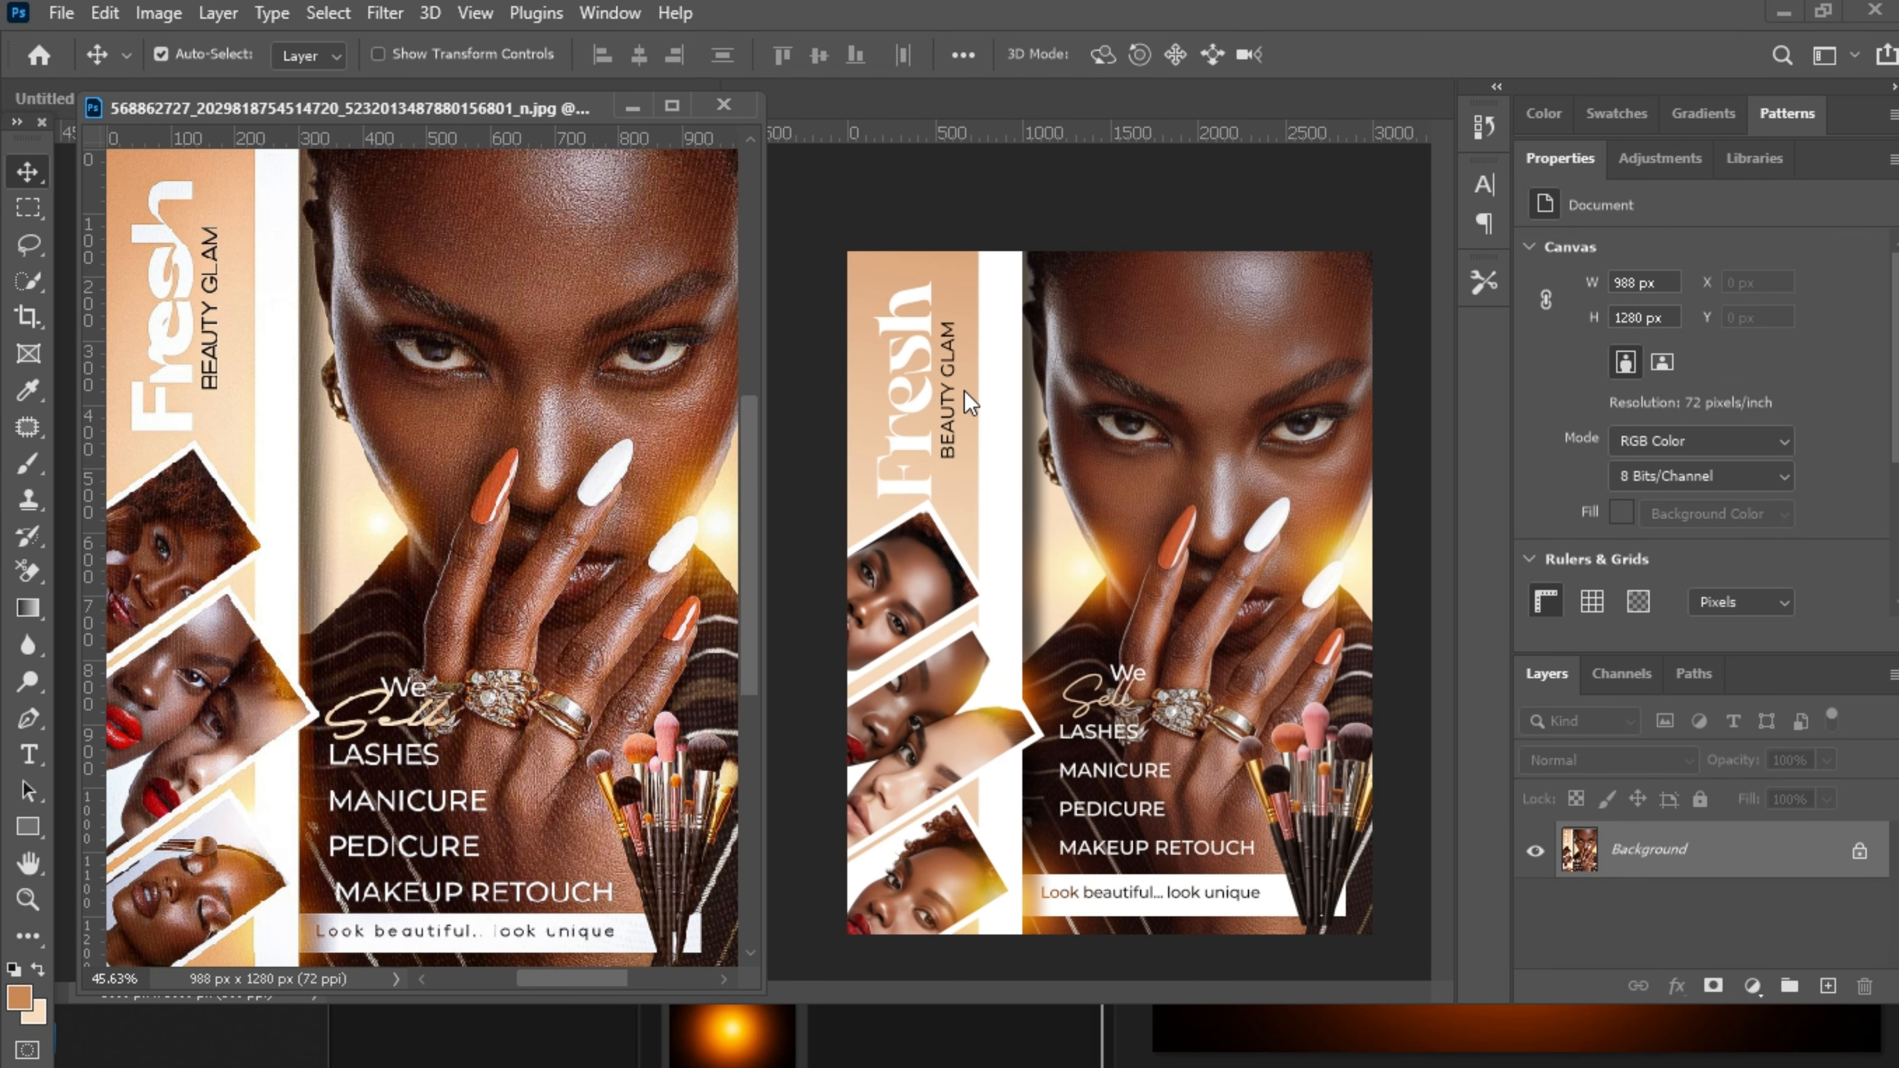
{"action": "left_click", "coordinate": [984, 228]}
{"action": "left_click", "coordinate": [453, 413]}
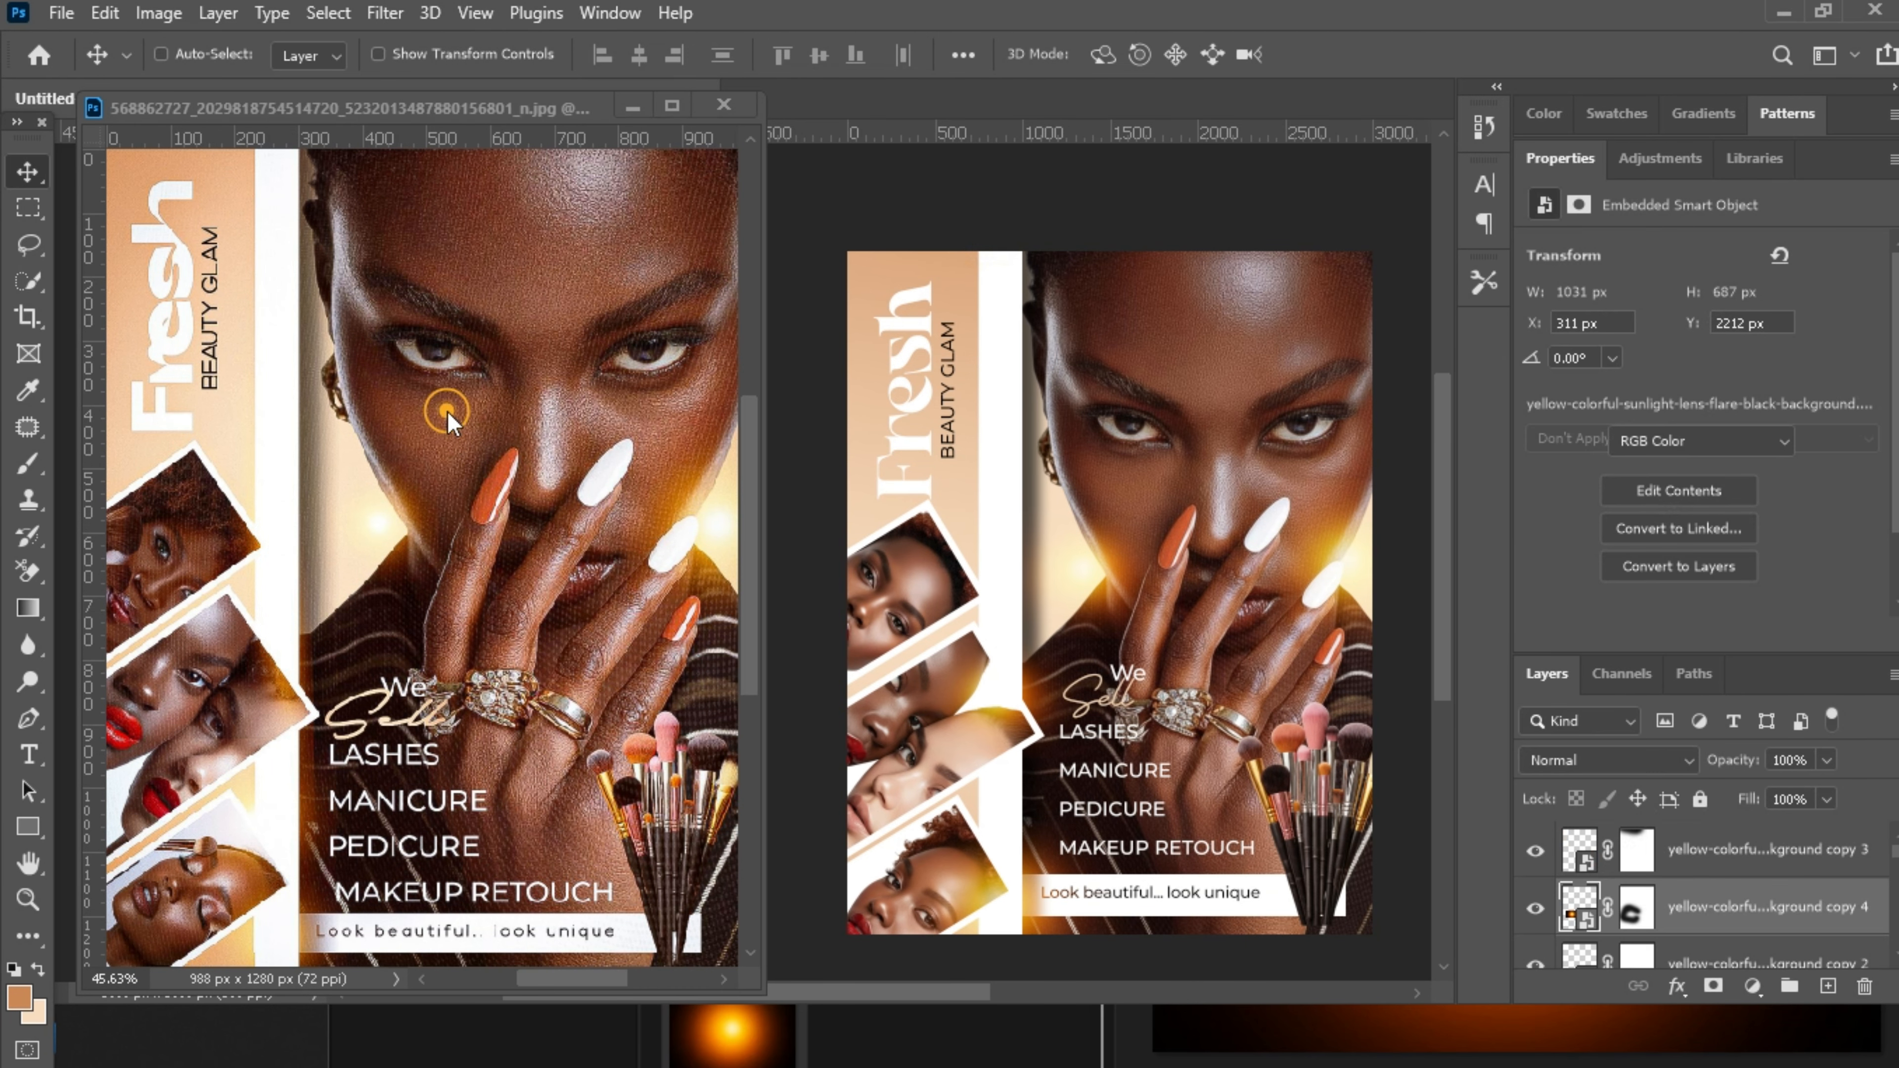
{"action": "left_click", "coordinate": [378, 383], "text": "ctrl"}
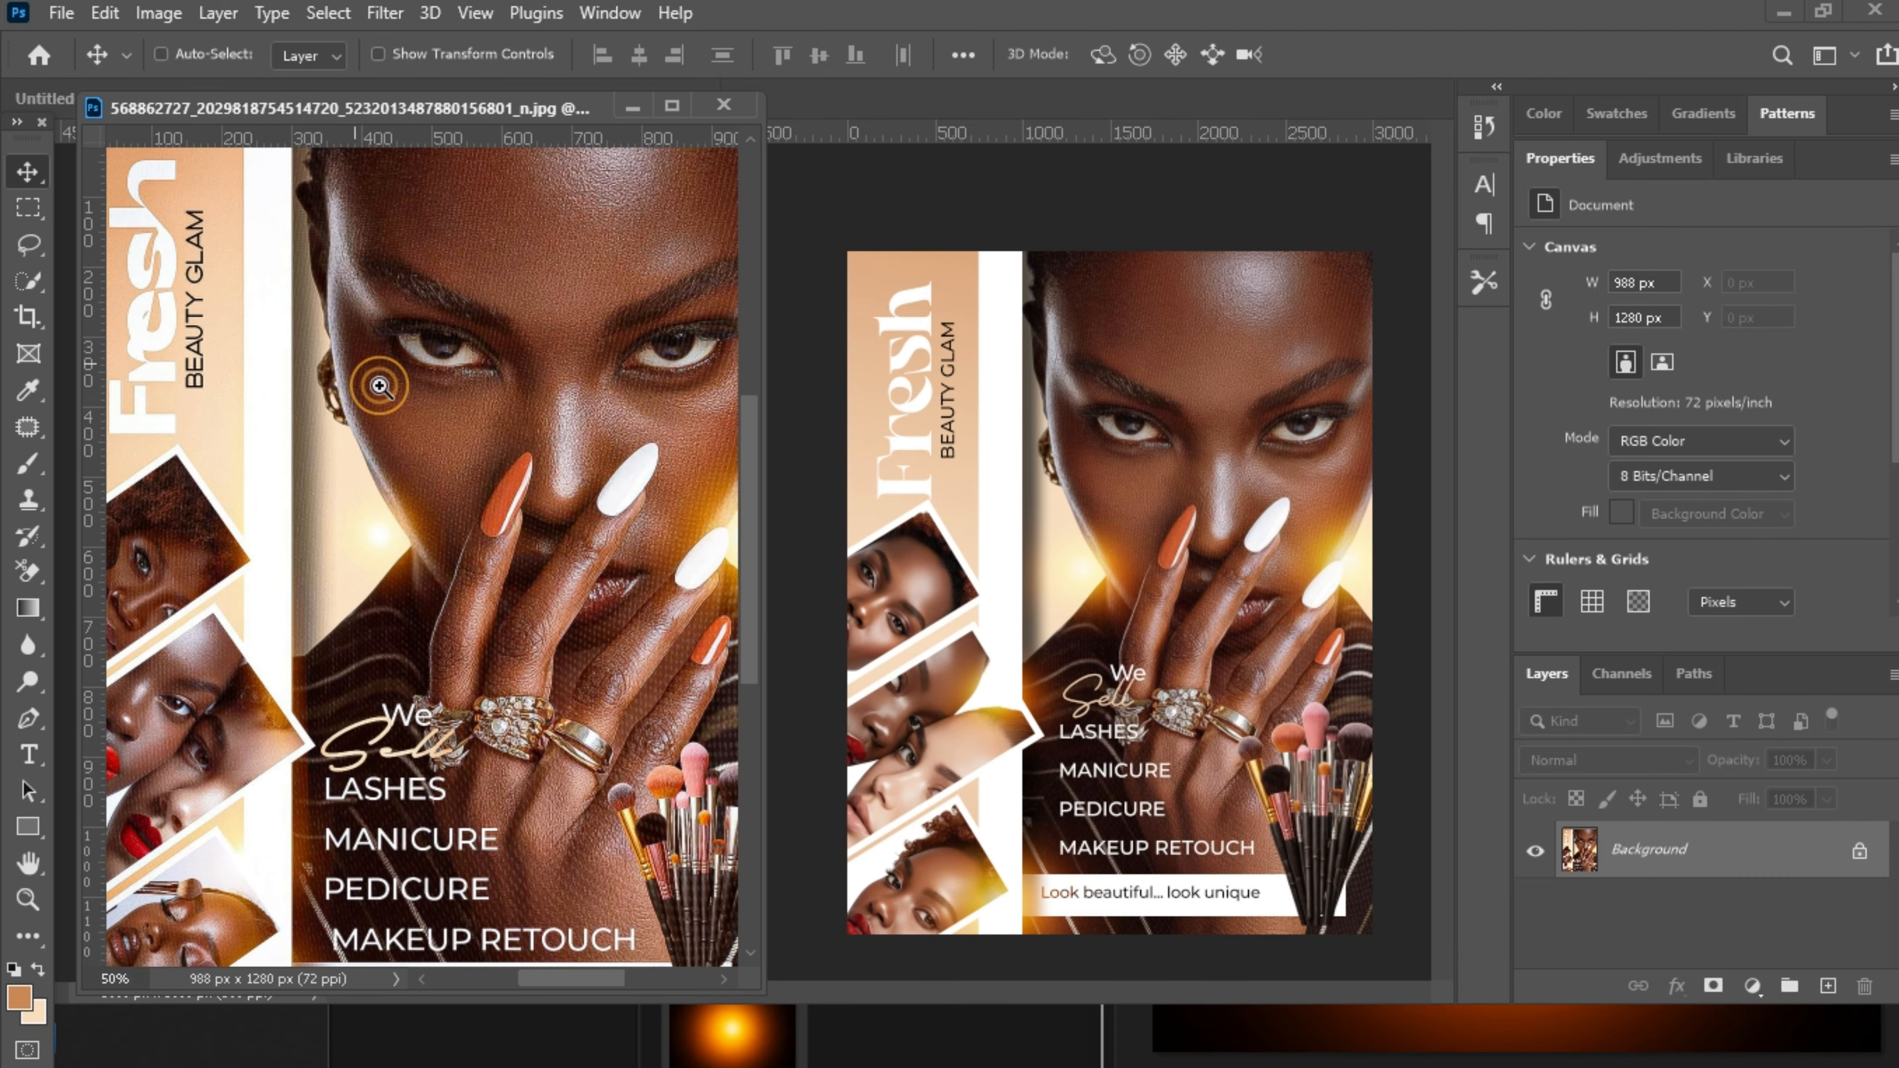
{"action": "left_click", "coordinate": [374, 378], "text": "ctrl"}
{"action": "left_click", "coordinate": [374, 378], "text": "ctrl"}
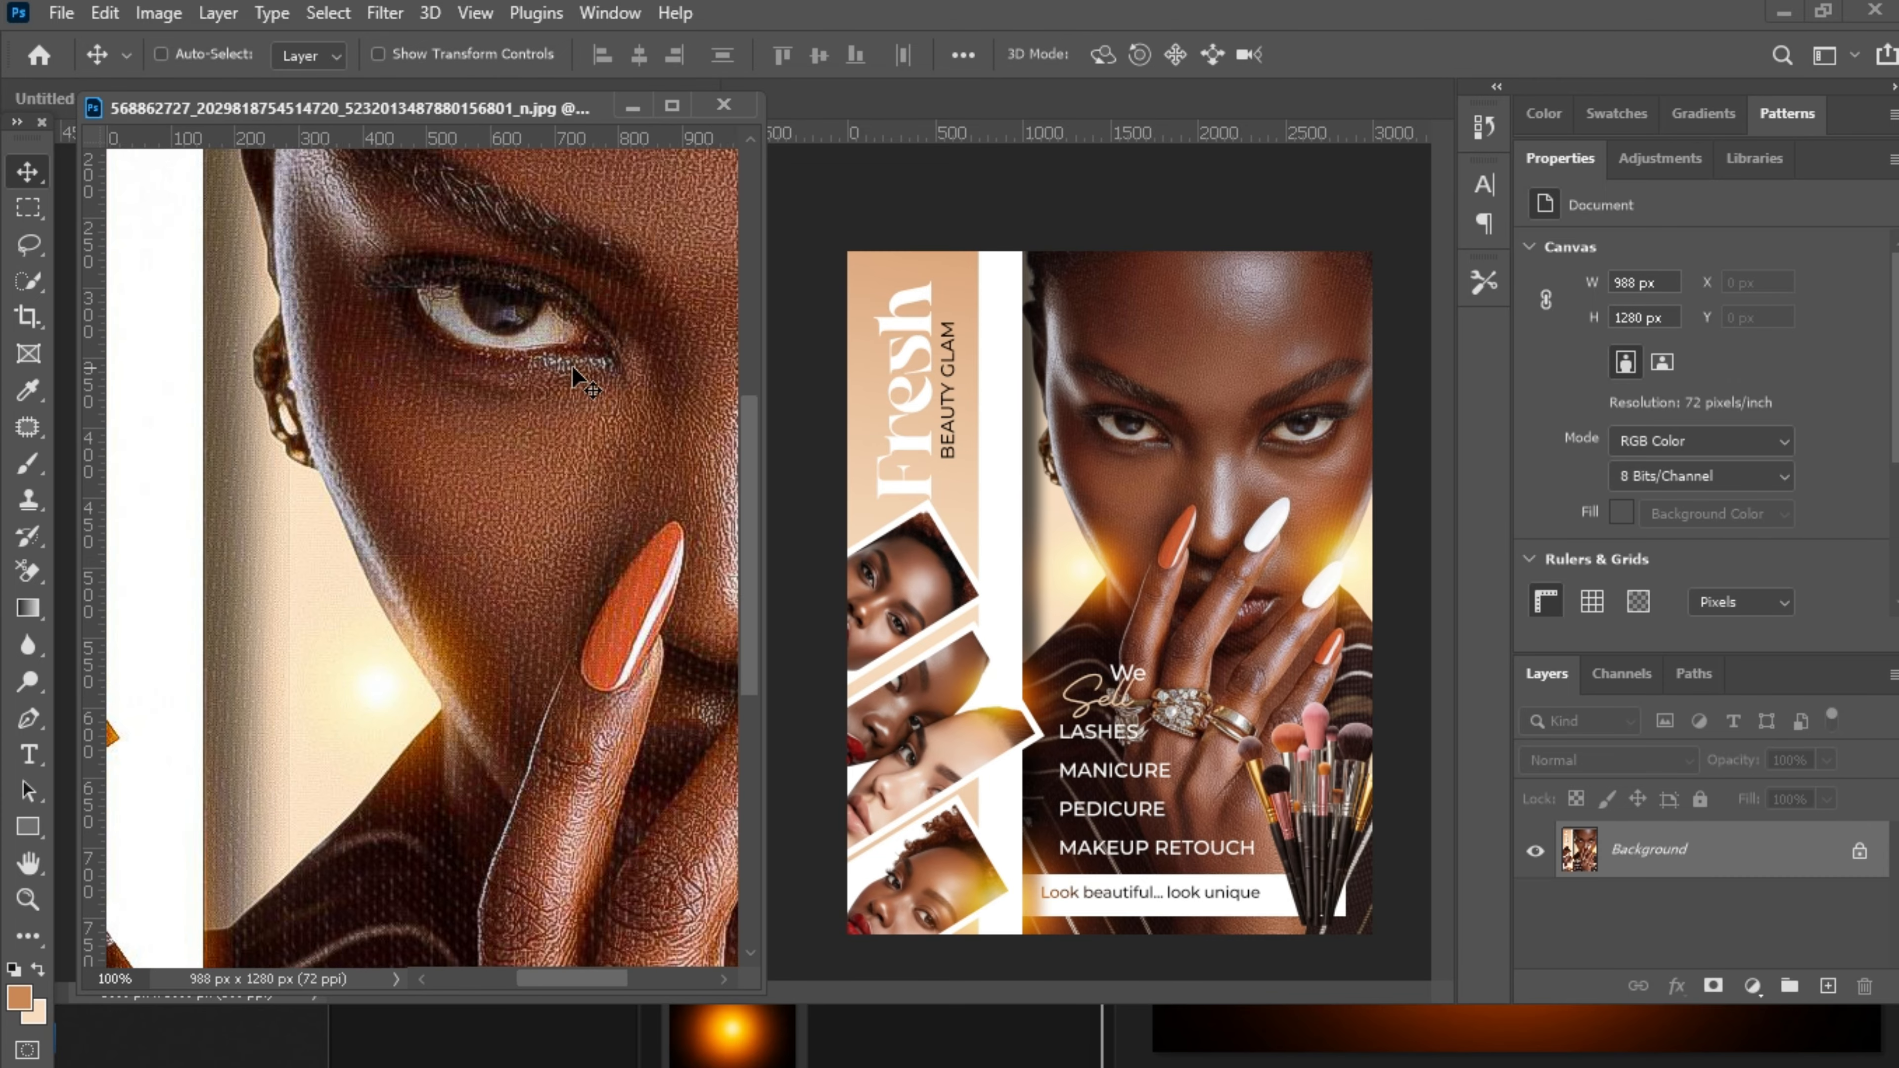
{"action": "key", "text": "ctrl+0"}
{"action": "left_click", "coordinate": [1310, 217]}
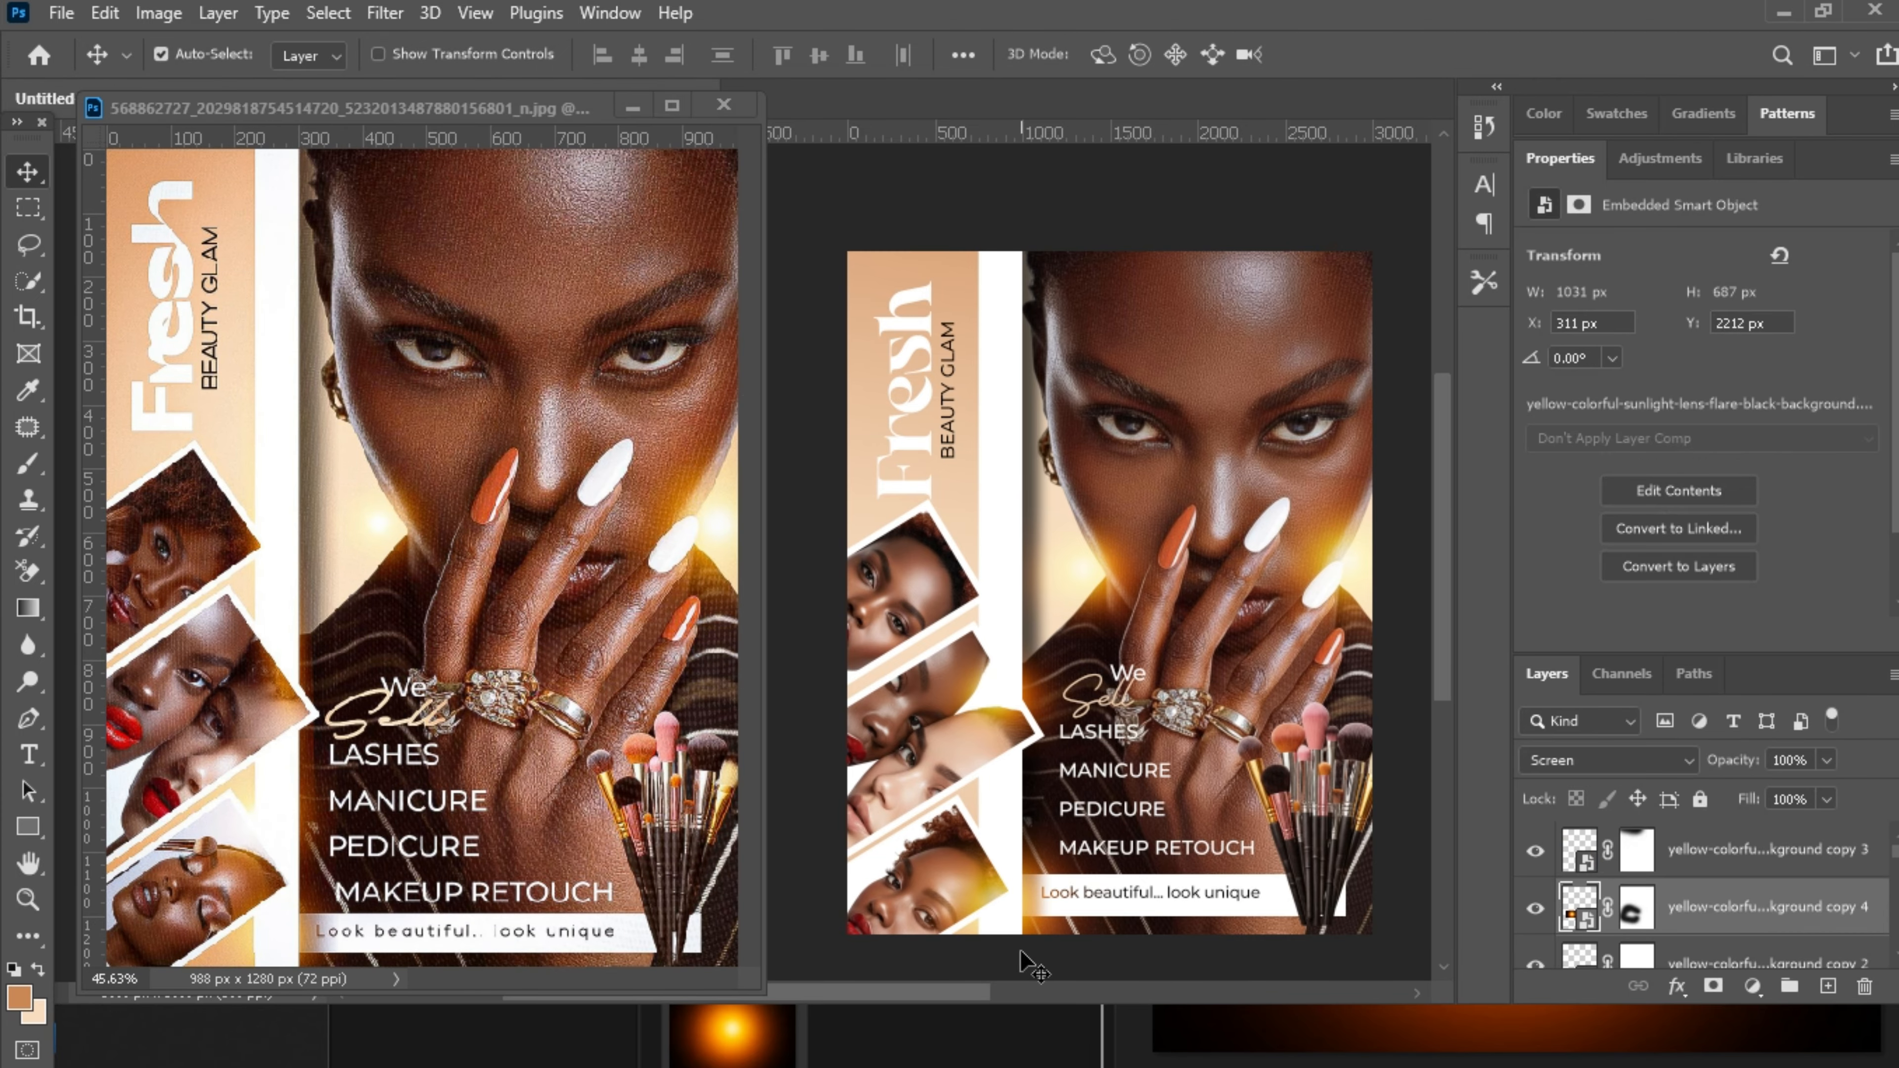
{"action": "left_click_drag", "start_coordinate": [931, 989], "coordinate": [944, 990]}
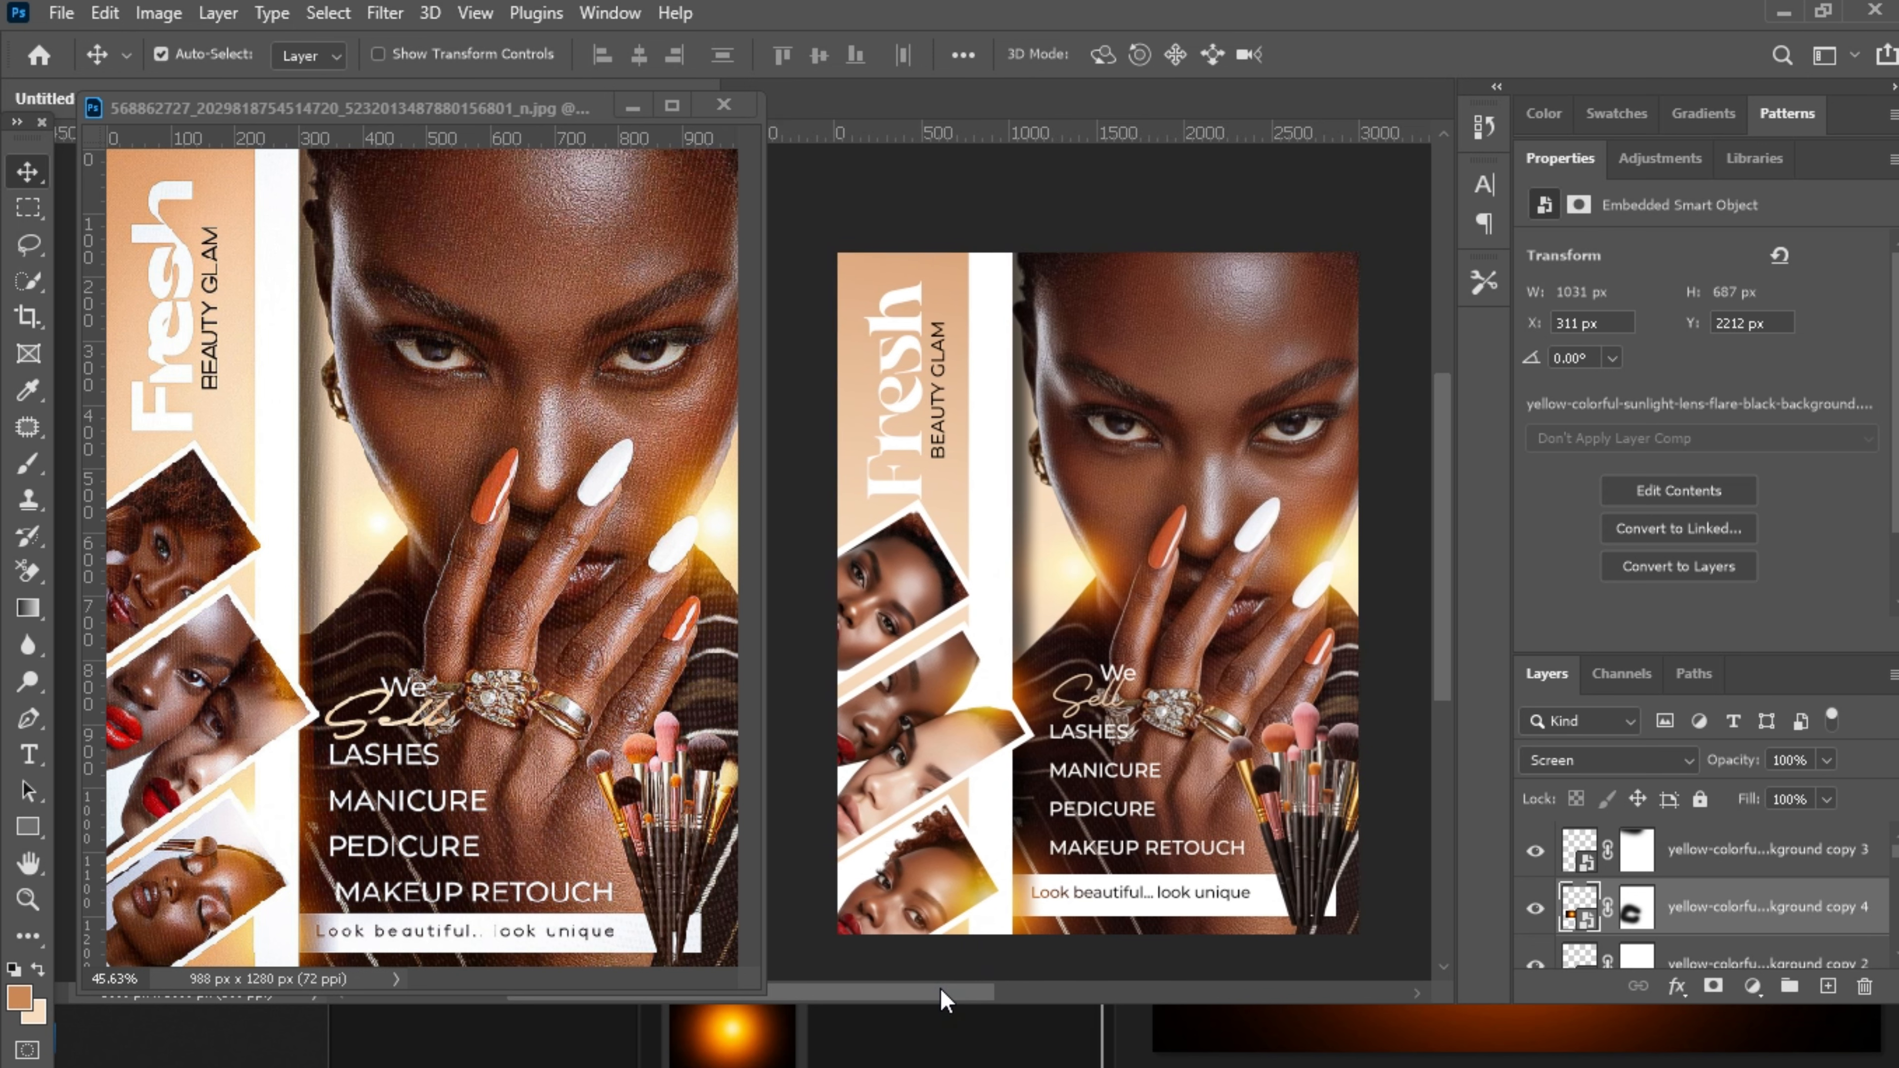
{"action": "left_click", "coordinate": [1417, 427]}
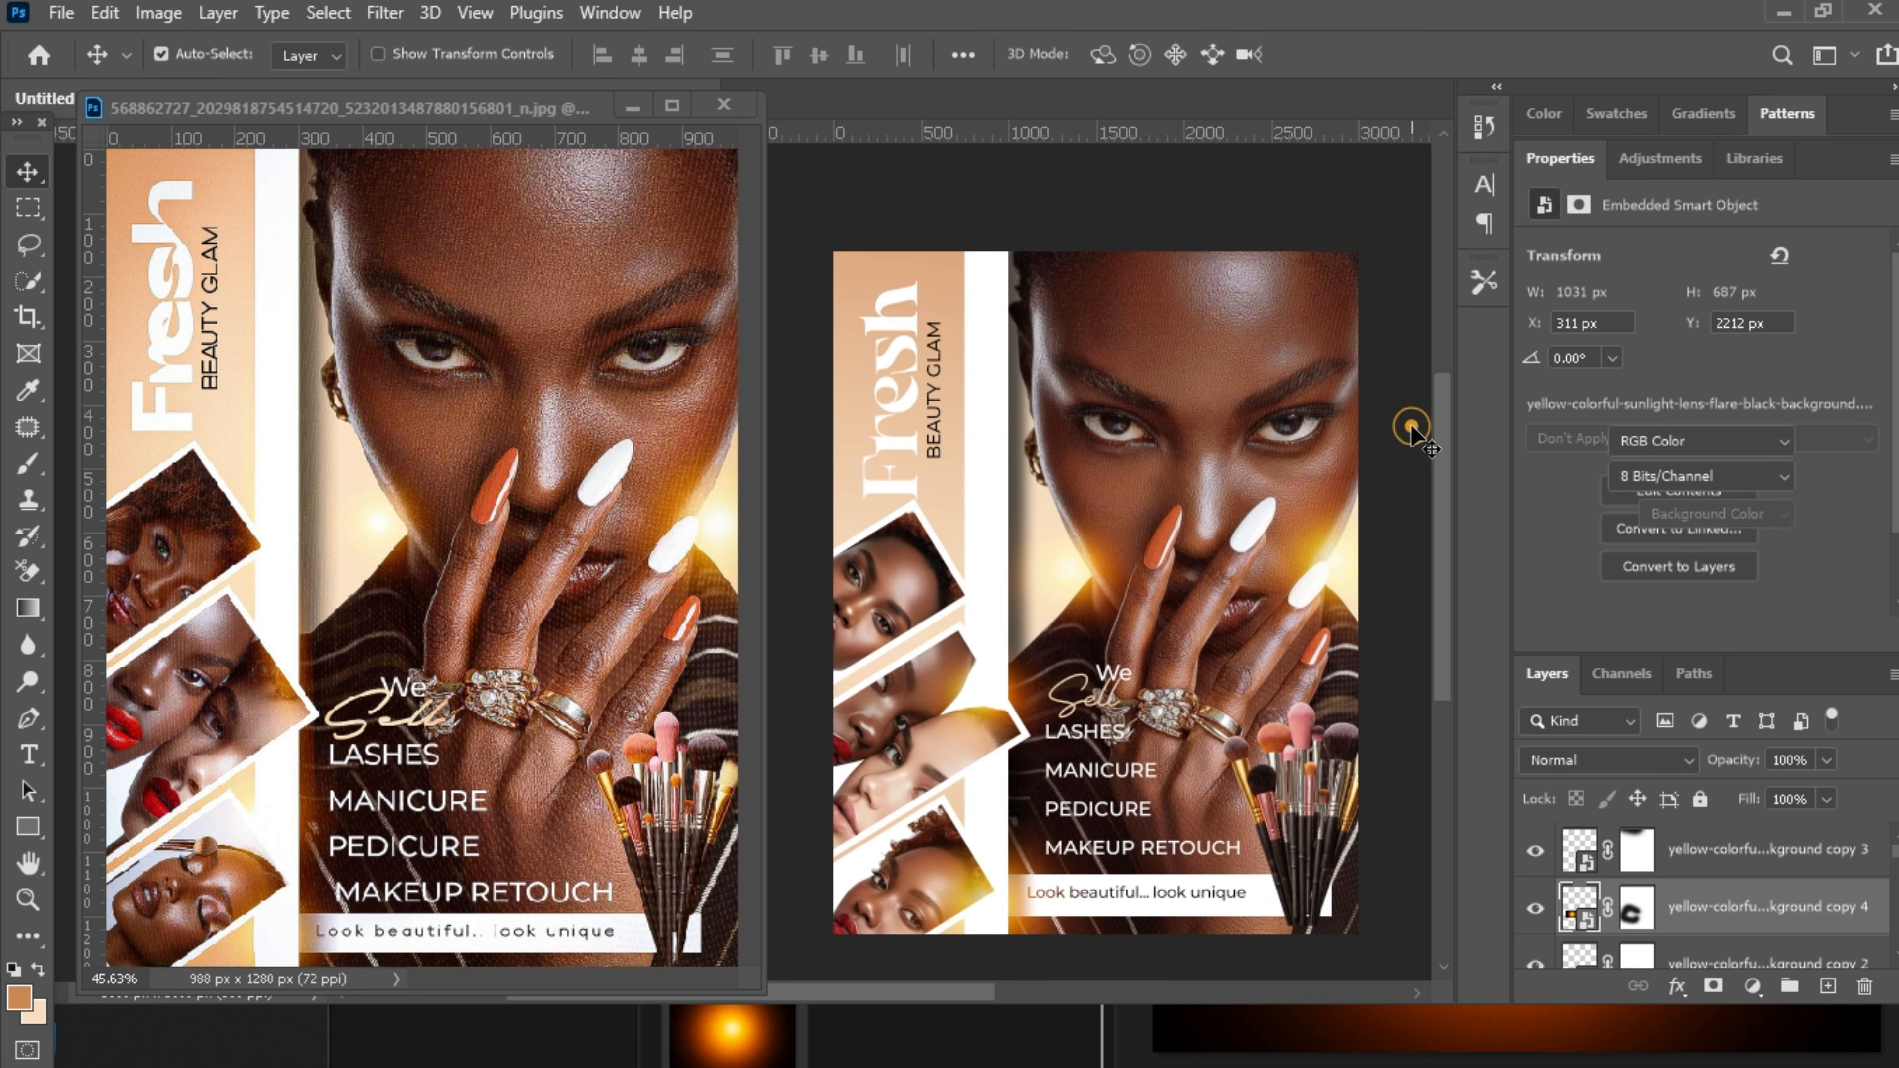
{"action": "left_click_drag", "start_coordinate": [1445, 470], "coordinate": [1445, 476]}
{"action": "left_click", "coordinate": [1404, 472]}
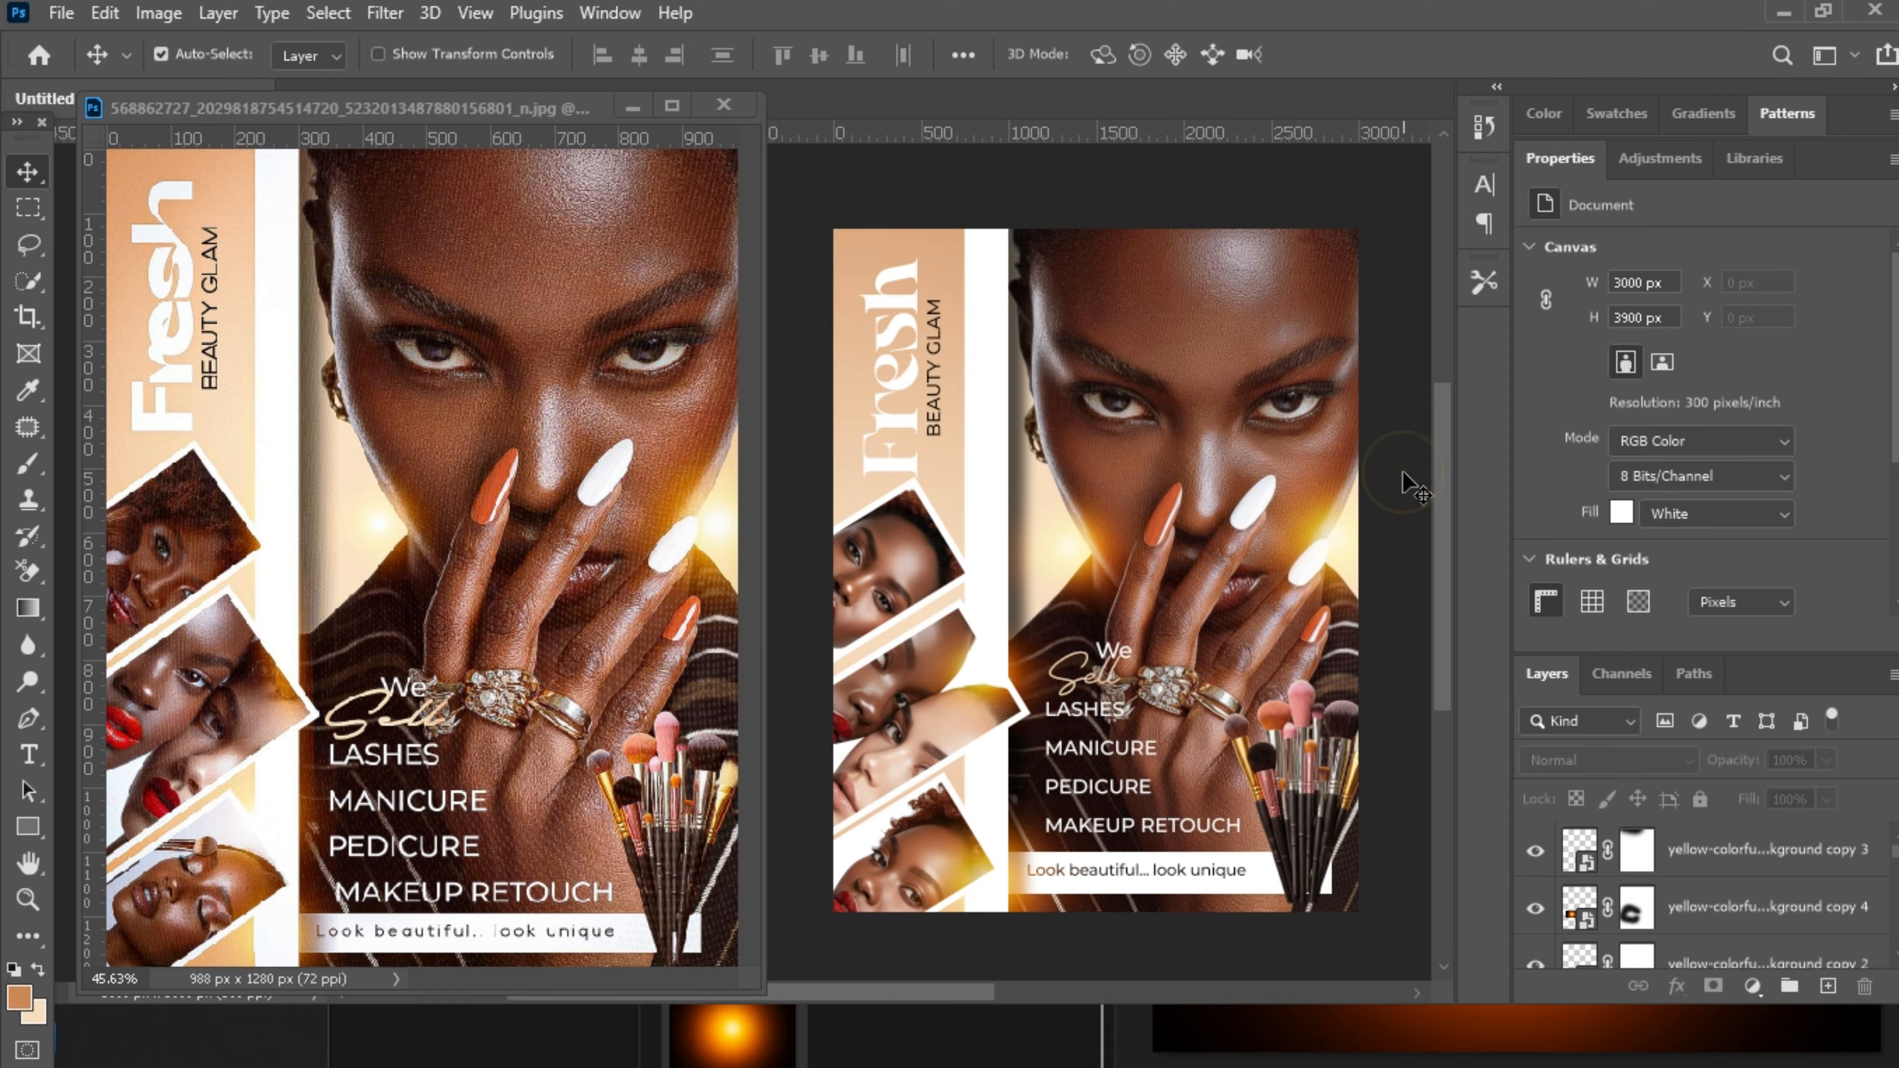
{"action": "left_click", "coordinate": [1420, 517]}
Place the black-fabric image from the Downloads folder and enlarge it to about 4046 × 4046 px to cover the whole flyer.
{"action": "left_click", "coordinate": [1037, 1034]}
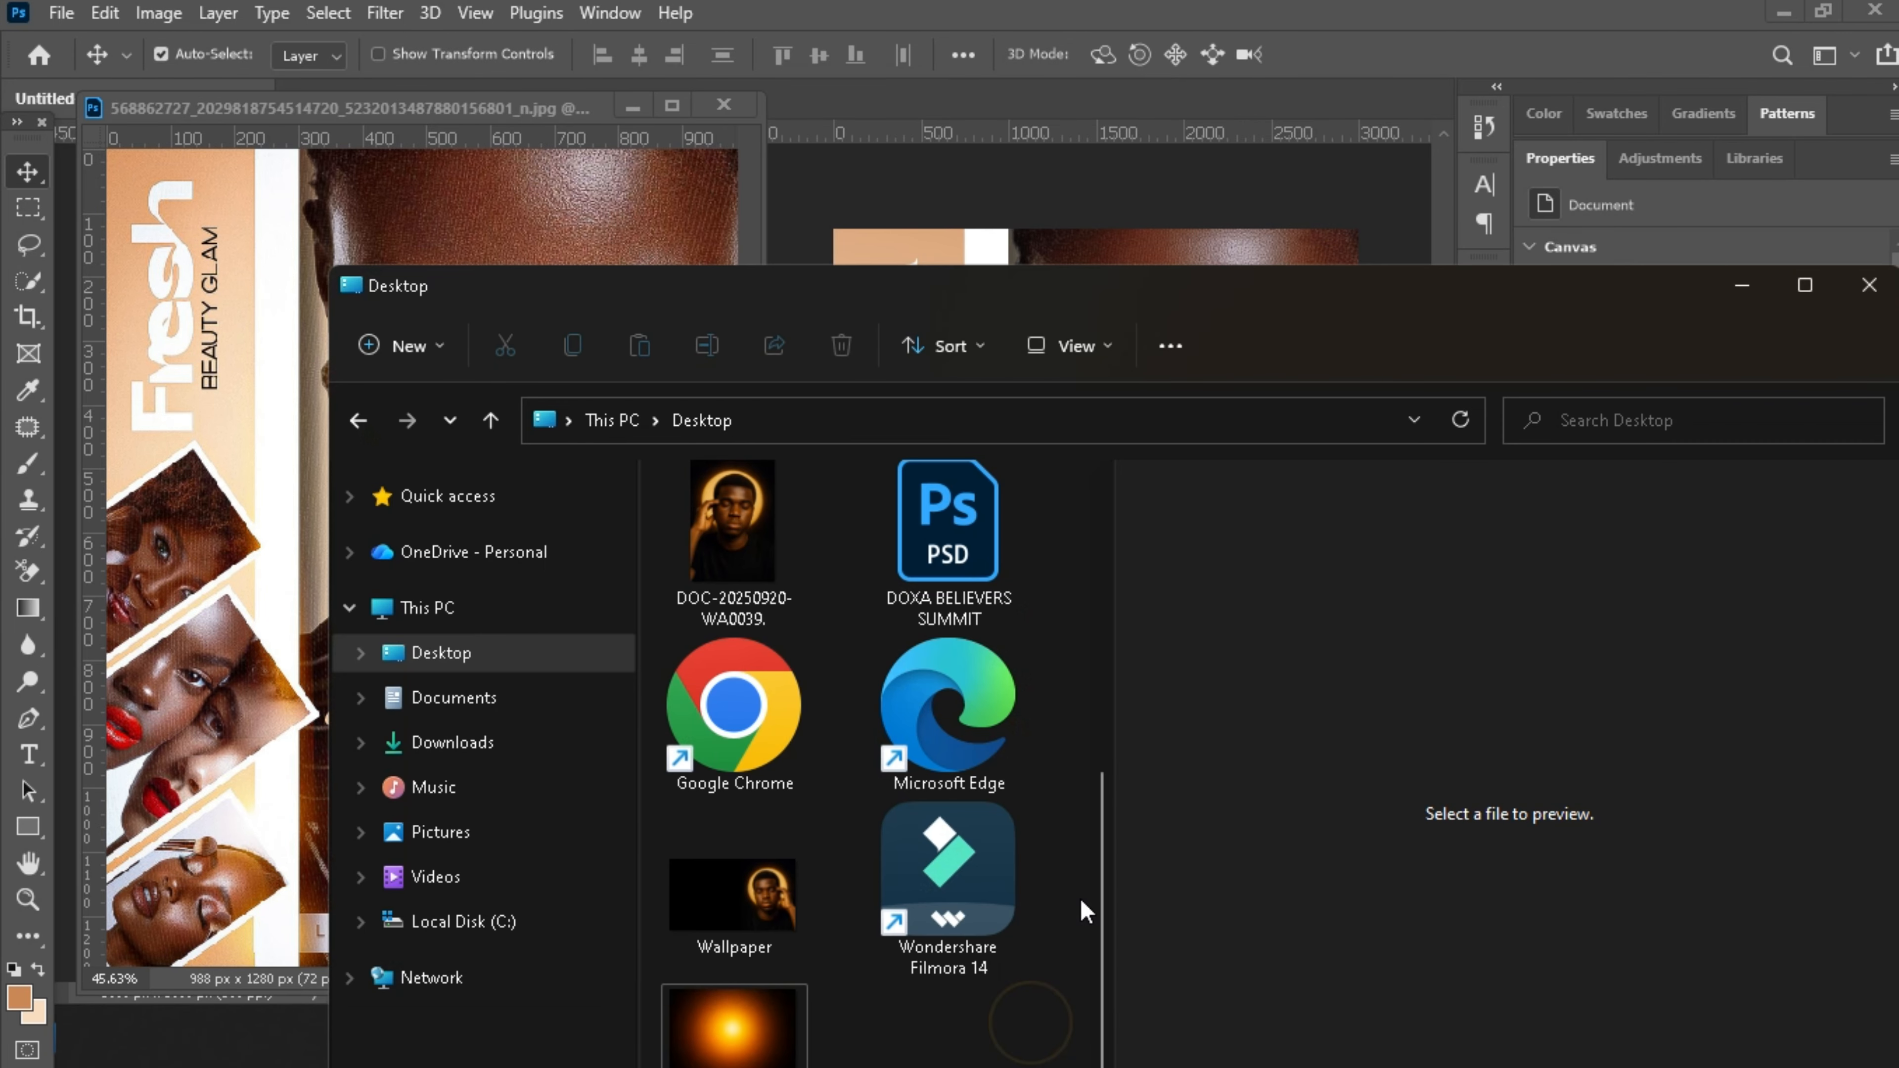
{"action": "left_click", "coordinate": [461, 745]}
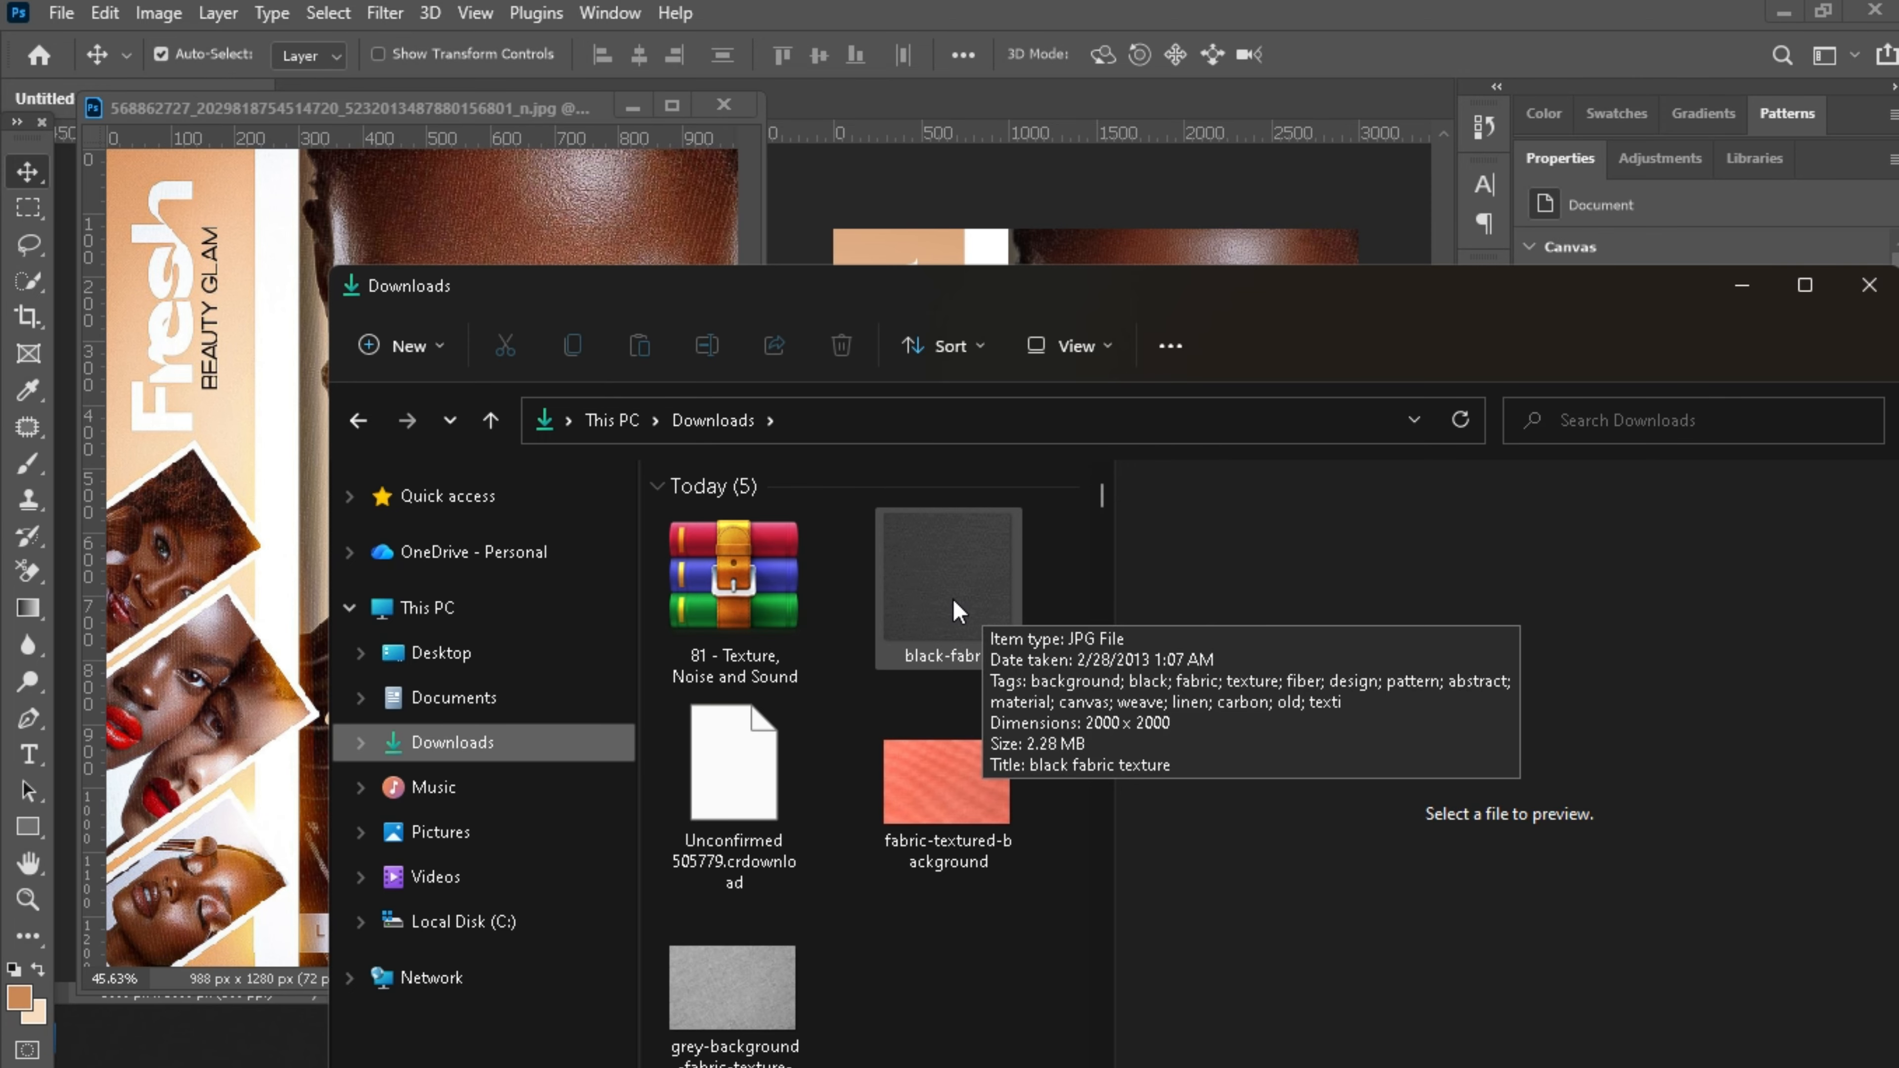
{"action": "left_click", "coordinate": [1196, 191]}
{"action": "left_click", "coordinate": [1013, 1049]}
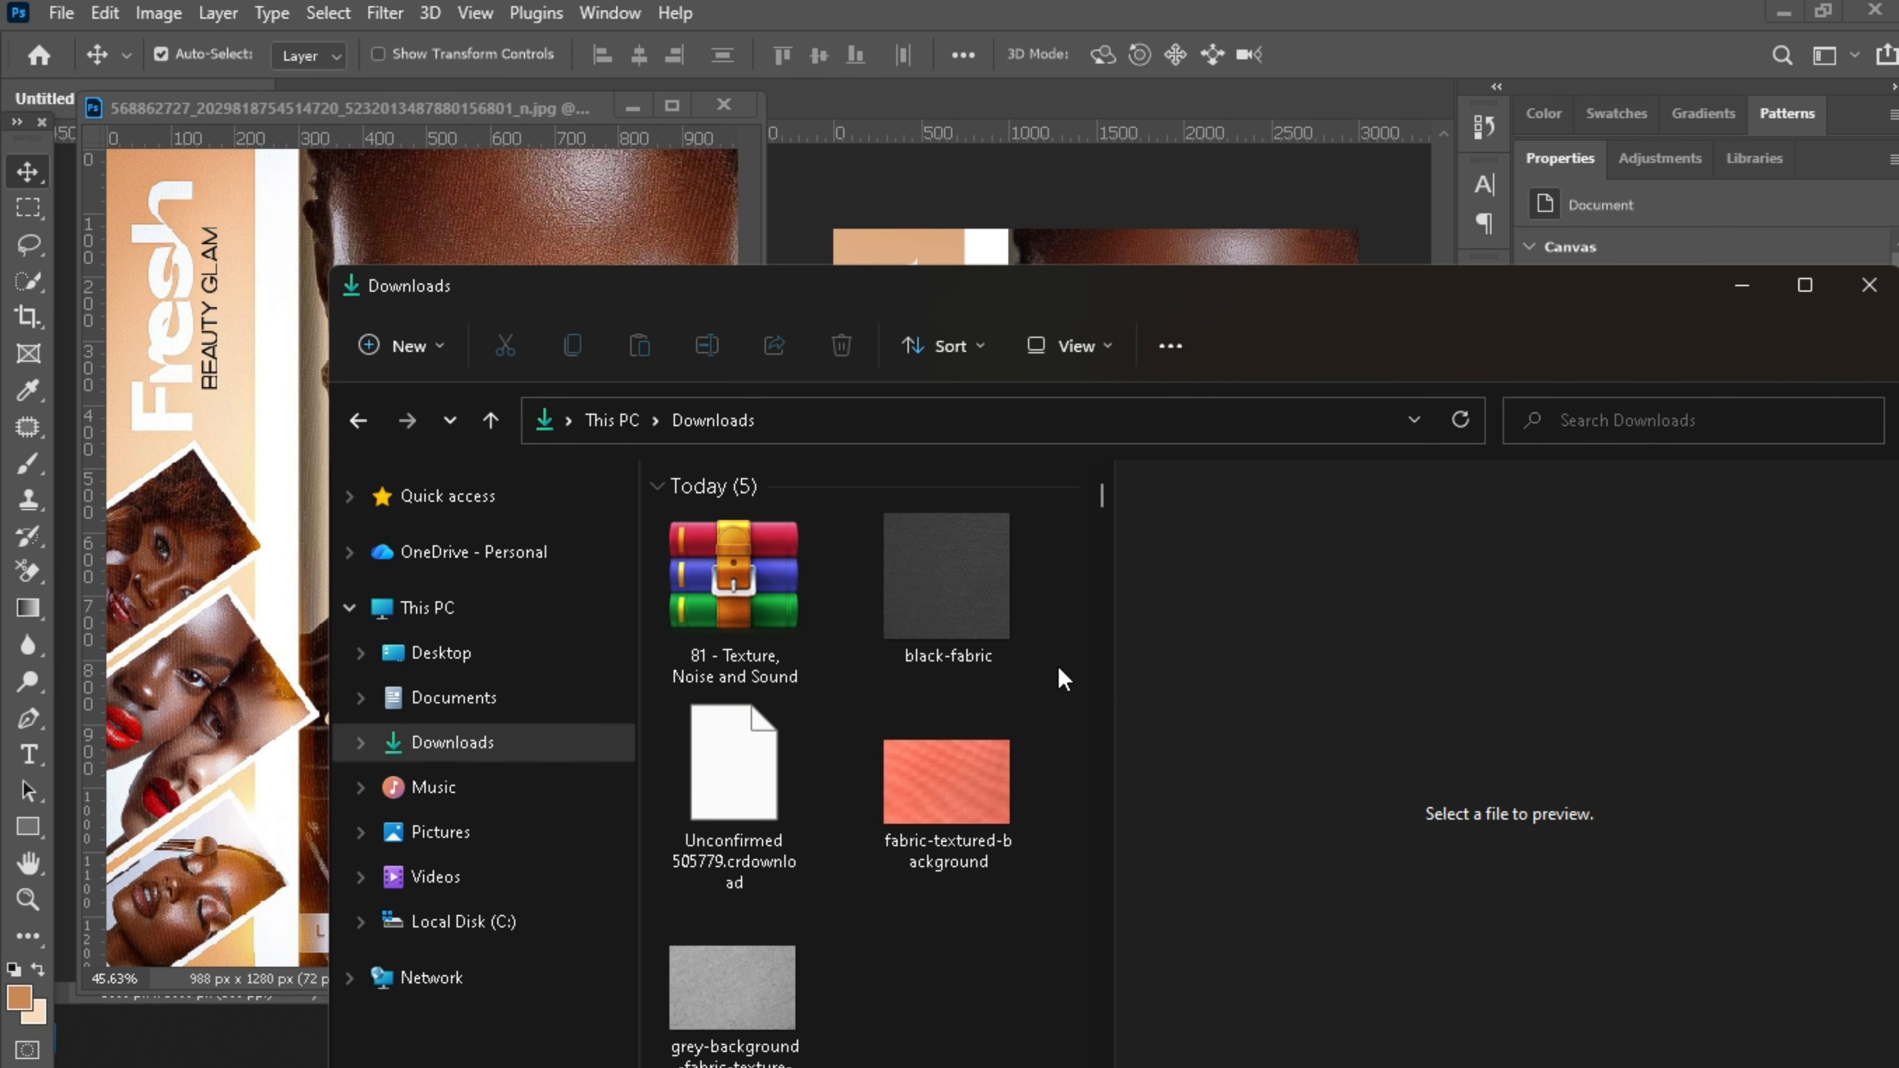
{"action": "left_click", "coordinate": [934, 580]}
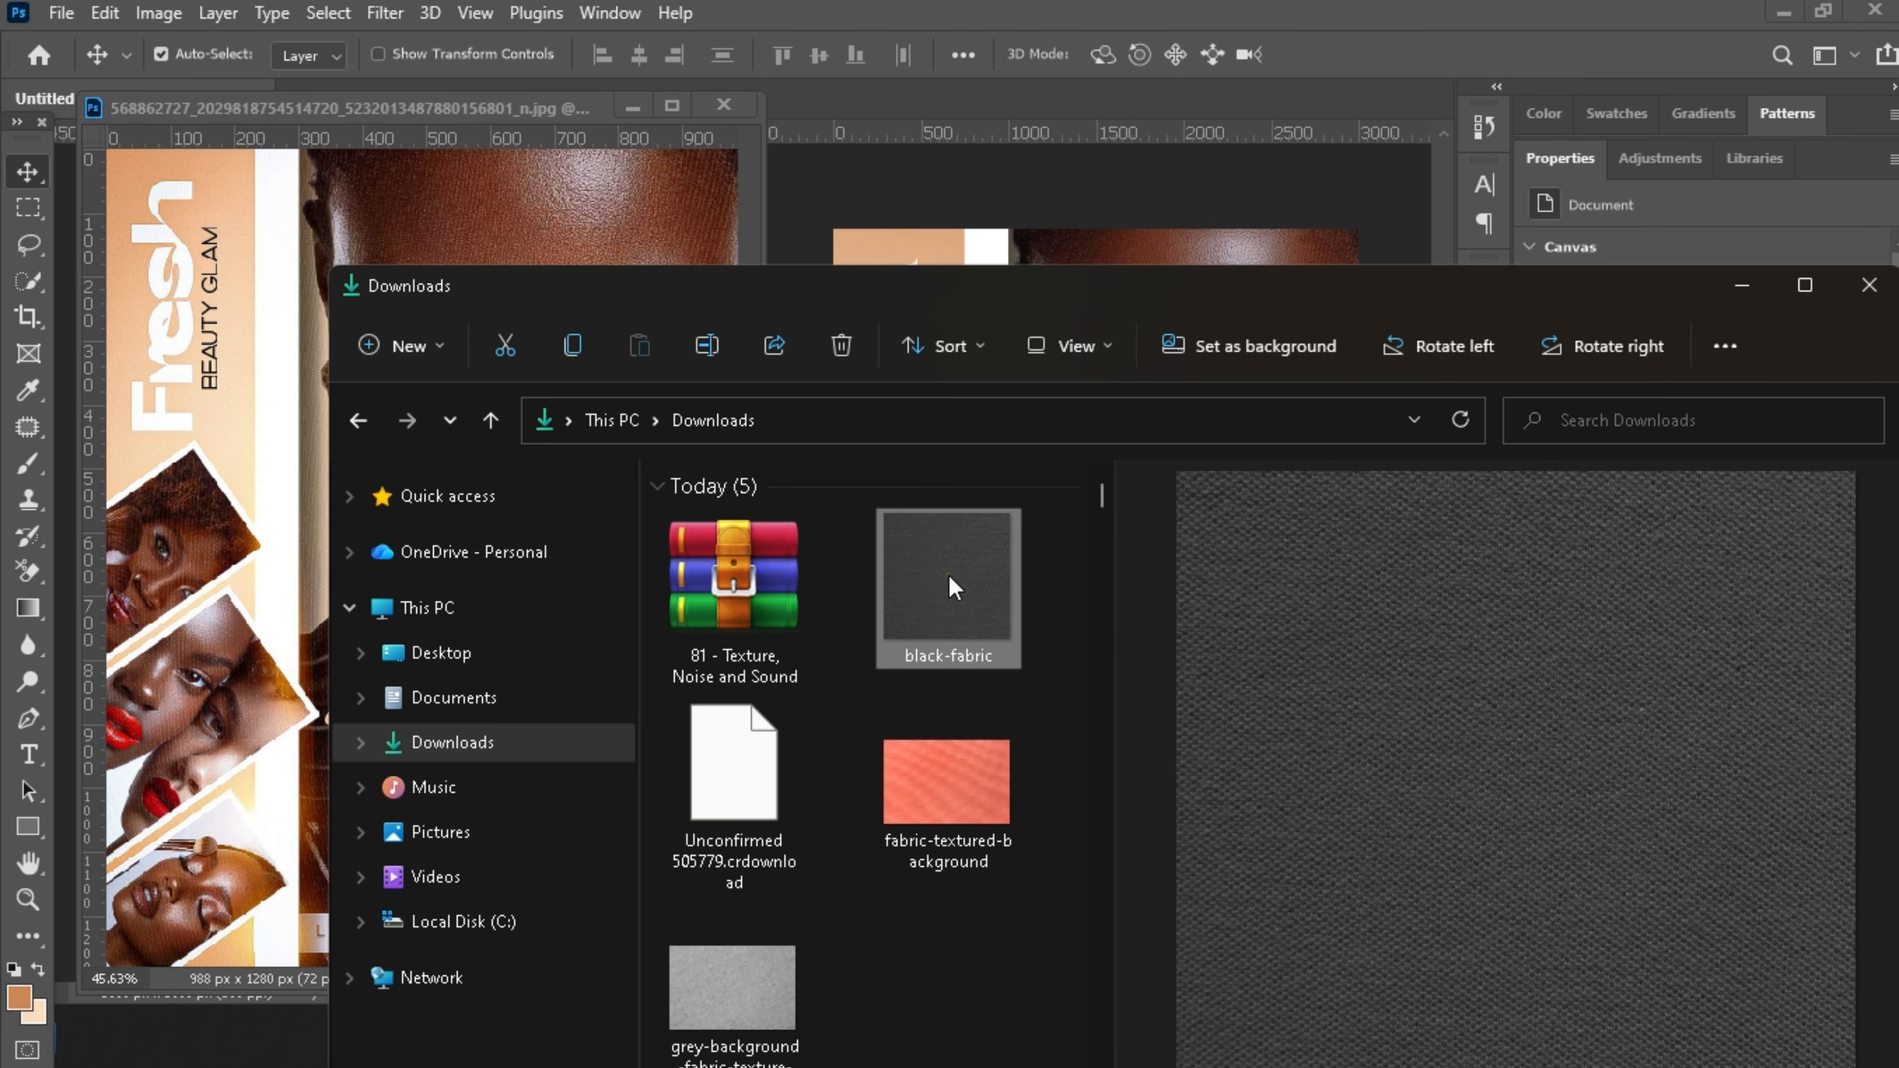
{"action": "left_click_drag", "start_coordinate": [953, 587], "coordinate": [1090, 209]}
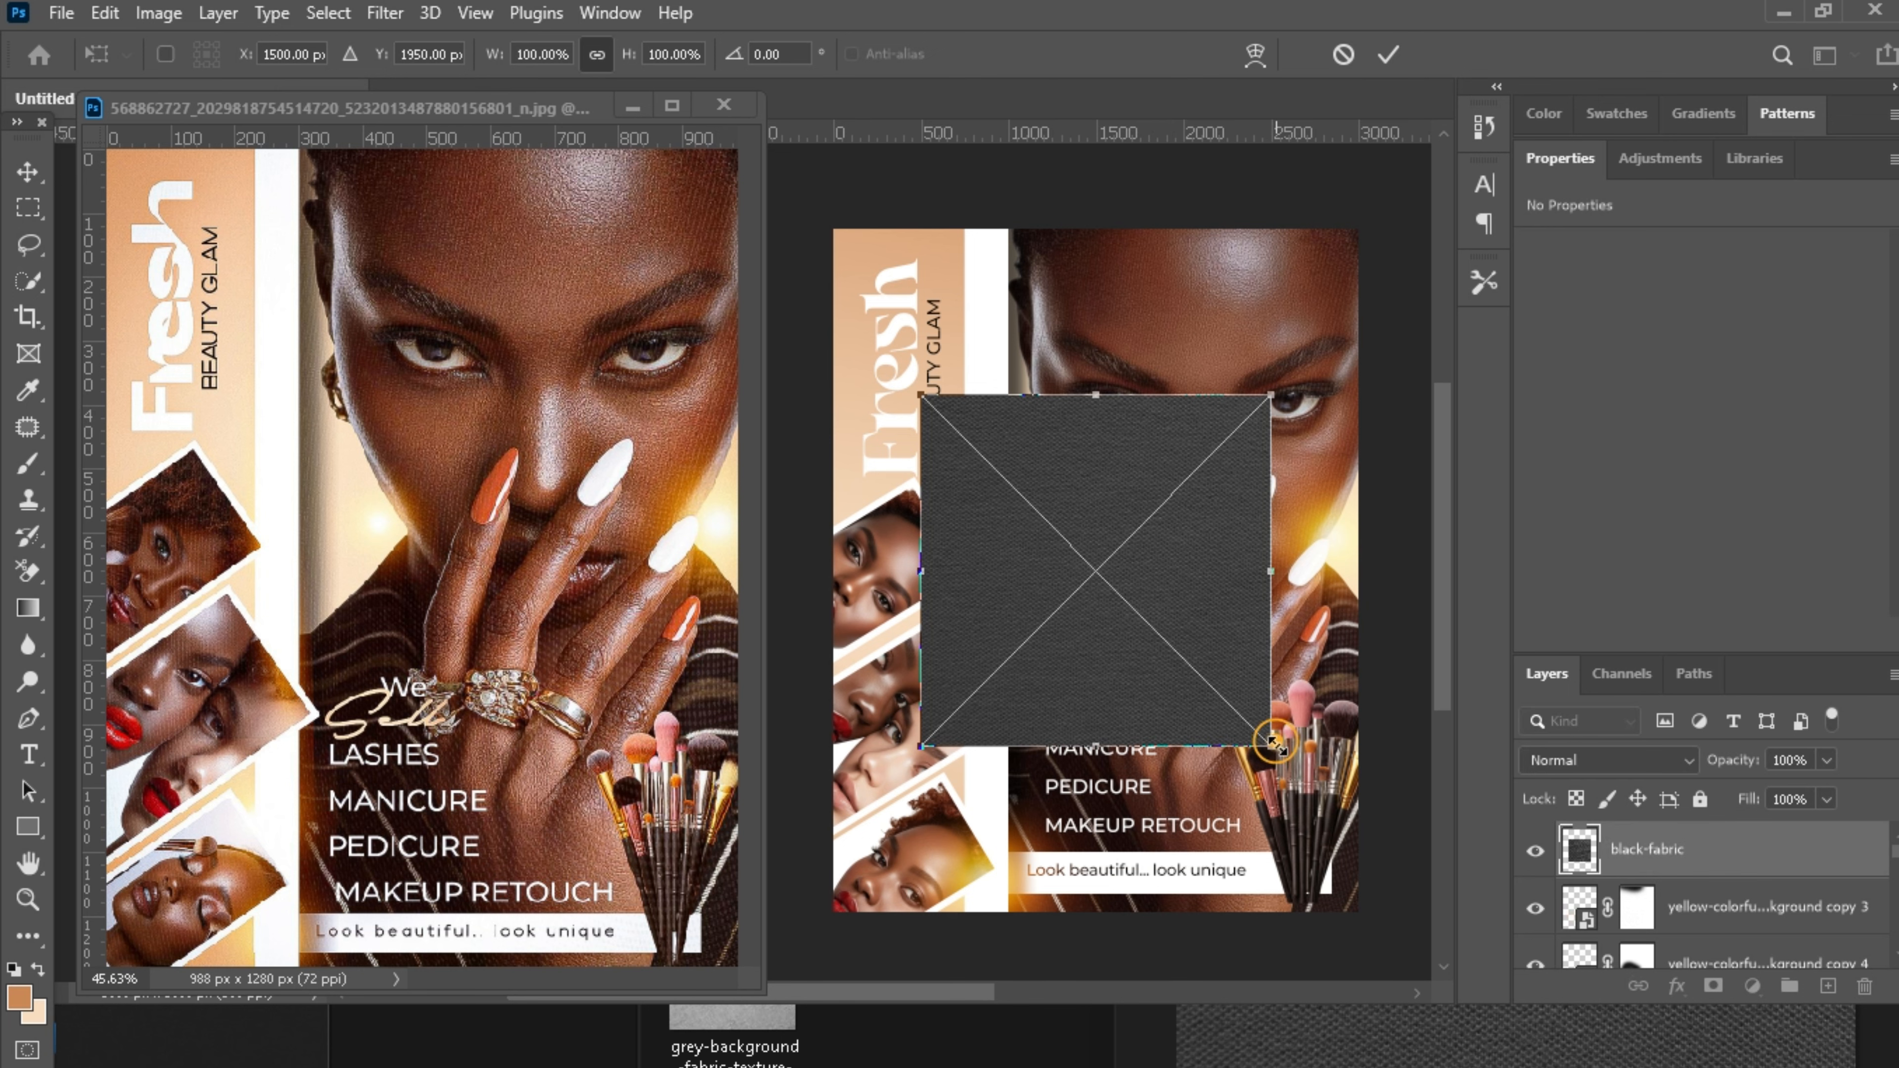
{"action": "left_click_drag", "start_coordinate": [1274, 743], "coordinate": [1428, 962]}
{"action": "key", "text": "Return"}
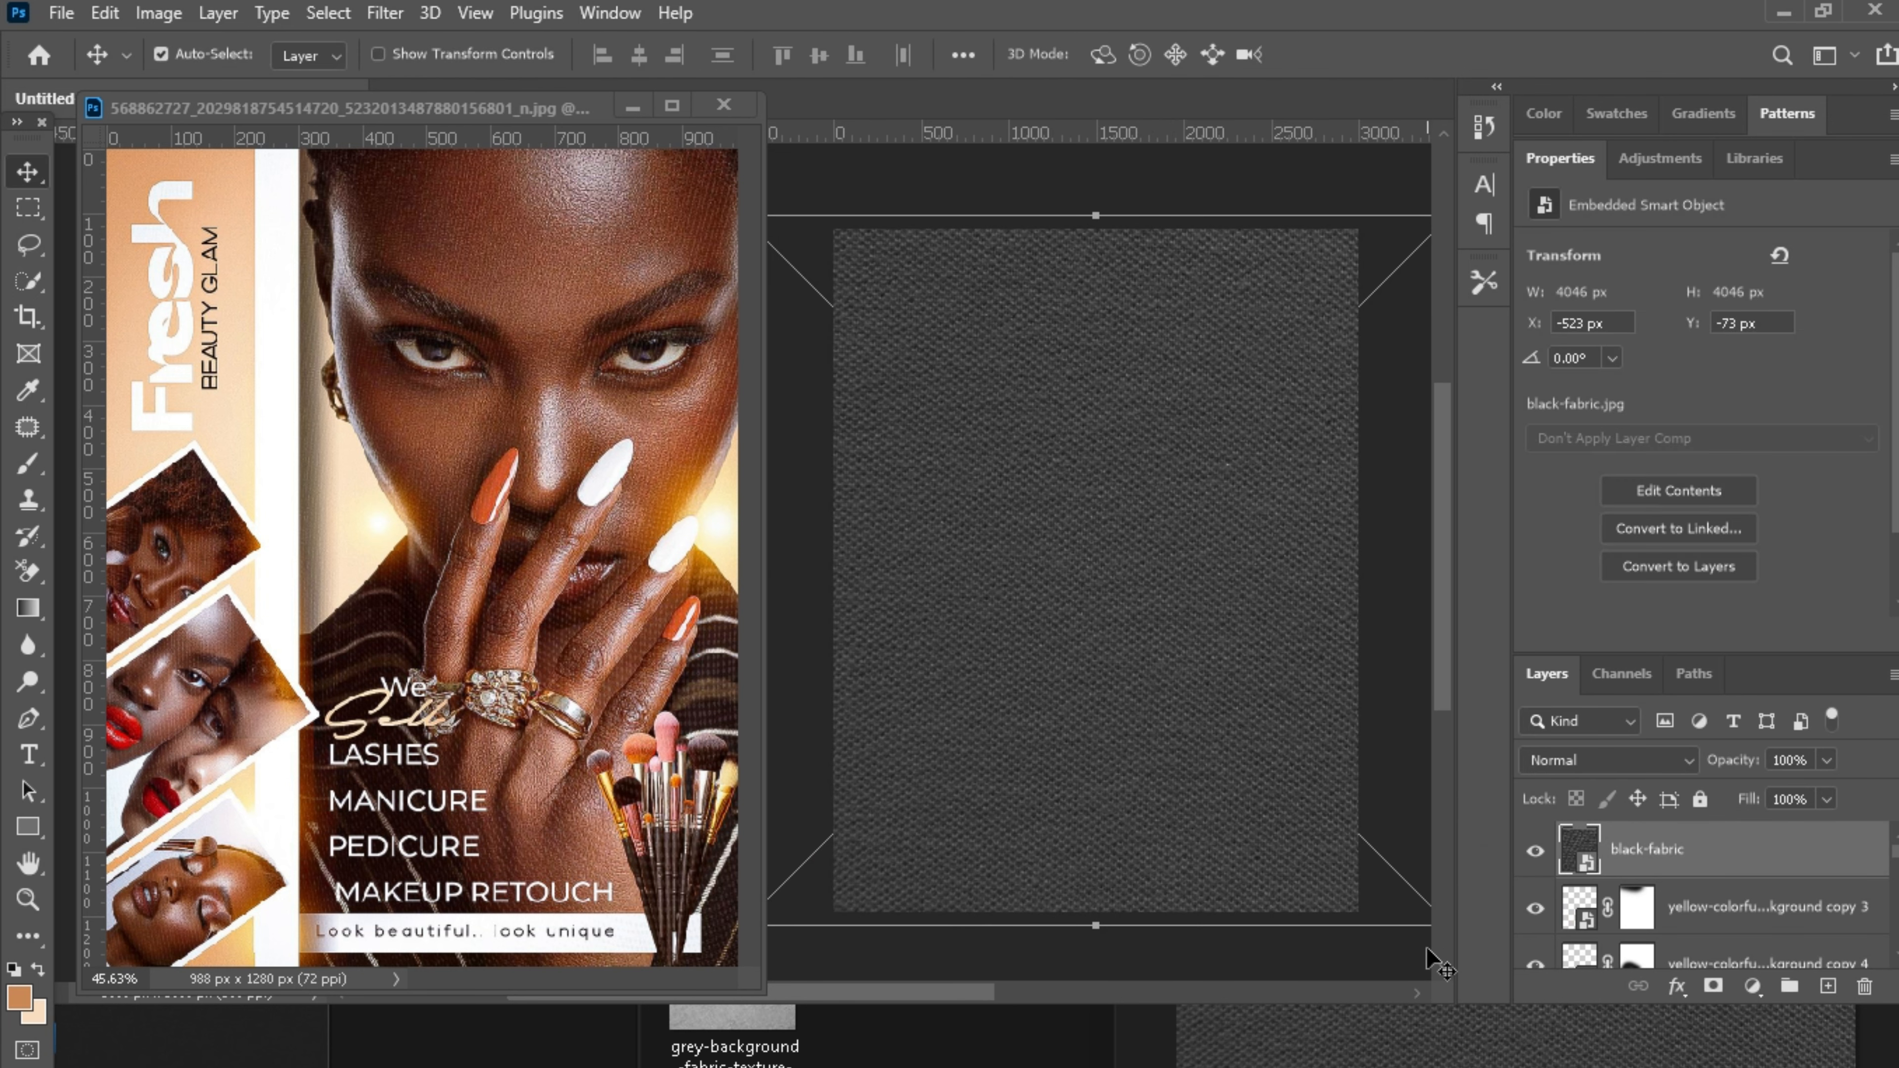
Set the fabric texture's blending mode to Soft Light and its opacity to 40%.
{"action": "left_click", "coordinate": [1617, 763]}
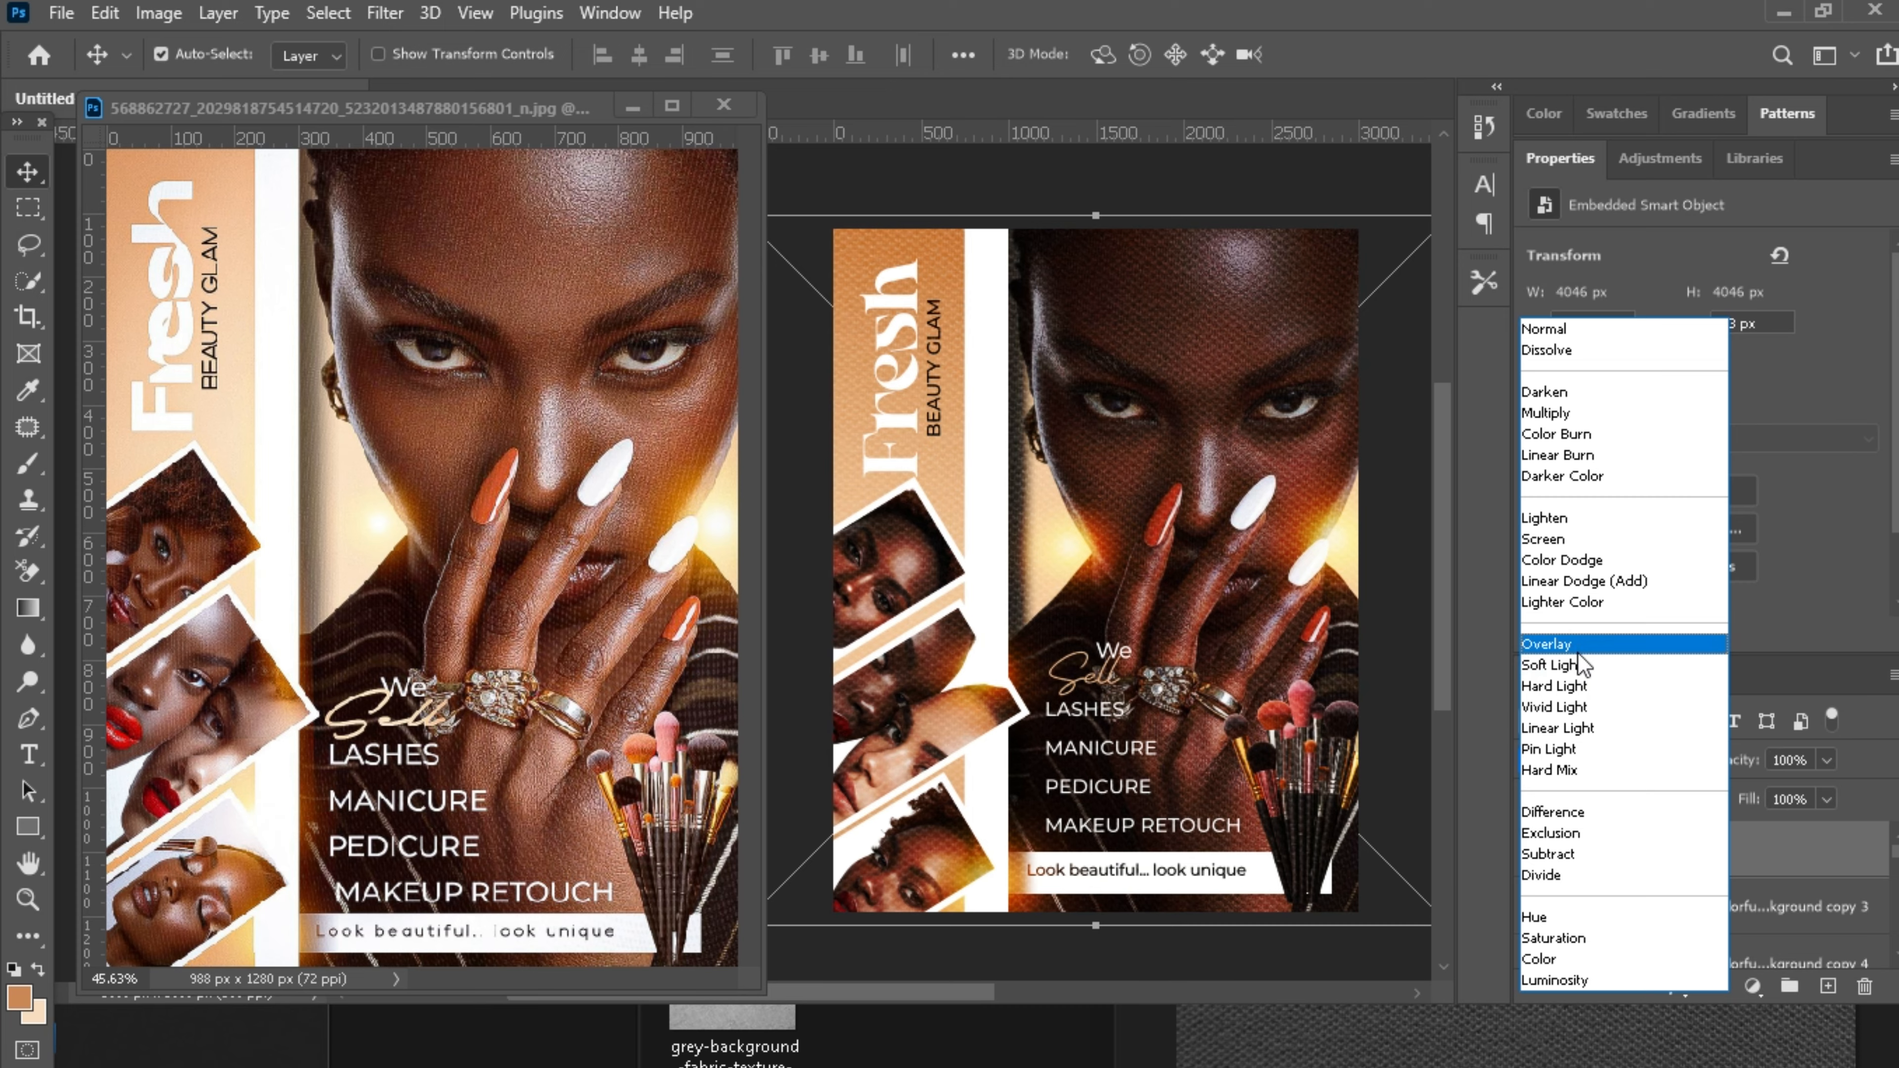
{"action": "left_click", "coordinate": [1577, 660]}
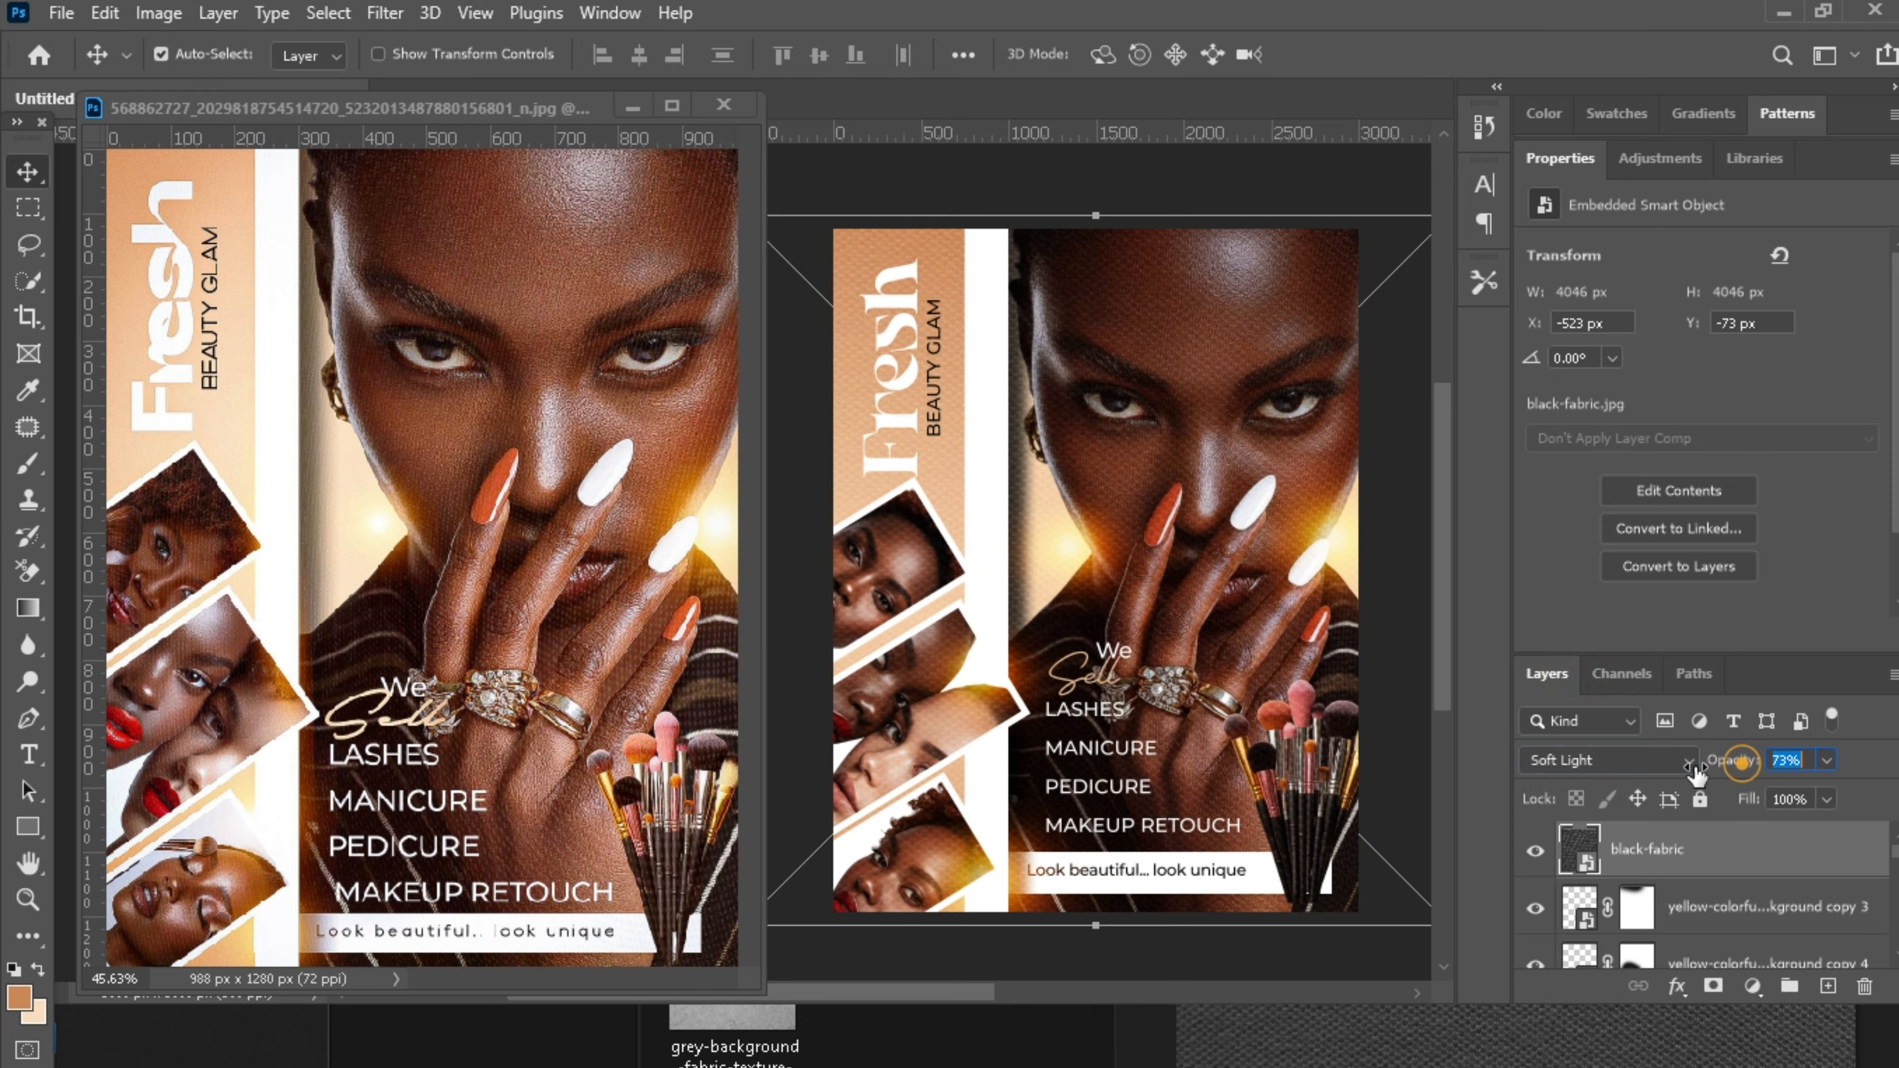
{"action": "left_click_drag", "start_coordinate": [1736, 765], "coordinate": [1647, 786]}
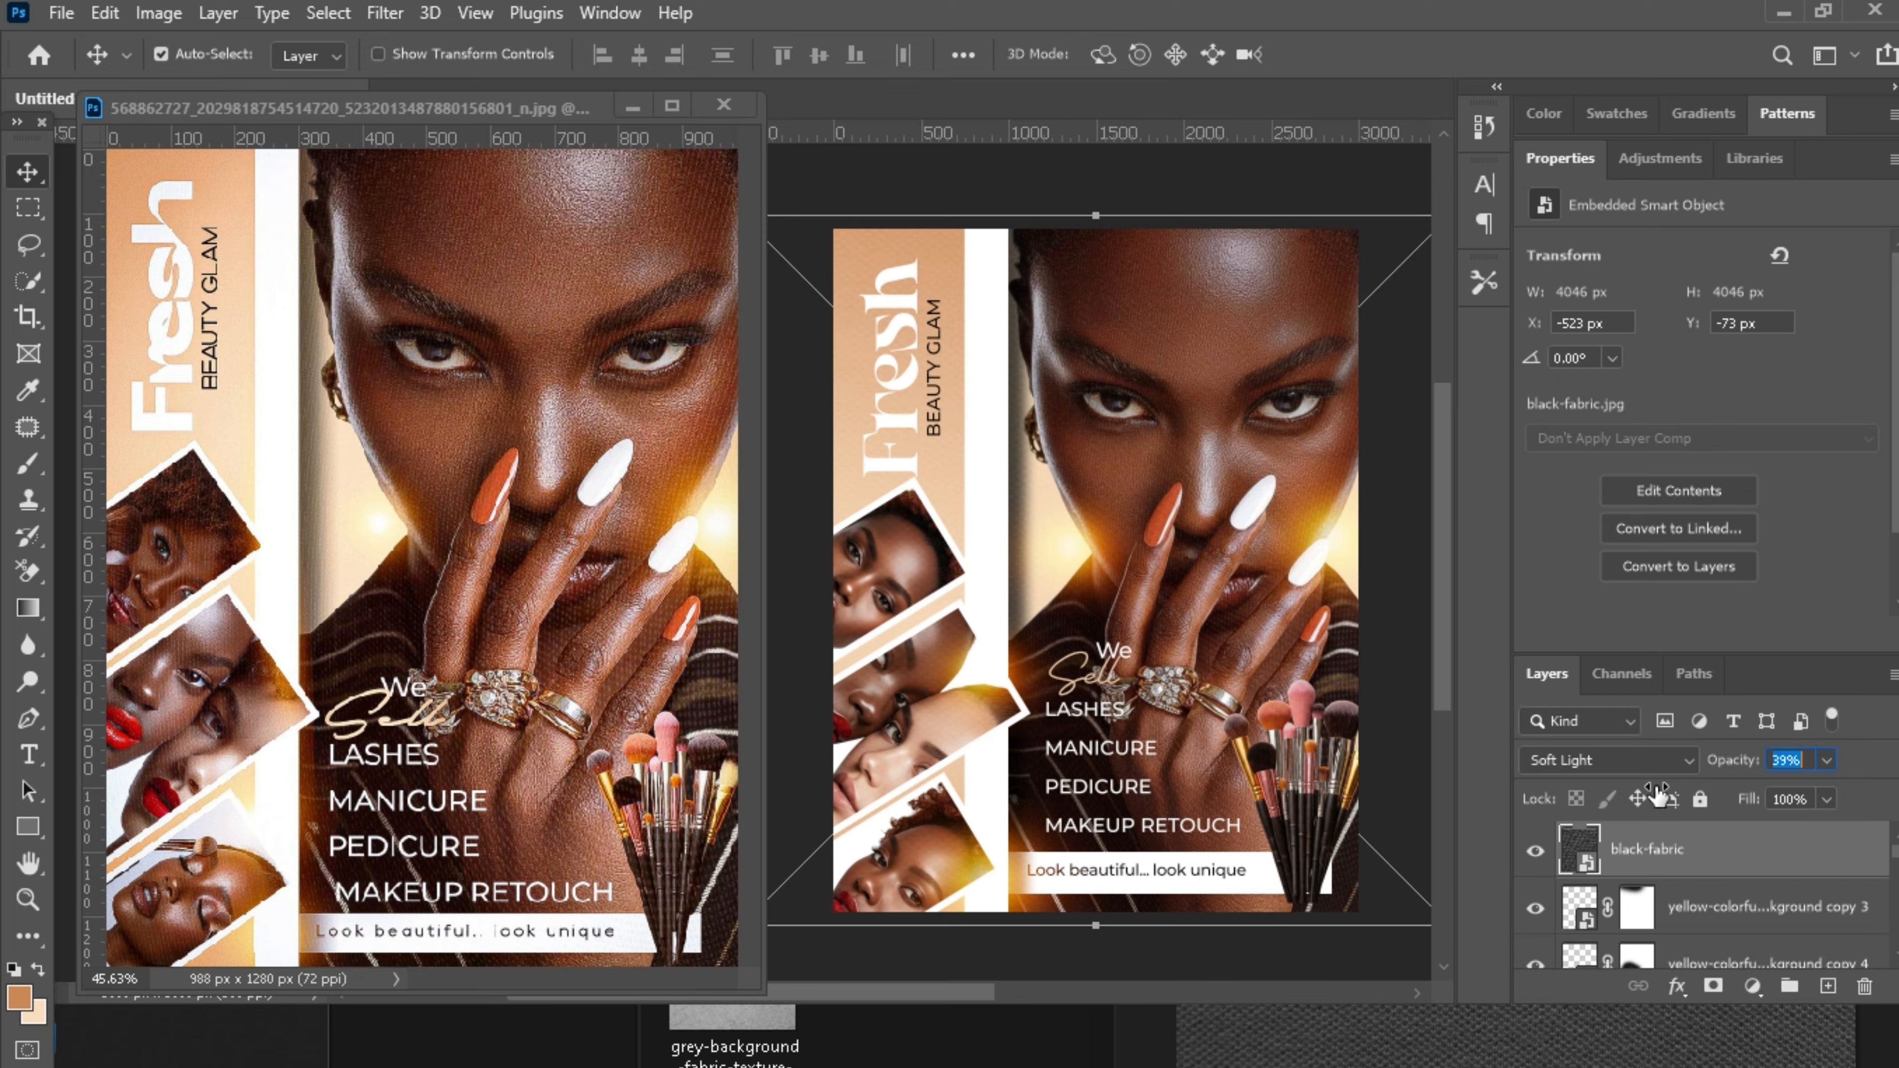
Compare the model's face up close with the fabric texture hidden and shown, and review the whole flyer.
{"action": "left_click", "coordinate": [1277, 398], "text": "ctrl"}
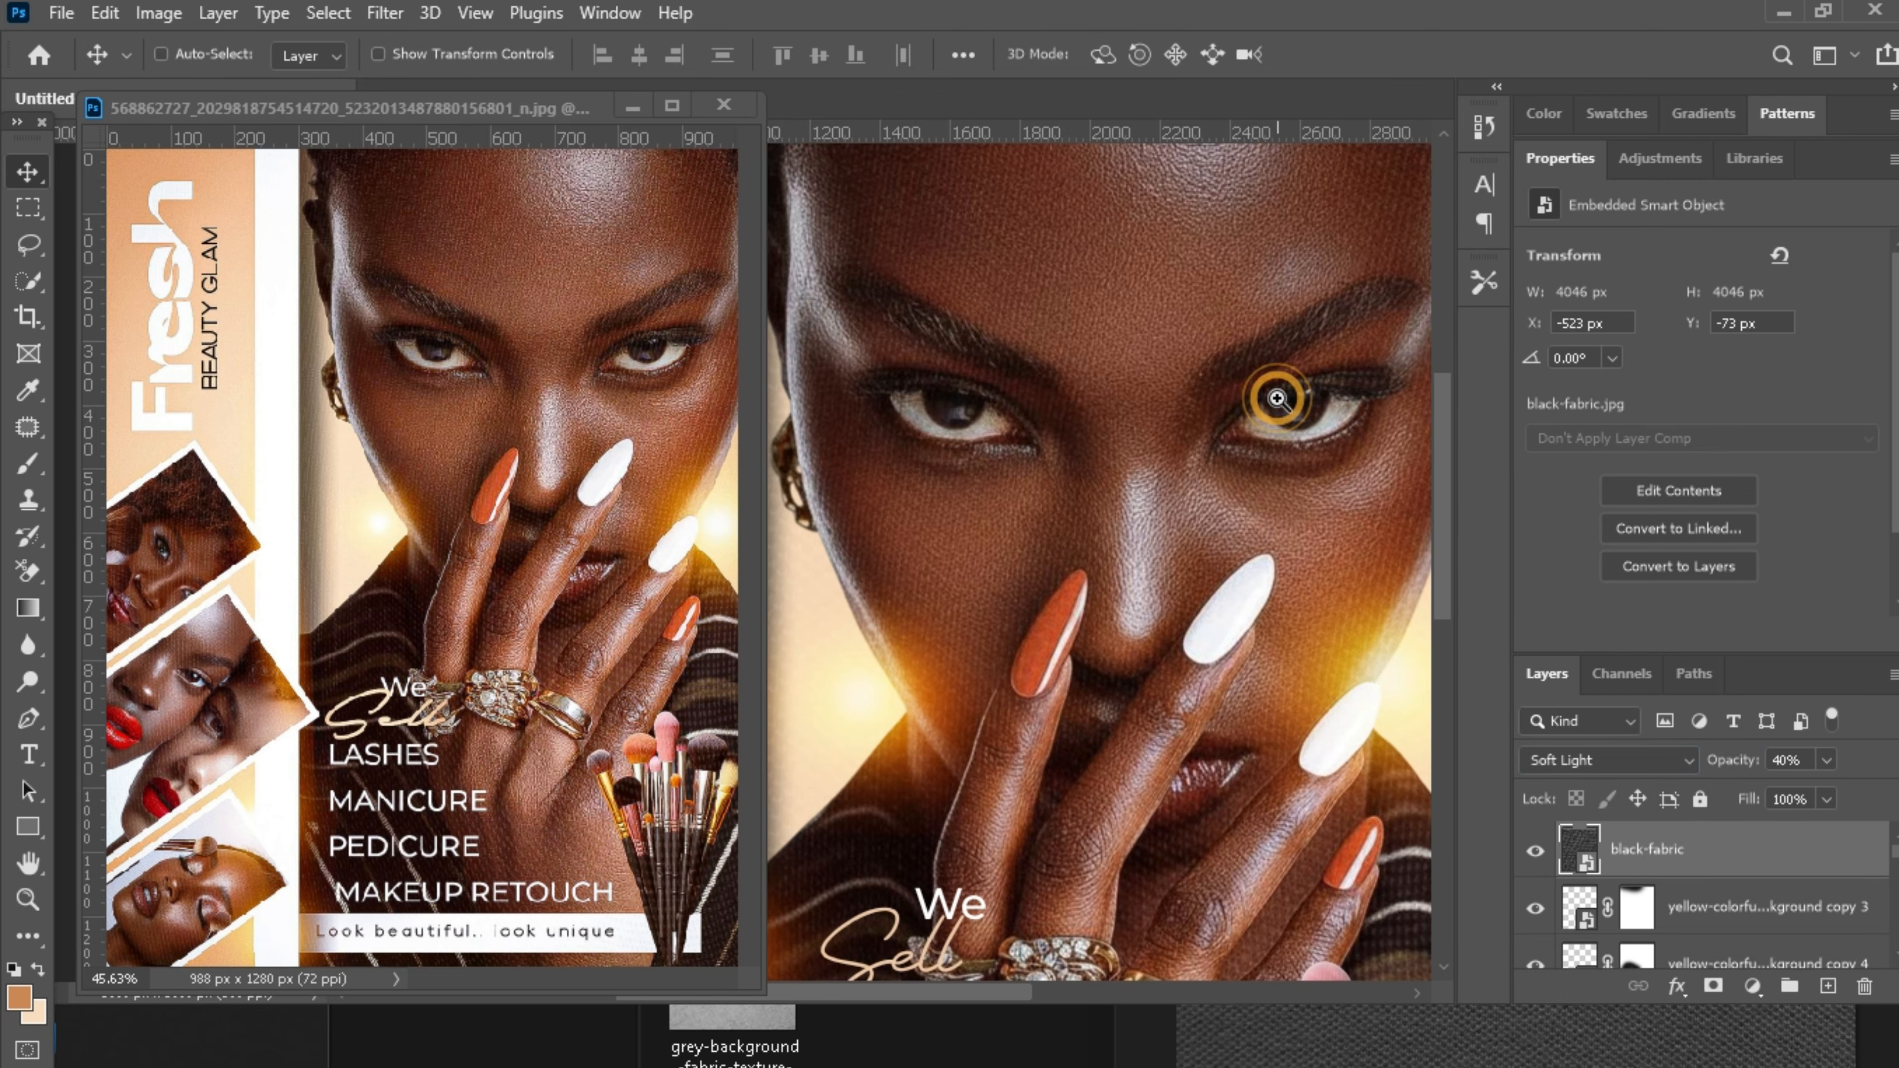
{"action": "left_click", "coordinate": [1533, 859]}
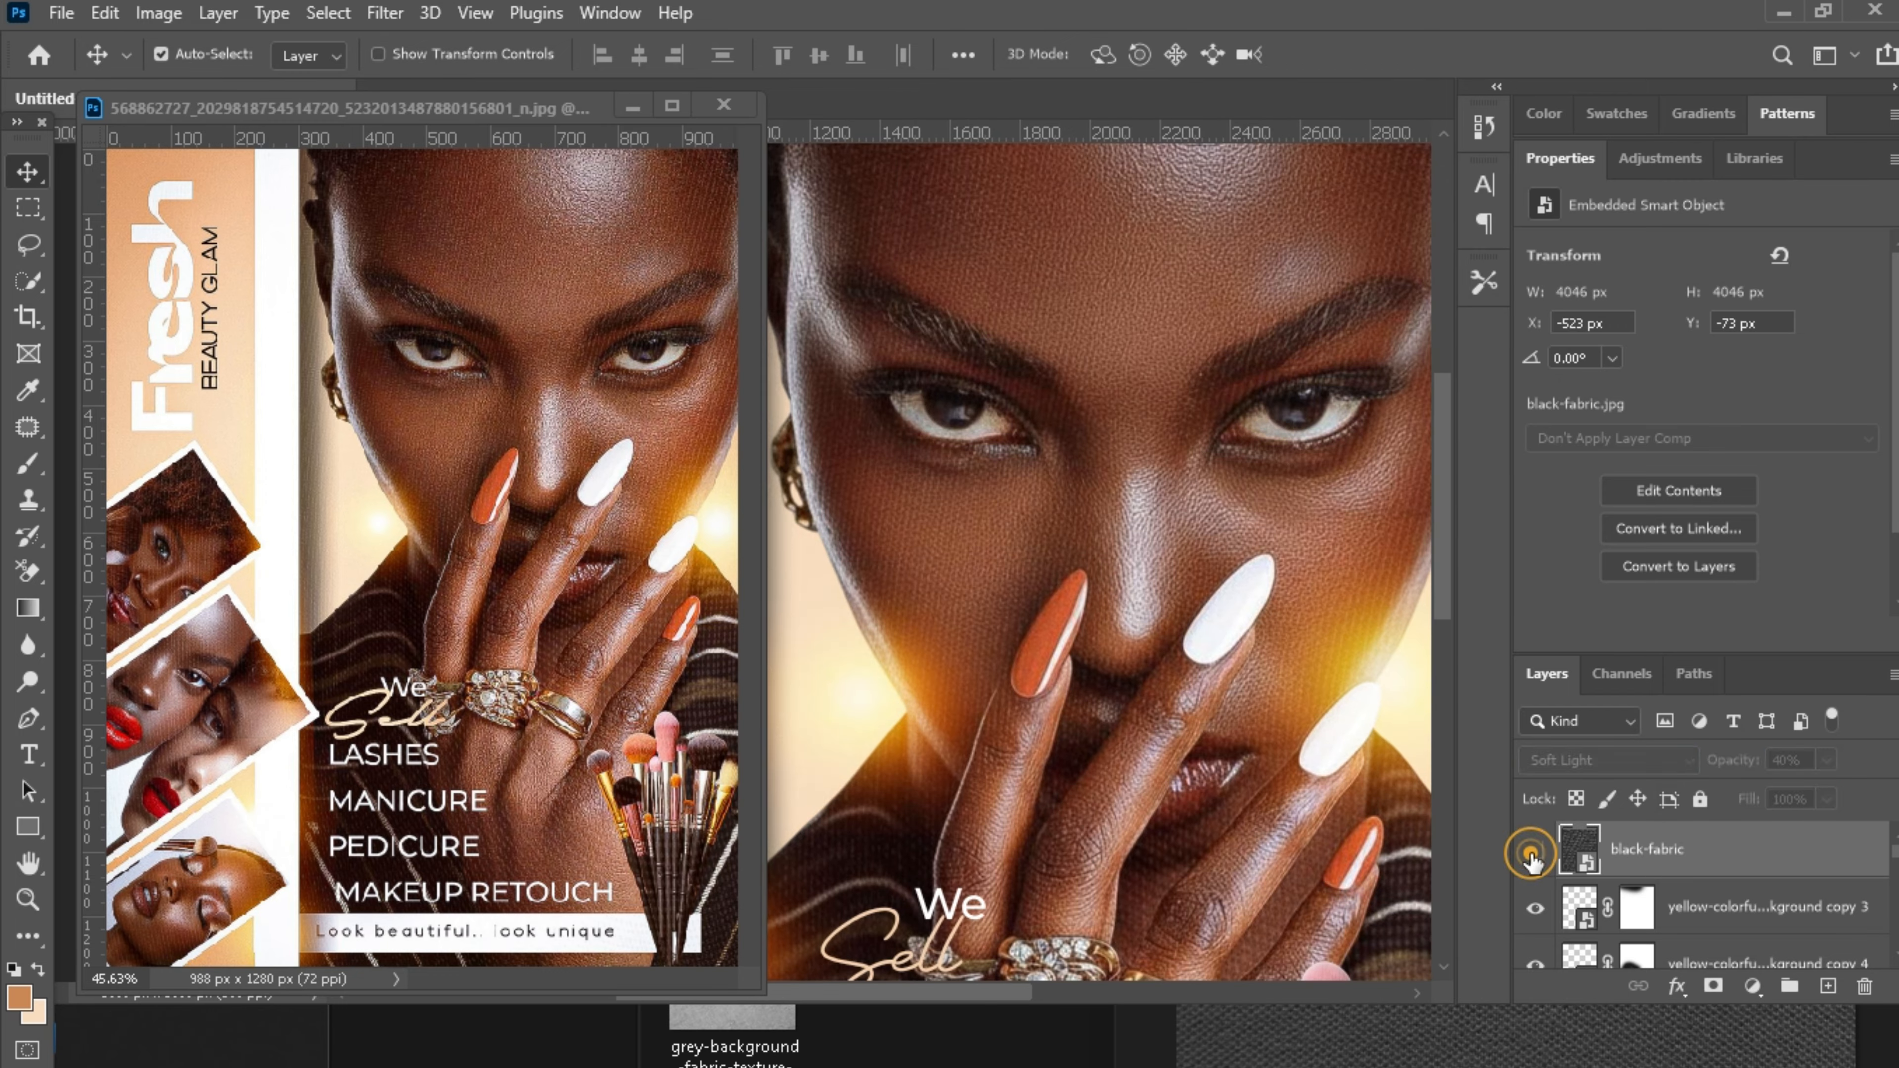
{"action": "left_click", "coordinate": [1533, 858]}
{"action": "left_click", "coordinate": [1532, 860]}
{"action": "left_click", "coordinate": [1533, 859]}
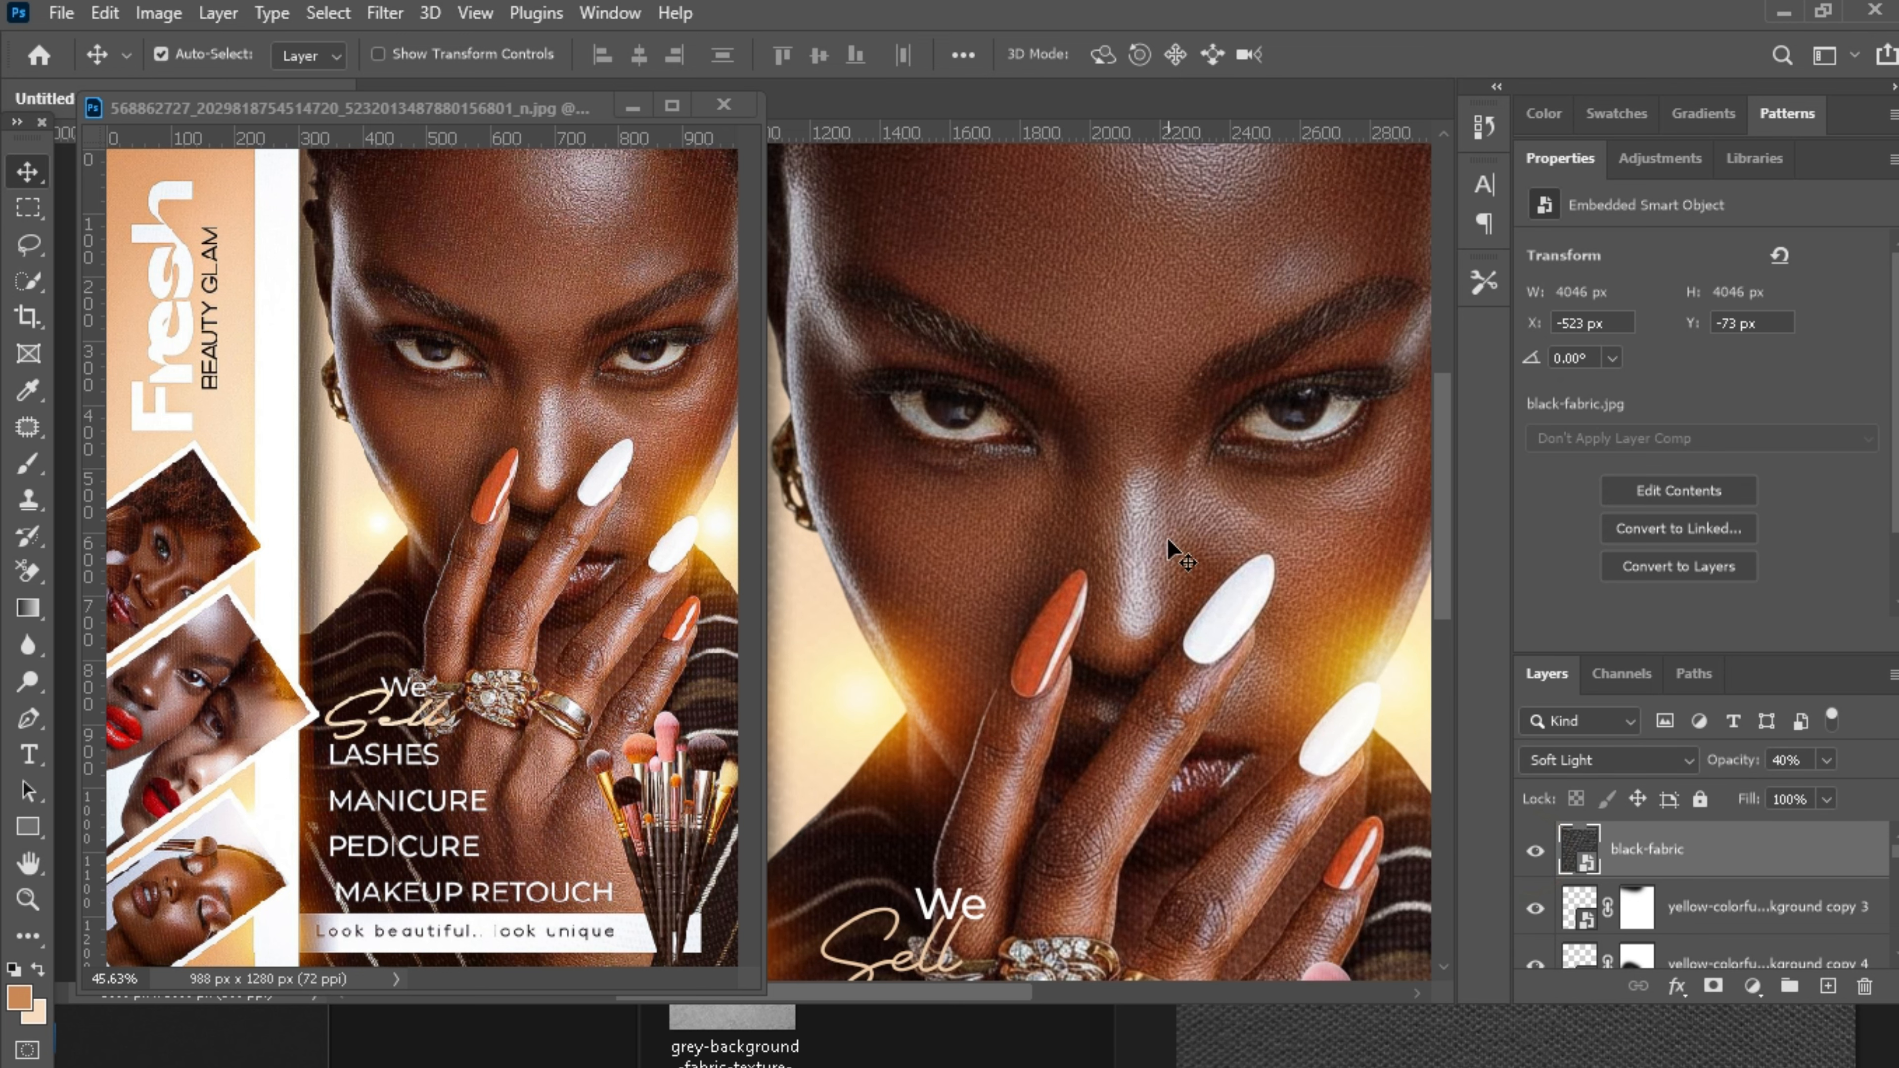
{"action": "key", "text": "ctrl+minus"}
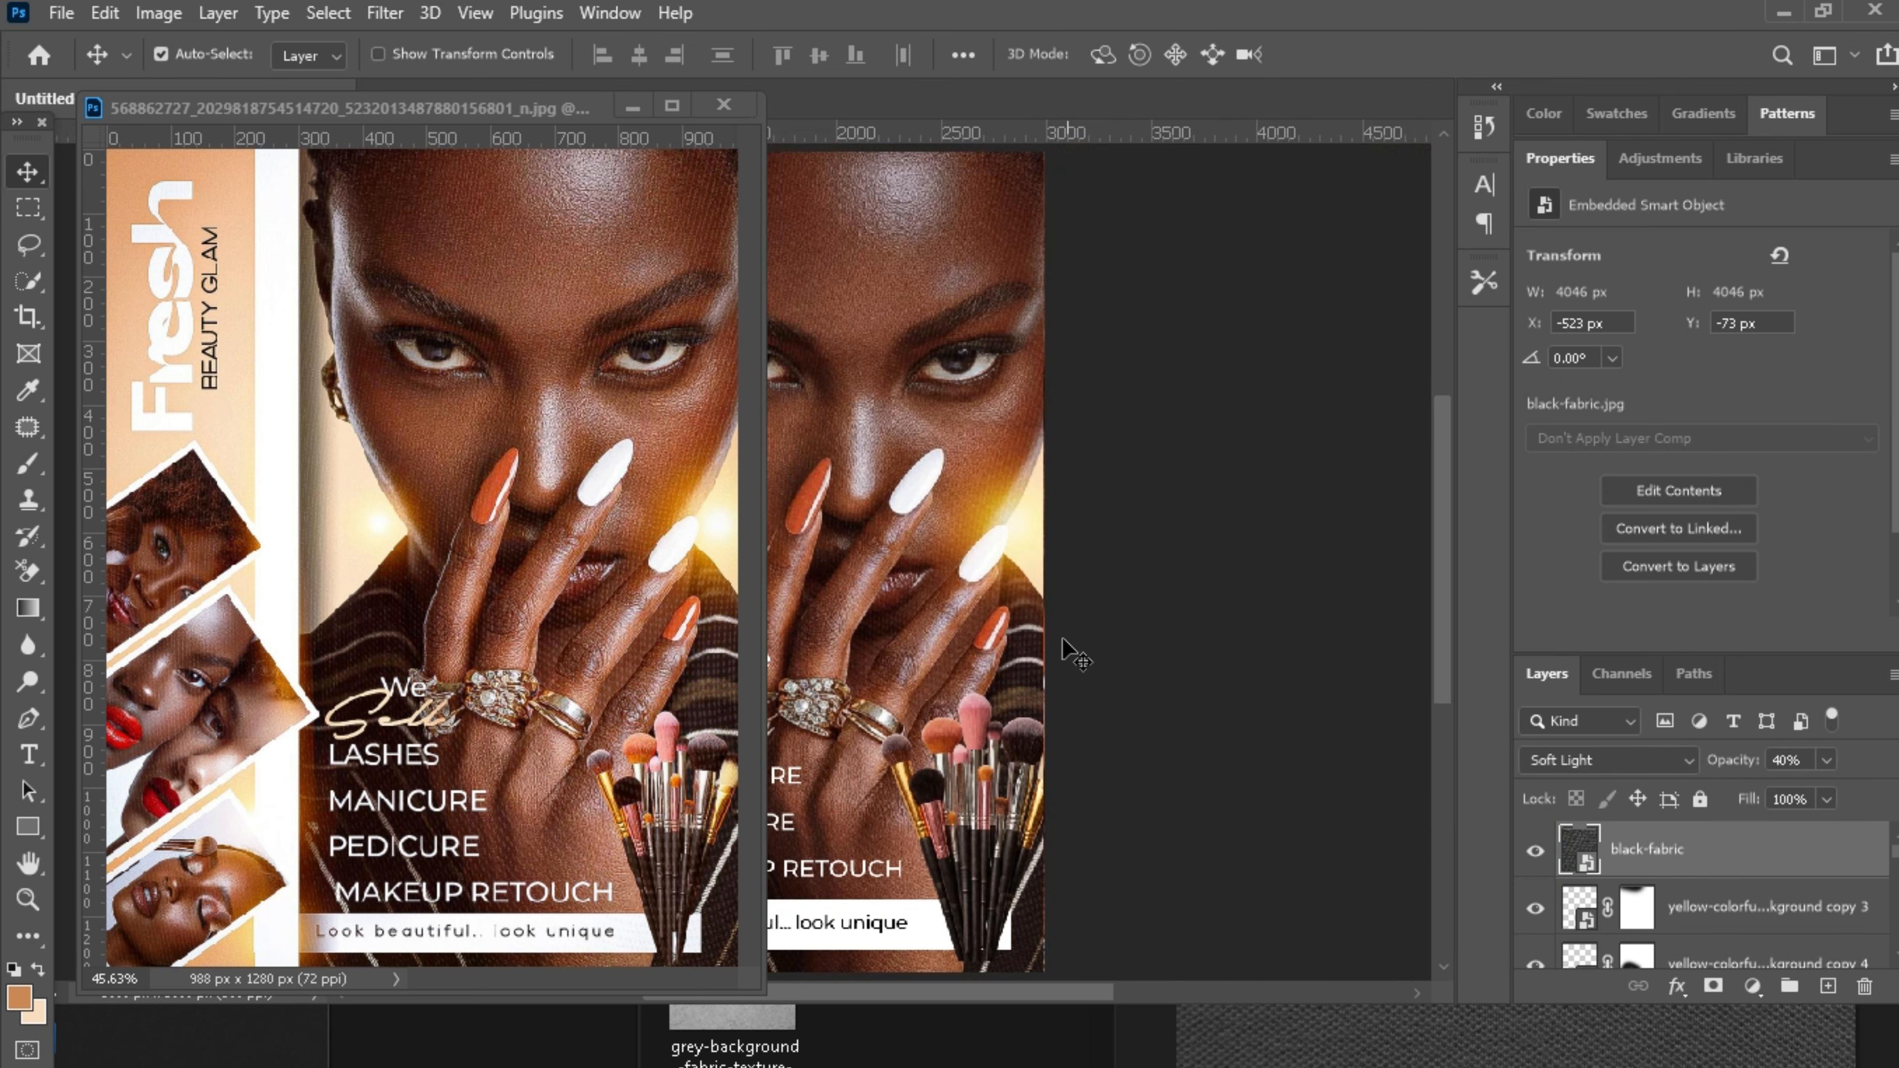
{"action": "left_click_drag", "start_coordinate": [966, 988], "coordinate": [849, 996]}
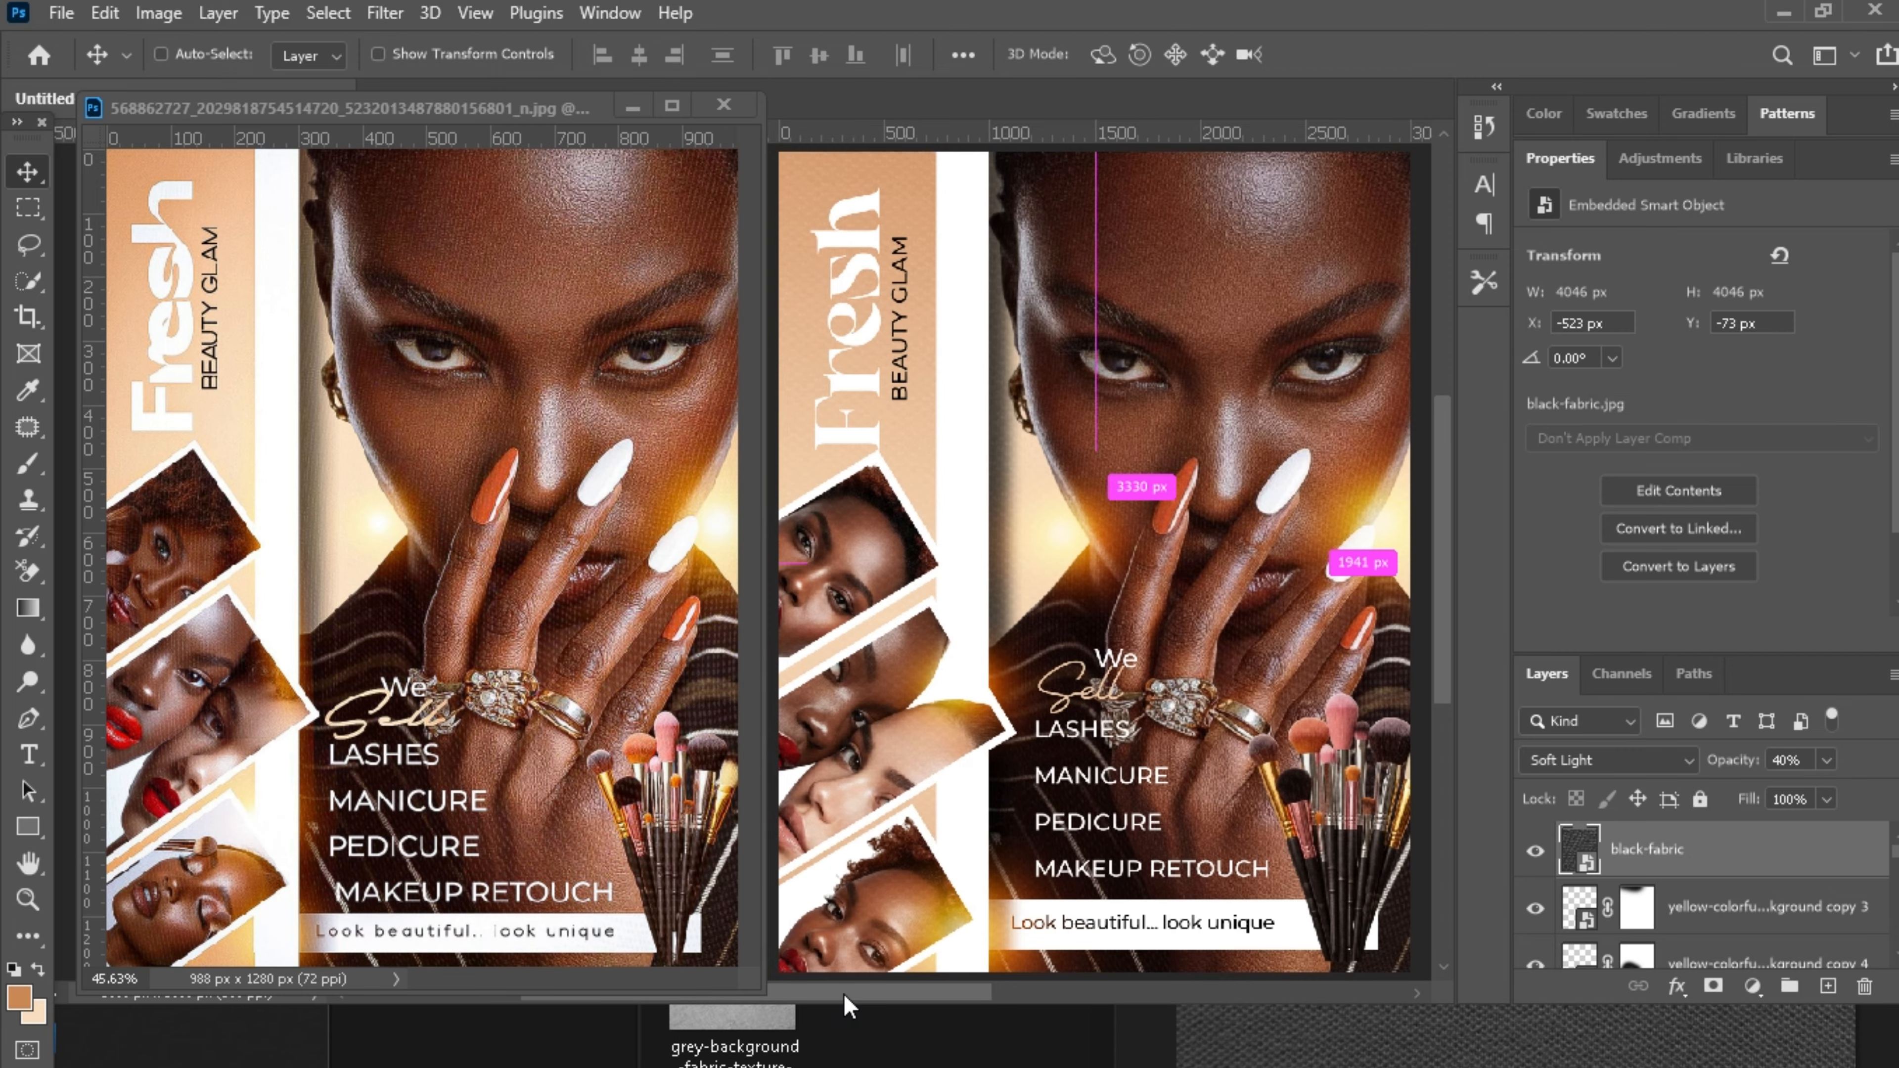
{"action": "key", "text": "ctrl+minus"}
{"action": "mouse_move", "coordinate": [877, 997]}
{"action": "left_mouse_down"}
{"action": "mouse_move", "coordinate": [854, 997]}
{"action": "mouse_move", "coordinate": [887, 997]}
{"action": "left_mouse_up"}
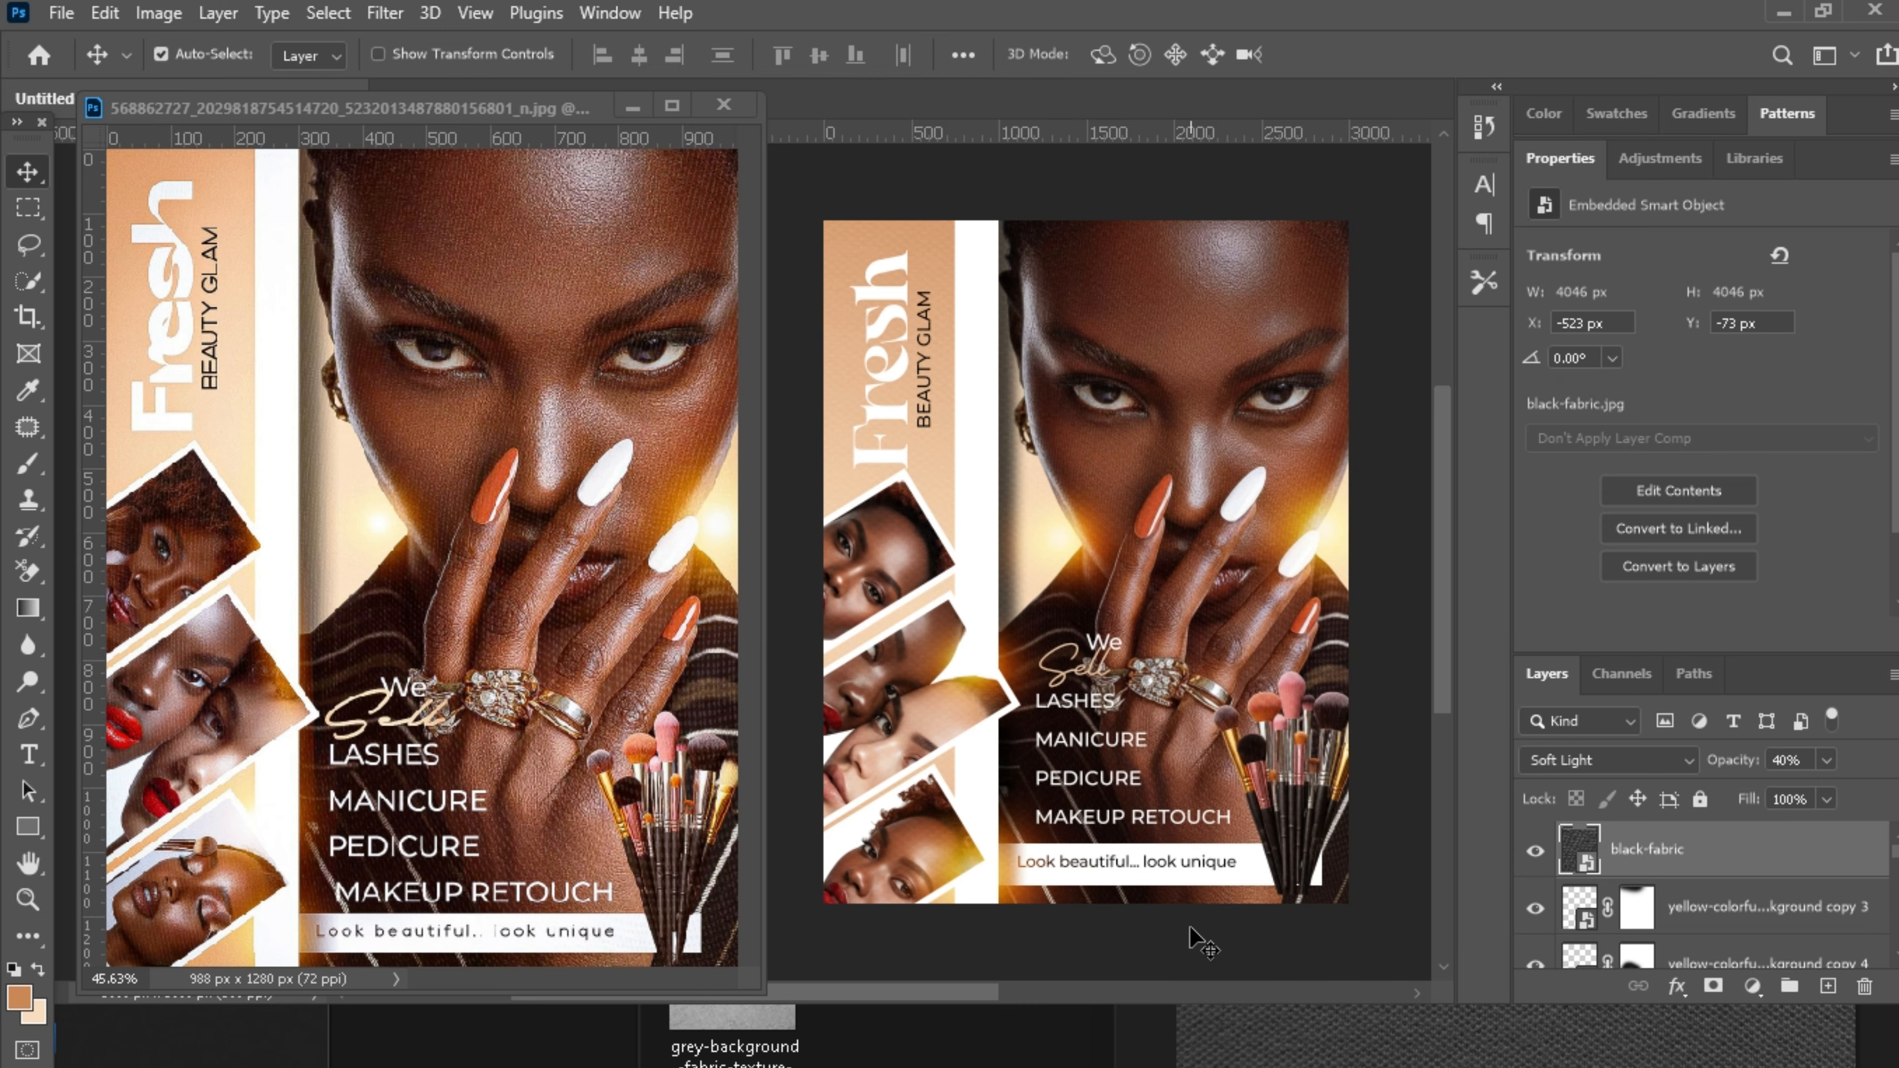
Stamp all visible layers into a new layer above the fabric texture and open it in the Camera Raw Filter.
{"action": "key", "text": "ctrl"}
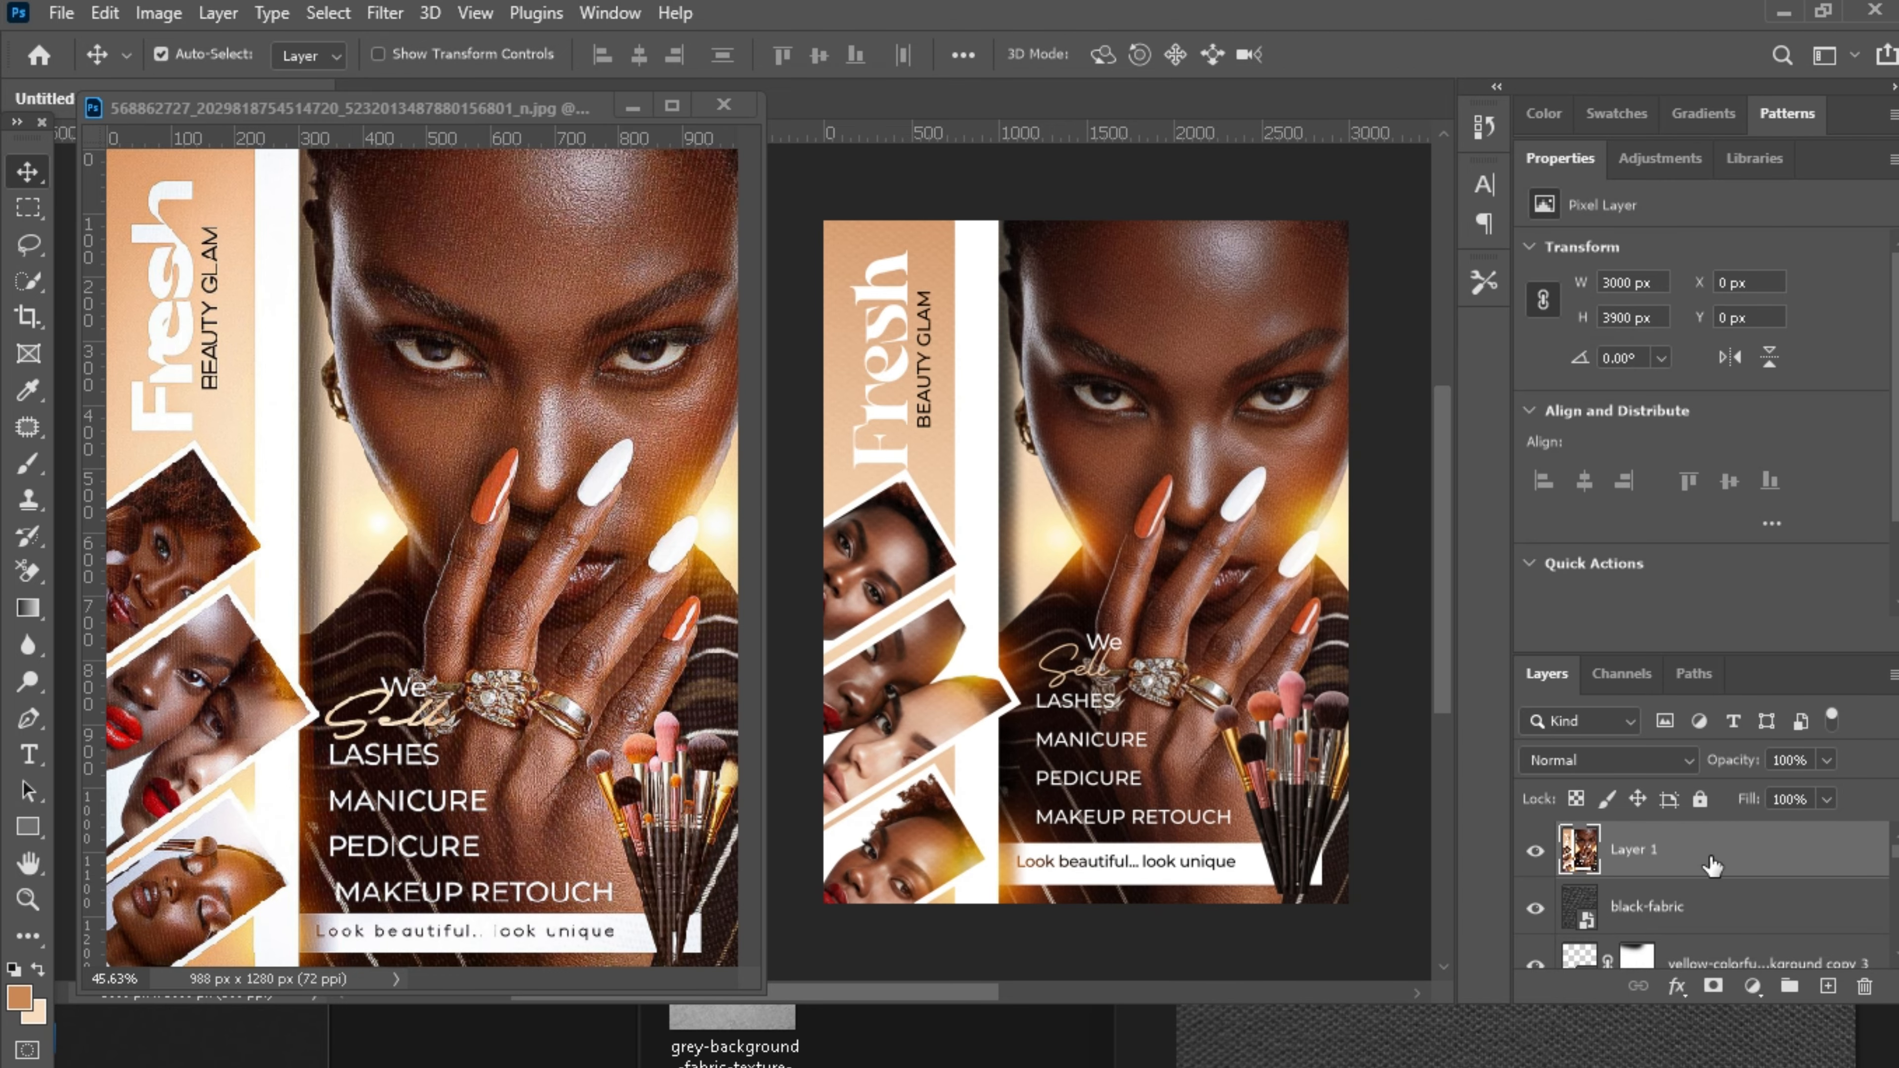
{"action": "right_click", "coordinate": [1711, 862]}
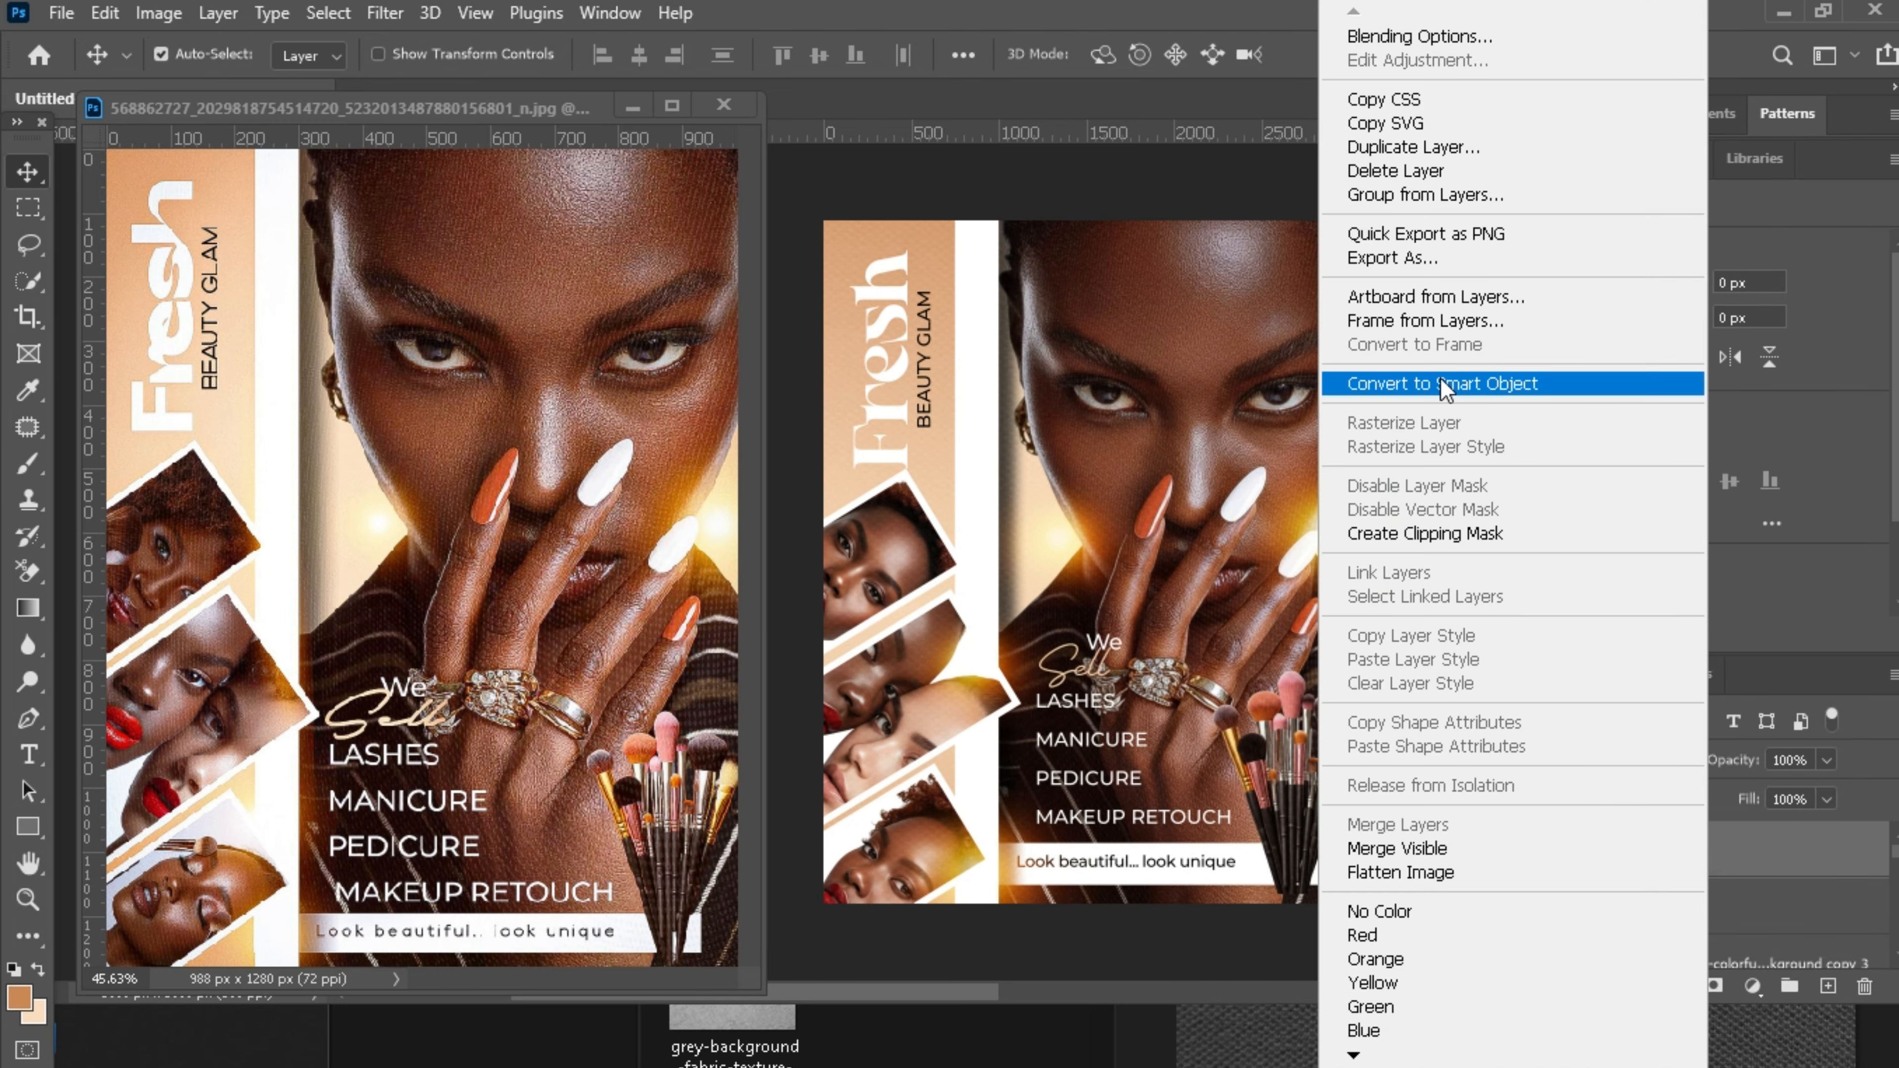
{"action": "left_click", "coordinate": [901, 8]}
{"action": "left_click", "coordinate": [384, 13]}
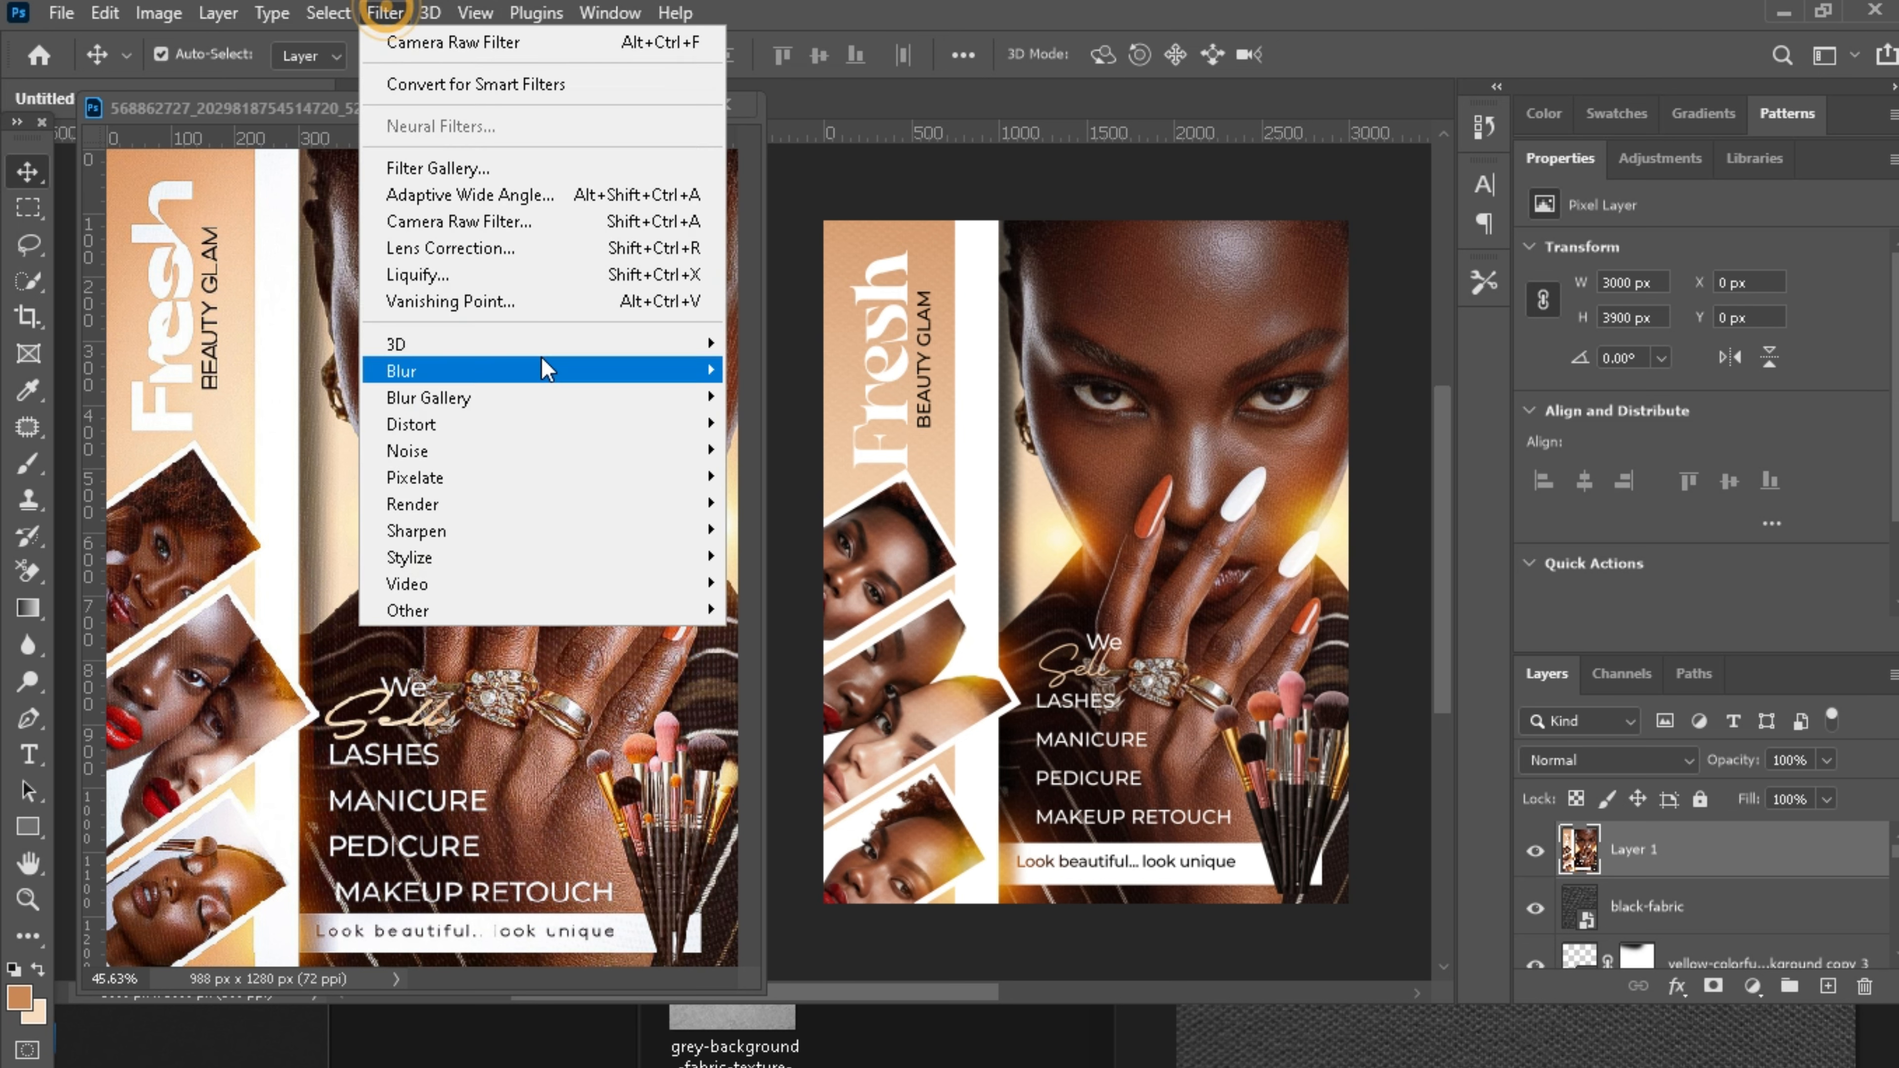
{"action": "left_click", "coordinate": [505, 245]}
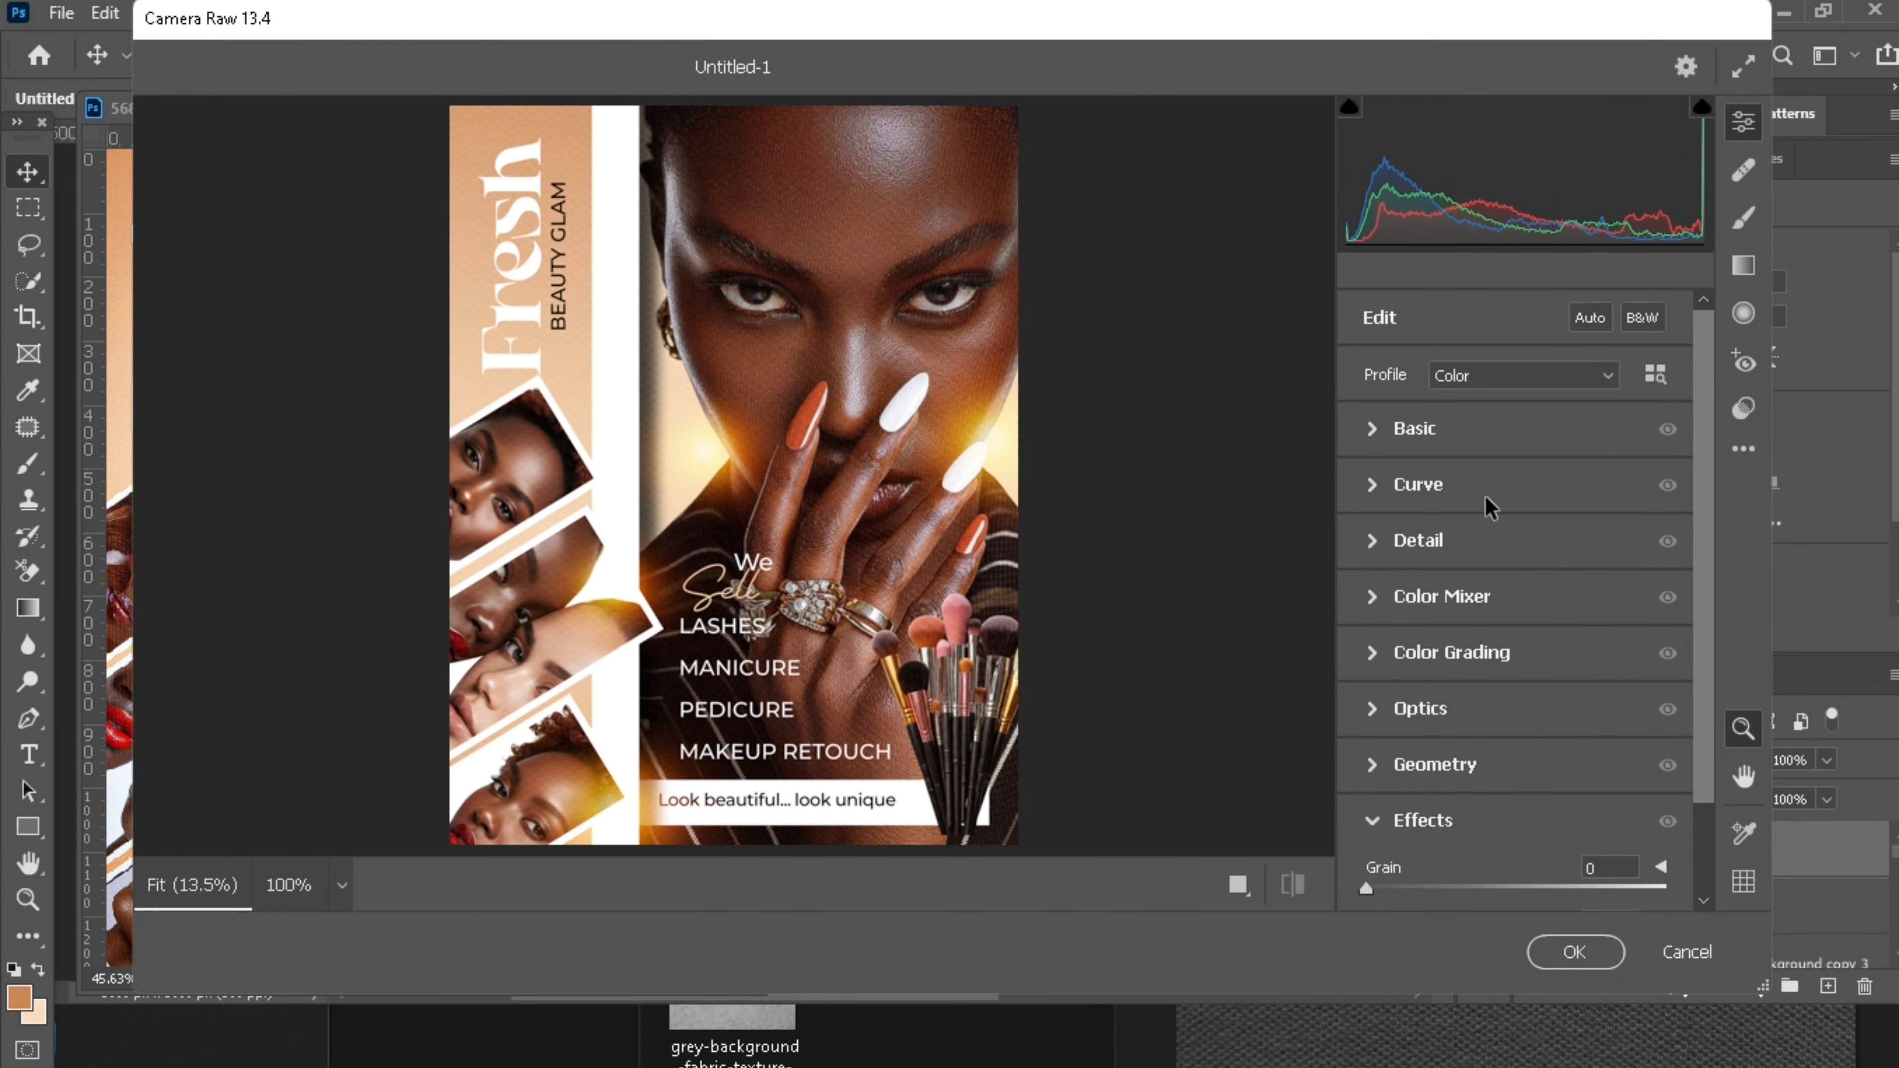
Raise the Sharpening and slightly increase the Texture of the merged layer, and apply the Camera Raw adjustments.
{"action": "left_click", "coordinate": [1453, 534]}
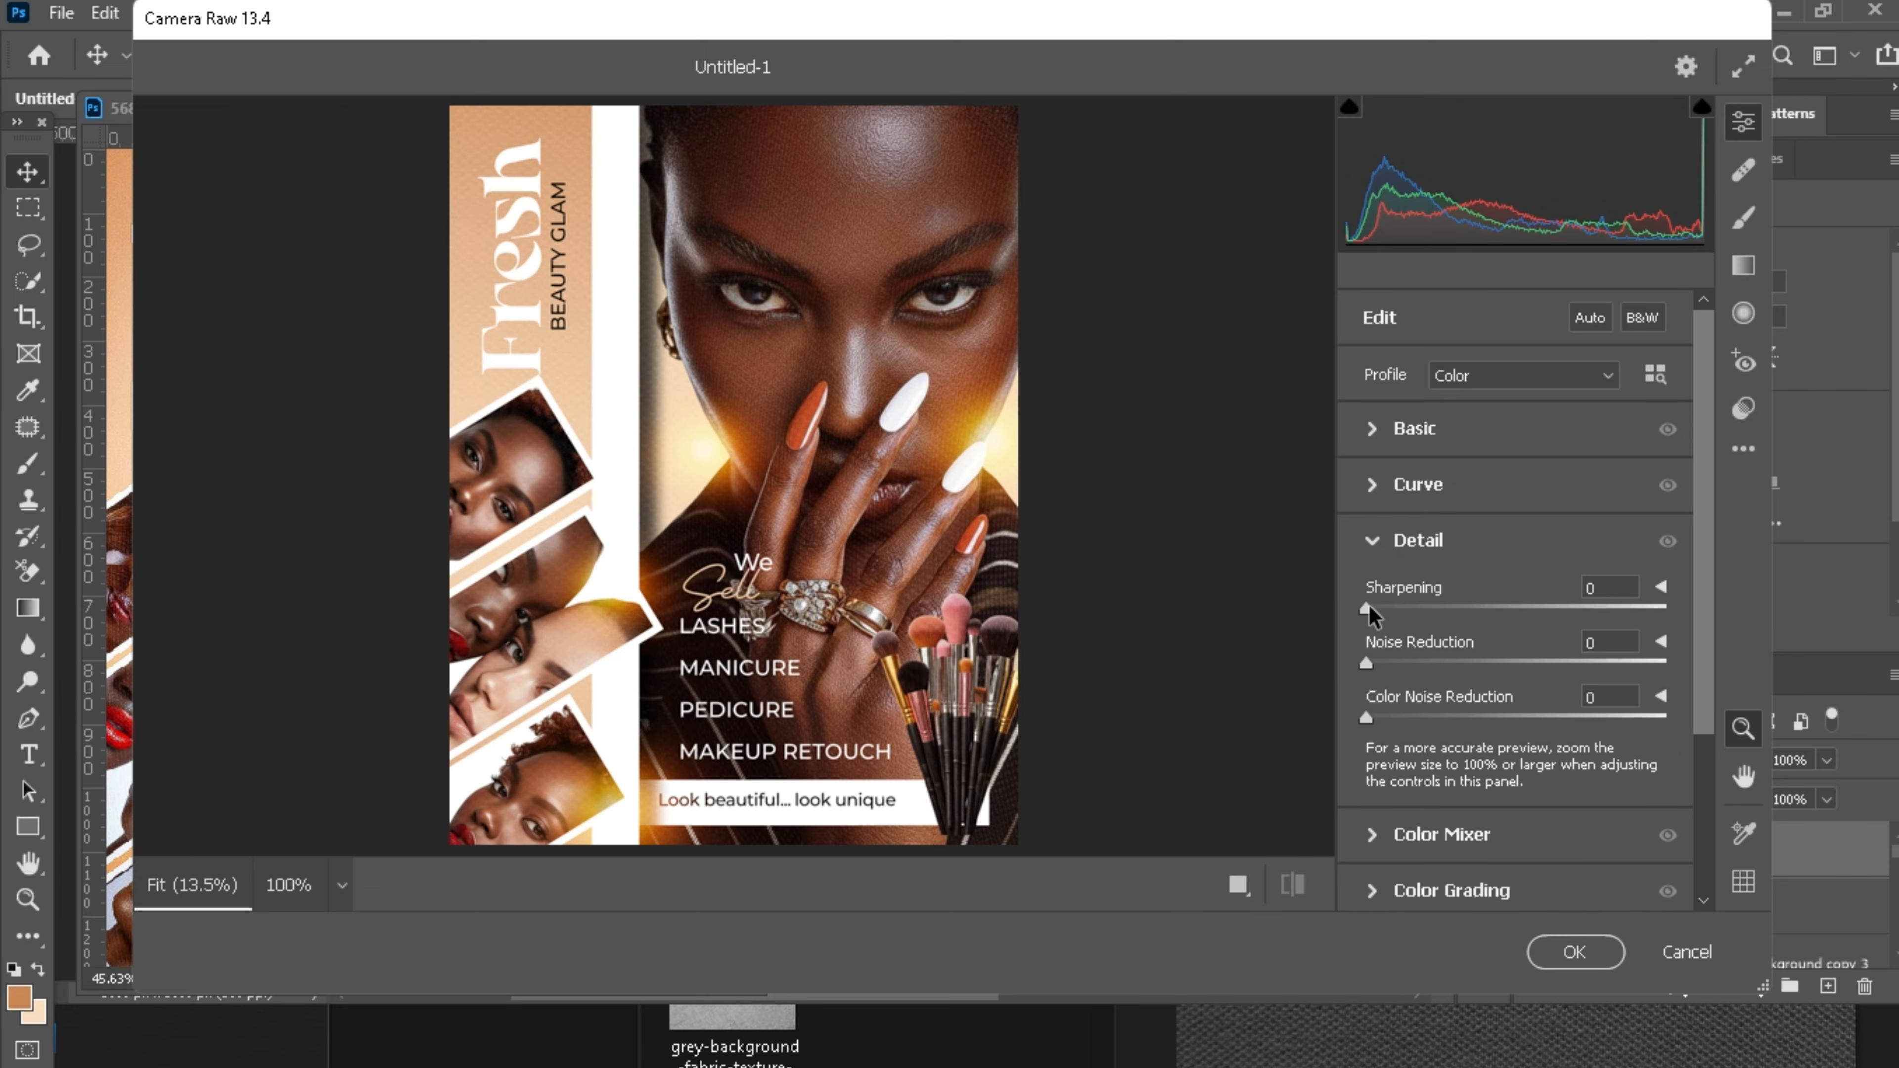
{"action": "left_click_drag", "start_coordinate": [1366, 608], "coordinate": [1455, 608]}
{"action": "left_click", "coordinate": [1421, 426]}
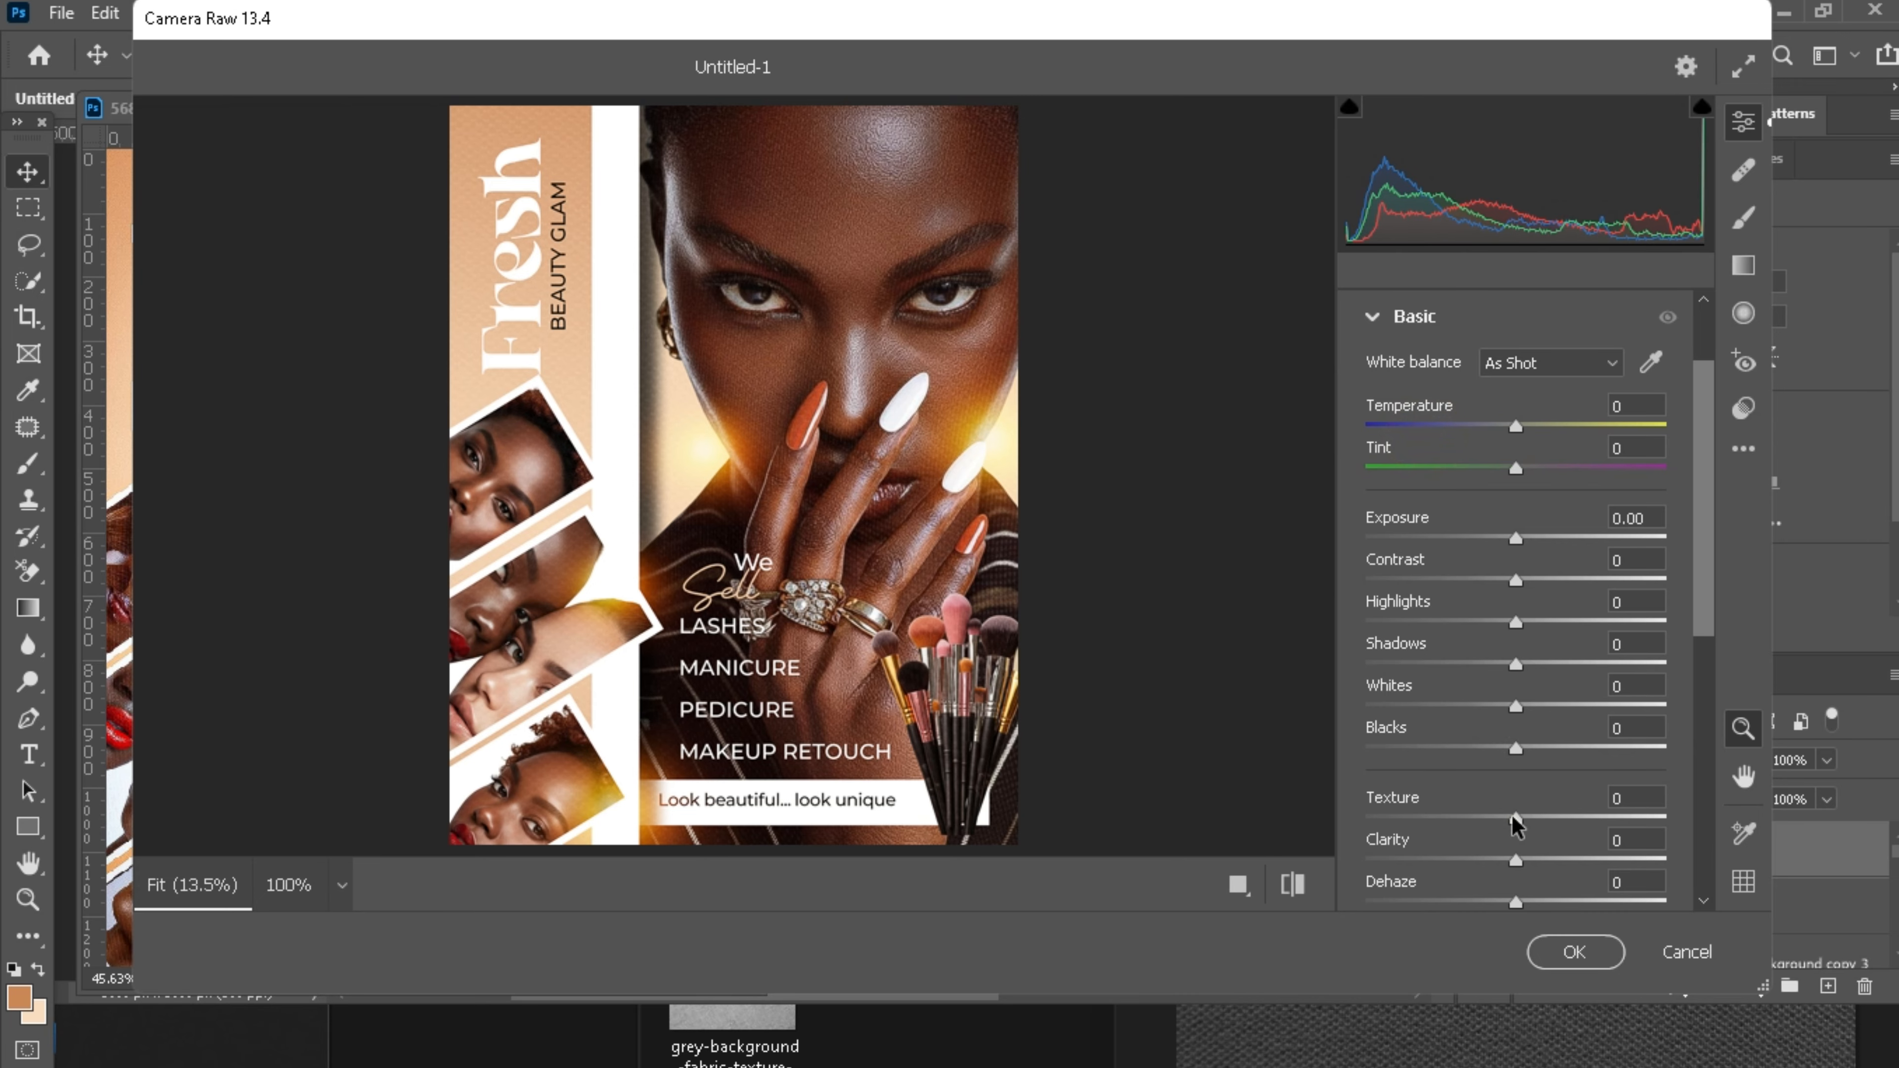
{"action": "mouse_move", "coordinate": [1516, 817]}
{"action": "left_mouse_down"}
{"action": "mouse_move", "coordinate": [1558, 817]}
{"action": "mouse_move", "coordinate": [1532, 818]}
{"action": "left_mouse_up"}
{"action": "left_click", "coordinate": [1575, 951]}
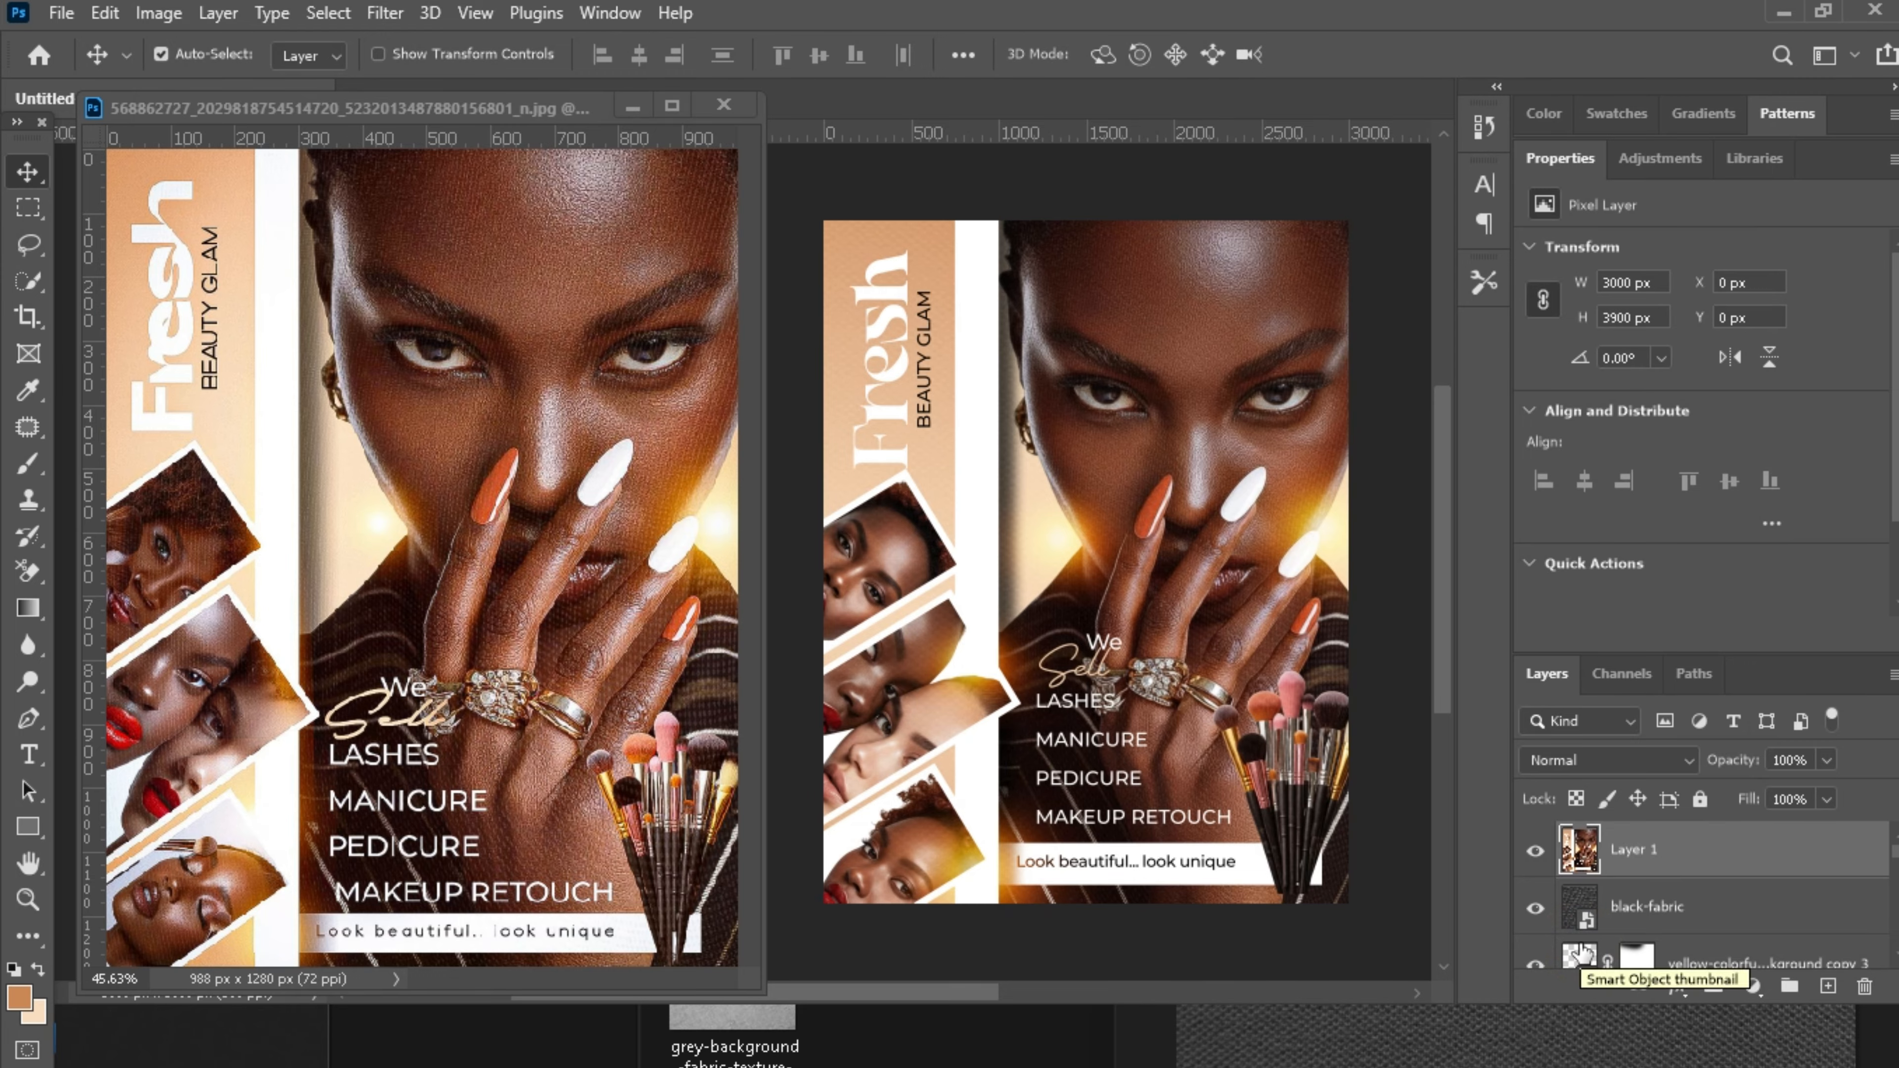
{"action": "mouse_move", "coordinate": [945, 996]}
{"action": "left_mouse_down"}
{"action": "mouse_move", "coordinate": [918, 997]}
{"action": "mouse_move", "coordinate": [939, 1001]}
{"action": "left_mouse_up"}
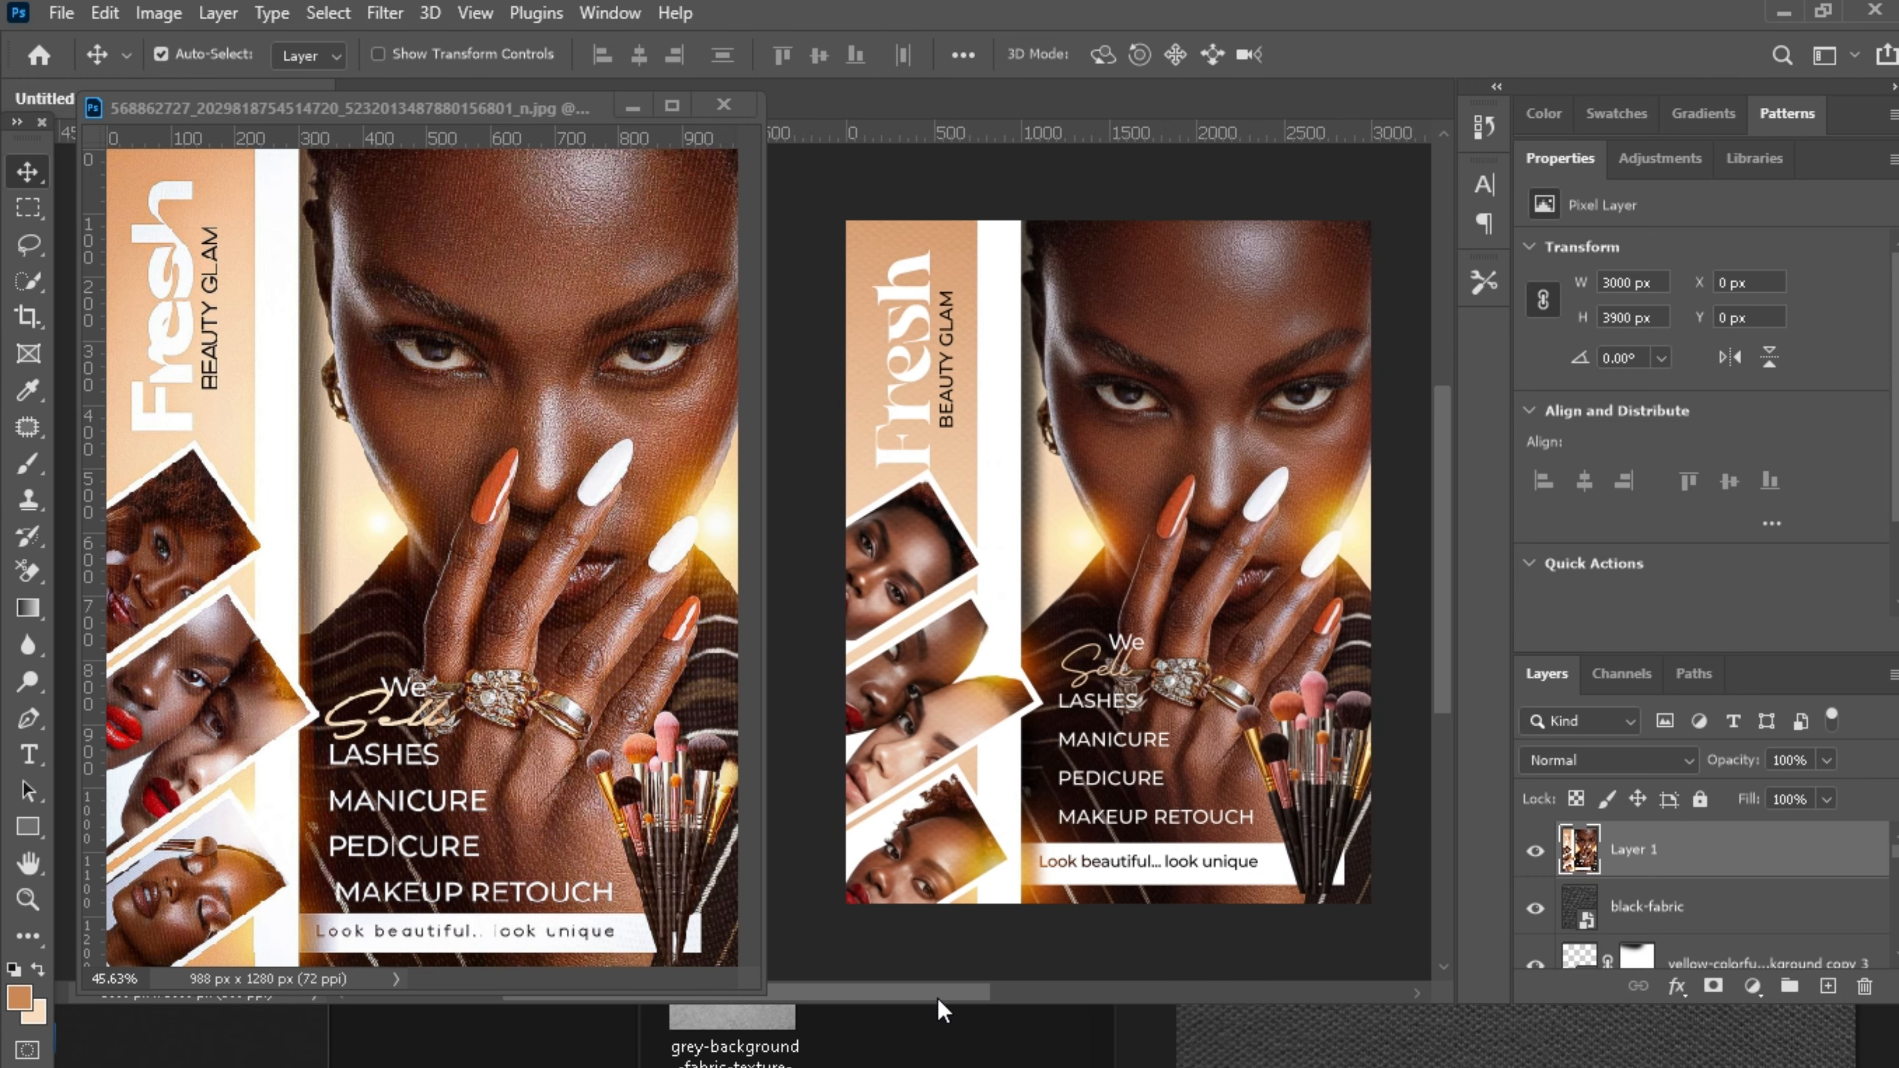